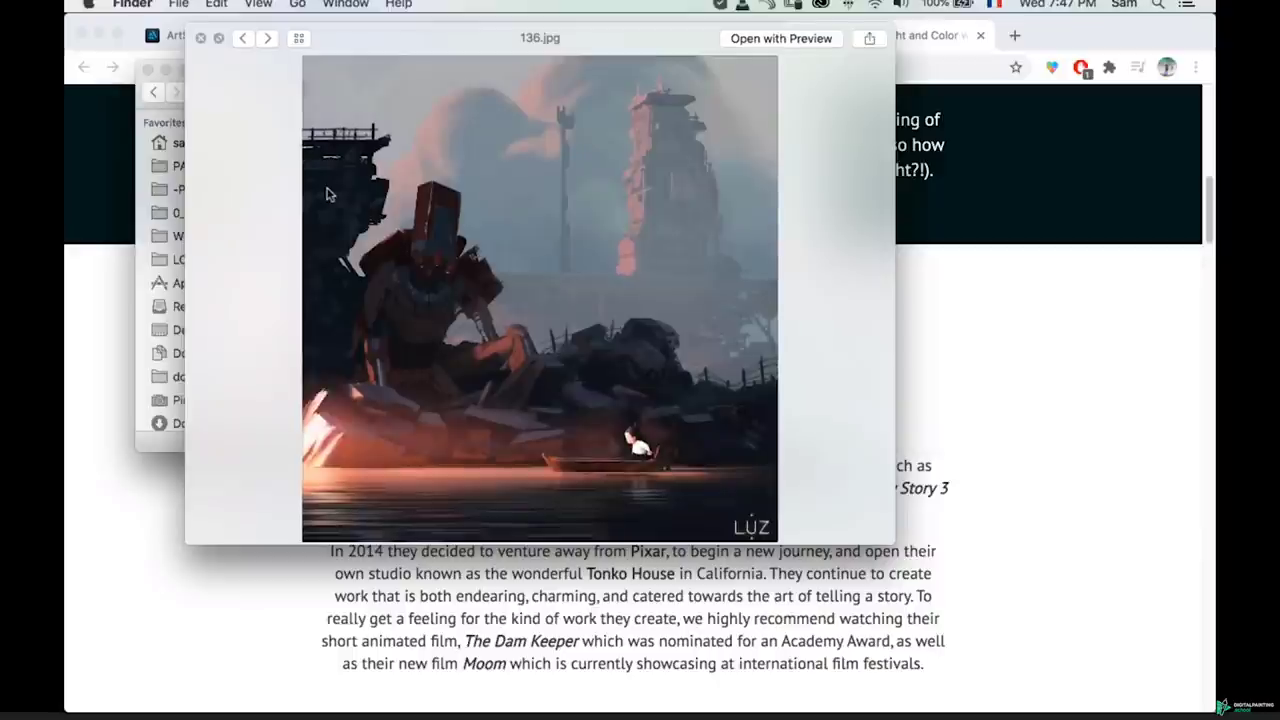
- Advance the preview to 138.jpg and examine its black-and-white composition thumbnails and the coloured night scene up close
key(Down)
key(Down)
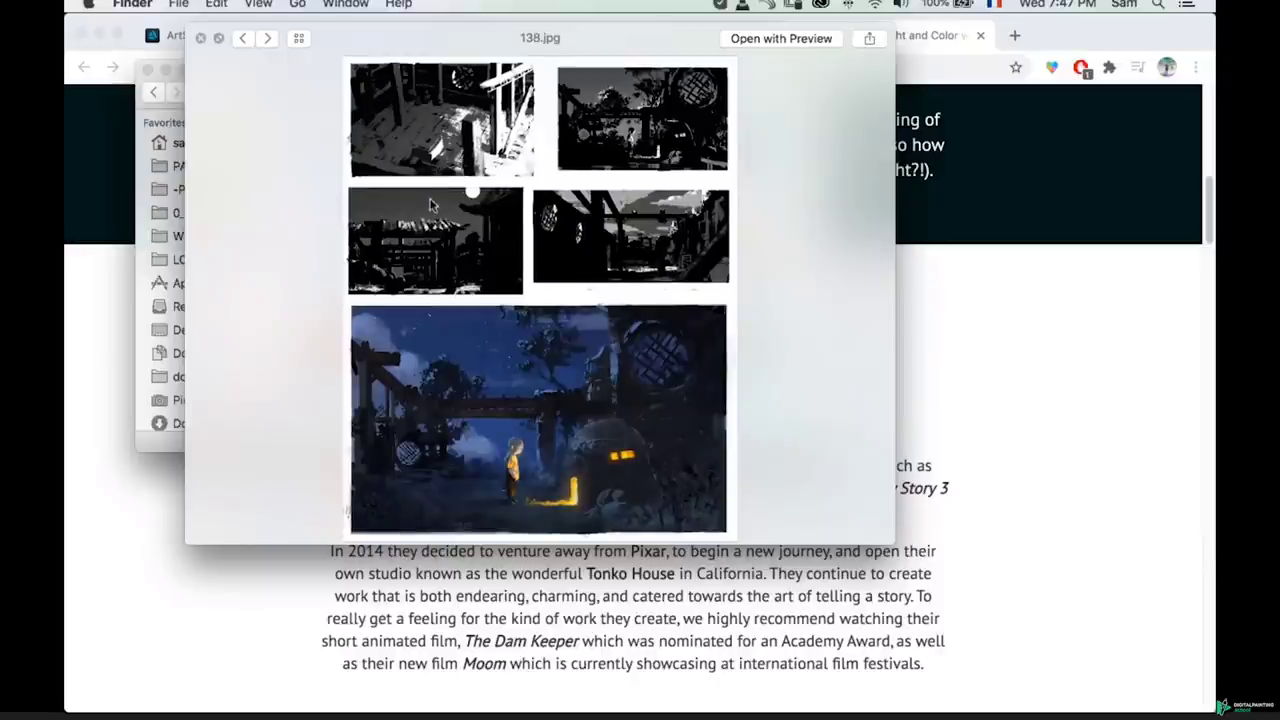
scroll(460, 208, up, 5)
scroll(460, 208, up, 2)
scroll(460, 208, down, 3)
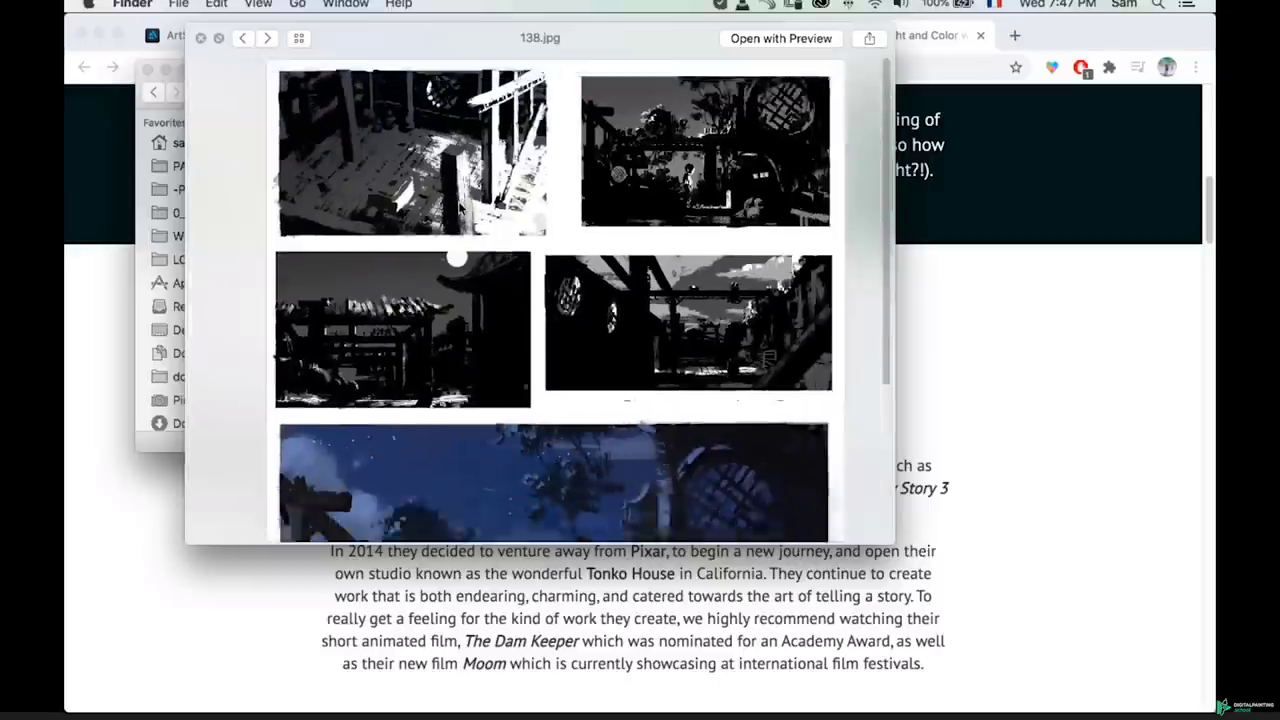
scroll(461, 206, up, 3)
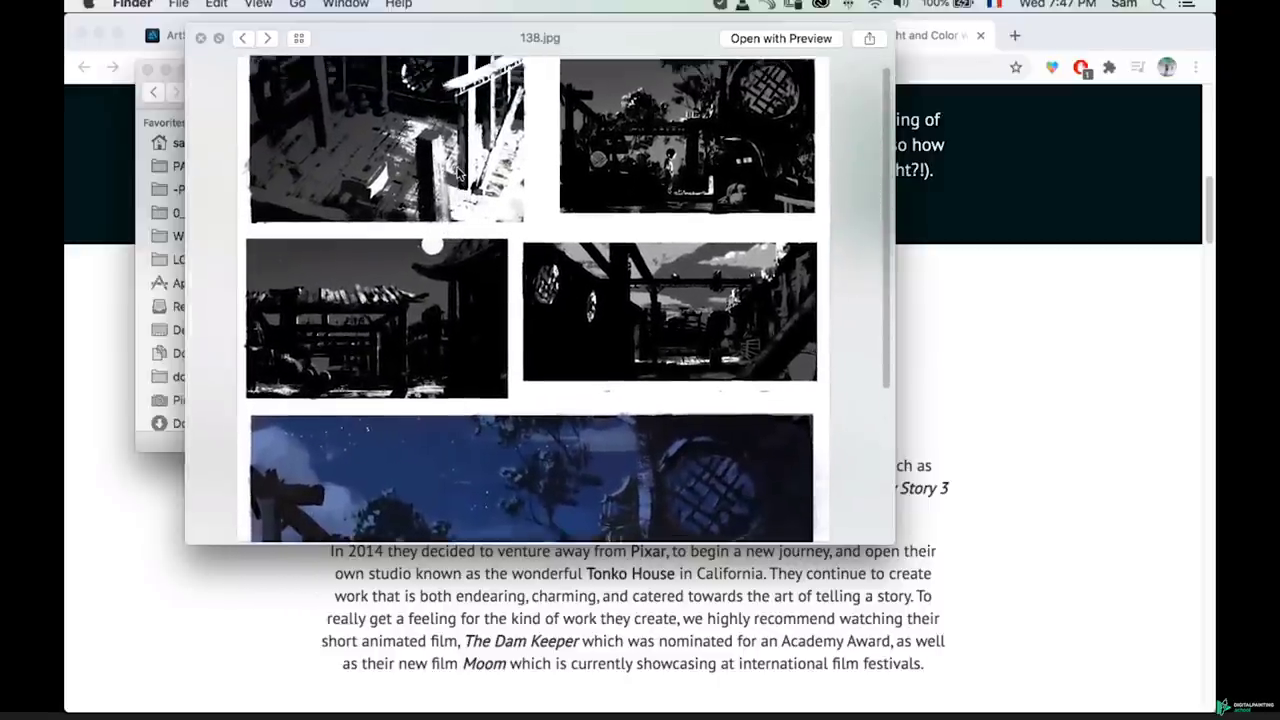
scroll(420, 180, up, 1)
scroll(385, 155, up, 3)
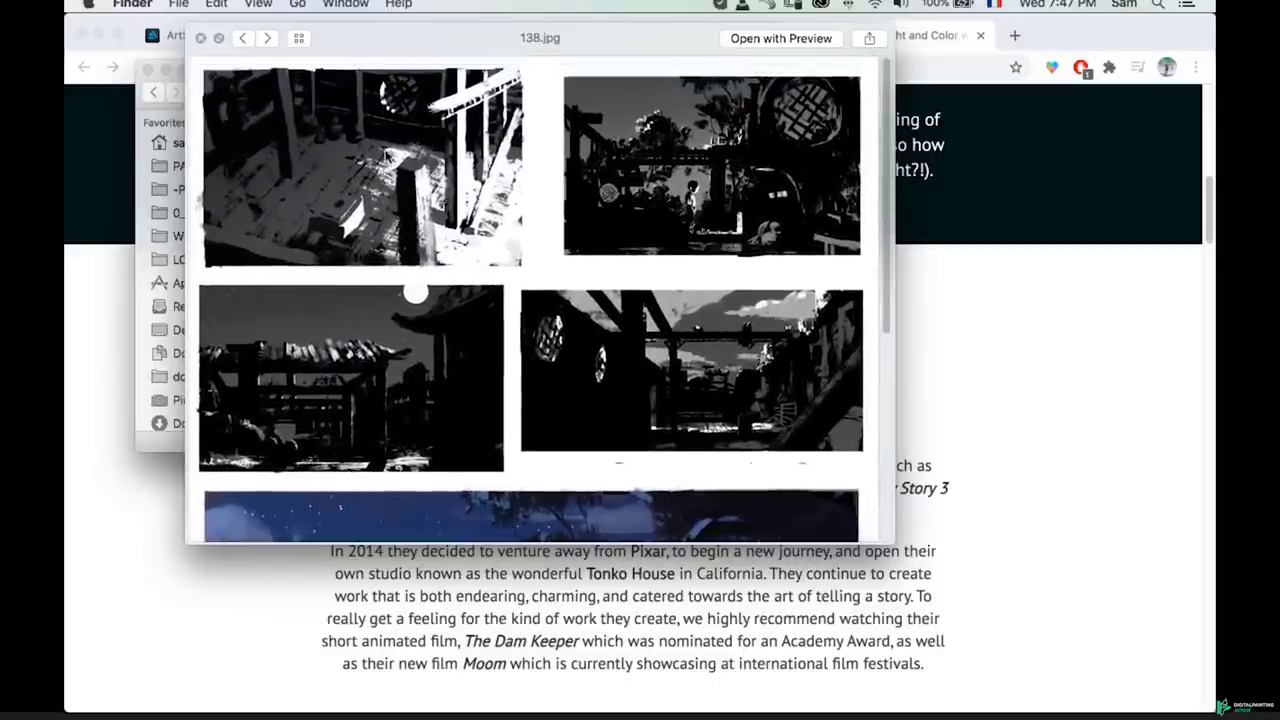
scroll(472, 389, up, 3)
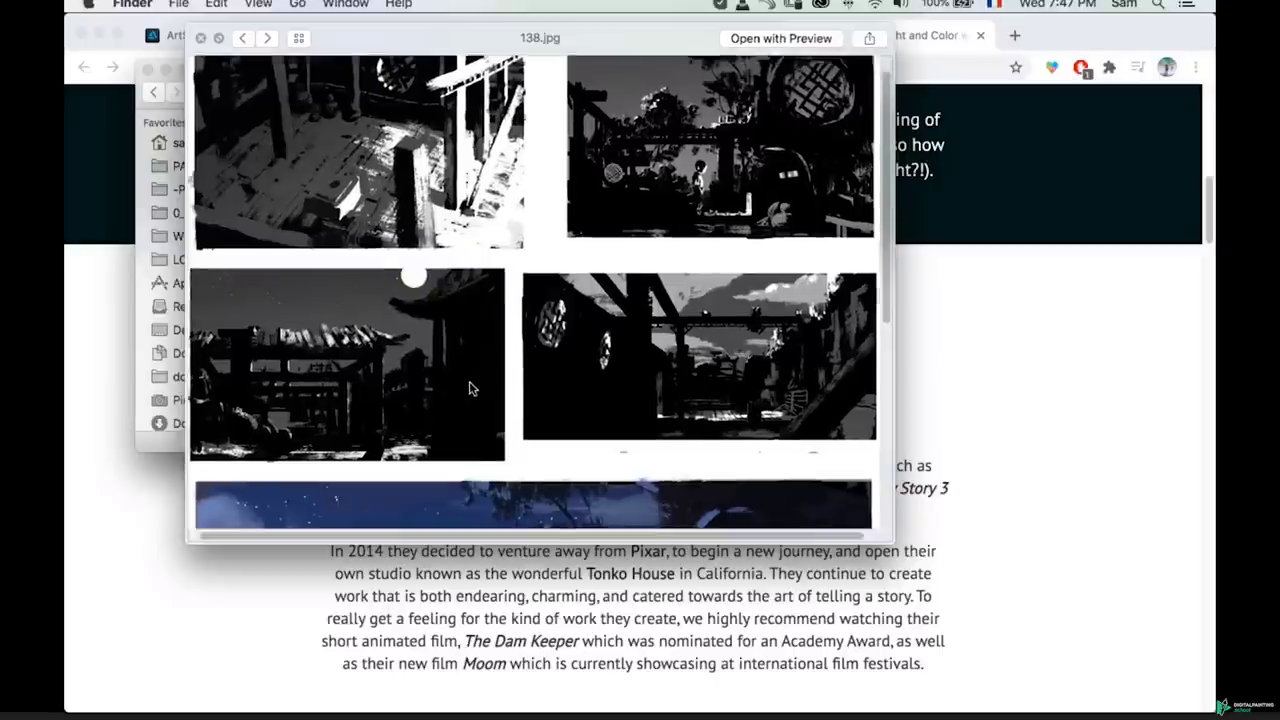
scroll(472, 389, down, 3)
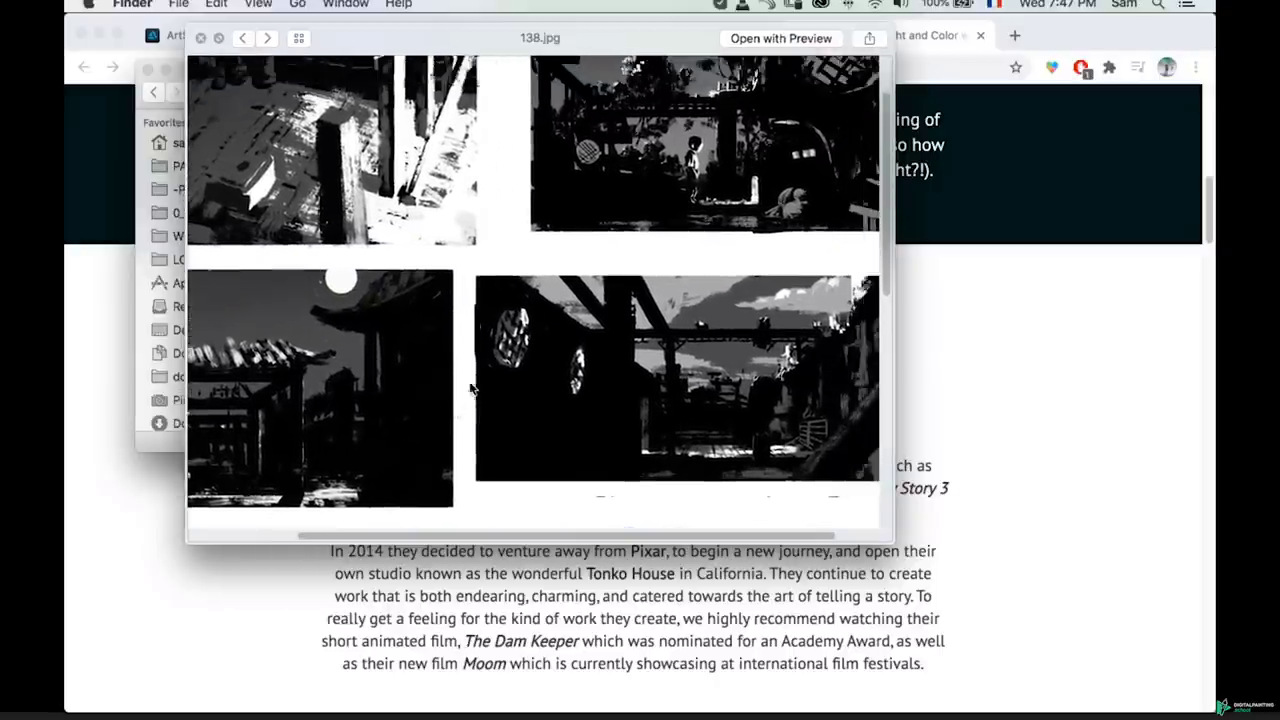
scroll(472, 389, up, 2)
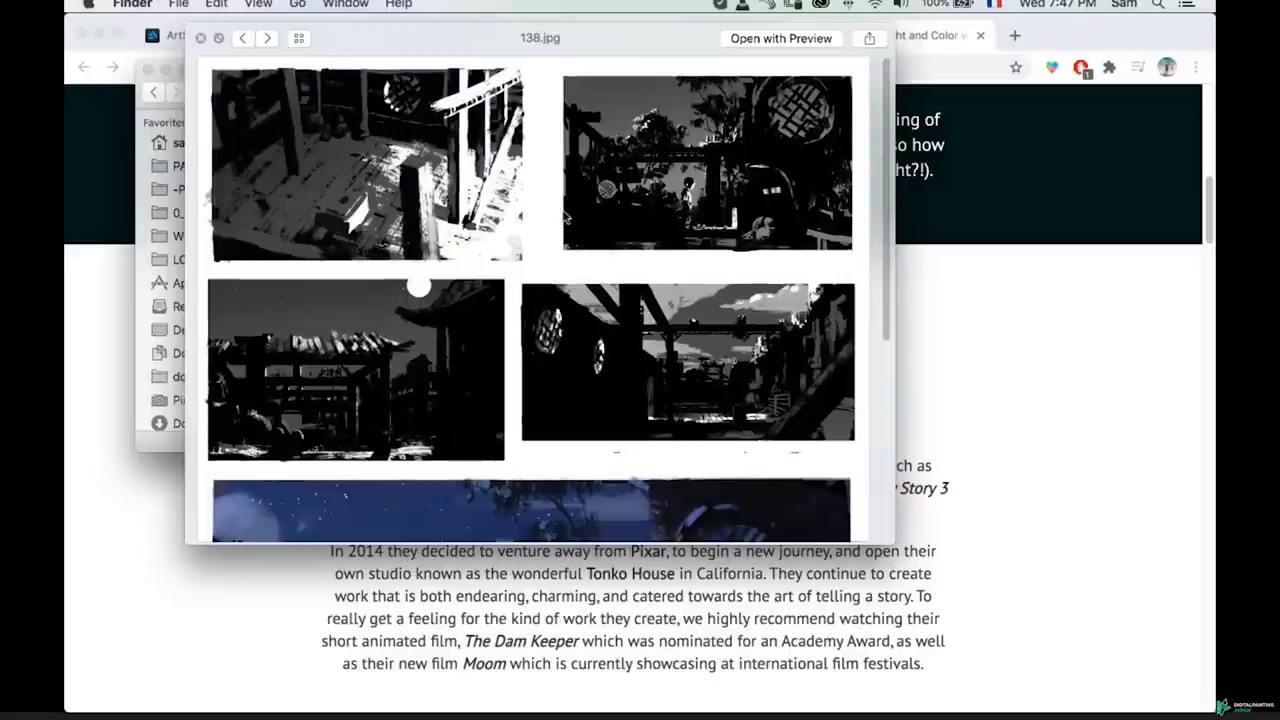
scroll(464, 270, down, 2)
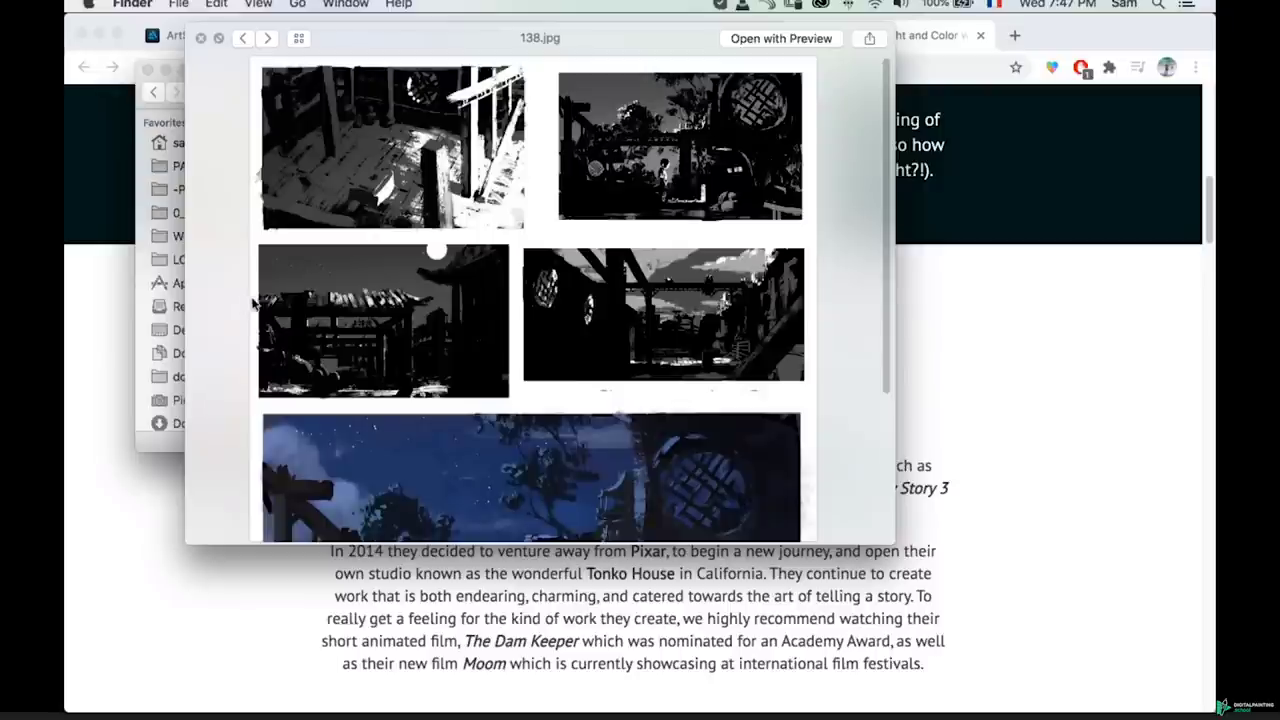
scroll(254, 305, down, 3)
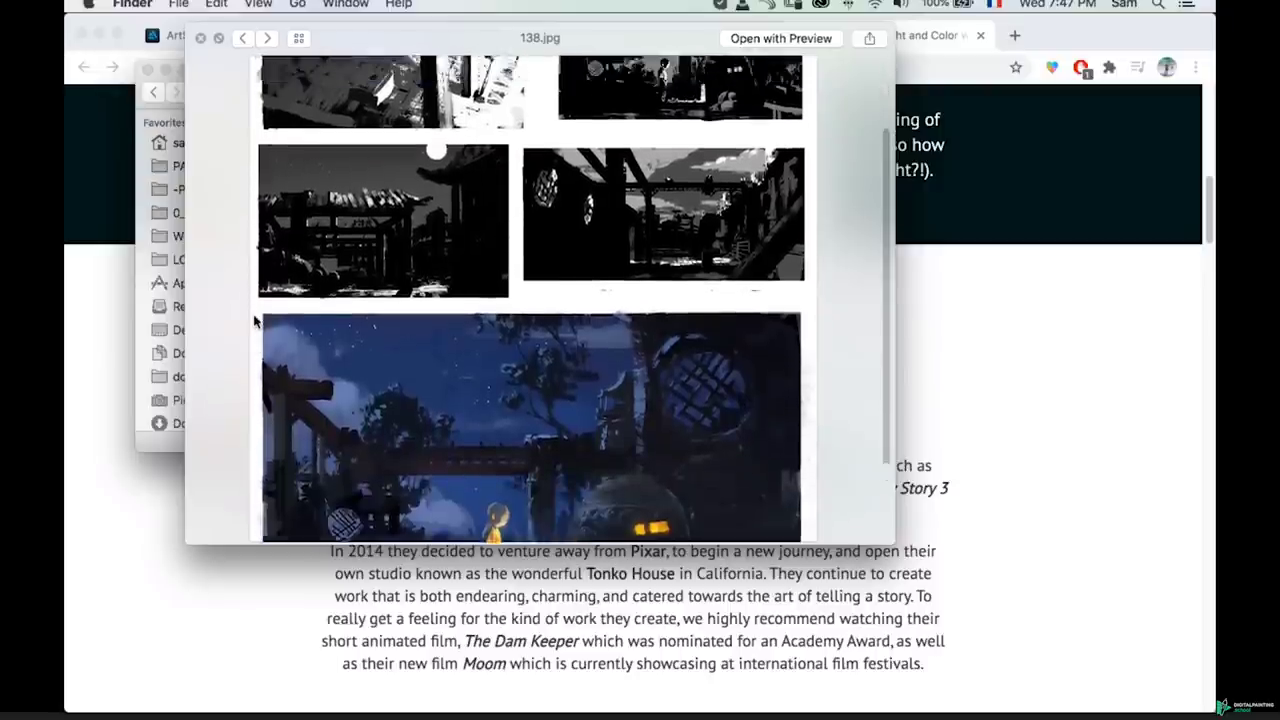
scroll(254, 320, up, 3)
scroll(606, 234, up, 5)
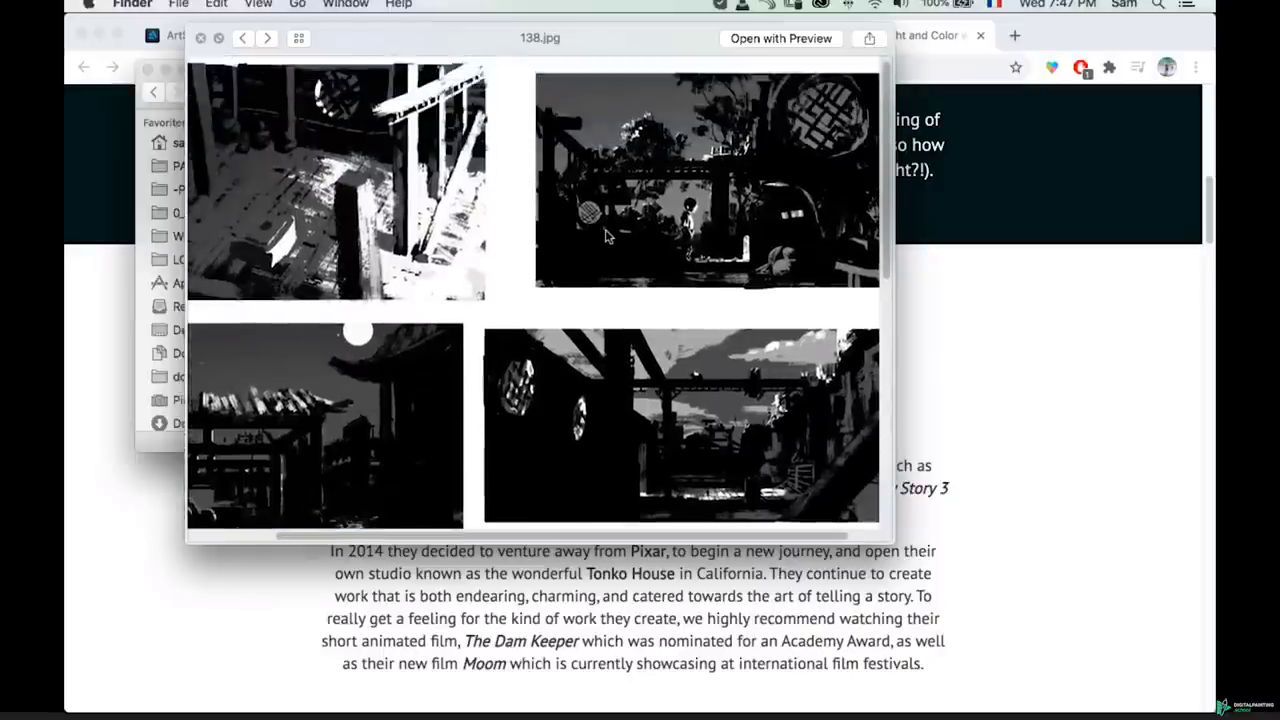
scroll(606, 234, down, 4)
scroll(438, 236, down, 1)
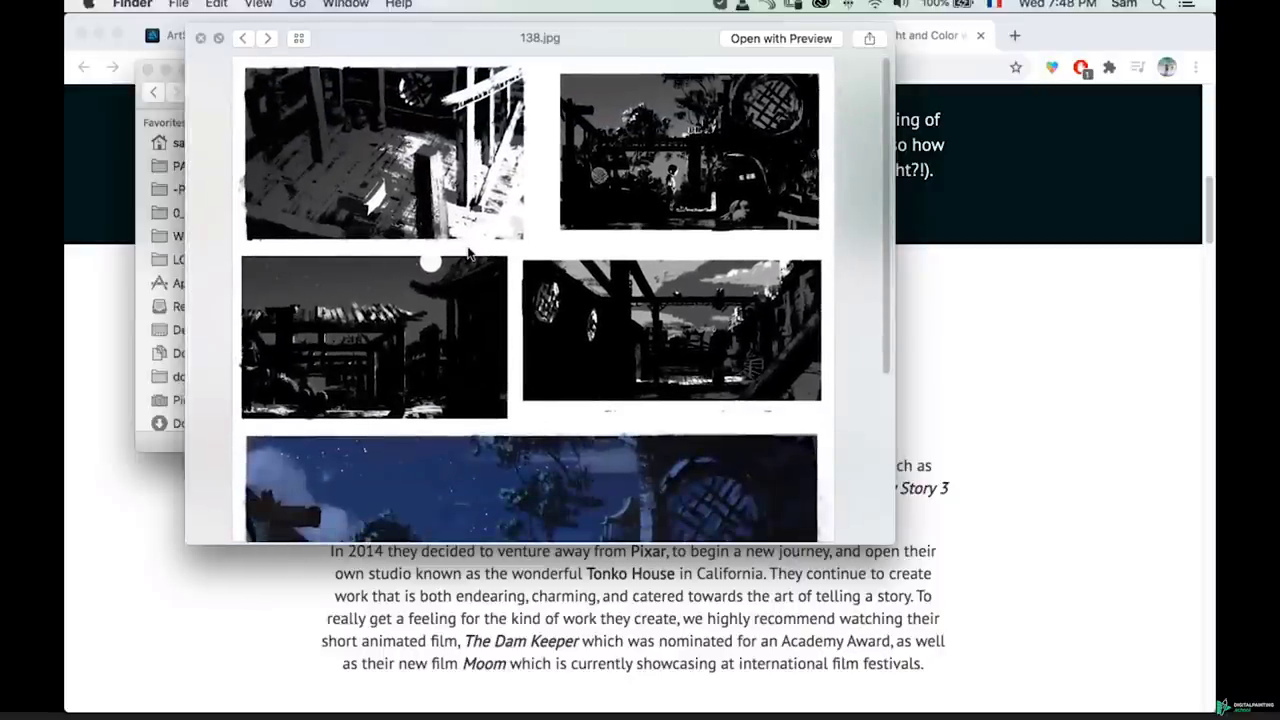
- Browse the painting previews one after another from 139.jpg to 153.jpg
key(Down)
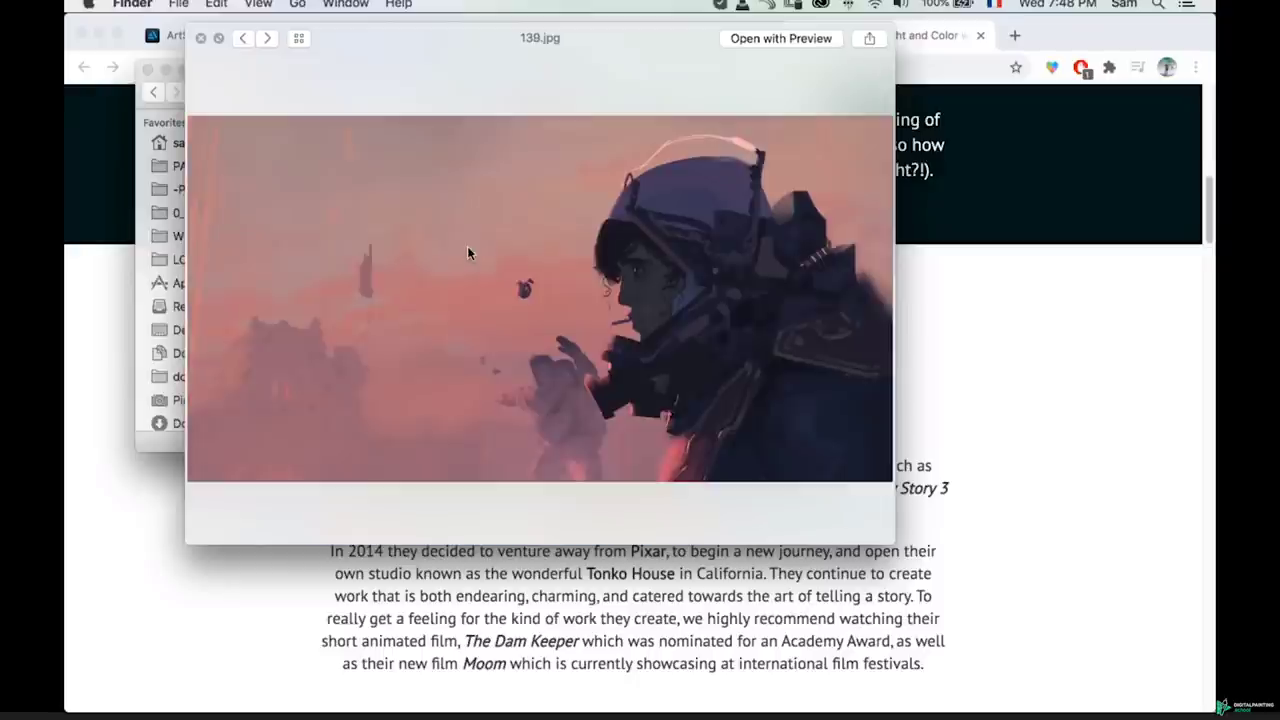
key(Down)
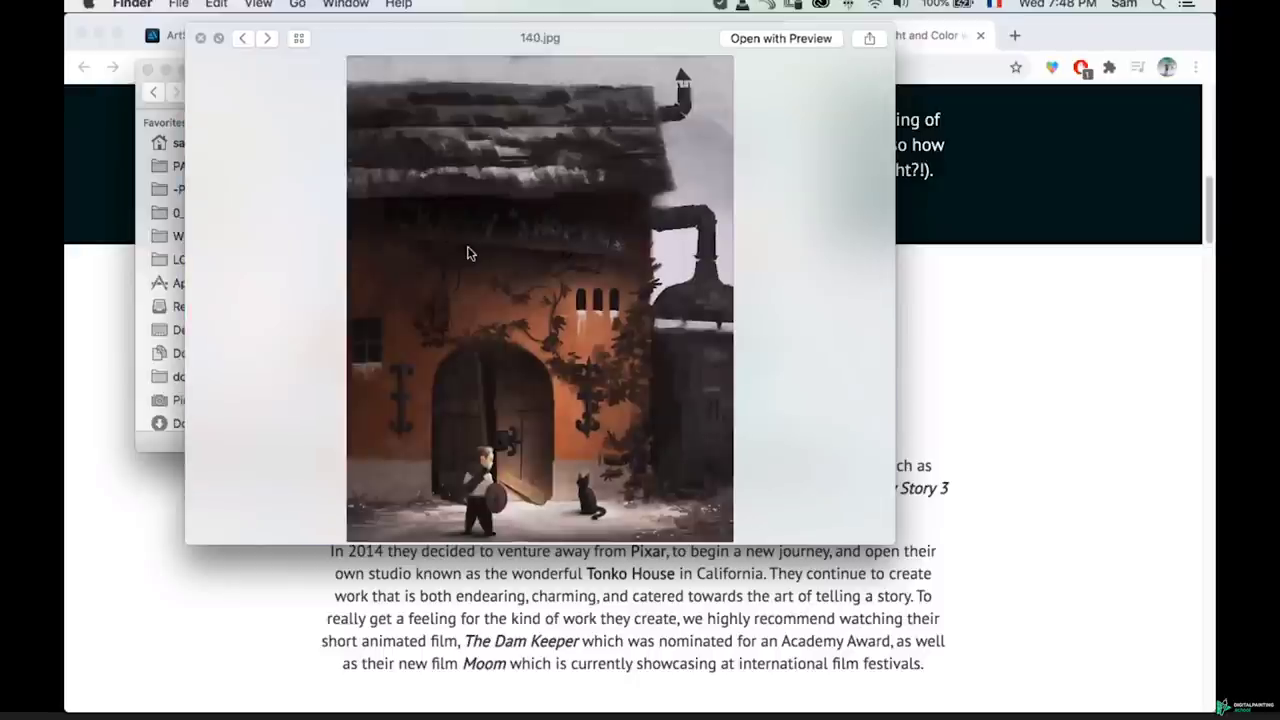
key(Down)
key(Down)
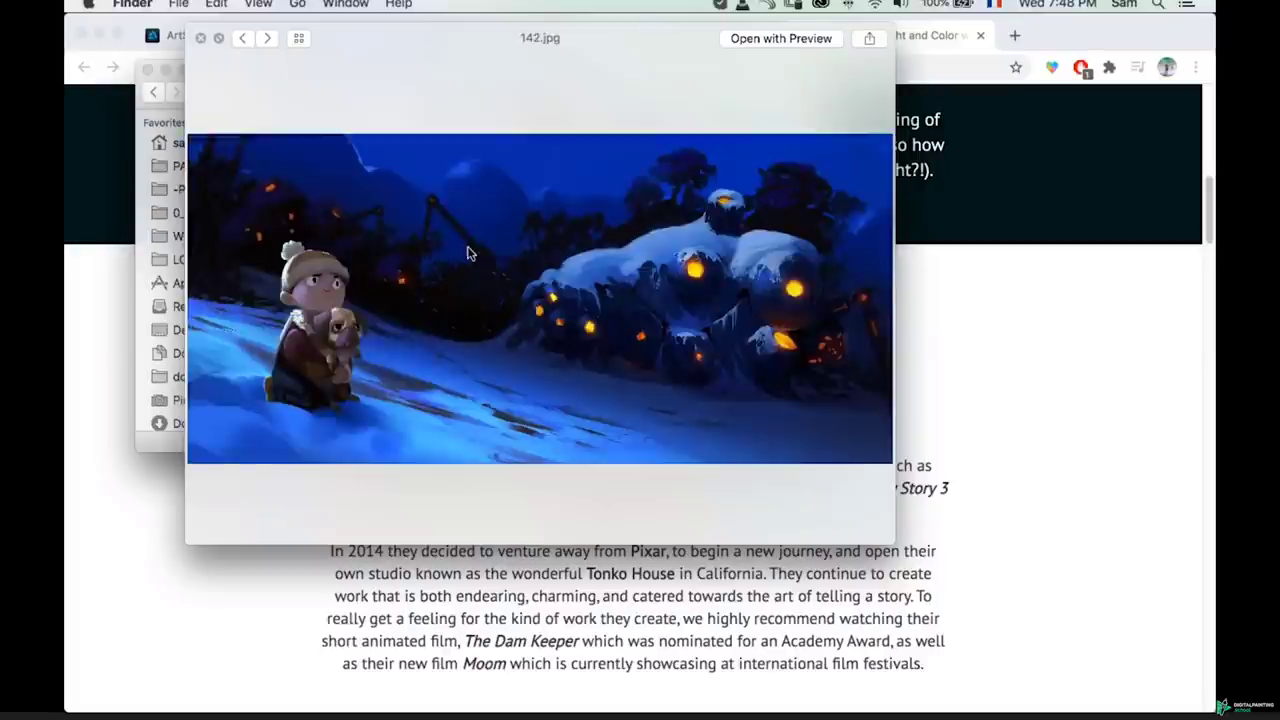
key(Down)
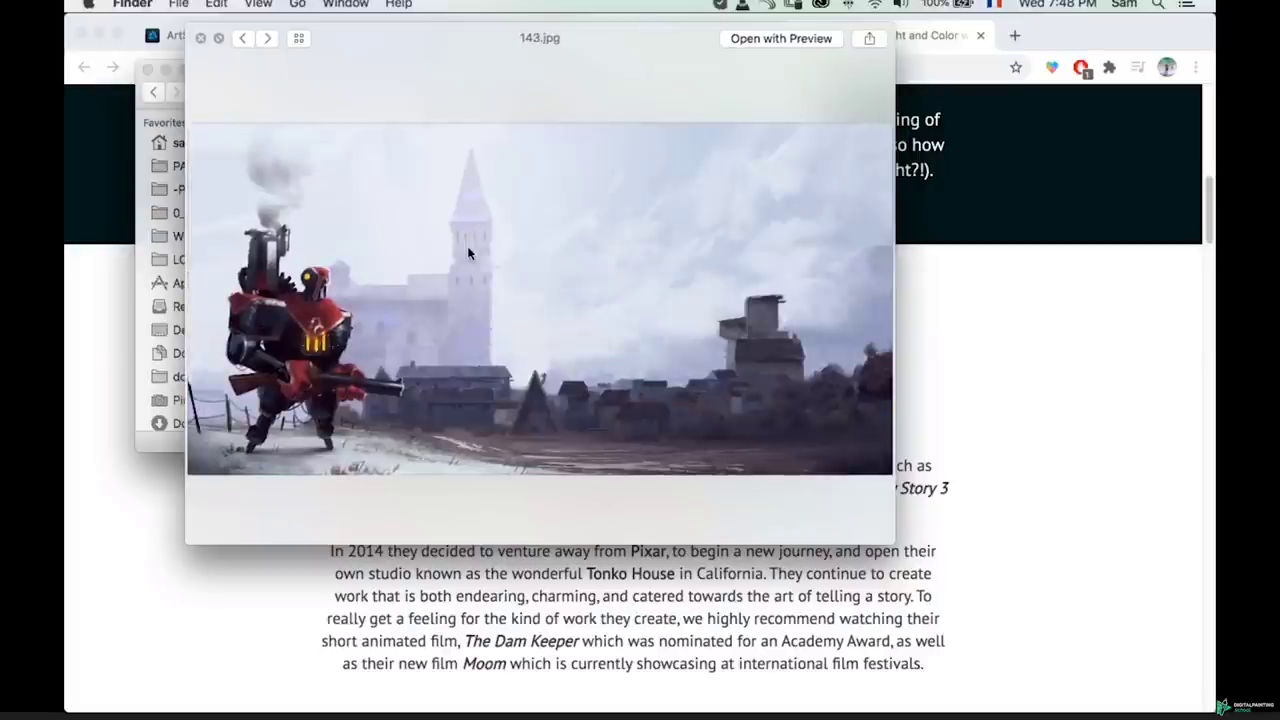
key(Down)
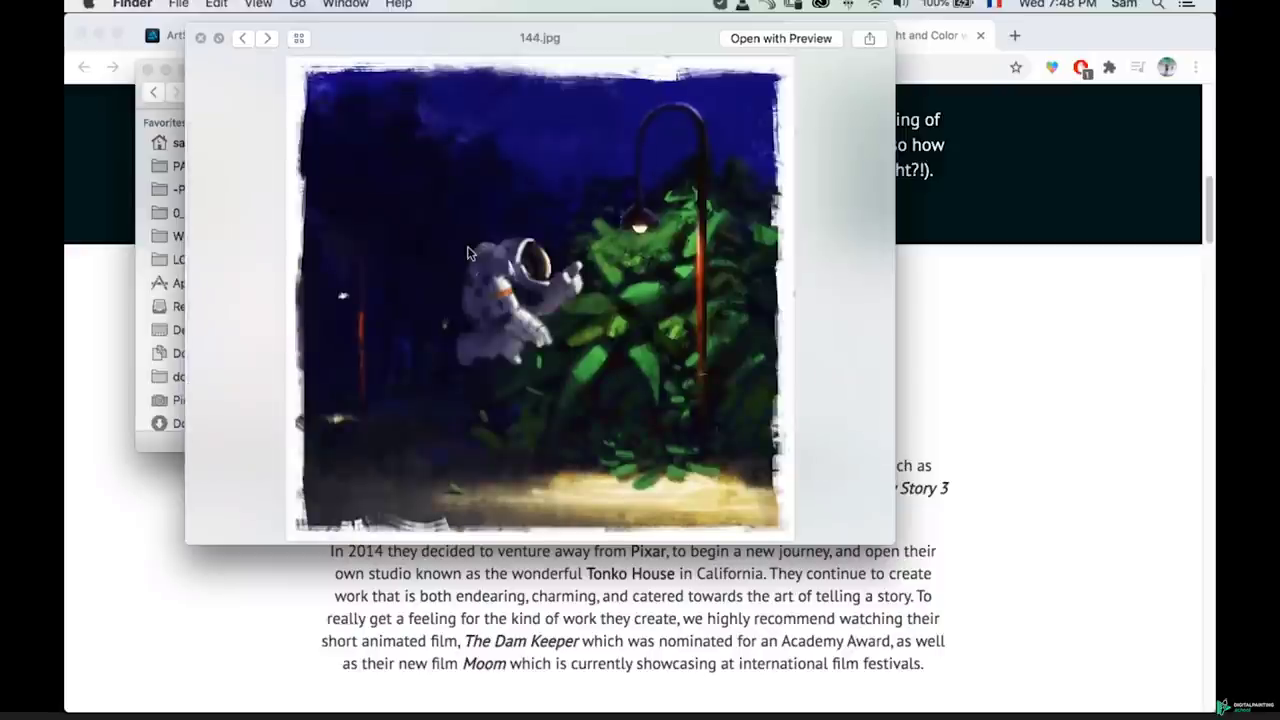
key(Down)
key(Down)
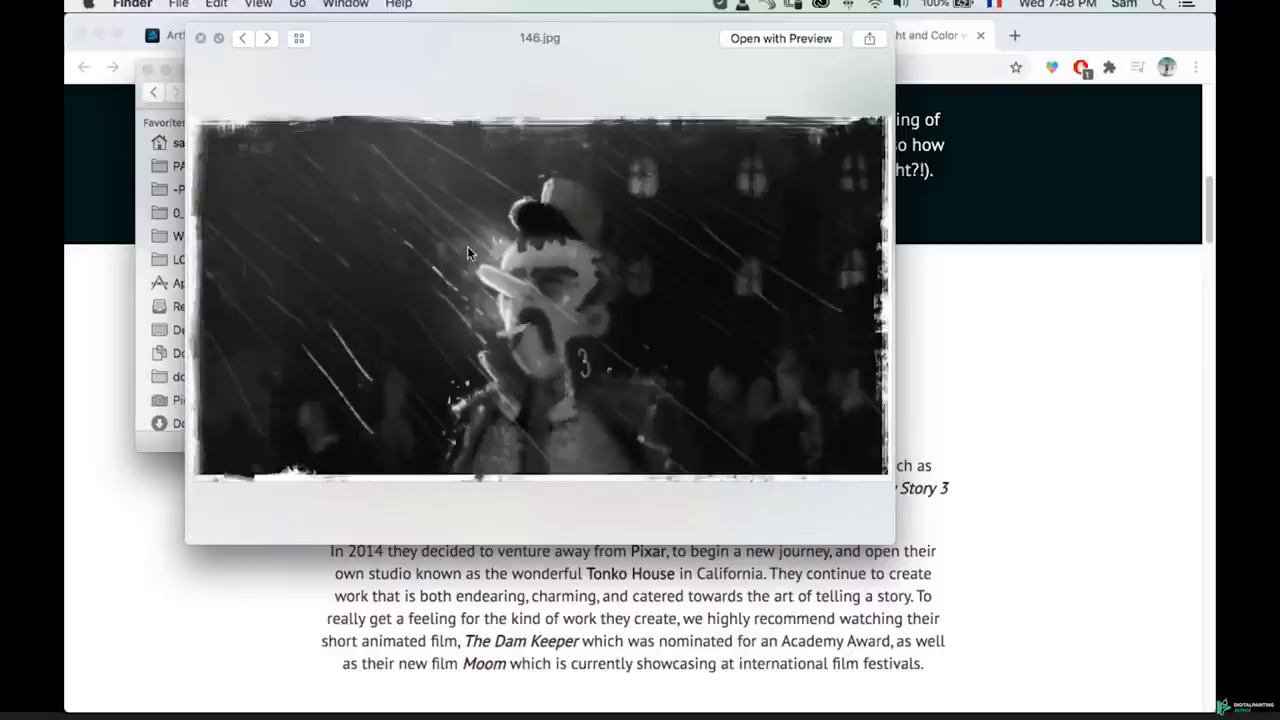
key(Down)
key(Down)
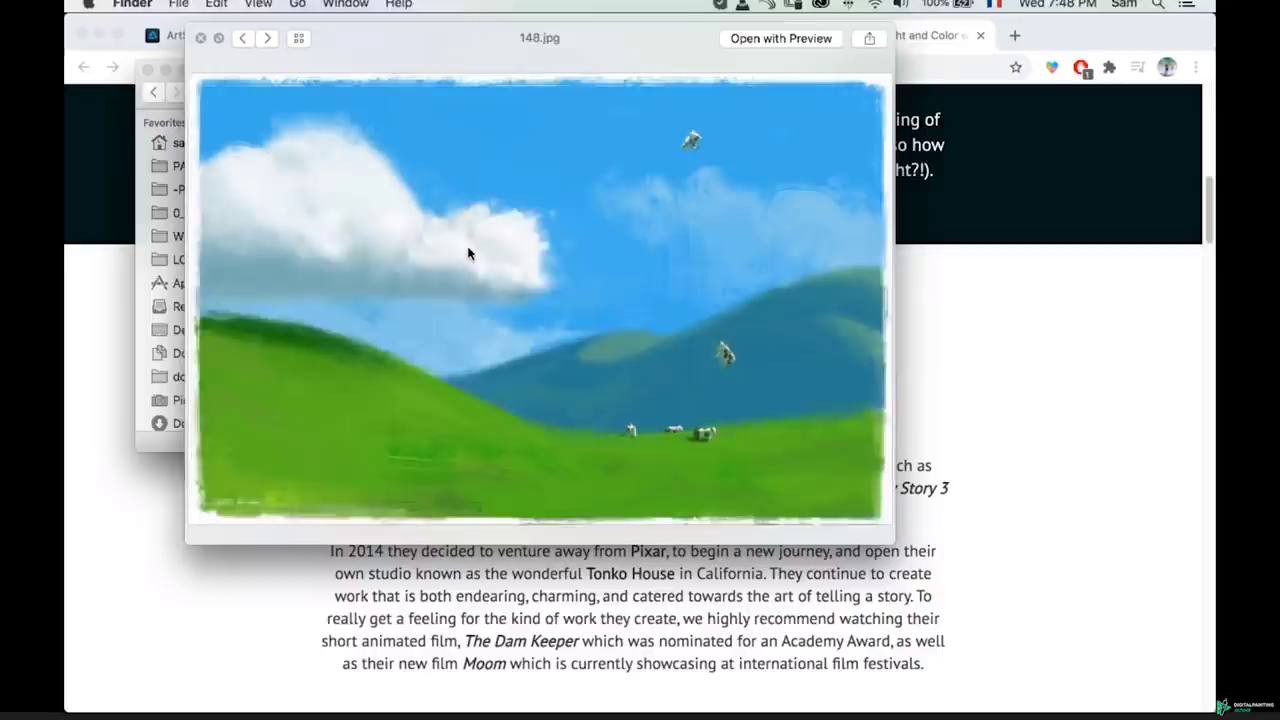
key(Down)
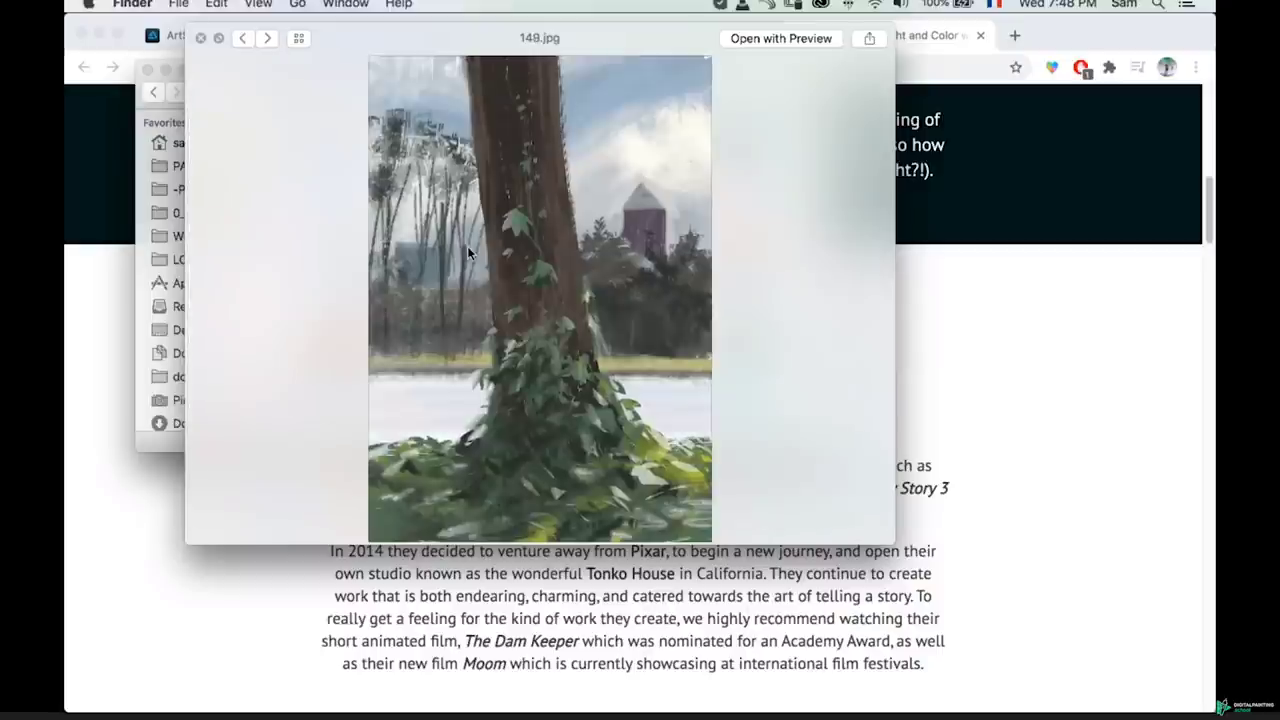
key(Down)
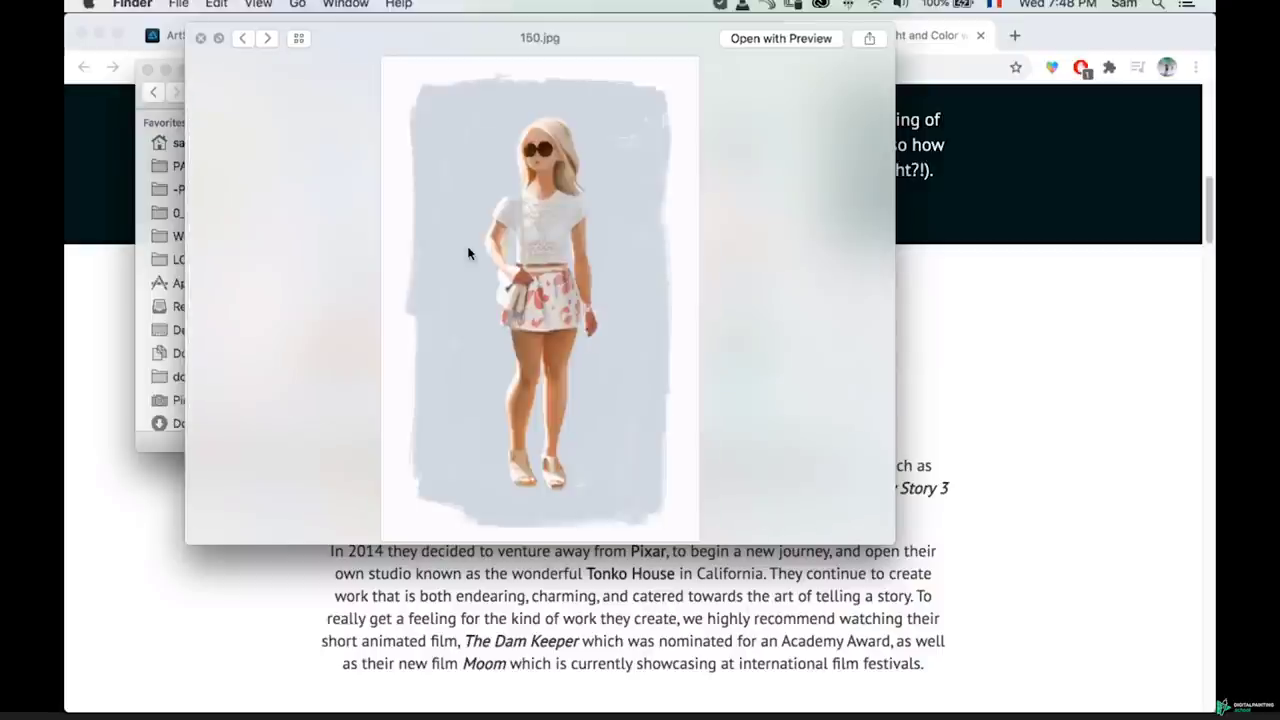
key(Down)
key(Down)
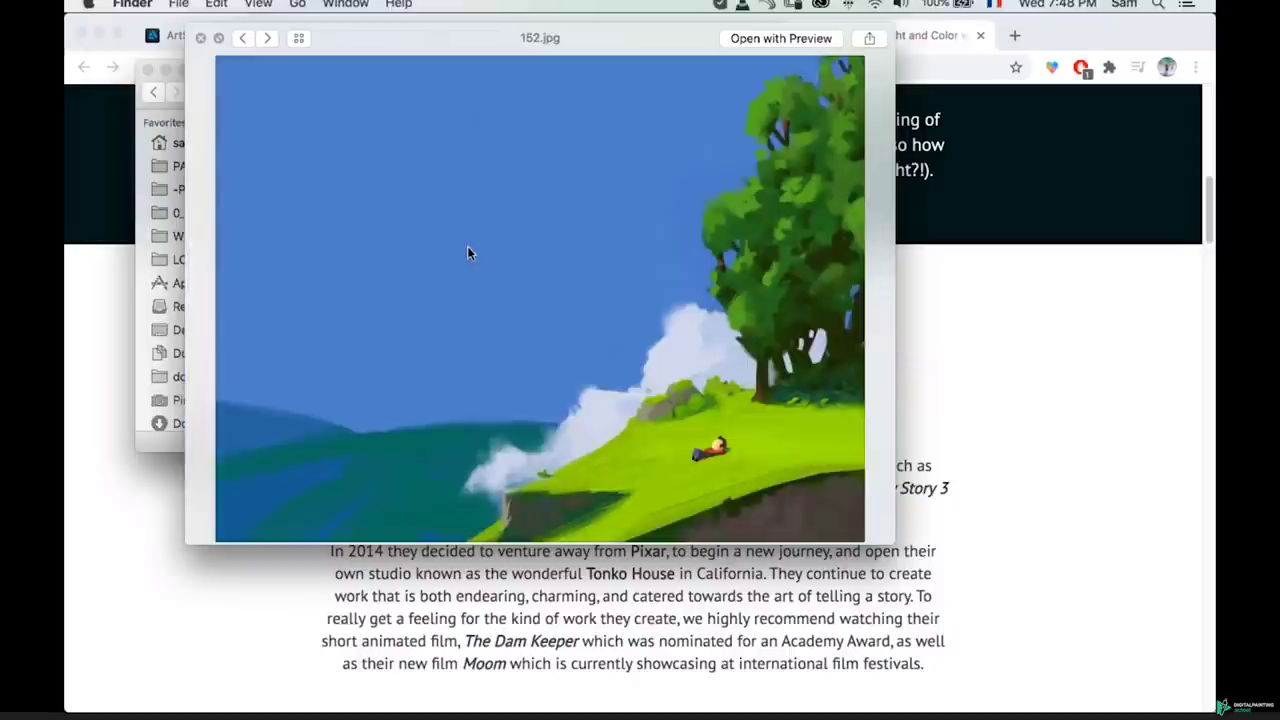
key(Down)
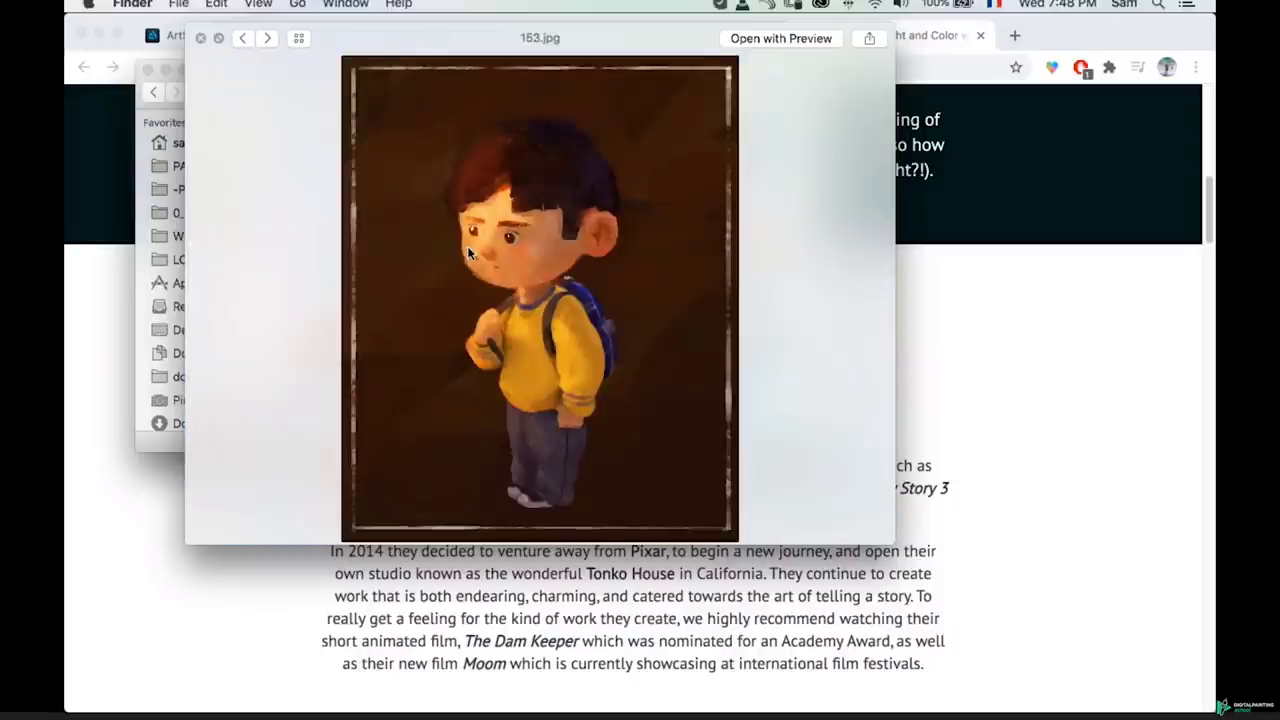
- Switch to THUMBS2.psd in Photoshop and examine the whole grid of greyscale thumbnails, then the cliff and night street compositions up close
key(ctrl+Up)
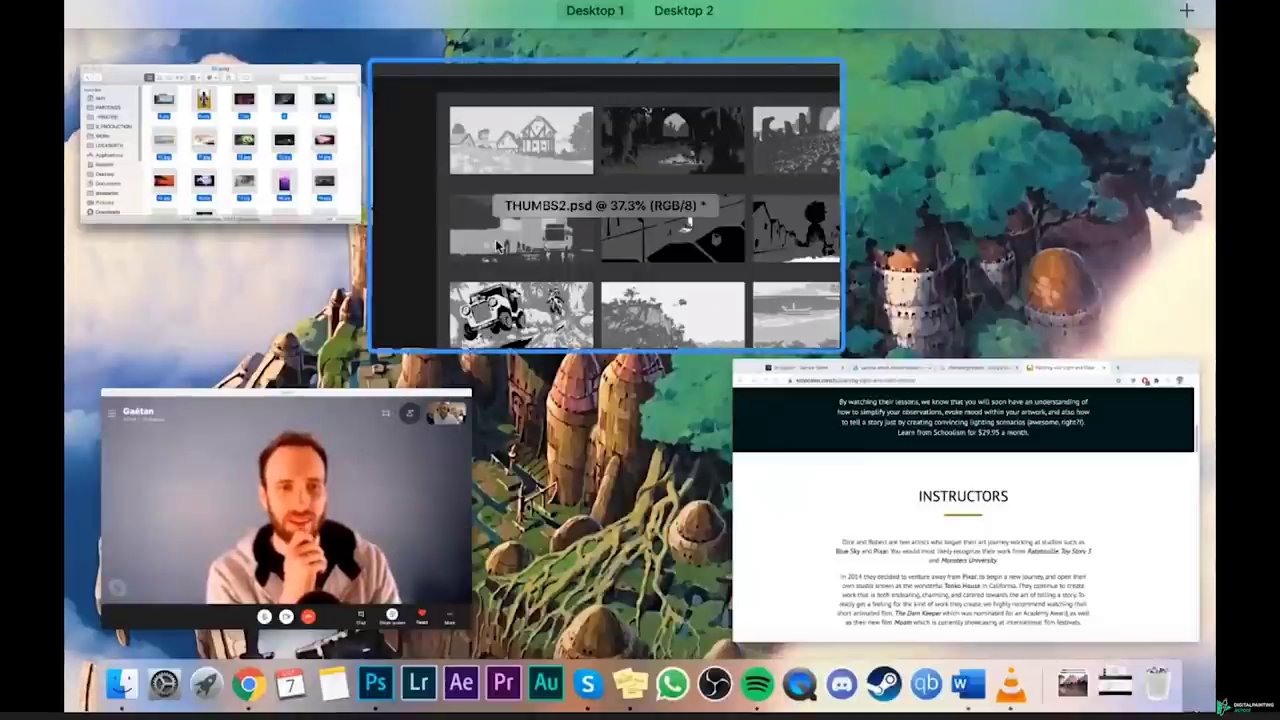
click(588, 275)
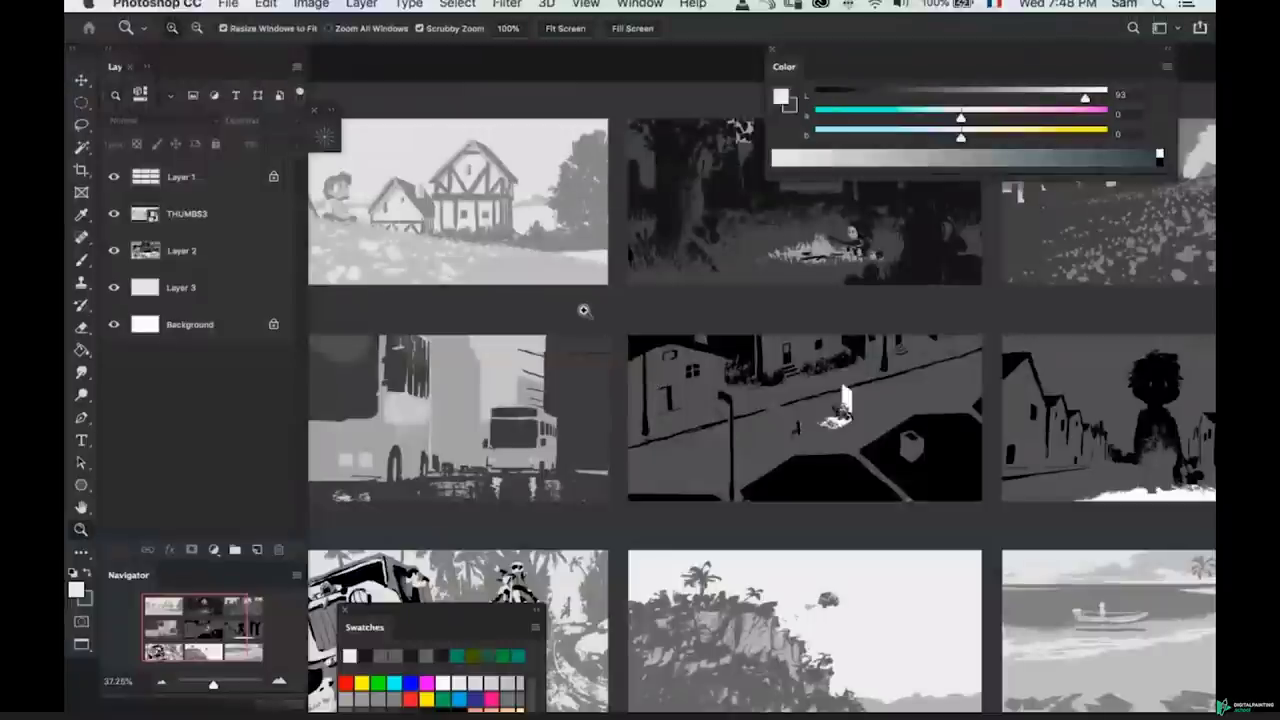
click(584, 310)
alt+click(584, 310)
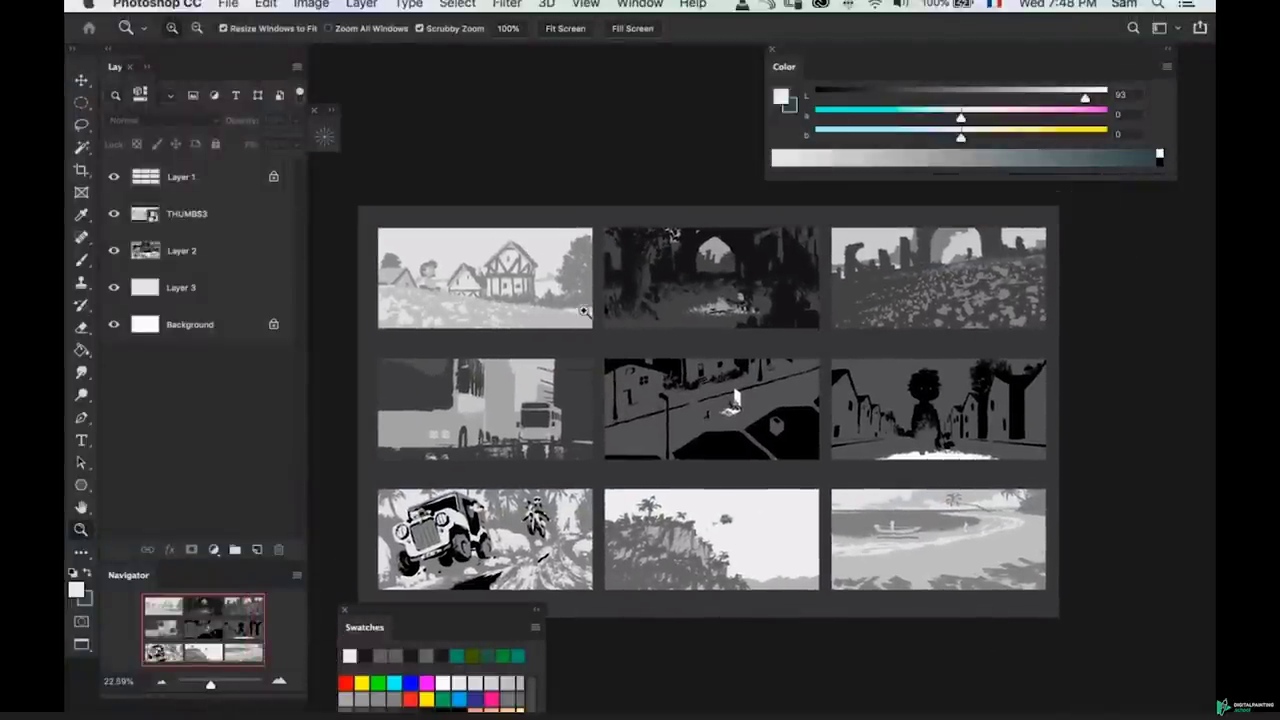
drag(586, 312, 590, 310)
drag(506, 394, 506, 394)
scroll(506, 394, right, 10)
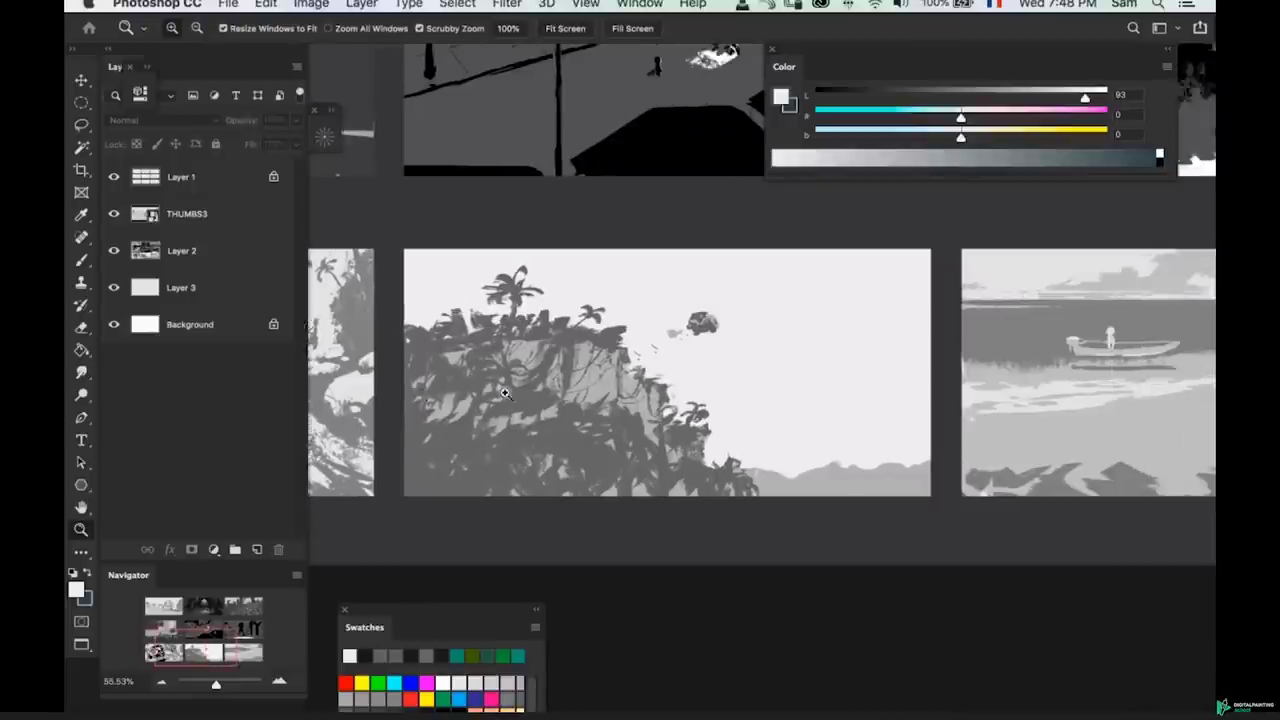
scroll(506, 394, up, 3)
scroll(506, 394, up, 5)
scroll(506, 394, left, 5)
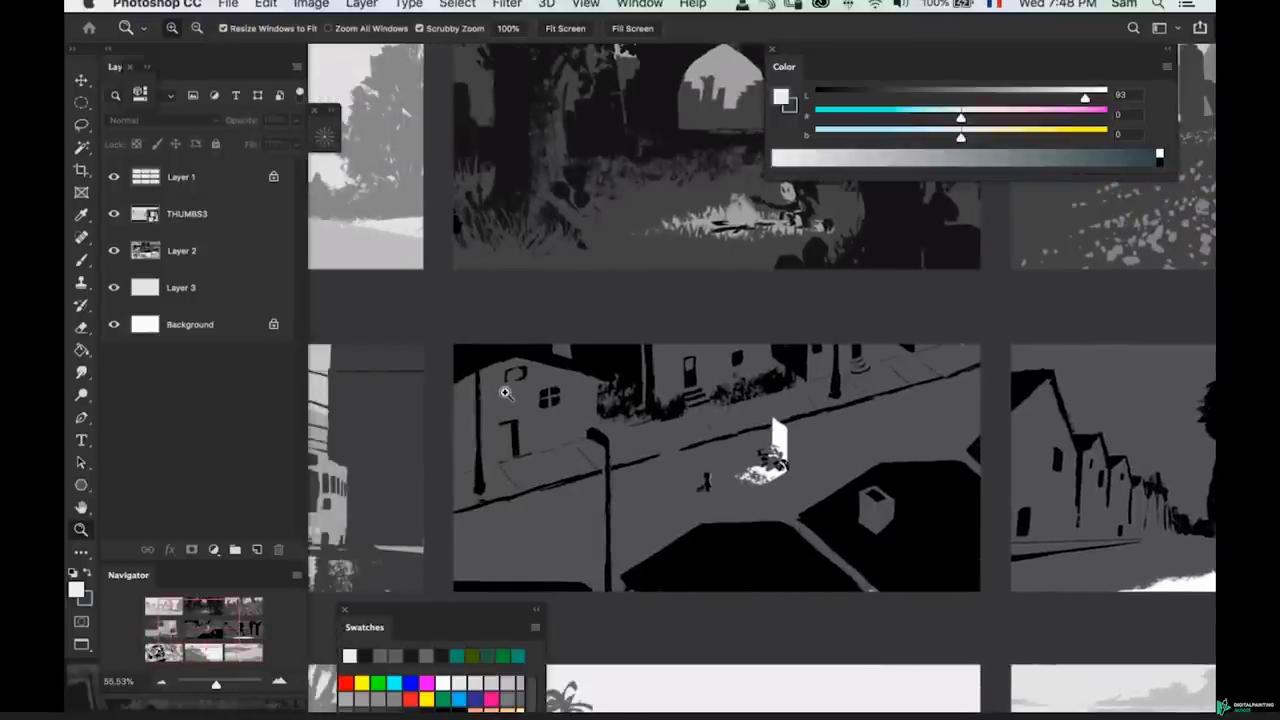
scroll(506, 394, down, 1)
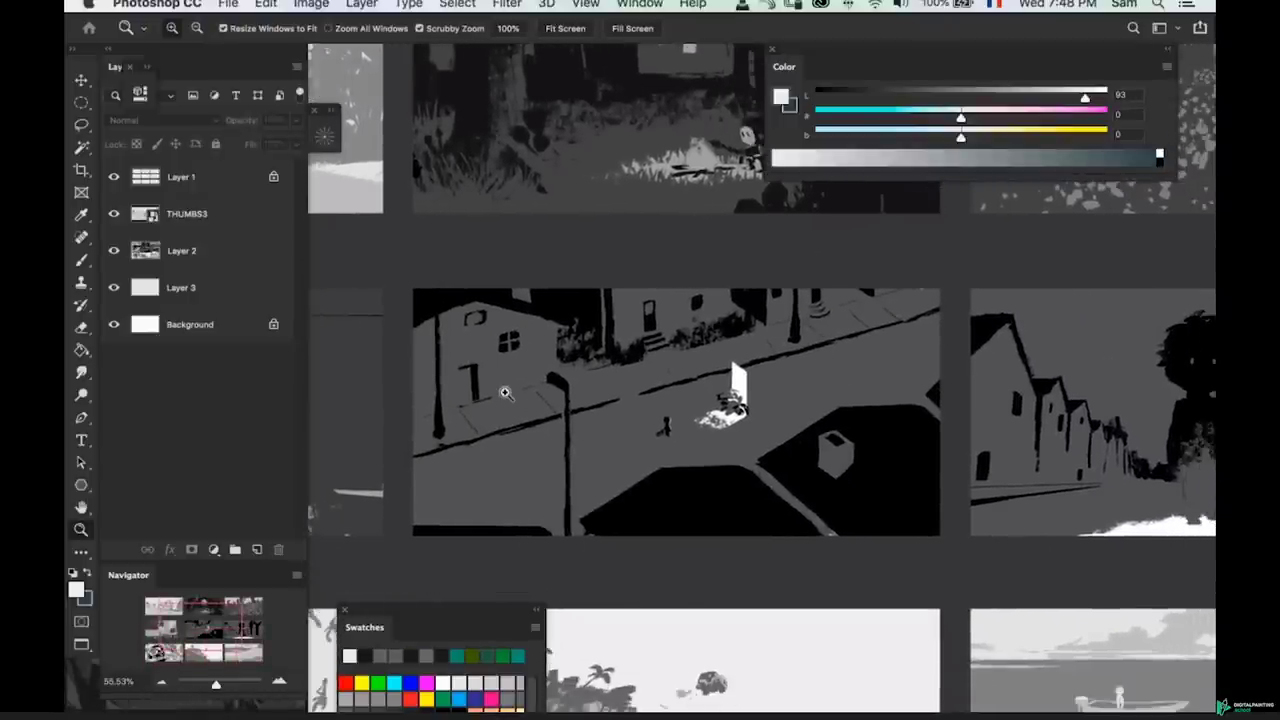
- Switch back to the prog folder in Finder, close the preview and deselect all the images
key(ctrl+Up)
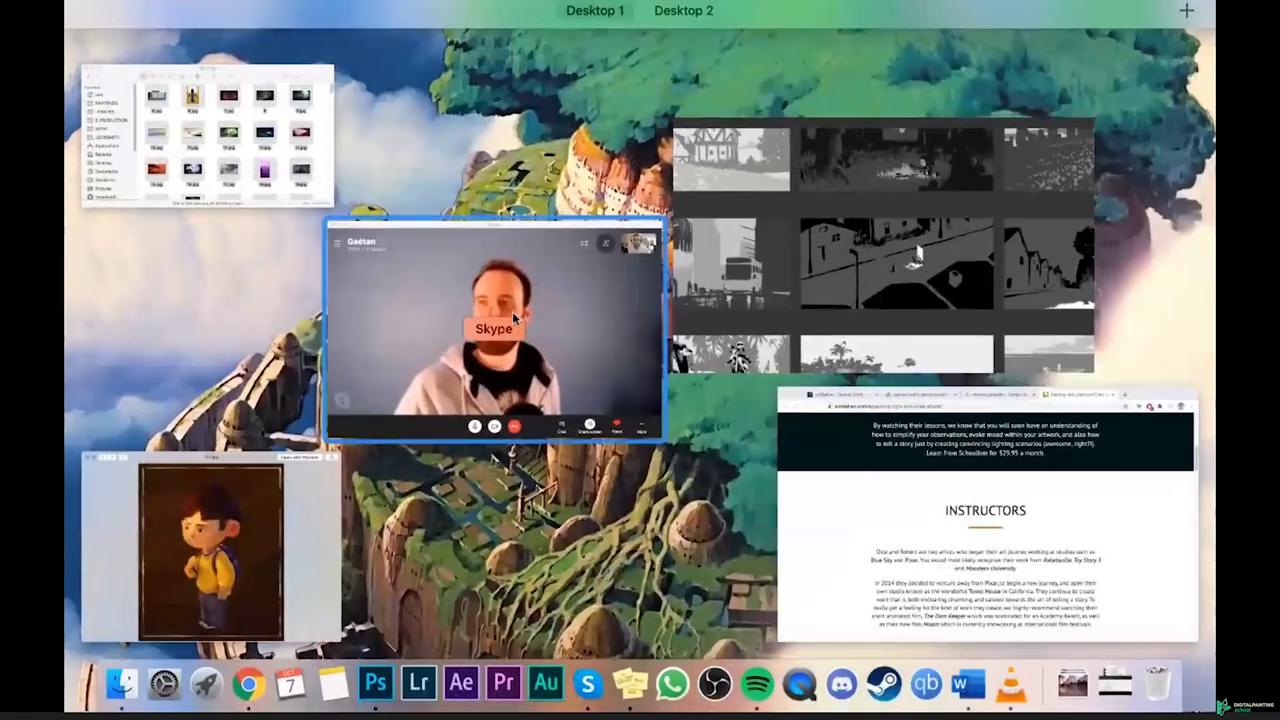
click(152, 514)
key(space)
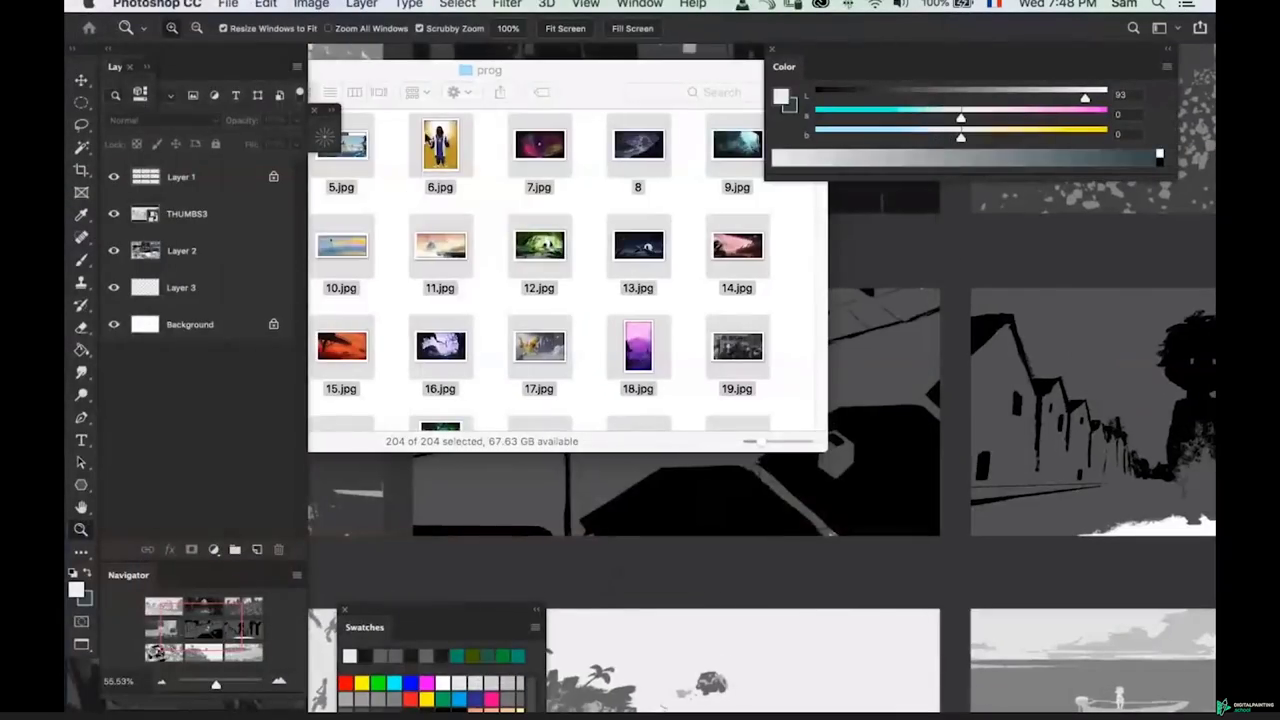
click(483, 165)
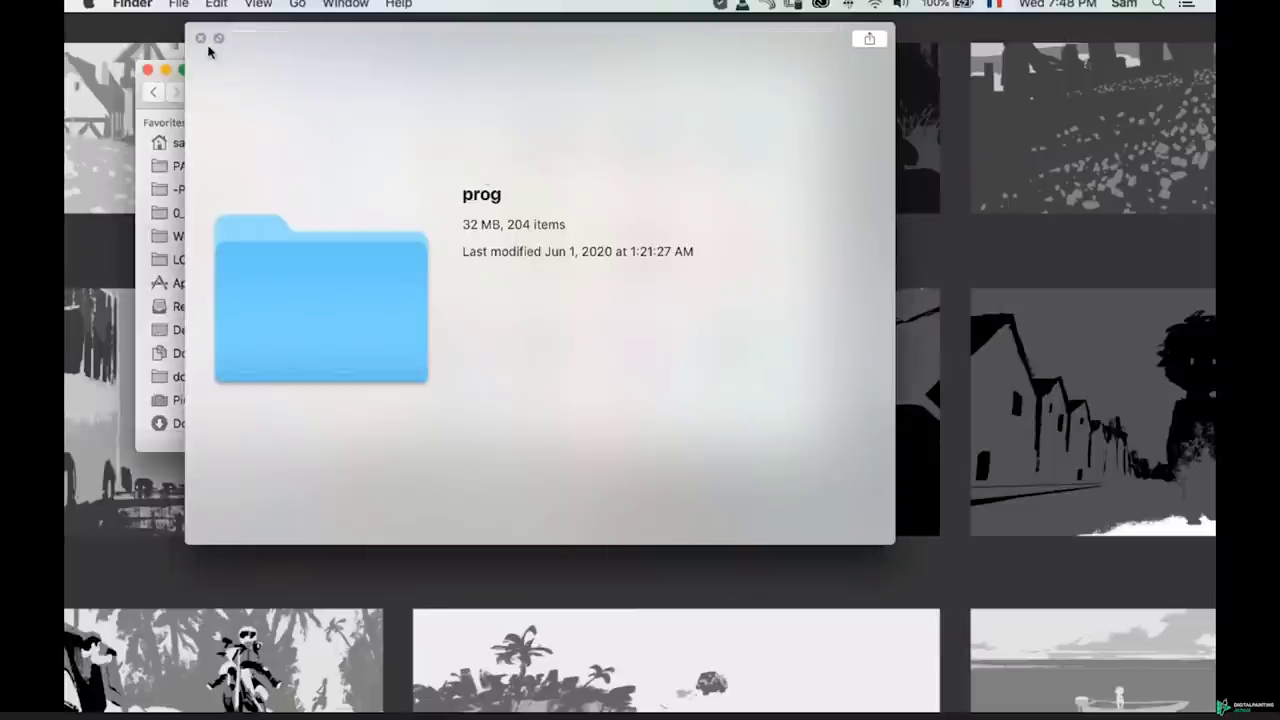
key(super+Down)
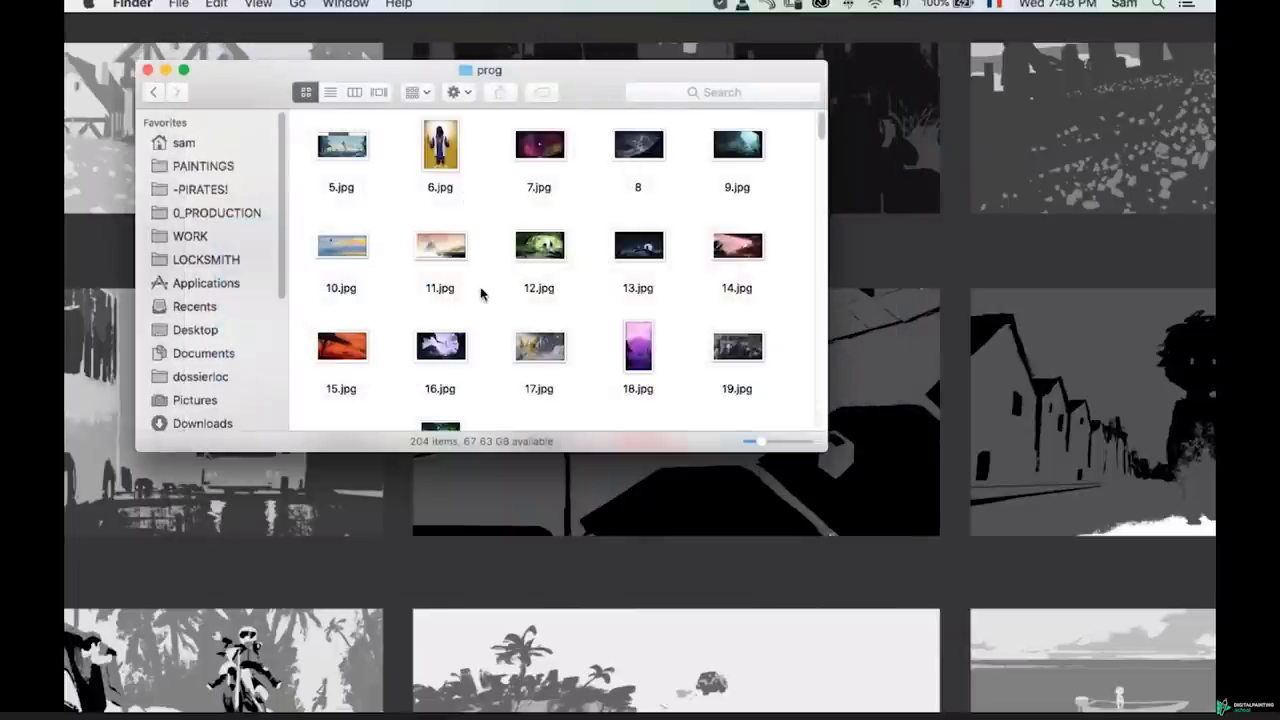
- Browse the prog folder's paintings from 5.jpg down to about 154.jpg
scroll(419, 259, down, 6)
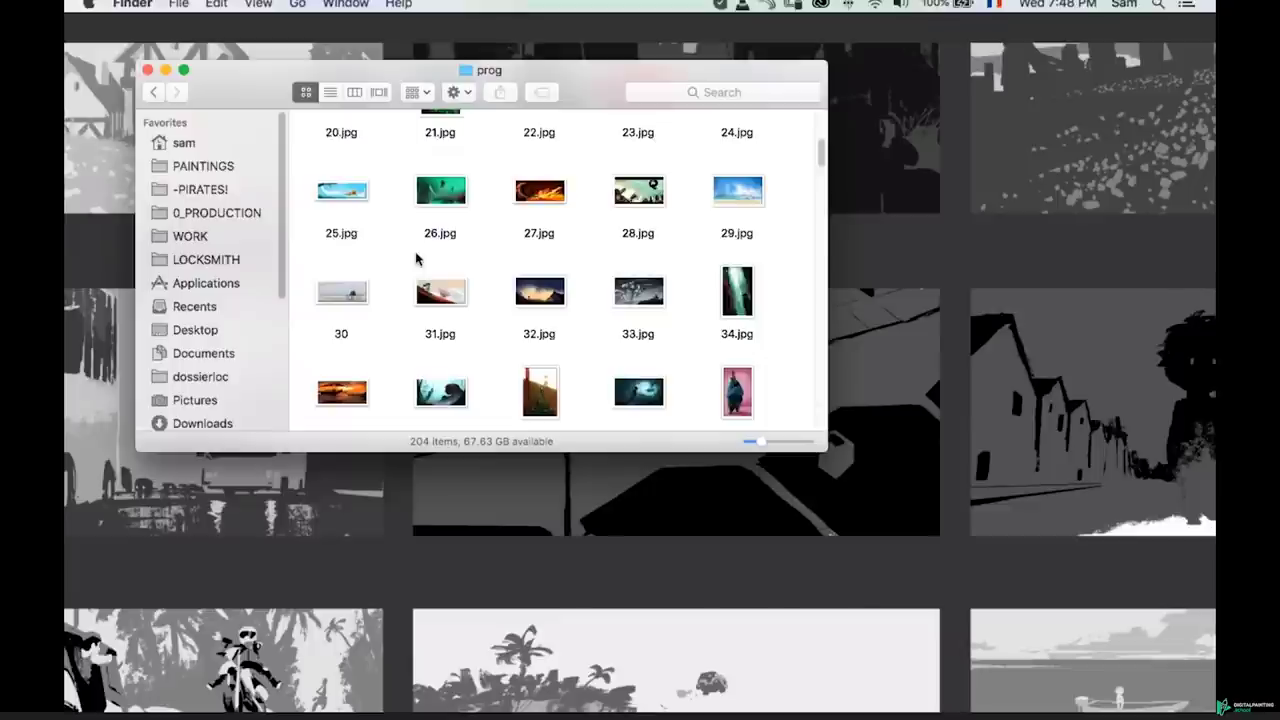
scroll(416, 259, down, 10)
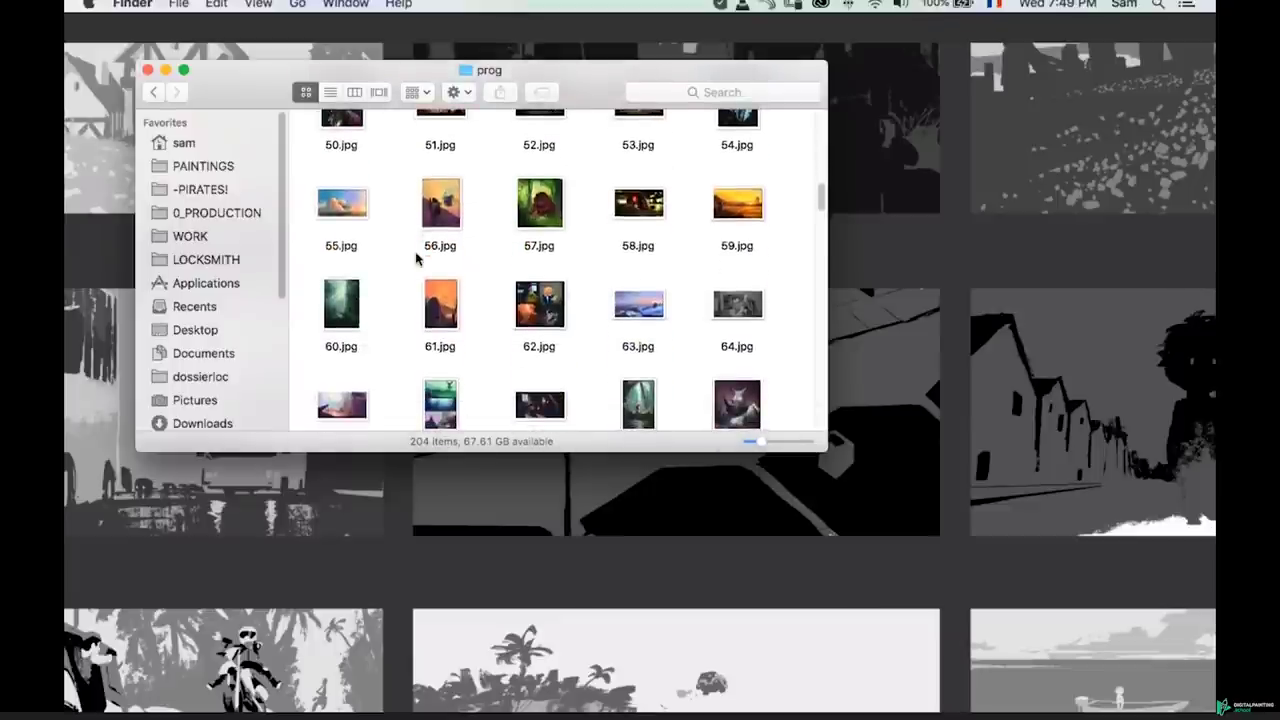
scroll(416, 259, down, 8)
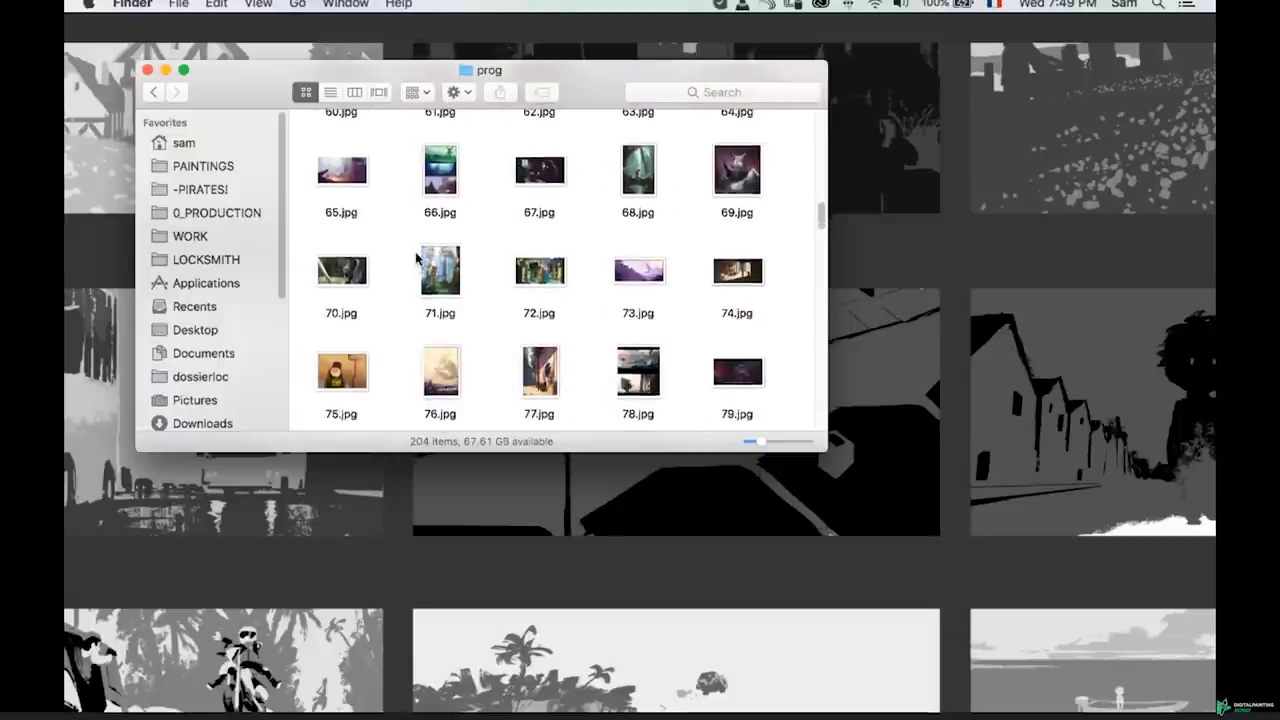
scroll(416, 259, down, 11)
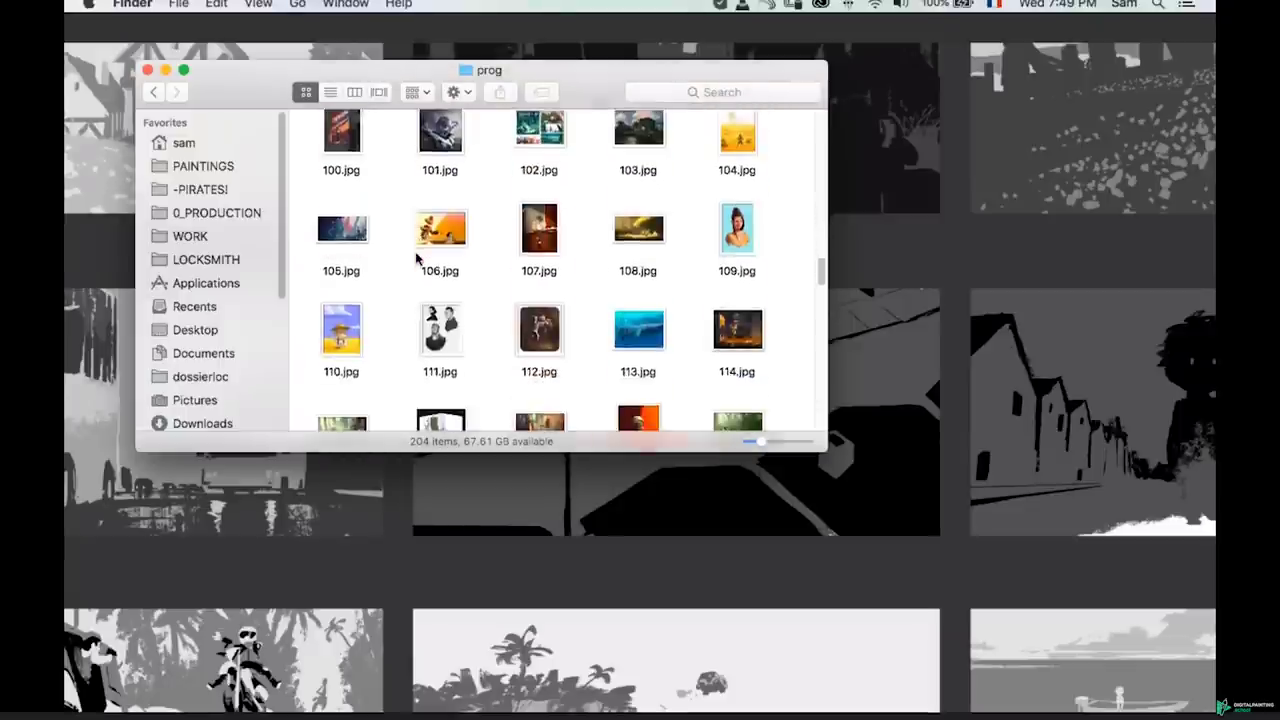
scroll(416, 259, down, 8)
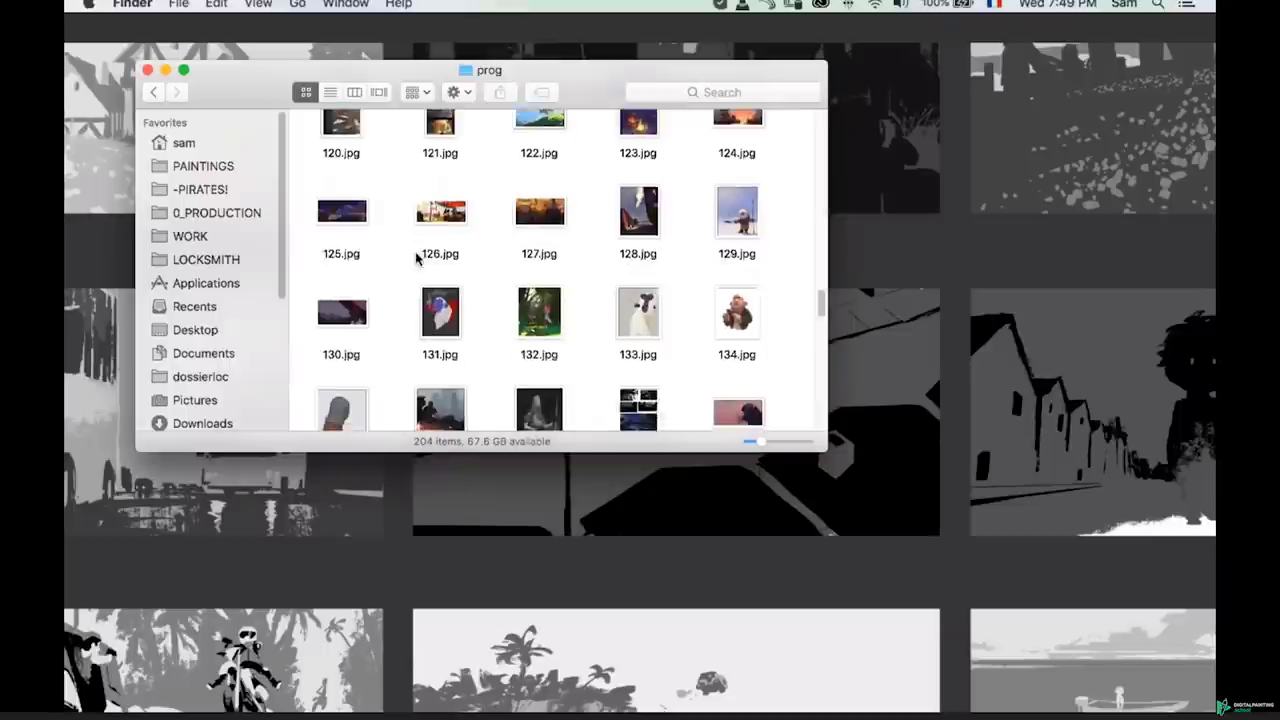
scroll(416, 259, down, 2)
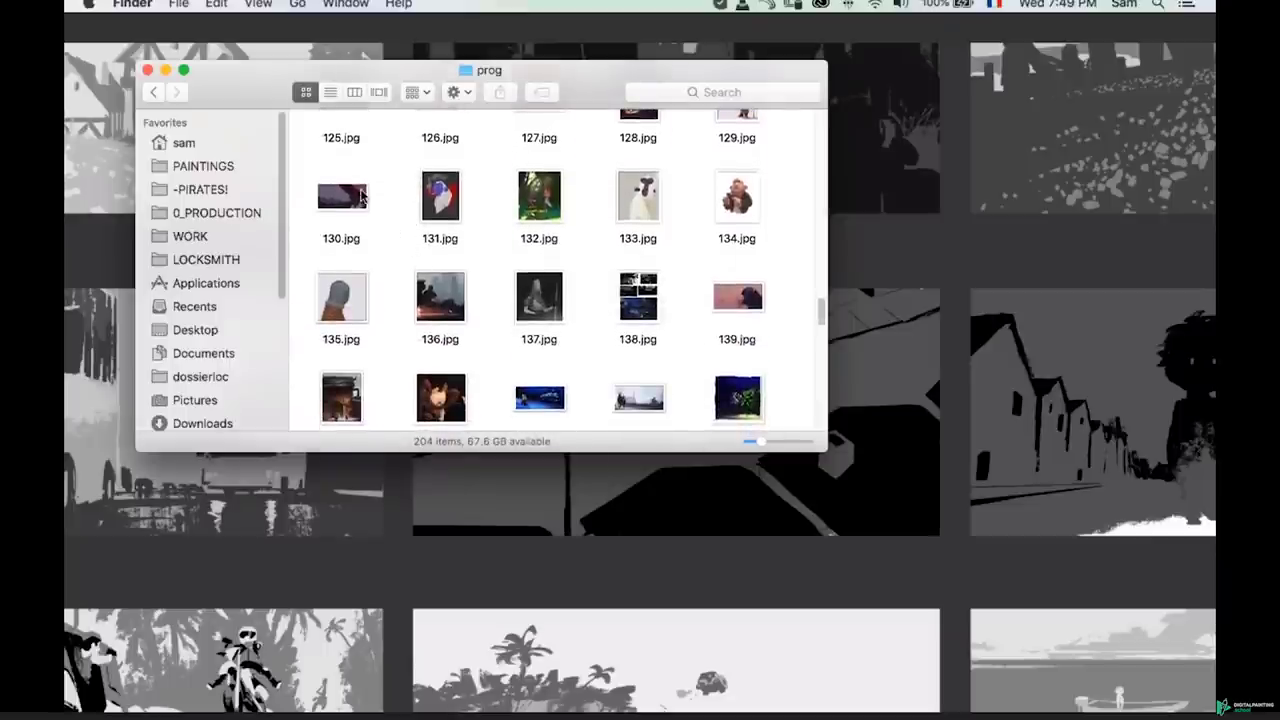
scroll(394, 193, down, 4)
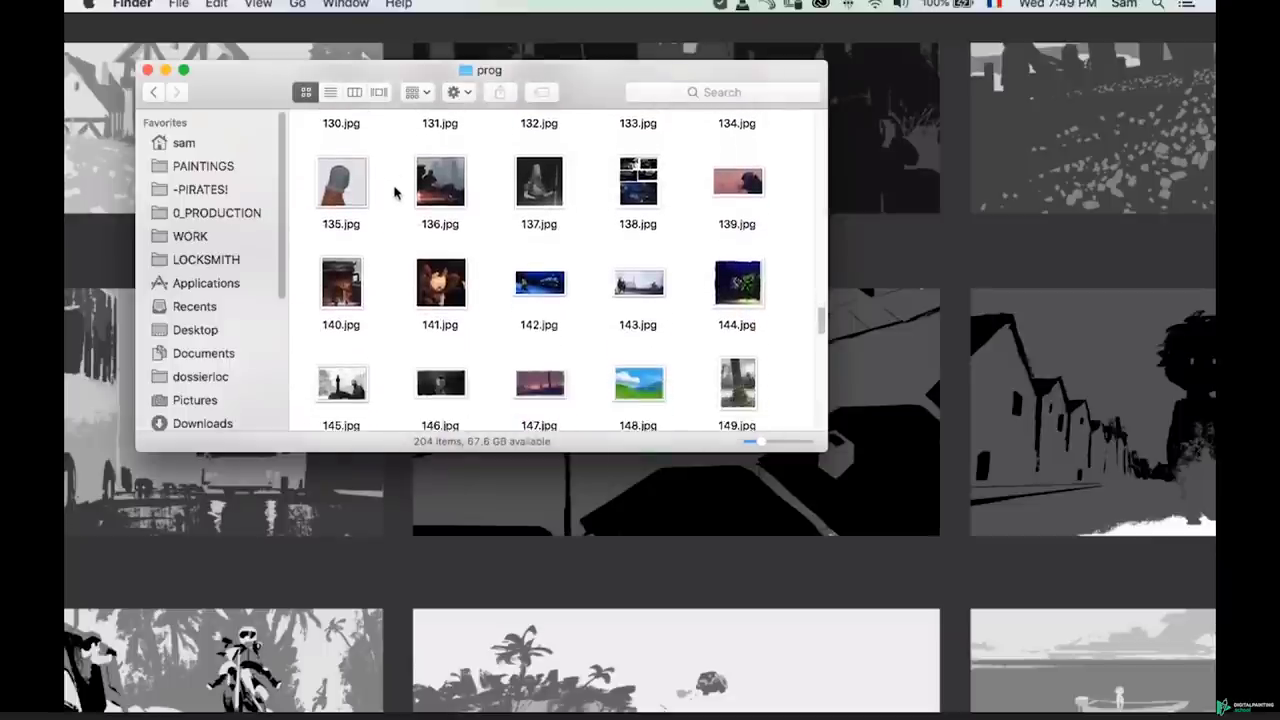
scroll(394, 193, down, 2)
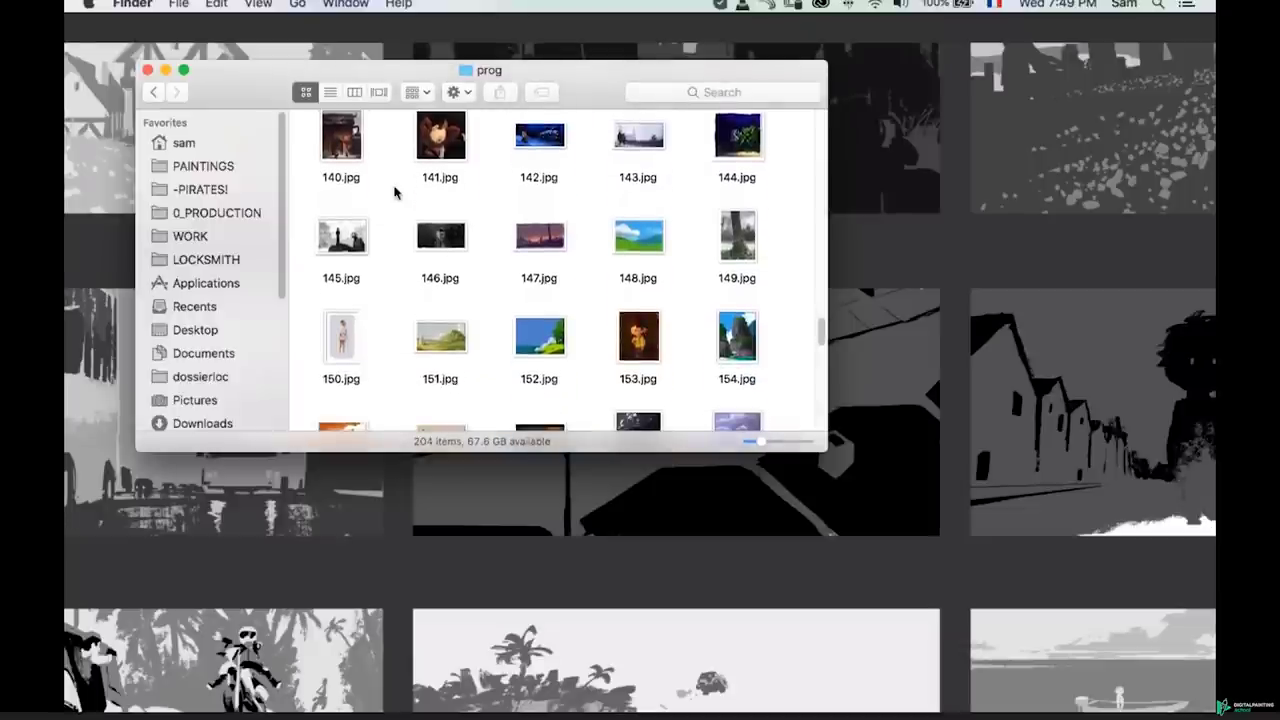
- Switch to THUMBS2.psd in Photoshop and examine the night street thumbnail with the glowing doorway up close, alongside its neighbours
click(1030, 47)
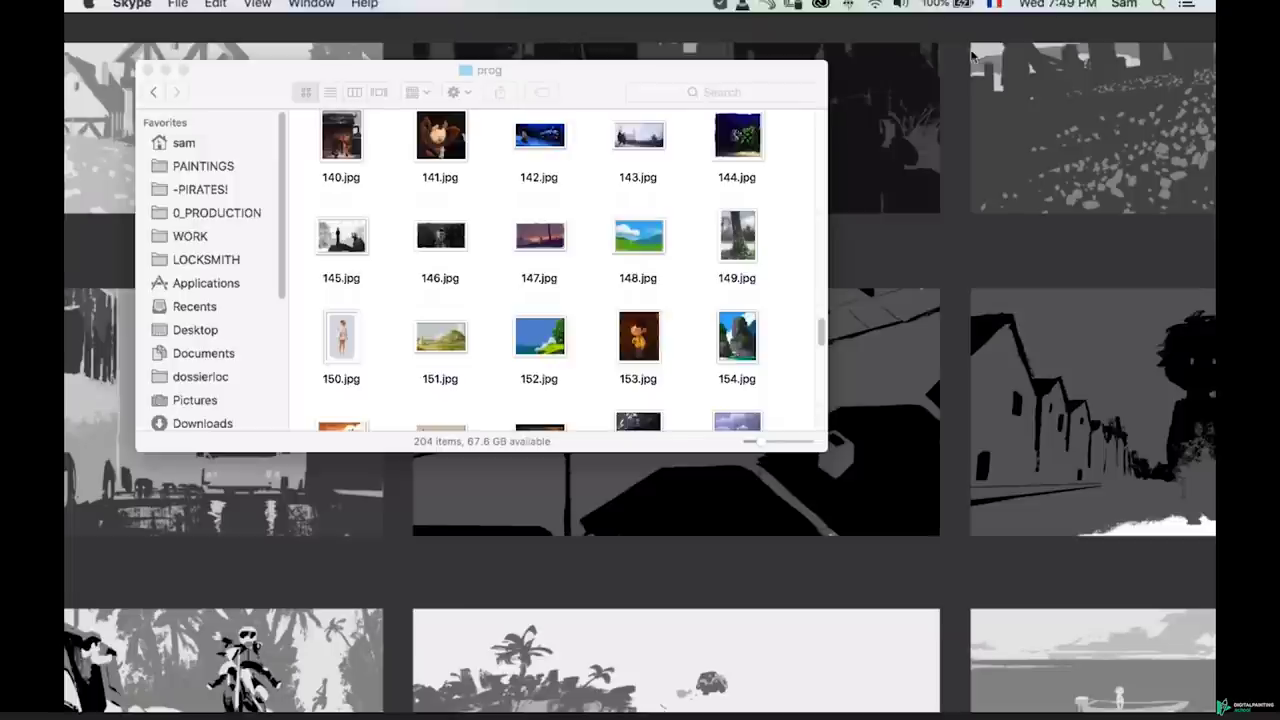
click(846, 284)
drag(754, 401, 576, 419)
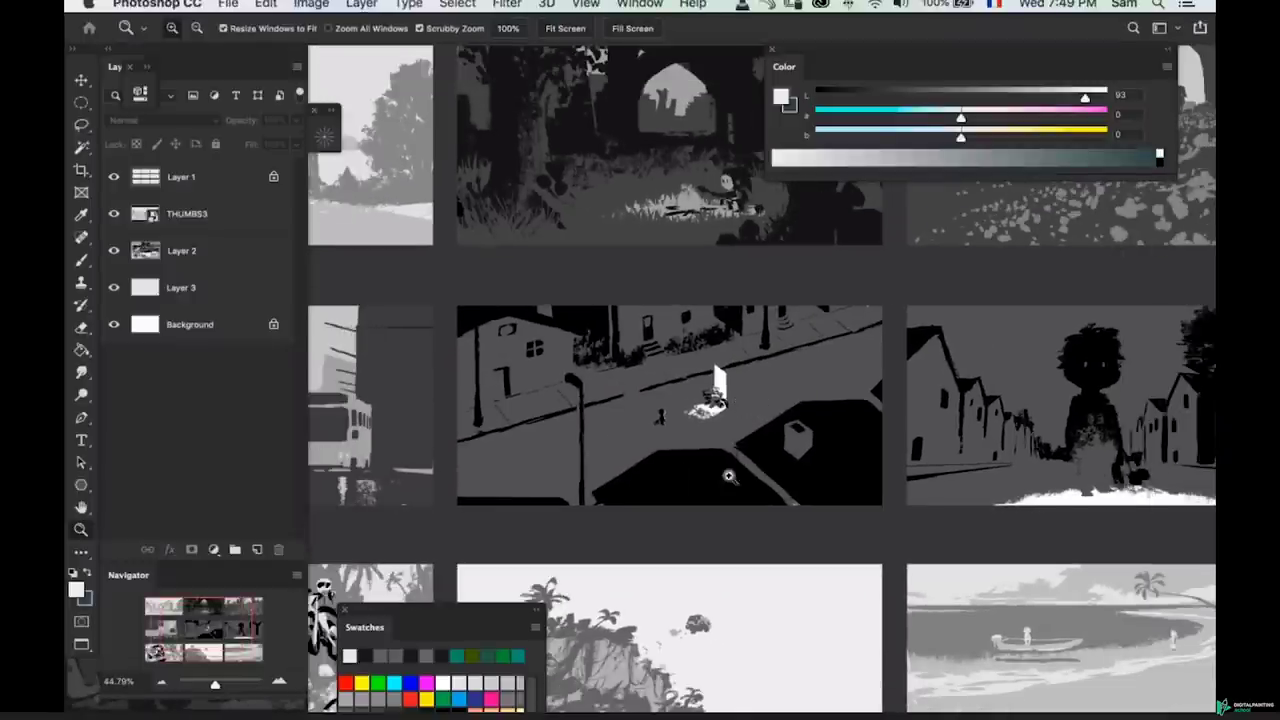
scroll(711, 516, right, 3)
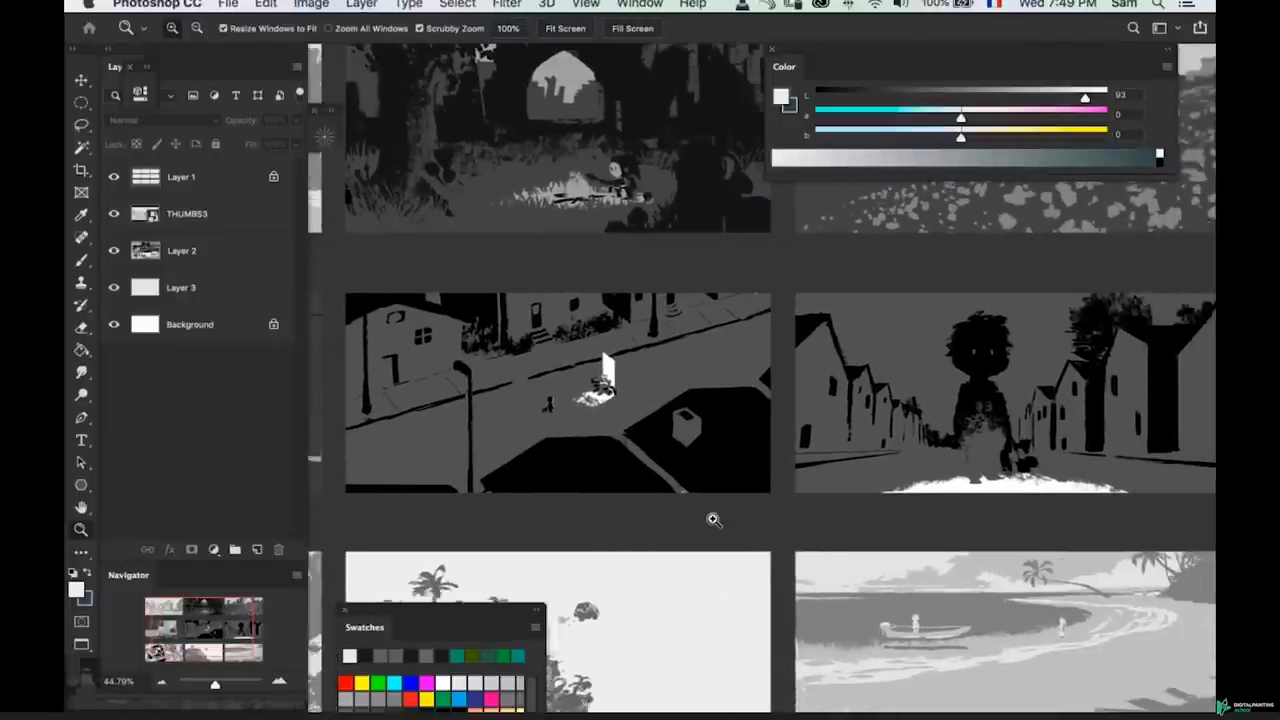
scroll(713, 519, right, 1)
scroll(713, 519, left, 6)
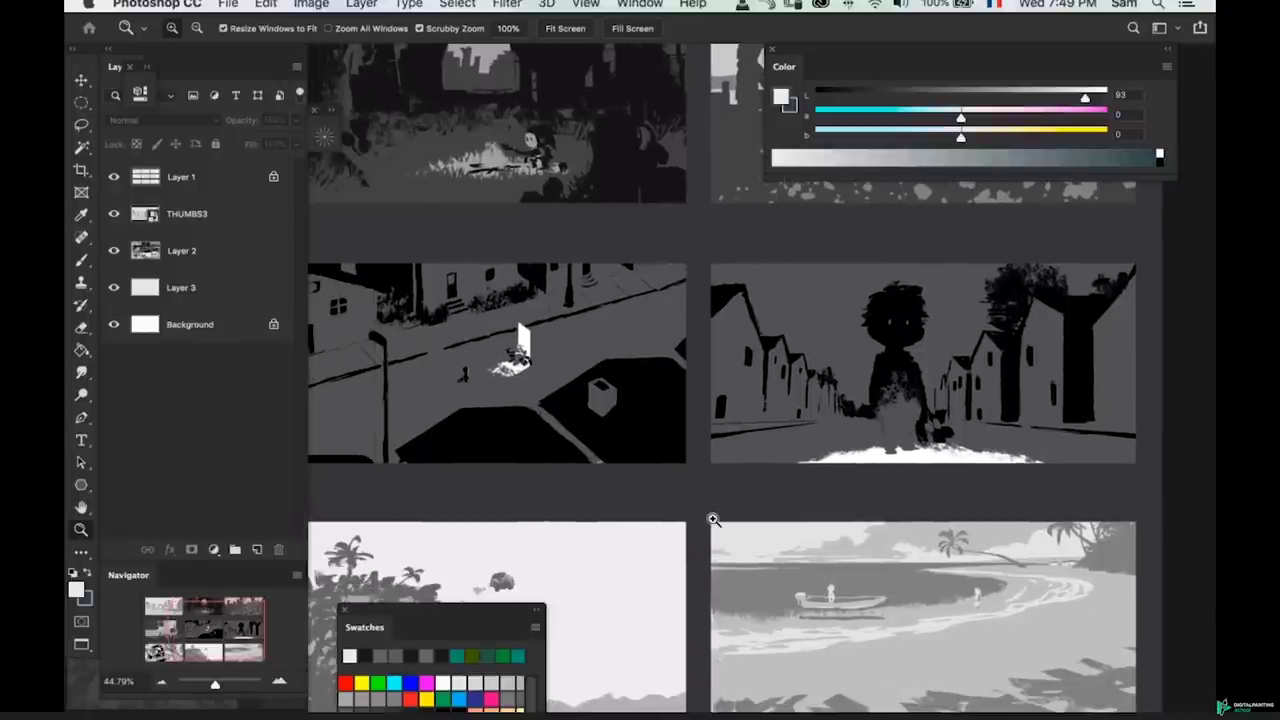
scroll(713, 519, up, 5)
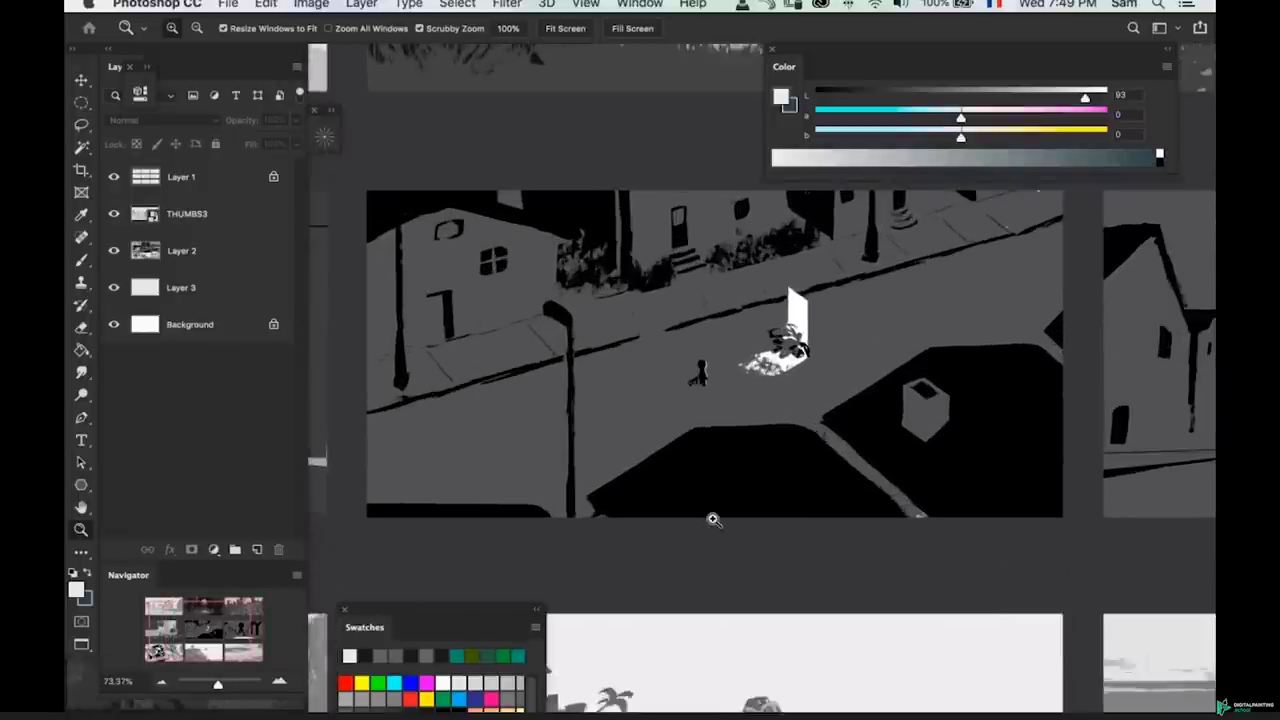
scroll(713, 519, up, 2)
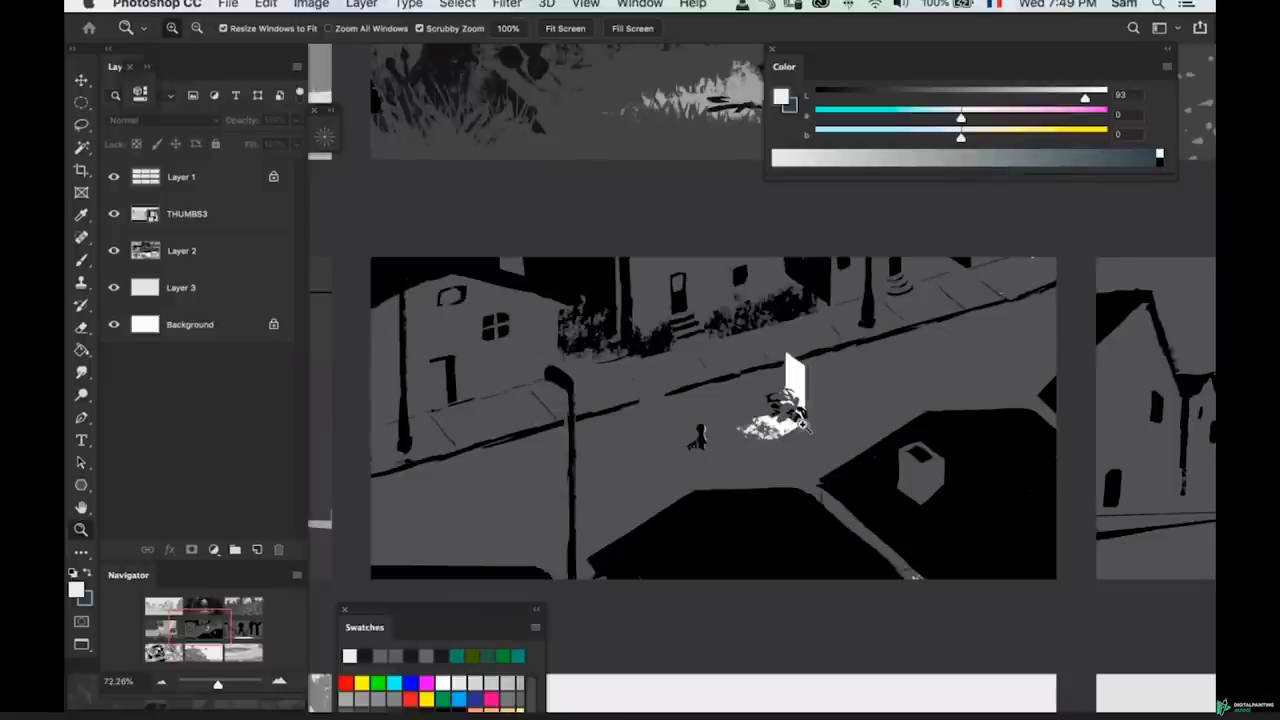
scroll(825, 450, down, 2)
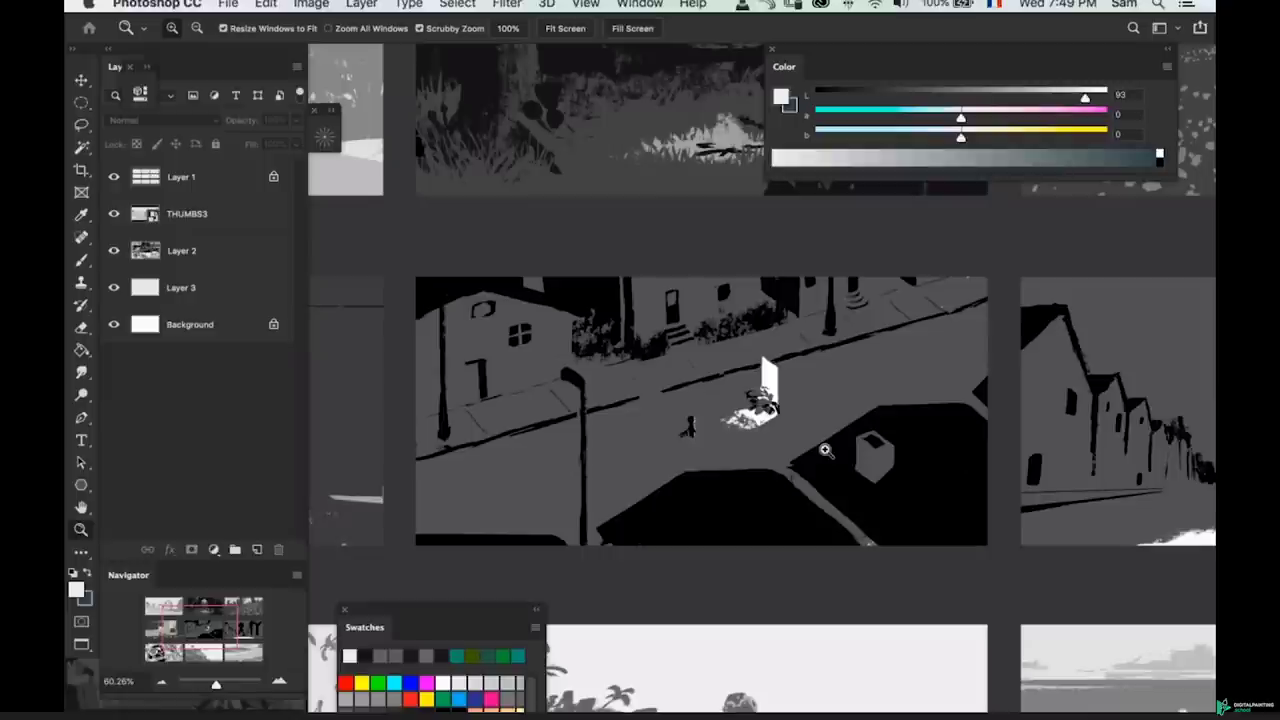
click(688, 428)
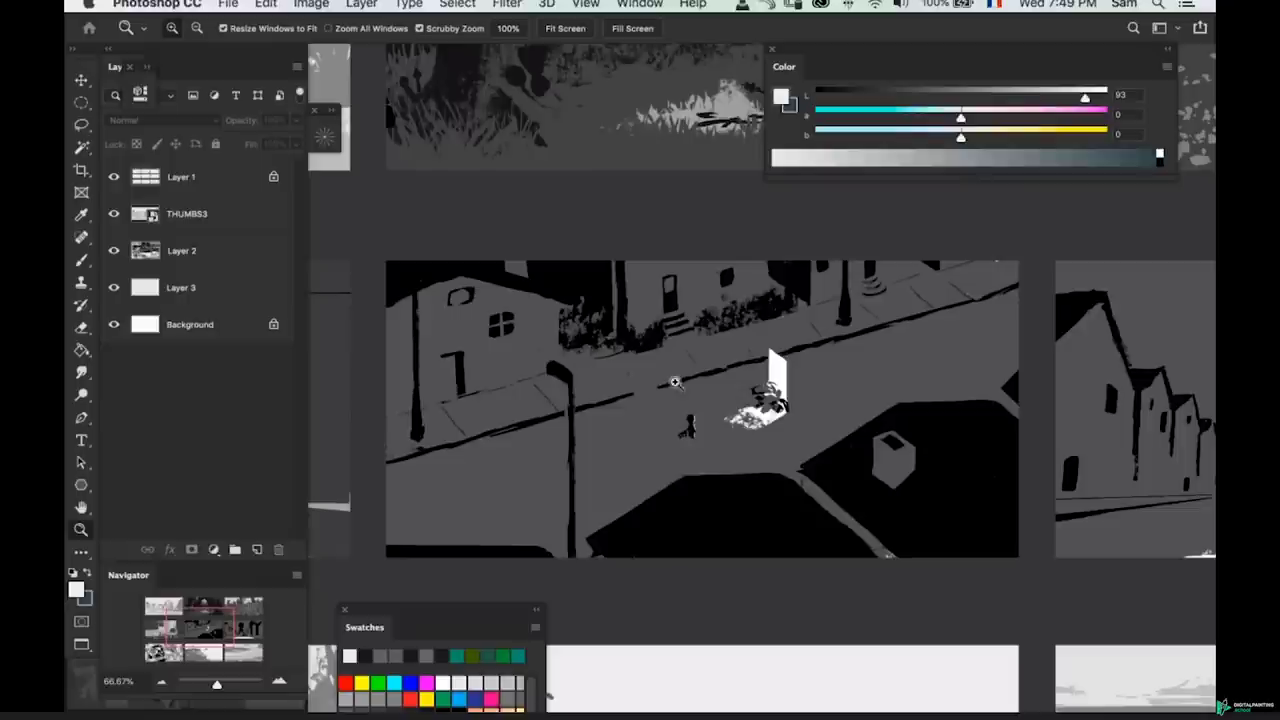
- Switch to Chrome and open the finished night street painting with the glowing doorway from the artist's ArtStation portfolio
key(ctrl+Up)
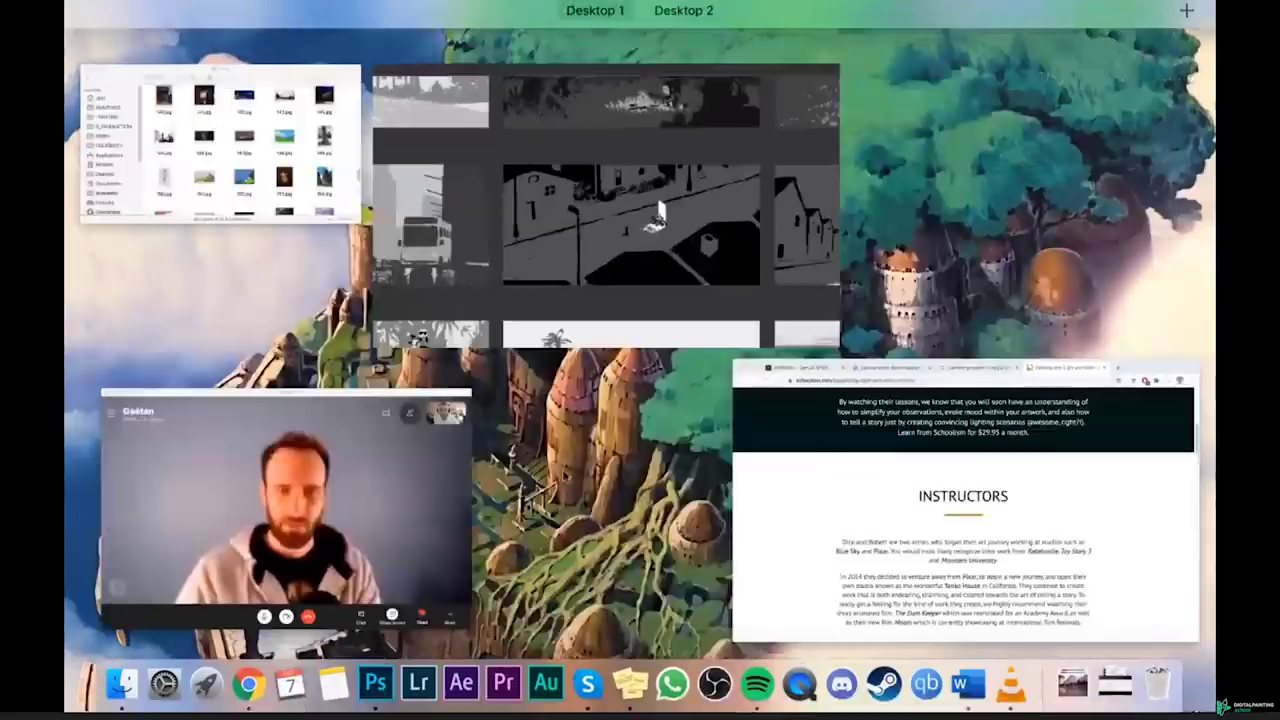
click(800, 460)
click(262, 36)
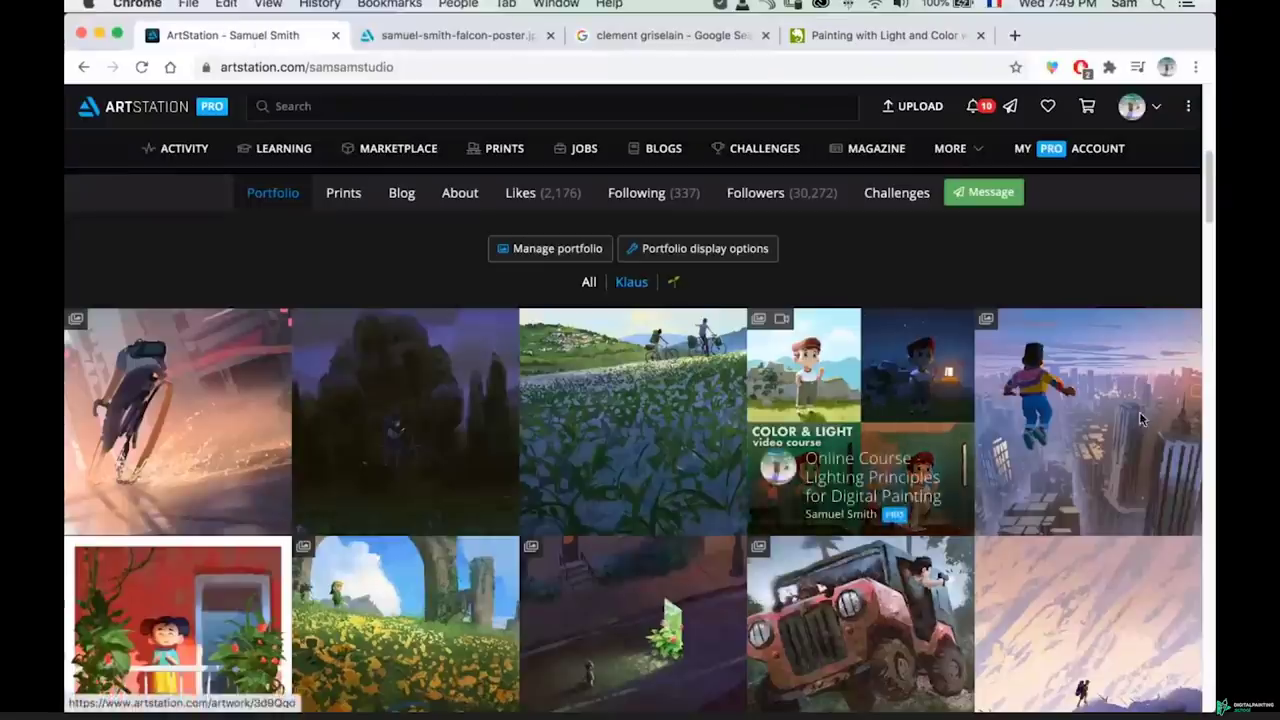
scroll(671, 424, down, 5)
click(671, 424)
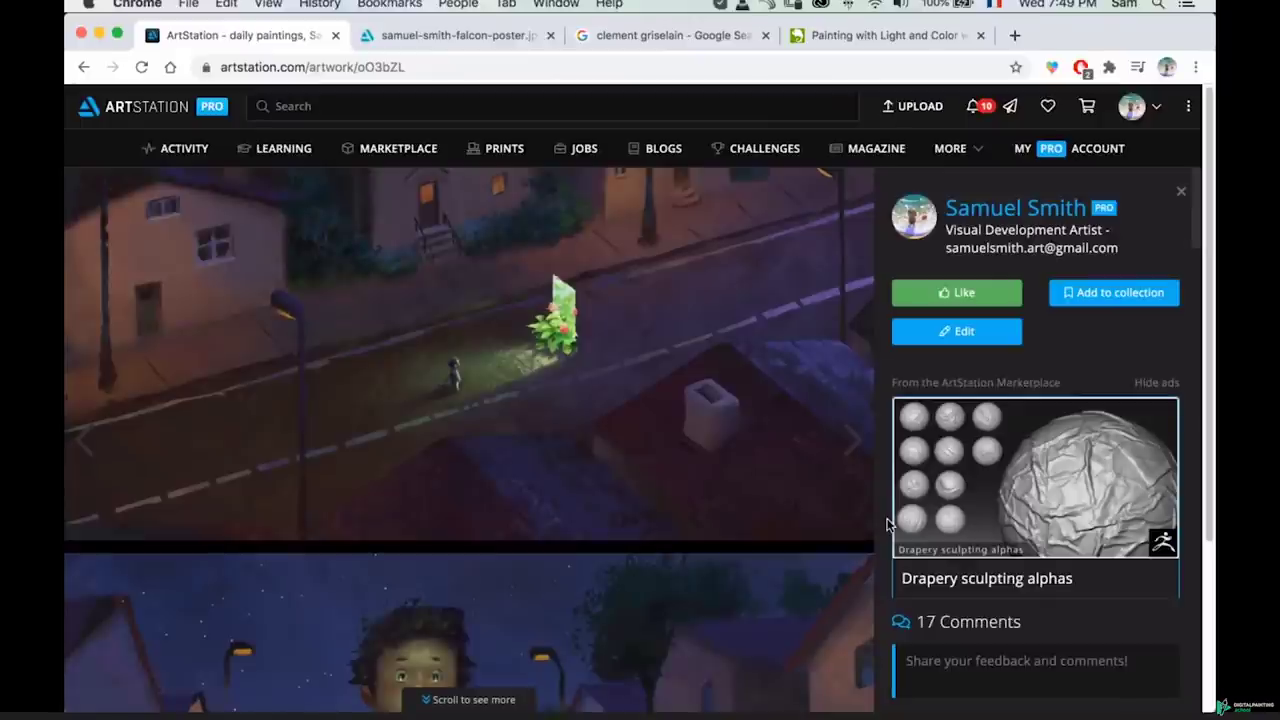
- Return to THUMBS2.psd in Photoshop and view the night street thumbnail up close for comparison with the finished painting
key(ctrl+Up)
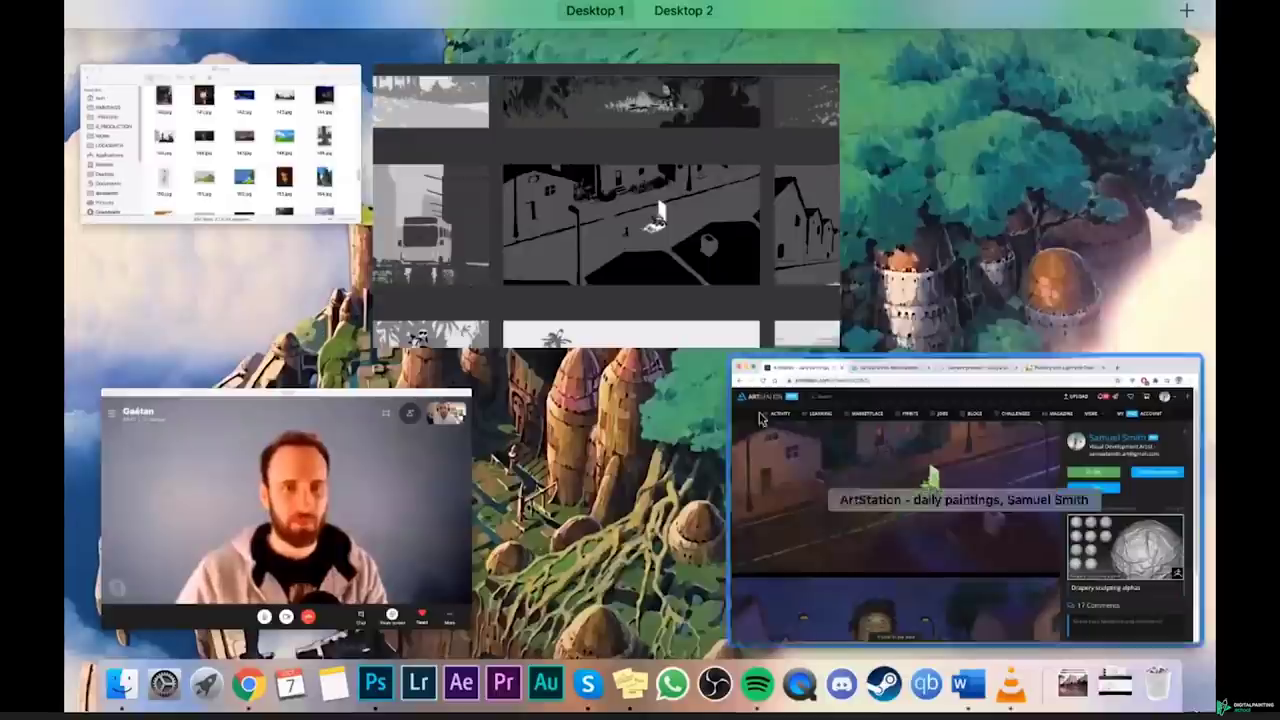
click(414, 511)
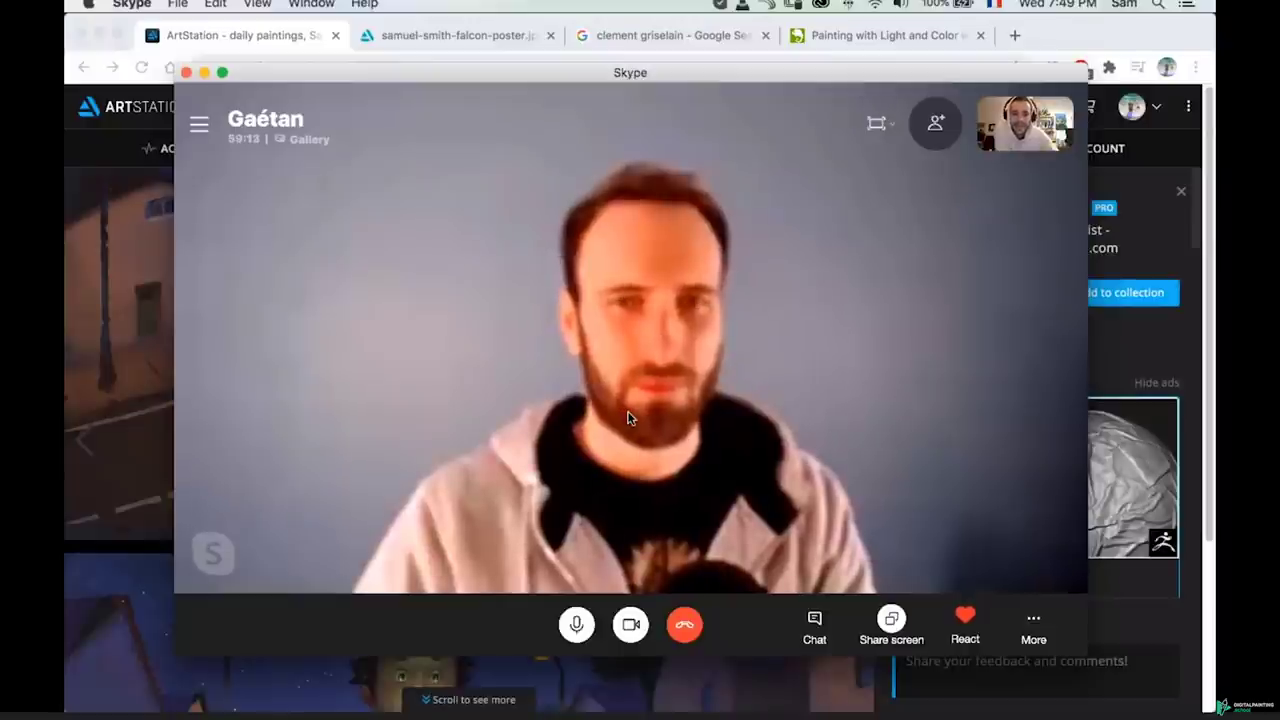
key(ctrl+Up)
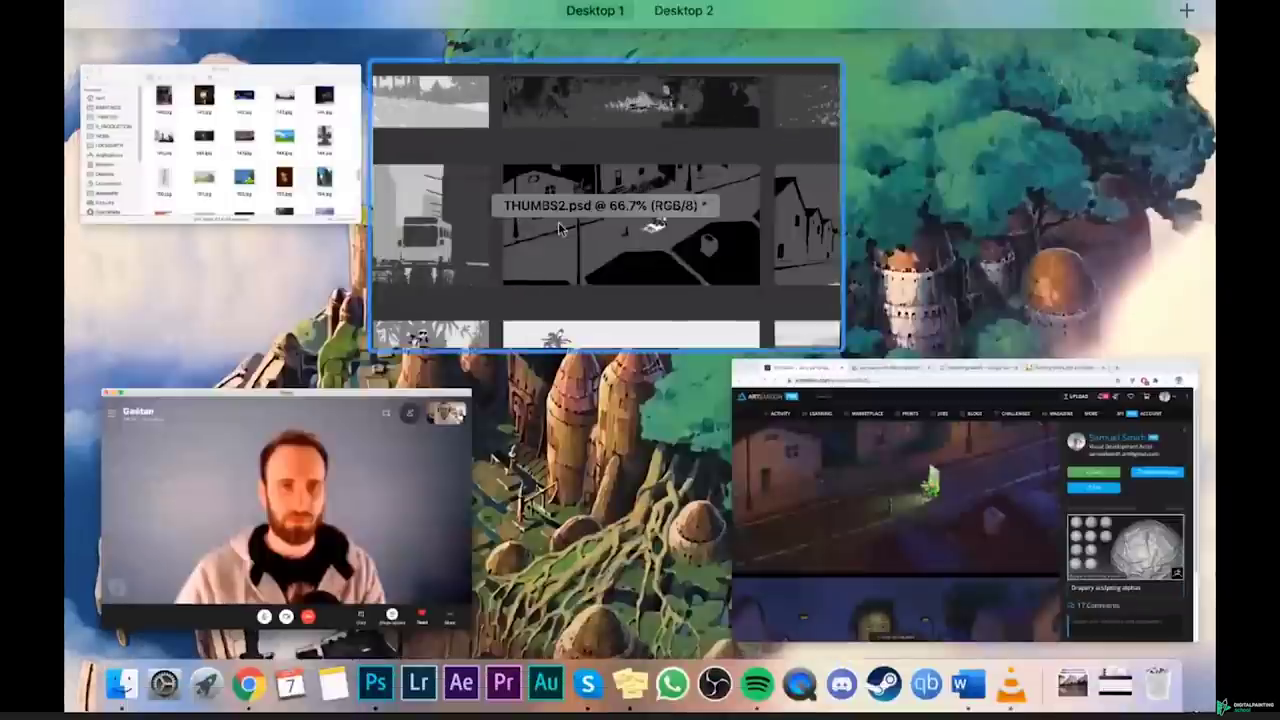
click(526, 269)
mouse_move(757, 419)
mouse_down()
mouse_move(786, 404)
mouse_move(771, 420)
mouse_up()
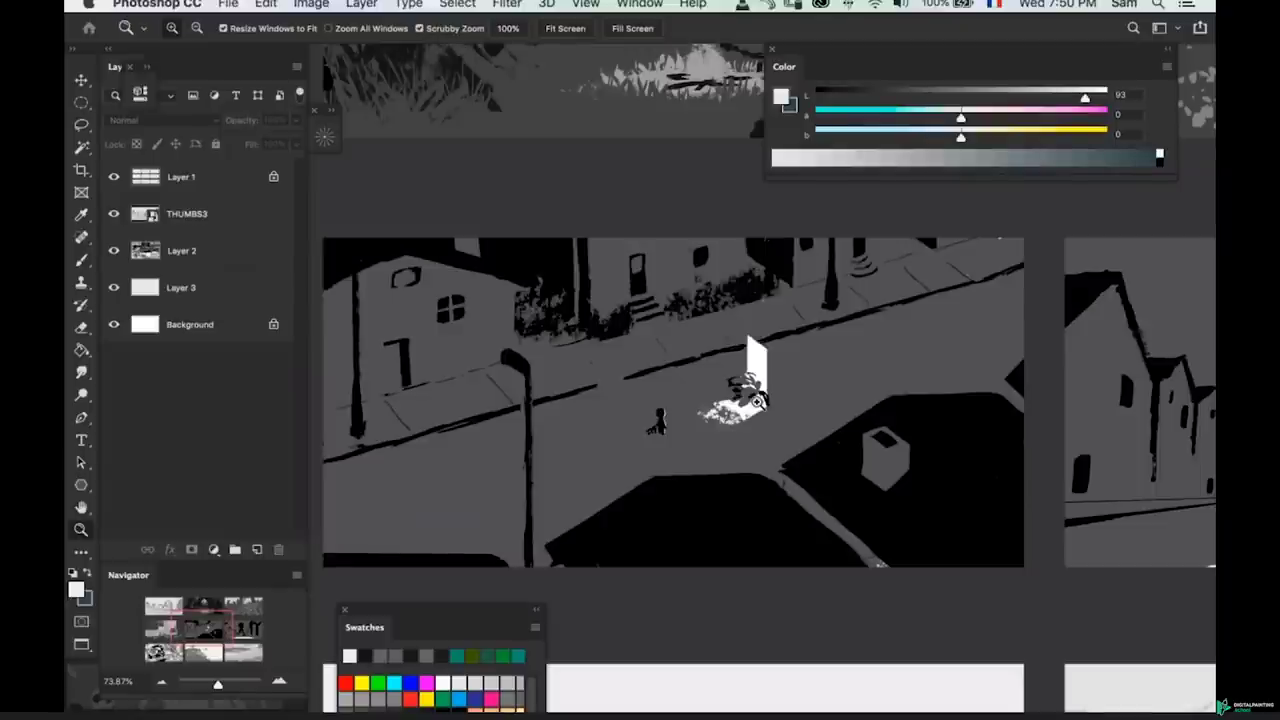
- Try painting over the street beside the dark roof with an enlarged brush, using black and grey sampled from the night street thumbnail
drag(765, 483, 776, 446)
key(super+z)
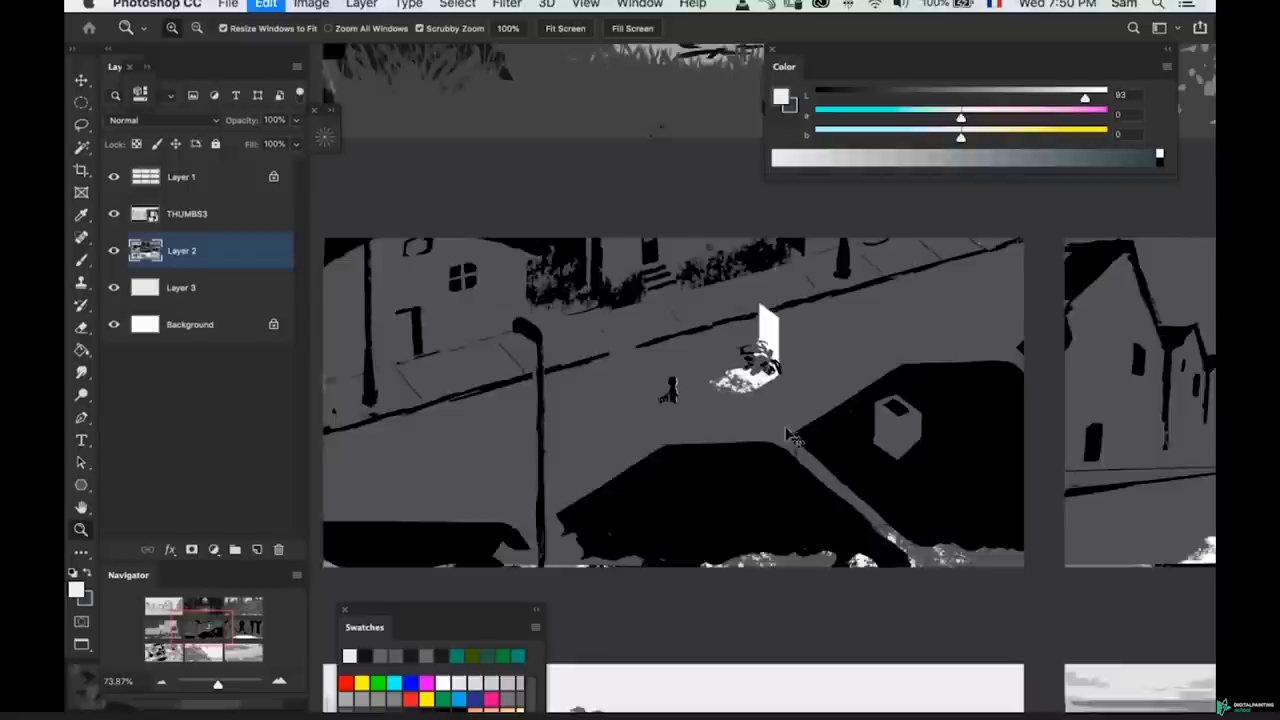
key(b)
alt+click(825, 459)
key(])
key(])
key(])
mouse_move(857, 414)
mouse_down()
mouse_move(820, 437)
mouse_move(840, 406)
mouse_move(774, 436)
mouse_up()
alt+click(809, 392)
mouse_move(872, 380)
mouse_down()
mouse_move(773, 456)
mouse_move(882, 368)
mouse_move(872, 373)
mouse_move(803, 434)
mouse_move(890, 377)
mouse_move(760, 464)
mouse_move(755, 441)
mouse_move(768, 471)
mouse_up()
- Examine the night street, standing boy, campfire and flower field thumbnails side by side, moving the Swatches panel lower
key(z)
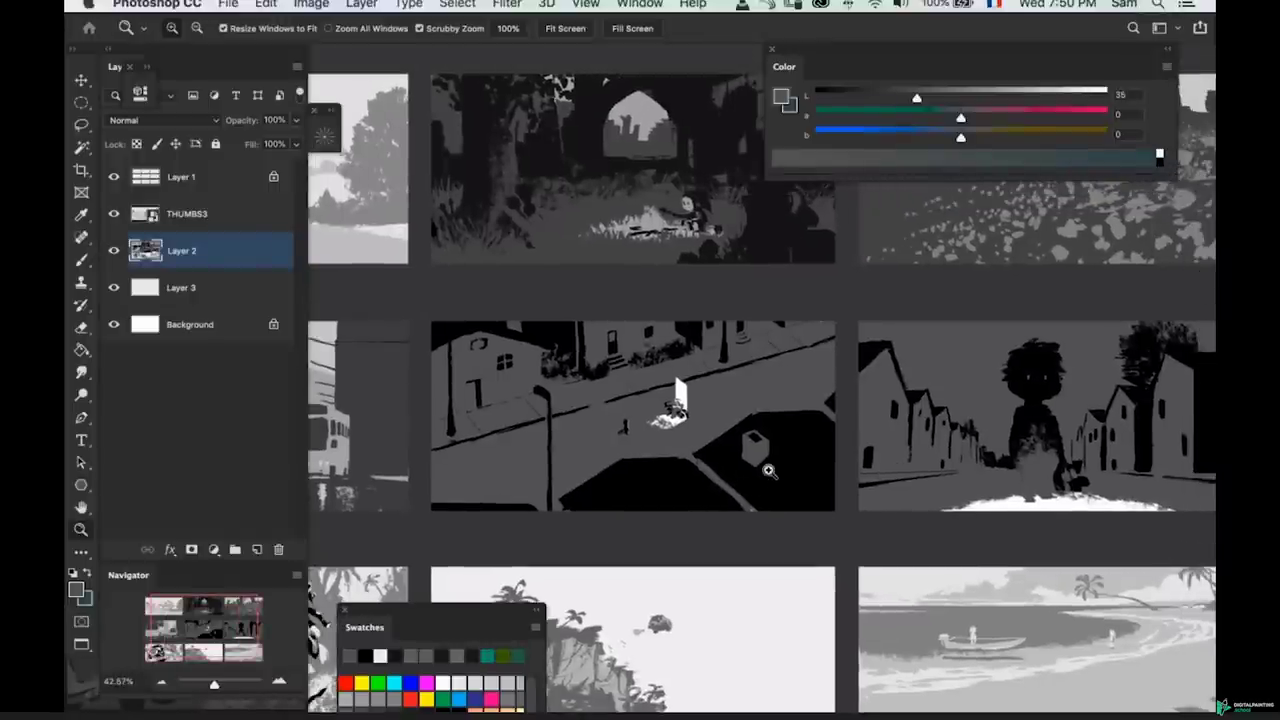
scroll(769, 471, right, 2)
scroll(769, 471, down, 1)
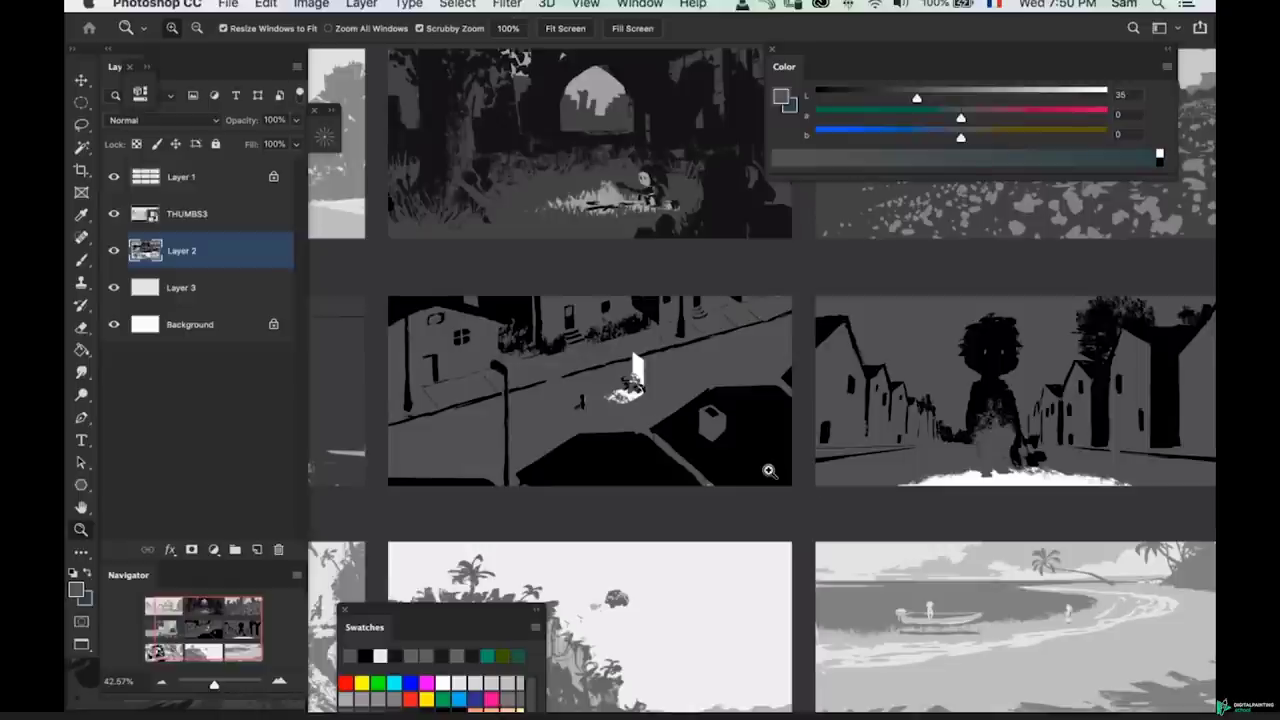
scroll(768, 471, right, 5)
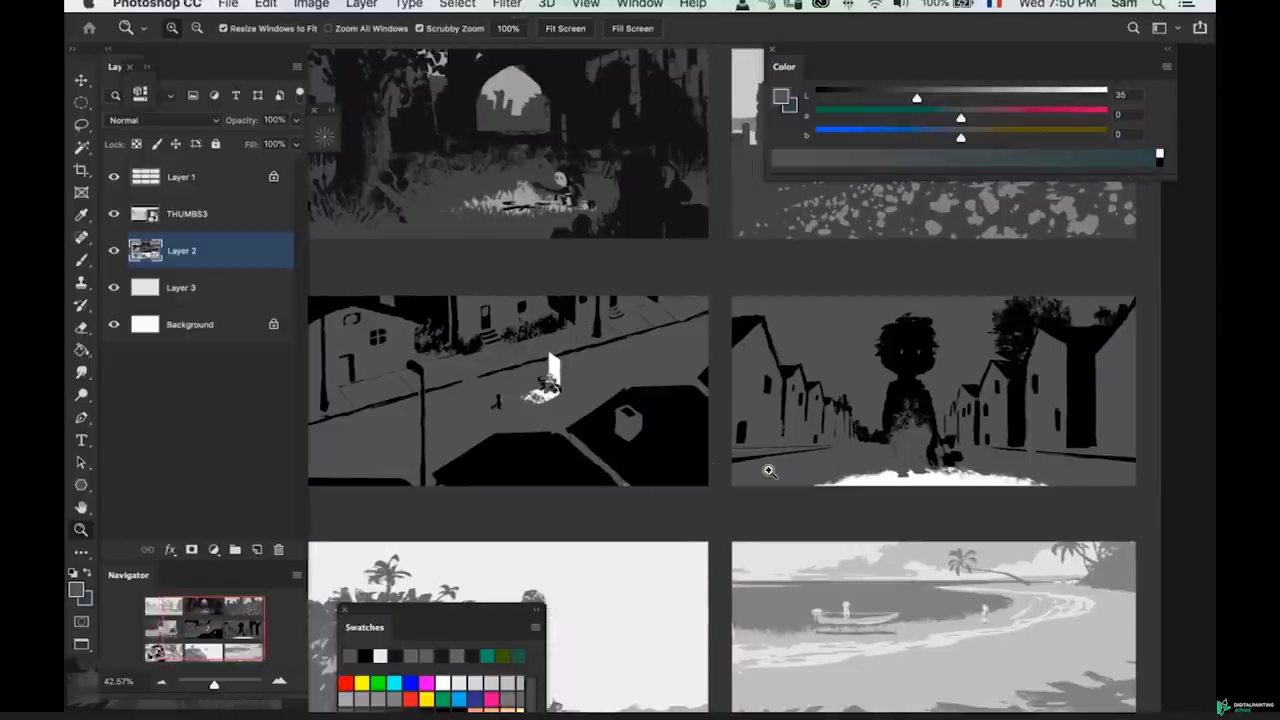
scroll(768, 471, up, 3)
scroll(768, 471, right, 2)
scroll(768, 471, up, 3)
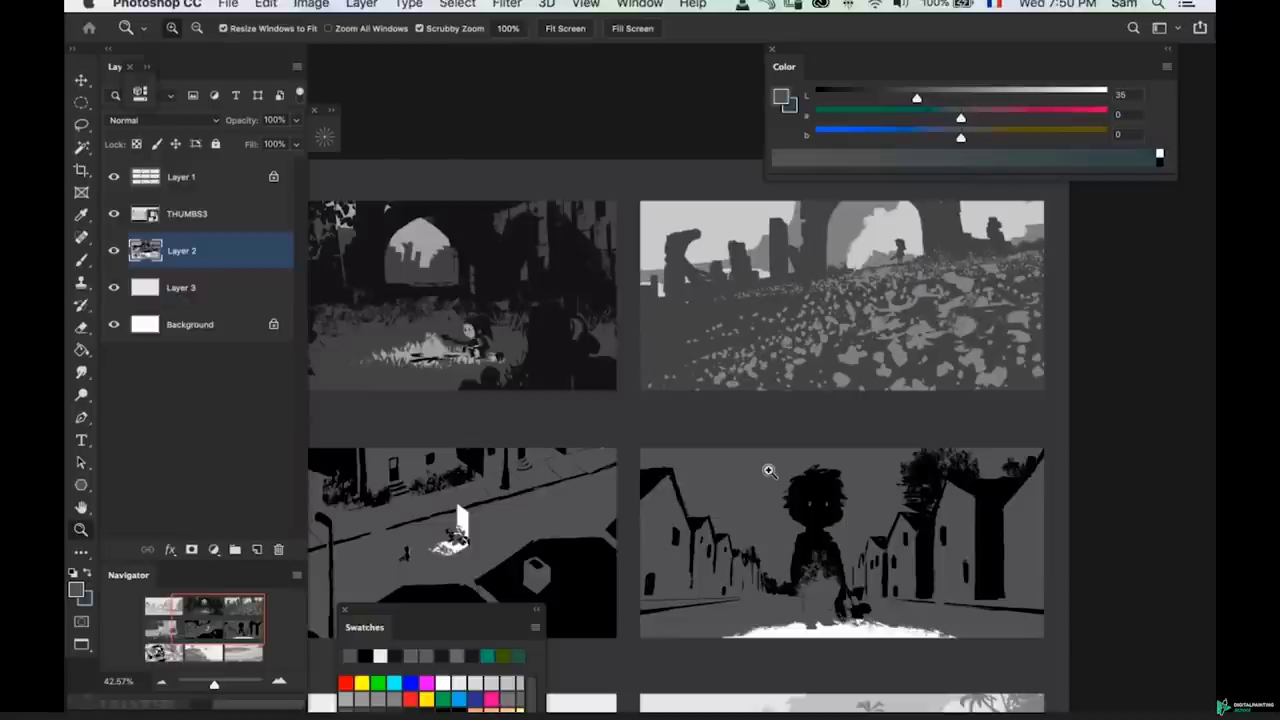
scroll(768, 471, left, 3)
scroll(768, 471, down, 1)
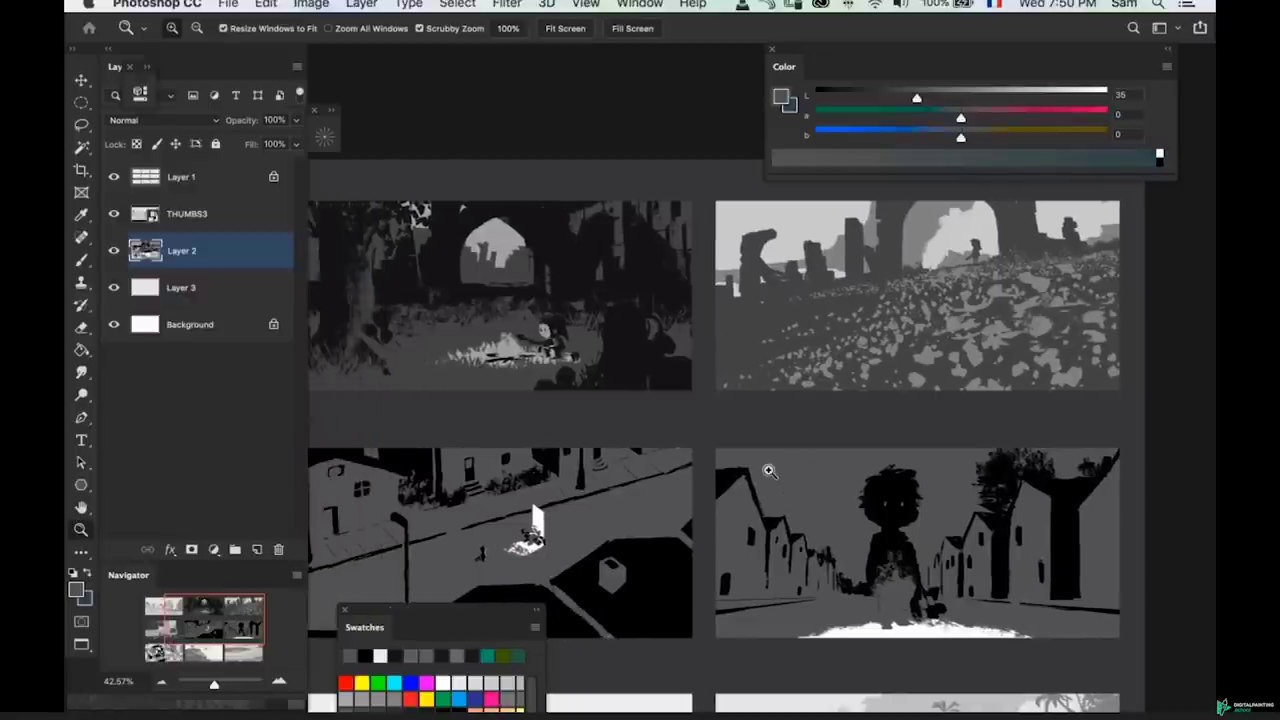
drag(513, 612, 514, 638)
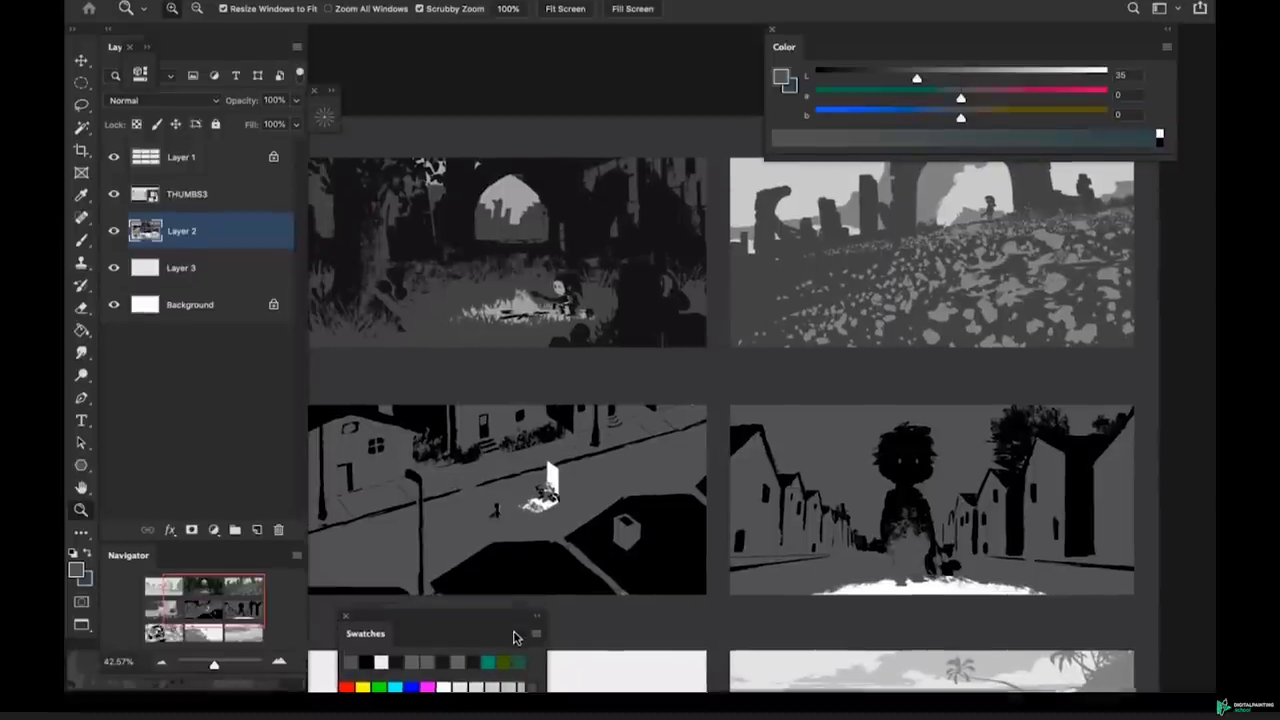
scroll(602, 523, left, 1)
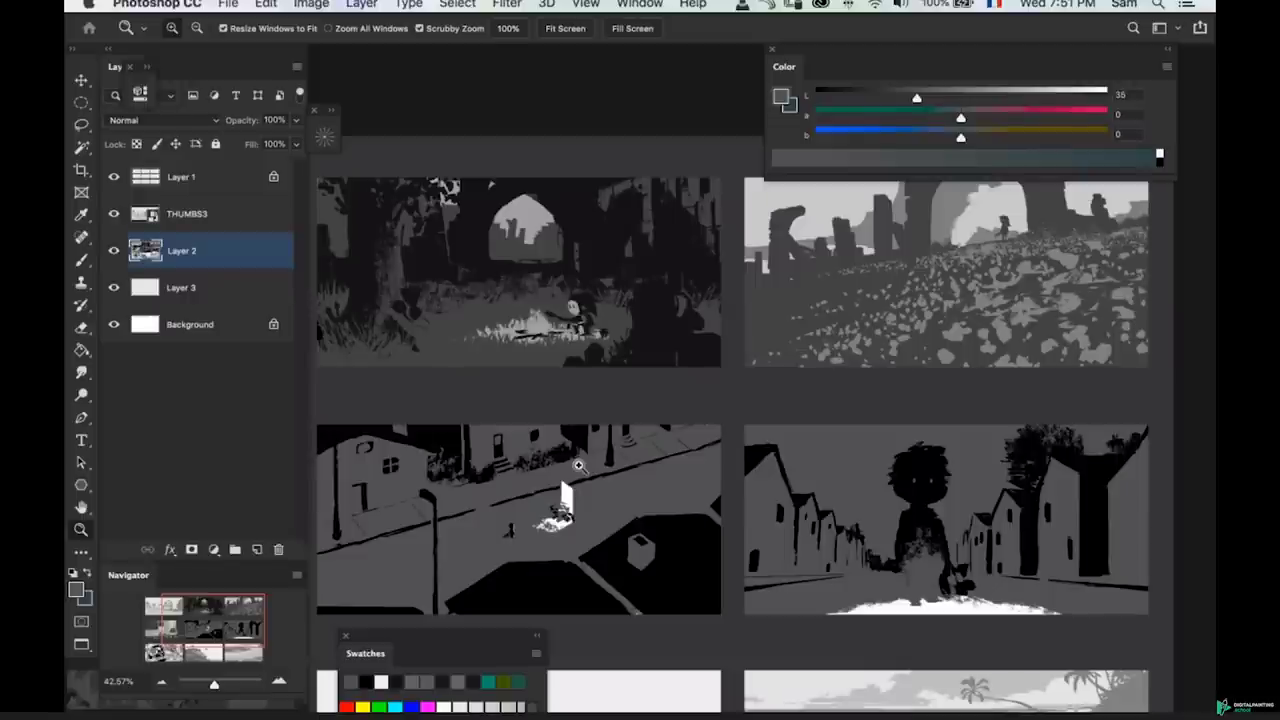
- Switch to Chrome, search ArtStation for Zac Retz, open that artist's profile and browse the portfolio
key(ctrl+Up)
click(800, 440)
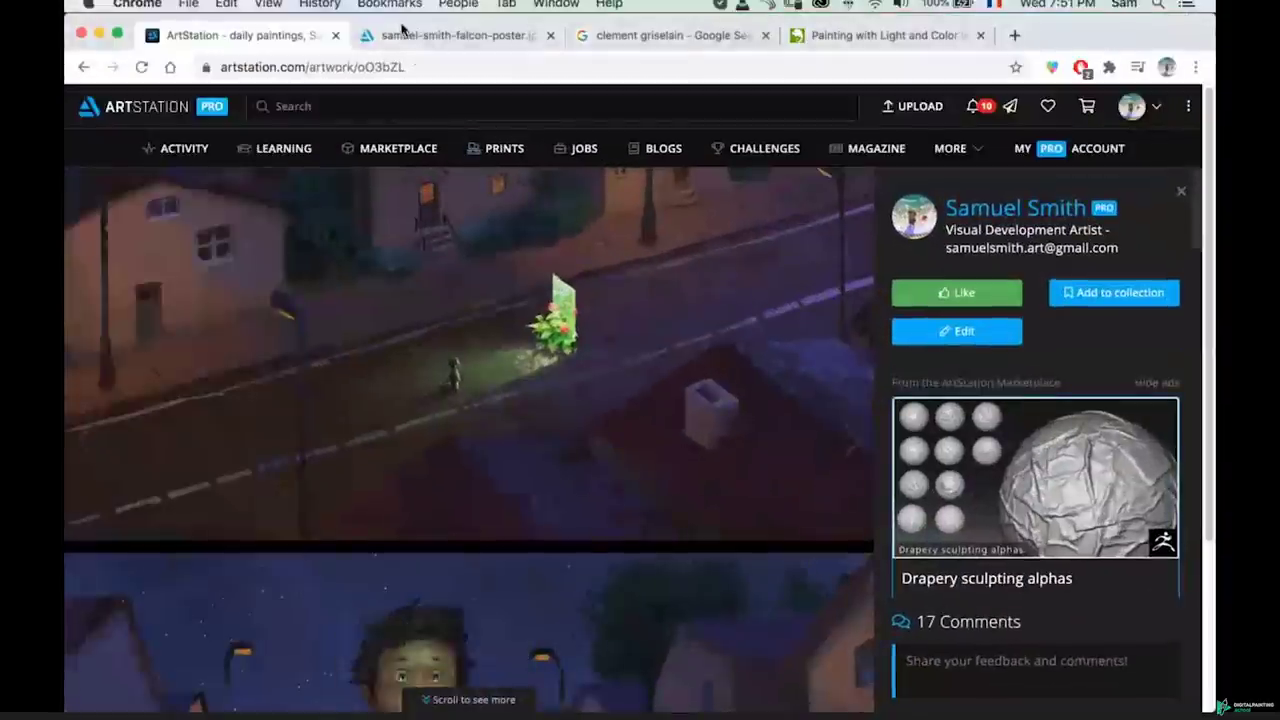
click(397, 104)
text(zac r)
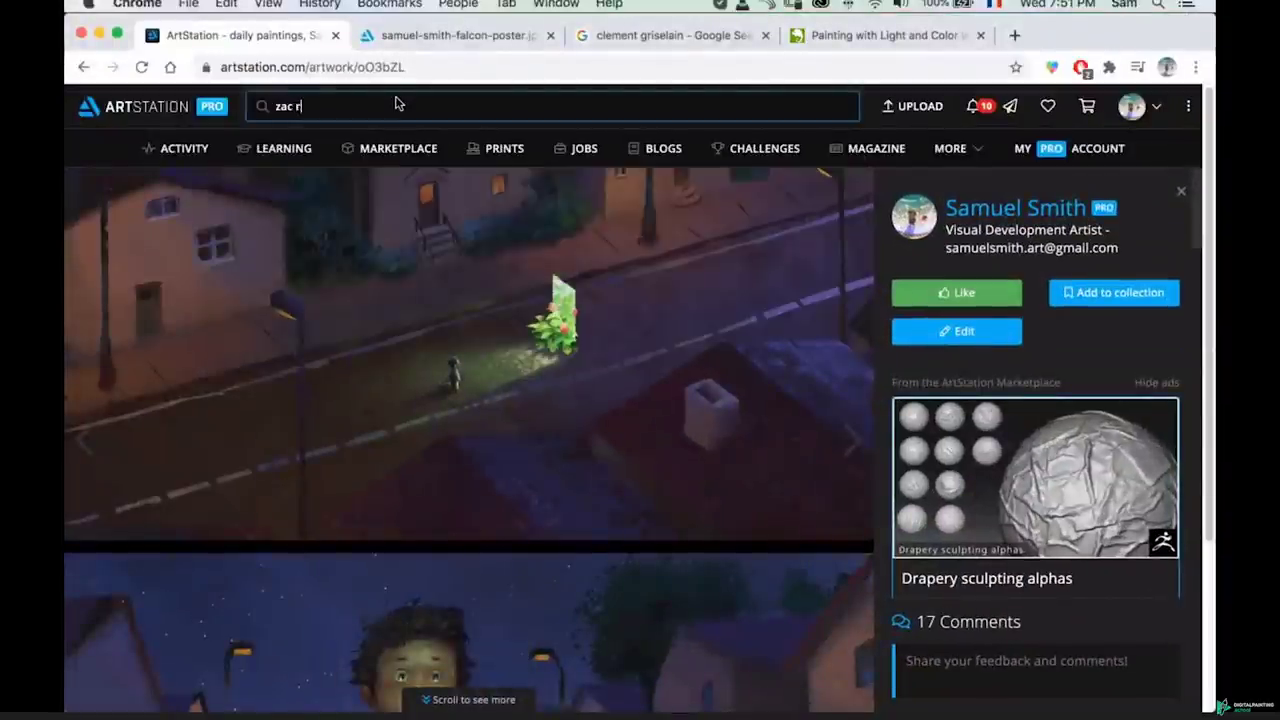
text(etz)
click(357, 150)
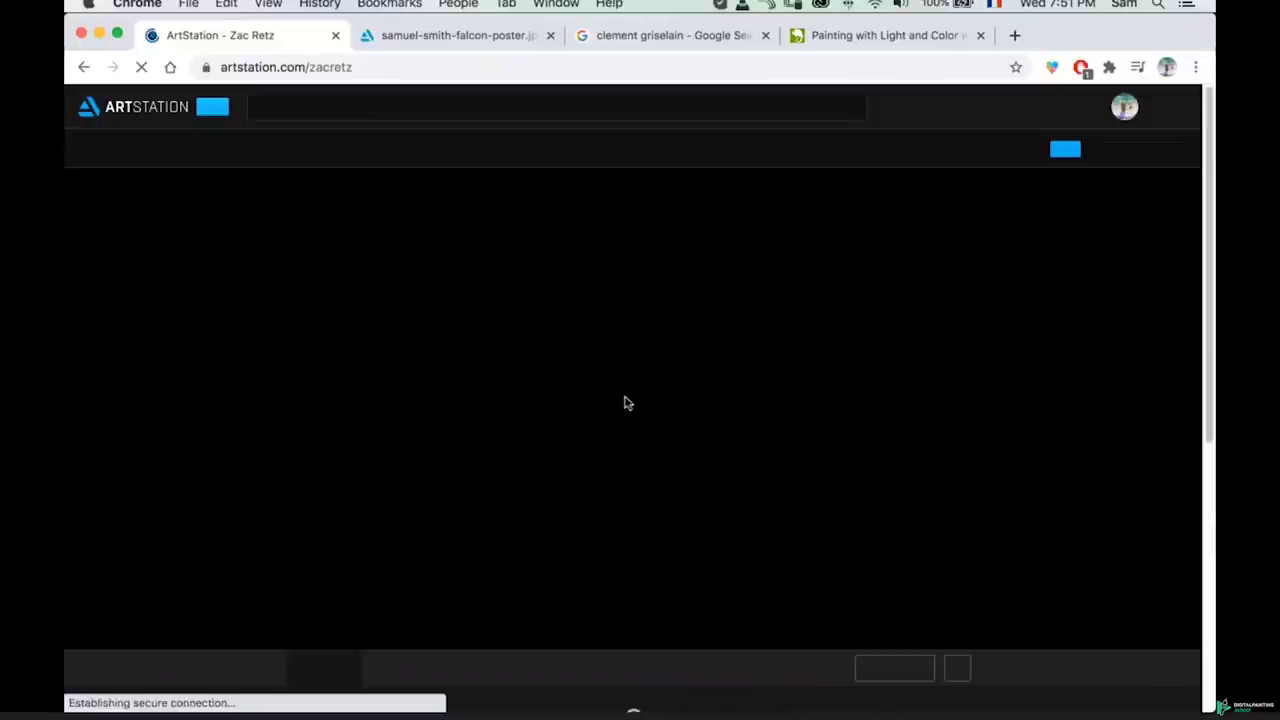
scroll(624, 403, down, 5)
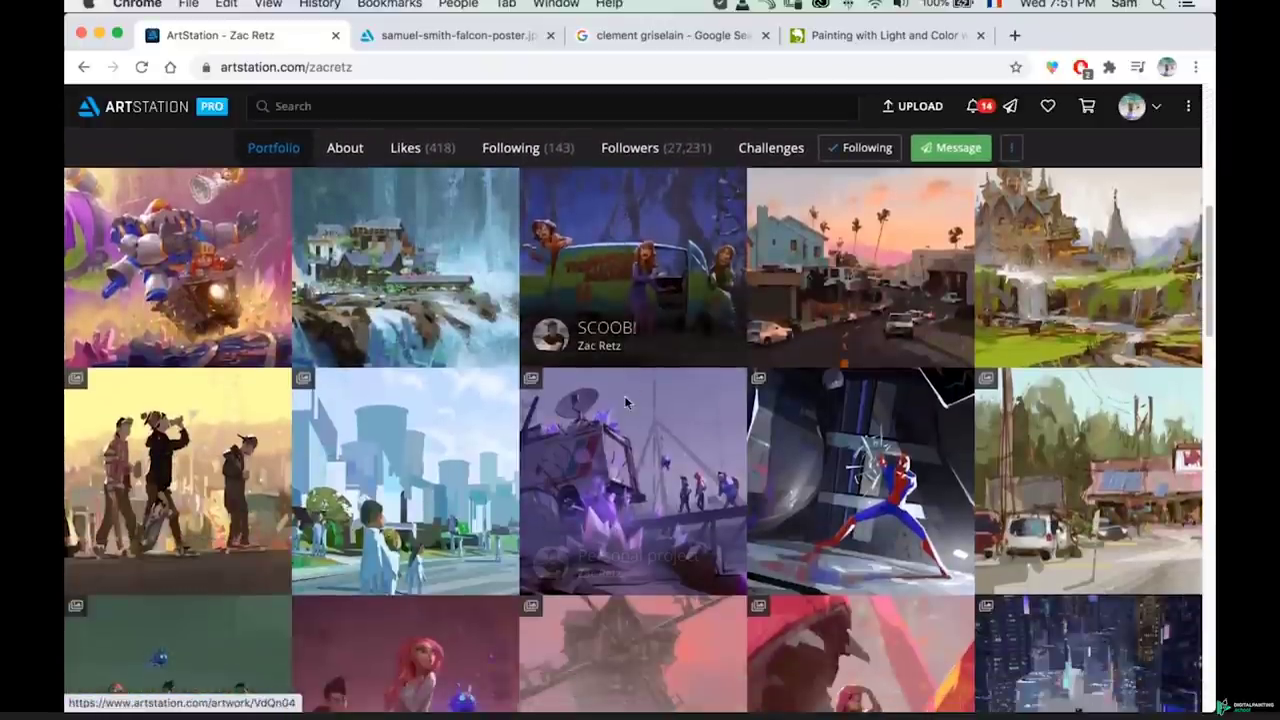
- Look over the first rows of Zac Retz's portfolio and open the Jurassic World project with the village above the waterfalls
scroll(480, 270, up, 1)
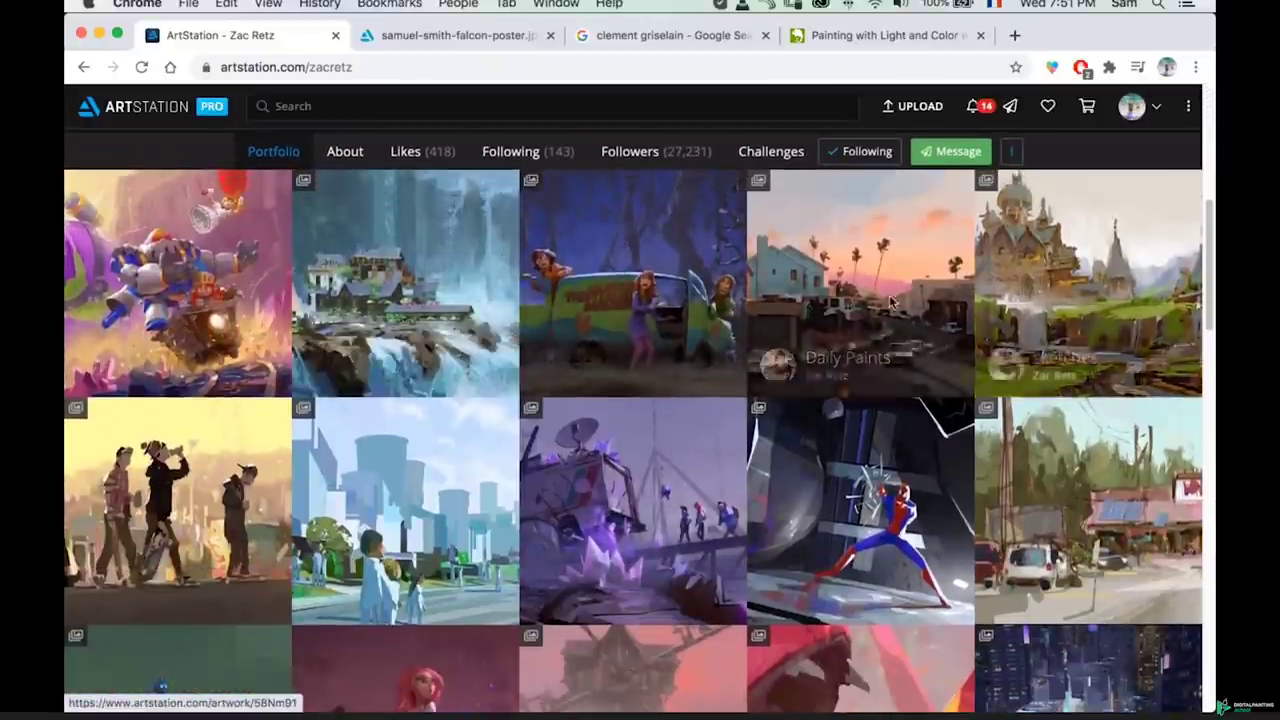
scroll(810, 268, up, 1)
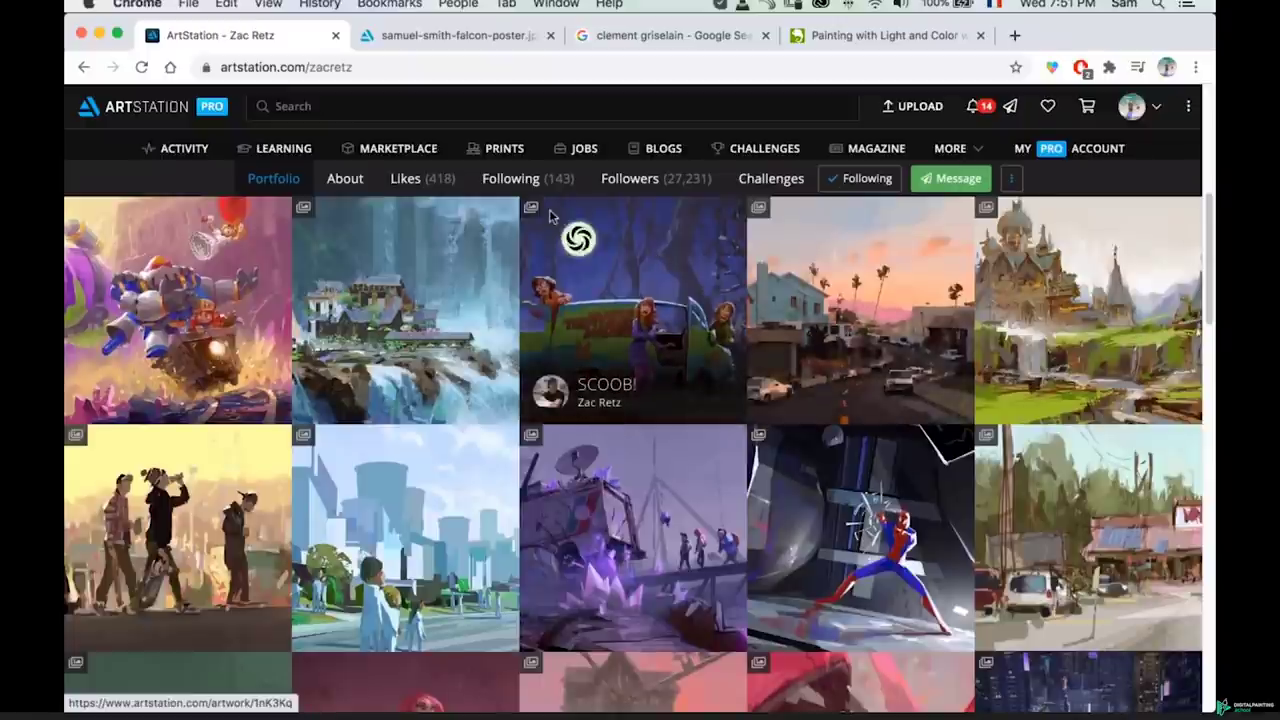
scroll(610, 300, down, 1)
scroll(613, 326, up, 1)
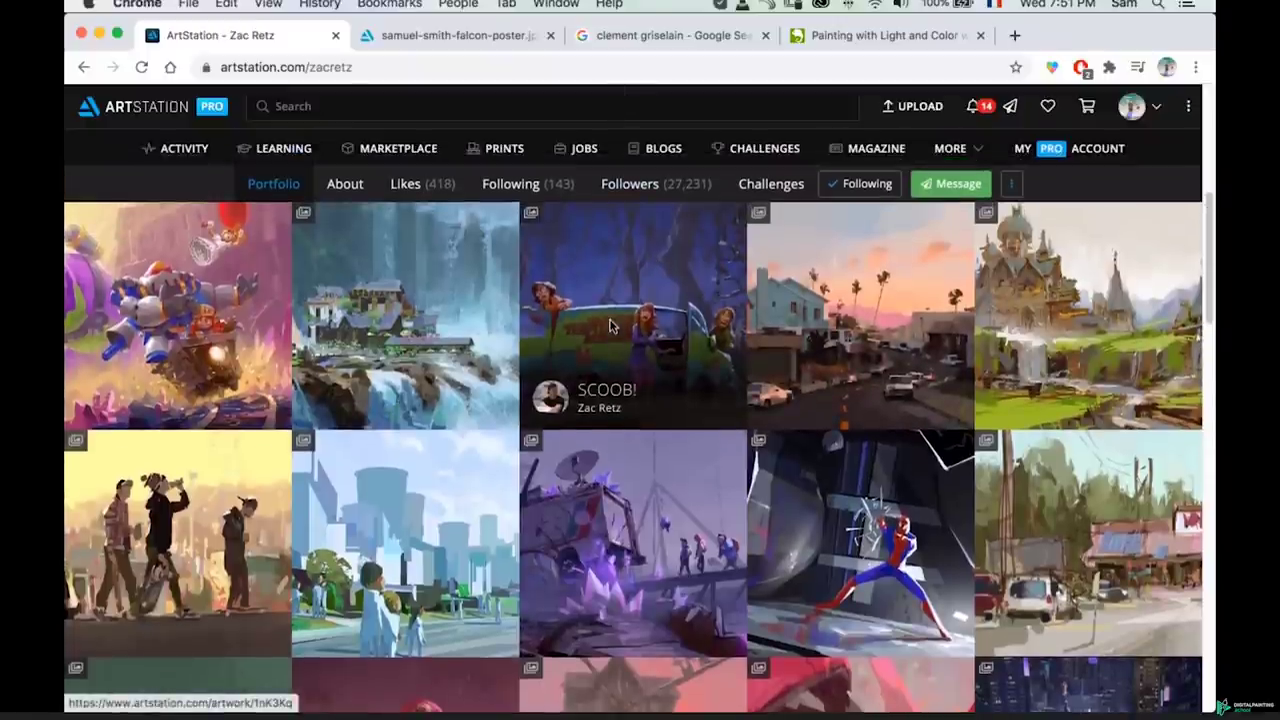
scroll(600, 242, up, 1)
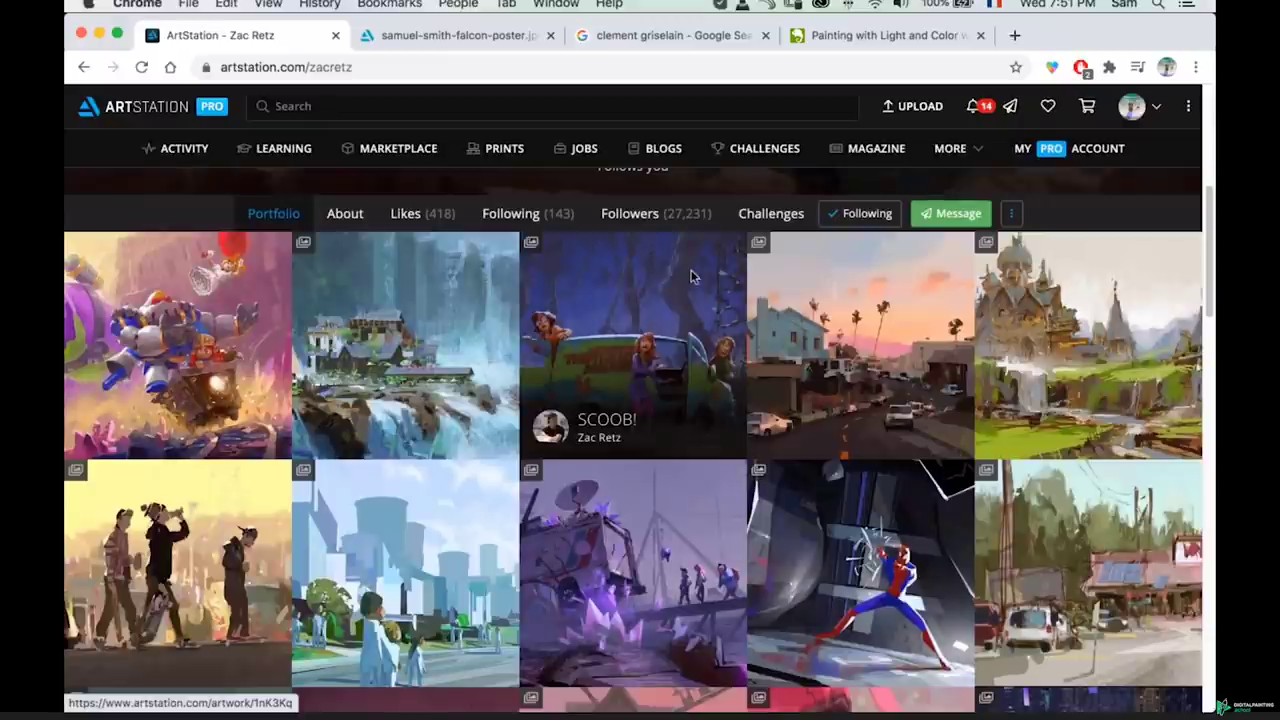
click(690, 276)
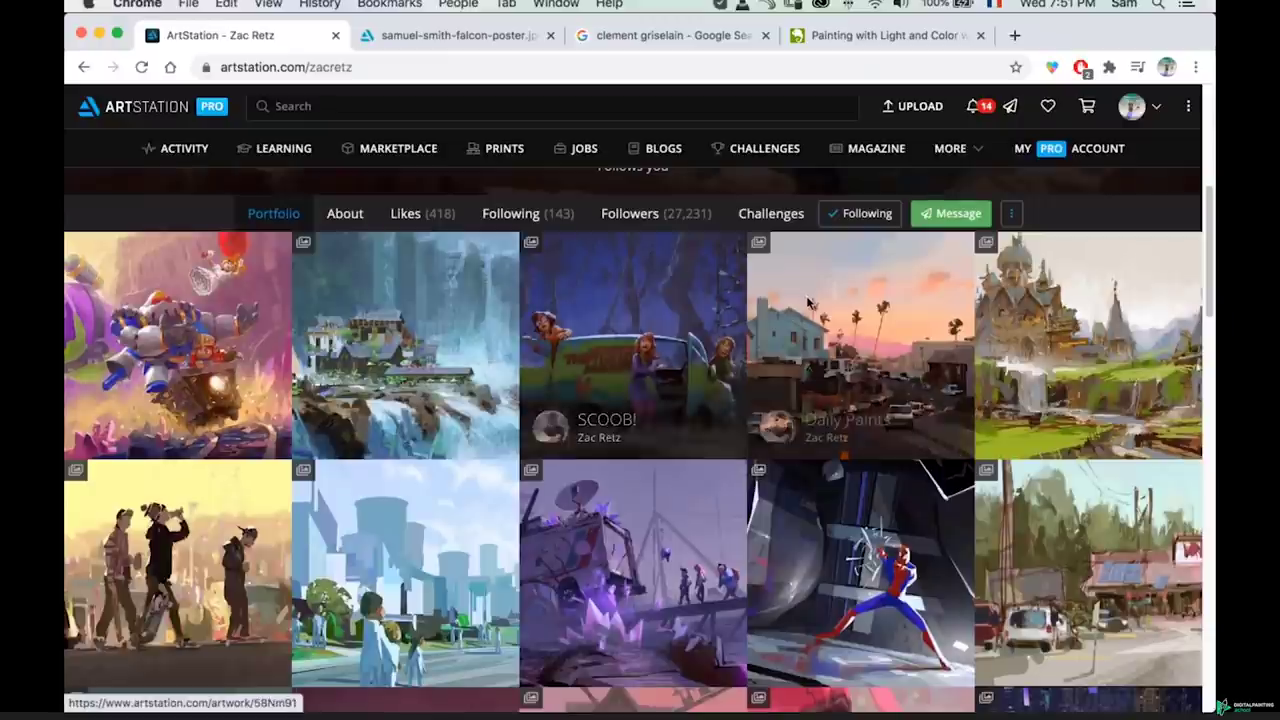
click(441, 299)
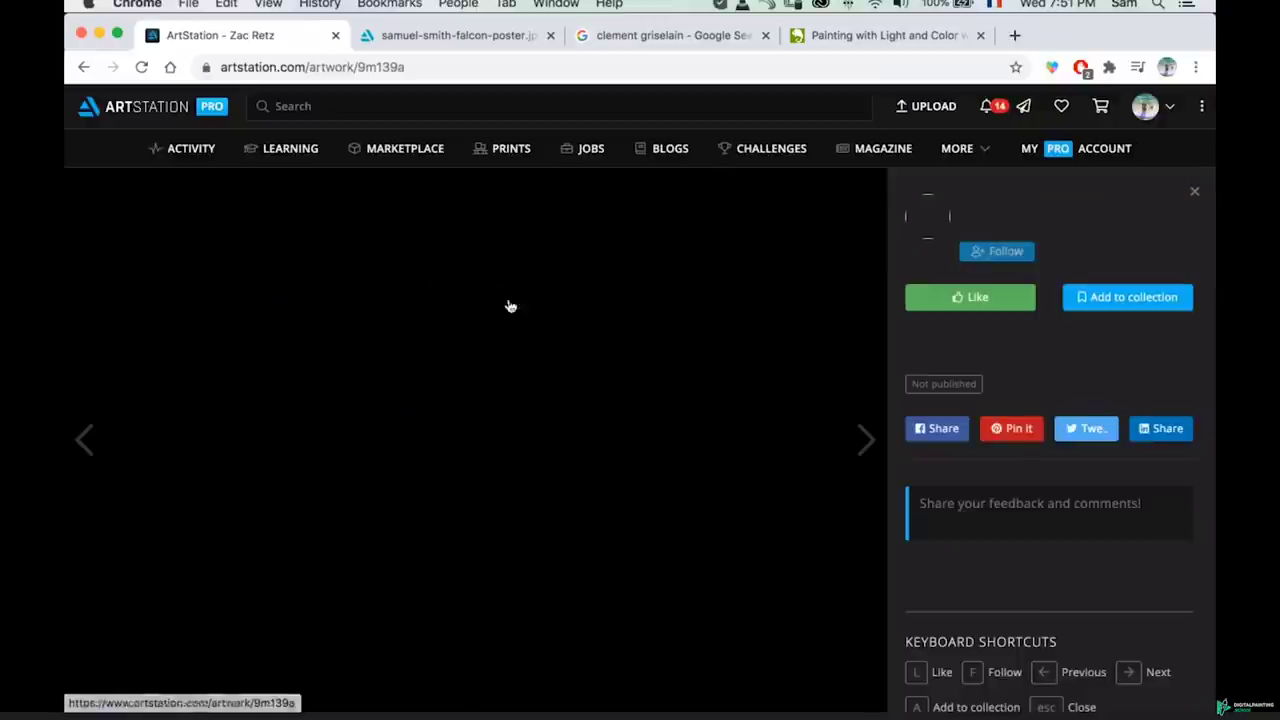
- Examine the first Jurassic World paintings, down to the red-roofed house on the cliff between the waterfalls
scroll(759, 497, down, 1)
scroll(780, 500, up, 1)
scroll(815, 508, down, 5)
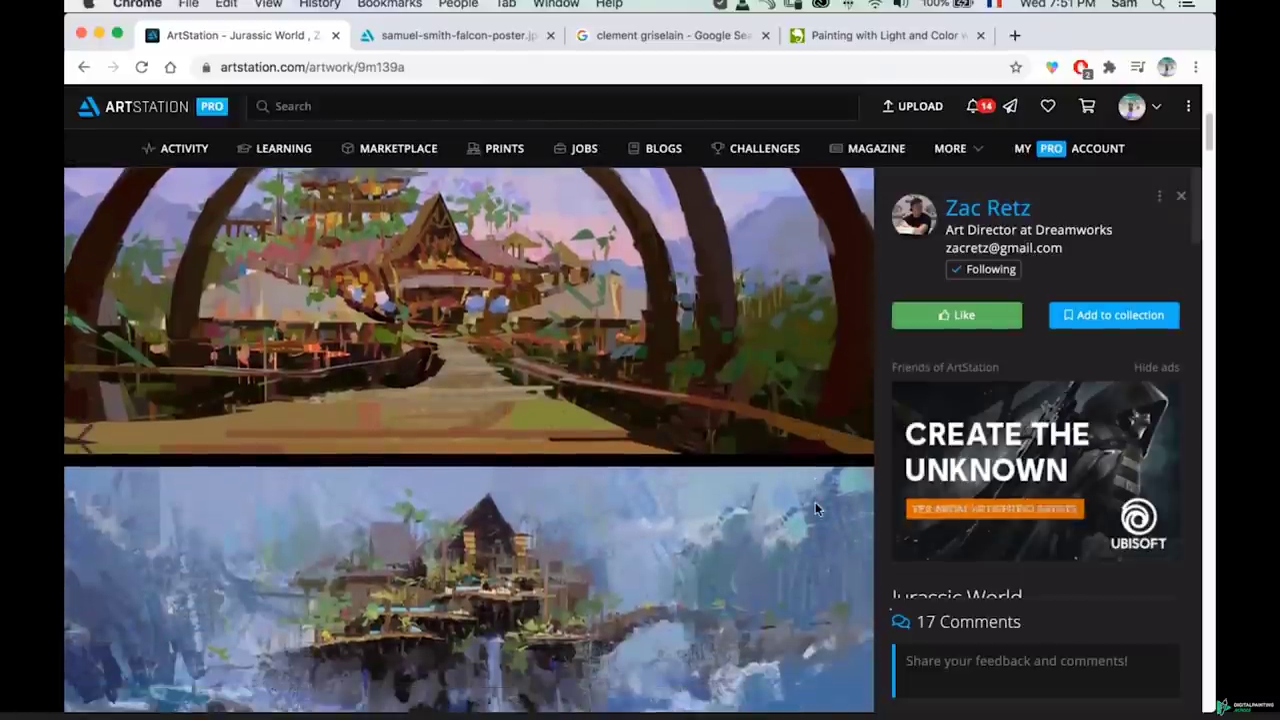
scroll(815, 508, down, 5)
scroll(815, 508, down, 5)
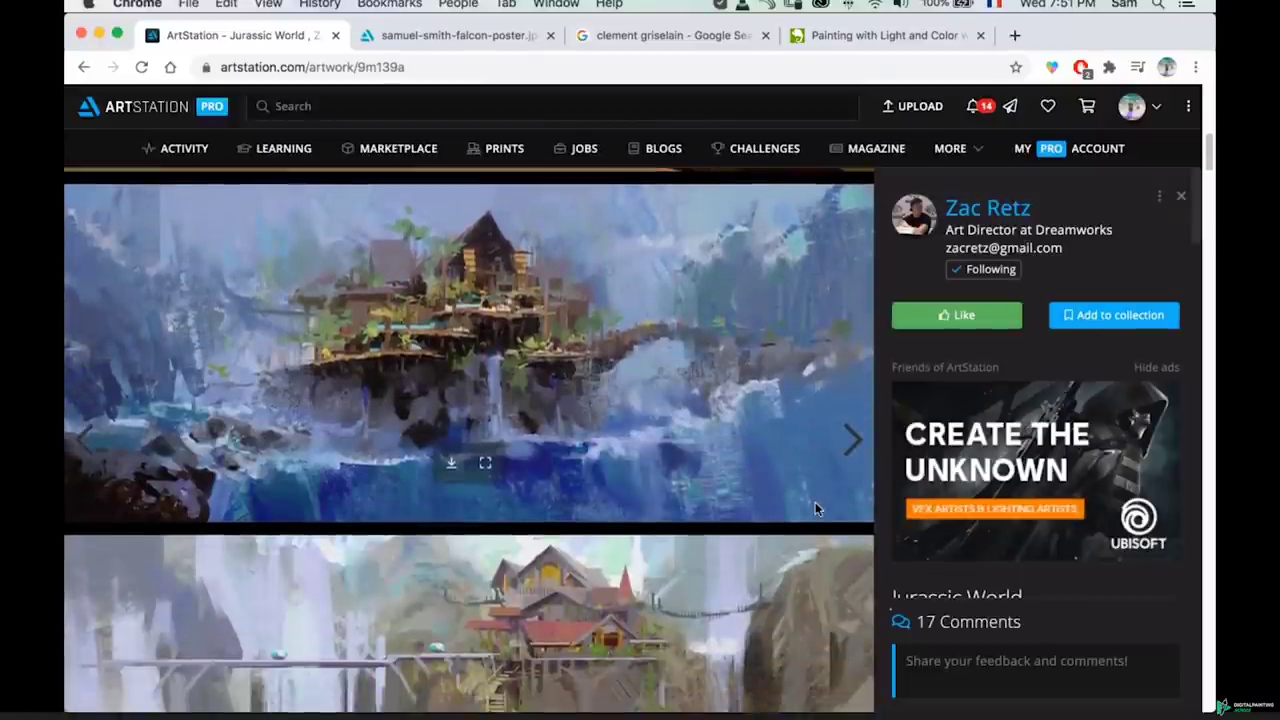
scroll(815, 508, down, 2)
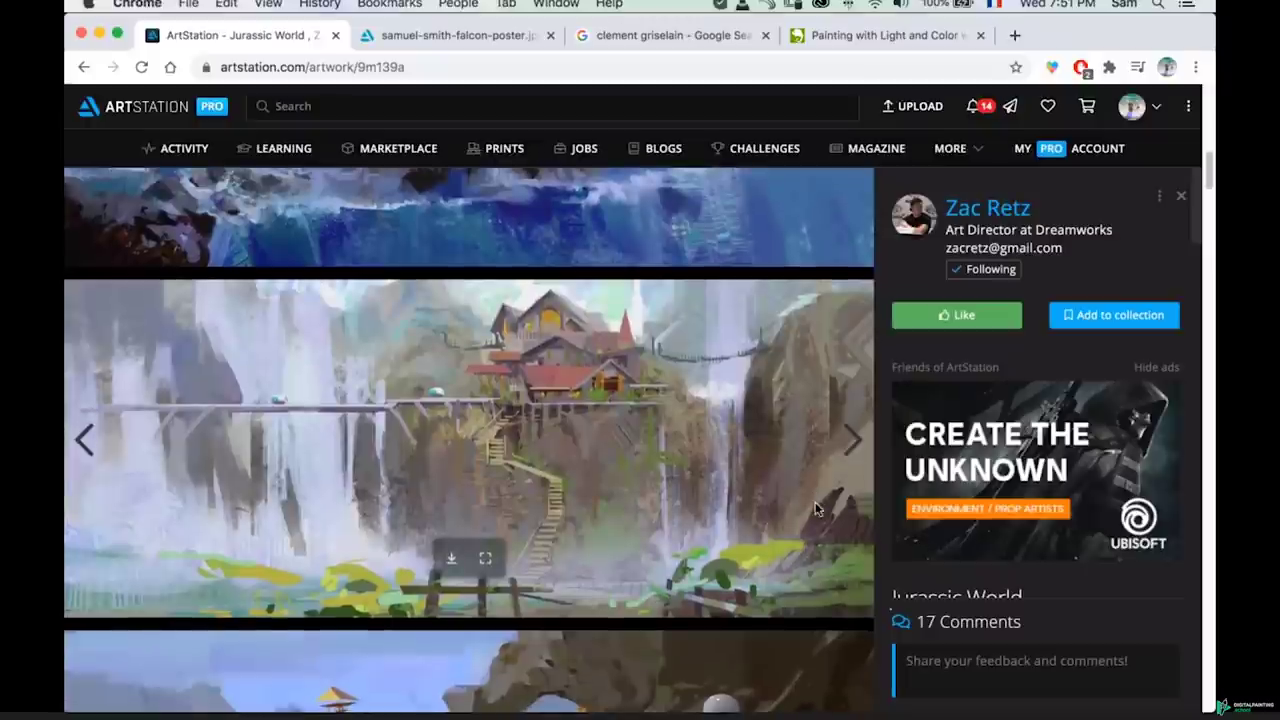
scroll(720, 500, down, 1)
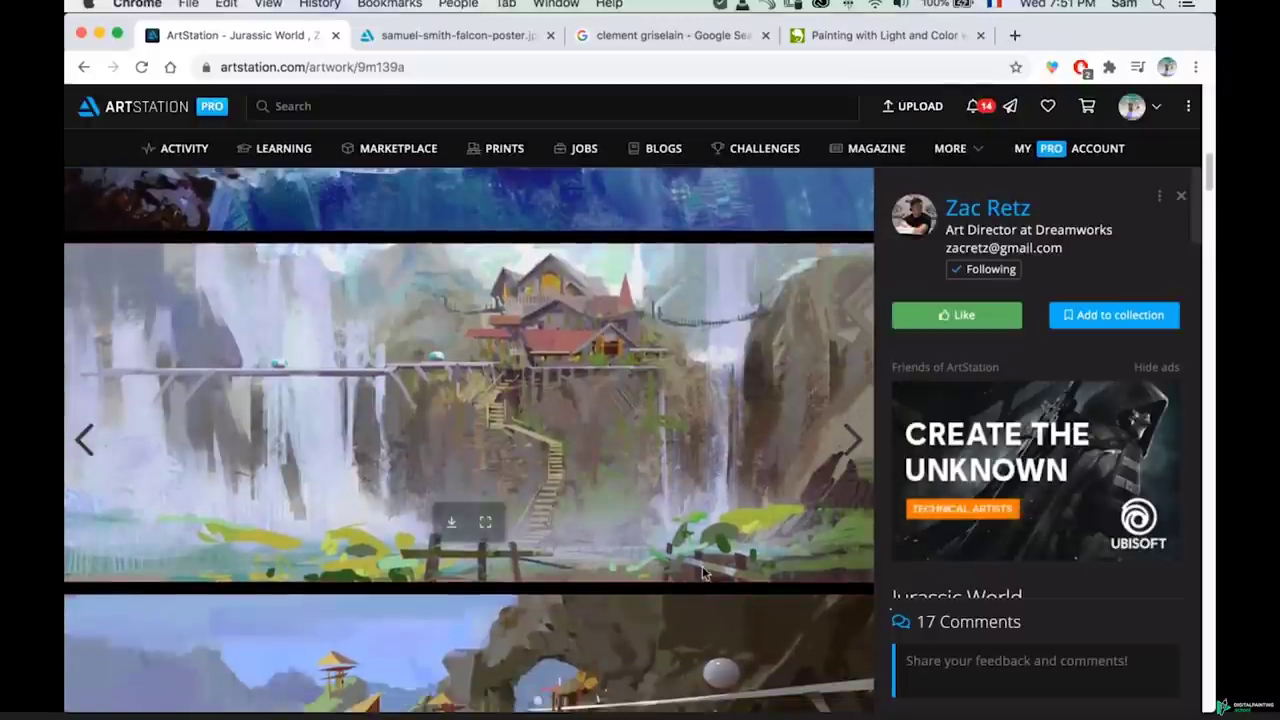
scroll(702, 566, up, 1)
scroll(668, 528, down, 2)
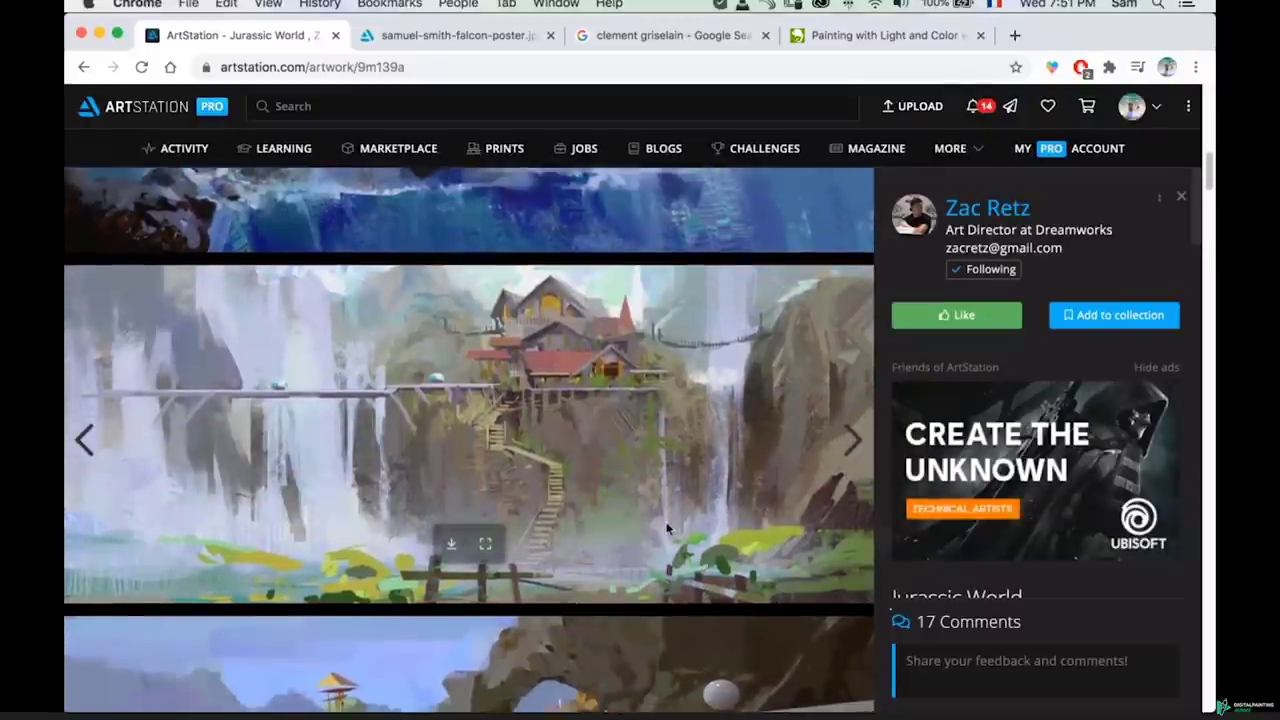
- Look through the following Jurassic World paintings and annotated sketches, down to the waterfall valley with the group of figures
scroll(668, 528, down, 14)
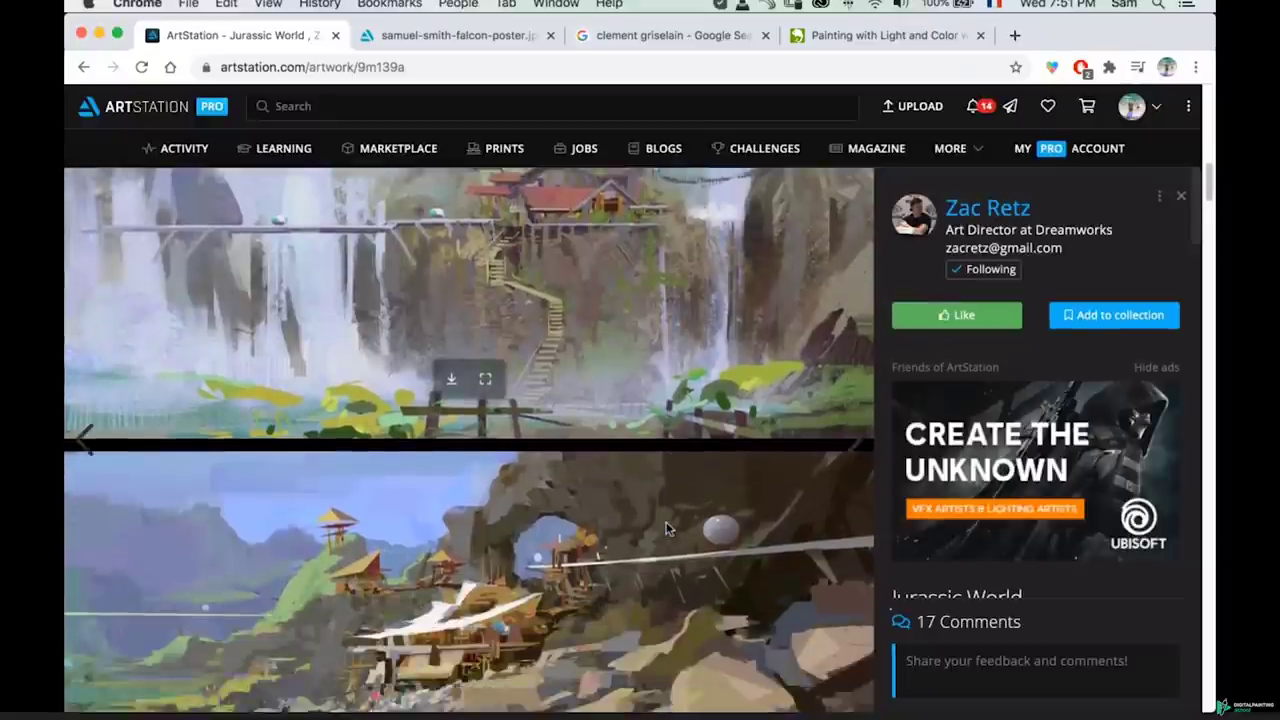
scroll(668, 528, down, 1)
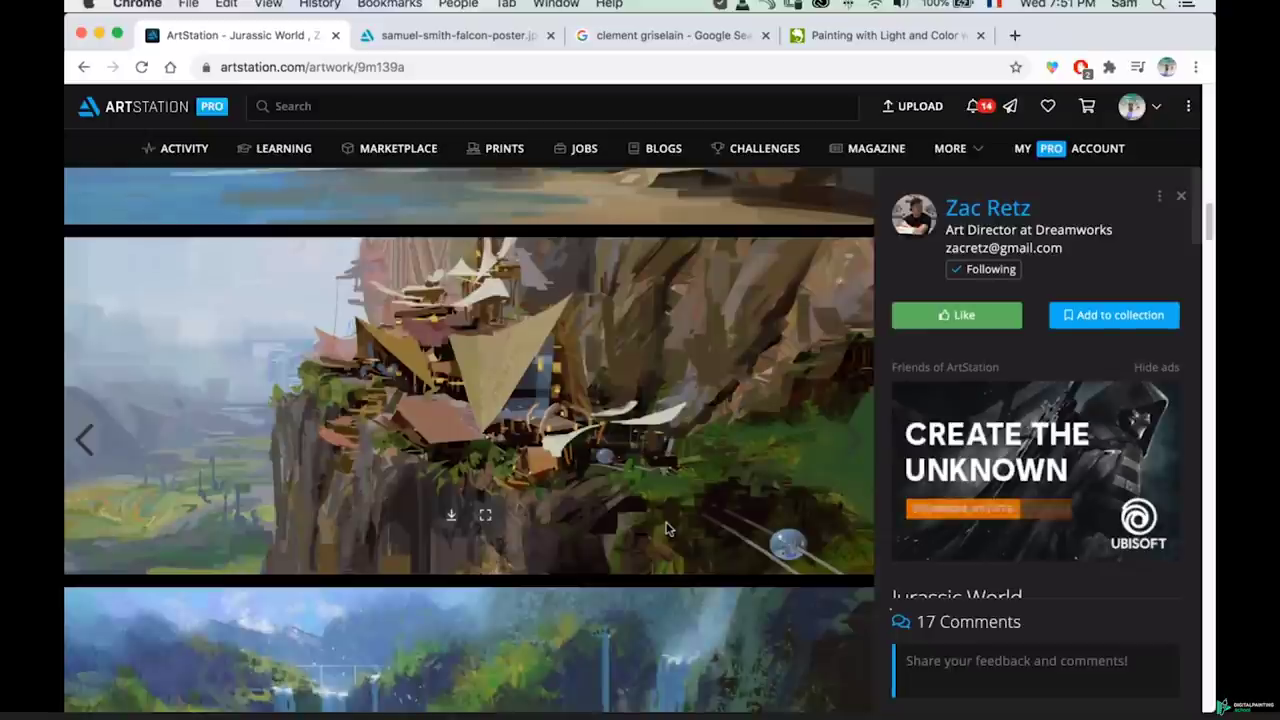
scroll(668, 528, down, 1)
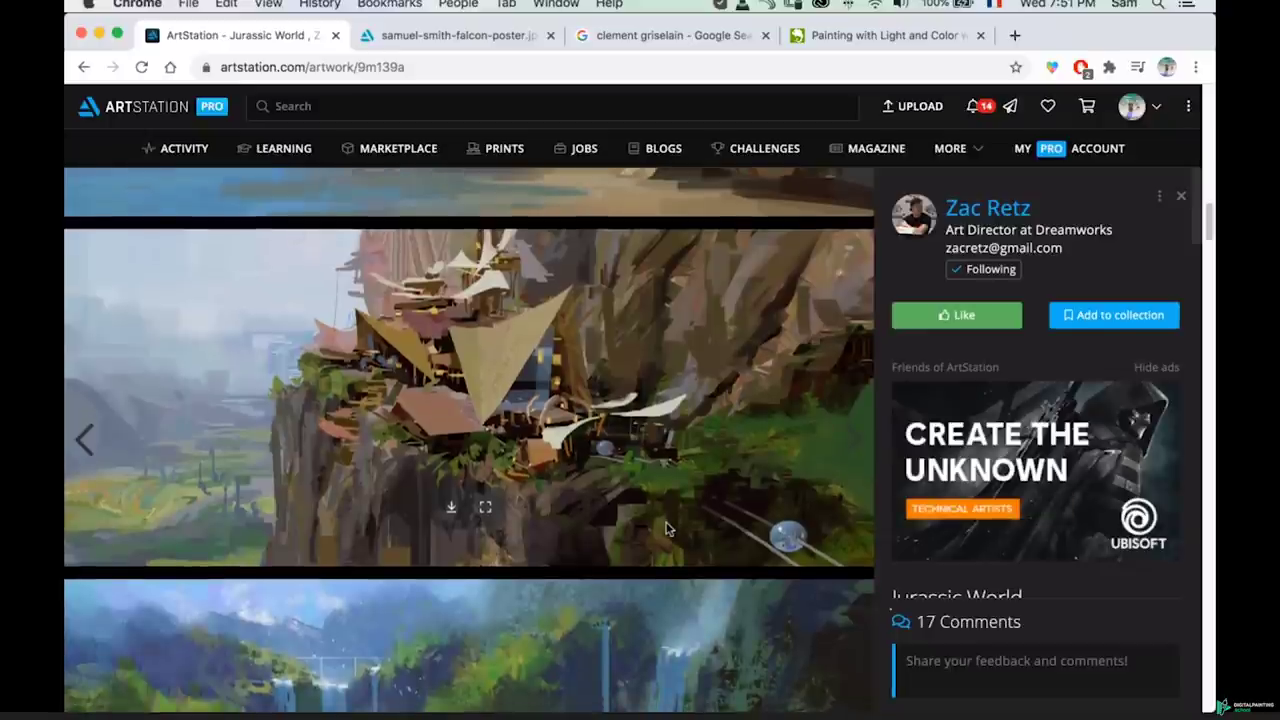
scroll(668, 528, down, 7)
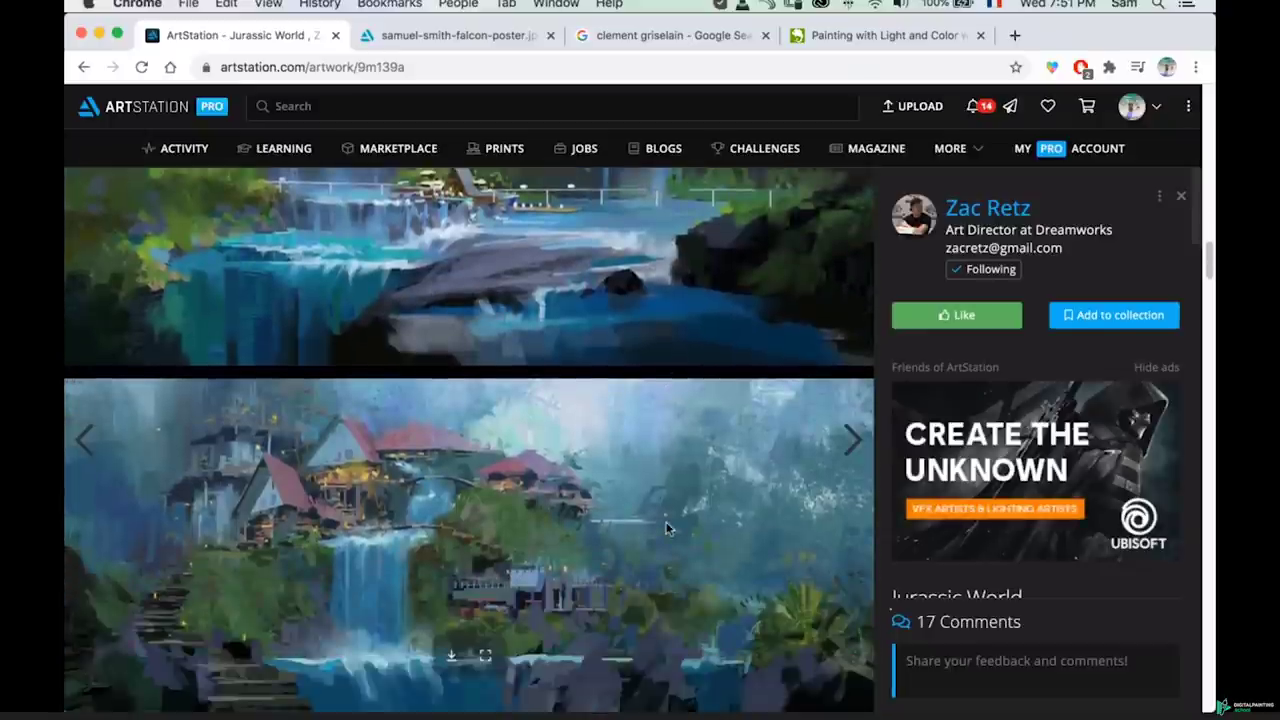
scroll(668, 528, down, 5)
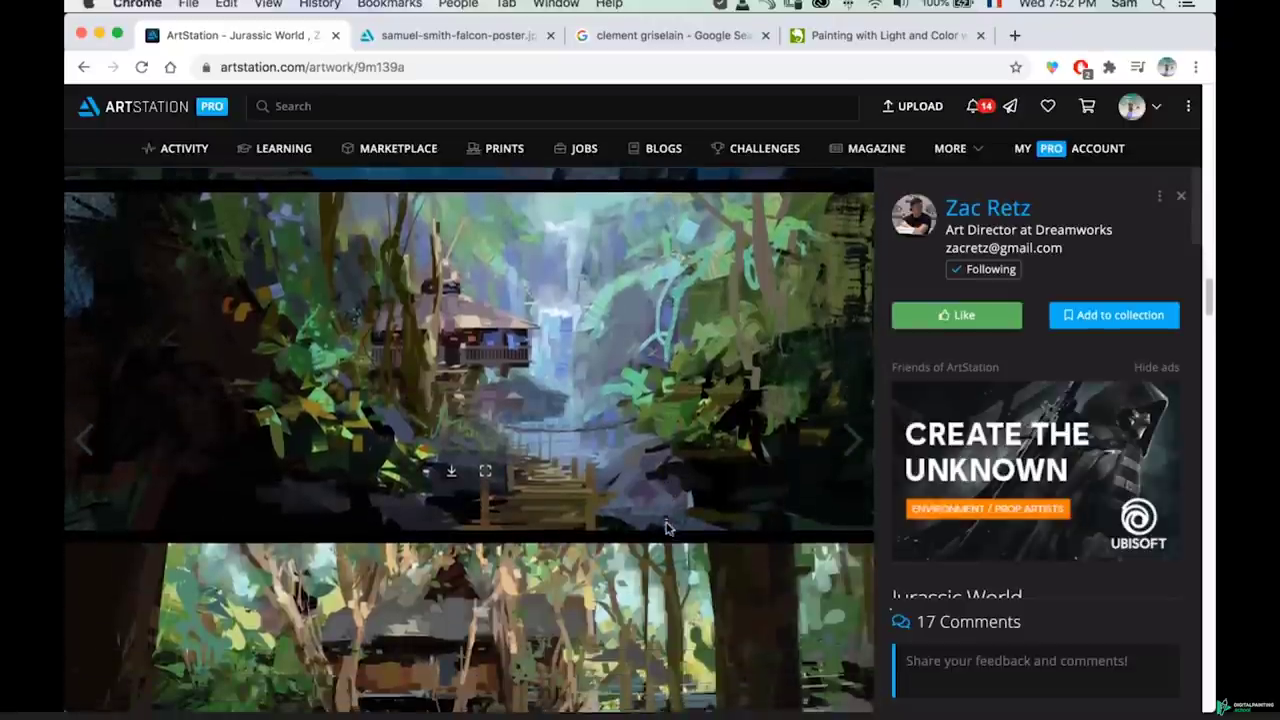
scroll(668, 528, down, 6)
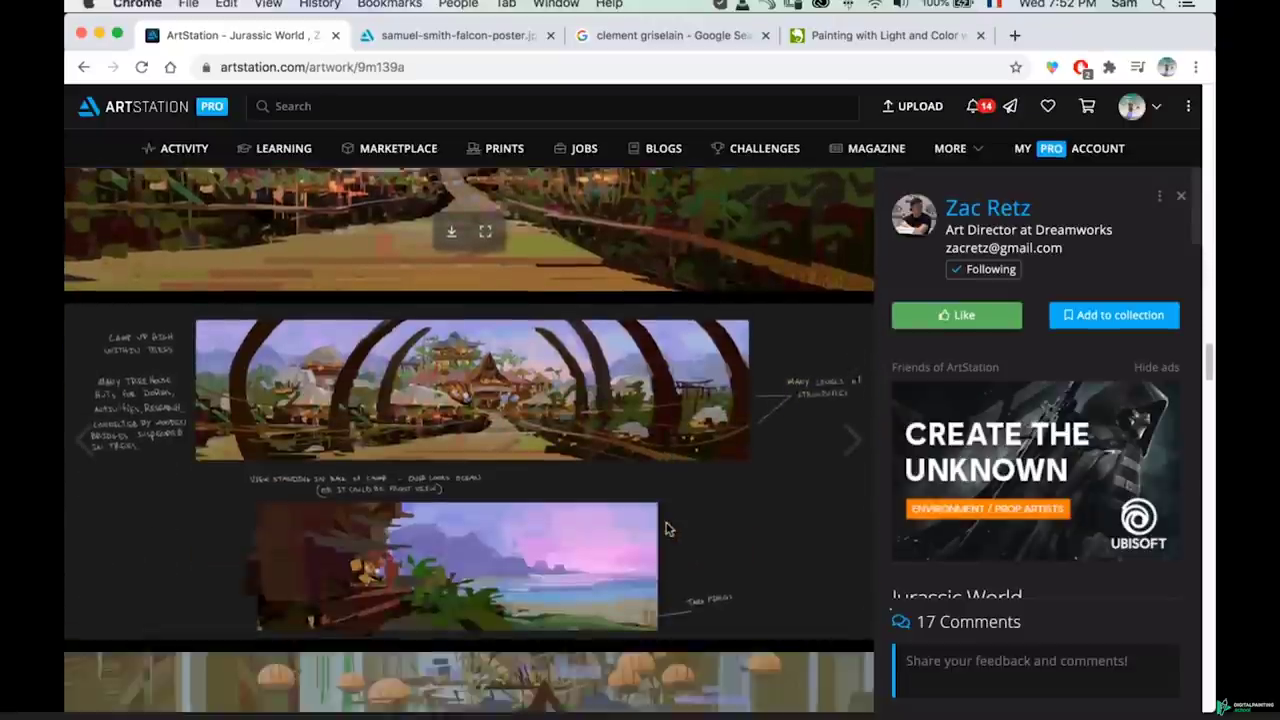
scroll(668, 528, down, 6)
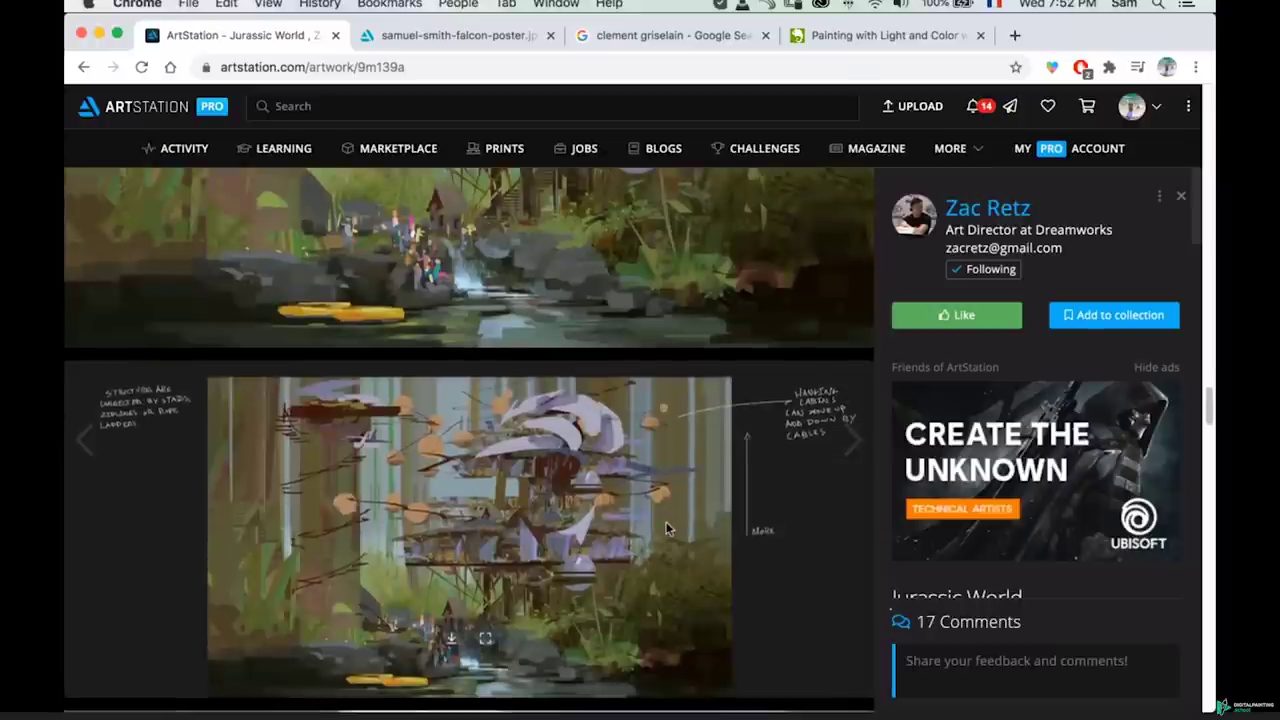
scroll(668, 528, down, 5)
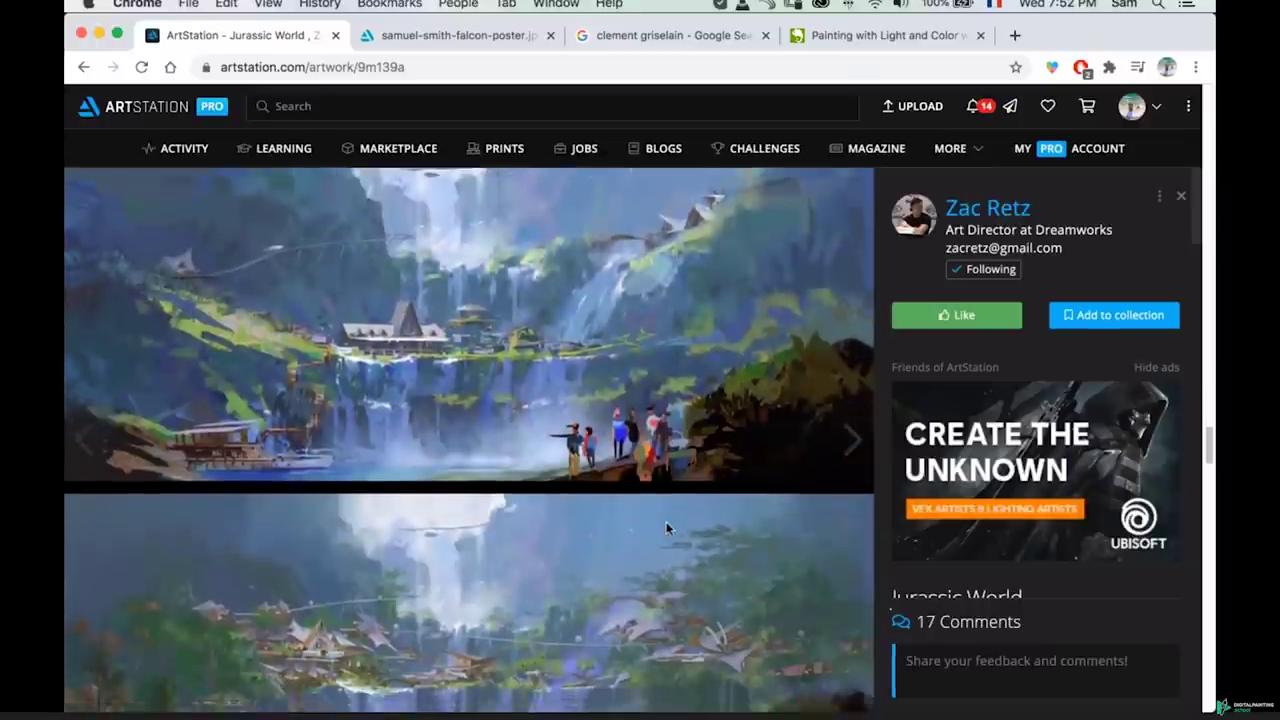
scroll(668, 528, up, 1)
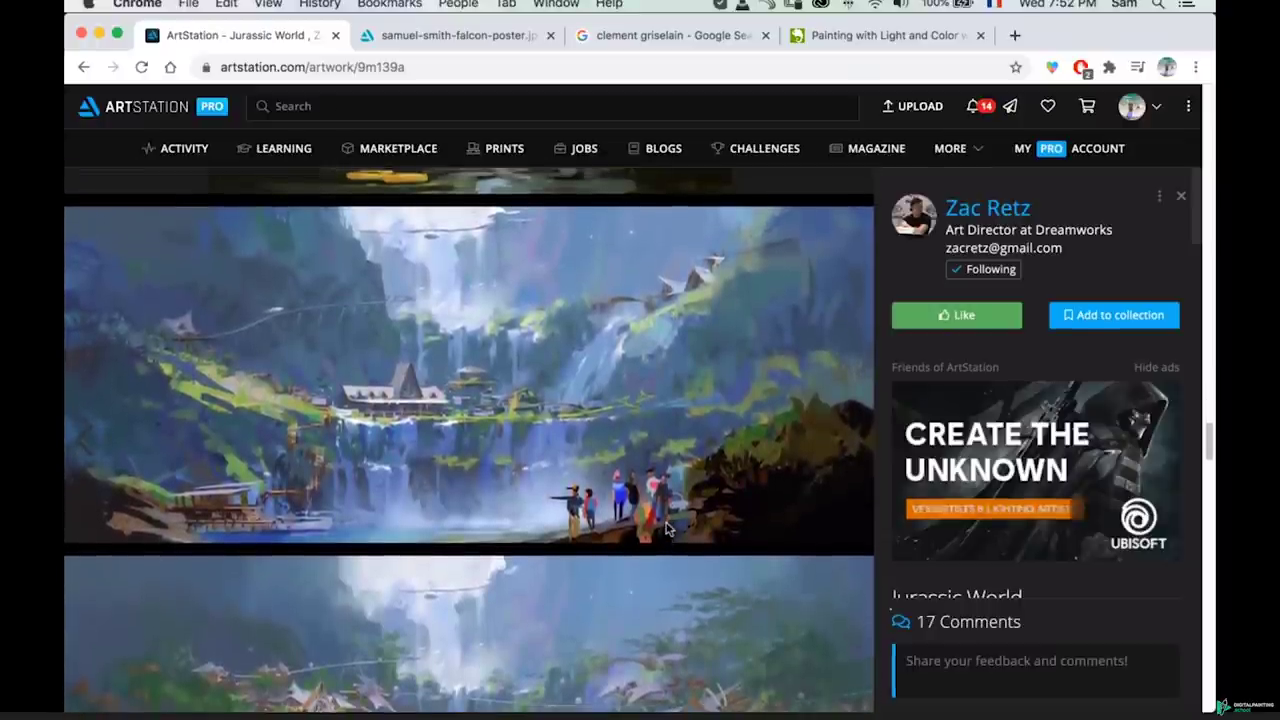
scroll(668, 528, down, 1)
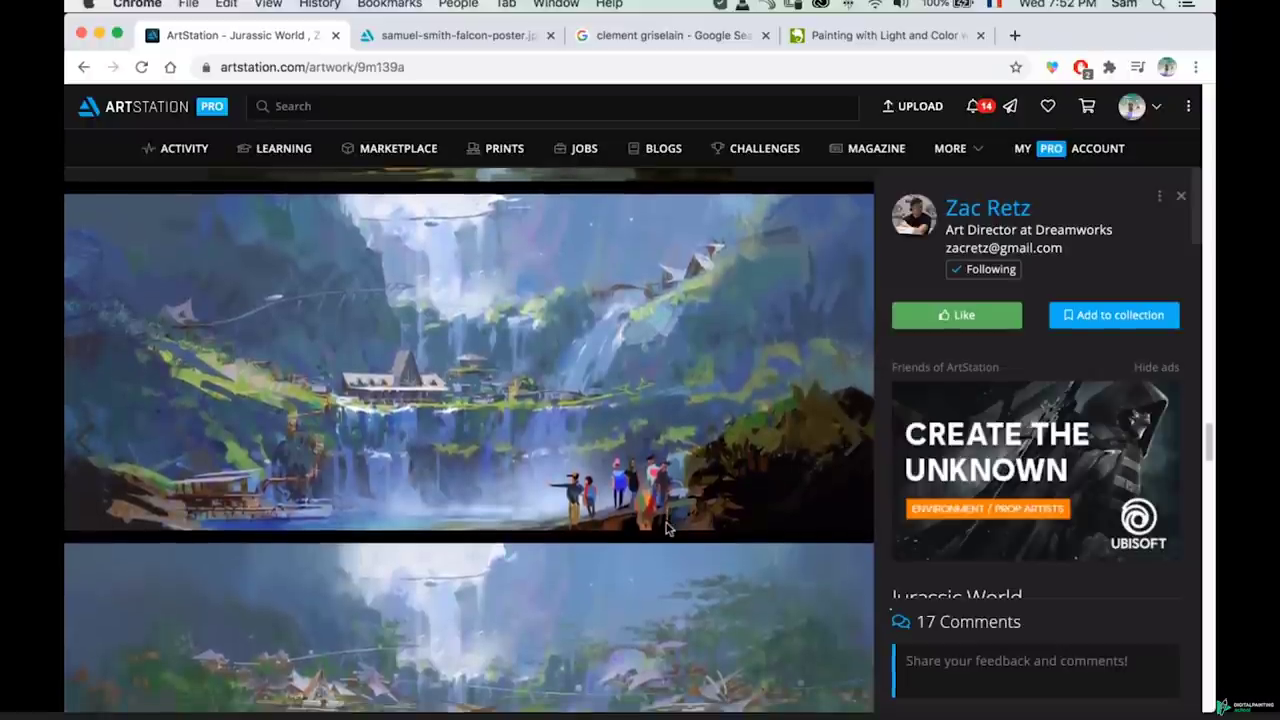
- Narrow the browser window from its outer edge so the greyscale Photoshop thumbnails show beside the Jurassic World paintings
drag(66, 253, 242, 249)
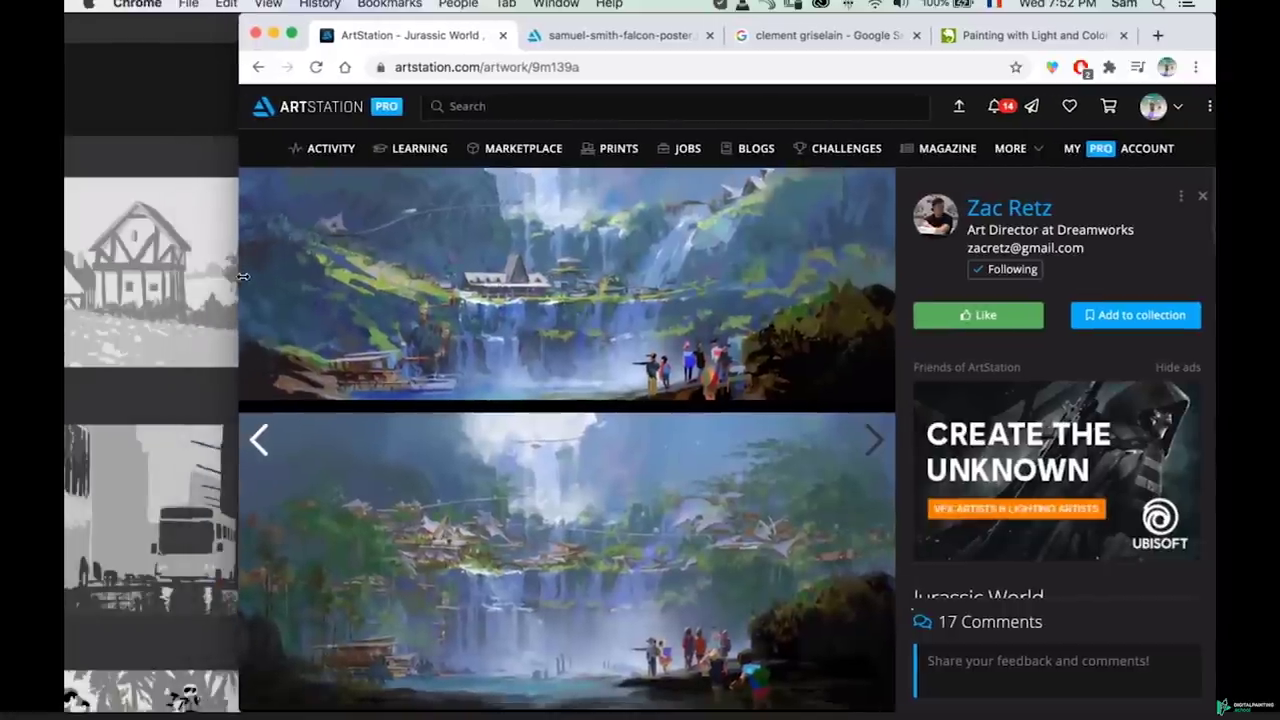
drag(1043, 22, 1021, 22)
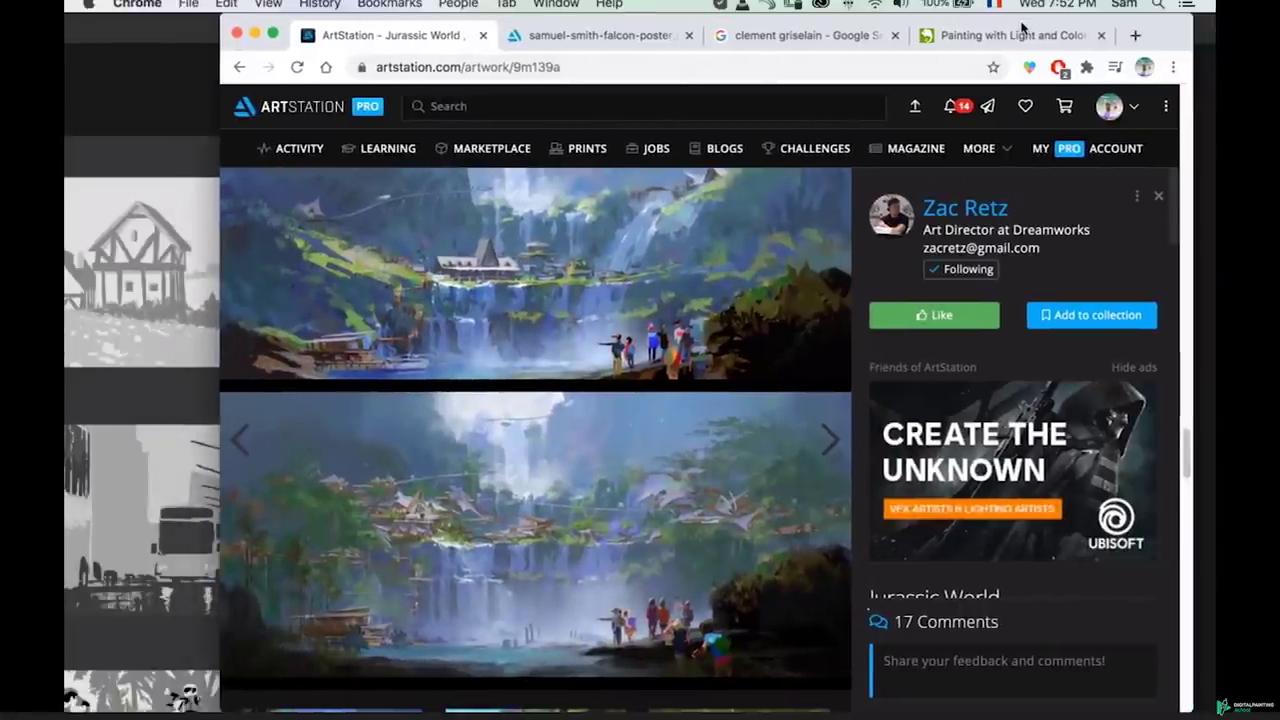
drag(221, 286, 316, 288)
scroll(420, 316, down, 10)
drag(315, 346, 243, 350)
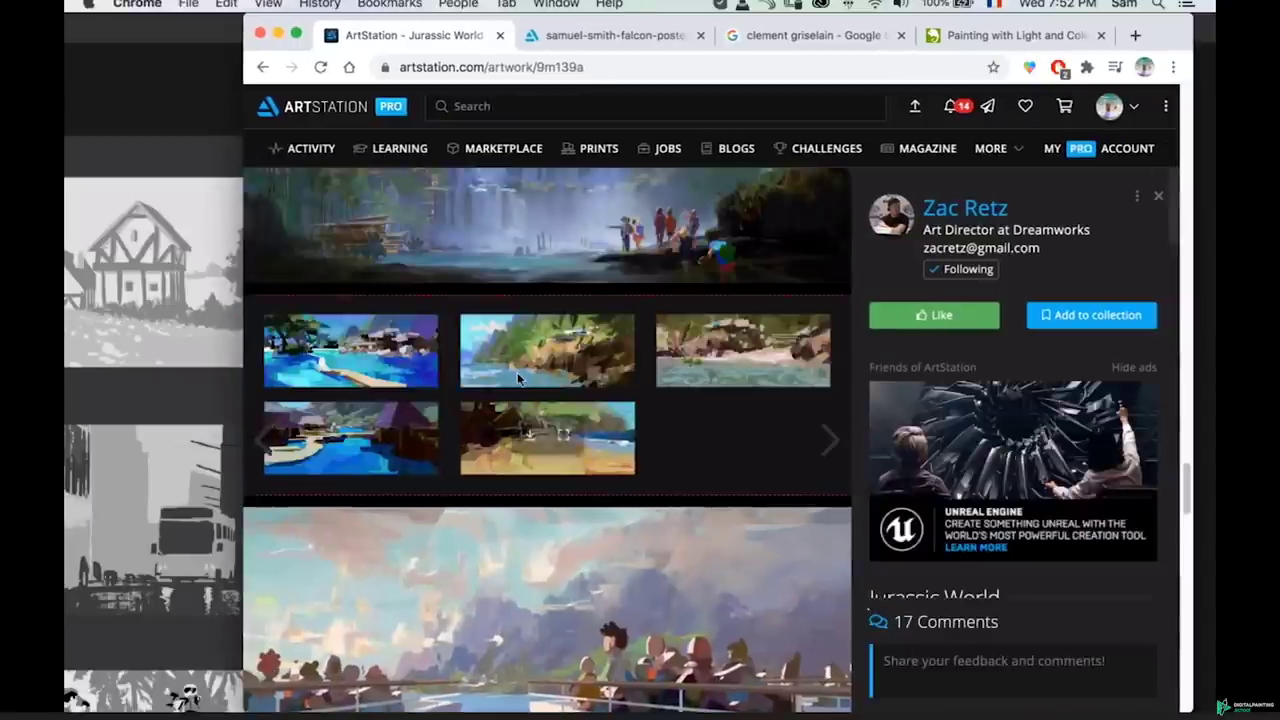
- Compare the two versions of the waterfall valley painting with the greyscale thumbnails visible alongside
scroll(517, 375, up, 3)
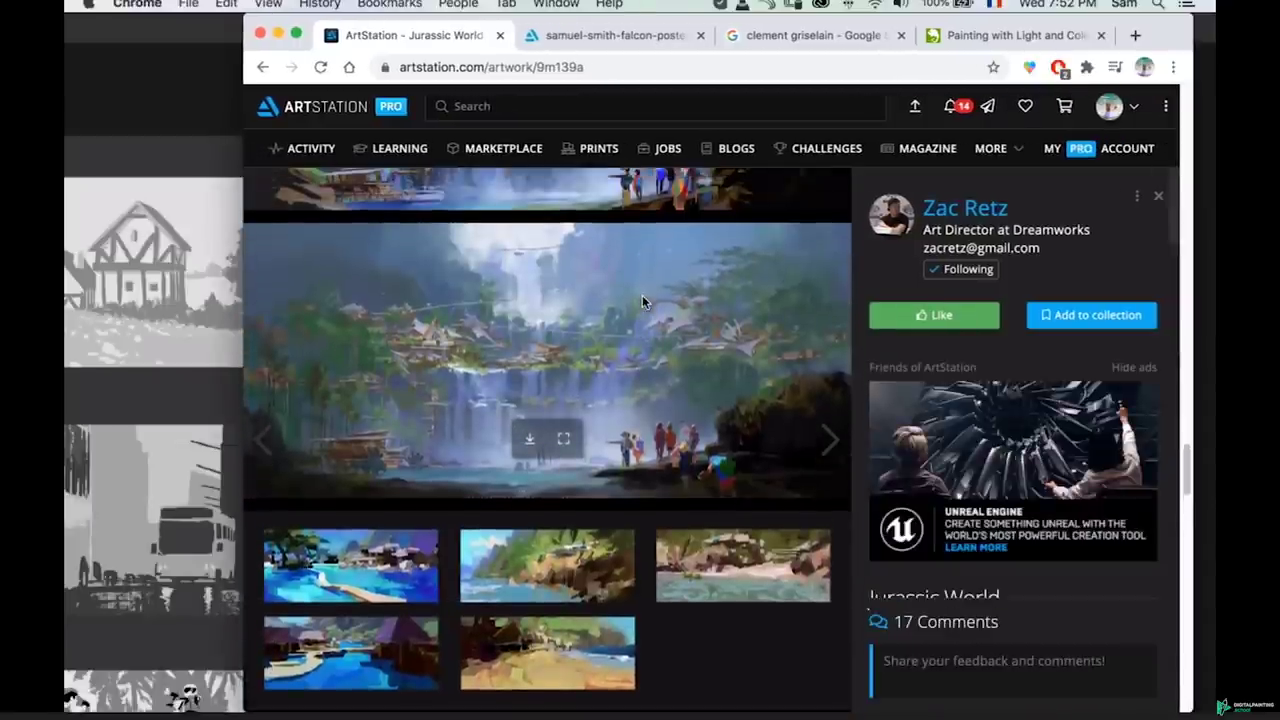
scroll(548, 271, up, 4)
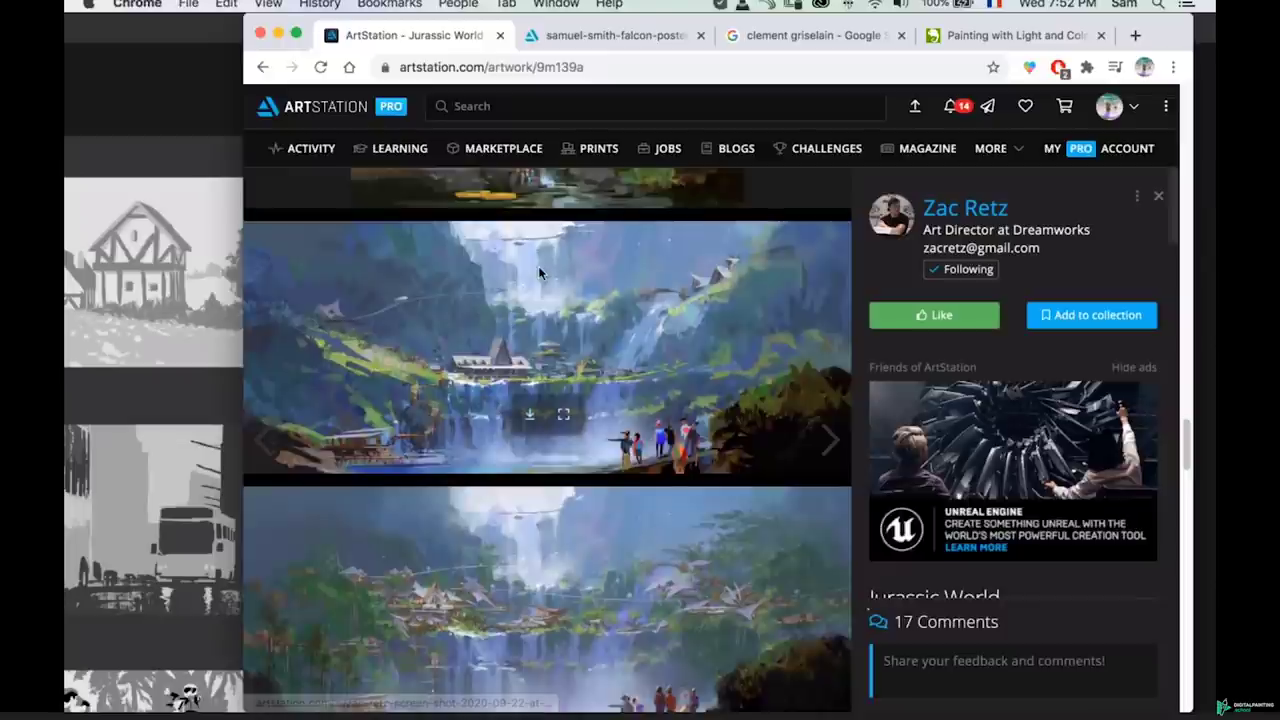
scroll(550, 300, up, 1)
scroll(568, 354, up, 1)
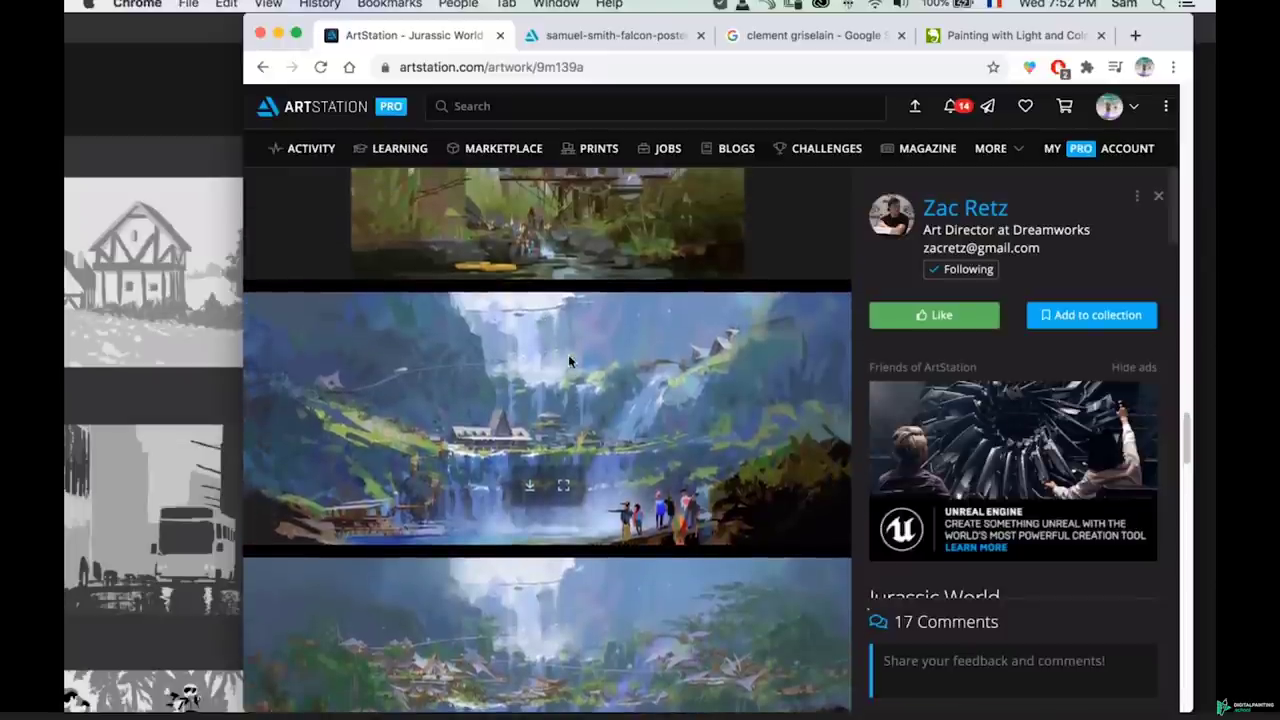
scroll(568, 360, down, 1)
- Widen the browser window over the thumbnails again and study the values of the waterfall valley painting with the figures
drag(240, 378, 66, 445)
scroll(183, 416, down, 1)
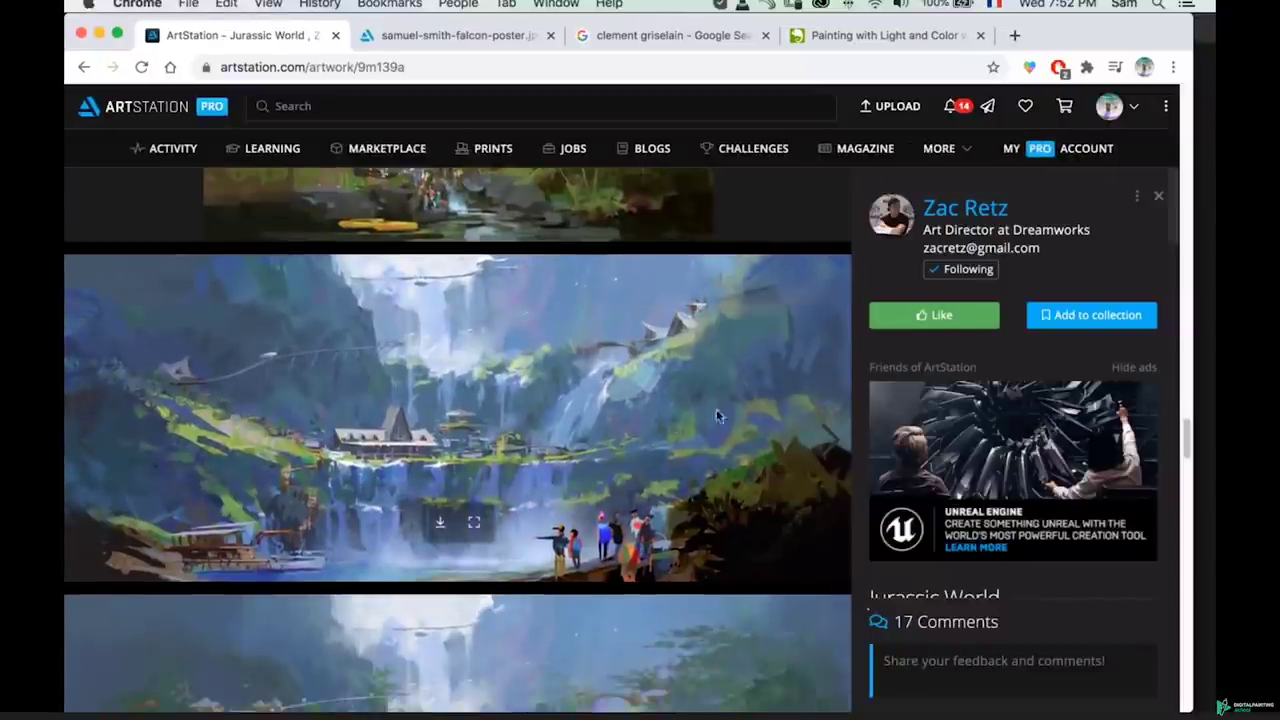
scroll(641, 295, up, 1)
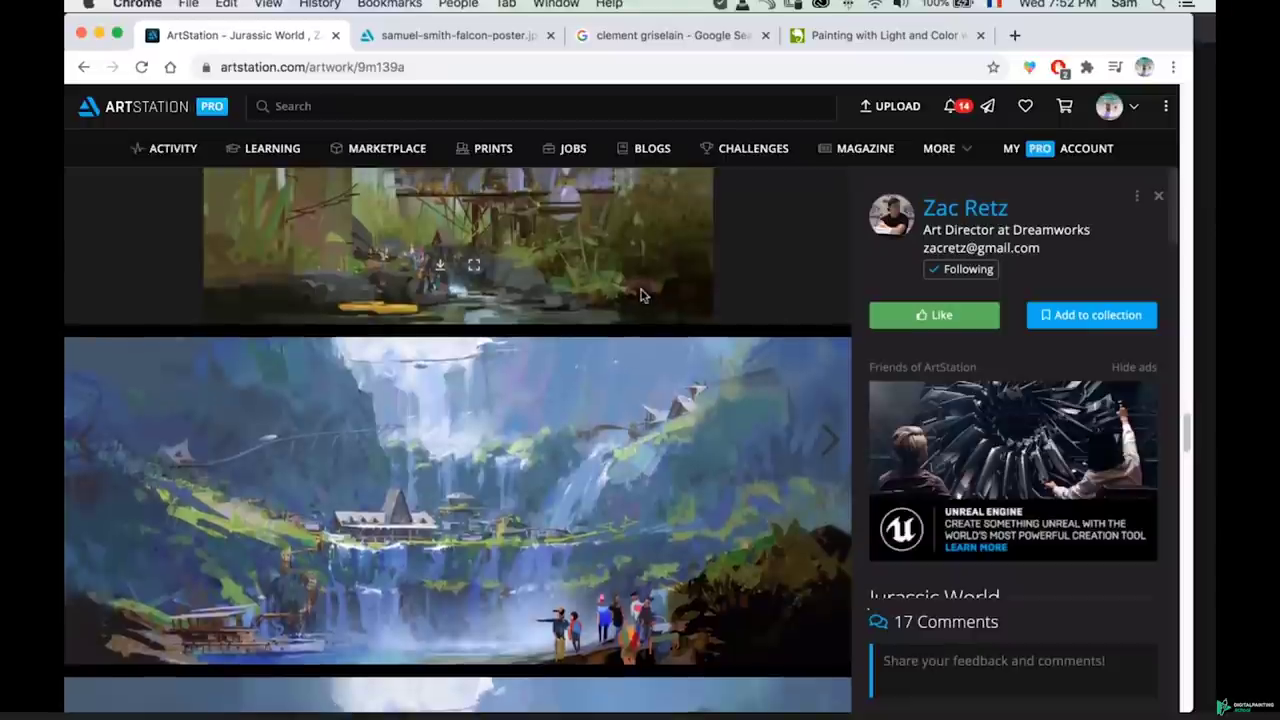
scroll(641, 295, down, 3)
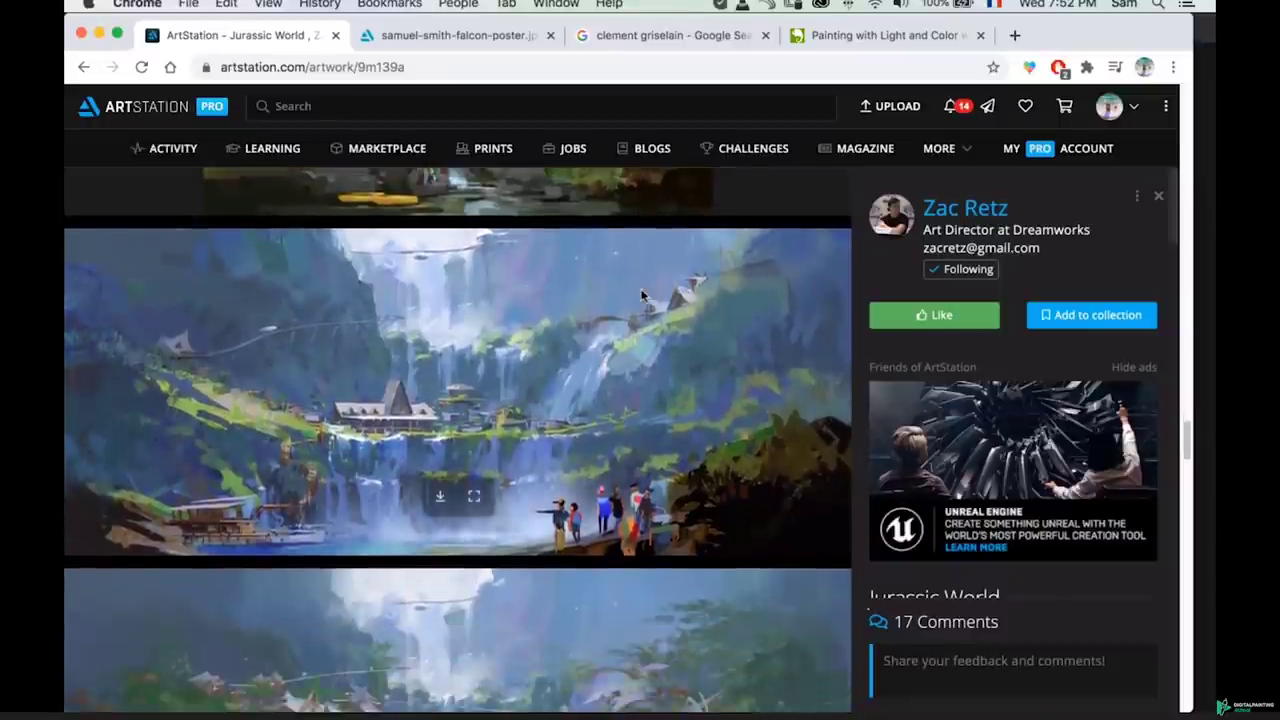
scroll(196, 213, up, 1)
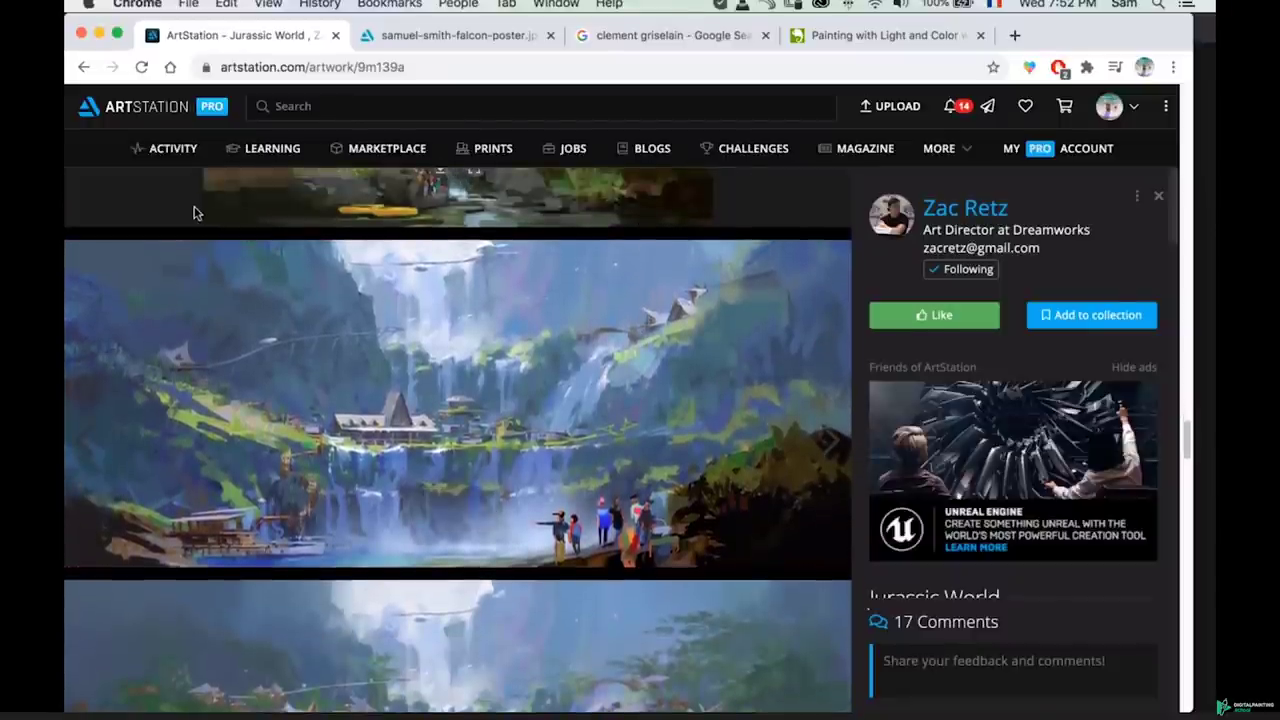
scroll(149, 160, up, 1)
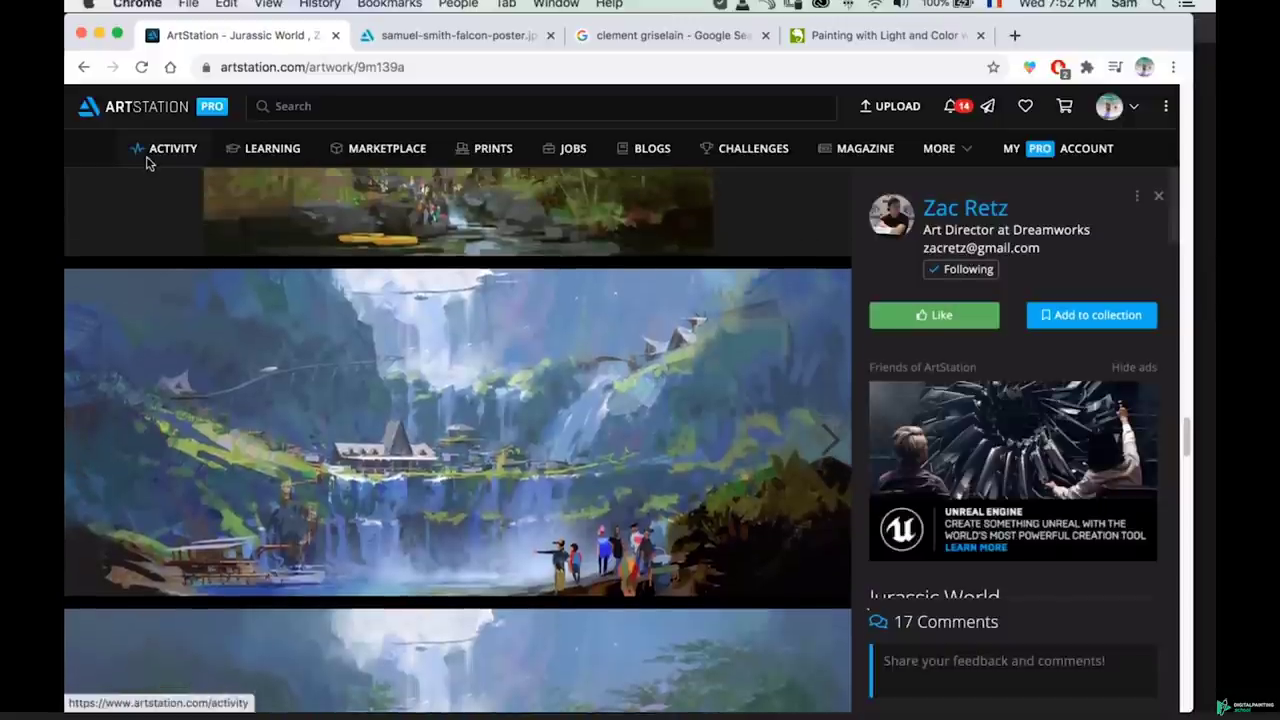
click(85, 69)
scroll(796, 312, up, 4)
scroll(814, 325, up, 4)
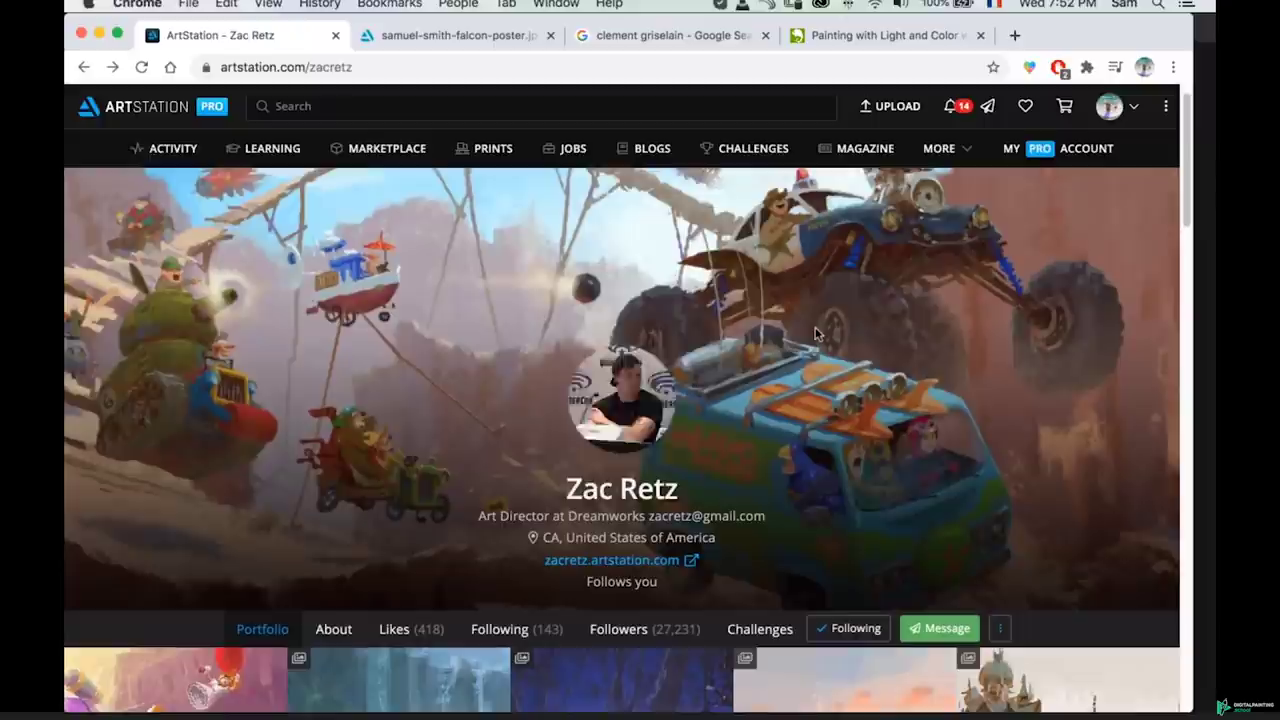
scroll(810, 320, down, 5)
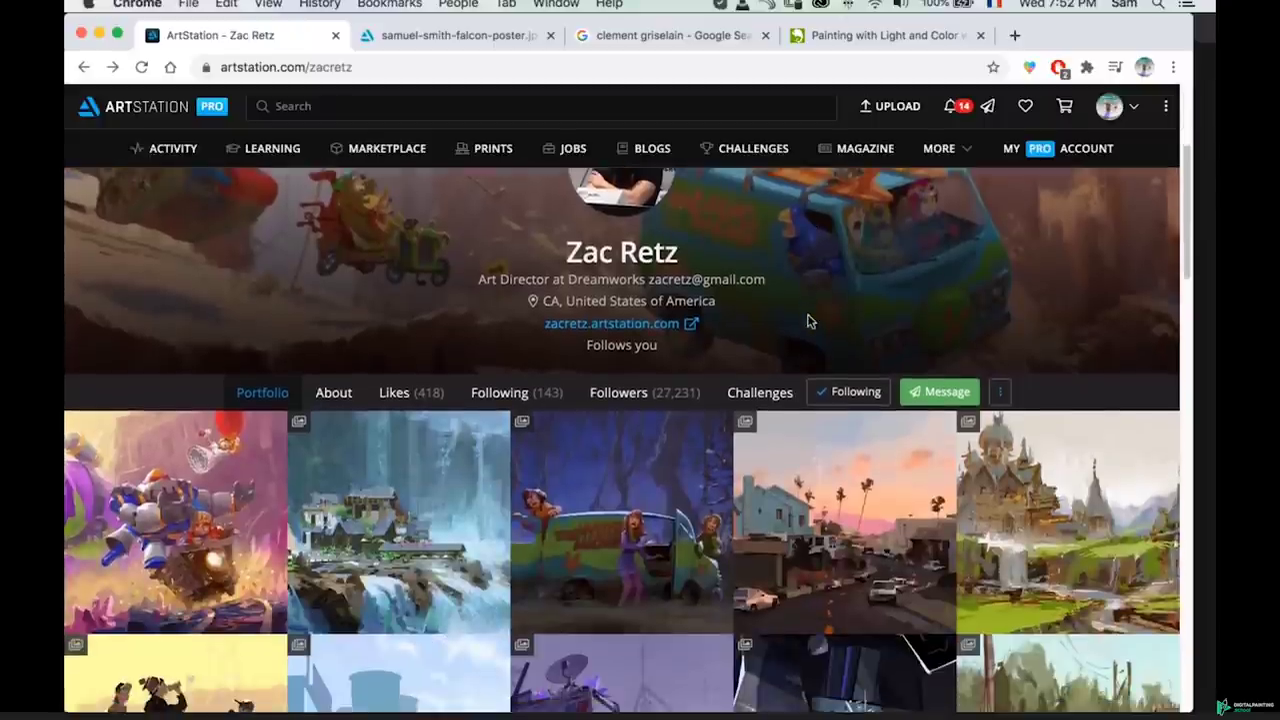
scroll(306, 263, down, 1)
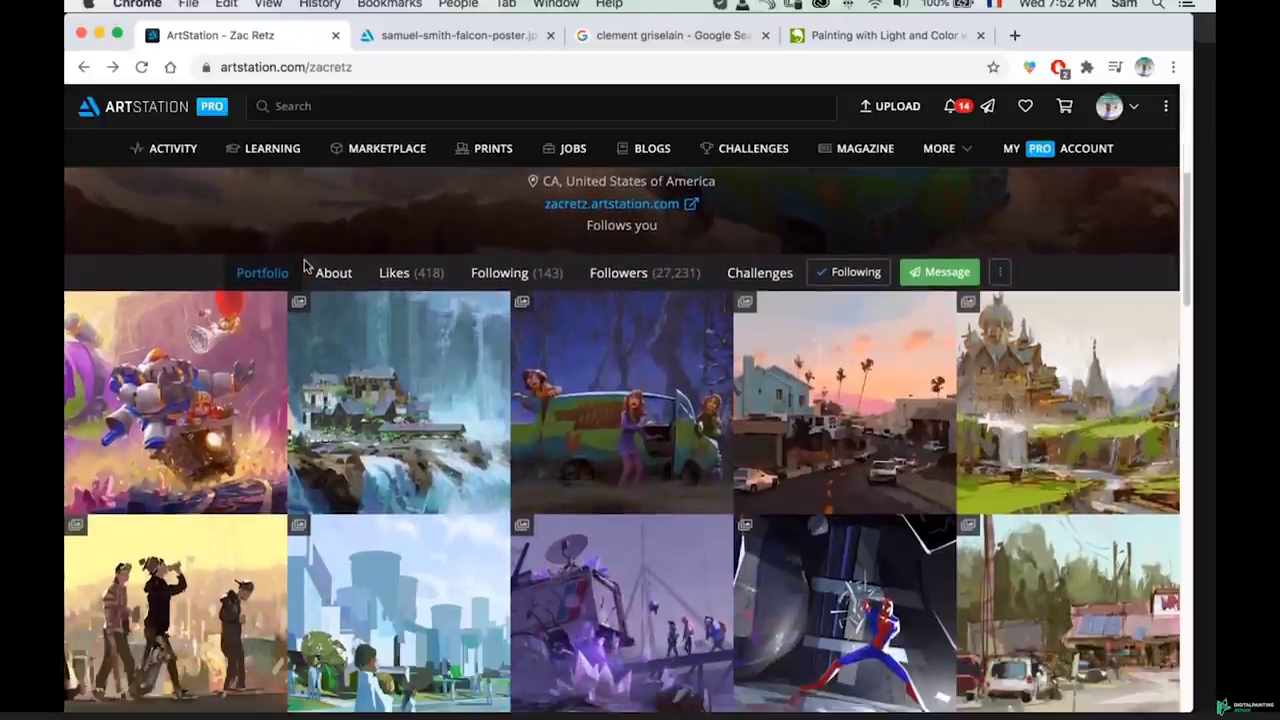
scroll(335, 232, up, 1)
scroll(335, 233, up, 1)
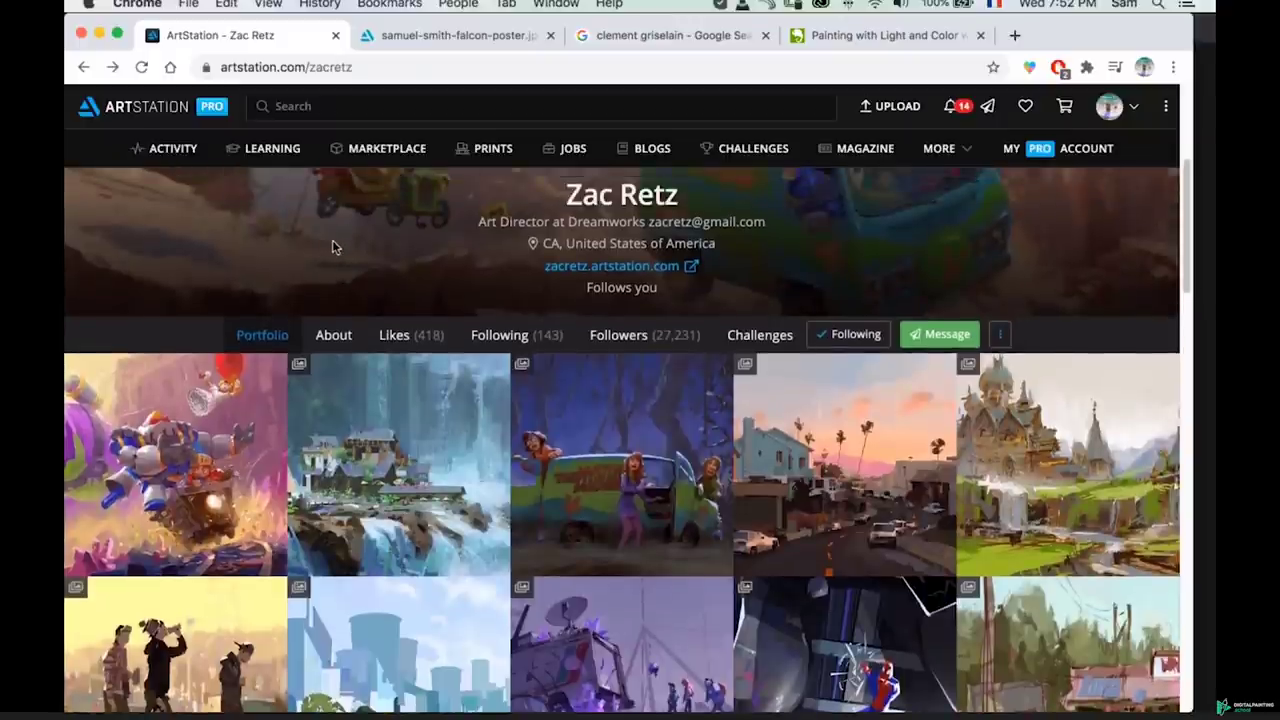
scroll(336, 240, up, 1)
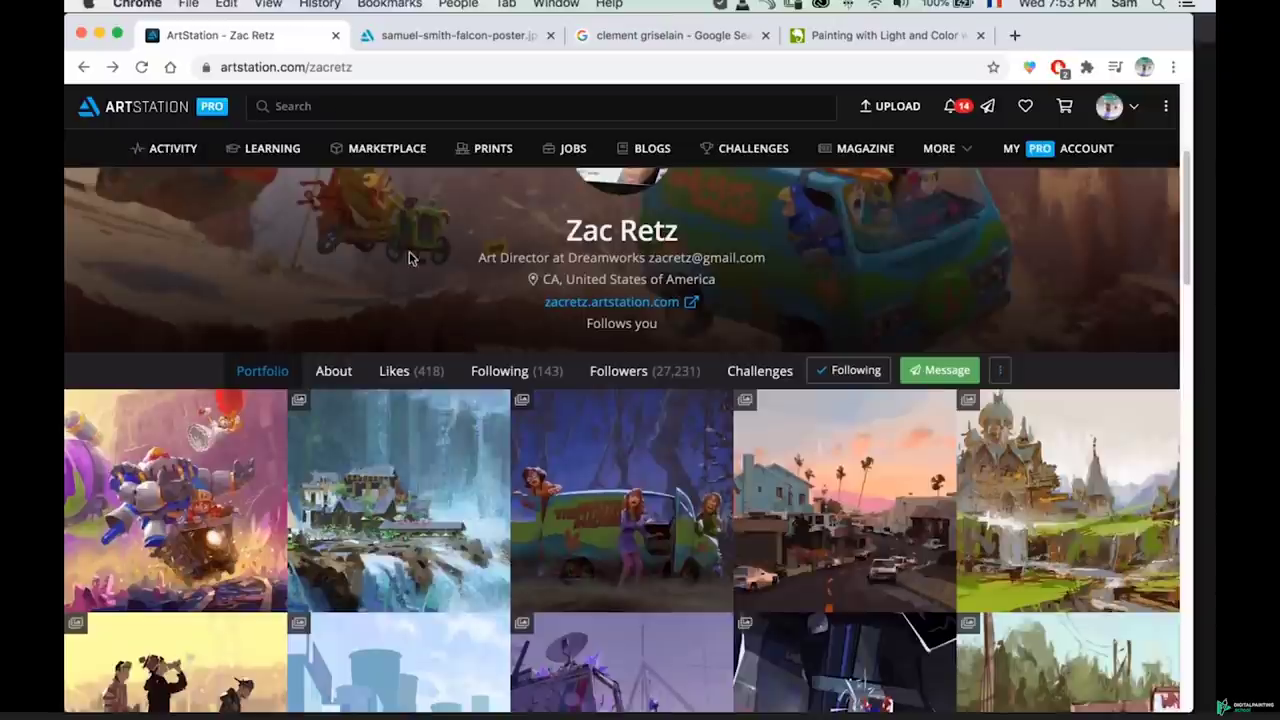
scroll(409, 258, up, 1)
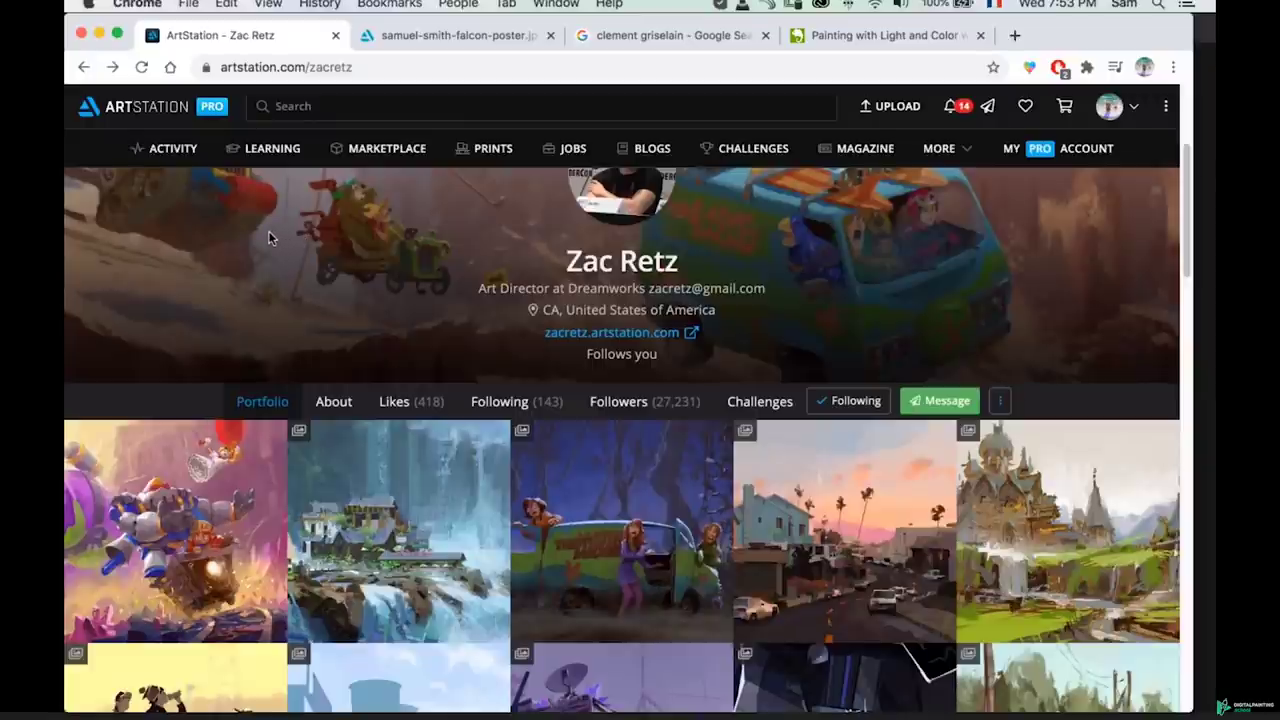
scroll(268, 238, up, 1)
scroll(268, 238, up, 1)
- Switch to Photoshop and examine the dark street thumbnails in the greyscale value grid
key(ctrl+Up)
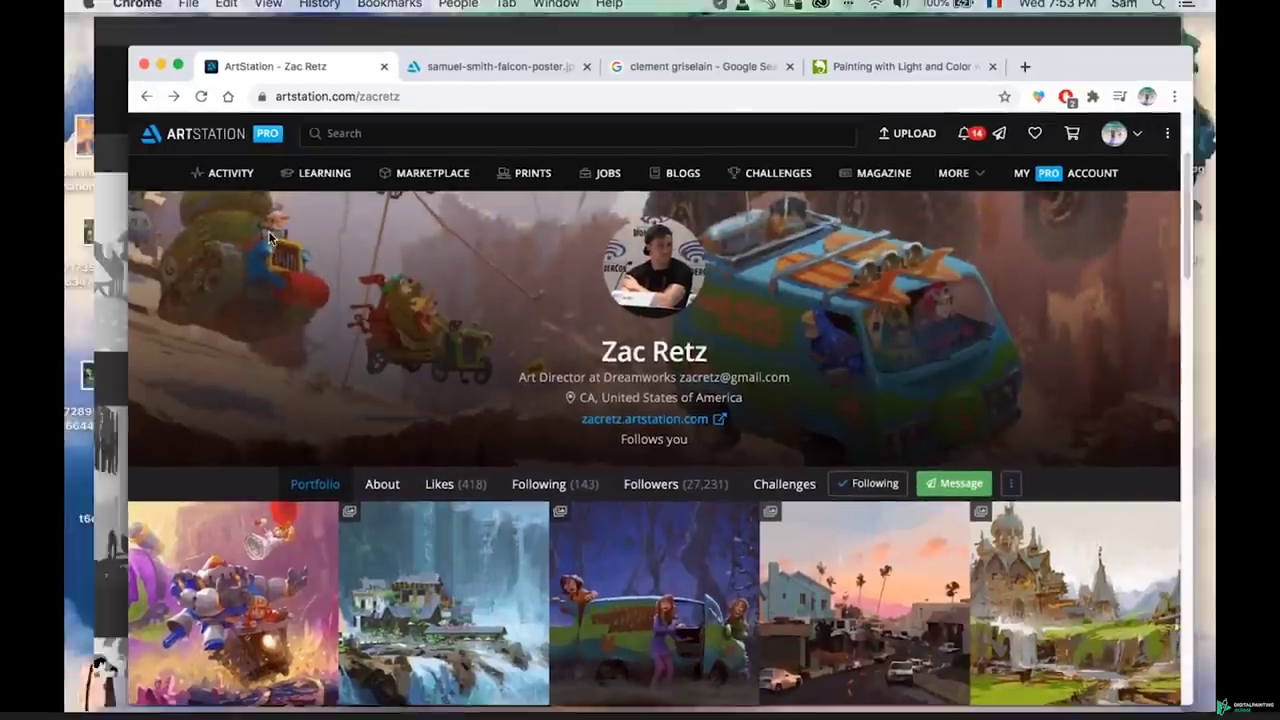
click(571, 264)
scroll(448, 334, down, 1)
scroll(448, 334, down, 3)
scroll(597, 349, up, 3)
scroll(598, 351, down, 4)
scroll(598, 352, right, 3)
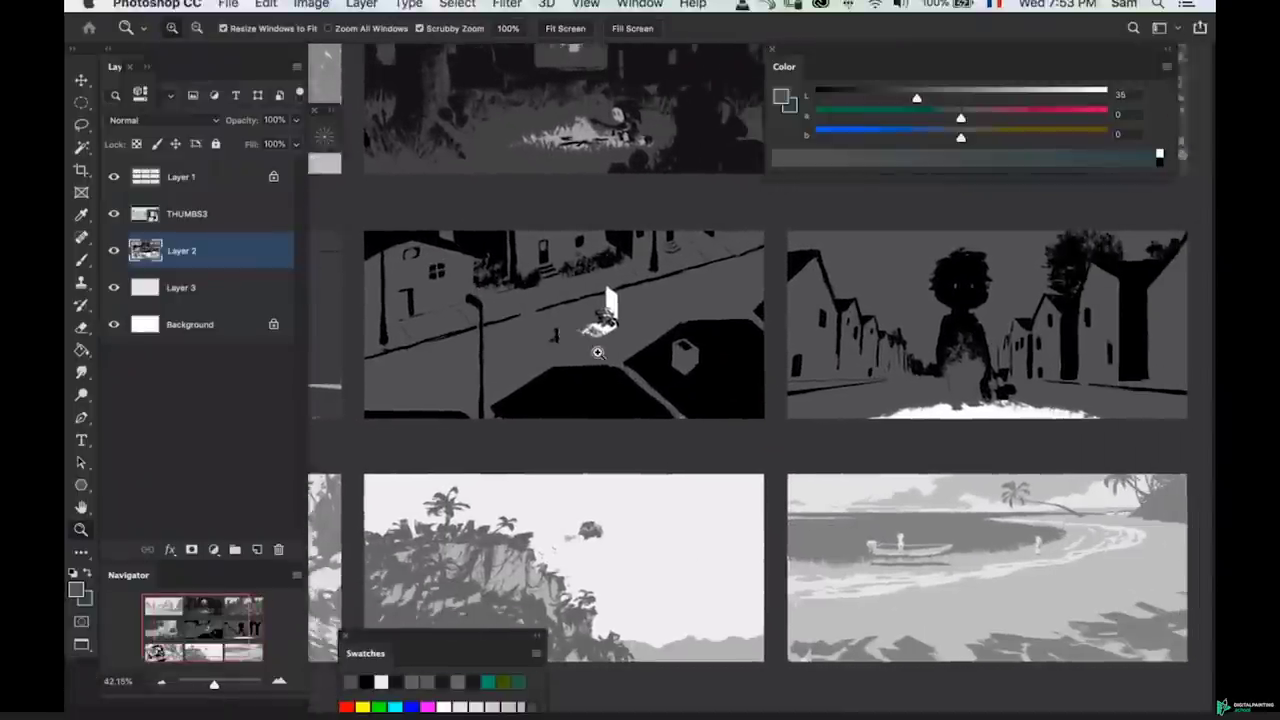
scroll(586, 382, down, 1)
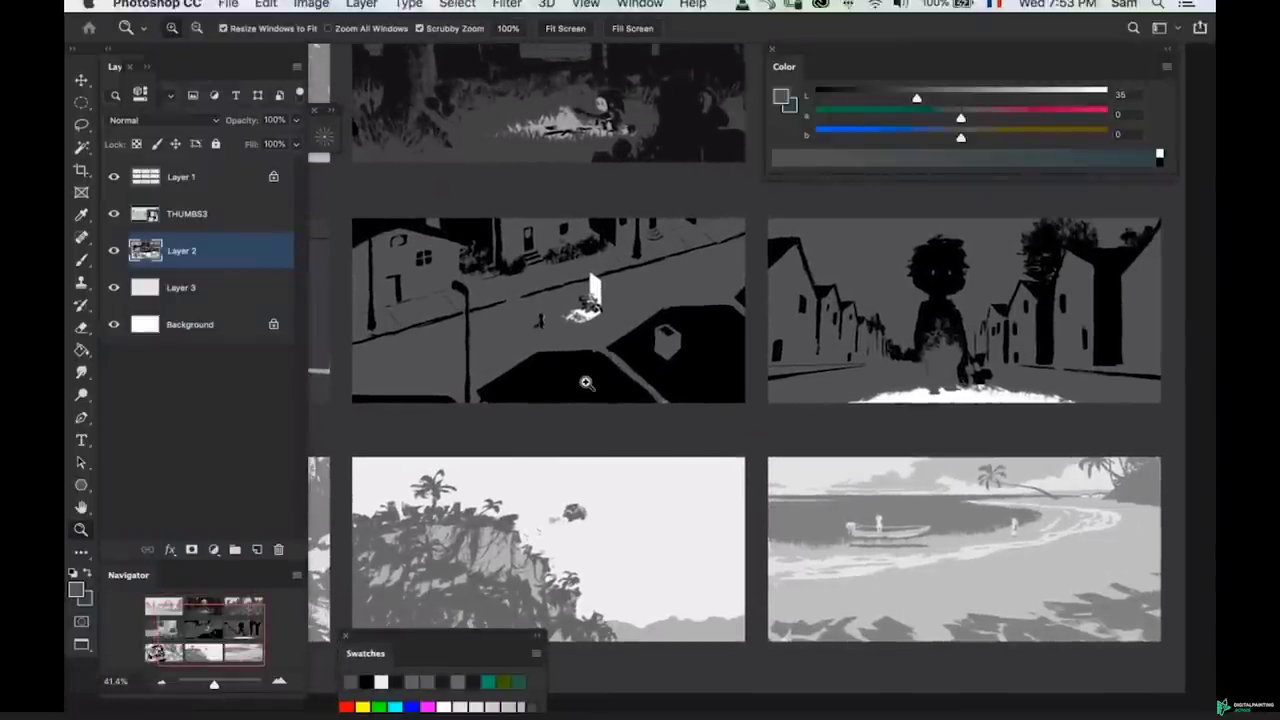
scroll(586, 382, left, 2)
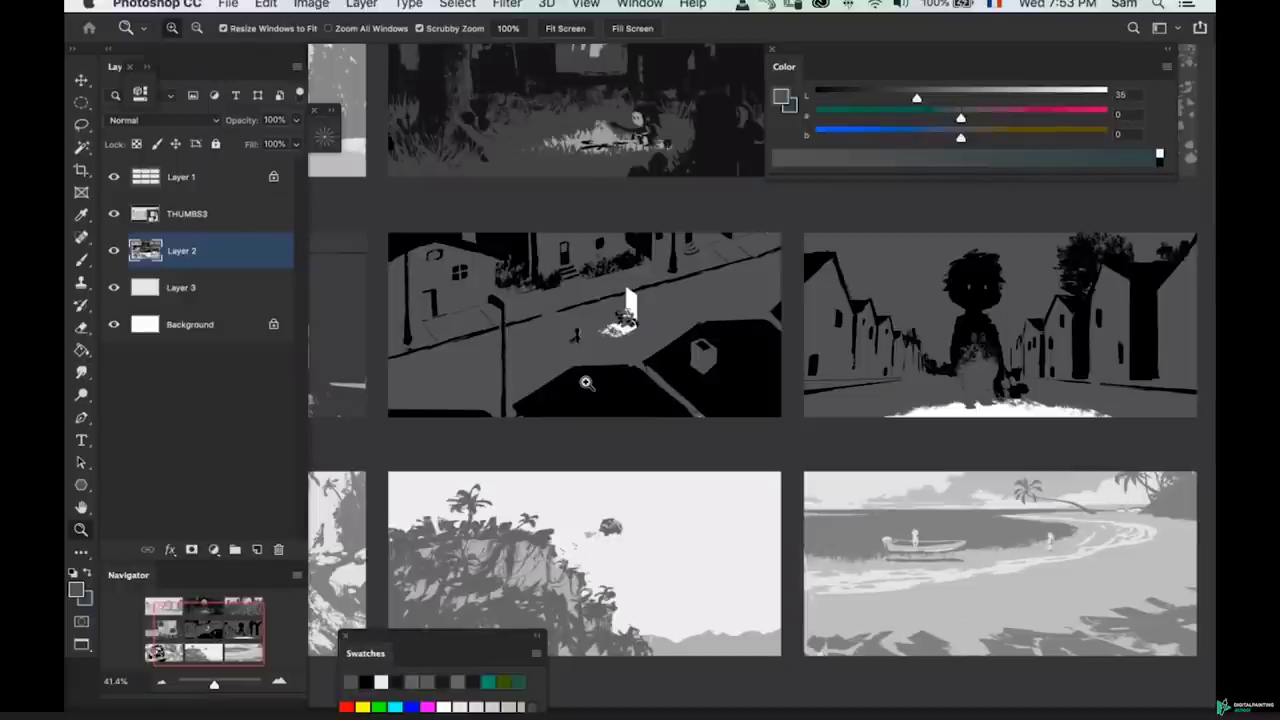
- Select the village thumbnail with the seated boy in the greyscale grid and open its smart object contents
scroll(586, 382, left, 10)
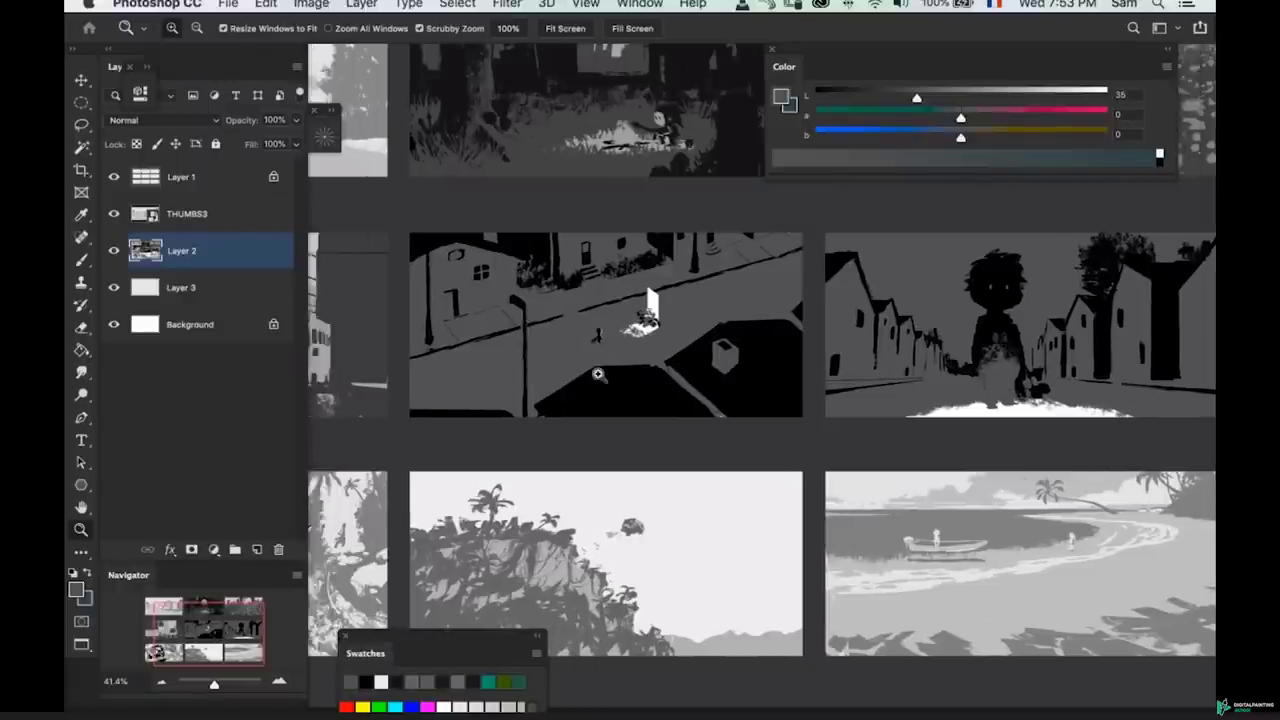
scroll(597, 374, left, 4)
scroll(597, 374, up, 2)
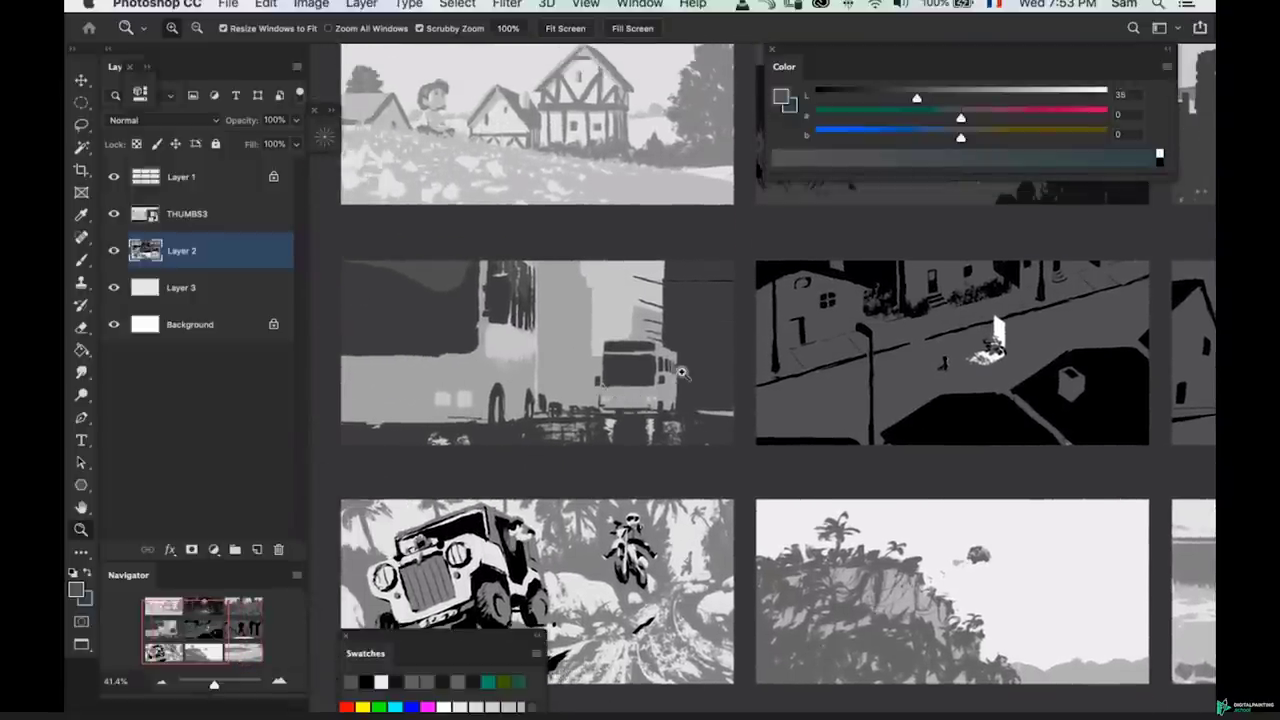
scroll(681, 373, up, 5)
scroll(681, 373, left, 4)
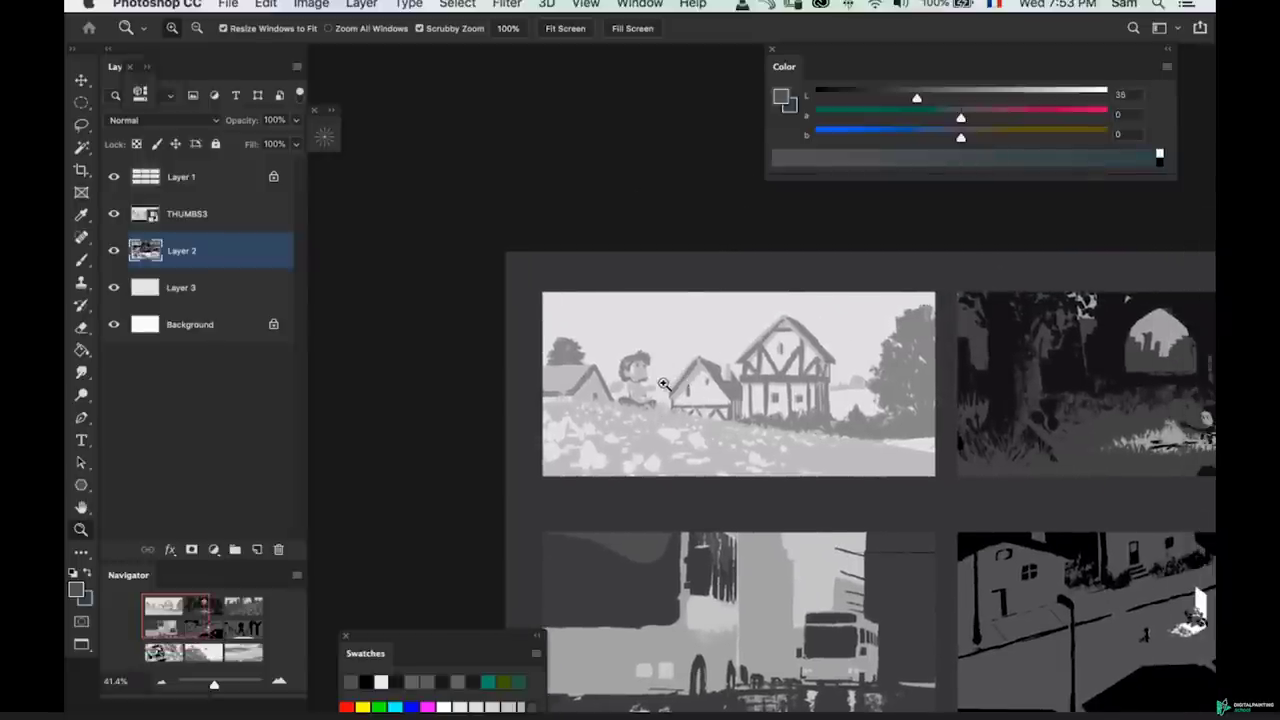
drag(663, 384, 674, 388)
key(v)
click(693, 407)
double_click(140, 218)
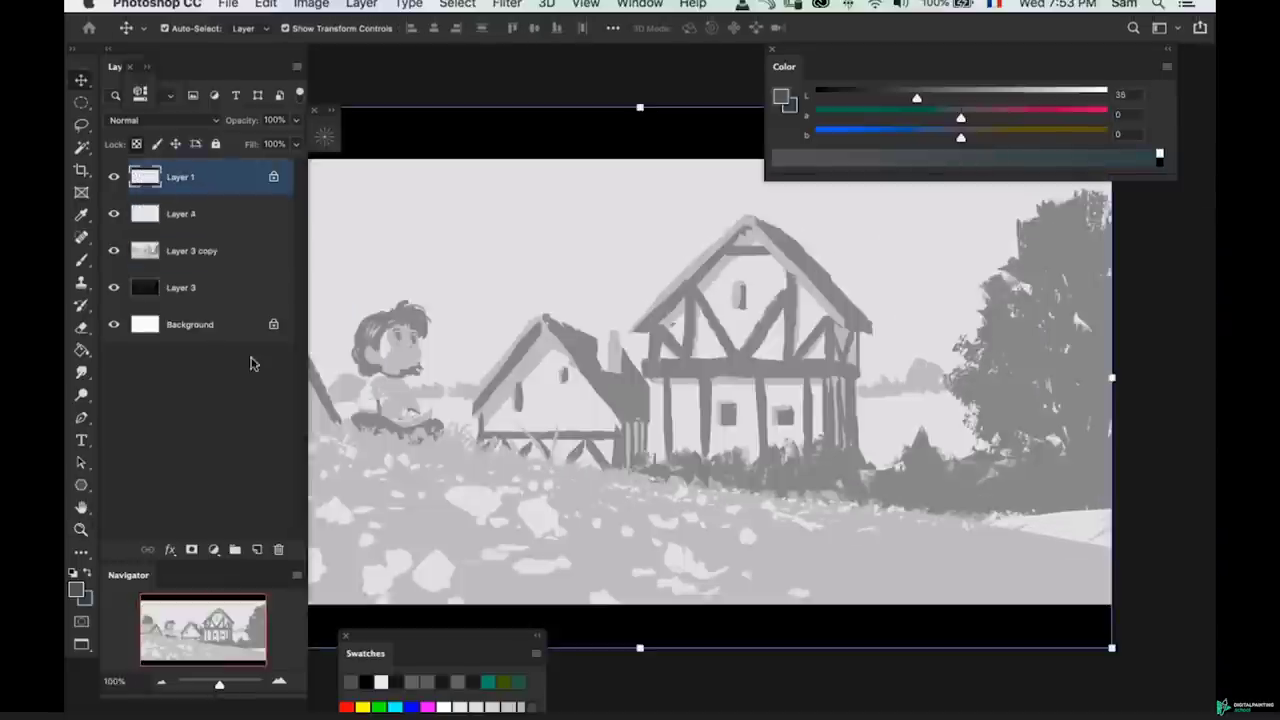
key(z)
key(super+0)
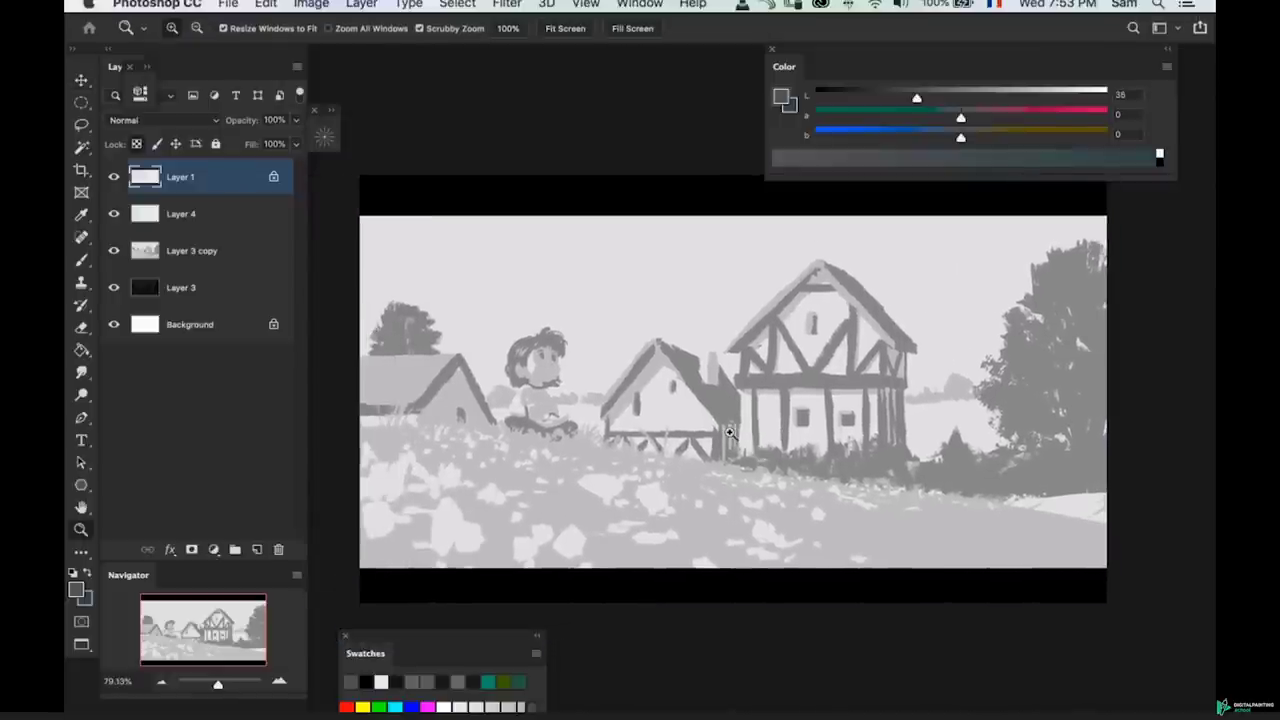
- Flip the village thumbnail's canvas horizontally and check the mirrored composition
key(super+shift+h)
key(b)
key(z)
drag(925, 458, 908, 398)
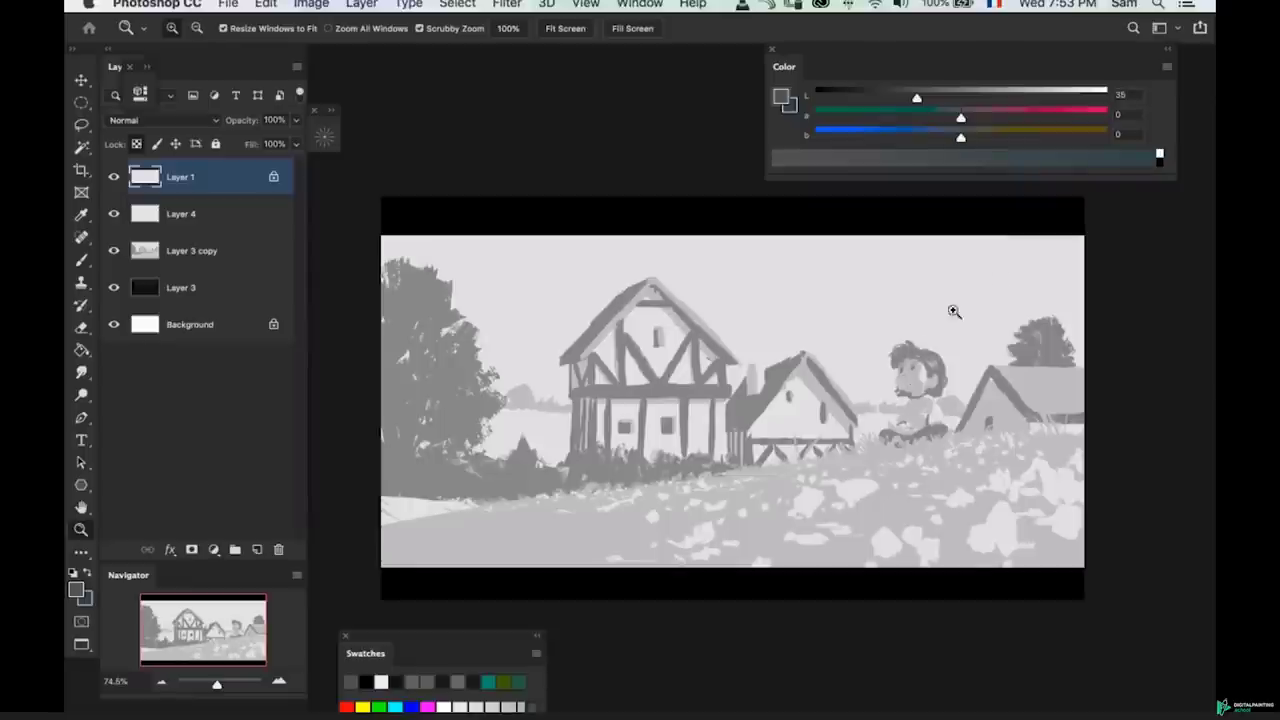
- Choose the Chalk 287 preset from the texture brushes for the Brush tool
key(b)
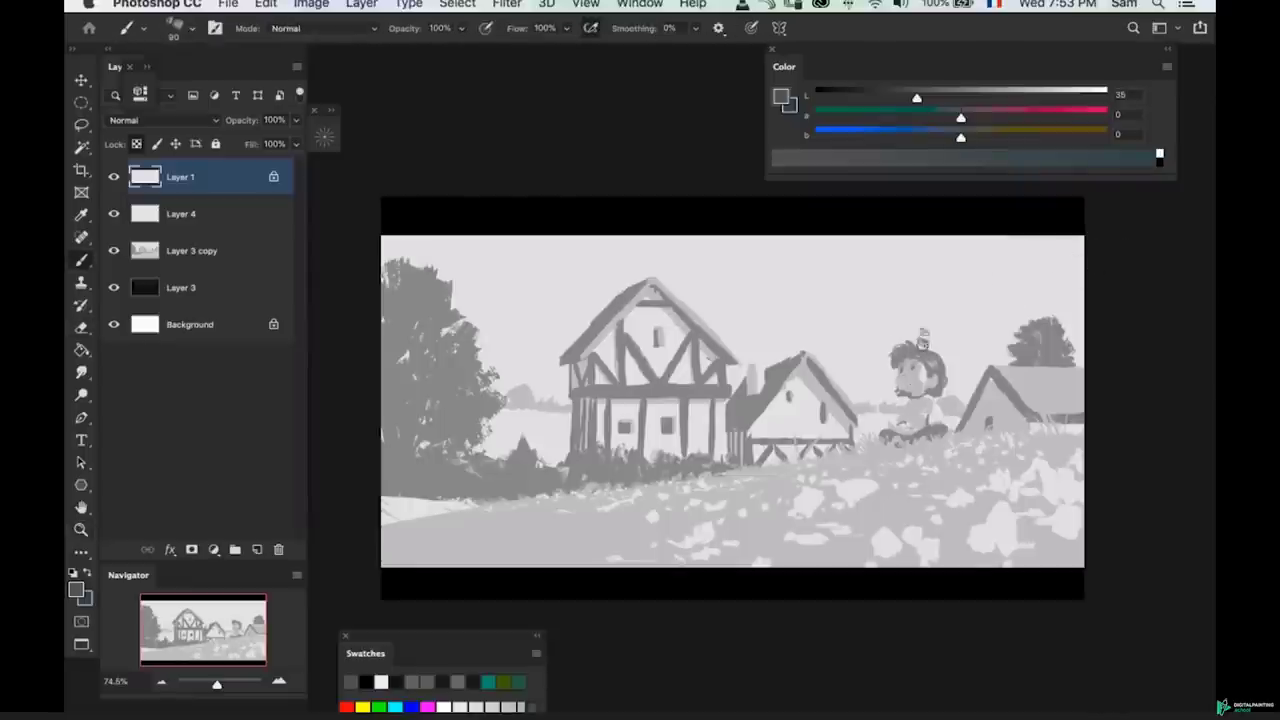
right_click(822, 345)
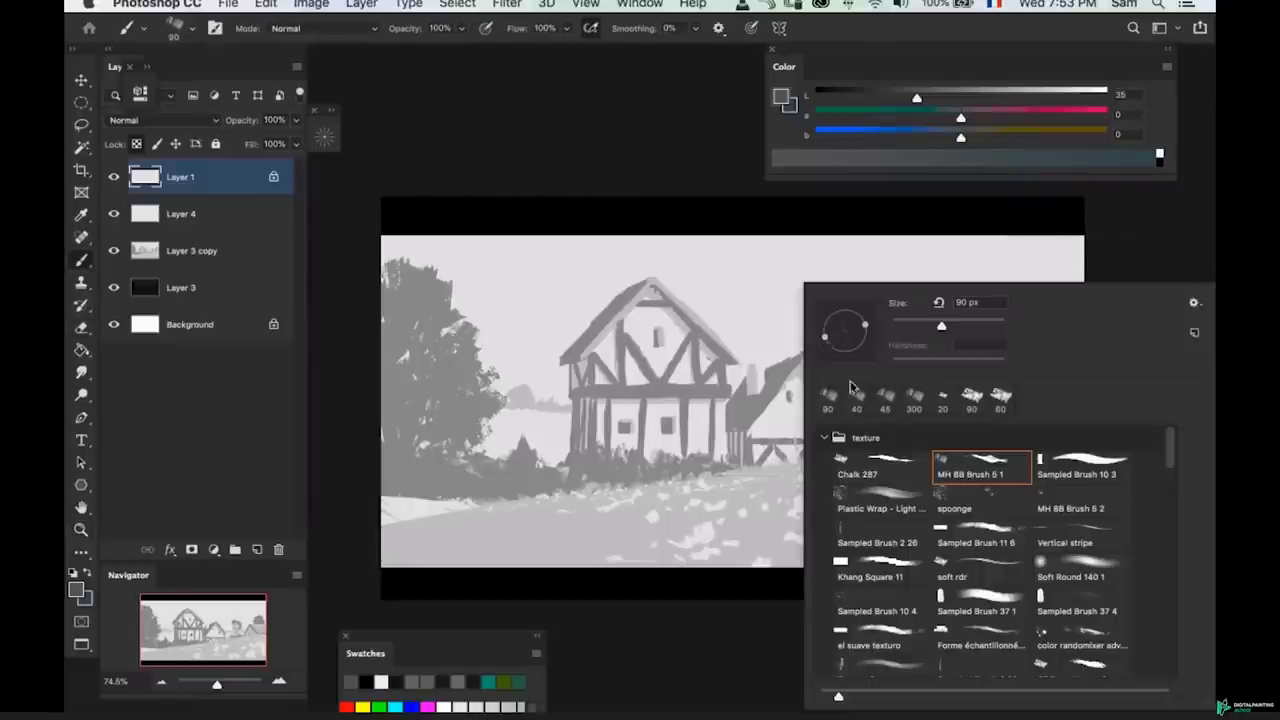
click(893, 468)
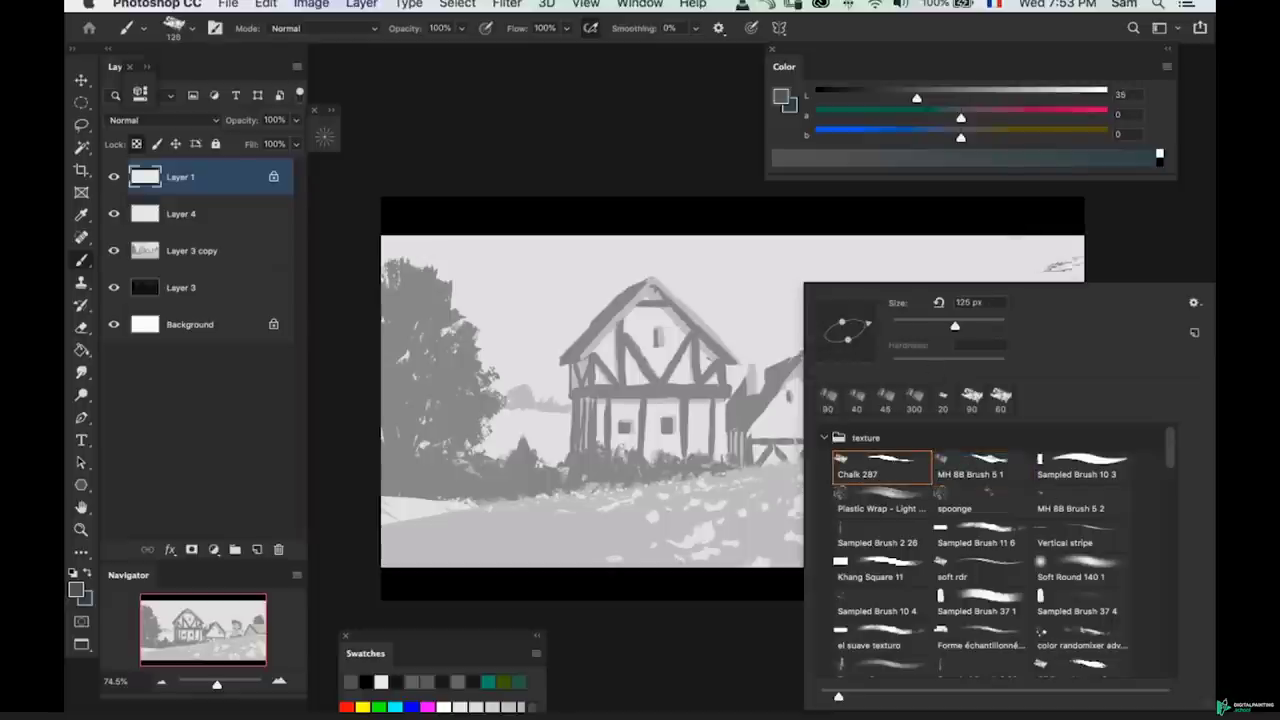
click(1070, 264)
- Switch to Chrome, go back to the samsamstudio portfolio and open the KLAUS Color Keys - Part V project
key(ctrl+Up)
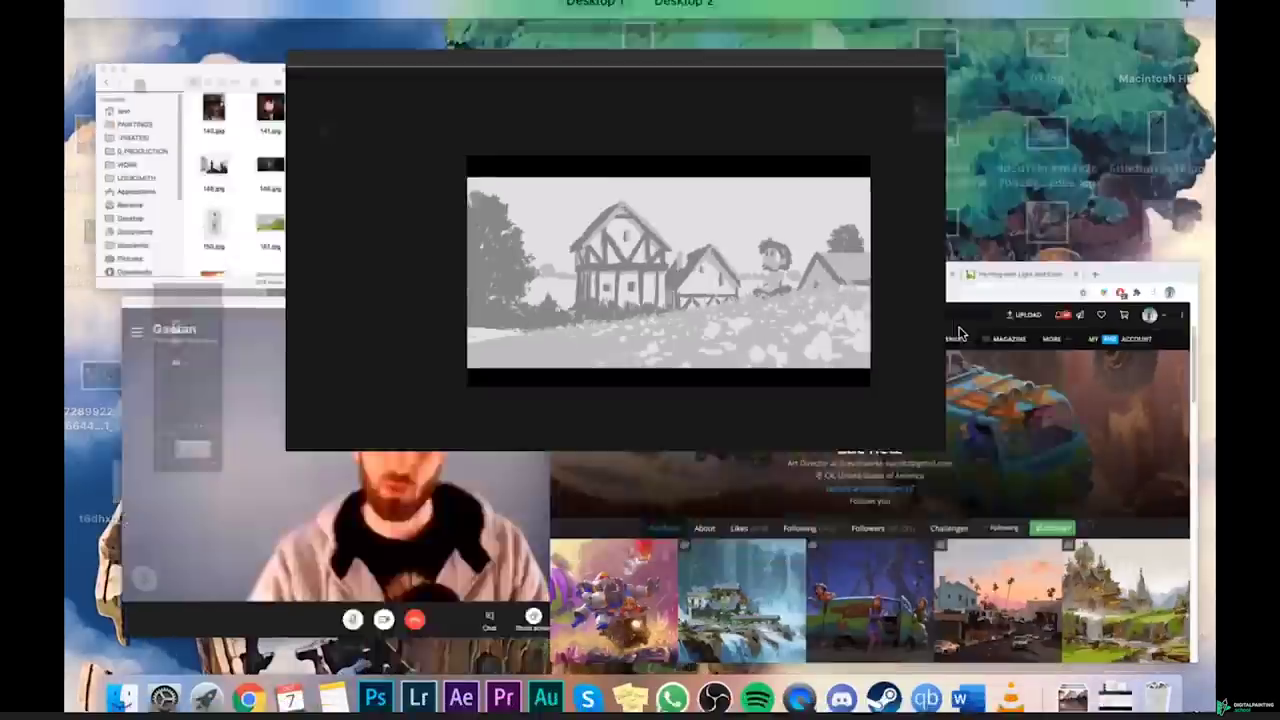
click(898, 442)
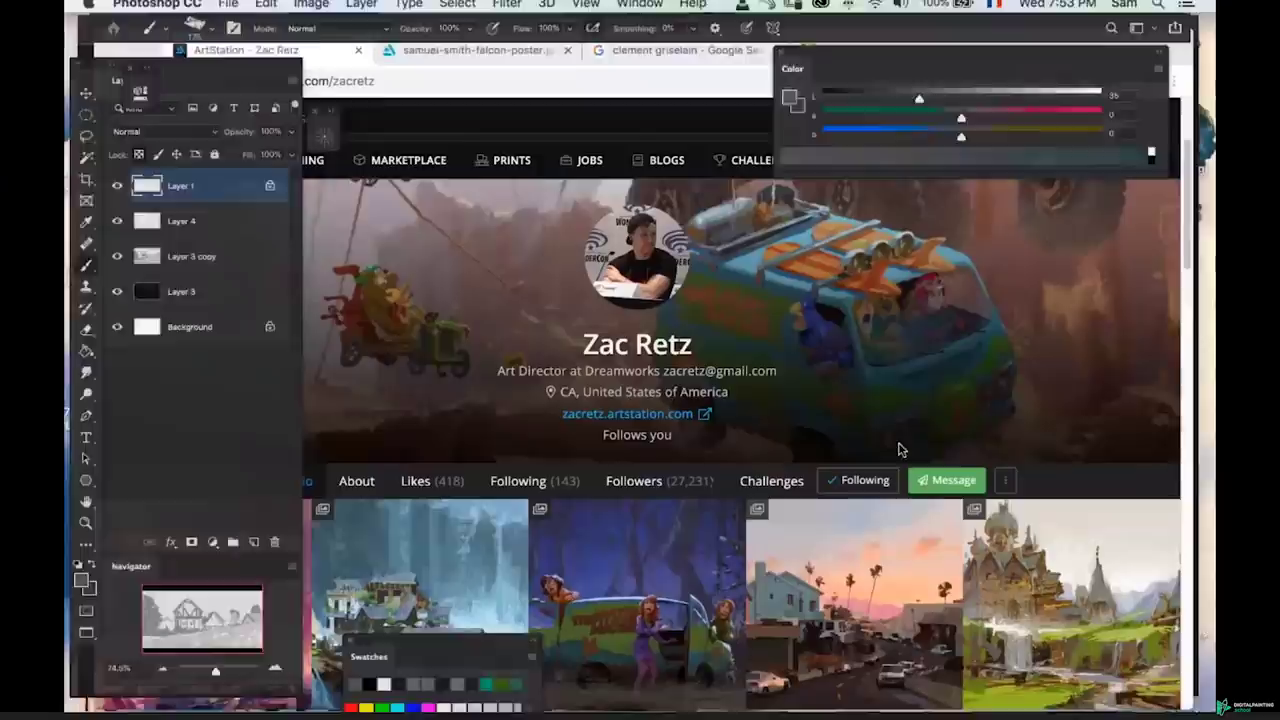
click(478, 226)
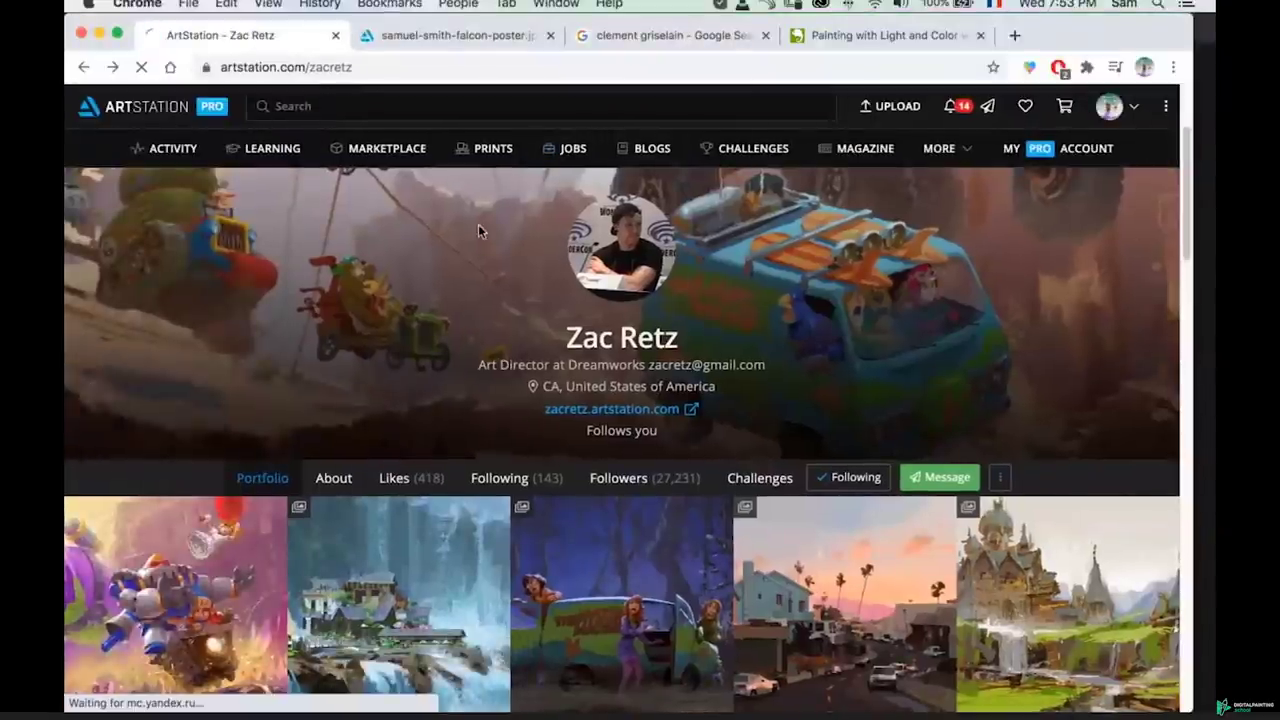
scroll(712, 348, left, 5)
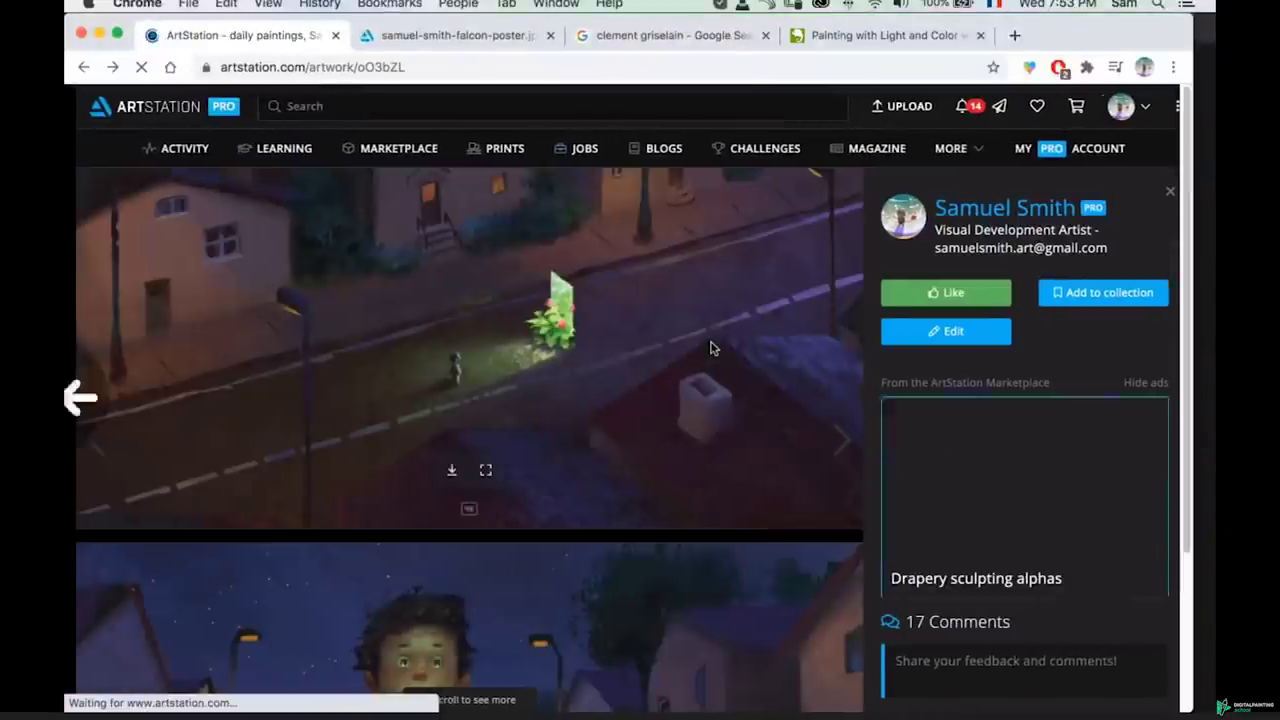
scroll(757, 400, down, 10)
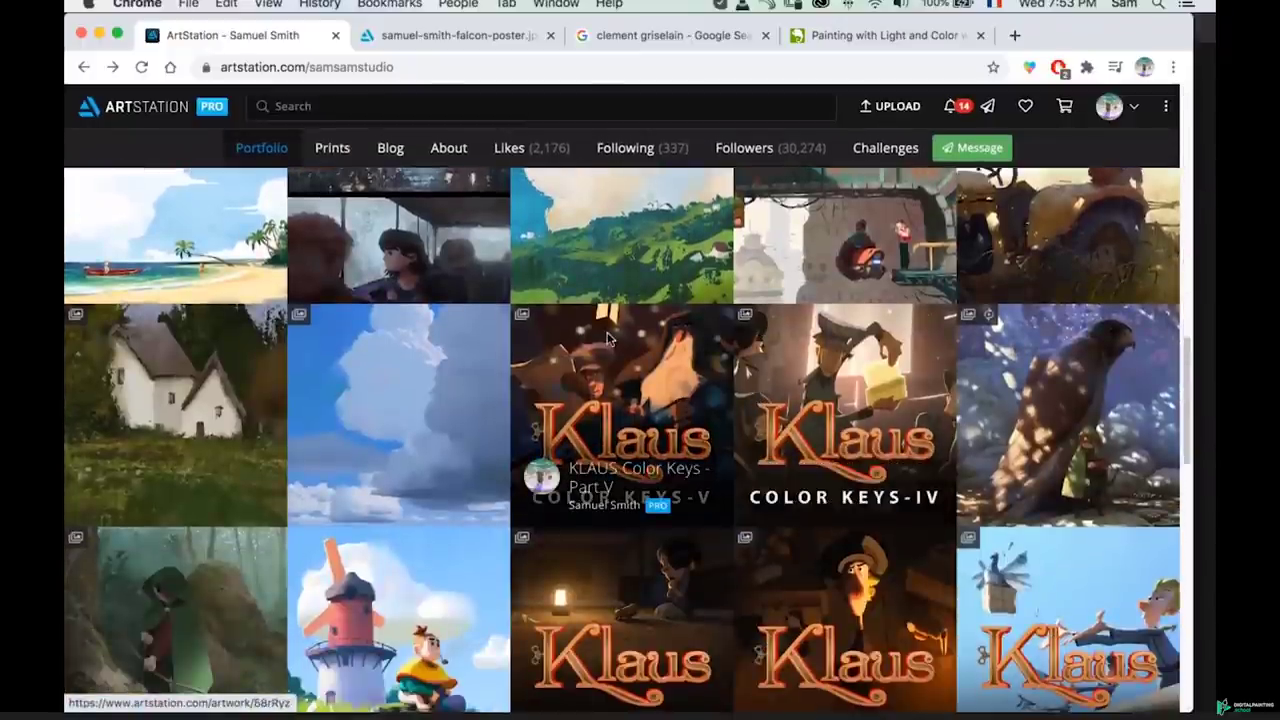
click(680, 395)
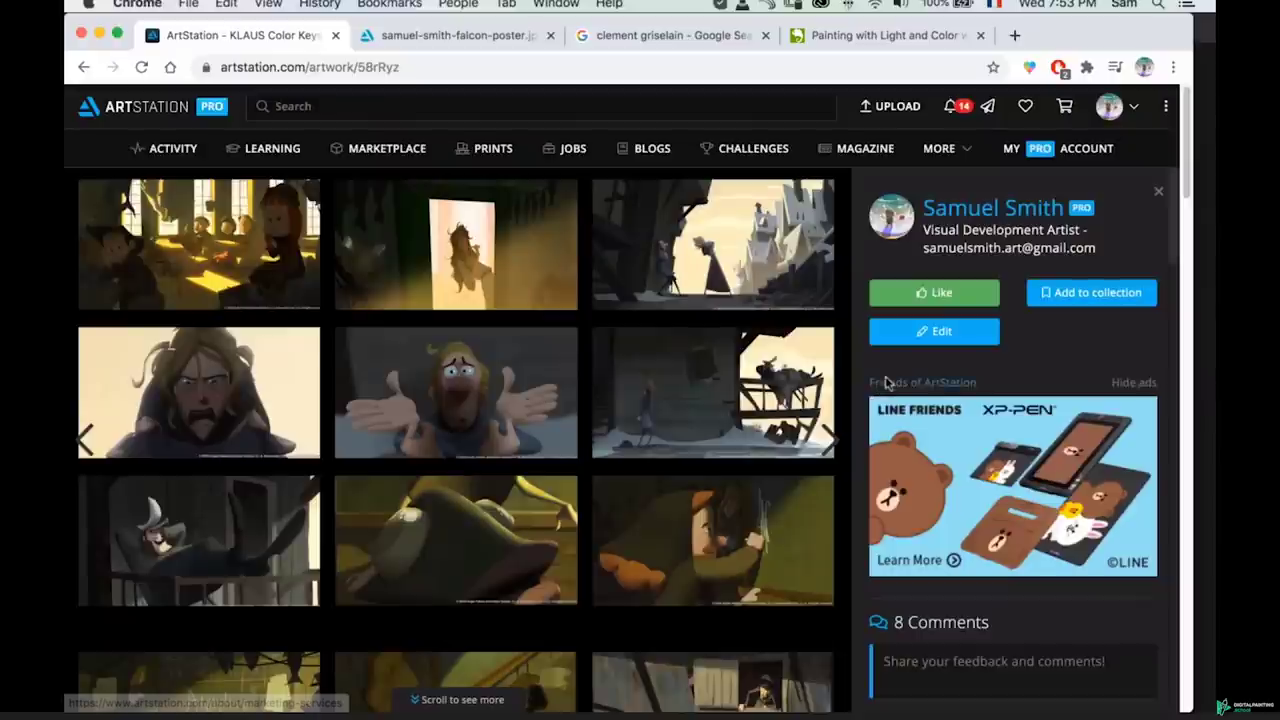
- Examine the light and value arrangement across the KLAUS Color Keys - Part V images, from the daylight scenes to the candlelit and night scenes
scroll(815, 375, down, 1)
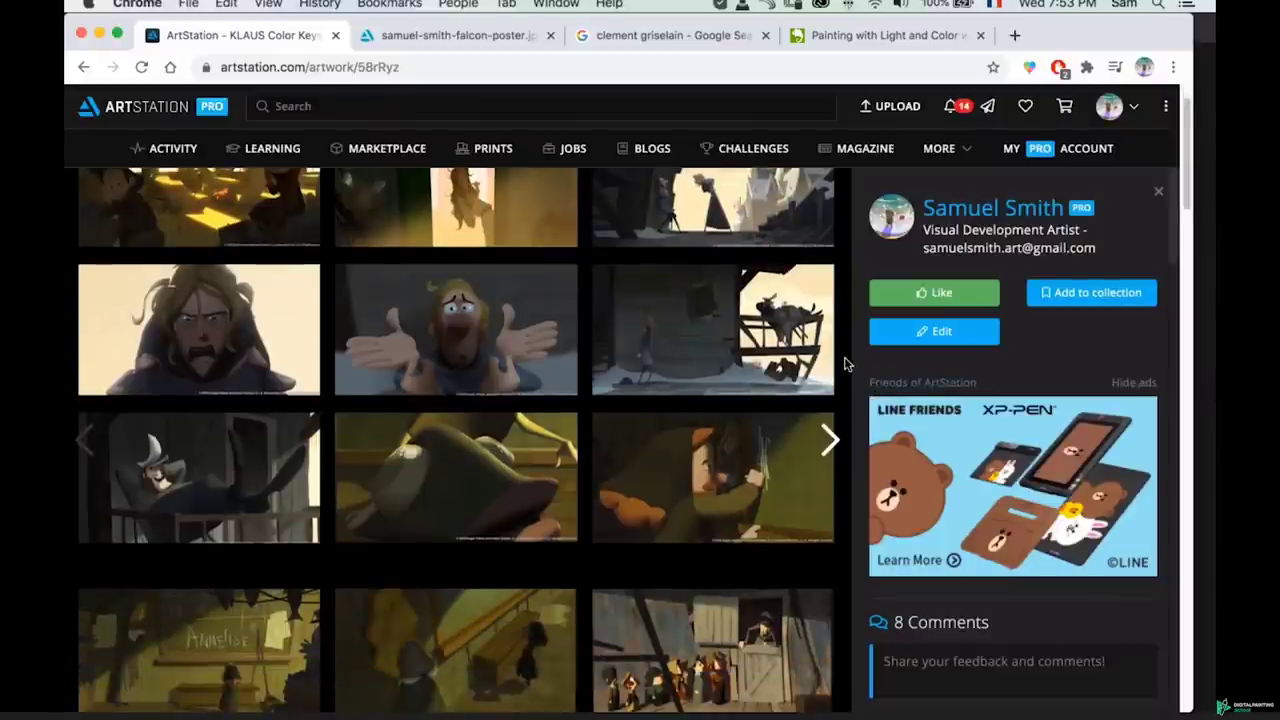
scroll(845, 364, down, 3)
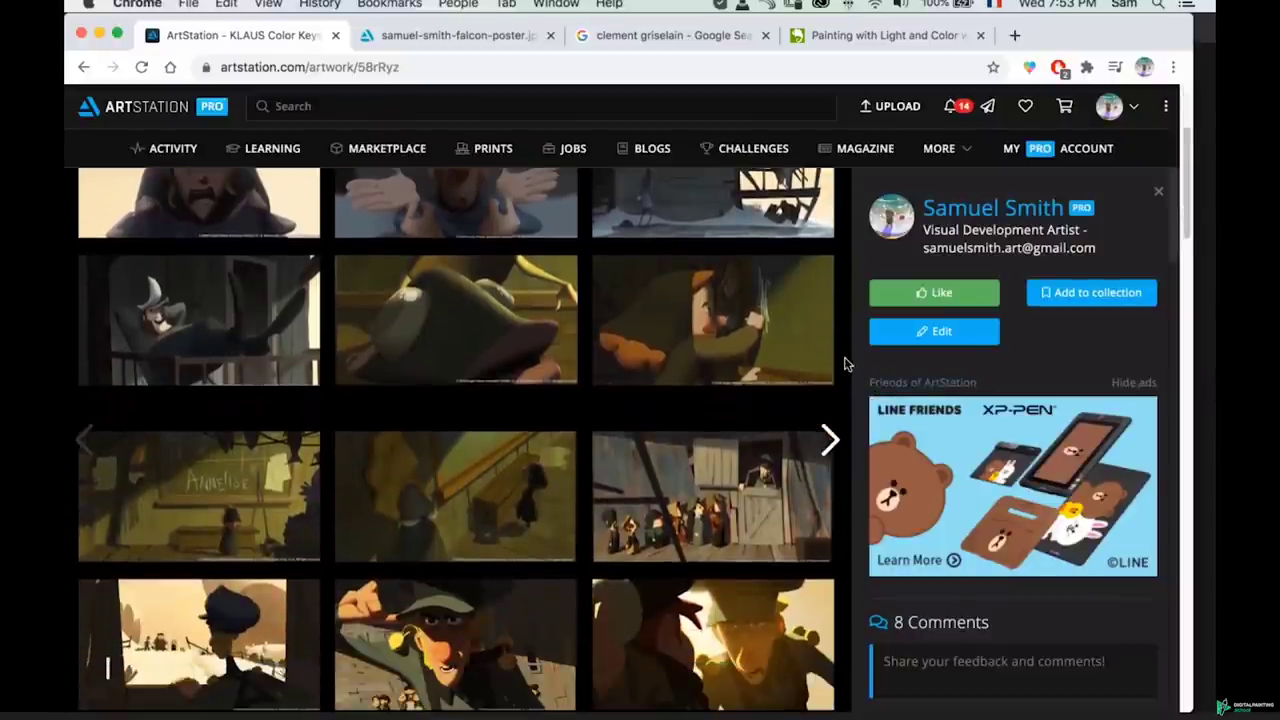
scroll(845, 364, down, 3)
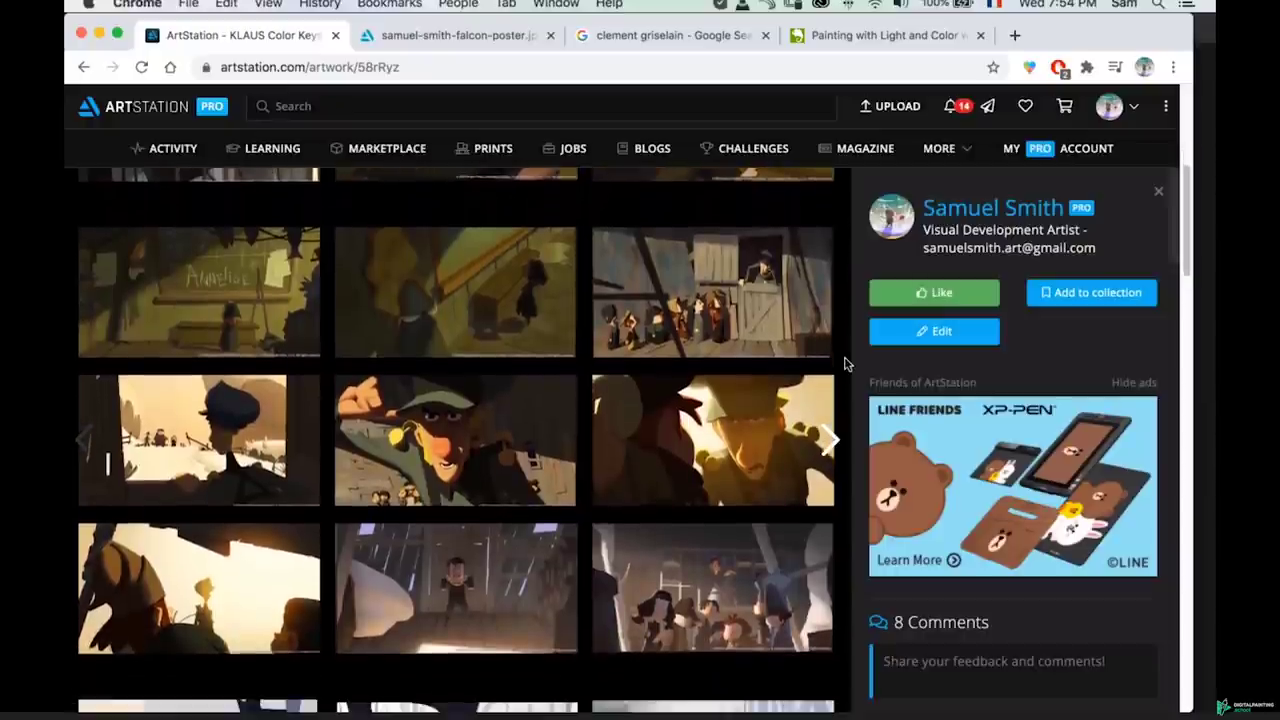
scroll(845, 364, down, 2)
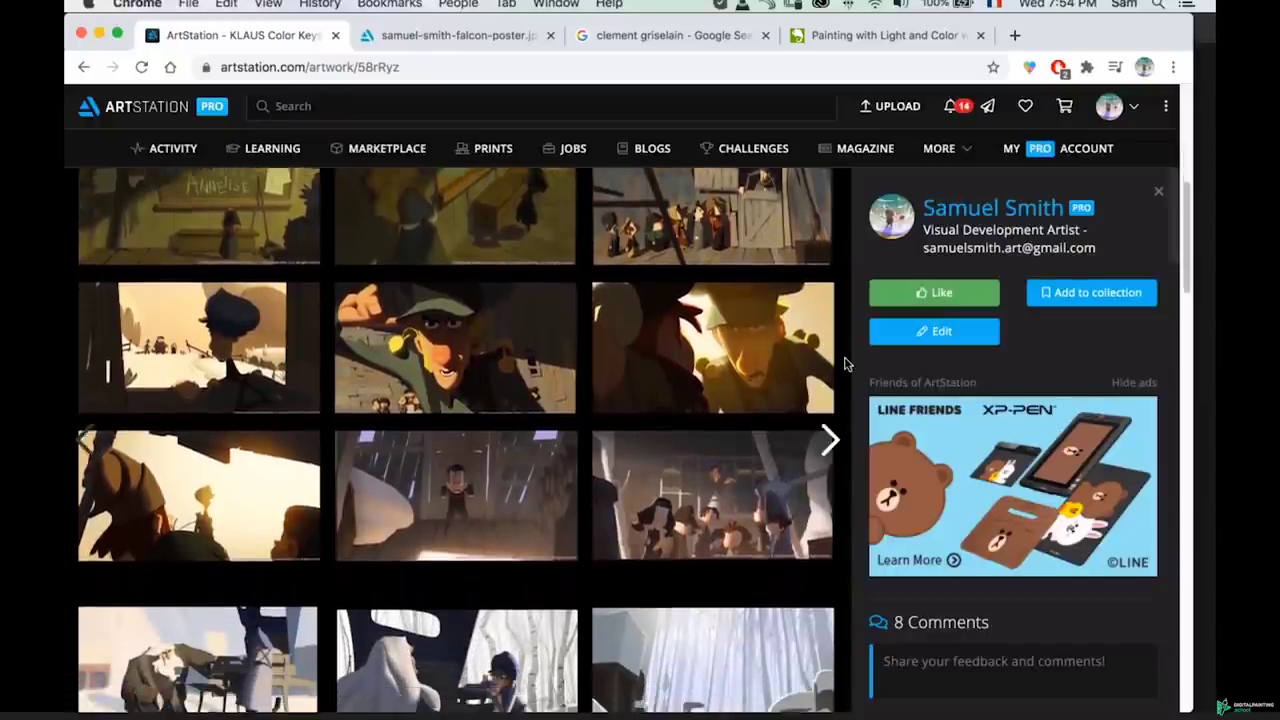
scroll(845, 364, down, 3)
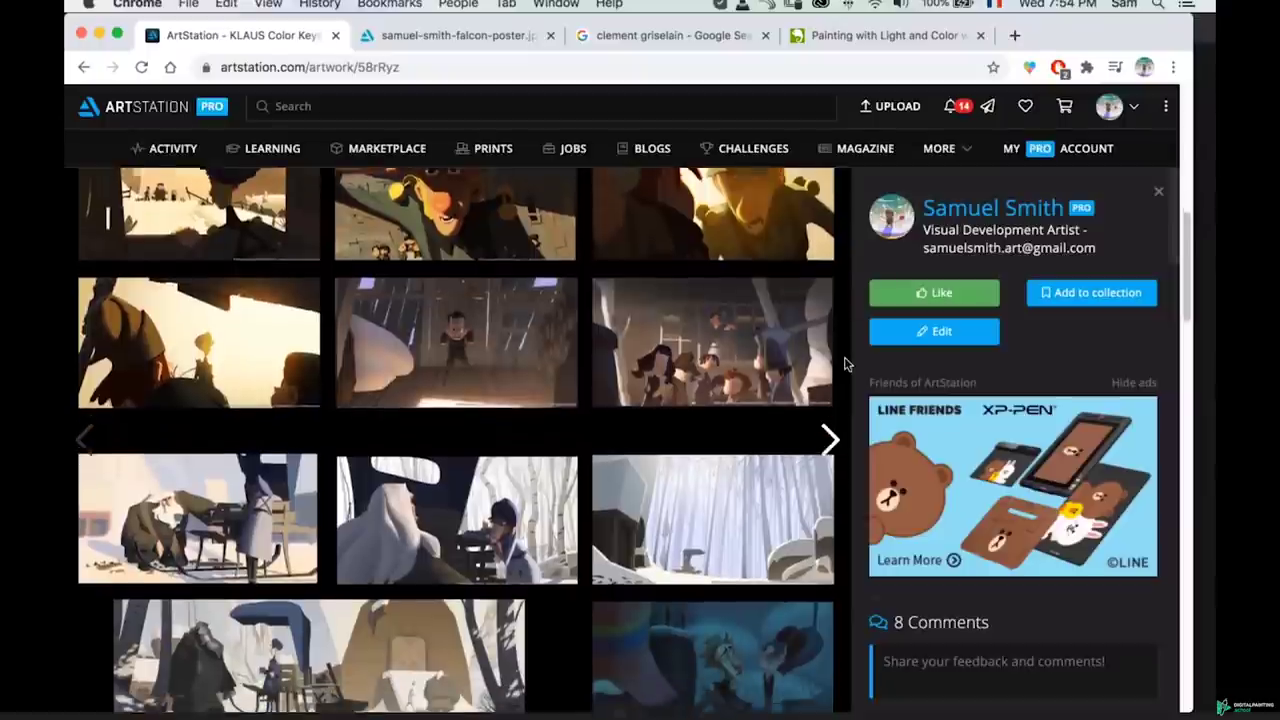
scroll(845, 364, down, 2)
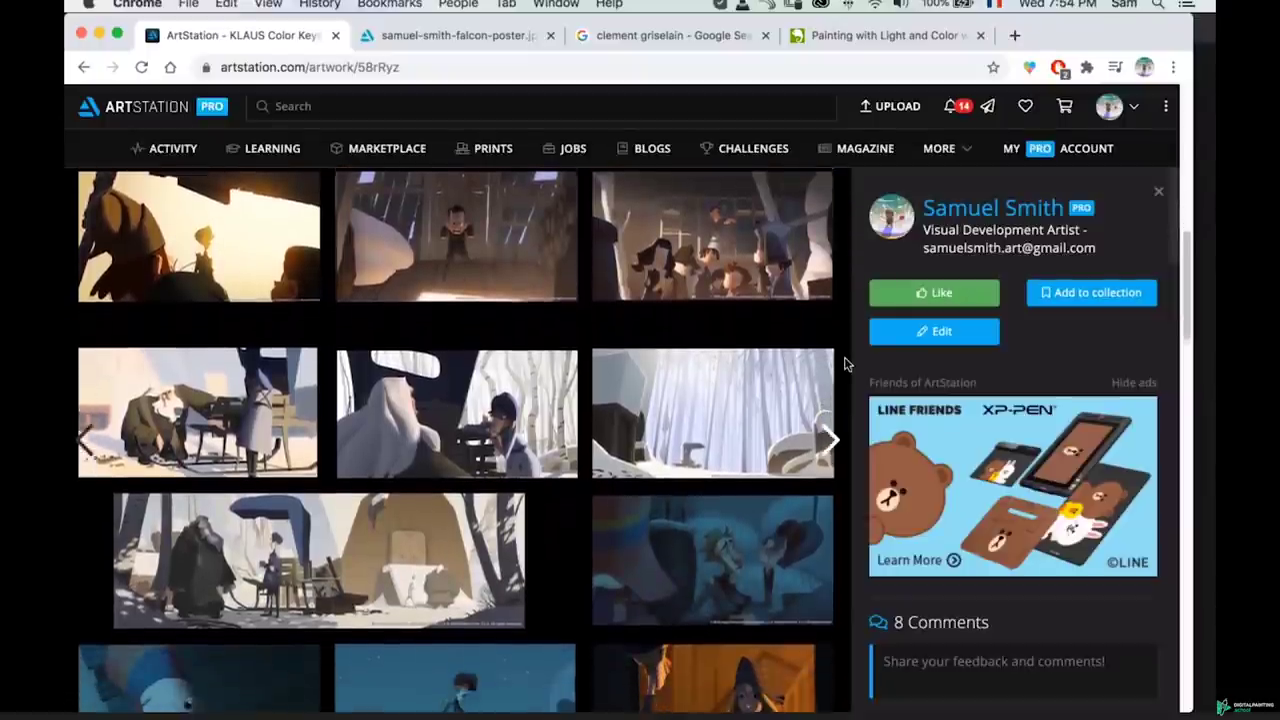
scroll(845, 364, down, 4)
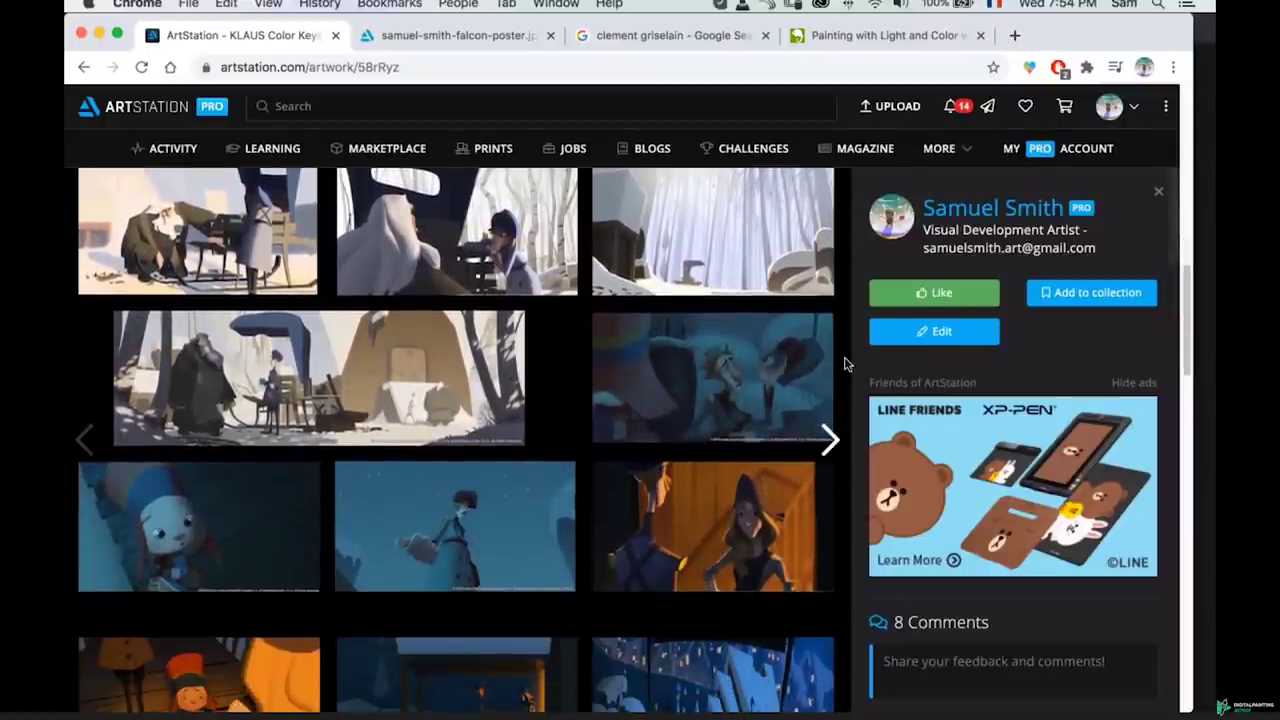
scroll(845, 364, down, 4)
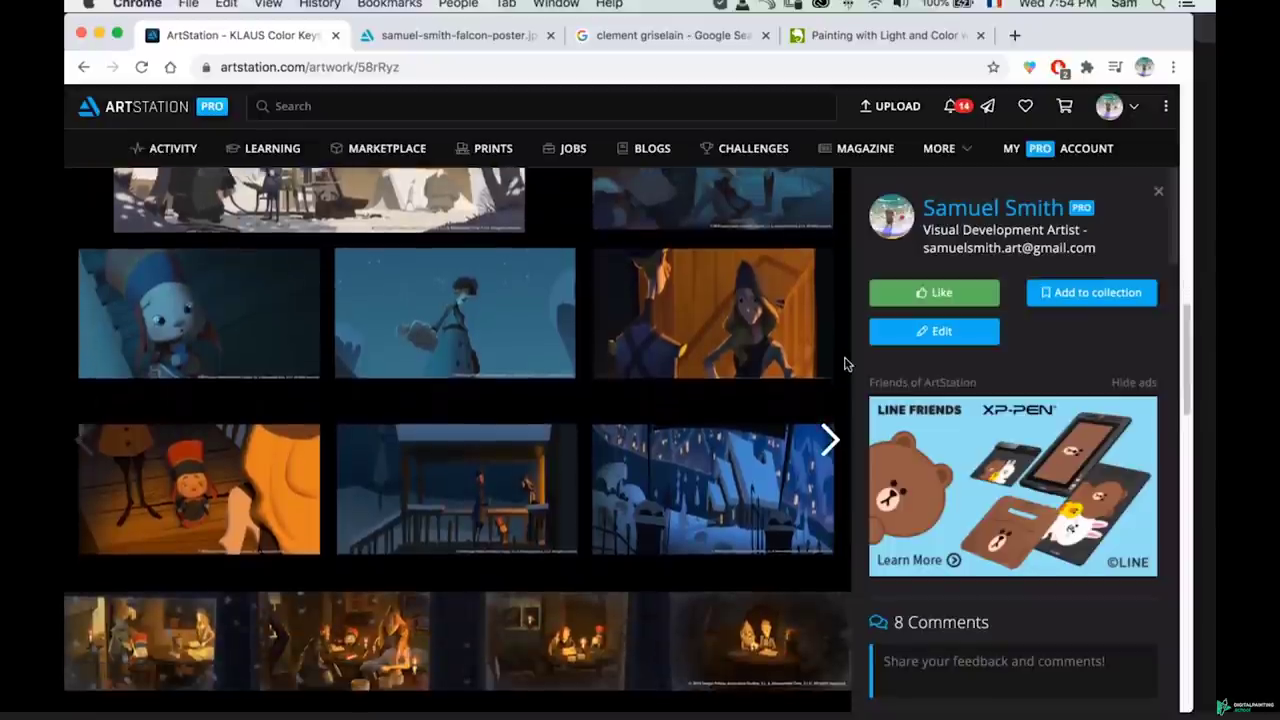
scroll(844, 364, down, 1)
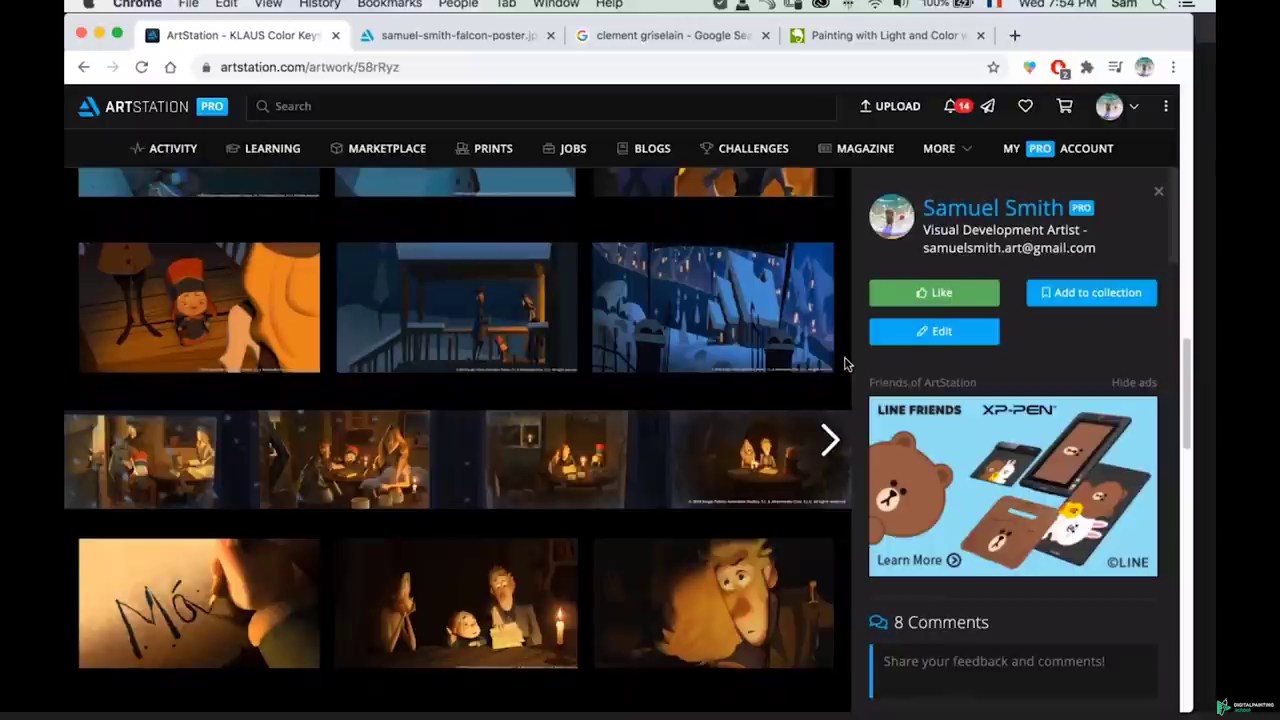
scroll(844, 364, down, 1)
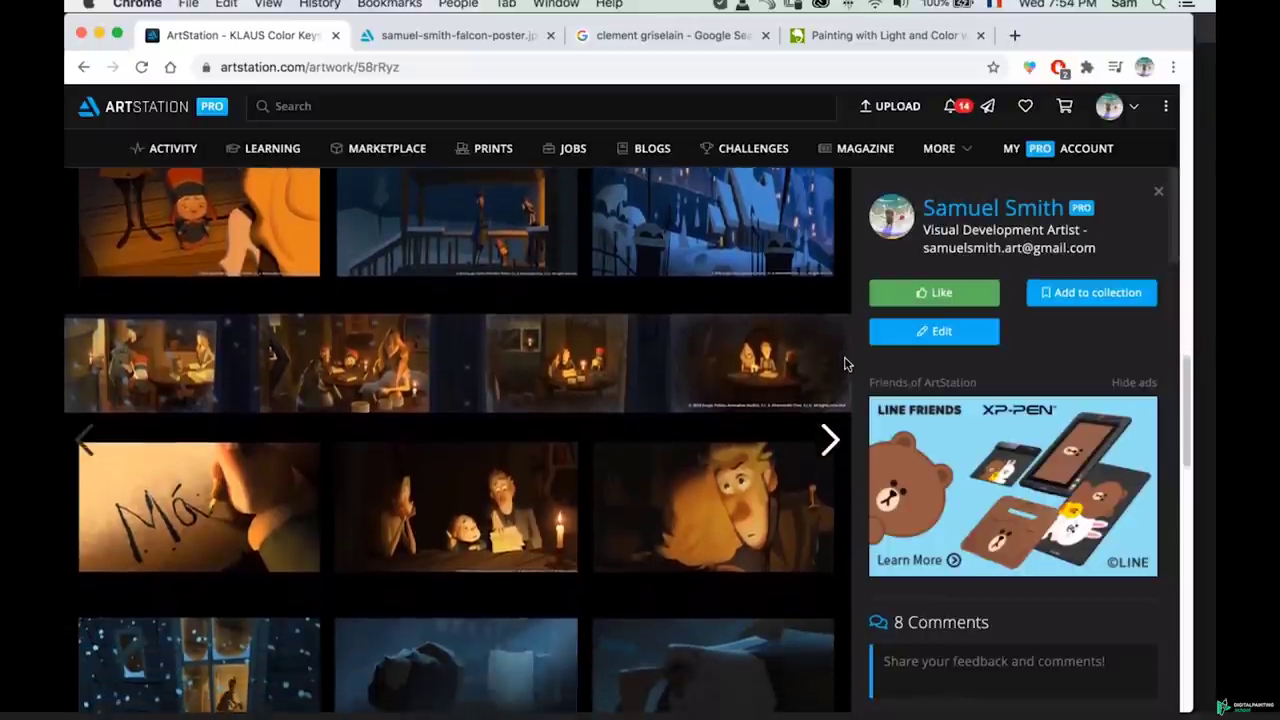
scroll(844, 364, down, 1)
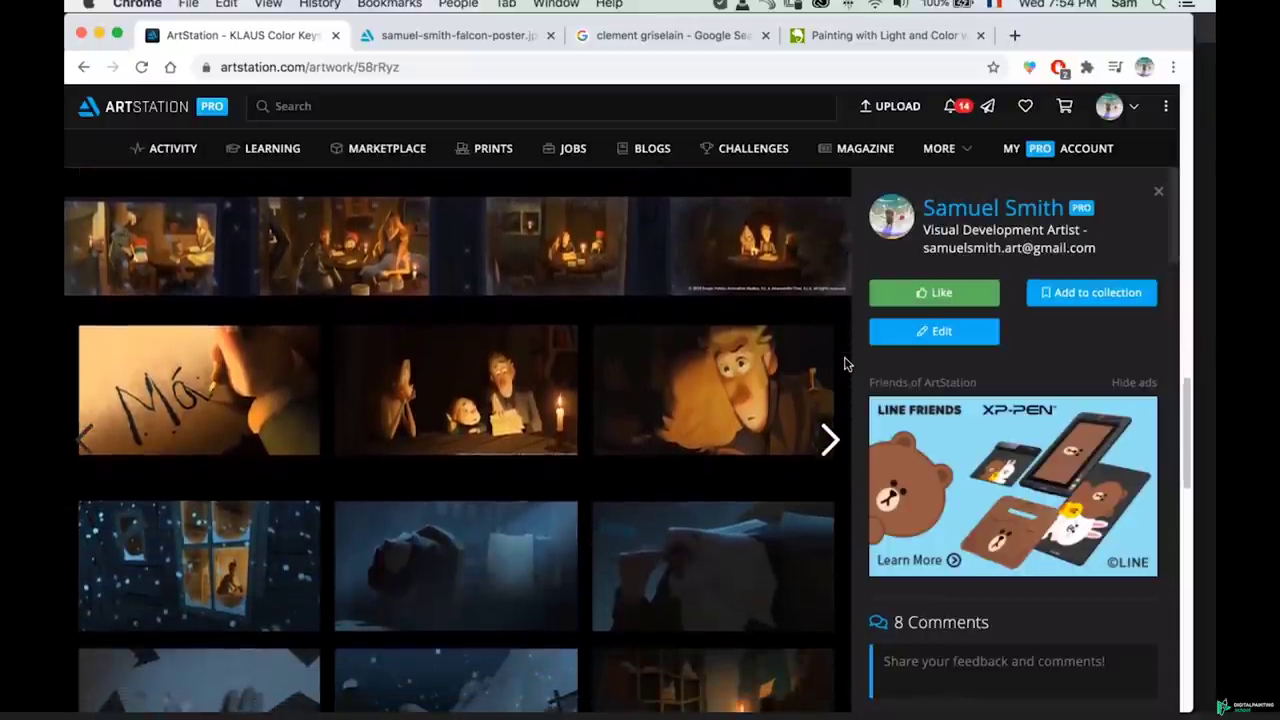
scroll(844, 364, down, 1)
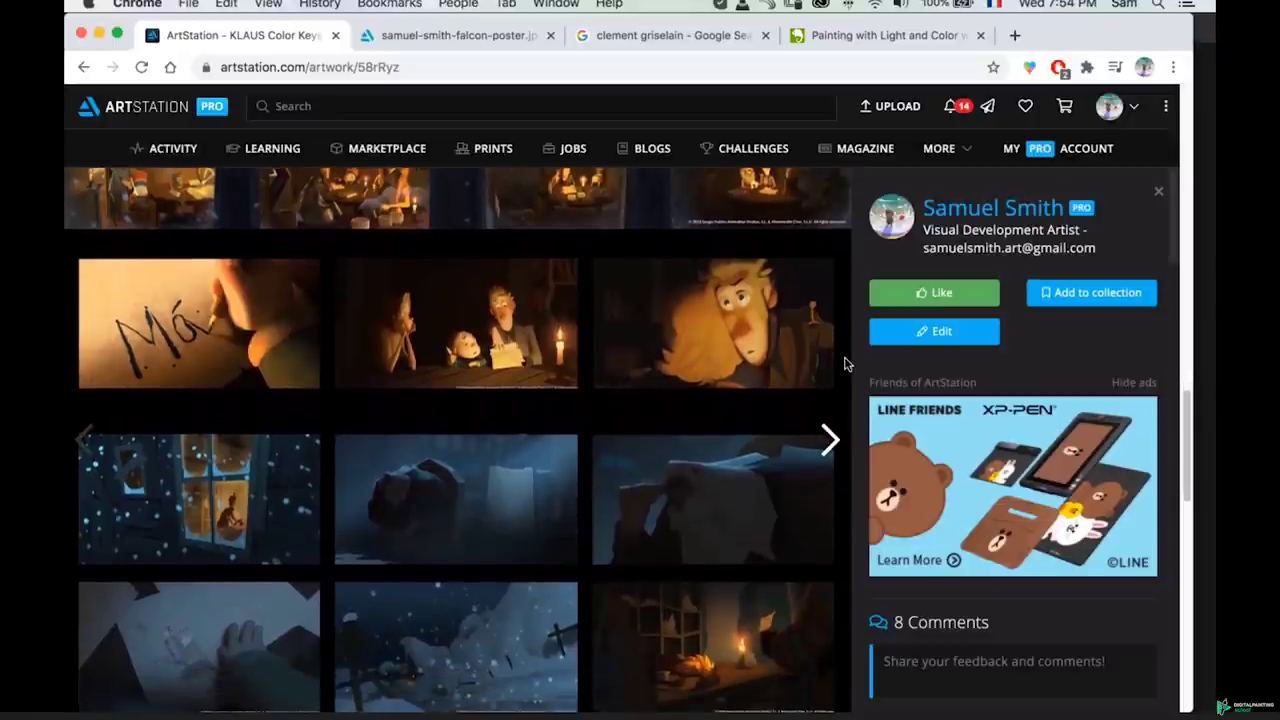
scroll(844, 364, down, 1)
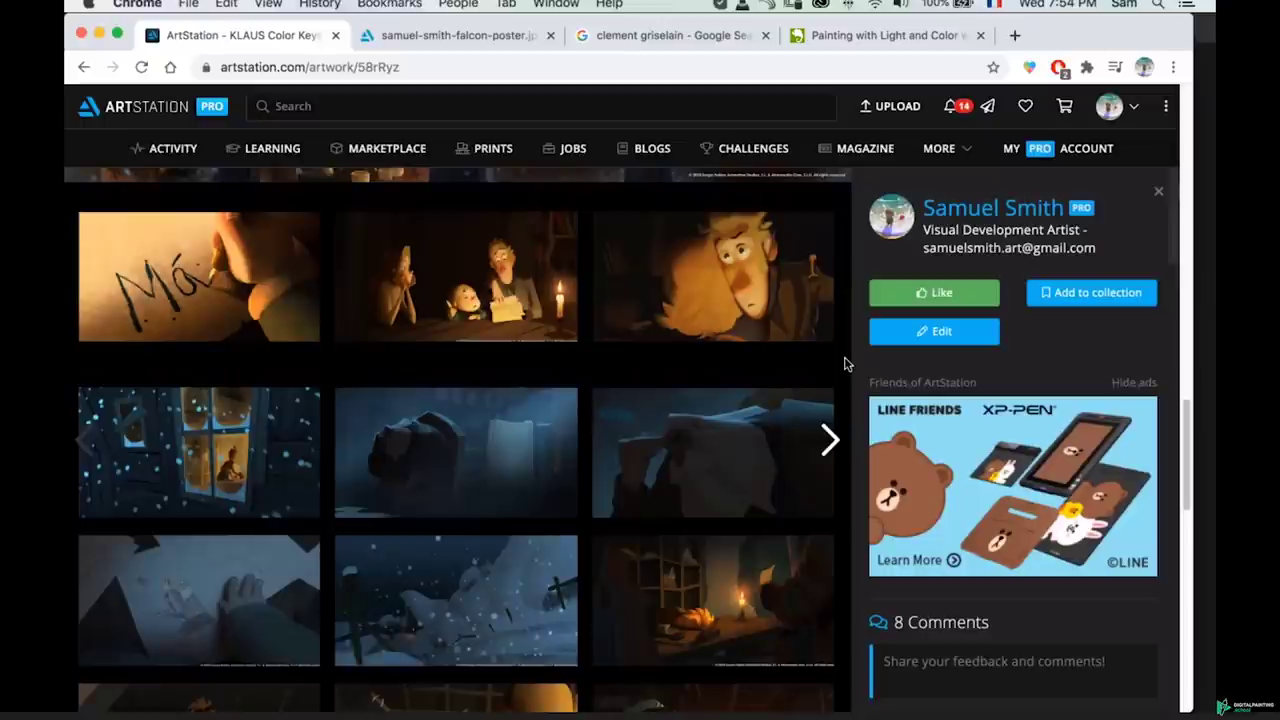
- Examine how values shift from the candlelit interiors to the blue night harbour and lantern-lit snow scenes in KLAUS Color Keys - Part V
scroll(844, 364, down, 2)
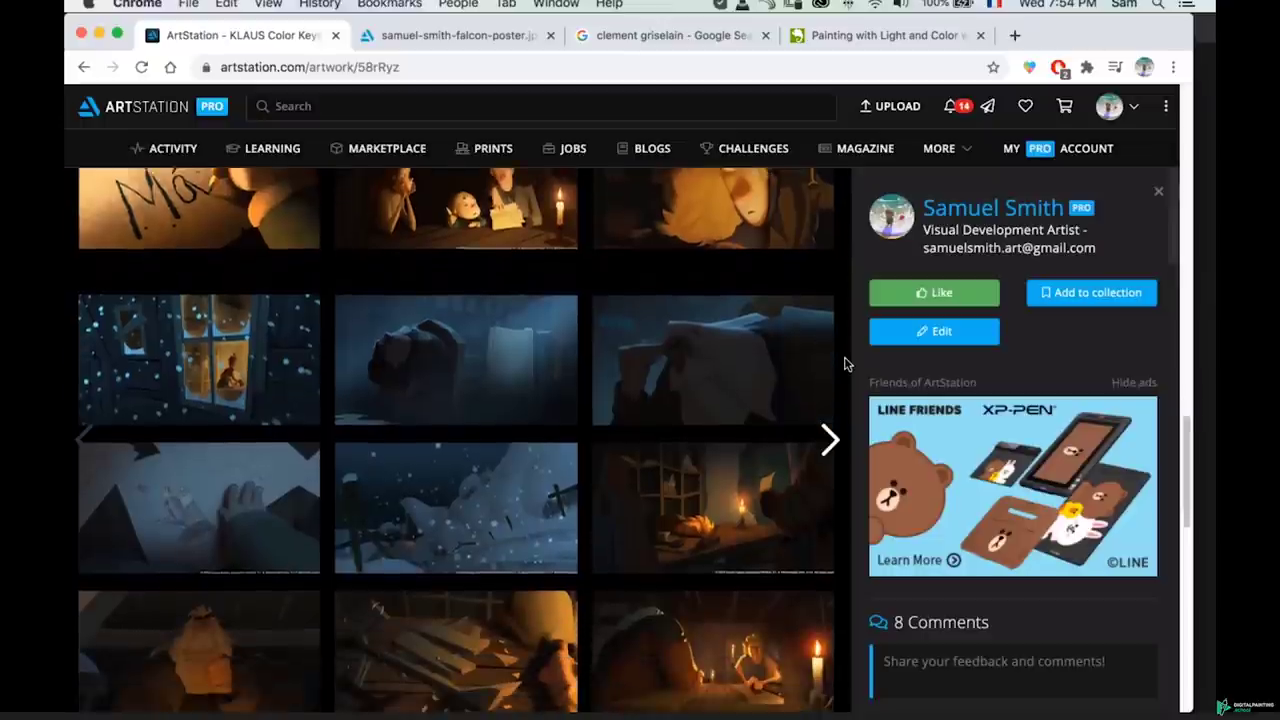
scroll(844, 364, down, 4)
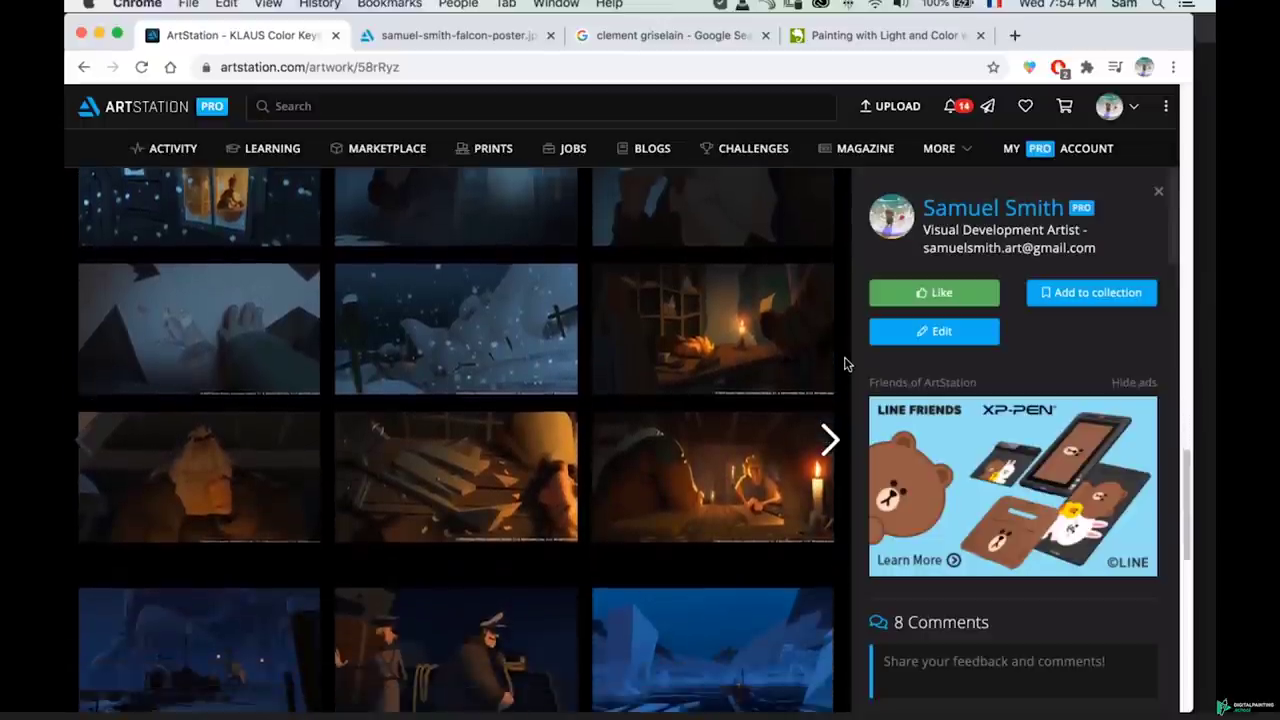
scroll(844, 364, down, 3)
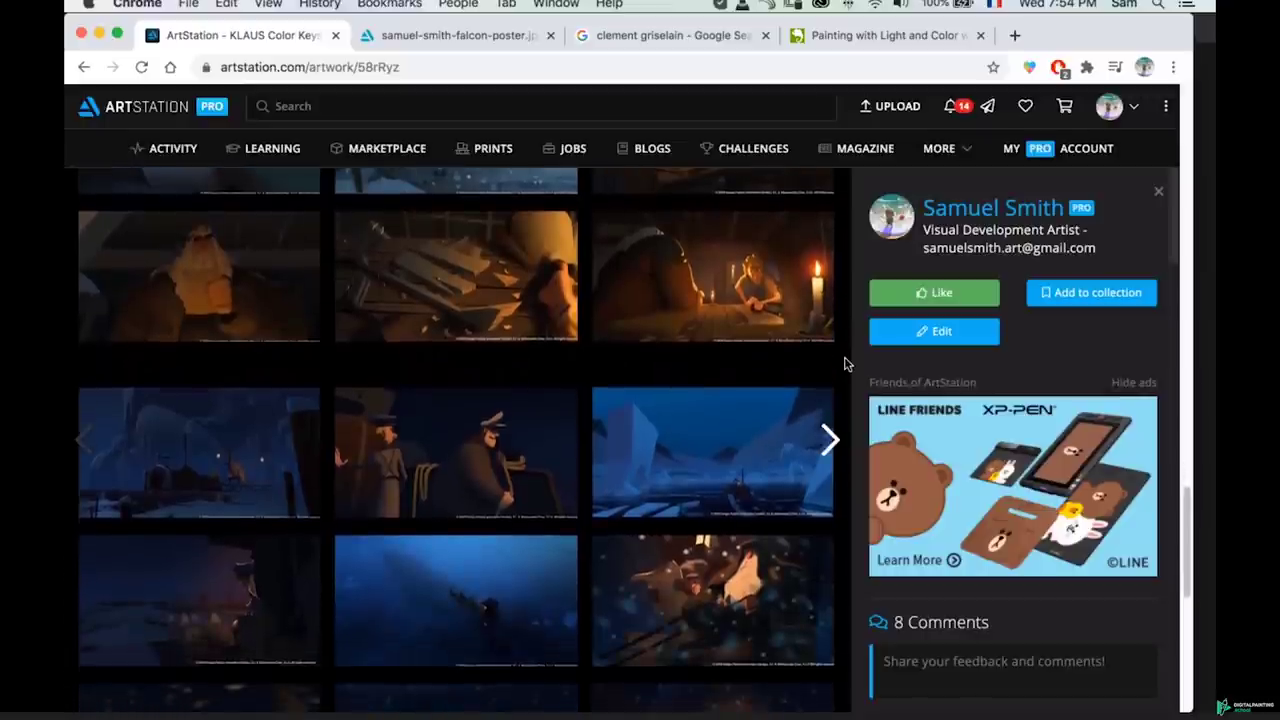
scroll(844, 364, down, 1)
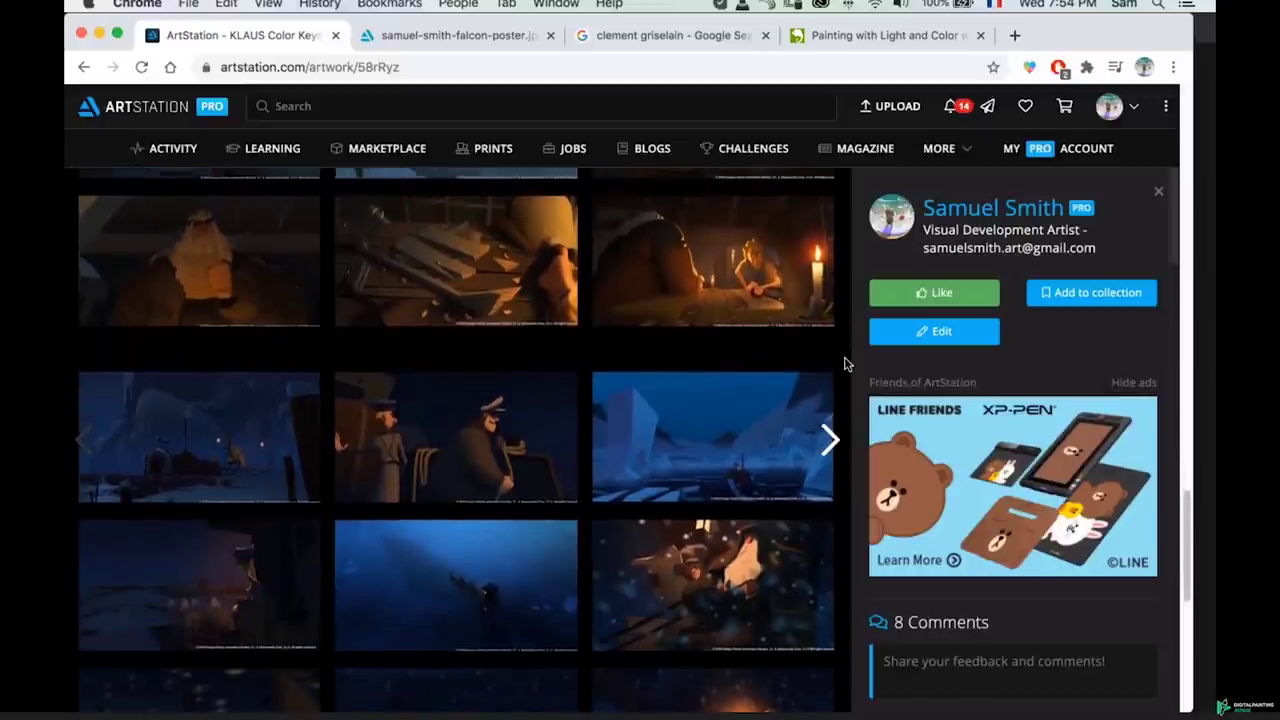
scroll(844, 364, down, 2)
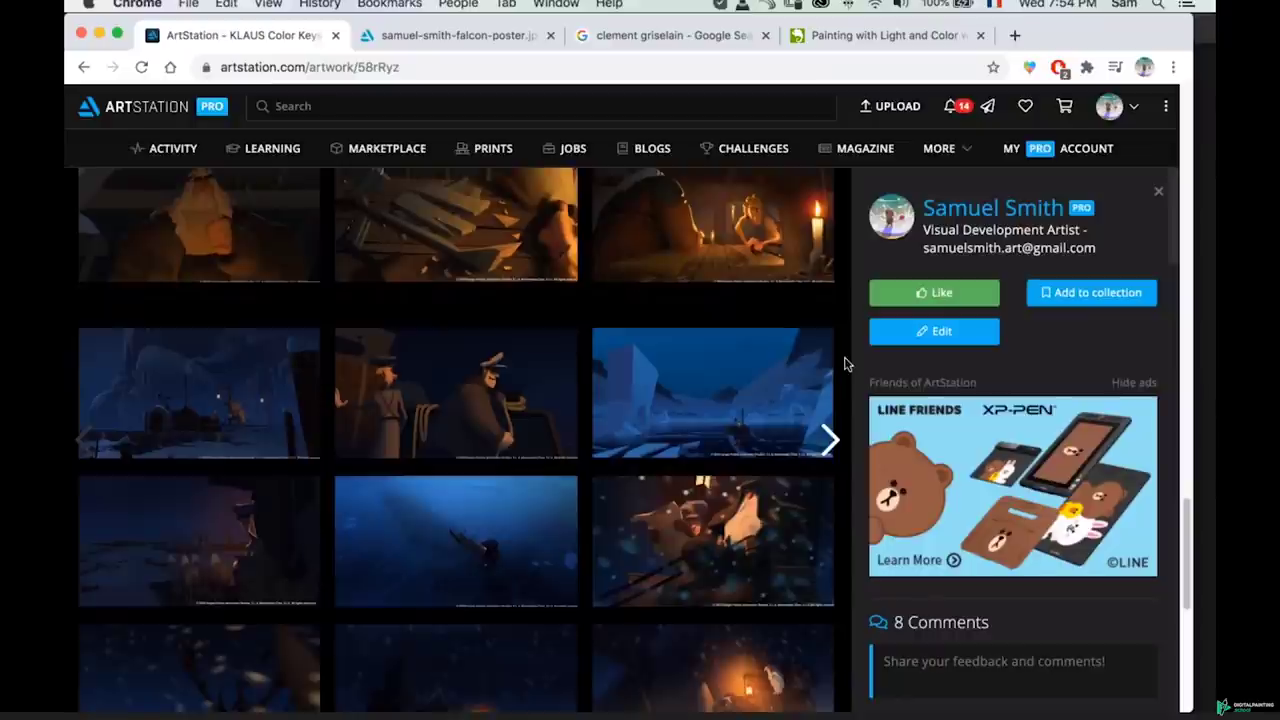
scroll(844, 364, down, 3)
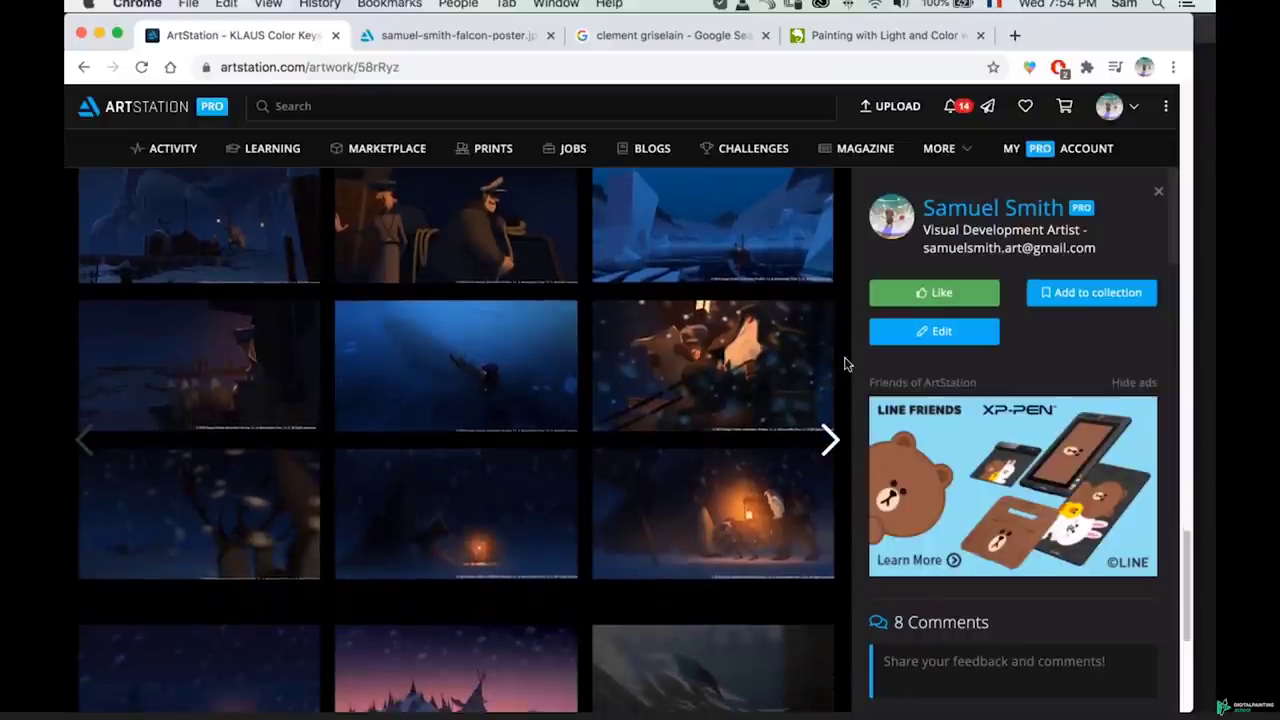
scroll(844, 364, down, 1)
scroll(844, 364, down, 4)
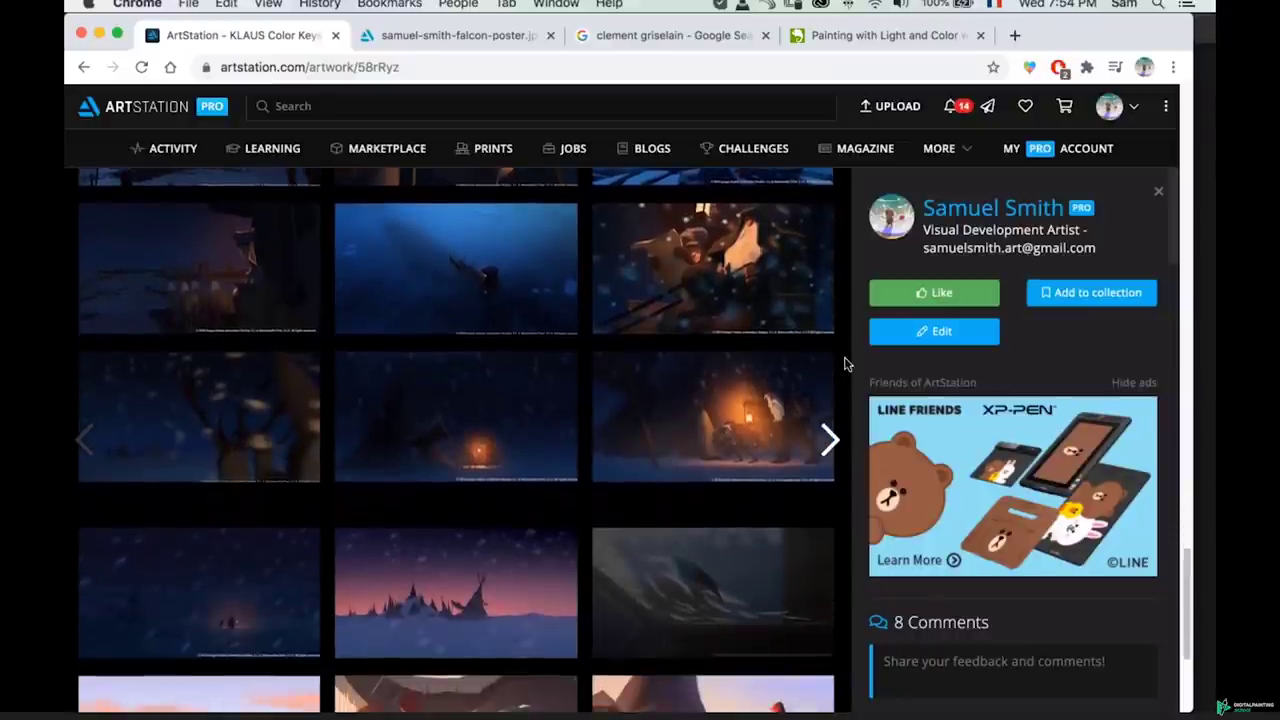
- Compare the warm candlelit workshop images with the dark blue ship and iceberg scenes that follow them
scroll(844, 364, up, 5)
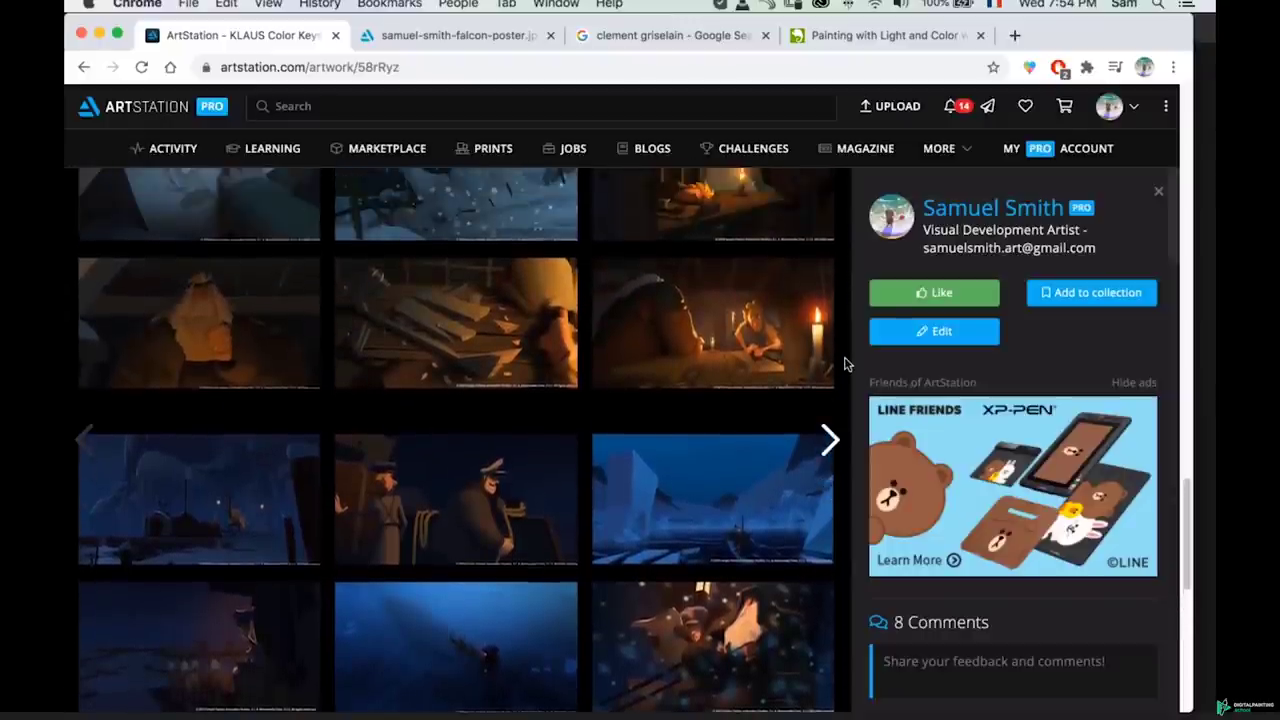
scroll(844, 364, up, 3)
scroll(846, 363, down, 3)
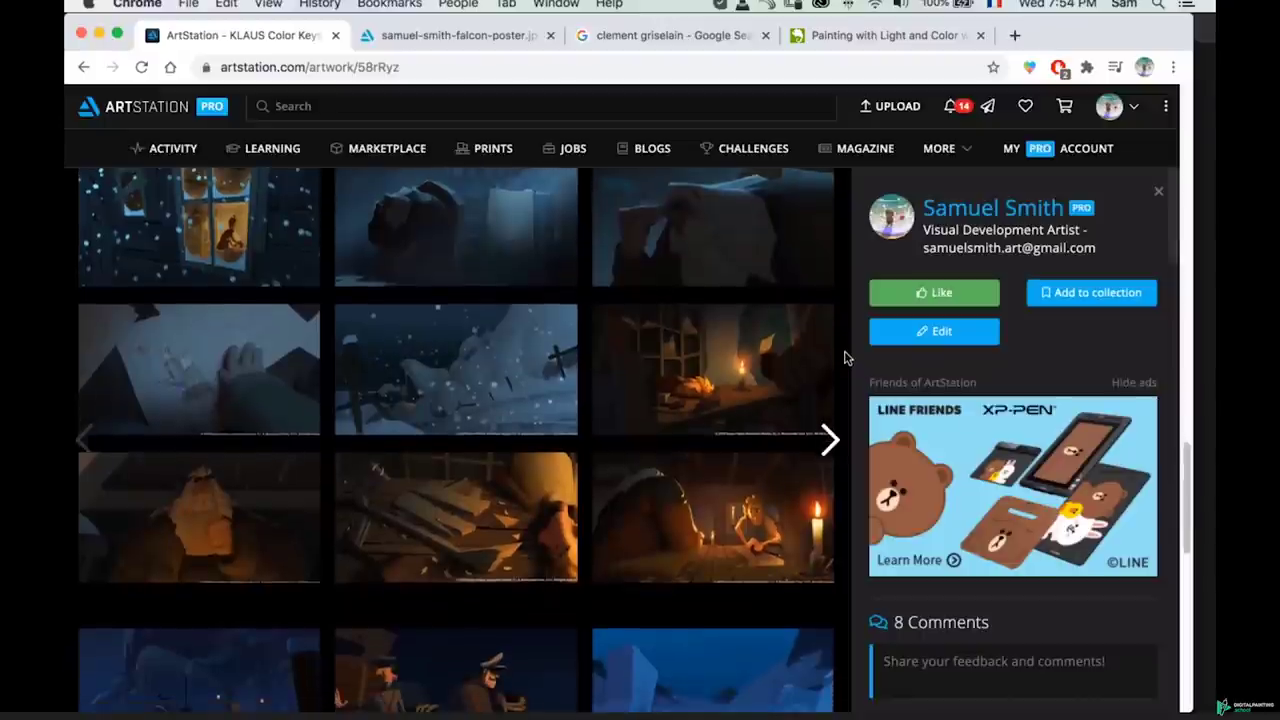
scroll(857, 331, down, 1)
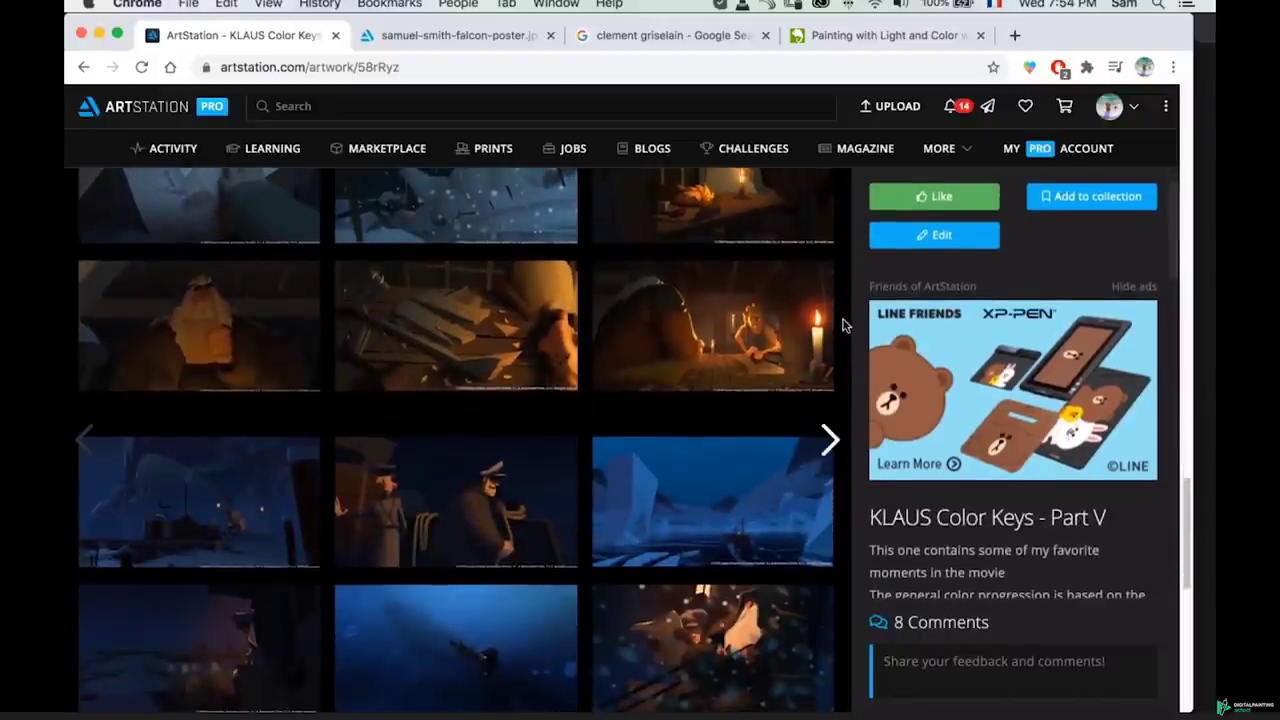
scroll(845, 325, down, 1)
scroll(845, 324, down, 1)
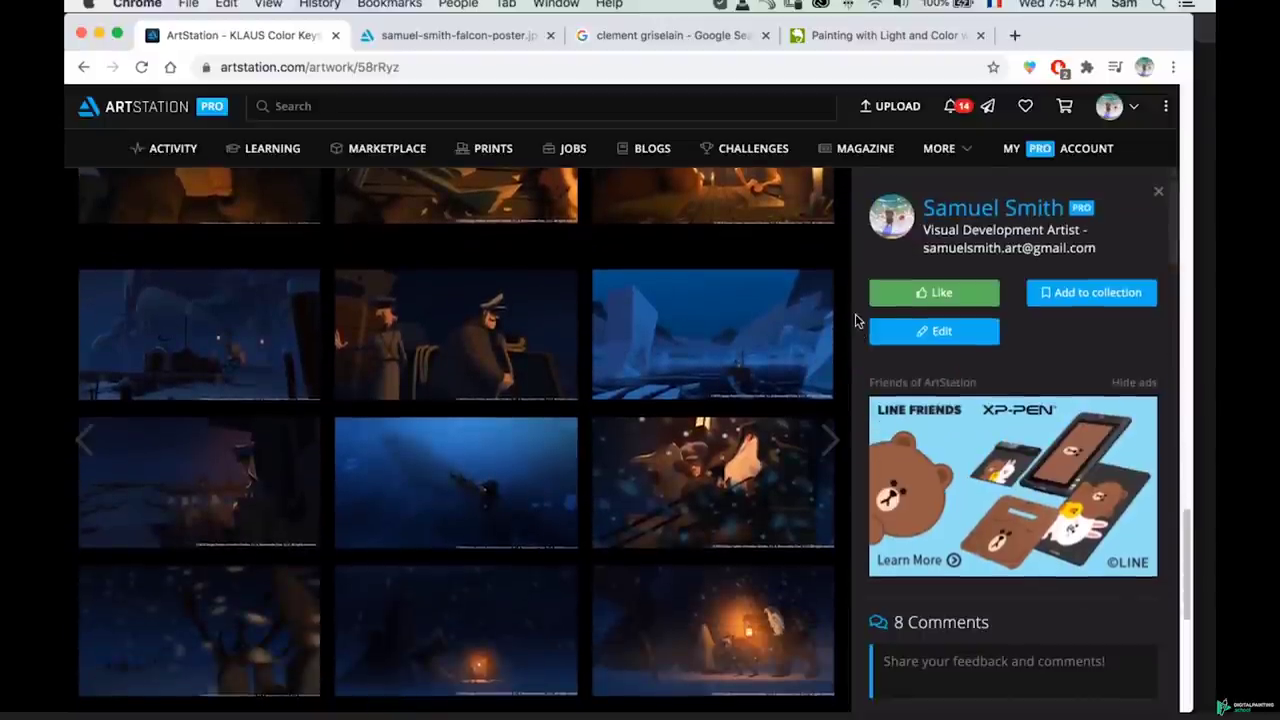
scroll(840, 330, down, 1)
scroll(845, 322, down, 1)
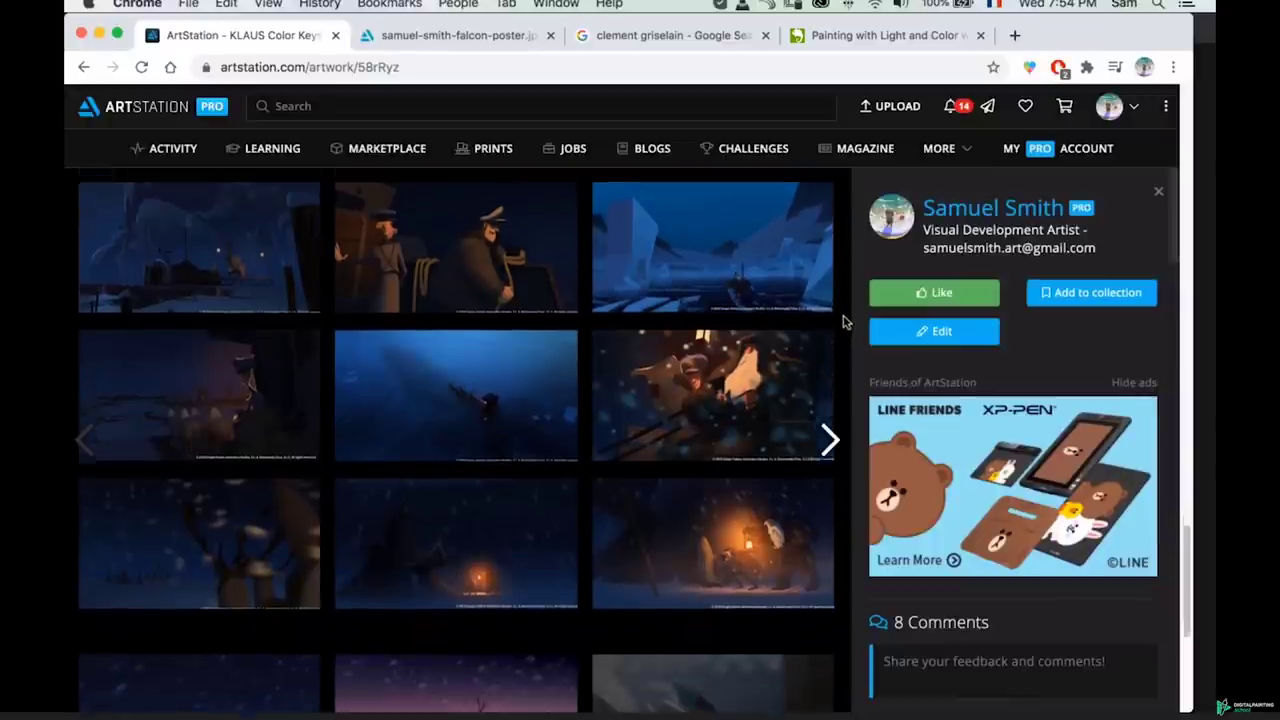
- Examine the progression from the lantern-lit night images through the pink dusk camp to the bright sunrise scenes ending the project
scroll(843, 322, down, 3)
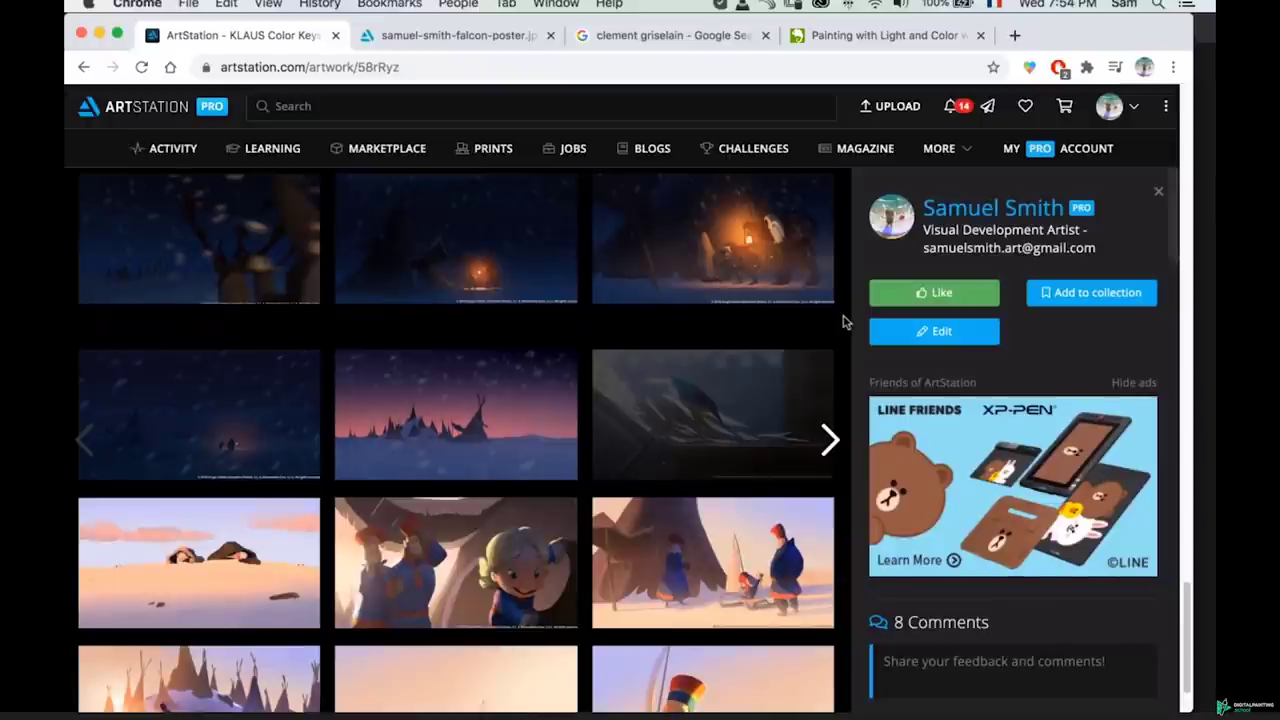
scroll(847, 322, up, 1)
scroll(845, 328, down, 1)
scroll(854, 298, down, 1)
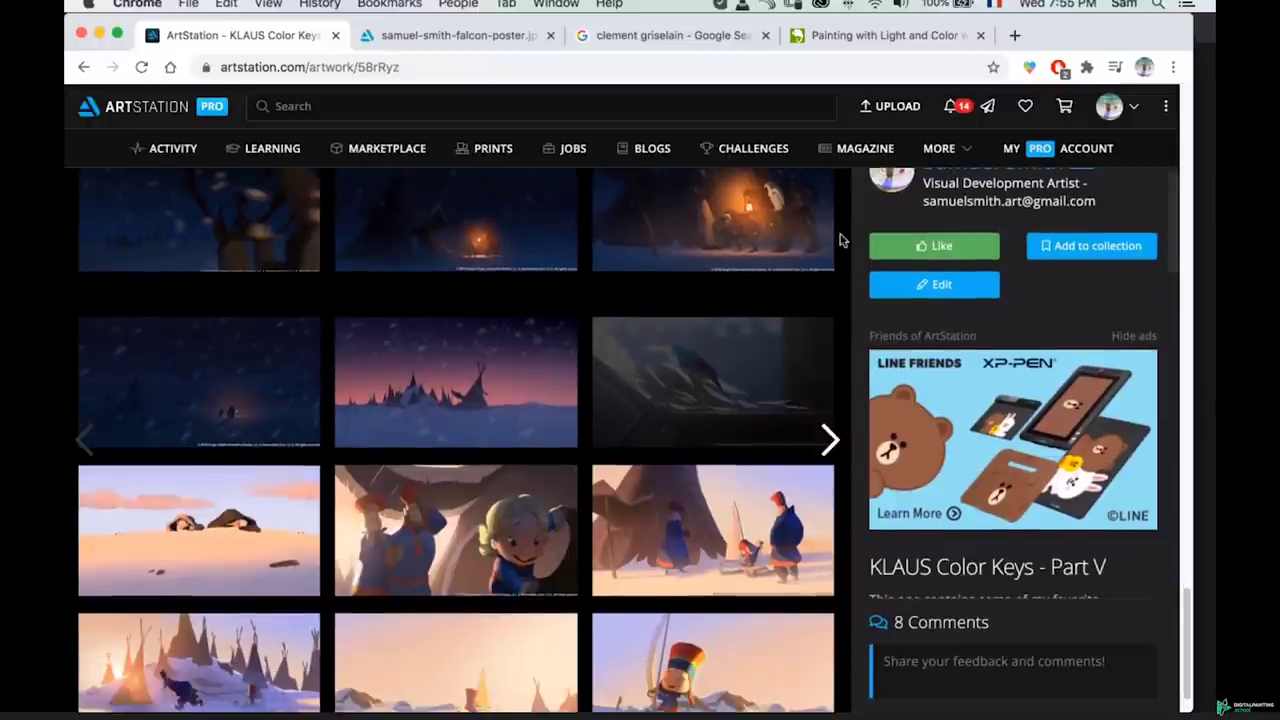
scroll(840, 240, down, 1)
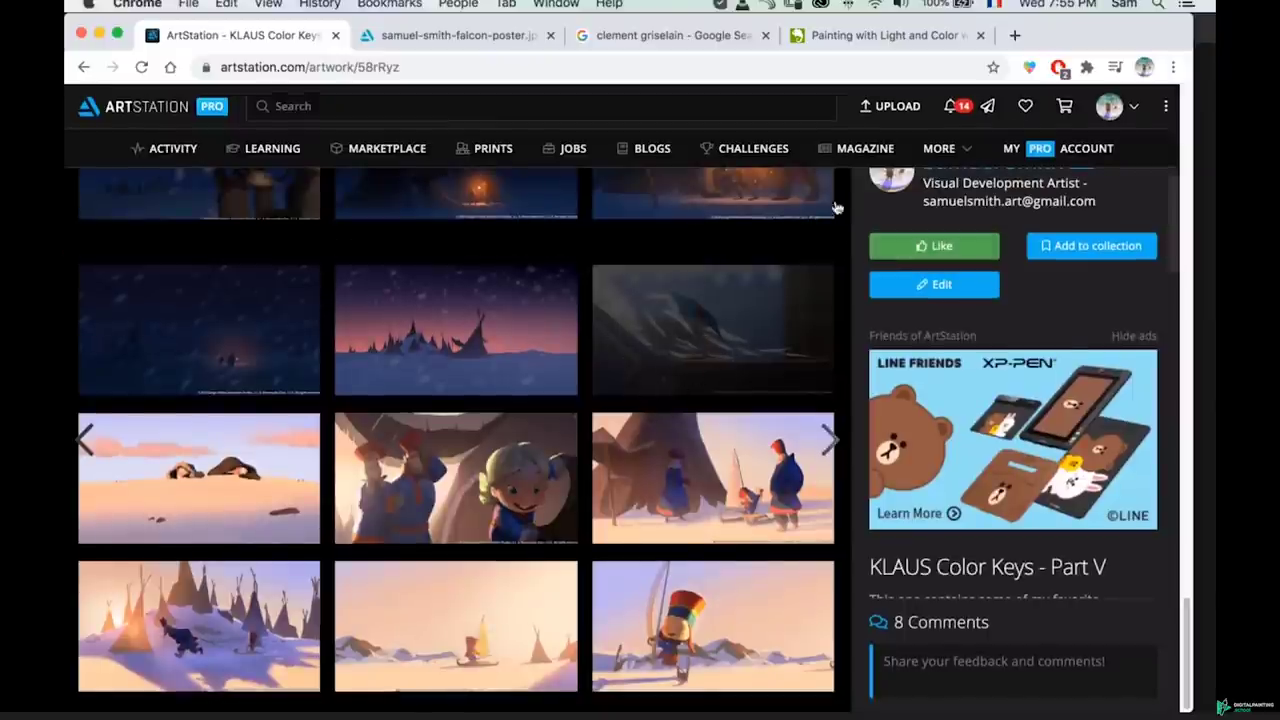
scroll(852, 207, up, 1)
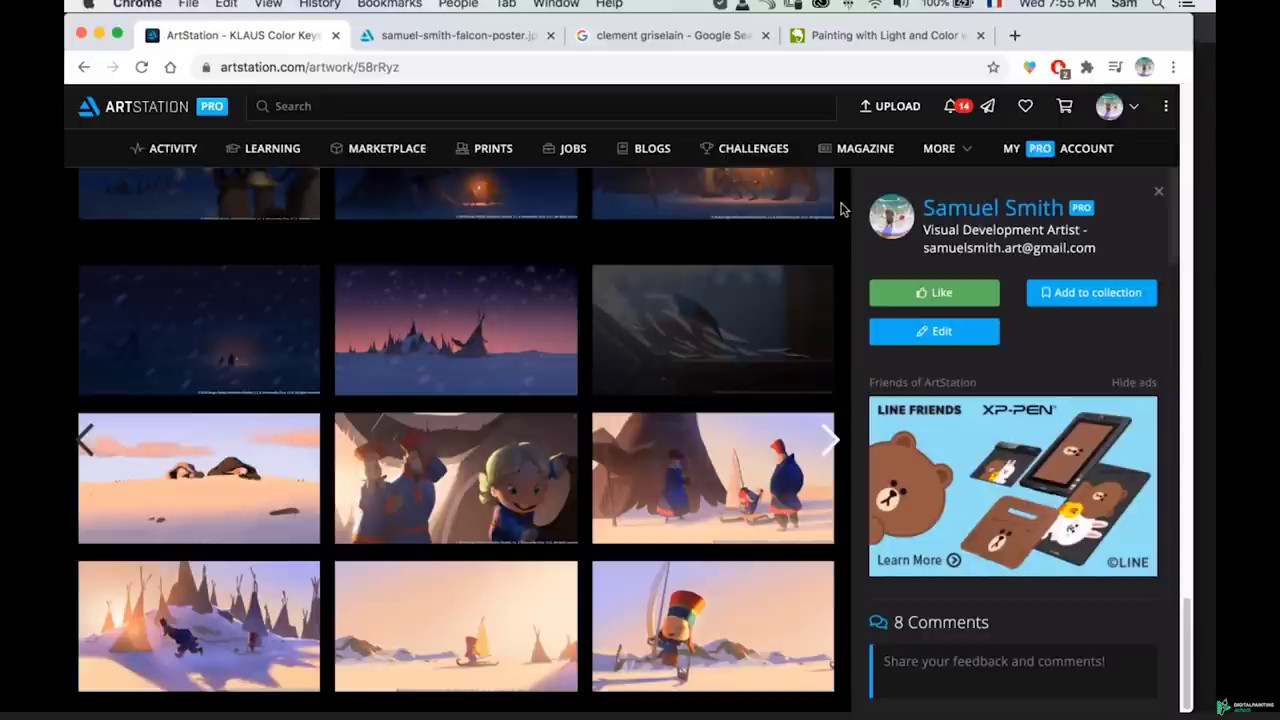
scroll(840, 208, up, 1)
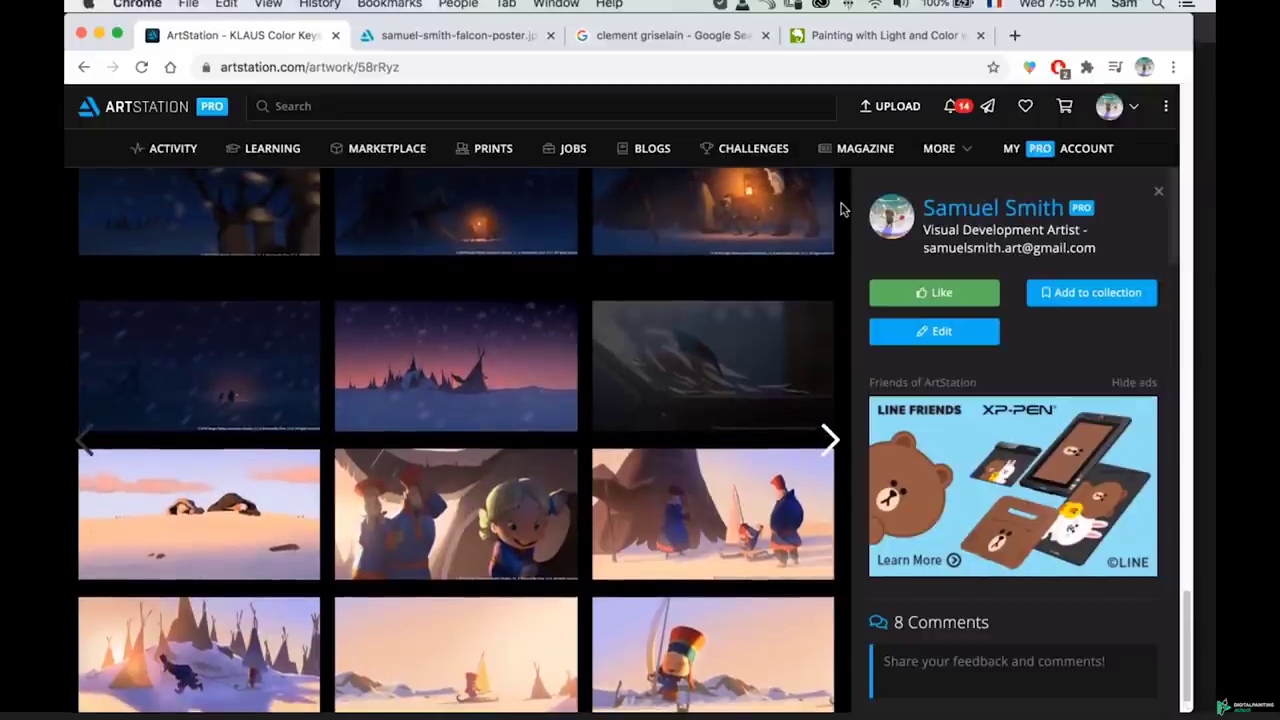
scroll(820, 214, up, 3)
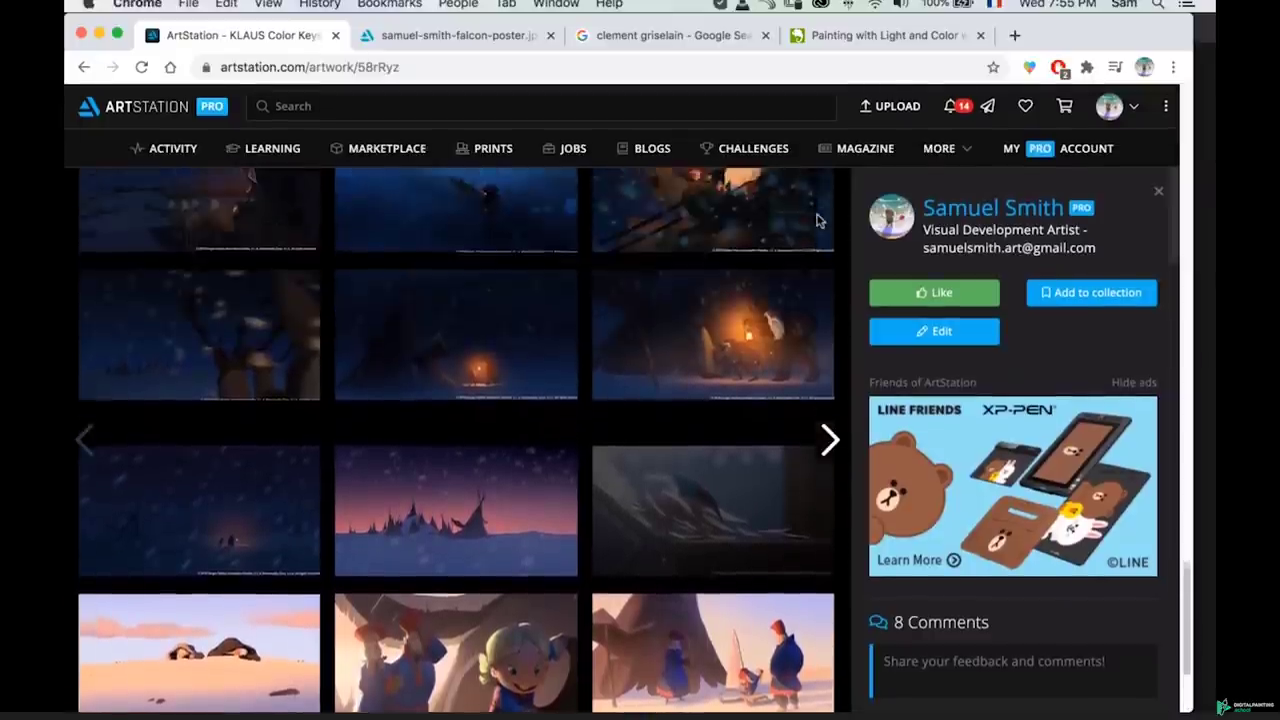
- Review the sequence's overall light progression again, from the pale forest daylight through the night scenes to the closing sunrise images
scroll(817, 220, up, 7)
scroll(746, 260, down, 2)
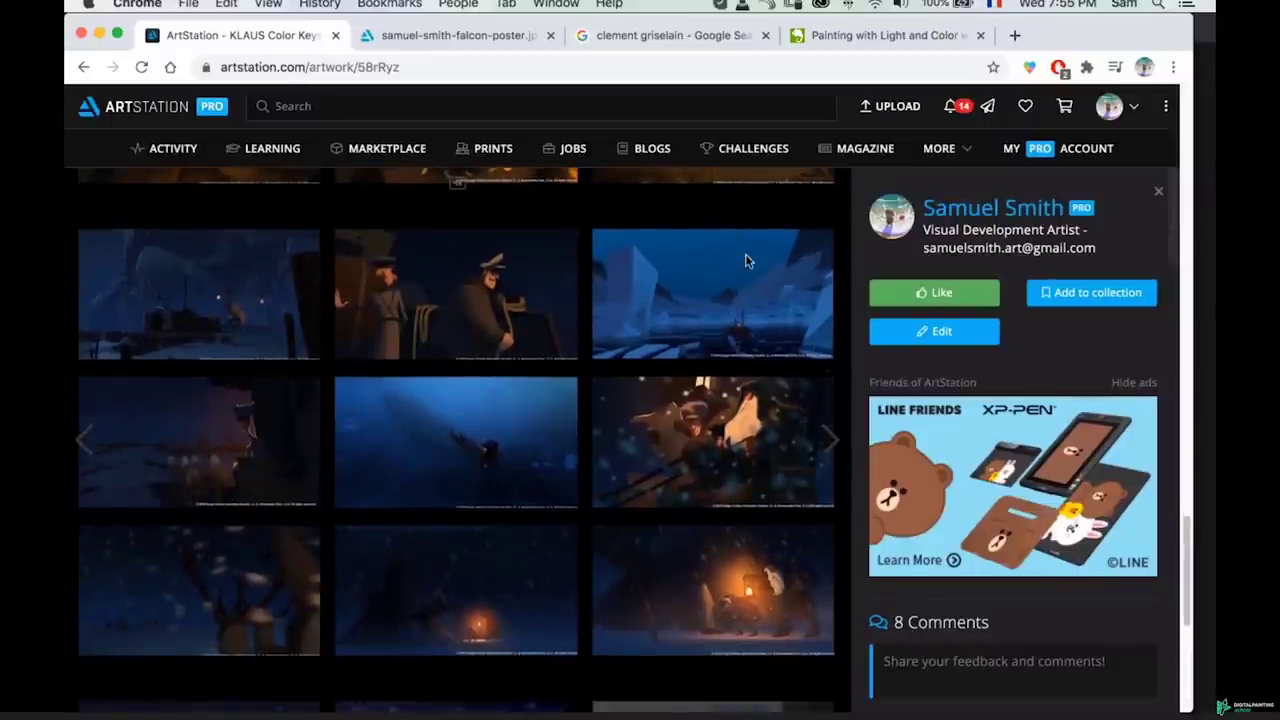
click(667, 284)
click(875, 254)
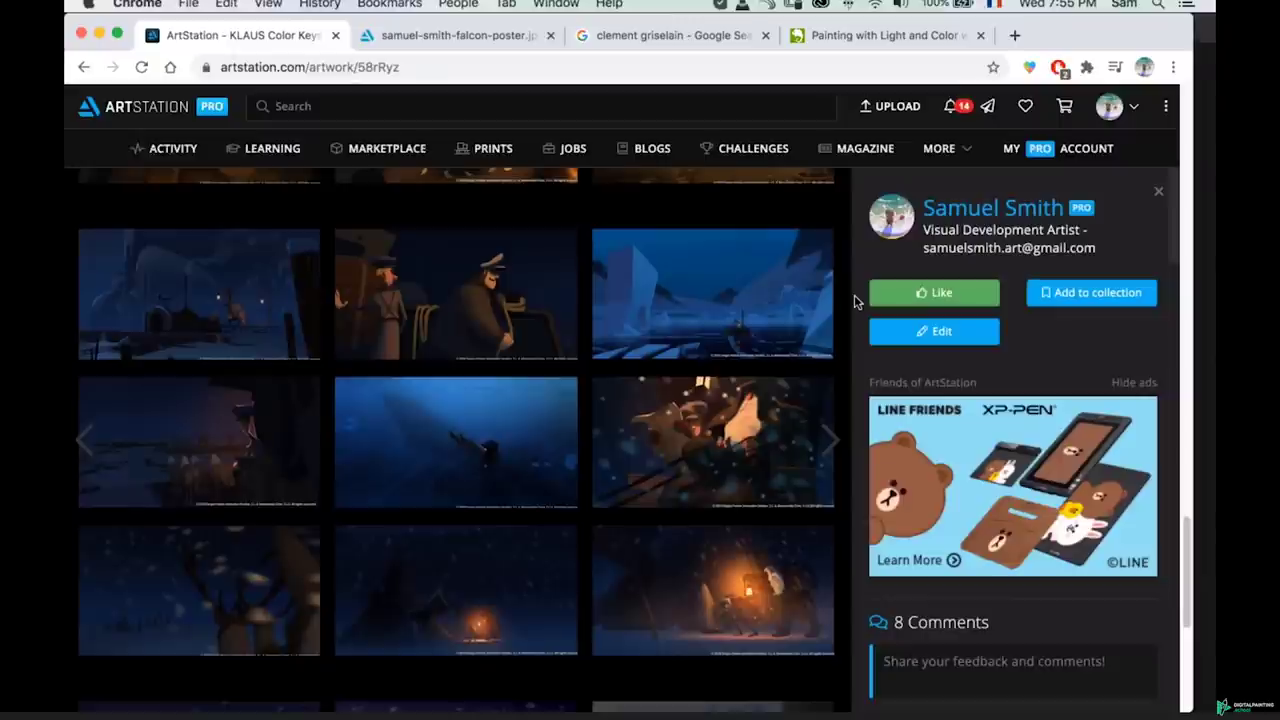
scroll(831, 335, up, 8)
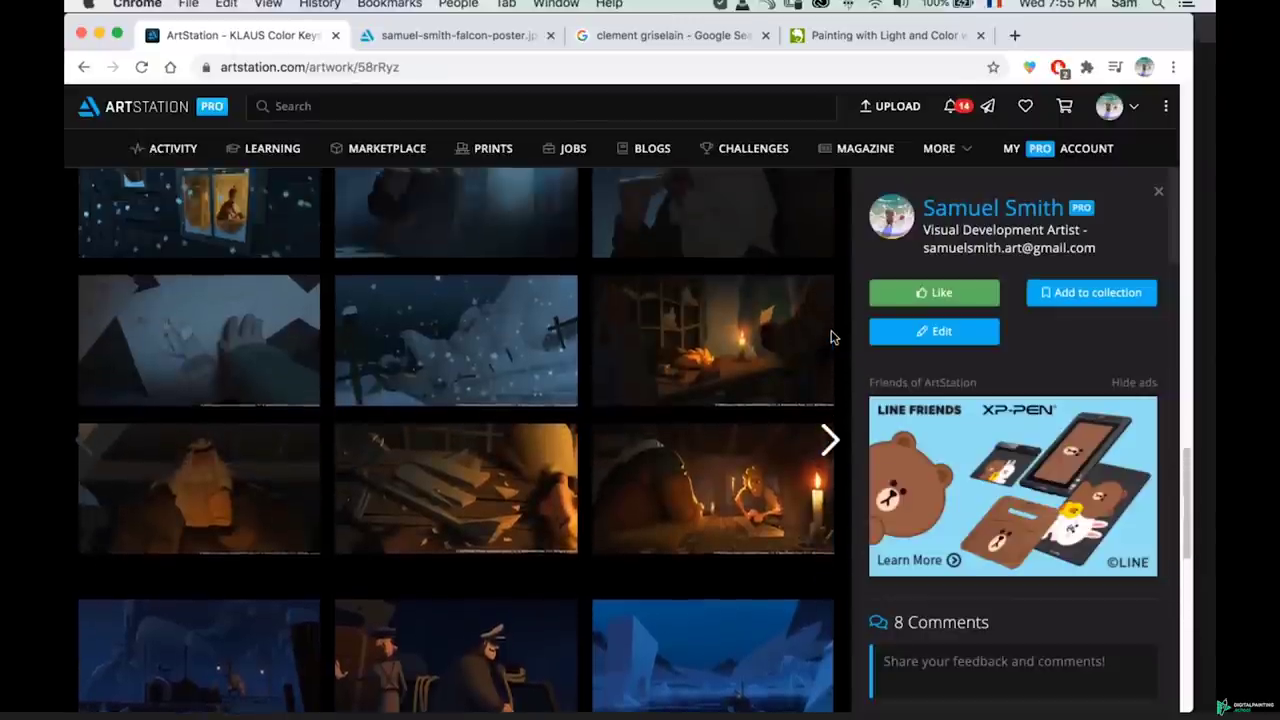
scroll(831, 337, up, 10)
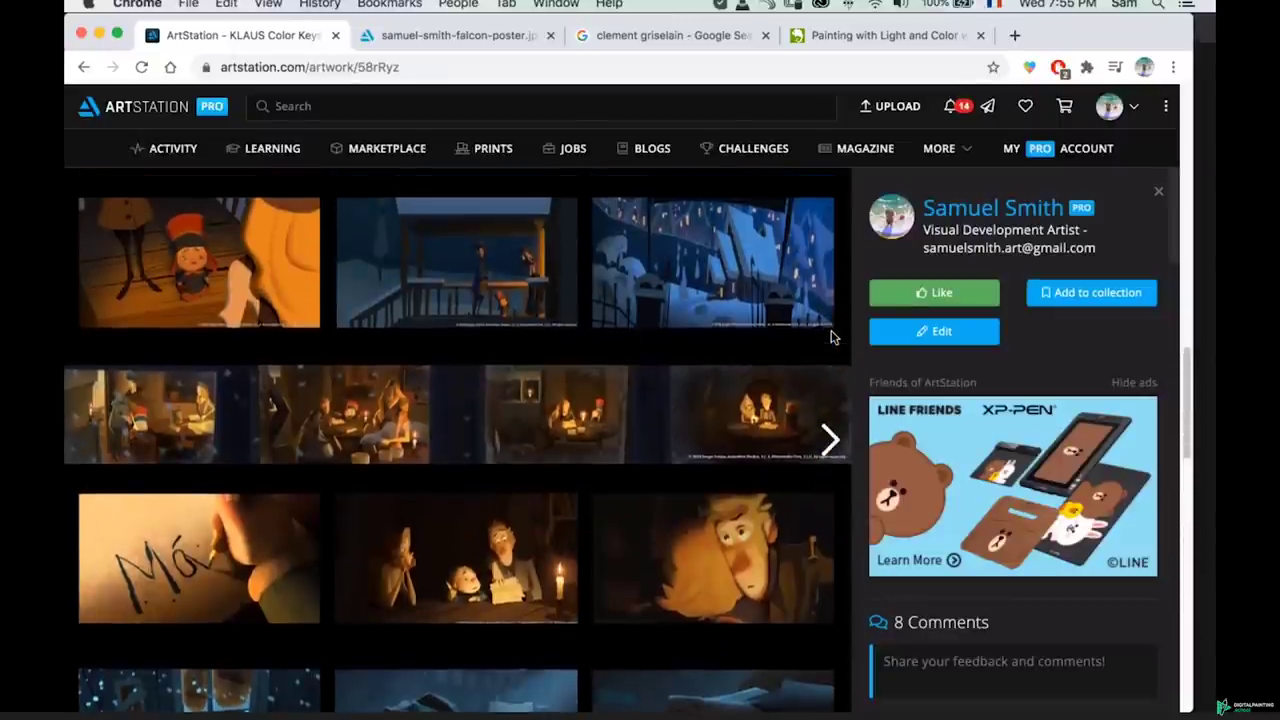
scroll(830, 349, up, 8)
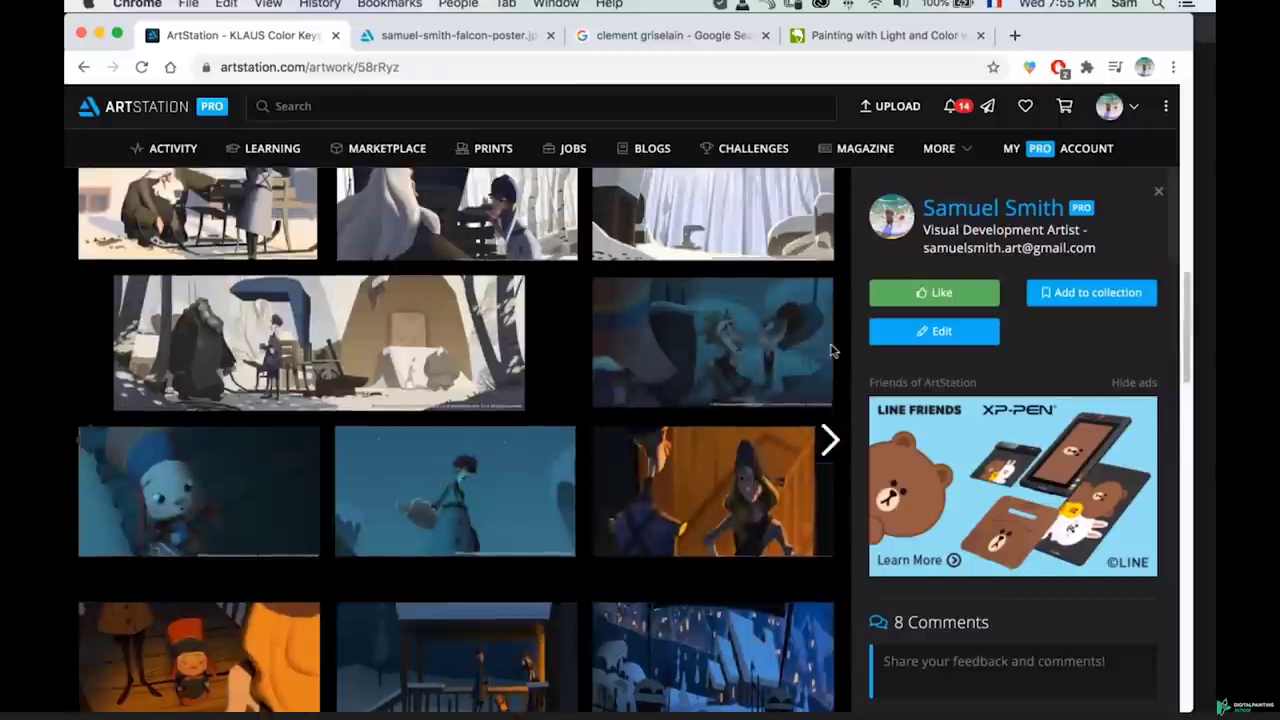
scroll(830, 349, up, 7)
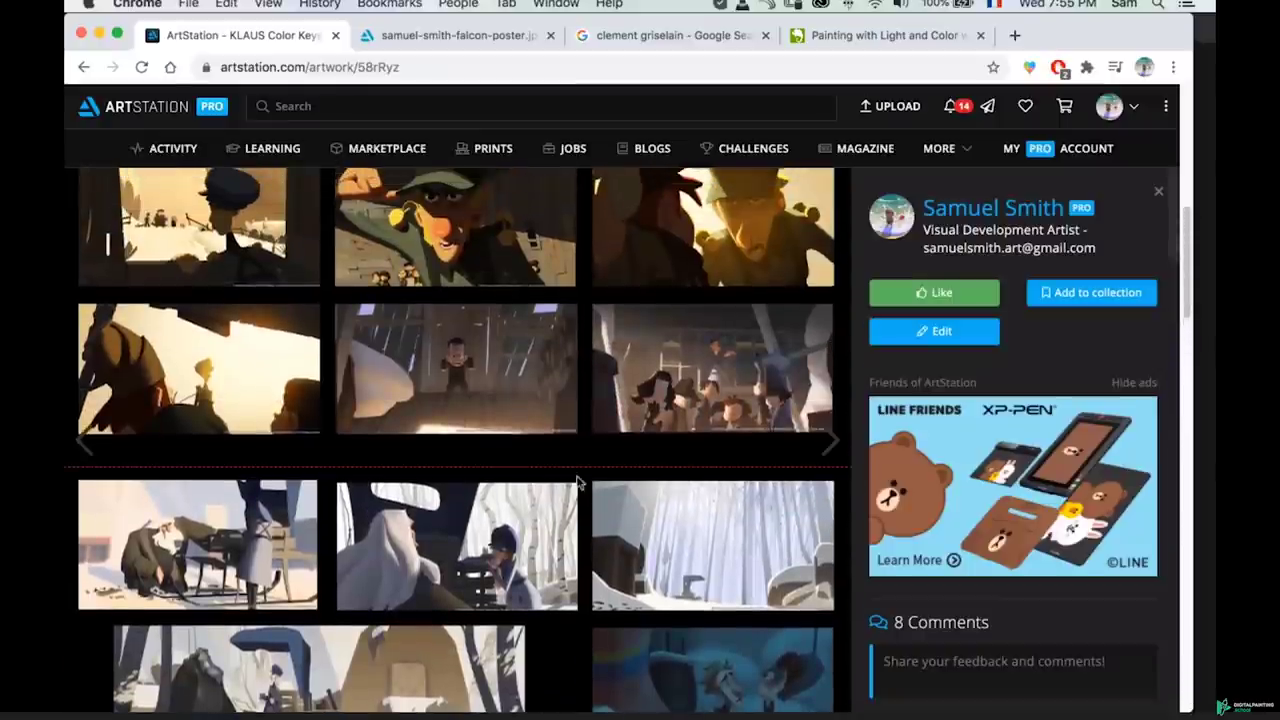
scroll(449, 530, down, 3)
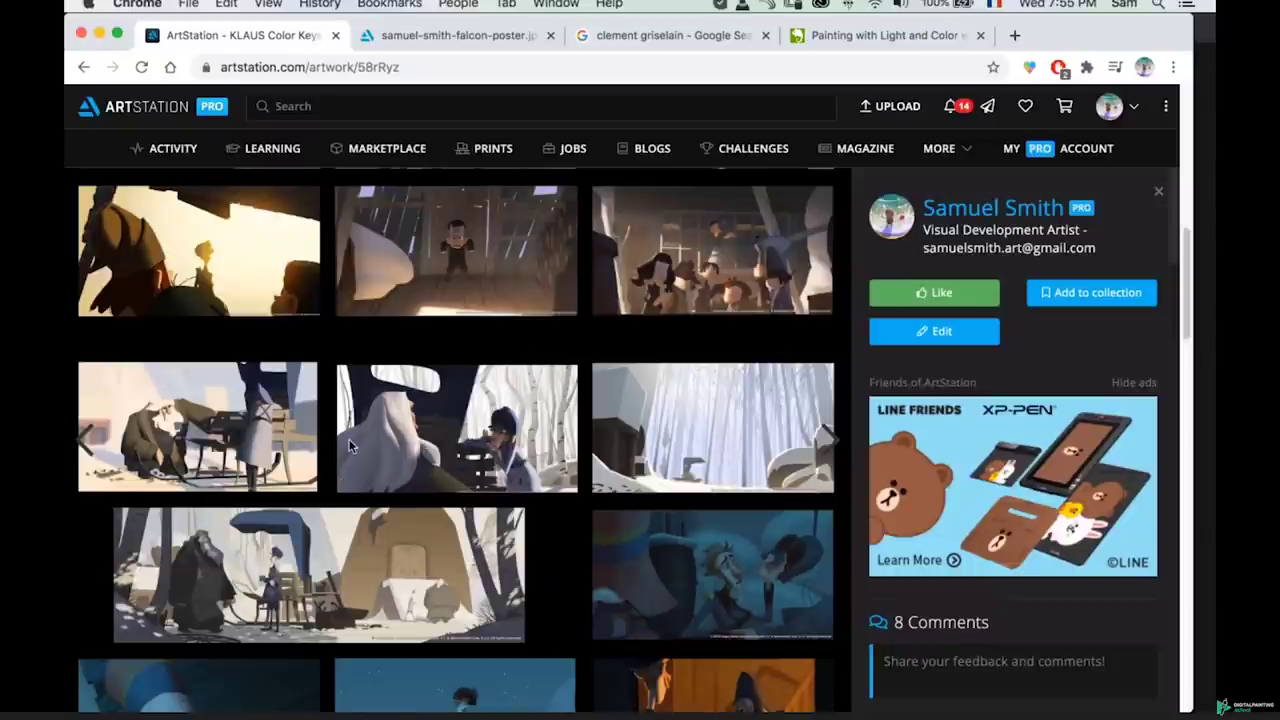
scroll(349, 446, down, 15)
scroll(350, 446, up, 6)
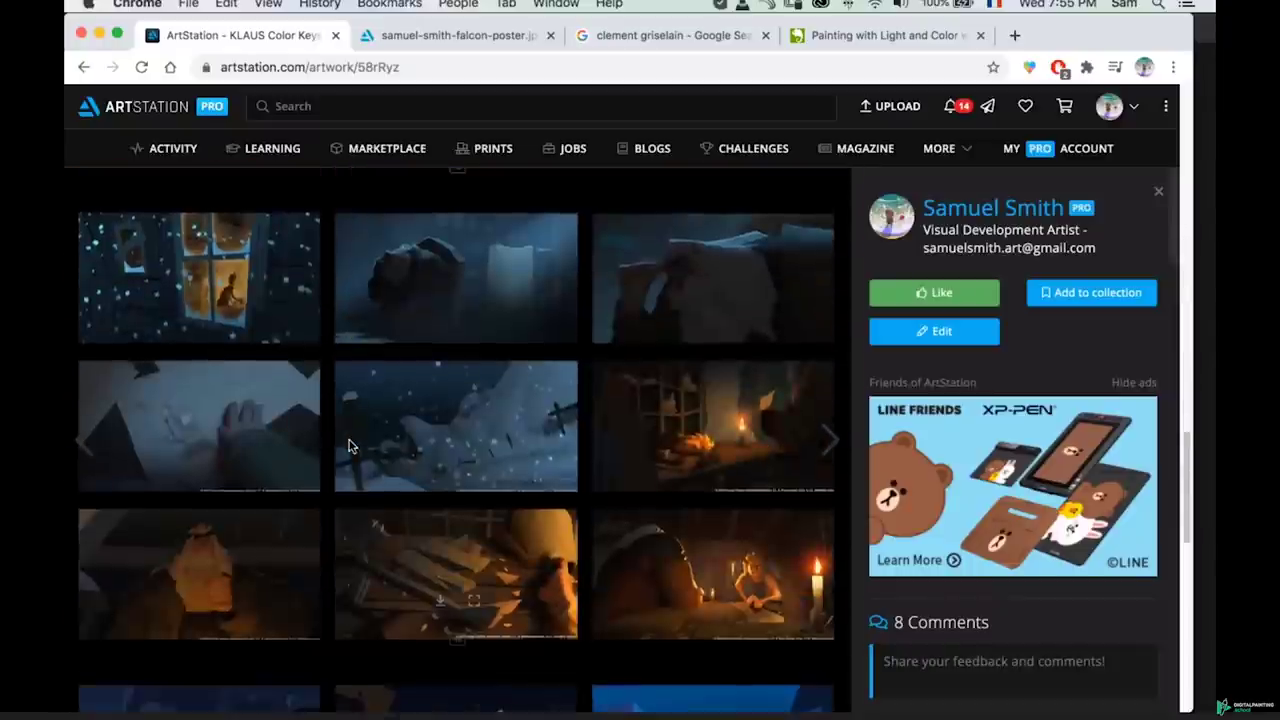
scroll(349, 446, down, 12)
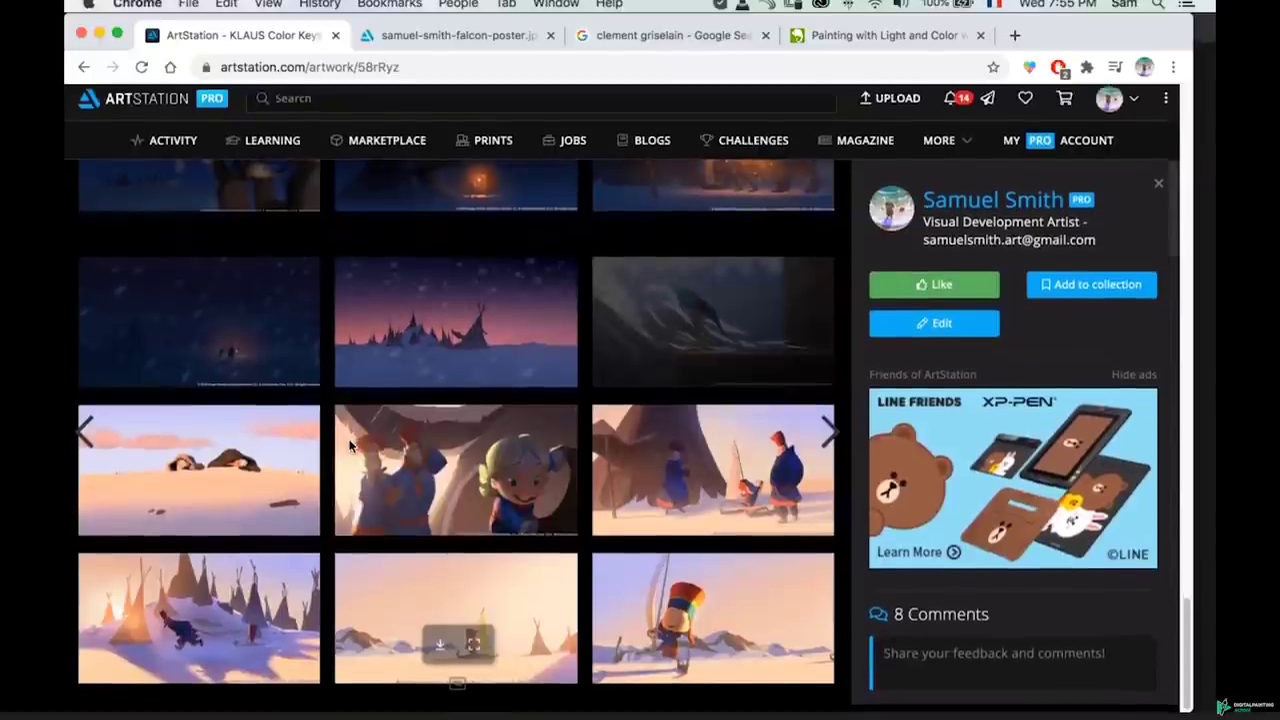
- Open the next KLAUS Color Keys project and examine the value grouping across its interior, snowy daylight, night and forest scenes
click(836, 462)
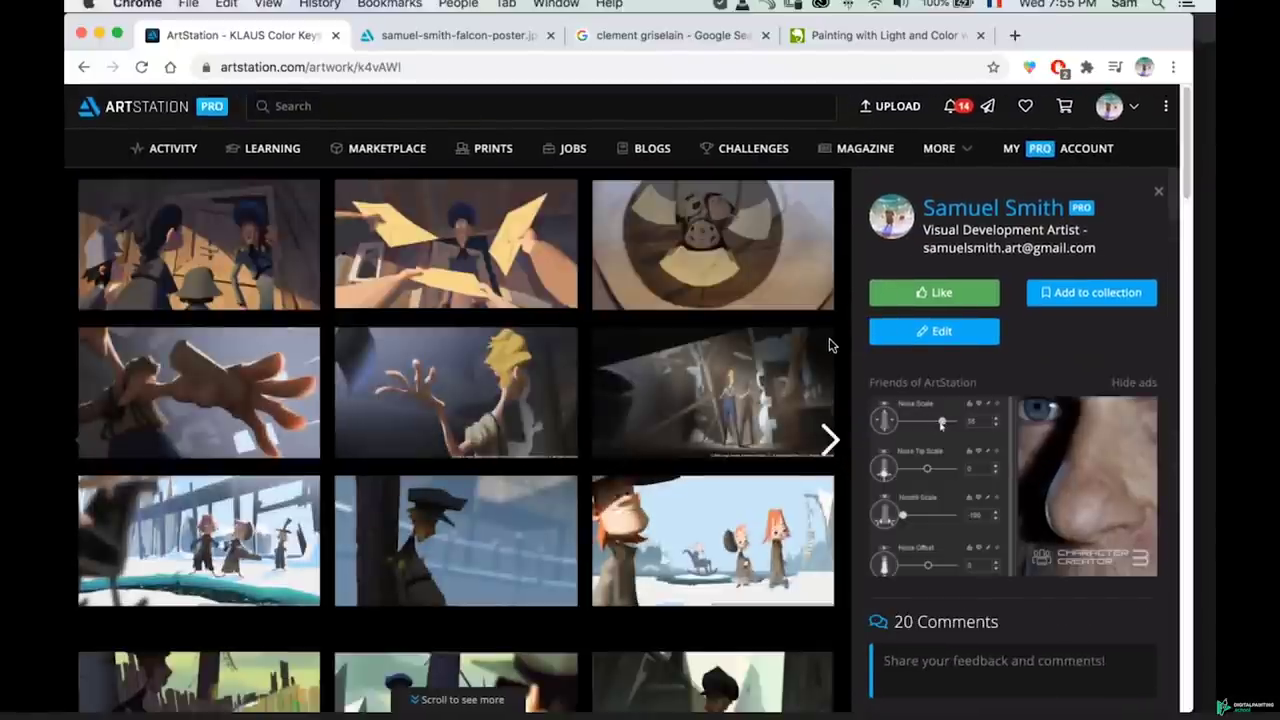
scroll(828, 345, down, 1)
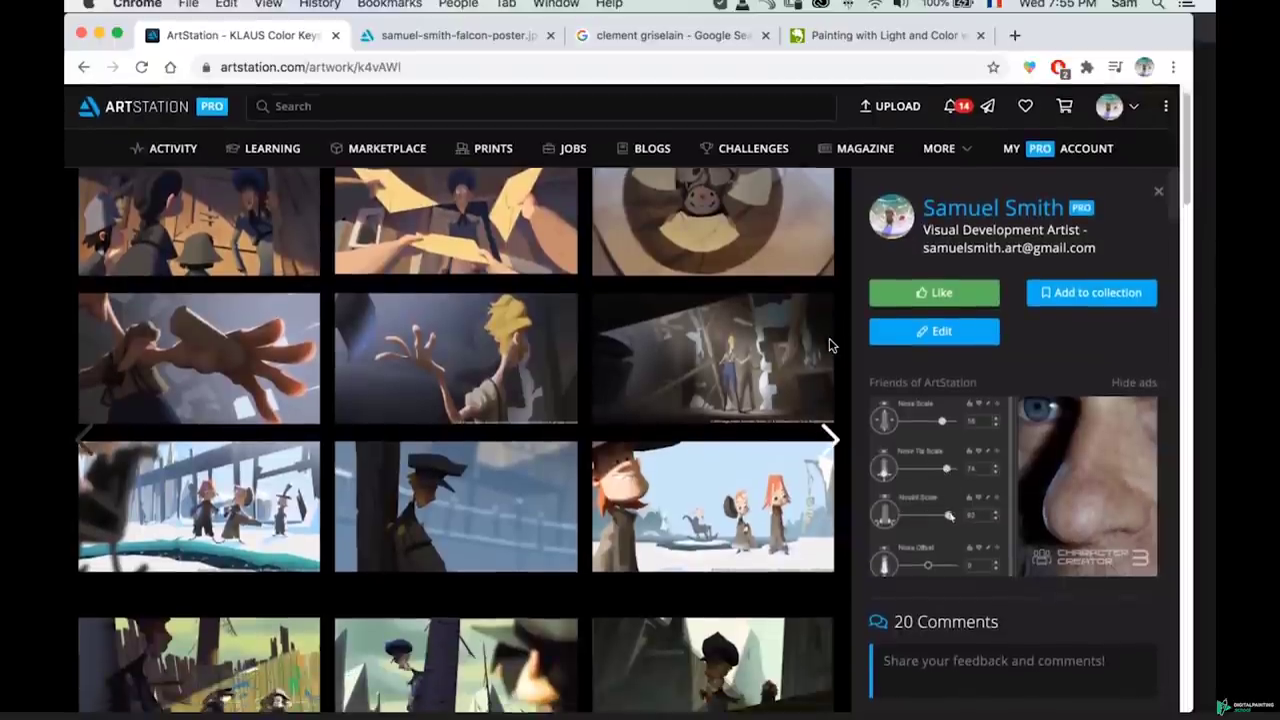
scroll(828, 345, down, 10)
scroll(828, 343, down, 15)
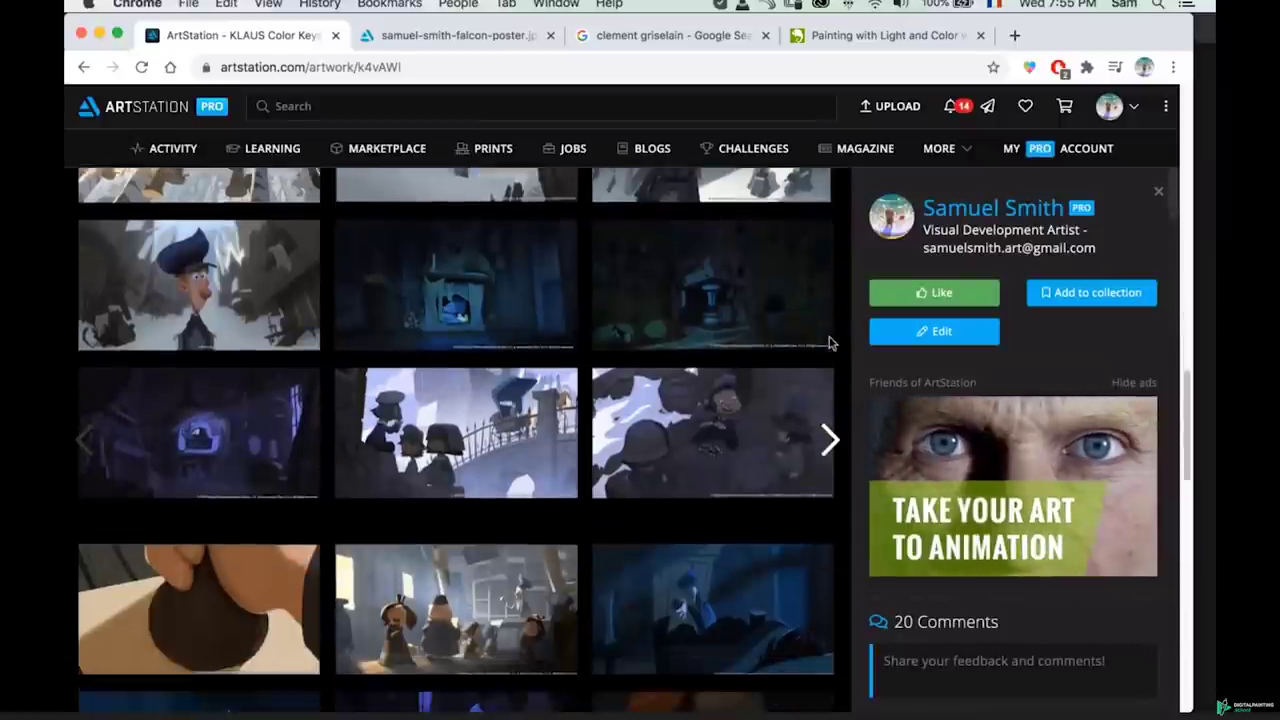
scroll(828, 343, down, 1)
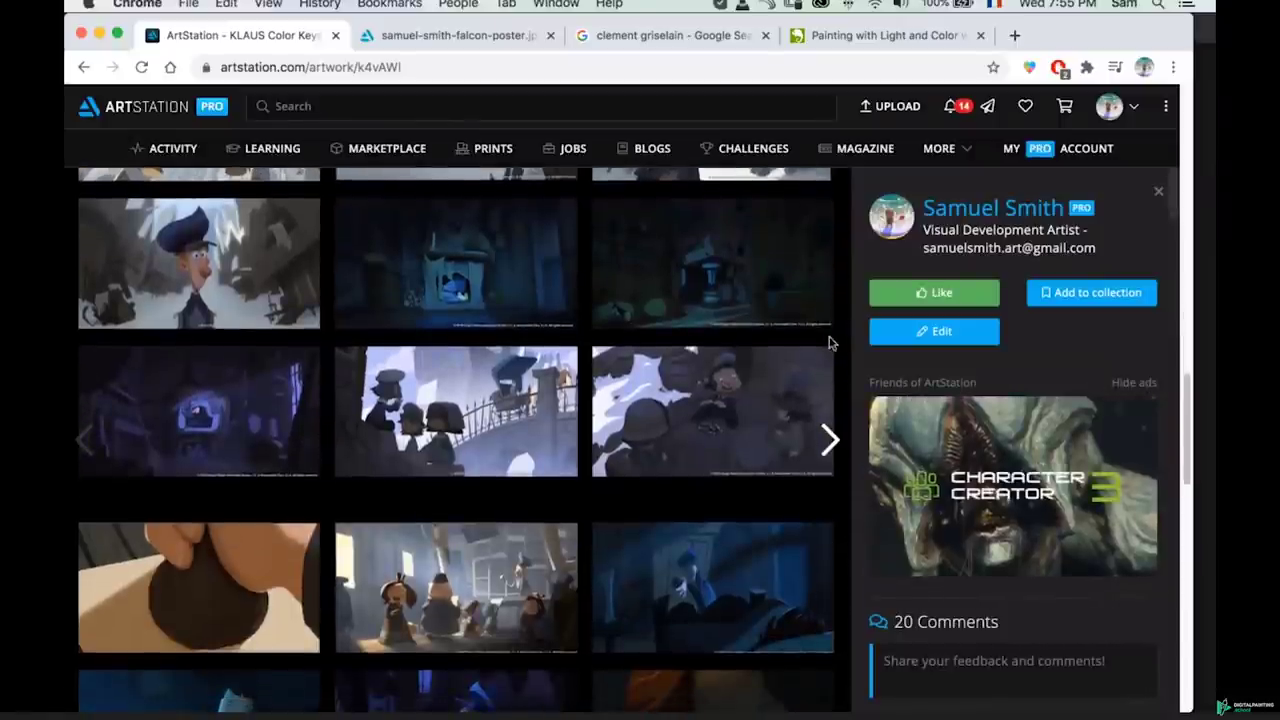
scroll(828, 343, down, 6)
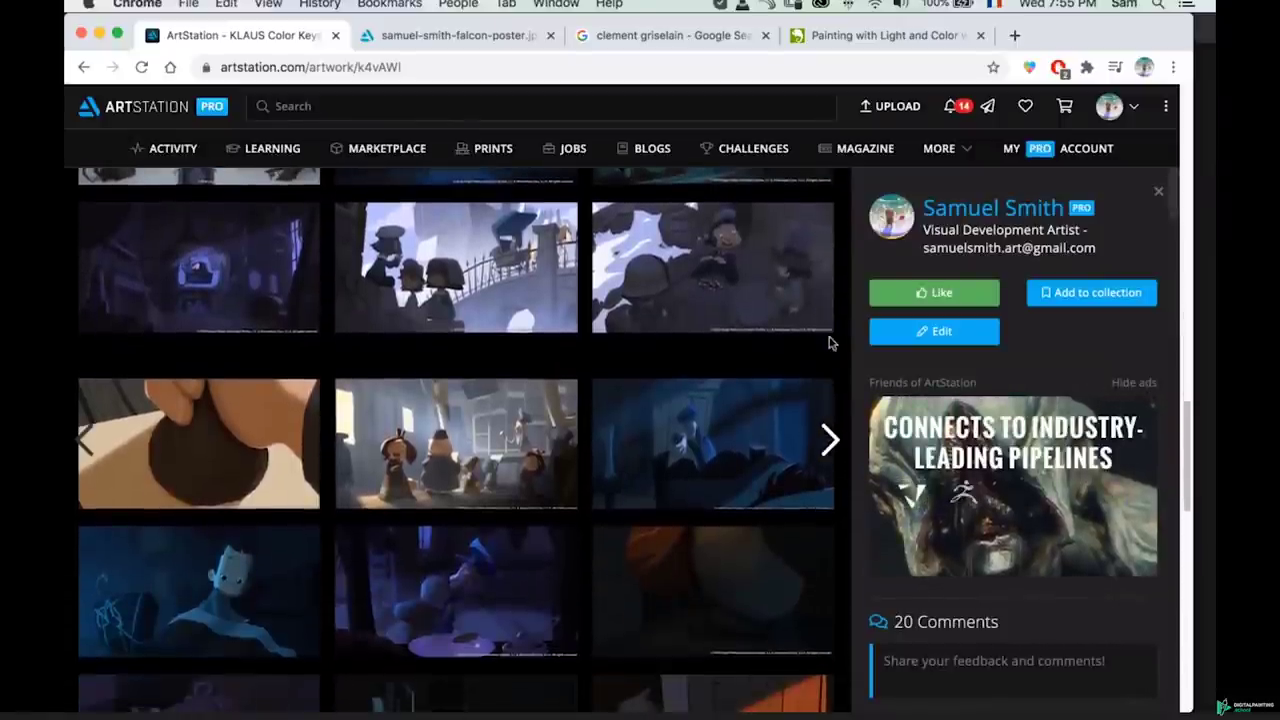
scroll(828, 343, down, 9)
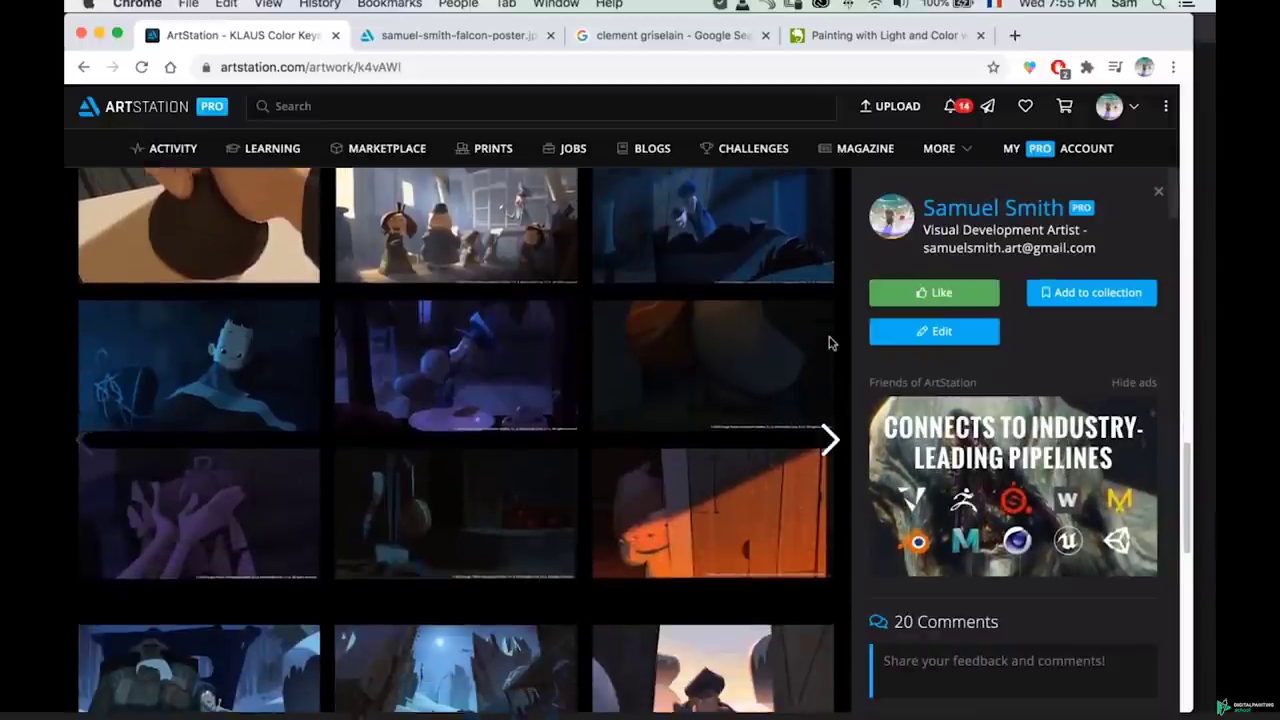
scroll(828, 343, down, 9)
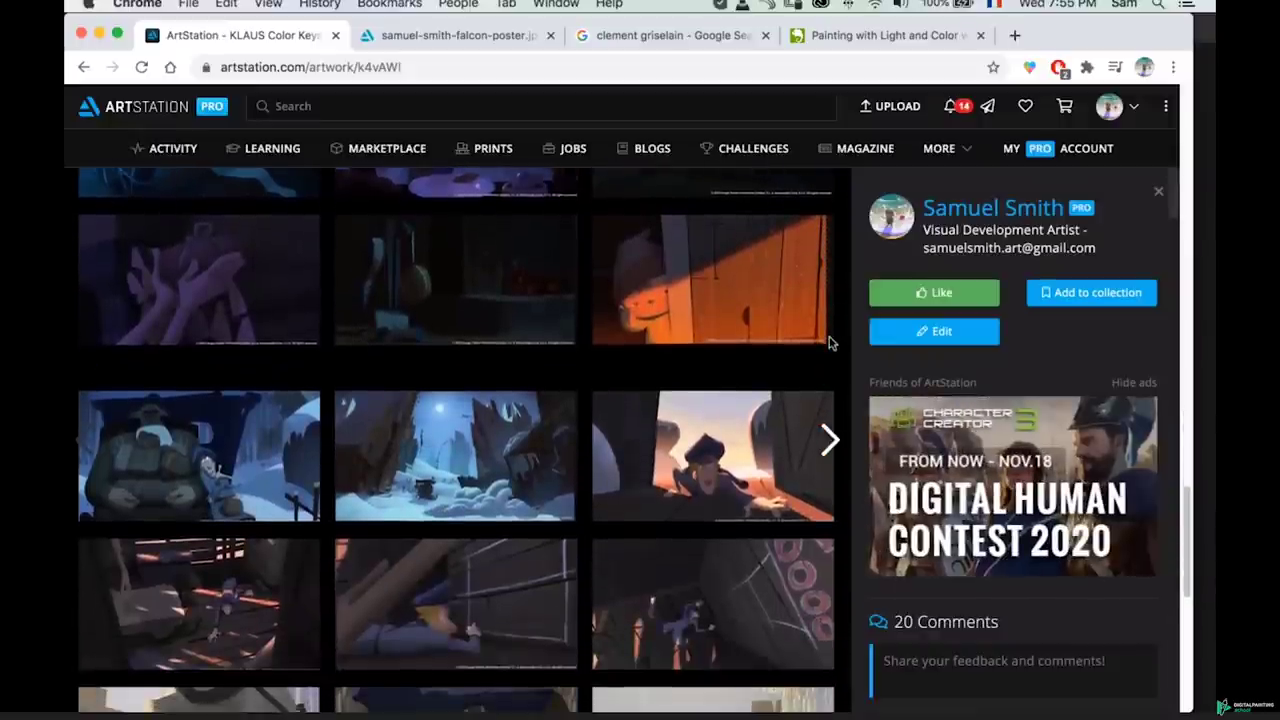
scroll(828, 343, down, 5)
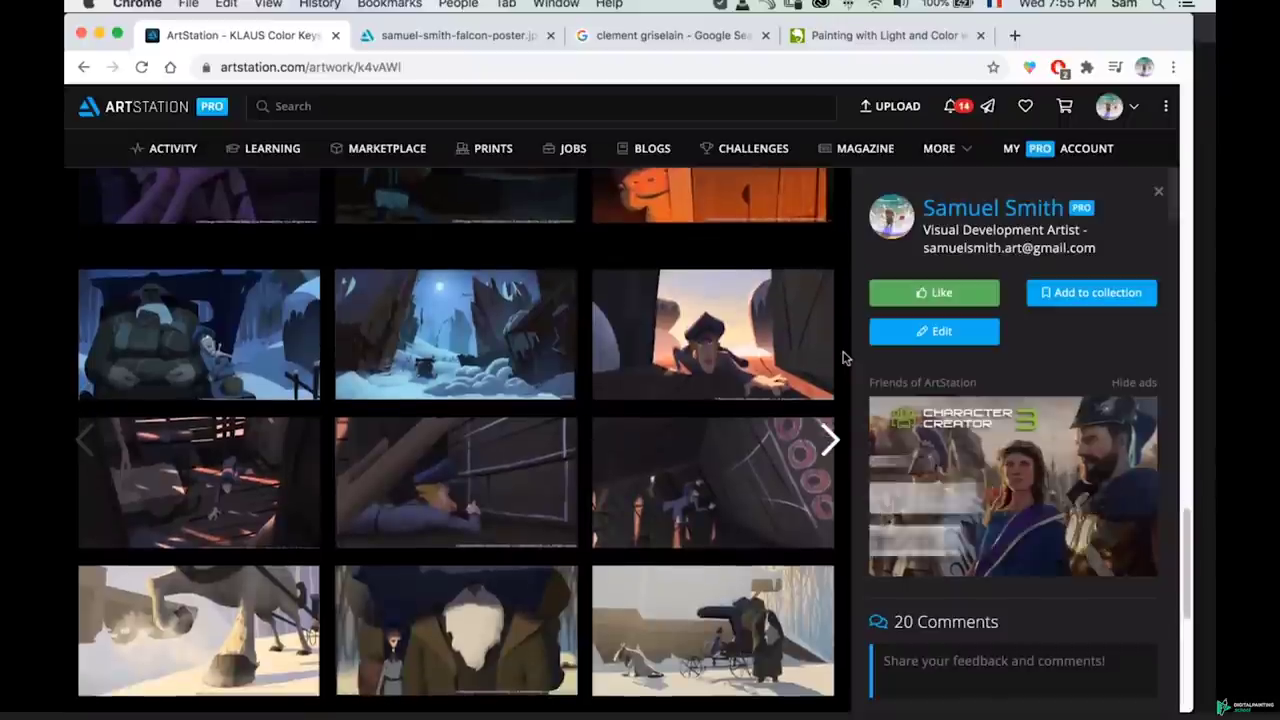
- Examine the remaining images of this KLAUS project, from the blue night and ship scenes to the snowy daylight and village porch scenes
scroll(843, 358, down, 5)
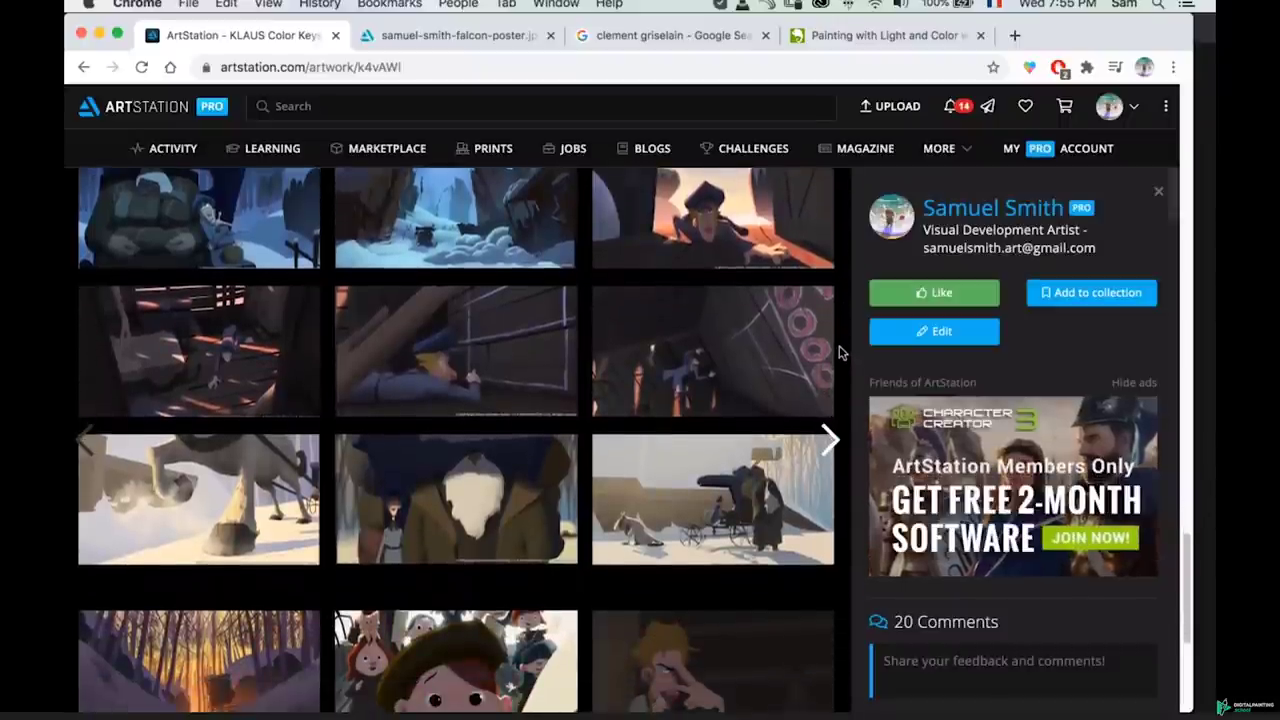
scroll(840, 352, down, 6)
scroll(840, 352, down, 7)
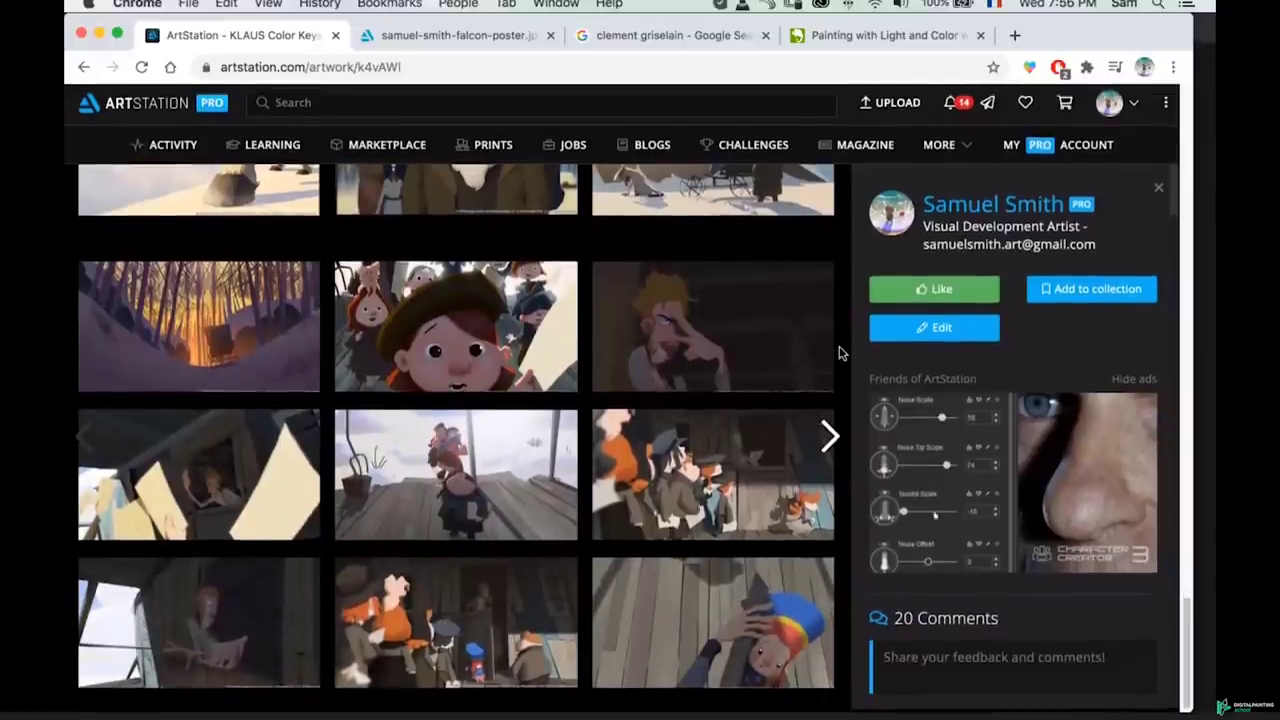
scroll(840, 352, up, 20)
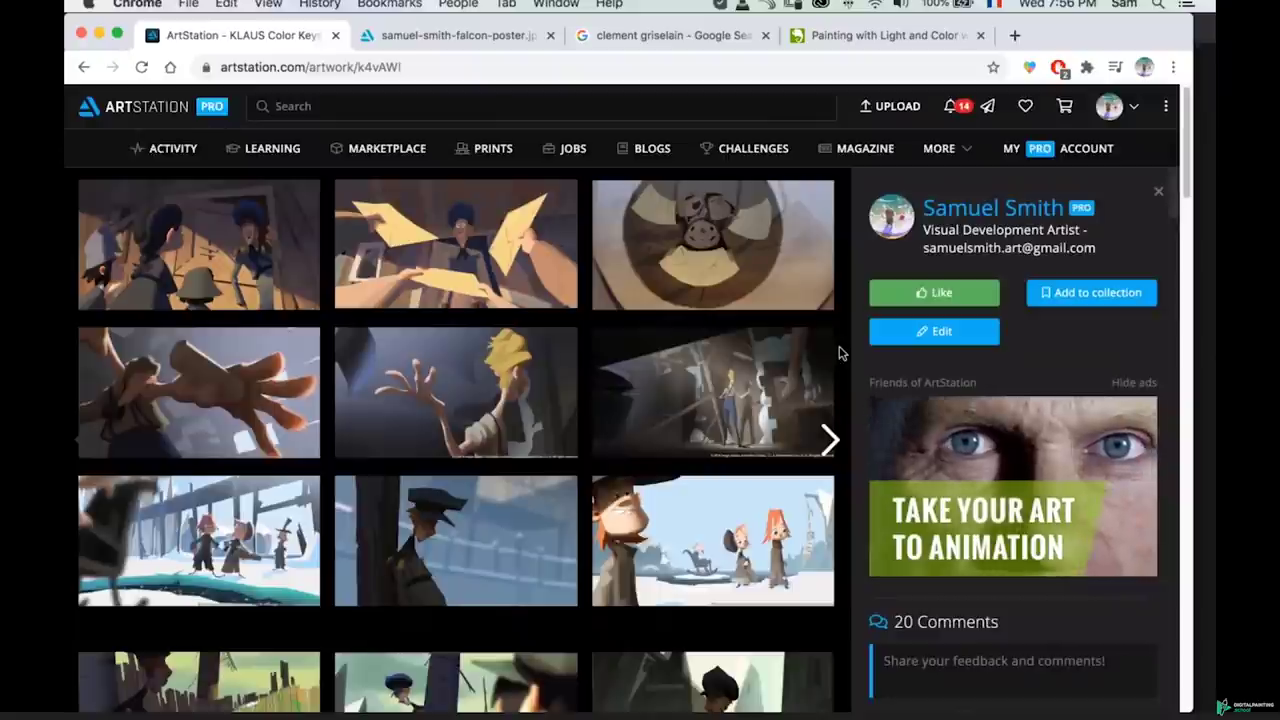
- Return to the portfolio grid and open the KLAUS Color Keys - Part III project
key(Right)
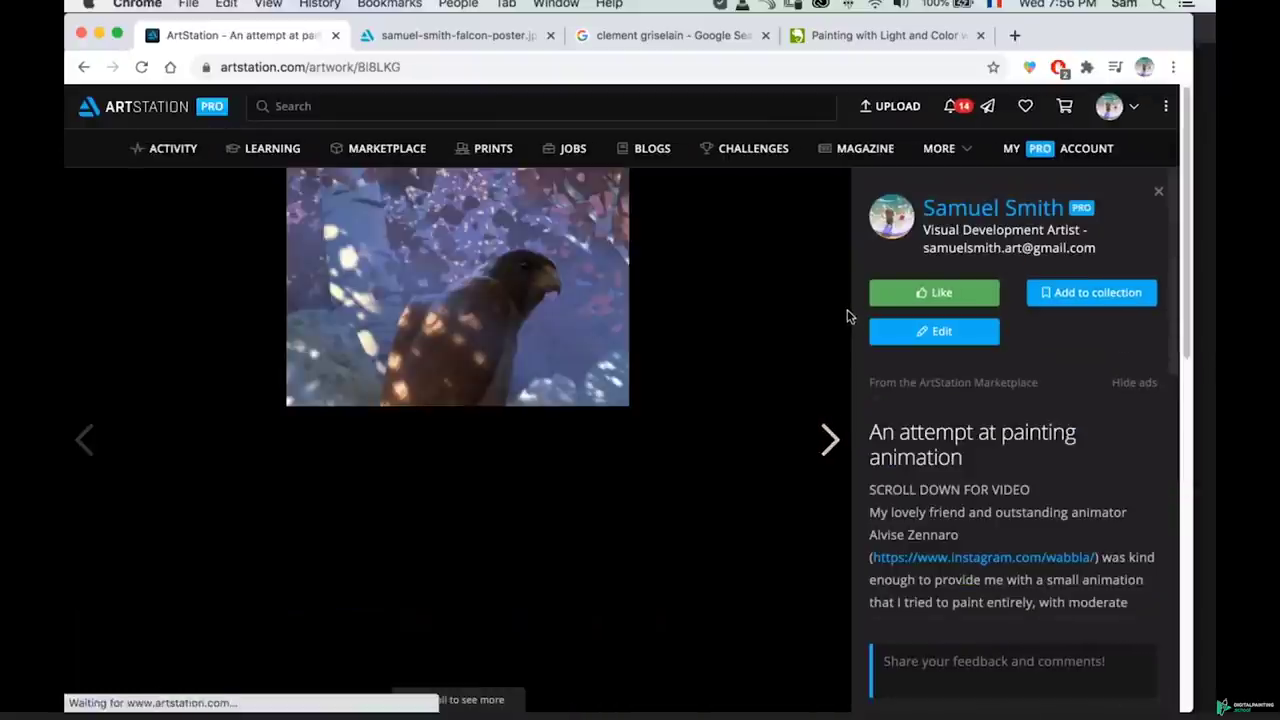
click(1157, 193)
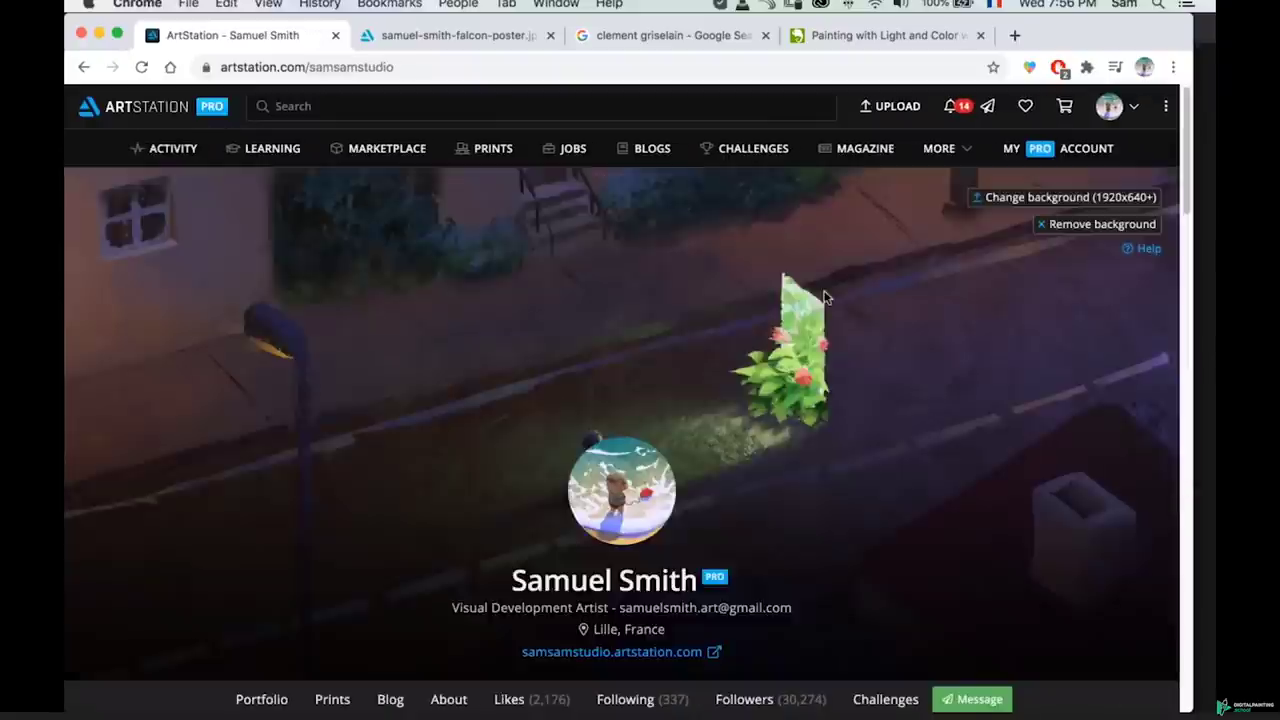
scroll(766, 450, down, 10)
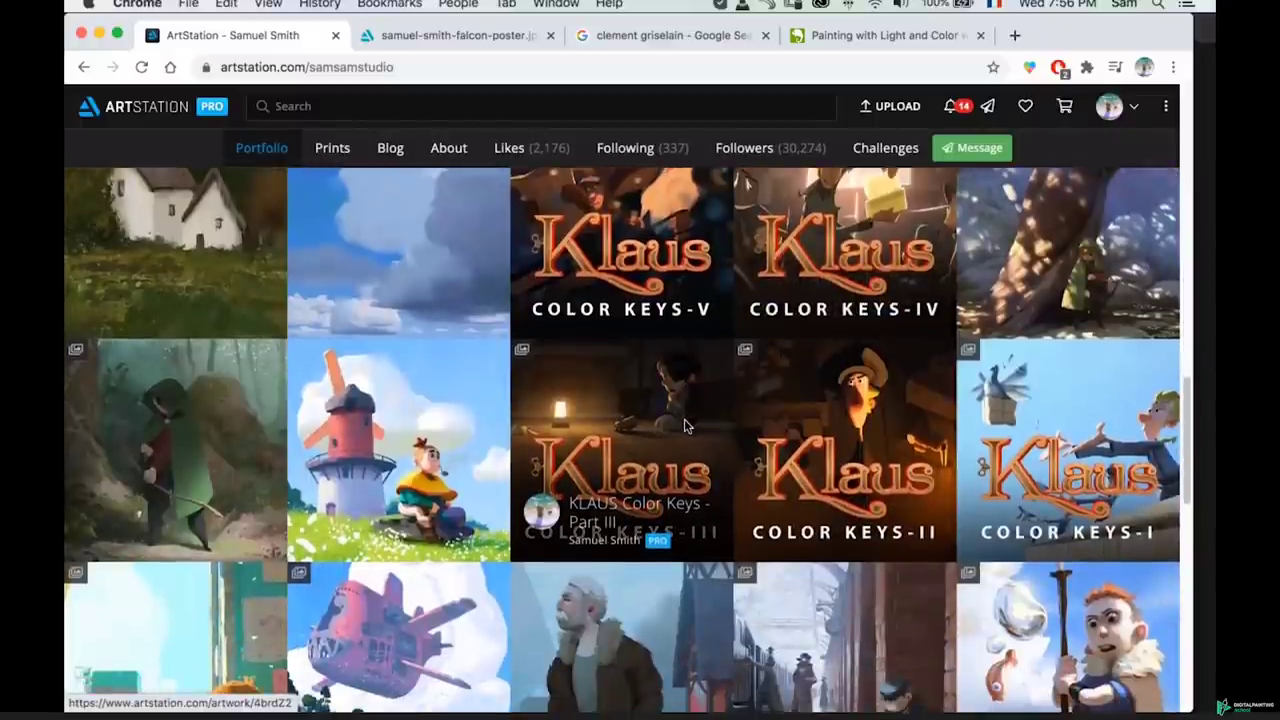
scroll(587, 386, down, 1)
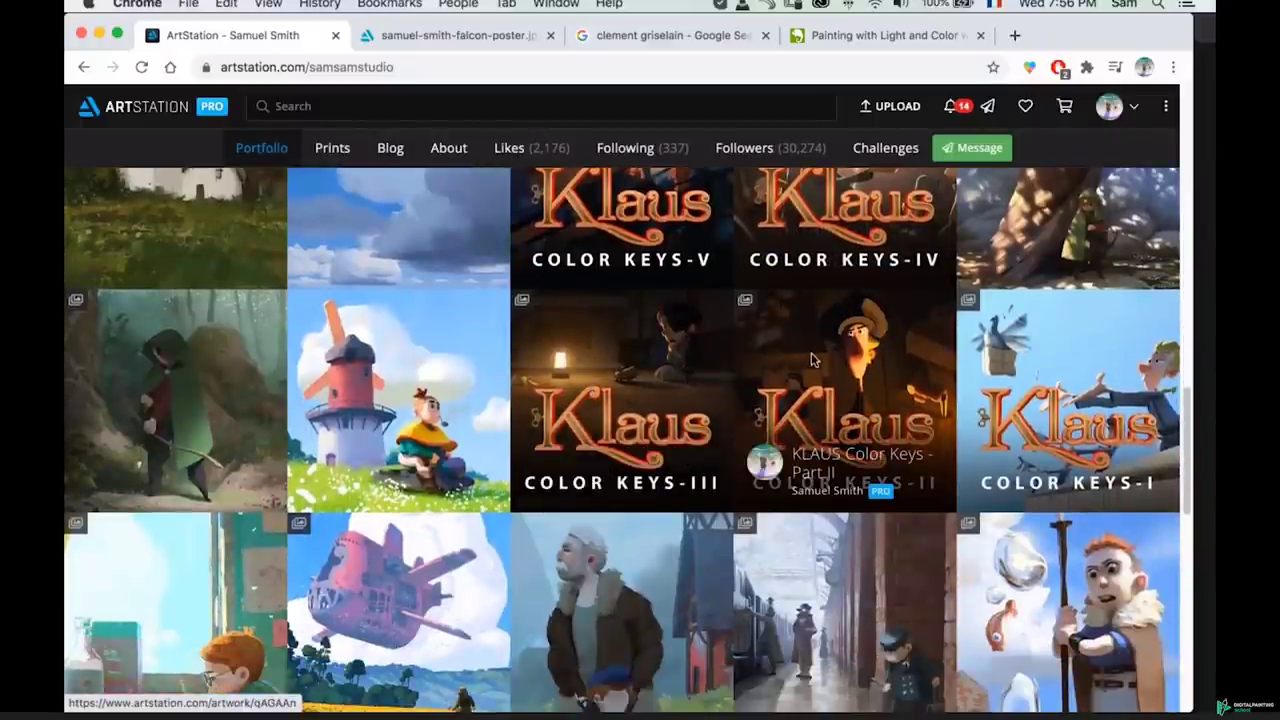
click(640, 330)
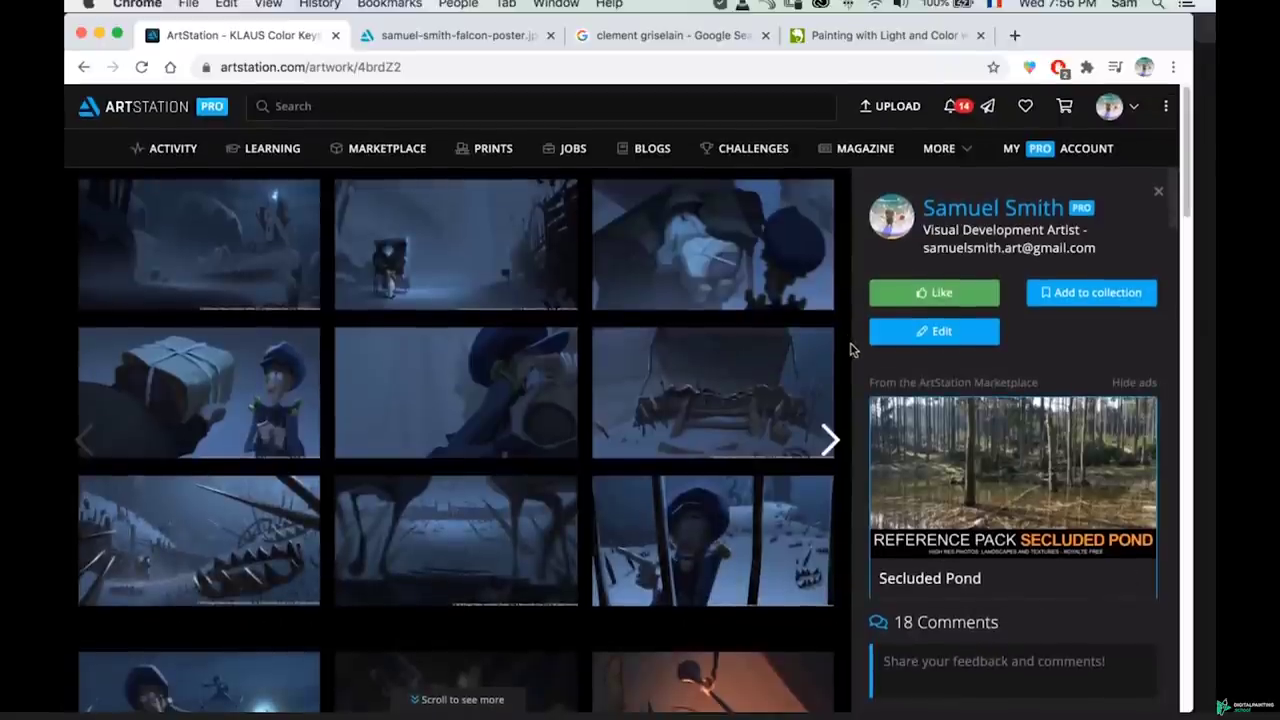
- Examine the value grouping in the dark blue snowy night scenes at the start of the project
scroll(846, 358, down, 2)
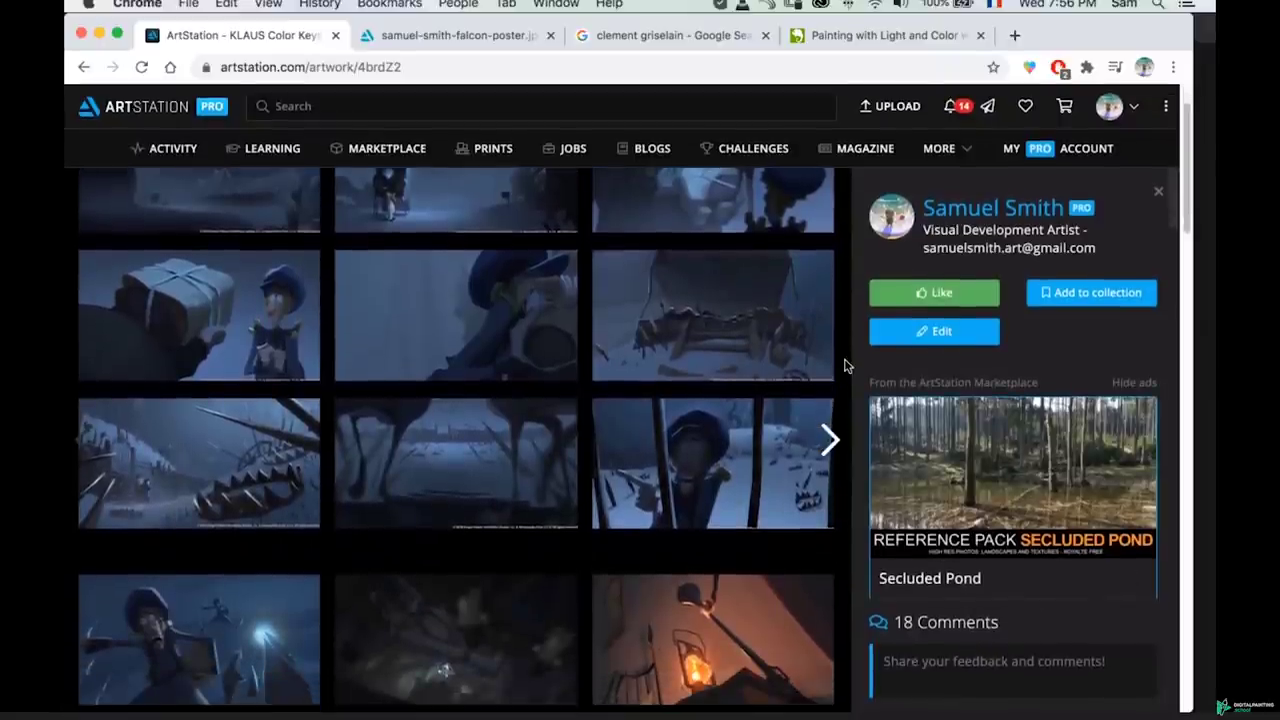
scroll(846, 365, down, 2)
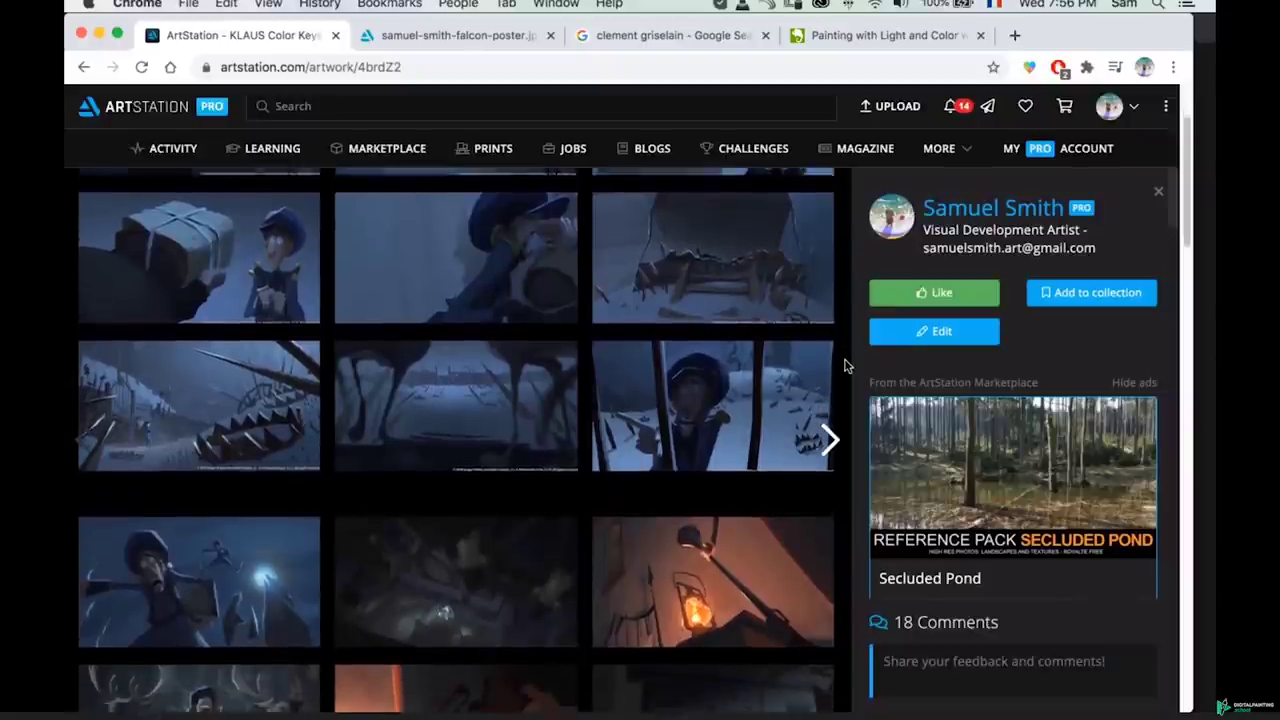
scroll(846, 365, down, 2)
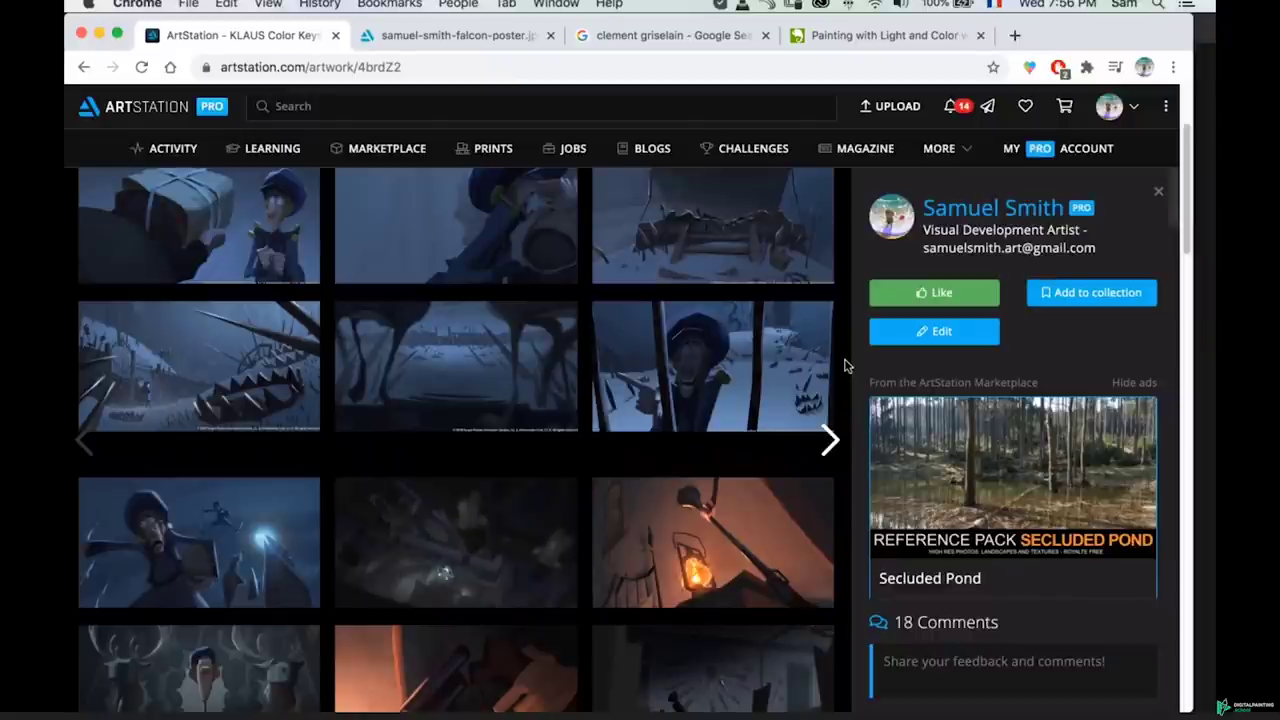
scroll(846, 365, down, 5)
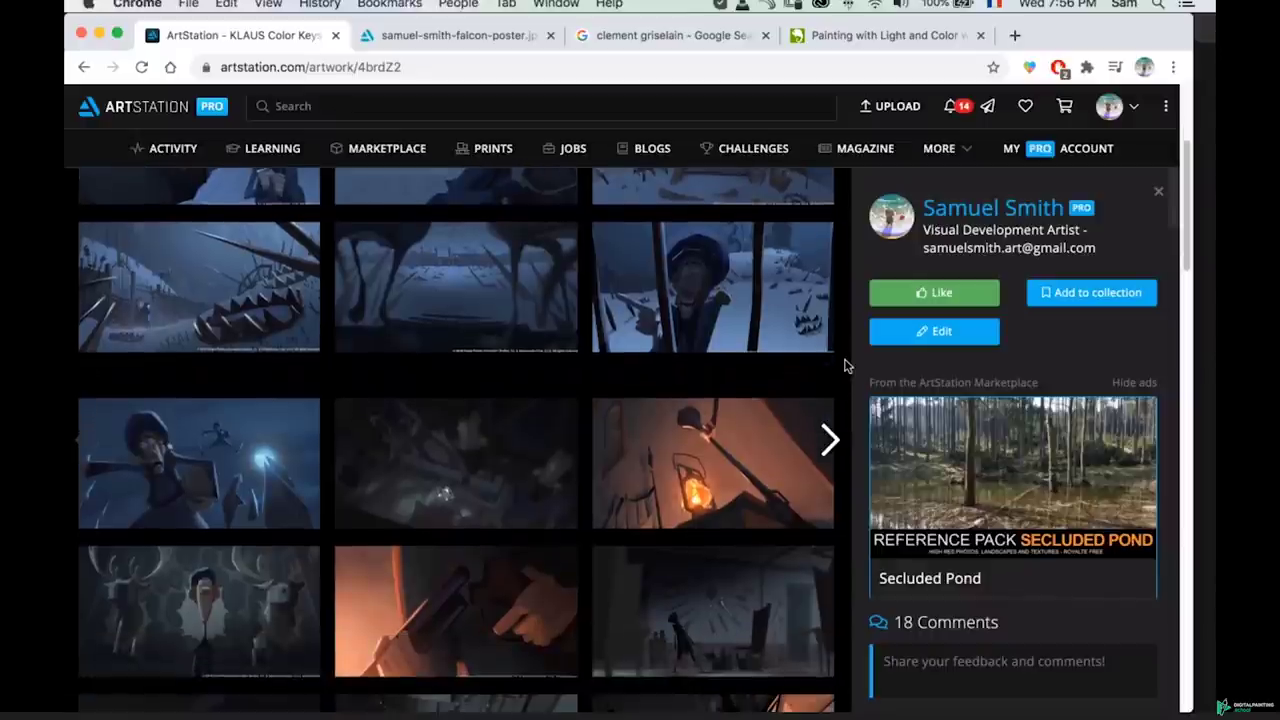
- Compare the orange lantern-lit images with the dark desaturated interior scenes around them
scroll(846, 365, down, 1)
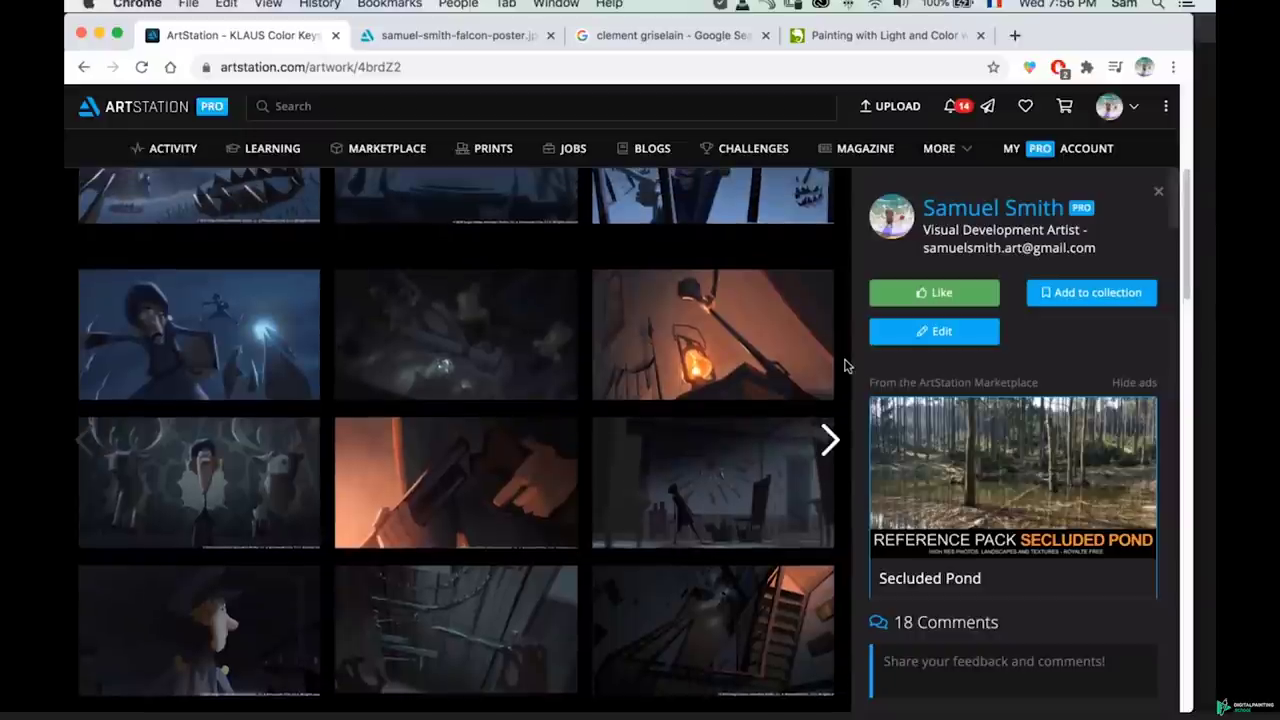
scroll(846, 365, down, 1)
scroll(846, 365, down, 1)
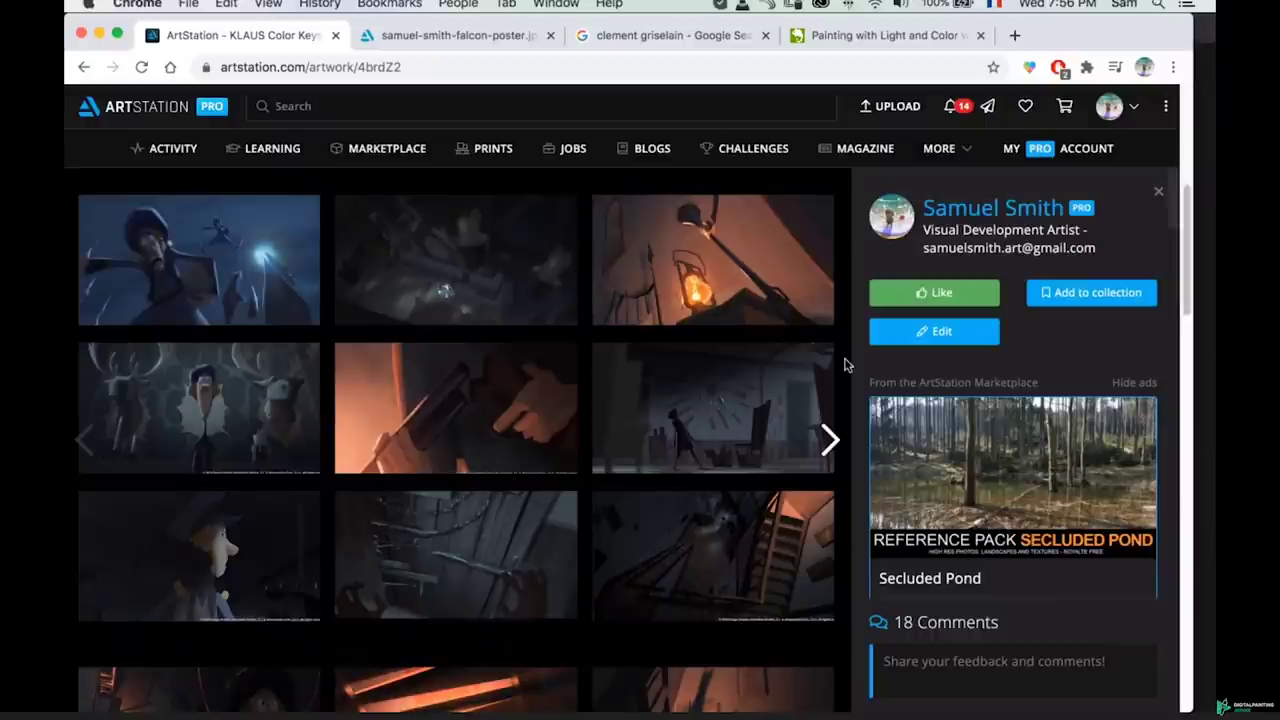
scroll(856, 355, down, 5)
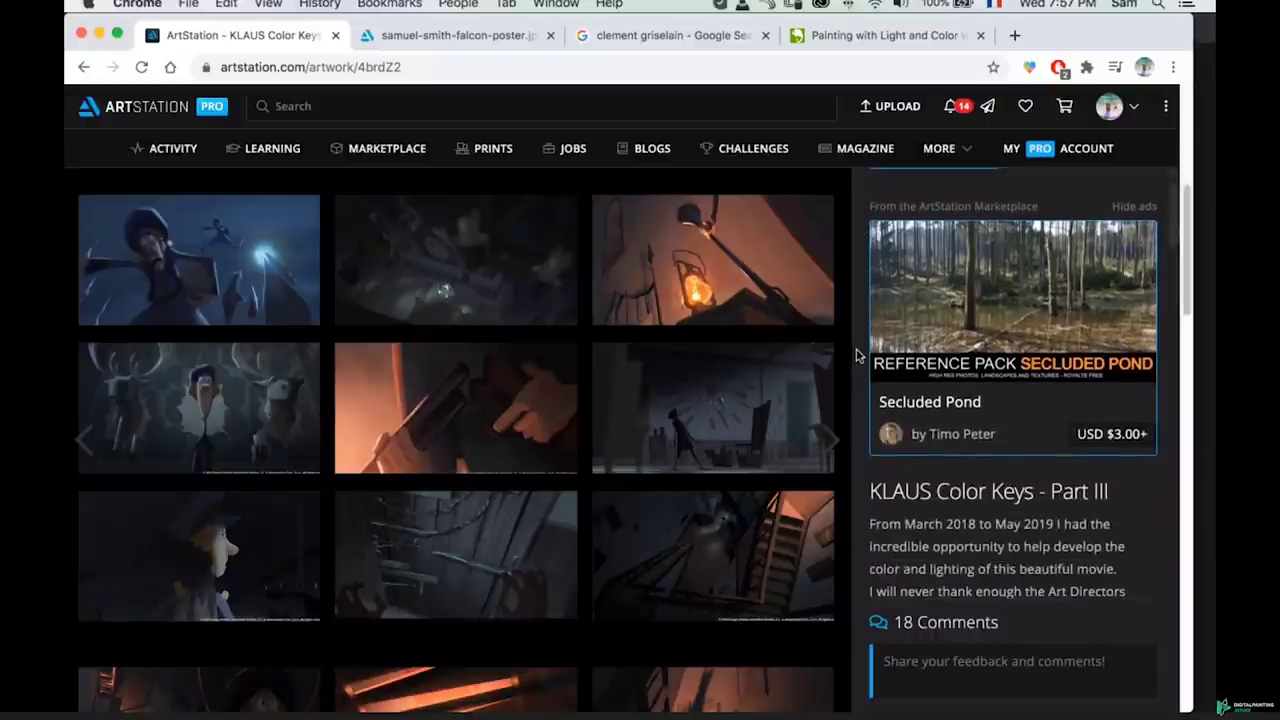
scroll(856, 355, up, 3)
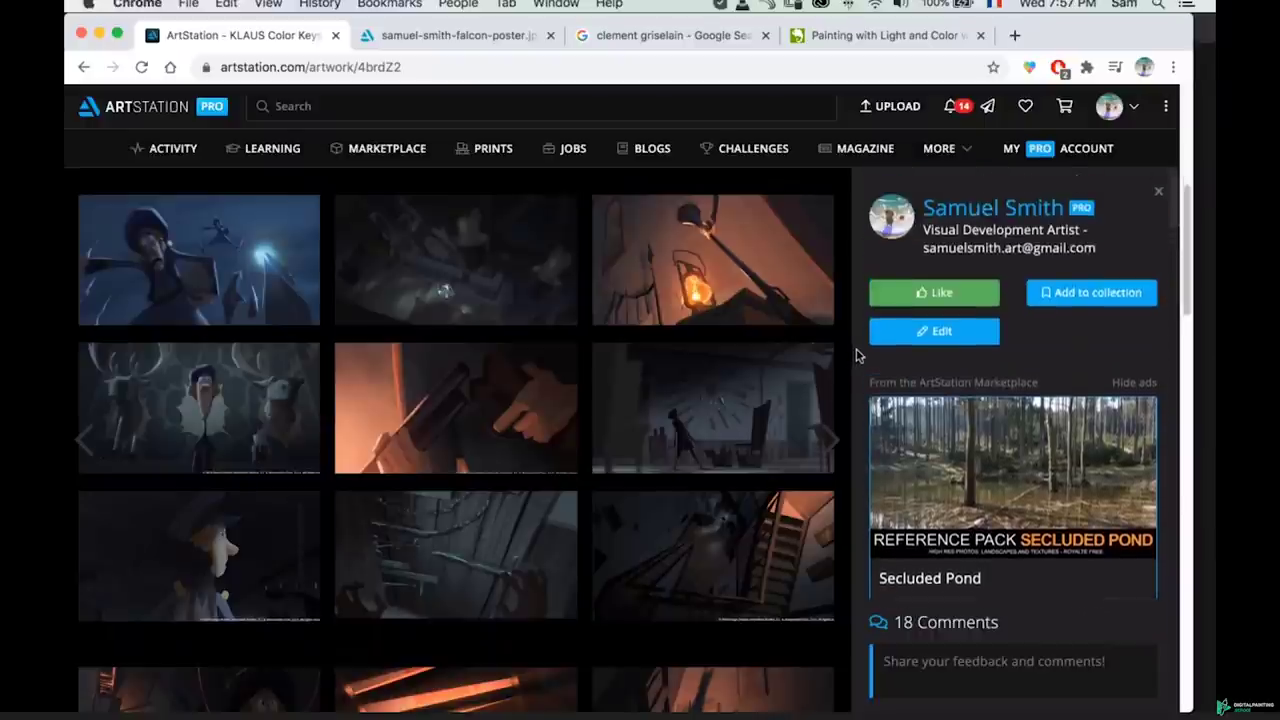
click(1158, 192)
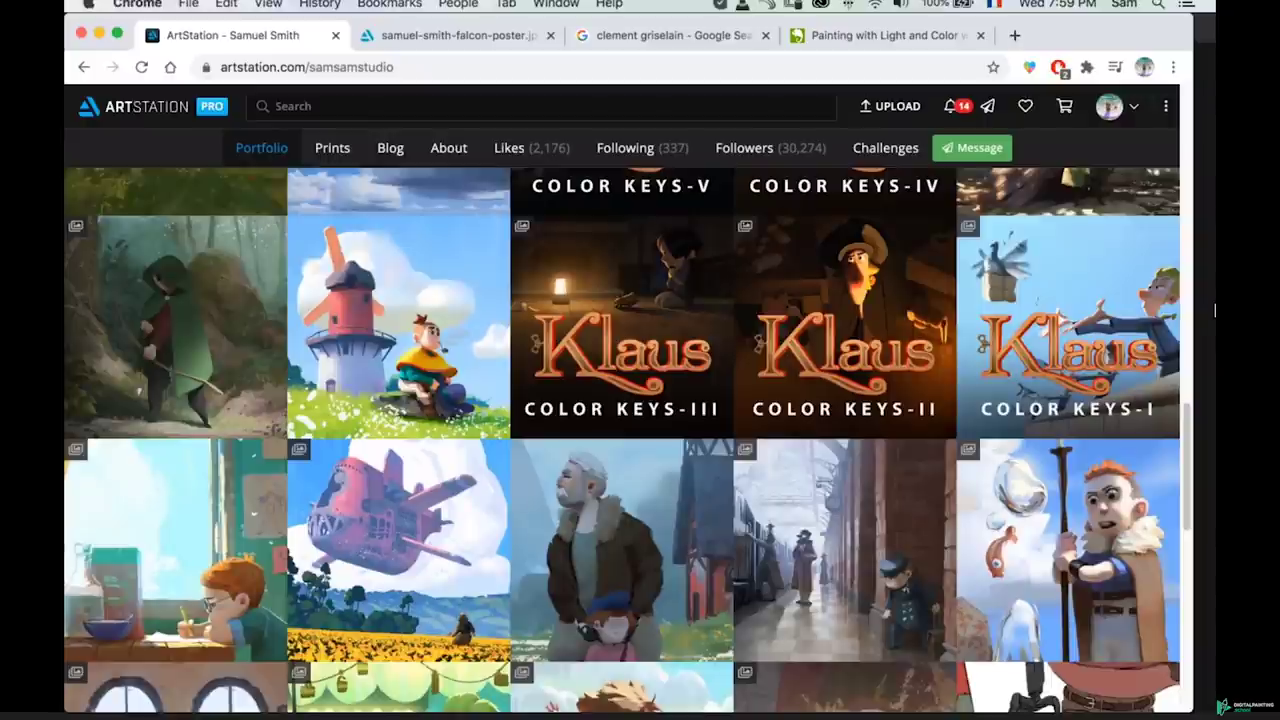
click(476, 40)
click(458, 62)
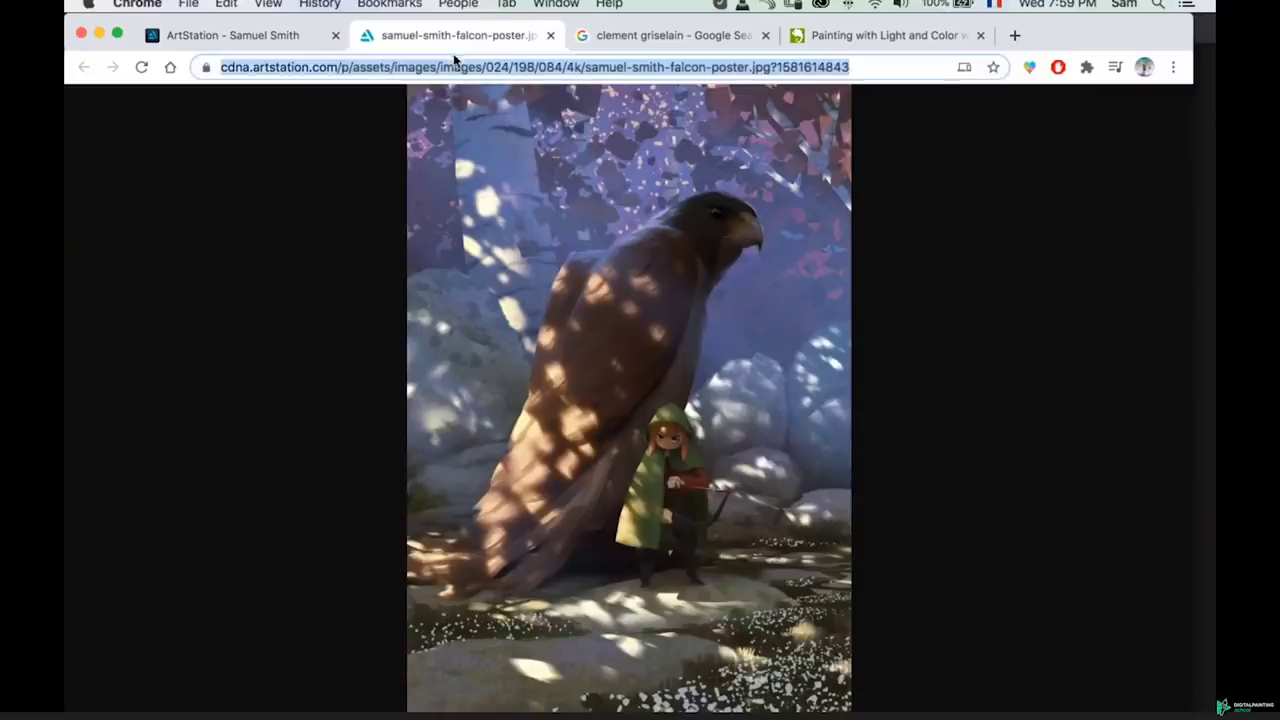
text(alexis liddel)
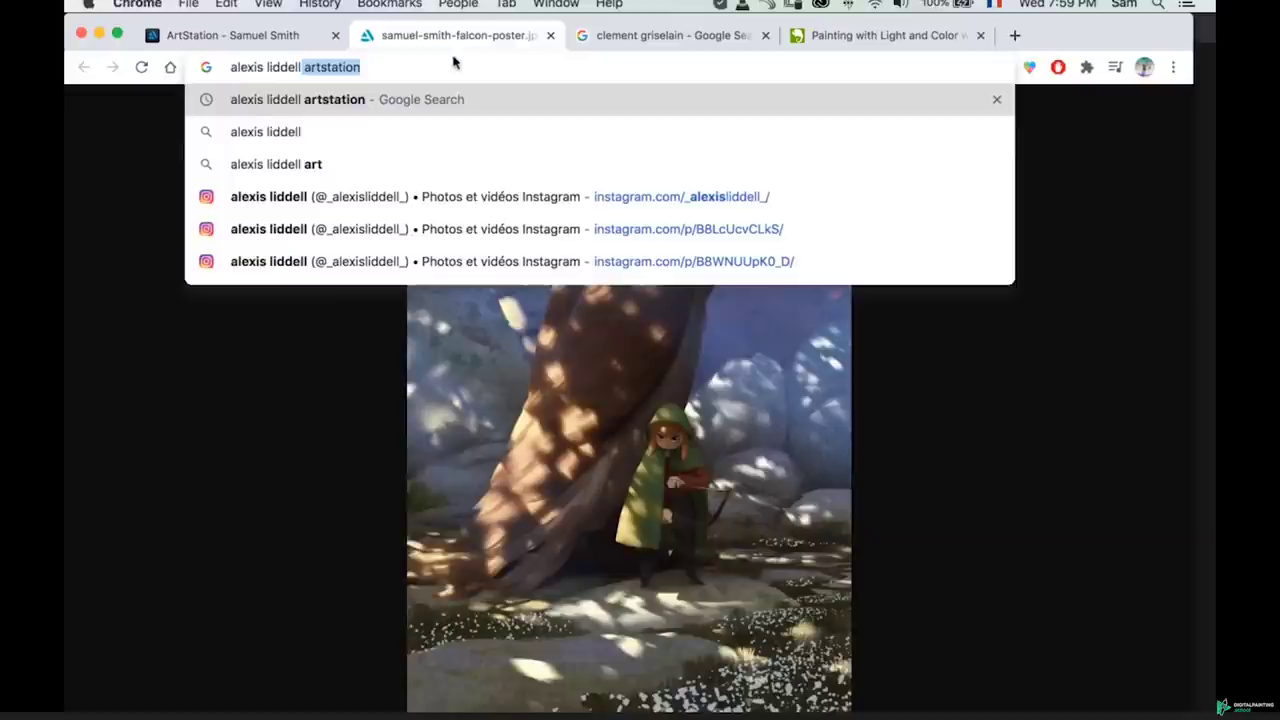
text(l)
key(Delete)
key(Return)
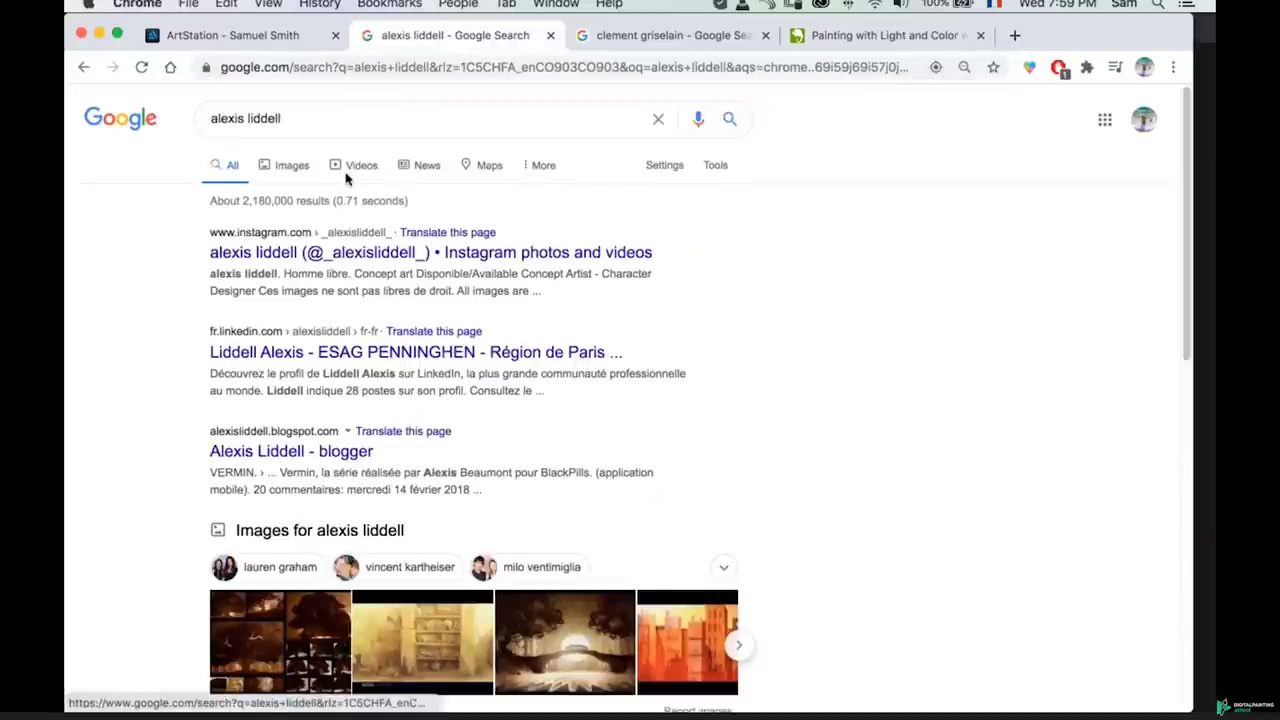
- Open the Alexis Liddell blog from the search results and look through the watercolour paintings of buildings
scroll(207, 288, down, 2)
click(221, 388)
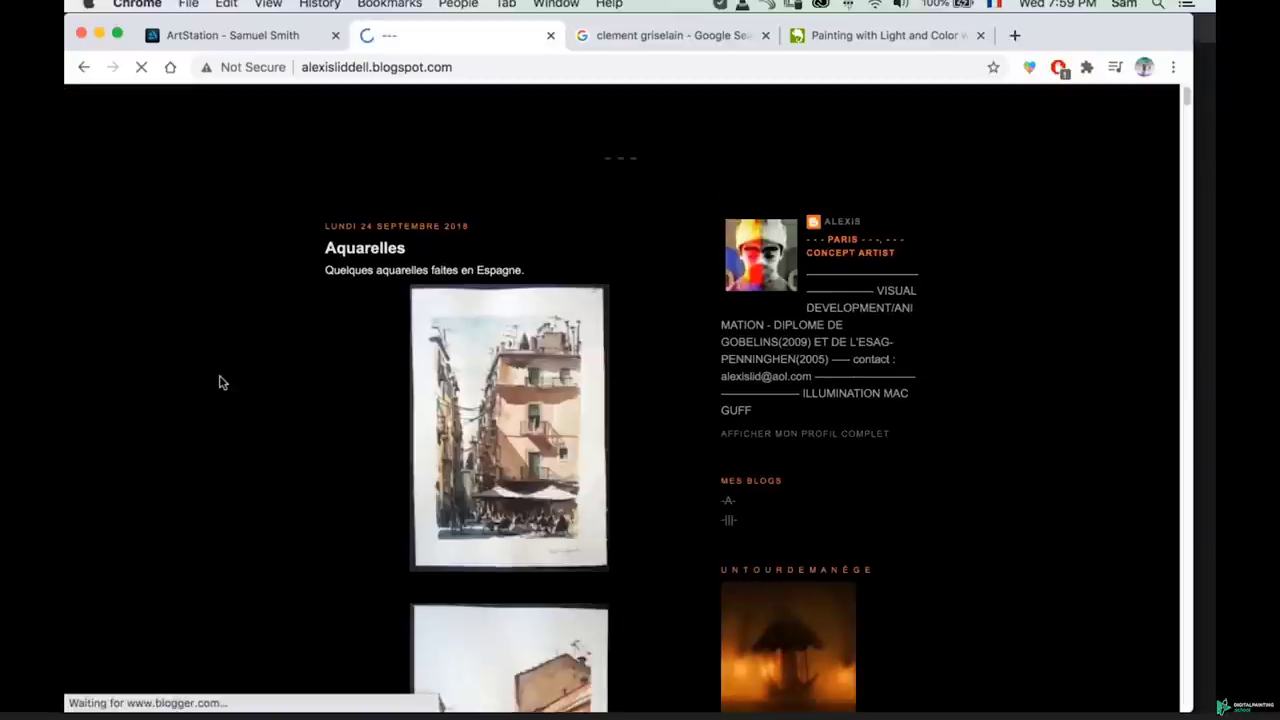
scroll(221, 383, down, 5)
scroll(221, 383, down, 8)
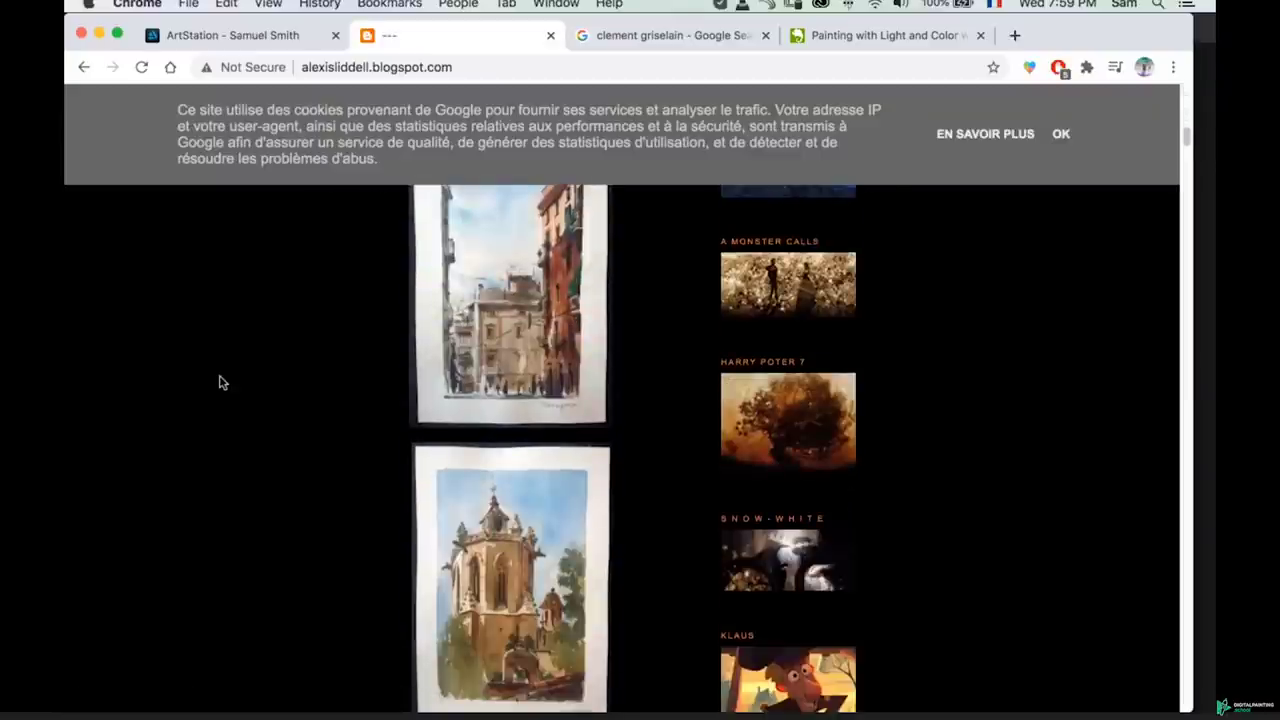
scroll(221, 383, down, 4)
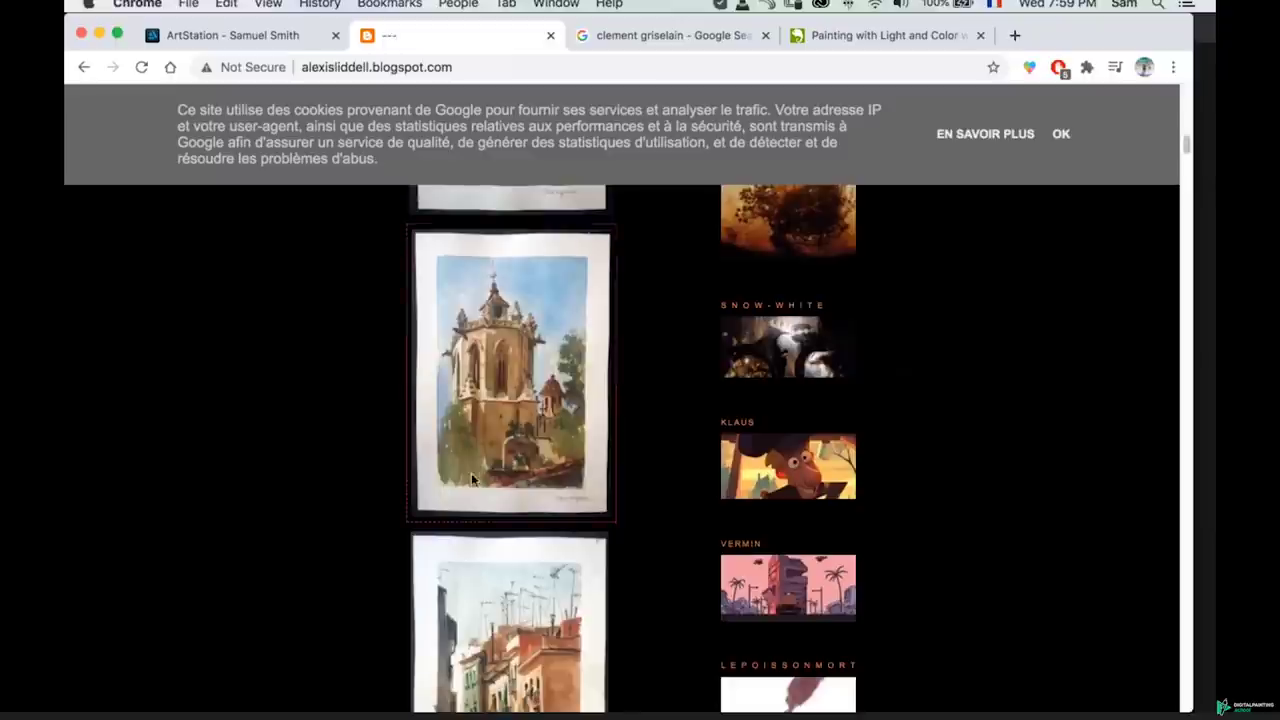
scroll(351, 518, down, 8)
scroll(351, 518, down, 10)
scroll(350, 517, left, 5)
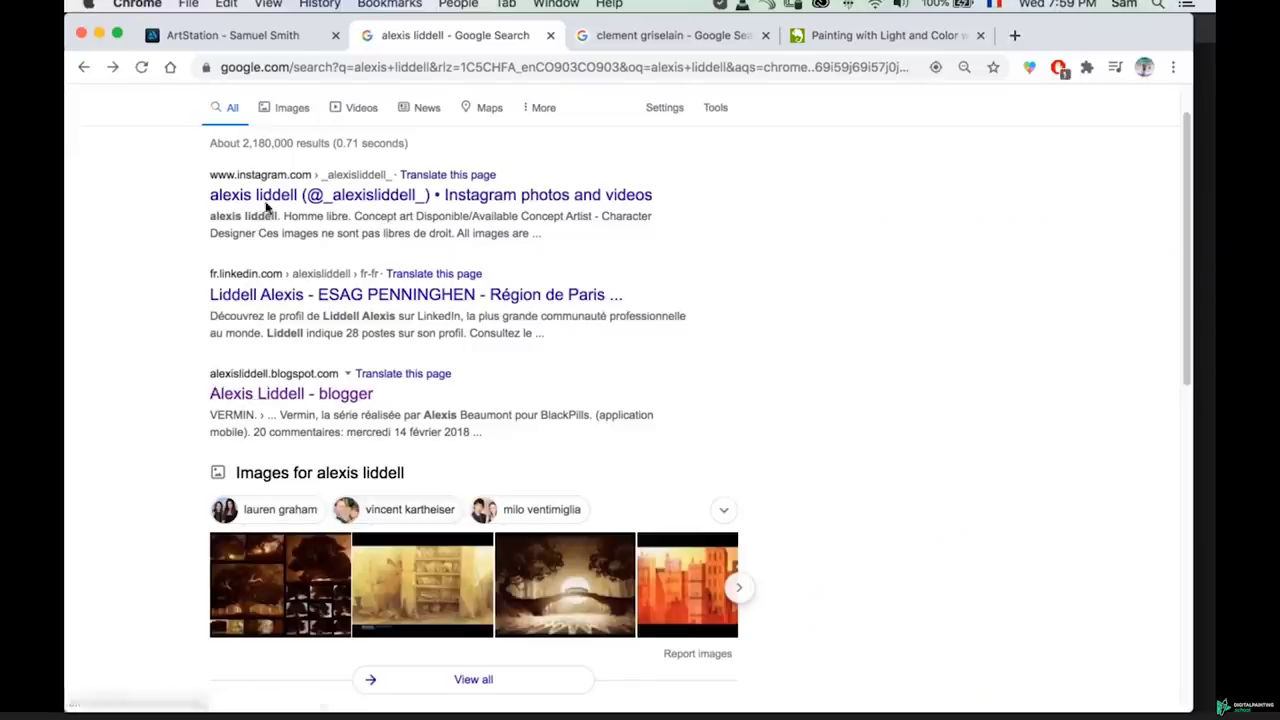
click(275, 202)
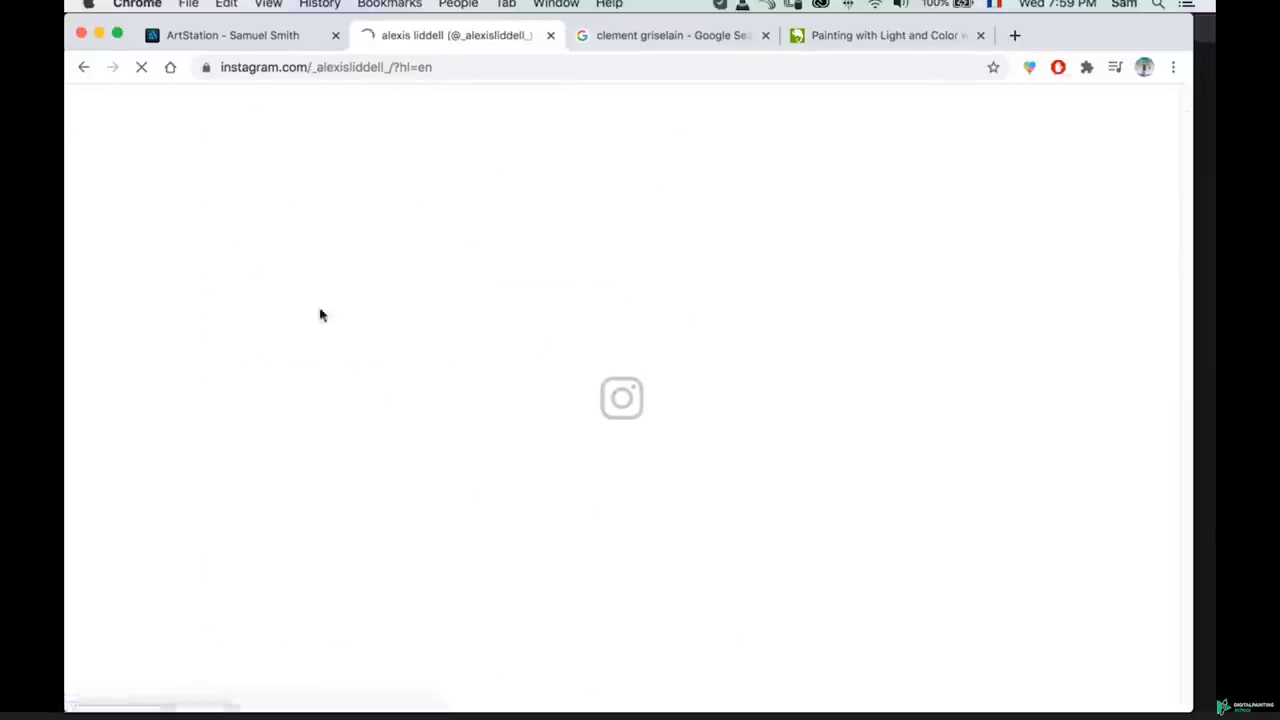
scroll(390, 355, down, 3)
scroll(389, 355, down, 20)
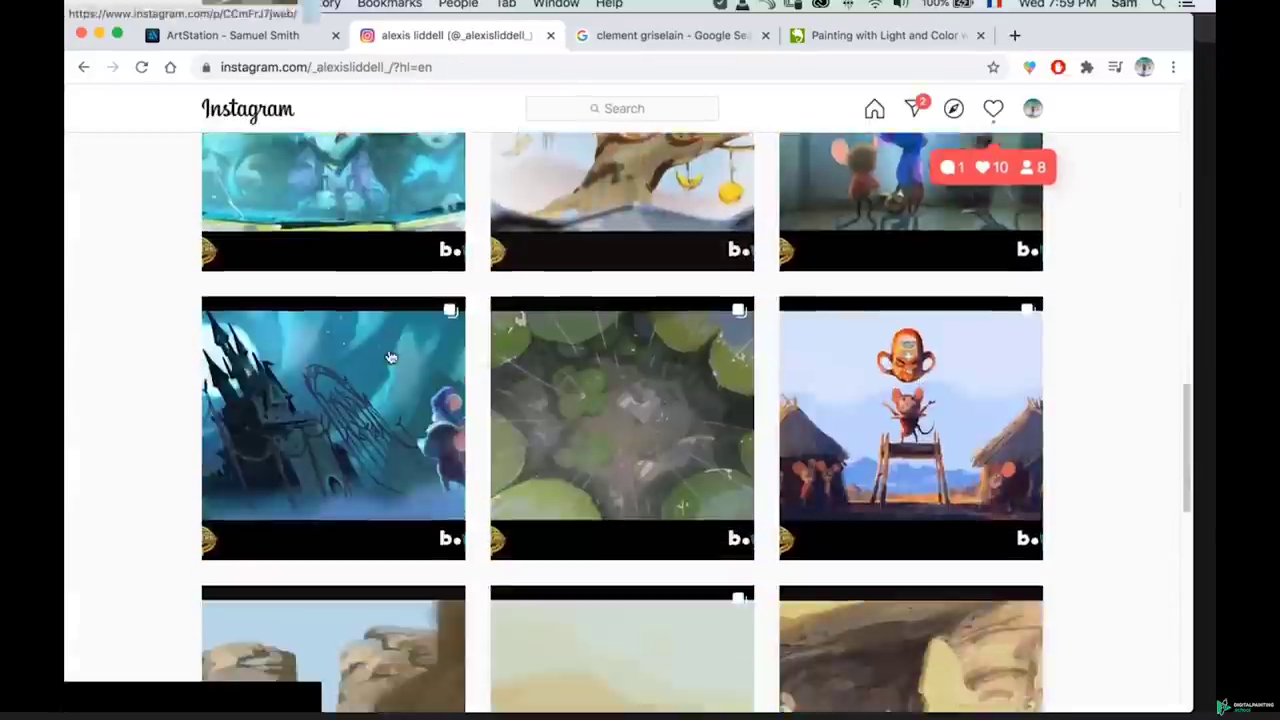
scroll(185, 422, down, 10)
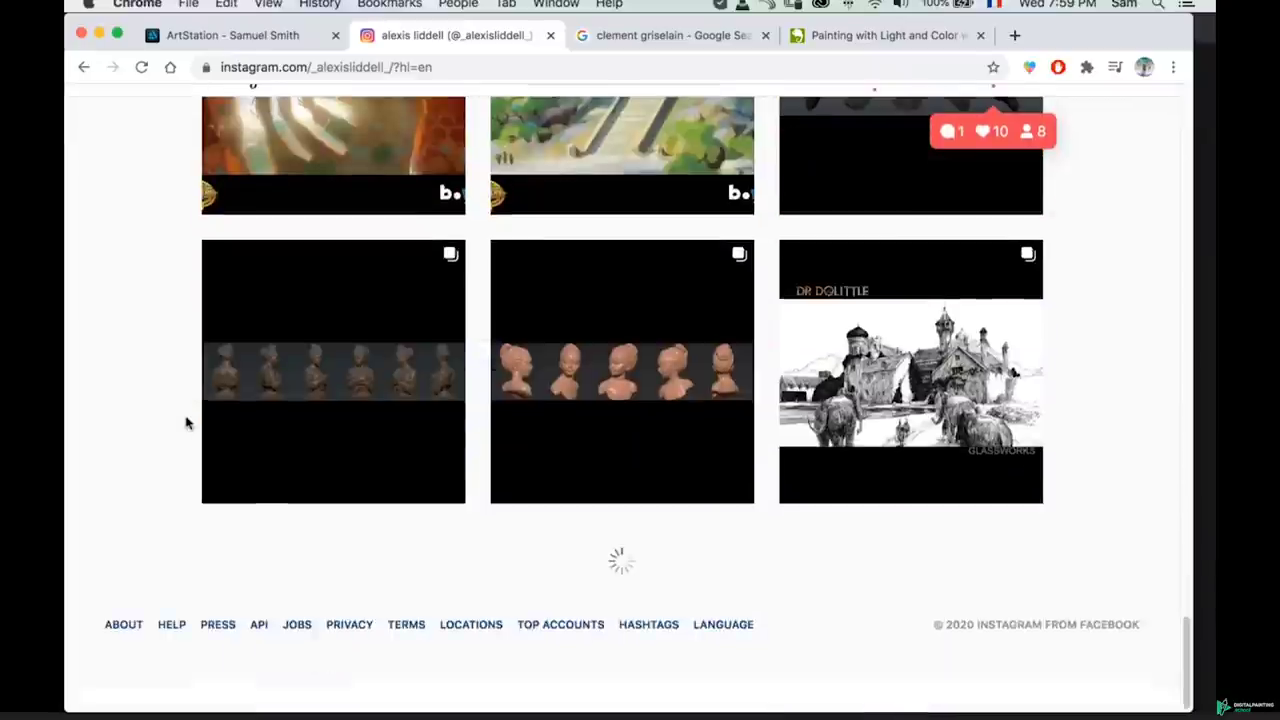
scroll(185, 422, down, 15)
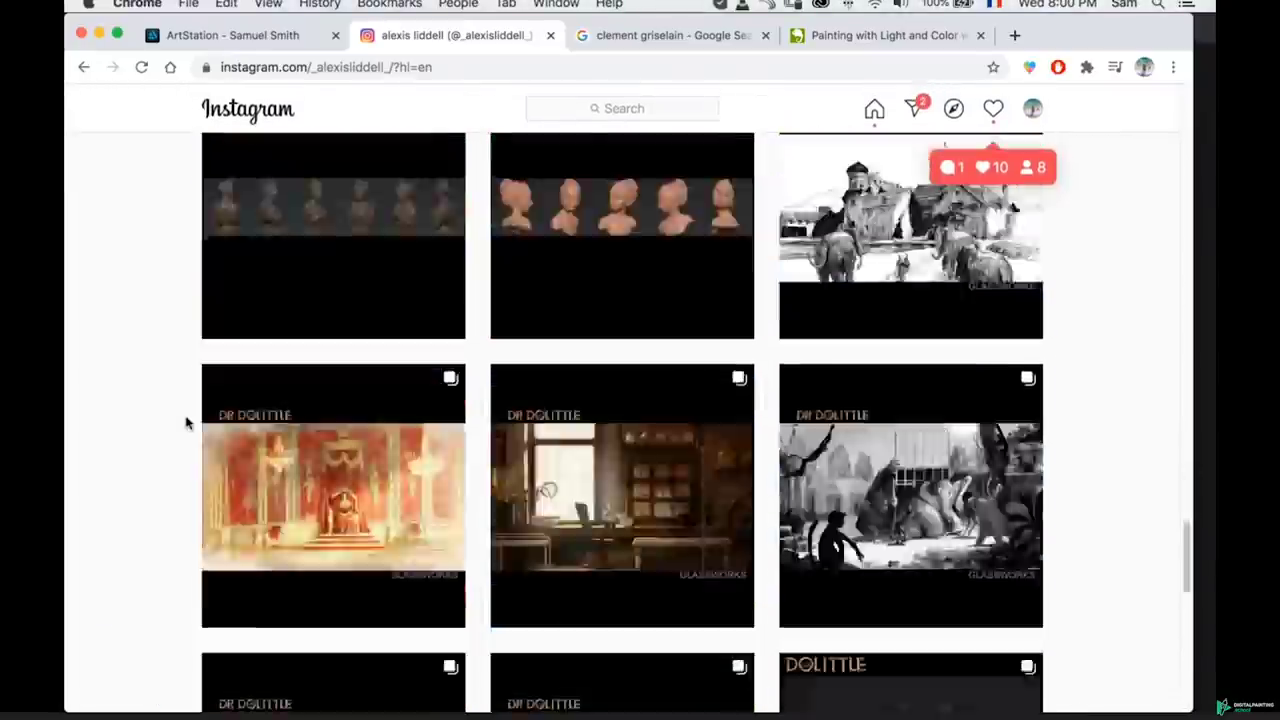
scroll(185, 422, down, 8)
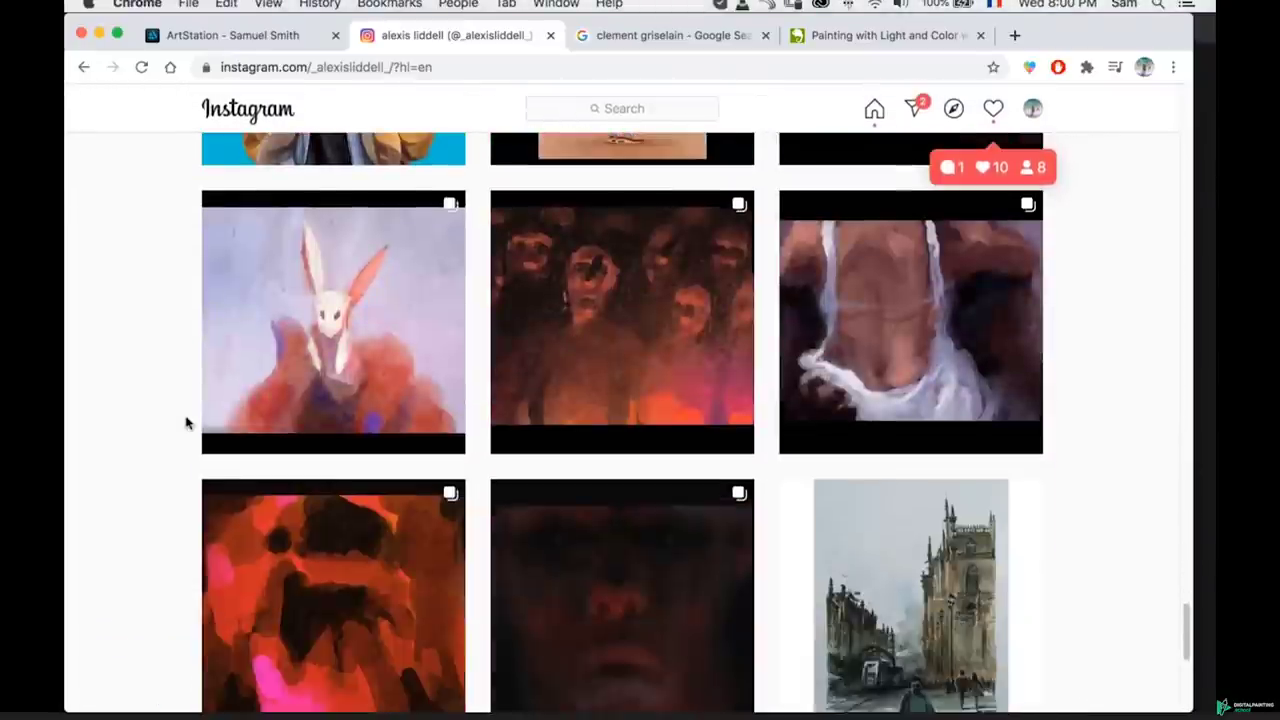
scroll(185, 422, down, 15)
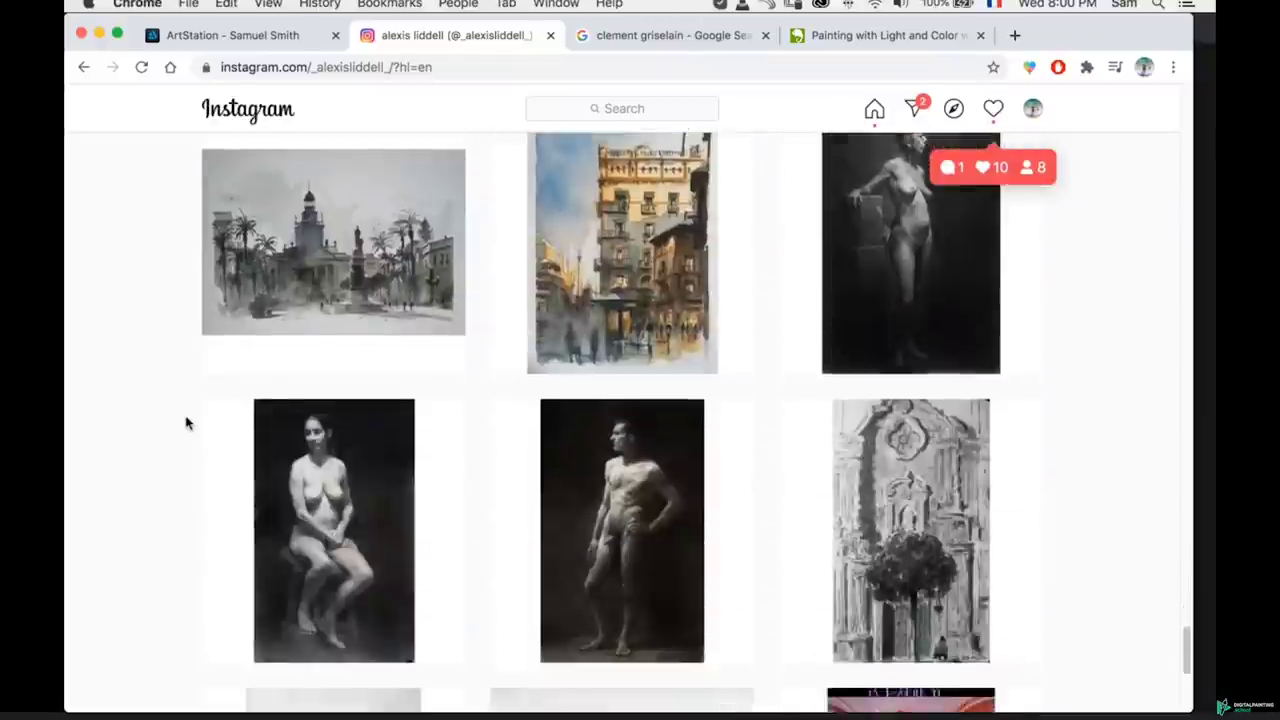
scroll(185, 422, down, 5)
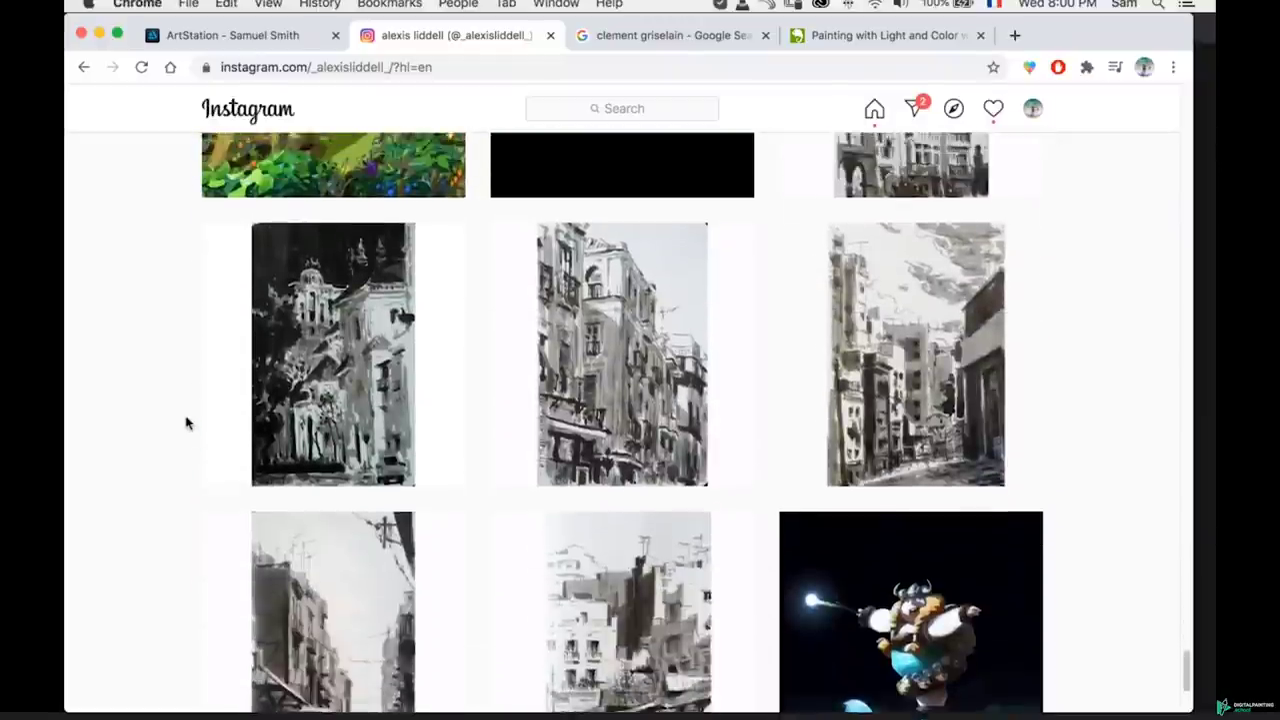
- Compare the black-and-white ink street and figure studies with the colour lighting paintings posted around them
scroll(185, 422, up, 4)
scroll(185, 422, up, 1)
scroll(185, 422, down, 3)
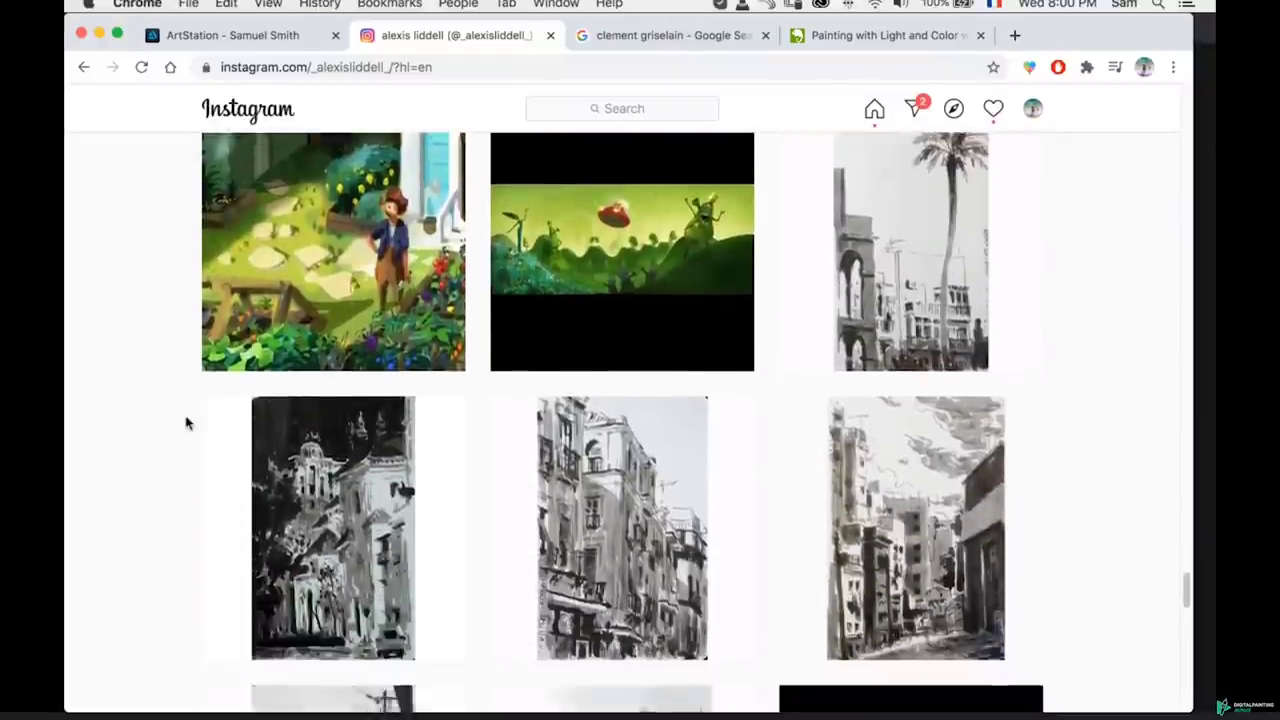
scroll(185, 422, up, 5)
scroll(185, 422, down, 7)
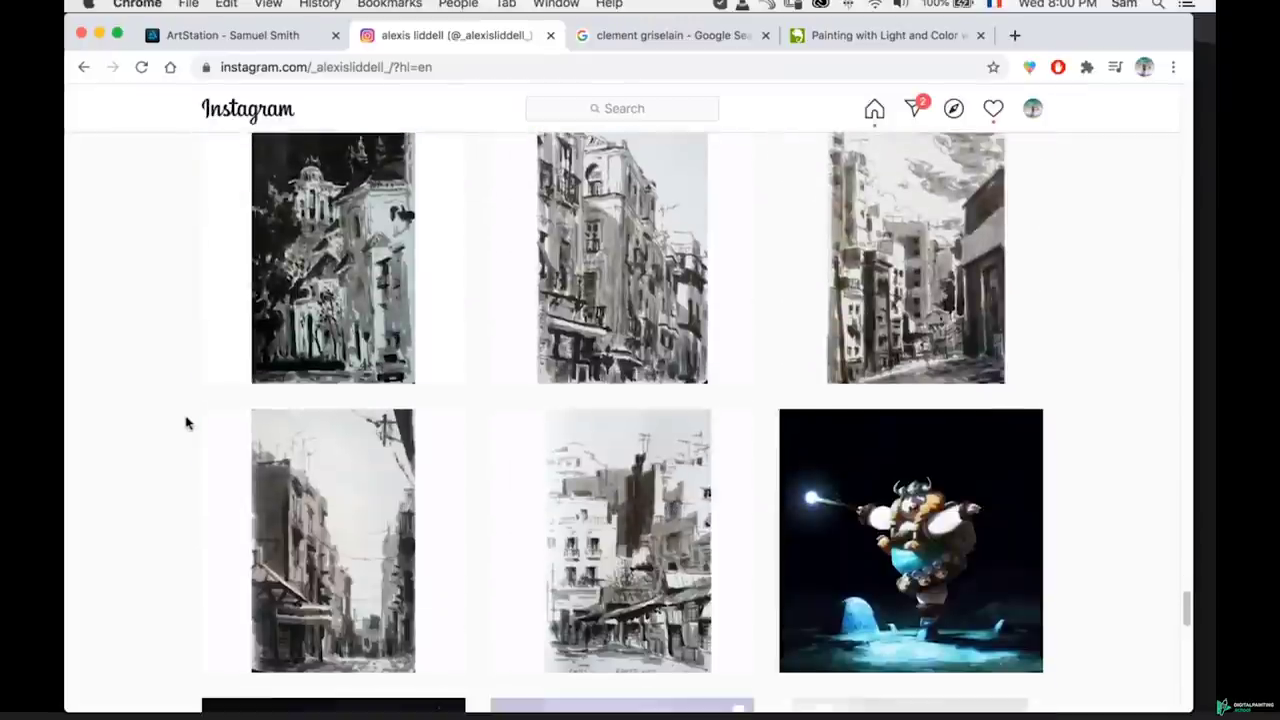
scroll(185, 422, down, 12)
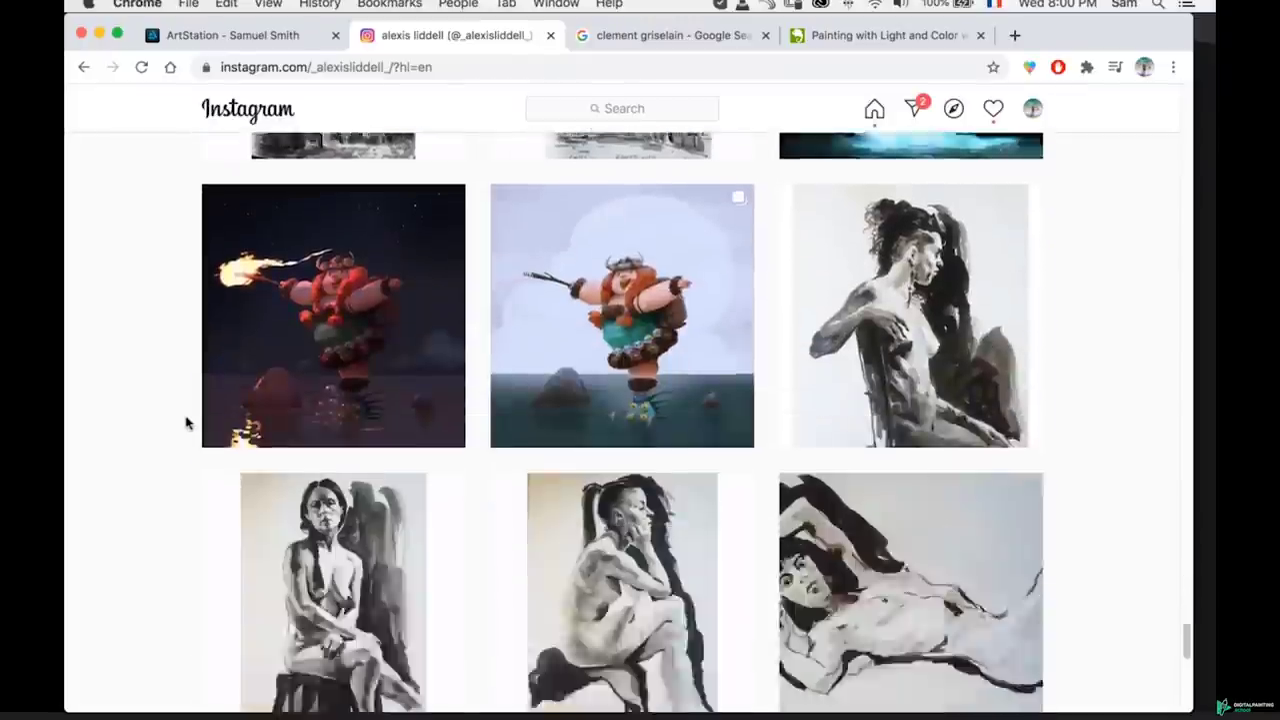
scroll(185, 422, down, 3)
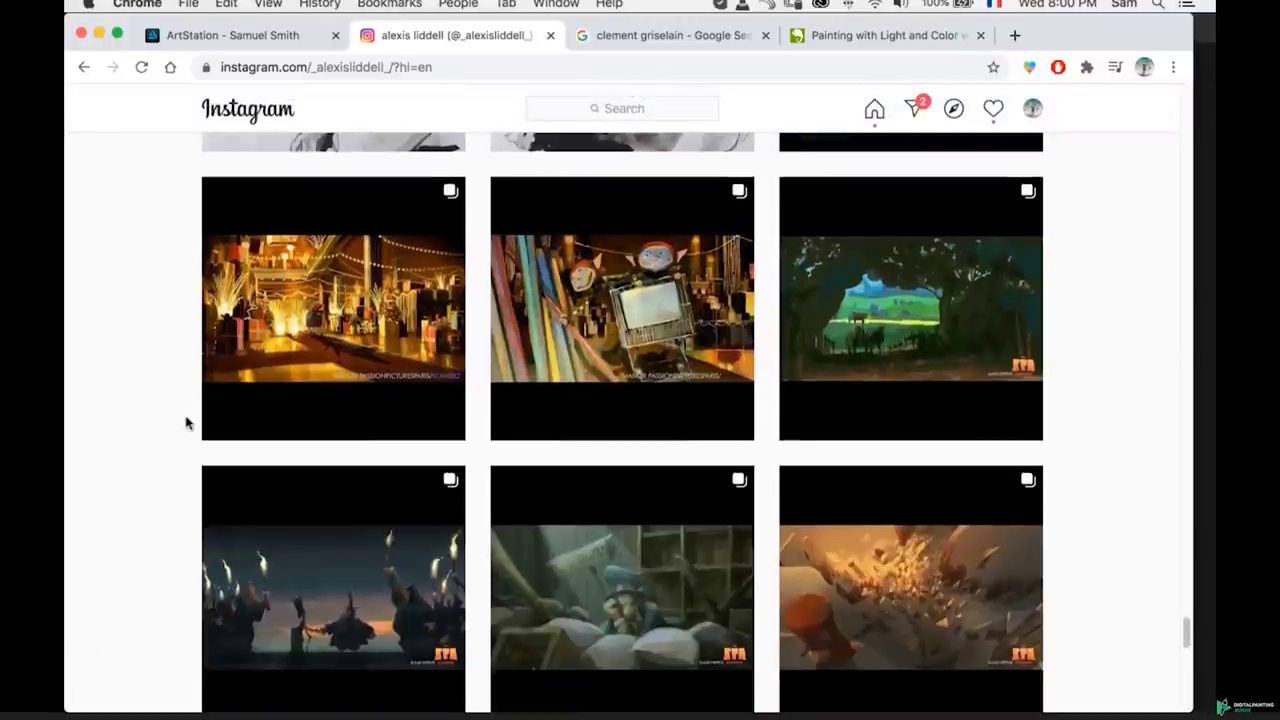
- Open the Klaus color script post with the torch-bearing crowd, look through its lighting variations and close it
scroll(185, 422, down, 1)
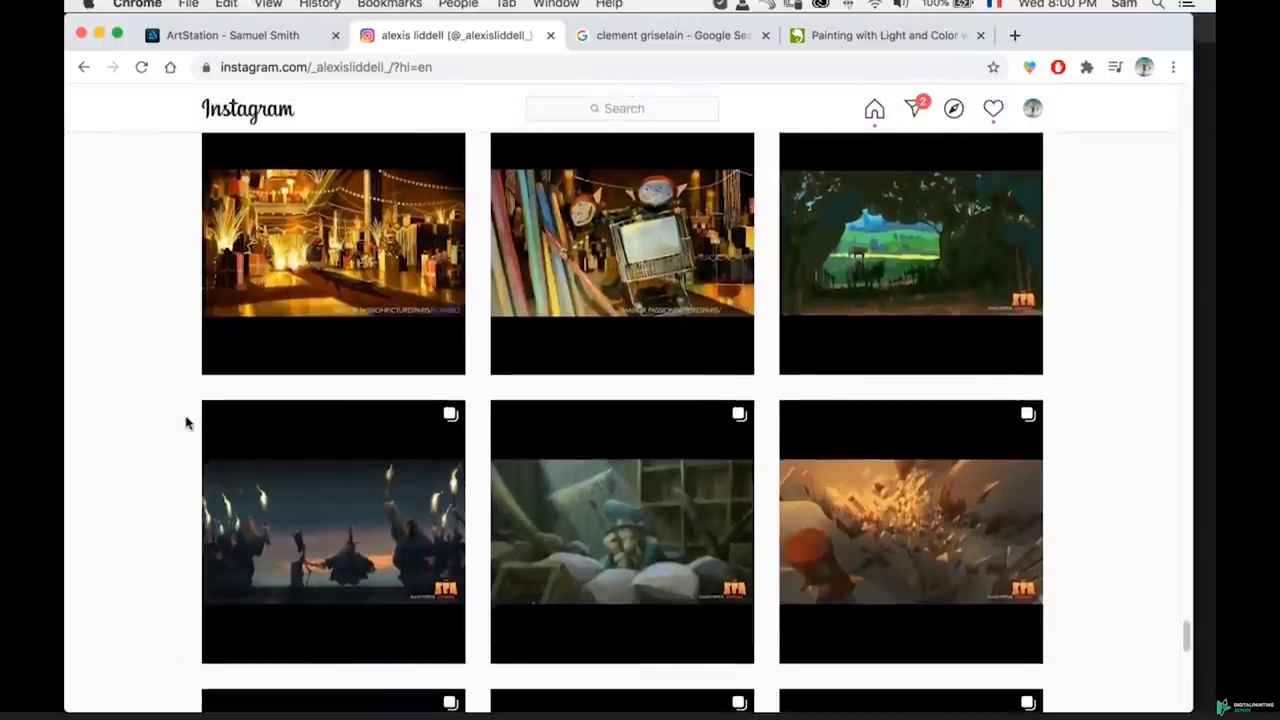
scroll(186, 420, down, 3)
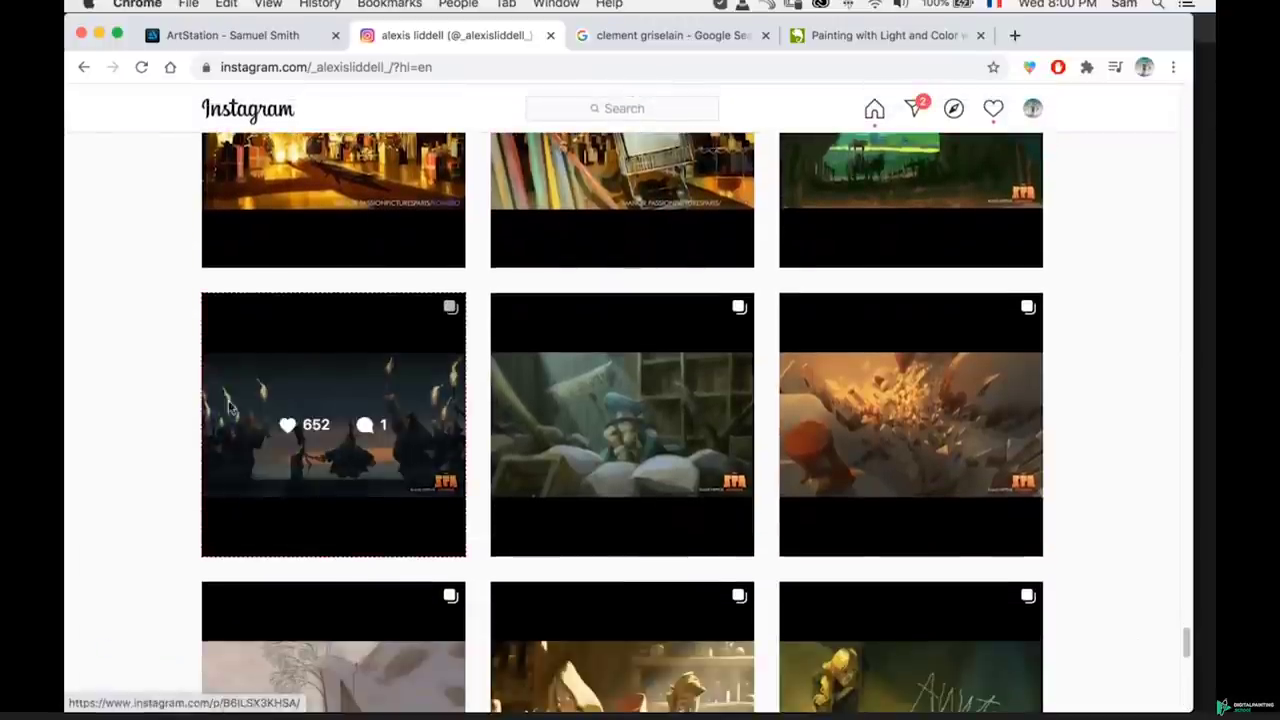
click(272, 423)
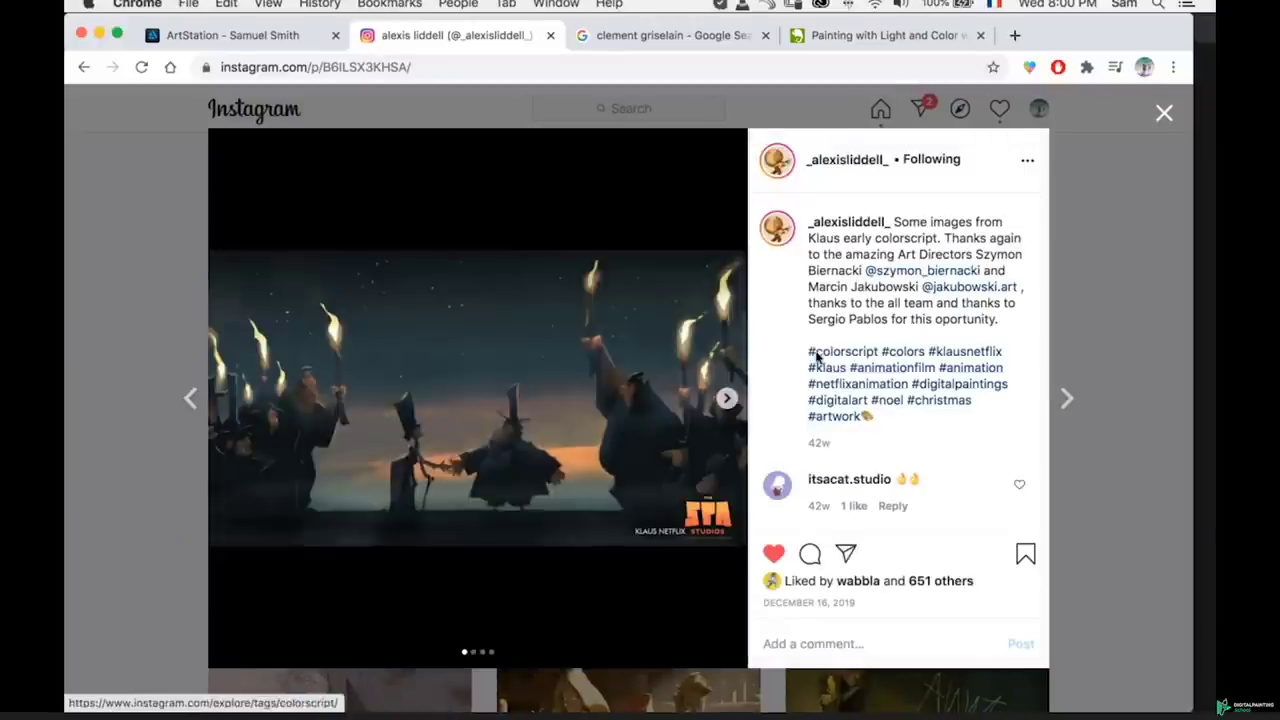
click(728, 399)
click(728, 399)
click(728, 399)
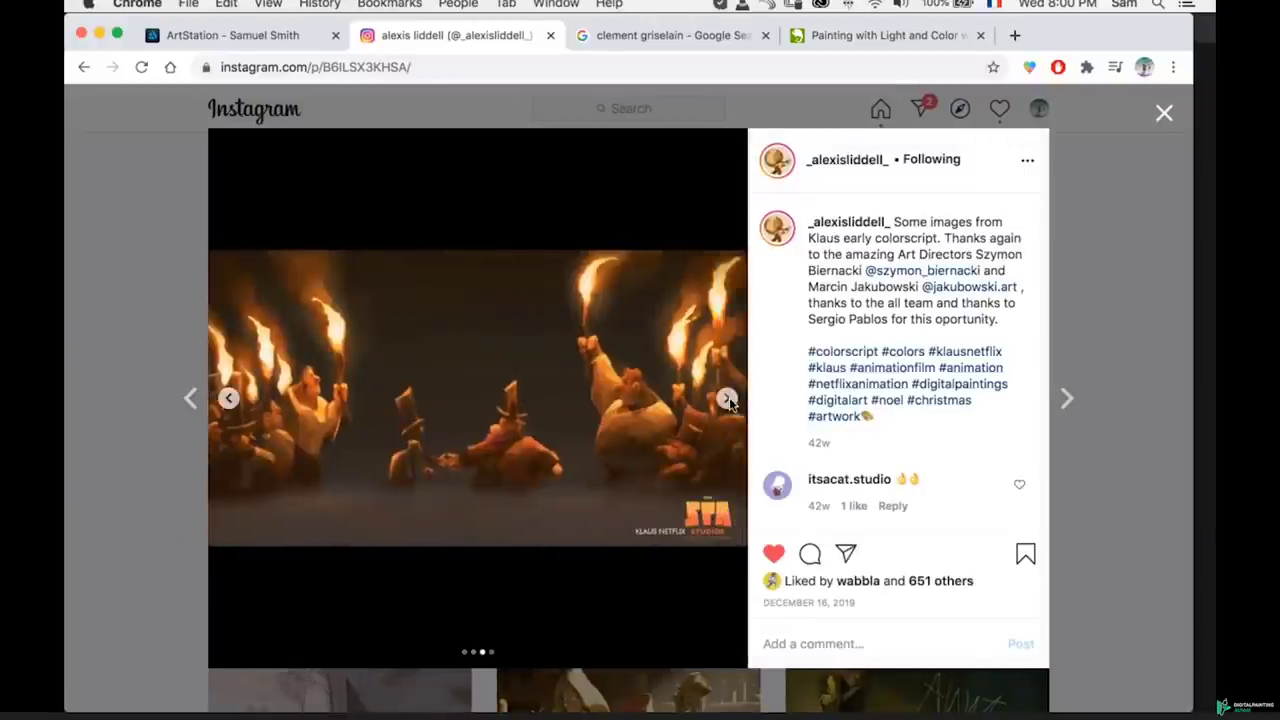
click(191, 439)
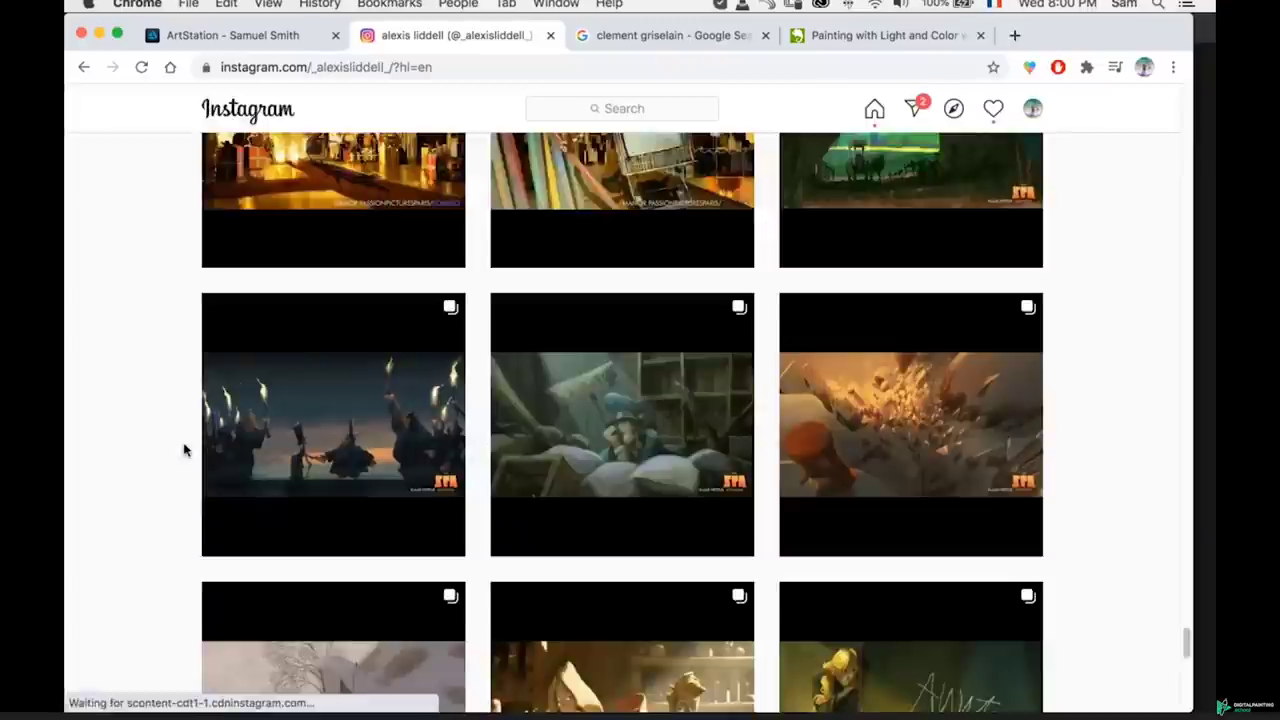
- Open the Klaus post with the orange debris explosion, compare its library and candlelit color script frames, and close it
scroll(183, 450, down, 2)
click(937, 368)
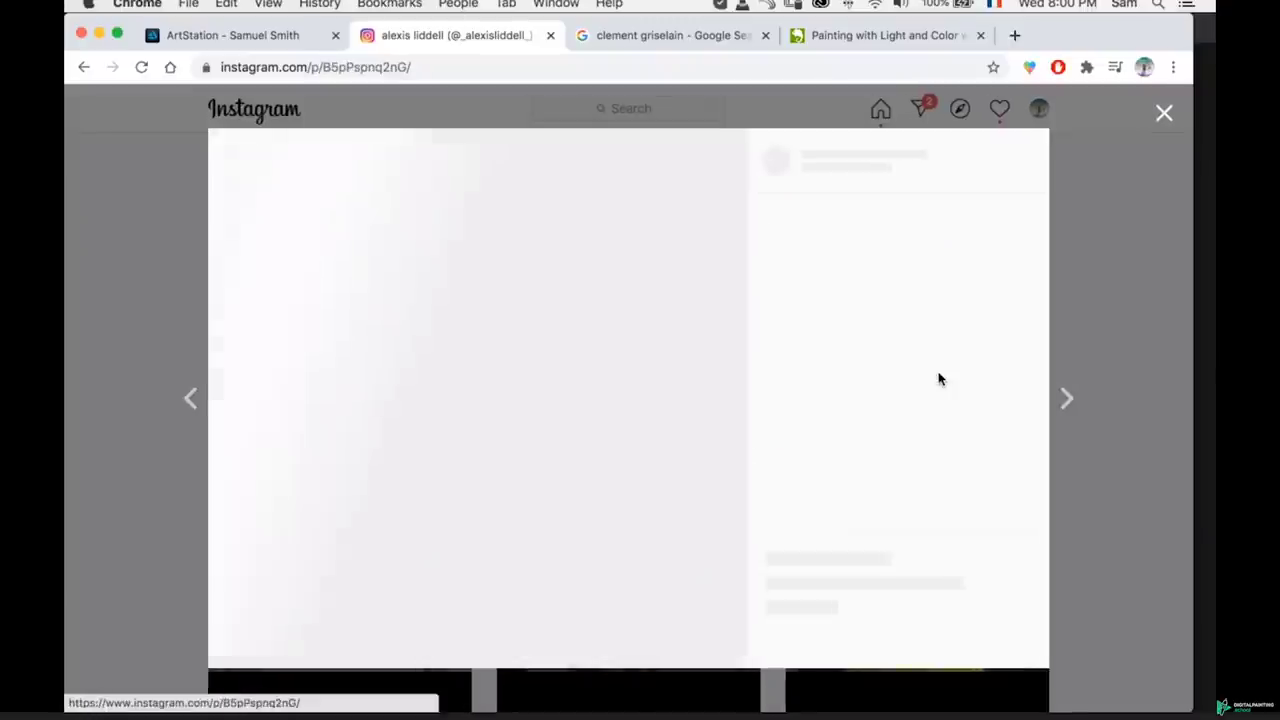
click(727, 398)
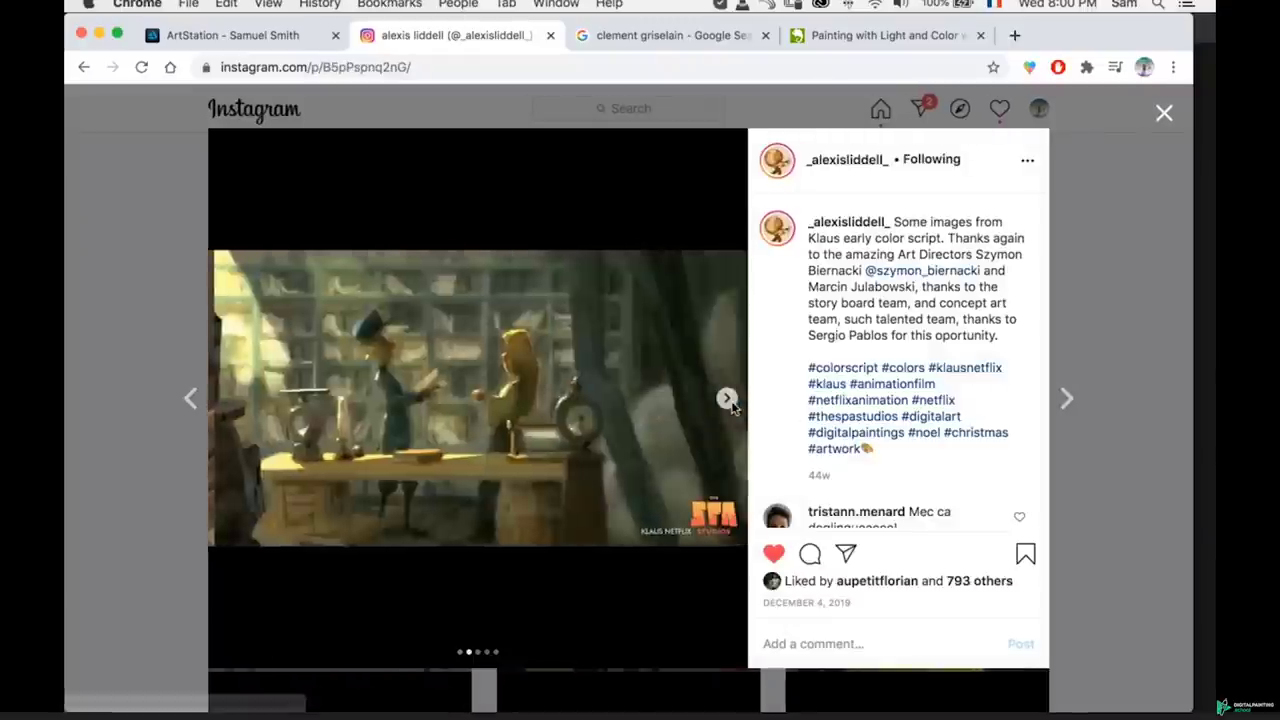
click(228, 398)
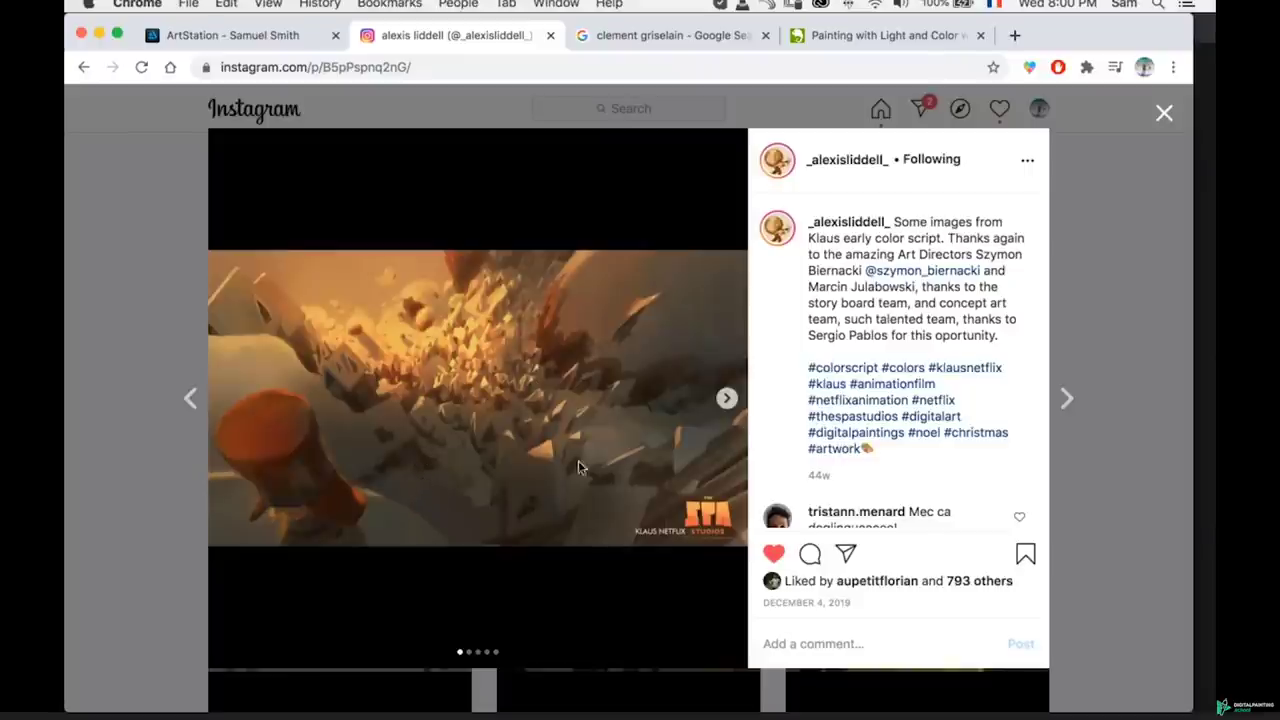
click(727, 398)
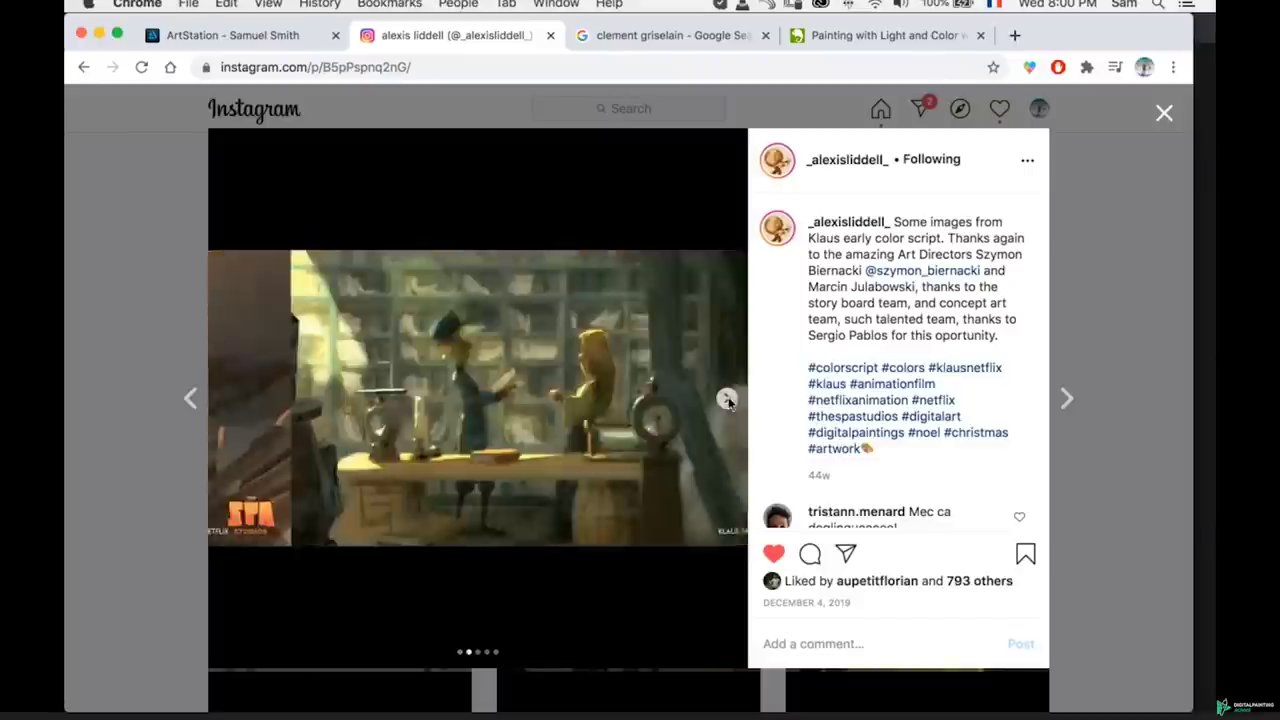
click(727, 398)
click(727, 399)
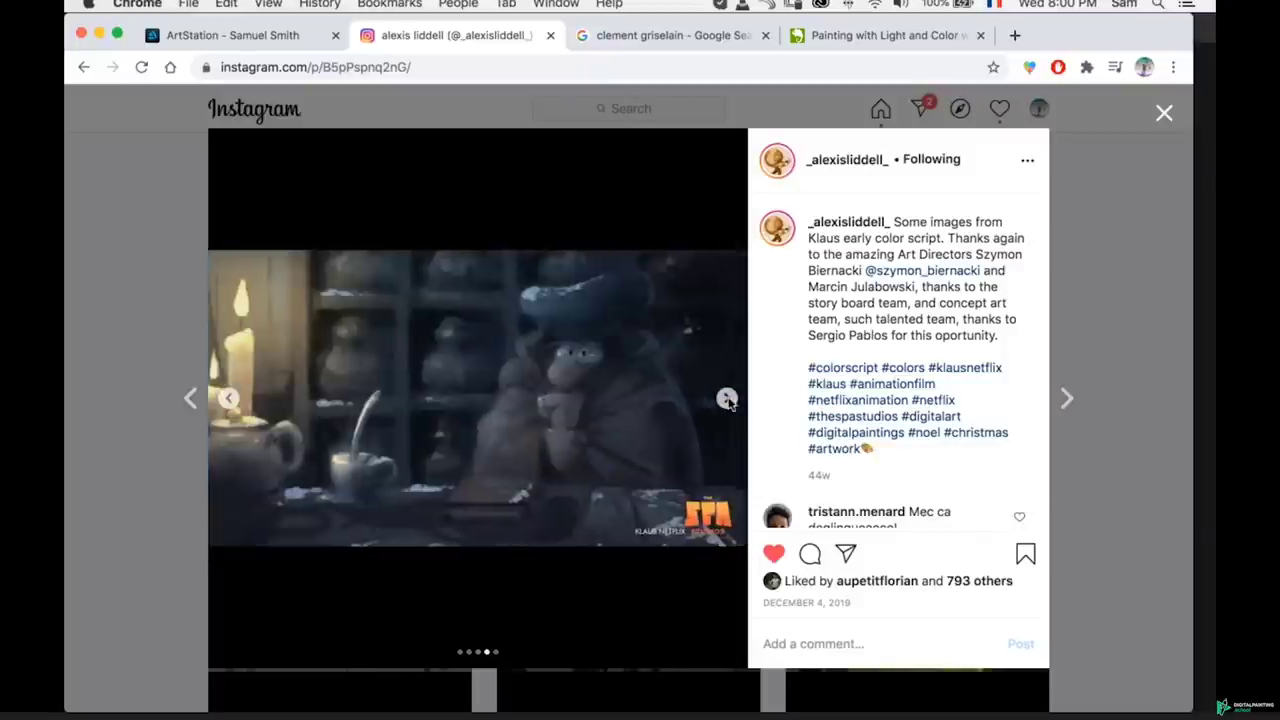
click(727, 399)
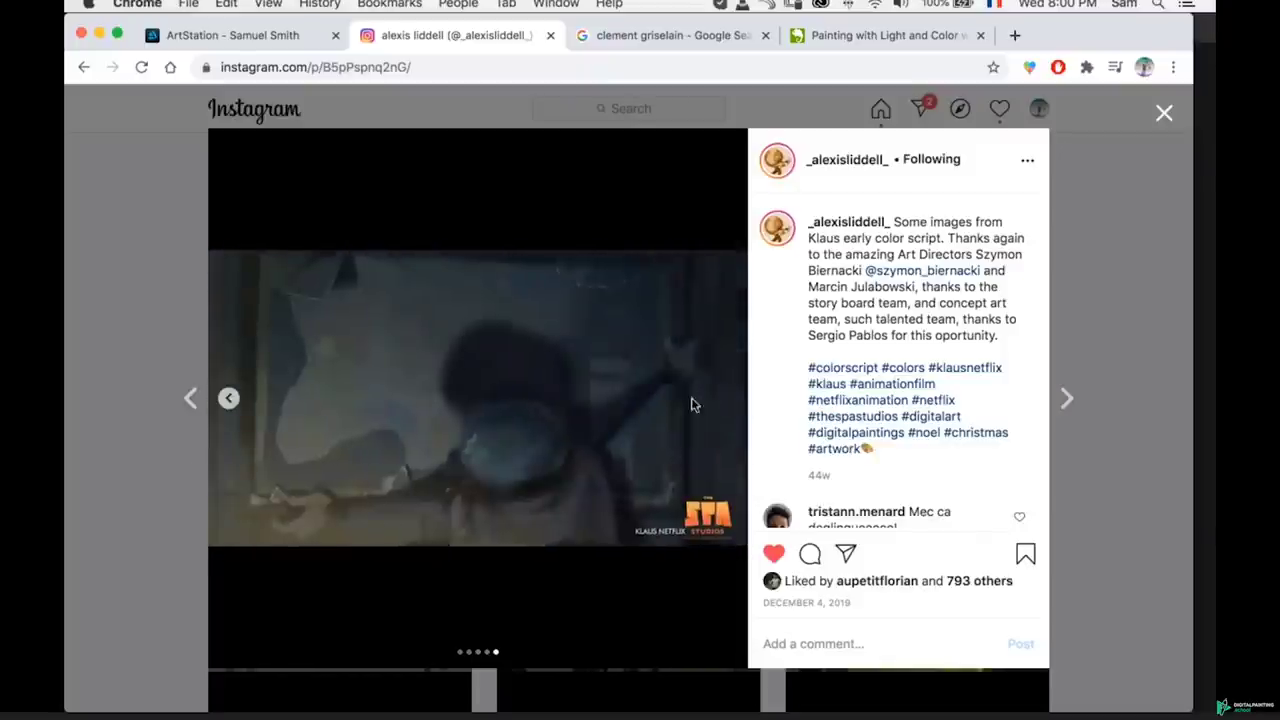
click(148, 484)
- Open the snow-covered house post, compare the same scene under its different lighting versions, and close it
click(220, 523)
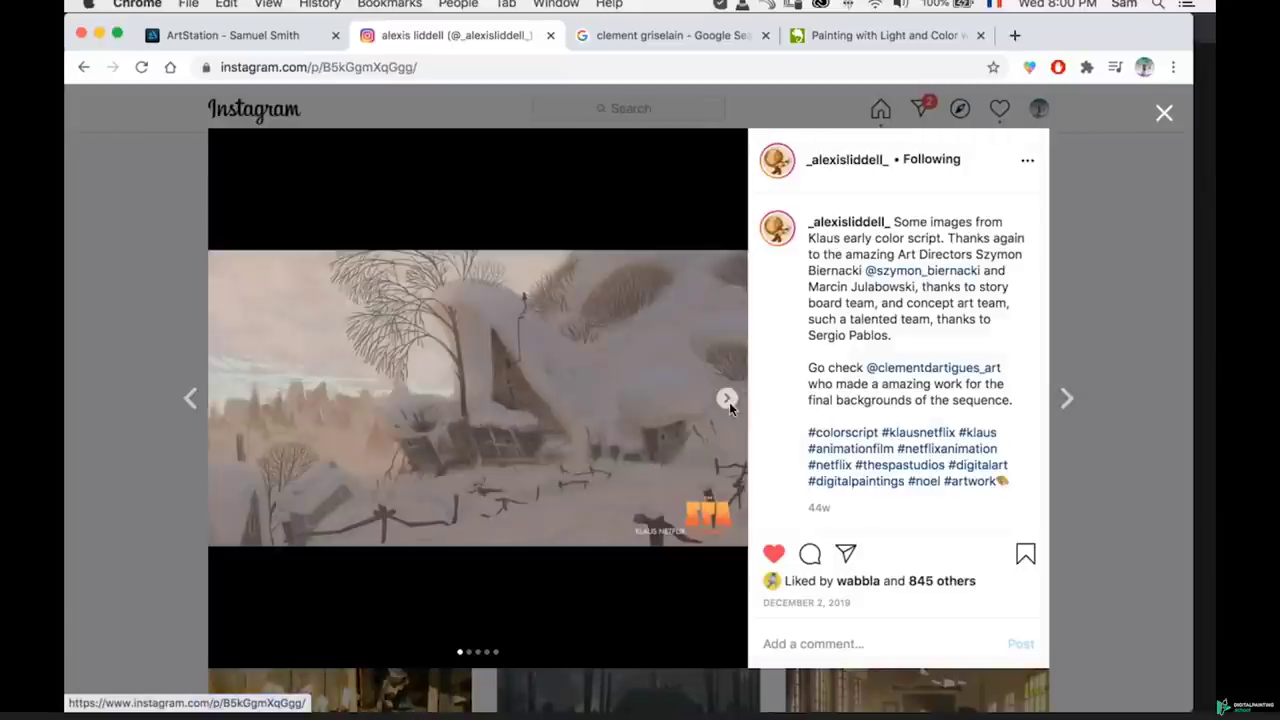
click(727, 401)
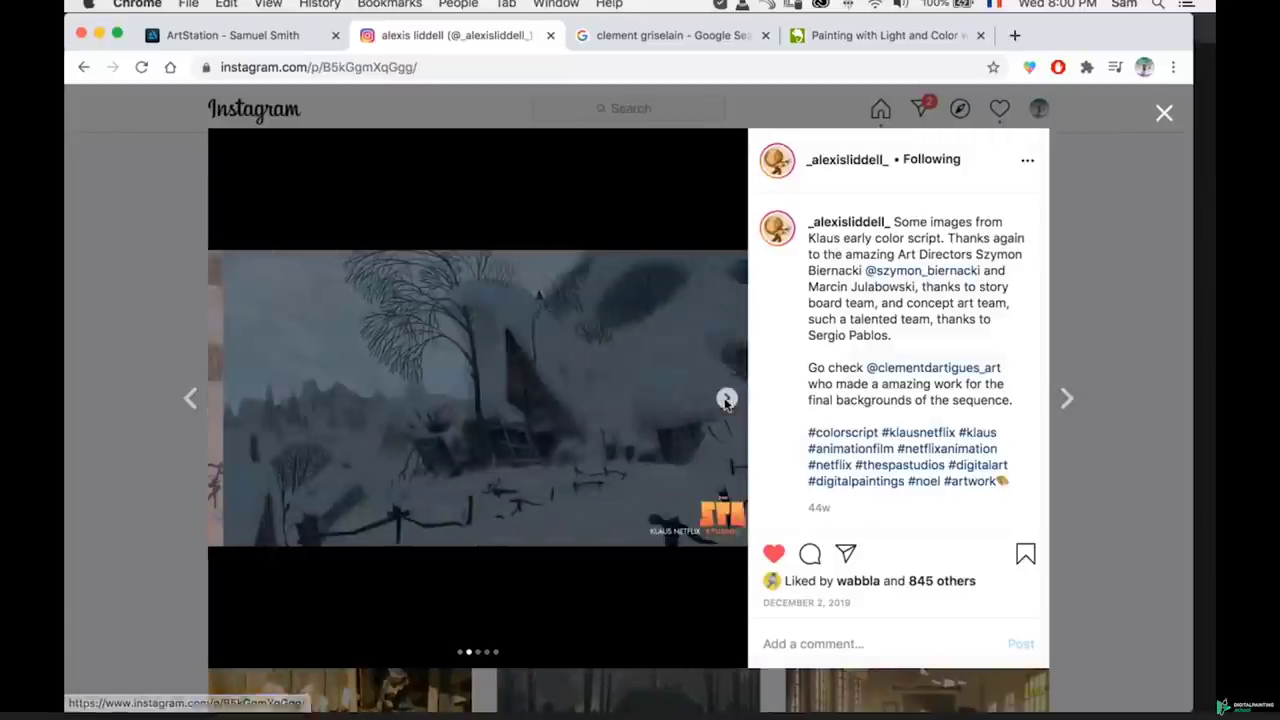
click(727, 401)
click(727, 401)
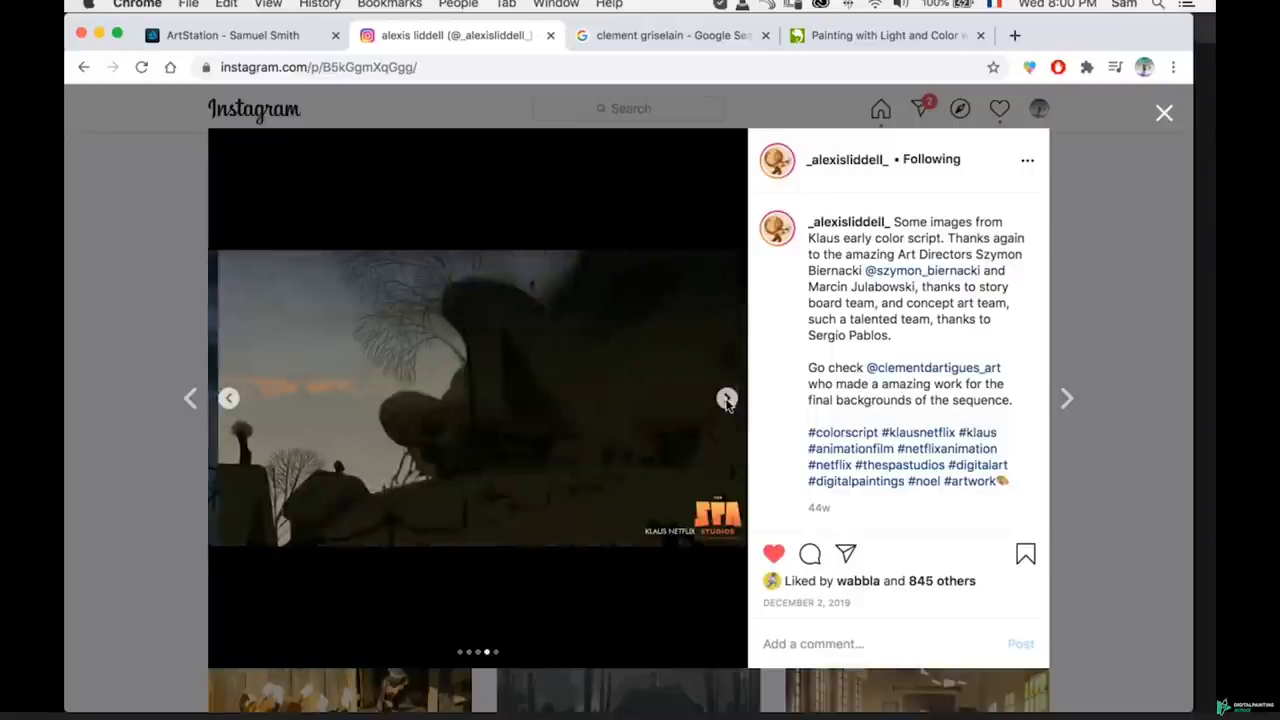
click(727, 402)
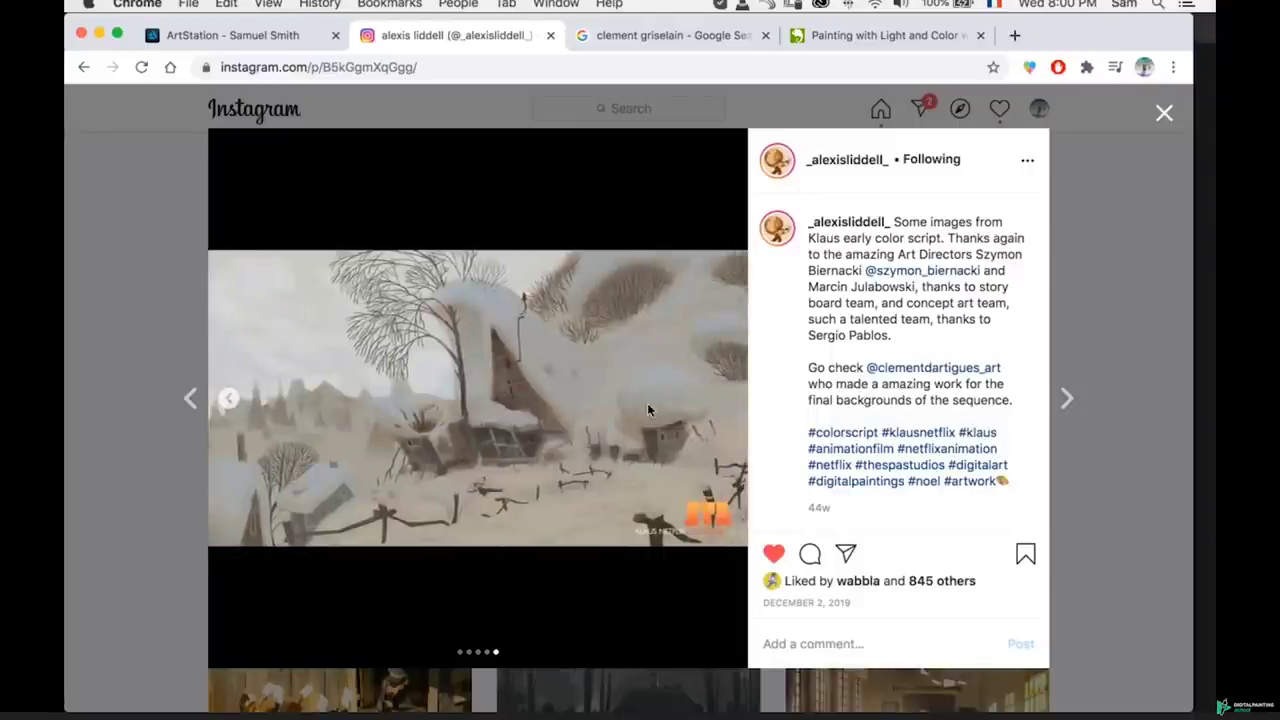
click(143, 477)
- Open the grey forest bridge post, look through its early KLAUS color script frames and close it
scroll(143, 479, down, 2)
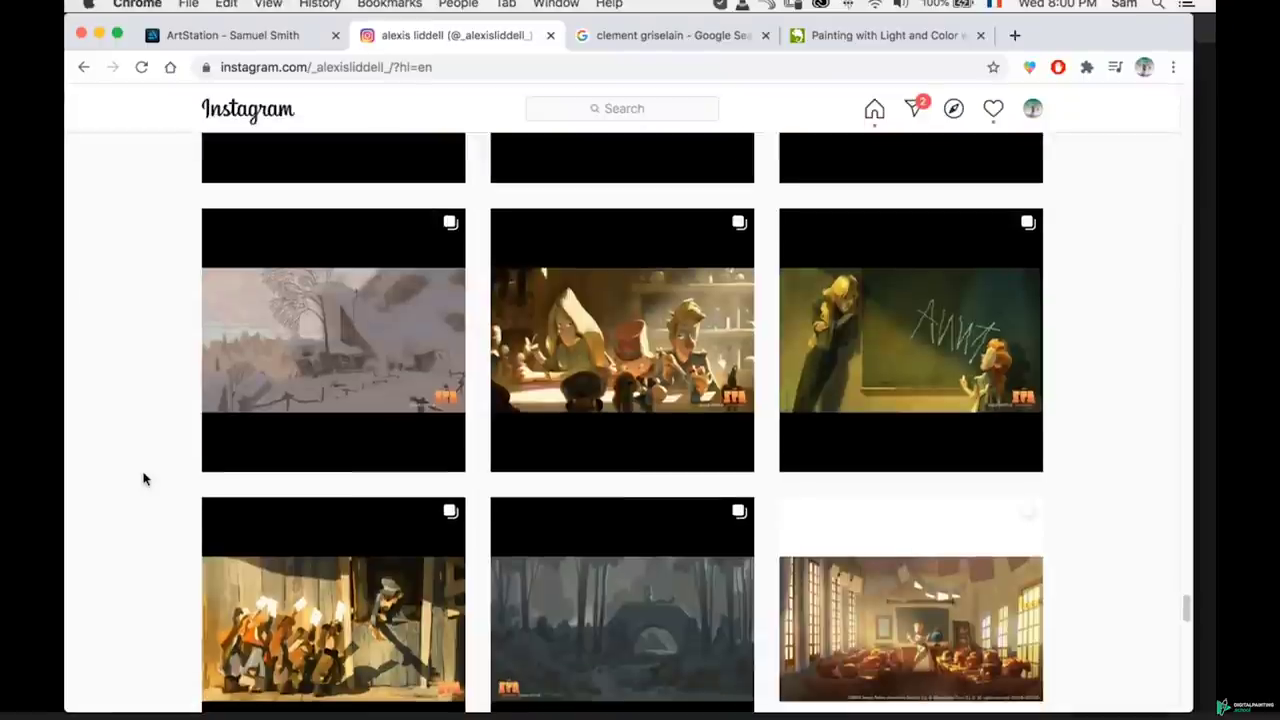
scroll(143, 479, down, 2)
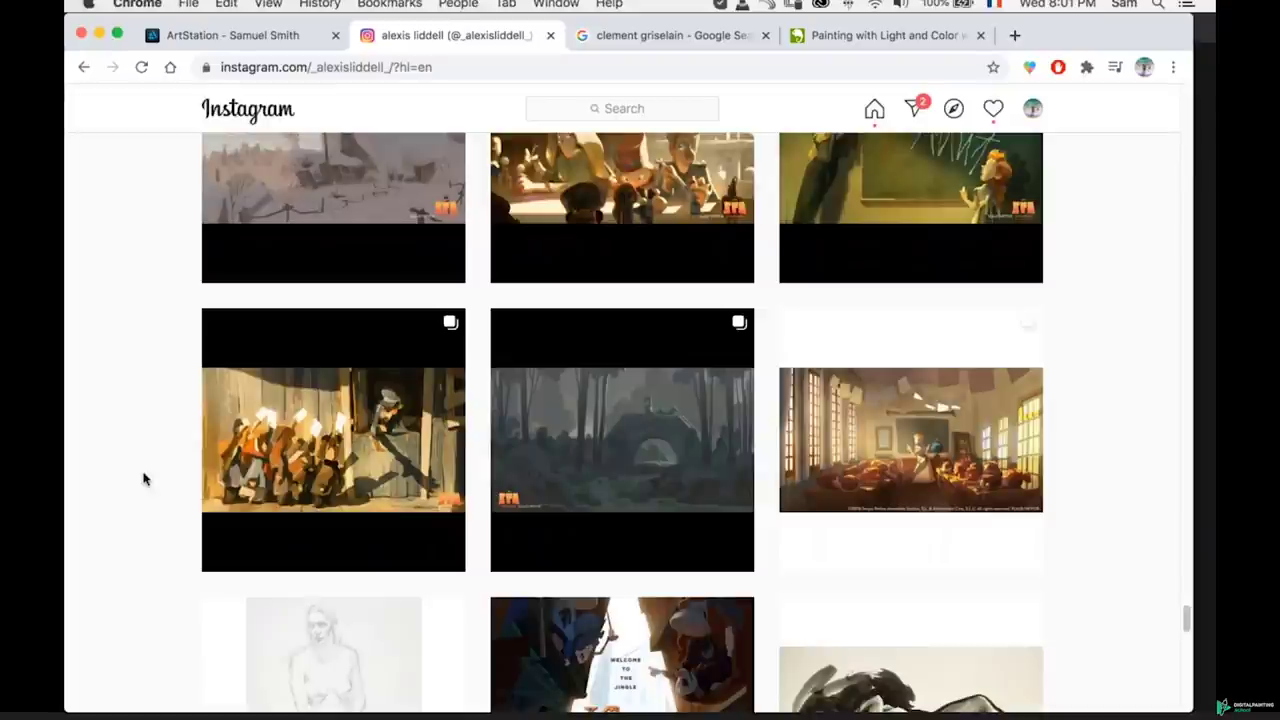
scroll(63, 451, down, 1)
click(570, 385)
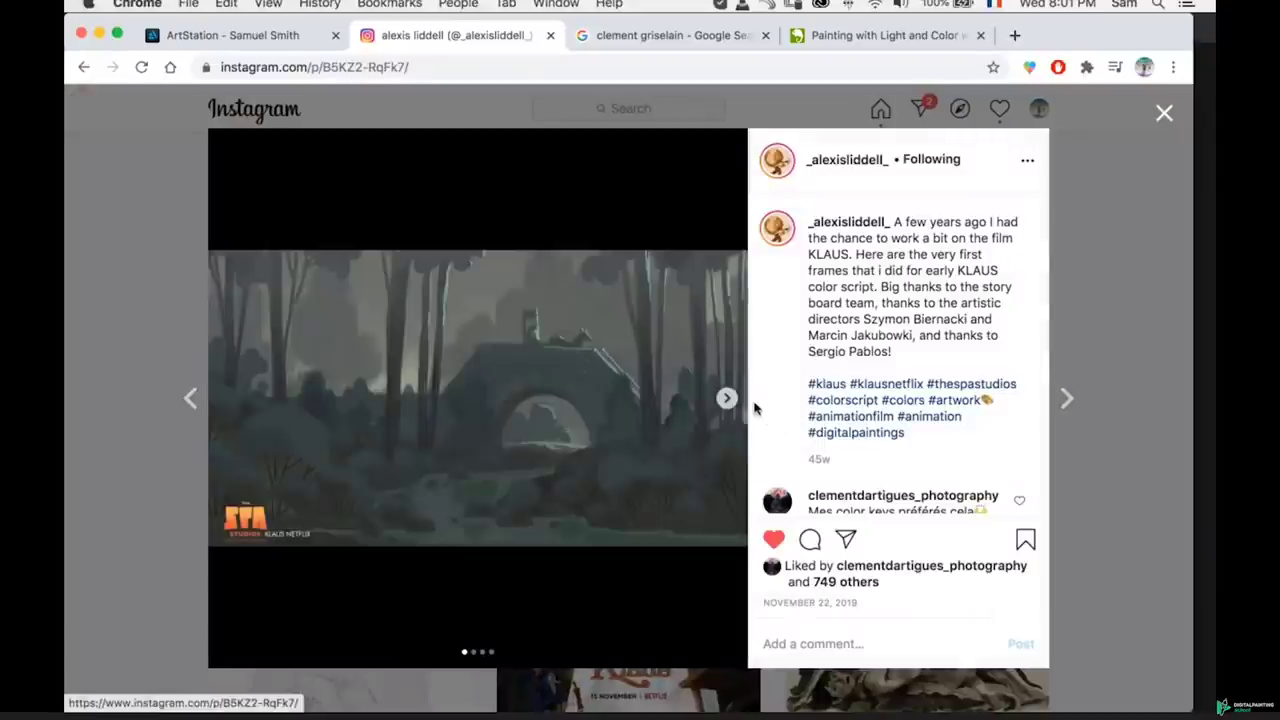
click(728, 398)
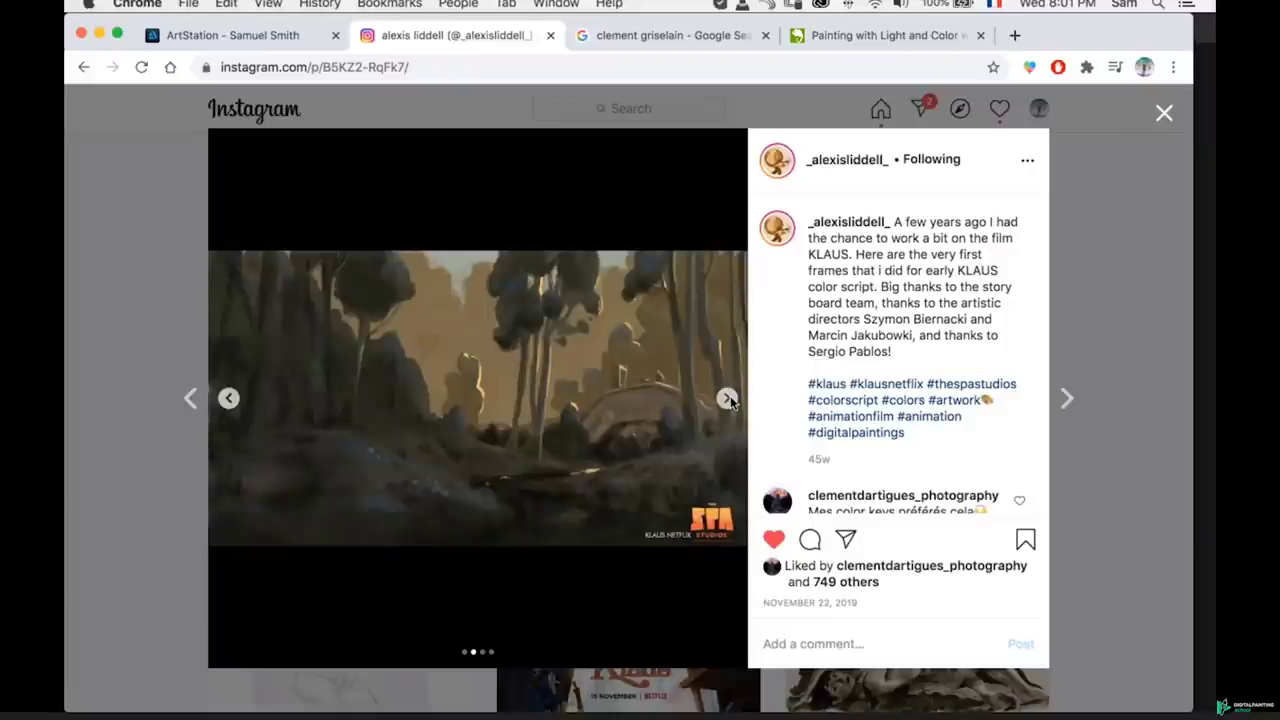
click(728, 398)
click(728, 399)
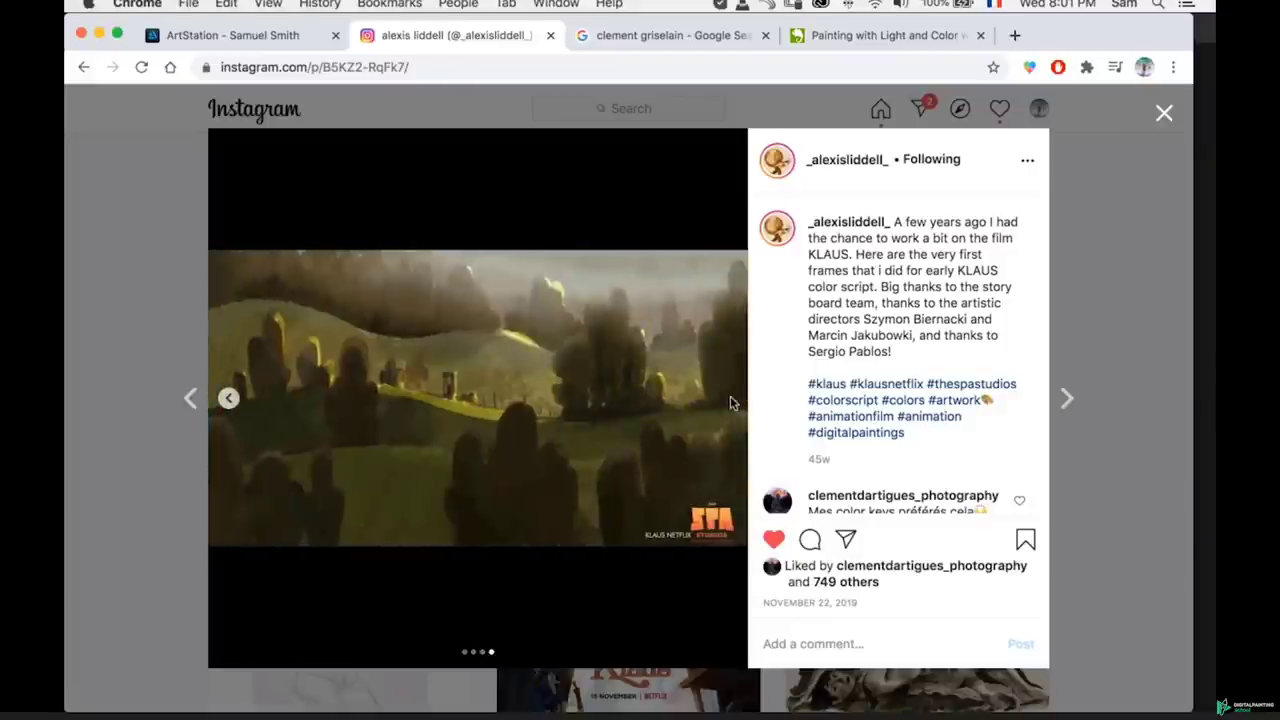
click(142, 484)
- Look over the Klaus poster and the pencil and ink figure studies posted beneath the color script frames
scroll(220, 517, down, 2)
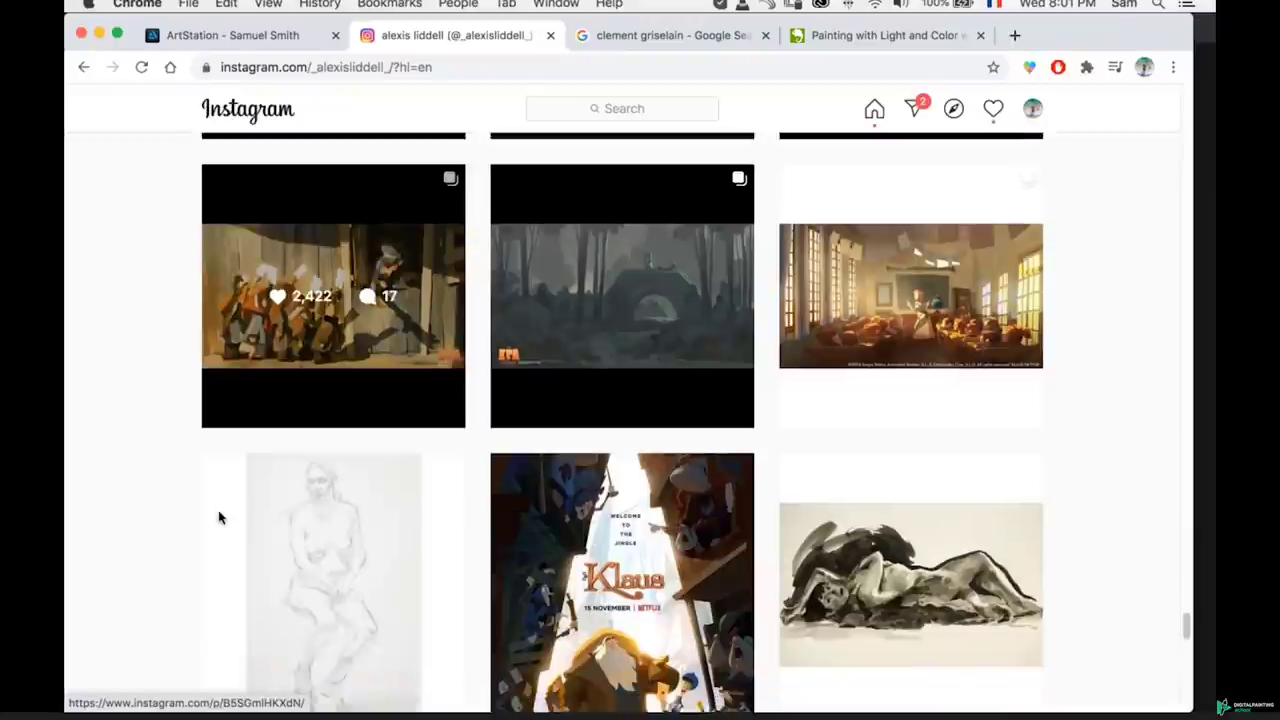
scroll(220, 517, down, 2)
scroll(120, 446, down, 2)
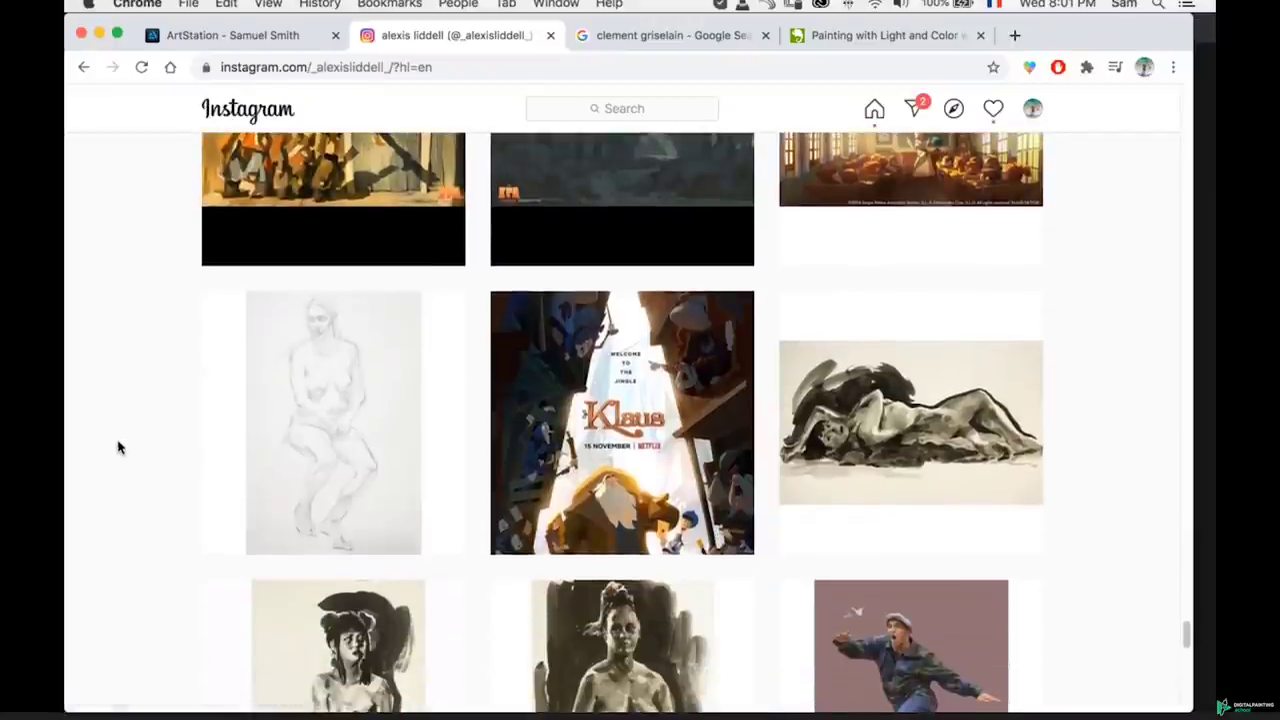
scroll(118, 447, up, 3)
scroll(155, 403, up, 1)
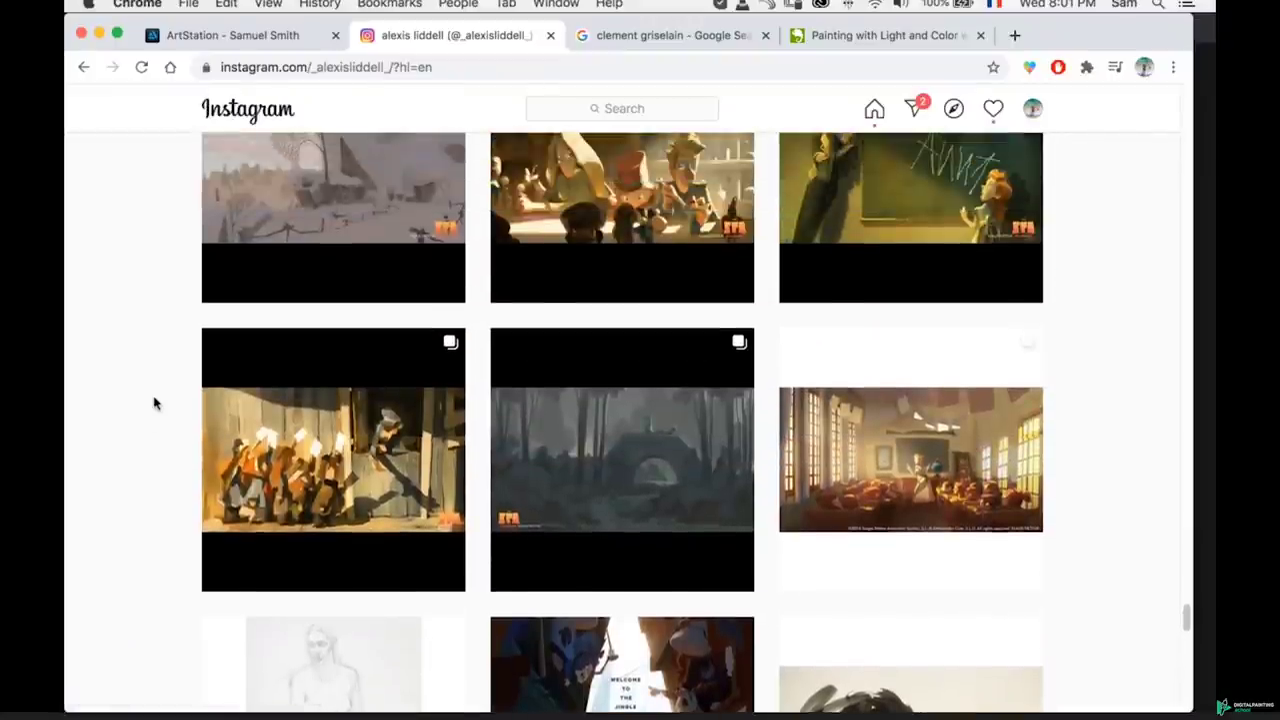
- Switch to the ArtStation portfolio, open KLAUS Color Keys - Part V, look through its color key sheets and close it
click(252, 37)
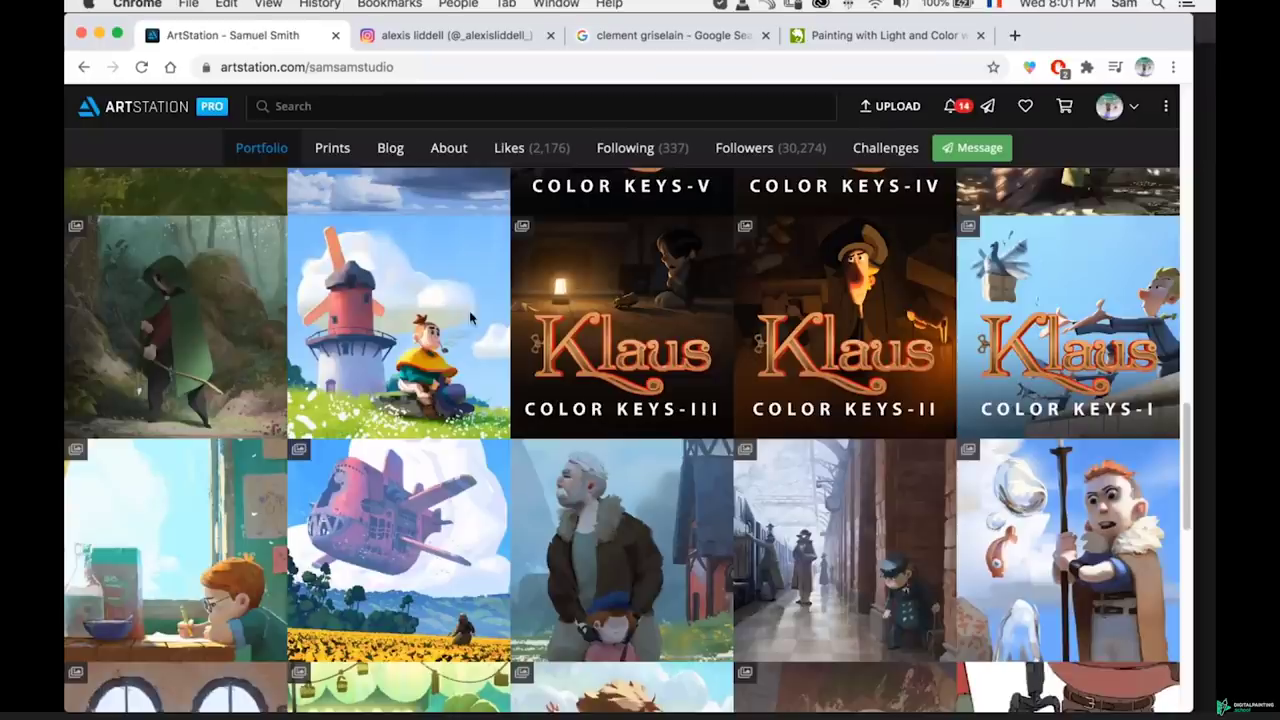
scroll(470, 318, up, 5)
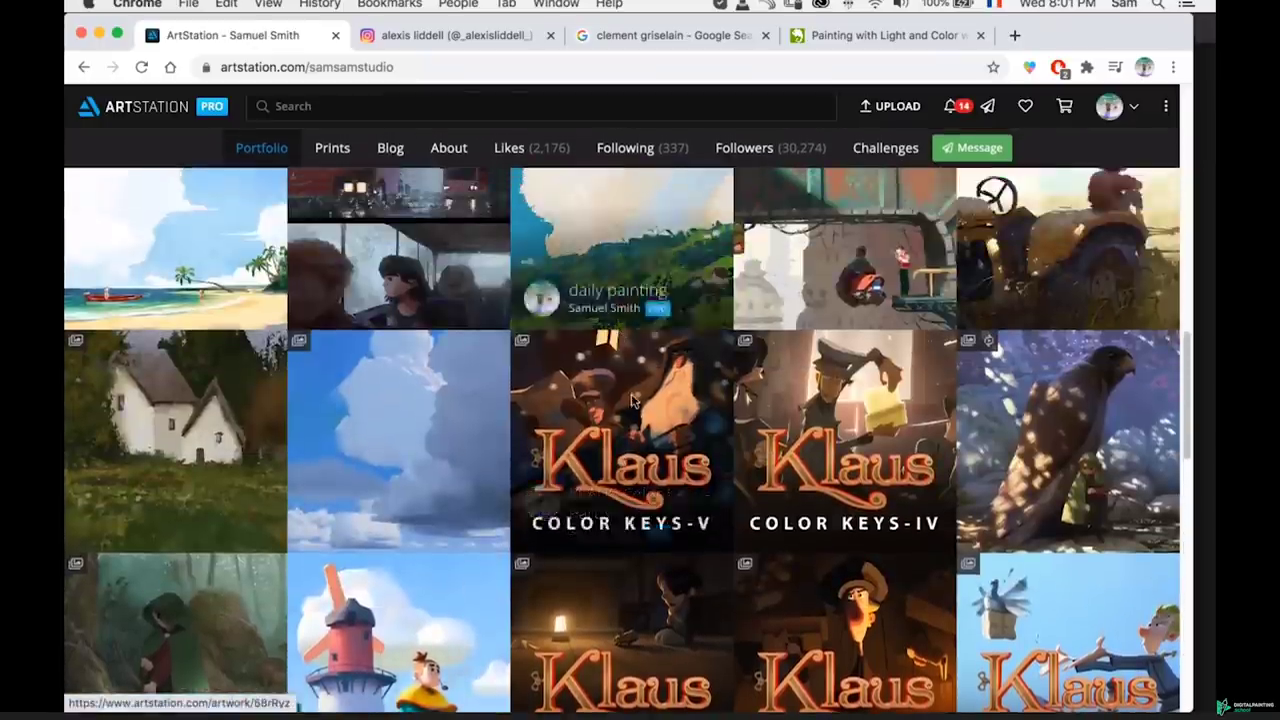
click(631, 400)
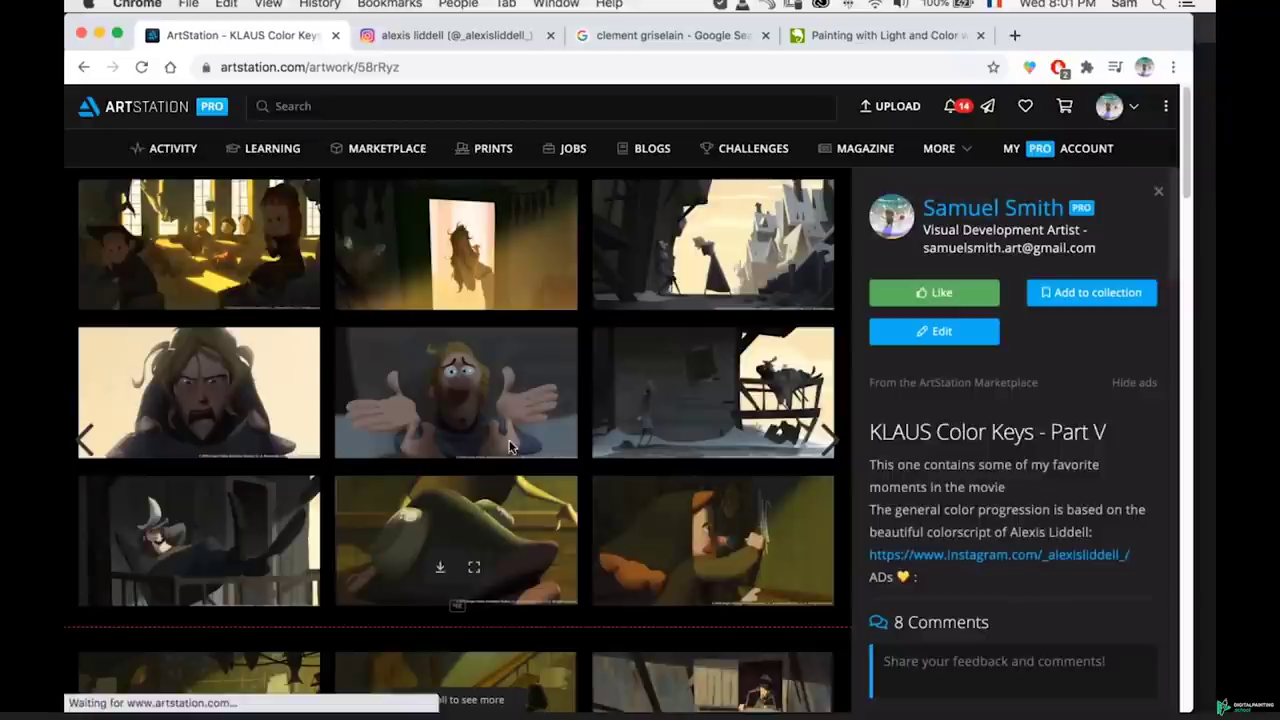
scroll(515, 412, down, 10)
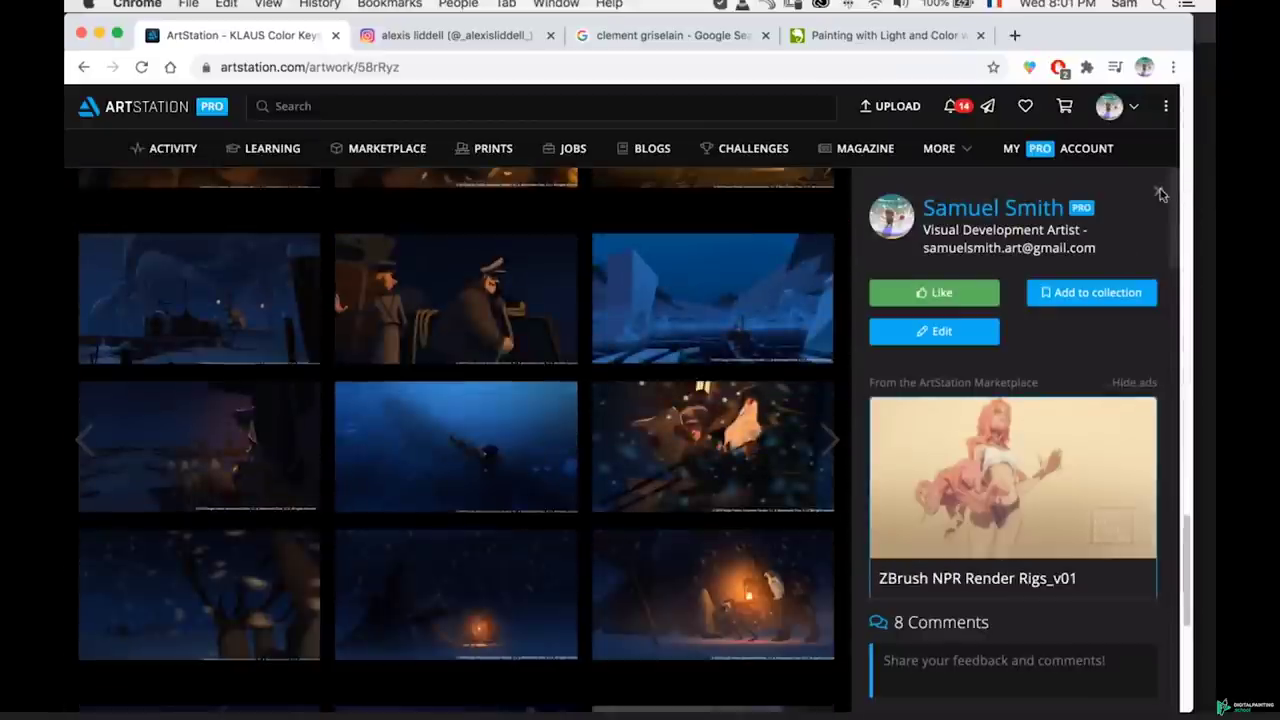
click(1158, 191)
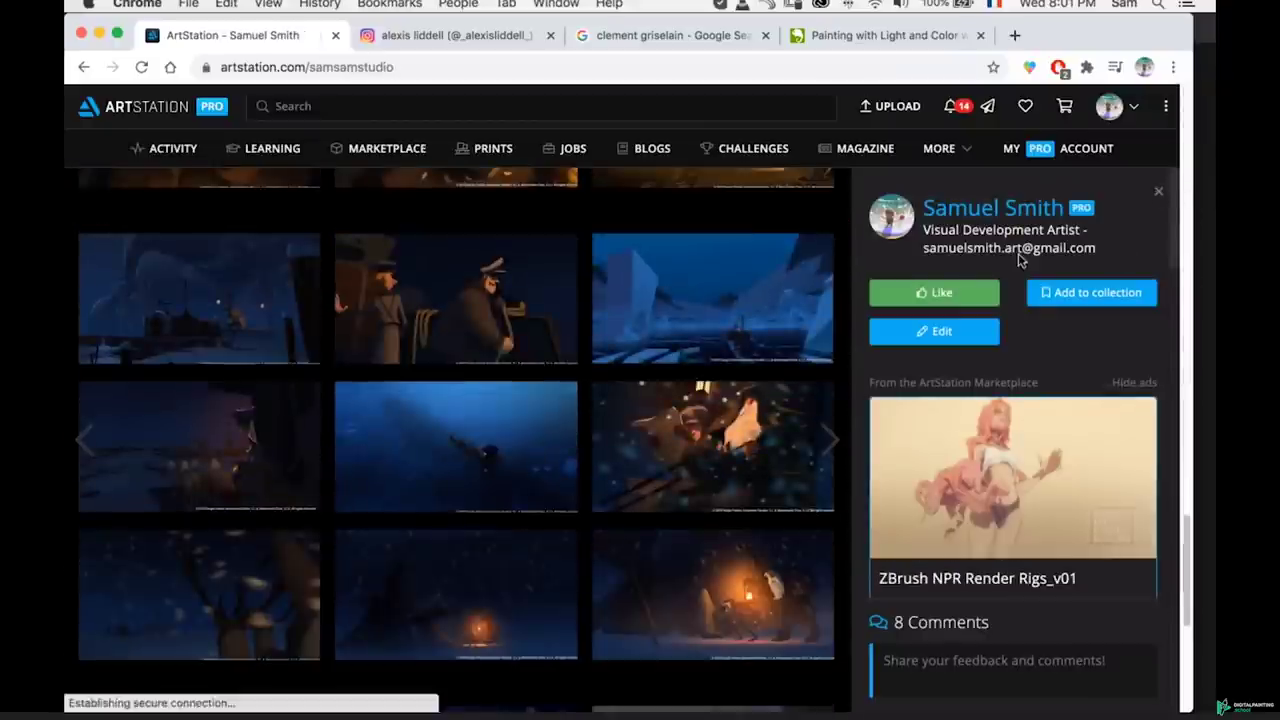
click(784, 377)
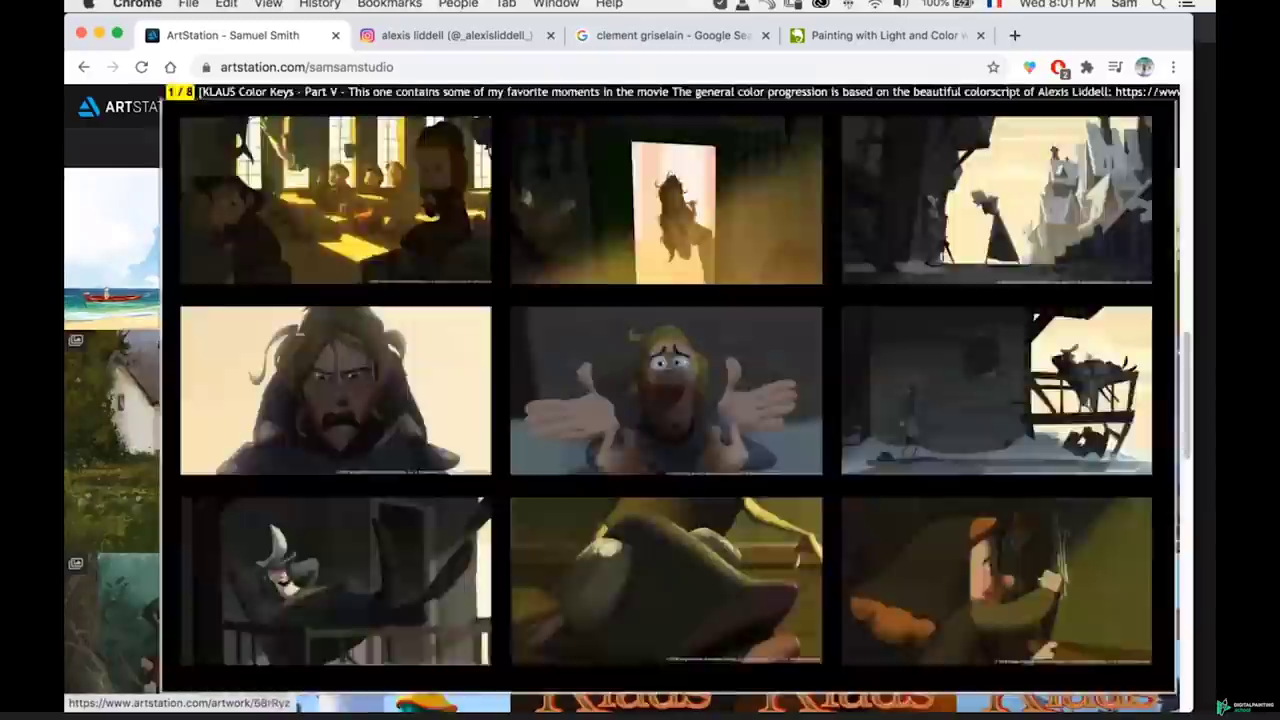
- Examine the portfolio's character and environment paintings around the Klaus color key projects, down to the Ghibli fan art
scroll(490, 442, down, 2)
scroll(490, 442, up, 2)
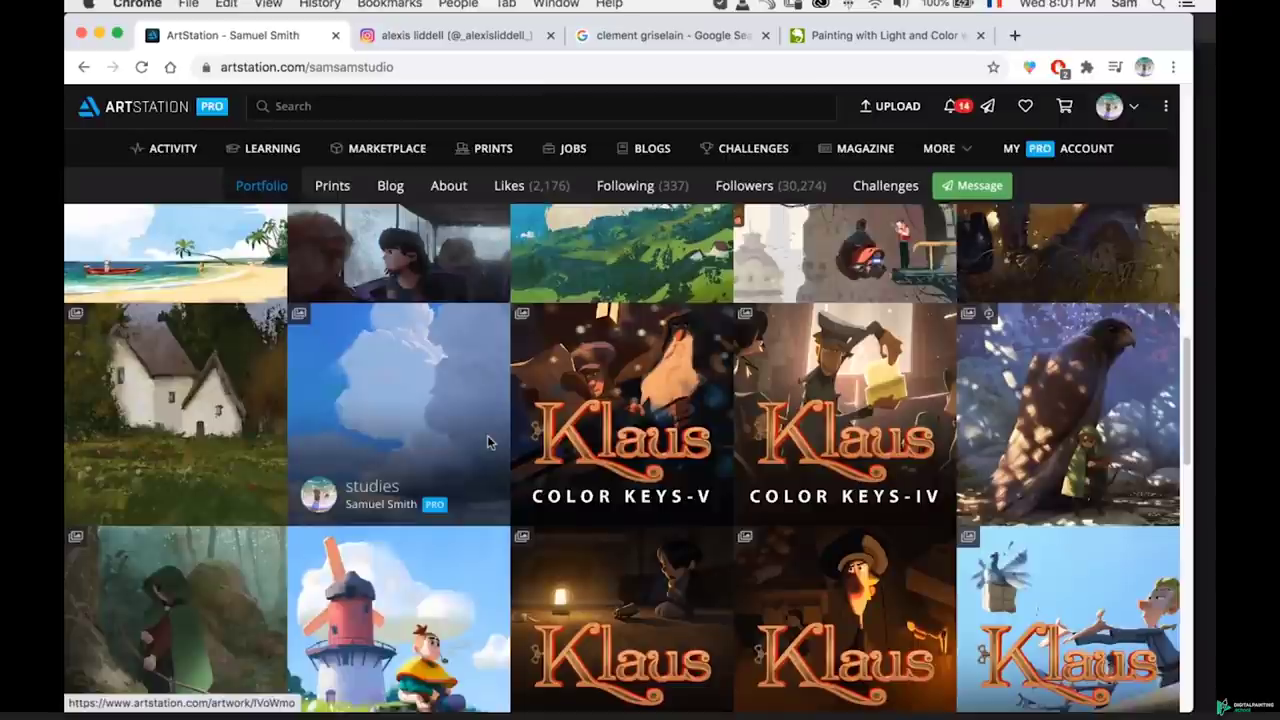
scroll(466, 407, down, 5)
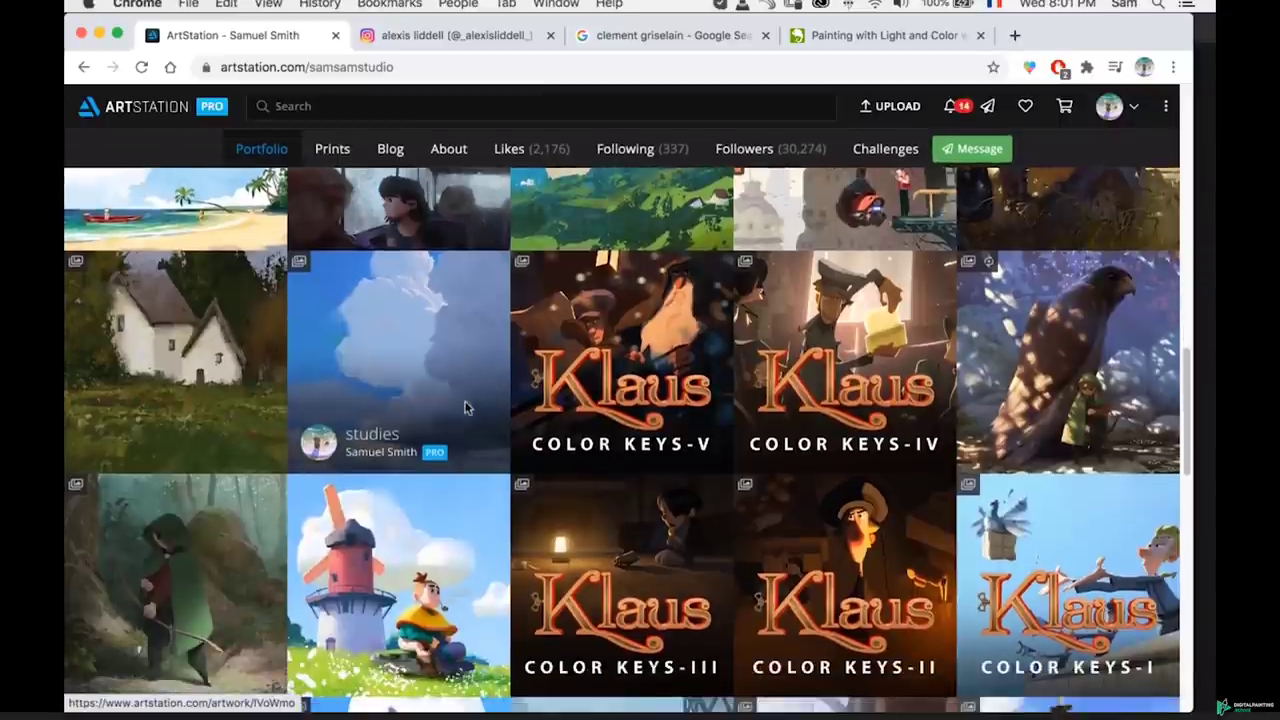
scroll(466, 407, down, 5)
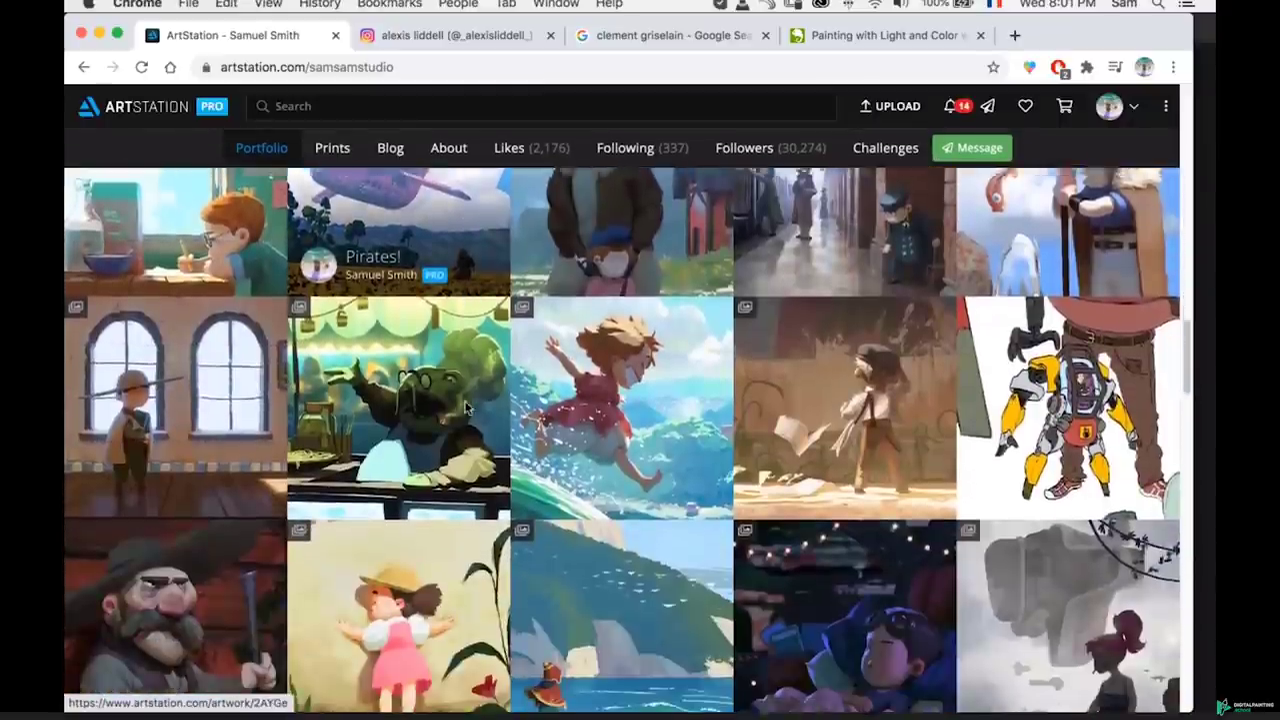
scroll(466, 407, down, 2)
scroll(466, 407, up, 2)
scroll(466, 407, up, 3)
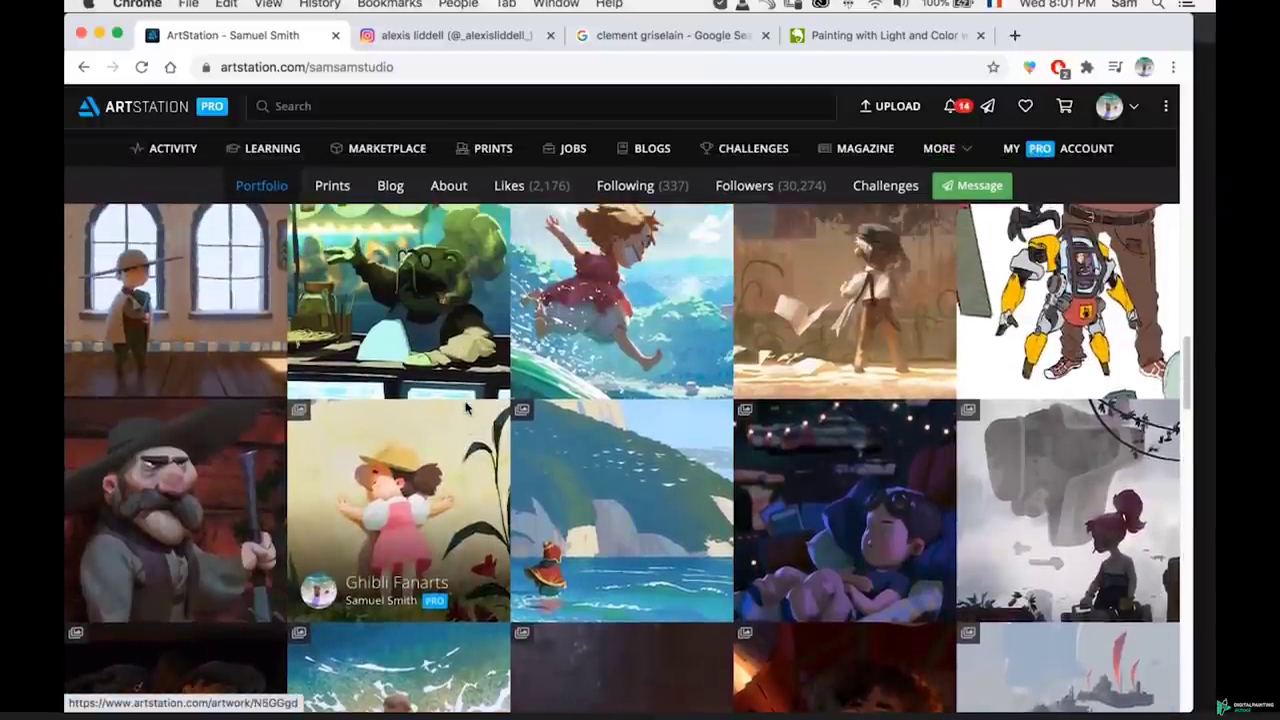
scroll(466, 407, up, 2)
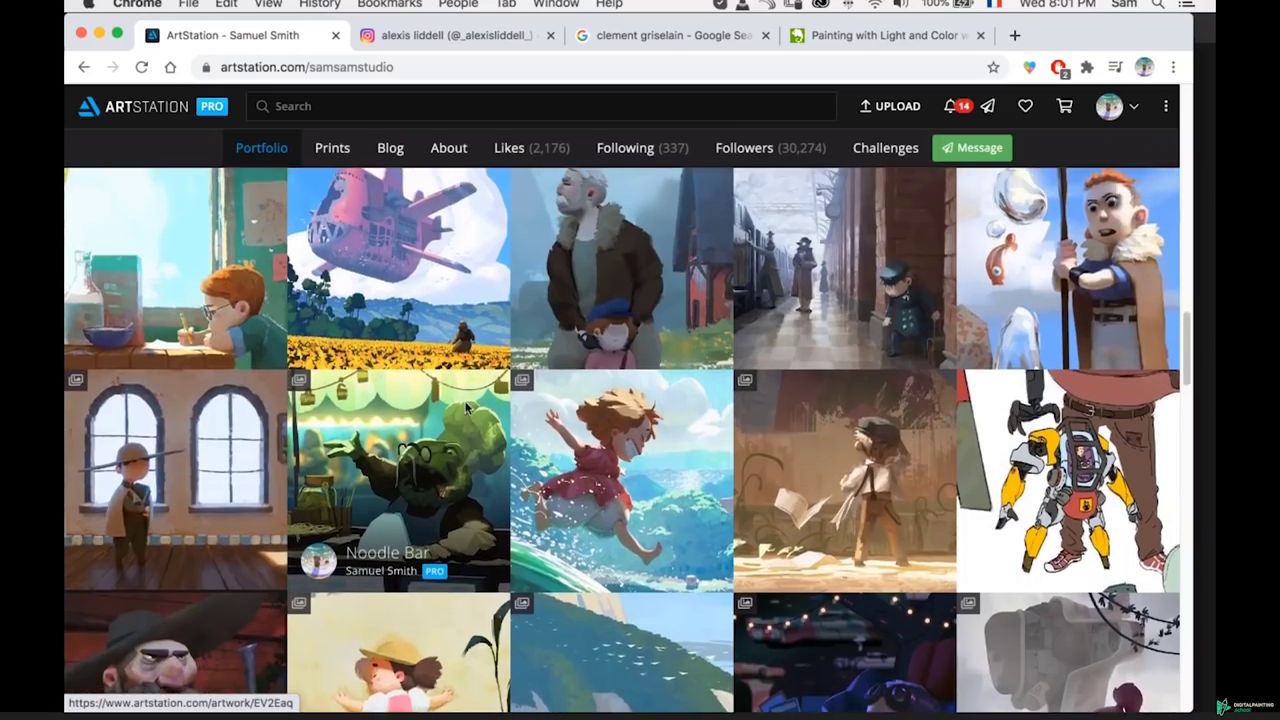
scroll(474, 416, up, 5)
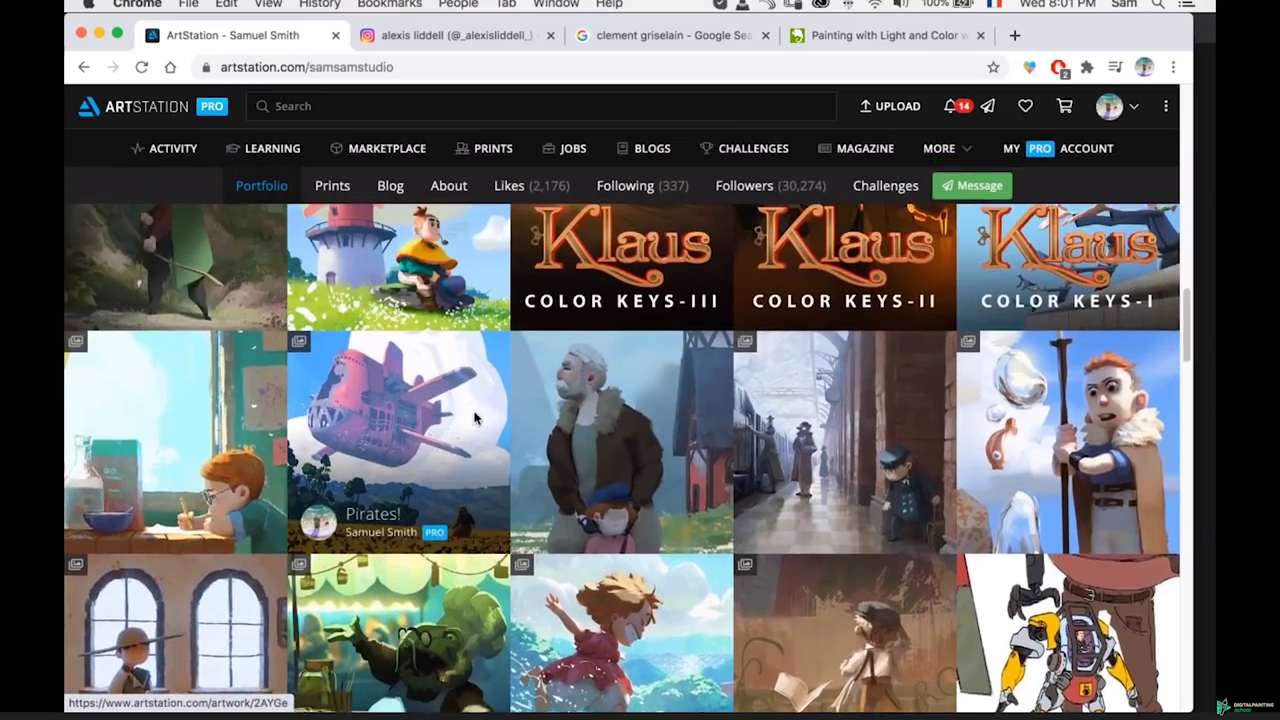
- Examine the top of the ArtStation profile, from the night street banner painting down to the newest portfolio pieces
scroll(474, 413, up, 10)
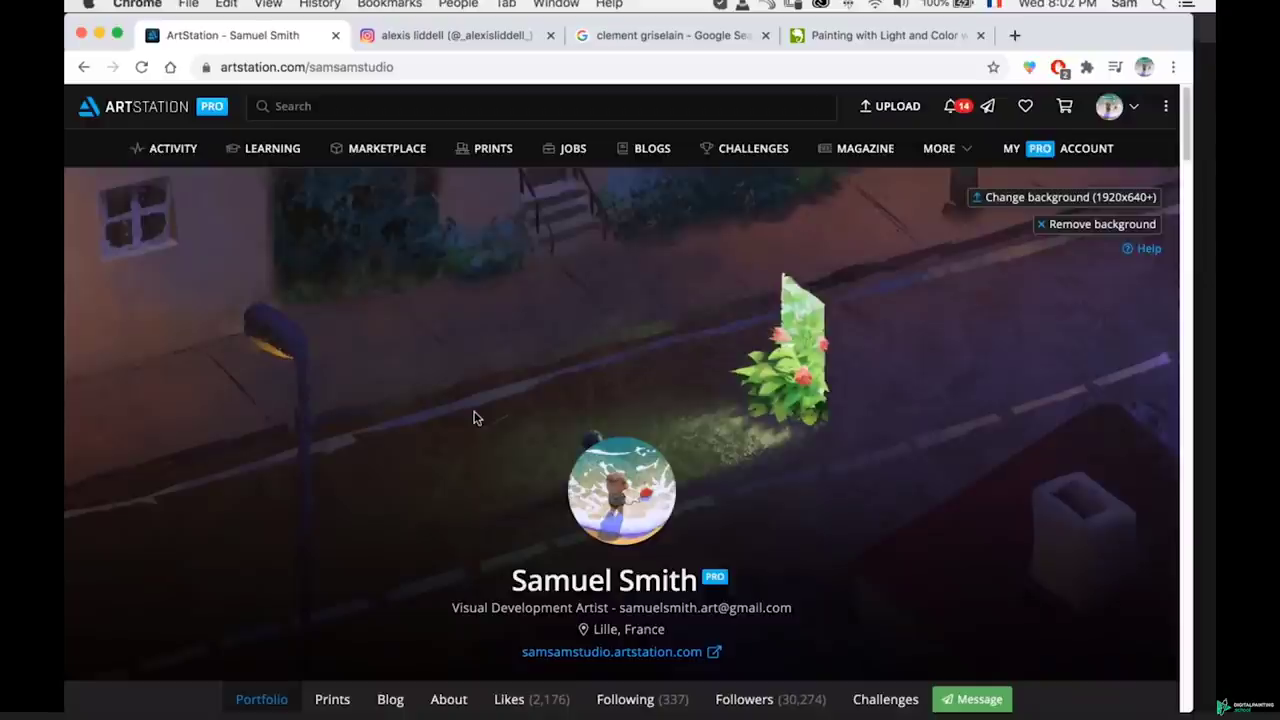
scroll(476, 418, down, 1)
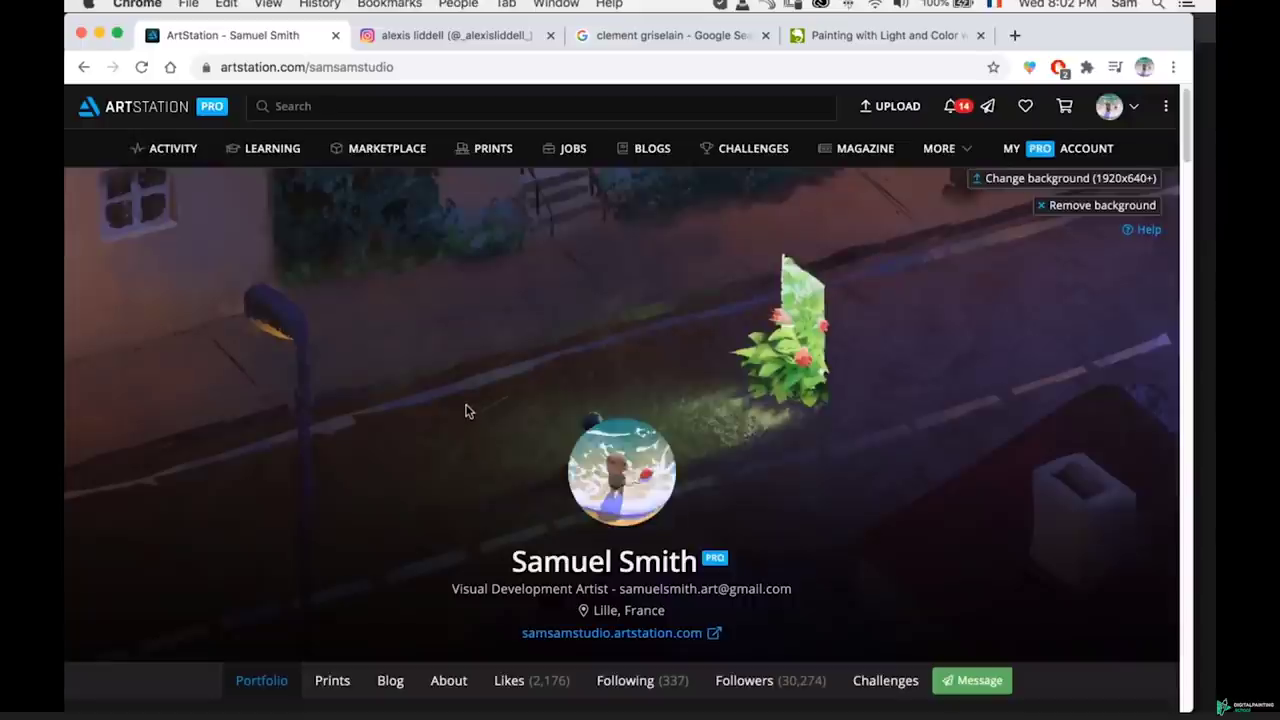
scroll(462, 399, down, 2)
double_click(496, 453)
click(496, 453)
double_click(497, 457)
triple_click(497, 457)
click(478, 456)
scroll(478, 456, down, 10)
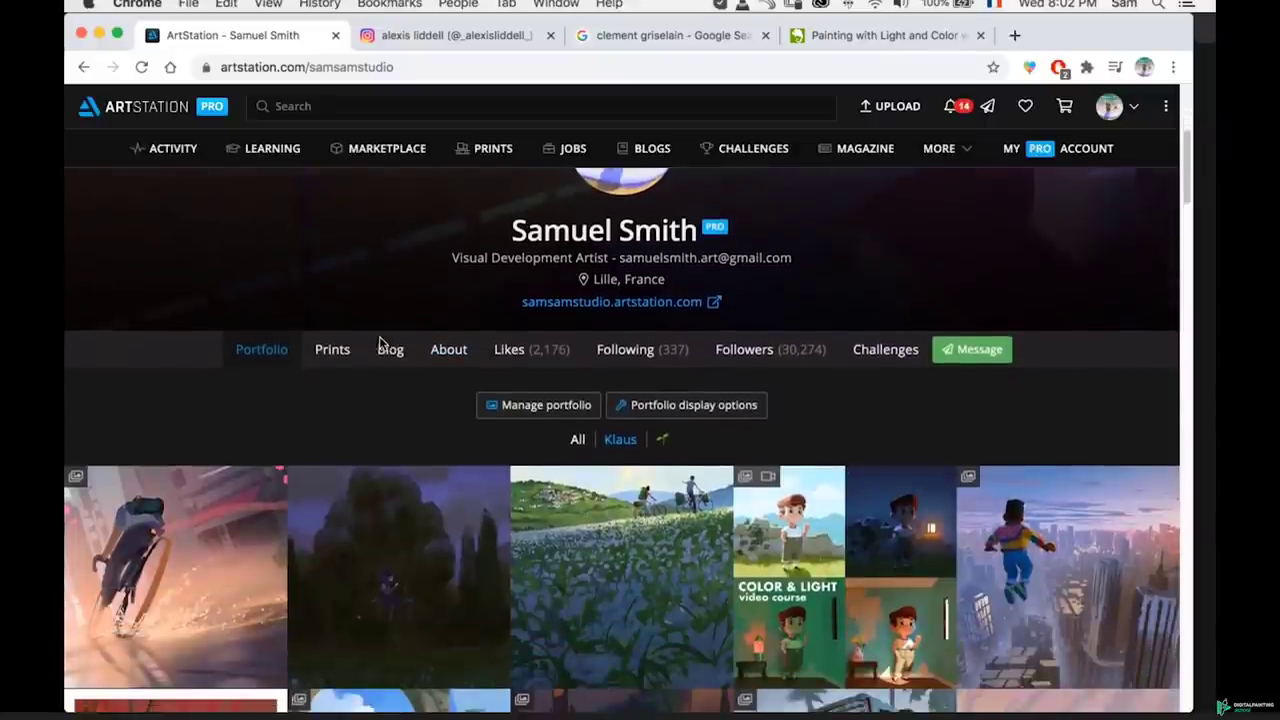
scroll(213, 336, down, 4)
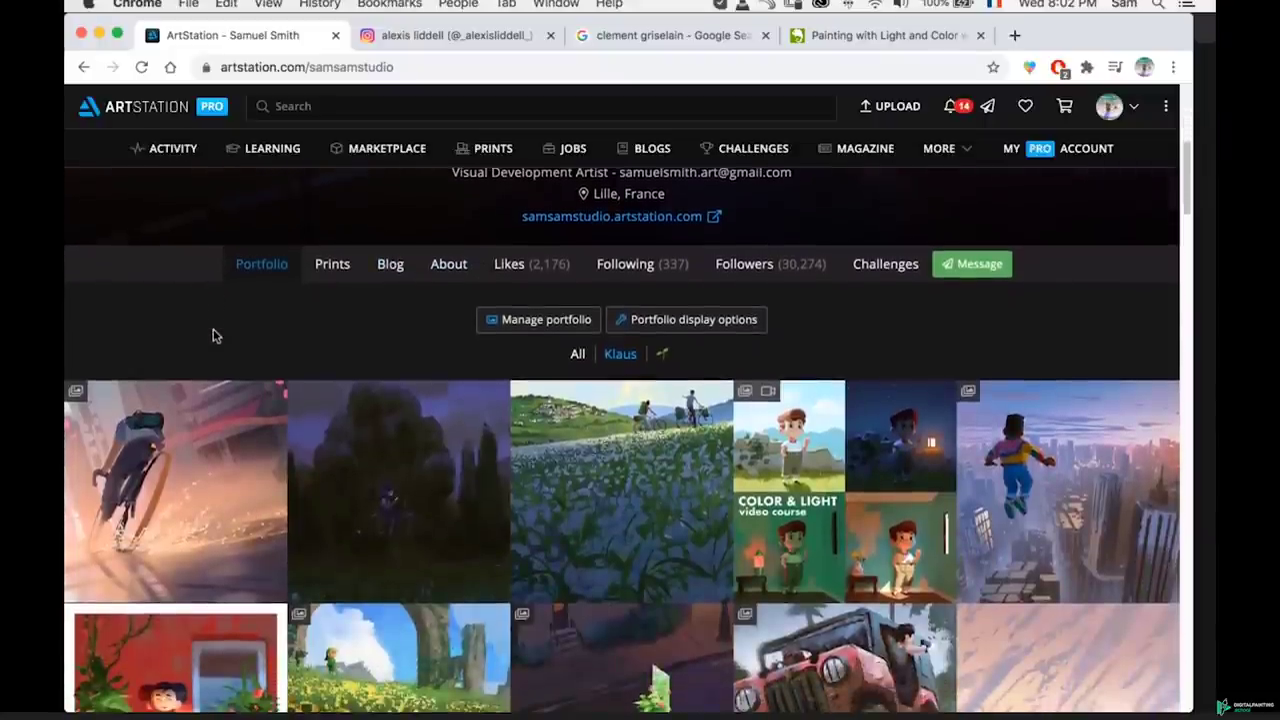
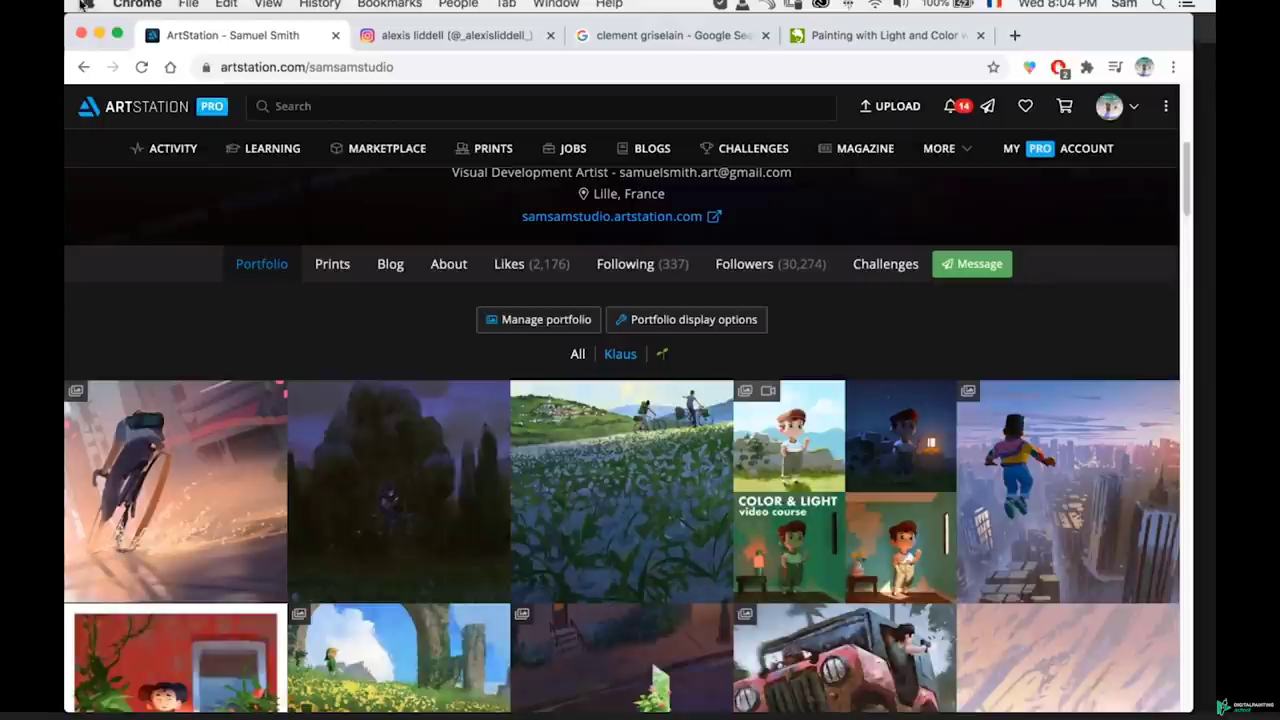
- Switch to the Photoshop village sketch and copy the dark grey shapes of Layer 3 copy onto their own layer using the Magic Wand
click(99, 36)
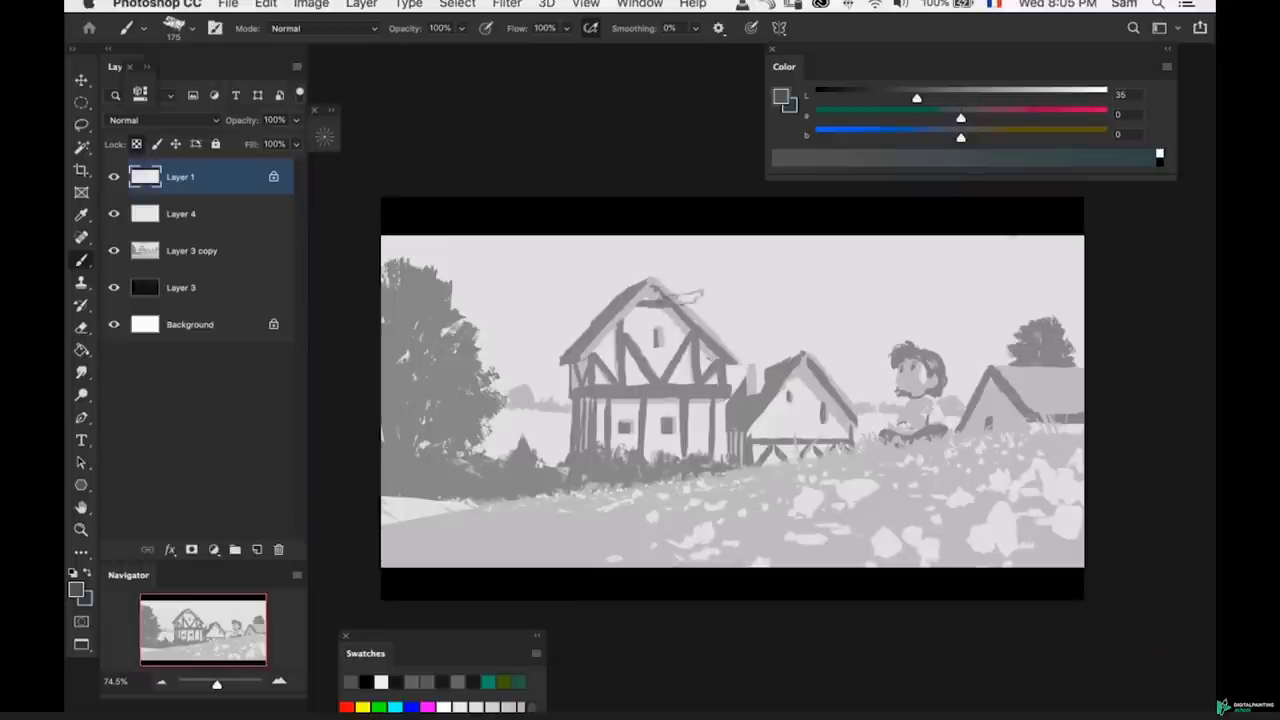
super+click(720, 374)
key(super+z)
mouse_move(725, 398)
mouse_down()
mouse_move(757, 423)
mouse_move(734, 430)
mouse_move(710, 395)
mouse_move(716, 364)
mouse_up()
super+click(728, 425)
key(b)
key(z)
key(w)
key(z)
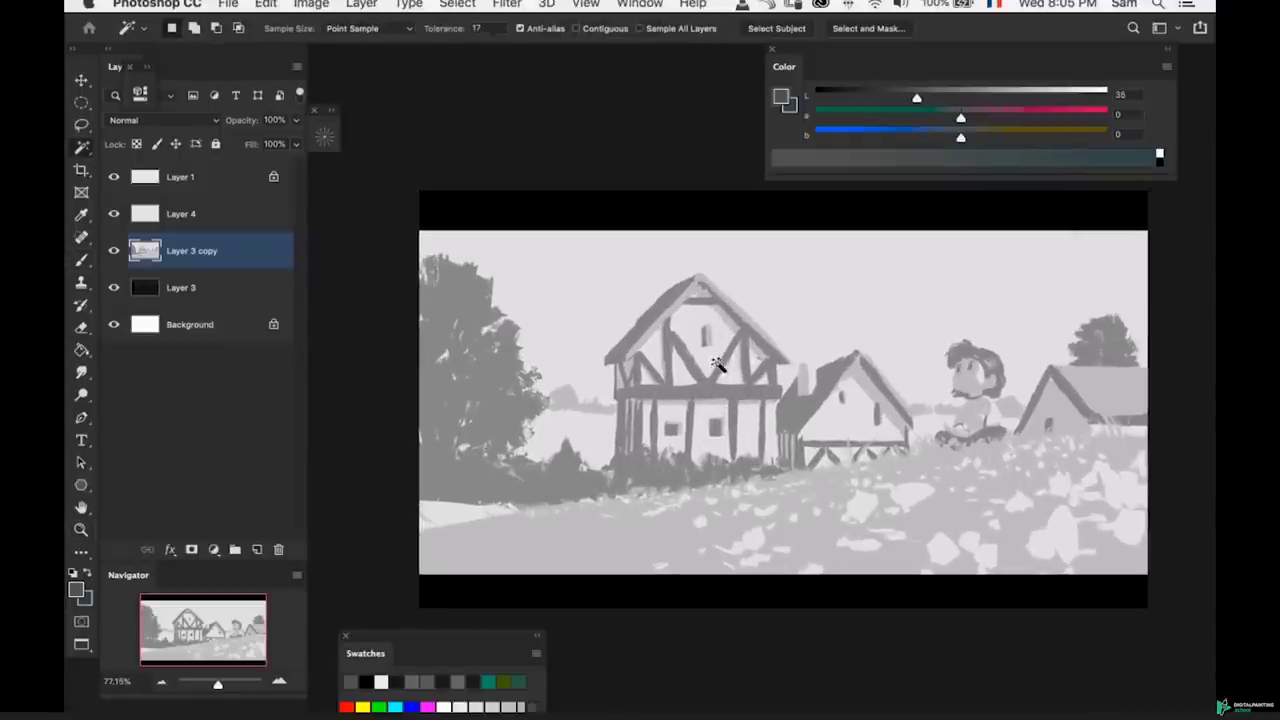
click(714, 391)
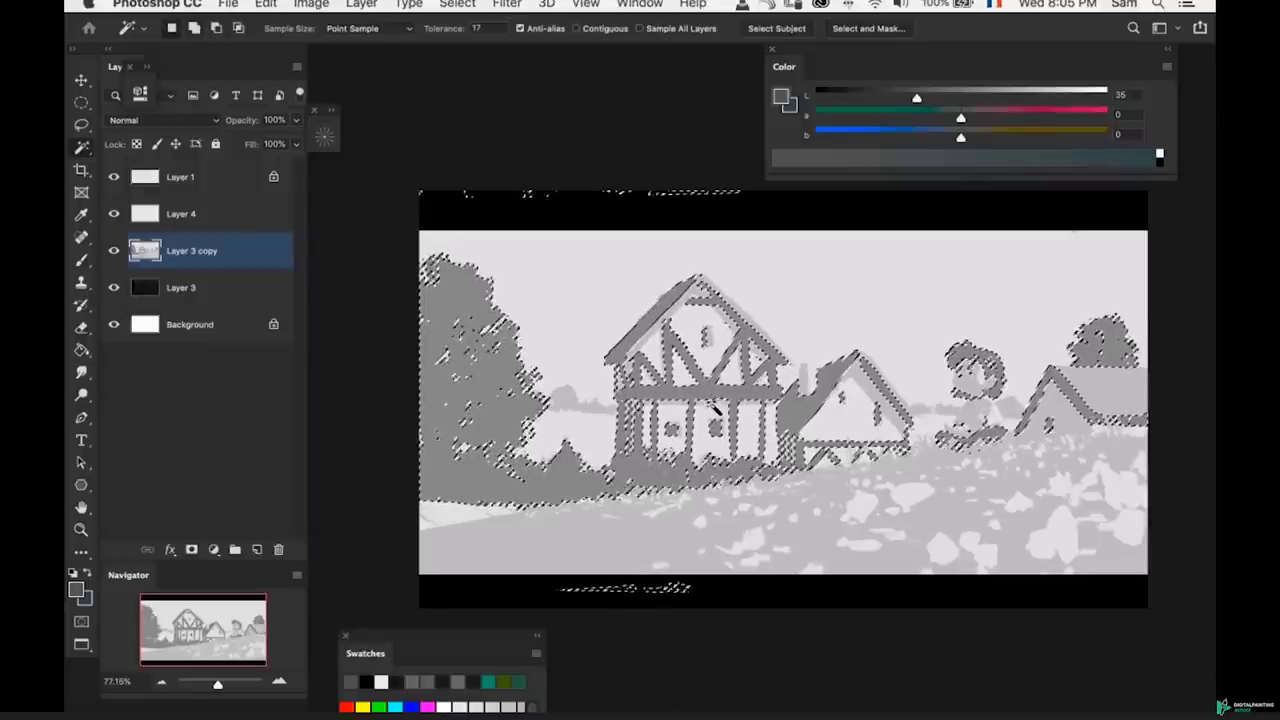
key(ctrl+j)
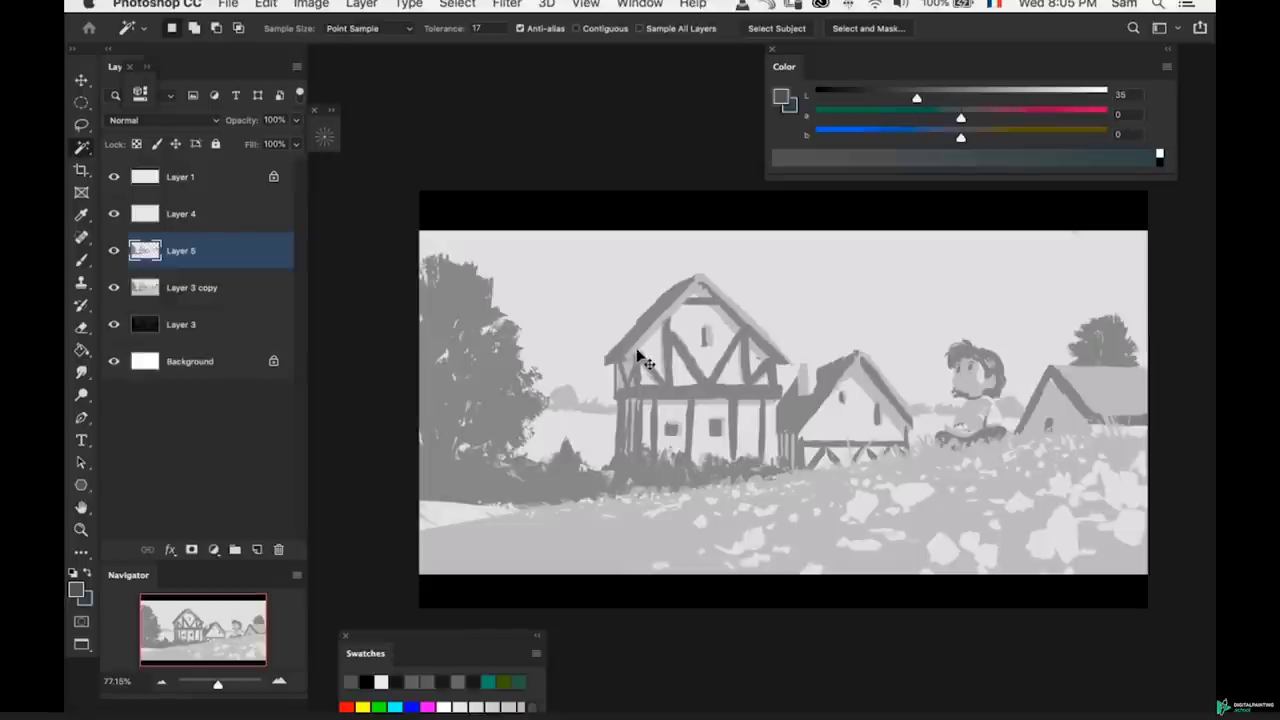
- Copy the mid-grey shapes of Layer 3 copy onto their own layer and add a new layer directly above Layer 3 copy
key(alt+bracketleft)
click(563, 407)
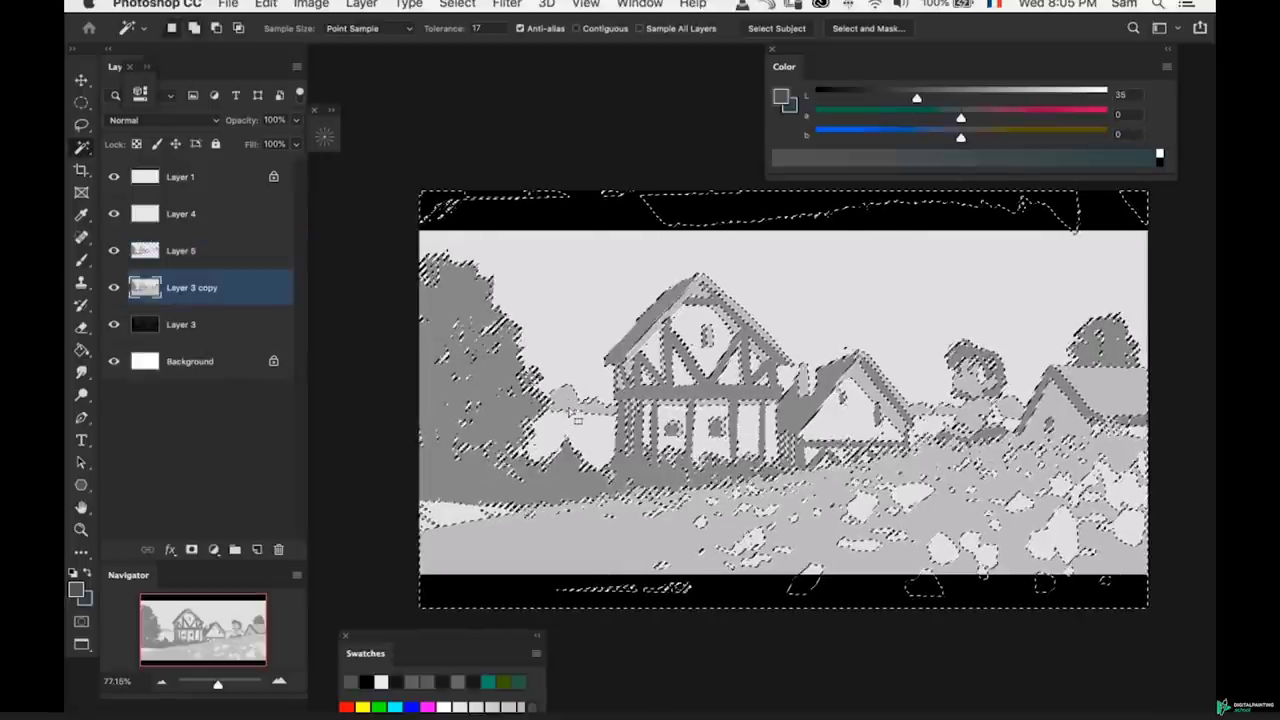
key(ctrl+j)
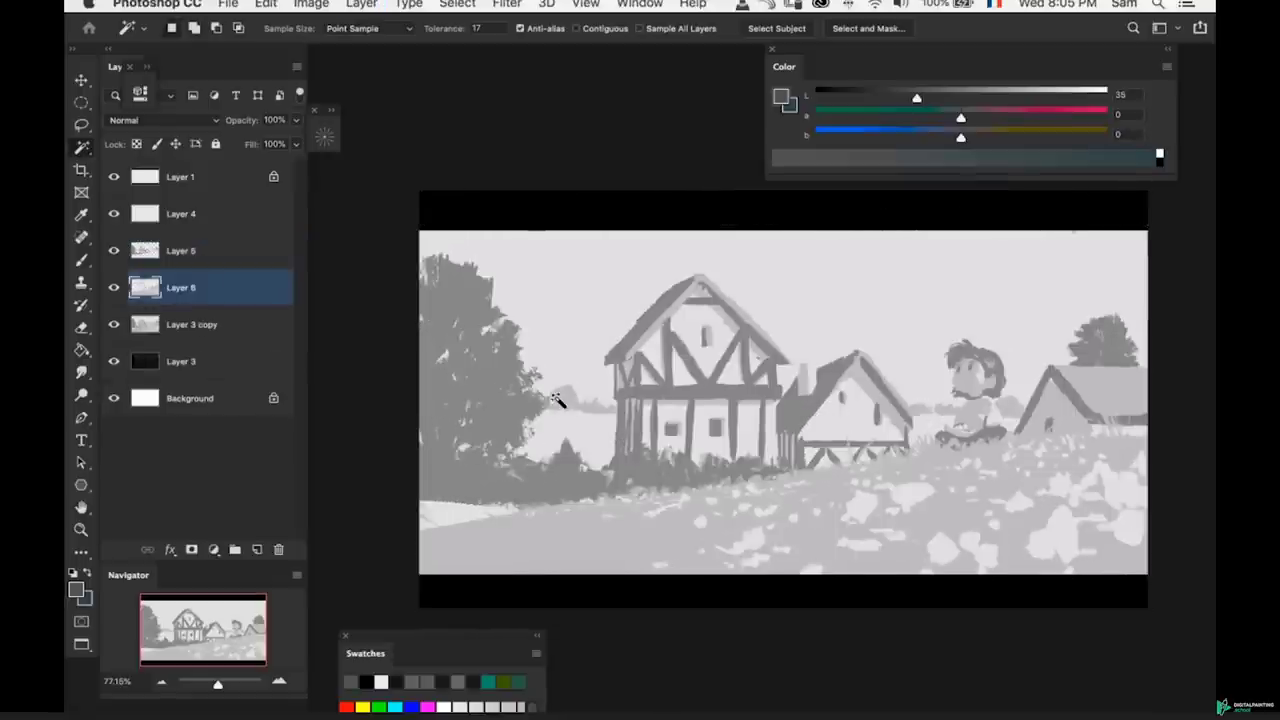
click(240, 322)
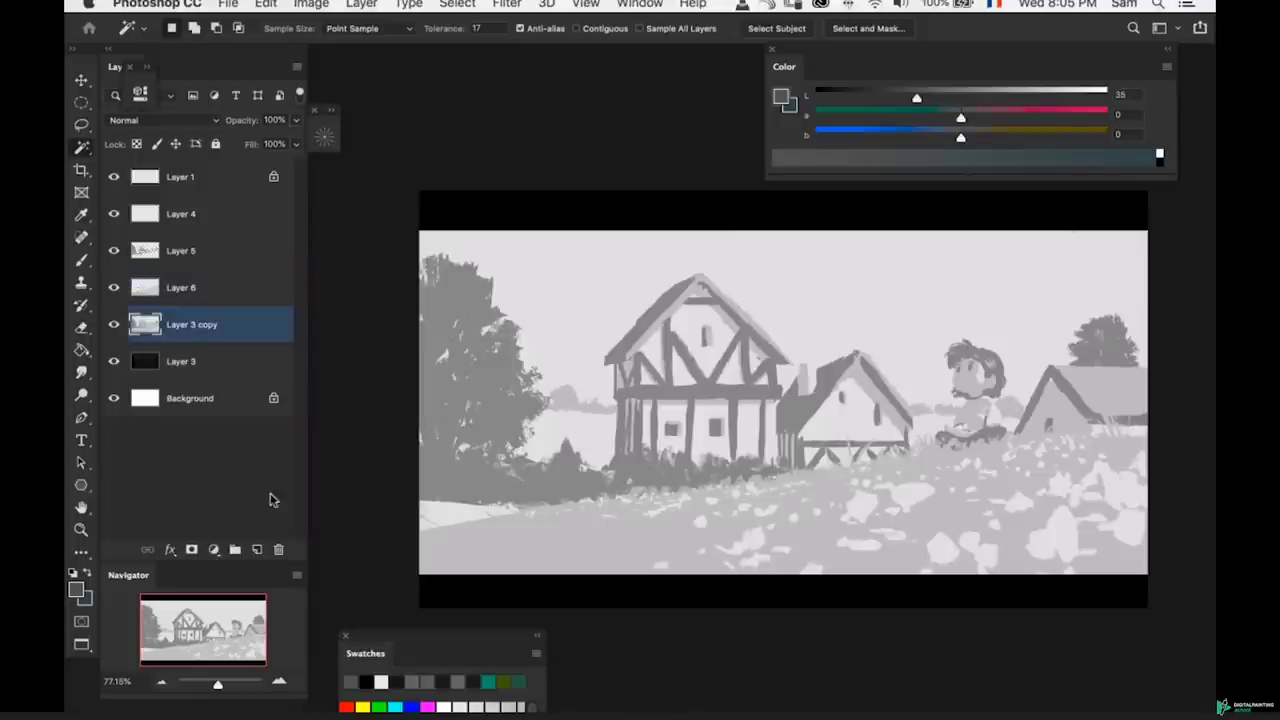
click(258, 549)
key(b)
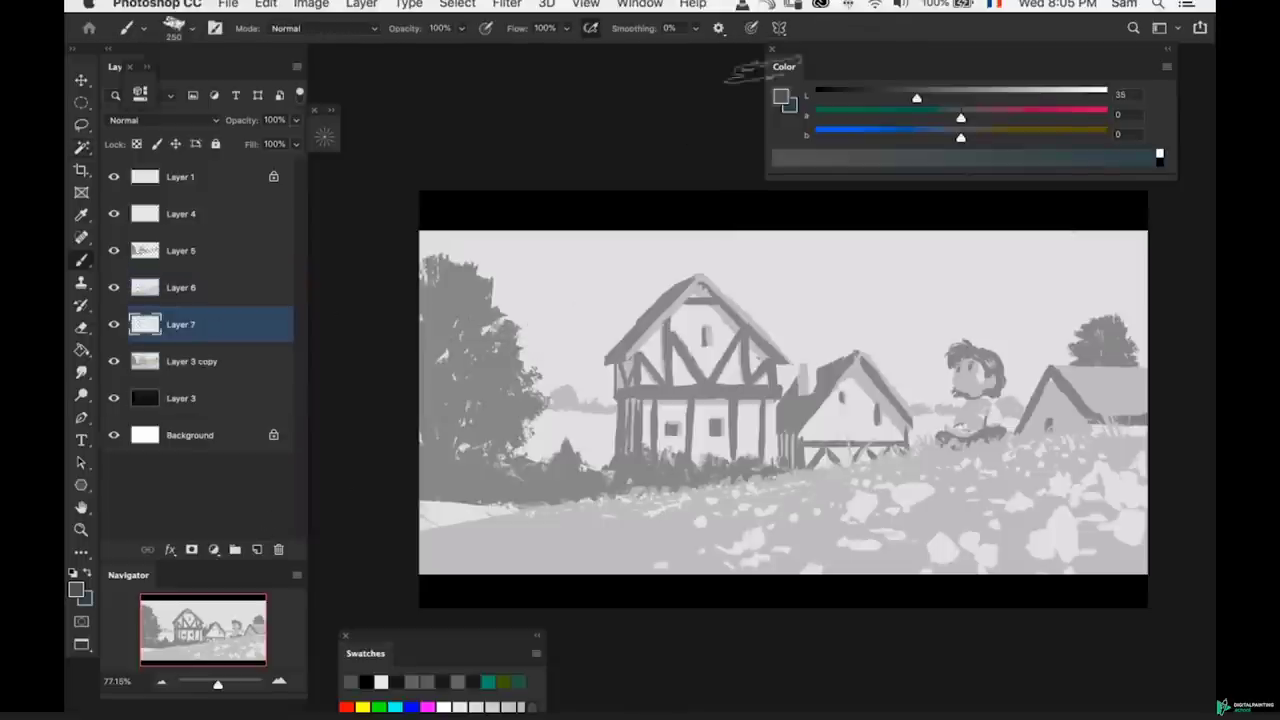
- Reposition the floating Color panel above the canvas
mouse_move(818, 54)
mouse_down()
mouse_move(697, 65)
mouse_move(836, 61)
mouse_up()
key(z)
click(750, 372)
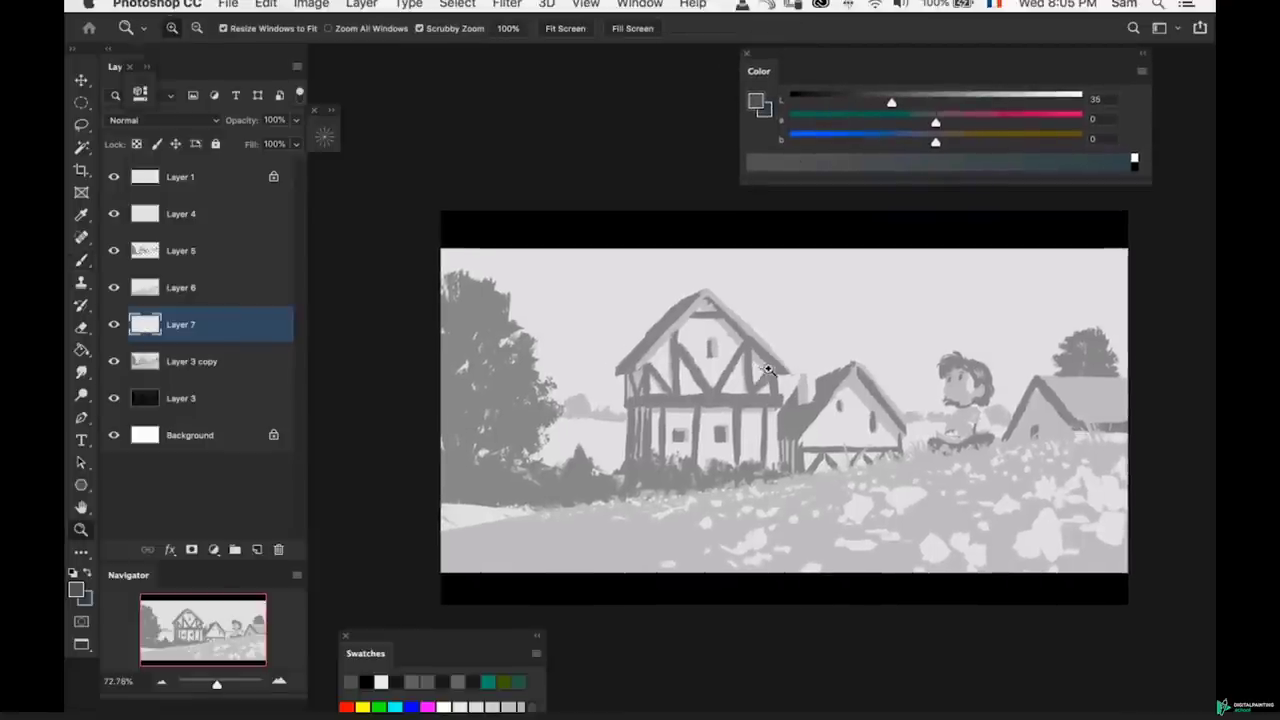
drag(750, 372, 730, 374)
key(b)
key(z)
drag(738, 320, 762, 345)
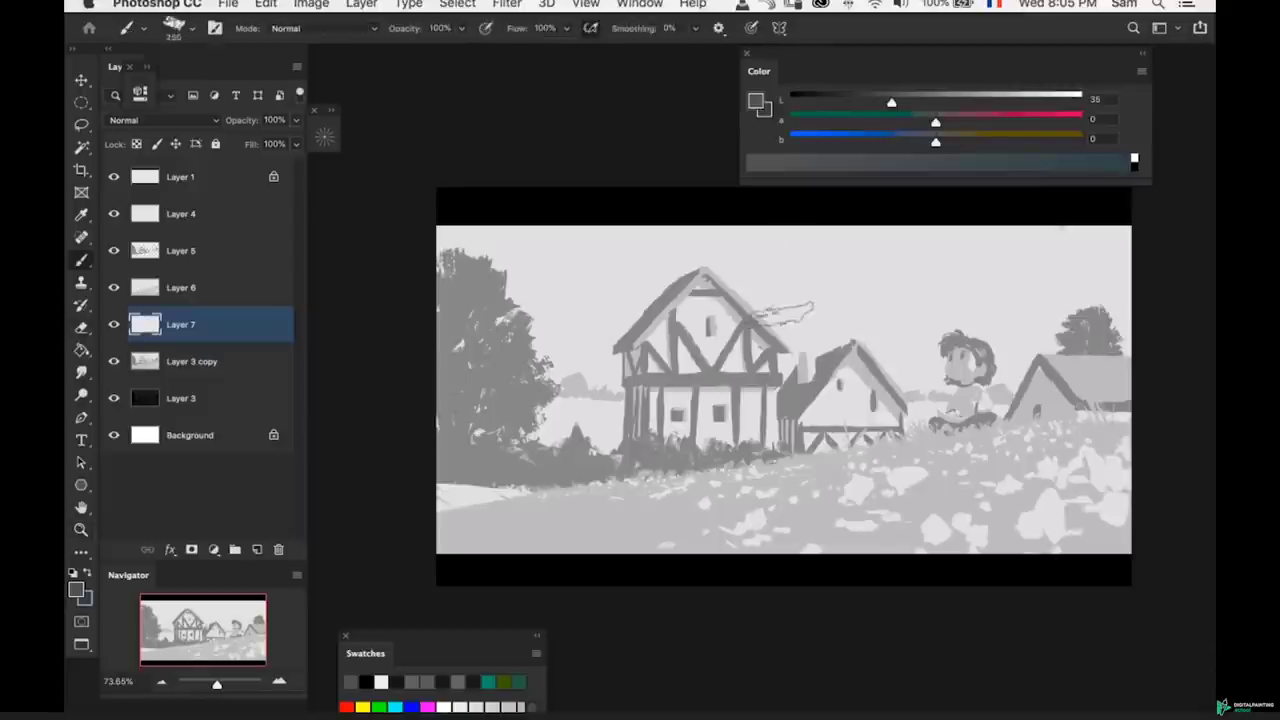
scroll(807, 336, down, 1)
scroll(788, 343, up, 2)
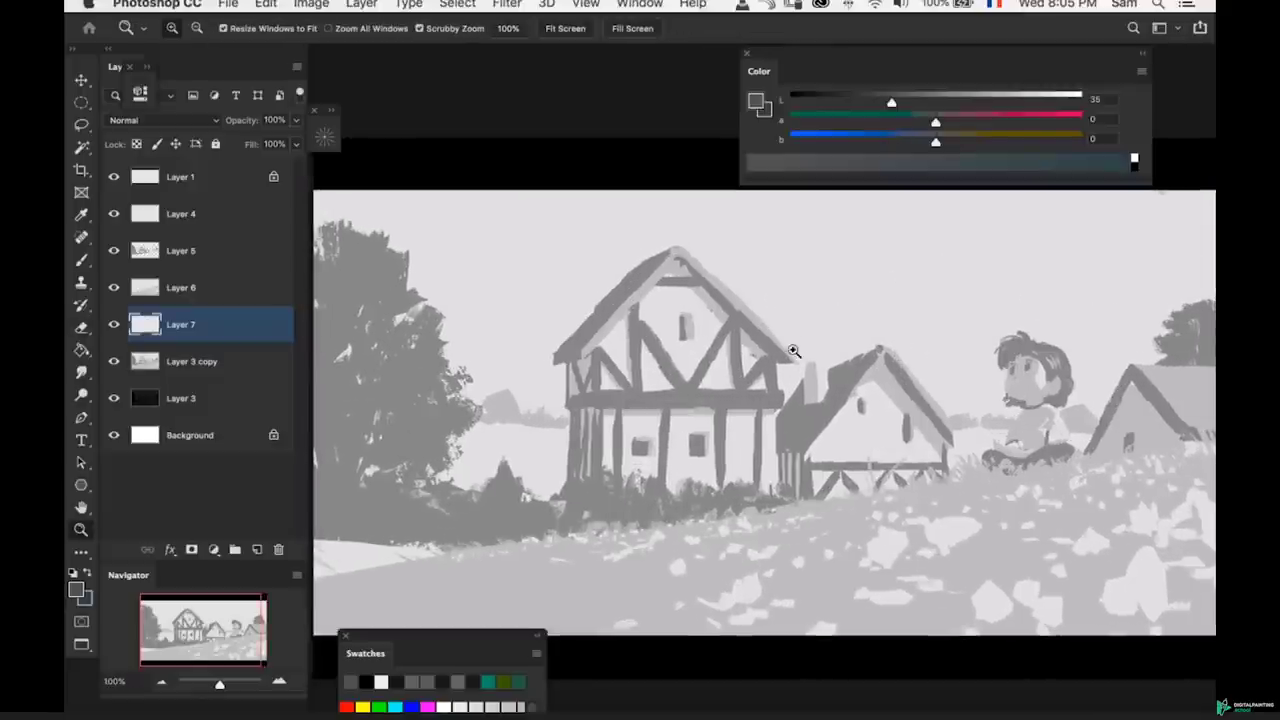
scroll(789, 349, down, 3)
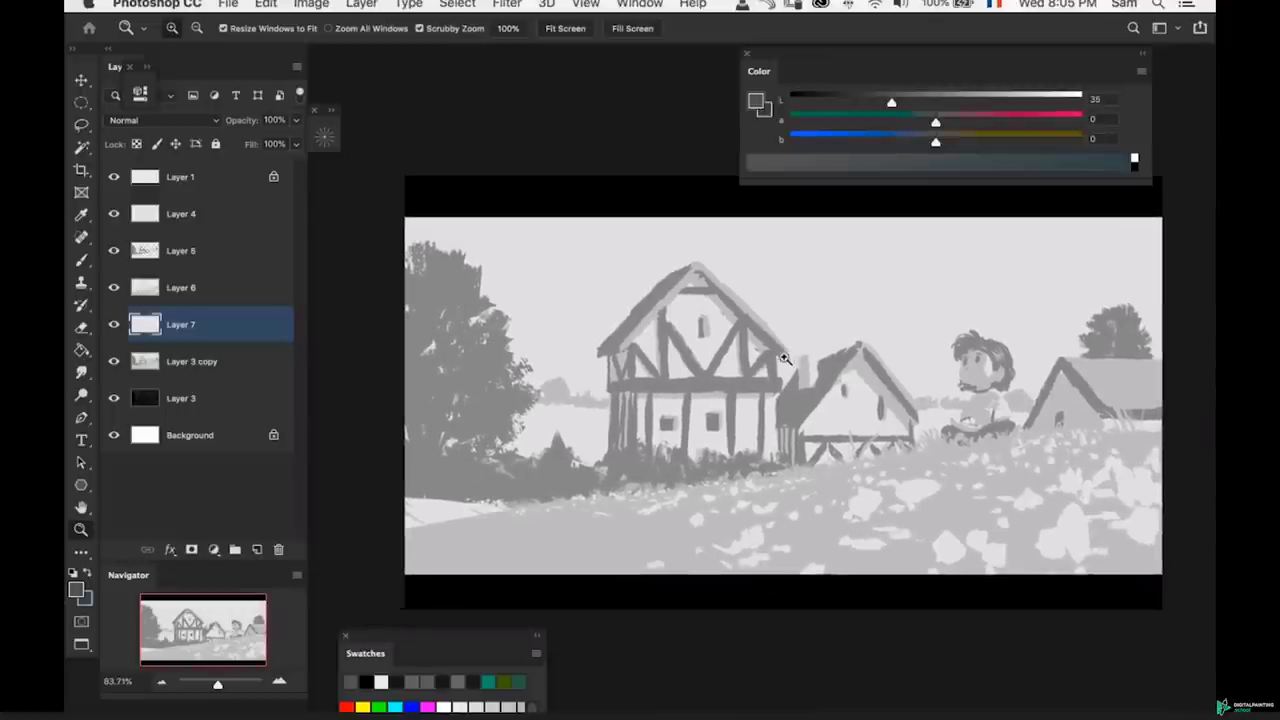
- Fill Layer 7 with a light sky blue mixed at Lab 85, -8, -26
key(b)
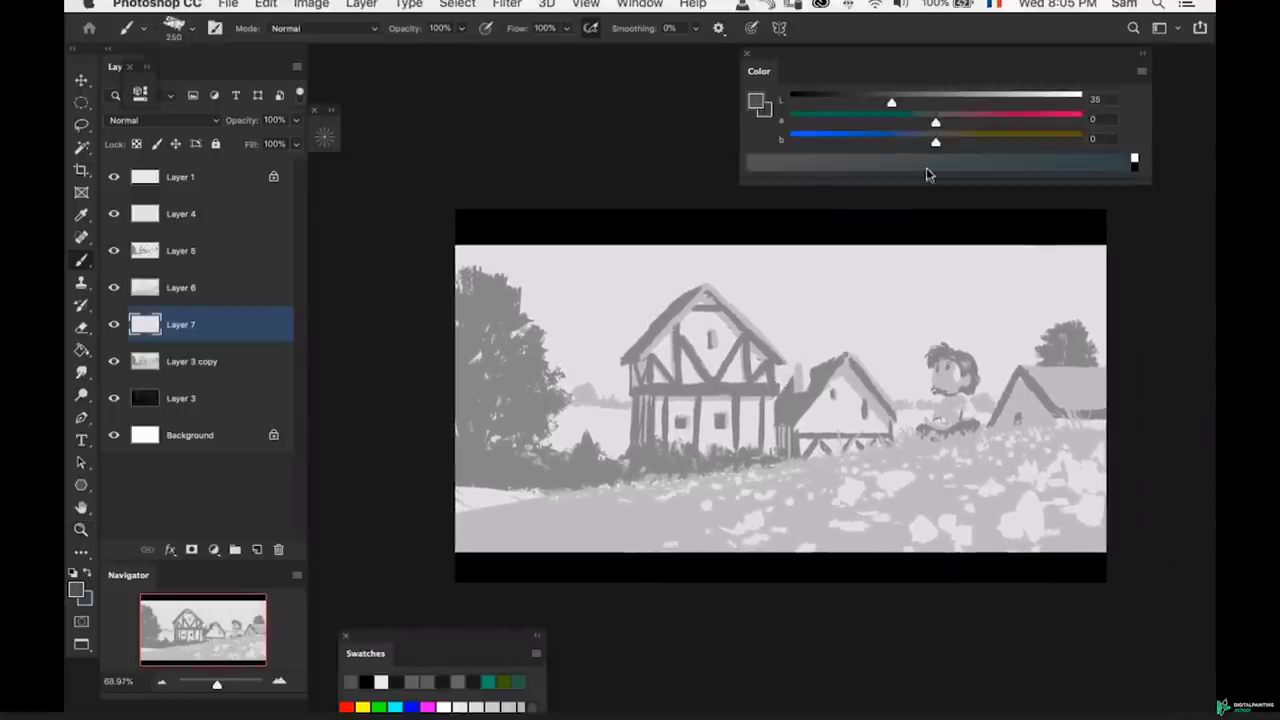
click(910, 137)
click(916, 96)
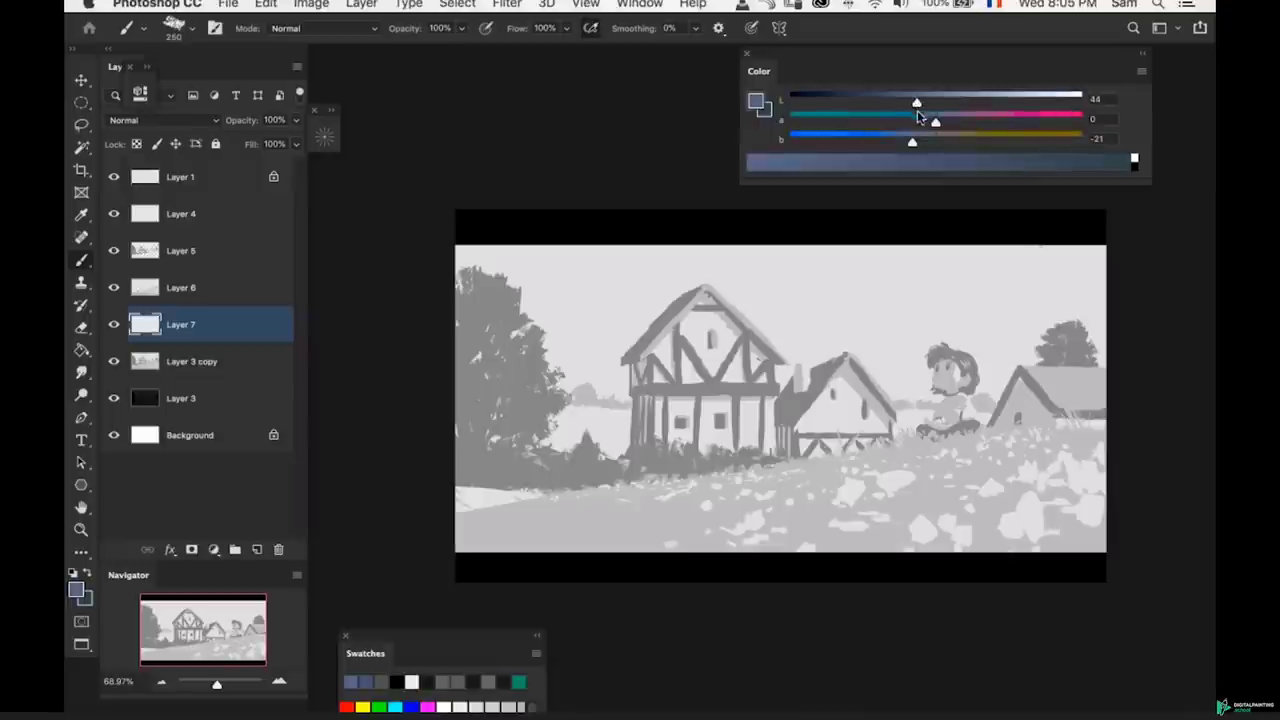
click(926, 121)
drag(912, 141, 907, 141)
key(alt+bracketleft)
key(bracketright)
key(bracketright)
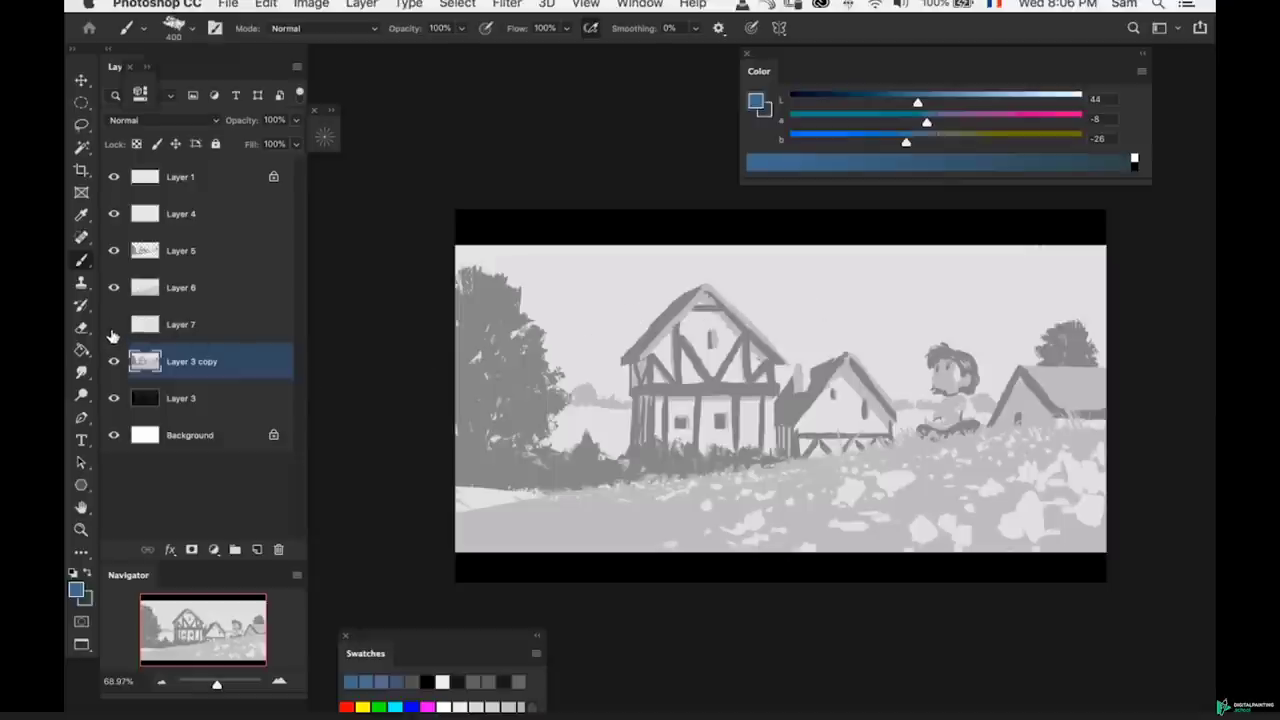
click(131, 322)
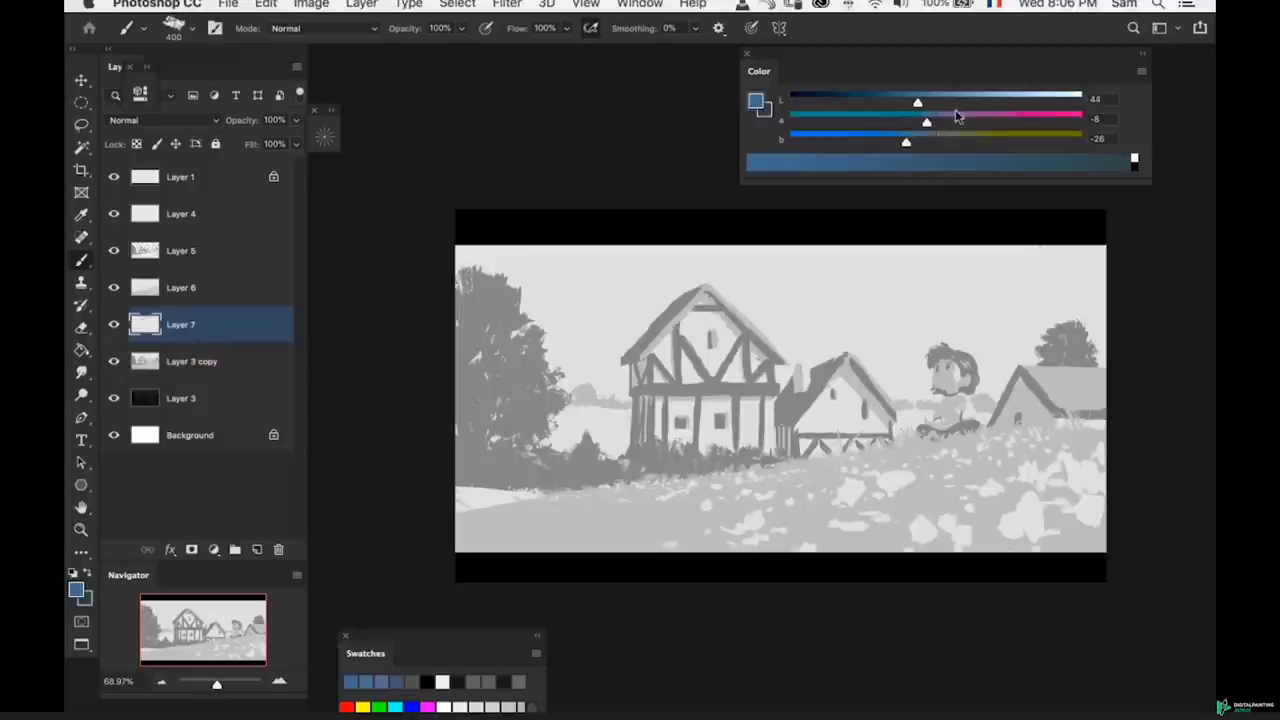
drag(980, 103, 1038, 104)
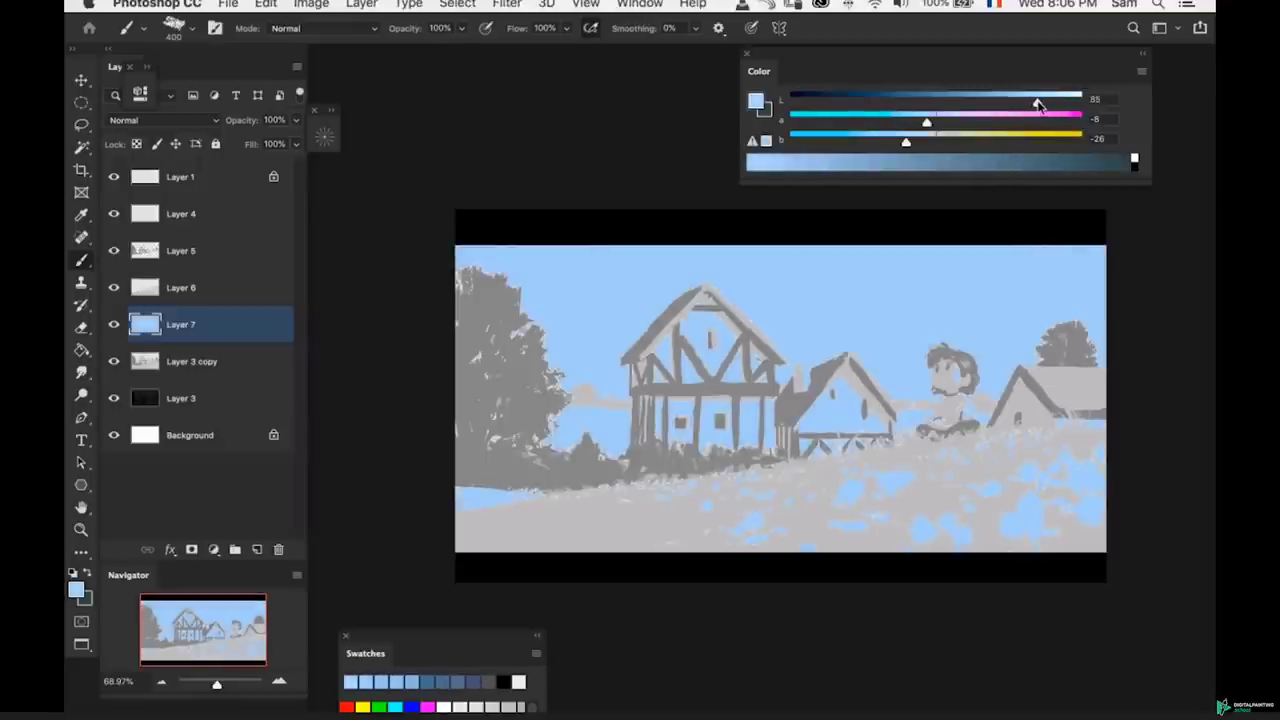
- Clip Layers 5 and 6 to the blue base layer and mix a muted green at Lab 69, -25, 10
alt+click(258, 302)
alt+click(250, 268)
super+click(800, 508)
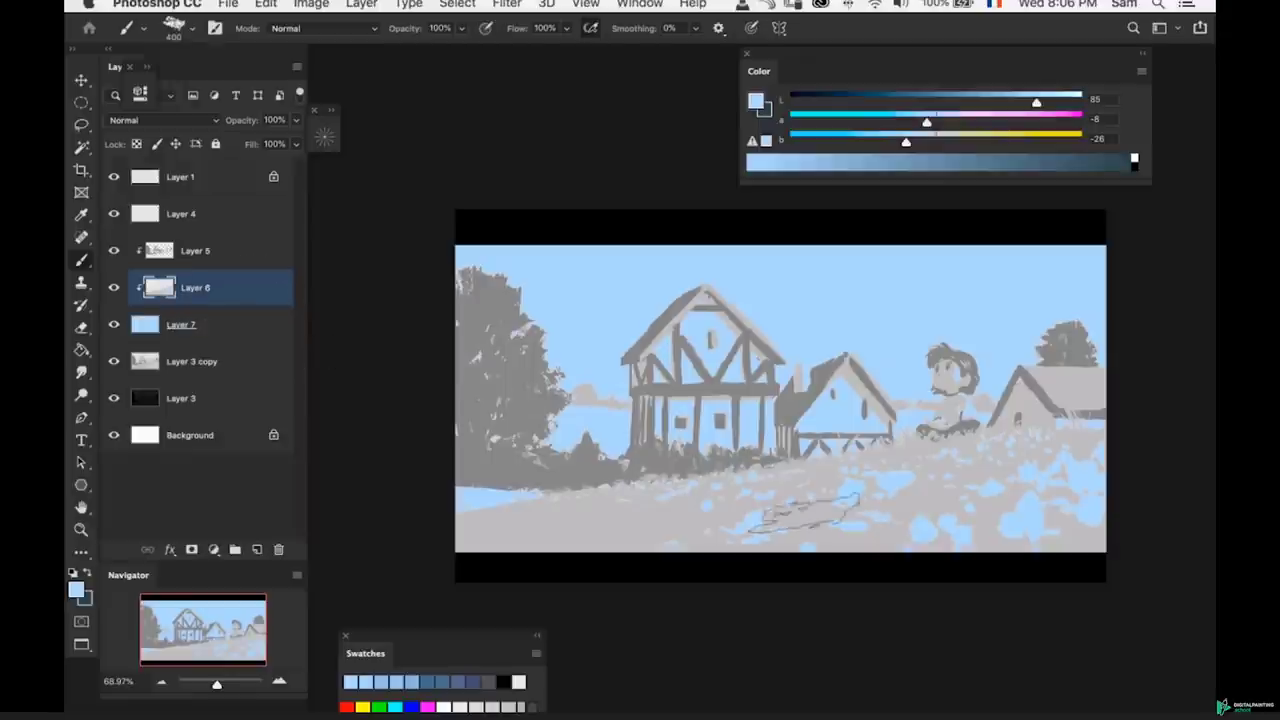
alt+click(805, 510)
click(908, 124)
click(947, 141)
drag(1012, 102, 990, 102)
- Lock the transparent pixels of Layers 5 and 6 and fill only the mid-value shapes on Layer 6 with the muted green
key(alt+BackSpace)
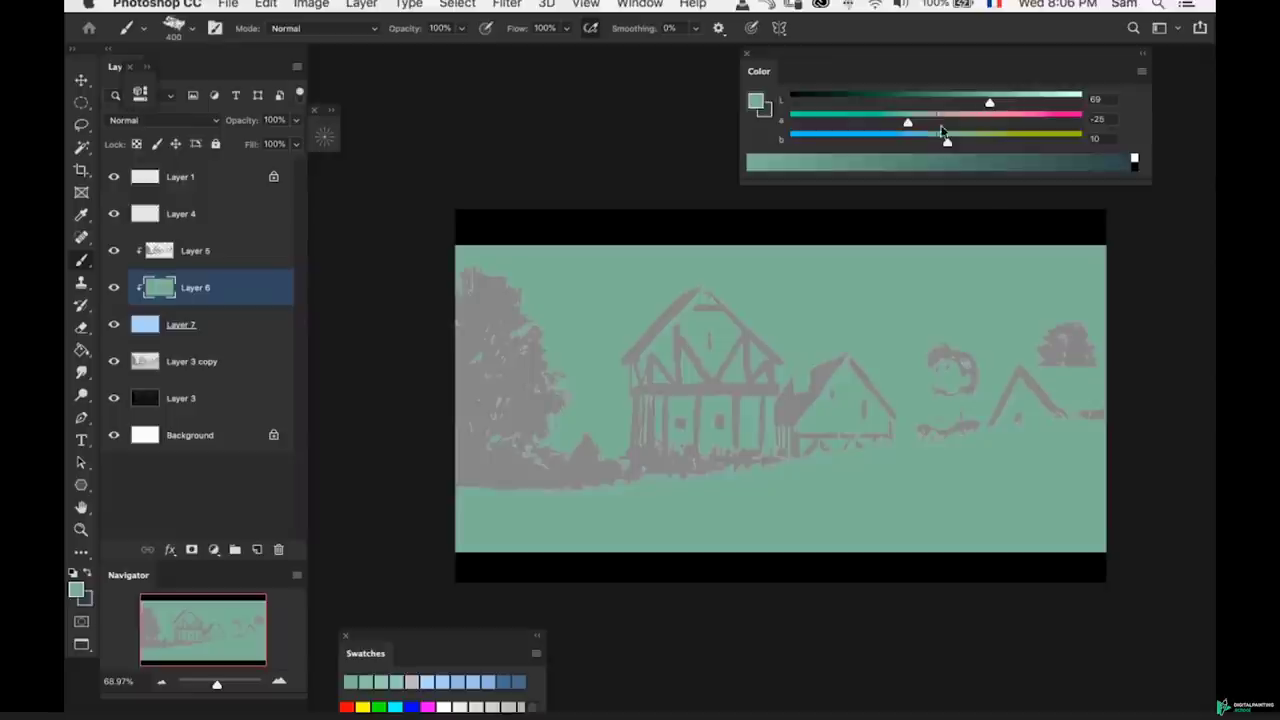
key(super+z)
click(137, 146)
click(178, 252)
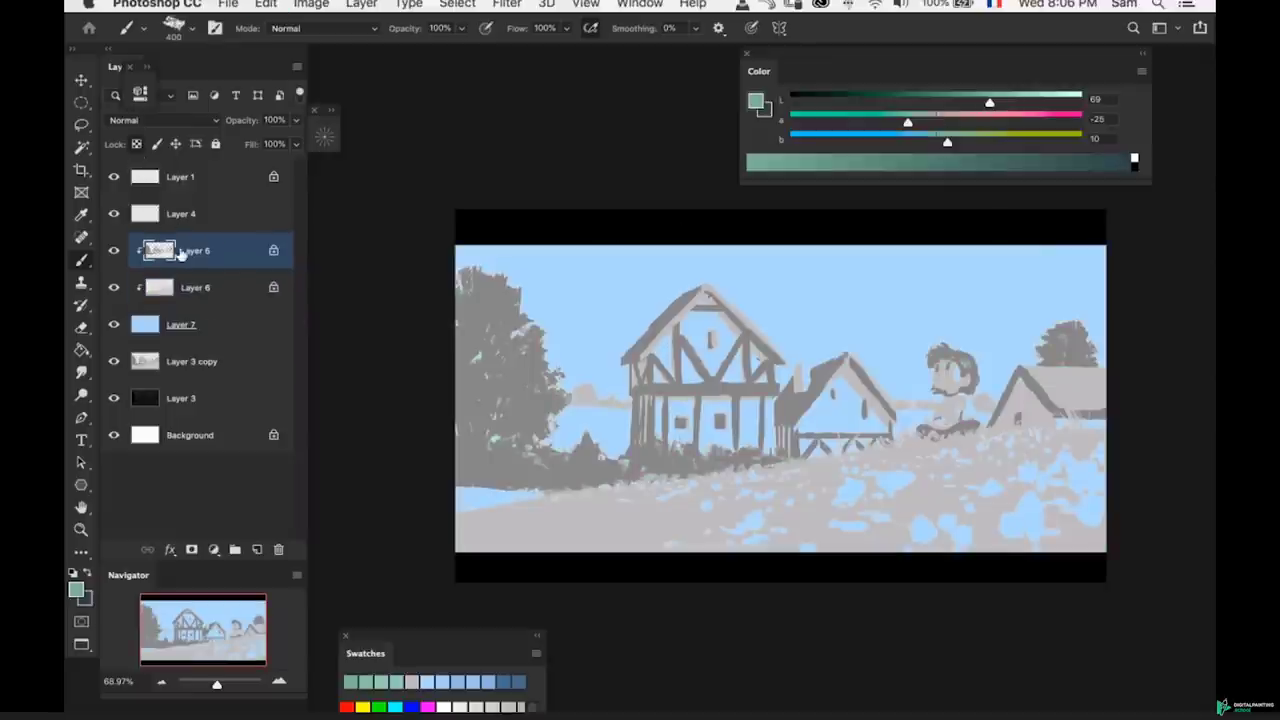
click(198, 290)
key(alt+BackSpace)
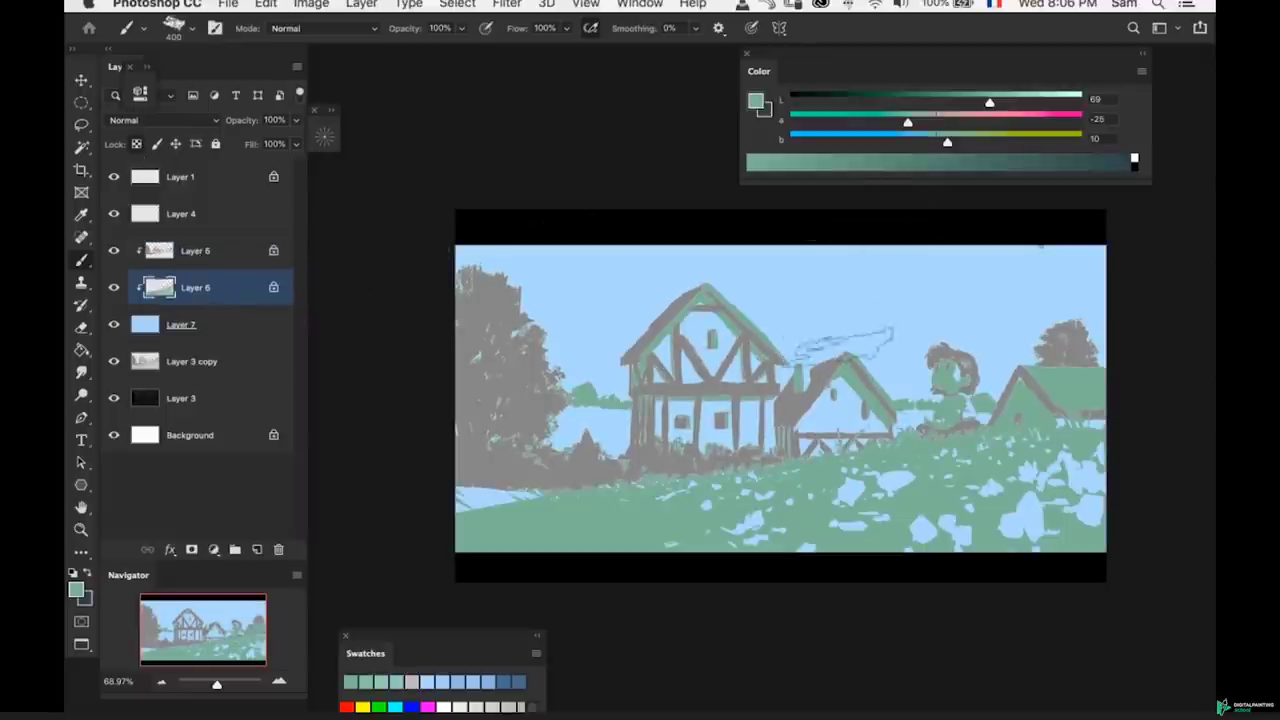
- Fill the dark shapes on Layer 5 with an olive green, trying several hues and settling on Lab 46, -15, 35
key(alt+bracketright)
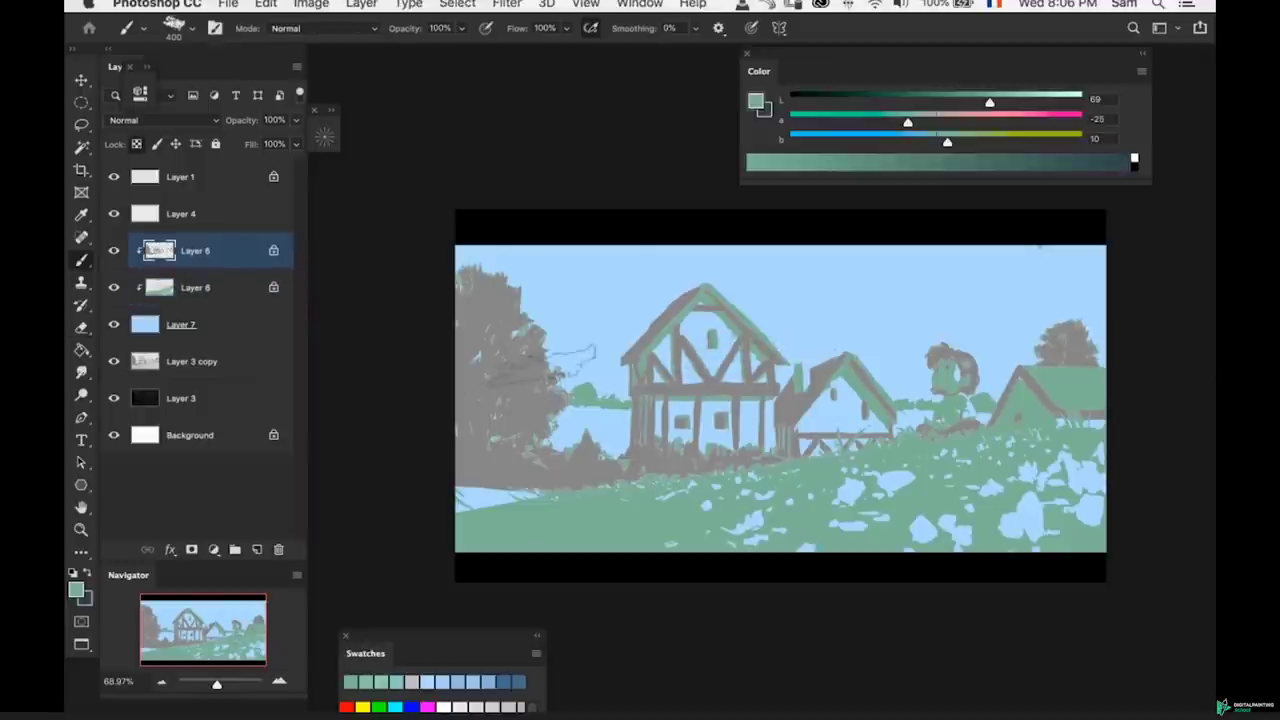
click(924, 99)
drag(946, 139, 975, 139)
key(alt+BackSpace)
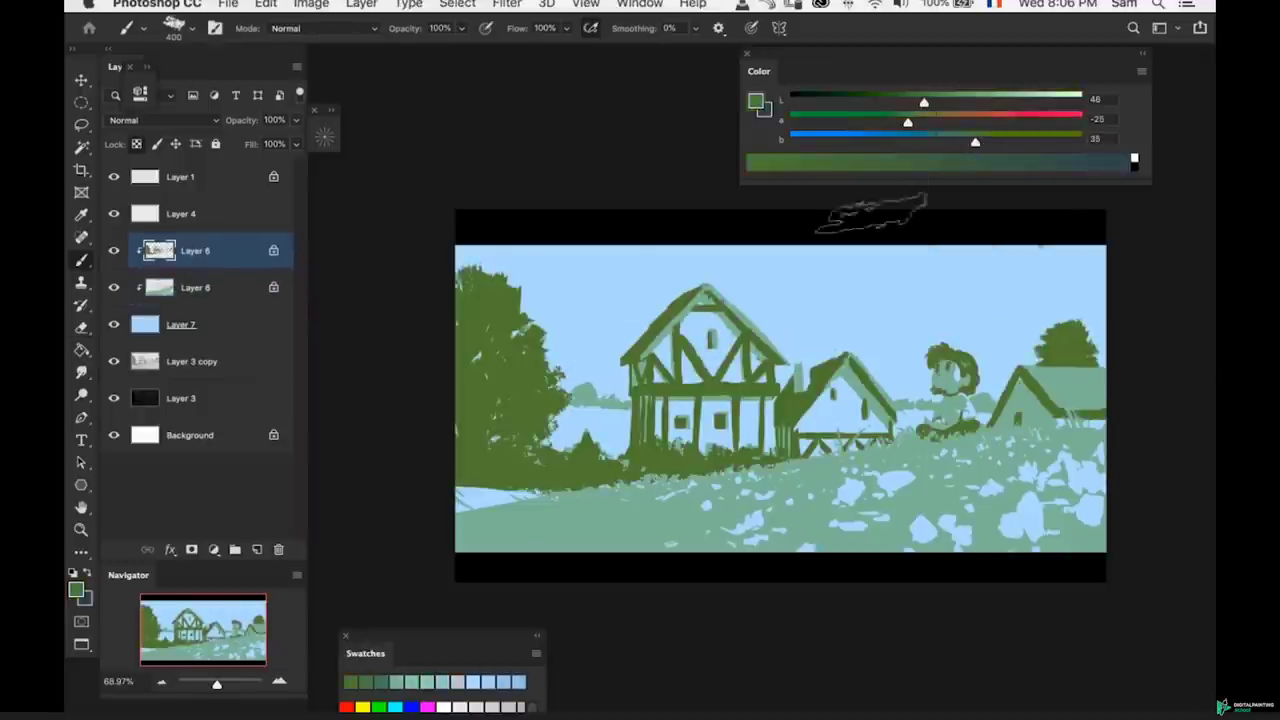
click(929, 130)
key(alt+BackSpace)
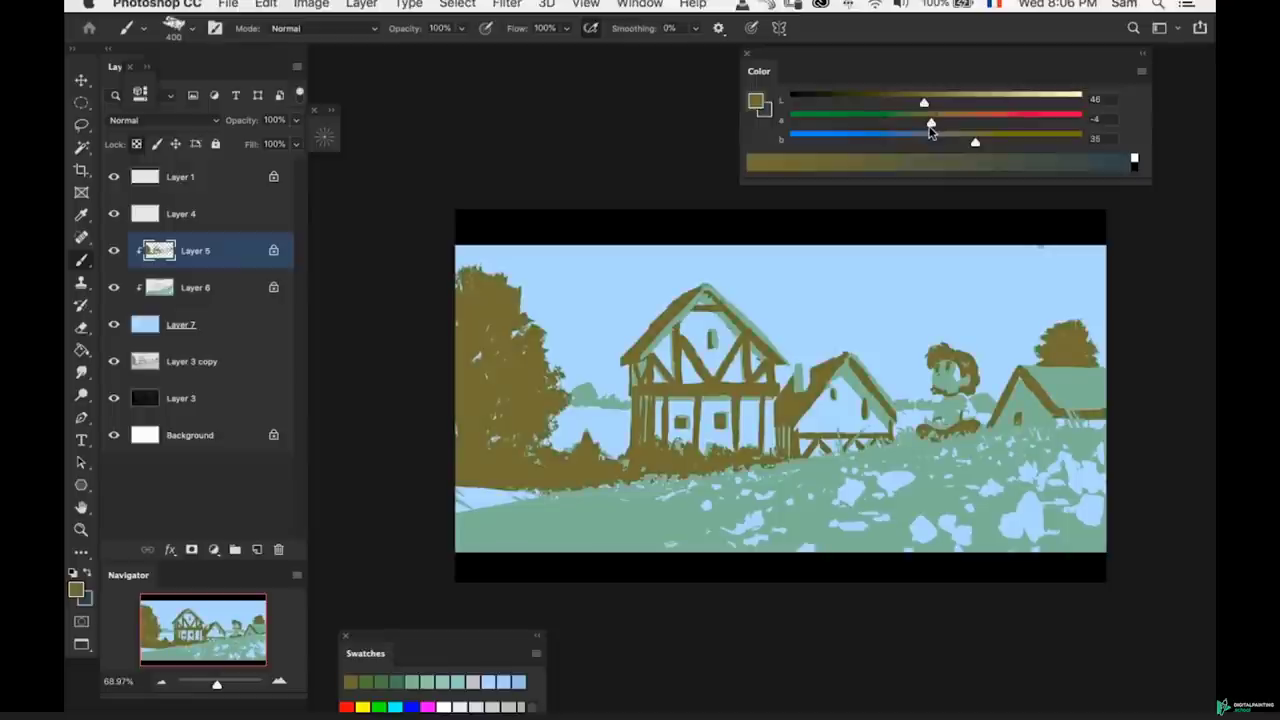
drag(923, 122, 919, 124)
- Select the blue base layer, enlarge the brush to 600 and sample the sky's light blue as the painting color
drag(834, 386, 778, 385)
mouse_move(700, 376)
mouse_down()
mouse_move(716, 366)
mouse_move(669, 366)
mouse_move(680, 368)
mouse_up()
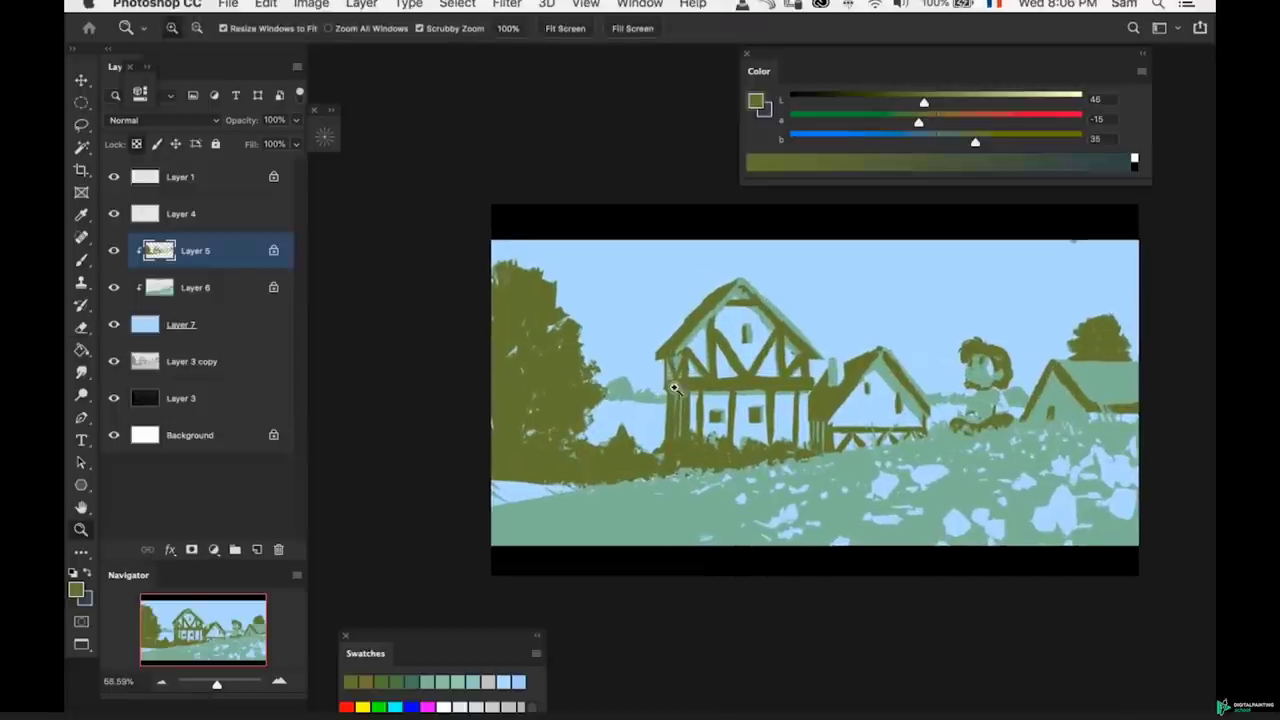
key(b)
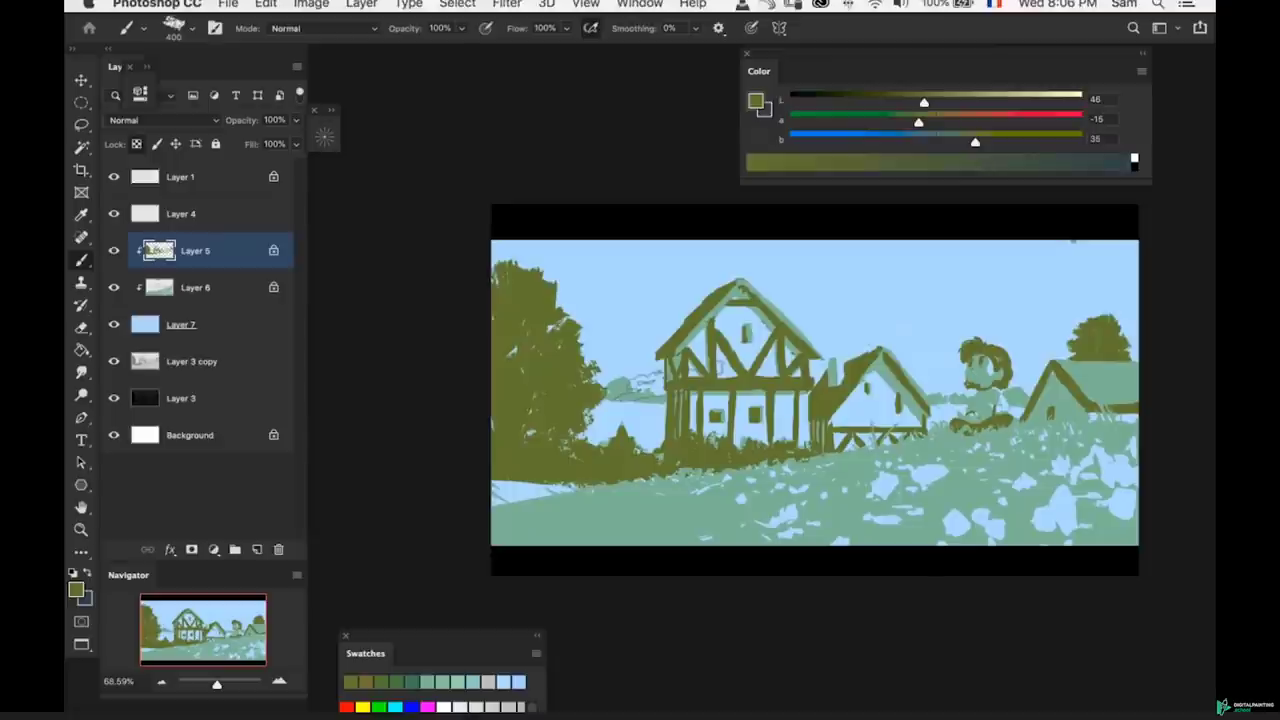
key(super+space)
drag(906, 371, 885, 372)
drag(856, 320, 858, 311)
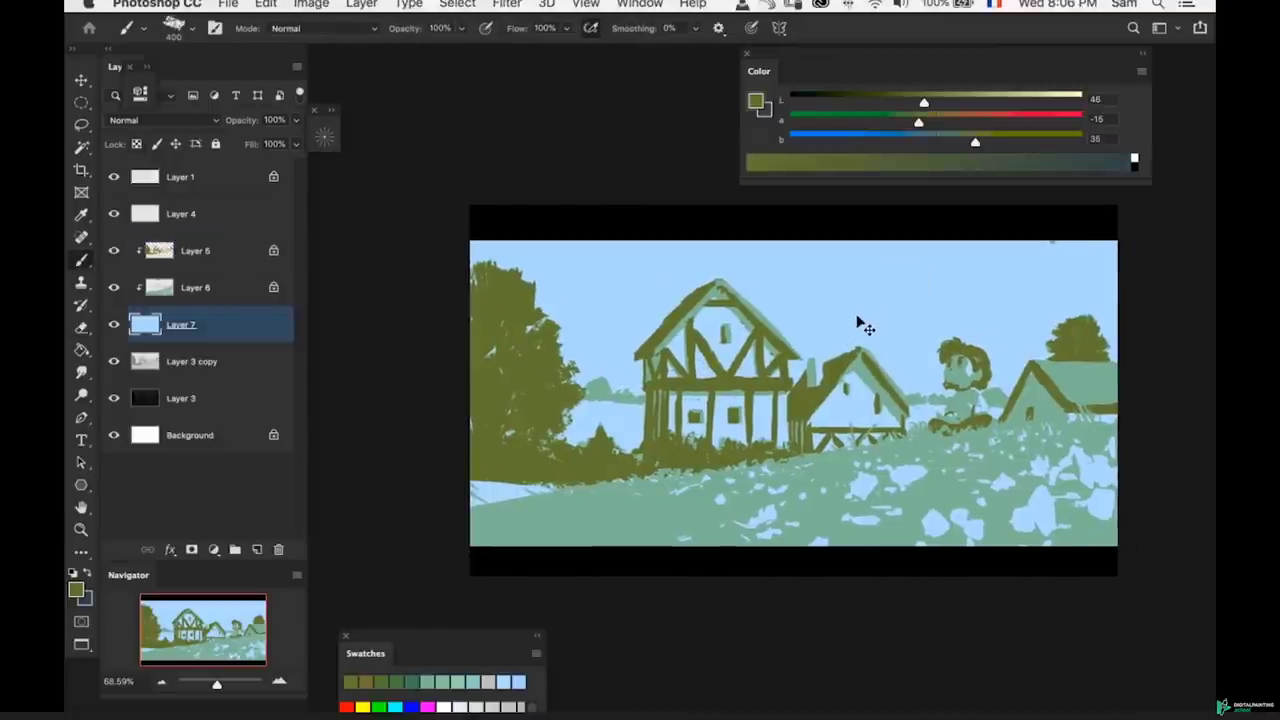
key(bracketright)
key(bracketright)
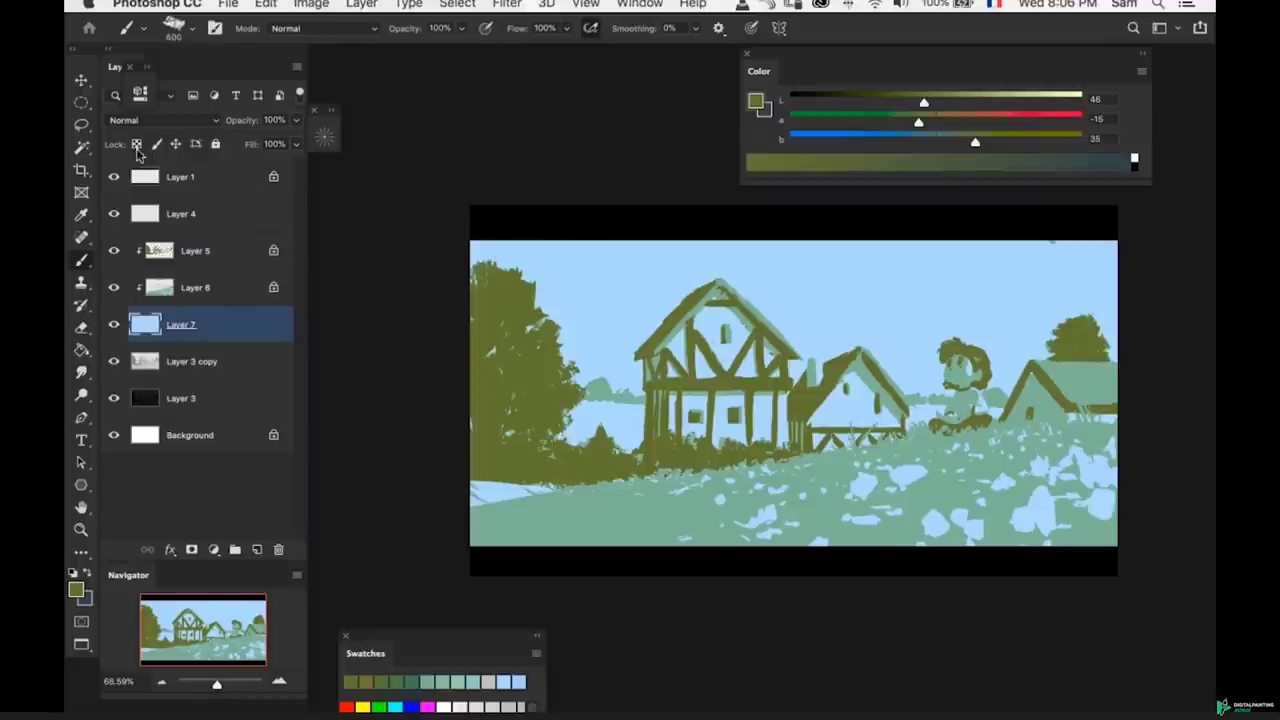
alt+click(870, 292)
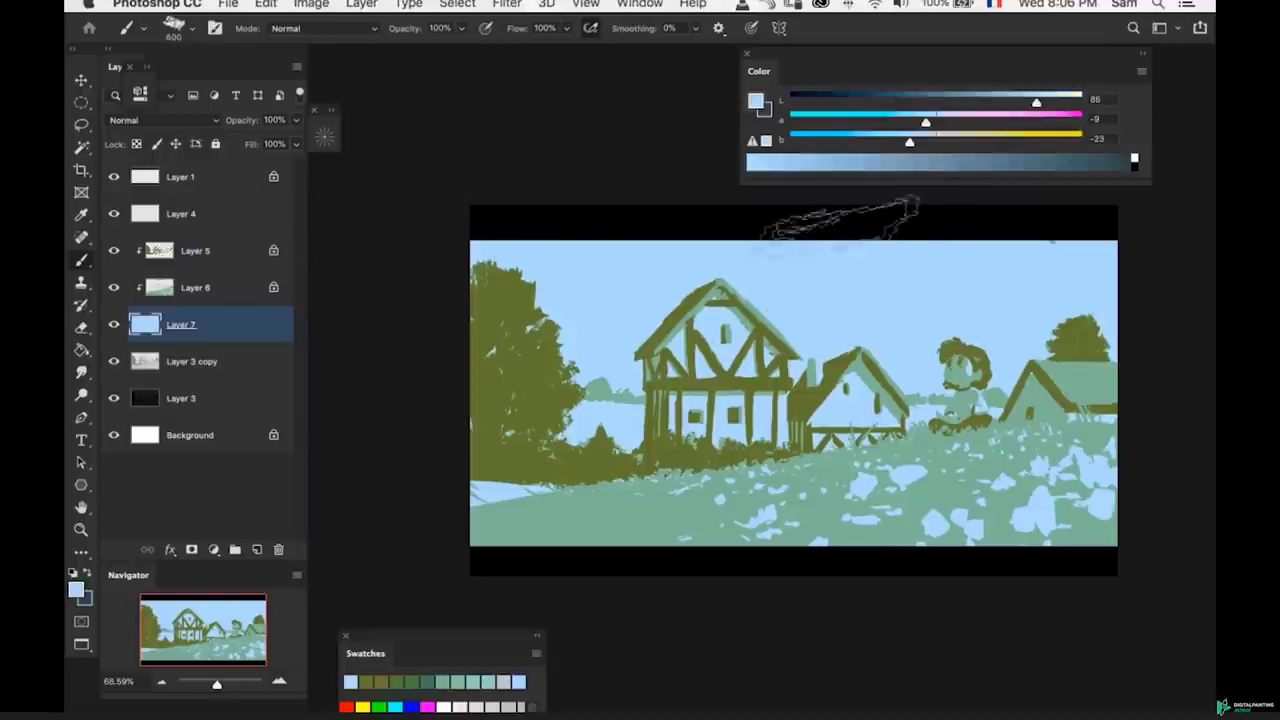
- Select Layer 5 from the big house's timbers, sample their olive and mix a brown at Lab 39, 0, 38
key(z)
mouse_move(775, 386)
mouse_down()
mouse_move(757, 388)
mouse_move(768, 389)
mouse_up()
key(b)
key(z)
drag(768, 389, 742, 383)
super+click(744, 379)
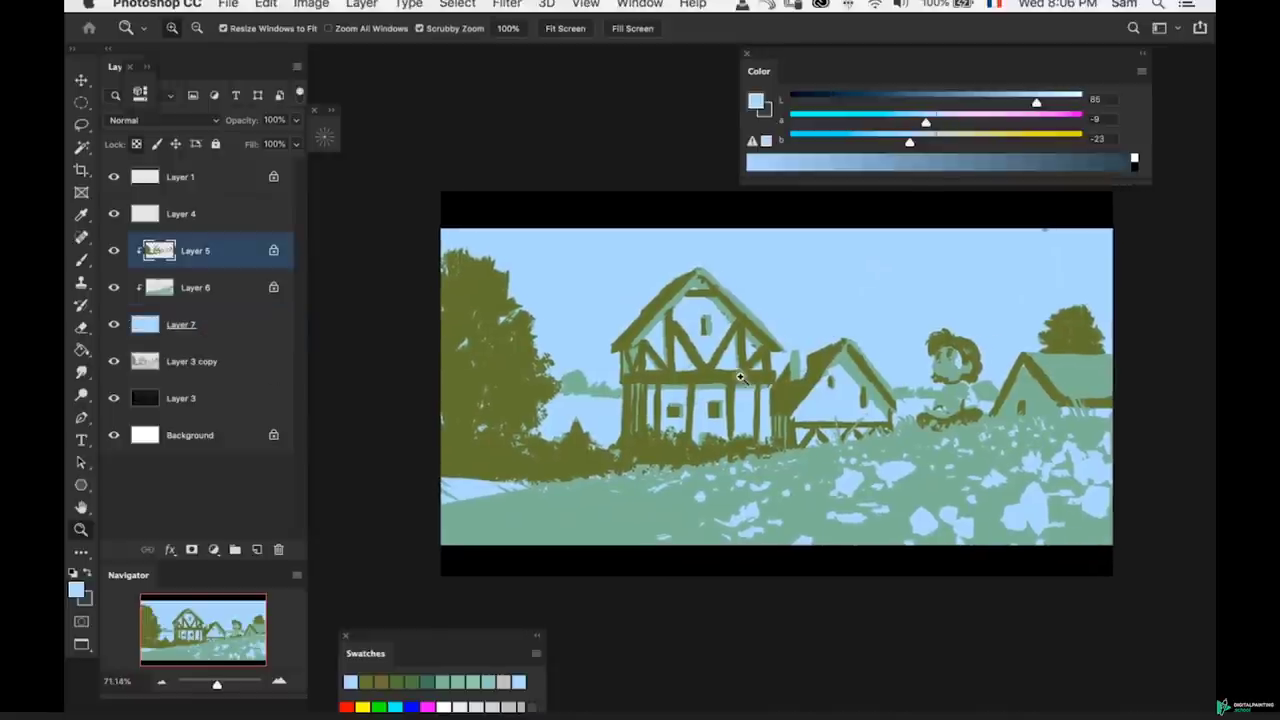
key(b)
alt+click(744, 376)
mouse_move(922, 121)
mouse_down()
mouse_move(979, 142)
mouse_move(903, 106)
mouse_up()
- Paint the big house's timber beams, gable and posts on Layer 5 with the brown, using a smaller brush
key([)
drag(642, 388, 703, 368)
key(bracketright)
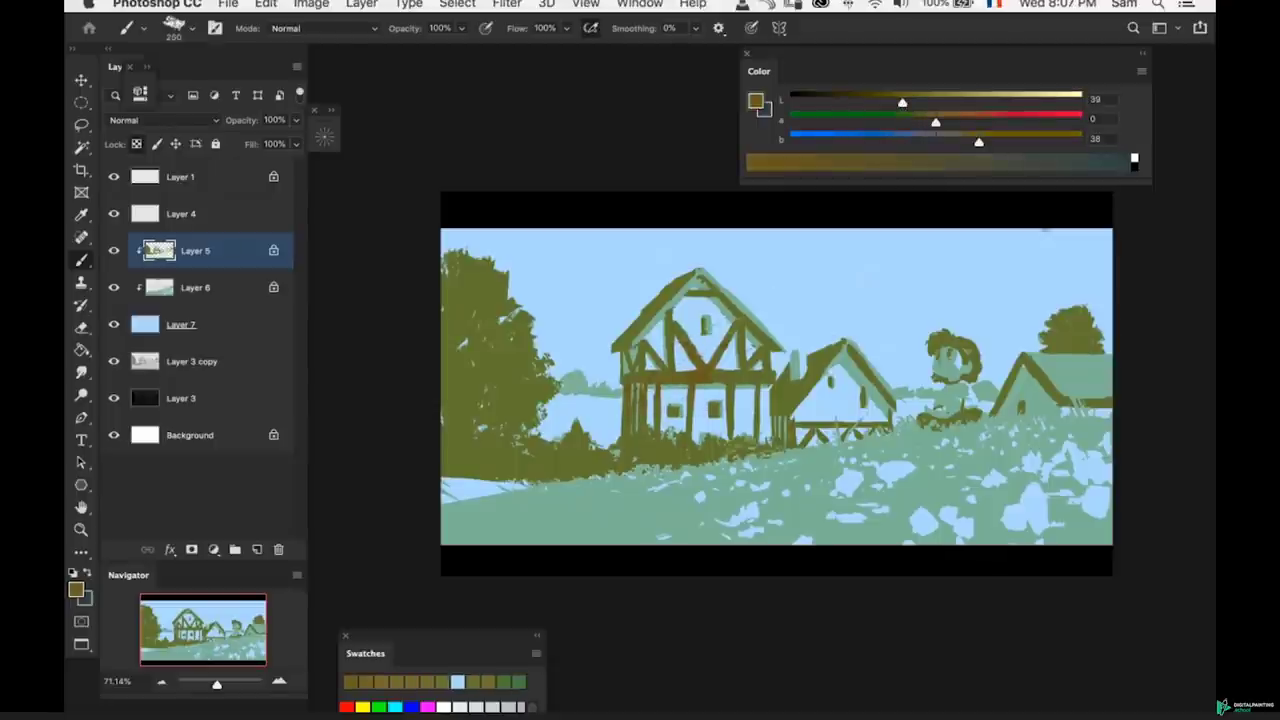
drag(738, 322, 768, 352)
drag(716, 293, 688, 293)
drag(729, 388, 729, 432)
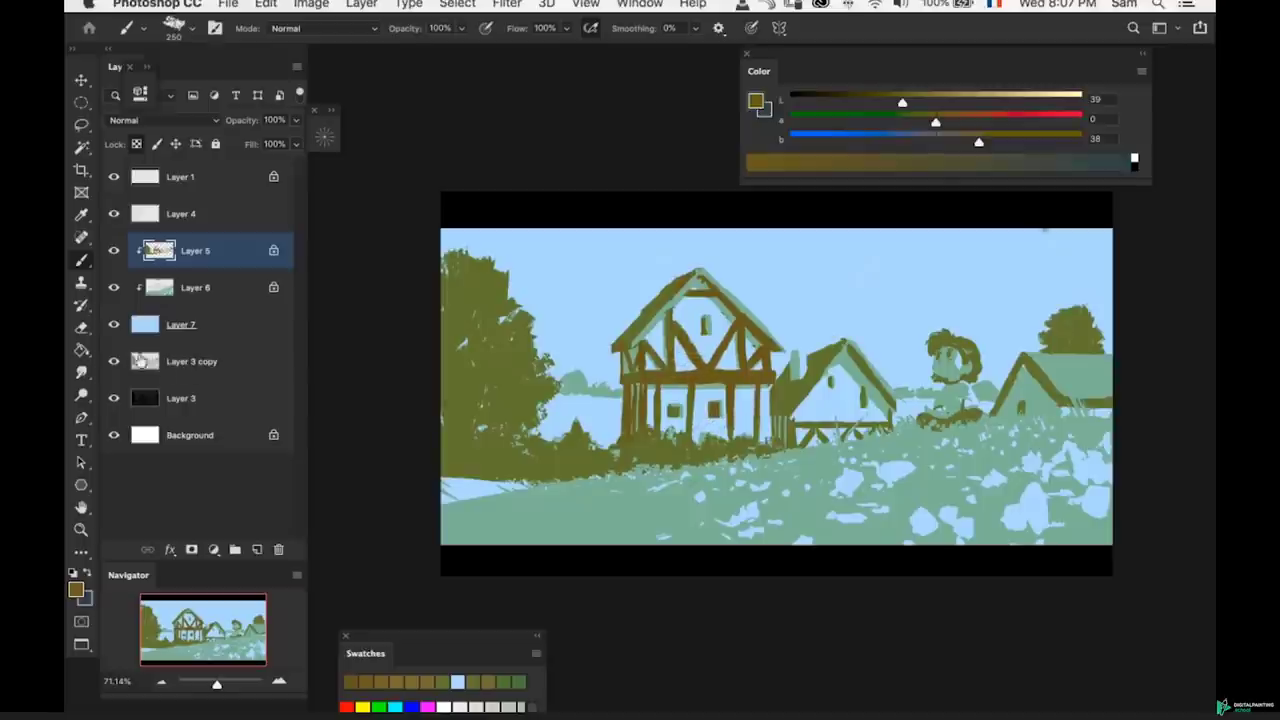
- Compare the colored version with the grey values of Layer 3 copy and the dark Layer 3 by changing layer visibility
alt+click(113, 361)
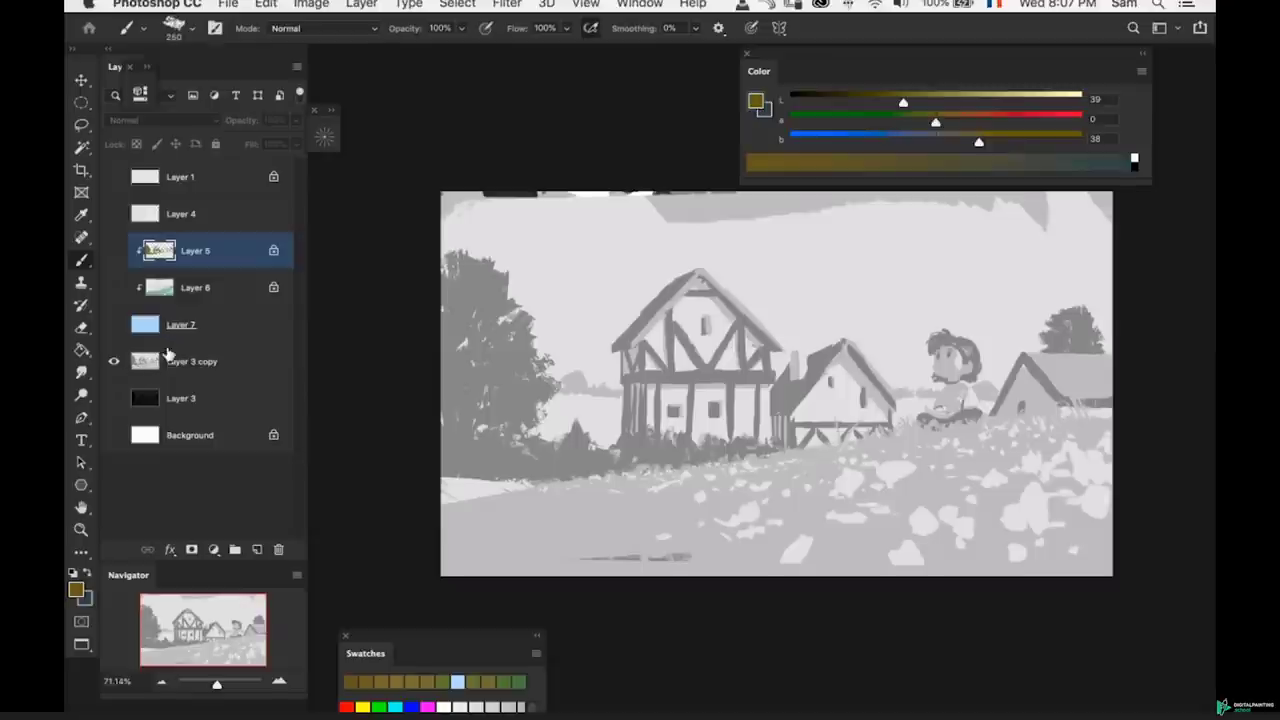
alt+click(113, 362)
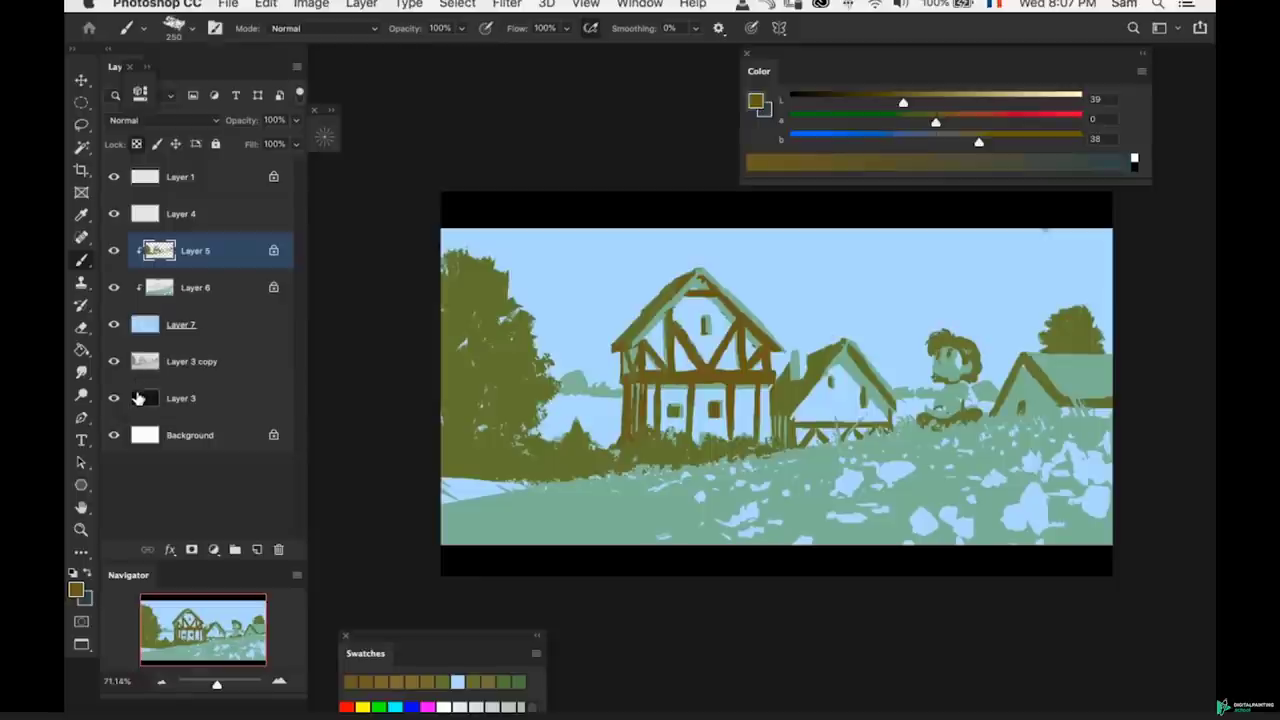
key(super+space)
key(super+space)
drag(652, 432, 614, 430)
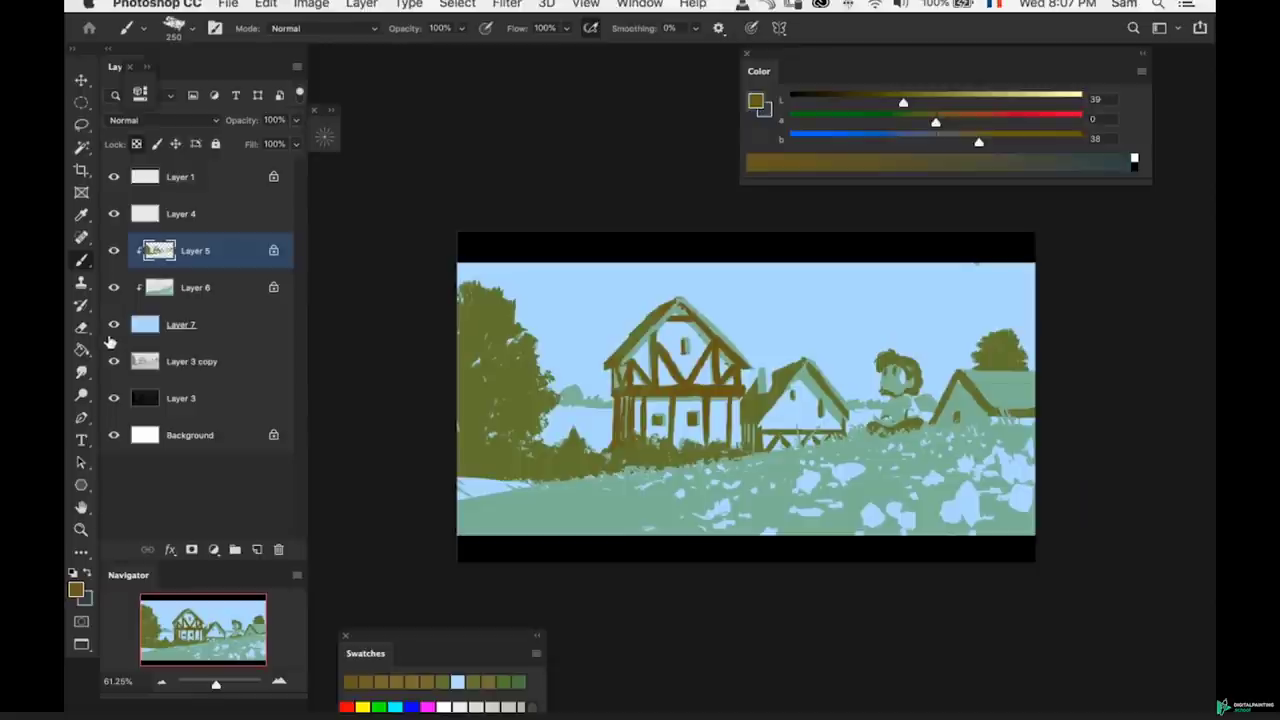
drag(113, 324, 113, 251)
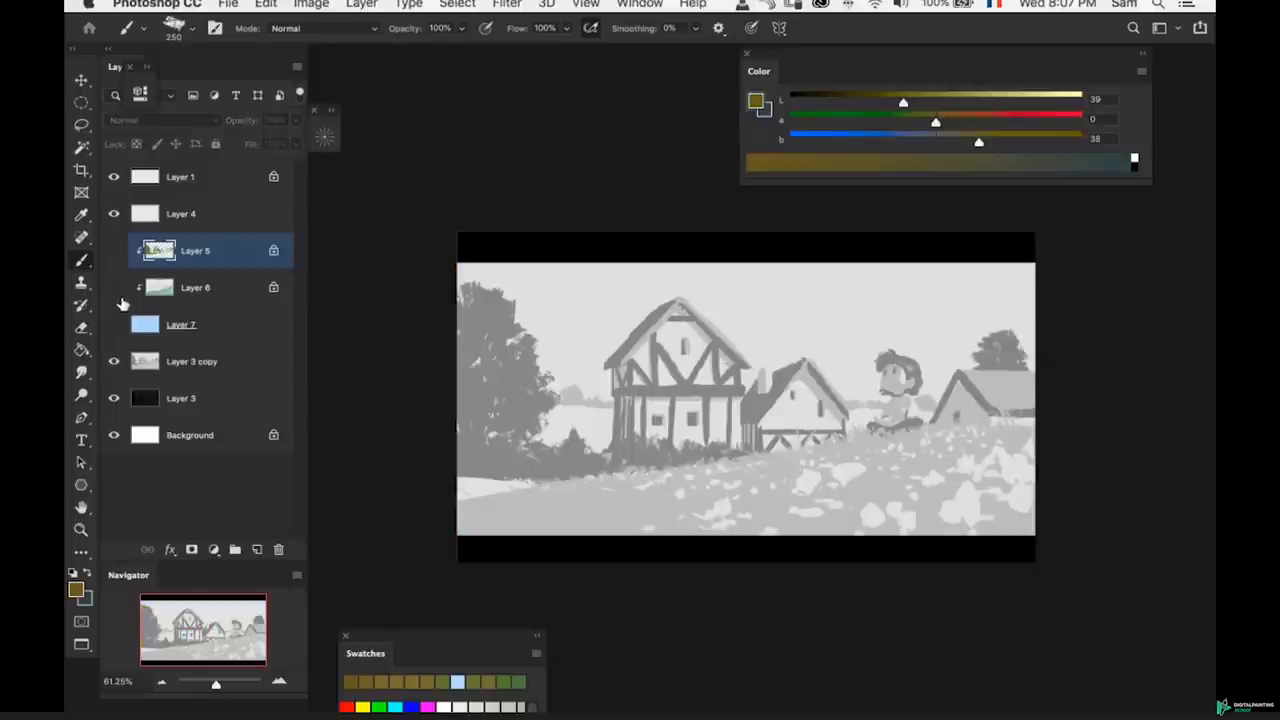
click(113, 362)
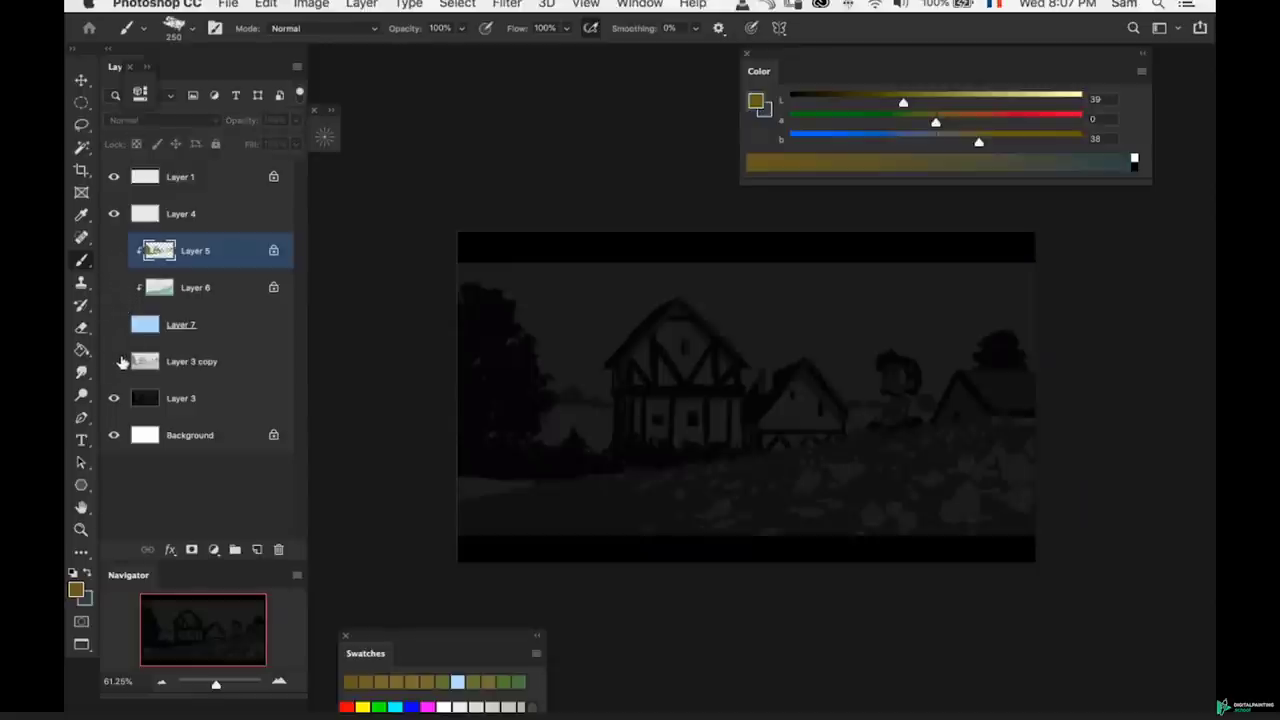
key(z)
drag(851, 414, 873, 465)
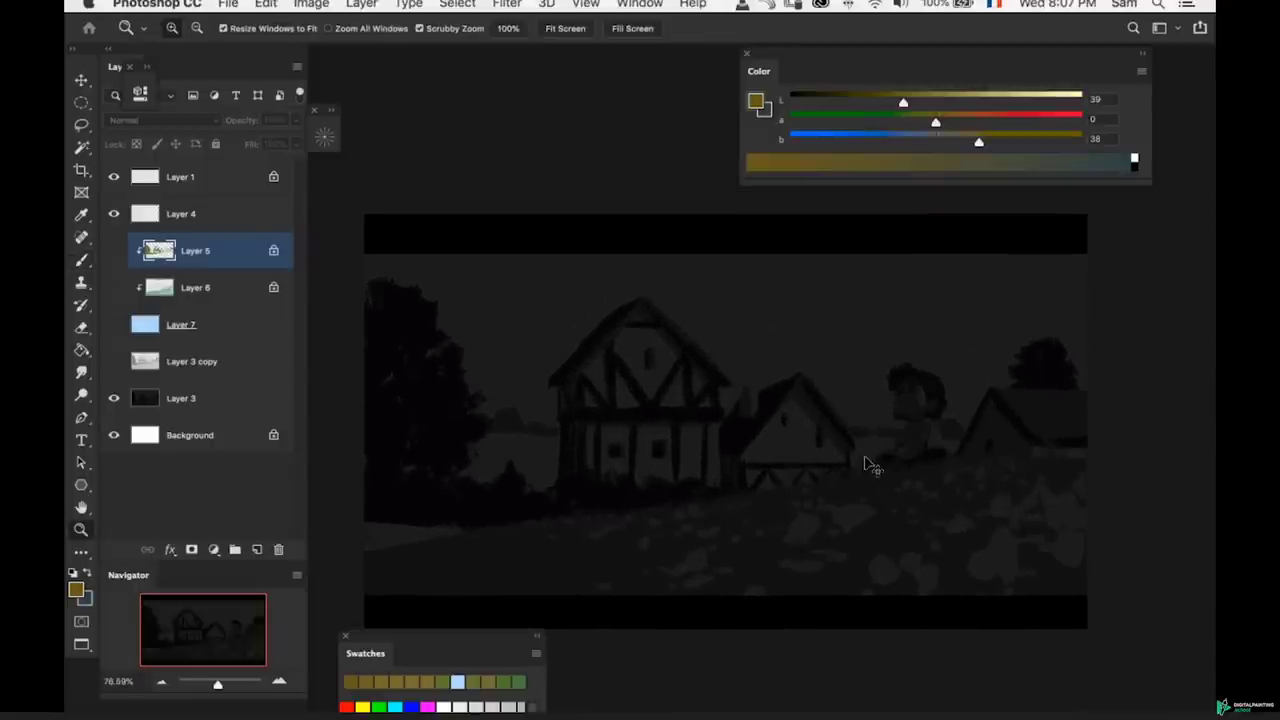
key(b)
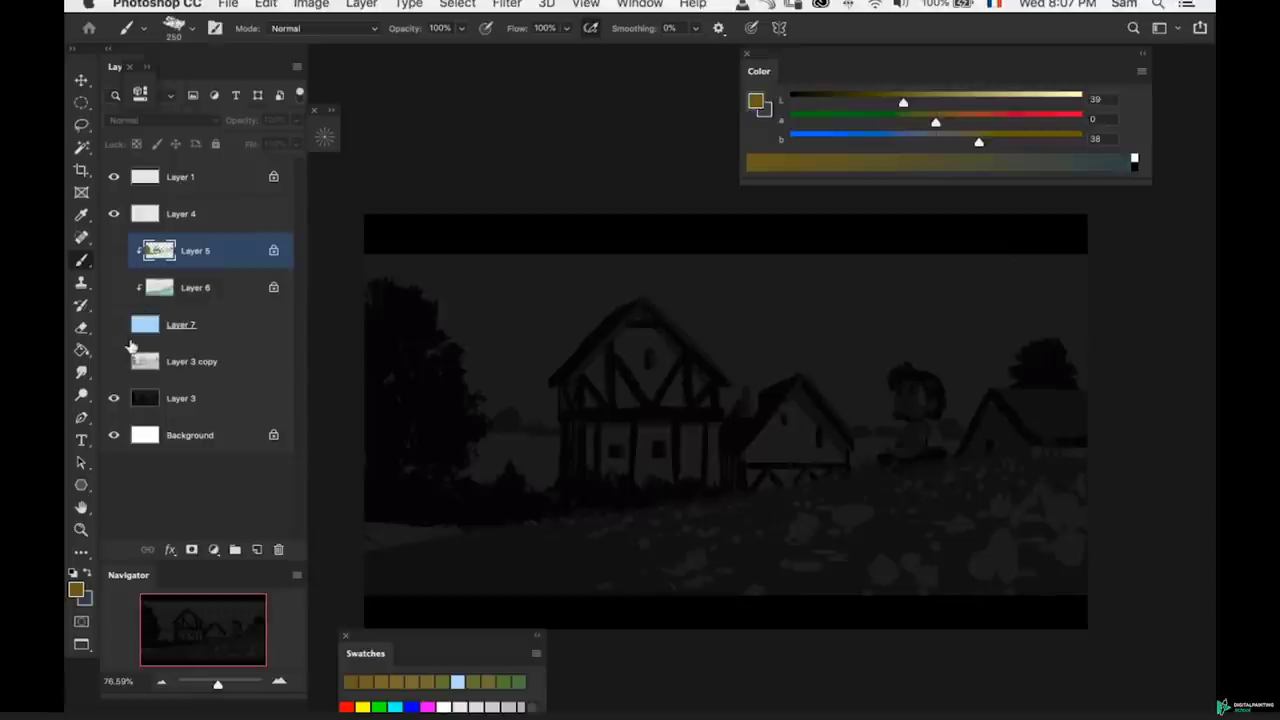
- Show Layer 3 copy and sample the small house's roof grey to check its value
click(113, 361)
key(z)
alt+click(840, 362)
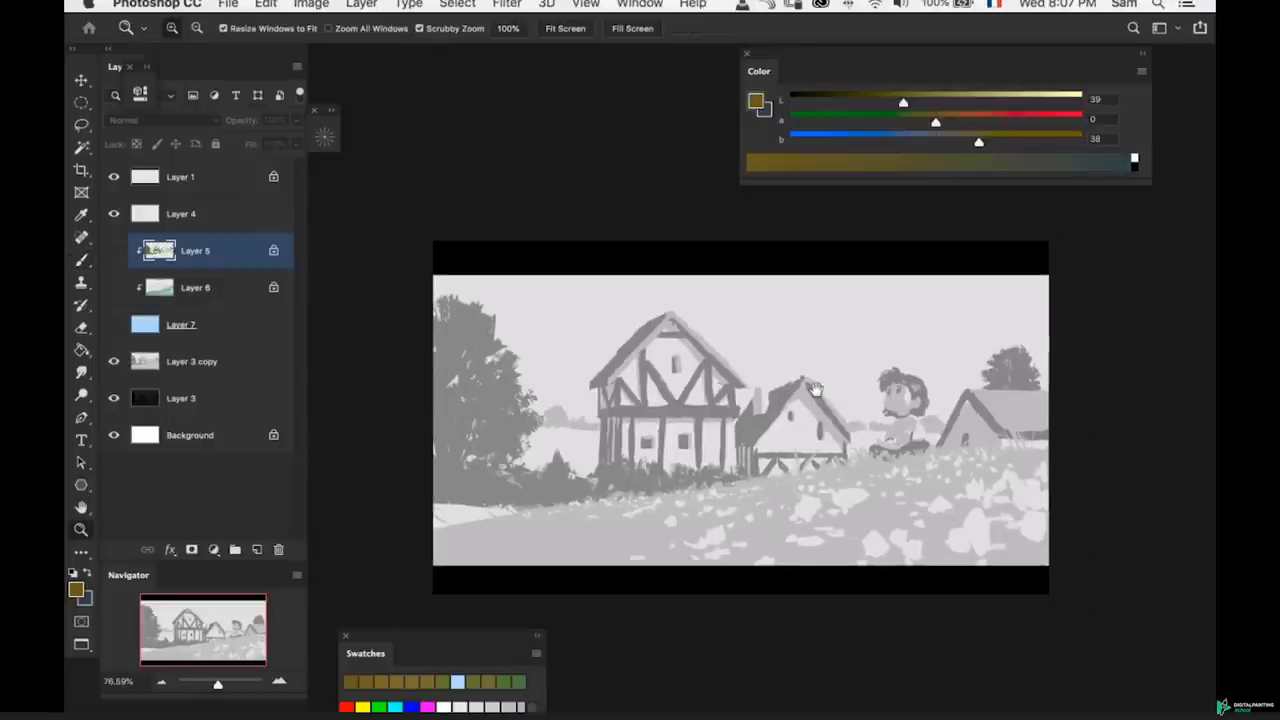
drag(800, 392, 812, 378)
key(b)
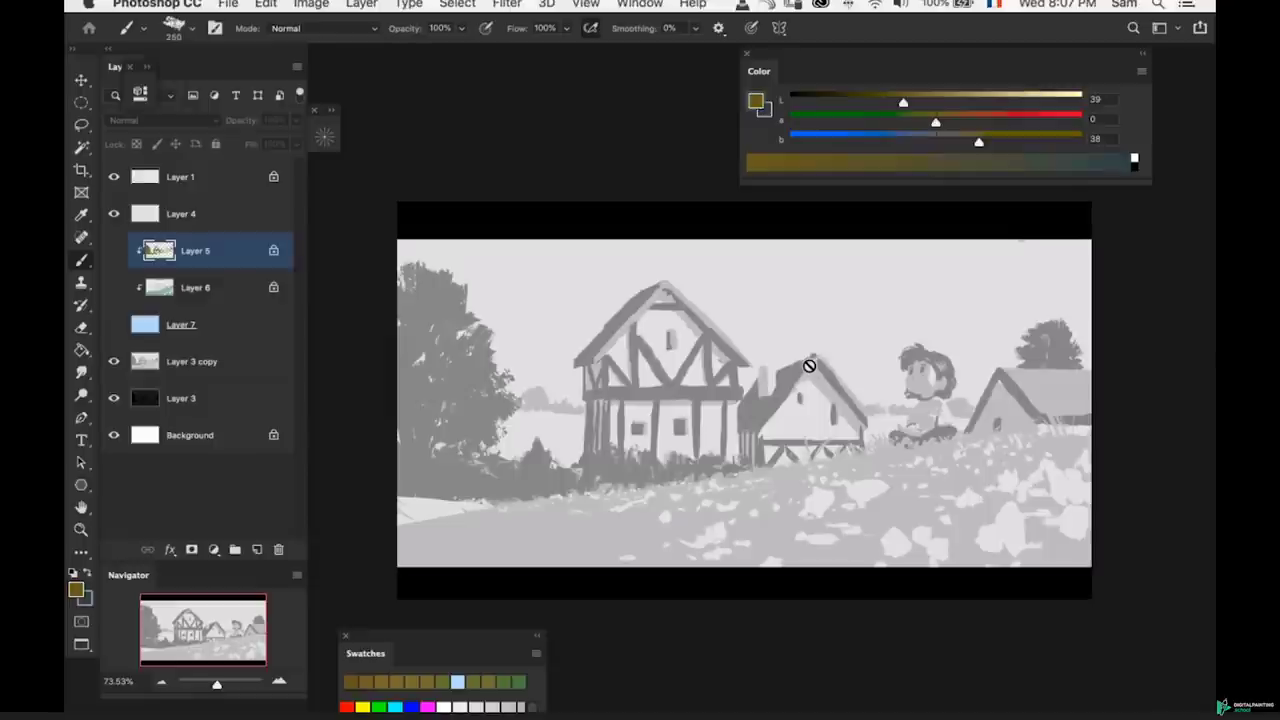
alt+click(797, 365)
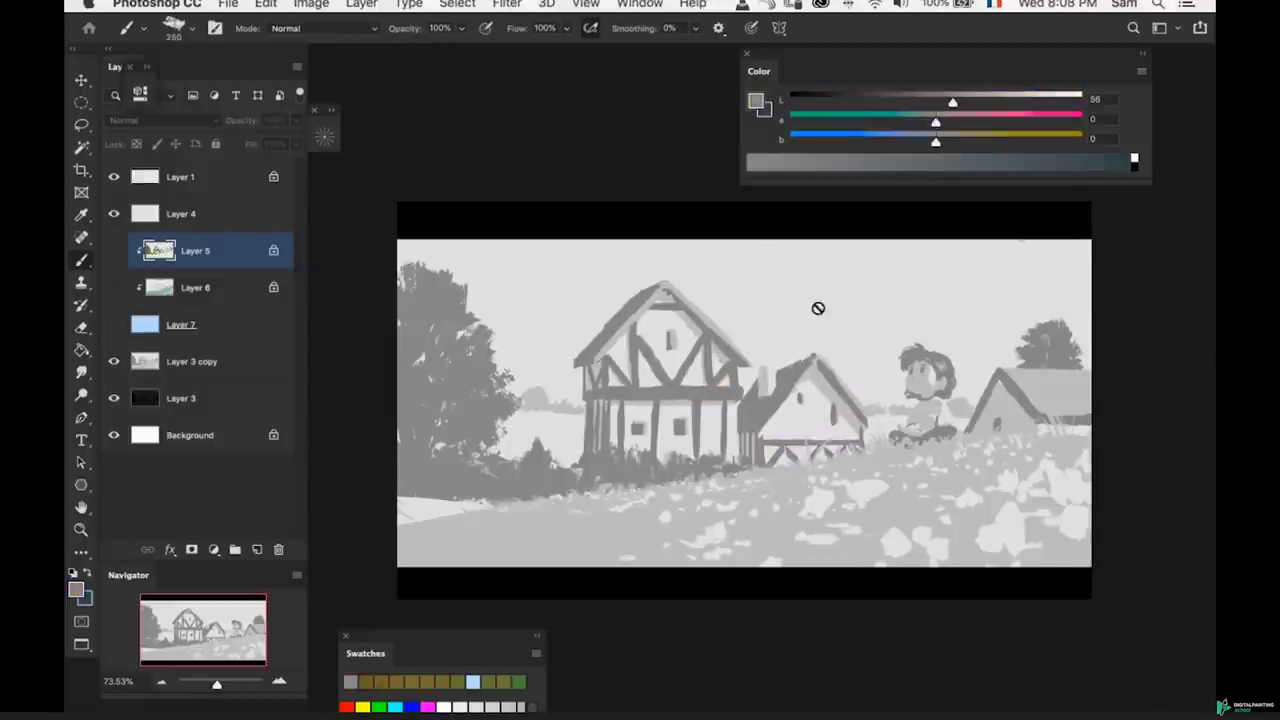
drag(746, 370, 751, 366)
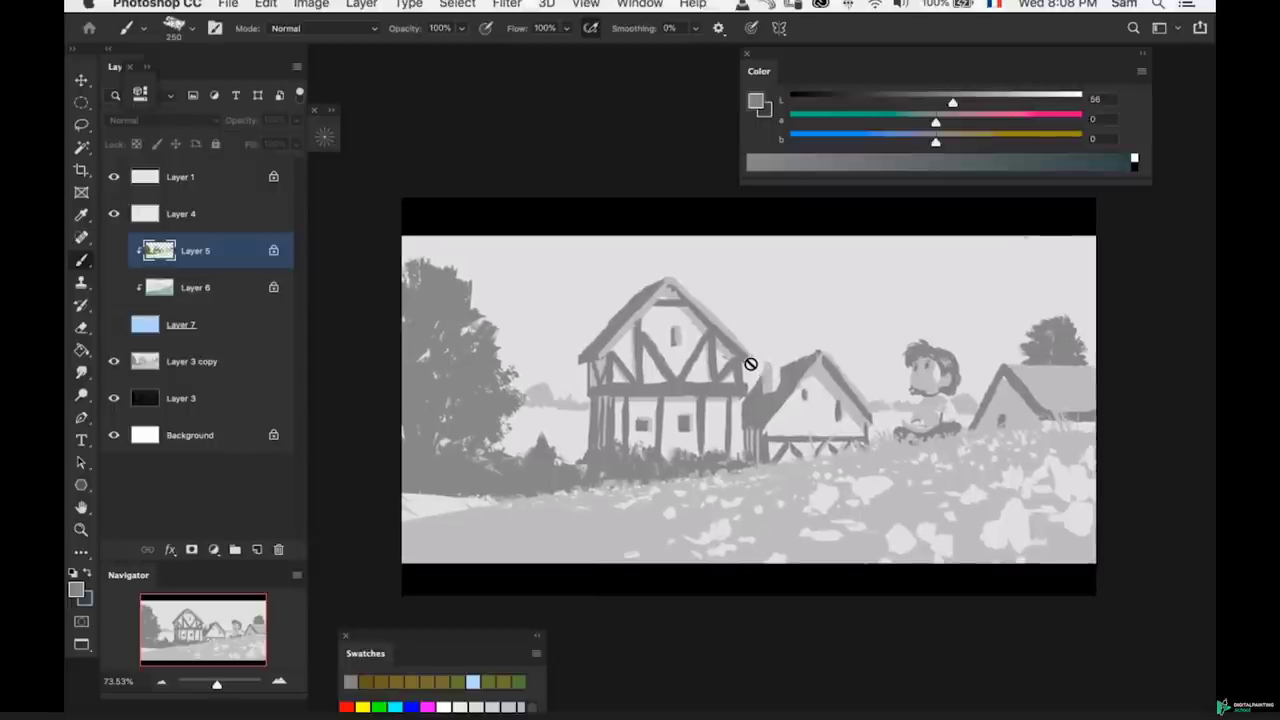
- Show Layers 5, 6 and 7 again, select Layer 5 and sample the timber brown as the painting color
click(117, 318)
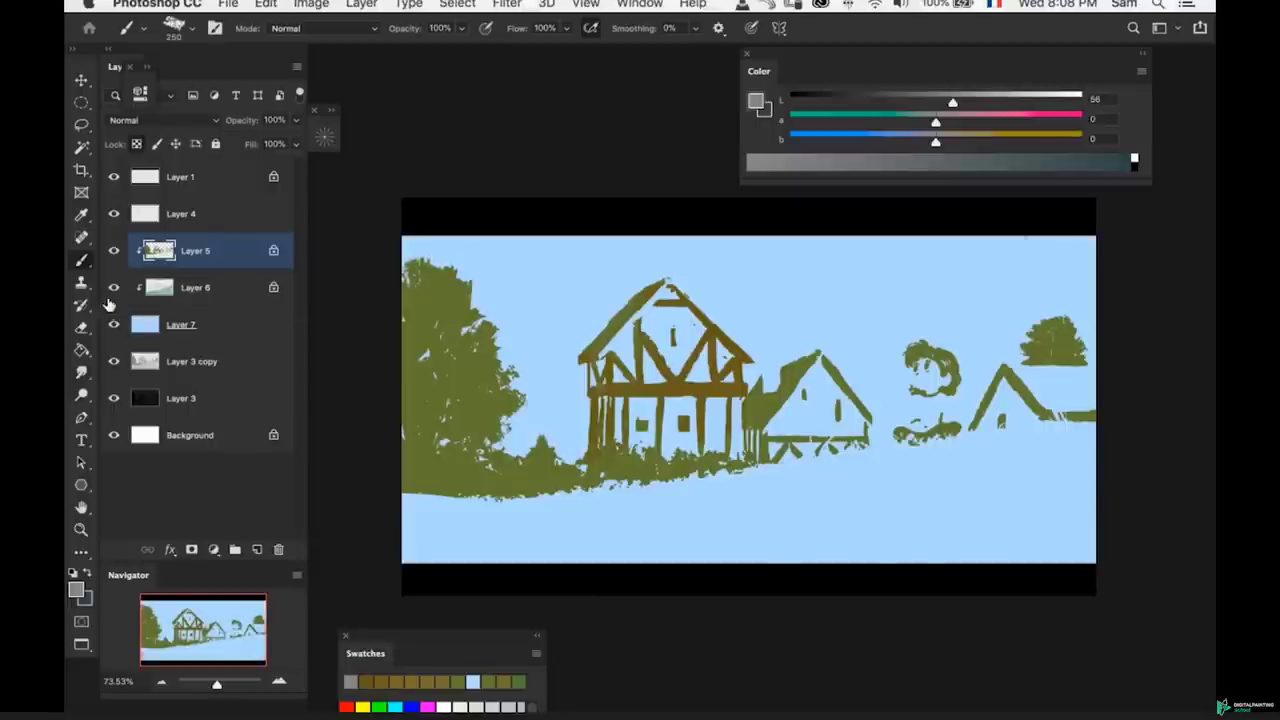
click(113, 287)
click(199, 289)
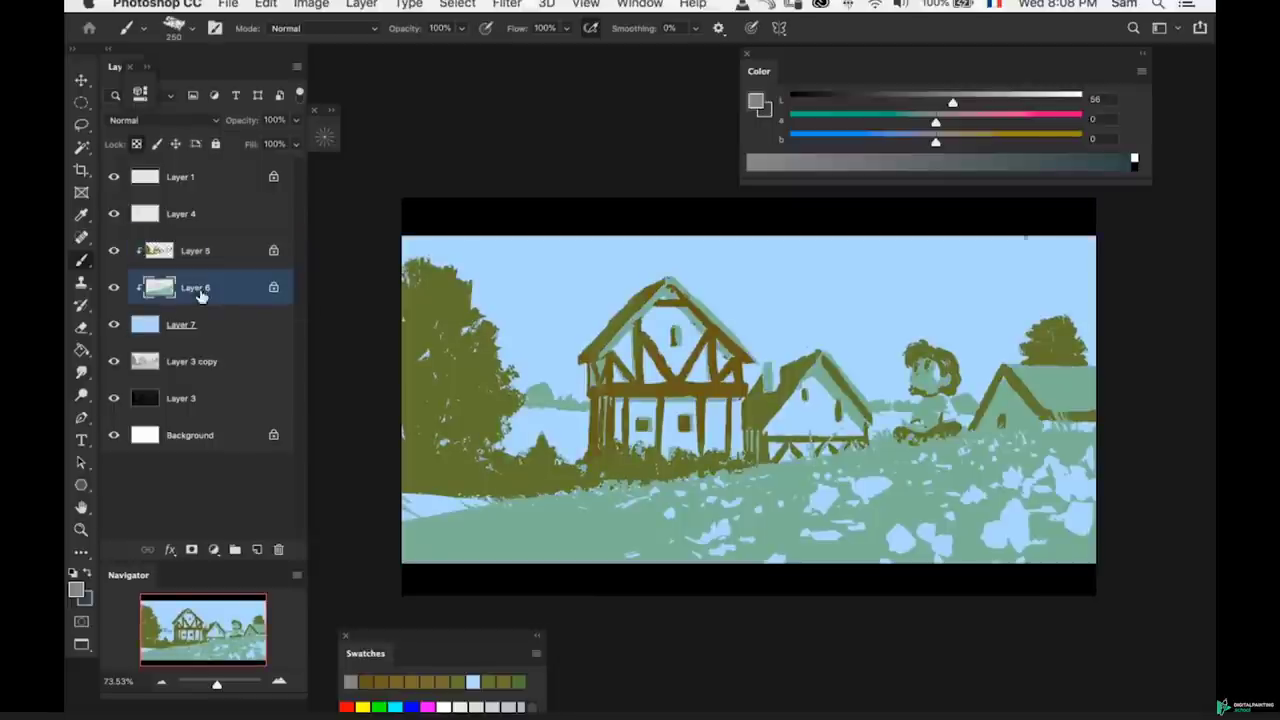
super+click(714, 384)
key(super+z)
alt+click(712, 390)
key(super+space)
drag(717, 404, 700, 396)
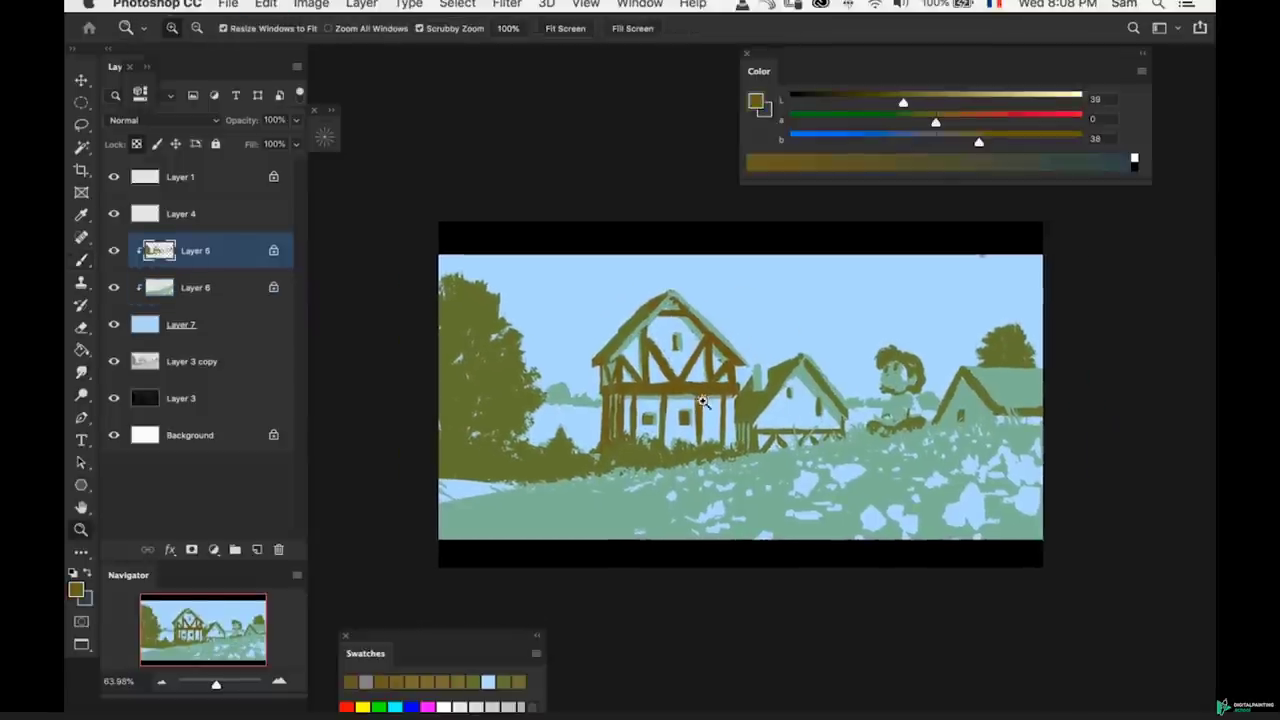
key(b)
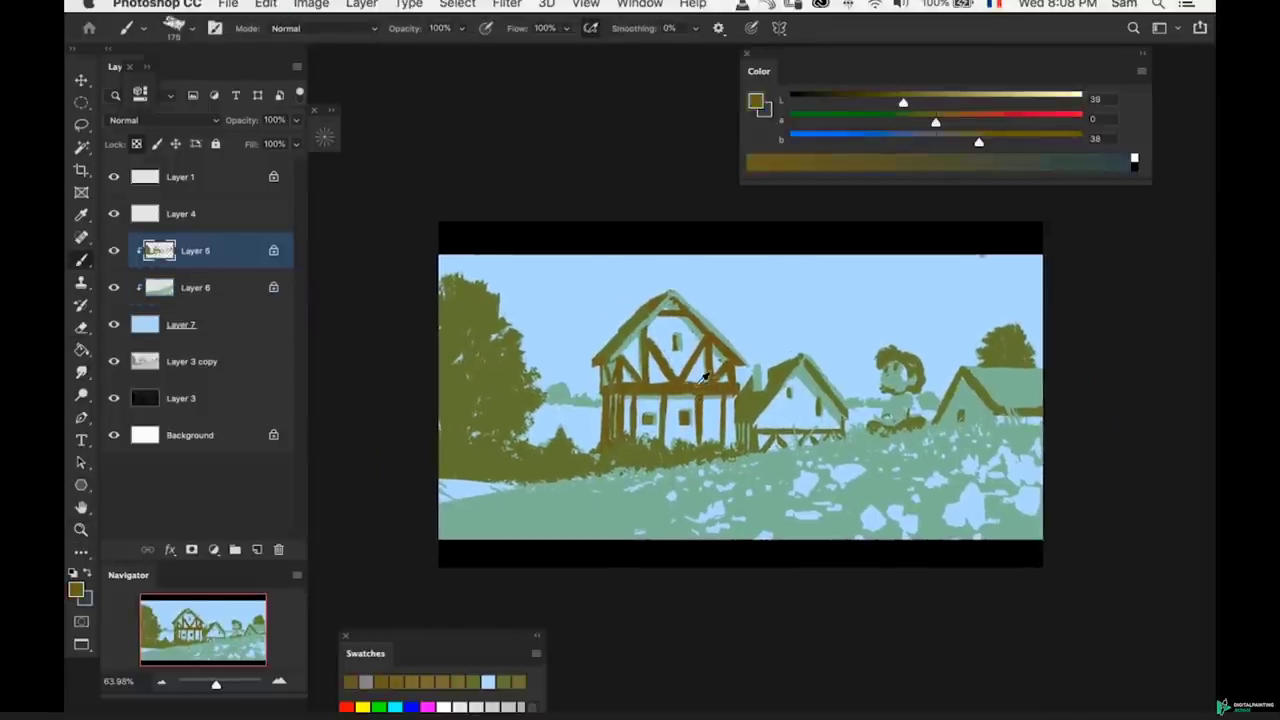
- Choose the Plastic Wrap - Light texture brush and mix a dark green at Lab 36, -25, 35 from the large tree's olive
right_click(692, 364)
double_click(777, 502)
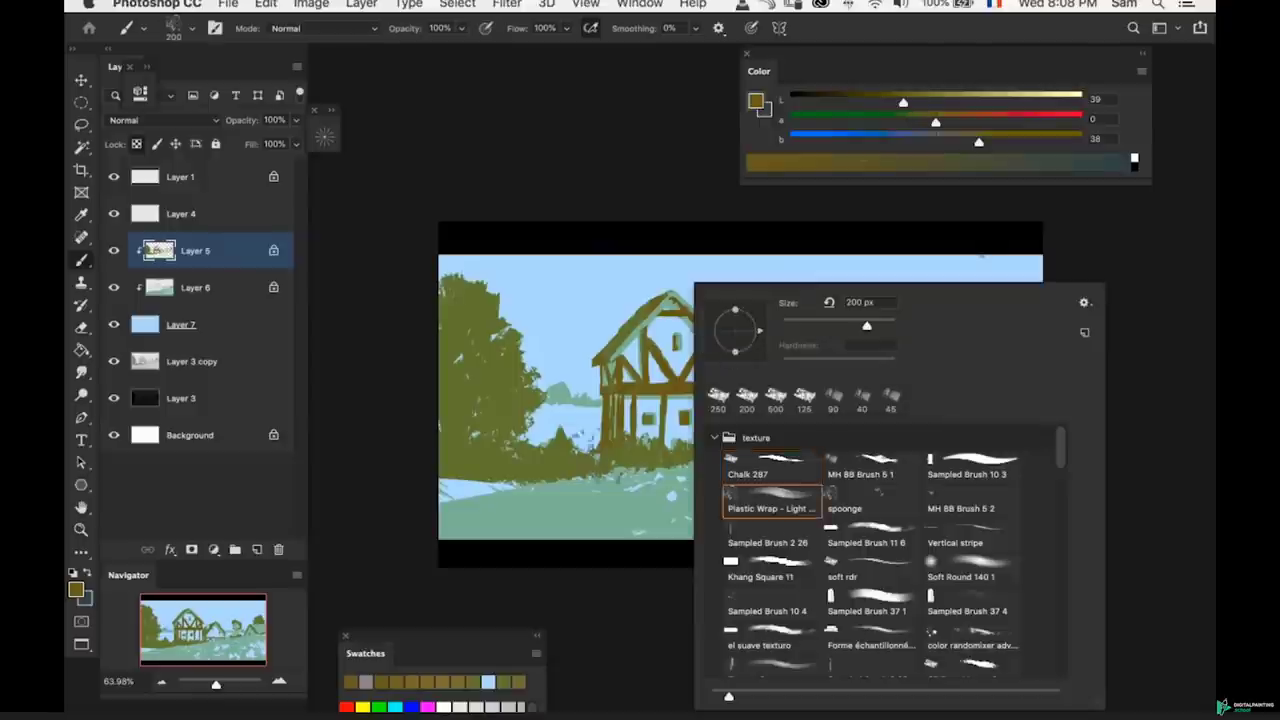
alt+click(509, 376)
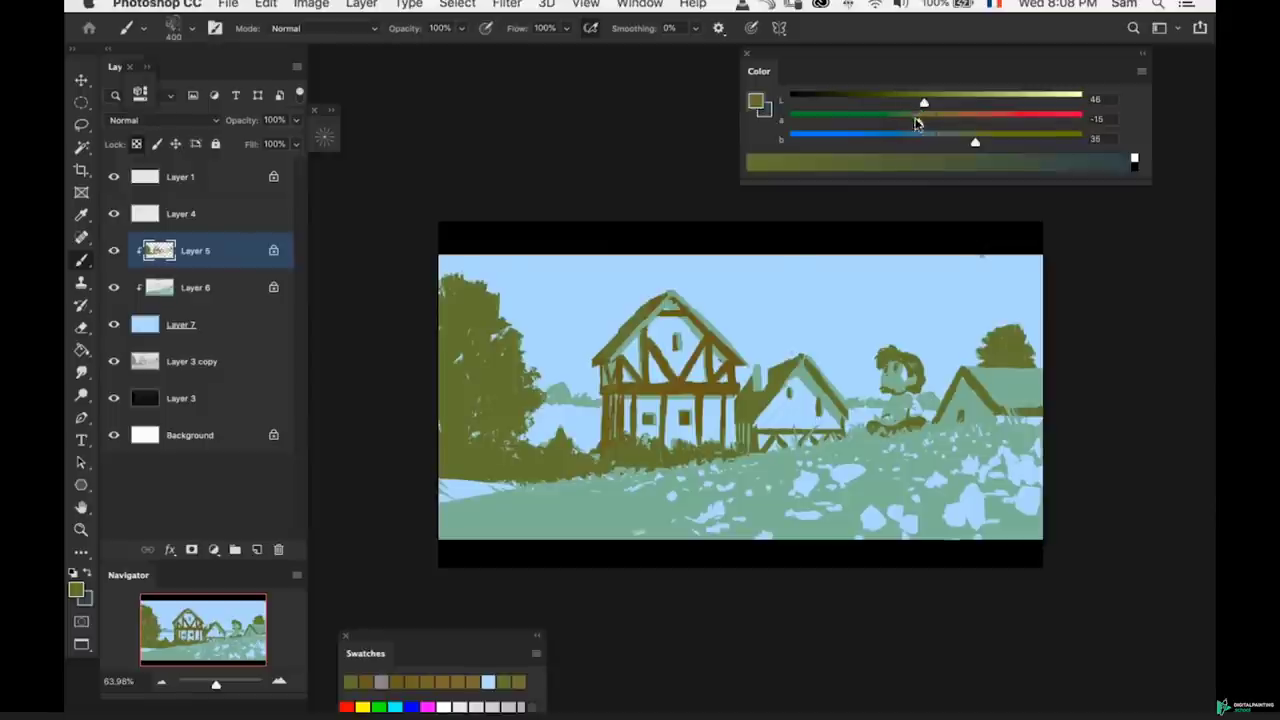
mouse_move(923, 104)
mouse_down()
mouse_move(894, 105)
mouse_move(907, 123)
mouse_up()
- Compare the color layers' values with Layer 3 copy by toggling the greyscale proof view and isolating that layer
key(super+y)
key(super+y)
key(super+y)
key(super+y)
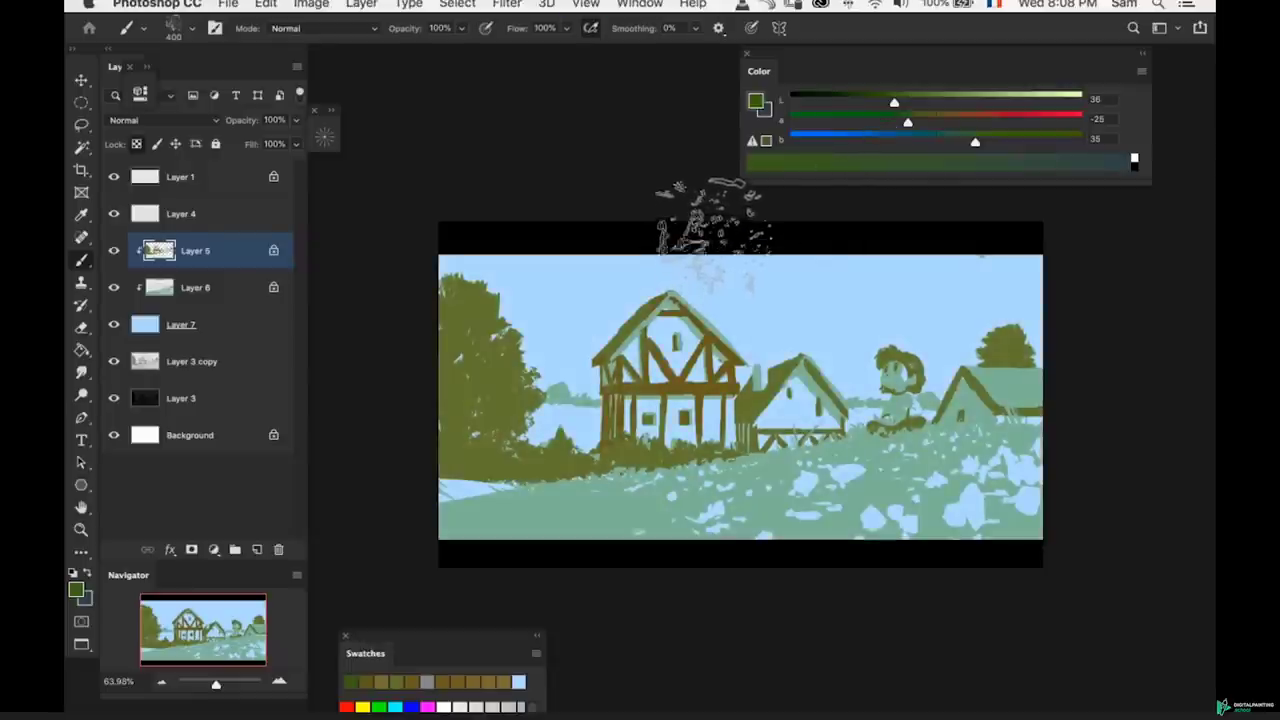
key(super+y)
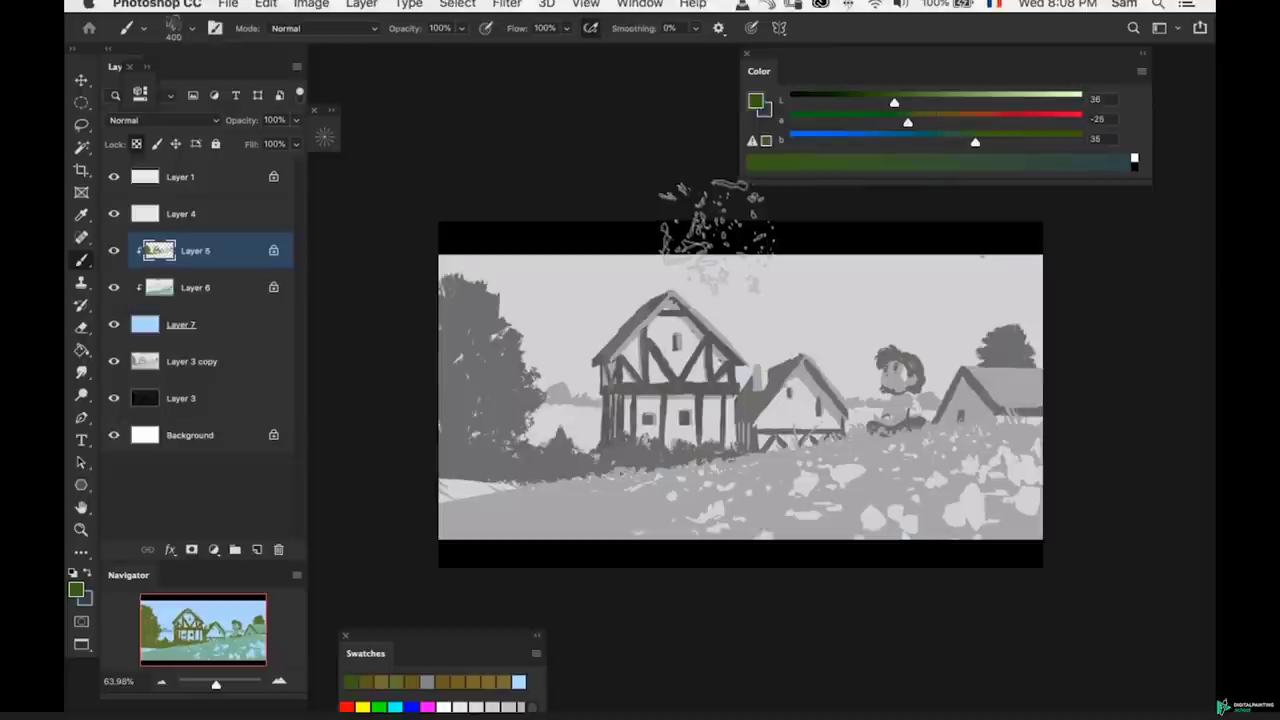
alt+click(114, 361)
alt+click(114, 363)
alt+click(114, 363)
alt+click(114, 363)
alt+click(114, 363)
alt+click(114, 363)
key(super+y)
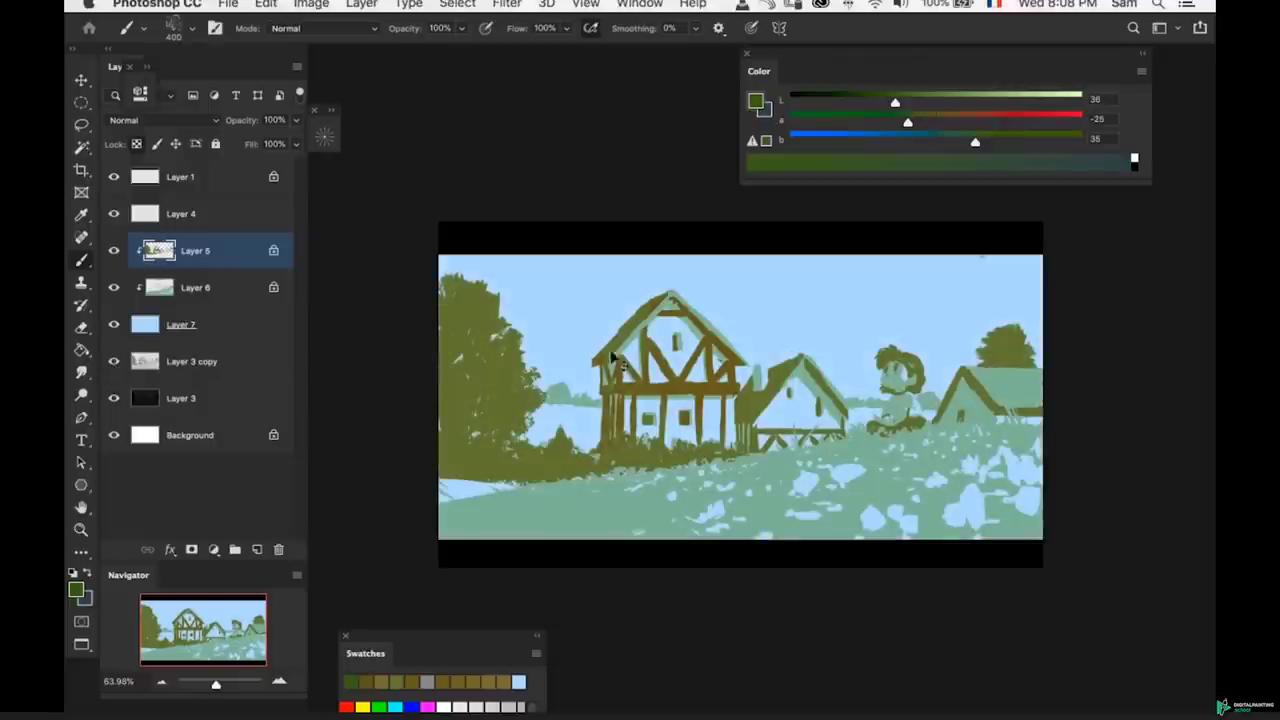
- Undo the test stroke on the large tree, sample its olive and lighten the color to Lab 50, -15, 35
drag(500, 385, 503, 377)
key(super+z)
key(bracketleft)
key(bracketleft)
alt+click(514, 366)
drag(925, 106, 931, 106)
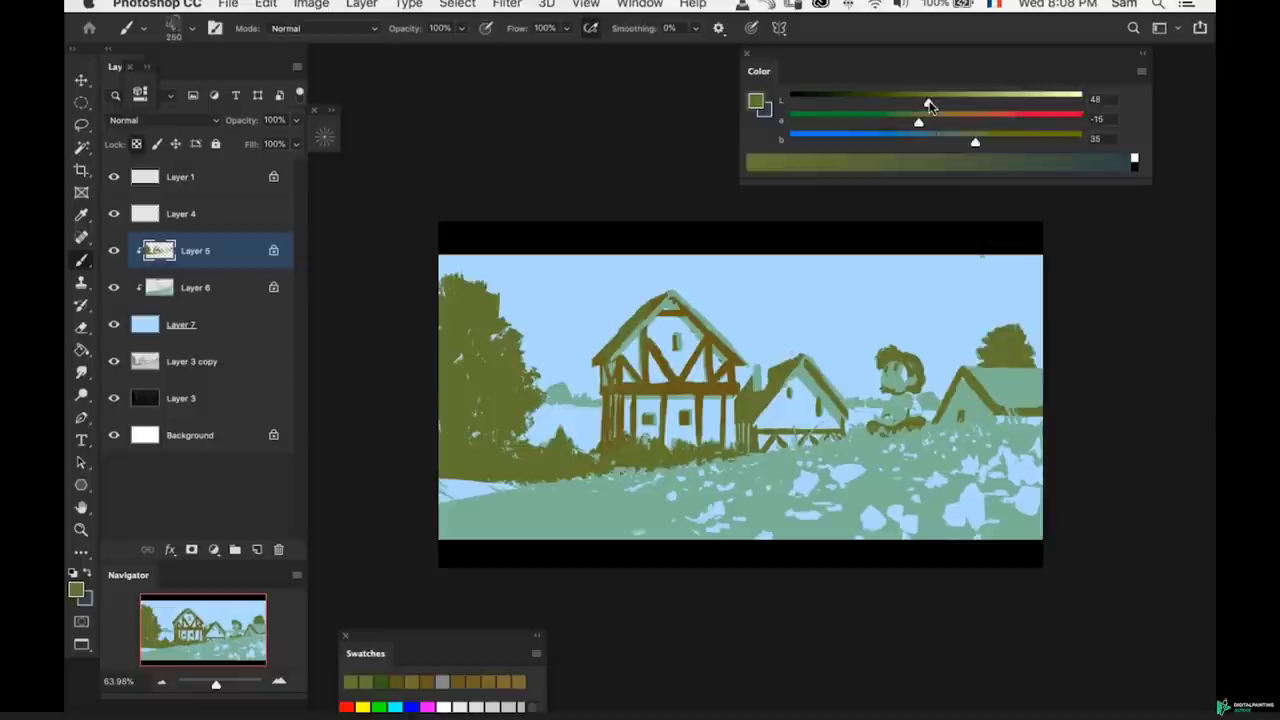
key(bracketright)
key(bracketright)
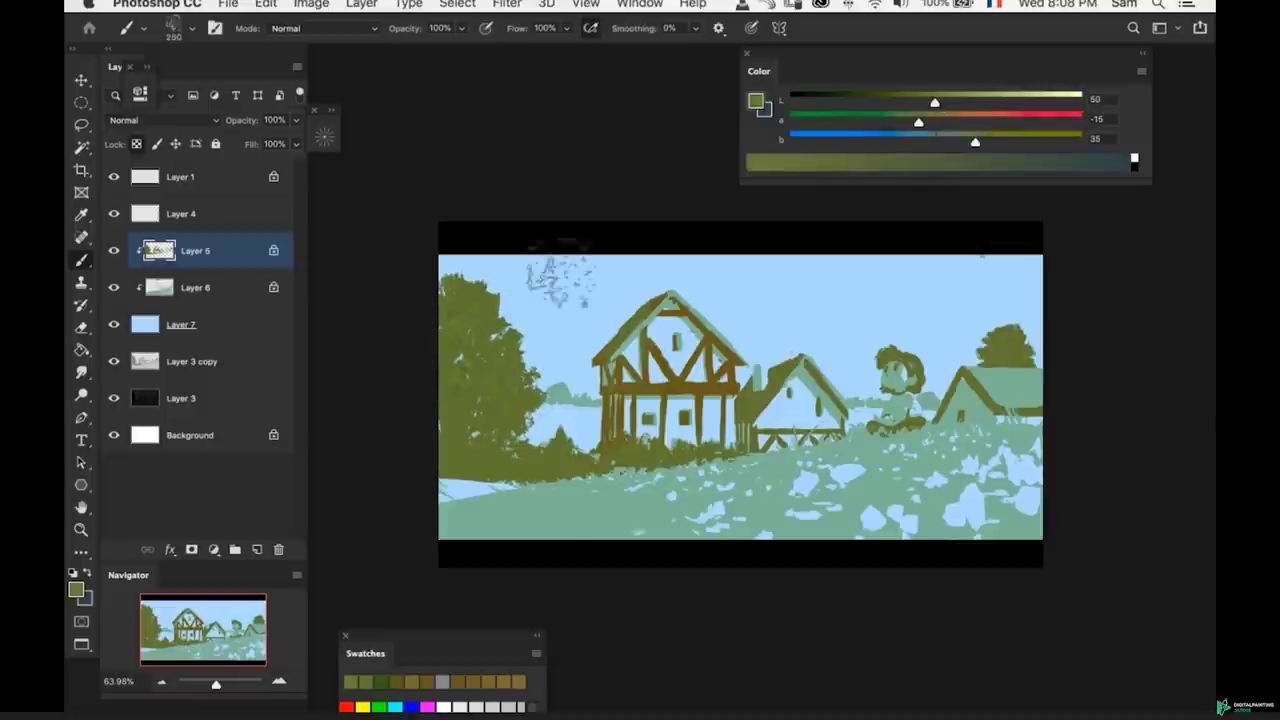
- Paint textured foliage over the large tree on Layer 5 with varied greens, checking it against the grey sketch
click(959, 143)
key(bracketright)
key(bracketright)
mouse_move(512, 352)
mouse_down()
mouse_move(485, 425)
mouse_move(515, 395)
mouse_move(478, 387)
mouse_up()
alt+click(462, 408)
key(z)
key(b)
mouse_move(435, 442)
mouse_down()
mouse_move(508, 474)
mouse_move(490, 448)
mouse_move(488, 388)
mouse_up()
key(bracketleft)
key(bracketleft)
key(bracketleft)
key(bracketleft)
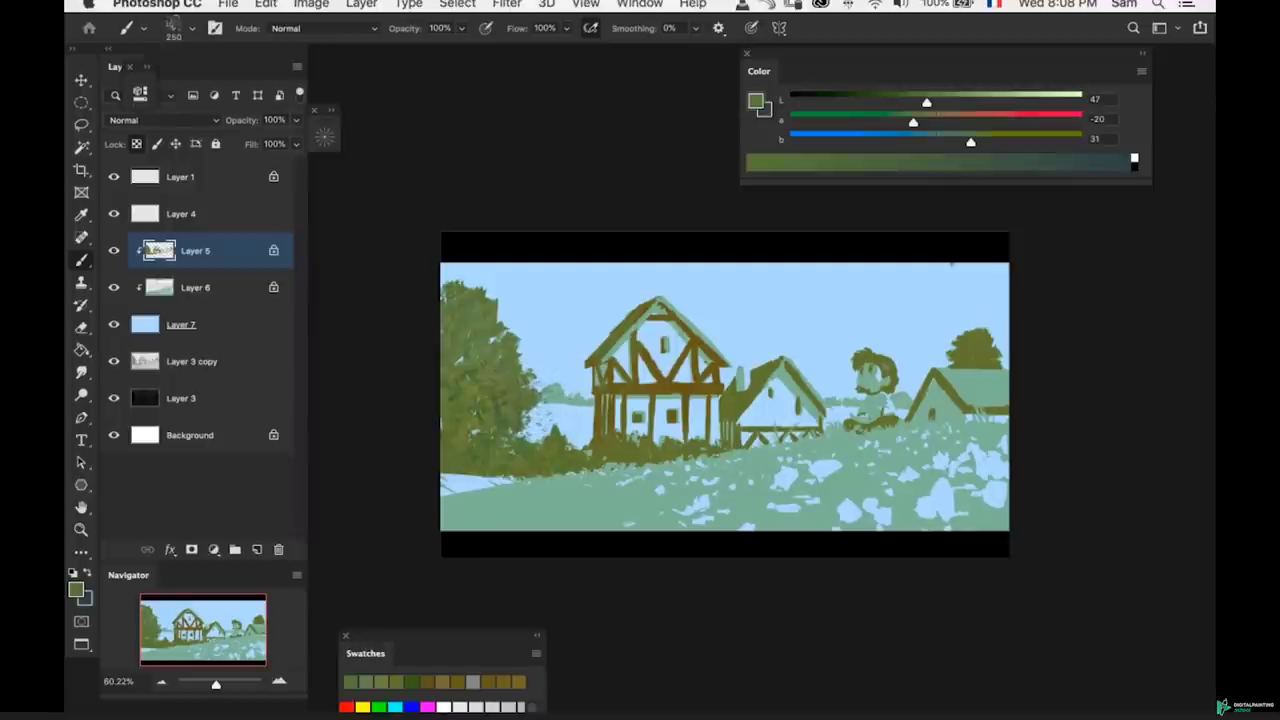
mouse_move(530, 424)
mouse_down()
mouse_move(542, 380)
mouse_move(543, 406)
mouse_move(532, 405)
mouse_up()
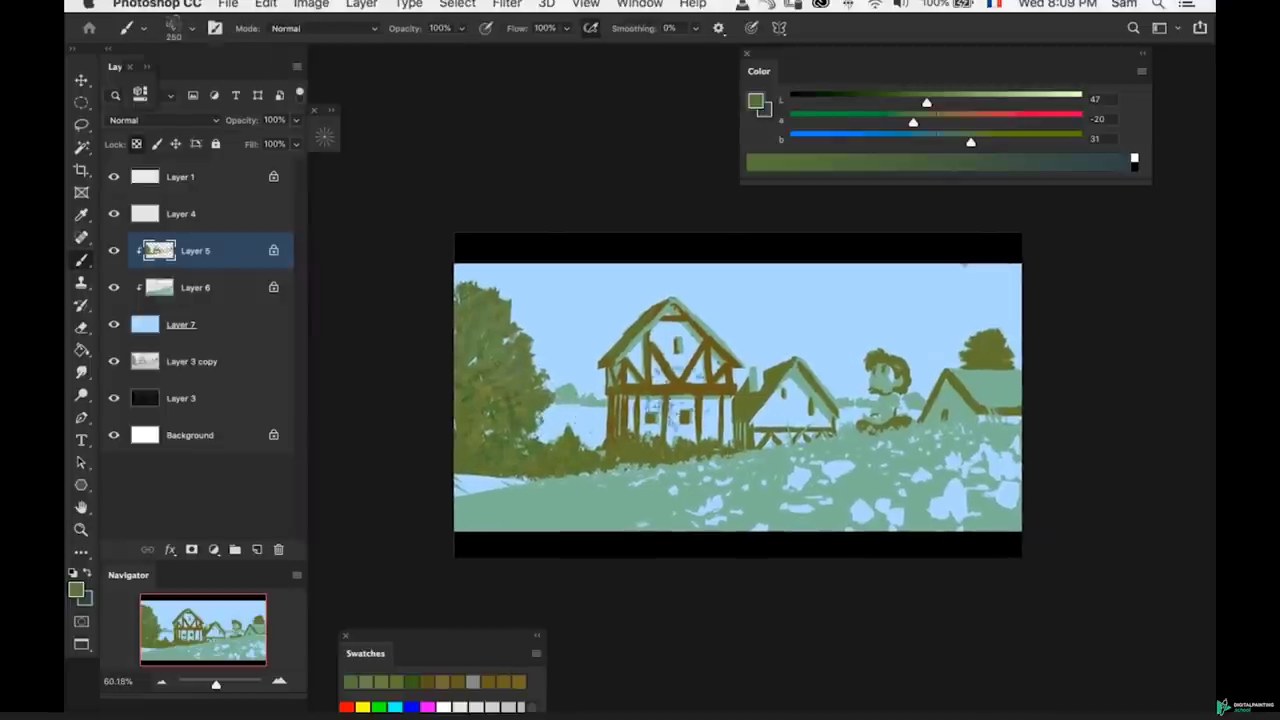
alt+click(113, 362)
alt+click(113, 362)
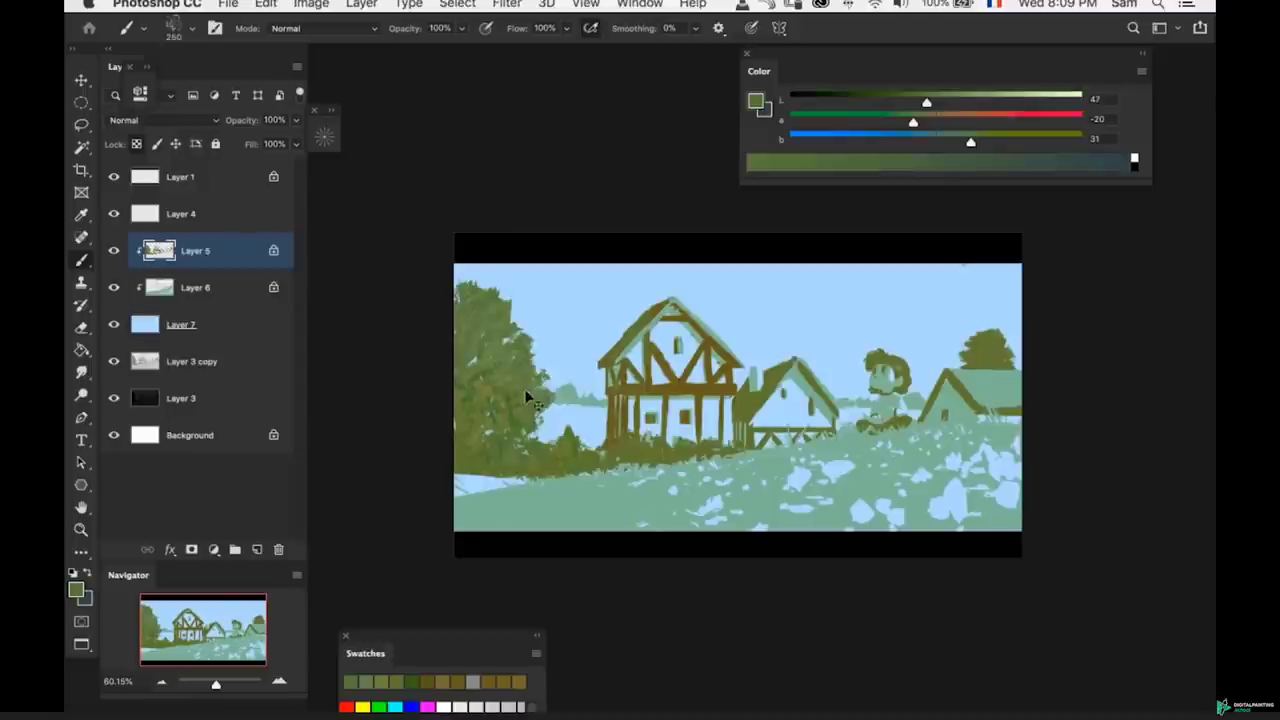
- Add darker foliage dabs to the large tree, mixing olive at Lab 42, -8, 33 and green at Lab 42, -21, 33
super+click(549, 378)
drag(515, 376, 532, 353)
key(super+z)
alt+click(516, 378)
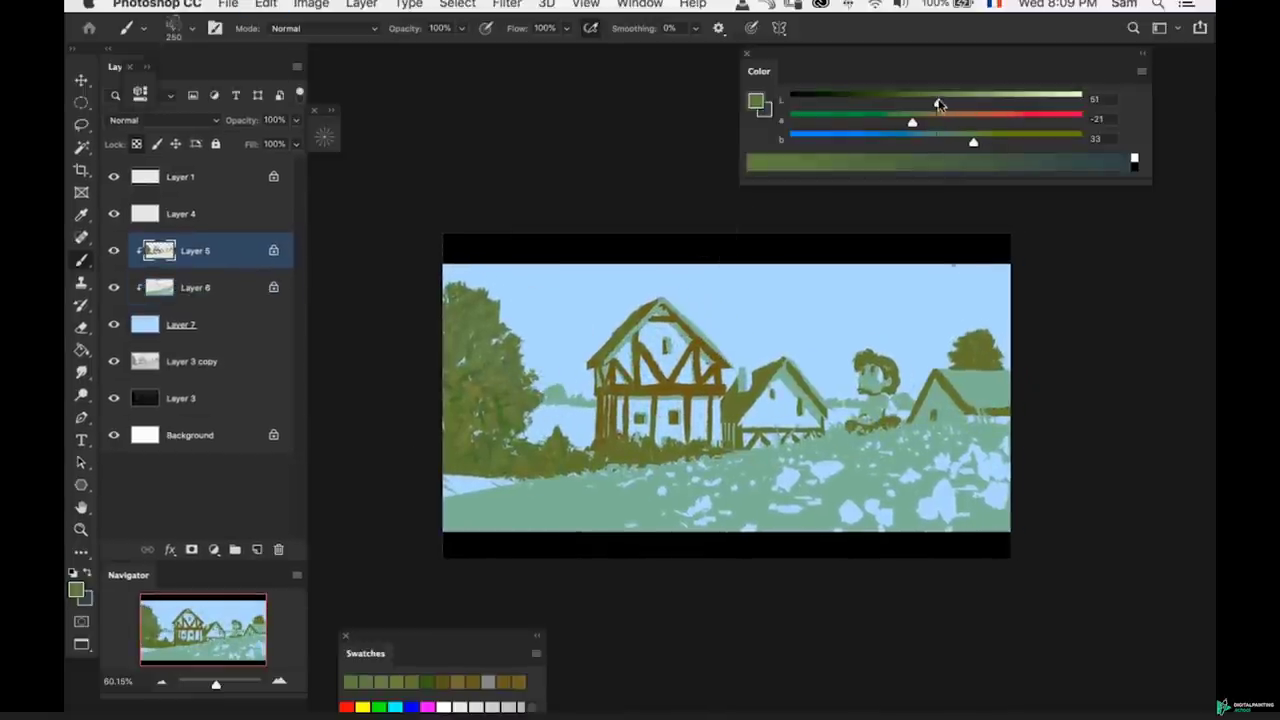
click(926, 119)
drag(936, 101, 912, 101)
click(507, 379)
key(super+z)
key(bracketright)
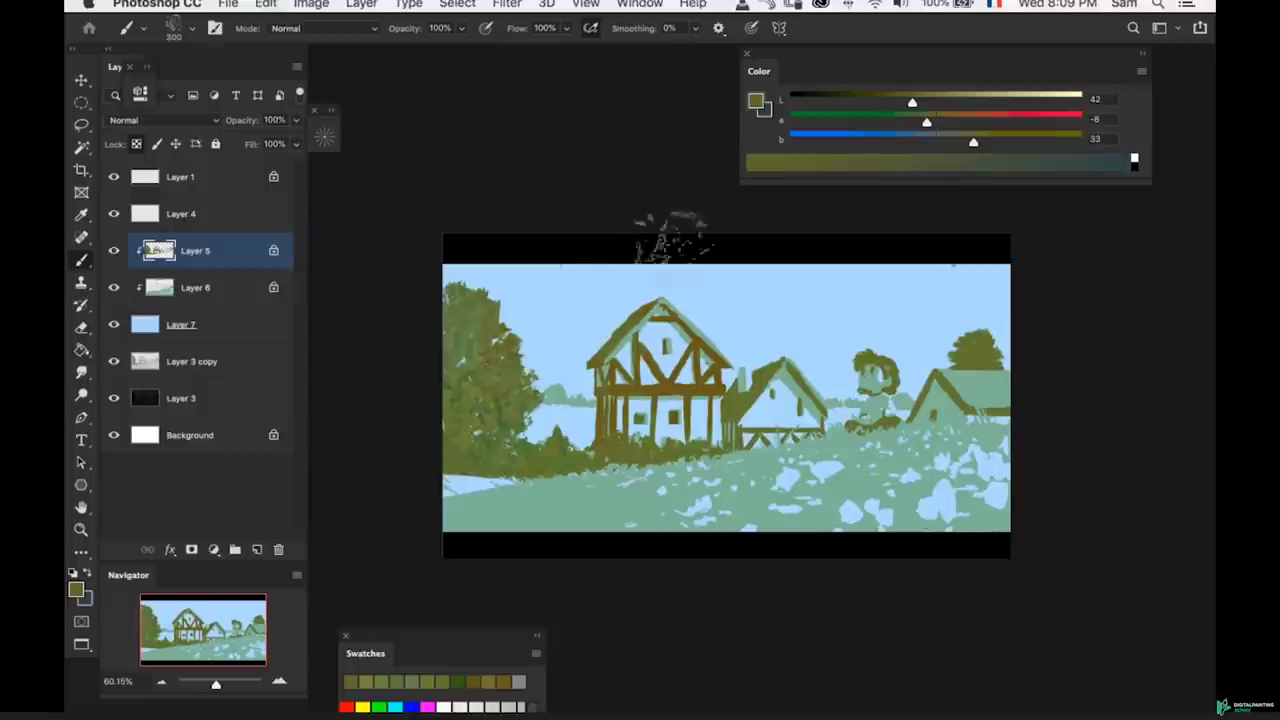
drag(926, 122, 936, 122)
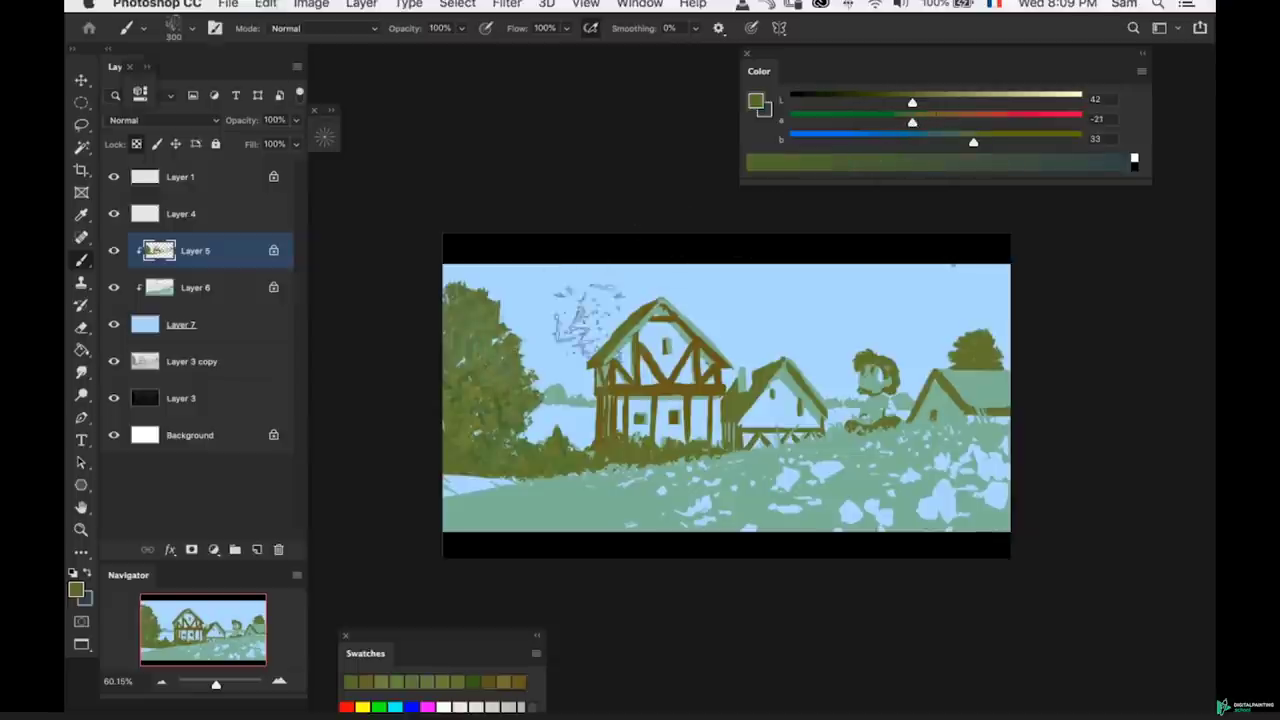
key(z)
drag(547, 427, 535, 428)
- Paint textured green foliage on Layer 5 over the small tree behind the far house, sampling greens from its leaves
super+click(950, 366)
key(super+z)
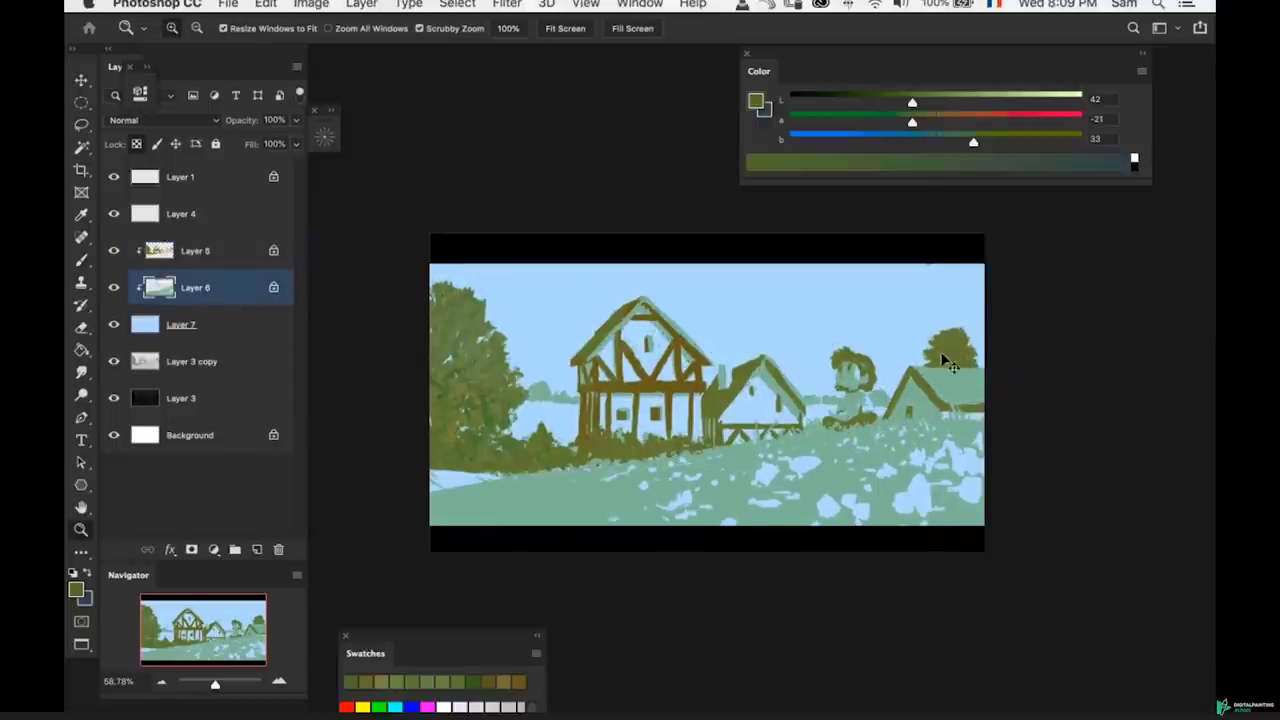
drag(945, 348, 943, 340)
key(super+z)
key(b)
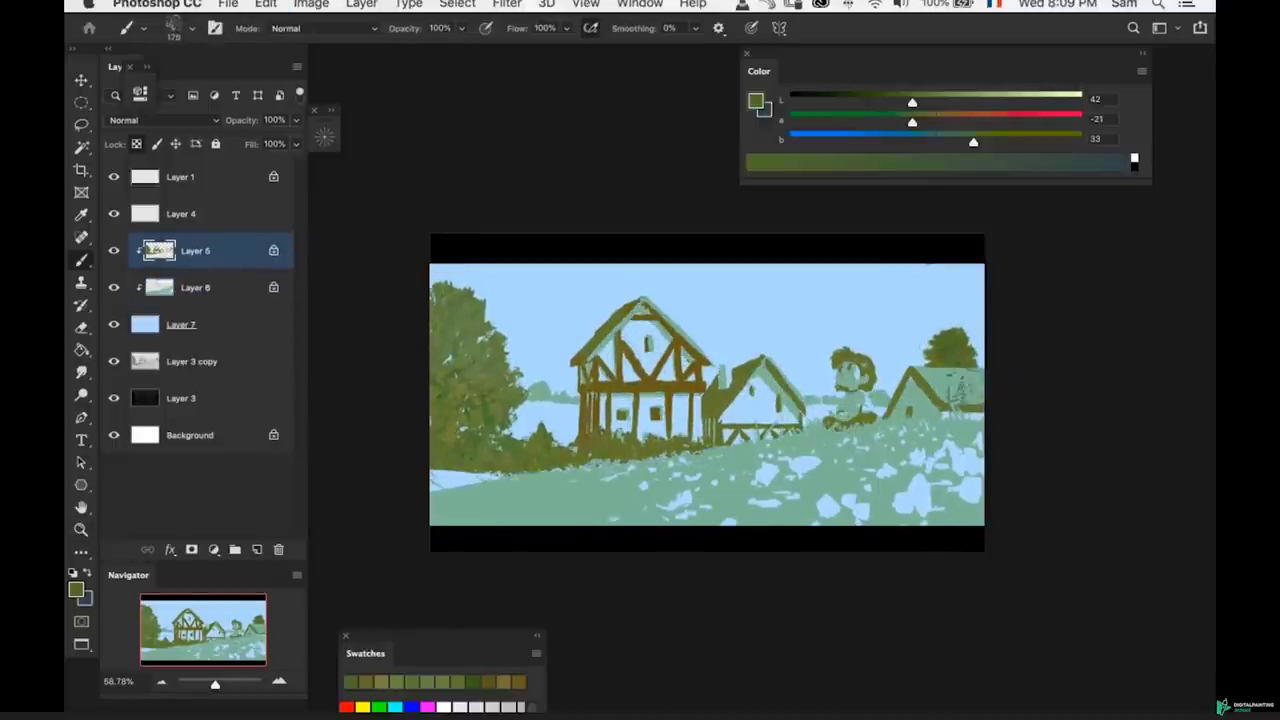
key(bracketright)
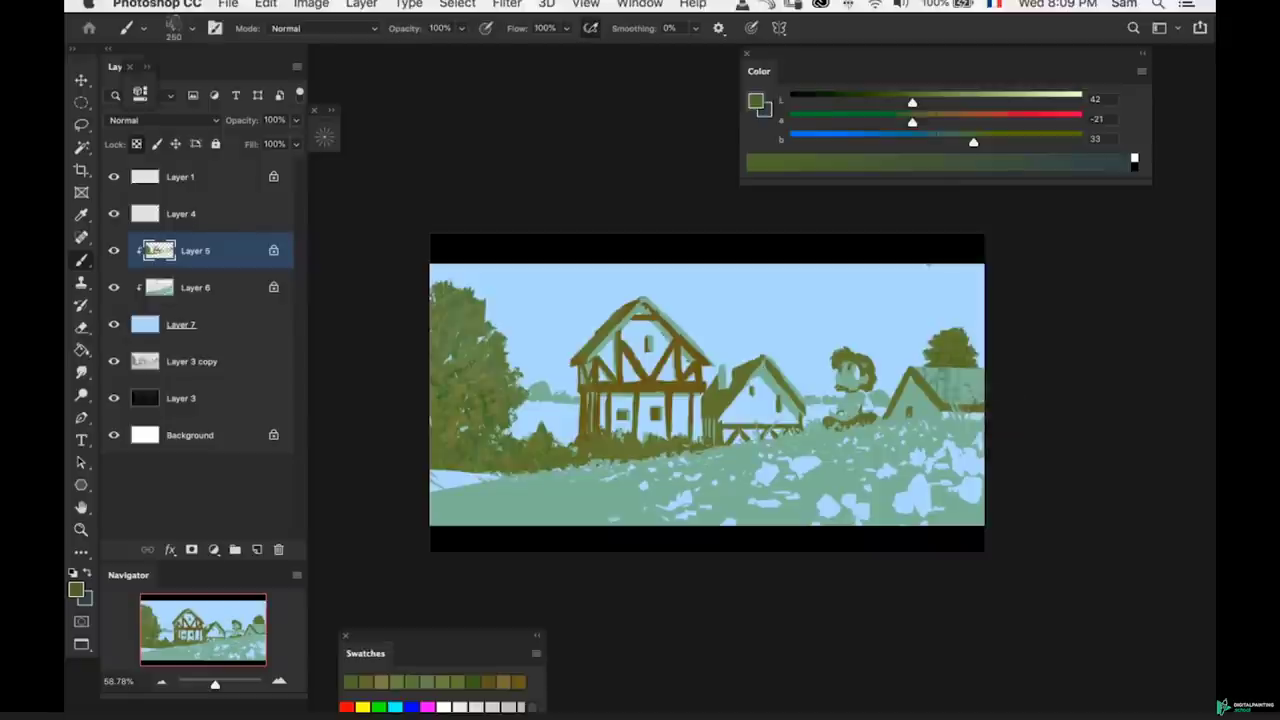
key(super+space)
mouse_move(934, 361)
mouse_down()
mouse_move(985, 357)
mouse_move(946, 370)
mouse_move(990, 390)
mouse_move(960, 342)
mouse_move(949, 355)
mouse_move(870, 355)
mouse_up()
alt+click(944, 352)
alt+click(946, 350)
key(bracketleft)
alt+click(954, 342)
key(super+space)
key(b)
- On Layer 7, sample the light blue, mix yellow-green at Lab 85, -22, 51 and paint it over the distant fields and the pale strip below the large tree
super+click(557, 422)
alt+click(564, 421)
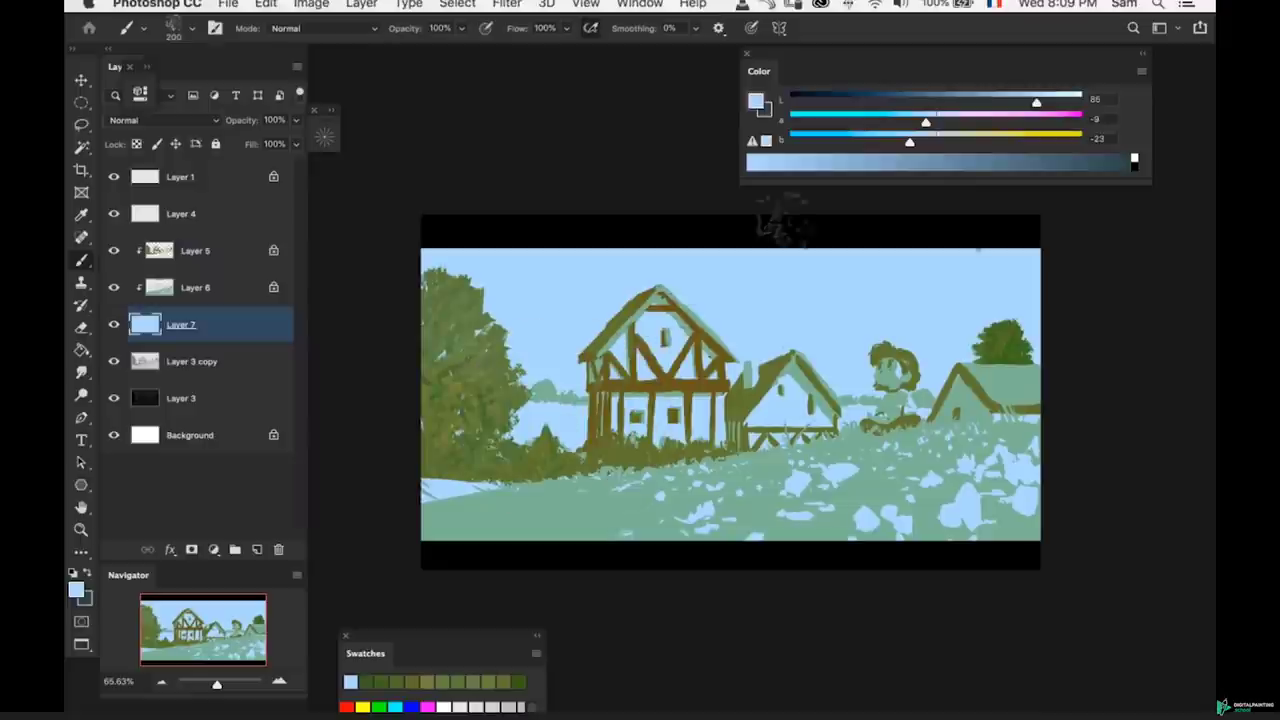
click(966, 141)
click(889, 122)
key(bracketleft)
key(bracketleft)
drag(529, 428, 546, 427)
drag(889, 122, 990, 145)
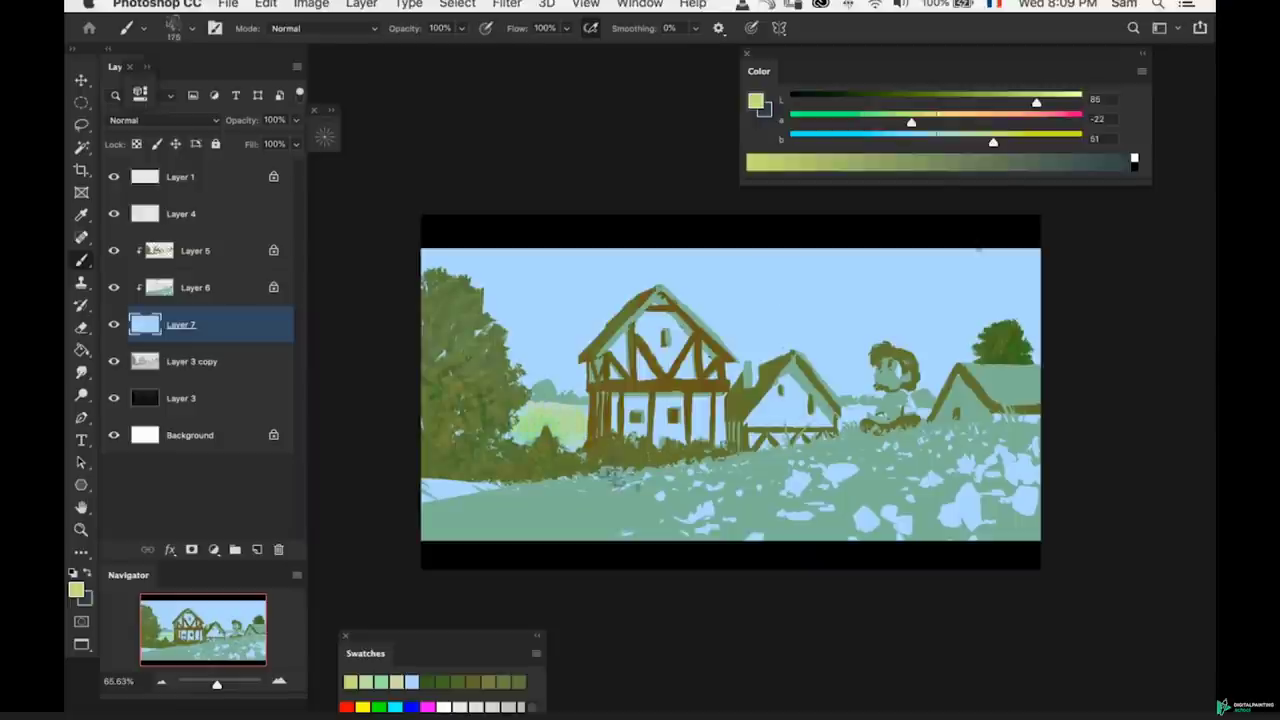
key(bracketright)
key(bracketright)
mouse_move(572, 428)
mouse_down()
mouse_move(858, 442)
mouse_move(861, 456)
mouse_up()
drag(427, 479, 480, 494)
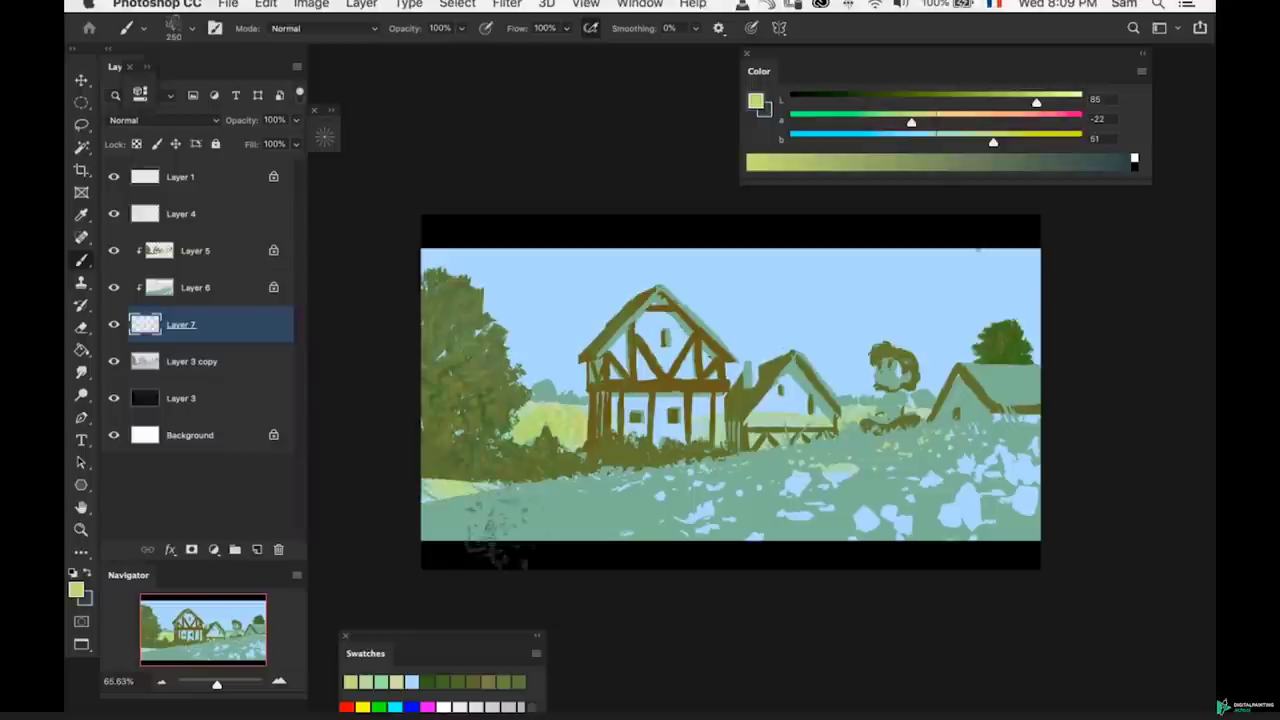
- Mix a stronger green at Lab 80, -37, 51 and vary the distant fields and central meadow patches on Layer 7 with it
drag(911, 122, 894, 122)
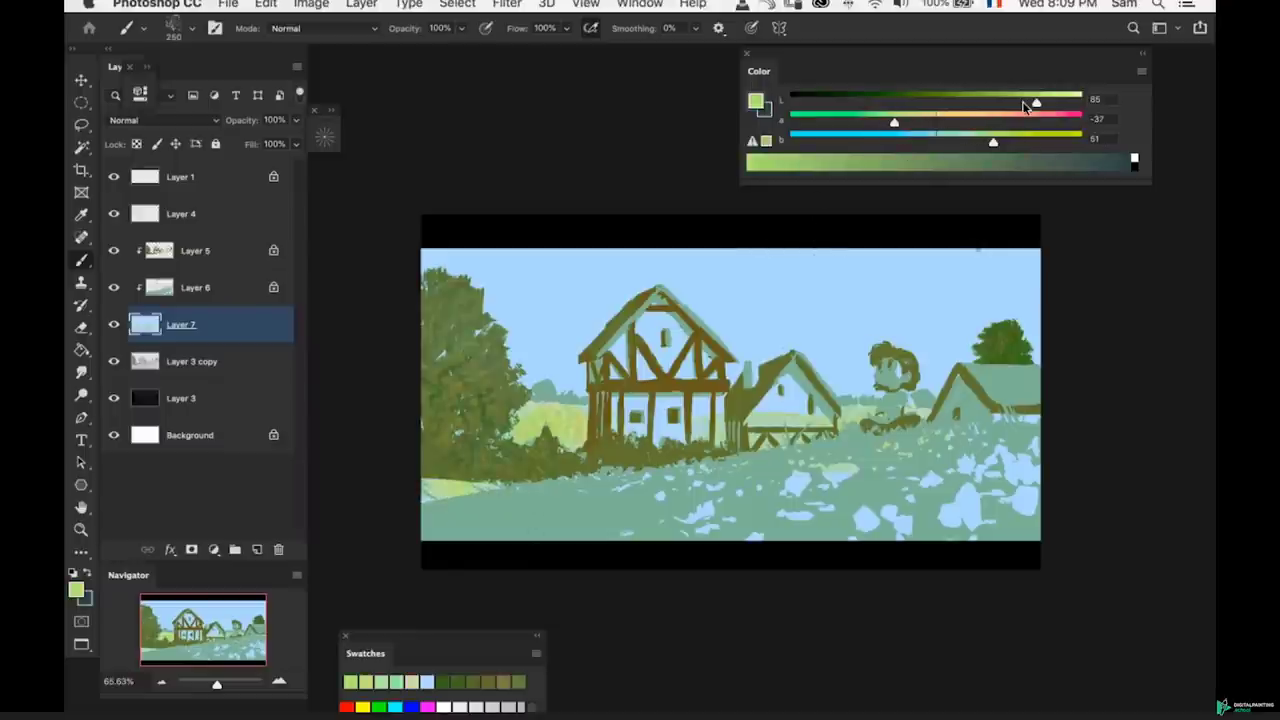
click(1024, 104)
drag(530, 424, 582, 430)
mouse_move(786, 490)
mouse_down()
mouse_move(842, 469)
mouse_move(796, 437)
mouse_up()
drag(719, 467, 711, 477)
drag(711, 477, 709, 486)
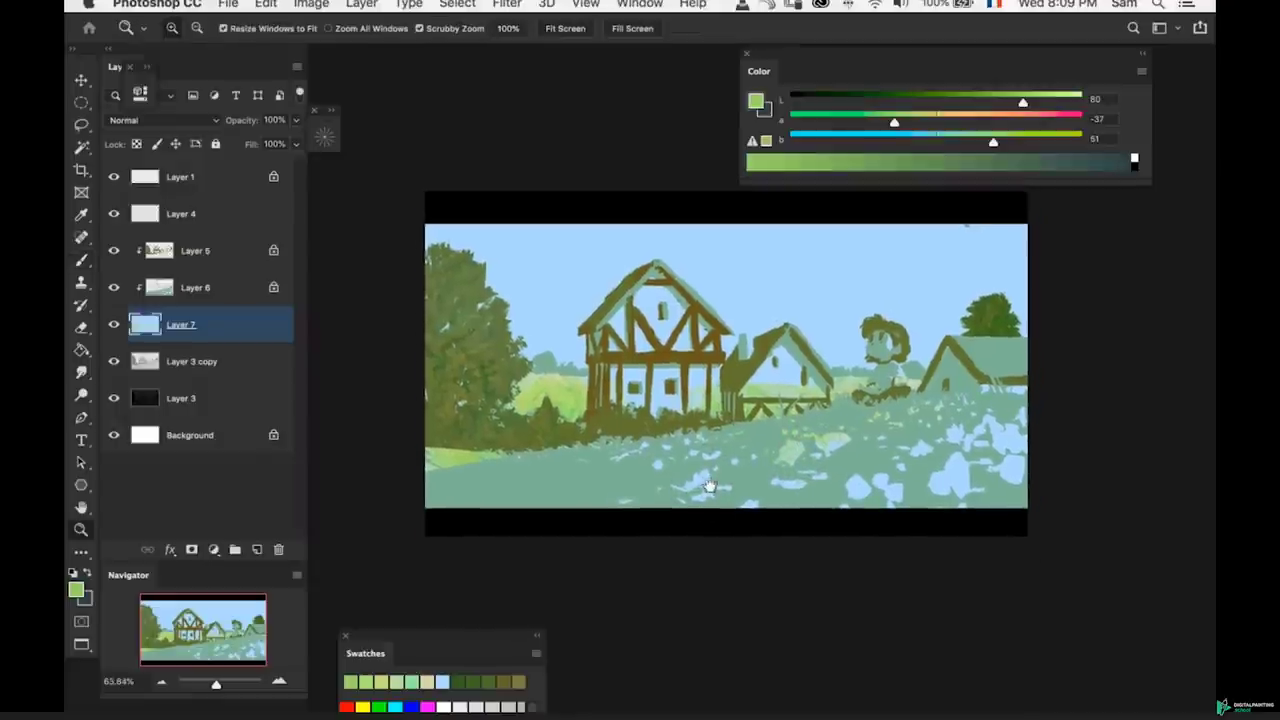
key(e)
key(b)
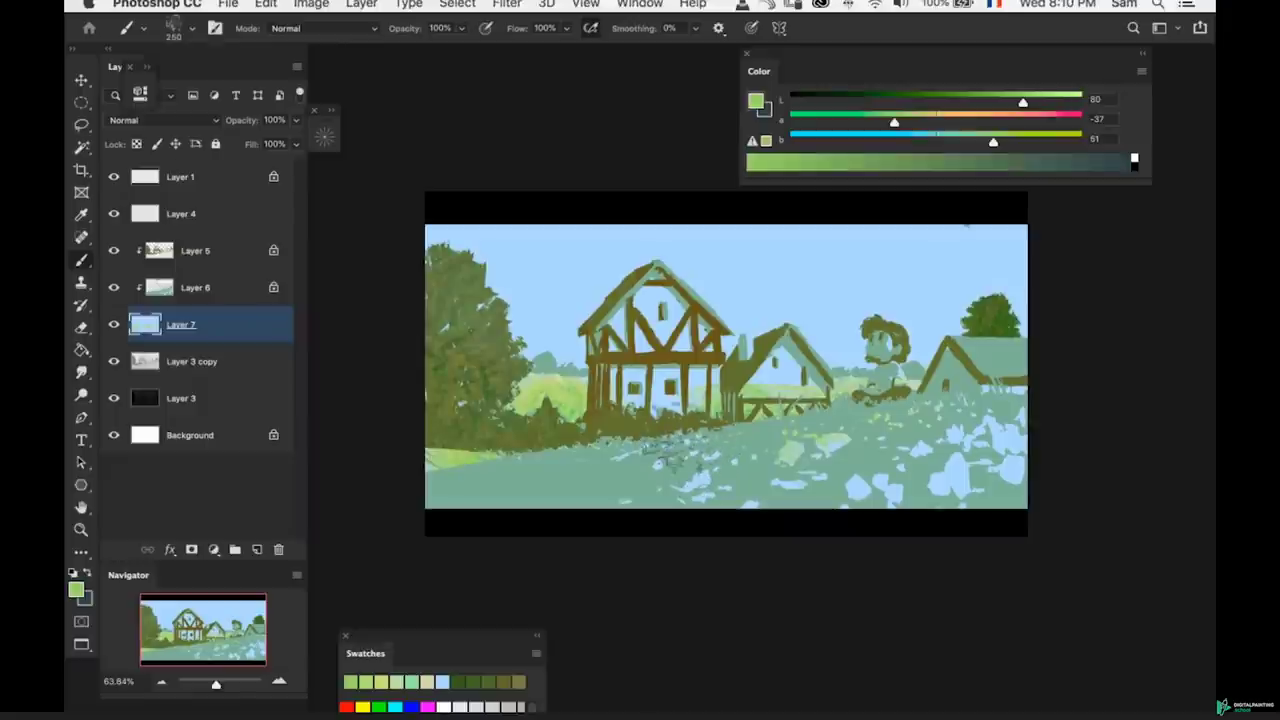
- Sample the meadow's teal on Layer 6 and check the painting's values against the grey sketch
super+click(625, 470)
drag(651, 474, 628, 485)
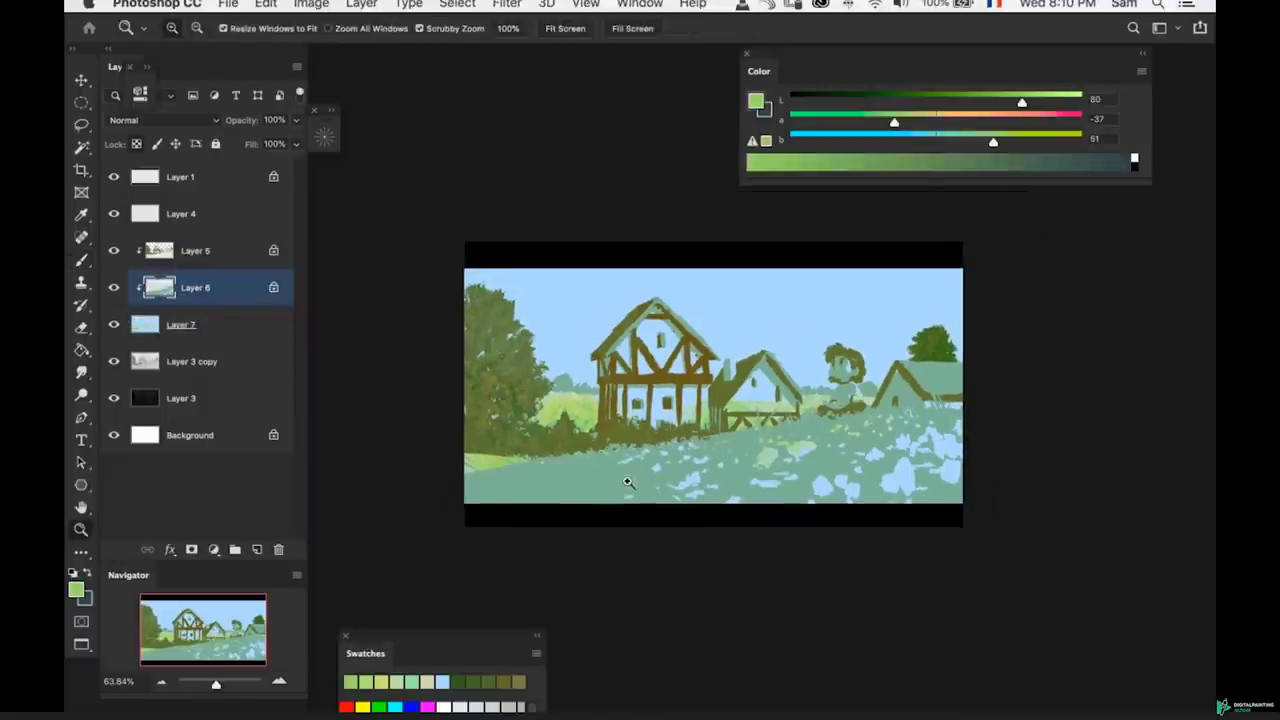
alt+click(631, 470)
key(super+y)
key(super+y)
alt+click(114, 362)
alt+click(558, 455)
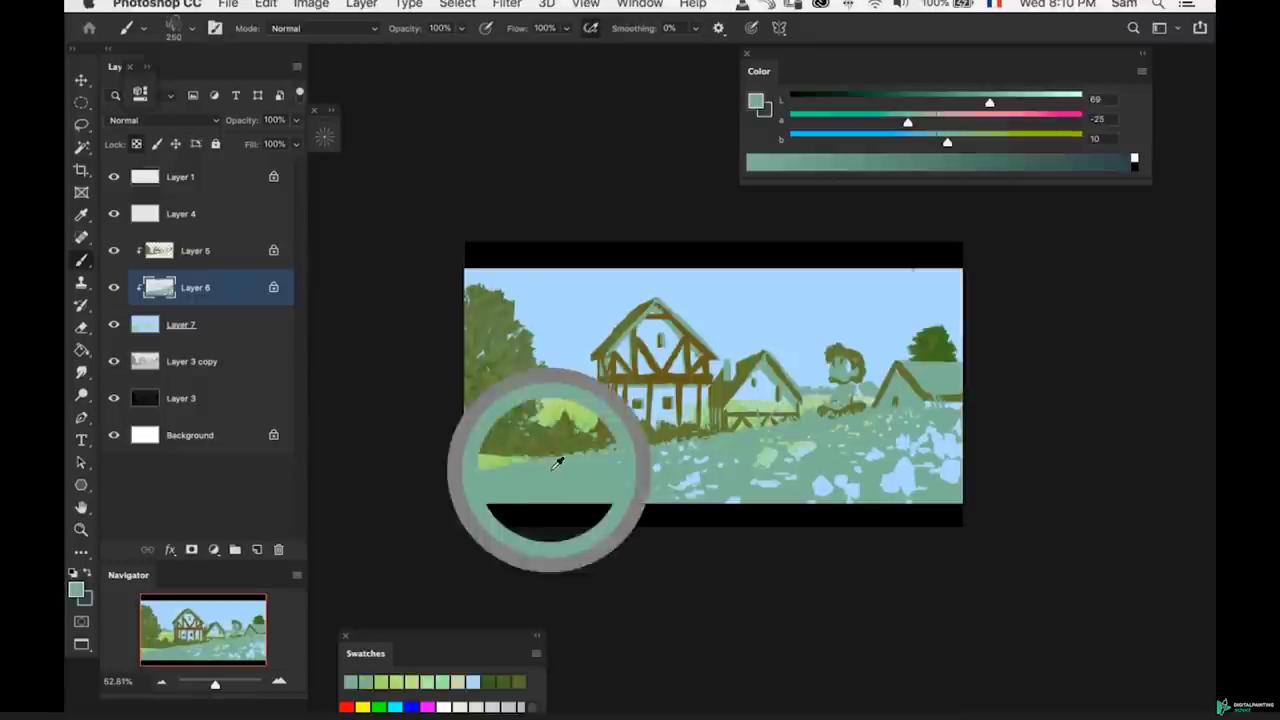
- Enlarge the textured brush to 700 and paint green at Lab 69, -40, 26 across the meadow on Layer 6
drag(908, 123, 891, 124)
key(])
key(])
key(])
key(])
key(])
mouse_move(690, 465)
mouse_down()
mouse_move(547, 495)
mouse_move(625, 513)
mouse_up()
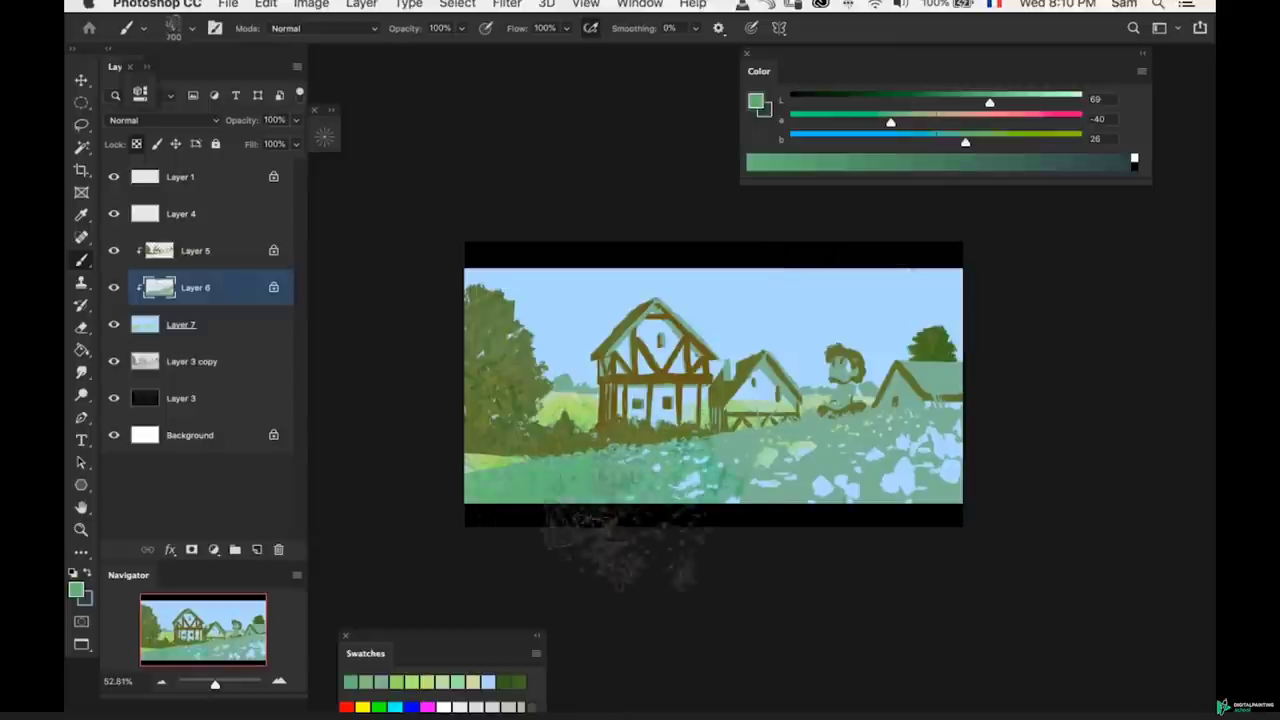
- Paint olive texture at Lab 69, -16, 55 across the meadow on Layer 6, enlarging the brush to 800
click(918, 123)
click(997, 142)
mouse_move(755, 490)
mouse_down()
mouse_move(670, 535)
mouse_move(515, 515)
mouse_move(550, 565)
mouse_move(910, 485)
mouse_move(950, 555)
mouse_move(880, 550)
mouse_move(880, 580)
mouse_move(835, 545)
mouse_move(1000, 535)
mouse_up()
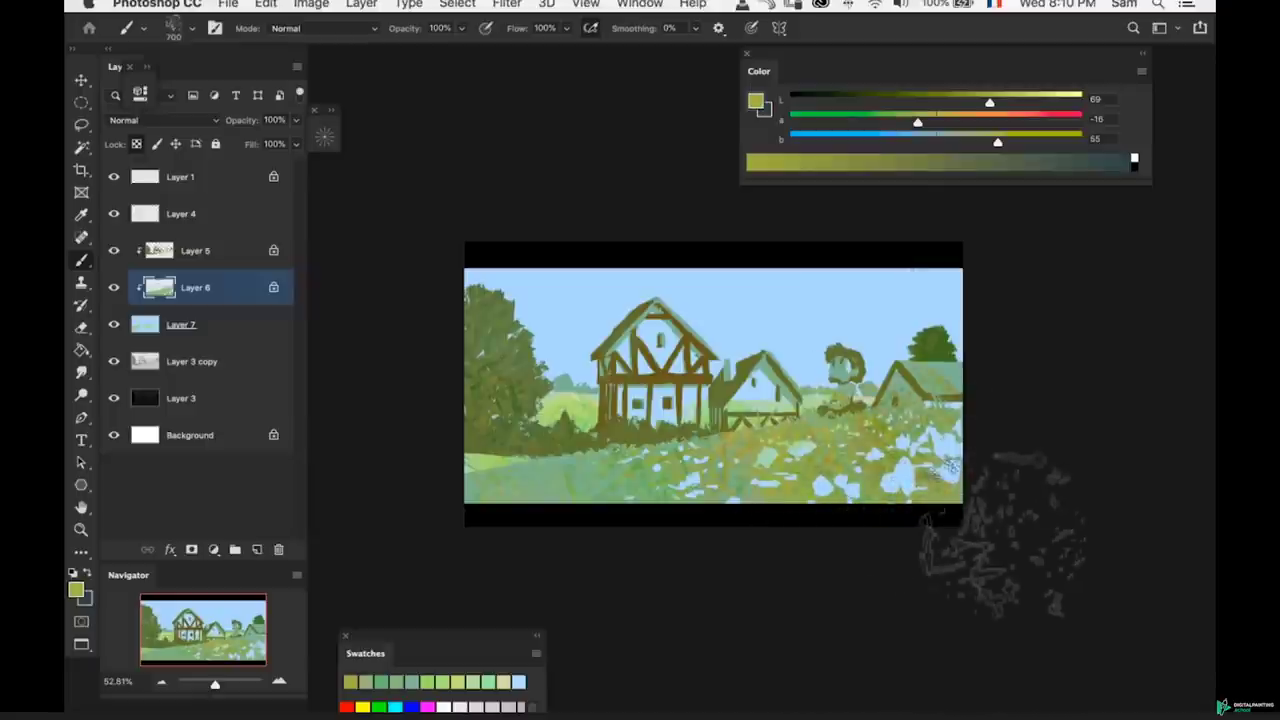
drag(510, 585, 525, 550)
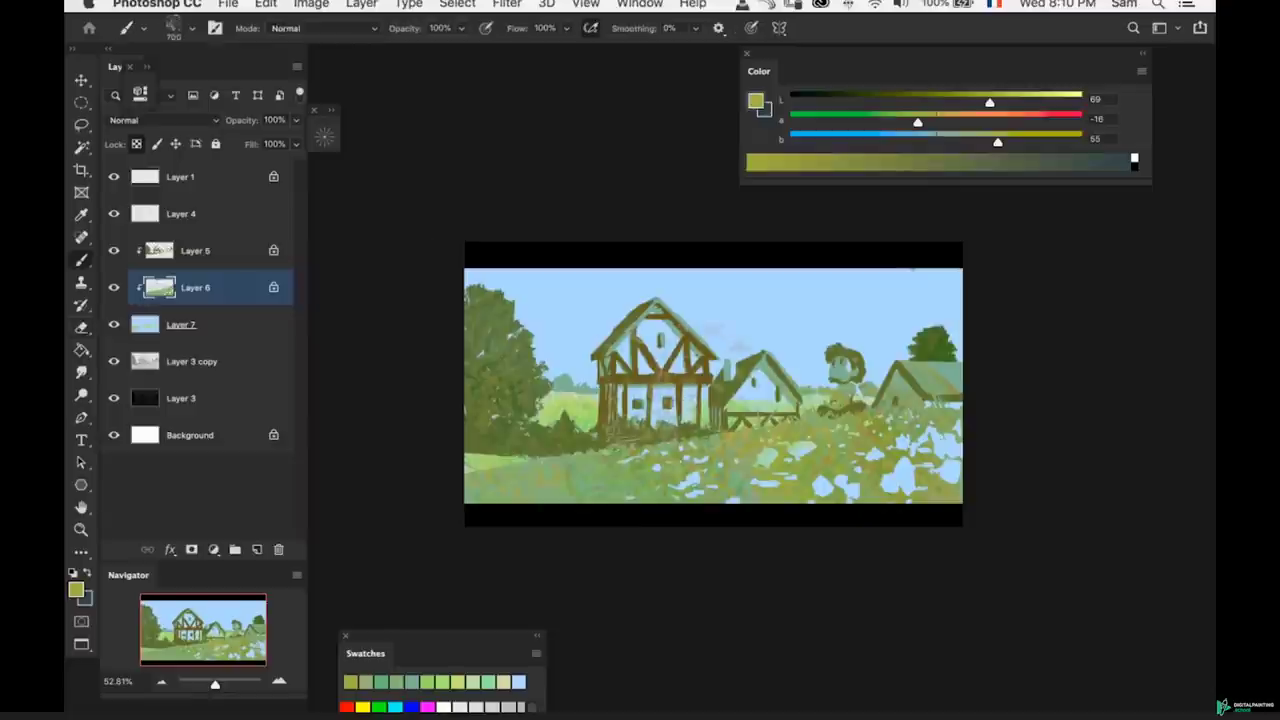
scroll(728, 420, down, 2)
key(super+z)
key(])
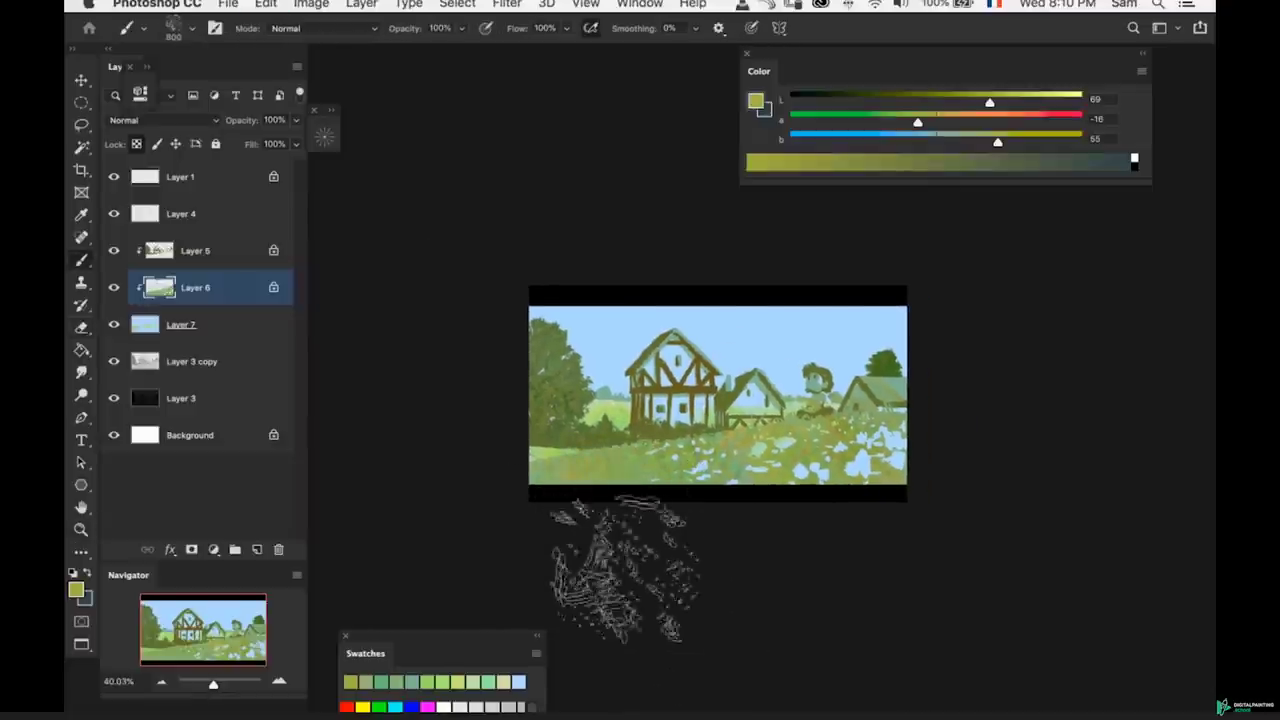
drag(698, 486, 709, 486)
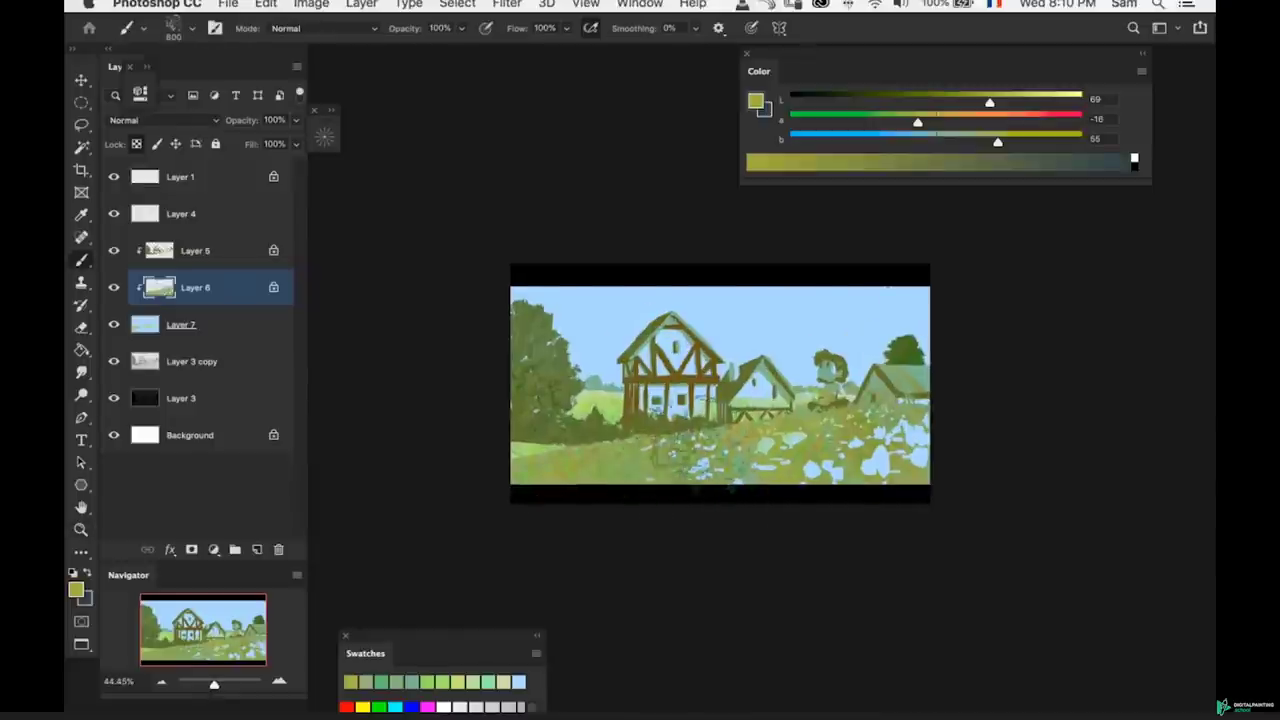
- Choose a flat rectangular brush and paint the flower-covered side of the meadow on Layer 6 in saturated yellow-green at Lab 71, -21, 68
click(1013, 141)
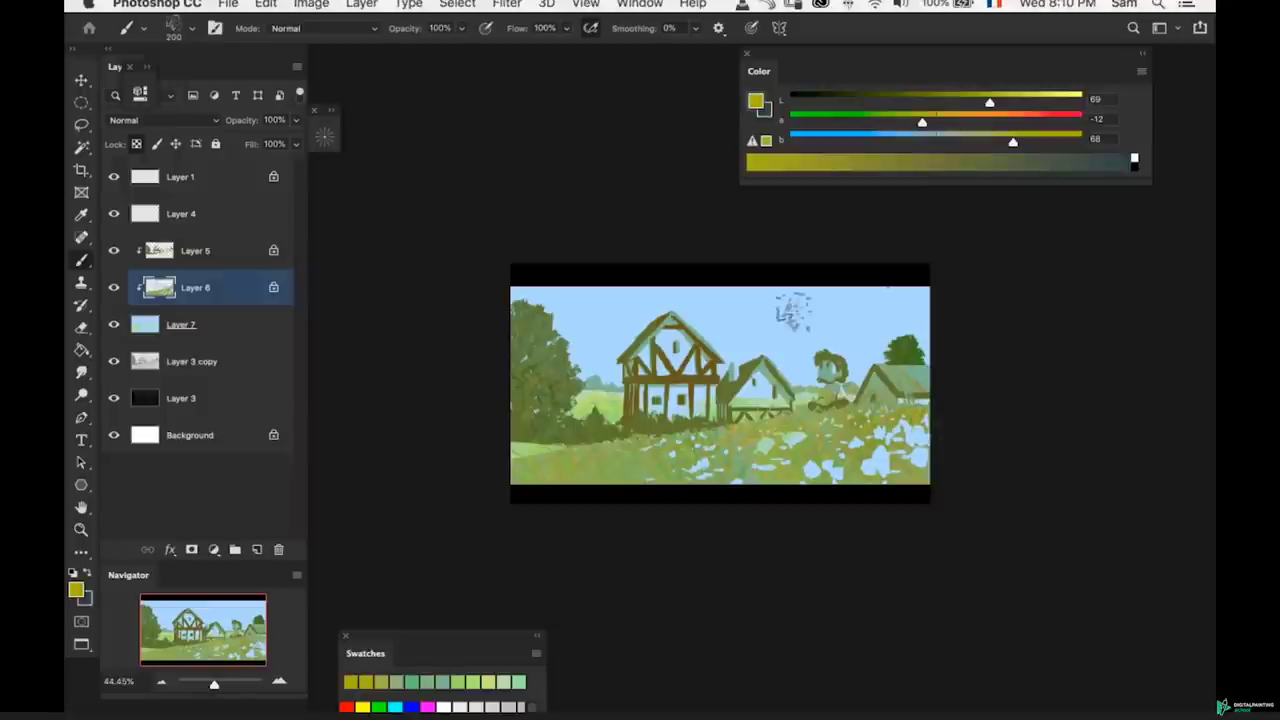
right_click(846, 401)
click(983, 503)
double_click(960, 536)
click(764, 446)
drag(919, 122, 912, 122)
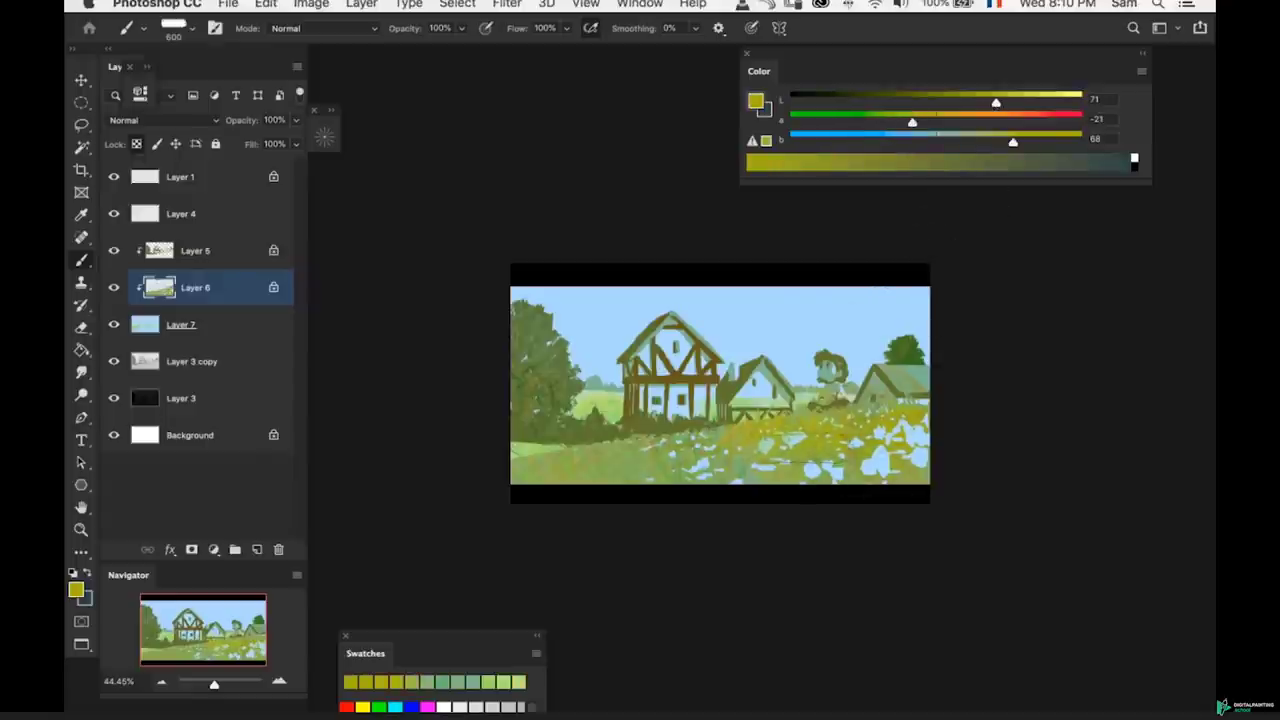
drag(785, 438, 800, 444)
- On Layer 7, sample the flowers' light blue and tint the meadow flowers with pale pink and lilac
super+click(800, 444)
key(b)
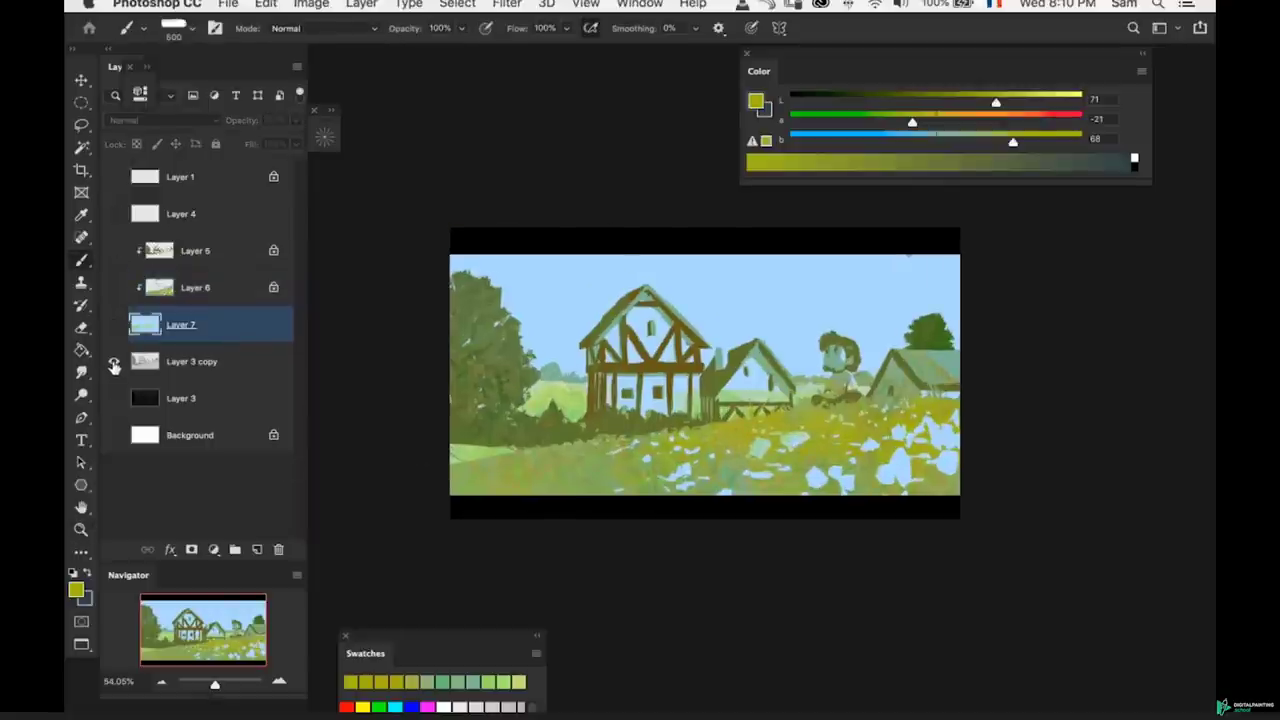
alt+click(876, 450)
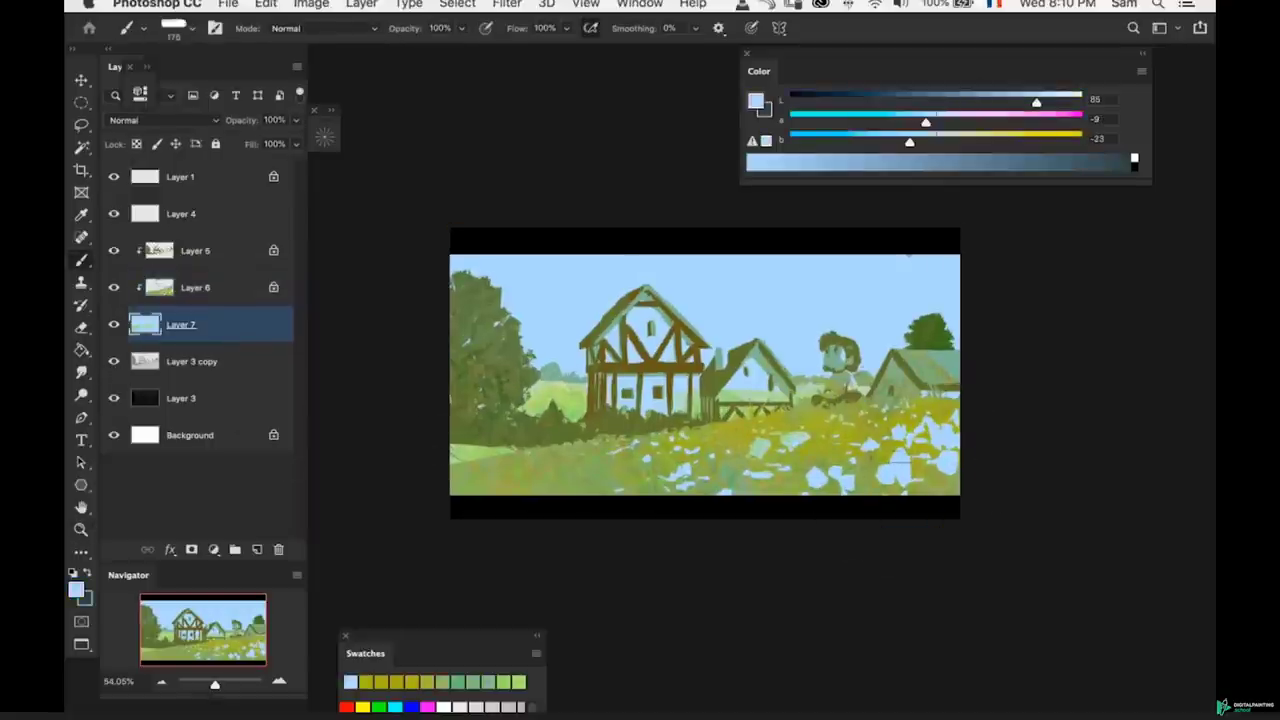
drag(926, 122, 965, 141)
mouse_move(800, 360)
mouse_down()
mouse_move(723, 369)
mouse_move(800, 370)
mouse_up()
key(alt+bracketright)
alt+click(665, 338)
key(bracketleft)
key(bracketleft)
key(bracketleft)
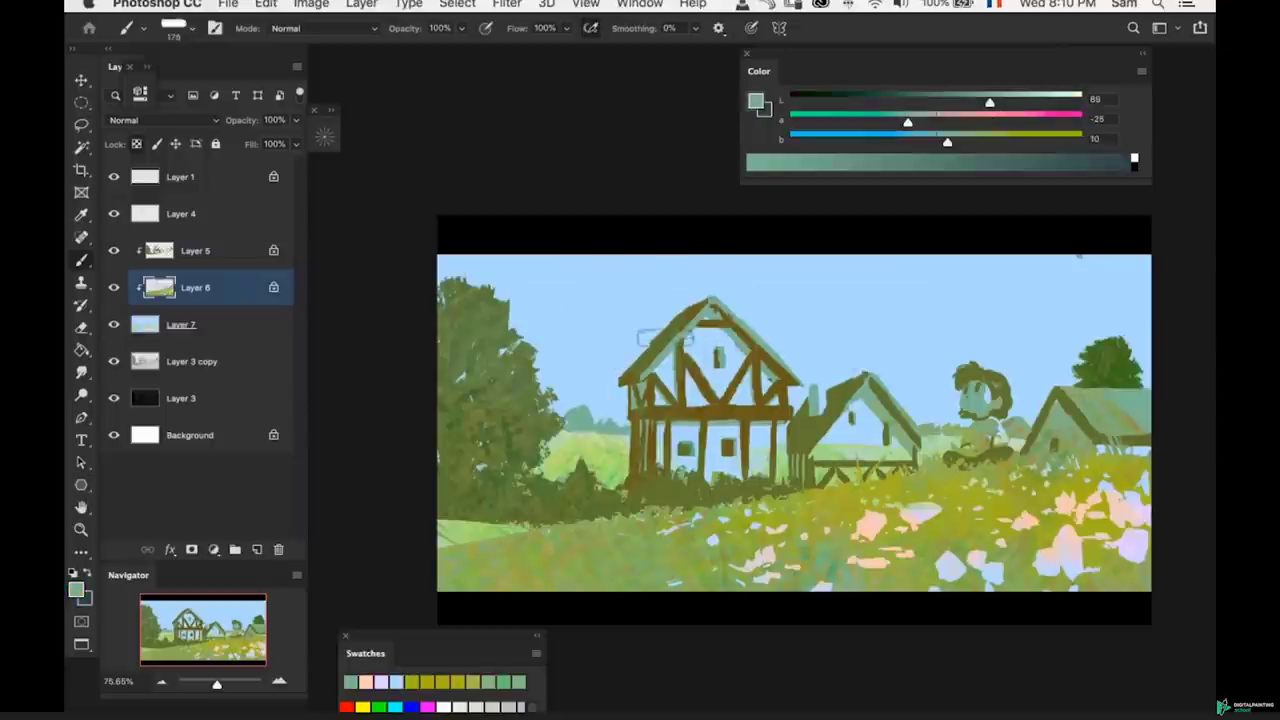
drag(684, 376, 656, 396)
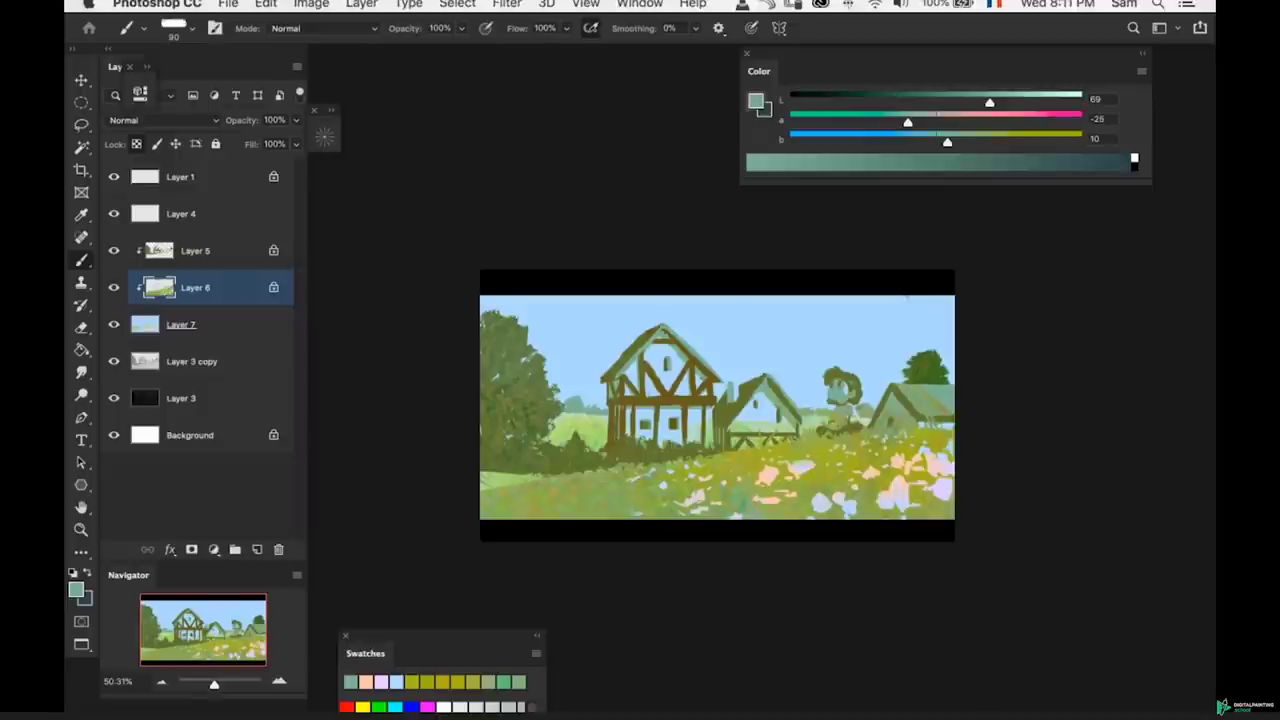
mouse_move(694, 361)
mouse_down()
mouse_move(723, 343)
mouse_move(686, 347)
mouse_up()
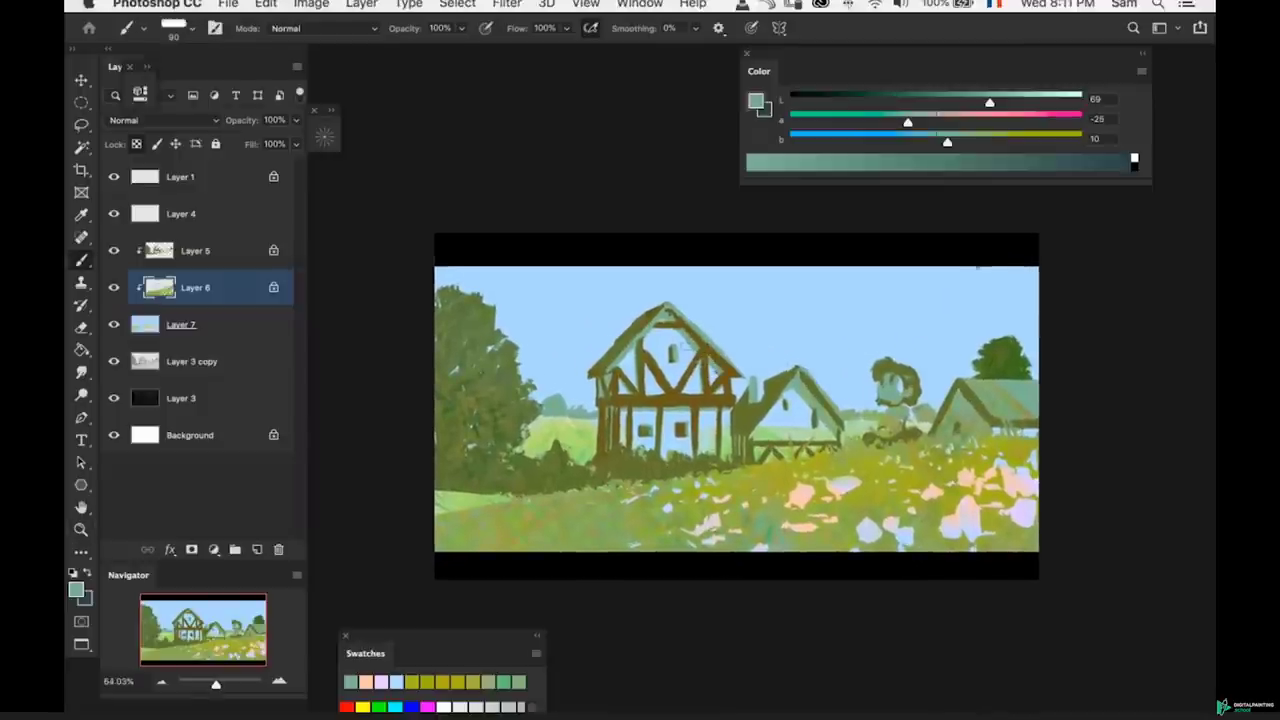
- On Layer 5, sample the large house's roof, mix reddish brown at Lab 39, 17, 9 and paint the roof's shaded slope
super+click(637, 336)
alt+click(637, 336)
click(937, 123)
key(bracketright)
key(bracketright)
key(bracketright)
click(934, 141)
mouse_move(921, 106)
mouse_down()
mouse_move(904, 108)
mouse_move(955, 125)
mouse_up()
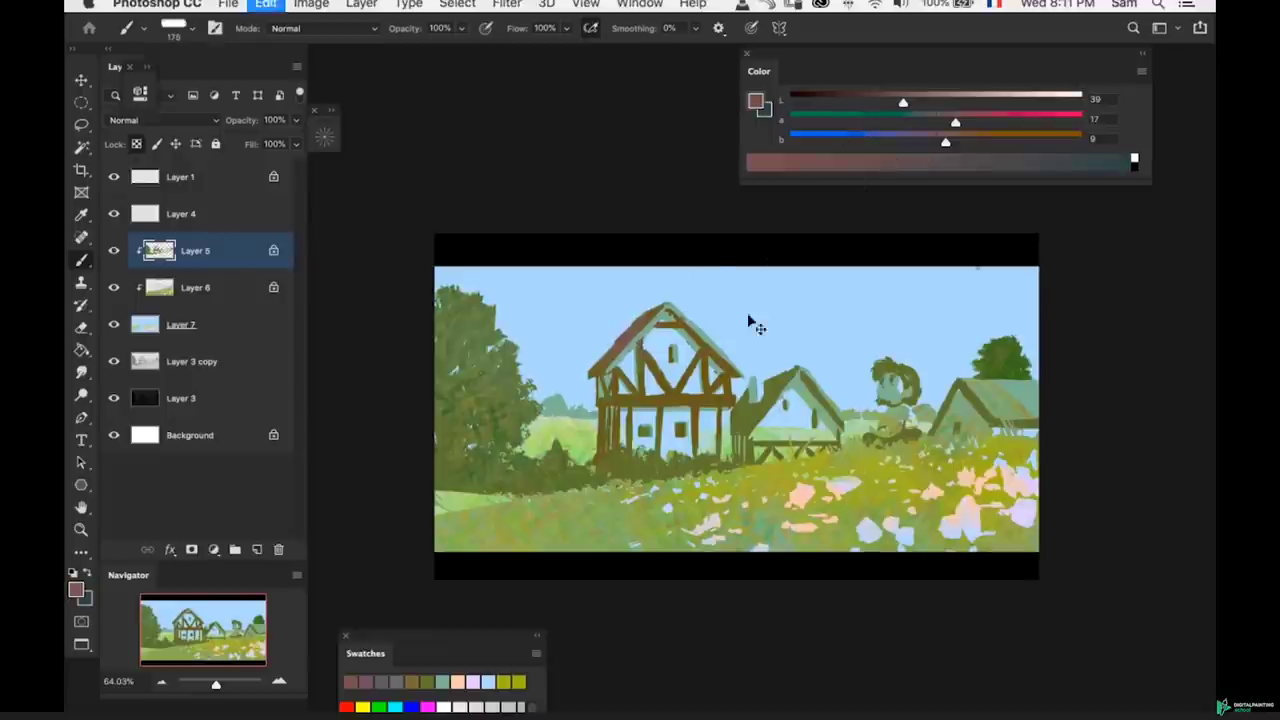
drag(765, 395, 773, 395)
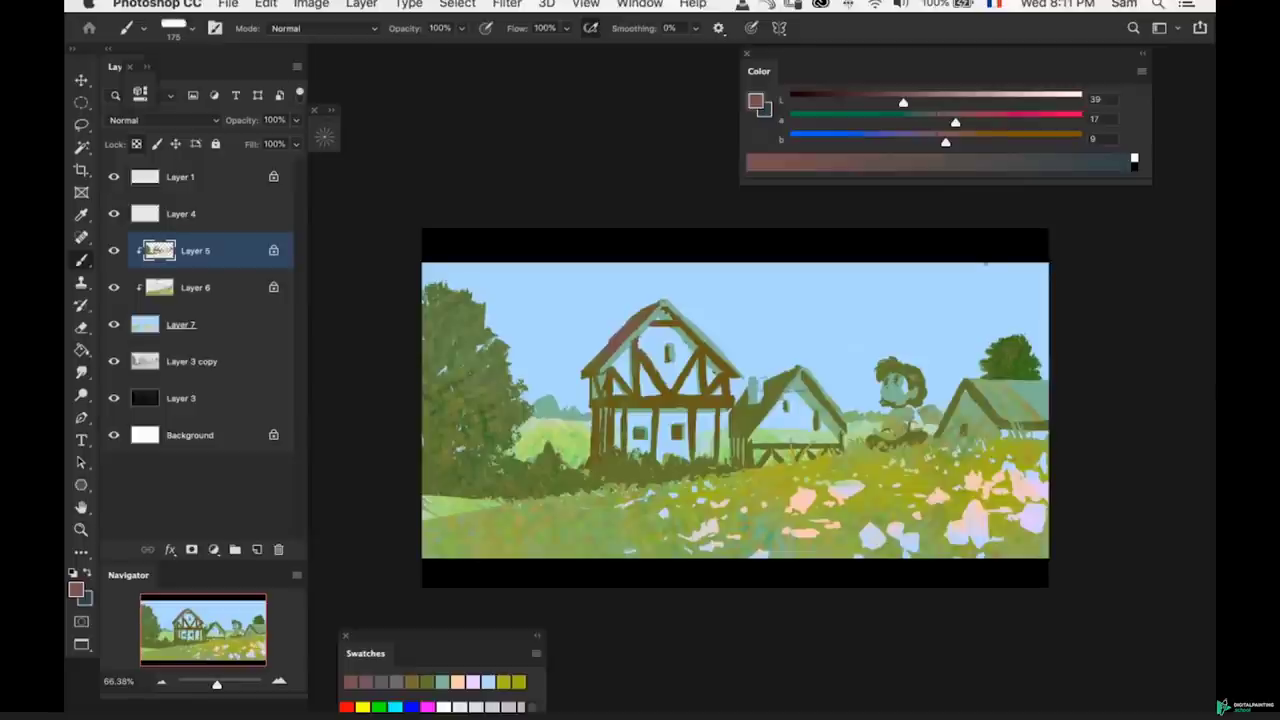
- Mix mauve at Lab 39, 25, -3 on Layer 5 and paint the roof slope of the small middle house
mouse_move(946, 142)
mouse_down()
mouse_move(926, 152)
mouse_move(948, 123)
mouse_up()
key(bracketright)
key(bracketright)
key(bracketright)
key(bracketright)
drag(947, 125, 963, 130)
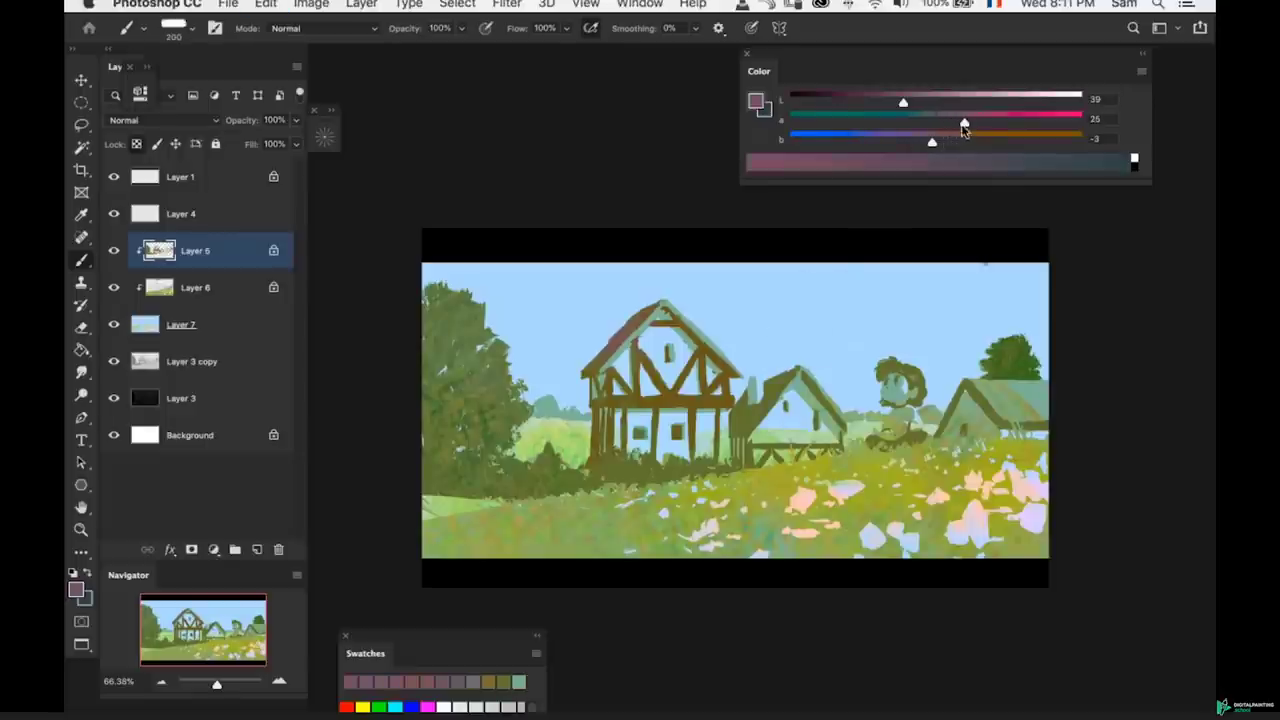
drag(752, 424, 780, 396)
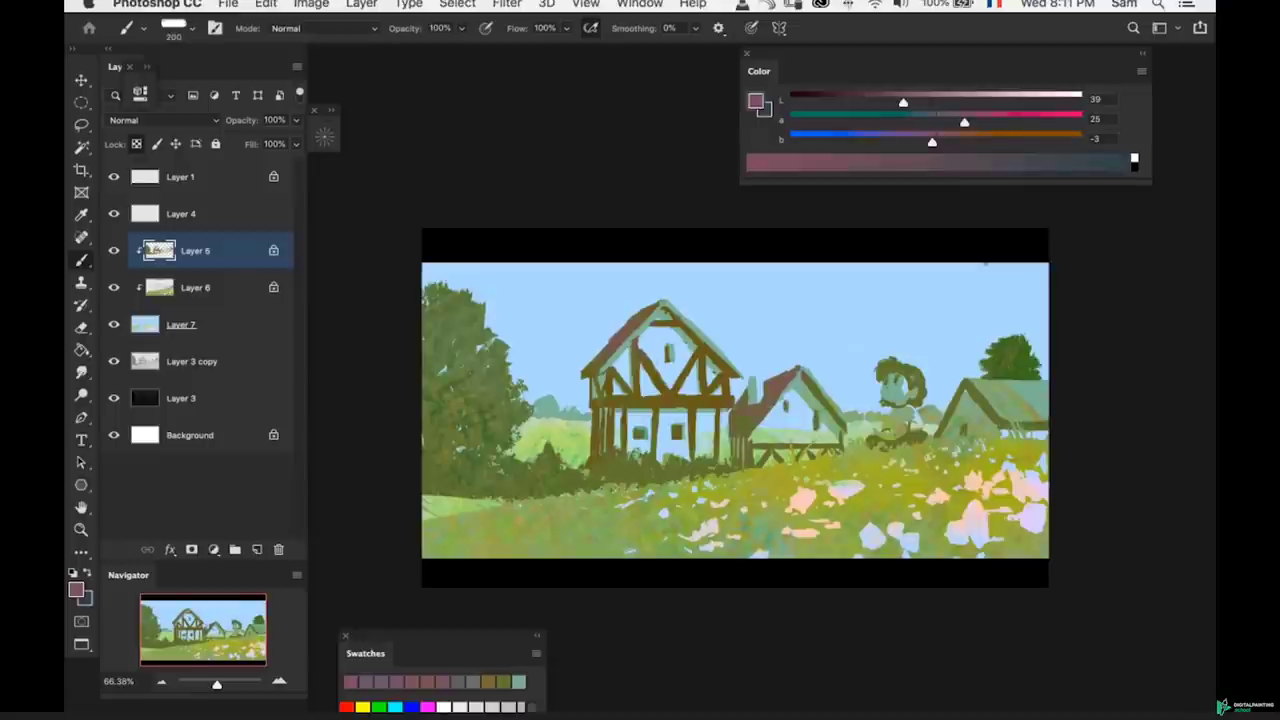
key(super+z)
key([)
key(super+z)
- Try the mauve on the far house's roof on Layer 6 and undo the stroke
super+click(1006, 395)
key(bracketright)
drag(1008, 400, 1034, 405)
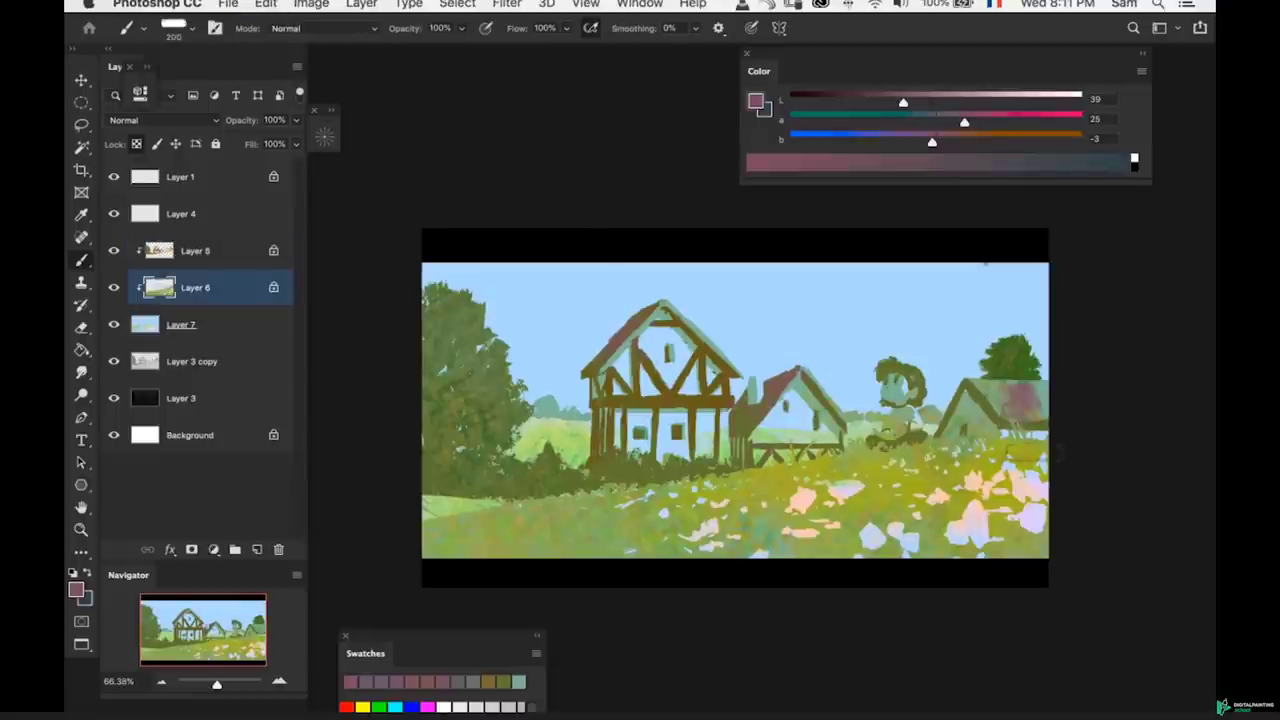
key(ctrl+z)
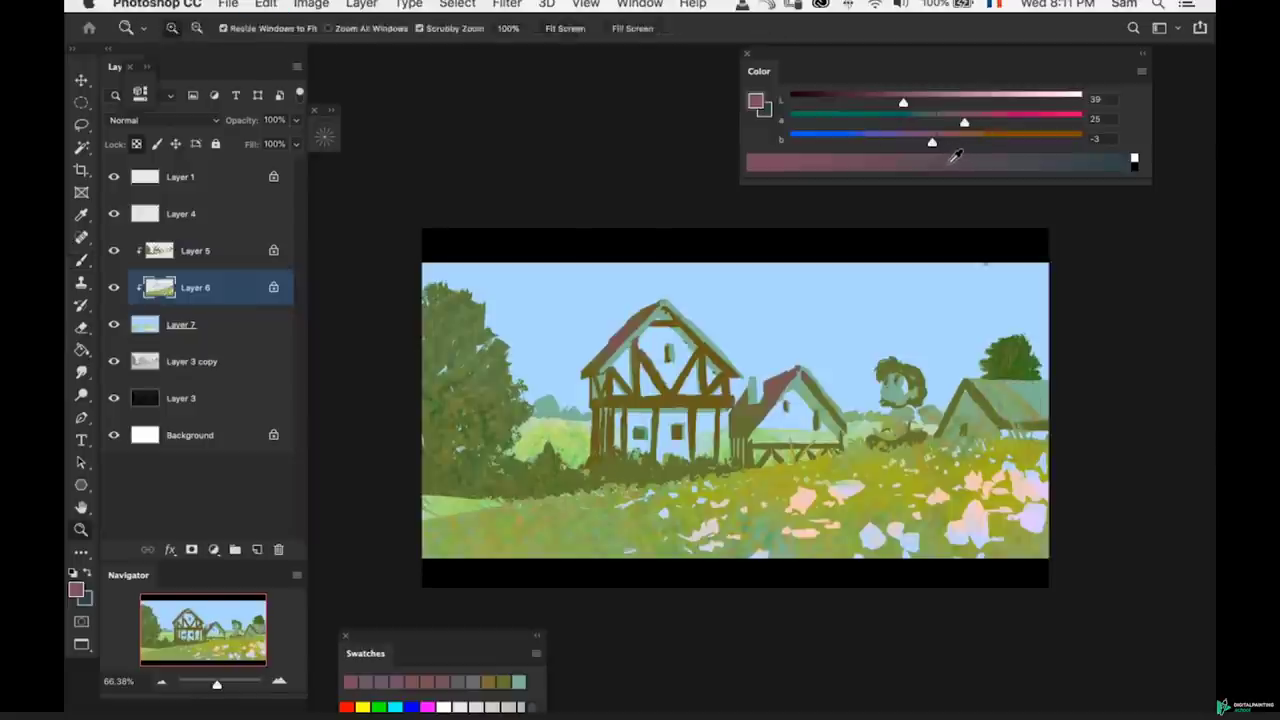
- Switch to Google Chrome and search for "mike azevedo gumroad"
key(ctrl+Up)
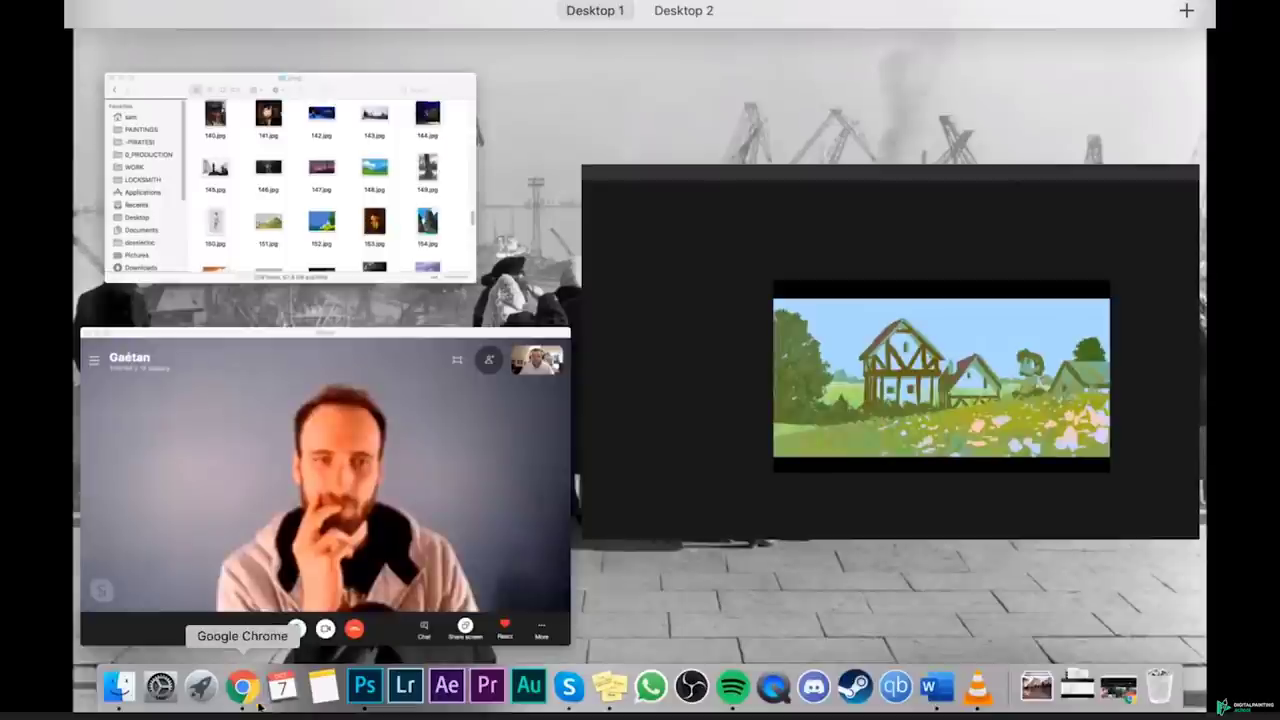
click(241, 686)
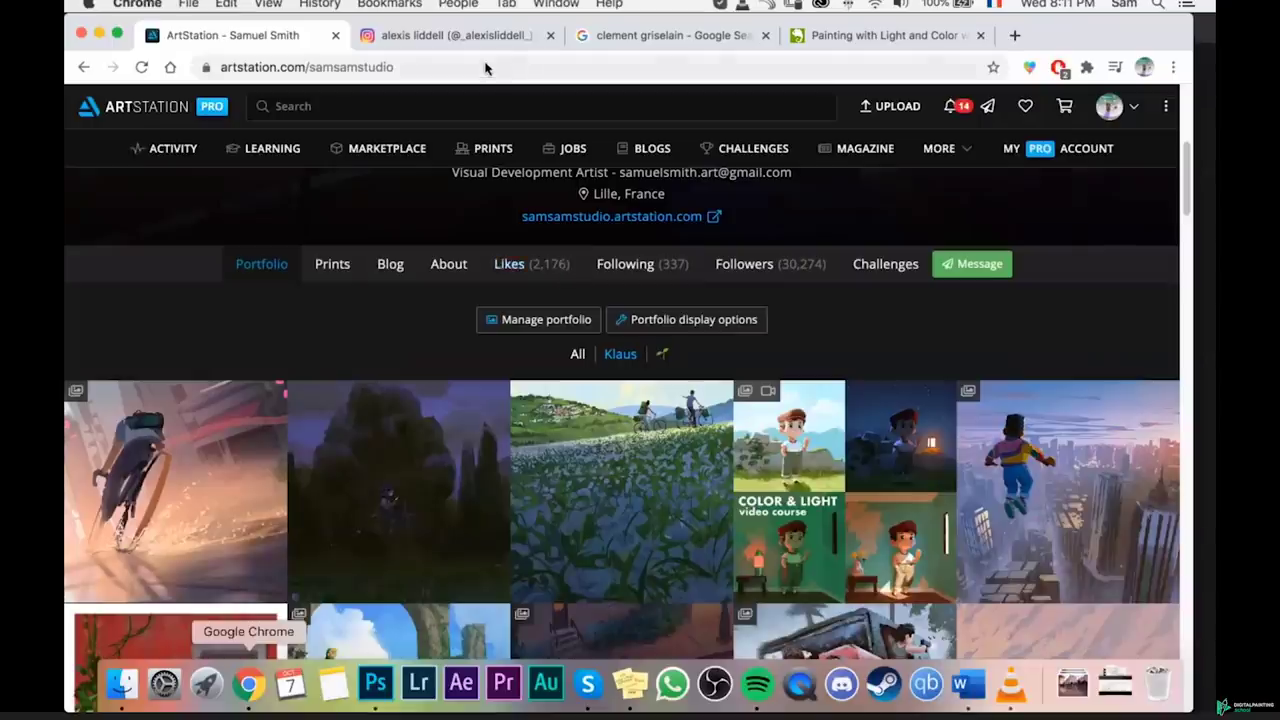
click(483, 66)
text(mike azevedo g)
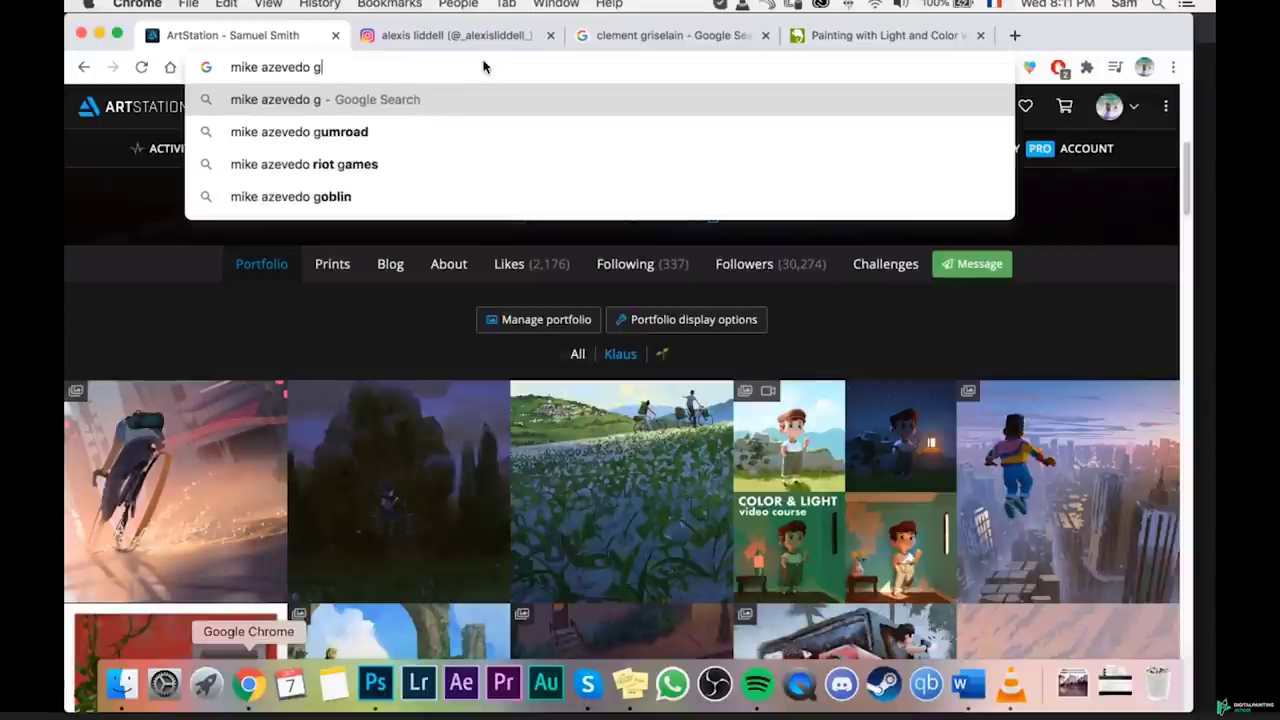
text(umroad)
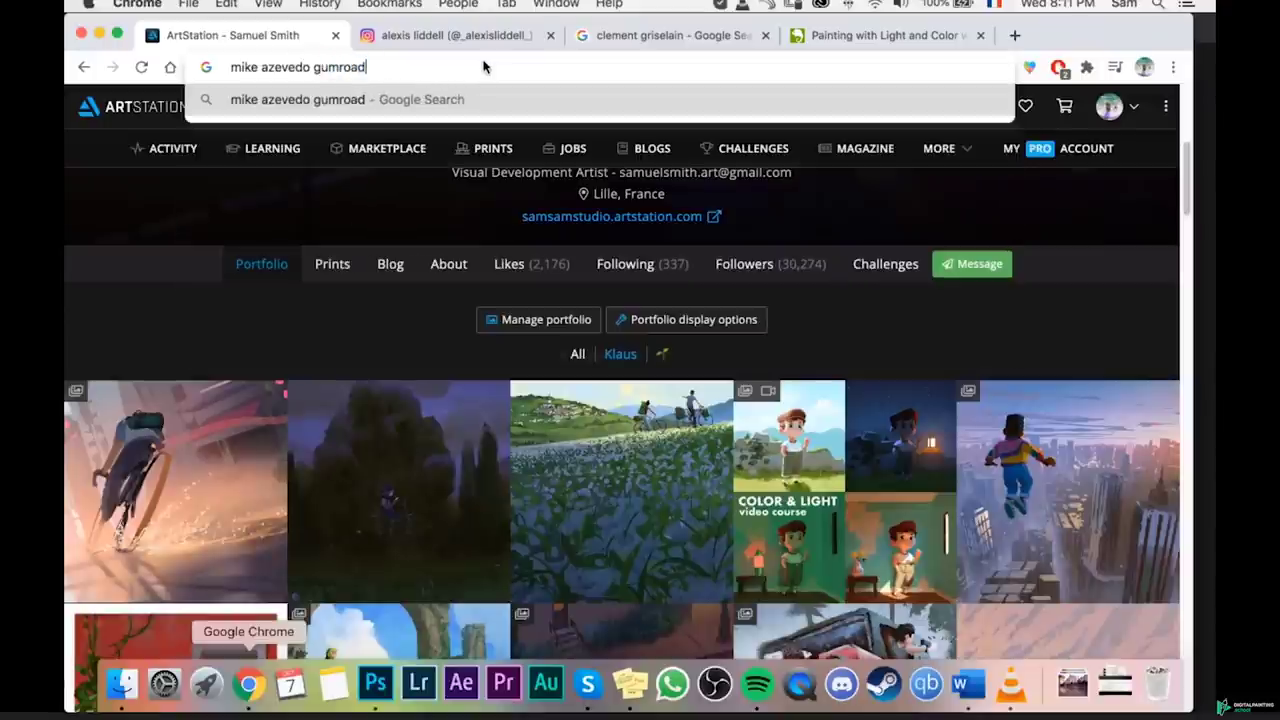
key(Return)
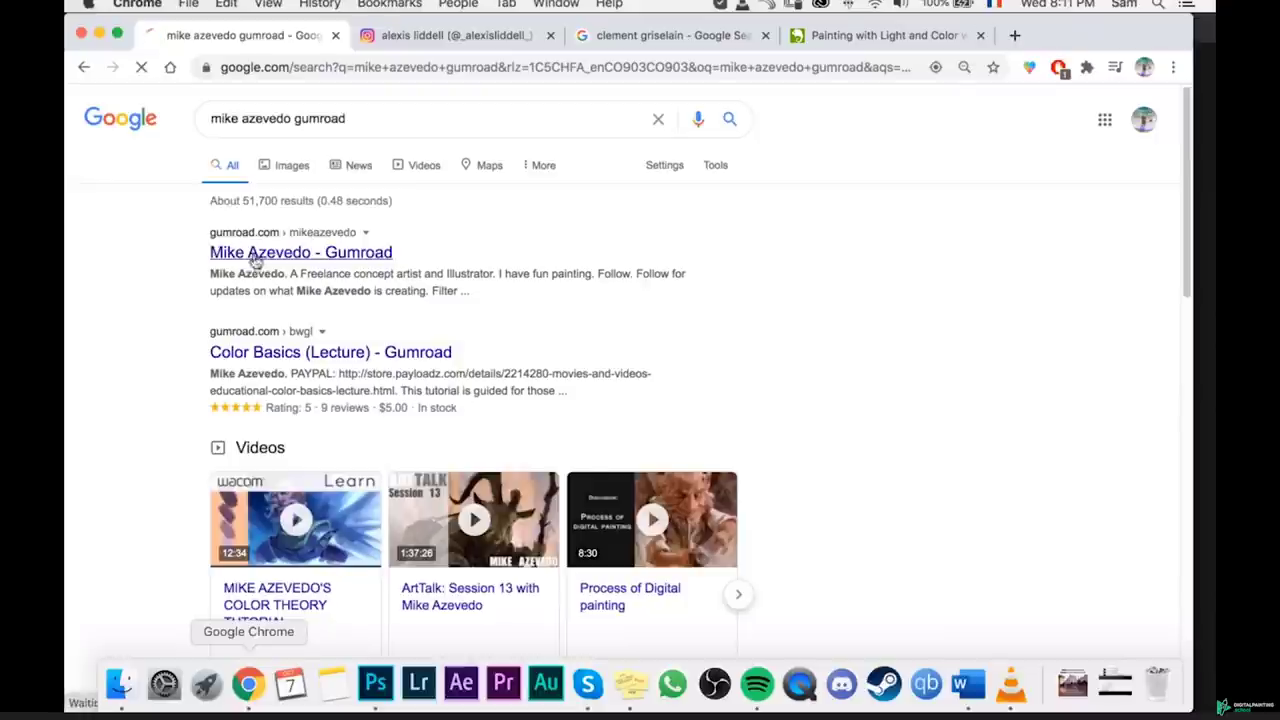
- View the Photoshop LAB sliders (Short Lecture) product on the artist's Gumroad page and switch back to Photoshop
click(251, 255)
scroll(375, 405, down, 2)
scroll(375, 405, down, 3)
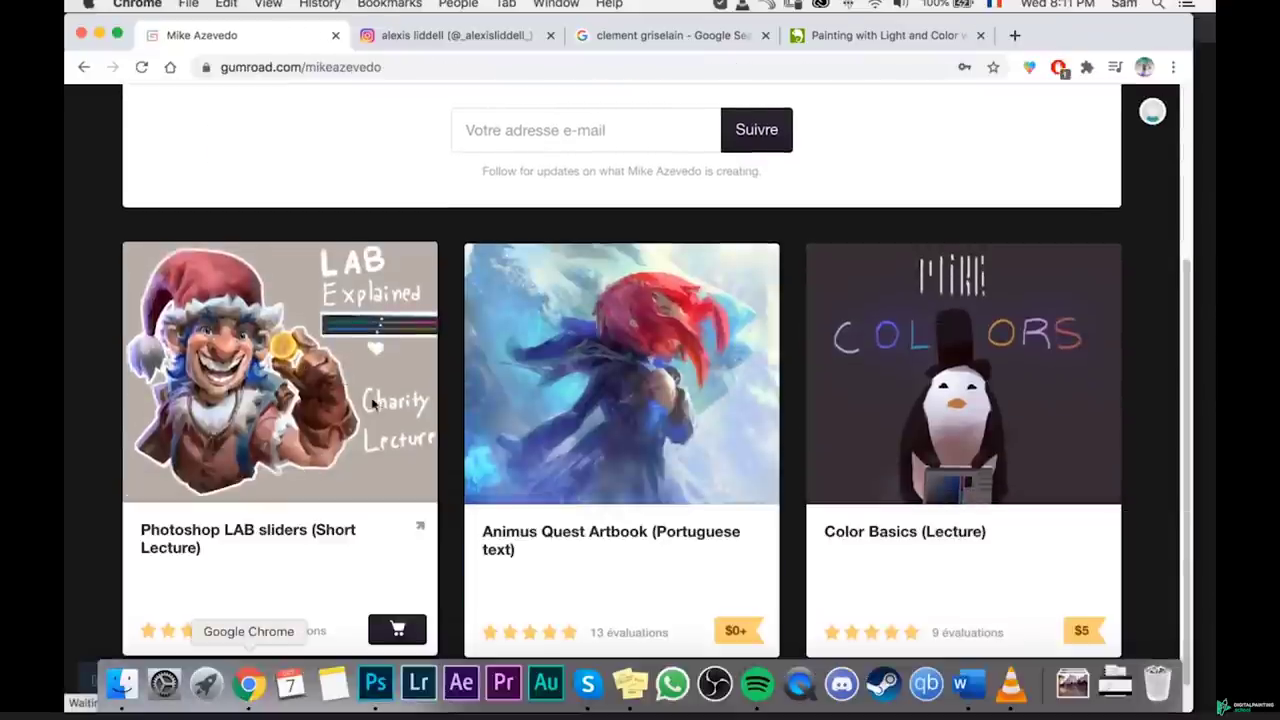
click(271, 320)
scroll(141, 373, down, 1)
scroll(141, 373, up, 1)
scroll(126, 376, down, 2)
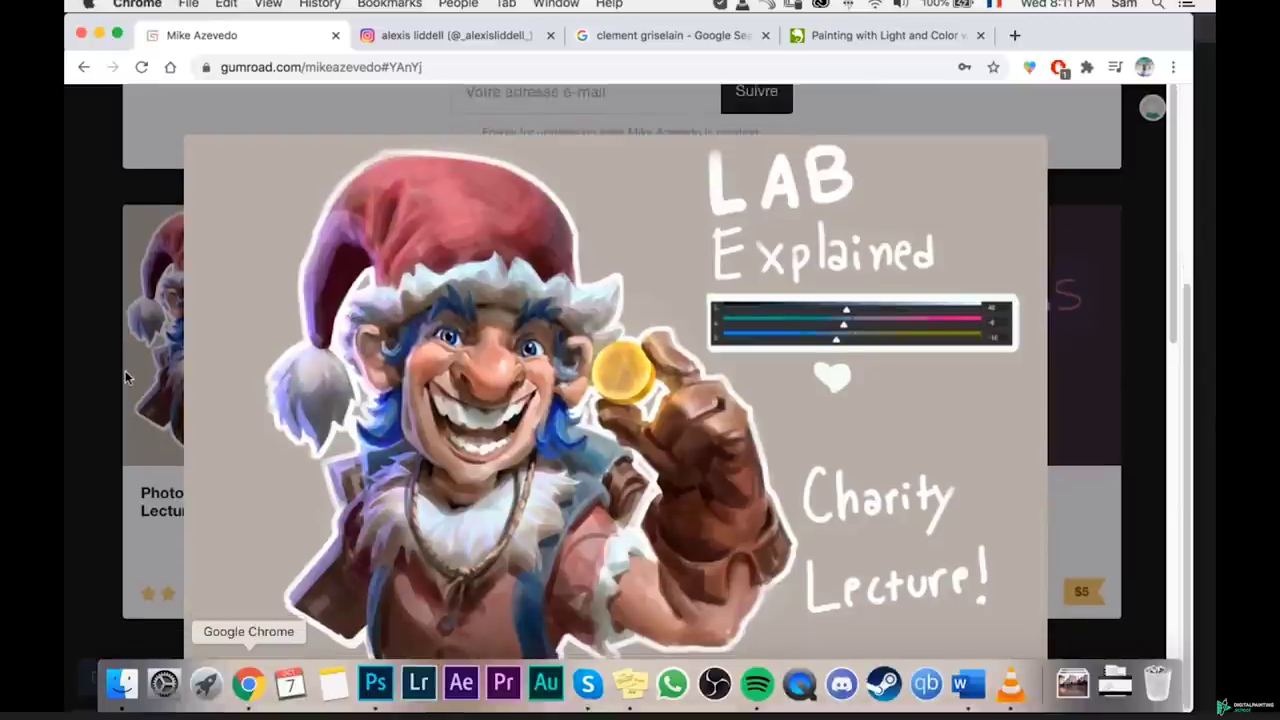
key(ctrl+Up)
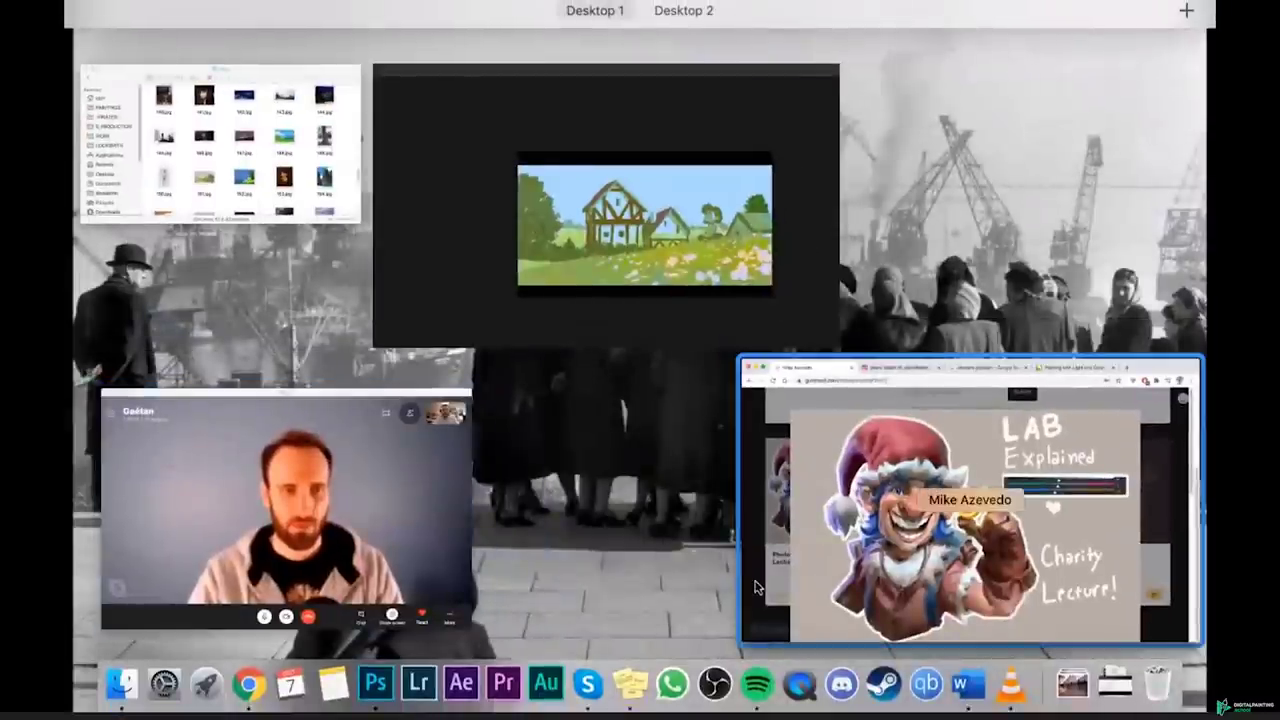
click(611, 192)
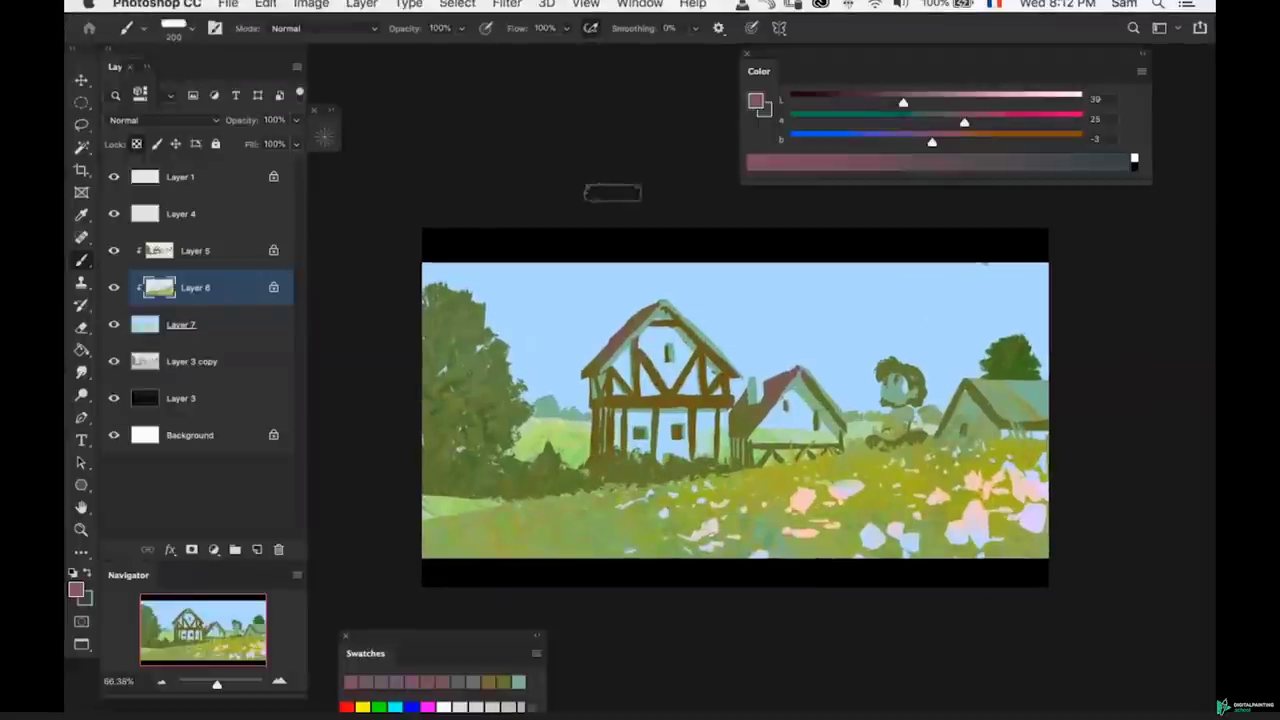
- On Layer 7, sample the sky blue, mix a pale grey at Lab 88, -9, -1 and paint the large house's gable wall
key(z)
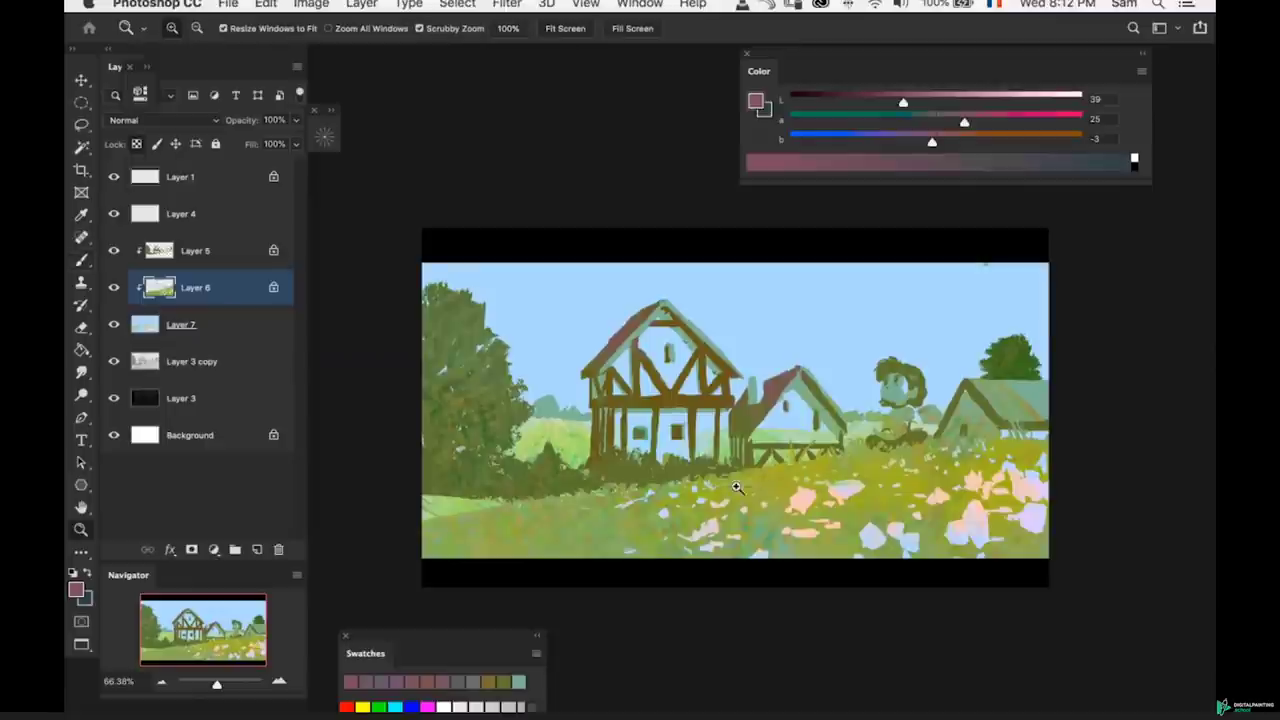
drag(737, 486, 744, 396)
ctrl+click(829, 333)
key(b)
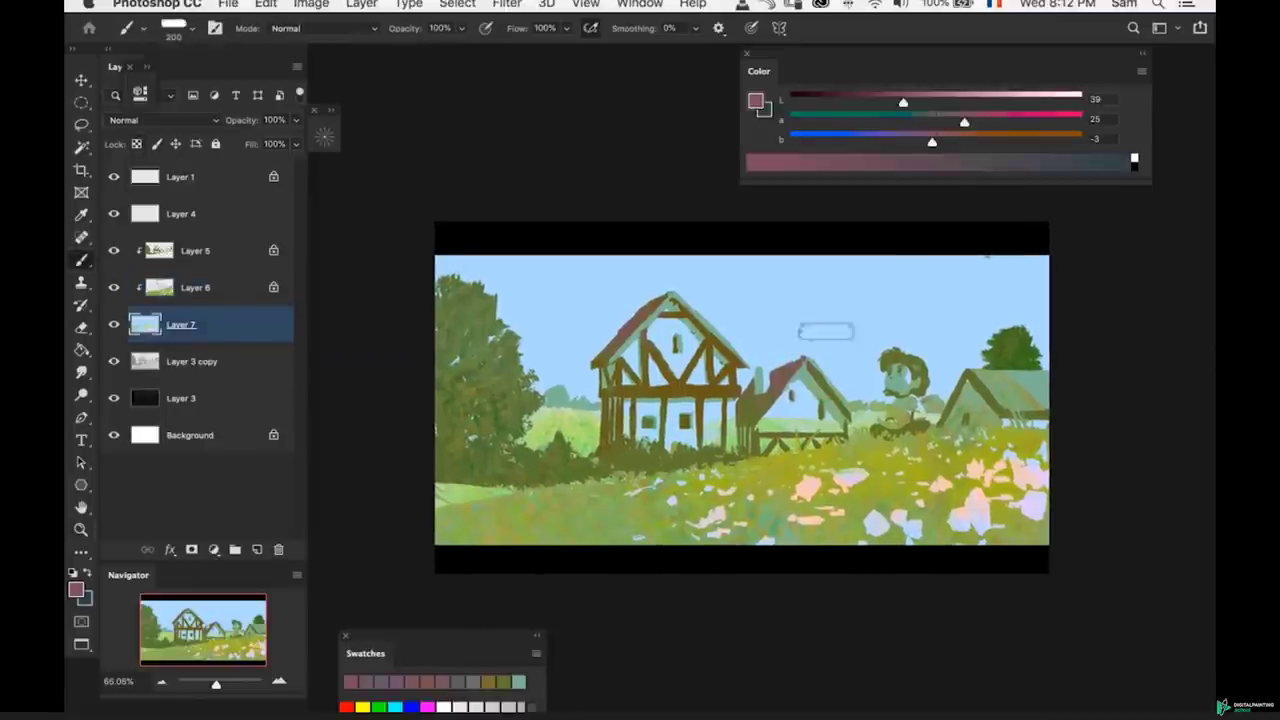
alt+click(829, 329)
key(bracketleft)
key(bracketright)
key(bracketright)
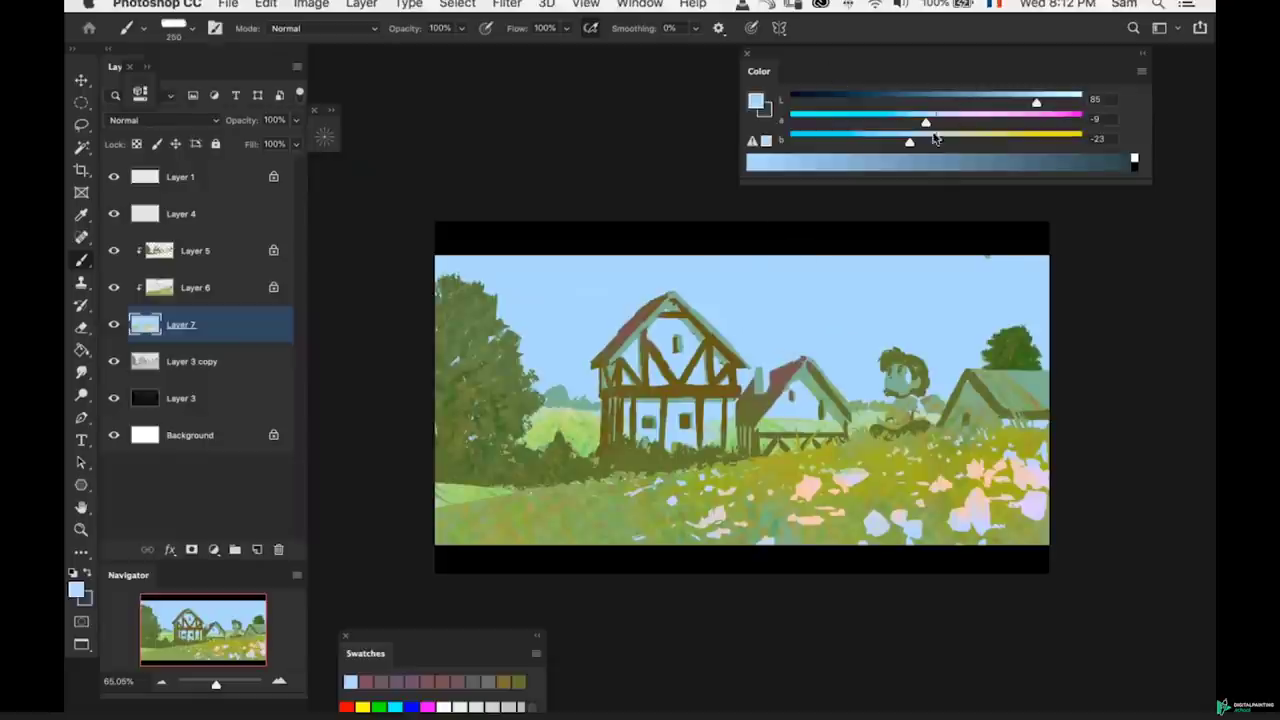
click(934, 140)
click(1043, 100)
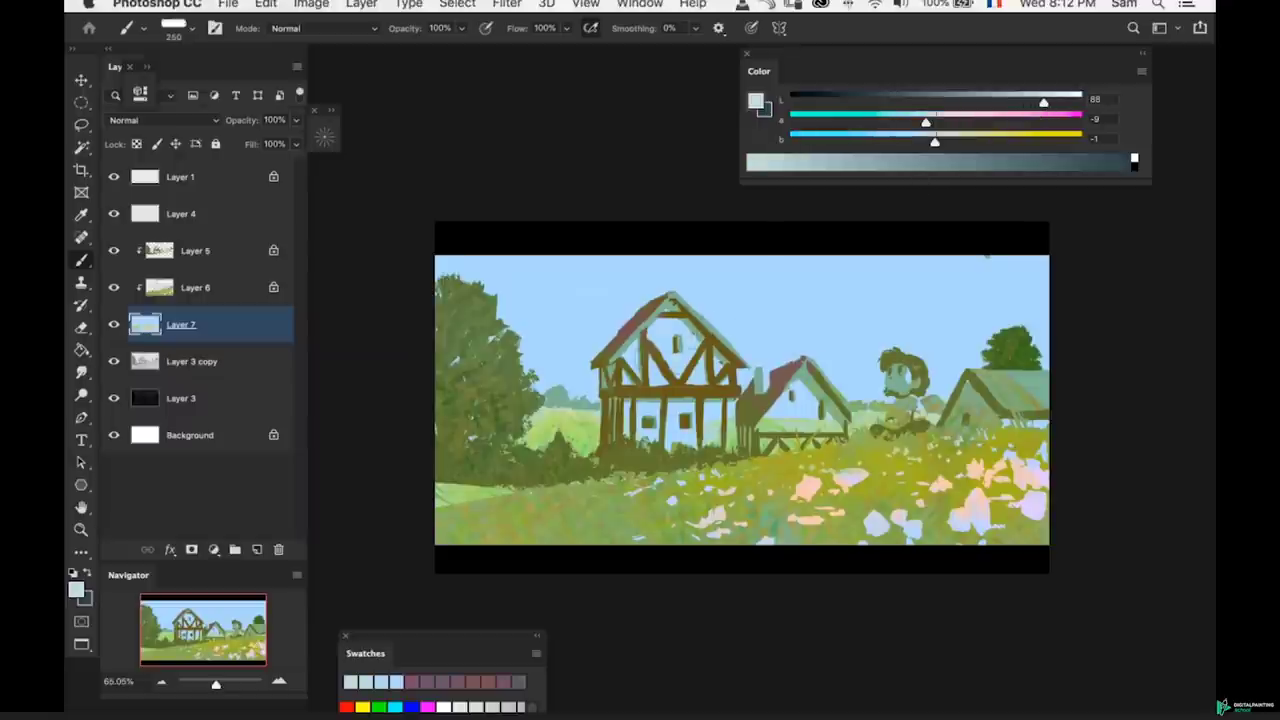
key(bracketleft)
key(bracketleft)
drag(668, 325, 682, 341)
- Try out extreme a and b values at lightness 78, running through red, cyan and violet to pink at Lab 78, 79, 8
click(931, 116)
drag(1041, 102, 1014, 102)
drag(935, 141, 1059, 121)
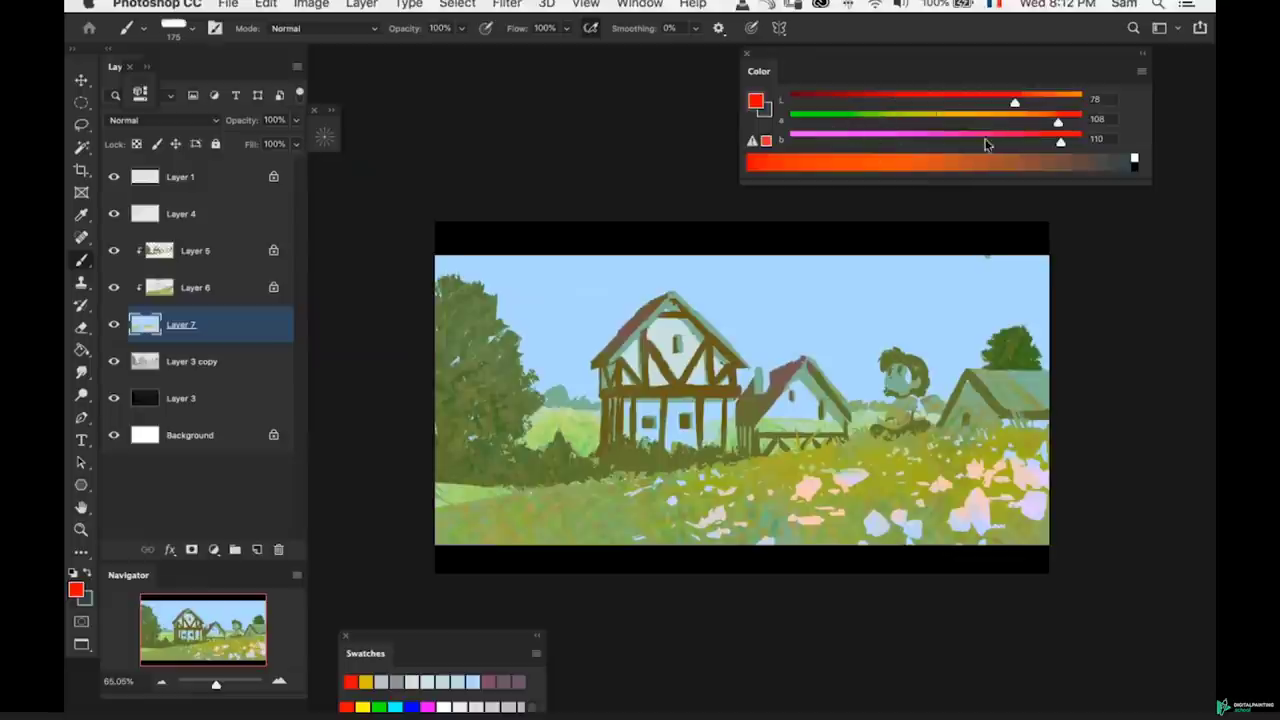
drag(1060, 143, 922, 143)
drag(1058, 122, 839, 165)
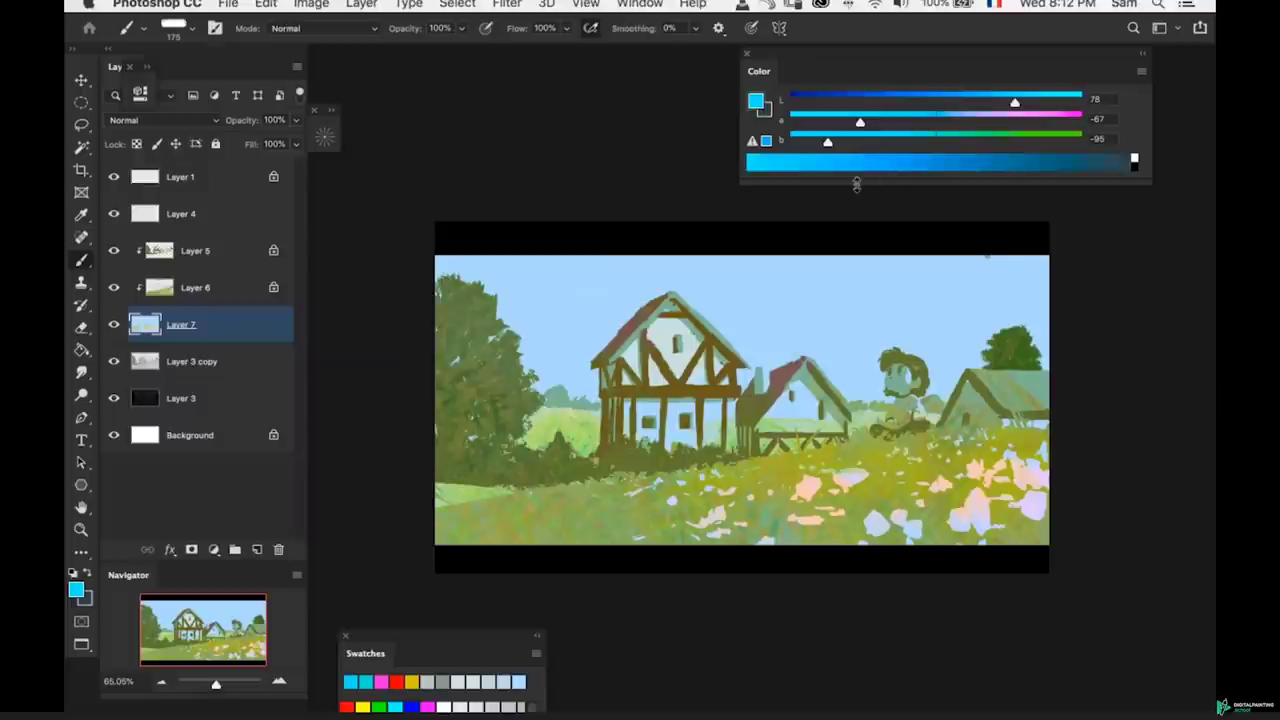
drag(883, 116, 830, 123)
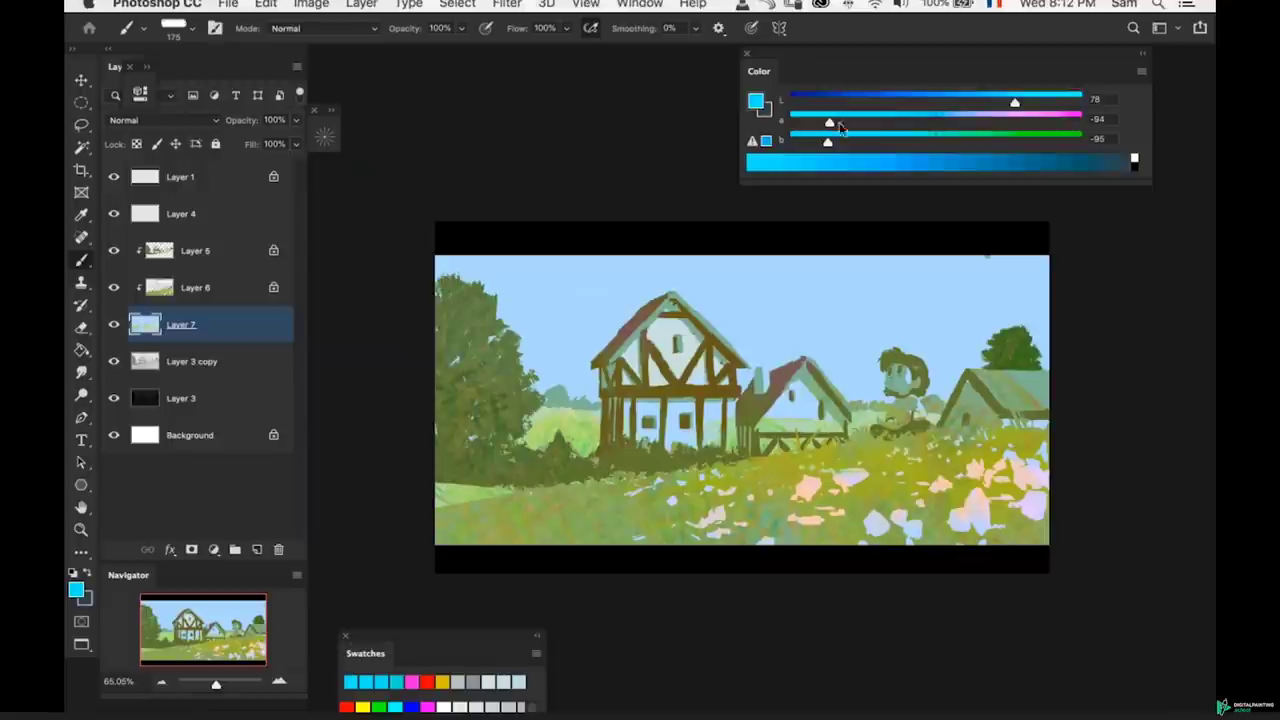
drag(830, 123, 1034, 122)
drag(846, 124, 1024, 123)
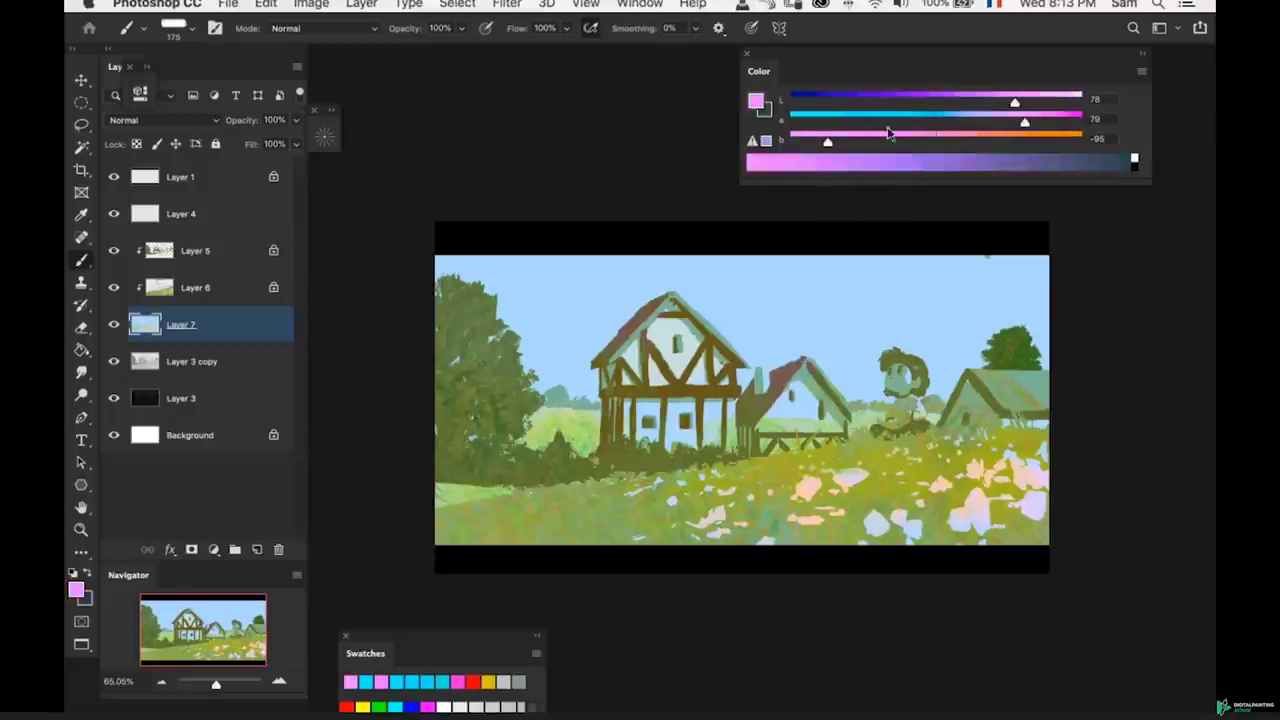
drag(897, 143, 944, 144)
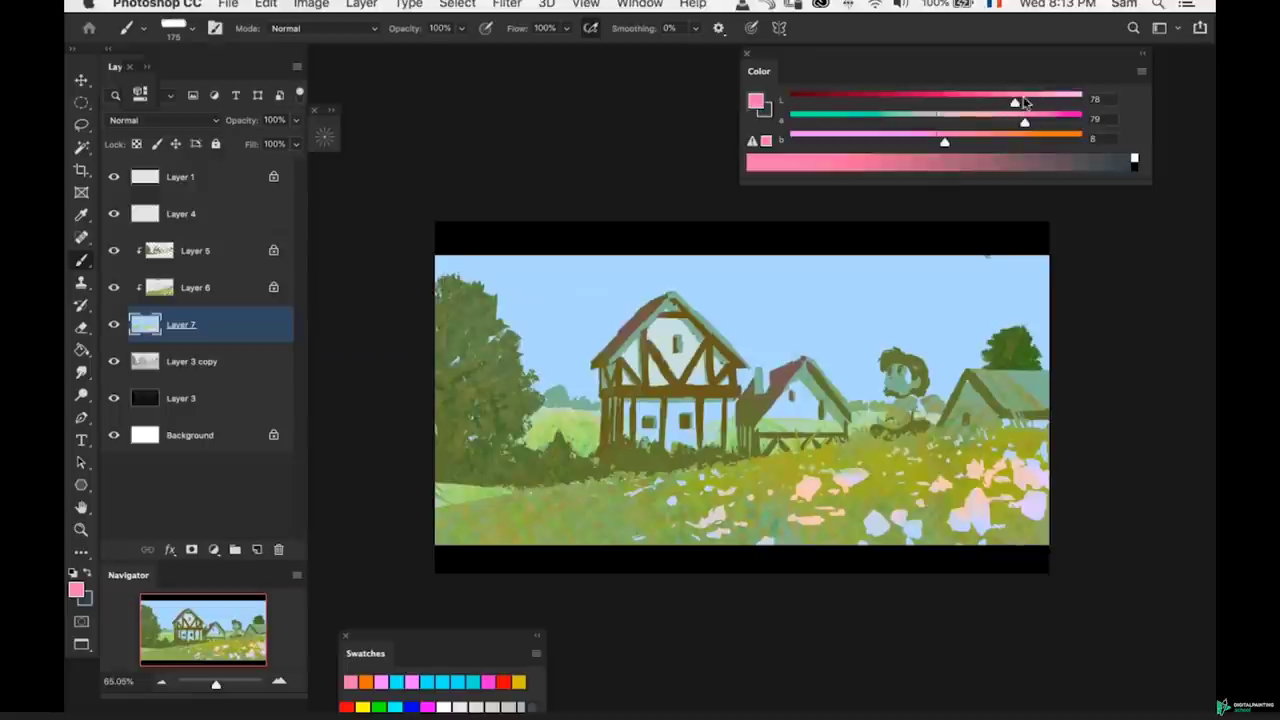
- Move the Color panel clear of the canvas, resample the pale wall colour and brush it over the large house's gable
drag(1103, 78, 1080, 71)
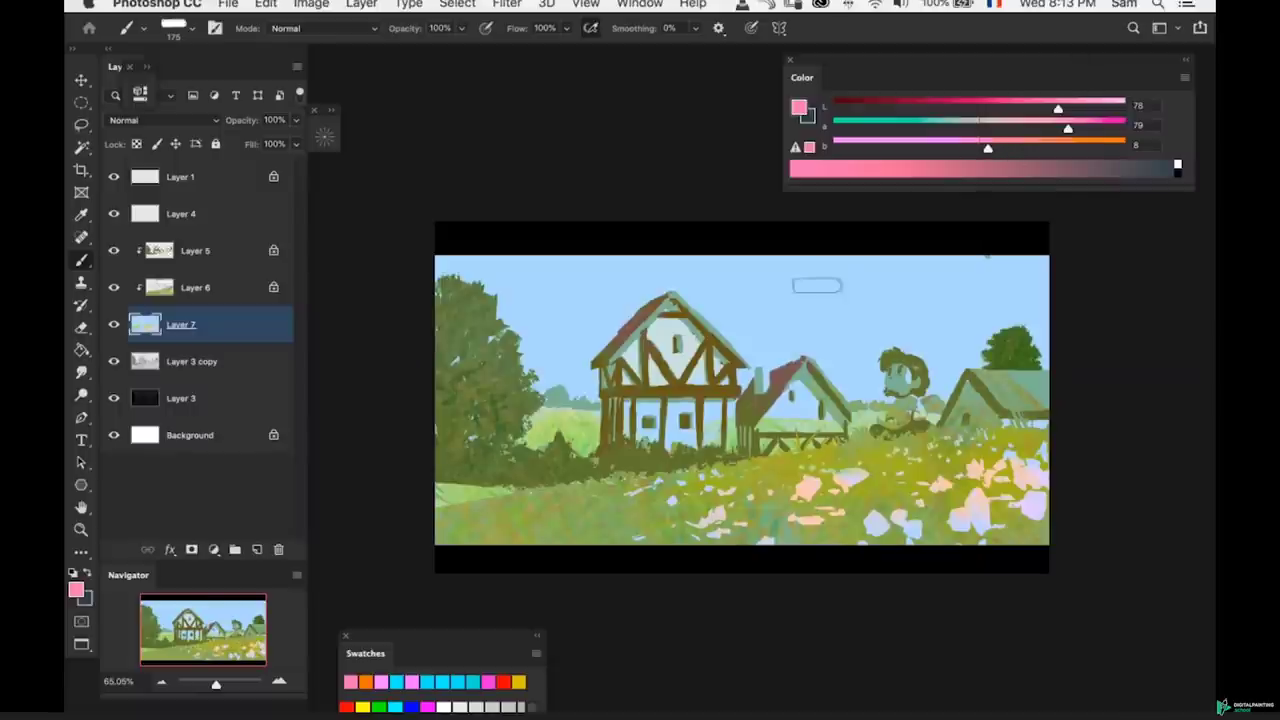
drag(871, 322, 883, 320)
key(bracketleft)
alt+click(677, 332)
drag(668, 328, 694, 326)
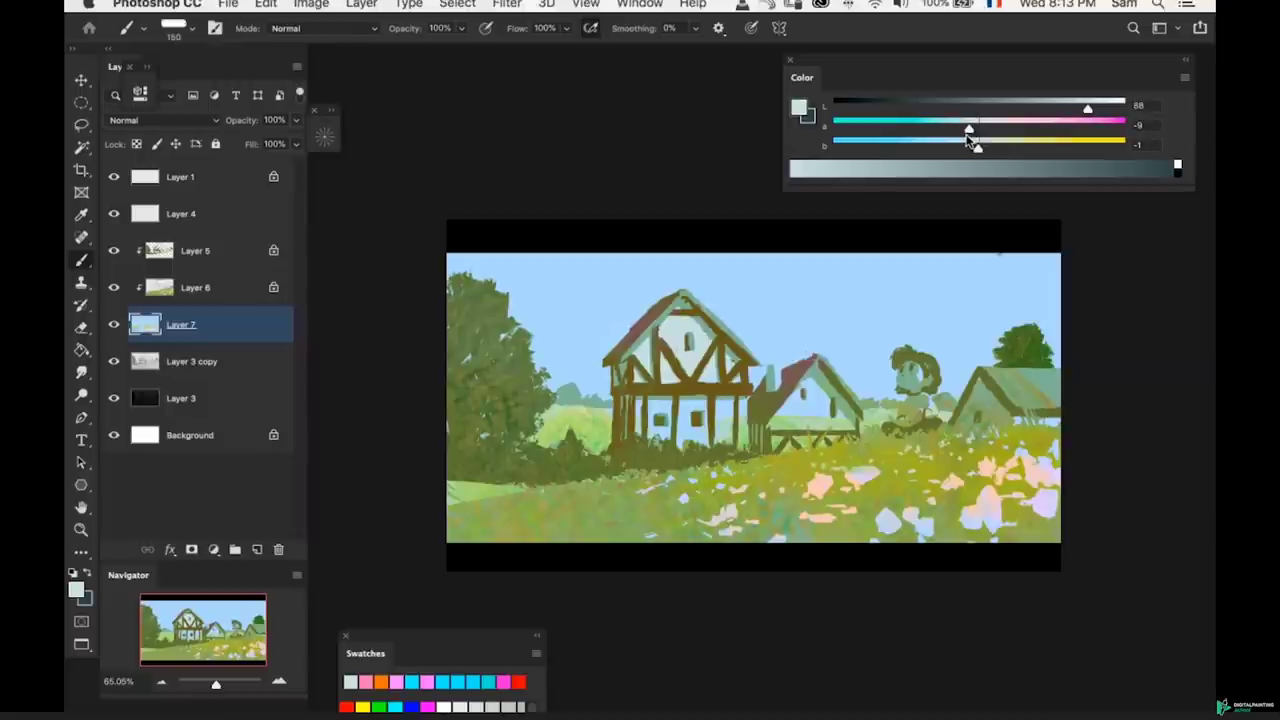
- Try other tones in the foreground Color Picker and discard them, undo the last changes, and set the wall colour's b value to 5
click(78, 591)
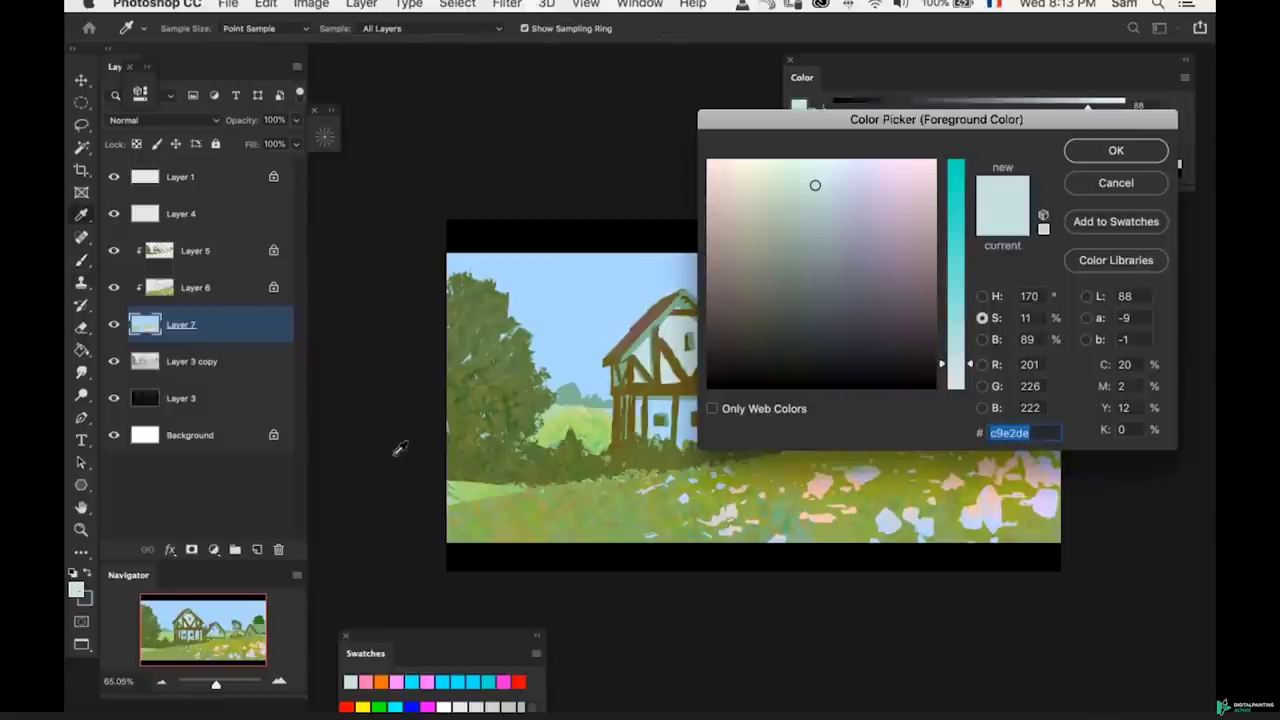
drag(956, 235, 956, 197)
mouse_move(788, 222)
mouse_down()
mouse_move(764, 214)
mouse_move(776, 196)
mouse_up()
click(1095, 186)
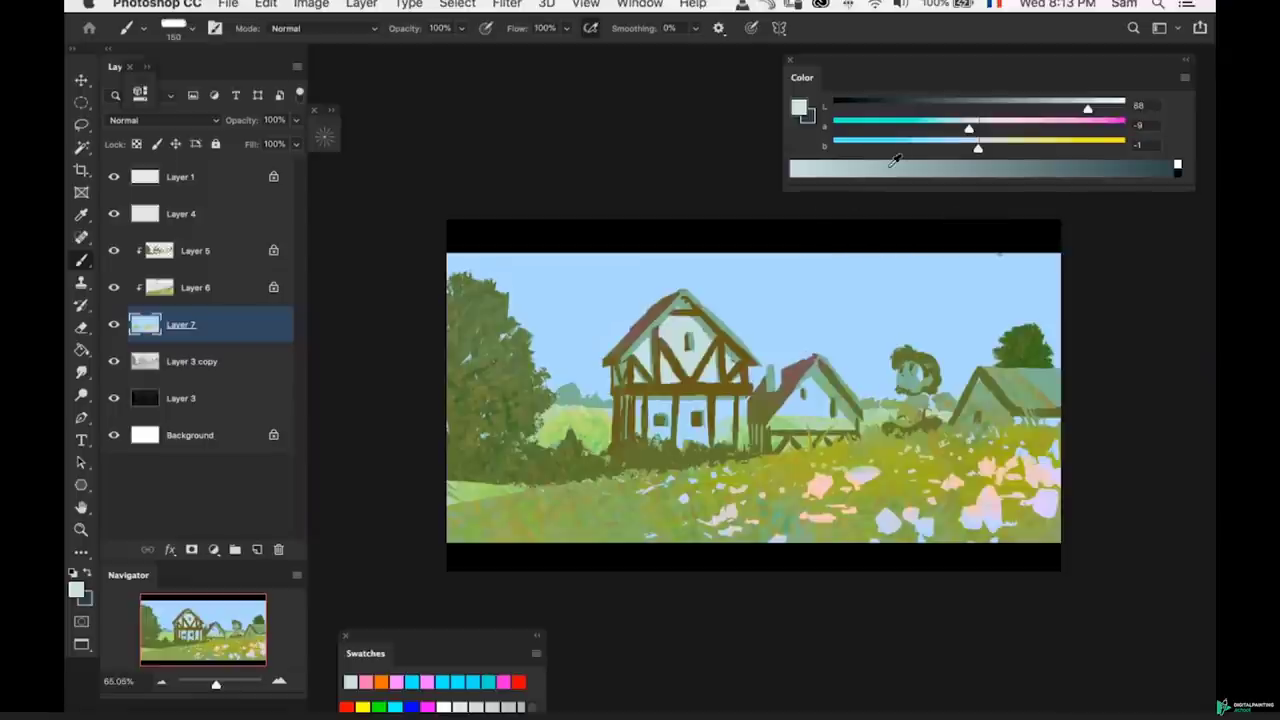
key(super+z)
key(super+z)
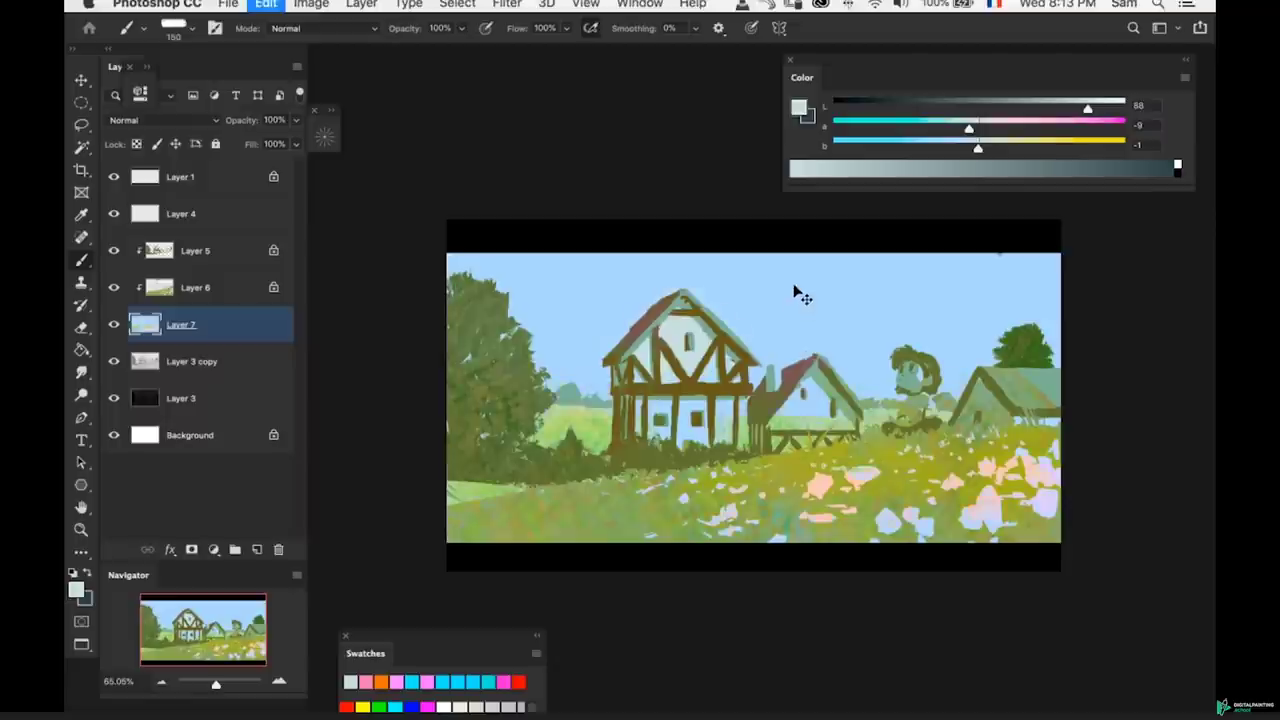
mouse_move(978, 150)
mouse_down()
mouse_move(851, 162)
mouse_move(1113, 157)
mouse_move(983, 160)
mouse_up()
- On Layer 6, sample the seated character's face, mix a skin orange at Lab 69, 27, 34 and paint the face with a size 100 brush
key(super+space)
drag(793, 308, 923, 371)
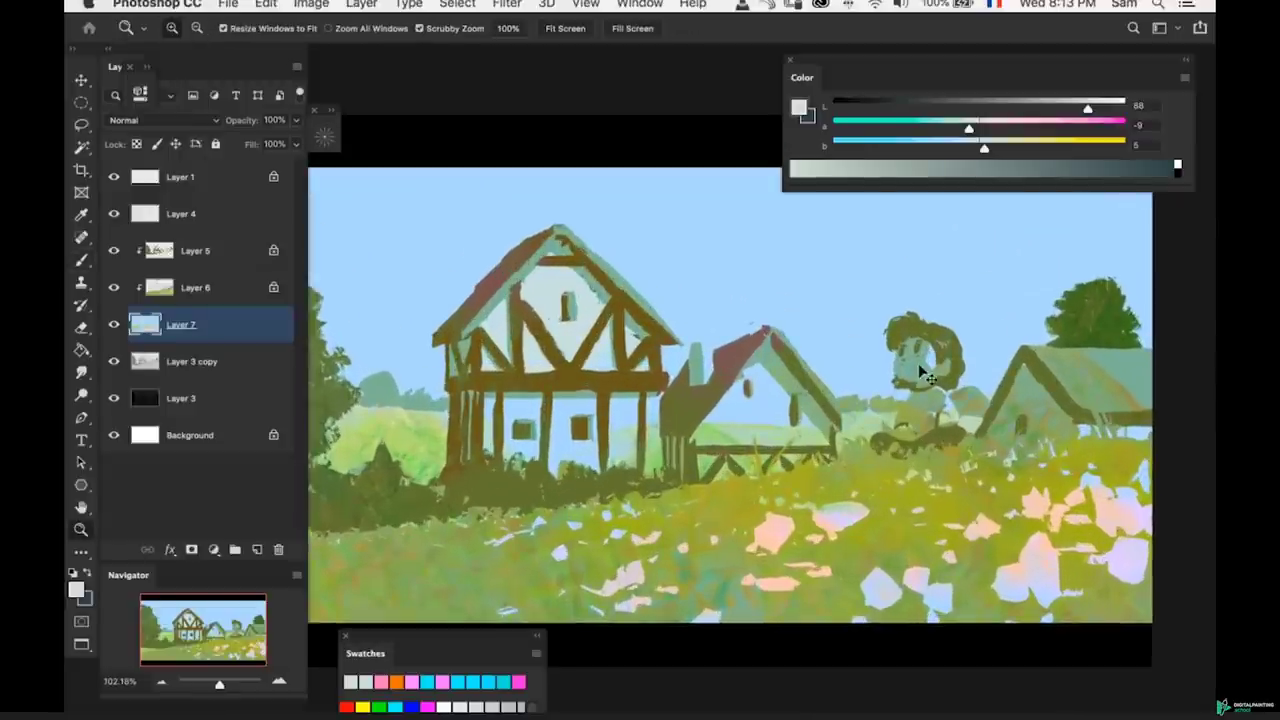
super+click(918, 362)
alt+click(911, 358)
mouse_move(972, 126)
mouse_down()
mouse_move(1012, 127)
mouse_move(1006, 151)
mouse_move(1018, 150)
mouse_up()
key([)
drag(916, 346, 913, 375)
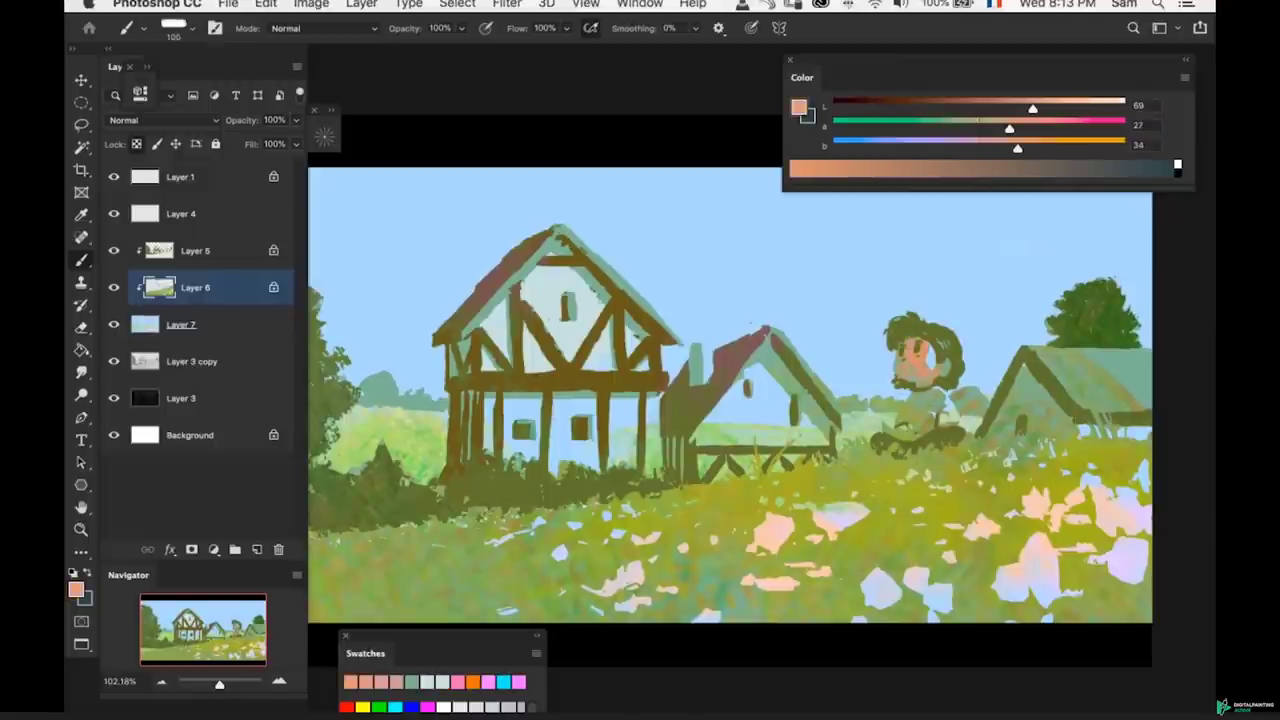
drag(899, 329, 932, 325)
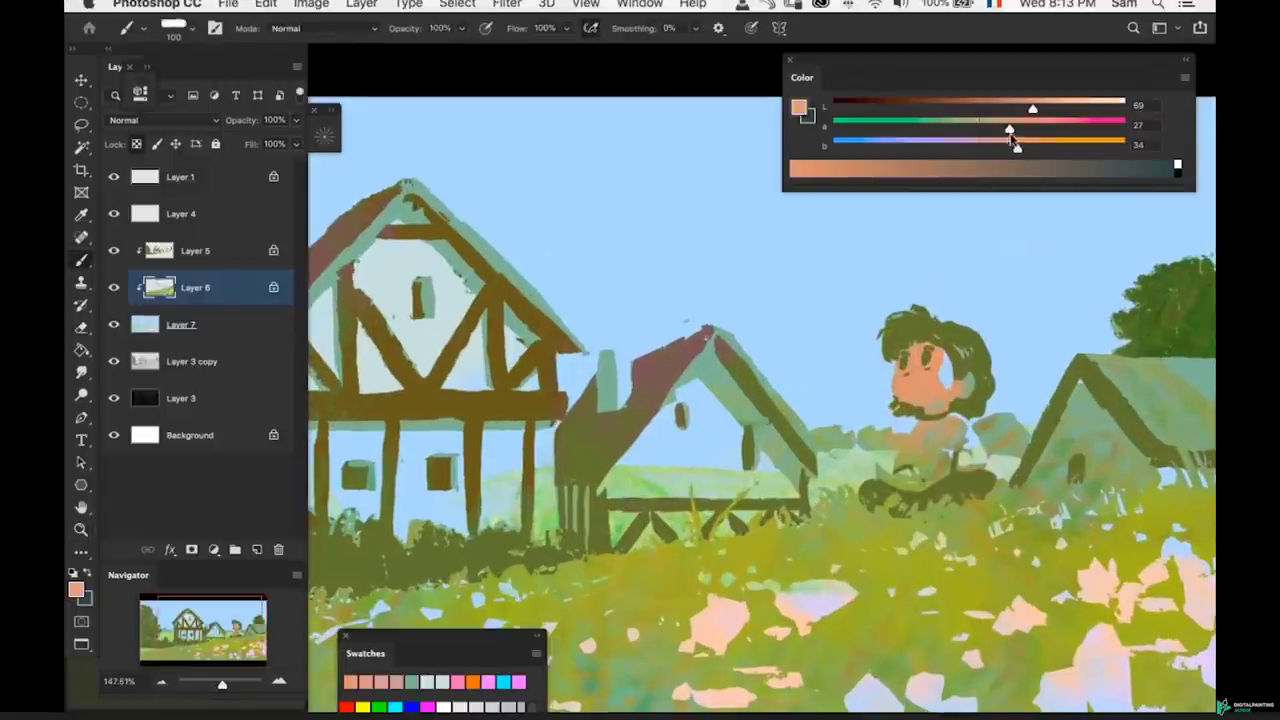
- Shift the skin colour's b value to 21 and then -9, painting pinker tints over the character's face with a size 90 brush
drag(1017, 149, 1003, 151)
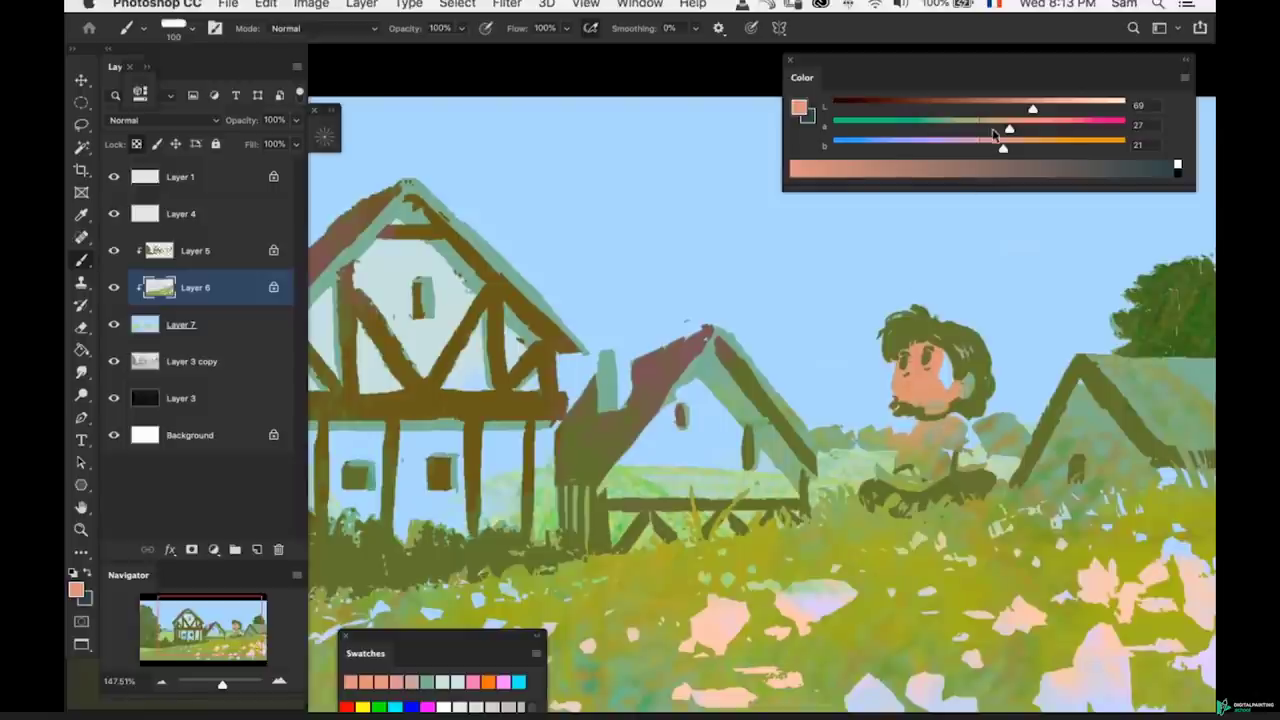
key([)
drag(980, 140, 972, 150)
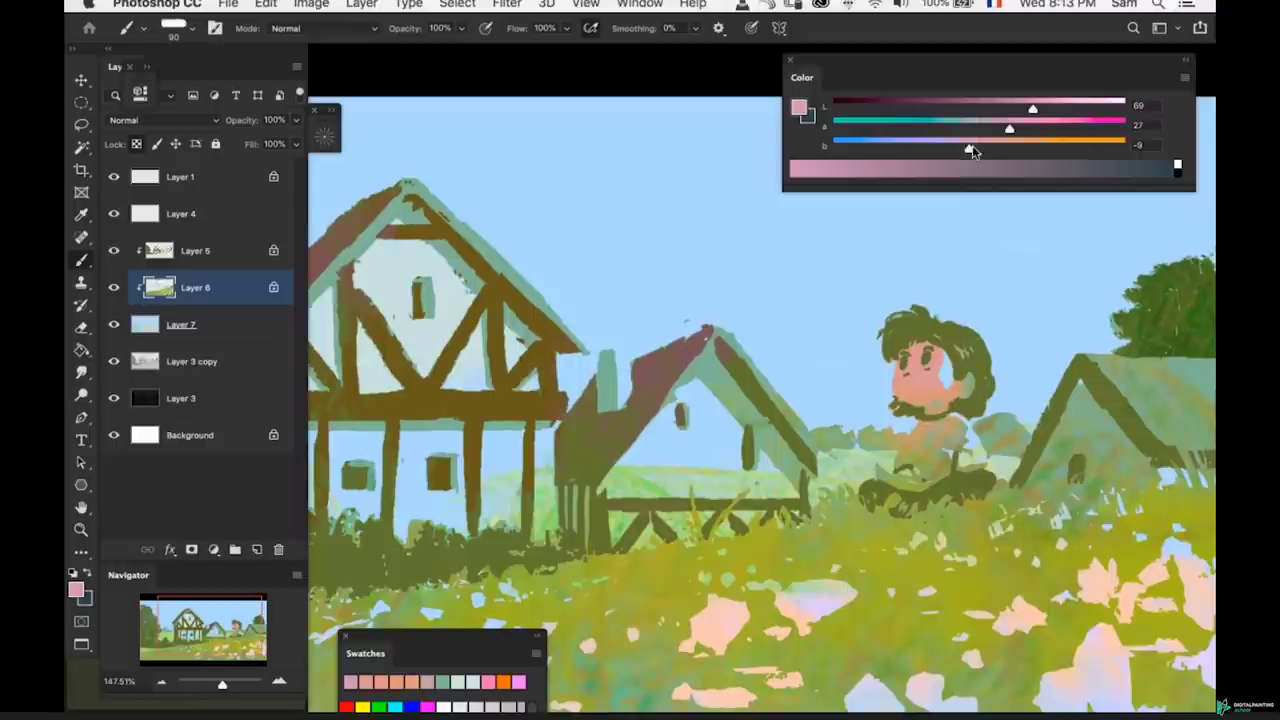
- Reduce the brush to size 45 and set the pink's b value to -19 for finer touches on the character's face
scroll(964, 288, up, 2)
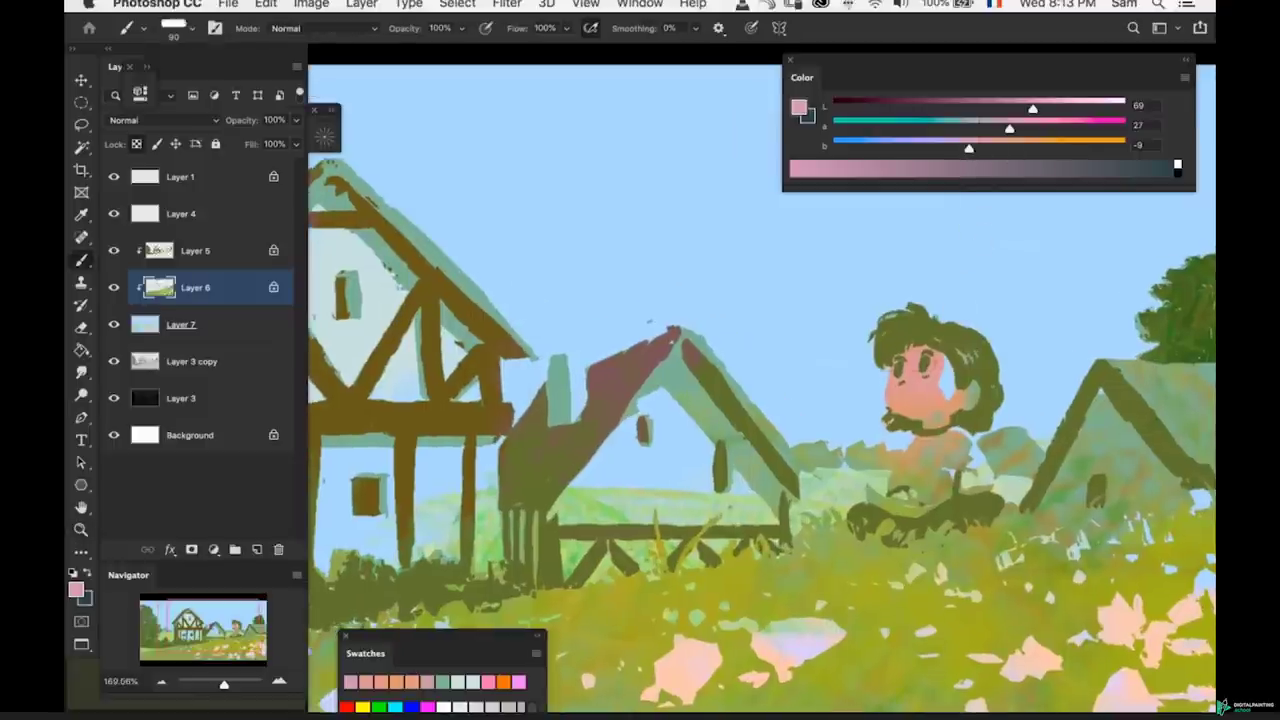
scroll(923, 371, up, 2)
key([)
key([)
key([)
key([)
key([)
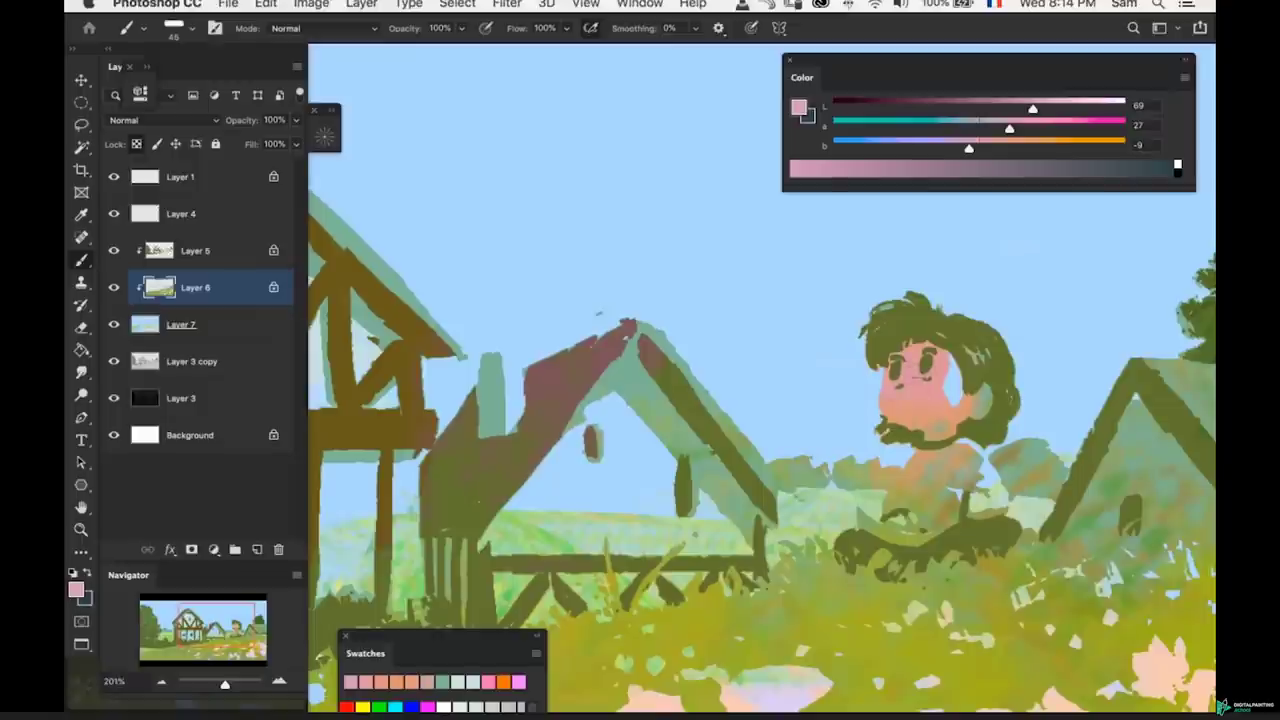
click(957, 147)
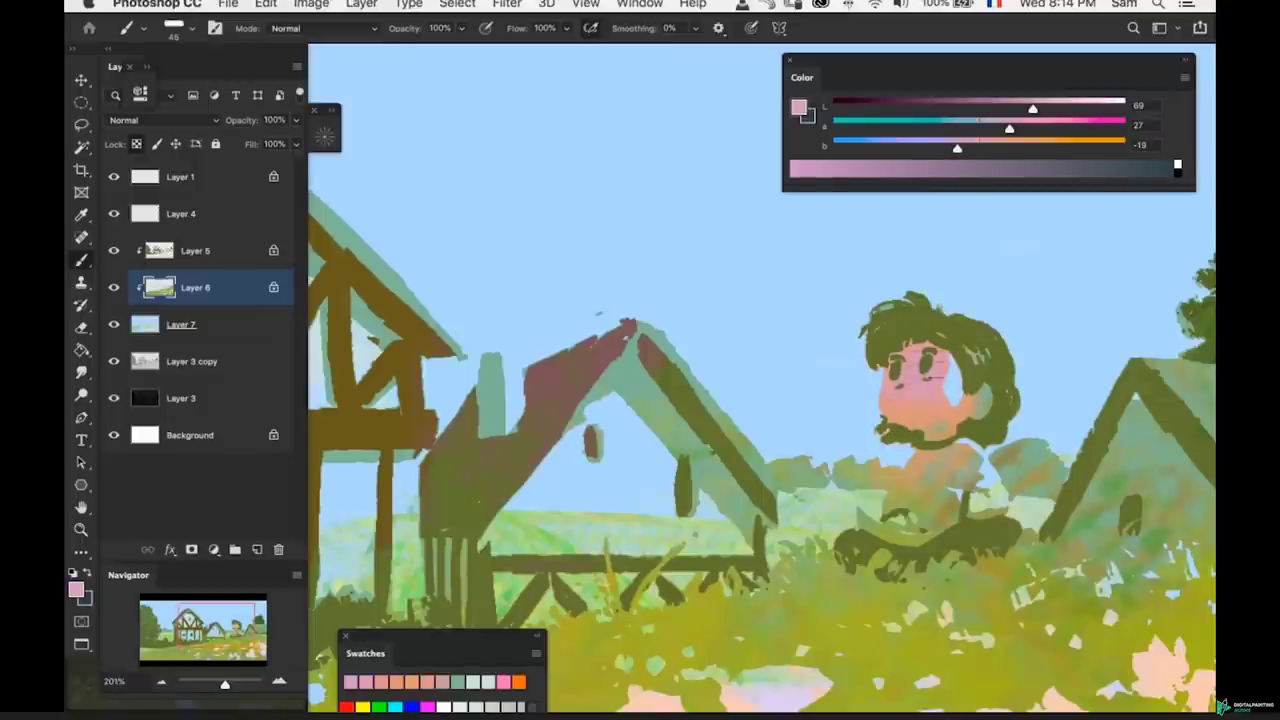
- Warm the skin tone sampled from the character's face by setting b to 26, keeping its lightness for painting on Layer 6
click(996, 147)
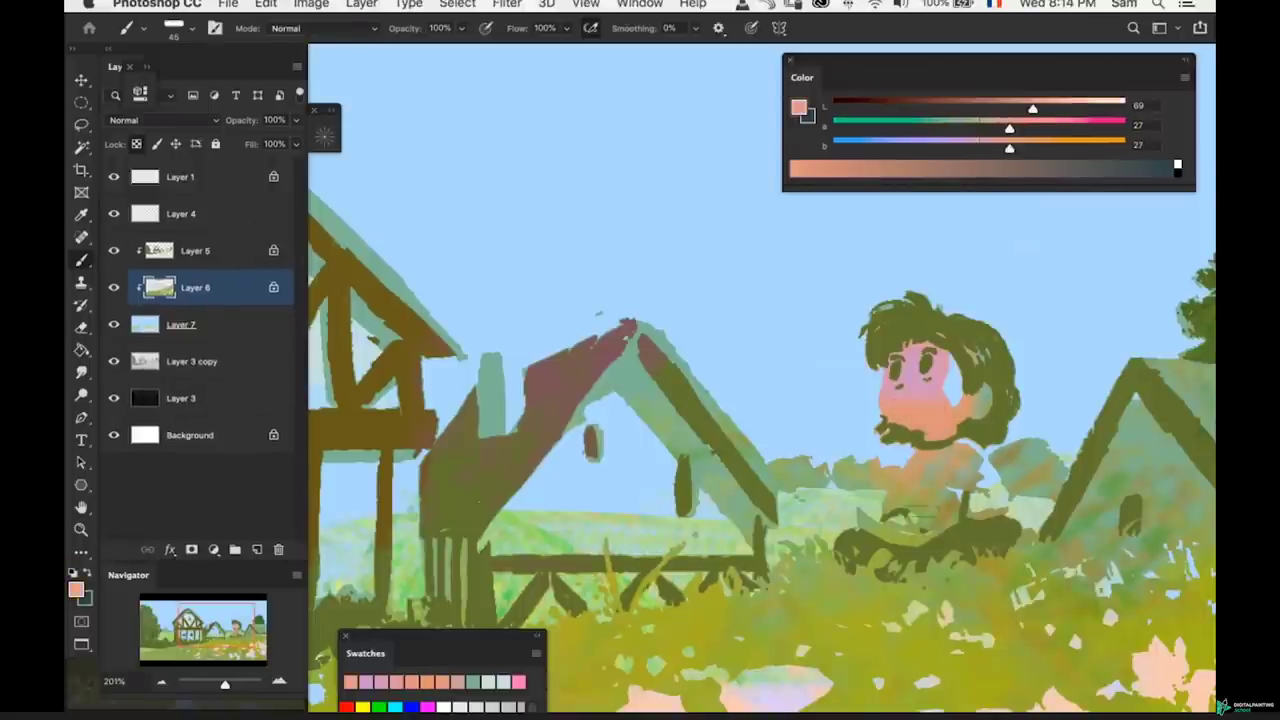
alt+click(897, 392)
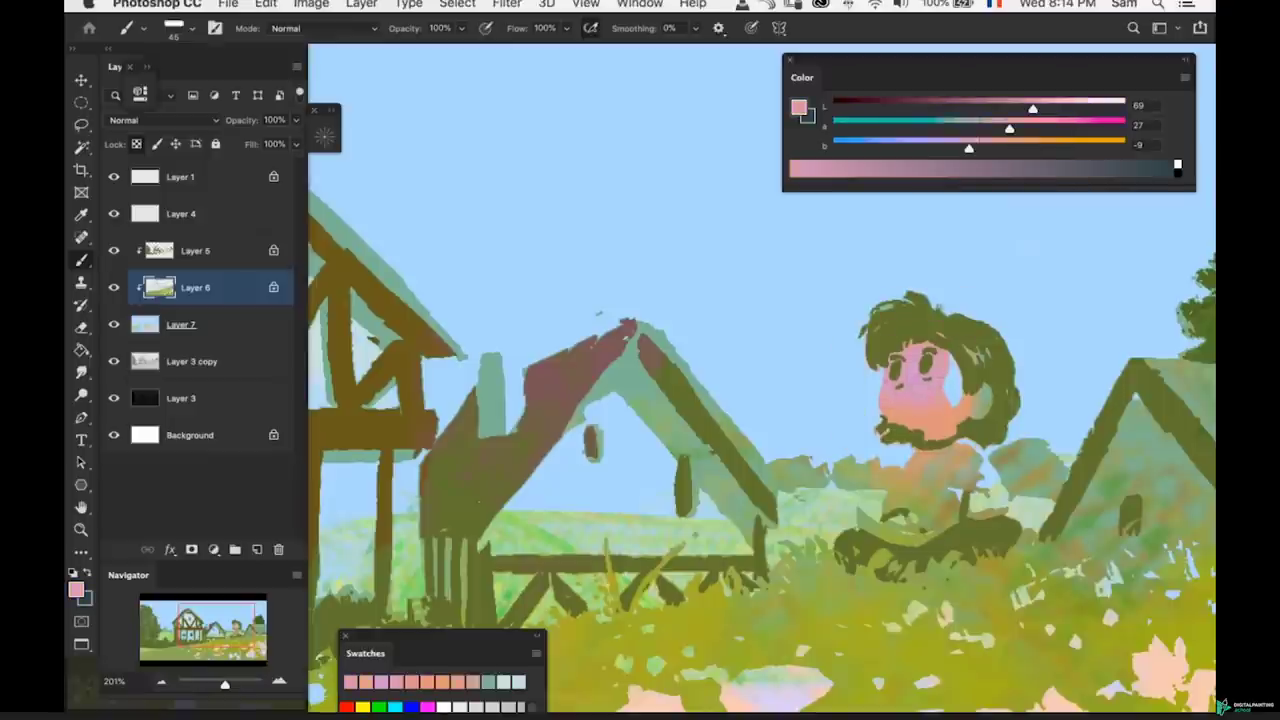
click(1008, 147)
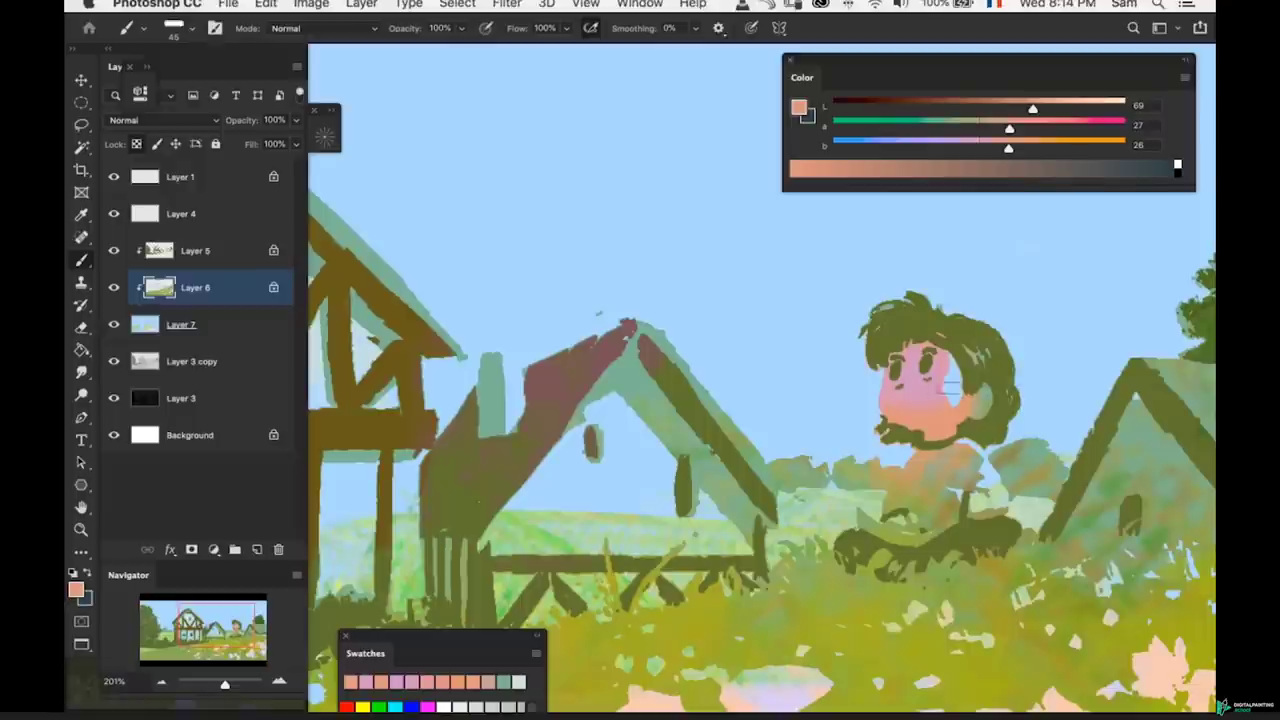
- On Layer 7, mix a light peach with L 92, a 21 and b 30 and paint the lit side of the character's face
ctrl+click(957, 390)
alt+click(957, 390)
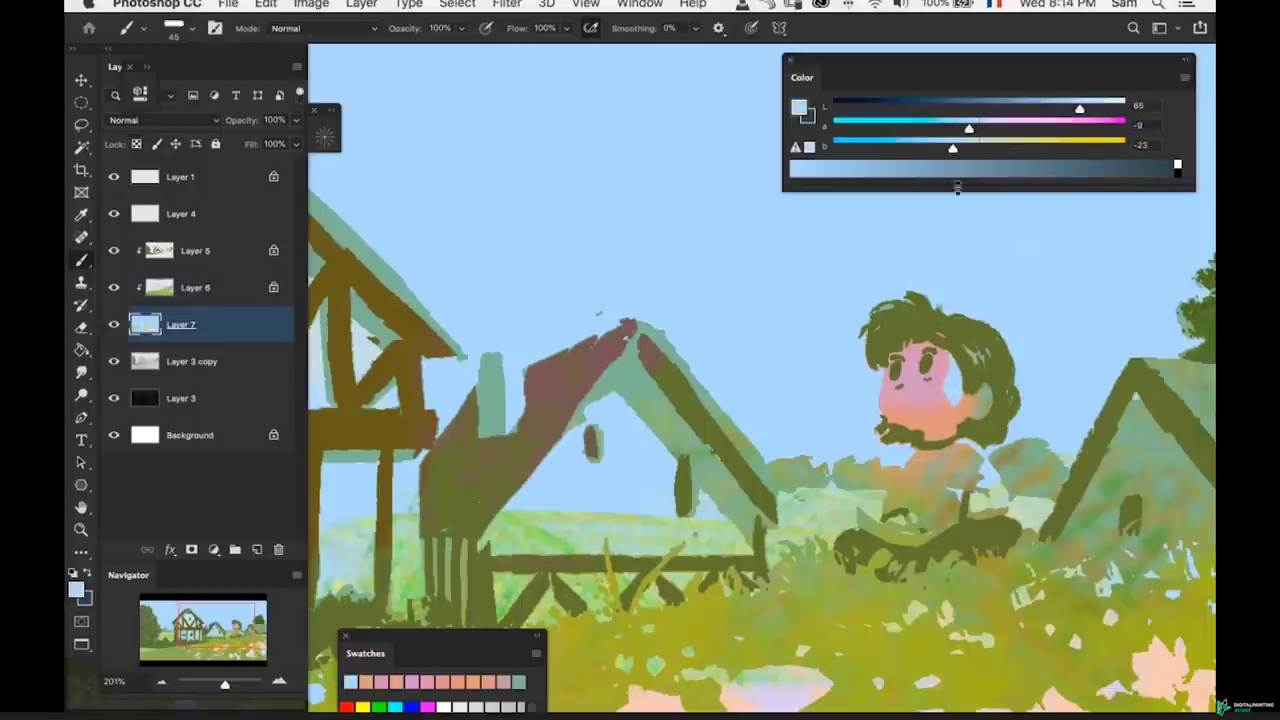
alt+click(951, 420)
click(1044, 146)
click(1101, 107)
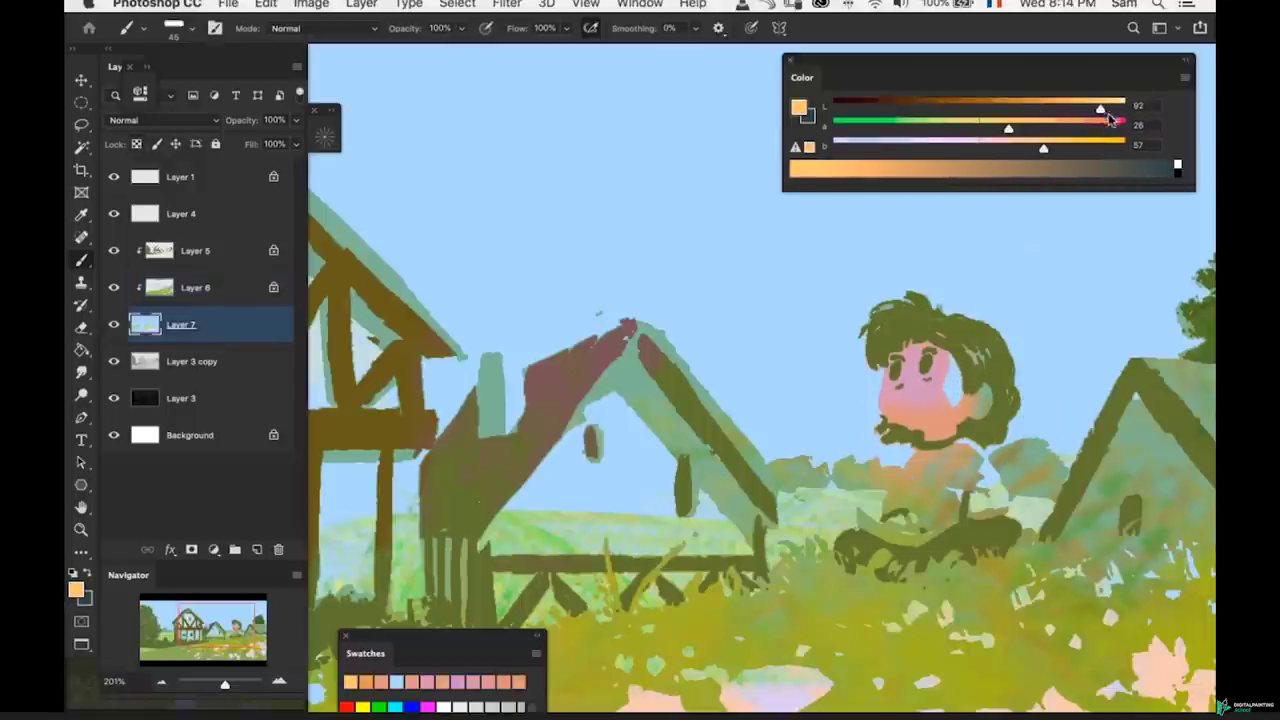
drag(1008, 131, 1005, 151)
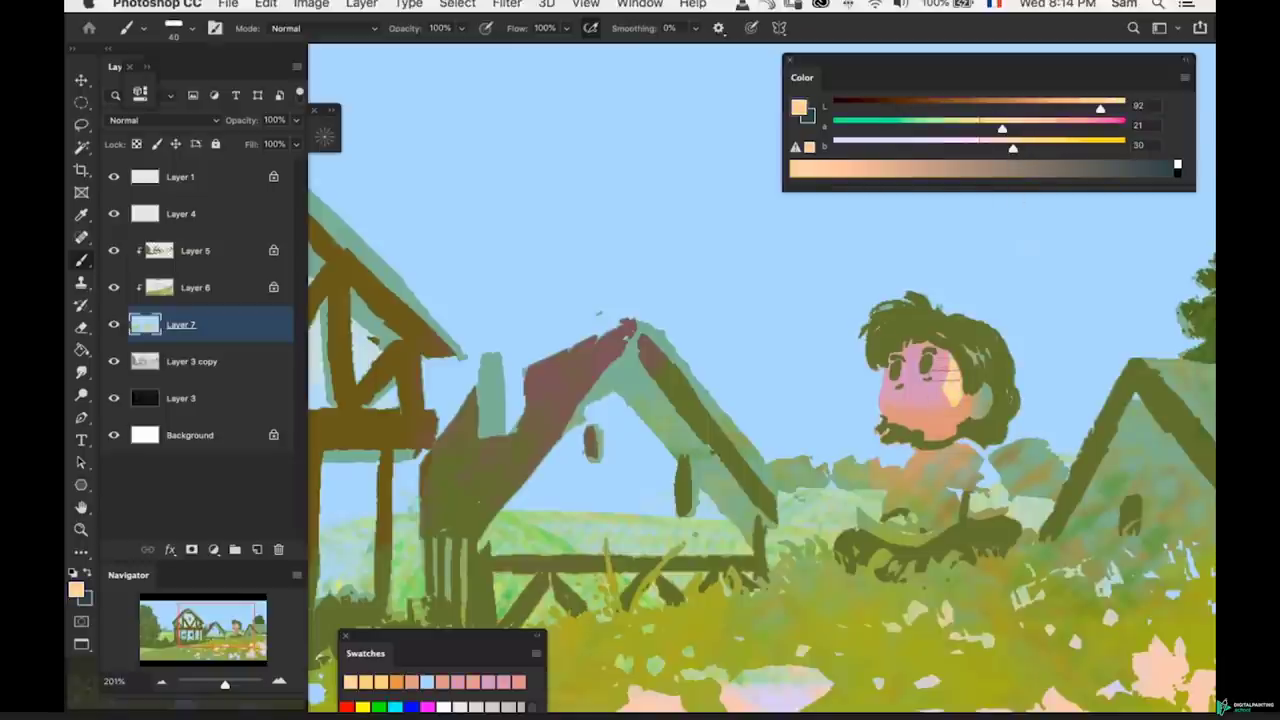
key(super+0)
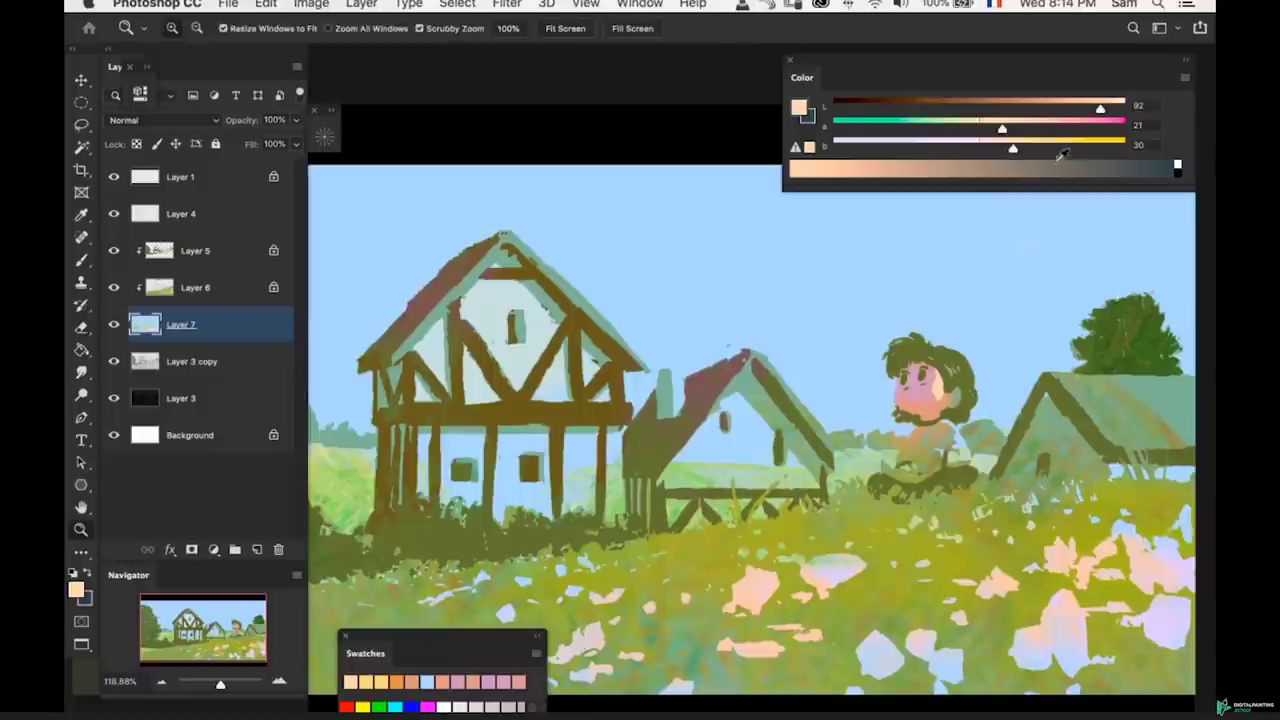
- Switch the colour sliders from Lab to HSB
key(e)
key(b)
click(1185, 77)
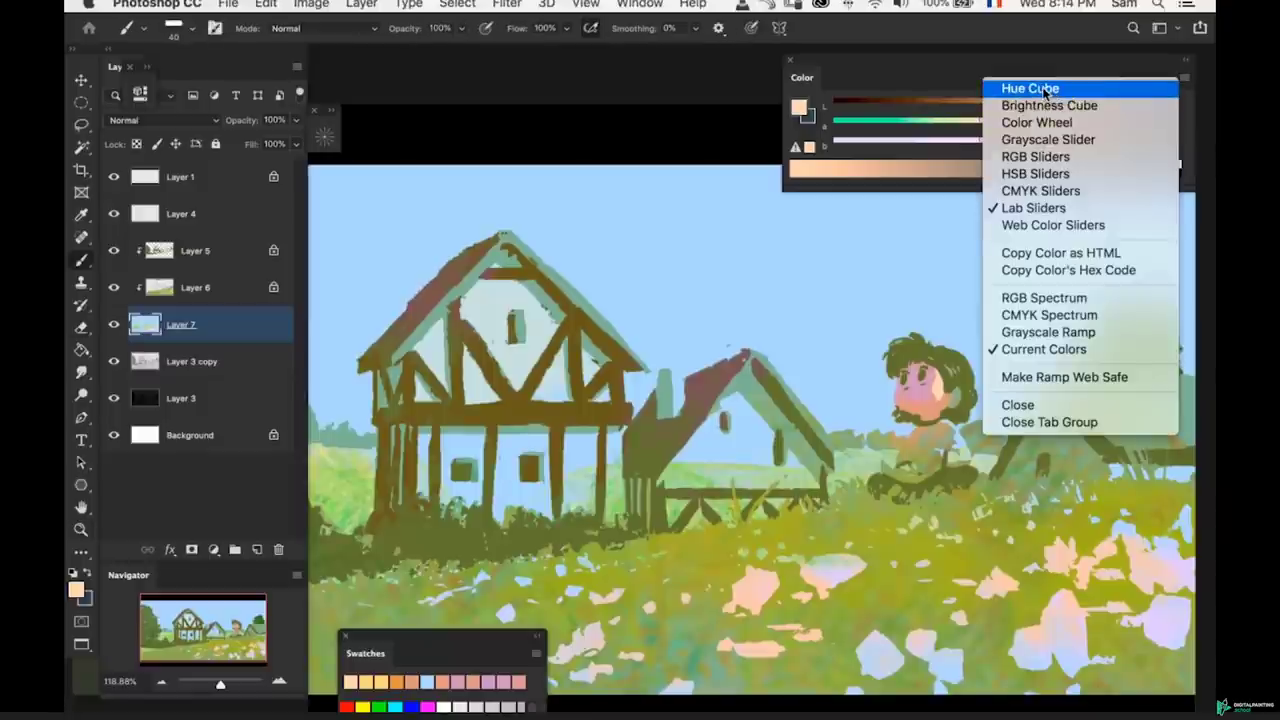
click(1020, 174)
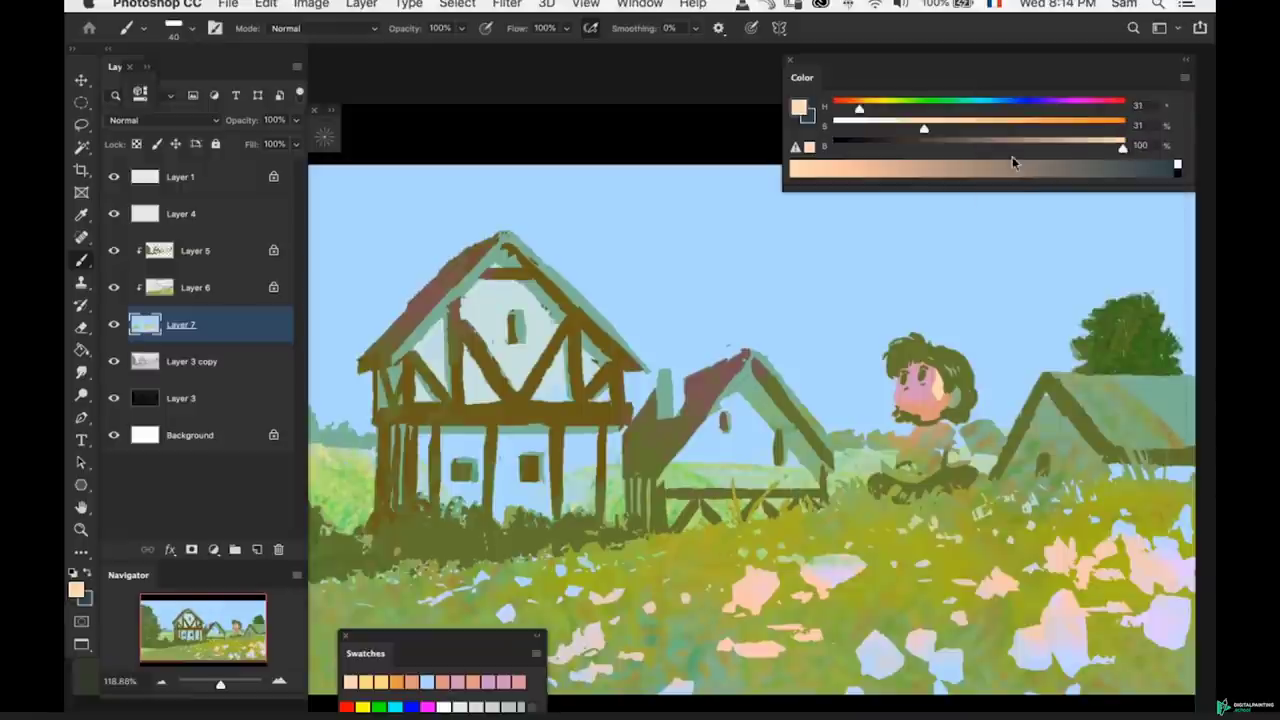
- Mix a green with hue 112, saturation 52 and brightness 64 and paint a test patch in the sky
drag(855, 113, 986, 133)
mouse_move(990, 149)
mouse_down()
mouse_move(936, 162)
mouse_move(998, 154)
mouse_up()
key(z)
mouse_move(893, 345)
mouse_down()
mouse_move(877, 356)
mouse_move(867, 346)
mouse_up()
drag(867, 346, 889, 350)
key(b)
key(z)
drag(903, 266, 922, 250)
drag(930, 184, 910, 233)
mouse_move(988, 131)
mouse_down()
mouse_move(930, 133)
mouse_move(986, 140)
mouse_up()
click(1018, 149)
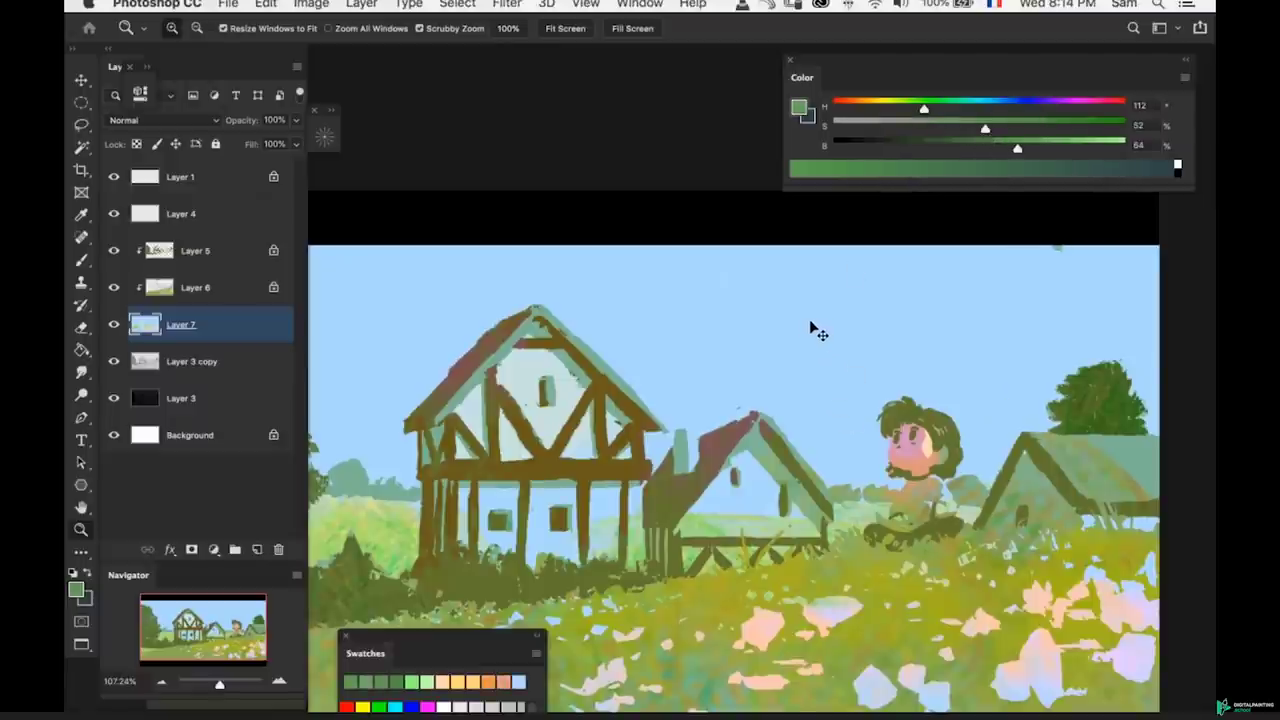
drag(820, 340, 813, 345)
drag(813, 345, 838, 357)
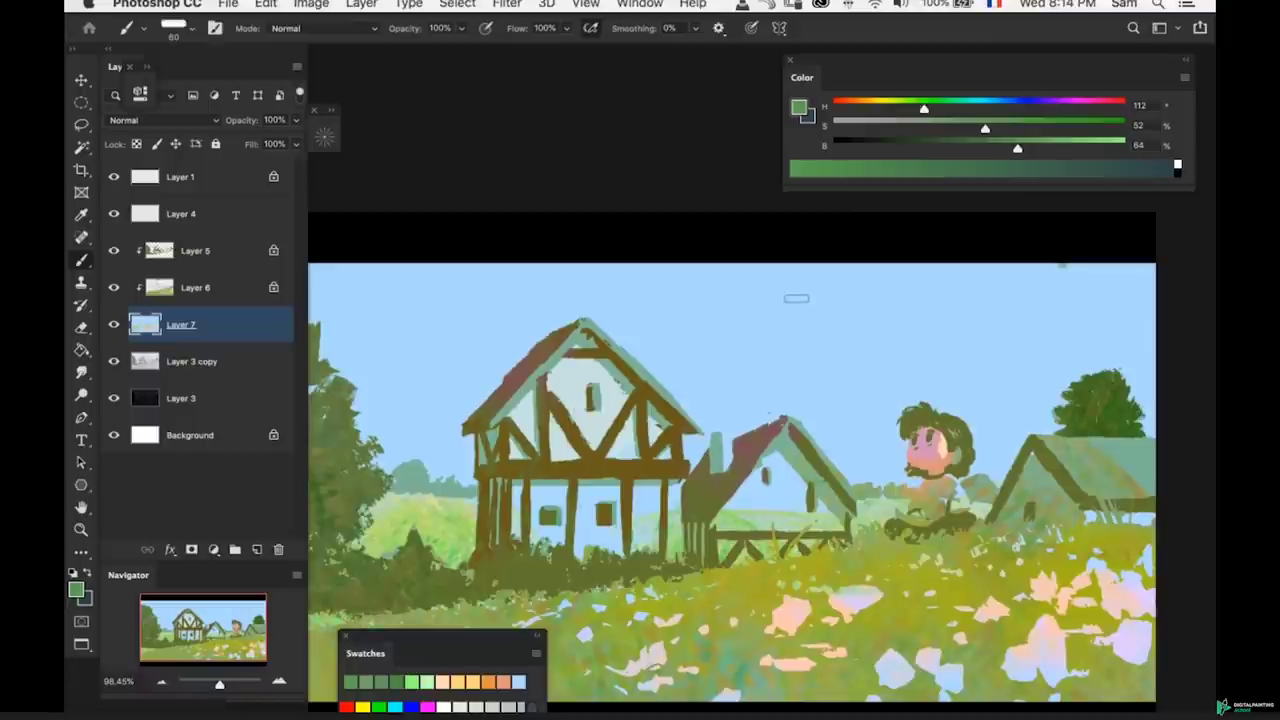
mouse_move(752, 298)
mouse_down()
mouse_move(770, 360)
mouse_move(805, 335)
mouse_up()
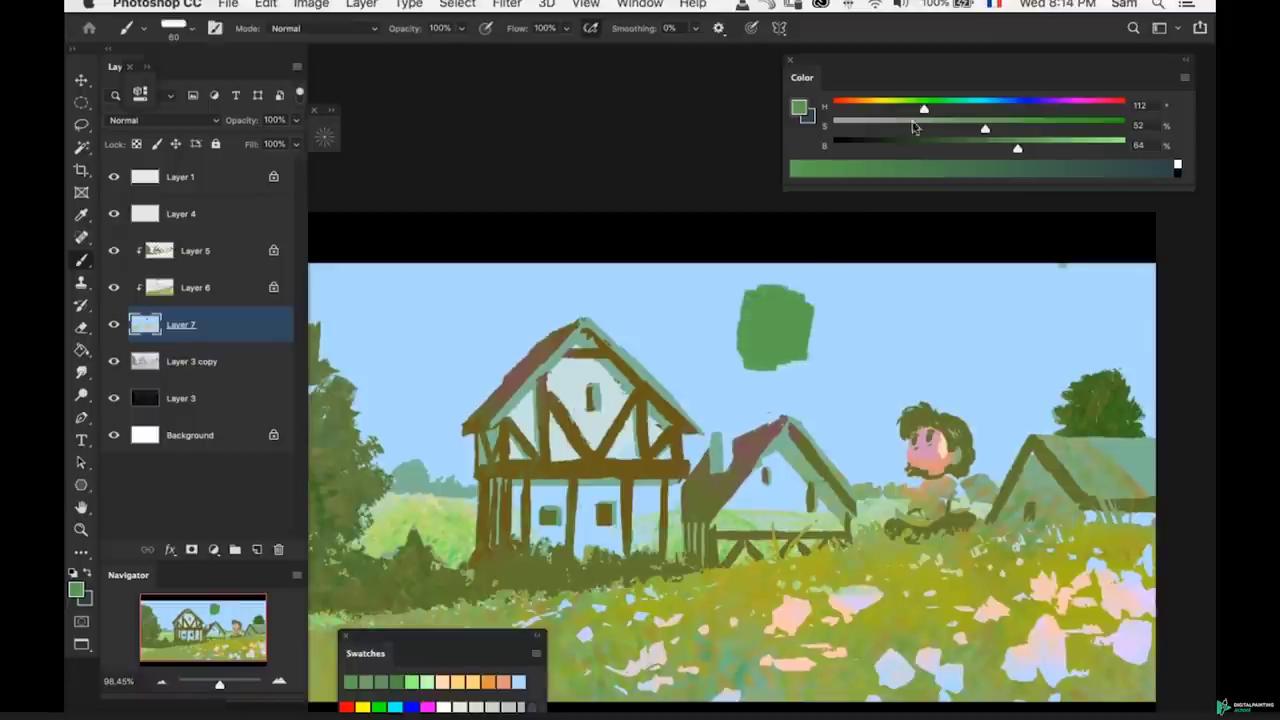
- Paint ochre, red, teal and blue patches beside the green by changing only the hue, and compare their values in the grayscale proof
drag(922, 106, 885, 106)
mouse_move(815, 308)
mouse_down()
mouse_move(830, 345)
mouse_move(862, 300)
mouse_up()
drag(885, 106, 834, 106)
drag(888, 296, 890, 344)
drag(992, 110, 977, 109)
mouse_move(910, 310)
mouse_down()
mouse_move(909, 341)
mouse_move(934, 305)
mouse_move(940, 340)
mouse_up()
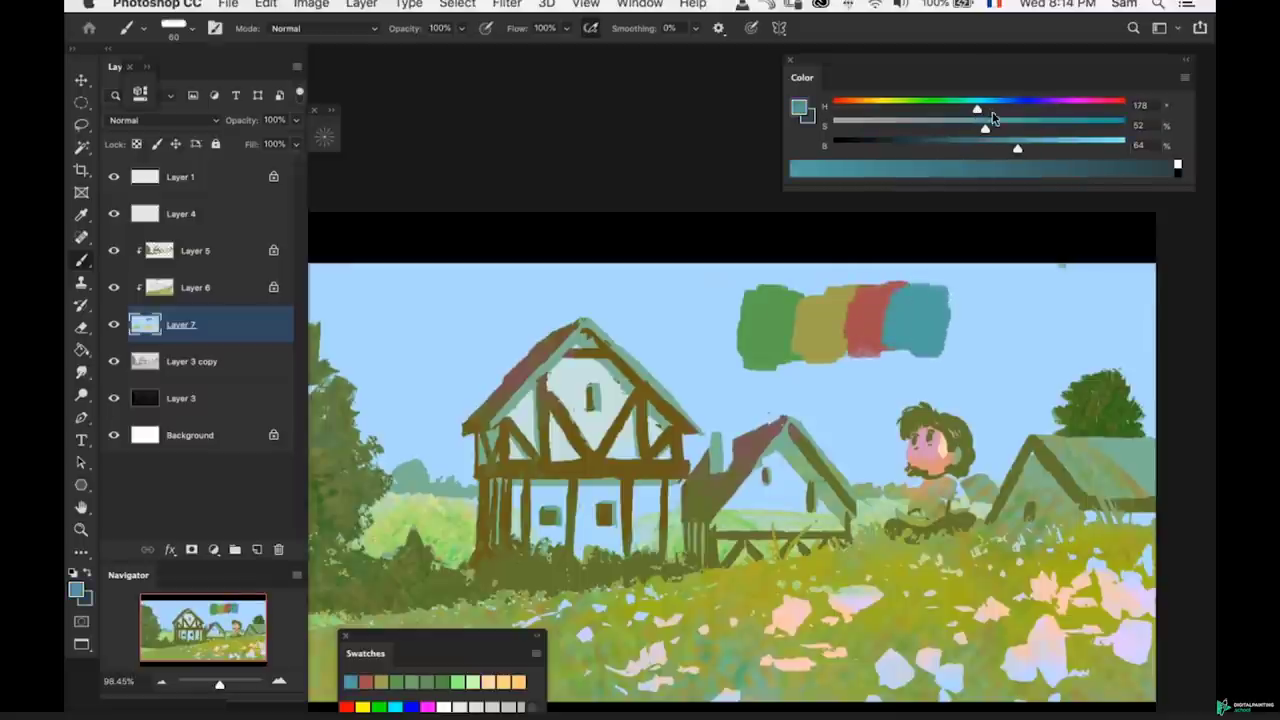
drag(977, 106, 1008, 106)
mouse_move(950, 292)
mouse_down()
mouse_move(965, 340)
mouse_move(966, 283)
mouse_up()
key(super+y)
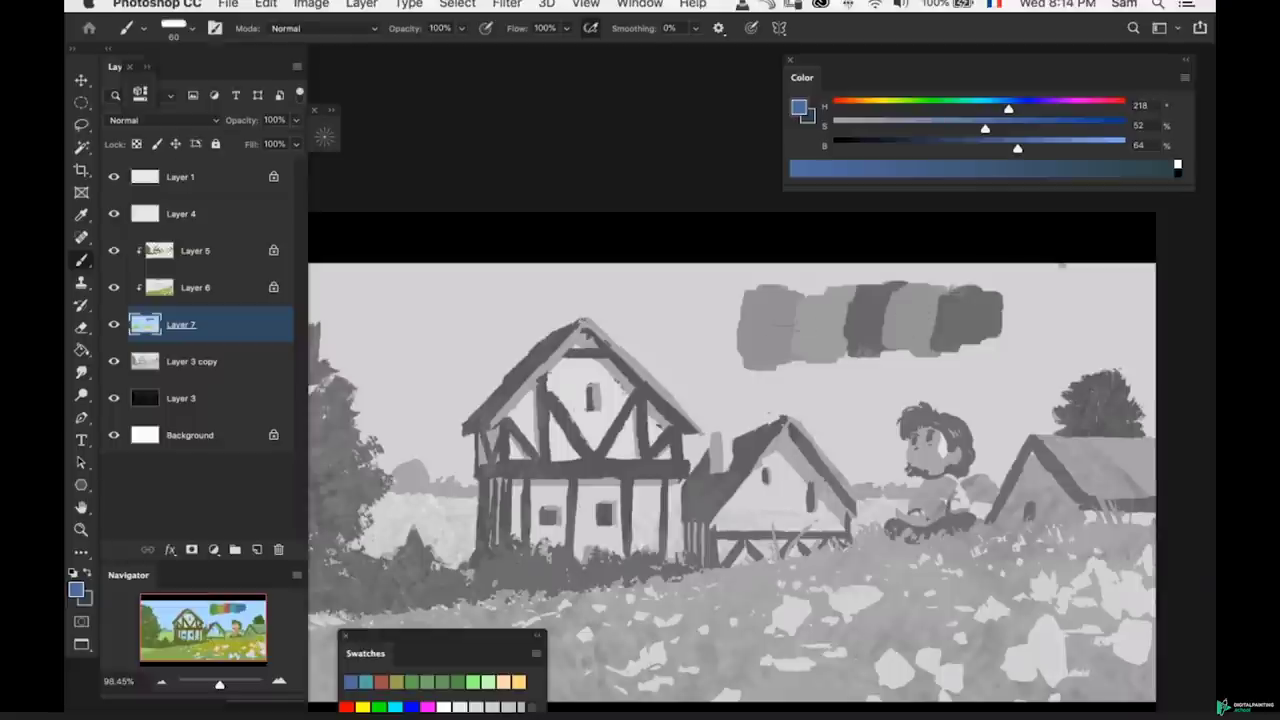
key(super+y)
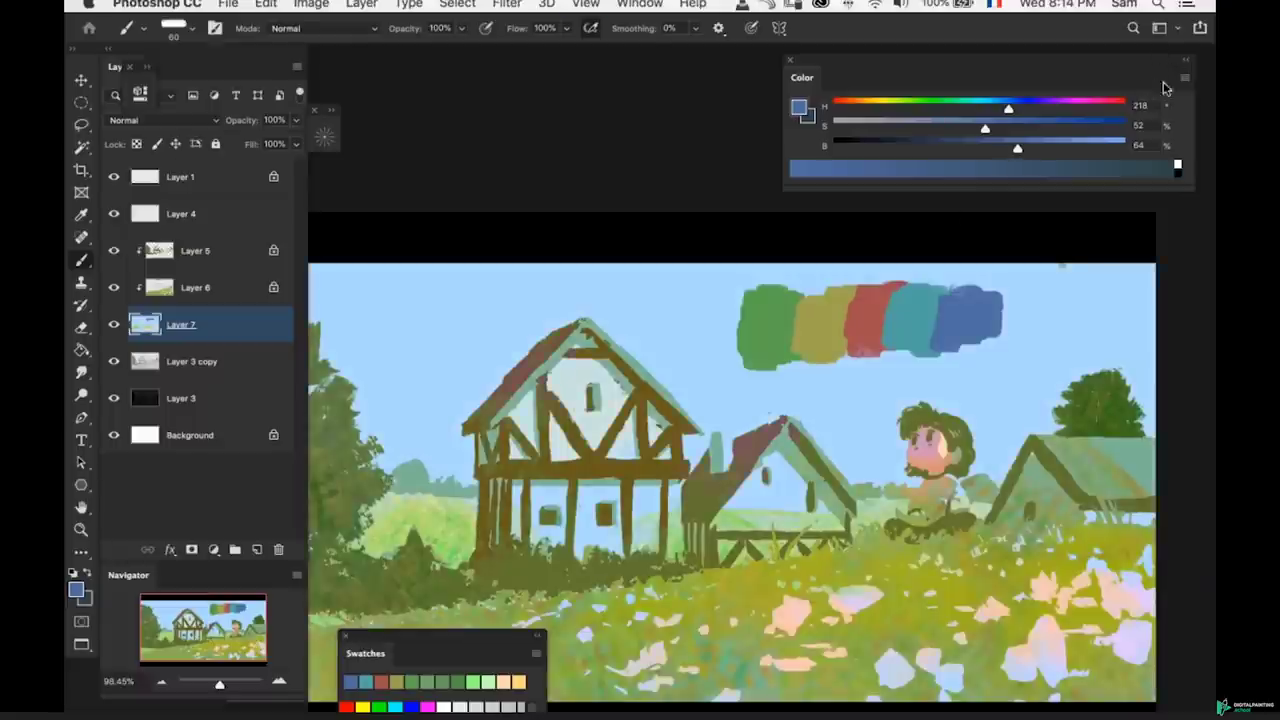
- Switch the colour sliders back to Lab and paint a second green patch below the first with its sampled colour
click(1181, 82)
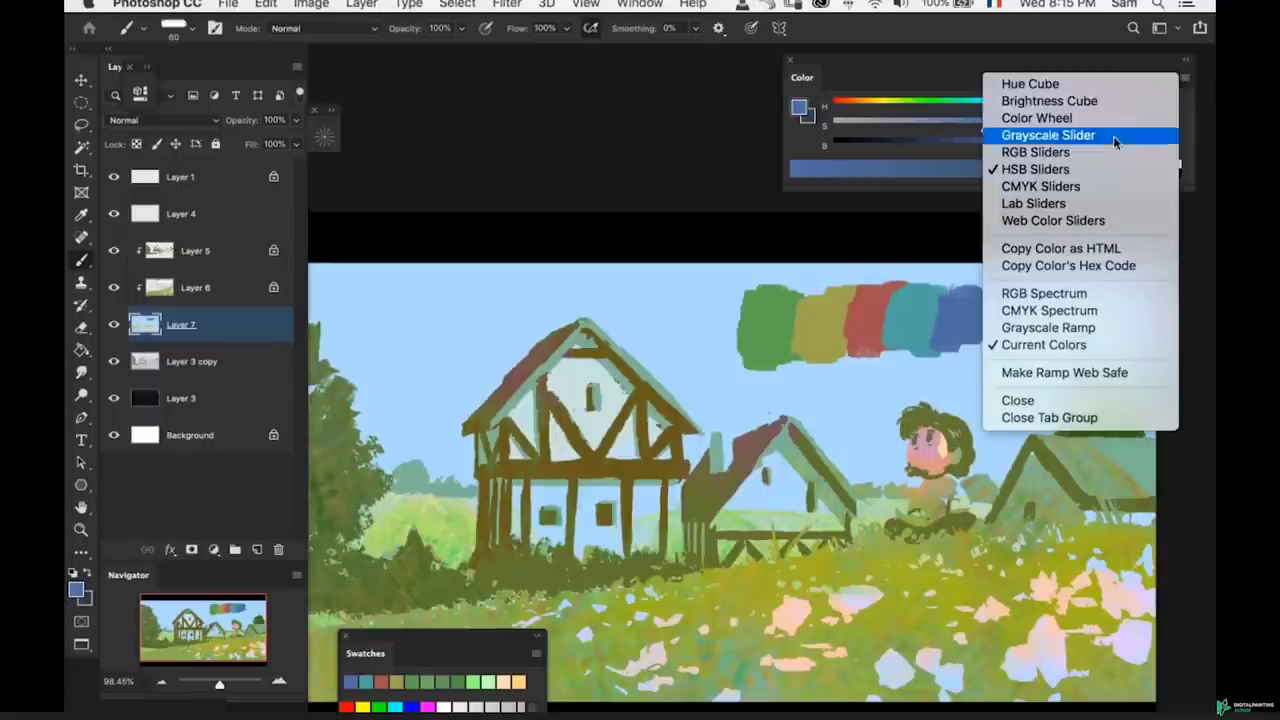
click(1060, 205)
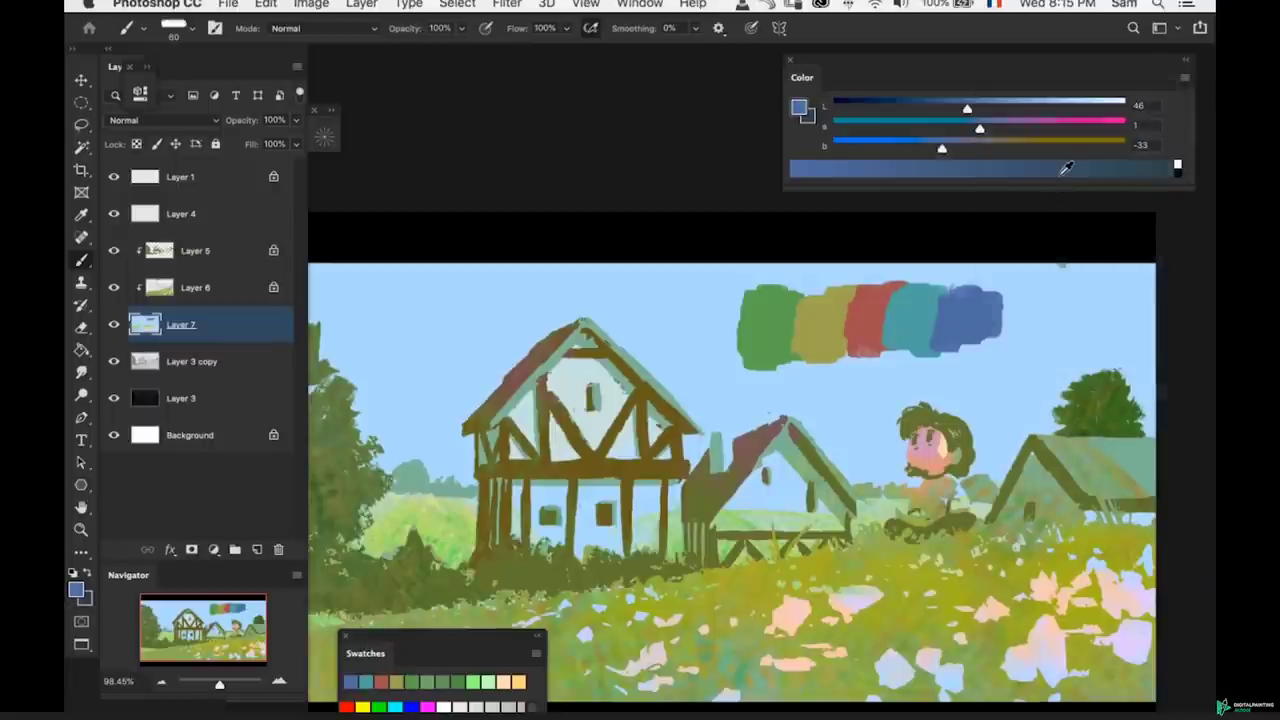
scroll(856, 362, down, 2)
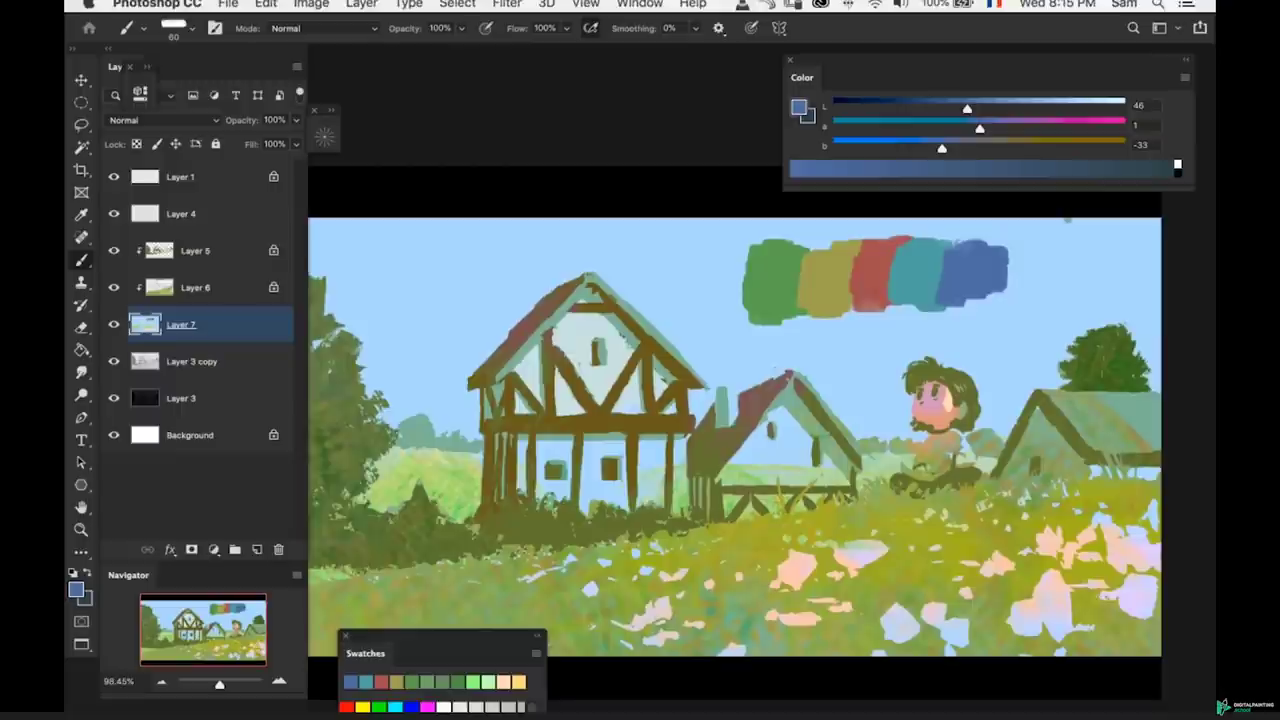
alt+click(782, 278)
mouse_move(790, 319)
mouse_down()
mouse_move(752, 345)
mouse_move(780, 360)
mouse_move(805, 325)
mouse_up()
- Paint ochre, red and two bright blue patches in the second row with L kept at 61, and compare them in the grayscale proof
drag(937, 129, 1072, 148)
mouse_move(826, 320)
mouse_down()
mouse_move(812, 350)
mouse_move(850, 340)
mouse_move(845, 358)
mouse_up()
mouse_move(982, 129)
mouse_down()
mouse_move(1046, 129)
mouse_move(1025, 148)
mouse_move(1059, 128)
mouse_up()
mouse_move(872, 314)
mouse_down()
mouse_move(862, 350)
mouse_move(882, 330)
mouse_up()
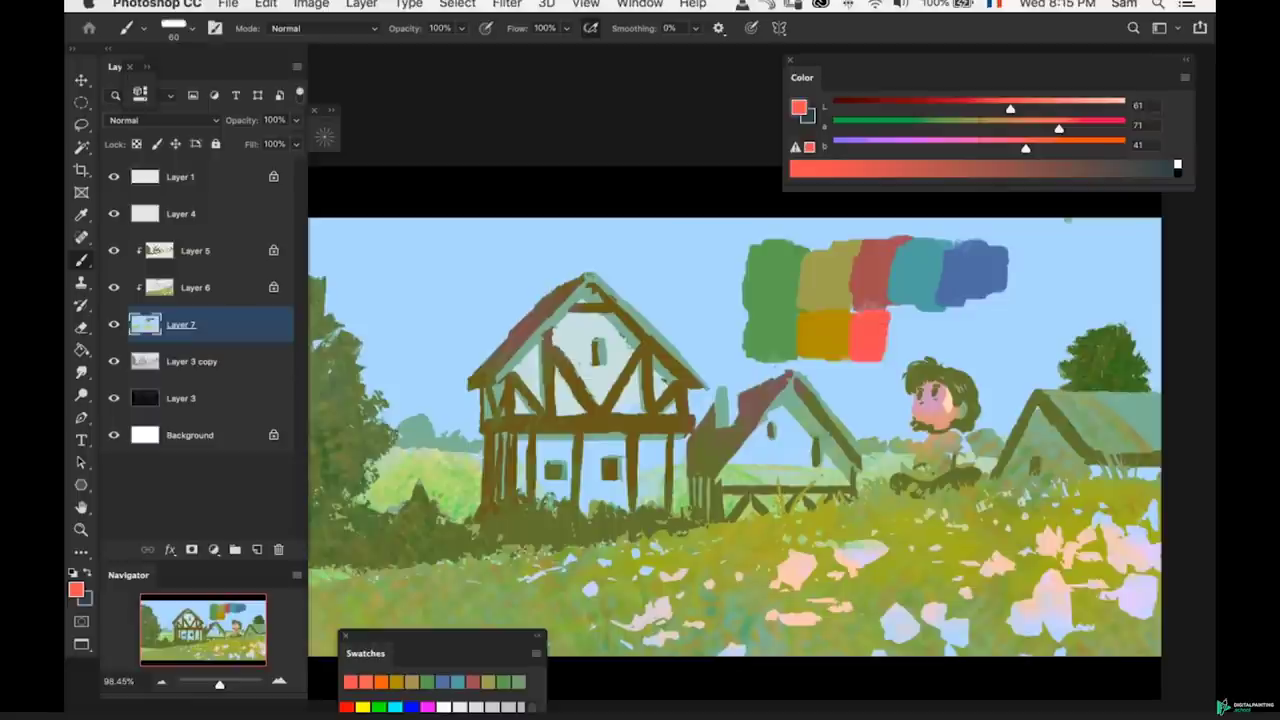
drag(988, 148, 966, 128)
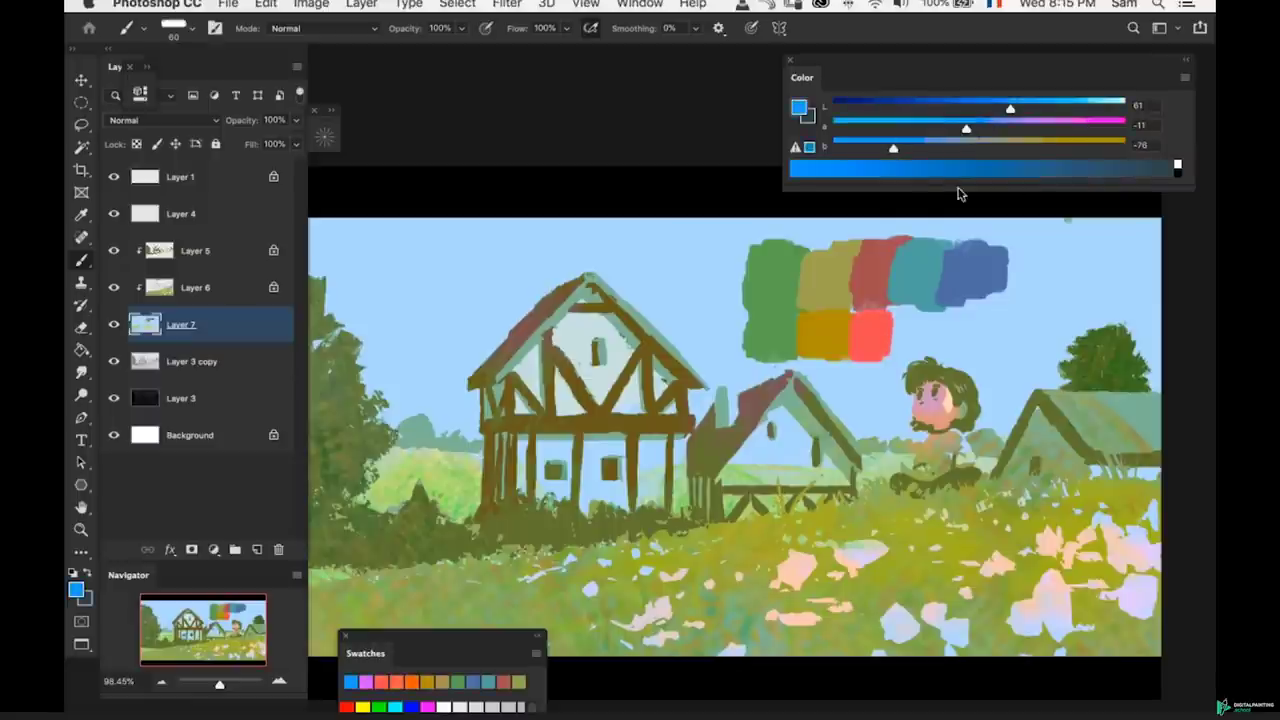
mouse_move(899, 314)
mouse_down()
mouse_move(915, 334)
mouse_move(938, 328)
mouse_up()
mouse_move(966, 128)
mouse_down()
mouse_move(893, 128)
mouse_move(871, 148)
mouse_up()
drag(950, 316, 985, 322)
key(super+y)
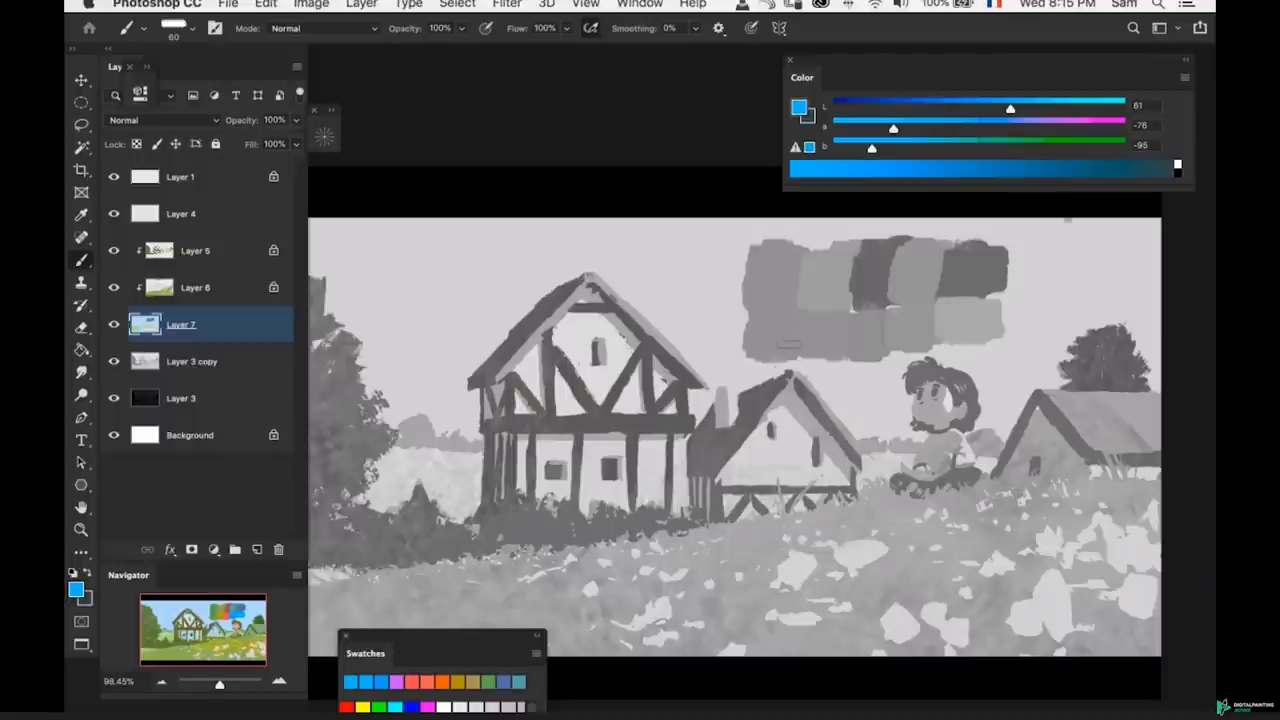
key(ctrl+y)
- Cover all the test patches with the sampled sky blue using a larger brush
drag(990, 108, 913, 112)
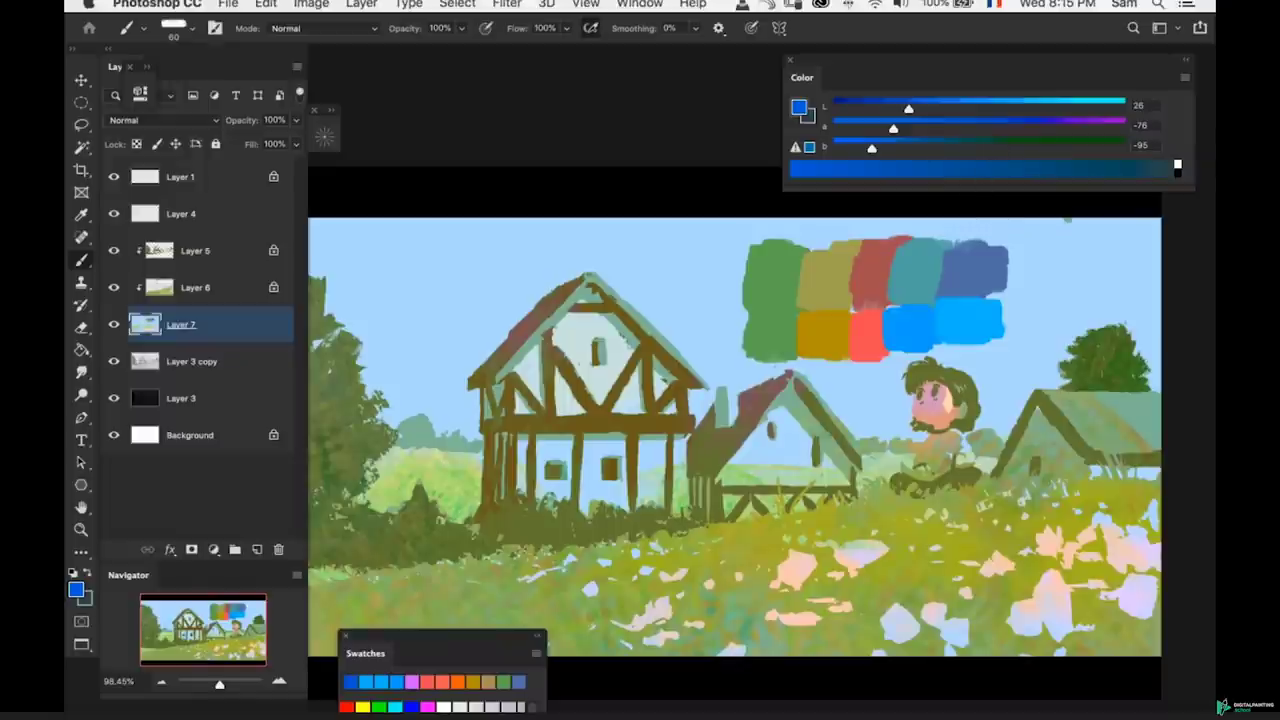
alt+click(715, 309)
key(bracketright)
key(bracketright)
key(bracketright)
key(bracketright)
key(bracketright)
mouse_move(751, 276)
mouse_down()
mouse_move(757, 334)
mouse_move(794, 354)
mouse_move(750, 354)
mouse_move(846, 297)
mouse_move(851, 360)
mouse_move(935, 320)
mouse_move(920, 268)
mouse_move(980, 303)
mouse_move(994, 334)
mouse_move(909, 307)
mouse_move(915, 365)
mouse_move(966, 334)
mouse_move(1000, 338)
mouse_up()
- Compare the values of the character's face in the grayscale proof with the colour view
key(z)
key(super+y)
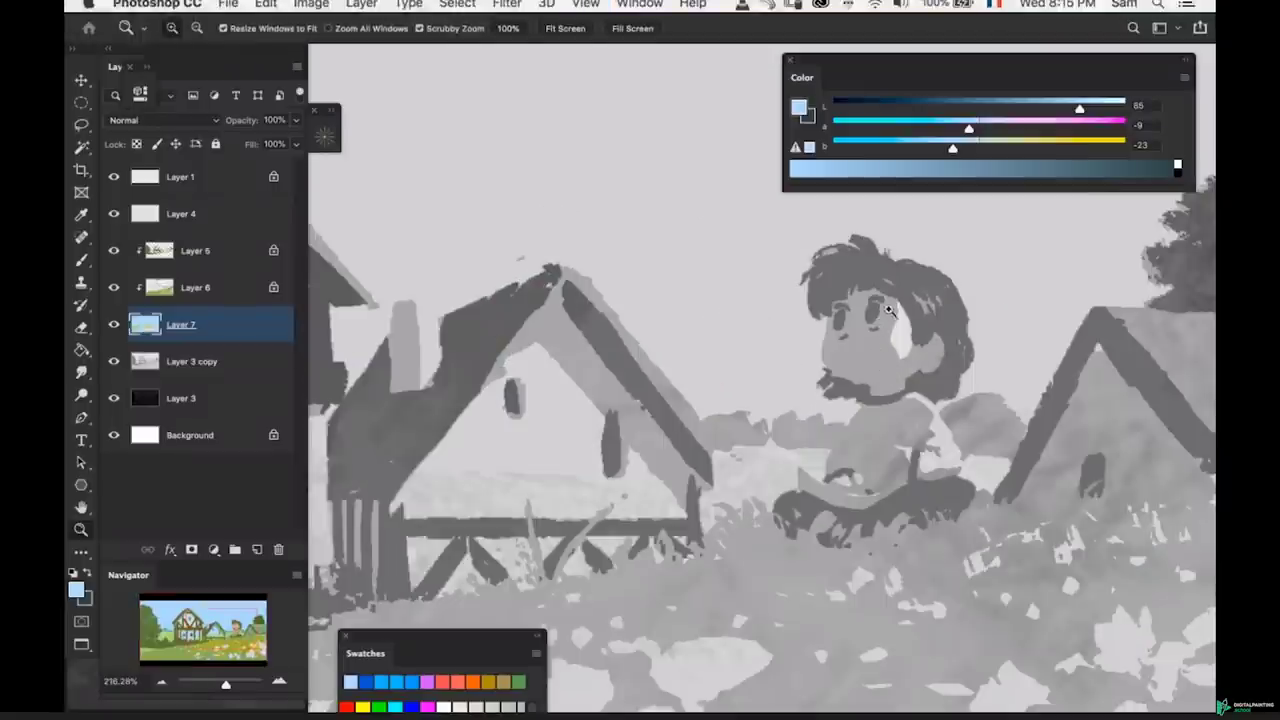
key(super+y)
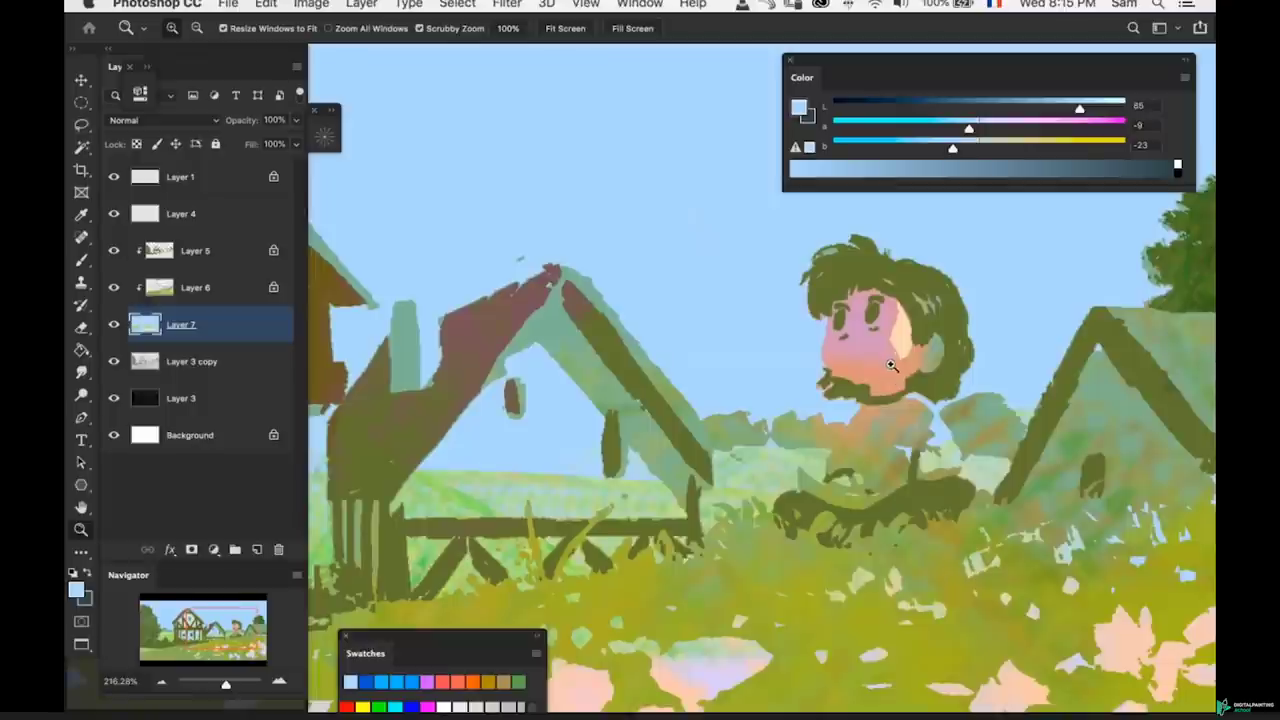
mouse_move(915, 400)
mouse_down()
mouse_move(899, 403)
mouse_move(895, 441)
mouse_up()
key(b)
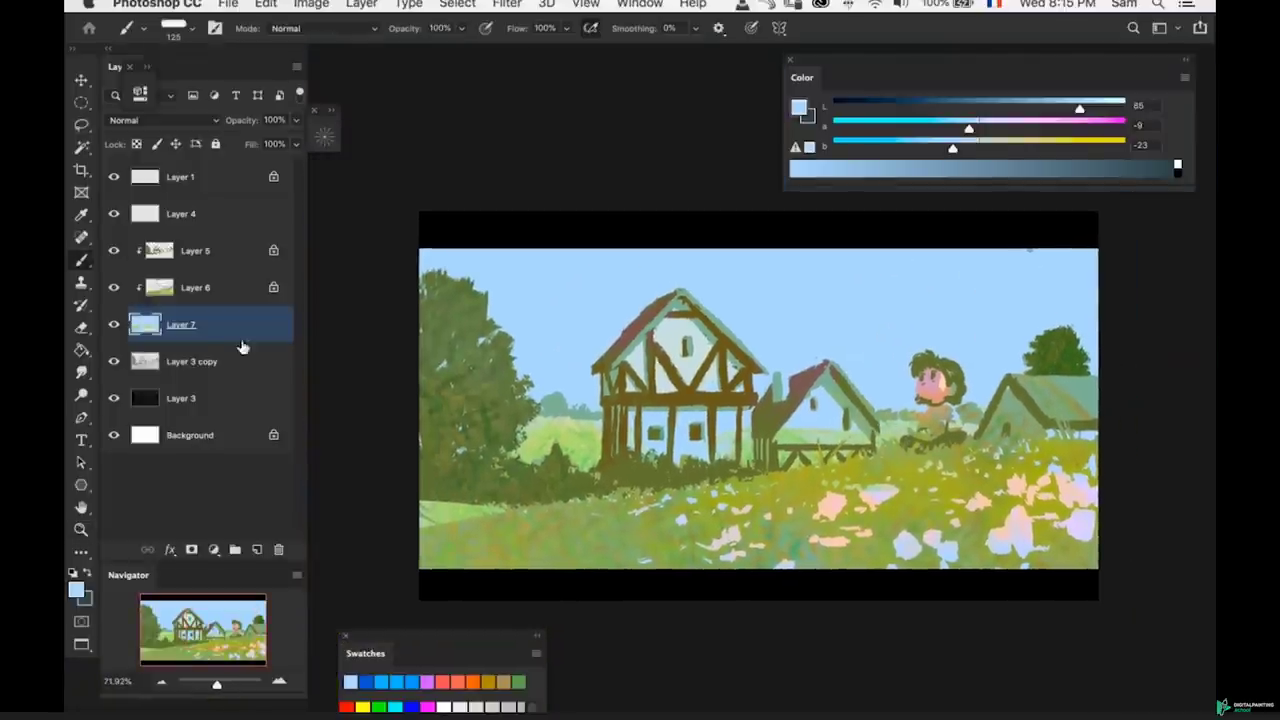
- Isolate Layer 3 copy to compare the original grayscale values with the coloured painting, and show all layers again
alt+click(114, 362)
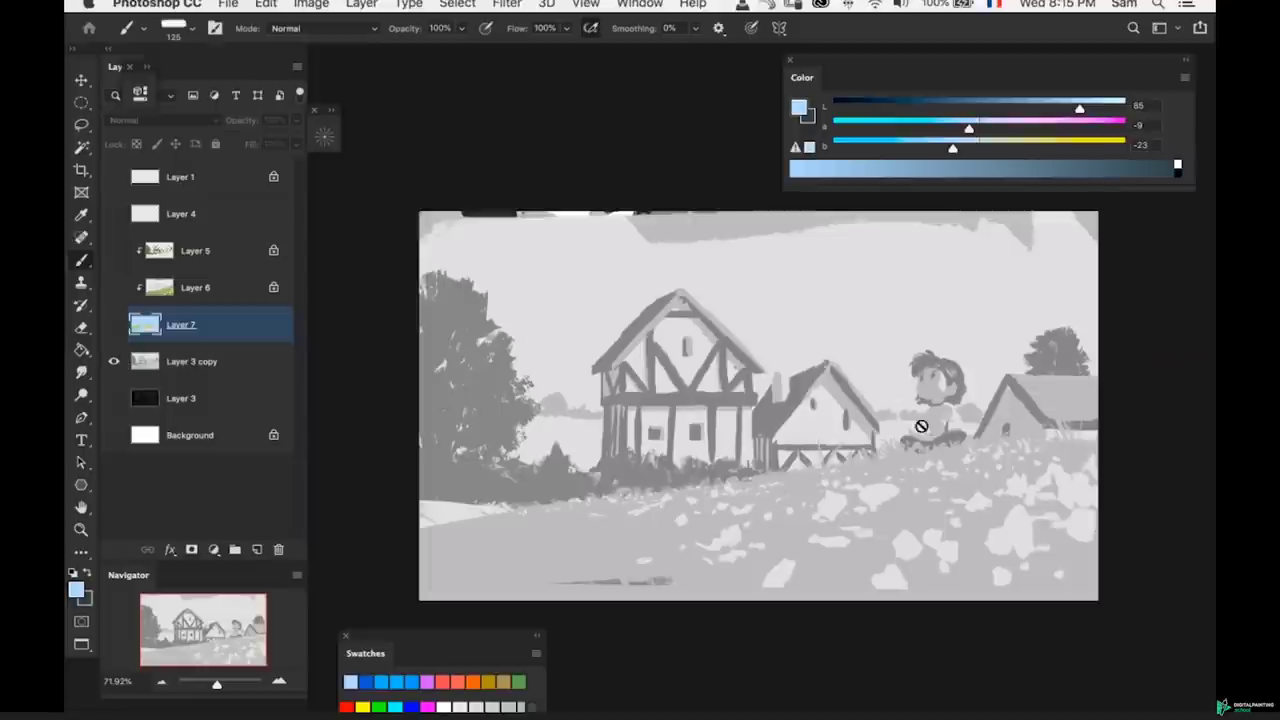
alt+click(114, 362)
key(ctrl+space)
drag(873, 441, 935, 420)
alt+click(114, 362)
key(ctrl+space)
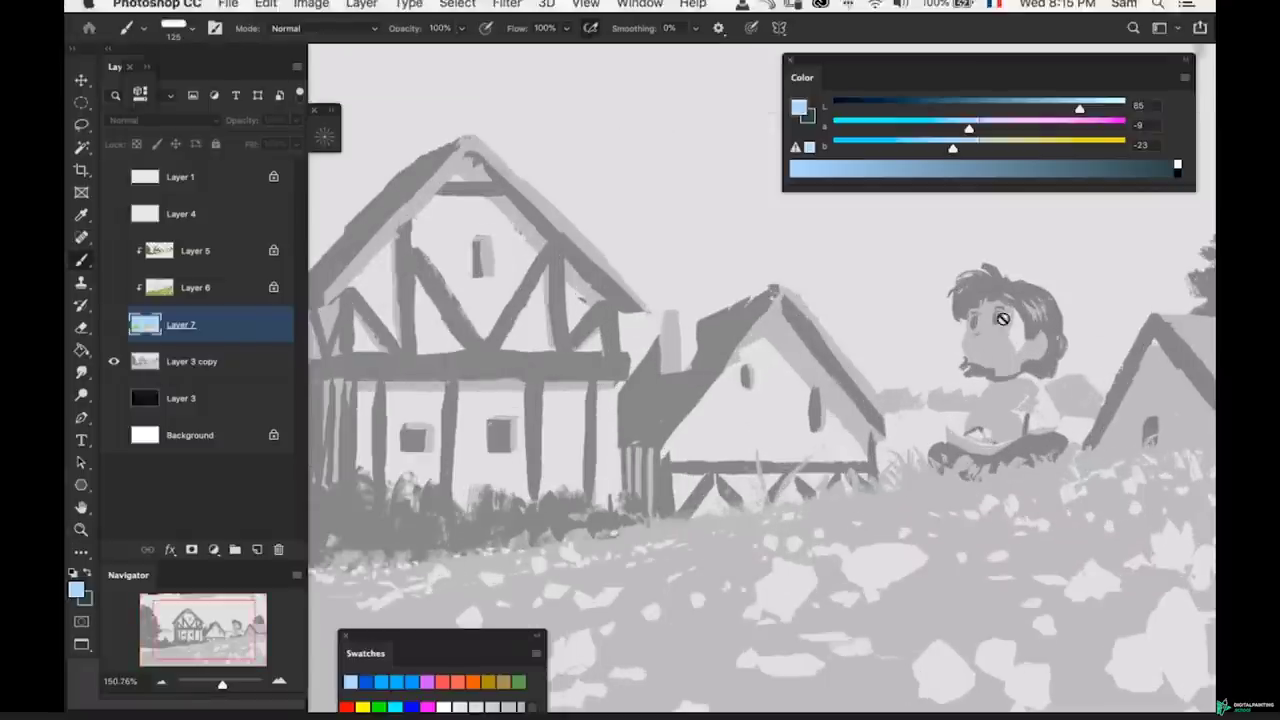
alt+click(114, 362)
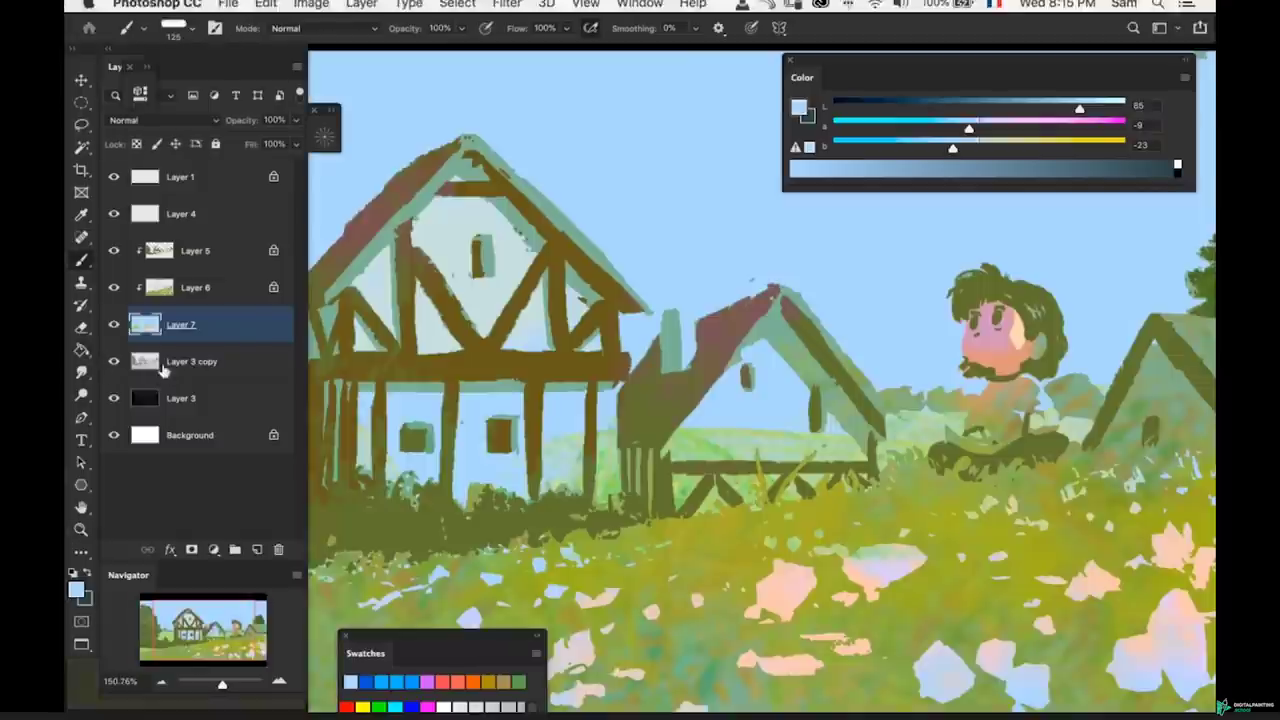
- On Layer 6, sample the orange skin tone, lighten it to L 72 and paint over the character's lower cheek
key(ctrl+space)
mouse_move(929, 357)
mouse_down()
mouse_move(915, 355)
mouse_move(933, 352)
mouse_up()
ctrl+click(935, 353)
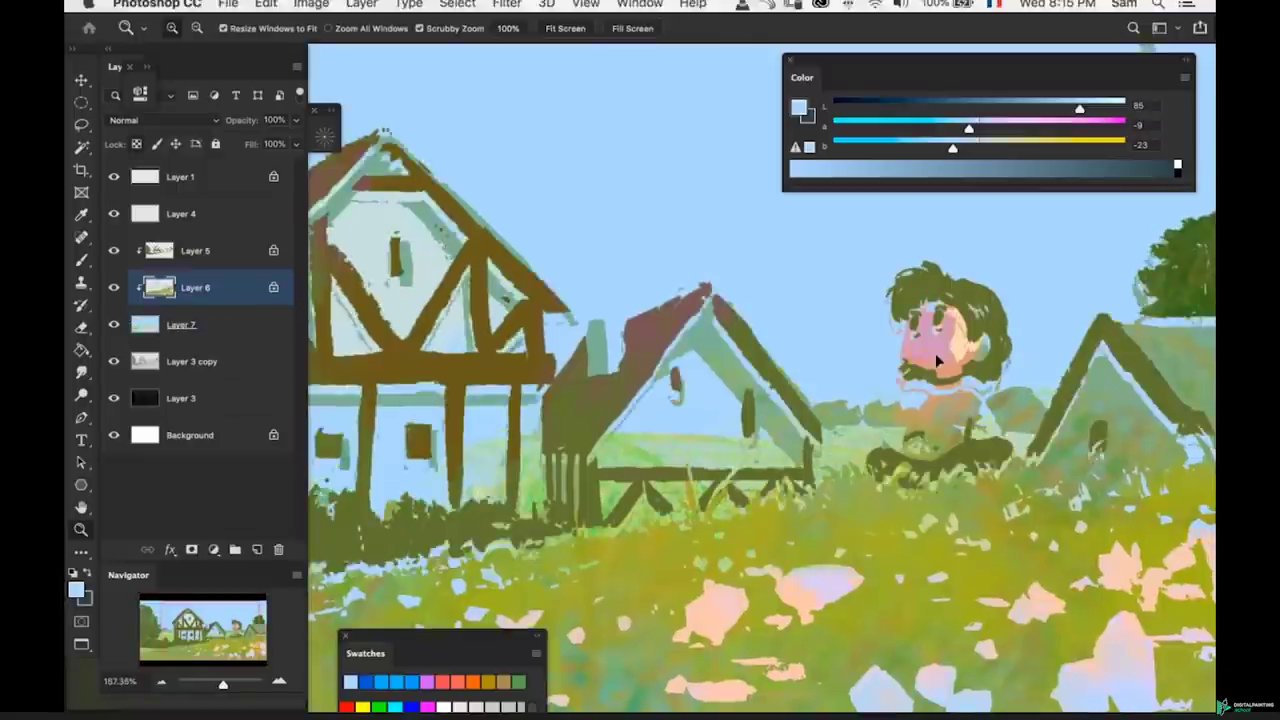
key(b)
alt+click(940, 355)
drag(1036, 97, 1045, 97)
key(ctrl+space)
drag(955, 365, 975, 363)
key(bracketright)
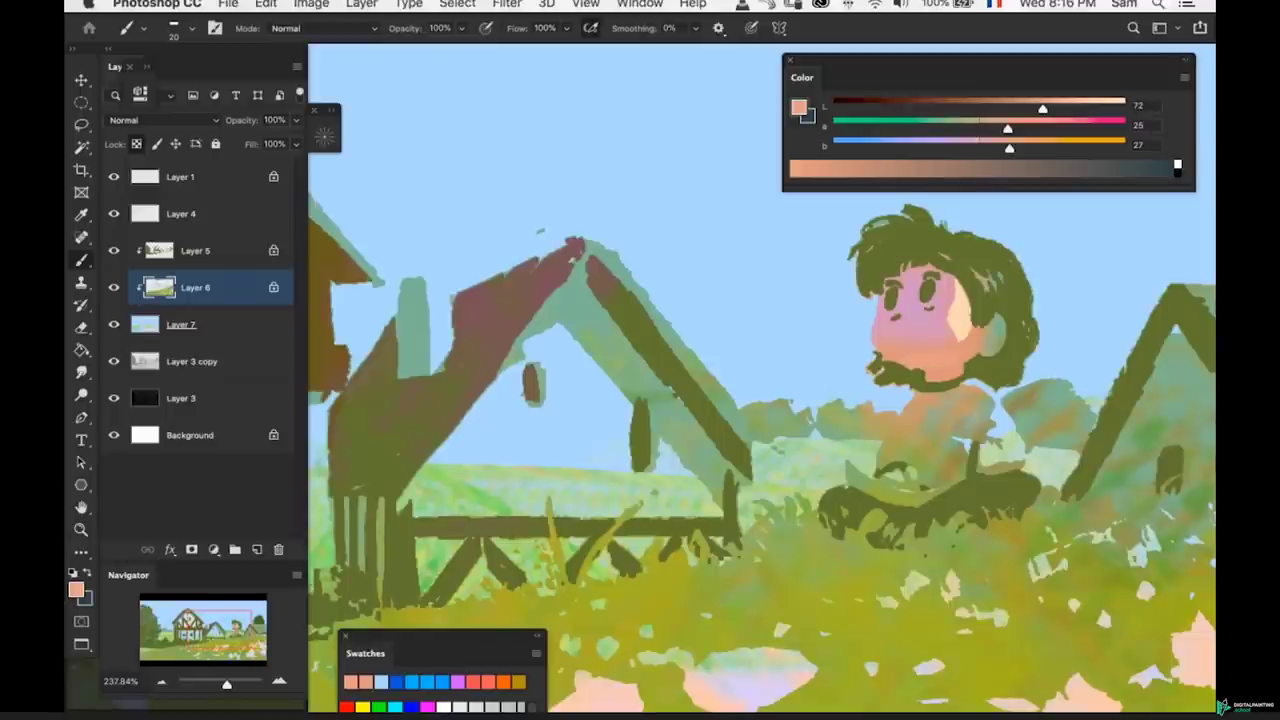
alt+click(948, 345)
mouse_move(899, 346)
mouse_down()
mouse_move(940, 339)
mouse_move(904, 365)
mouse_up()
- Sample the mauve-pink from the middle of the face for the upper face area and review it at full-picture scale
alt+click(926, 347)
alt+click(921, 314)
key(super+space)
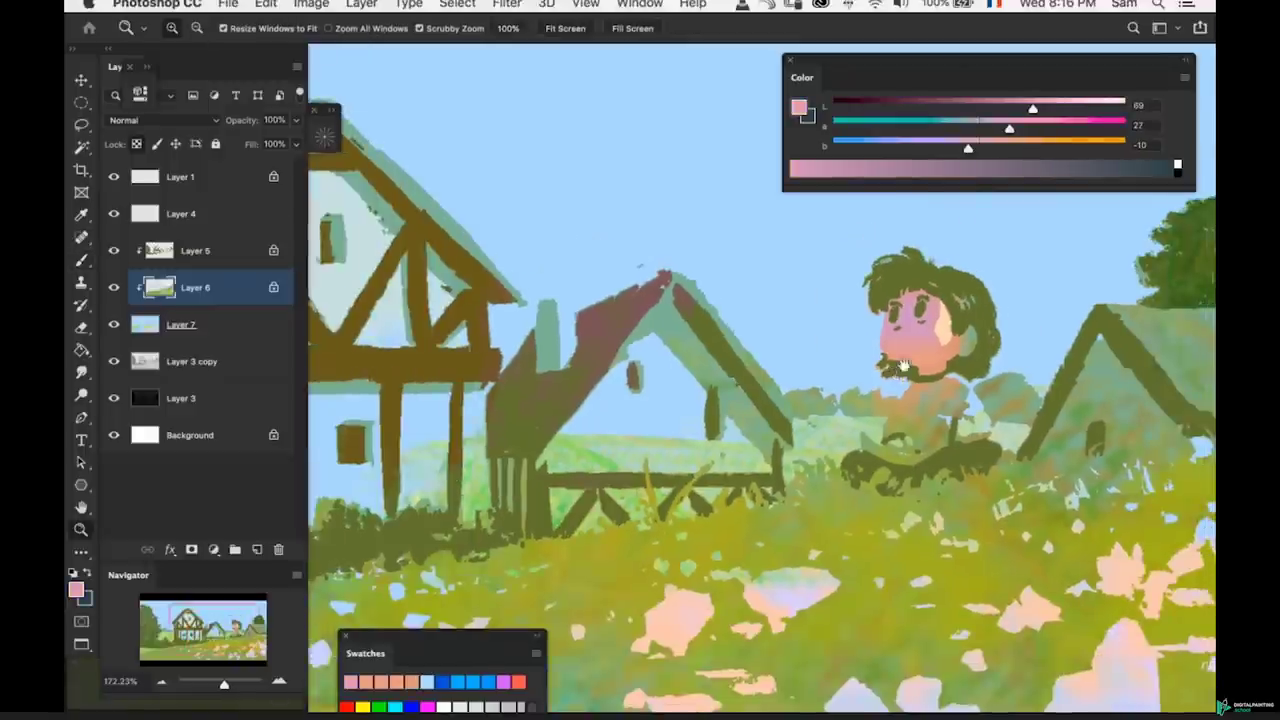
alt+click(930, 316)
key(b)
key(z)
alt+click(915, 345)
alt+click(895, 381)
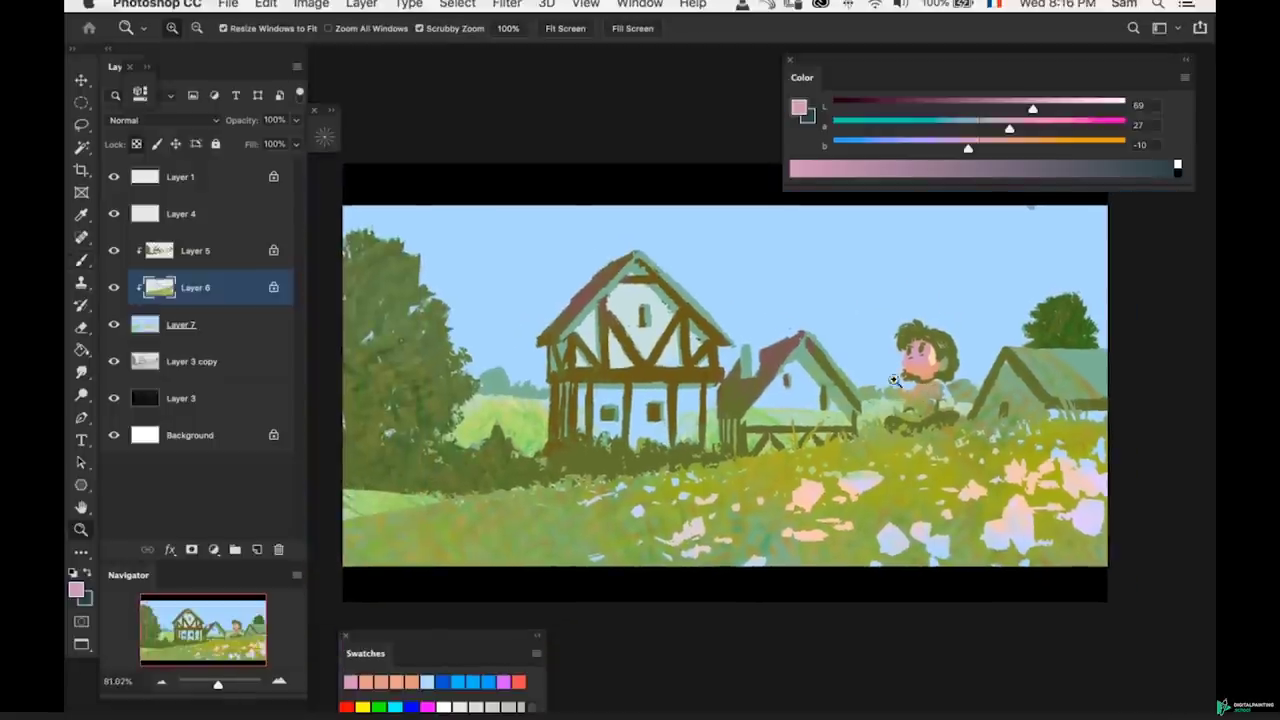
- Sample the light peach highlight, adjust its lightness and tint, and repaint the lit side of the character's face
mouse_move(870, 382)
mouse_down()
mouse_move(930, 352)
mouse_move(904, 377)
mouse_move(920, 362)
mouse_up()
key(super+space)
alt+click(924, 344)
key(super+space)
key(b)
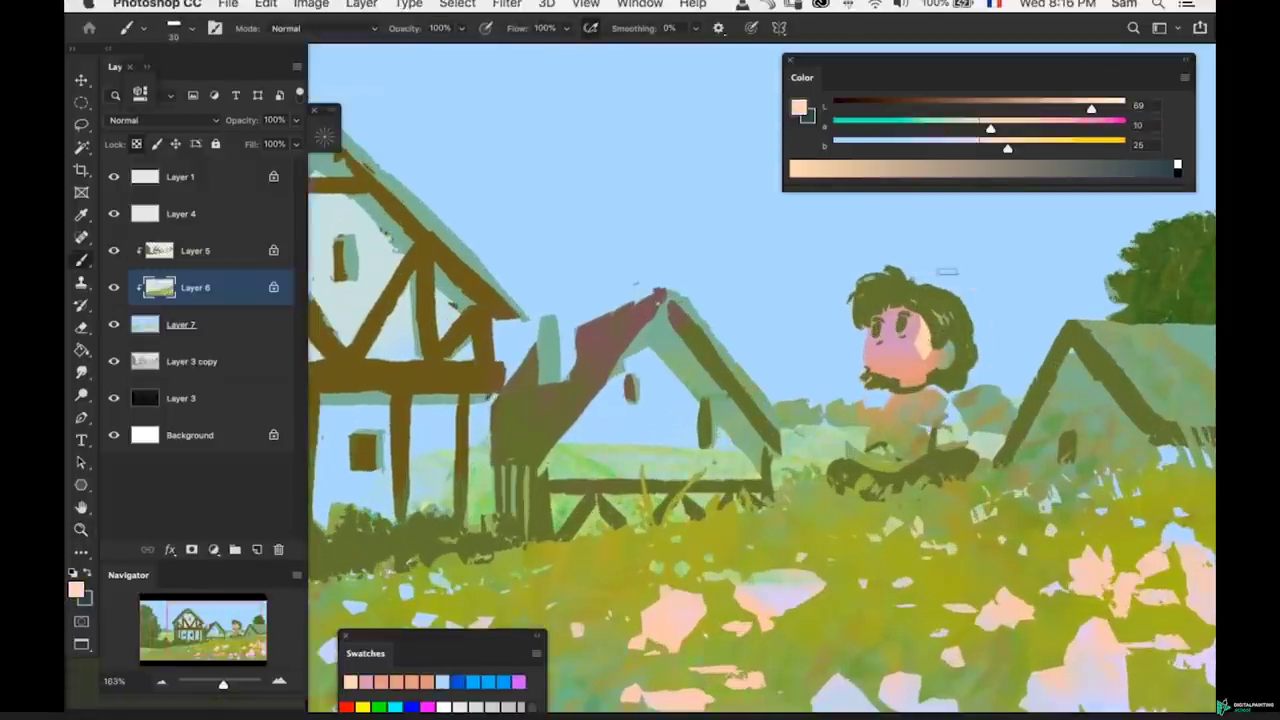
drag(1005, 130, 992, 140)
drag(1091, 108, 1098, 114)
drag(936, 348, 920, 390)
- Sample the orange skin tone beside the highlight and paint the character's ear on Layer 6
key(alt+bracketleft)
key(z)
click(865, 399)
key(b)
key(alt+bracketright)
alt+click(957, 355)
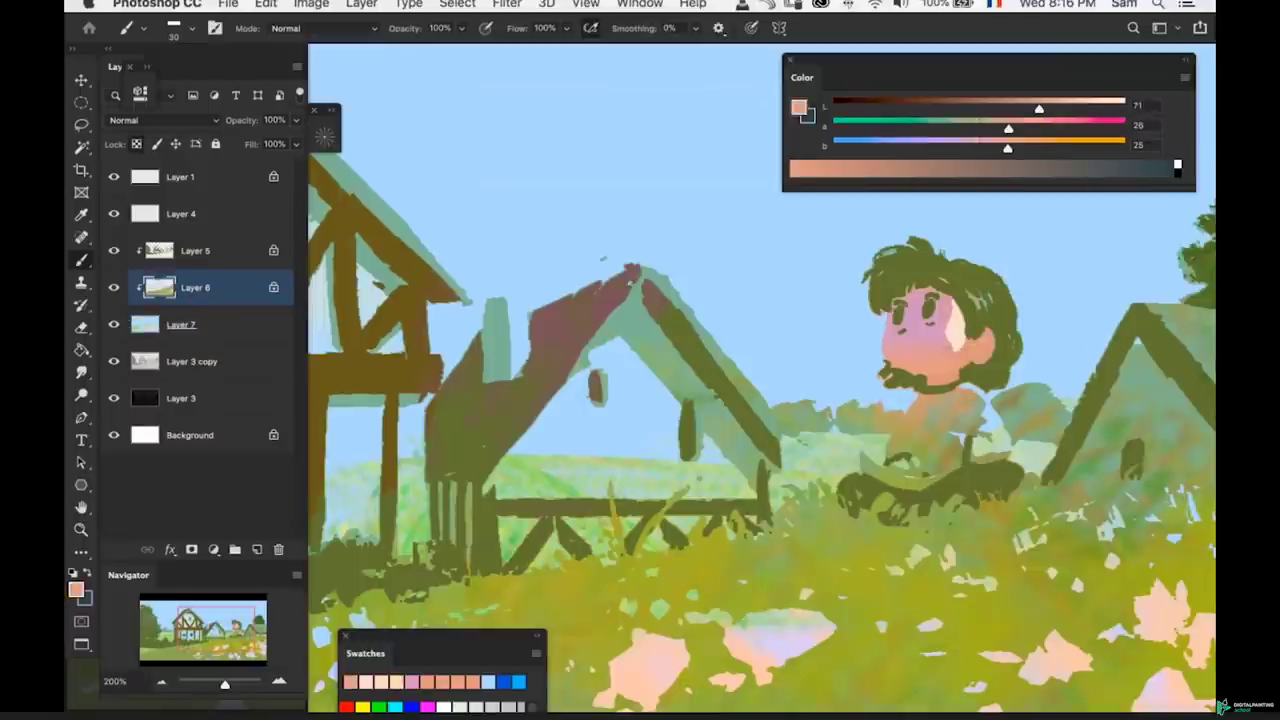
key(super+0)
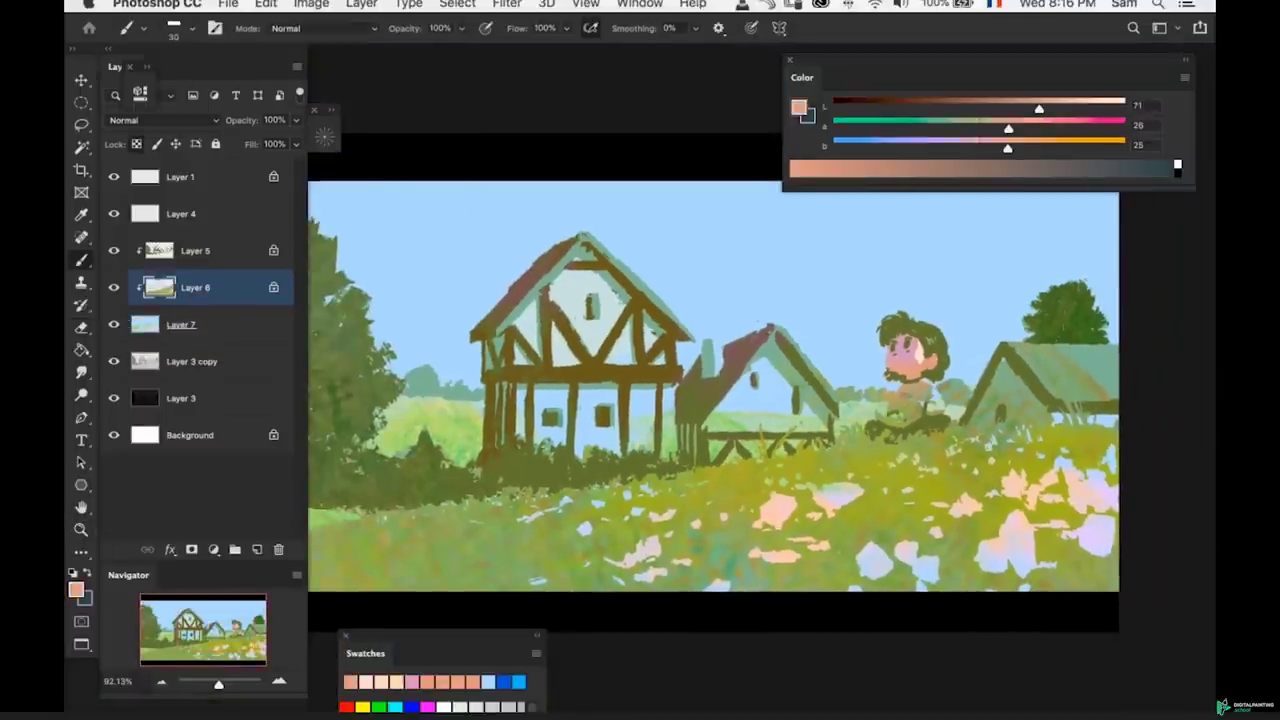
- Examine the character's face colours against the whole painting at several magnifications
key(z)
drag(918, 392, 882, 280)
mouse_move(922, 335)
mouse_down()
mouse_move(922, 373)
mouse_move(957, 371)
mouse_up()
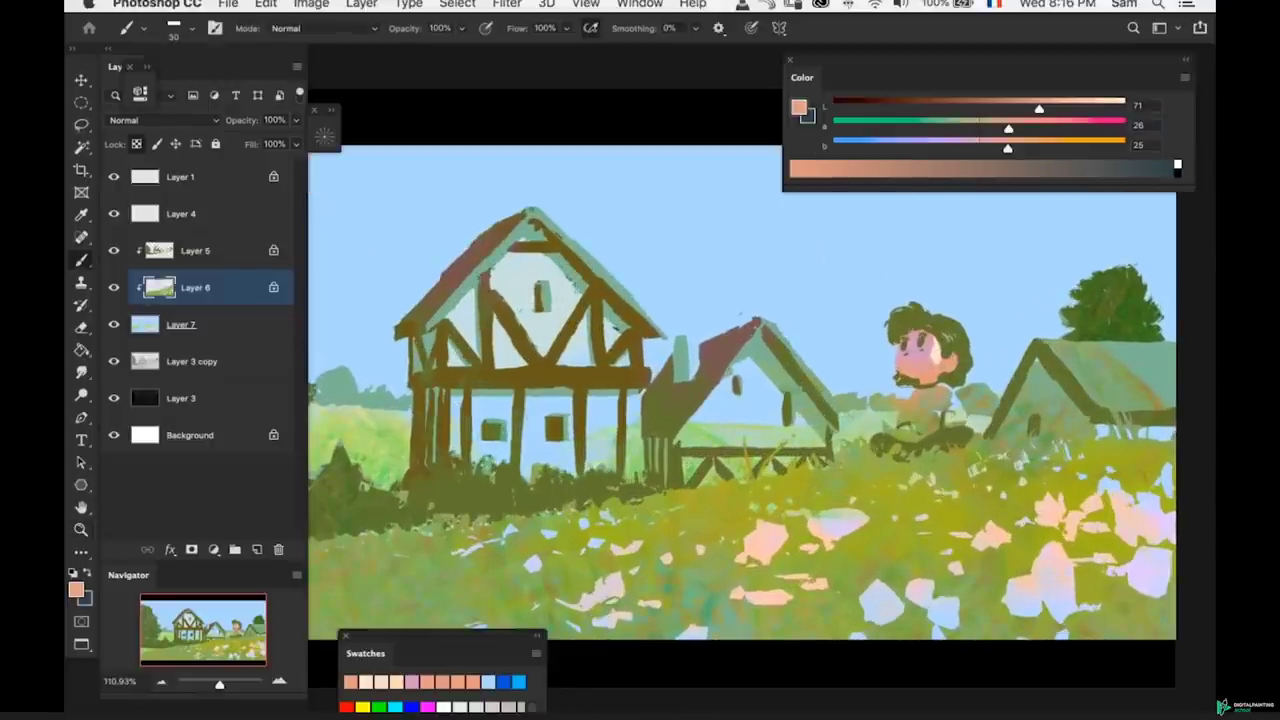
drag(899, 405, 882, 405)
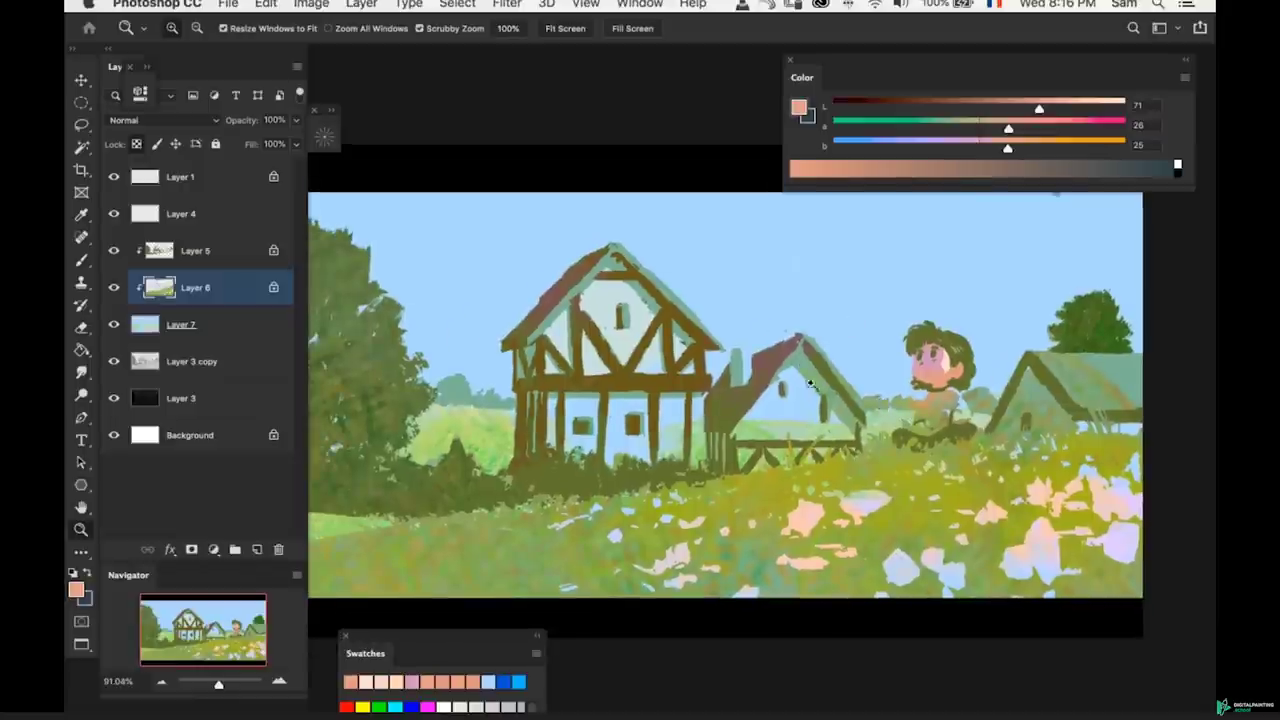
drag(815, 388, 792, 393)
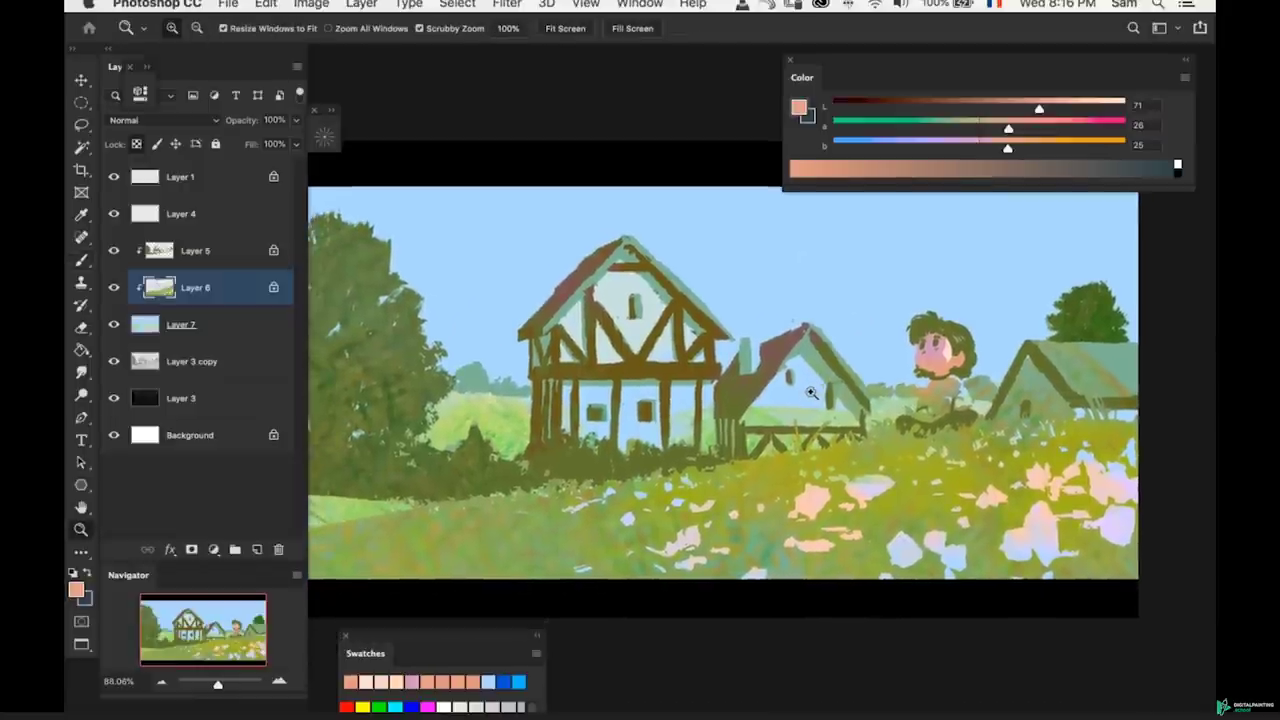
key(b)
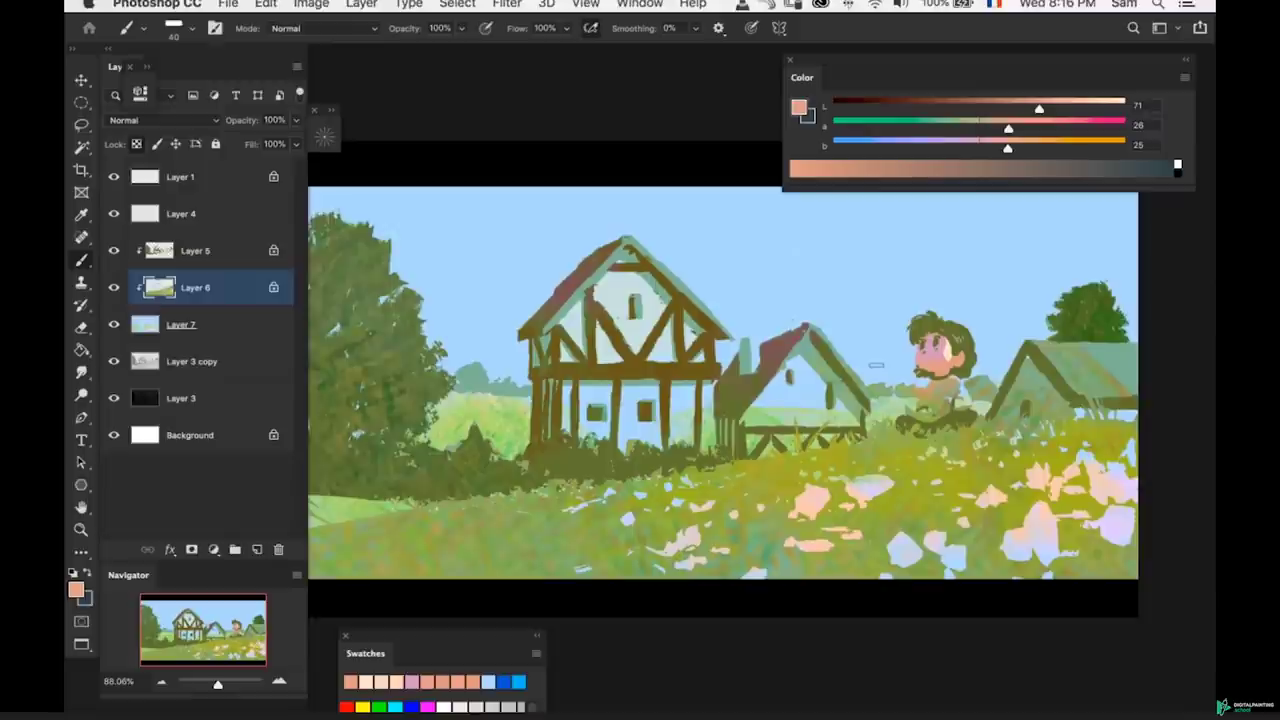
key(z)
drag(922, 360, 952, 377)
key(b)
key(z)
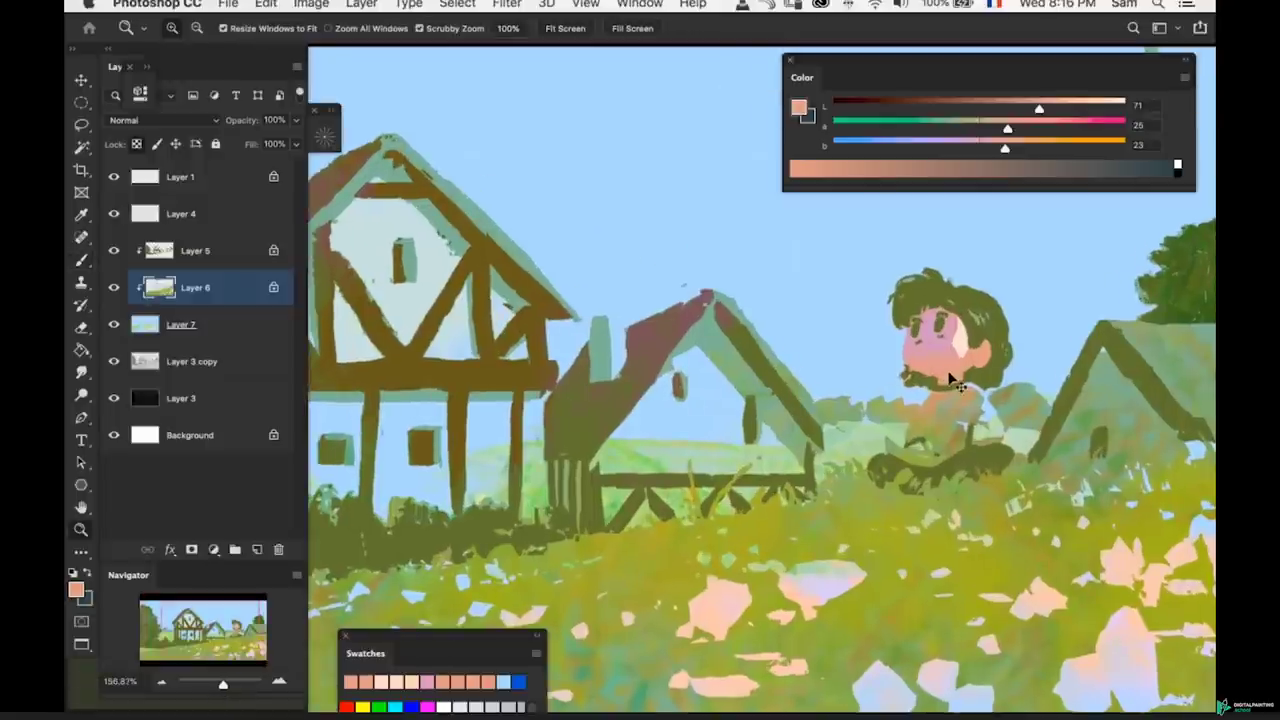
- Sample the face's orange, shift it to L 64, a 34, b 39, and paint it along the character's lower cheek
key(b)
alt+click(945, 369)
drag(1037, 109, 1022, 148)
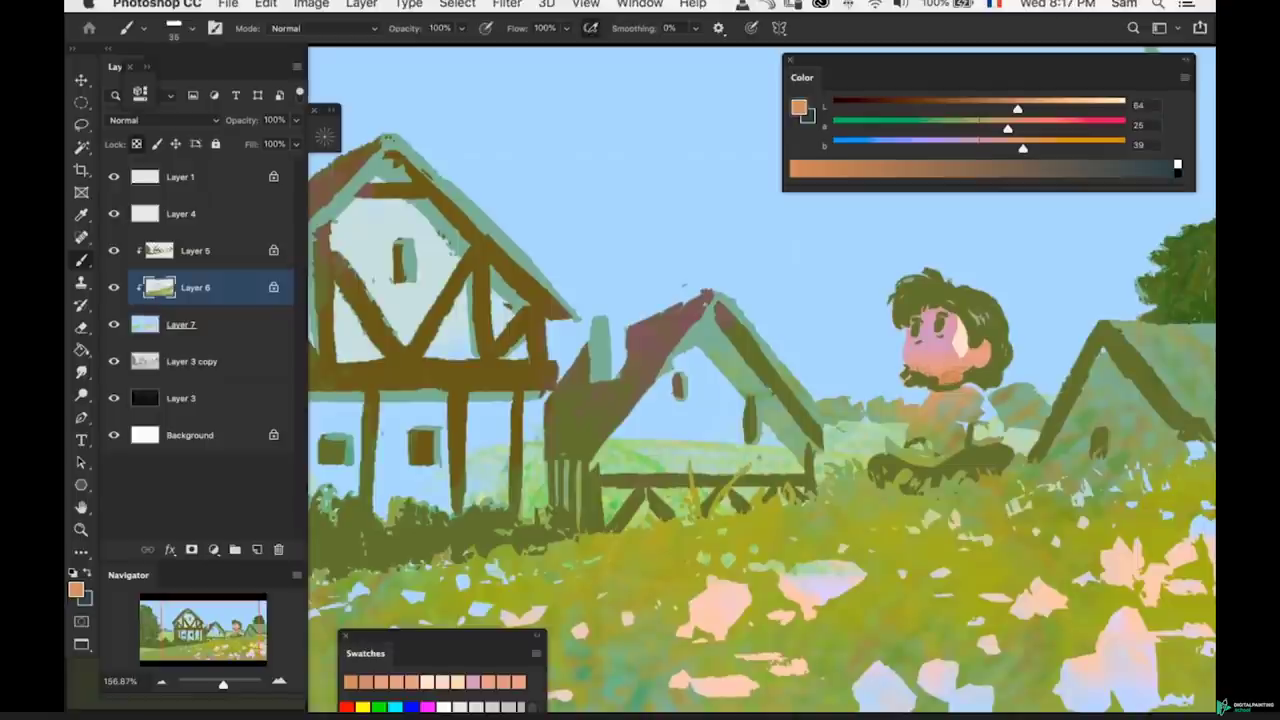
drag(1006, 137, 1017, 137)
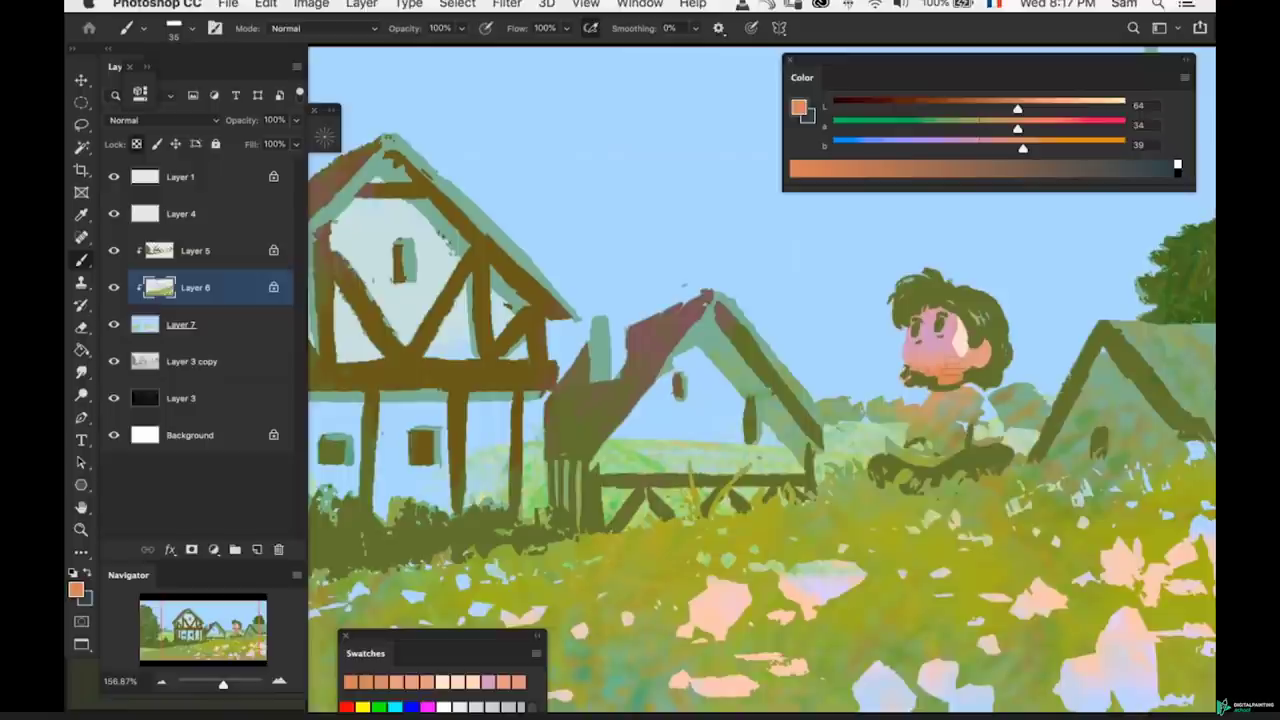
- Sample the orange tones of the face to blend the character's lower cheek, and save the painting
alt+click(930, 367)
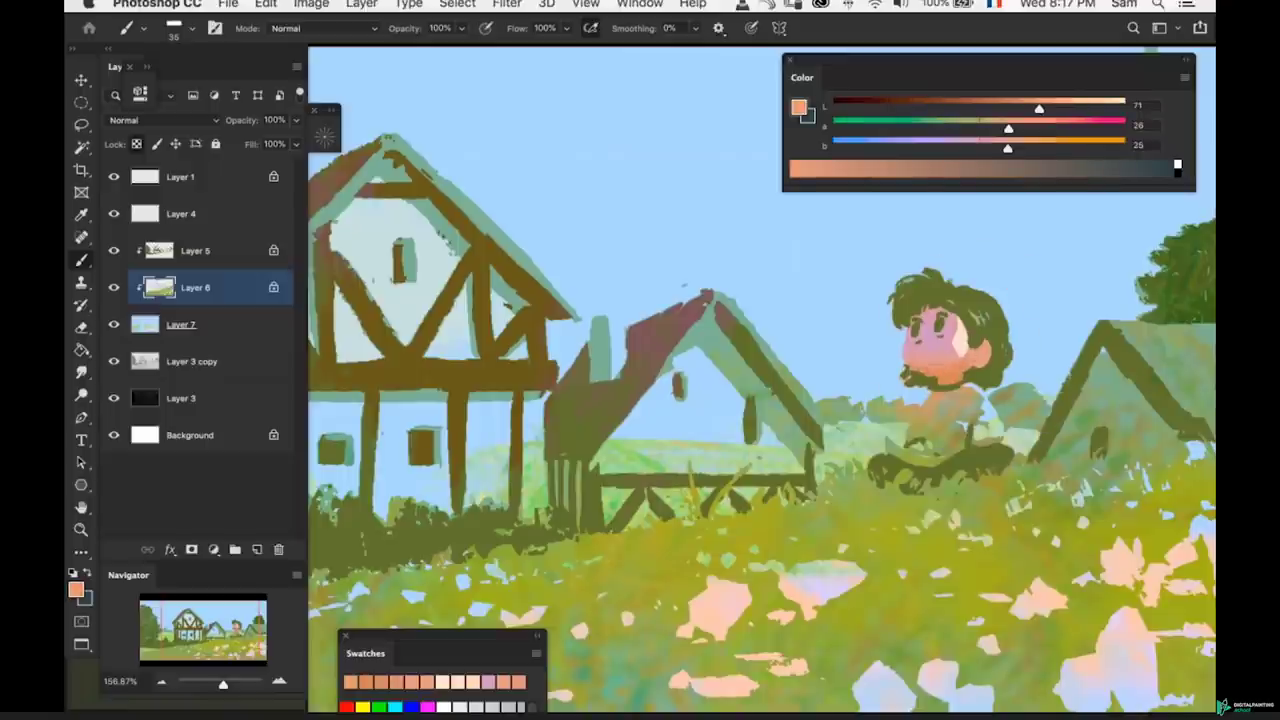
alt+click(963, 368)
drag(946, 370, 925, 368)
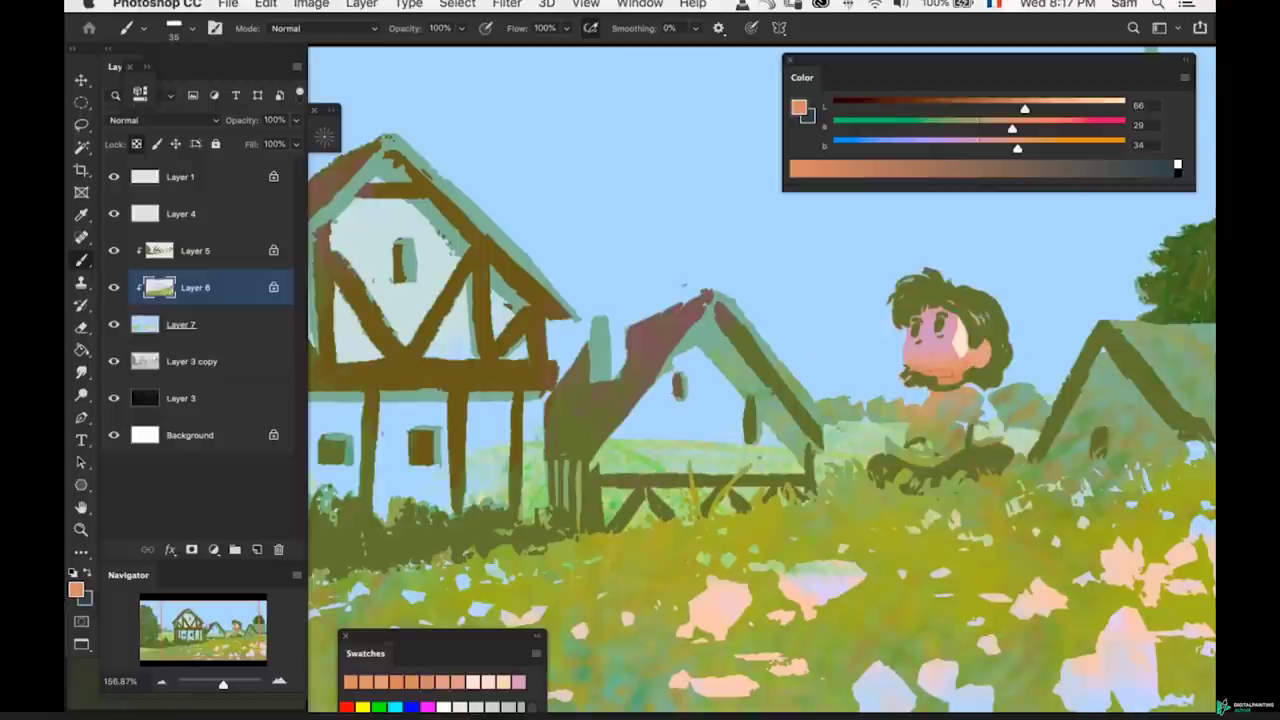
key(z)
mouse_move(976, 404)
mouse_down()
mouse_move(915, 398)
mouse_move(879, 413)
mouse_move(963, 384)
mouse_up()
key(super+s)
click(918, 413)
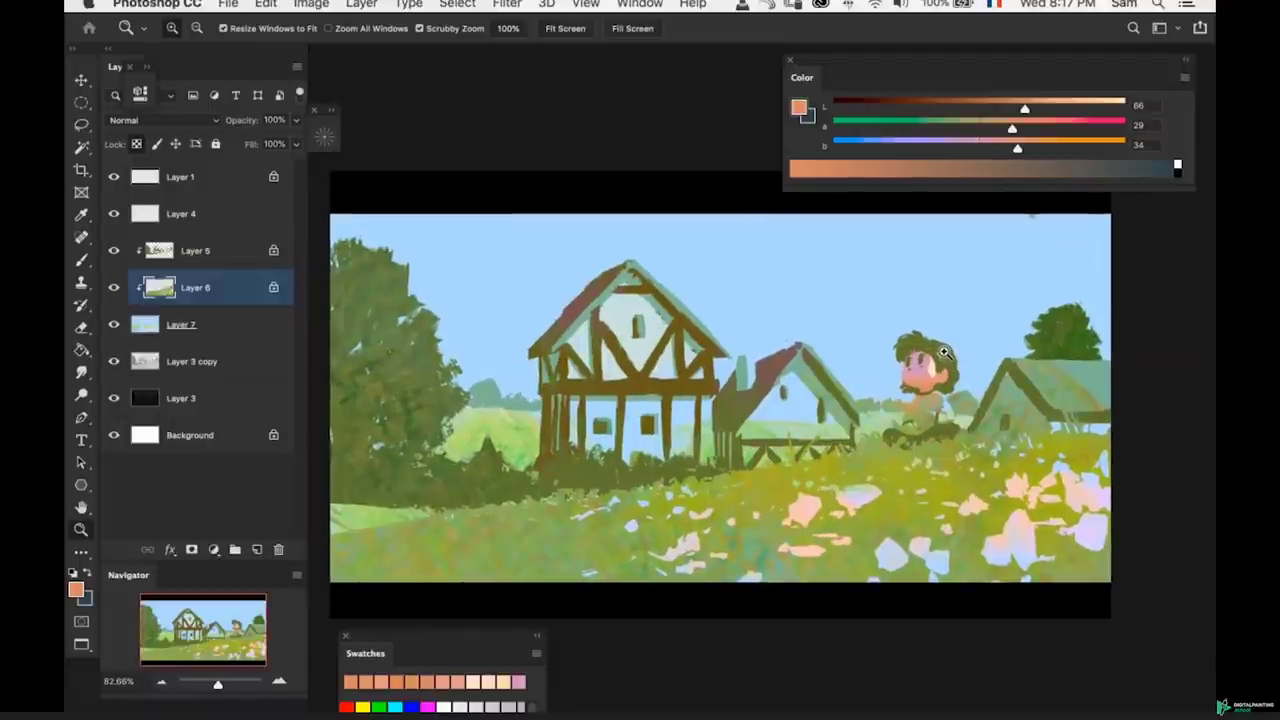
- On Layer 5, sample the hair's green, change it to dark navy with L 14, a -6, b -14, and paint the character's hair
drag(918, 380, 975, 376)
key(b)
super+click(916, 325)
alt+click(915, 321)
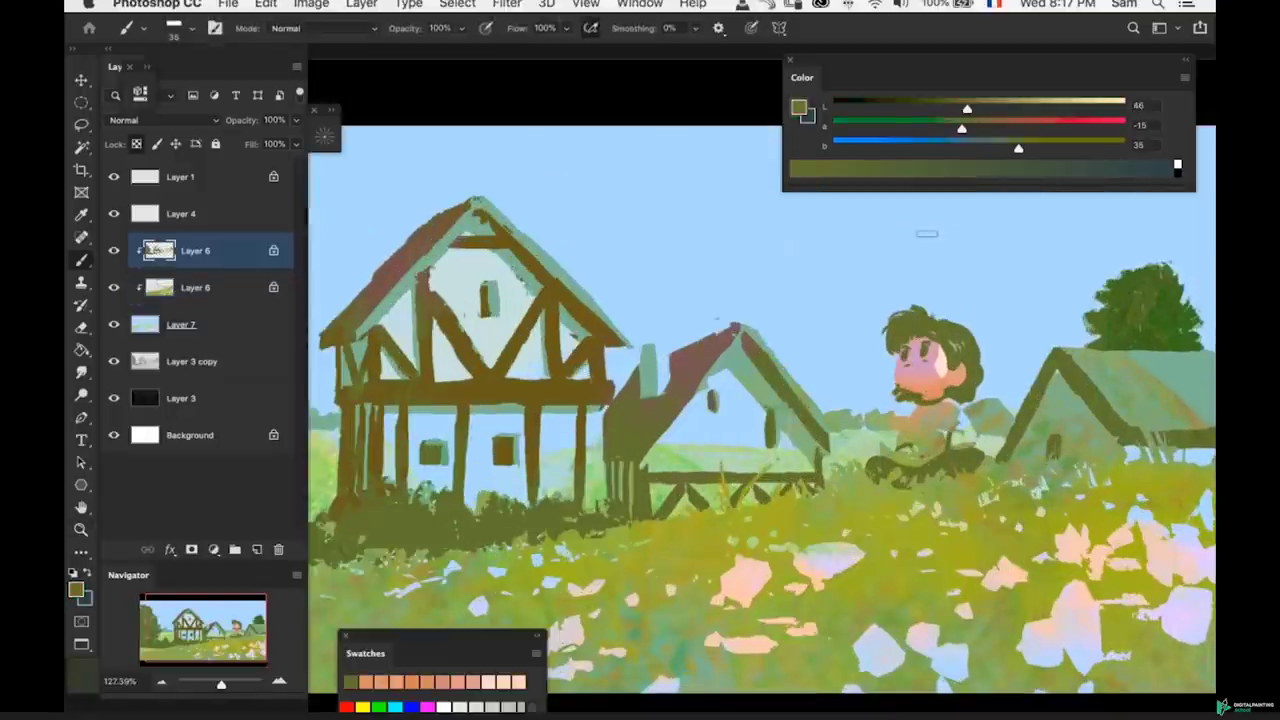
click(900, 107)
click(945, 147)
click(878, 107)
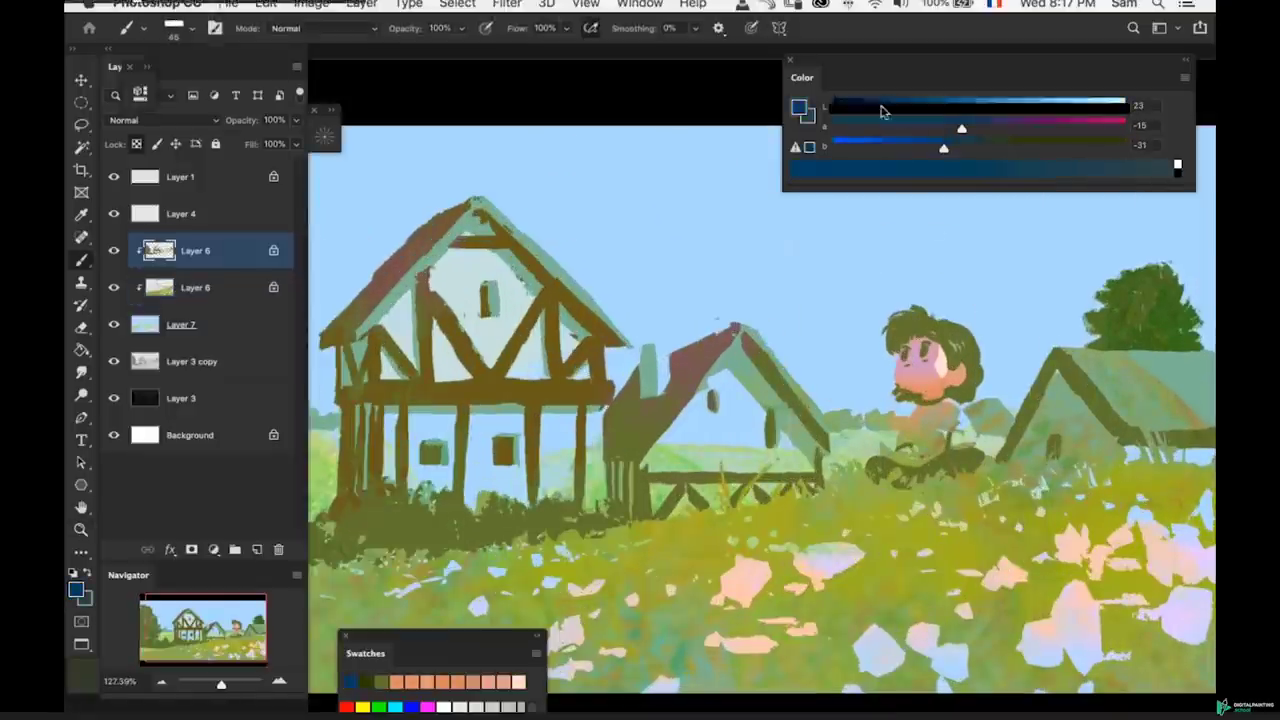
click(957, 146)
drag(958, 147, 964, 148)
click(972, 128)
key(bracketright)
key(bracketright)
key(bracketright)
mouse_move(890, 330)
mouse_down()
mouse_move(920, 313)
mouse_move(972, 368)
mouse_move(924, 401)
mouse_up()
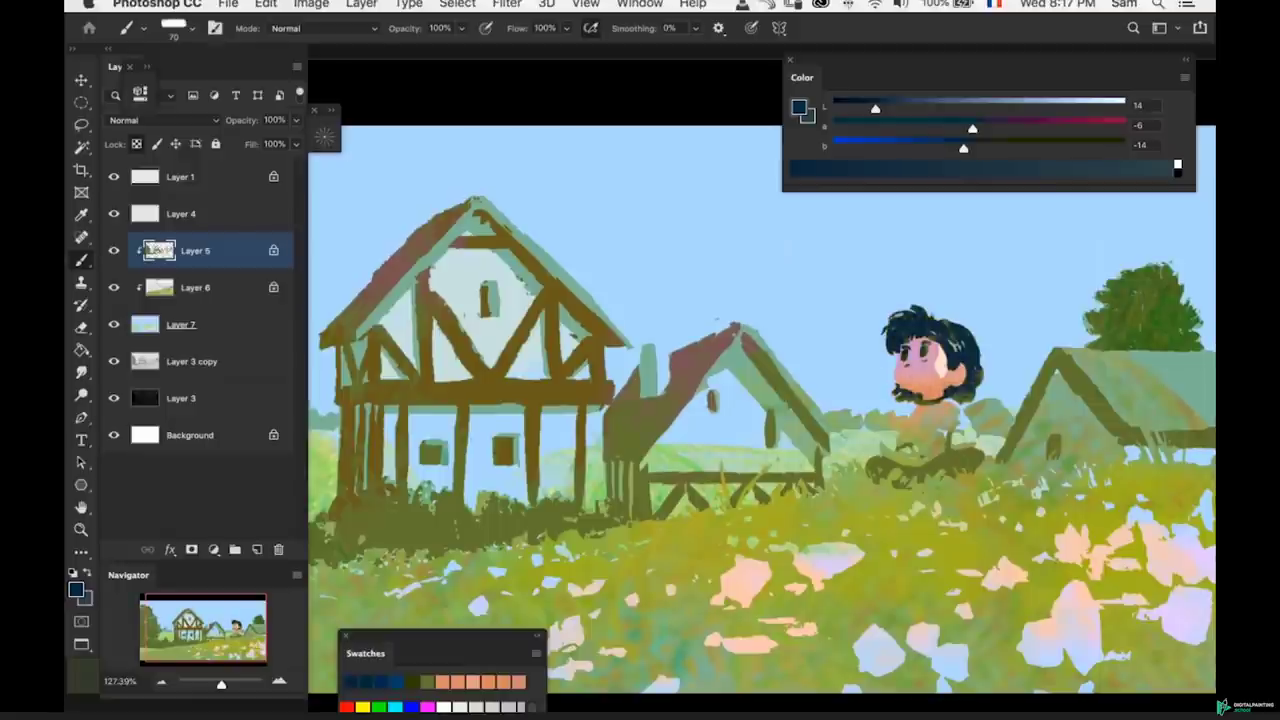
- Mix a reddish brown with L 25, a 23, b 21 and repaint the character's hair using a larger brush
drag(972, 128, 1004, 129)
drag(875, 108, 906, 109)
drag(963, 145, 998, 150)
click(1003, 149)
key(bracketright)
key(bracketright)
drag(942, 326, 975, 372)
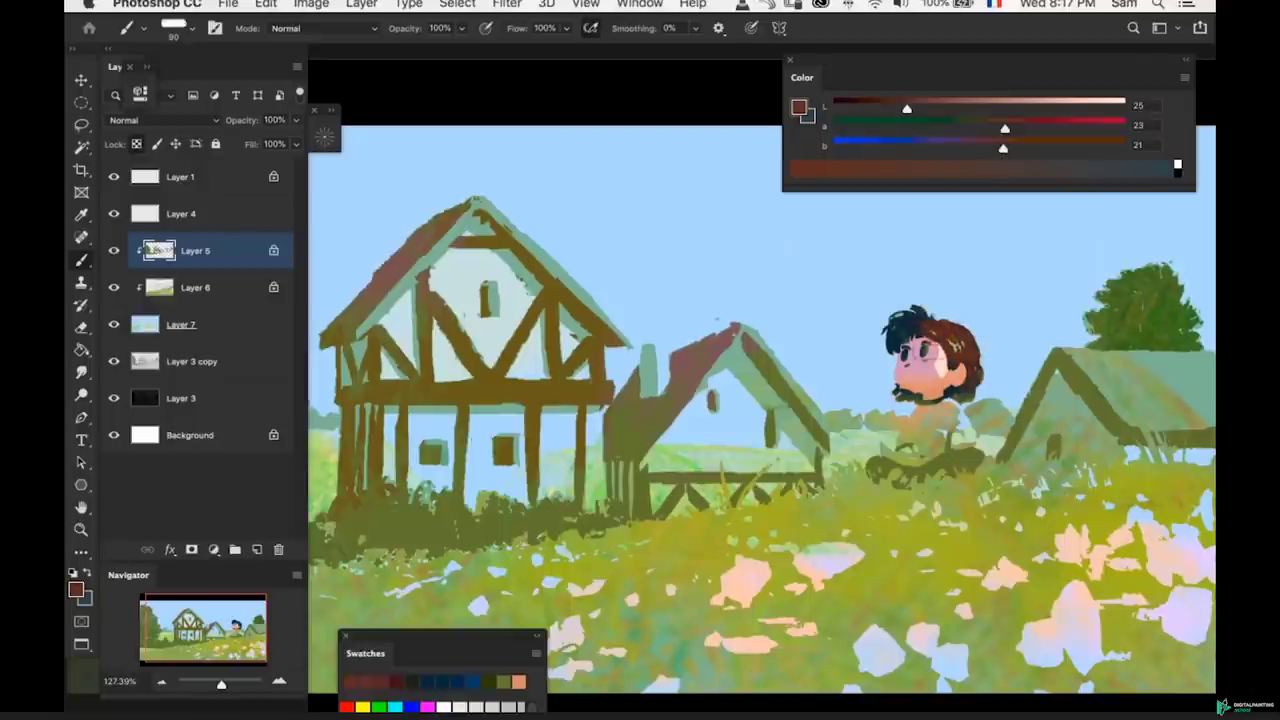
drag(936, 326, 892, 328)
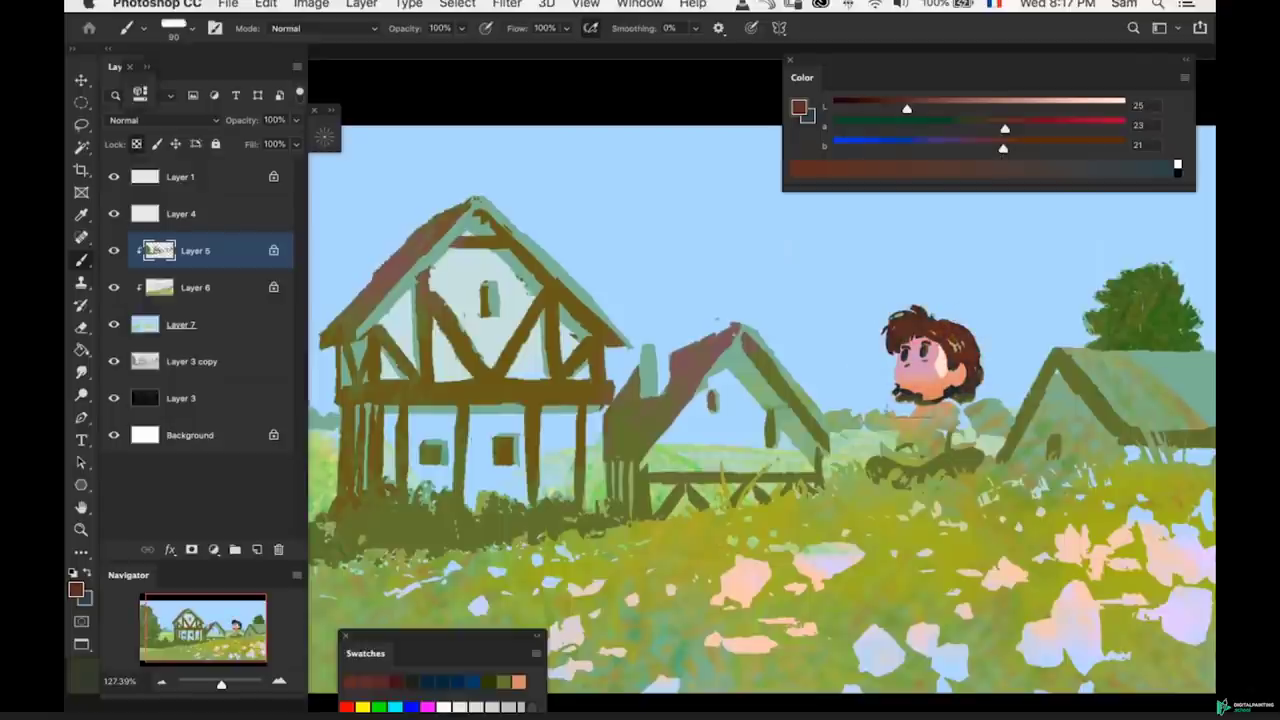
- Darken the brown to a deep red with L 18, a 30, b 13 and paint over the character's hair
drag(986, 147, 1012, 129)
drag(906, 109, 883, 112)
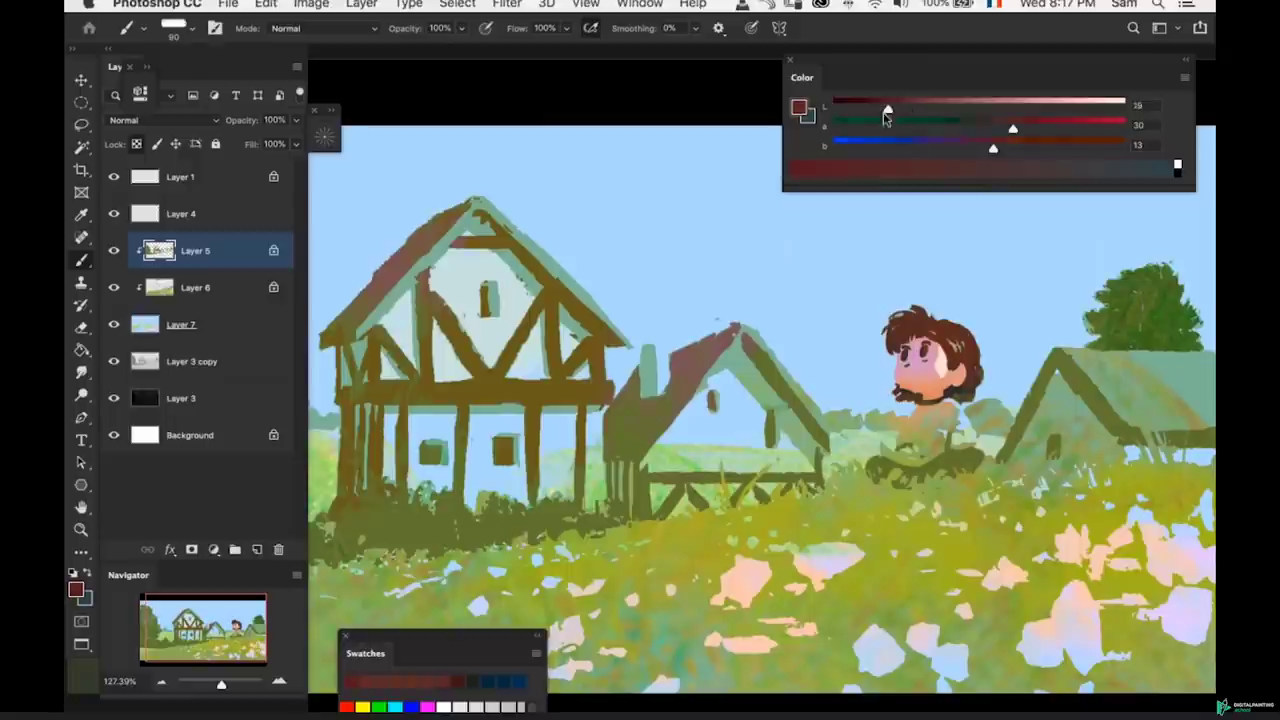
drag(916, 319, 978, 360)
key(super+space)
key(super+space)
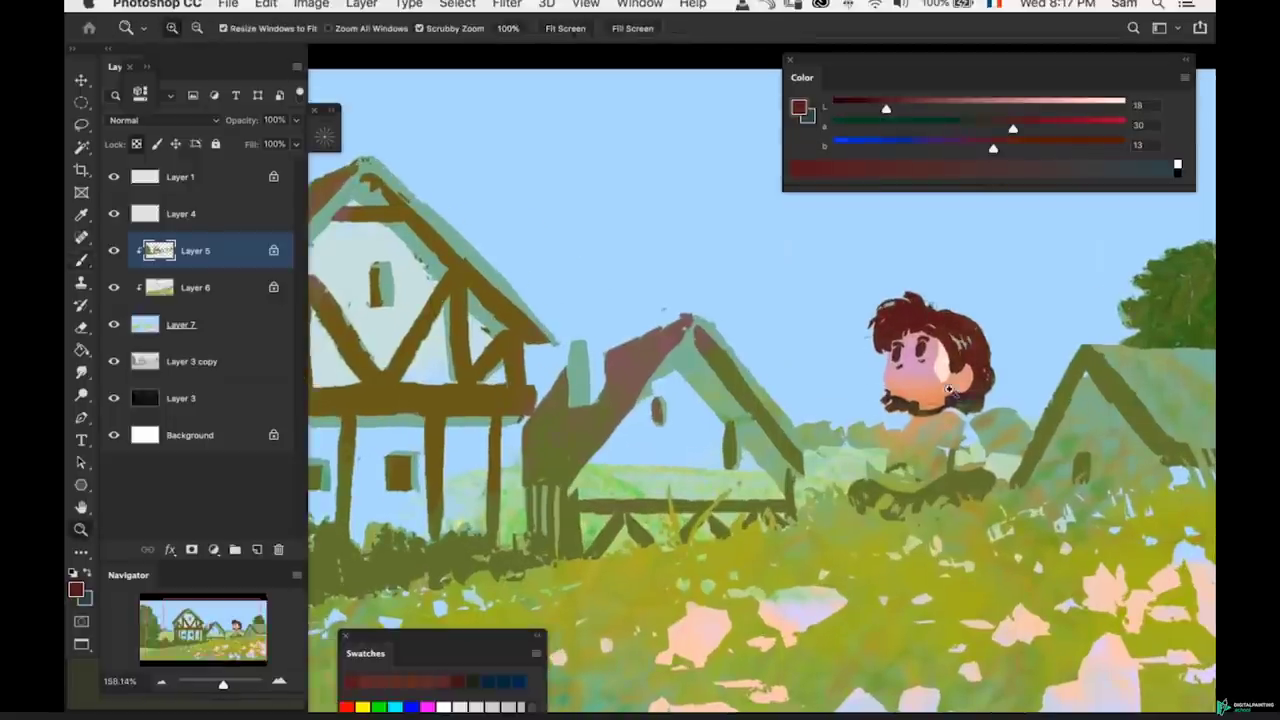
- On Layer 6, sample light blue with L 85, a -9, b -23 and paint the character's eye whites using a size 10 brush
key(super+0)
key(b)
key(super+space)
mouse_move(930, 358)
mouse_down()
mouse_move(972, 362)
mouse_move(934, 374)
mouse_up()
key([)
key([)
key([)
key([)
key(super+space)
key(alt+[)
alt+click(868, 330)
key(bracketleft)
key(bracketleft)
key(bracketleft)
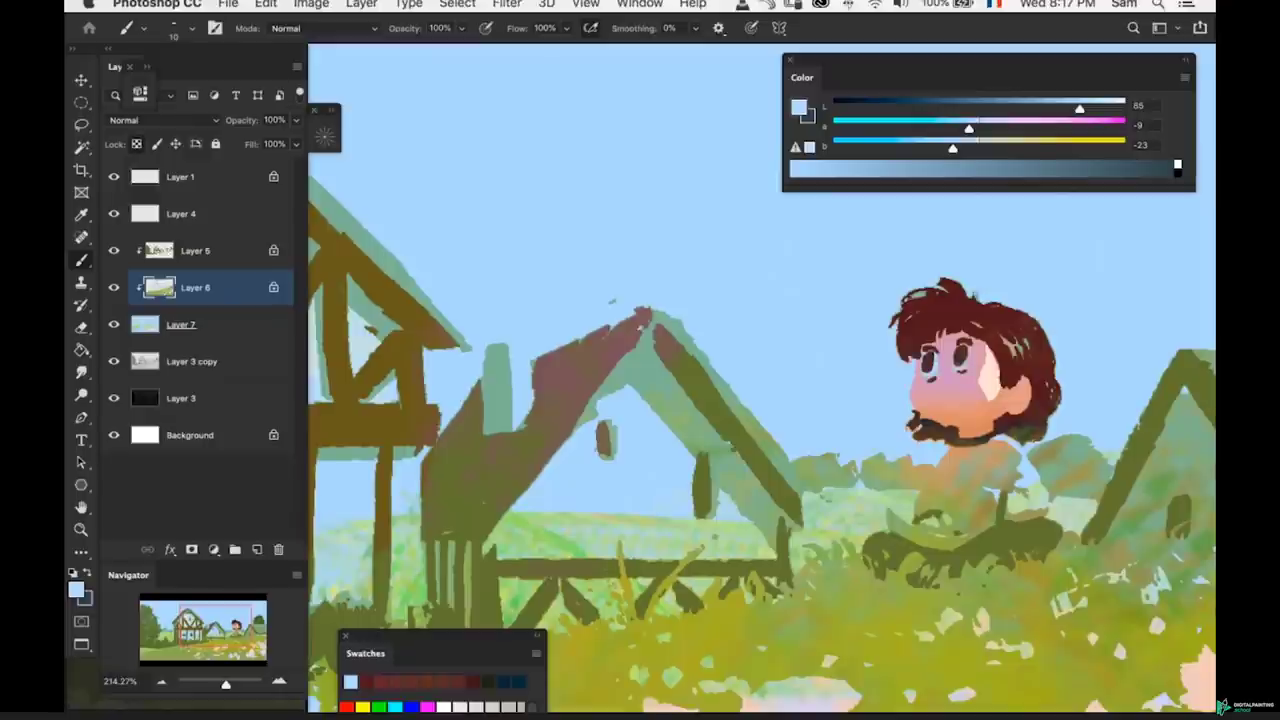
key(super+space)
drag(950, 407, 862, 424)
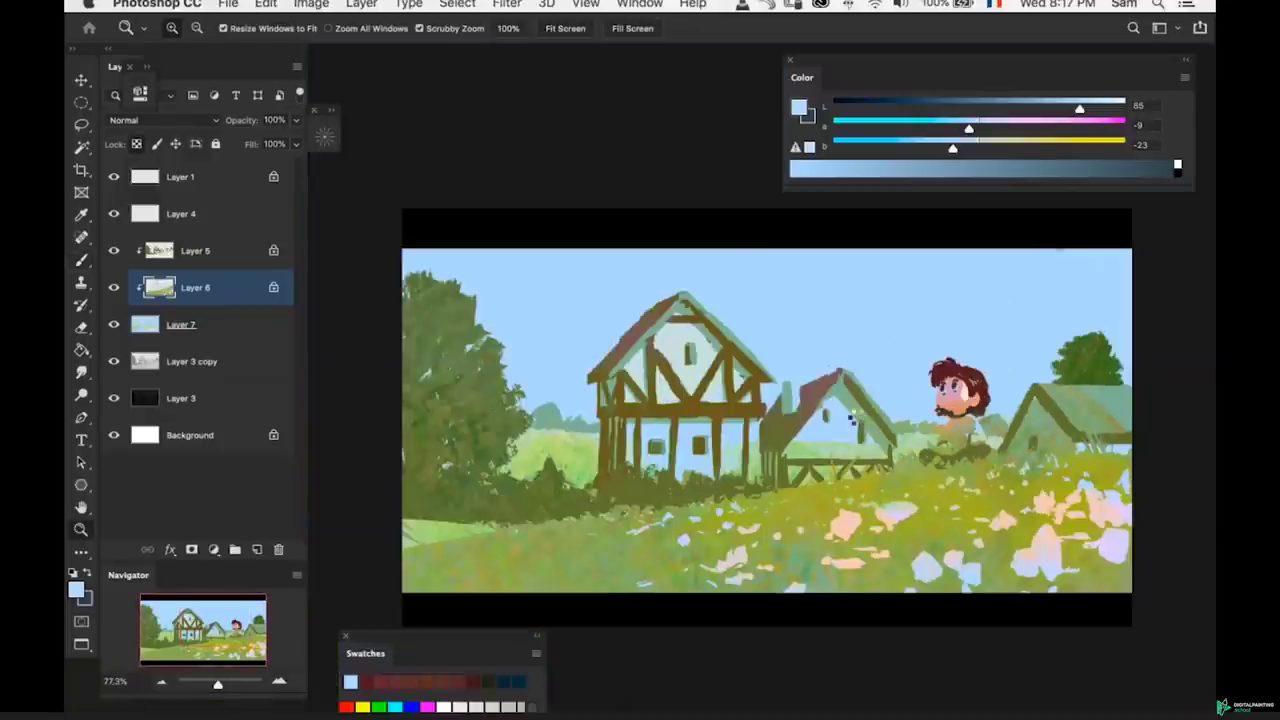
- On Layer 7, mix a warm cream with L 85, a 1, b 22 and paint the front wall of the small middle house
key(b)
key(e)
key(b)
key(super+space)
mouse_move(921, 445)
mouse_down()
mouse_move(891, 438)
mouse_move(903, 466)
mouse_move(865, 468)
mouse_move(888, 468)
mouse_up()
key(b)
key(alt+bracketleft)
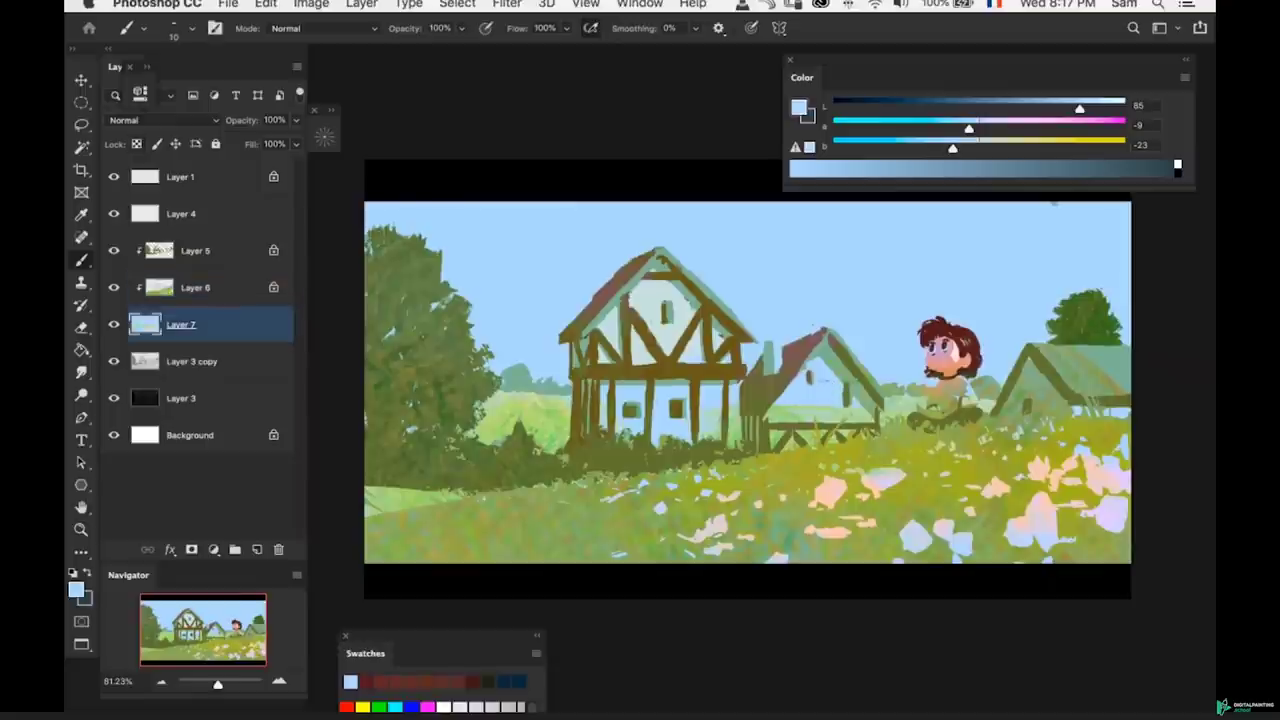
alt+click(677, 333)
alt+click(830, 391)
key(bracketleft)
click(1004, 147)
drag(970, 126, 980, 127)
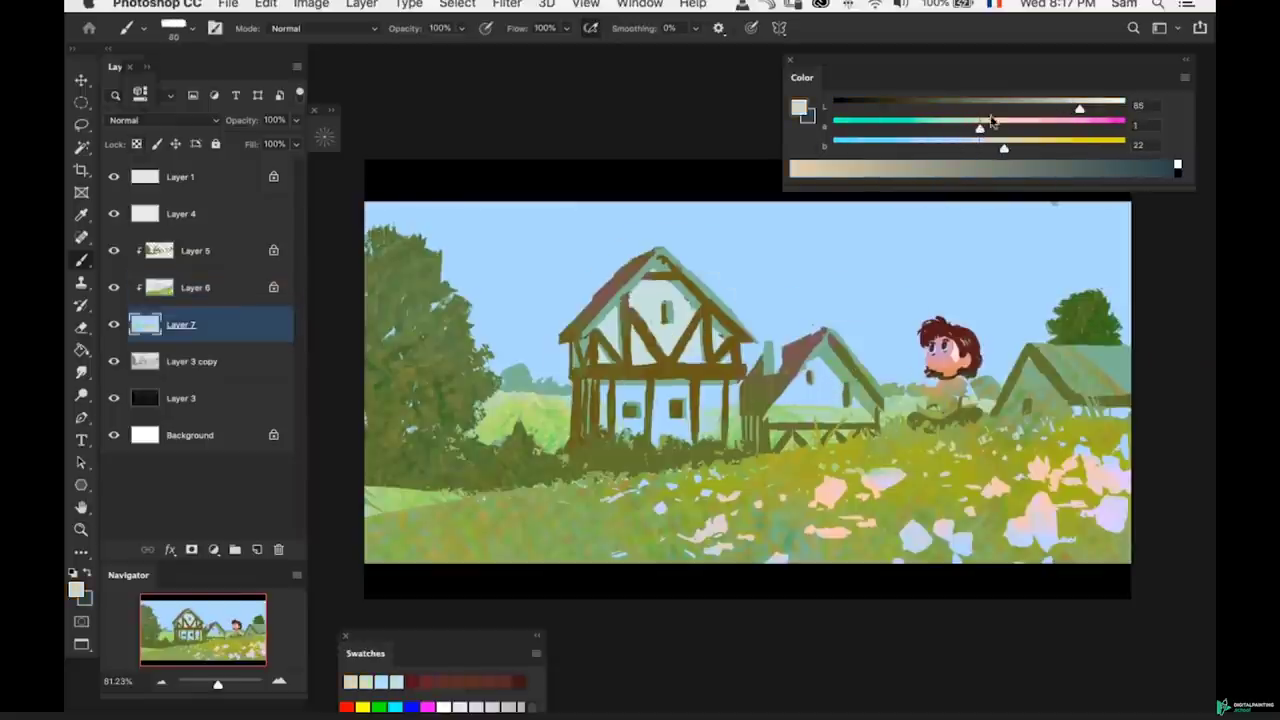
key(bracketright)
mouse_move(820, 364)
mouse_down()
mouse_move(792, 410)
mouse_move(866, 411)
mouse_up()
mouse_move(774, 417)
mouse_down()
mouse_move(808, 417)
mouse_move(812, 438)
mouse_up()
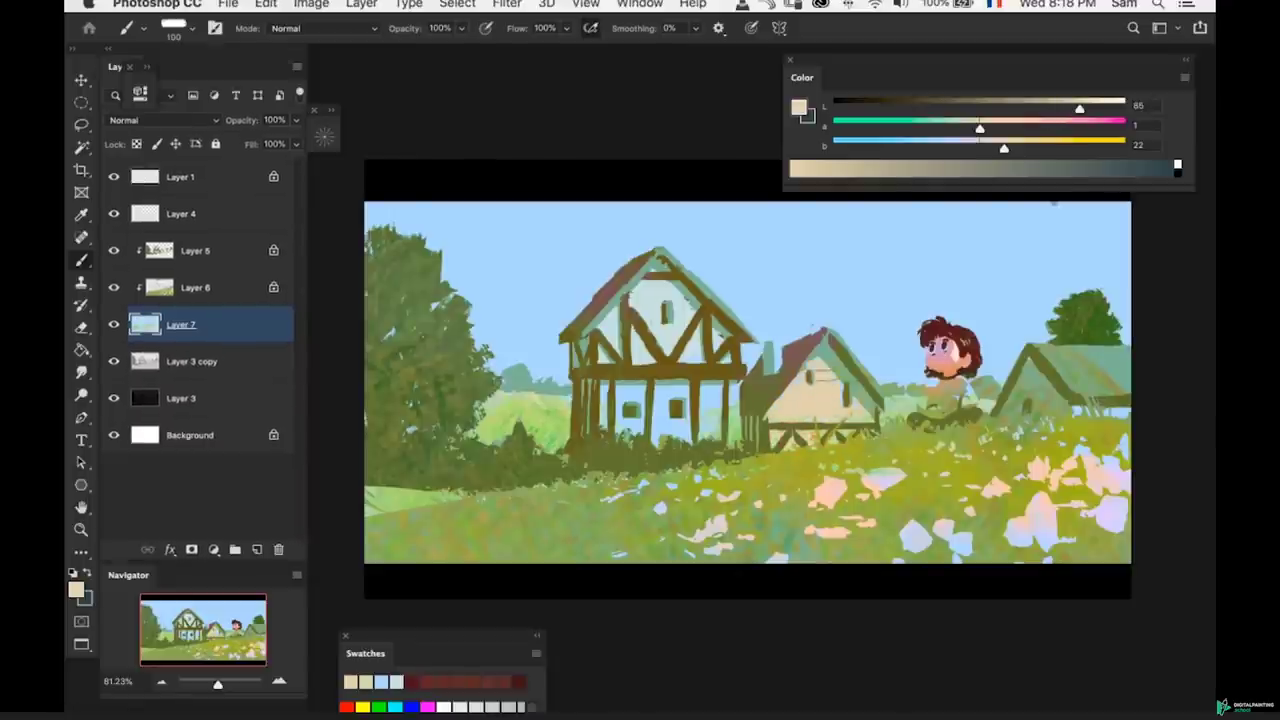
- Examine how the cream house wall sits within the whole painting at several magnifications
key(super+space)
drag(874, 400, 820, 402)
key(e)
key(b)
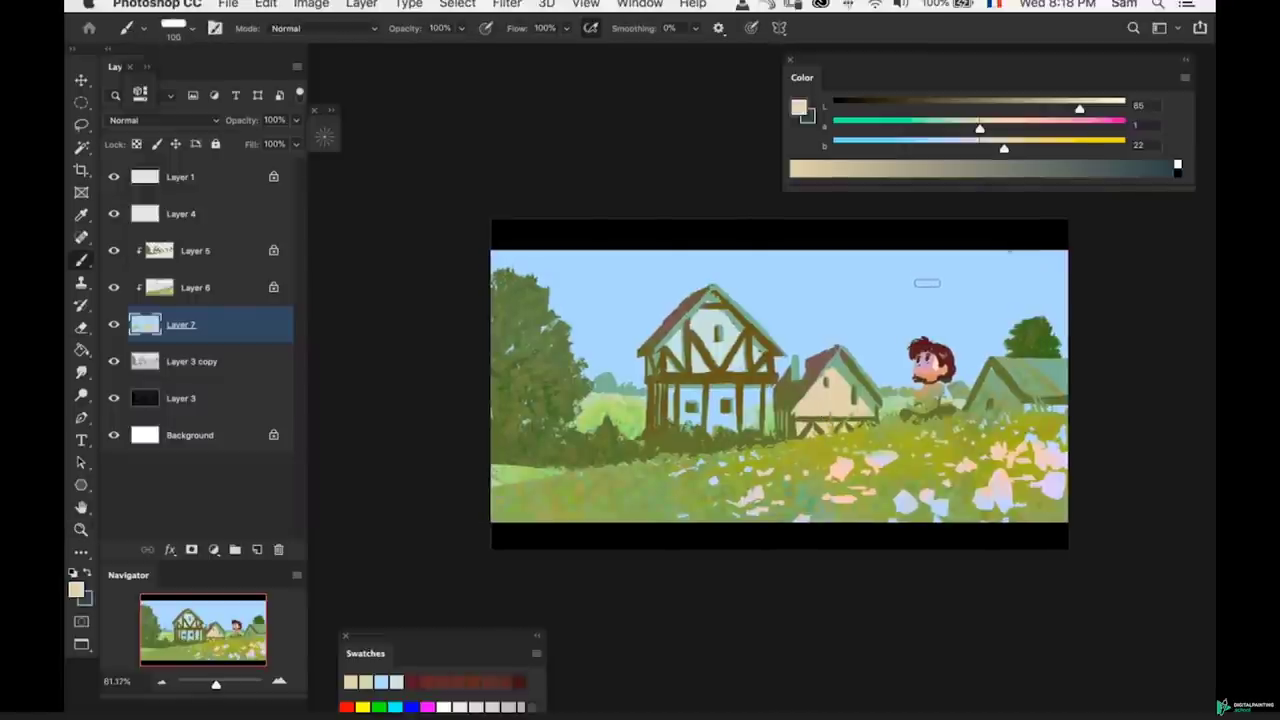
key(z)
mouse_move(925, 380)
mouse_down()
mouse_move(945, 378)
mouse_move(915, 398)
mouse_up()
mouse_move(914, 393)
mouse_down()
mouse_move(937, 400)
mouse_move(900, 425)
mouse_move(895, 415)
mouse_up()
key(b)
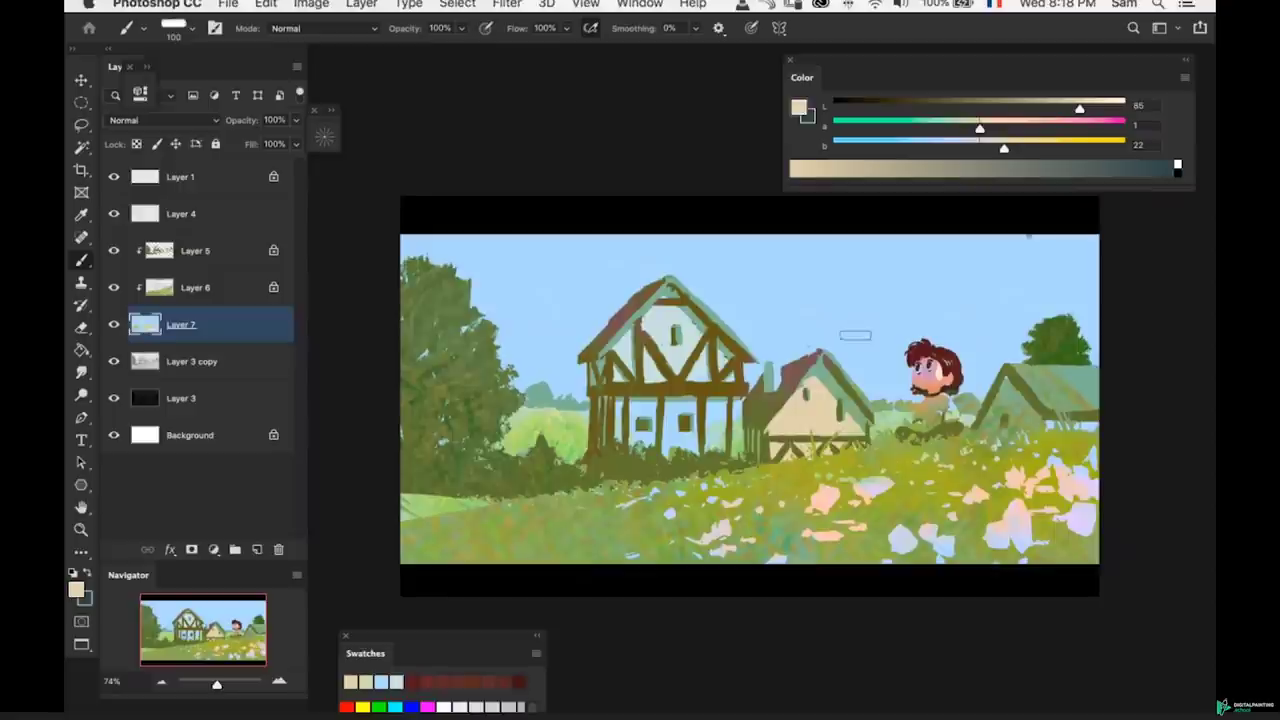
- Shift the Color panel slightly and make the layer holding the character's clothing, Layer 6, active
mouse_move(945, 82)
mouse_down()
mouse_move(937, 63)
mouse_move(930, 85)
mouse_up()
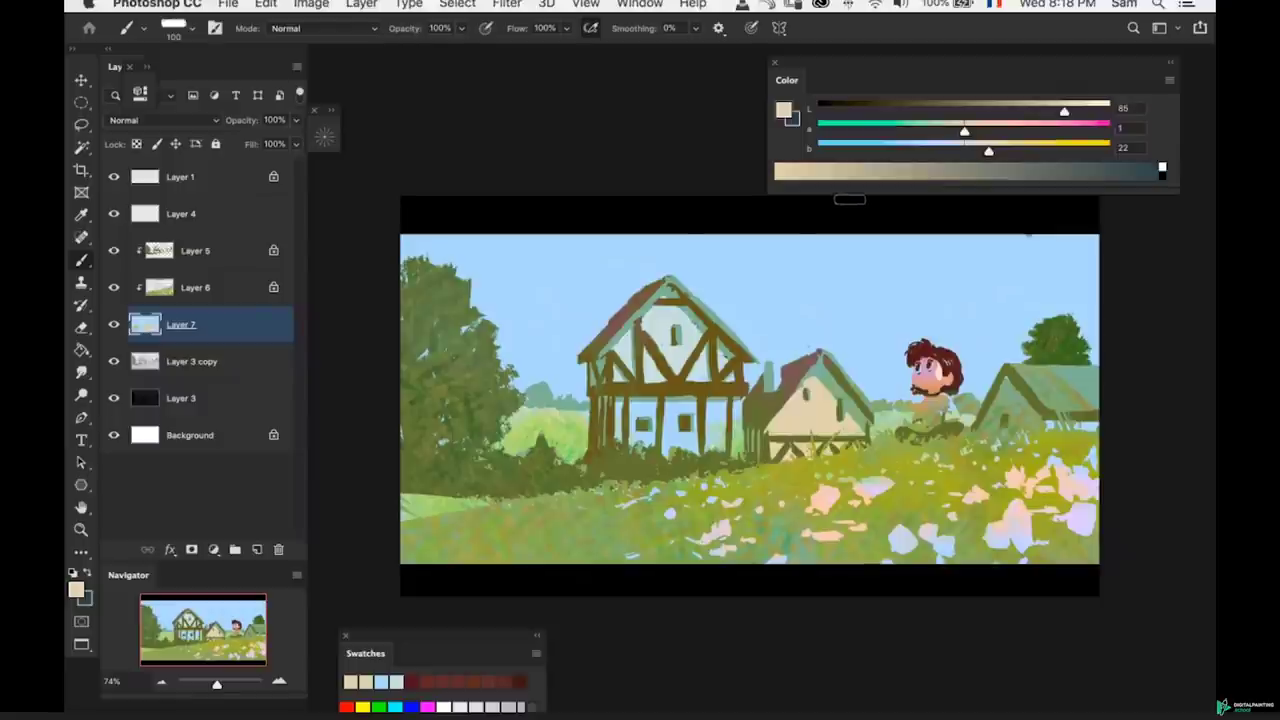
key(z)
mouse_move(927, 428)
mouse_down()
mouse_move(976, 394)
mouse_move(942, 402)
mouse_move(970, 430)
mouse_move(898, 433)
mouse_move(948, 424)
mouse_move(911, 364)
mouse_up()
super+click(930, 401)
key(b)
key(z)
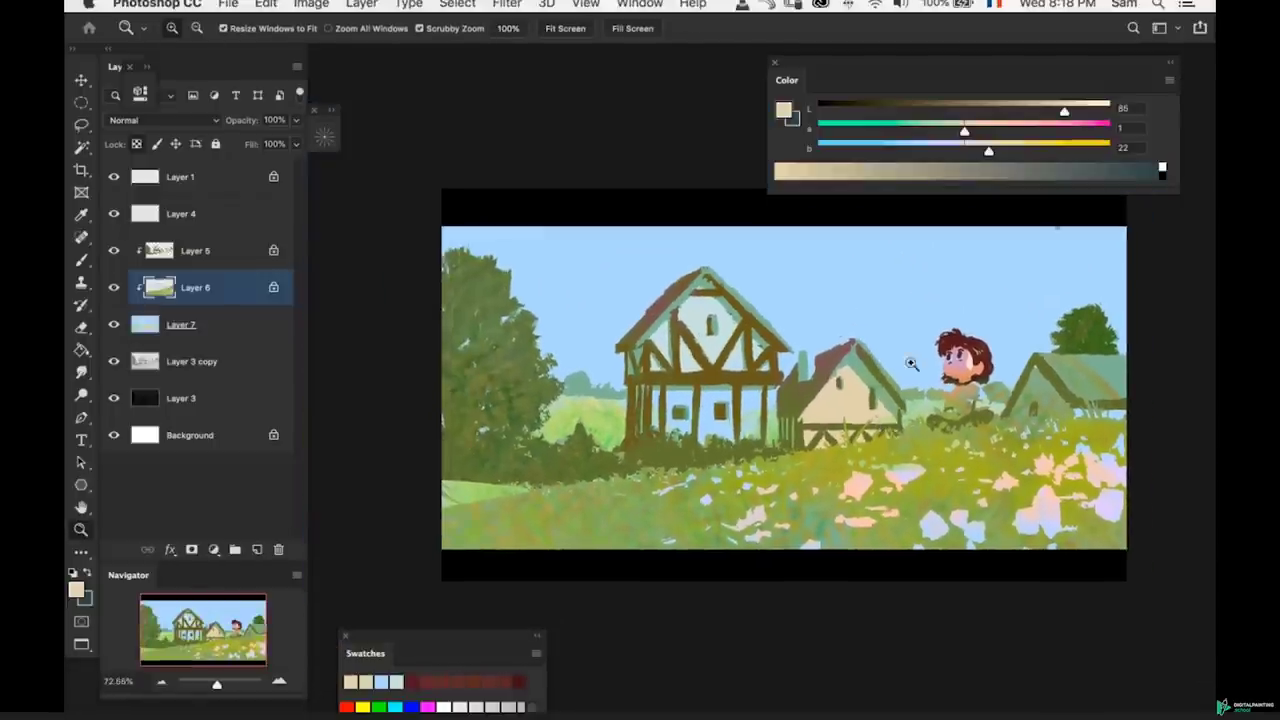
- On Layer 7, sample the sky, set b to -46, and paint the bluer tone over the sky using a size 700 brush
super+click(898, 336)
key(b)
alt+click(898, 333)
key(z)
drag(903, 293, 884, 282)
key(b)
drag(937, 152, 910, 154)
key(bracketright)
key(bracketright)
key(bracketright)
key(bracketright)
key(bracketright)
key(bracketright)
key(bracketright)
key(bracketright)
key(bracketright)
key(bracketright)
mouse_move(562, 262)
mouse_down()
mouse_move(652, 277)
mouse_move(700, 310)
mouse_up()
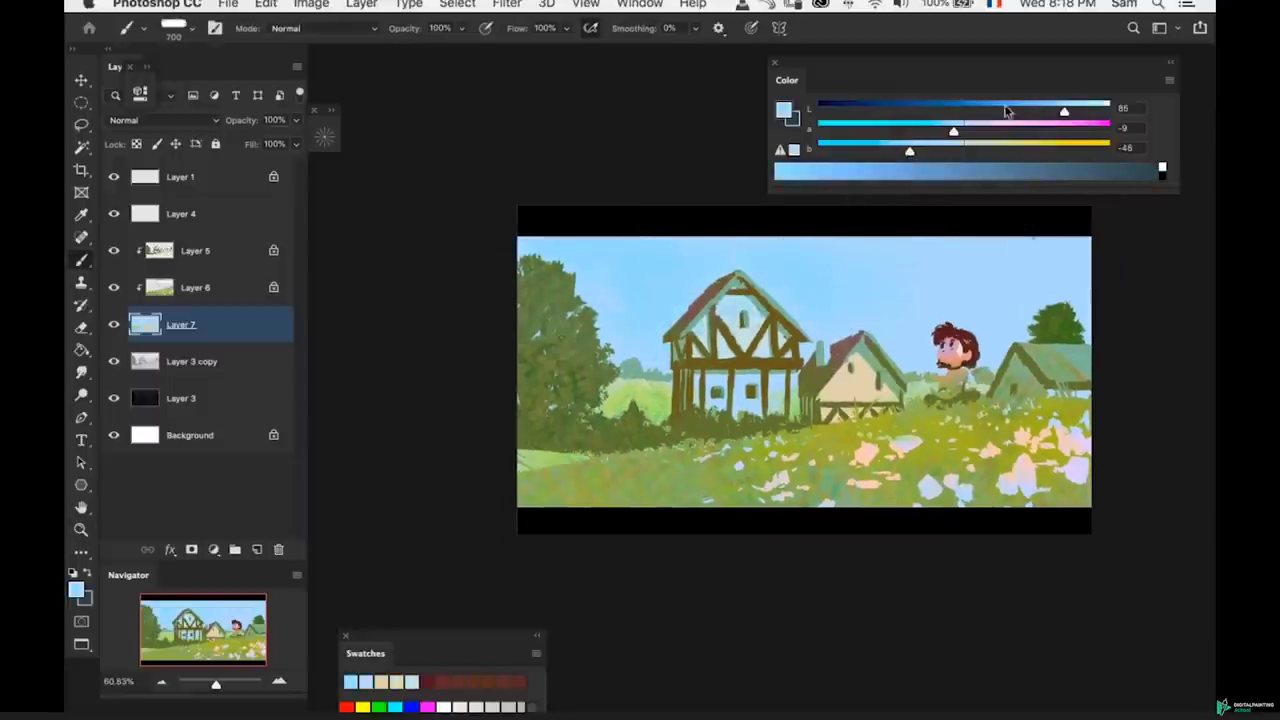
- Paint a deeper, more saturated blue across the sky above the houses and blend it with the light blue sampled near the character
click(1037, 106)
drag(953, 133, 893, 153)
mouse_move(884, 308)
mouse_down()
mouse_move(798, 240)
mouse_move(614, 278)
mouse_move(760, 300)
mouse_up()
alt+click(947, 291)
mouse_move(952, 285)
mouse_down()
mouse_move(800, 264)
mouse_move(718, 282)
mouse_move(752, 268)
mouse_move(730, 254)
mouse_move(695, 295)
mouse_move(679, 283)
mouse_move(661, 298)
mouse_move(797, 296)
mouse_move(835, 321)
mouse_move(849, 311)
mouse_move(836, 275)
mouse_up()
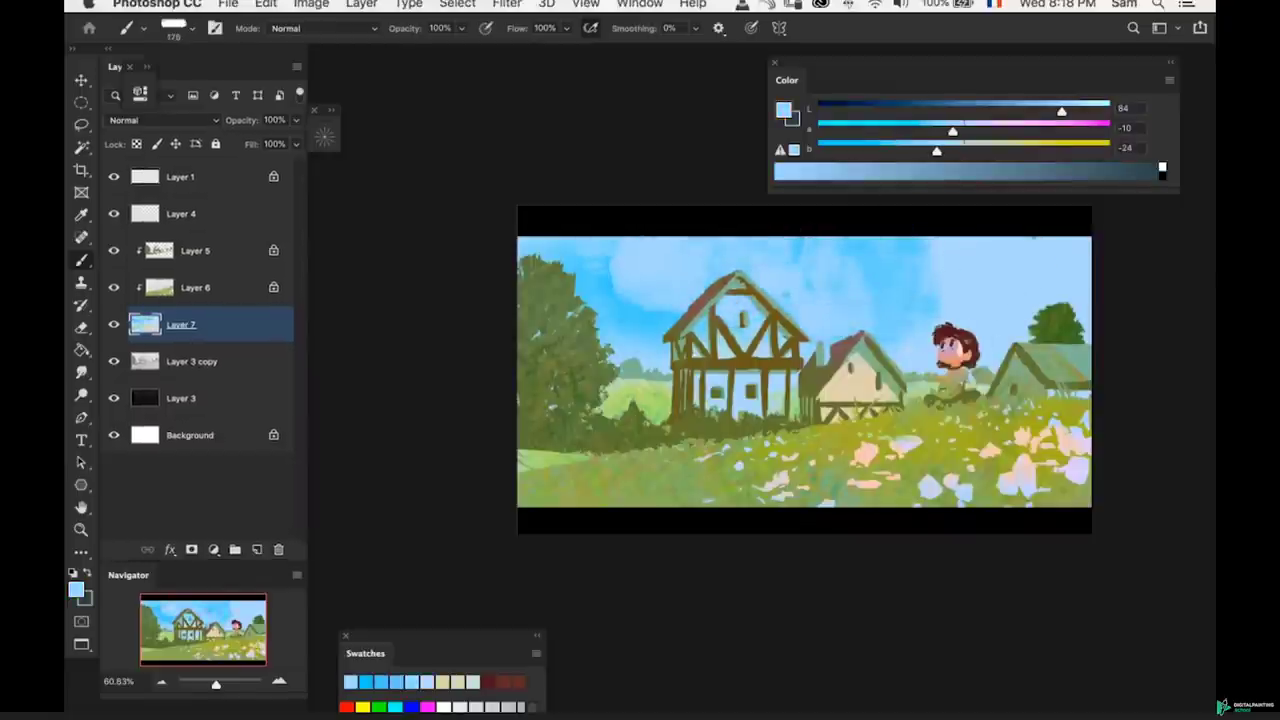
key(])
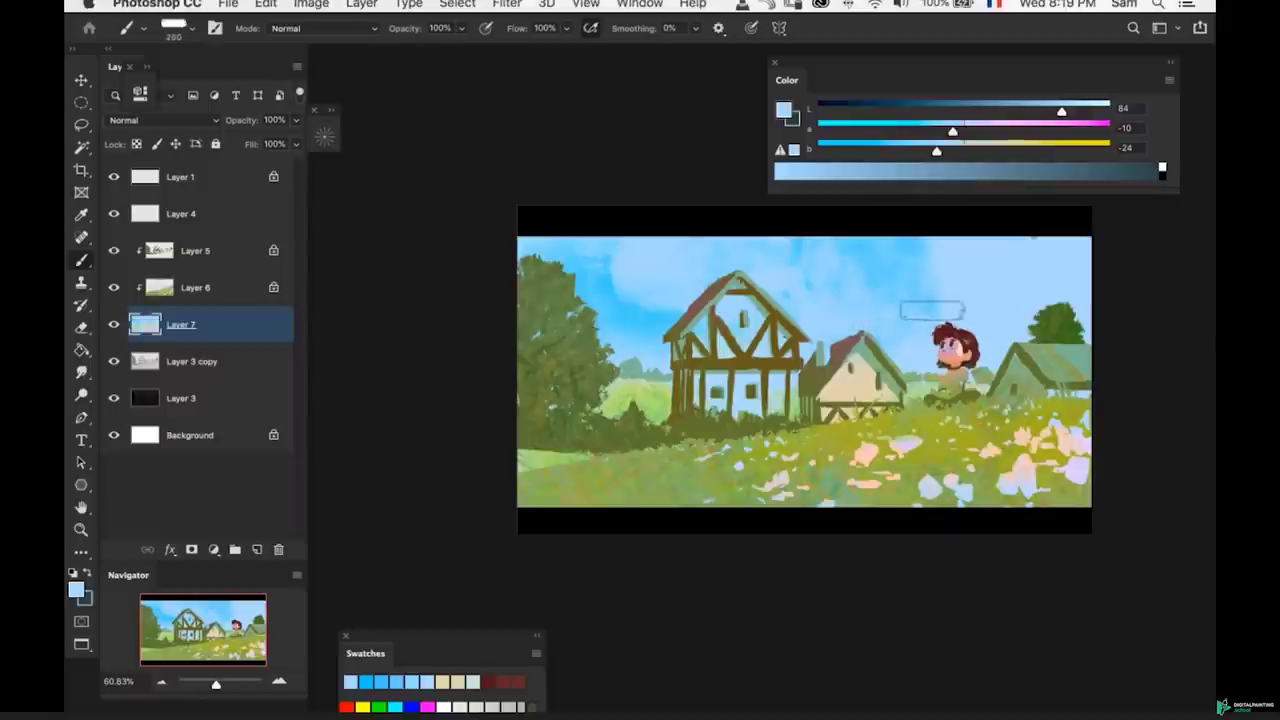
- Set the sky colour to L 93, a -10, b -34, try a size 100 cloud stroke in the upper sky, and undo it
click(1086, 109)
drag(932, 152, 924, 149)
key(bracketleft)
key(bracketleft)
key(bracketleft)
key(bracketleft)
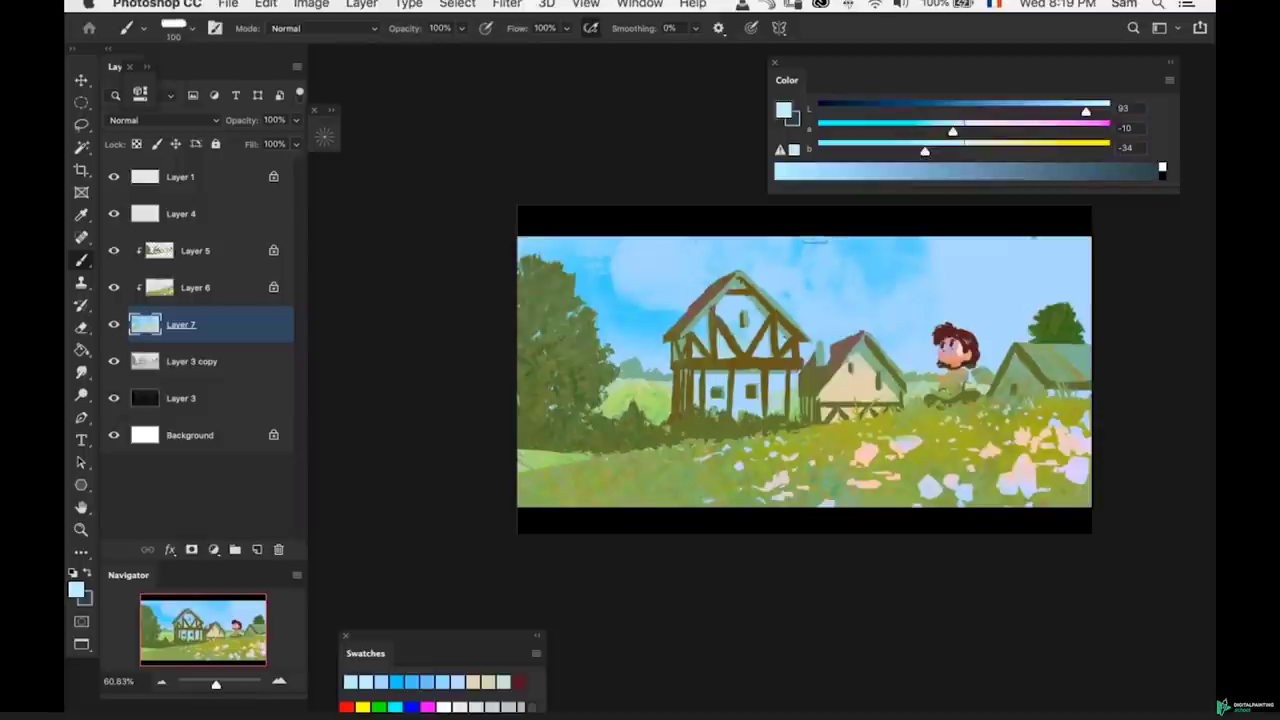
drag(783, 268, 787, 249)
key(super+space)
key(super+z)
- Change b to -11 and paint pale cloud highlights in the sky above the small house with varying brush sizes
click(951, 145)
mouse_move(771, 252)
mouse_down()
mouse_move(860, 273)
mouse_move(859, 287)
mouse_move(835, 250)
mouse_move(866, 299)
mouse_up()
key(bracketleft)
key(bracketleft)
key(bracketleft)
key(bracketleft)
key(bracketleft)
key(bracketleft)
key(bracketleft)
key(bracketleft)
click(835, 254)
key(bracketright)
key(bracketright)
key(bracketright)
key(bracketright)
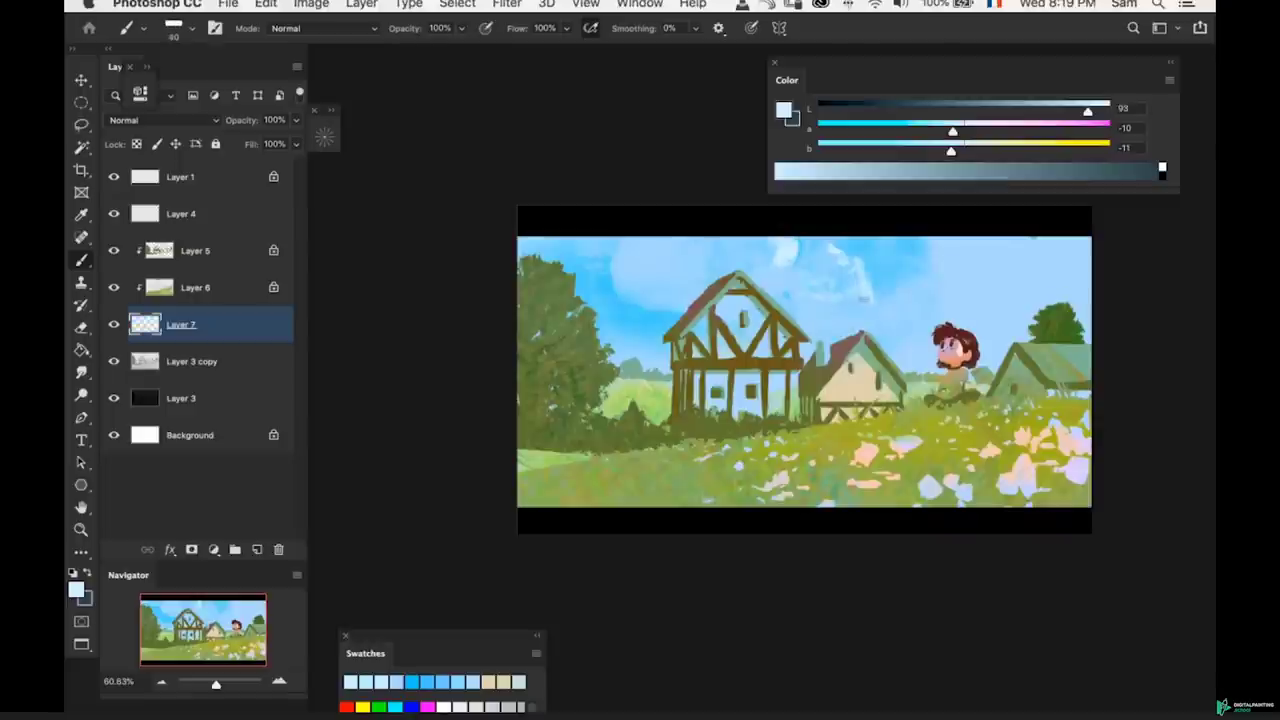
key(bracketleft)
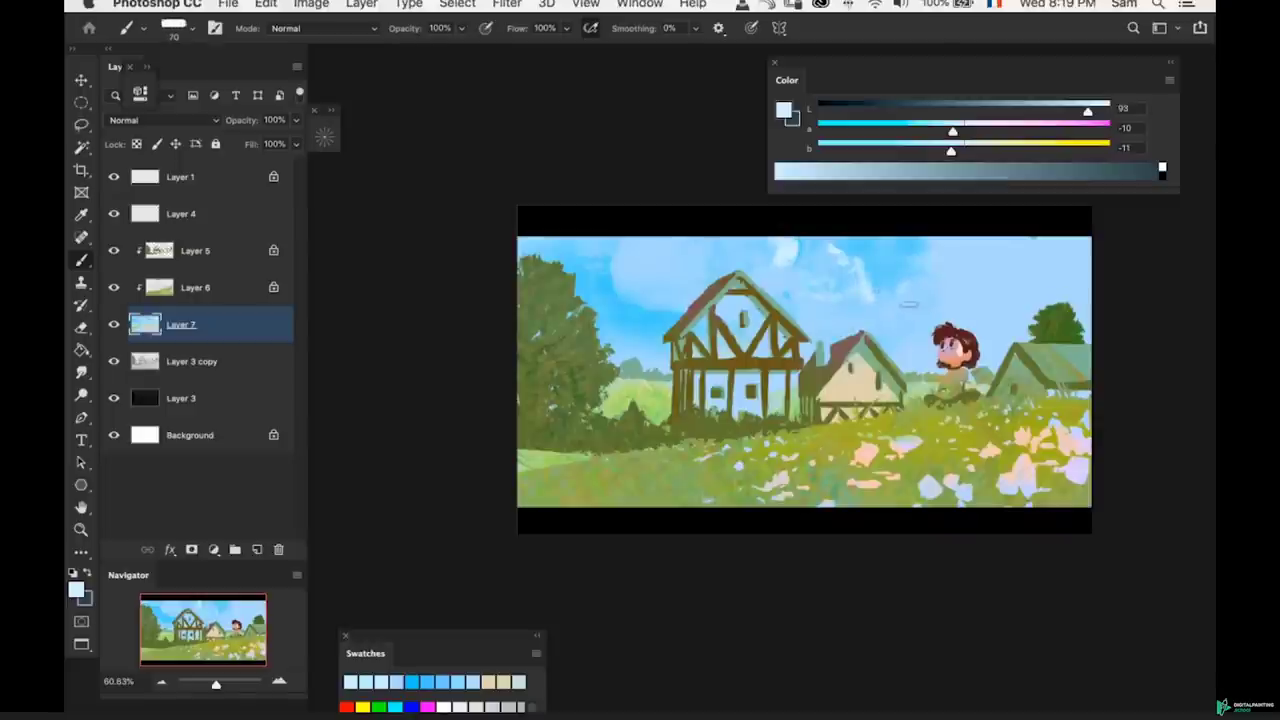
- Sample the sky near the character, set a to -17 and b to -12, and enlarge the brush to size 175
key(bracketright)
key(bracketright)
key(bracketright)
key(bracketright)
key(bracketright)
alt+click(1004, 303)
click(950, 146)
key(bracketright)
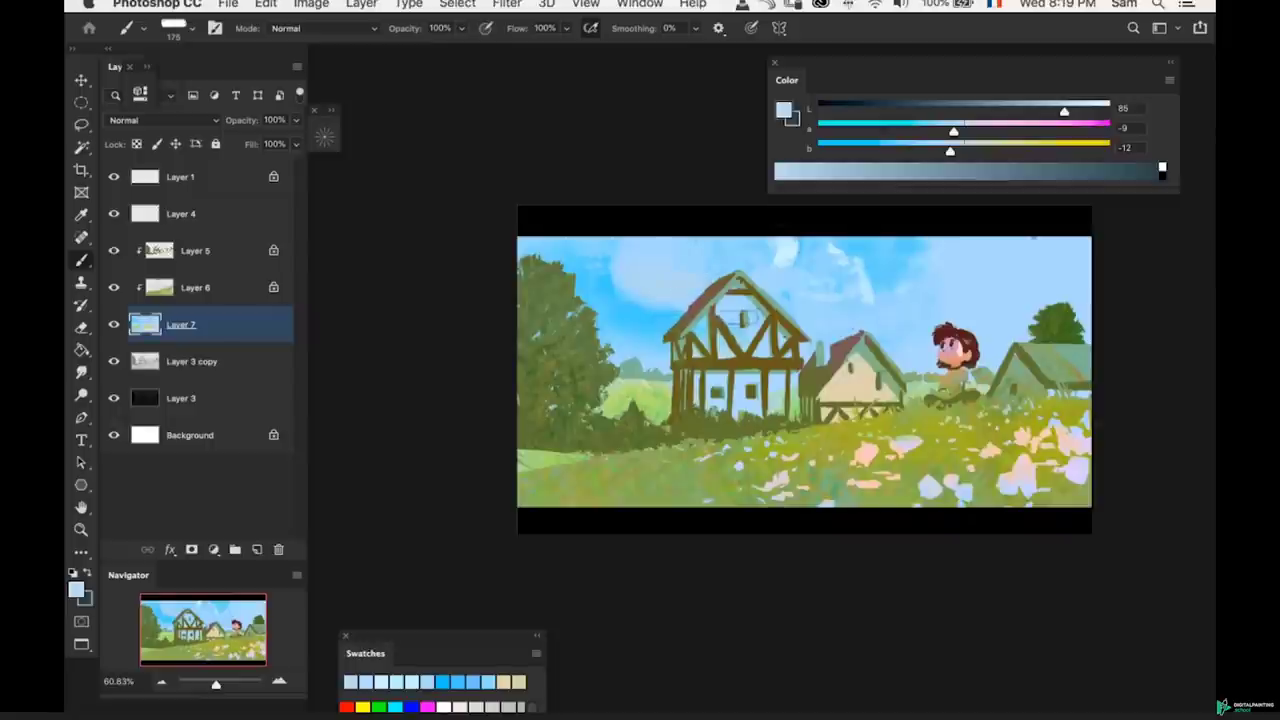
mouse_move(953, 131)
mouse_down()
mouse_move(966, 131)
mouse_move(944, 131)
mouse_up()
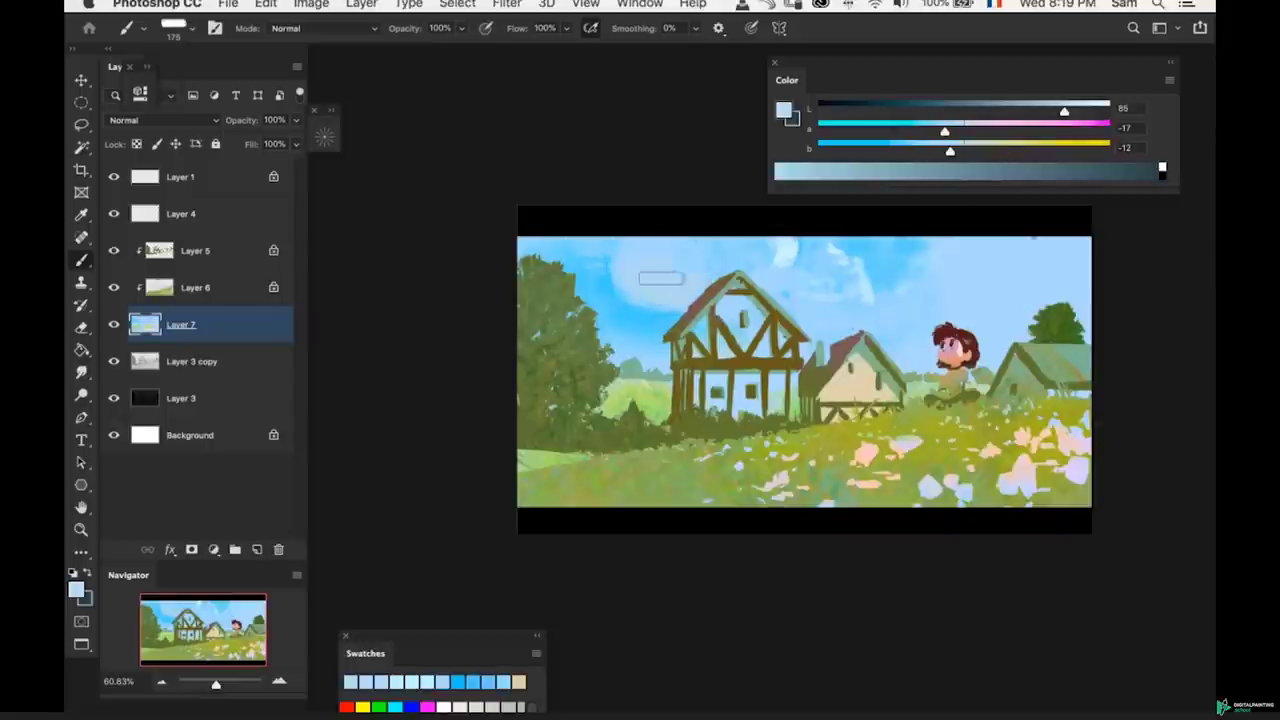
- Sample the pale cloud colour beside the tall house and brush it over the sky around the character, enlarging the brush to size 250
alt+click(684, 280)
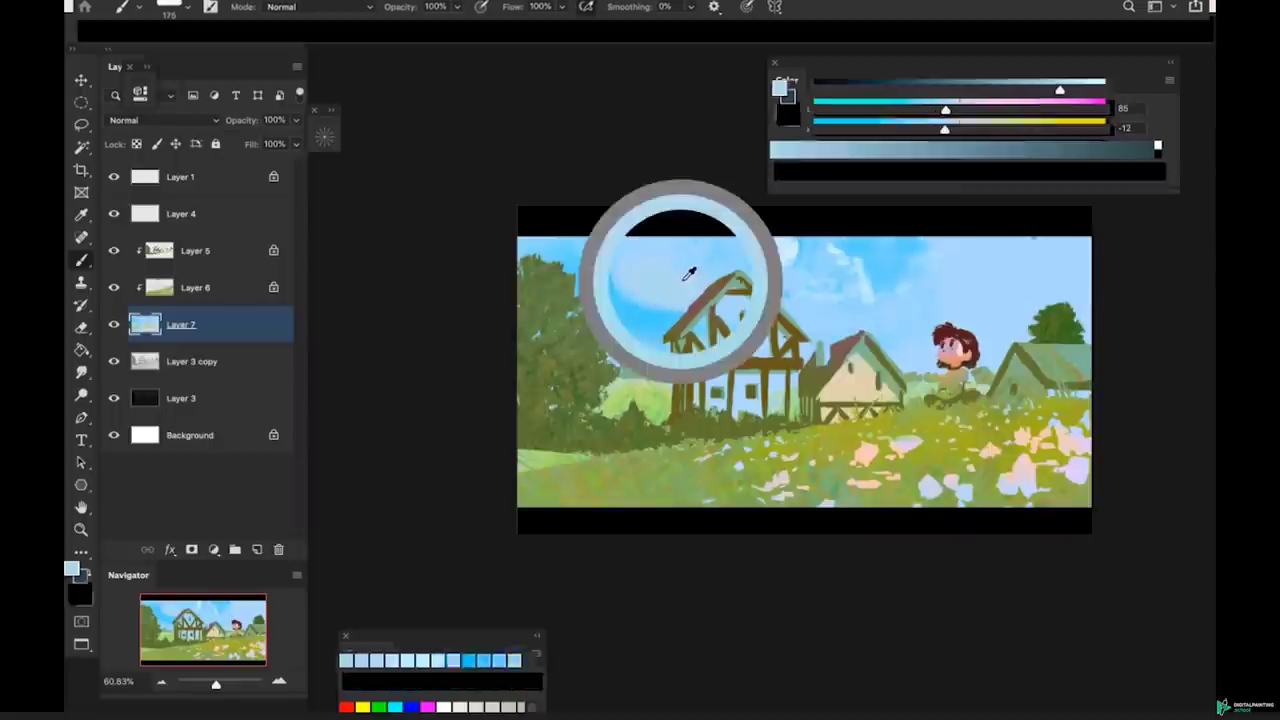
key(bracketleft)
key(bracketleft)
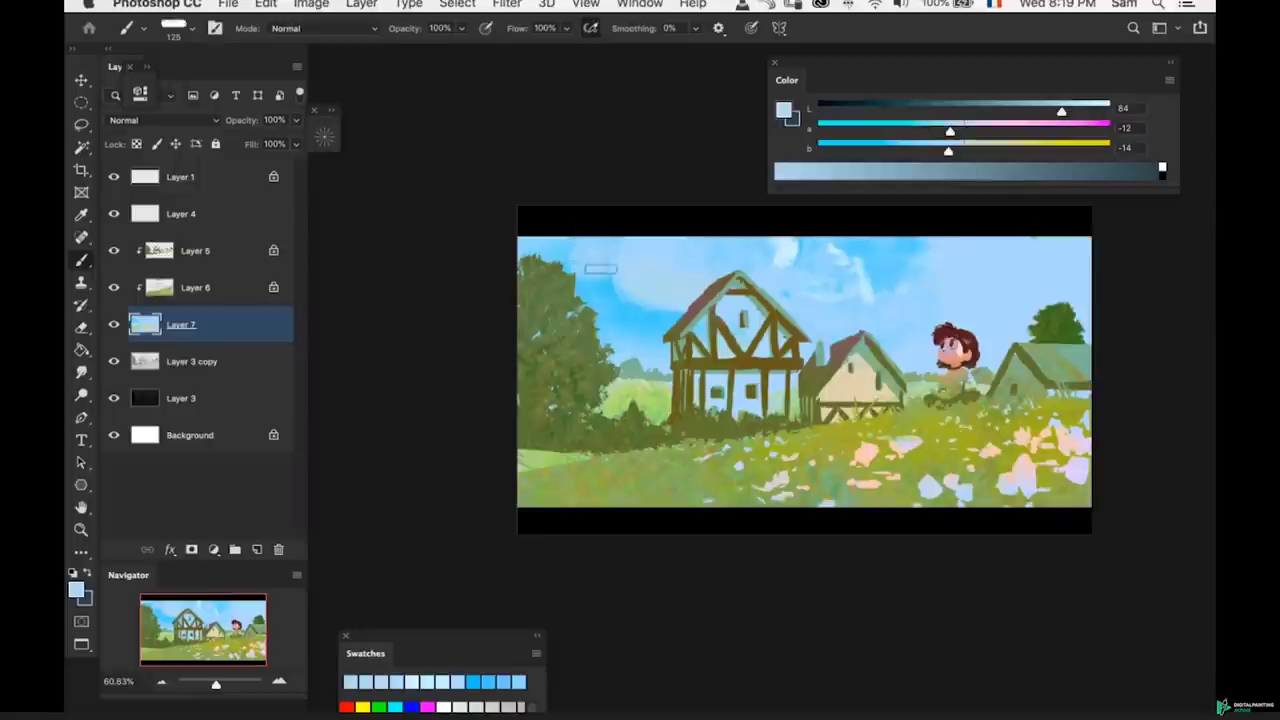
key(z)
mouse_move(640, 277)
mouse_down()
mouse_move(634, 286)
mouse_move(713, 297)
mouse_move(825, 272)
mouse_up()
key(b)
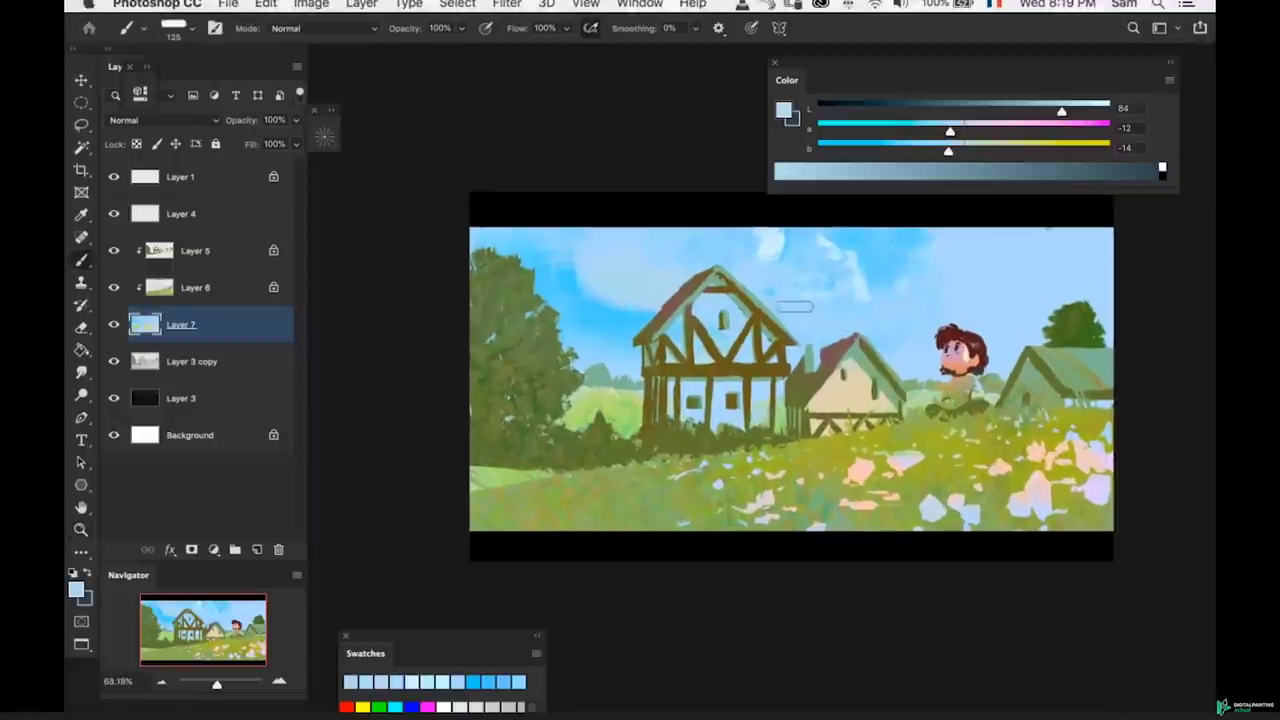
key(bracketright)
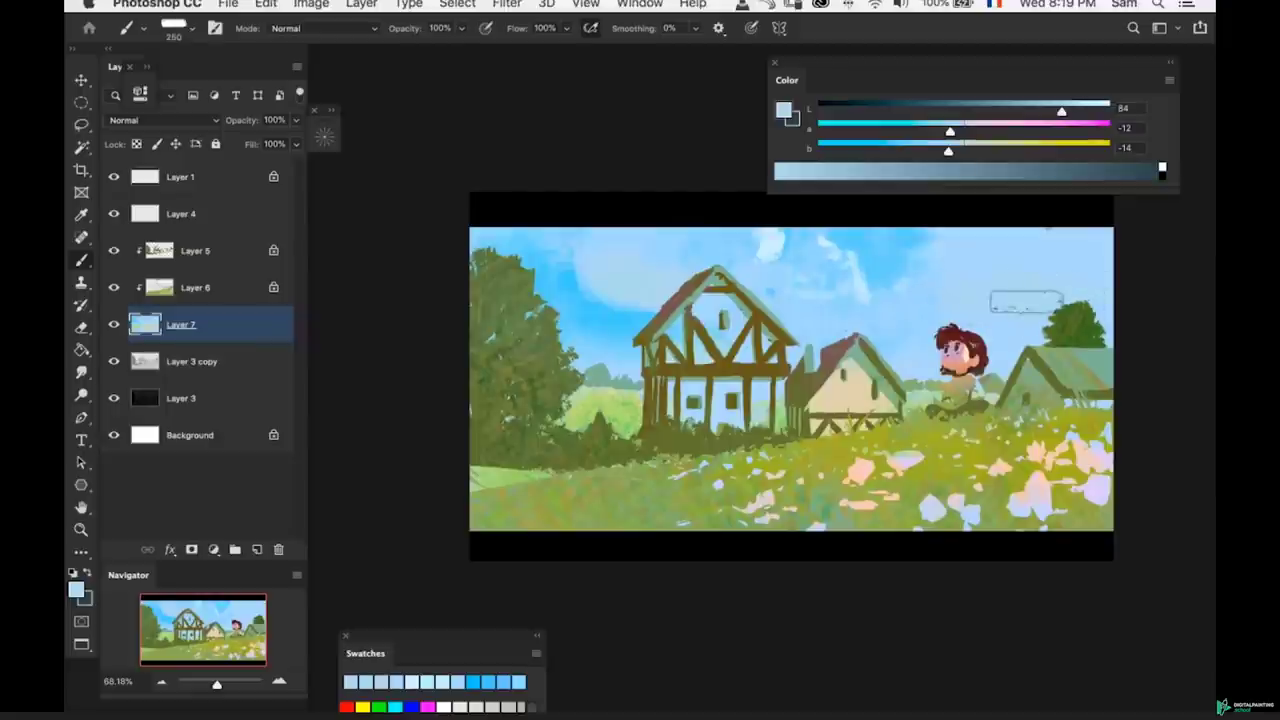
- Set the colour to L 86, b -9, paint it by the small tree behind the character, and blend with sampled sky blue
drag(1062, 113, 1067, 111)
drag(948, 150, 953, 150)
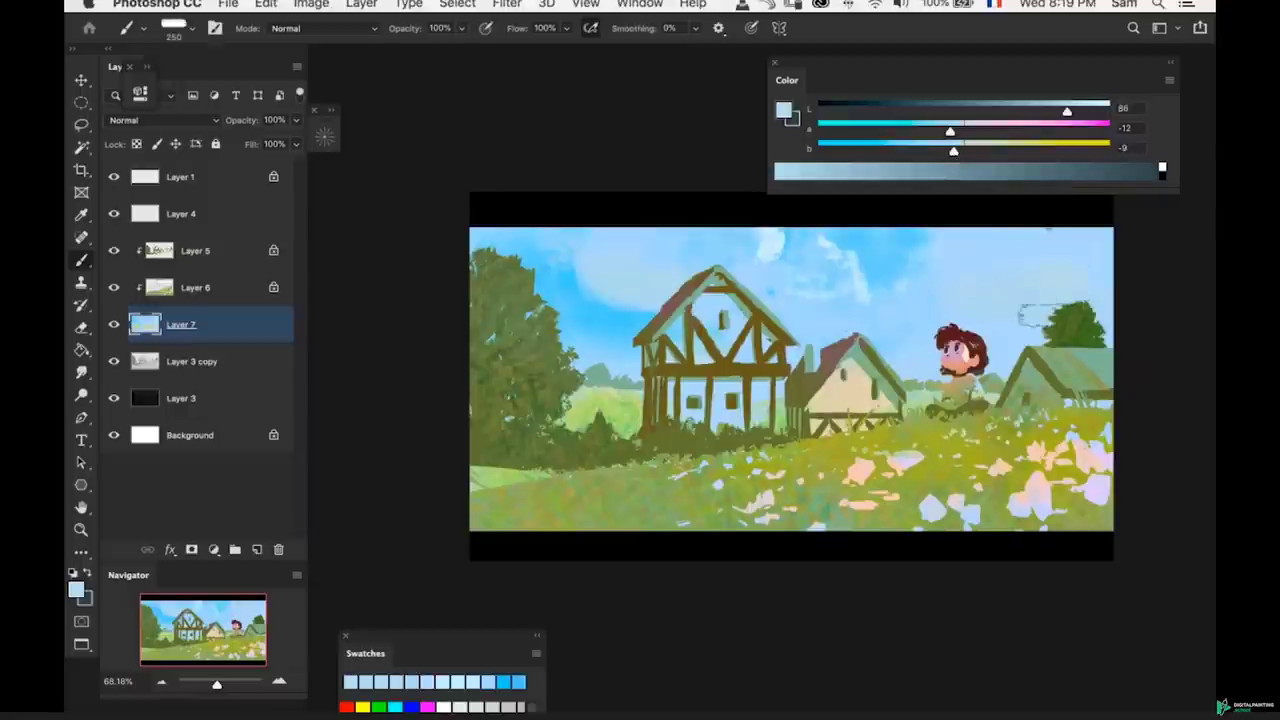
alt+click(1012, 270)
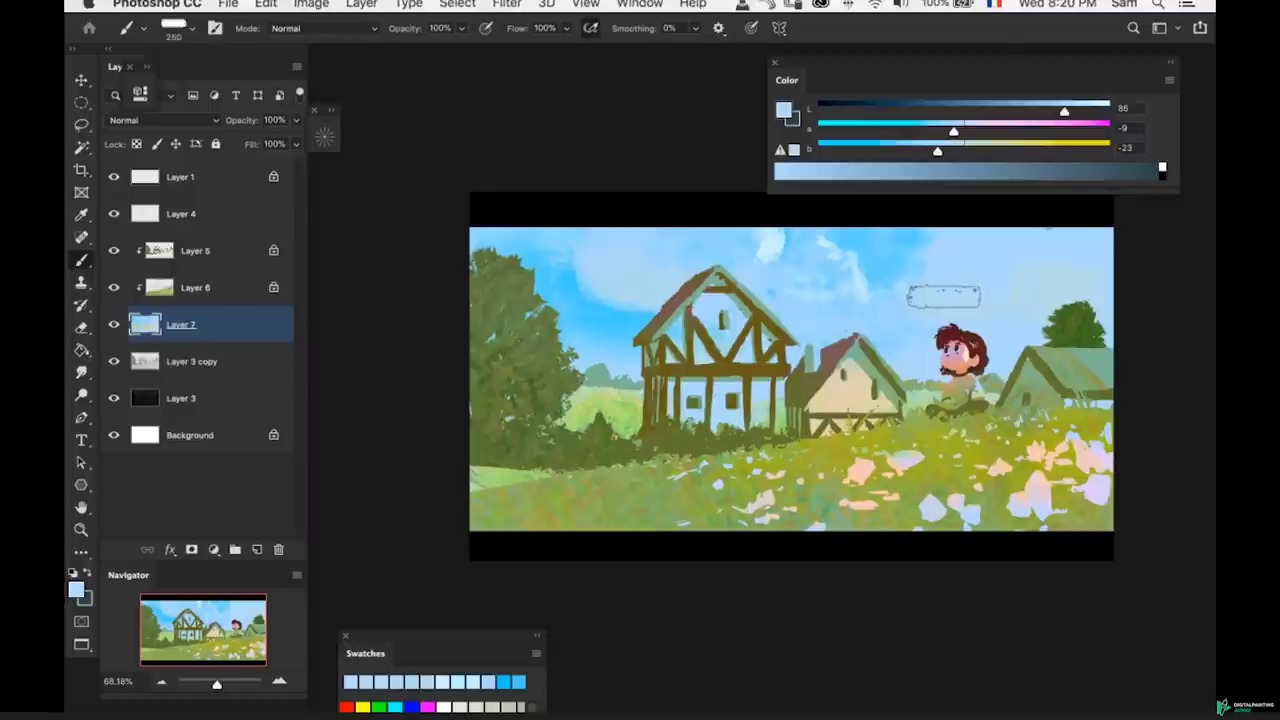
key(z)
mouse_move(943, 296)
mouse_down()
mouse_move(909, 294)
mouse_move(928, 283)
mouse_up()
key(b)
alt+click(915, 262)
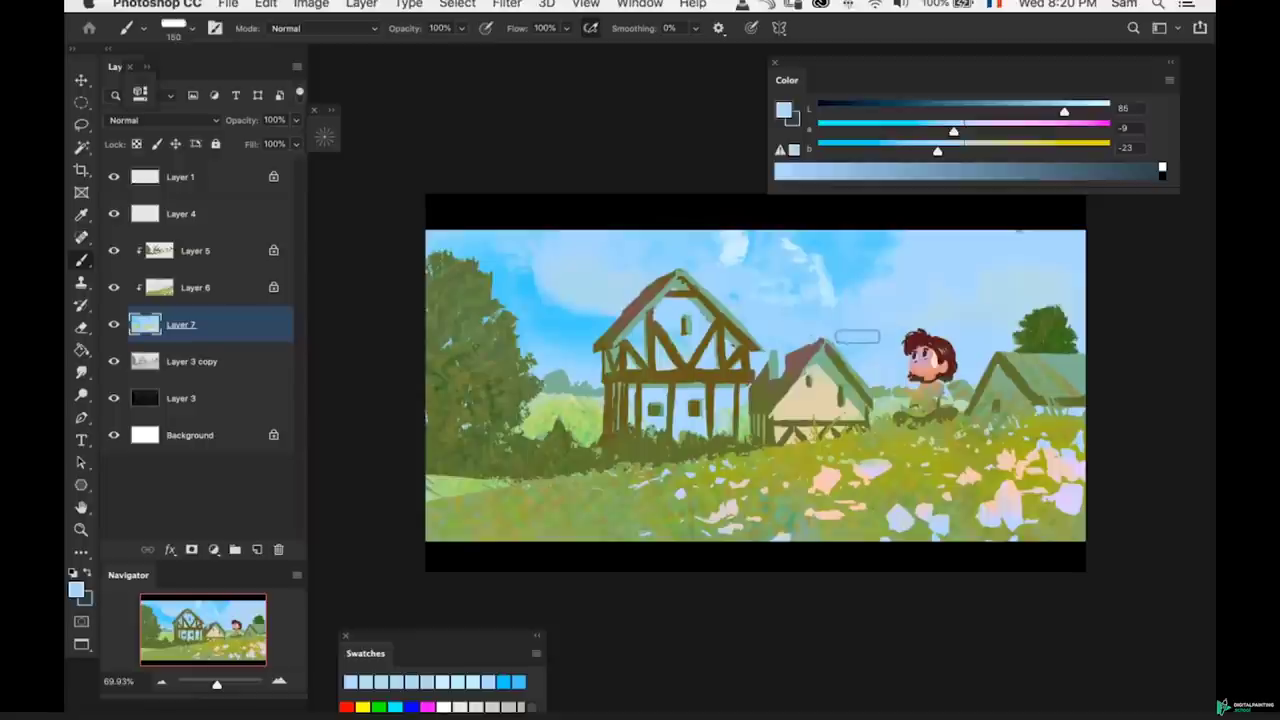
- Sample a flower in the meadow, set the colour to L 70, a 42, b 3, and enlarge the brush to size 250
key(super+space)
drag(821, 404, 750, 394)
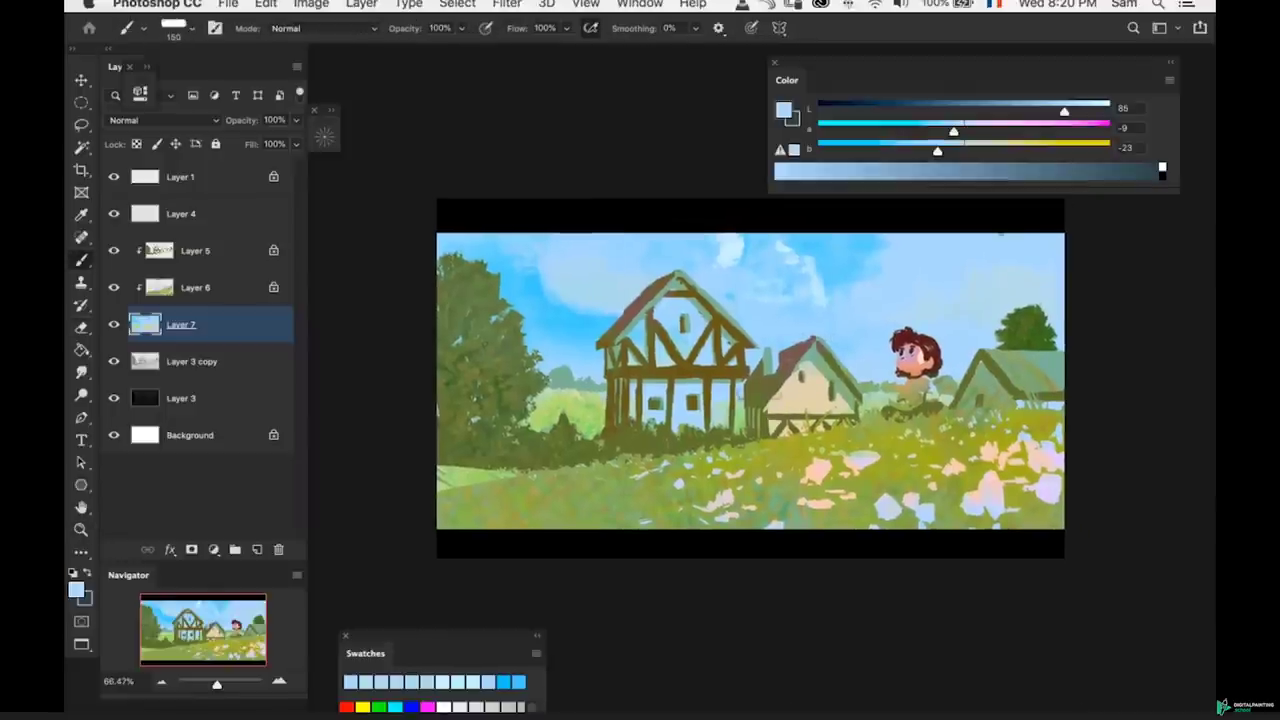
key(super+space)
drag(739, 437, 700, 435)
drag(846, 416, 890, 420)
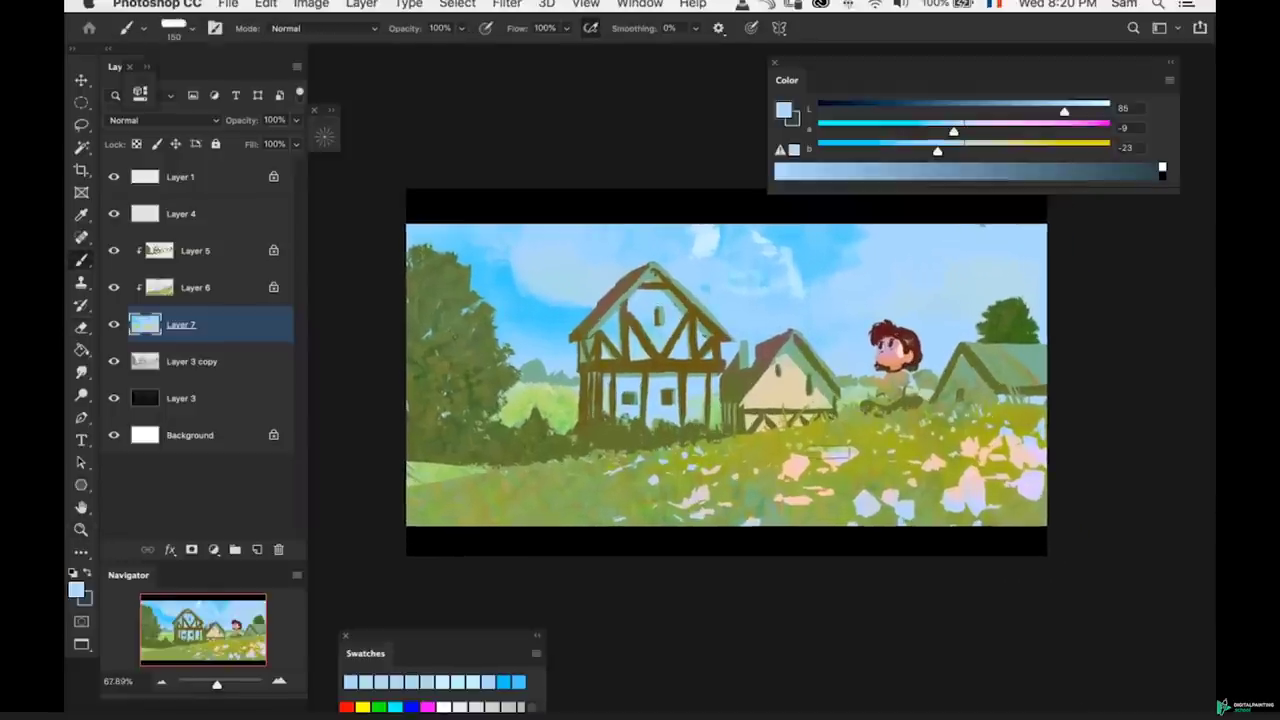
alt+click(838, 455)
key(bracketright)
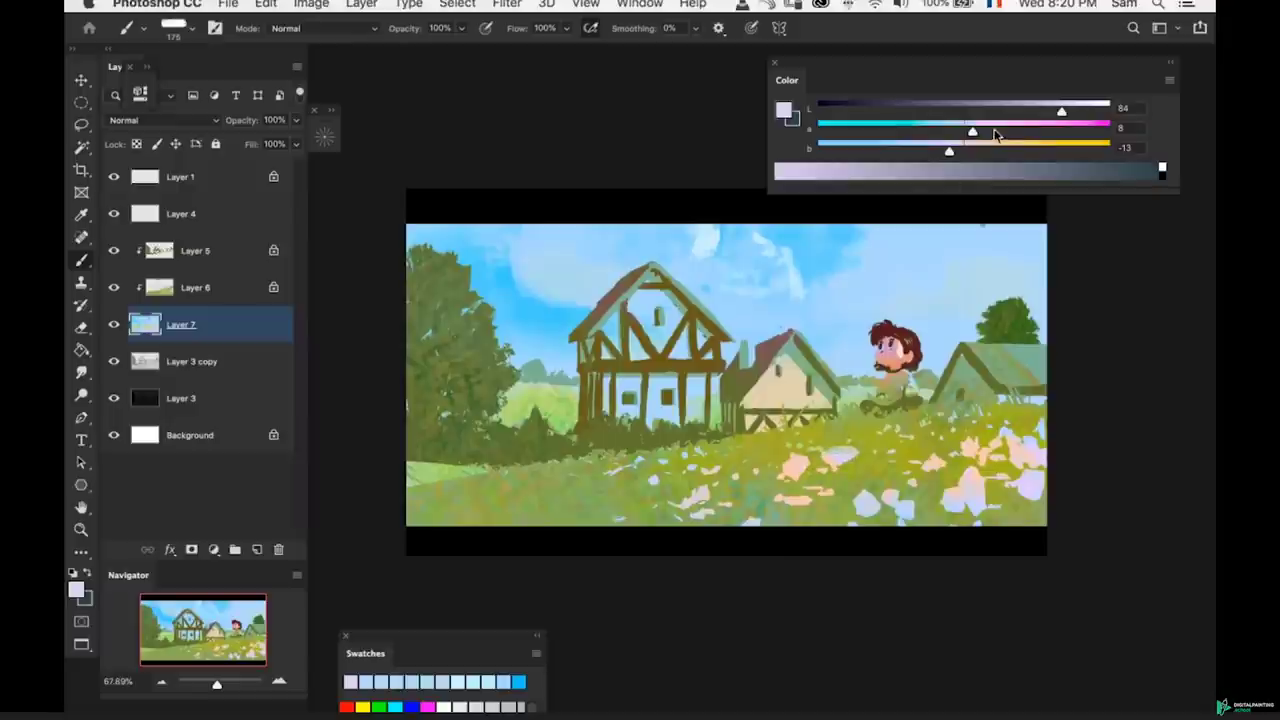
drag(953, 152, 965, 152)
drag(1036, 112, 1021, 112)
drag(976, 132, 992, 132)
drag(964, 151, 1004, 133)
click(967, 152)
key(bracketright)
key(bracketright)
- Paint the flowers across the meadow pink
drag(795, 464, 838, 455)
mouse_move(866, 507)
mouse_down()
mouse_move(908, 505)
mouse_move(1000, 450)
mouse_move(1026, 490)
mouse_move(903, 500)
mouse_move(1012, 450)
mouse_move(925, 438)
mouse_up()
mouse_move(822, 497)
mouse_down()
mouse_move(775, 476)
mouse_move(612, 482)
mouse_move(682, 500)
mouse_move(895, 510)
mouse_up()
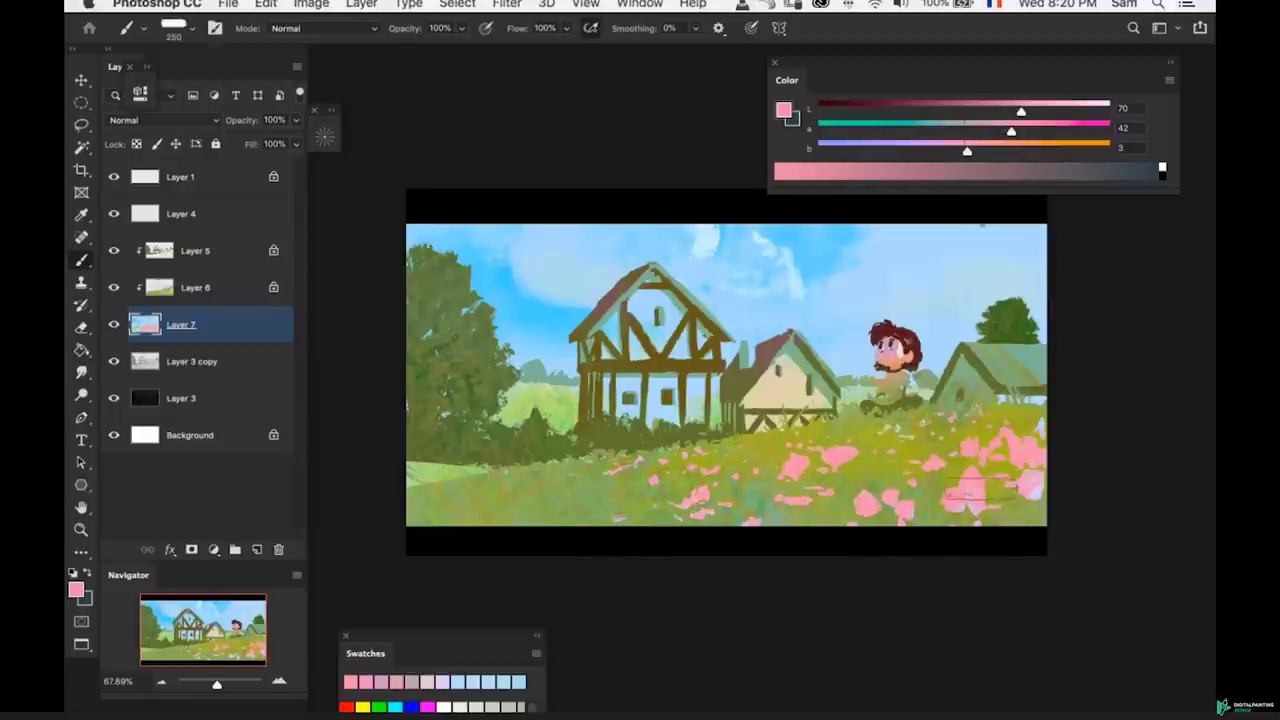
- Set the flower colour to a coral of L 61, b 22 and use a size 80 brush for accents among the pink flowers
key(z)
drag(793, 470, 805, 470)
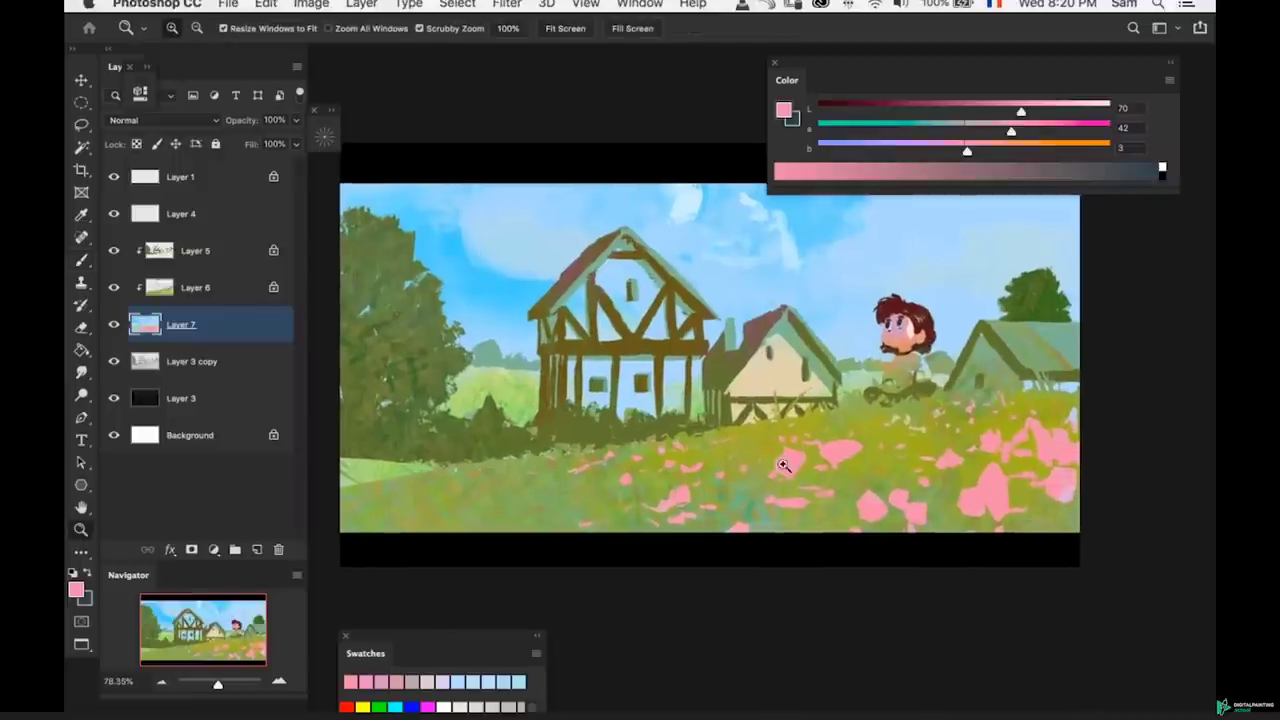
key(b)
drag(967, 150, 995, 111)
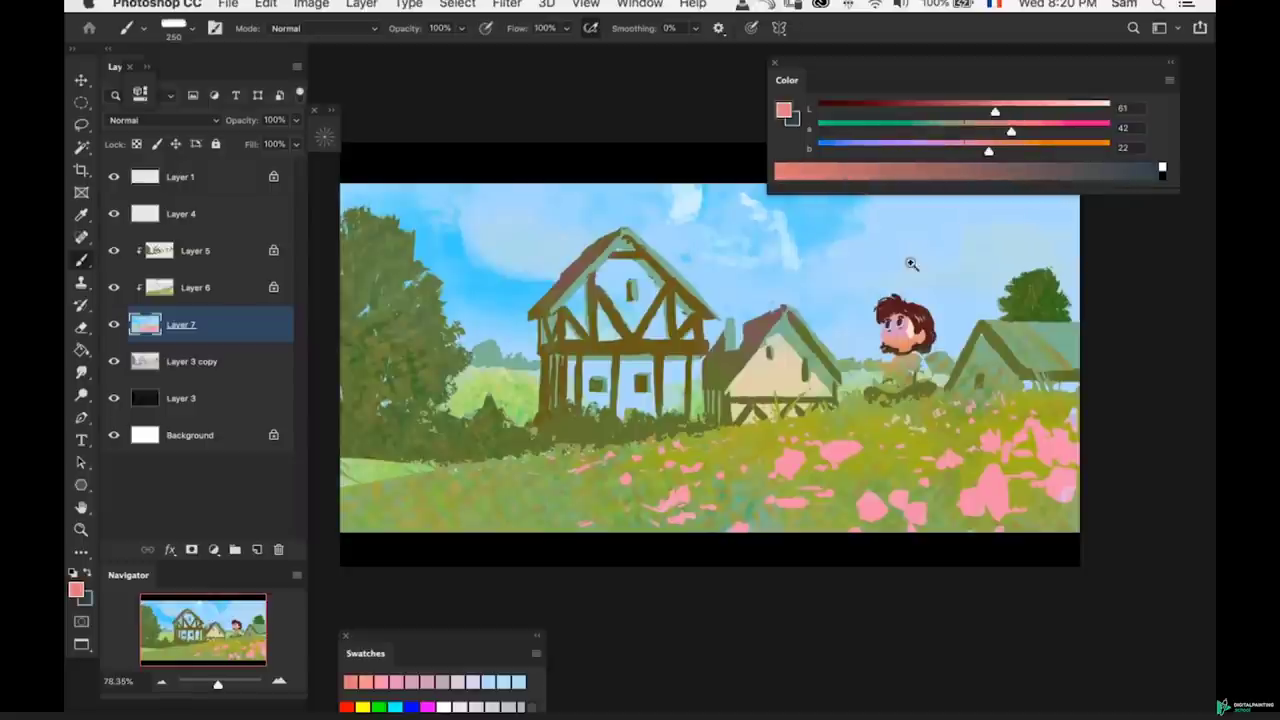
key(z)
drag(909, 375, 880, 378)
drag(938, 482, 894, 462)
drag(894, 462, 915, 461)
key(b)
key(bracketleft)
key(bracketleft)
key(bracketleft)
key(bracketleft)
key(bracketleft)
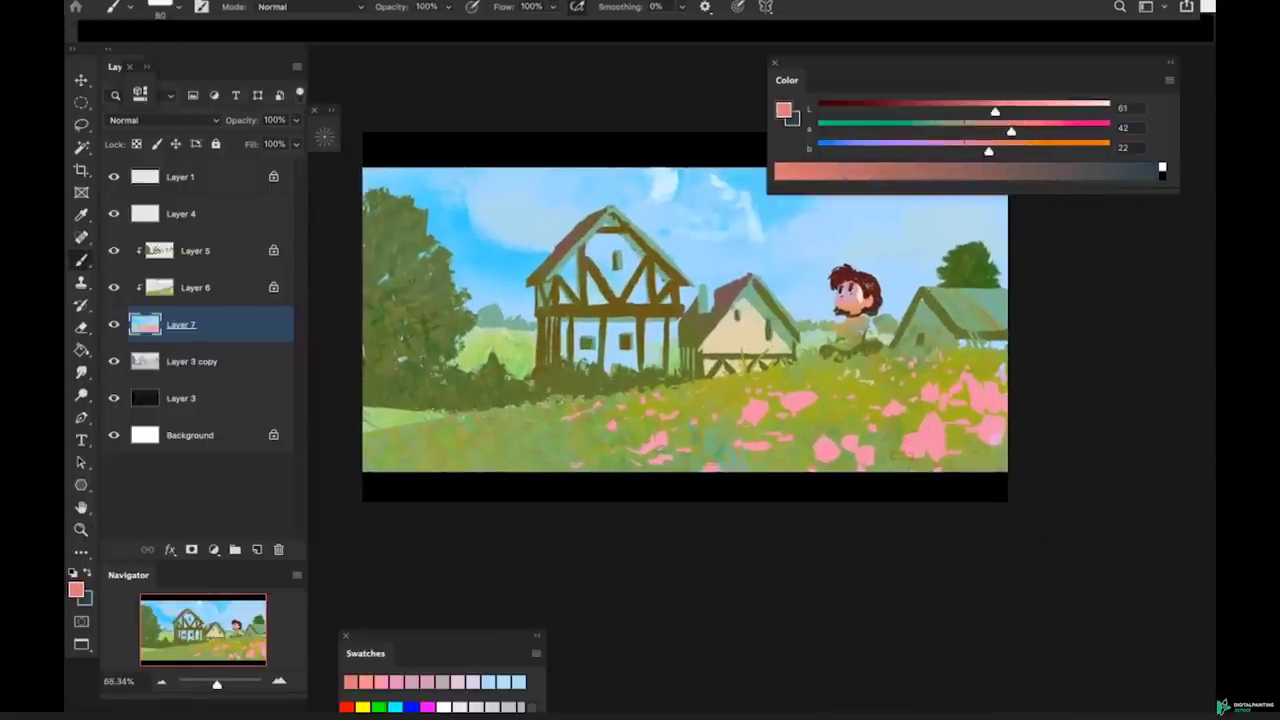
key(z)
mouse_move(905, 475)
mouse_down()
mouse_move(880, 491)
mouse_move(860, 471)
mouse_move(878, 447)
mouse_up()
drag(829, 457, 822, 437)
drag(826, 437, 737, 451)
key(b)
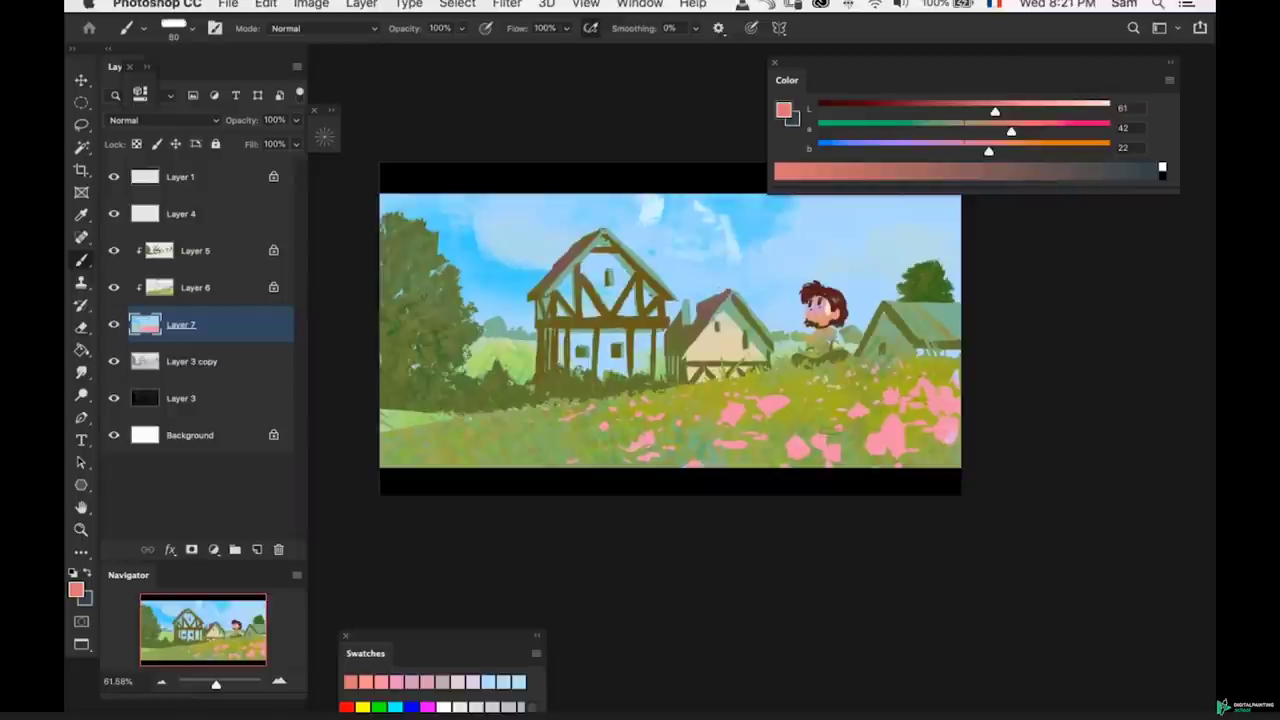
- Sample a pink flower, set b to -58, and paint a few meadow flowers purple
key(z)
mouse_move(800, 410)
mouse_down()
mouse_move(771, 398)
mouse_move(840, 403)
mouse_up()
key(b)
alt+click(777, 409)
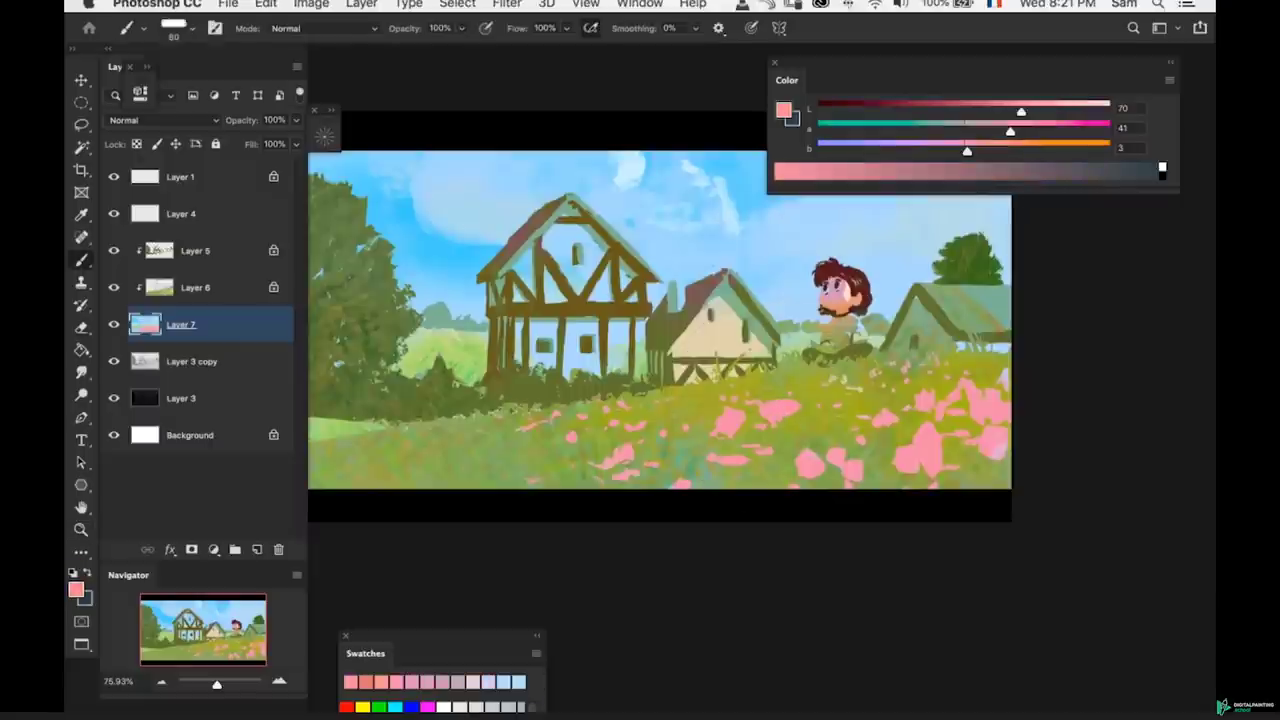
click(898, 150)
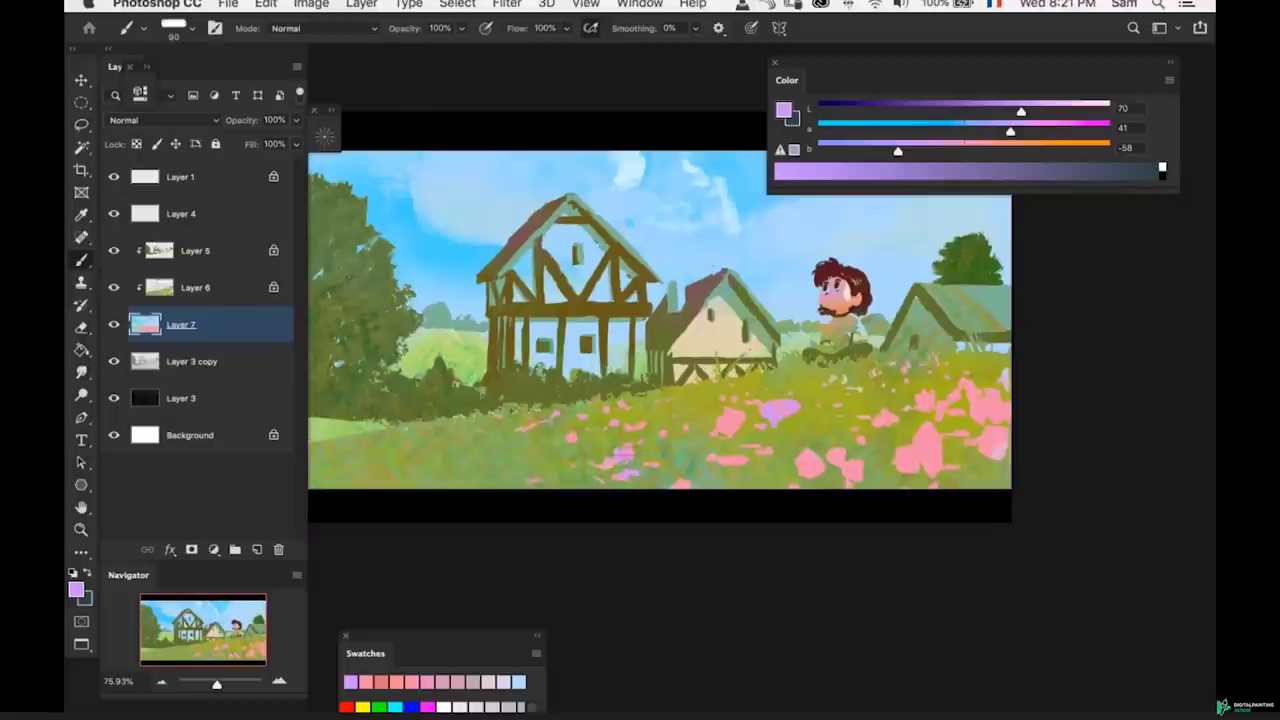
key(z)
key(b)
- Resample the pink and purple flowers, set the colour to L 70, a 1, b -42, and paint a foreground flower blue
alt+click(926, 400)
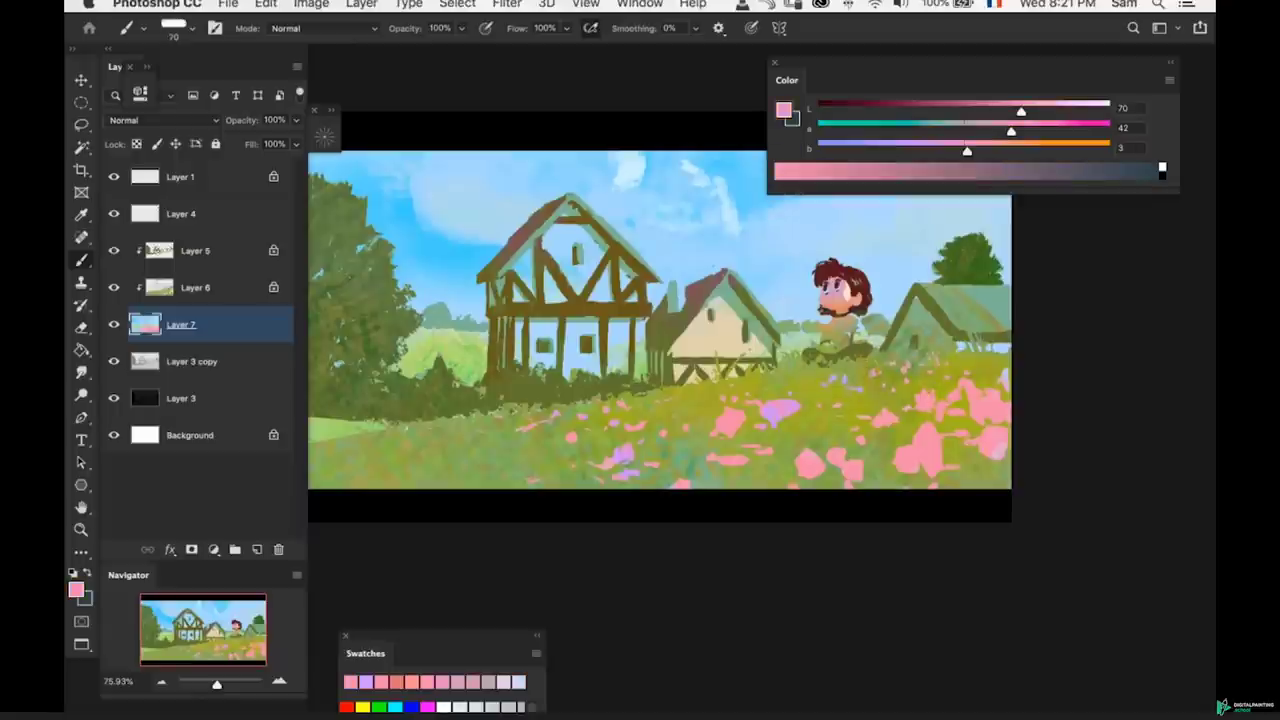
alt+click(783, 405)
click(918, 174)
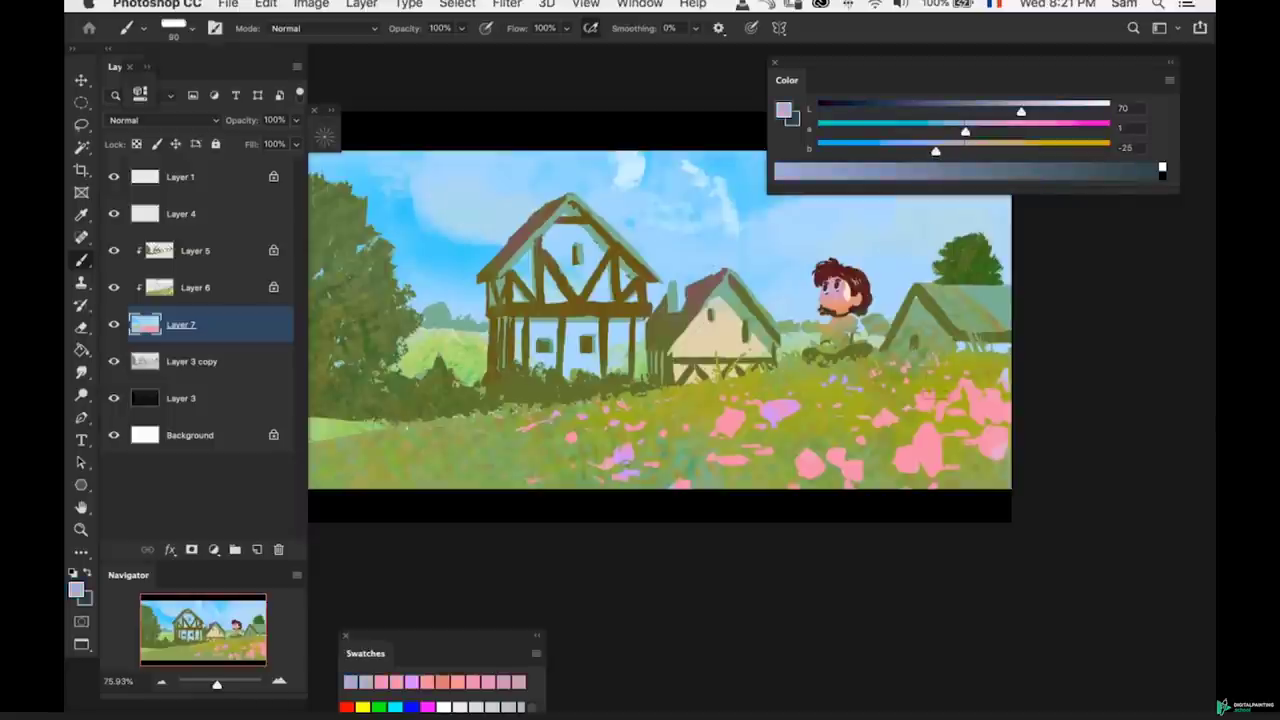
drag(935, 150, 916, 150)
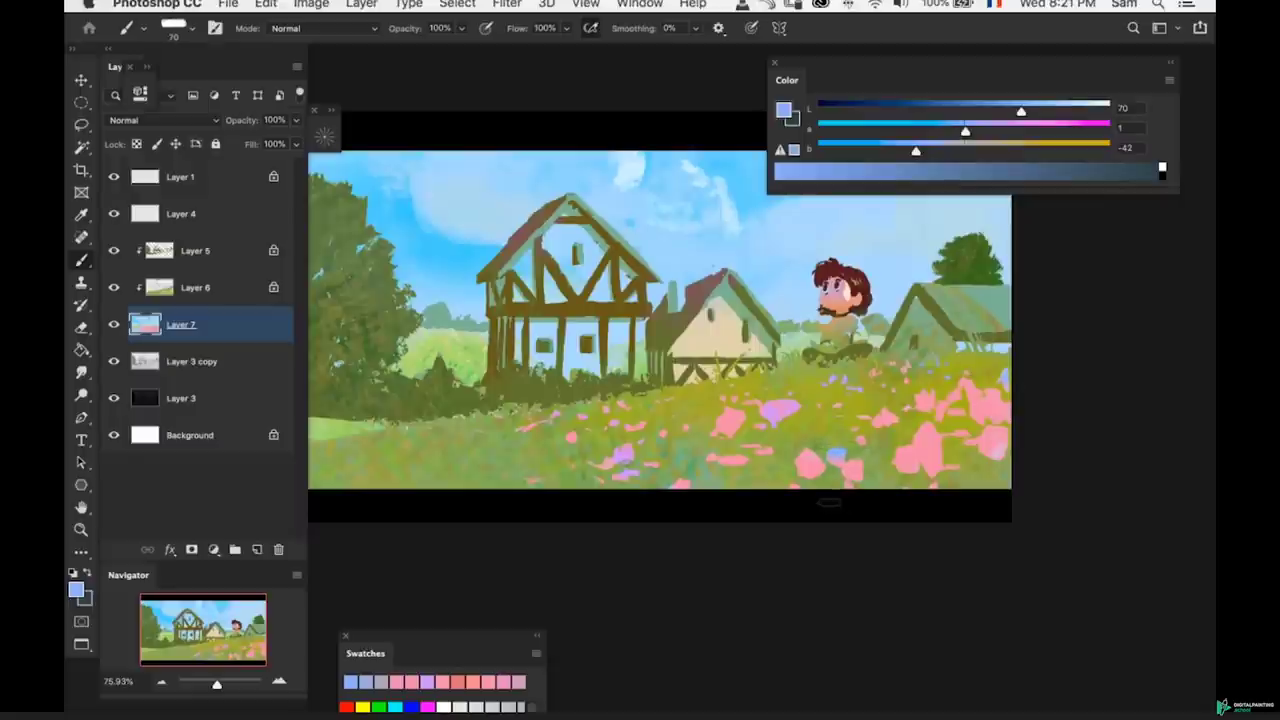
- Switch to Layer 5, sample the large tree's foliage, and set the colour to an ochre of a -3, b 51
key(z)
drag(852, 511, 814, 520)
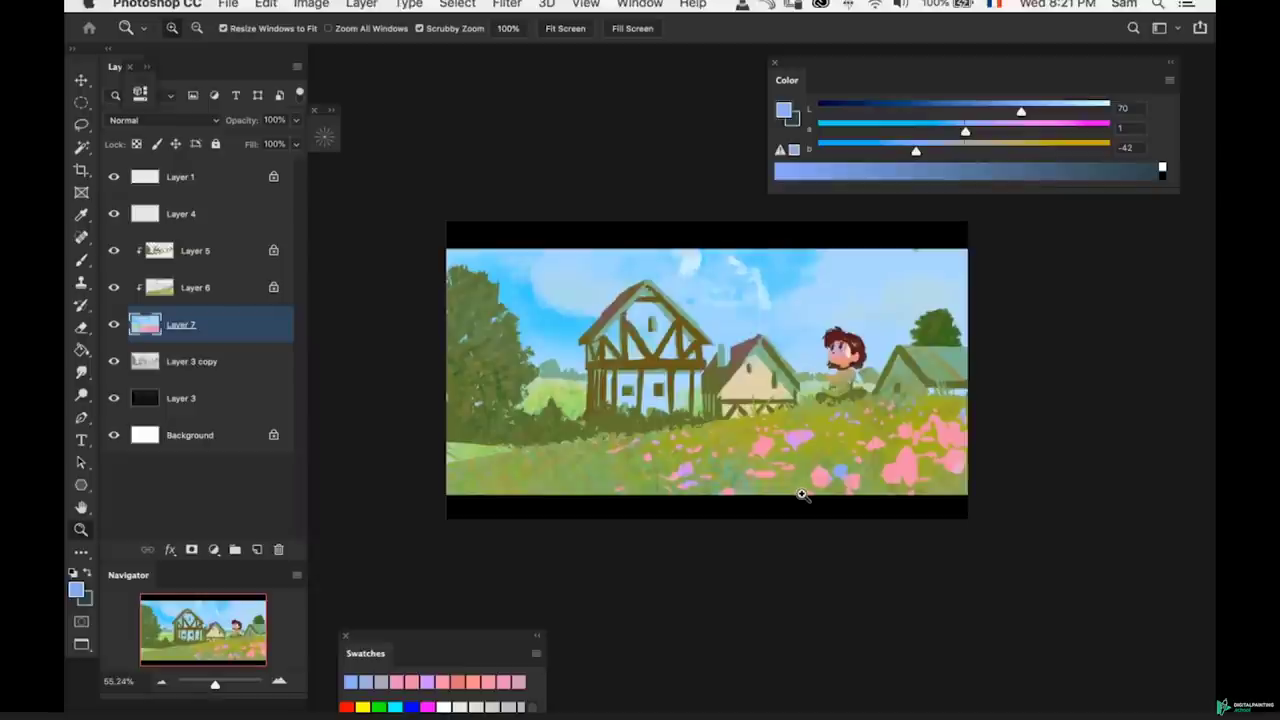
mouse_move(719, 433)
mouse_down()
mouse_move(703, 457)
mouse_move(690, 452)
mouse_up()
drag(562, 420, 600, 422)
key(b)
super+click(455, 380)
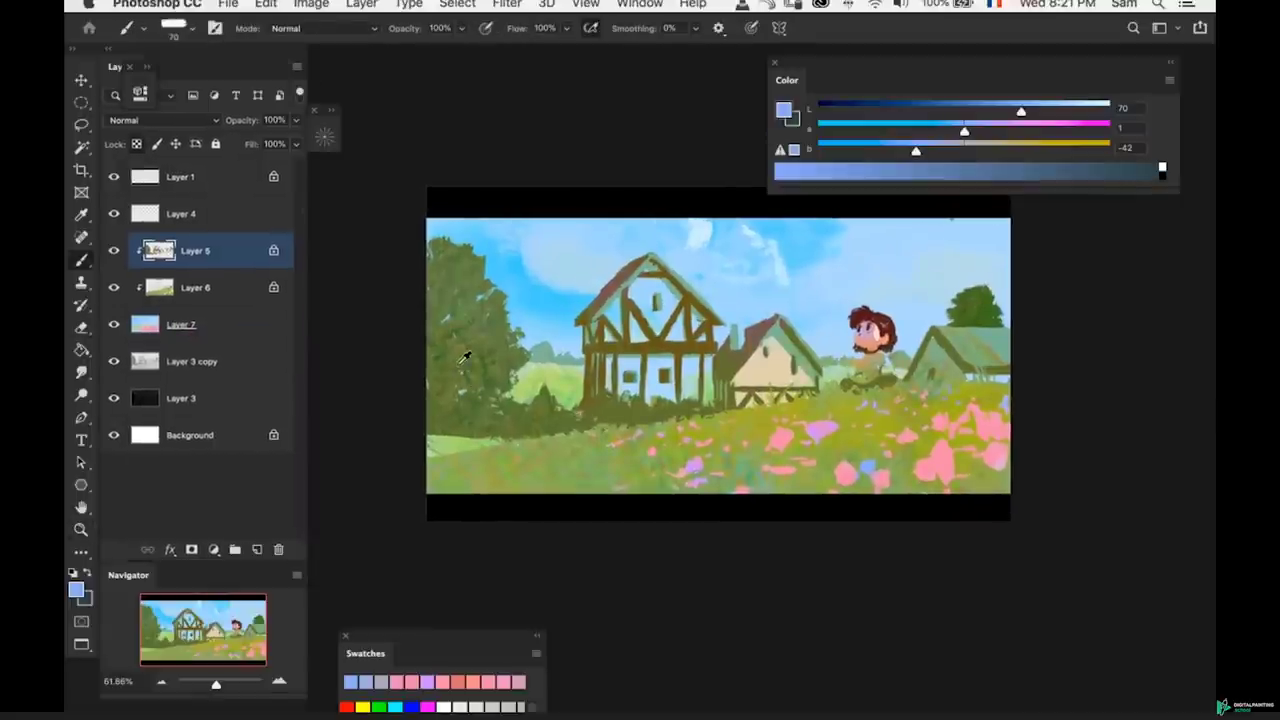
alt+click(465, 357)
click(1020, 150)
click(960, 131)
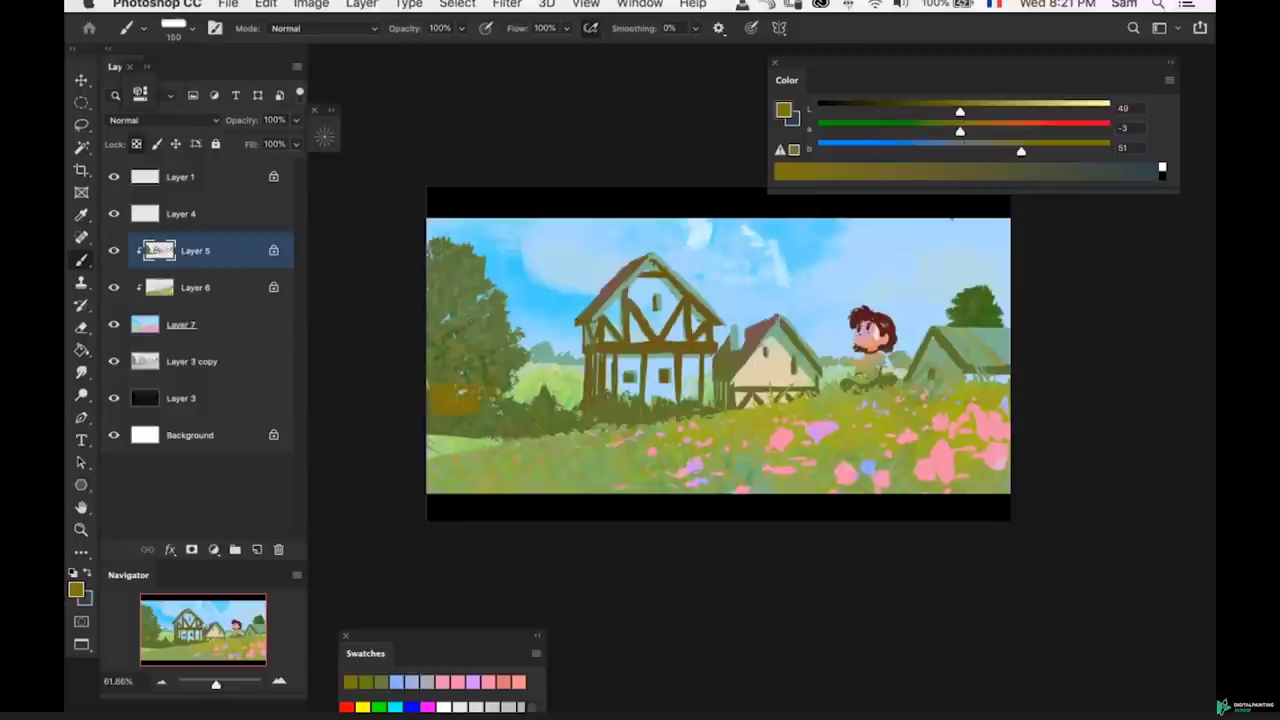
- Try the ochre on the large tree's lower foliage and undo the strokes
key(super+z)
key(super+z)
drag(488, 360, 490, 344)
key(super+z)
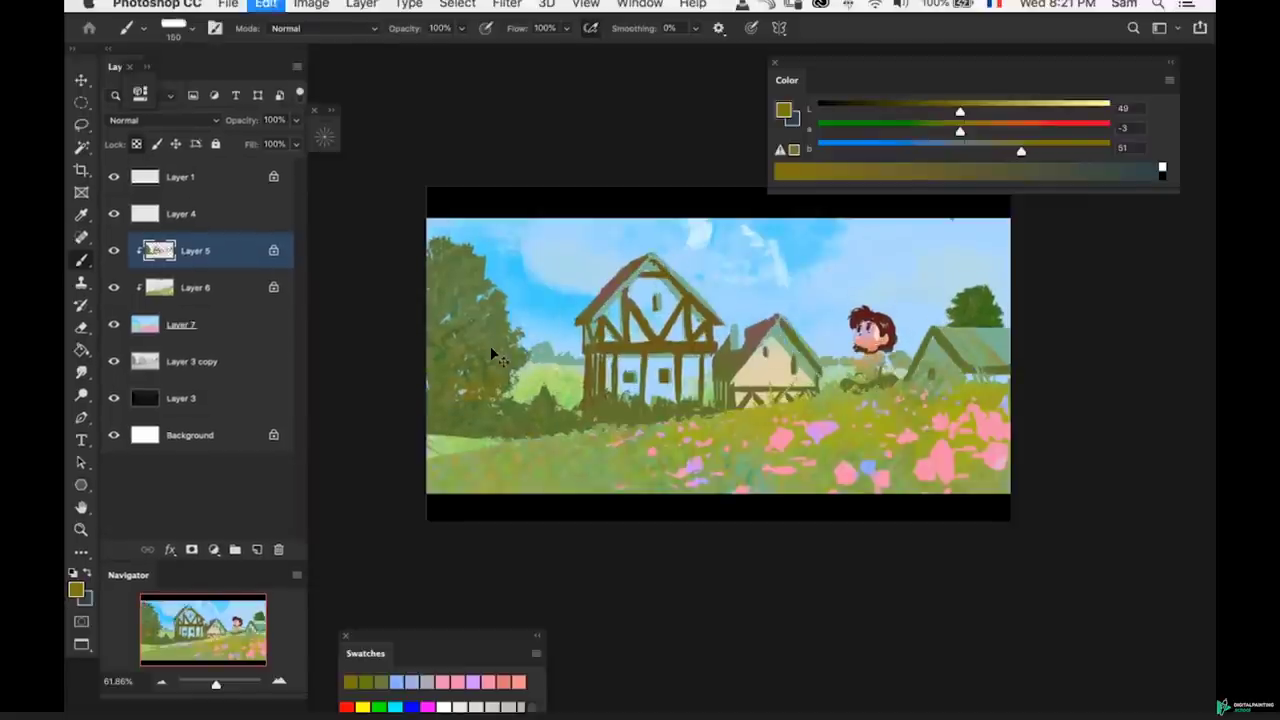
- Choose a textured foliage brush at size 125 and add ochre specks to the large tree's lower leaves
right_click(520, 385)
double_click(664, 503)
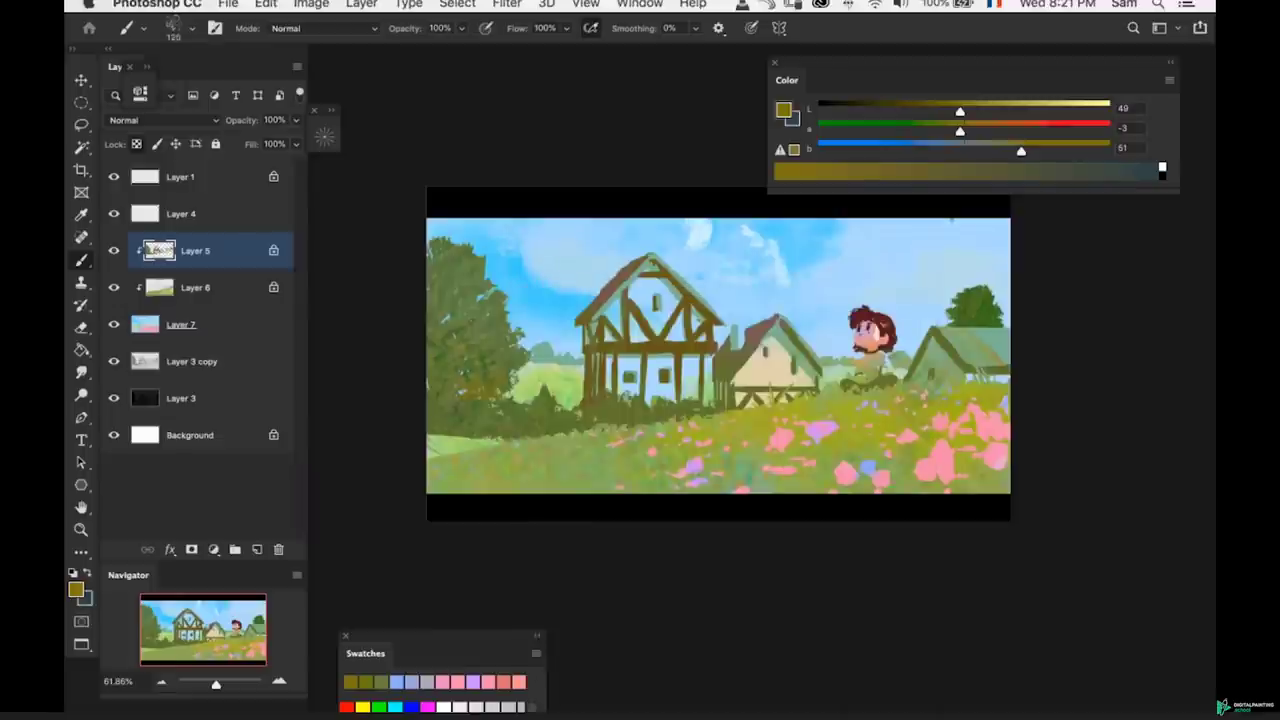
right_click(487, 386)
double_click(548, 490)
- Sample the large tree's foliage, set the colour to L 40, a 2, b 38, and paint brown leaves in its lower part
alt+click(455, 380)
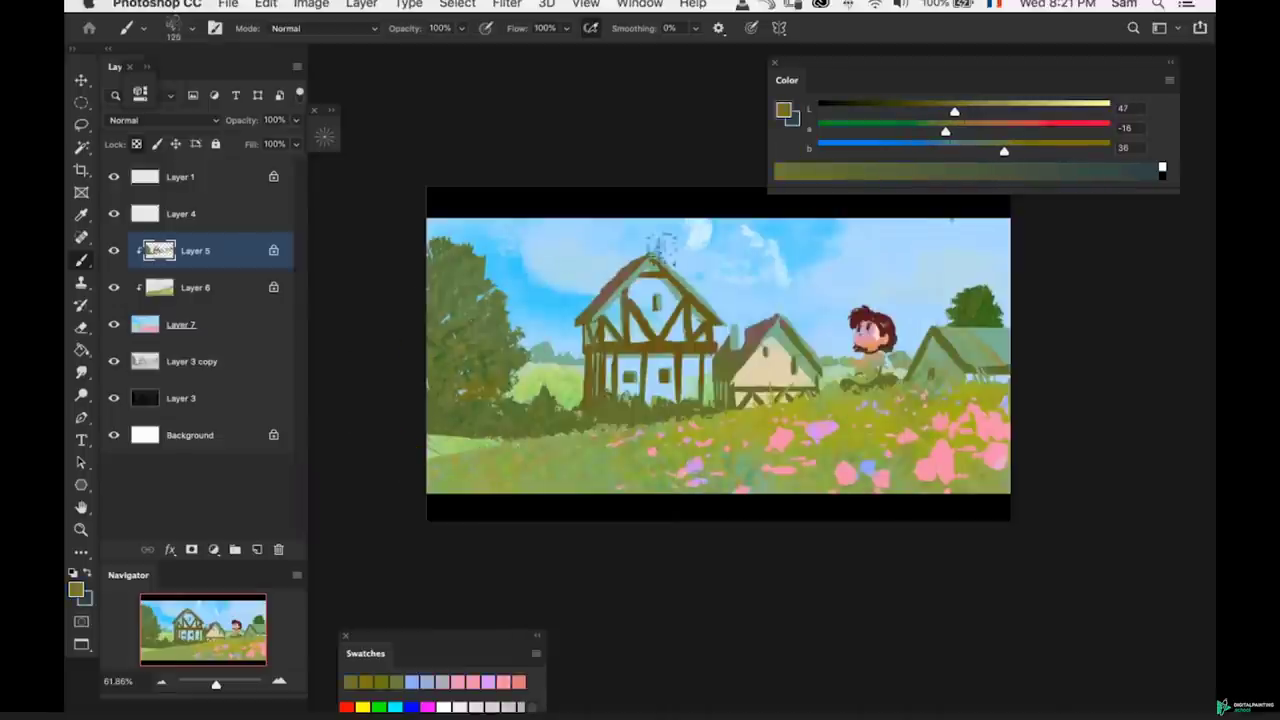
click(966, 130)
click(1006, 150)
click(935, 110)
key(bracketleft)
key(bracketleft)
key(bracketleft)
mouse_move(448, 365)
mouse_down()
mouse_move(443, 380)
mouse_move(488, 400)
mouse_up()
- Enlarge the brush to size 300 and spread the brown over the large tree's lower foliage
key(bracketright)
key(bracketright)
key(bracketright)
key(bracketright)
key(bracketright)
key(bracketright)
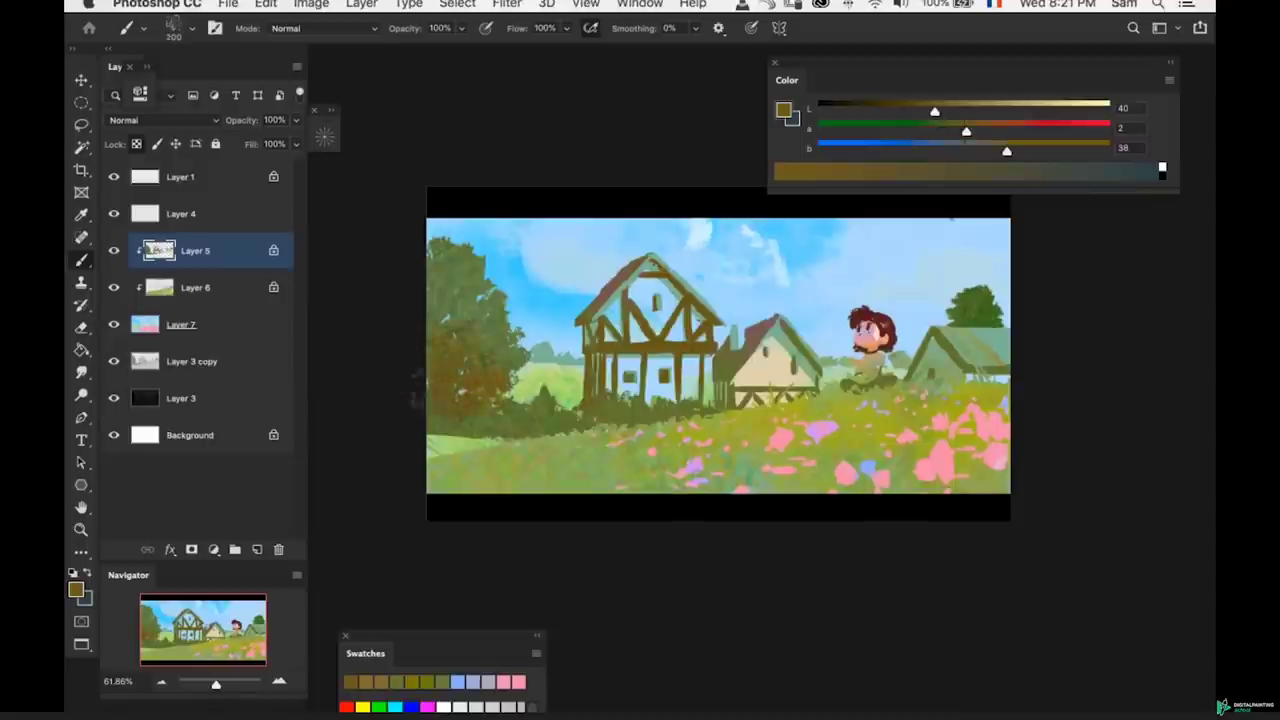
- Sample the tree's green, set the colour to L 43, a 4, b 44, and reduce the brush to size 60 for warm leaf details
alt+click(500, 345)
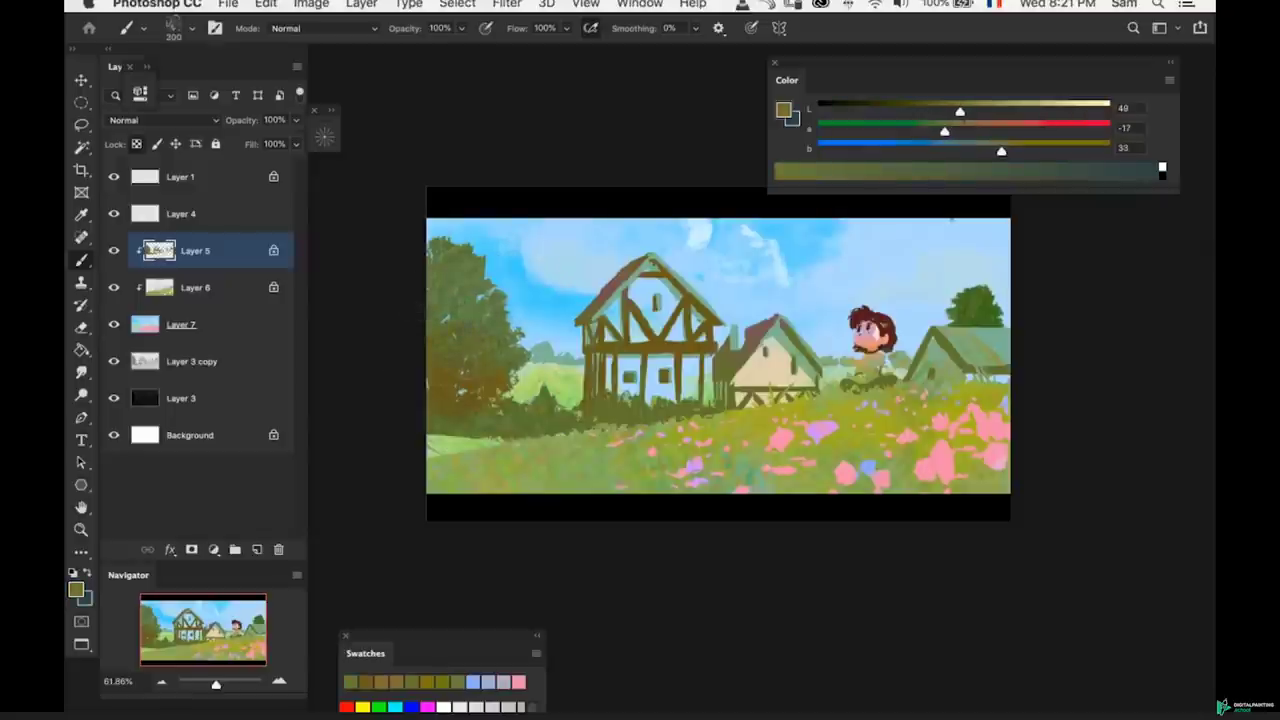
key(bracketright)
key(bracketright)
click(958, 131)
drag(1001, 150, 1013, 150)
click(968, 132)
drag(958, 112, 944, 112)
key(bracketleft)
key(bracketleft)
key(bracketleft)
key(bracketleft)
key(bracketleft)
key(bracketleft)
key(bracketleft)
key(bracketleft)
key(bracketleft)
key(bracketleft)
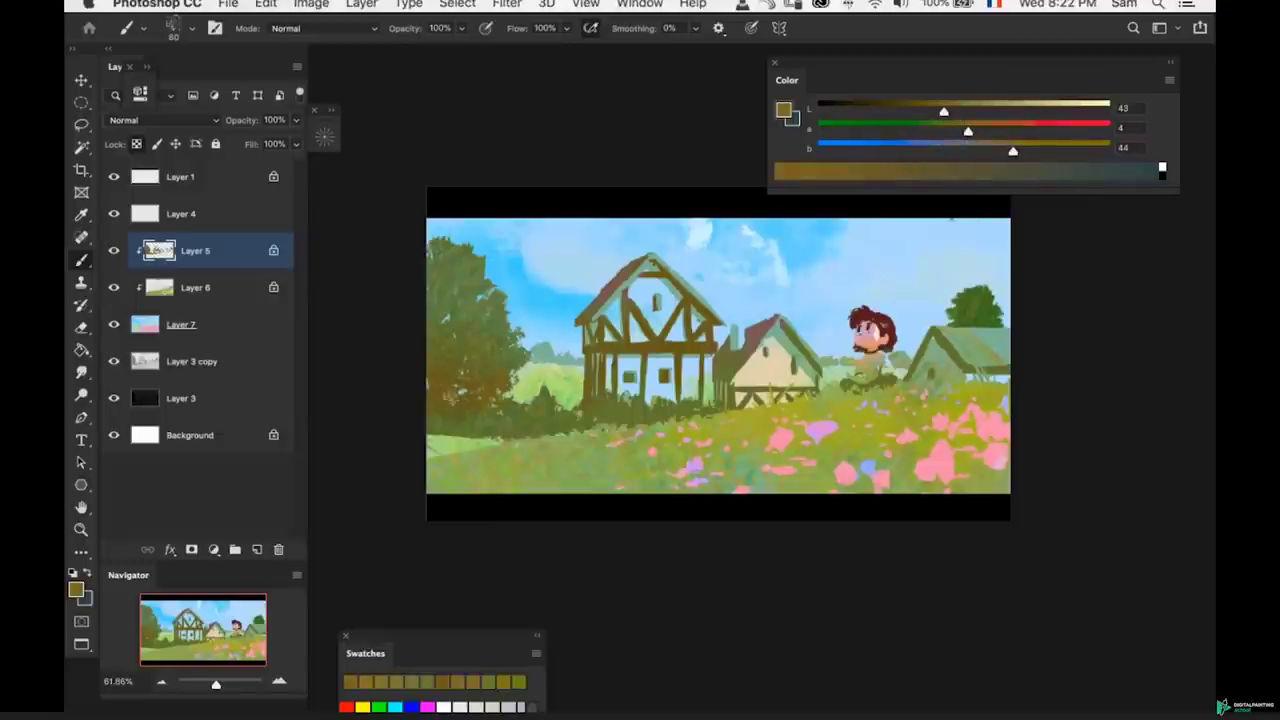
- Sample the tree's lower foliage, set L to 32, and darken the base of the tree while enlarging the brush to size 175
alt+click(463, 397)
key(bracketleft)
drag(918, 111, 911, 111)
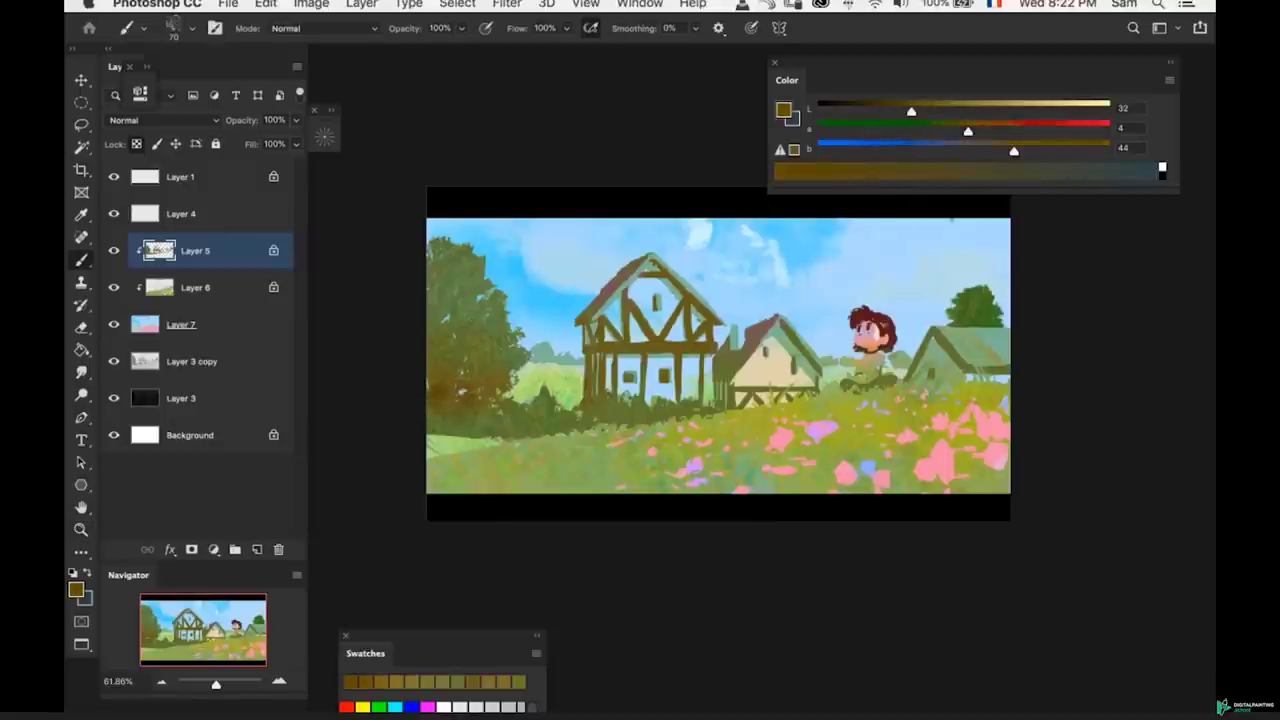
key(bracketright)
key(bracketright)
key(bracketright)
key(bracketright)
key(bracketright)
key(bracketright)
mouse_move(453, 418)
mouse_down()
mouse_move(456, 408)
mouse_move(440, 418)
mouse_up()
key(bracketright)
key(bracketright)
key(bracketright)
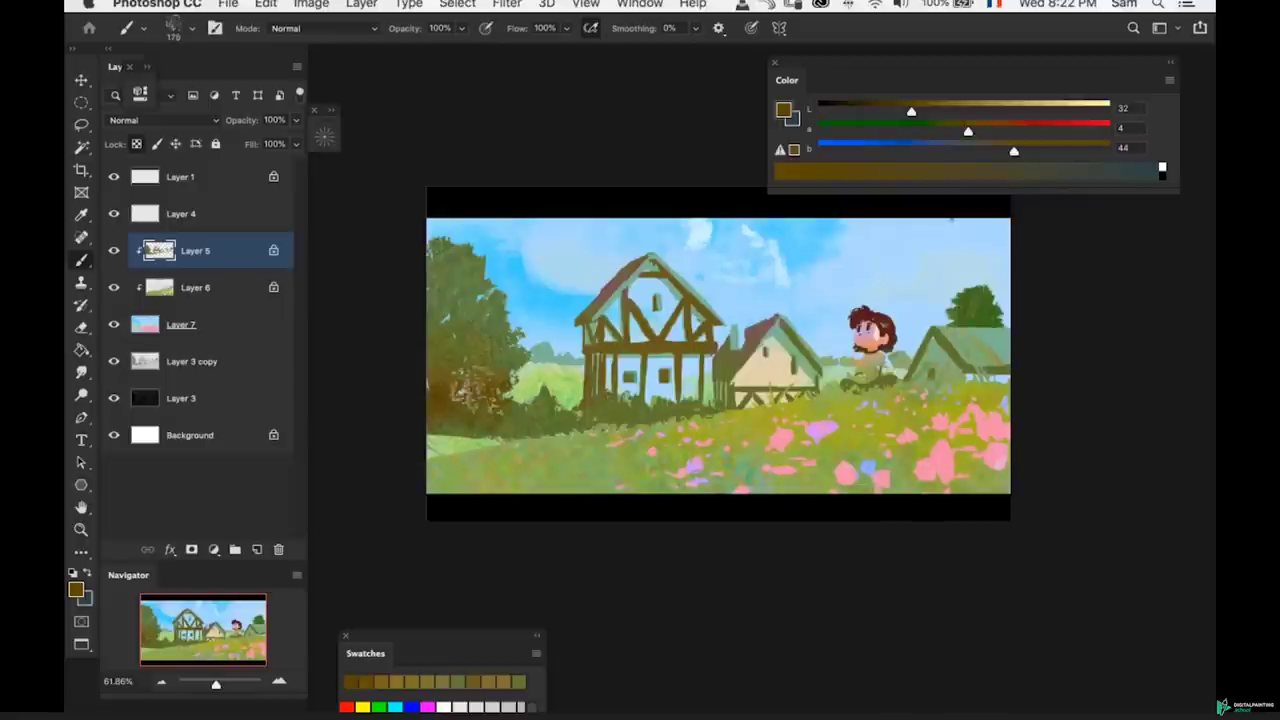
- Sample greens from the large tree's lower foliage and blend olive leaves over its brown base with a size 200 down to 125 brush
alt+click(465, 390)
key(bracketleft)
key(bracketleft)
key(bracketleft)
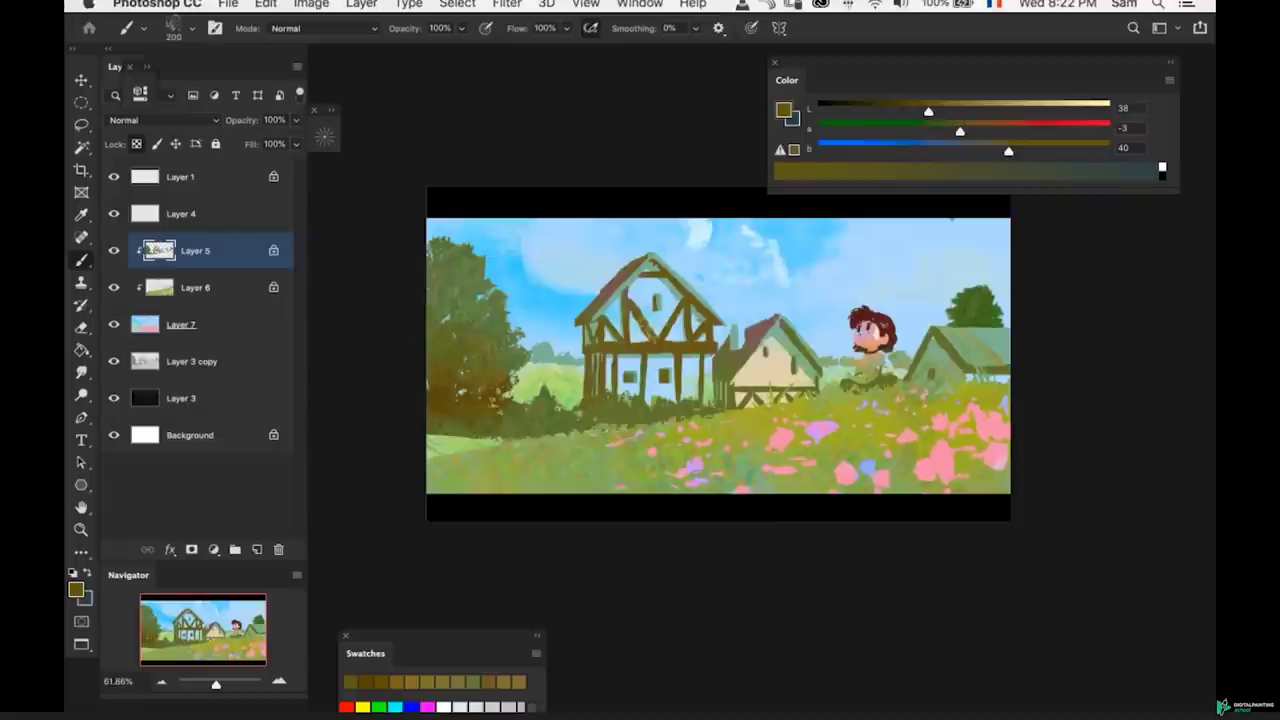
alt+click(509, 429)
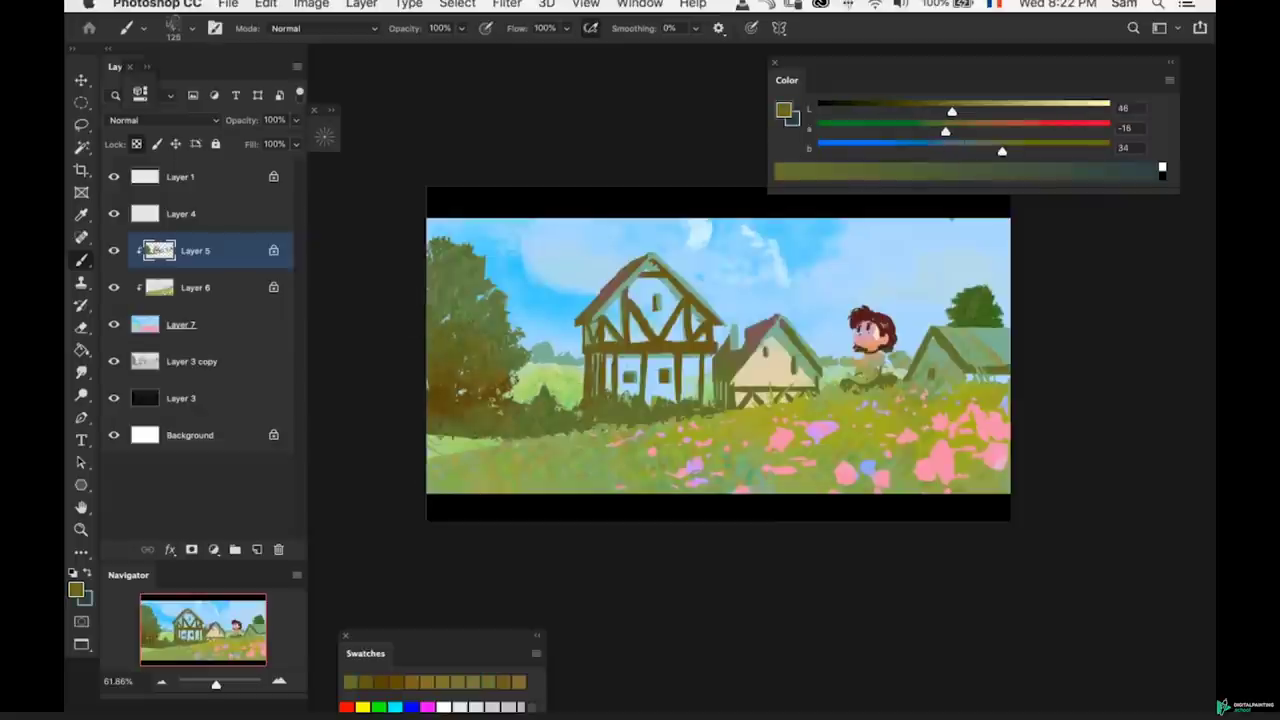
- Sample the bushes below the big house and set the colour to L 49, a -15, b 25 for a muted green
alt+click(610, 414)
drag(1003, 151, 991, 151)
drag(952, 110, 960, 110)
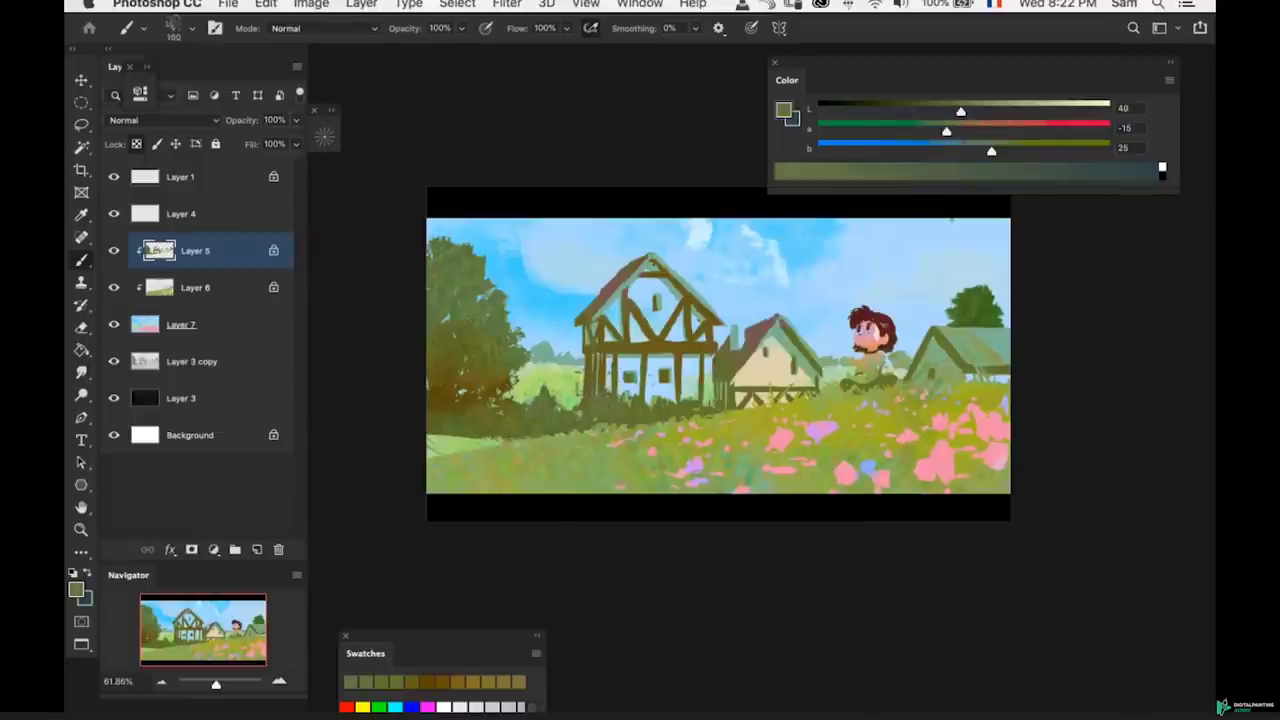
- Compare the painting's values in the grayscale proof with those of Layer 3 copy by toggling its visibility, and return to the colour view
key(z)
key(super+space)
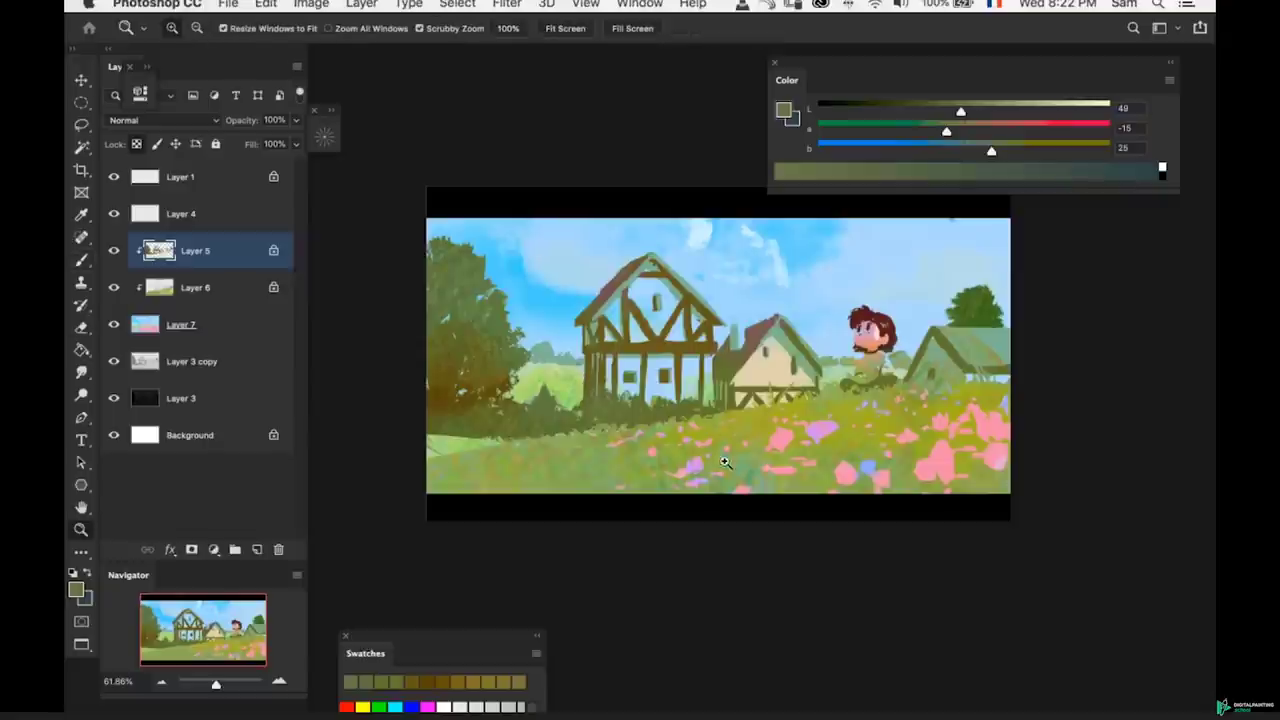
drag(726, 460, 698, 446)
key(super+y)
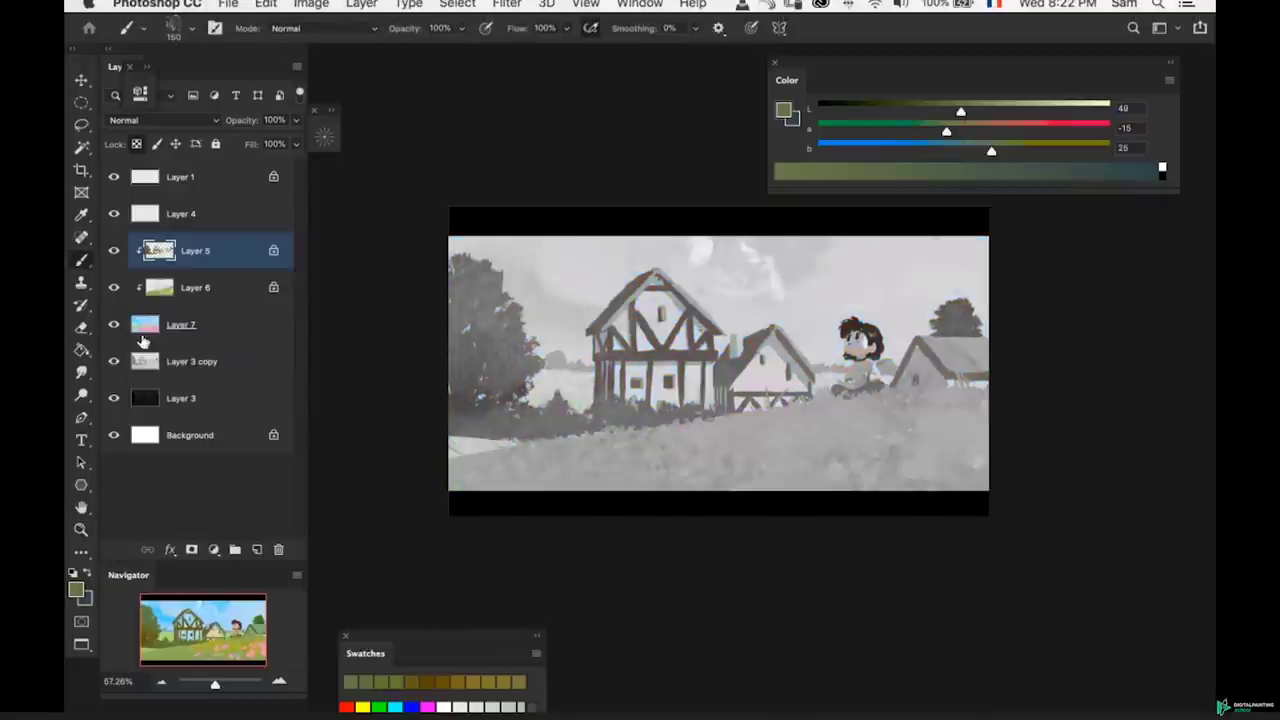
click(115, 362)
click(114, 363)
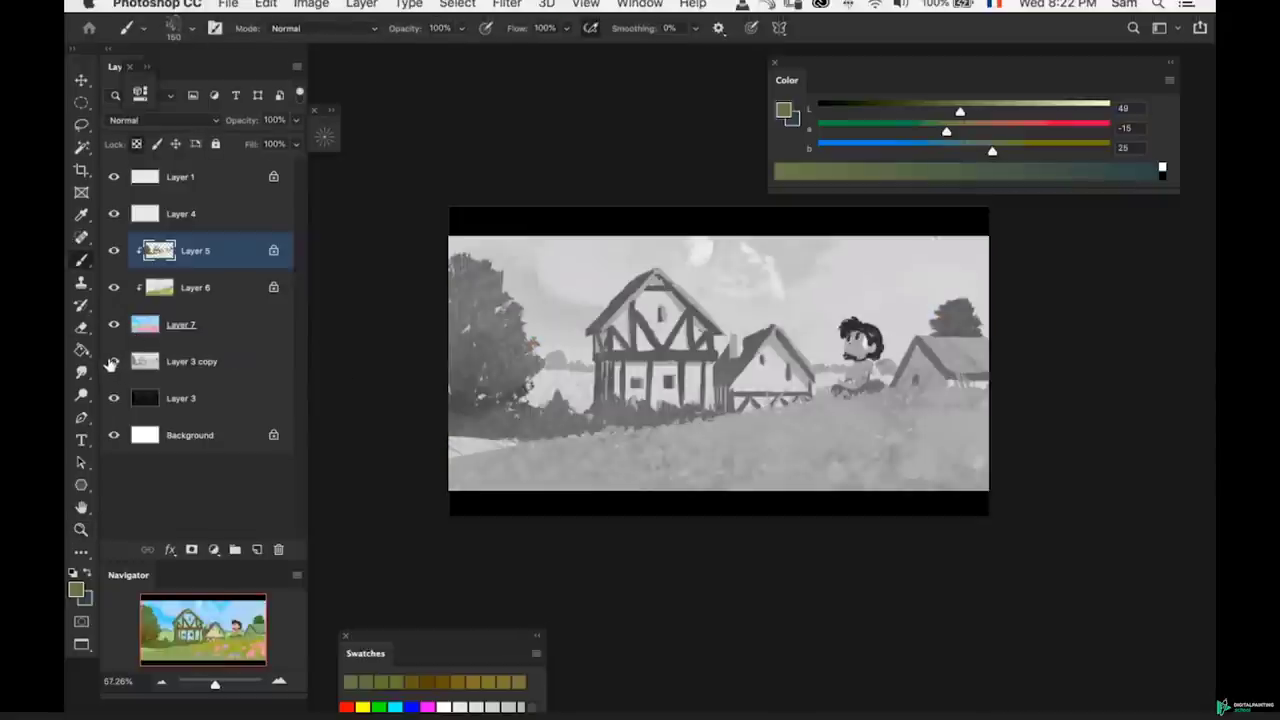
key(super+y)
- Sample the character's hair and set the colour to a dark purple with L 25, a 29, b -7
key(z)
mouse_move(838, 332)
mouse_down()
mouse_move(871, 341)
mouse_move(819, 342)
mouse_up()
key(b)
alt+click(809, 324)
drag(977, 152, 948, 152)
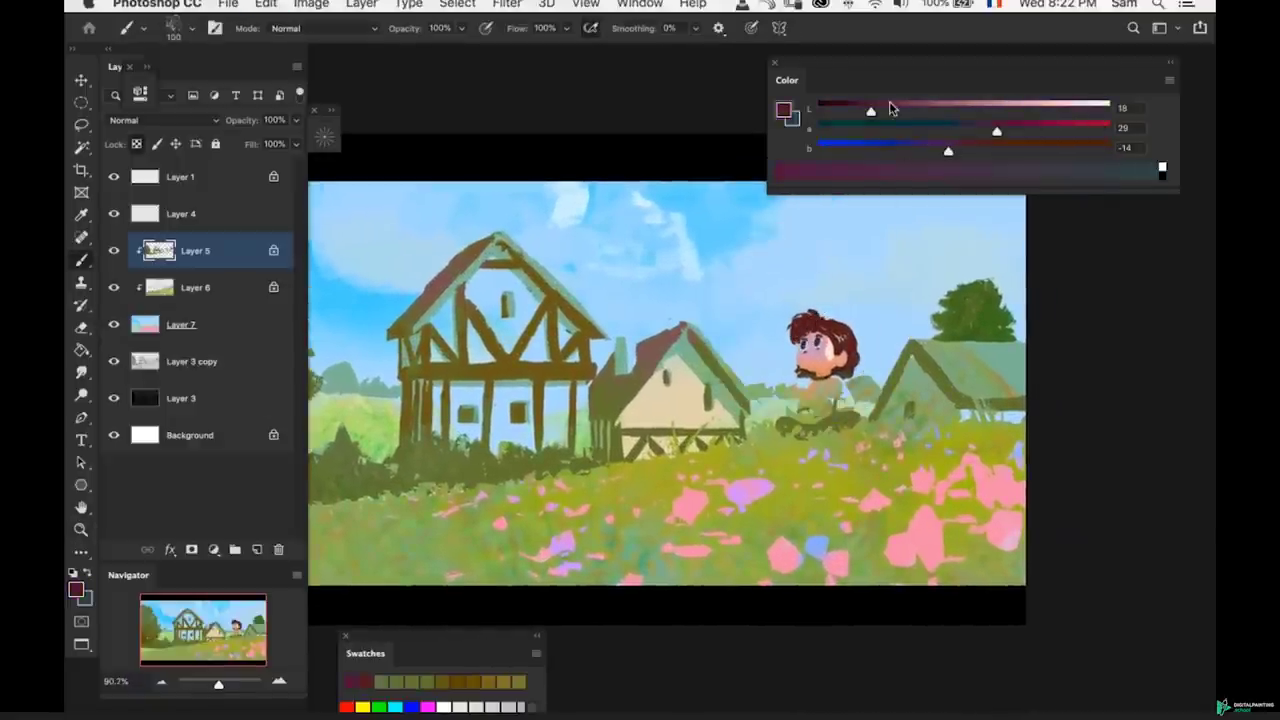
click(889, 108)
click(955, 150)
- Switch to Sampled Brush 11 6 at size 90 and paint the dark purple into the character's hair
right_click(786, 290)
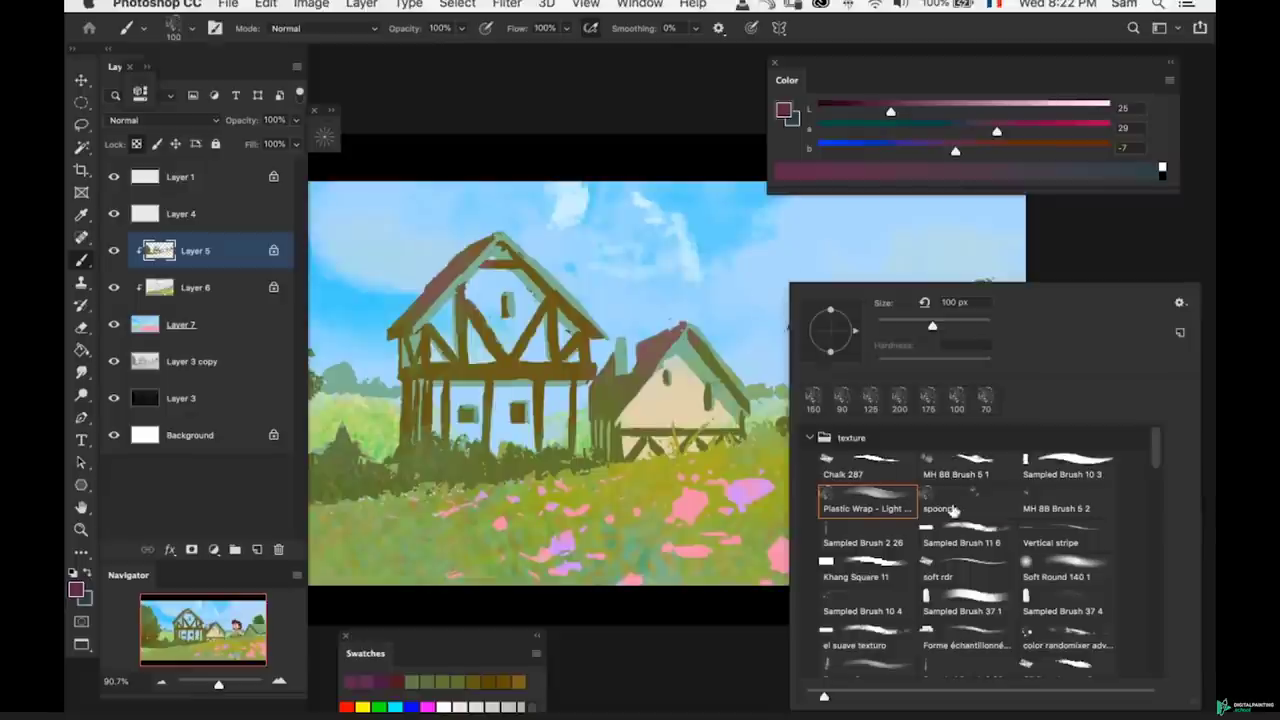
click(956, 564)
click(897, 562)
click(960, 534)
click(788, 350)
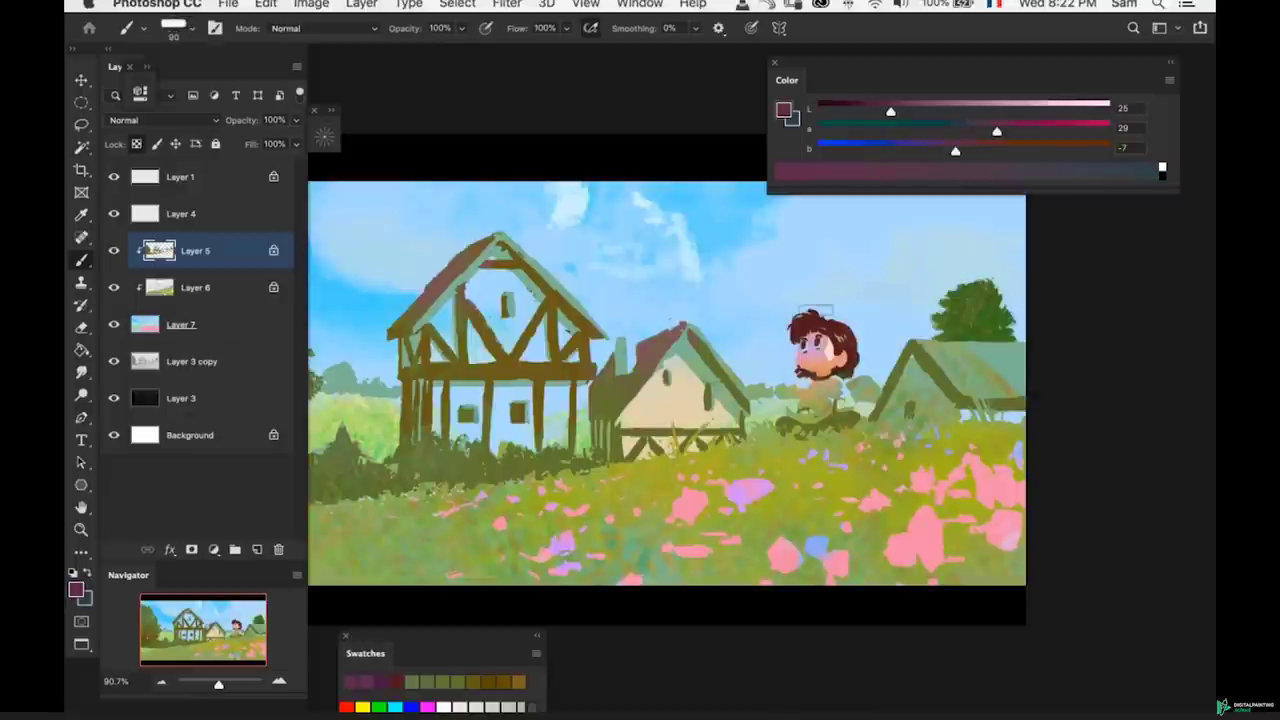
mouse_move(817, 335)
mouse_down()
mouse_move(850, 336)
mouse_move(851, 350)
mouse_move(793, 338)
mouse_move(805, 336)
mouse_up()
- Set the sampled hair colour to L 32, a 8, b -10 and paint cooler purple areas in the hair with a size 70 brush
alt+click(805, 336)
mouse_move(952, 150)
mouse_down()
mouse_move(938, 150)
mouse_move(952, 150)
mouse_up()
click(910, 108)
click(970, 129)
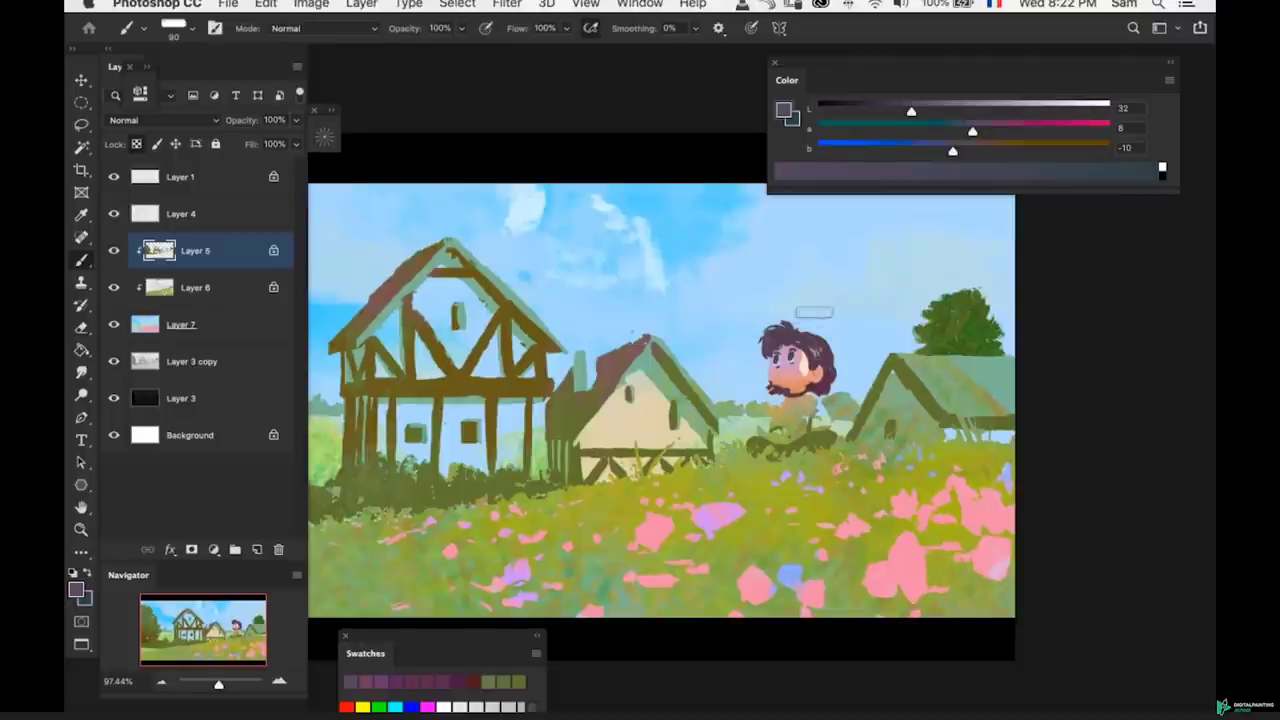
mouse_move(813, 322)
mouse_down()
mouse_move(842, 323)
mouse_move(815, 345)
mouse_move(850, 350)
mouse_move(822, 372)
mouse_move(765, 380)
mouse_up()
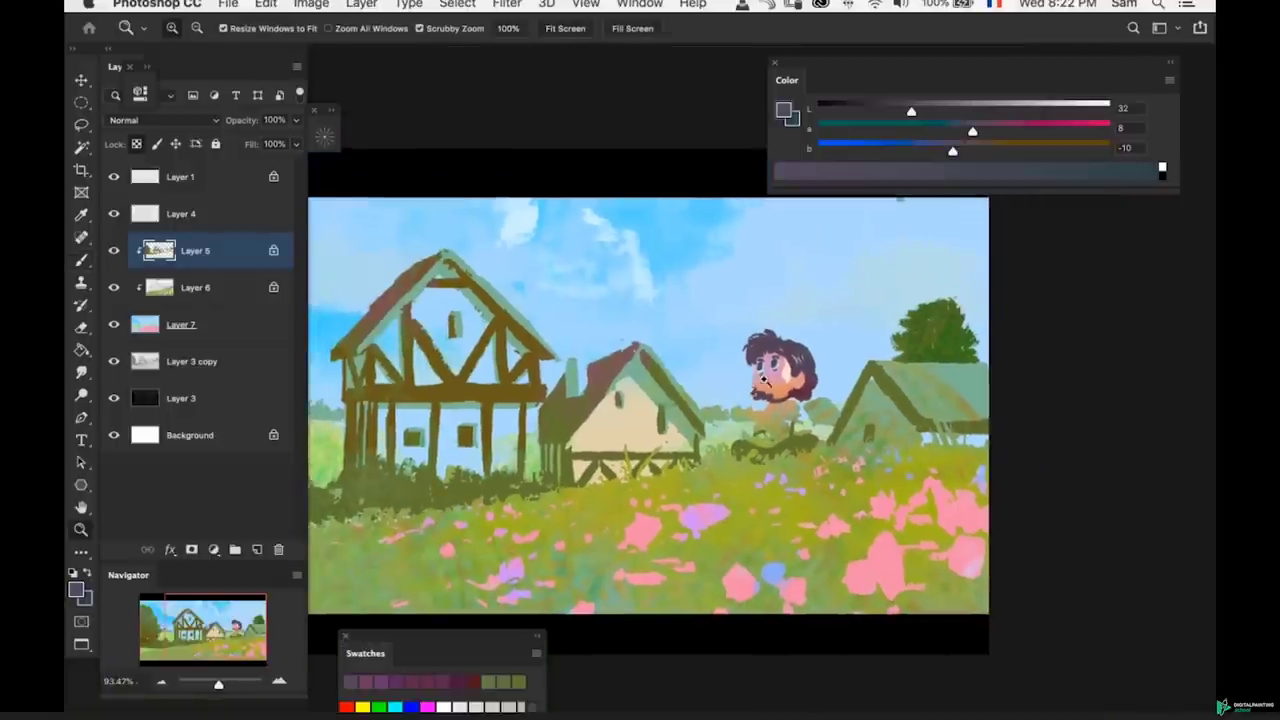
key(b)
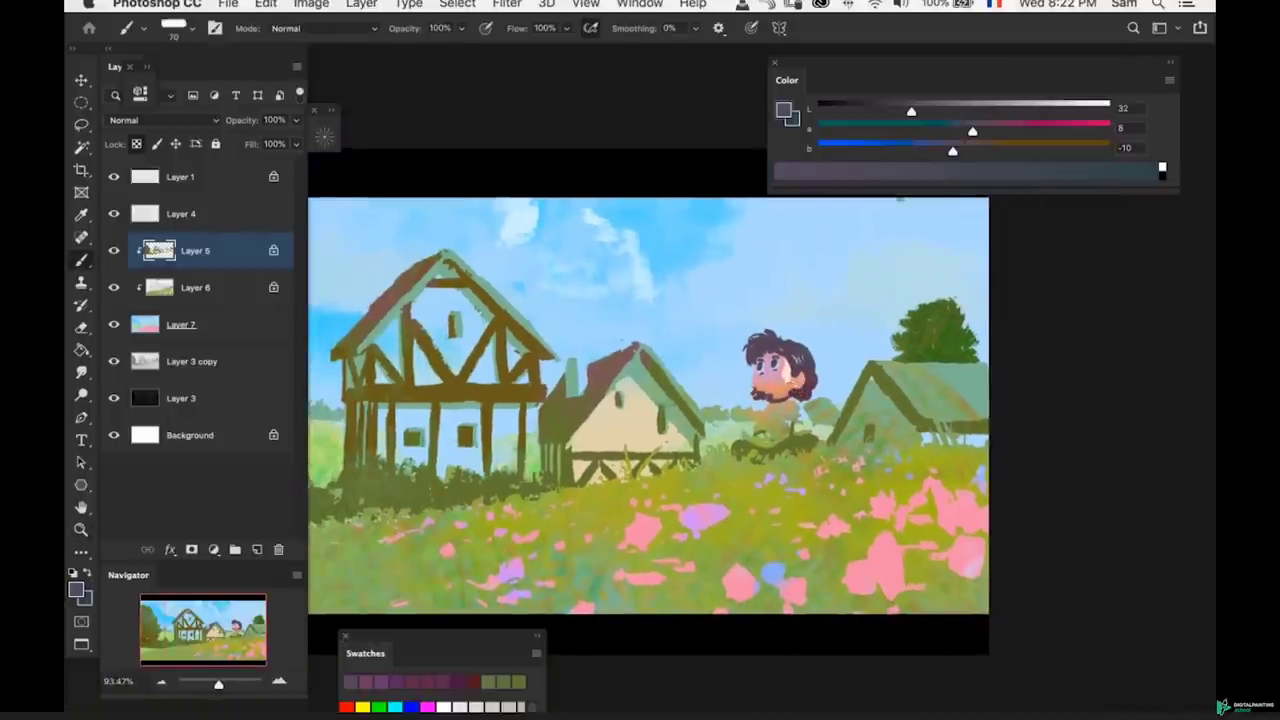
drag(767, 402, 806, 399)
- Resample the hair's dark purple and refine the back and top of the hair with a size 30 brush
alt+click(807, 387)
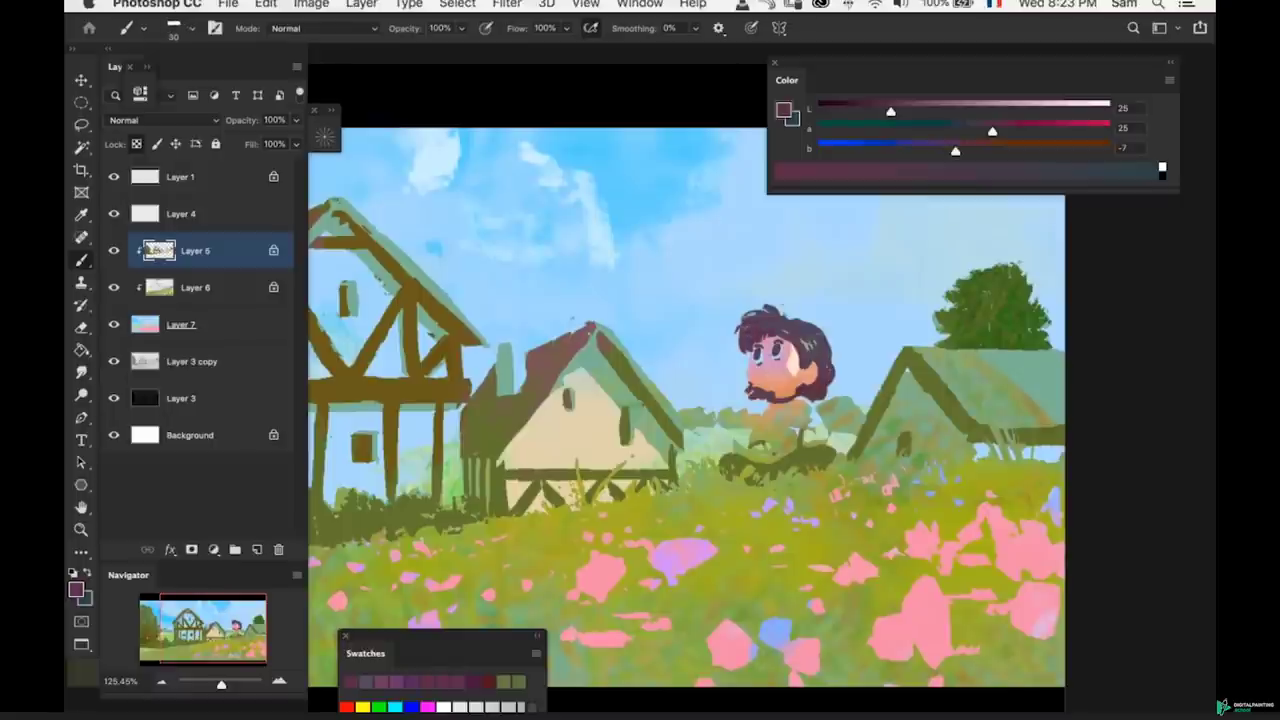
drag(833, 391, 795, 390)
drag(795, 340, 818, 339)
- Alternate sampled muted and dark purples from the hair to refine the fine strands, starting with a size 15 brush
alt+click(796, 341)
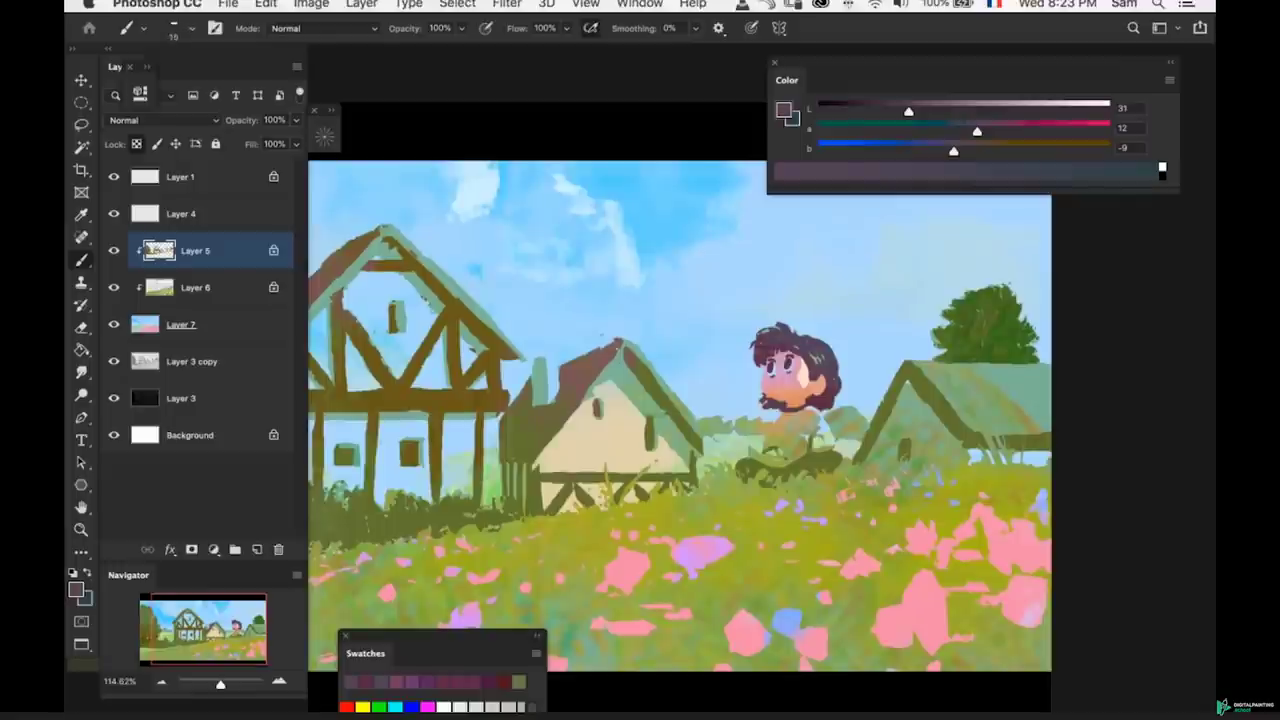
mouse_move(788, 345)
mouse_down()
mouse_move(822, 345)
mouse_move(784, 347)
mouse_move(817, 361)
mouse_up()
alt+click(790, 344)
key(bracketleft)
key(bracketright)
scroll(750, 355, down, 3)
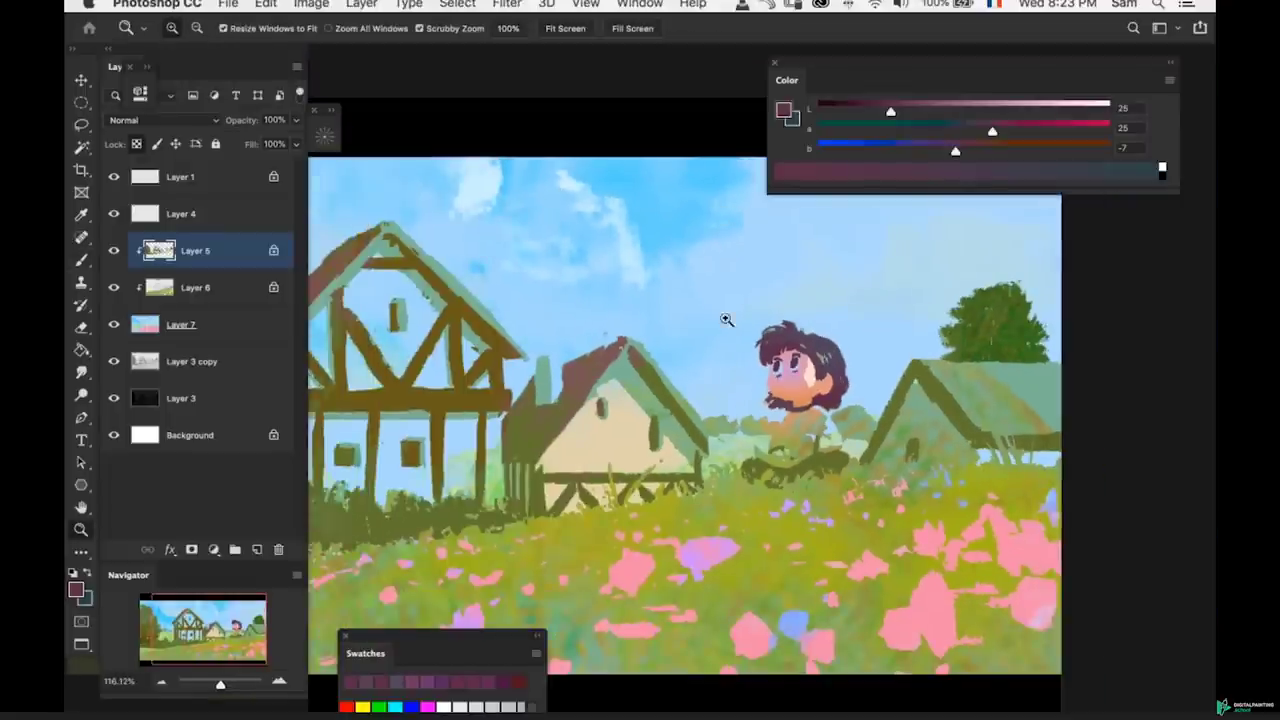
- Select Layer 6 and check the whole painting in the grayscale proof
scroll(726, 319, down, 4)
drag(653, 357, 720, 401)
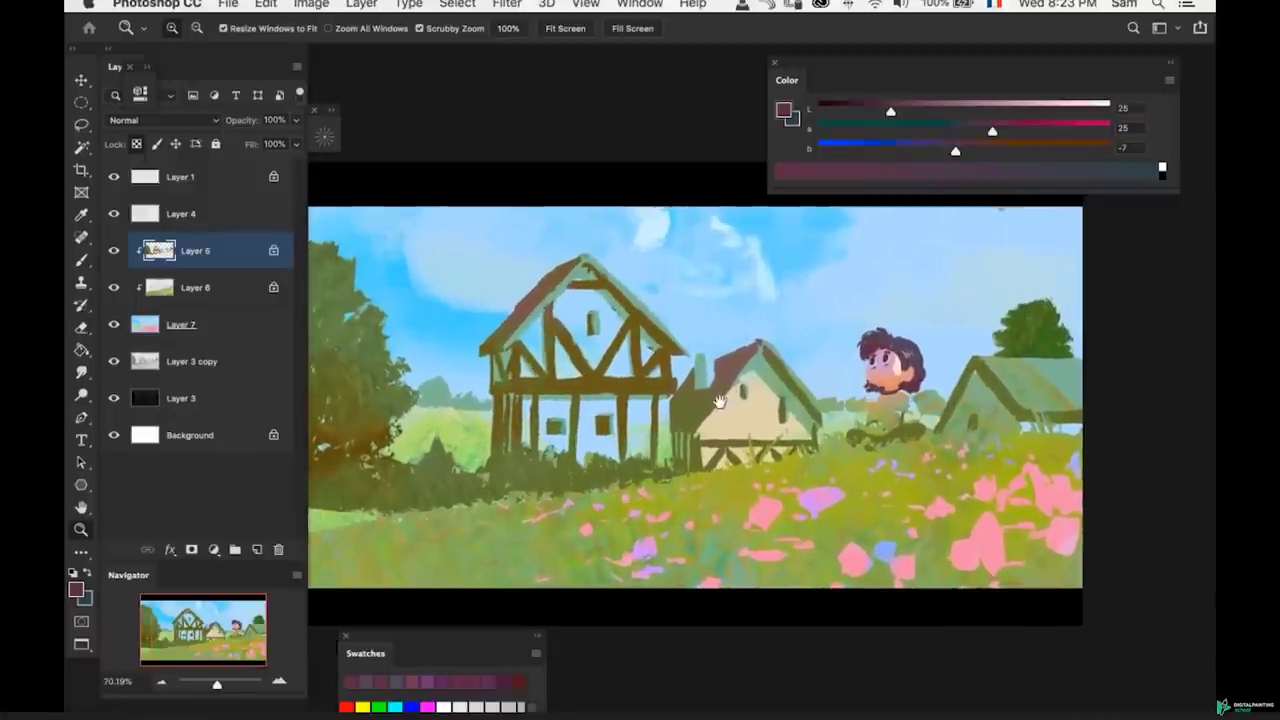
scroll(719, 402, up, 3)
key(alt+bracketleft)
key(b)
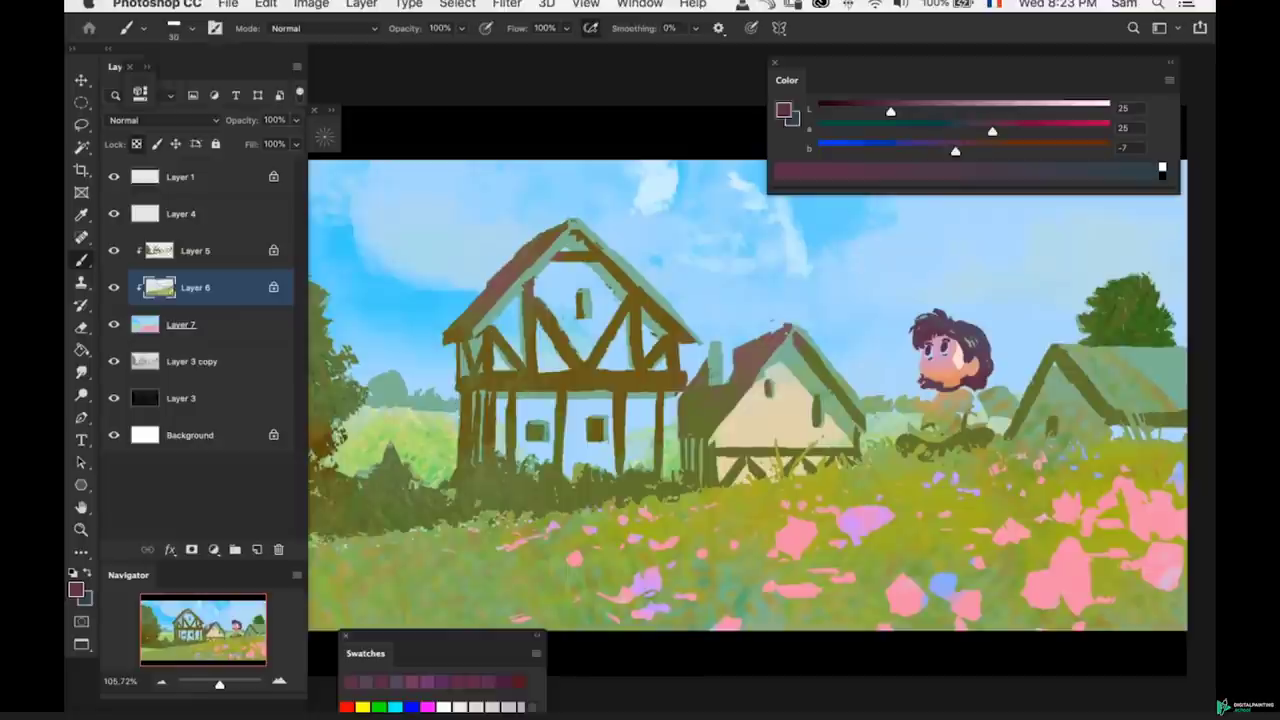
key(super+y)
key(super+y)
- Sample the small house's cream wall, set the colour to L 71, a 18, b 34, and paint the chimney orange with a size 45 brush
key(bracketright)
key(bracketright)
key(bracketright)
alt+click(747, 419)
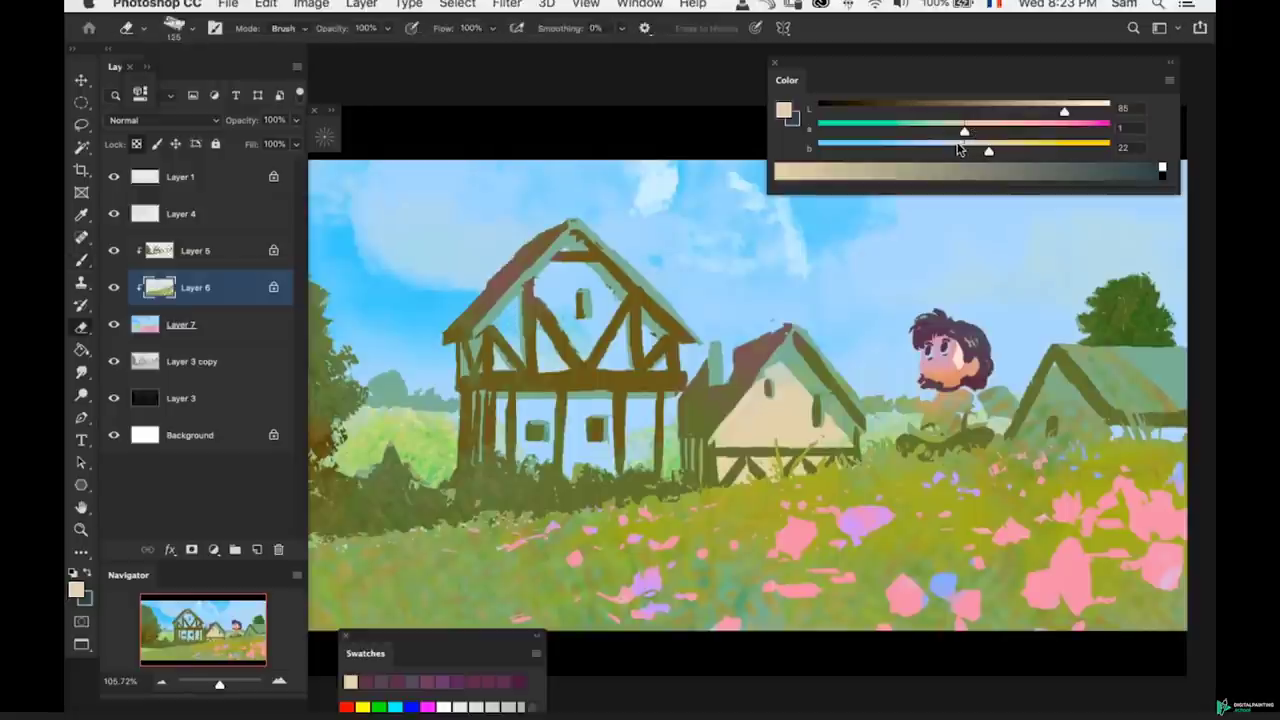
drag(977, 136, 1002, 150)
drag(1064, 111, 1023, 111)
key(super+space)
mouse_move(738, 372)
mouse_down()
mouse_move(722, 370)
mouse_move(750, 377)
mouse_move(716, 358)
mouse_move(717, 383)
mouse_move(688, 360)
mouse_move(718, 345)
mouse_move(725, 386)
mouse_up()
key(super+space)
key(super+z)
key(super+space)
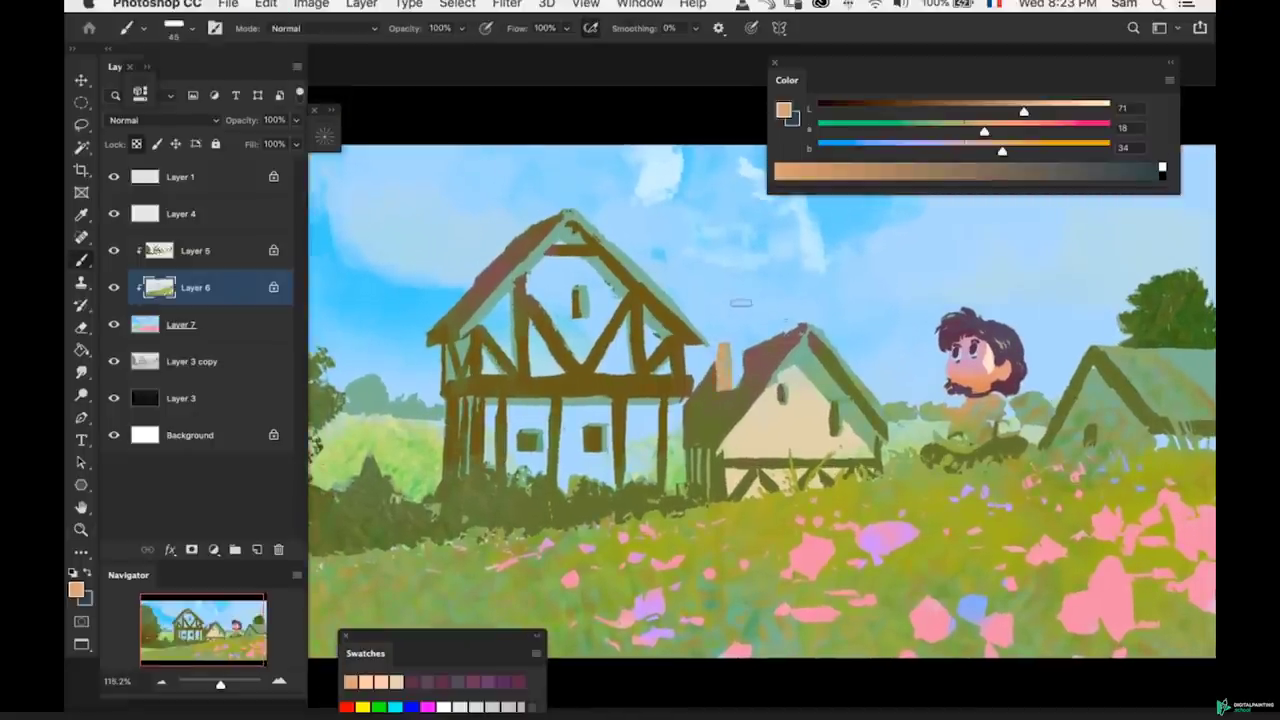
- Sample the big house's green roof edge, set the colour to L 55, a 17, b -8, and paint the roof's sloping edge mauve
key(z)
scroll(741, 302, down, 2)
key(b)
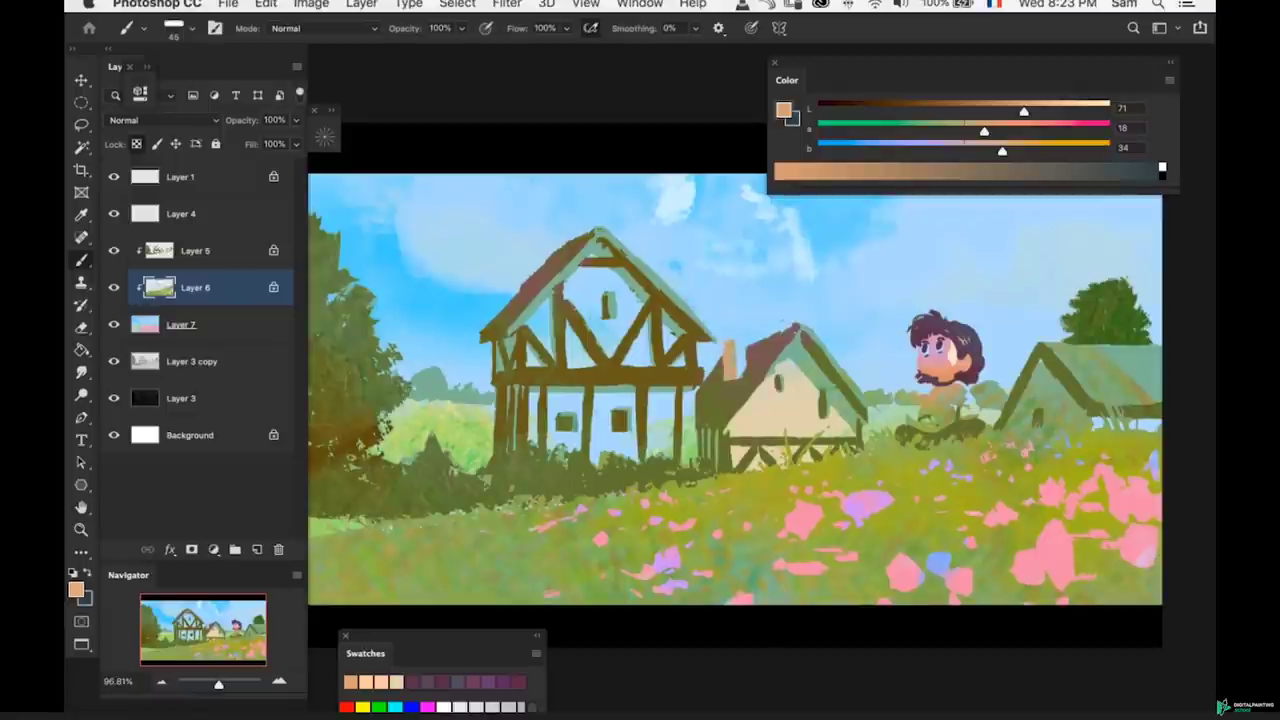
alt+click(663, 265)
drag(992, 126, 965, 152)
click(983, 128)
drag(1030, 111, 1009, 111)
key(bracketright)
key(bracketright)
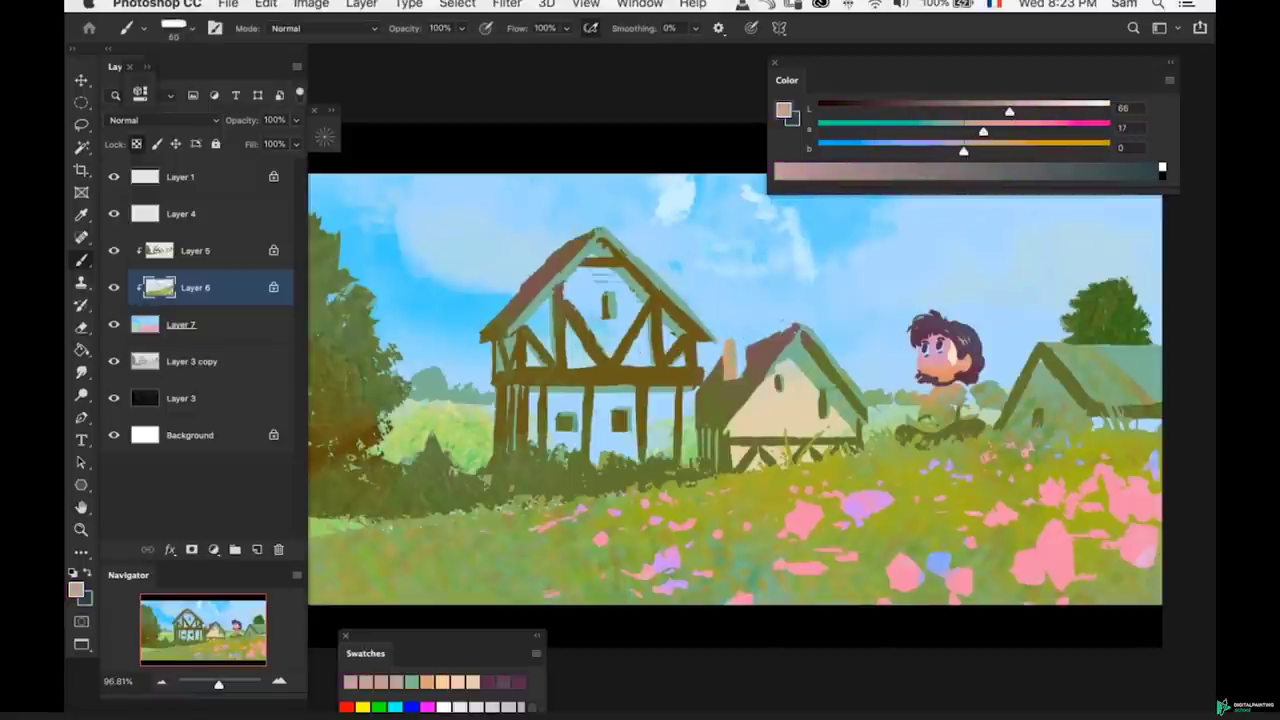
key(super+z)
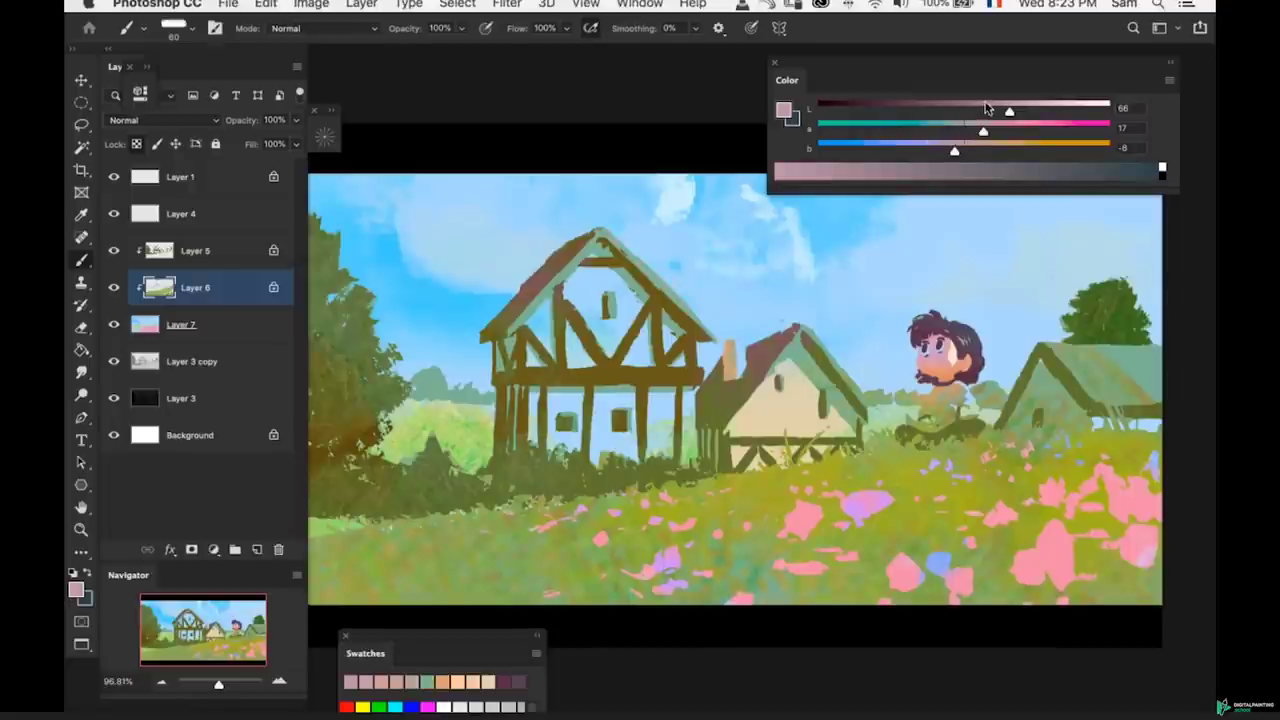
drag(963, 147, 954, 148)
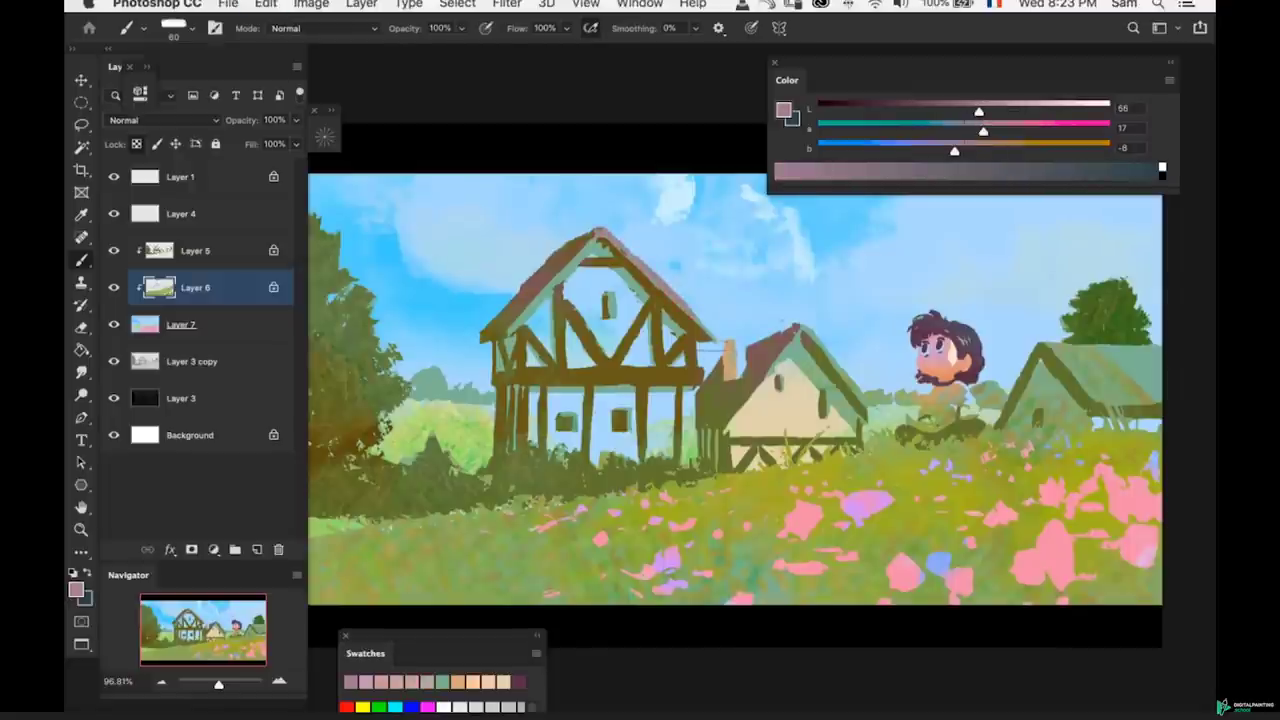
key(bracketleft)
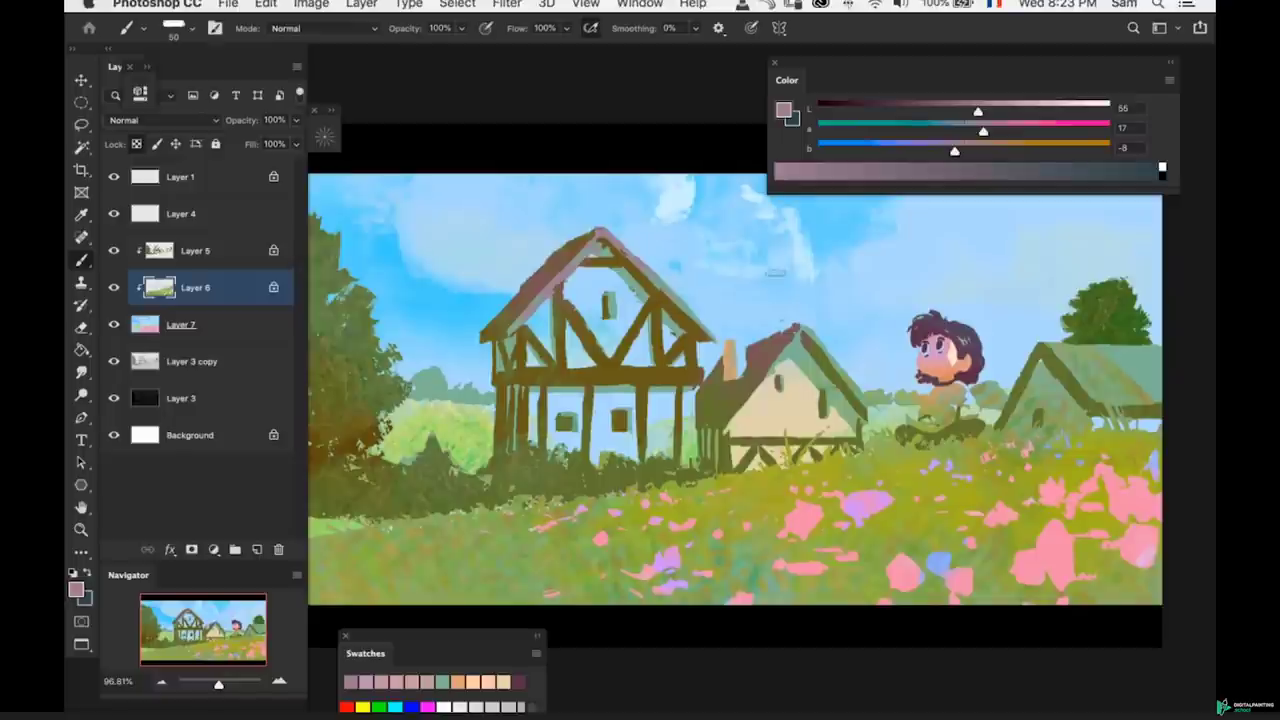
- Undo the last roof stroke and paint the small house's roof with mauve, finishing its edge in L 49, a 17, b 8
key(super+z)
drag(822, 330, 777, 329)
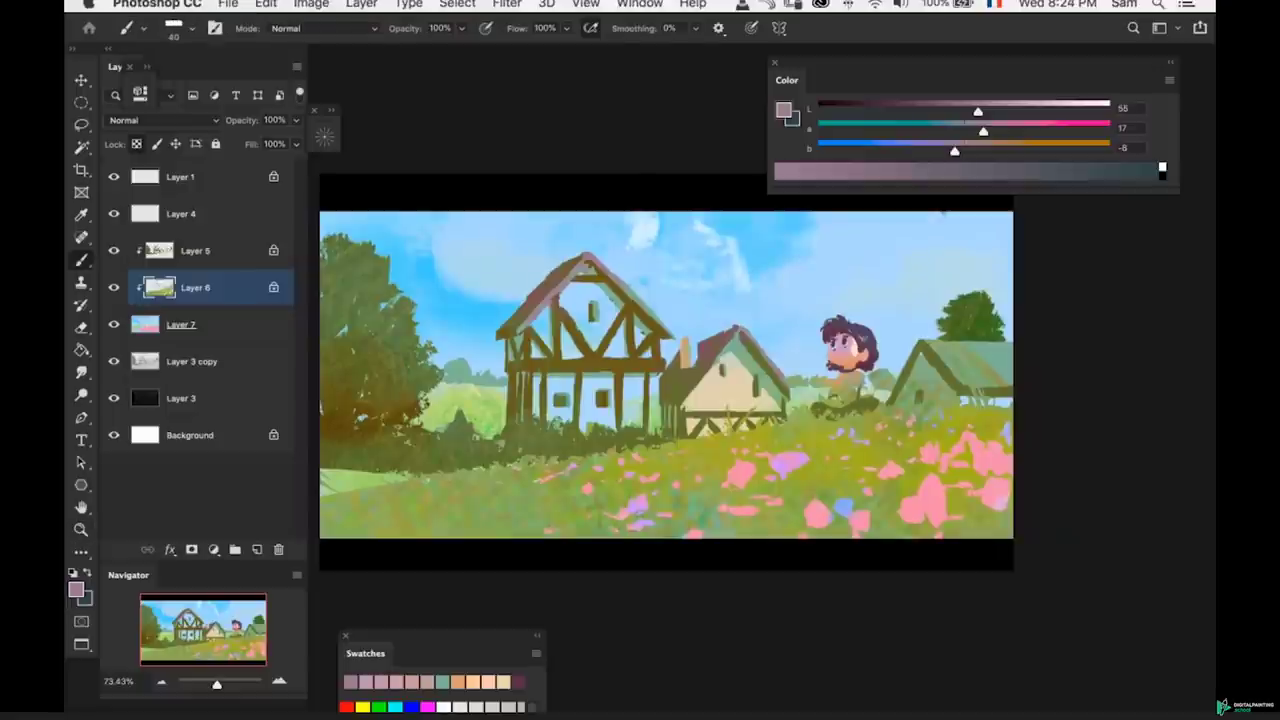
drag(954, 150, 974, 158)
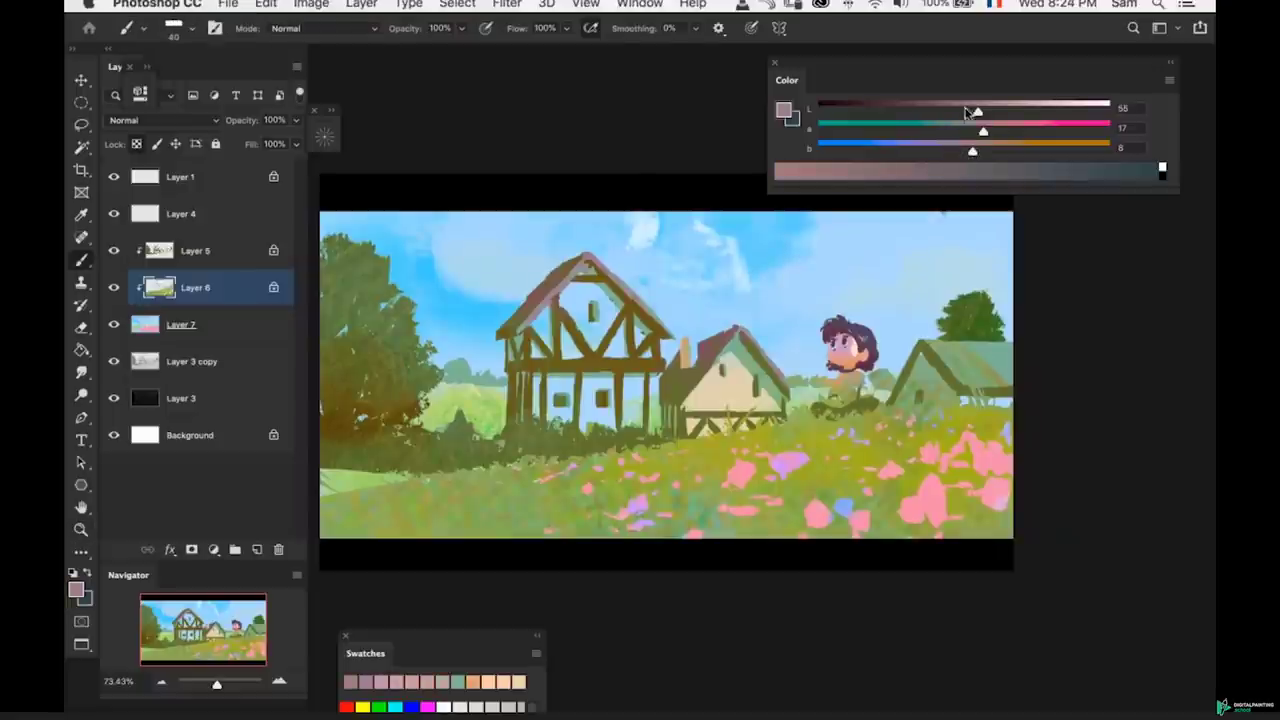
drag(968, 112, 952, 112)
scroll(634, 266, up, 3)
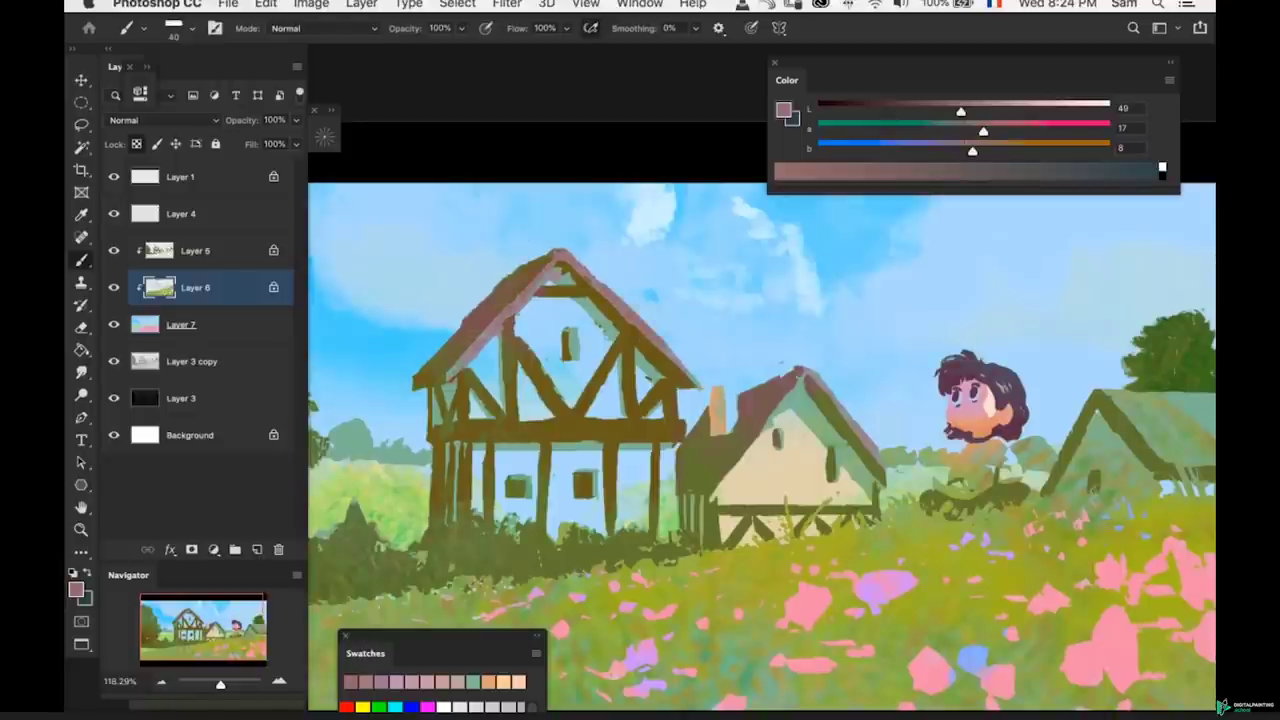
key(z)
drag(562, 334, 539, 350)
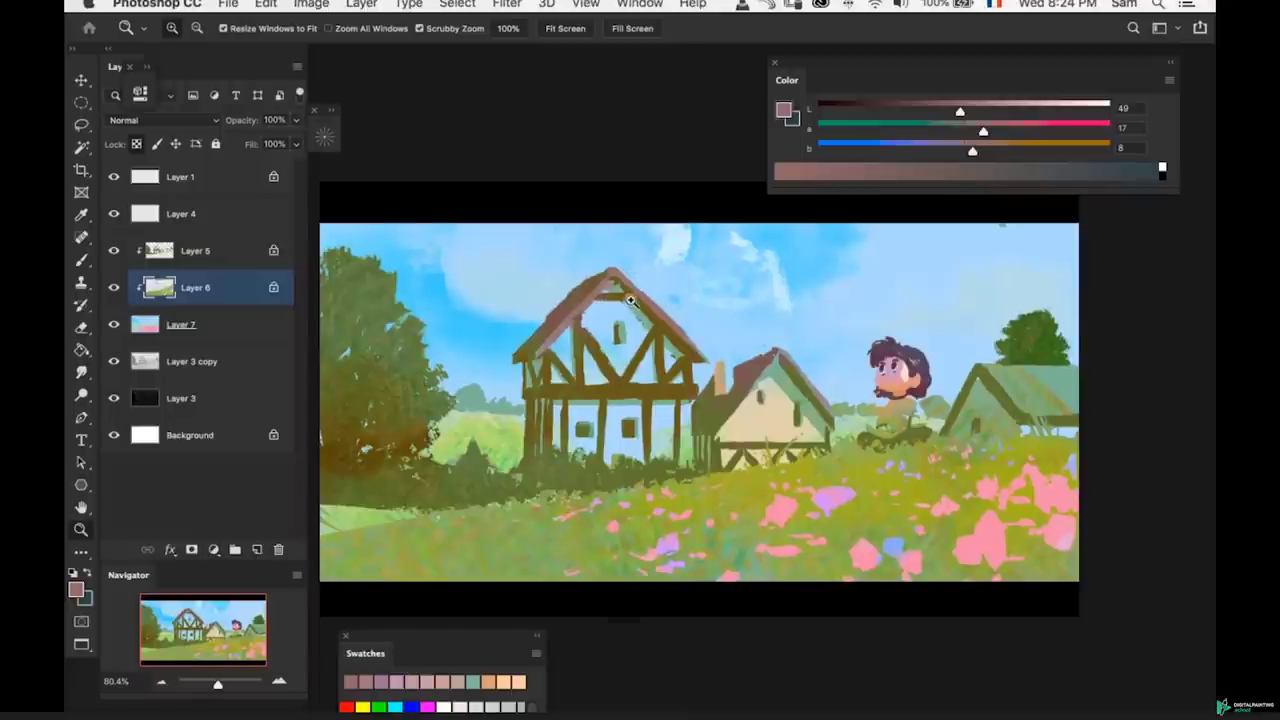
click(631, 300)
drag(643, 312, 628, 301)
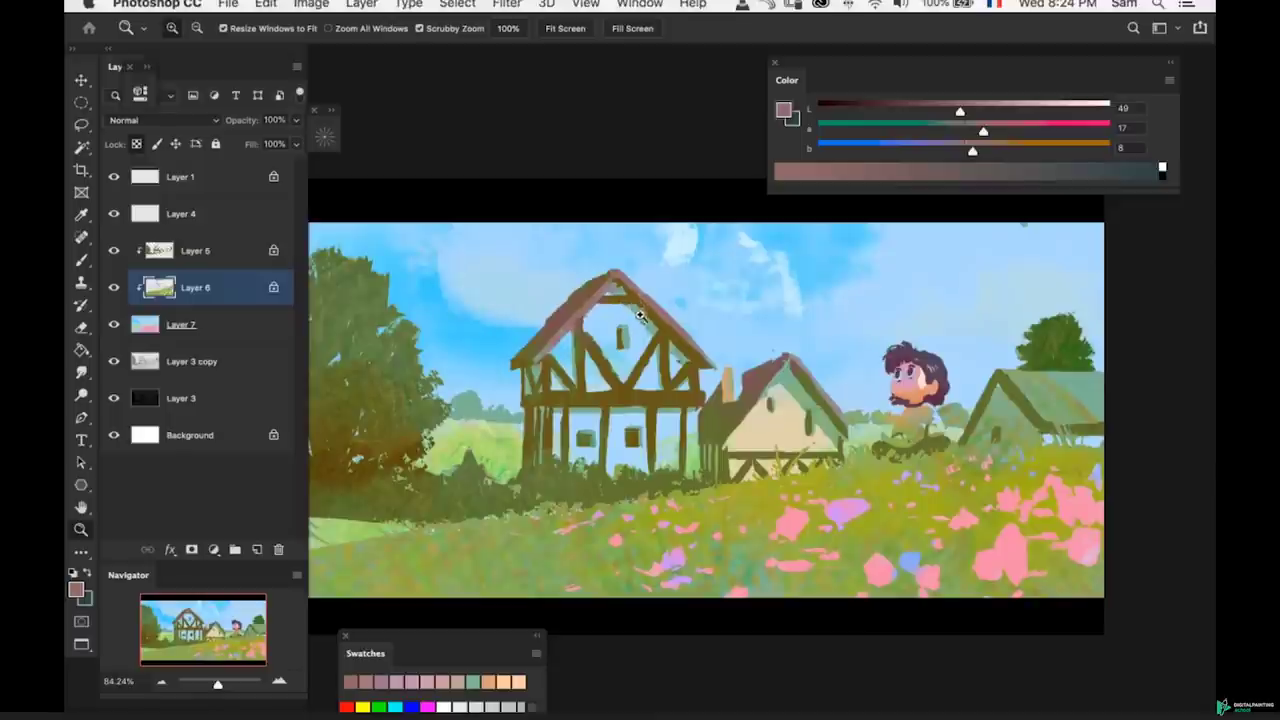
- Sample the green beneath the big house's roof, set b to -5 for a bluish shadow tone, and enlarge the brush to size 70
key(b)
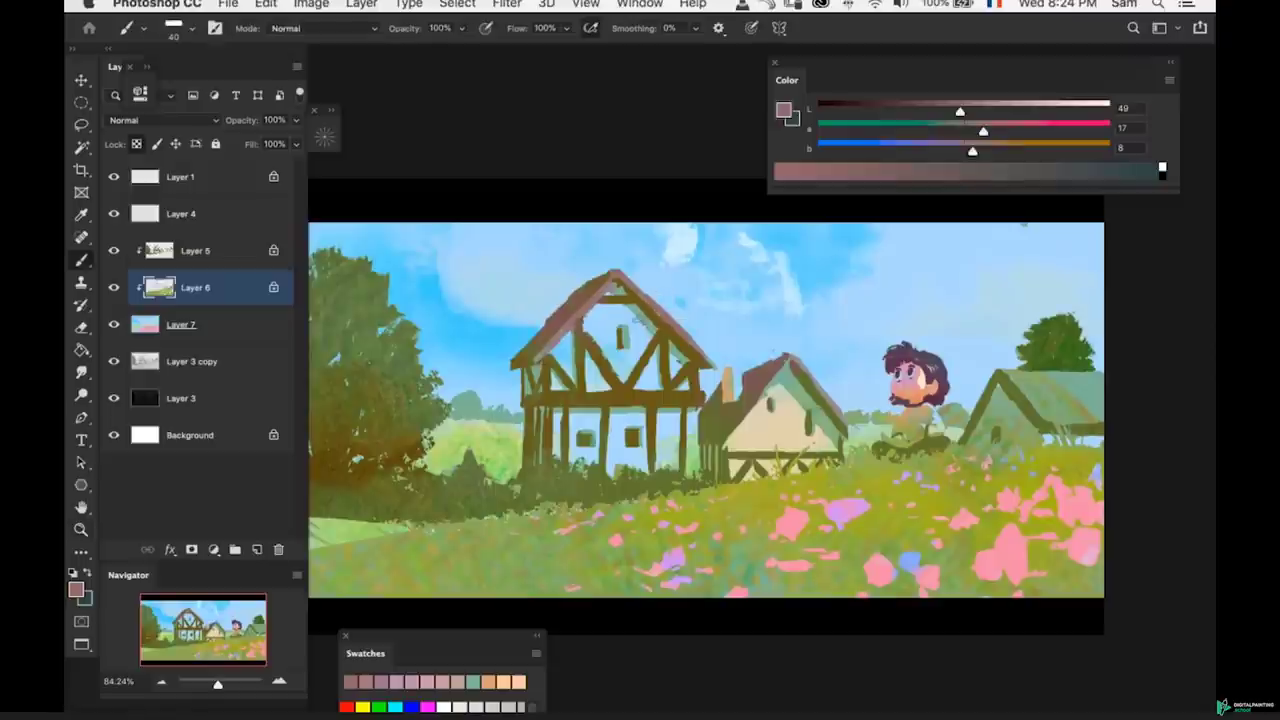
alt+click(641, 314)
alt+click(641, 315)
key(z)
drag(641, 318, 658, 319)
key(b)
alt+click(657, 317)
drag(975, 150, 958, 150)
key(bracketright)
key(bracketright)
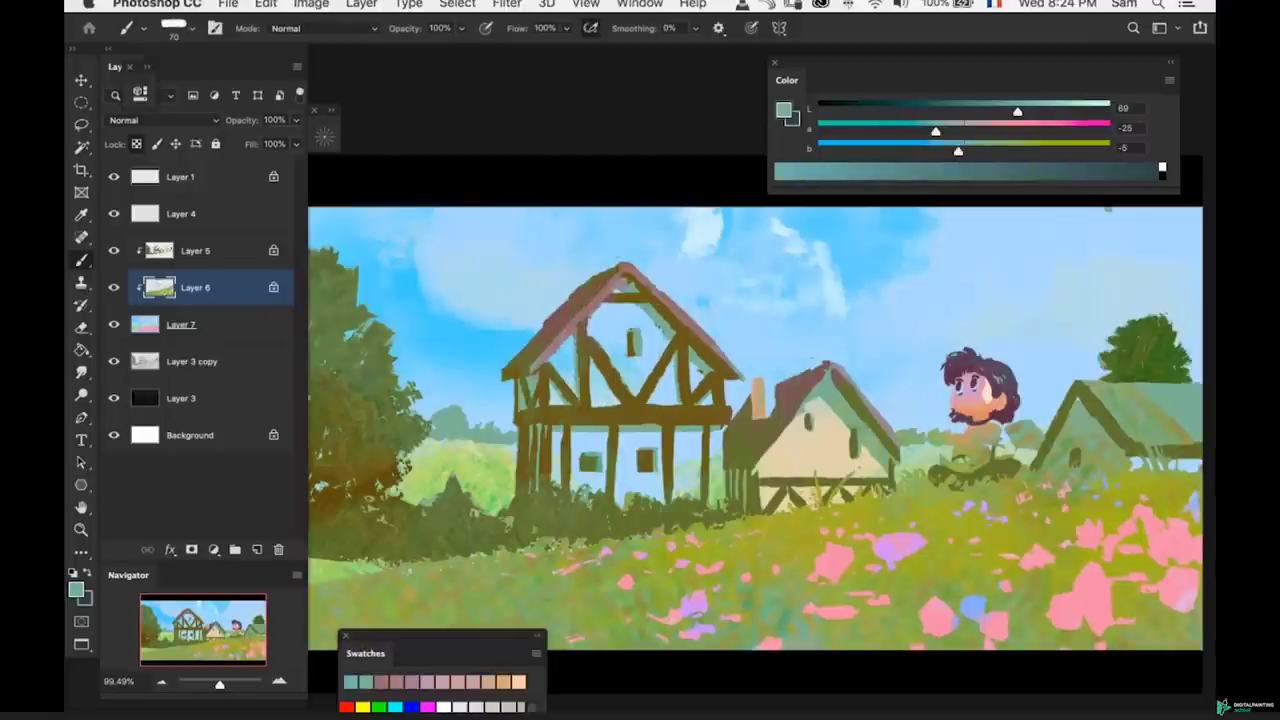
- Select Layer 7, set the sampled wall colour to L 89, a -11, b -4, and paint the big house's gable with a size 100 brush
super+click(609, 336)
alt+click(612, 321)
key(z)
drag(612, 321, 588, 320)
key(b)
click(959, 150)
drag(1070, 116, 1076, 112)
key(bracketright)
key(bracketright)
key(bracketright)
mouse_move(635, 324)
mouse_down()
mouse_move(634, 356)
mouse_move(669, 346)
mouse_up()
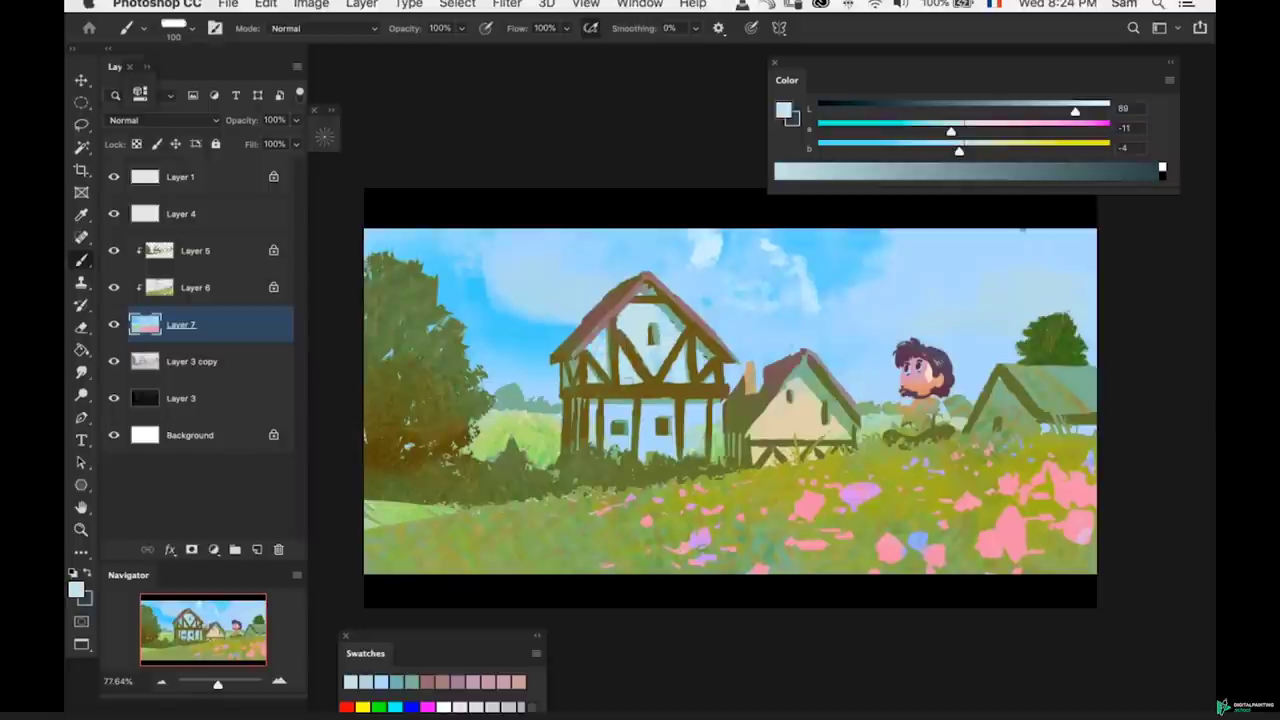
- Paint the big house's lower walls around the windows with the same pale blue
drag(608, 436, 630, 441)
mouse_move(646, 418)
mouse_down()
mouse_move(646, 438)
mouse_move(669, 428)
mouse_up()
drag(669, 436, 650, 450)
mouse_move(696, 406)
mouse_down()
mouse_move(696, 428)
mouse_move(651, 409)
mouse_up()
- Resample the pale wall colour and clean up the gable around the upper window, reducing the brush to size 45
key(z)
drag(612, 350, 650, 329)
alt+click(638, 329)
key(b)
alt+click(640, 329)
key(z)
key(b)
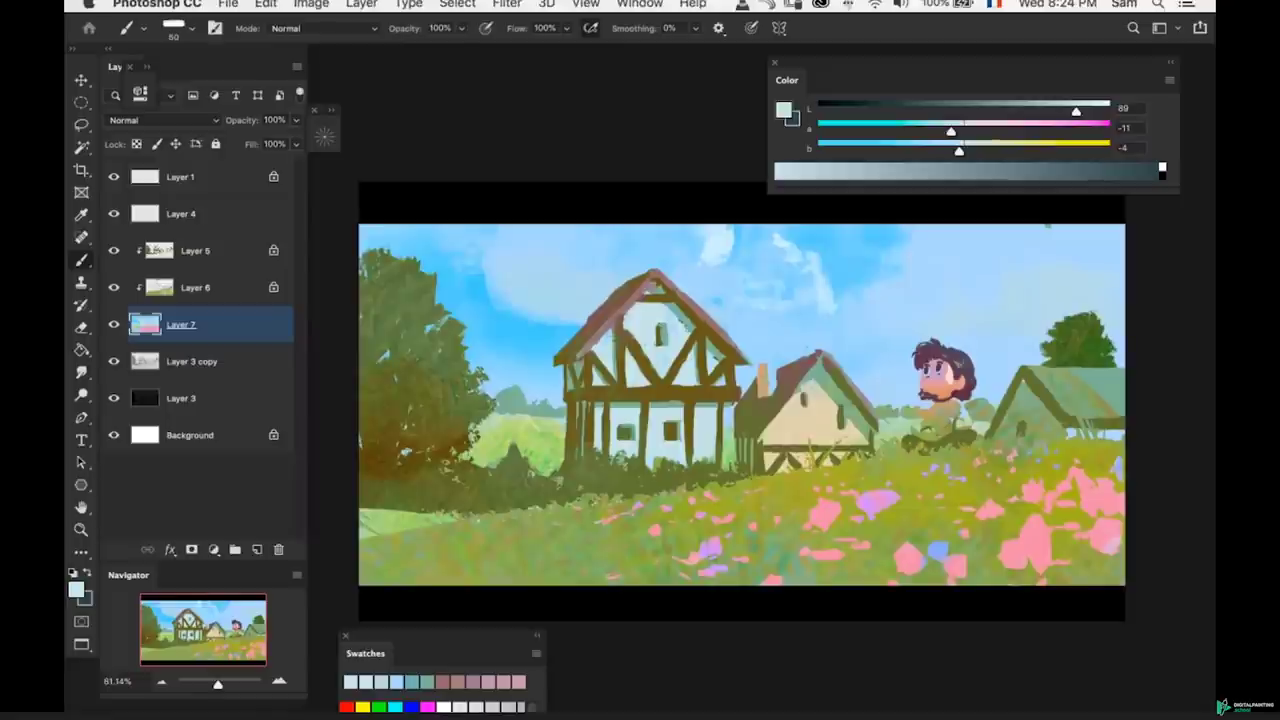
alt+click(664, 308)
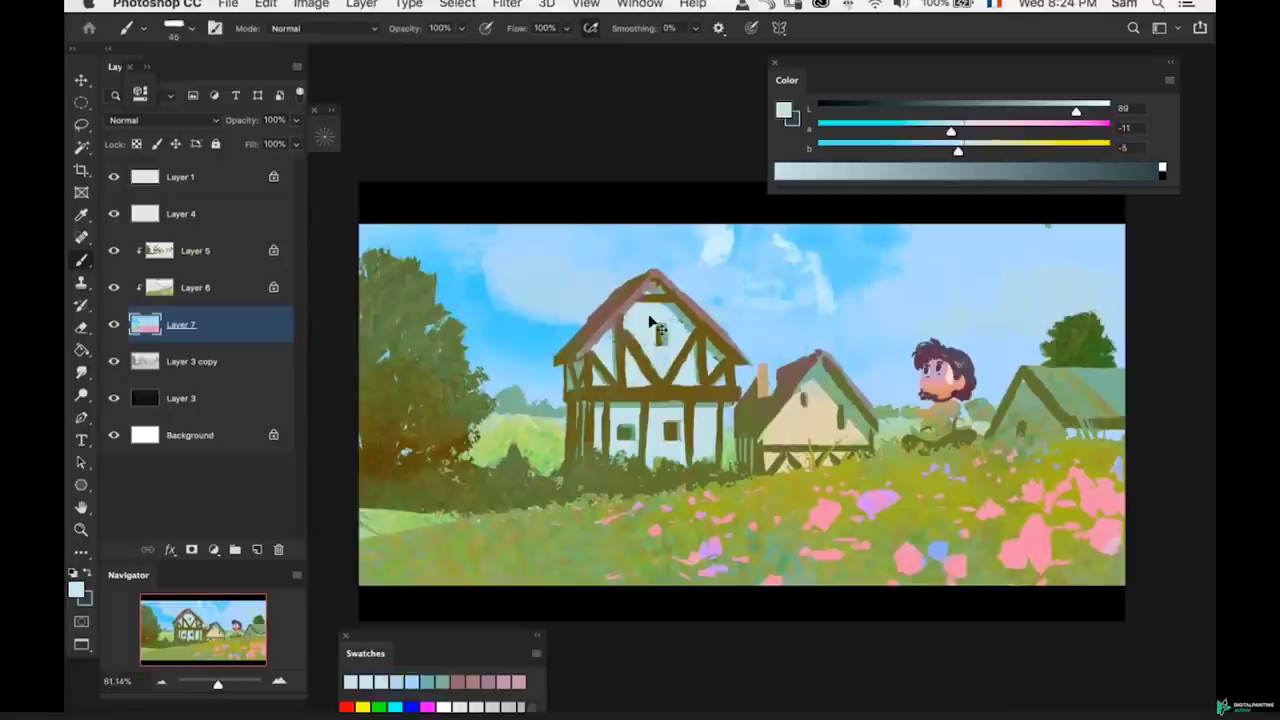
scroll(770, 395, down, 2)
scroll(770, 395, right, 1)
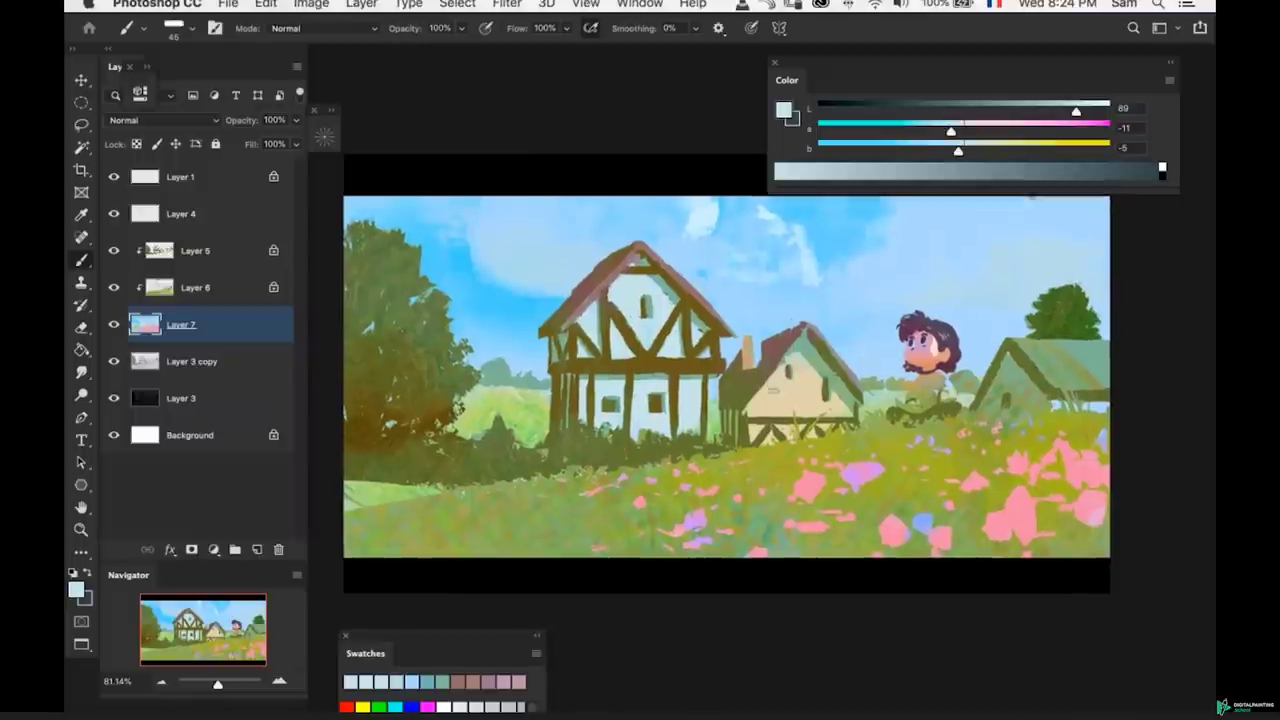
- Sample the small house's wall colour, set it to L 89, a 0, b 13, and paint the gable with a size 100 brush
alt+click(789, 396)
drag(986, 151, 979, 151)
drag(1064, 109, 1077, 109)
mouse_move(792, 357)
mouse_down()
mouse_move(770, 389)
mouse_move(811, 391)
mouse_up()
key(super+z)
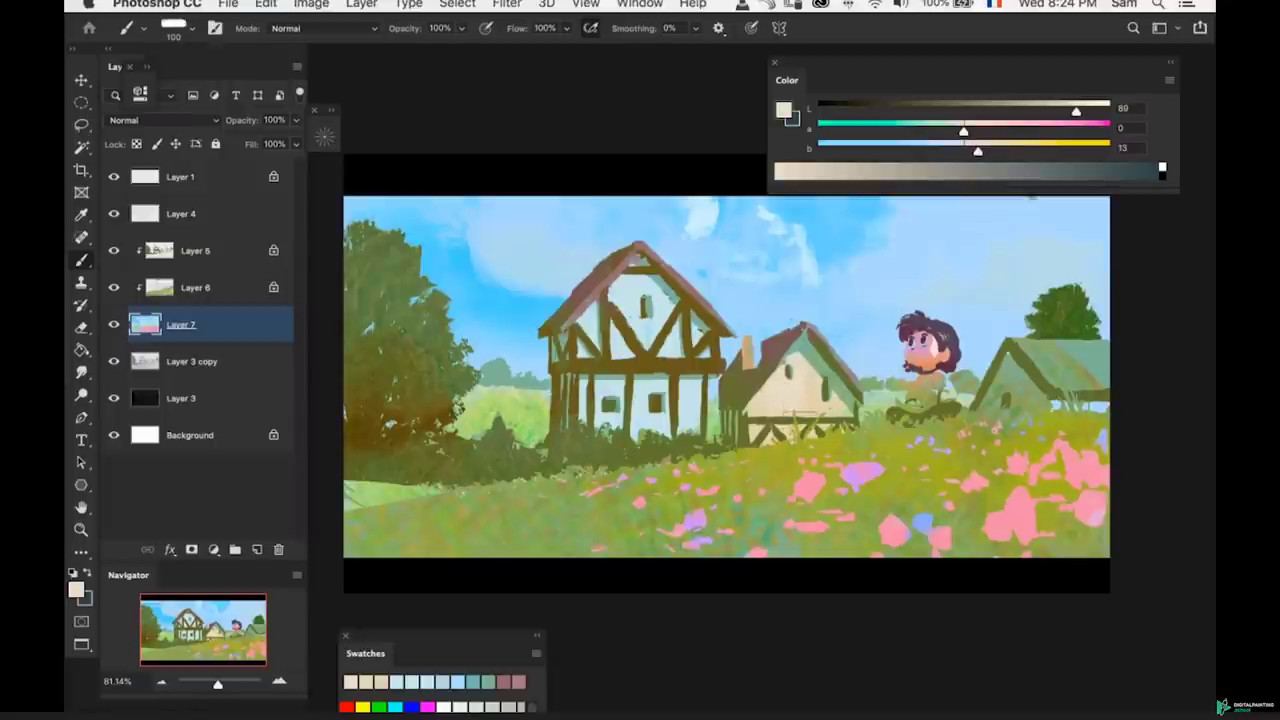
- Reduce the brush to size 9, finish the small house's cream wall, and save the painting
key(bracketleft)
key(bracketleft)
key(bracketleft)
key(bracketleft)
key(bracketleft)
key(bracketleft)
key(bracketleft)
key(bracketleft)
scroll(792, 411, up, 2)
key(bracketleft)
key(bracketleft)
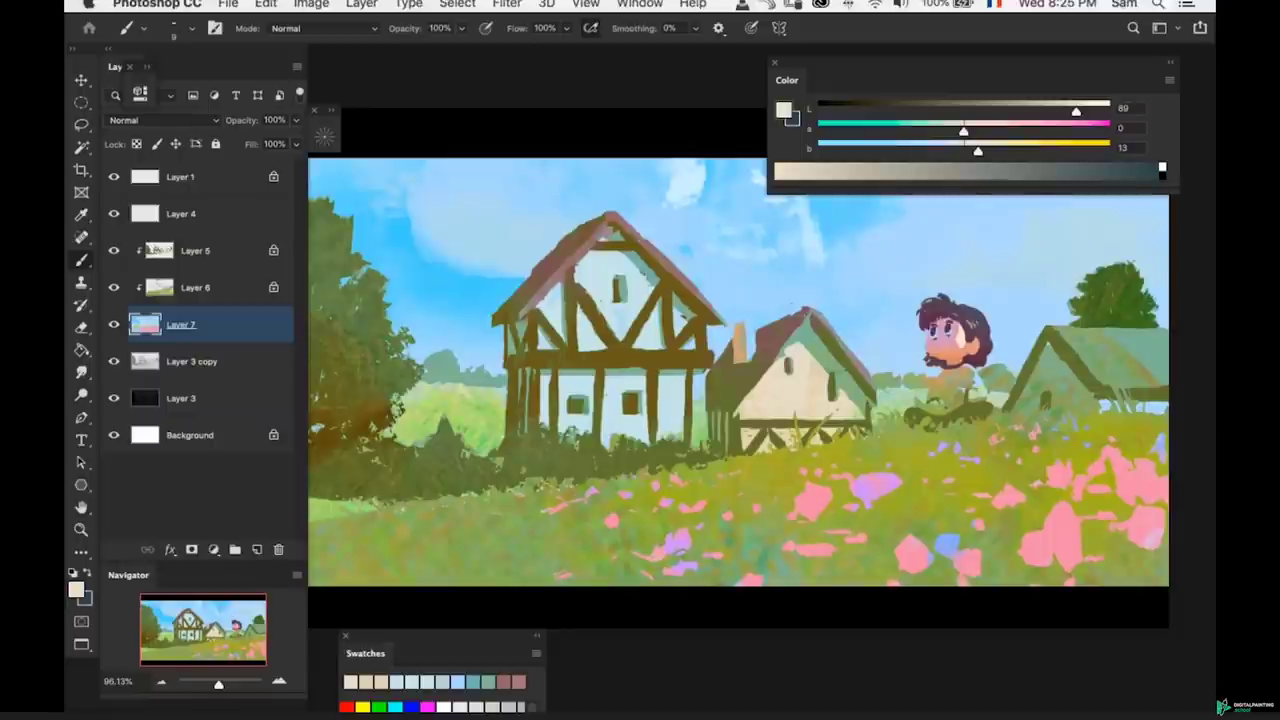
scroll(800, 398, down, 2)
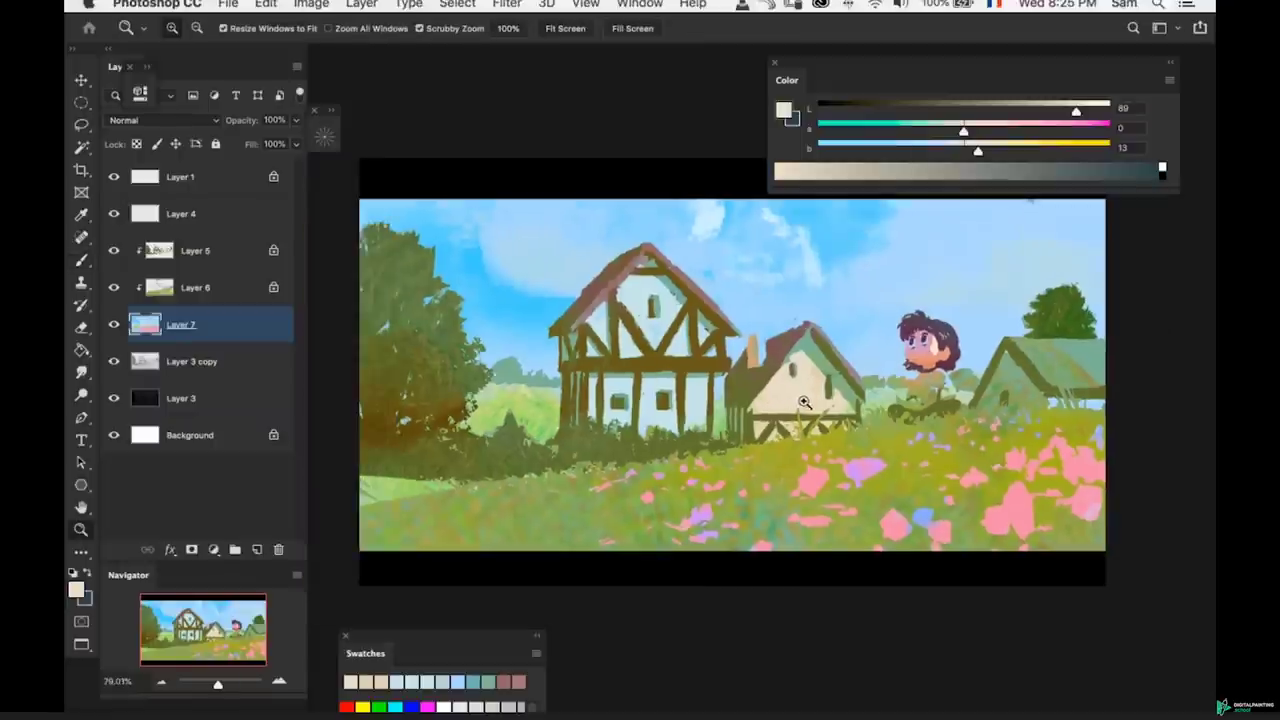
drag(838, 405, 858, 404)
key(super+s)
- Select Layer 5, sample the green at the base of the large tree, and enlarge the brush to size 60
drag(843, 361, 742, 398)
key(b)
scroll(760, 430, up, 2)
mouse_move(615, 435)
mouse_down()
mouse_move(563, 434)
mouse_move(640, 430)
mouse_up()
super+click(554, 434)
alt+click(538, 425)
key(bracketright)
key(bracketright)
key(bracketright)
key(bracketright)
key(bracketright)
key(bracketright)
key(bracketright)
key(bracketright)
key(bracketright)
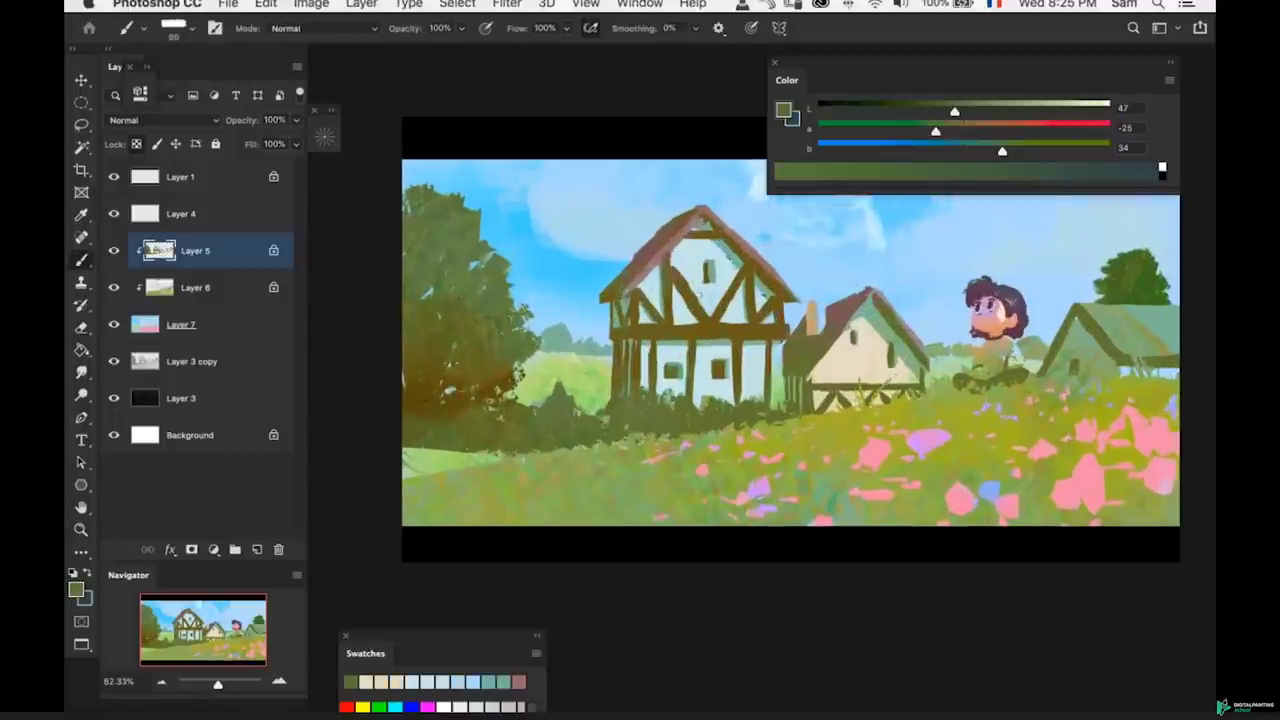
- Set the colour to olive L 40, a -8, b 34 and tint the large tree's lower foliage with a size 85 brush
mouse_move(937, 131)
mouse_down()
mouse_move(955, 131)
mouse_move(935, 111)
mouse_up()
key(bracketright)
key(bracketright)
key(bracketright)
key(bracketright)
key(bracketleft)
key(bracketleft)
key(bracketleft)
key(bracketleft)
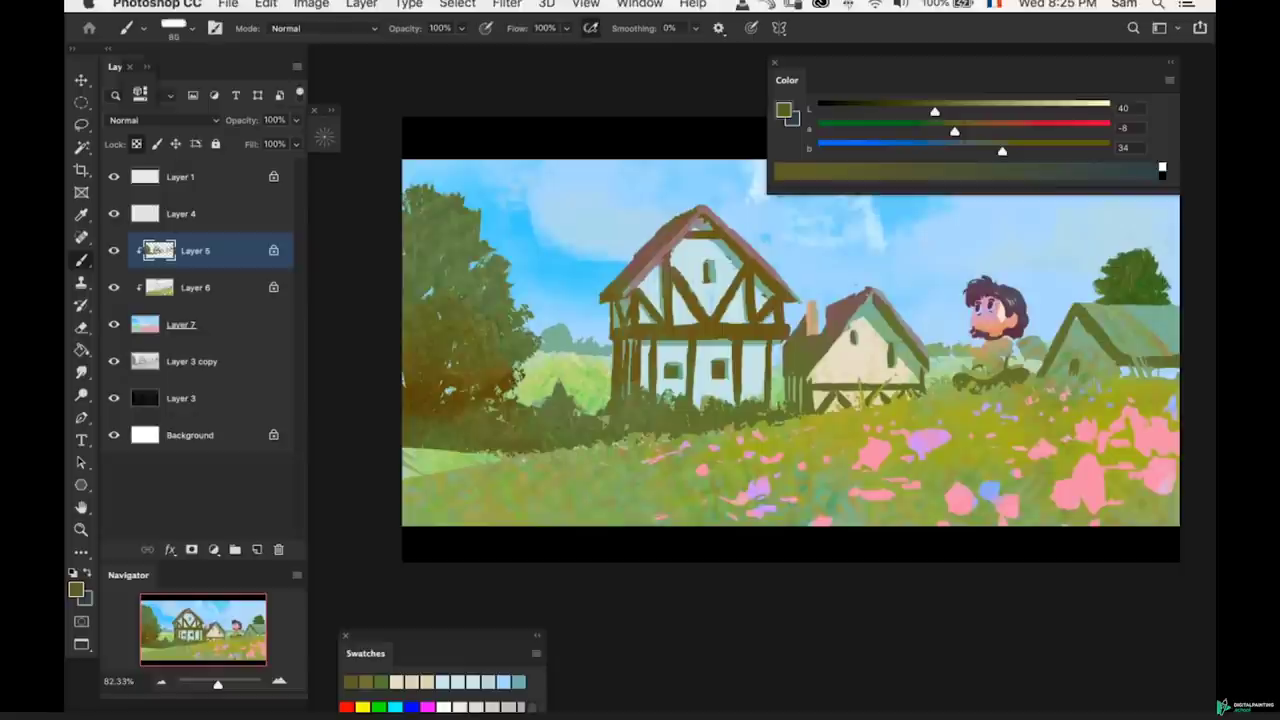
- Set the colour to brown L 34, a 5, b 26 and darken the large tree's lower foliage, reducing the brush to size 50
click(970, 132)
drag(1000, 150, 992, 150)
click(917, 113)
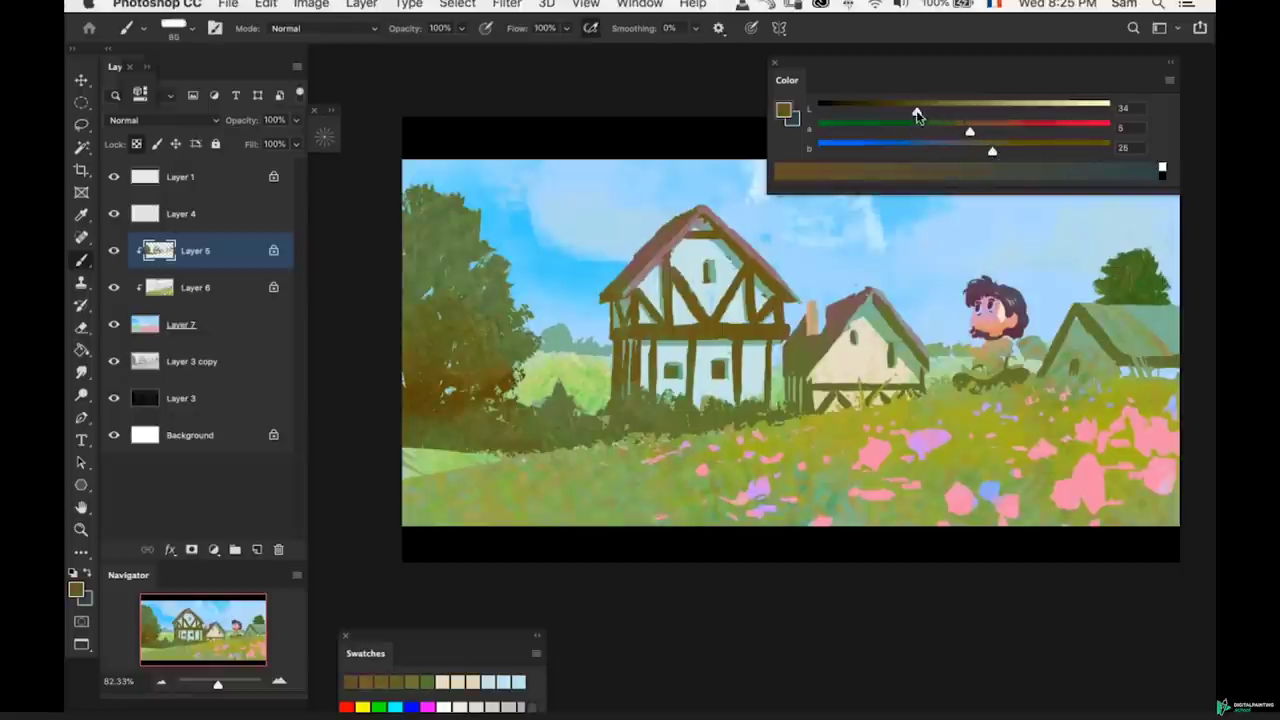
key(bracketleft)
key(bracketleft)
key(bracketleft)
key(z)
drag(473, 402, 523, 419)
key(b)
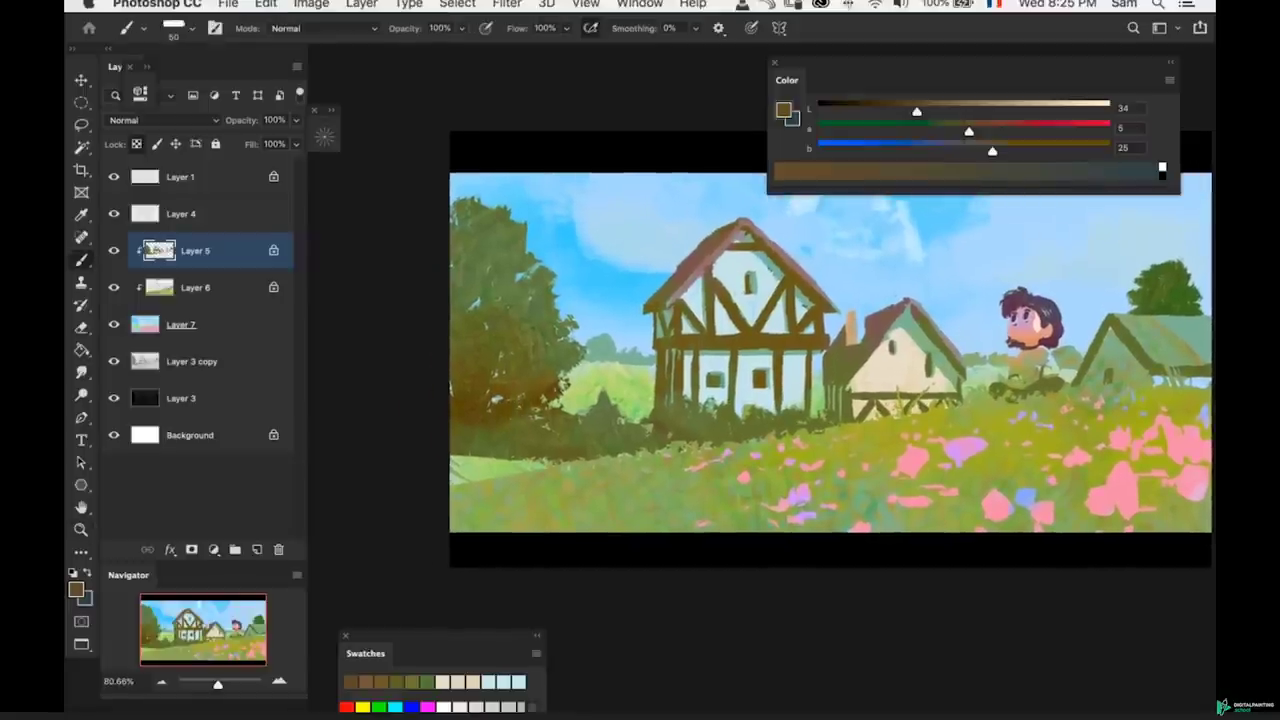
- Sample the tree's brown, set it to L 28, a 15, b 20, and paint reddish shadows at the tree's base with a size 40 brush
alt+click(525, 399)
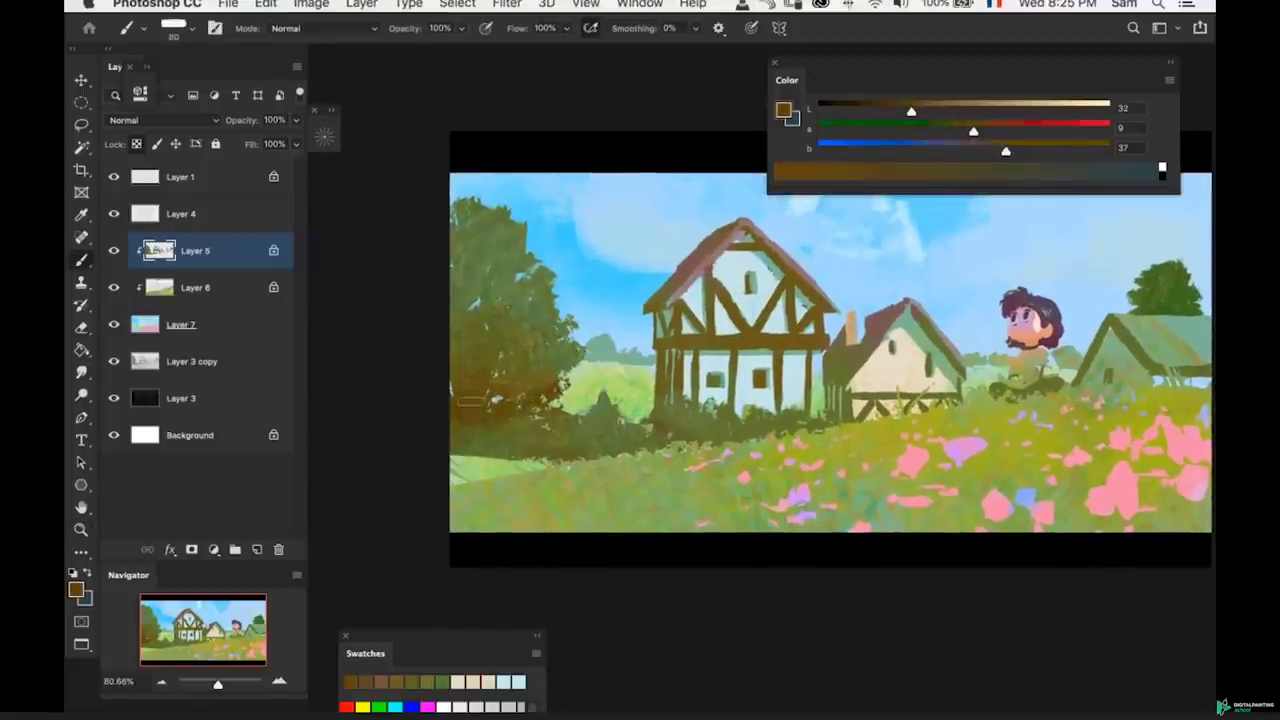
drag(911, 111, 898, 111)
drag(1006, 150, 981, 131)
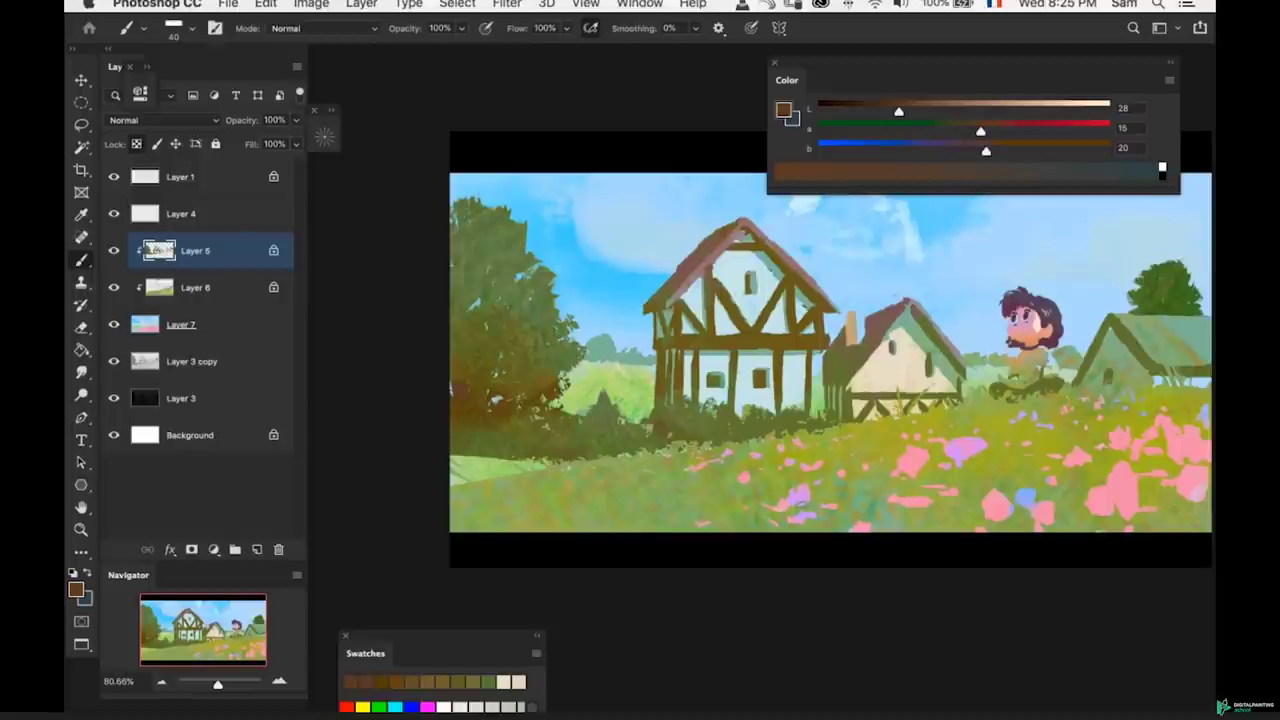
key(bracketright)
key(bracketright)
key(bracketleft)
key(bracketleft)
mouse_move(594, 357)
mouse_down()
mouse_move(559, 380)
mouse_move(588, 366)
mouse_up()
- Sample the tree's green L 44, a -23, b 30 and repaint the upper foliage with a size 175 brush
alt+click(549, 349)
key(bracketright)
key(bracketright)
key(bracketright)
key(bracketright)
key(bracketright)
key(bracketright)
key(bracketright)
key(bracketright)
key(bracketright)
key(bracketright)
key(bracketright)
mouse_move(510, 267)
mouse_down()
mouse_move(550, 299)
mouse_move(522, 320)
mouse_up()
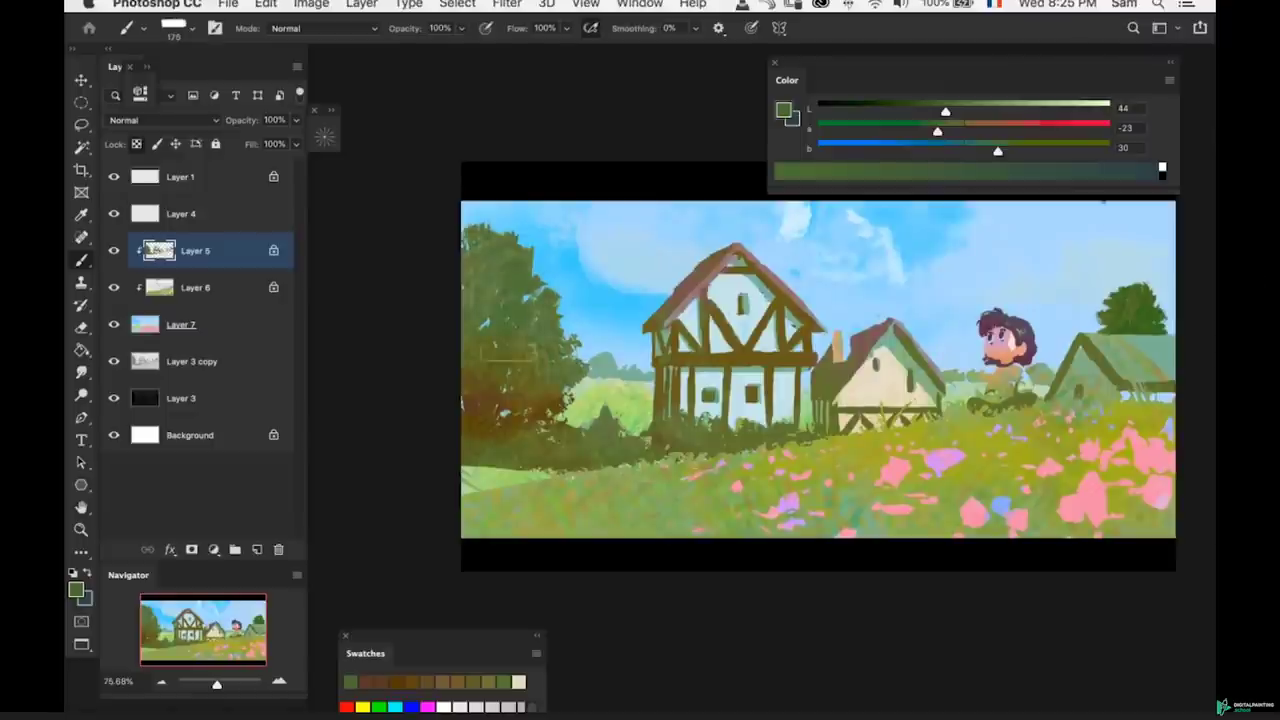
key(z)
drag(644, 395, 592, 391)
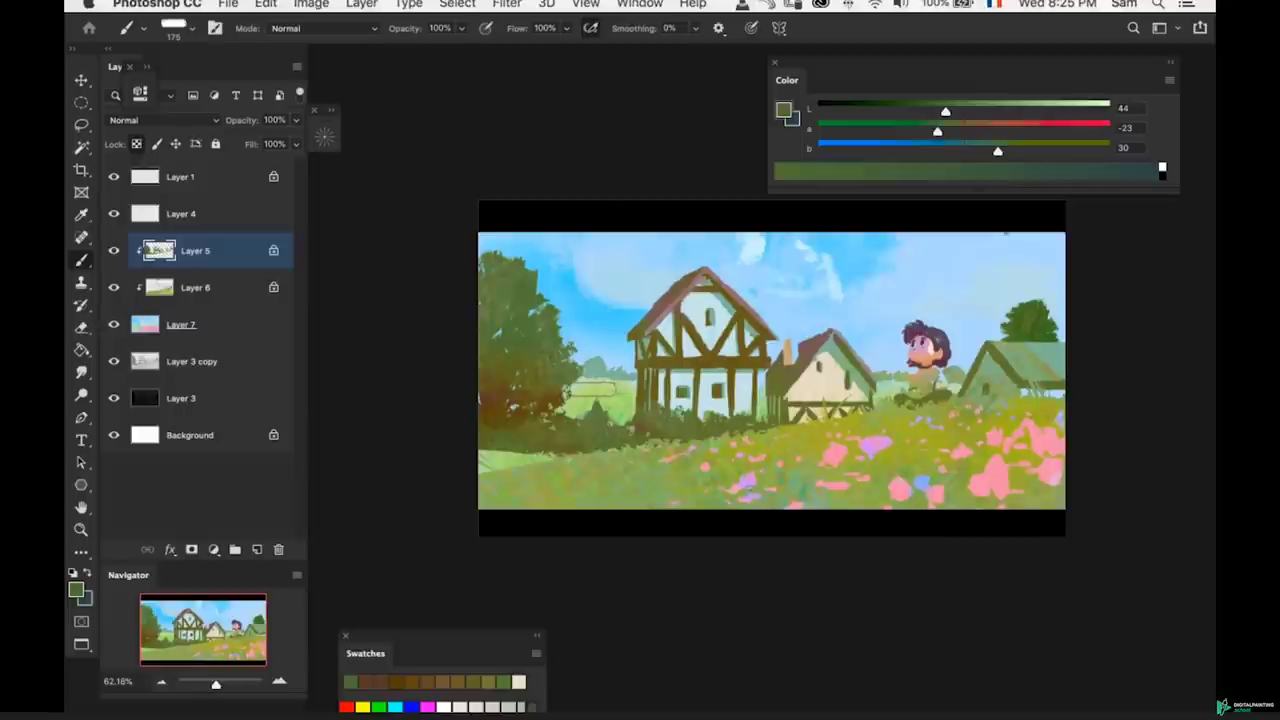
- Blend the large tree's foliage with resampled tones L 37, a 0, b 32 and L 46, a -16, b 33, using a size 150 brush
key(z)
mouse_move(531, 323)
mouse_down()
mouse_move(553, 312)
mouse_move(534, 345)
mouse_up()
alt+click(531, 340)
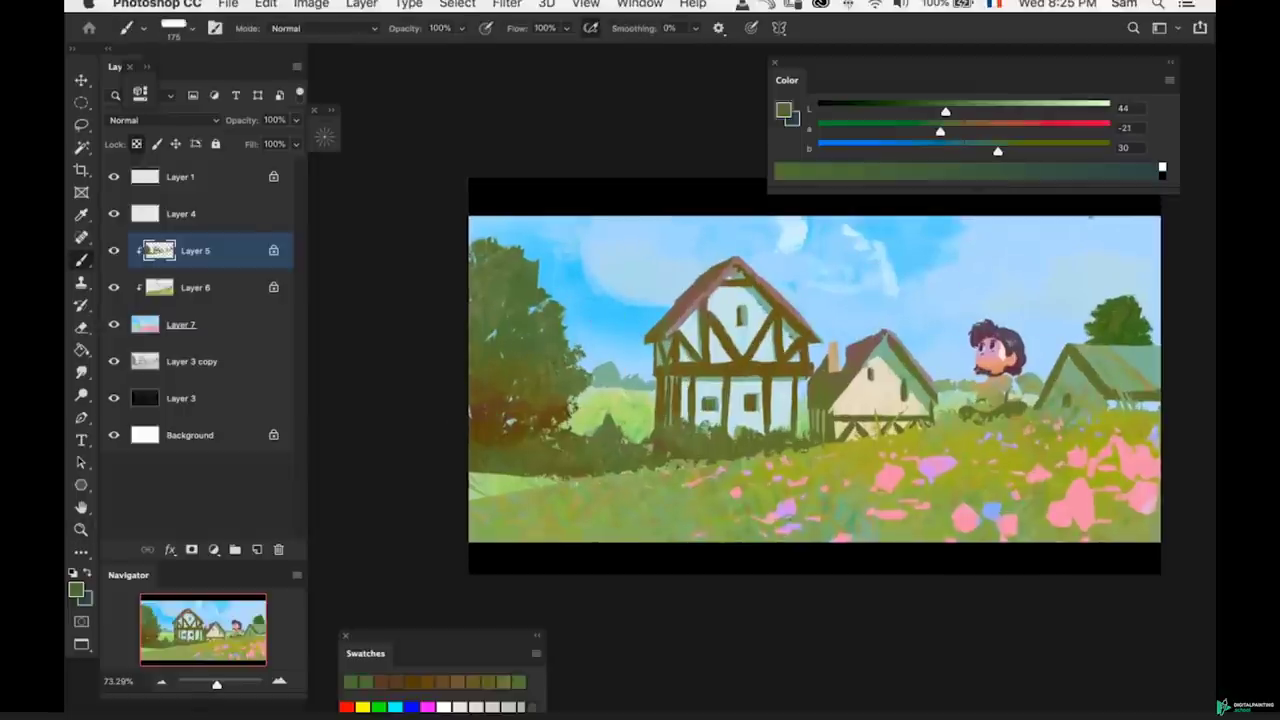
alt+click(508, 370)
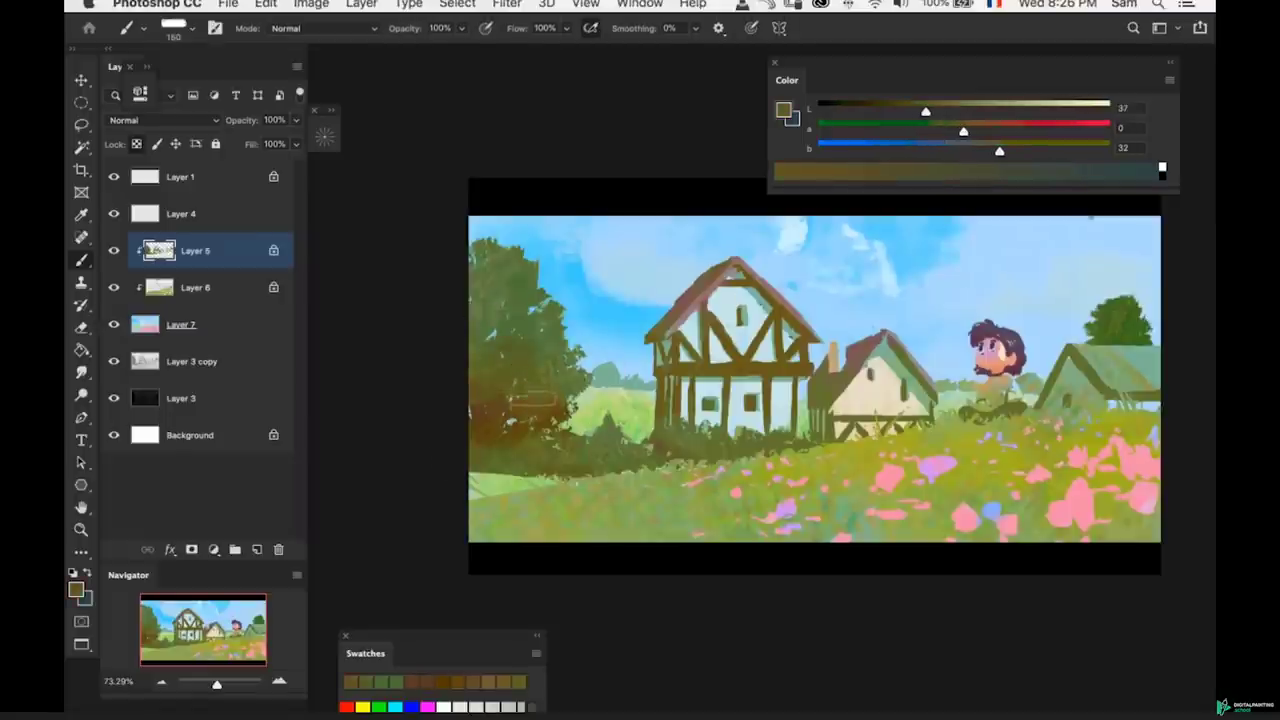
alt+click(572, 380)
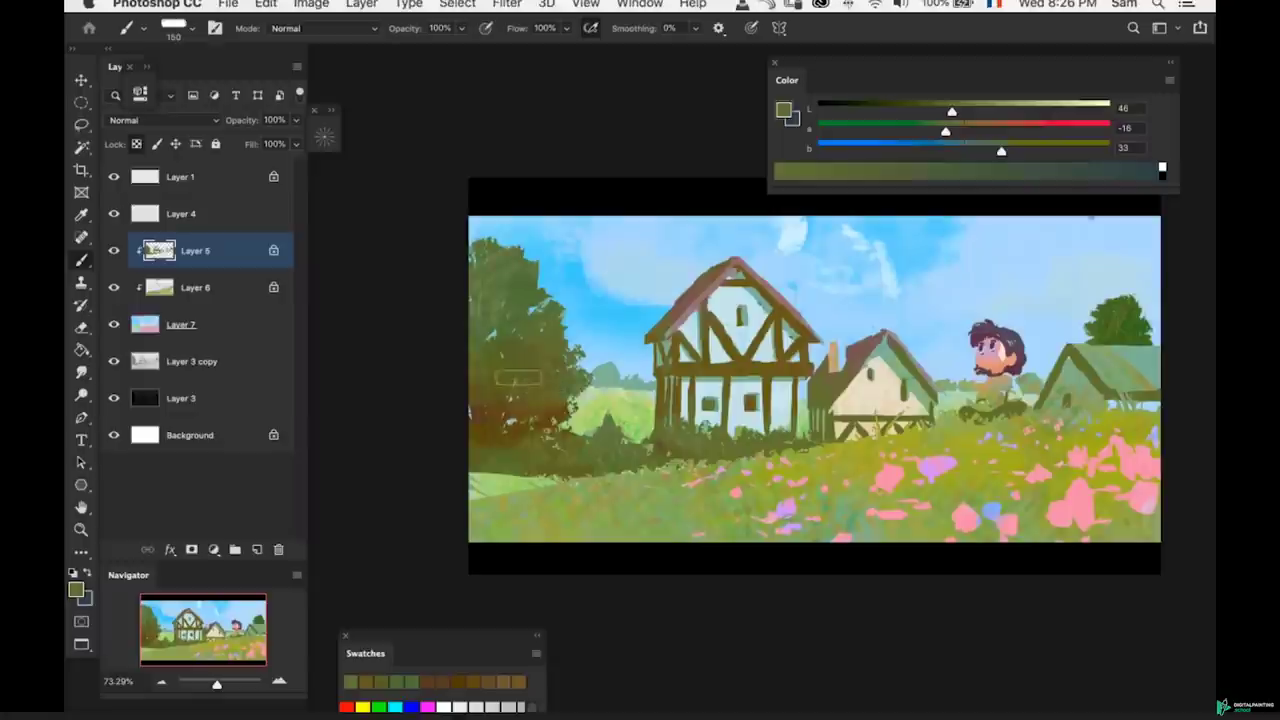
key(z)
mouse_move(557, 334)
mouse_down()
mouse_move(498, 390)
mouse_move(548, 372)
mouse_up()
key(b)
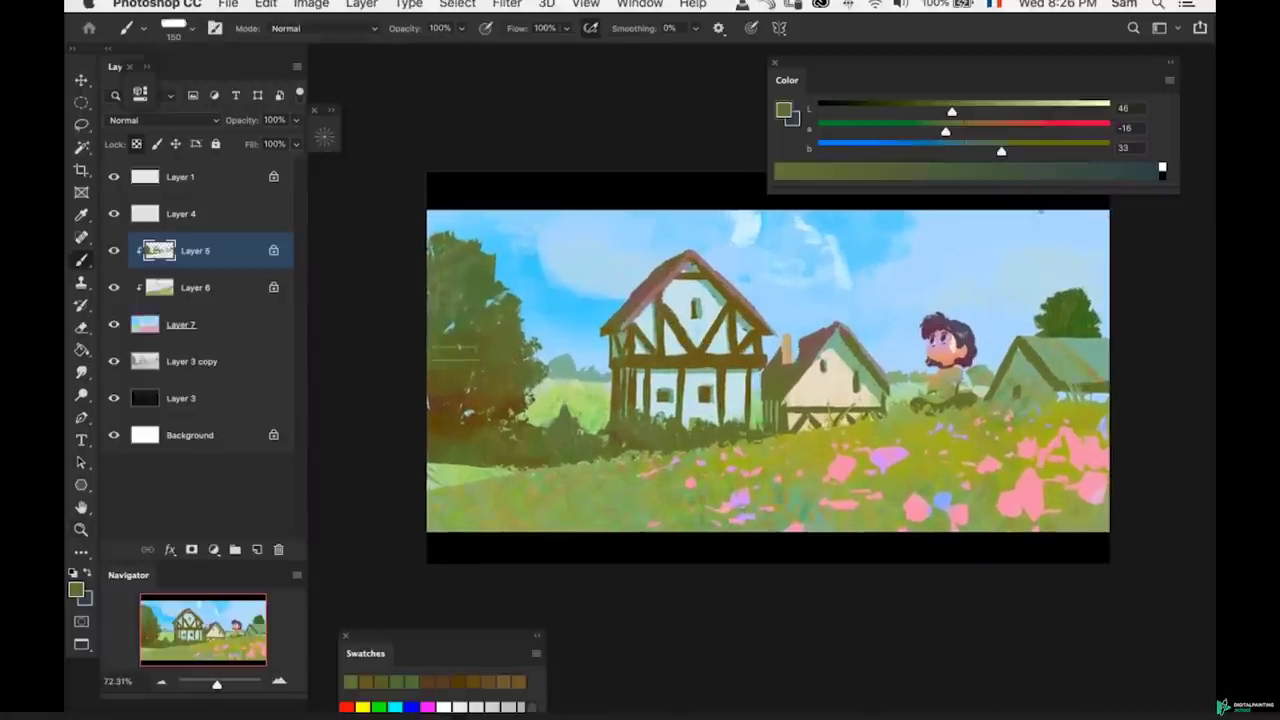
- Sample green L 47, a -24, b 31 and paint the middle of the large tree, reducing the brush to size 45
alt+click(465, 322)
drag(465, 369, 466, 390)
key(bracketleft)
key(bracketleft)
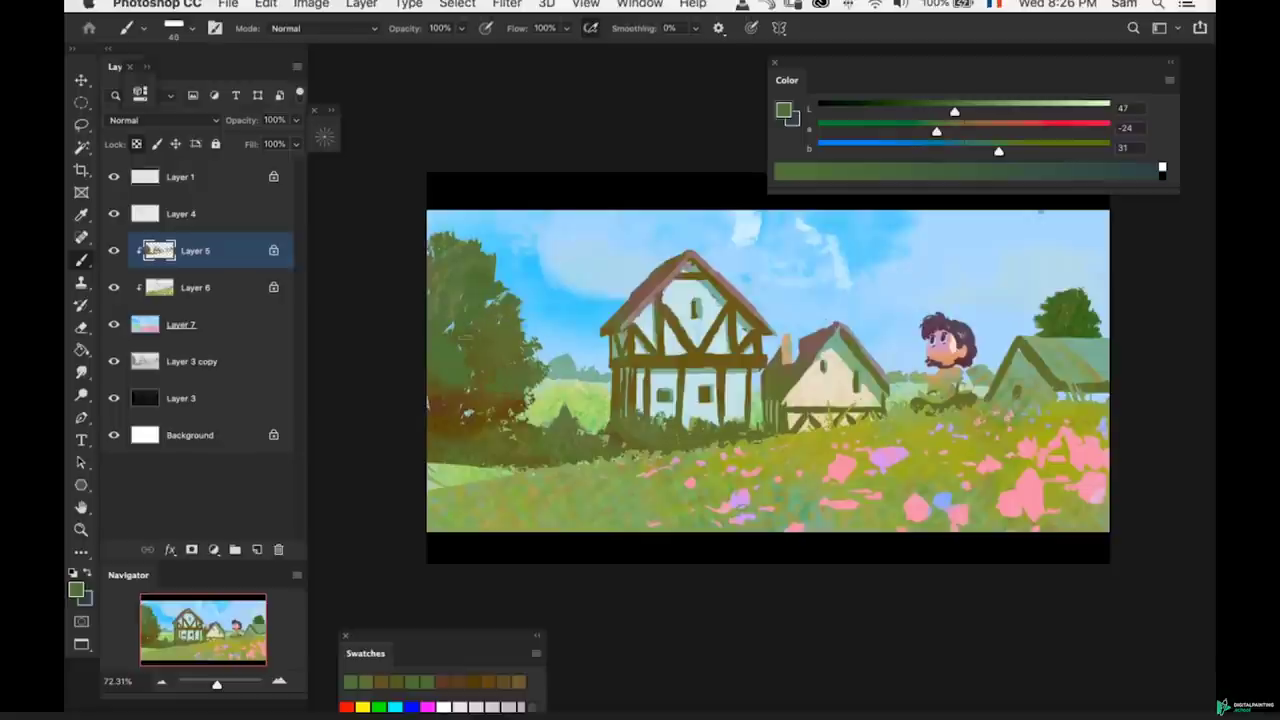
key(])
key(e)
key(b)
- Select Layer 6 and undo the stray strokes
mouse_move(646, 490)
mouse_down()
mouse_move(624, 464)
mouse_move(594, 491)
mouse_up()
key(f)
key(super+z)
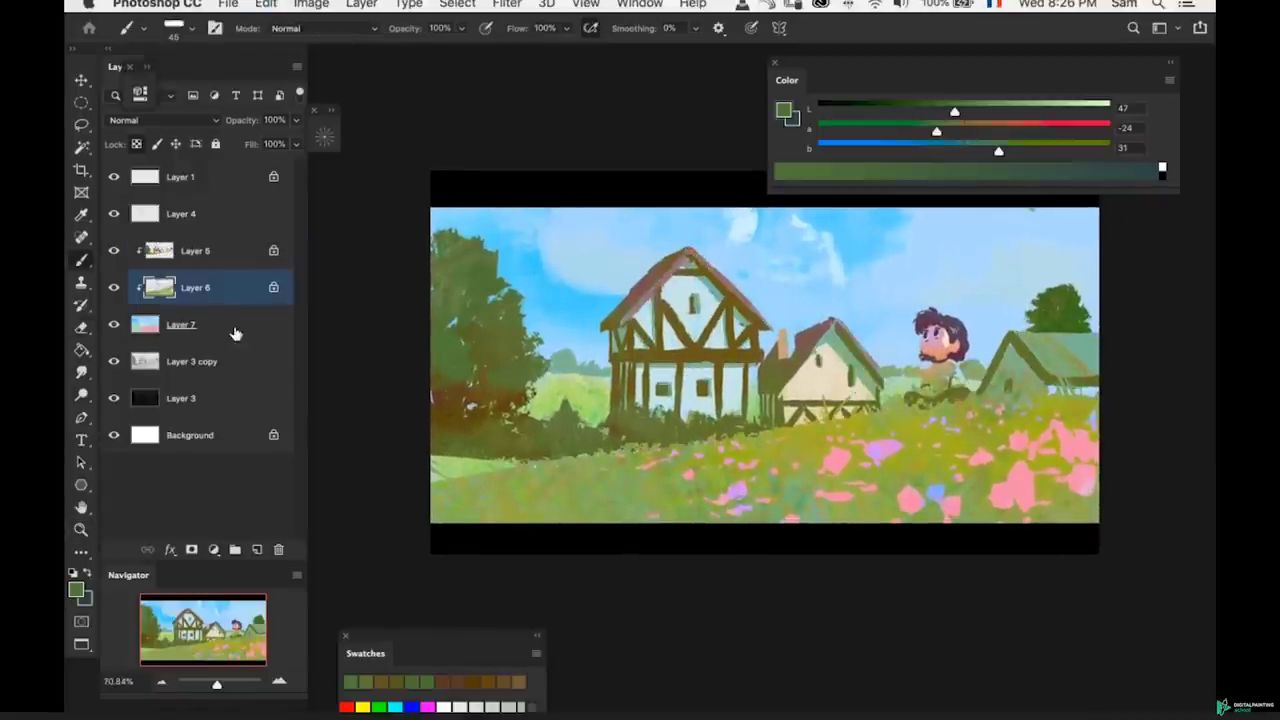
click(236, 330)
drag(632, 456, 641, 455)
key(r)
mouse_move(950, 296)
mouse_down()
mouse_move(929, 306)
mouse_move(1000, 222)
mouse_up()
key(super+z)
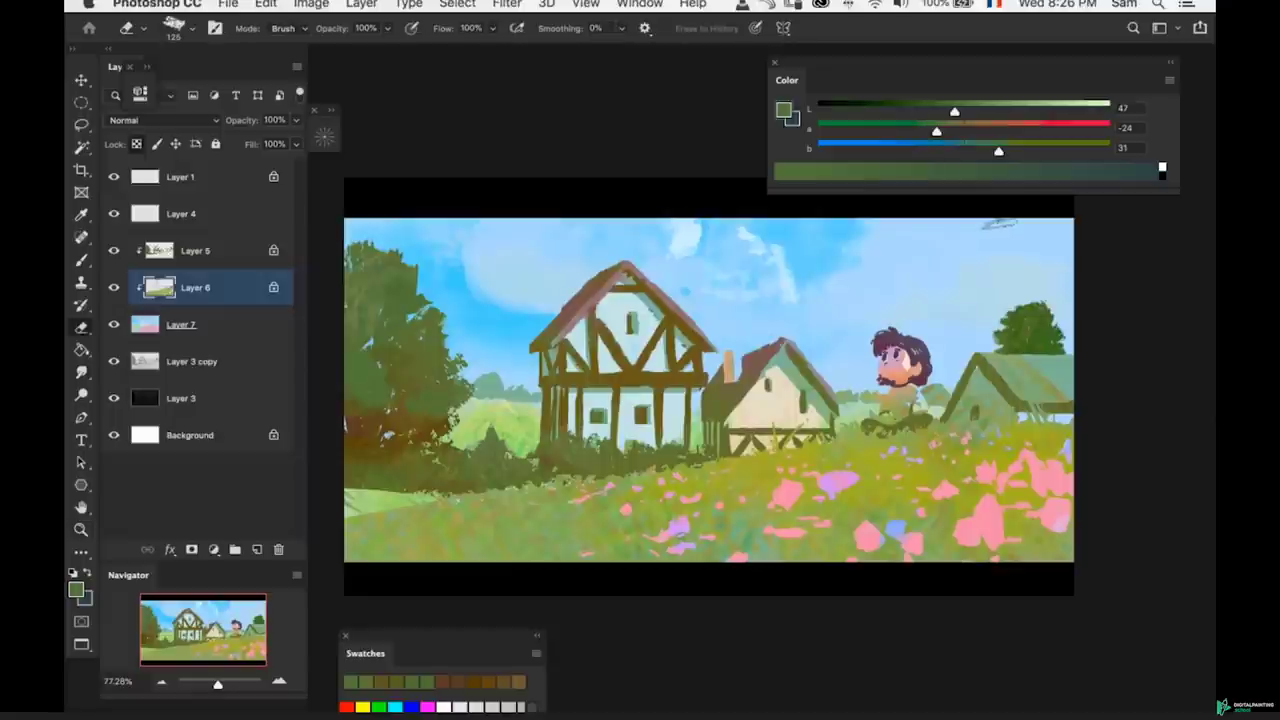
key(l)
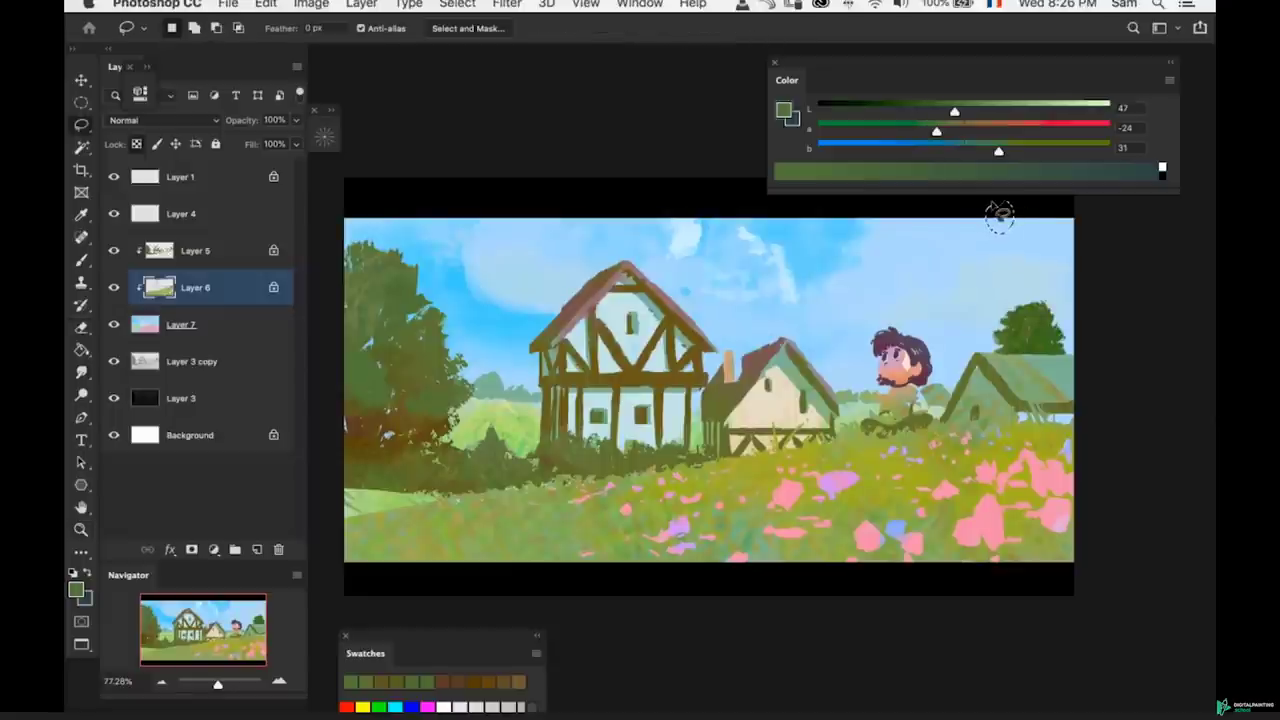
key(z)
mouse_move(860, 345)
mouse_down()
mouse_move(749, 334)
mouse_move(739, 320)
mouse_up()
key(b)
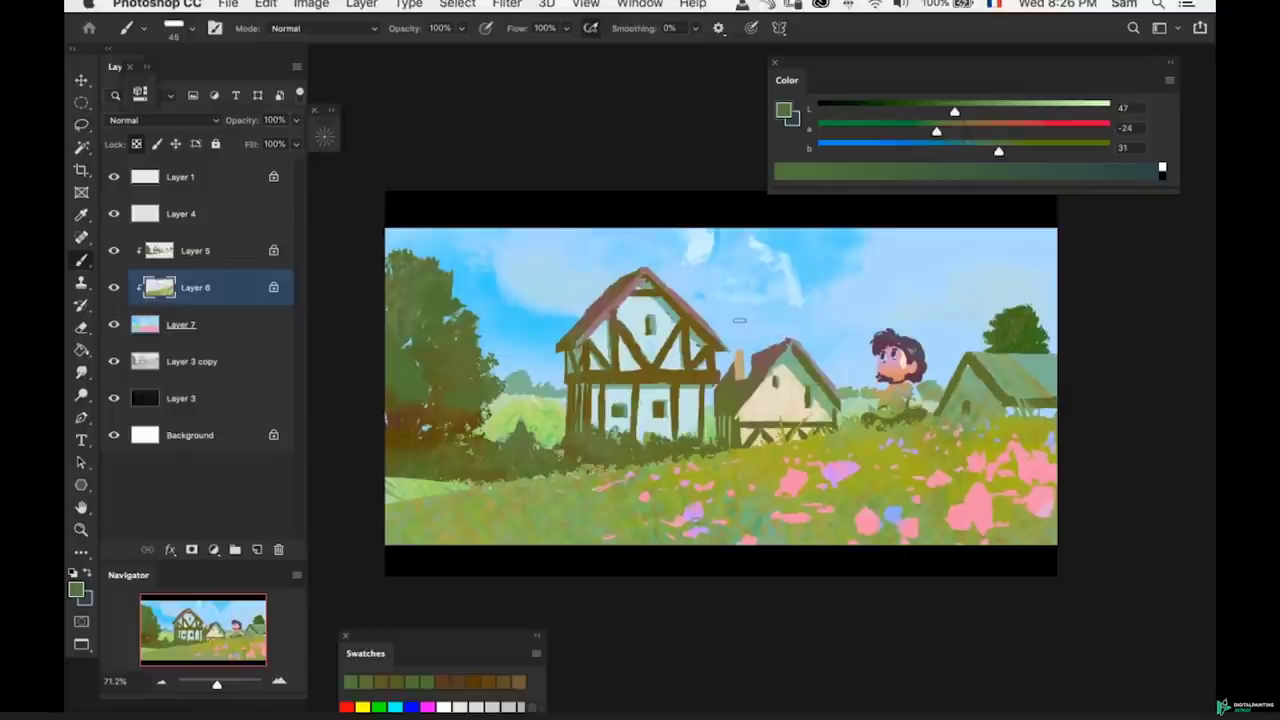
- Sample the teal shade L 69, a -25, b 3 beneath the big house's roof and reduce the brush to size 25
key(z)
drag(553, 360, 615, 355)
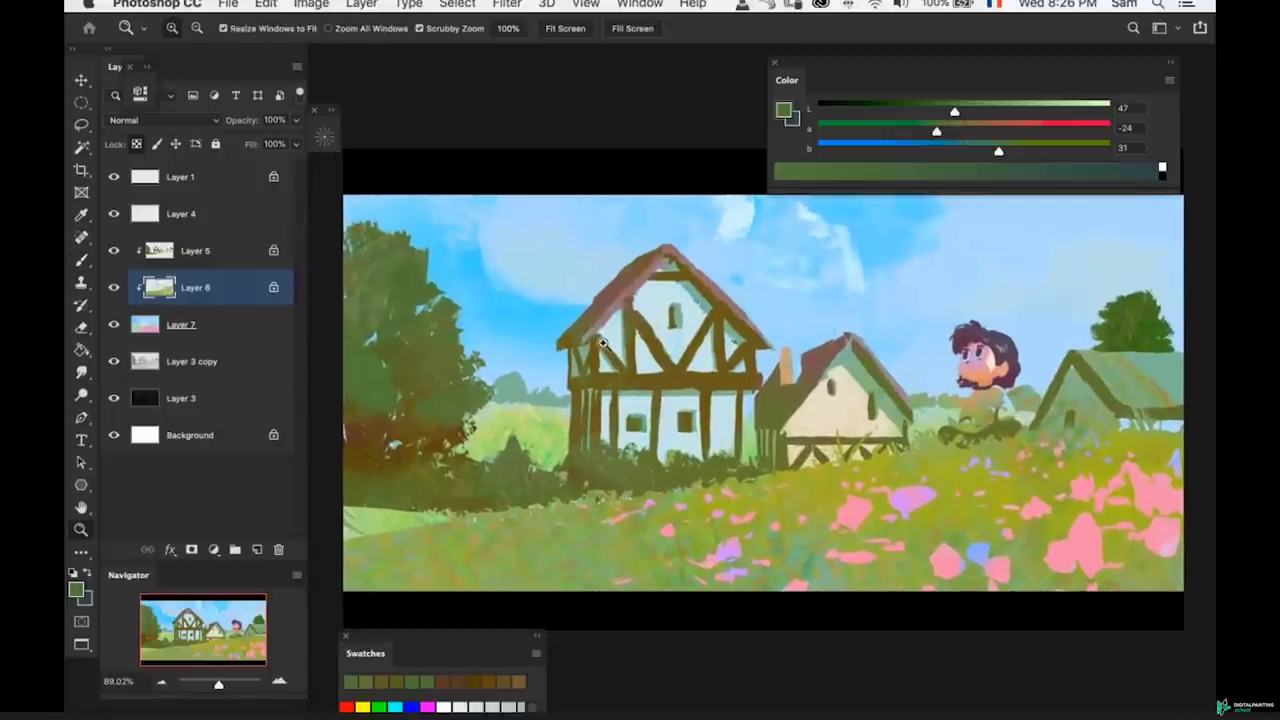
mouse_move(603, 343)
mouse_down()
mouse_move(700, 335)
mouse_move(657, 325)
mouse_move(705, 290)
mouse_move(692, 308)
mouse_move(740, 287)
mouse_up()
key(b)
alt+click(715, 298)
key(super+z)
key(z)
key(b)
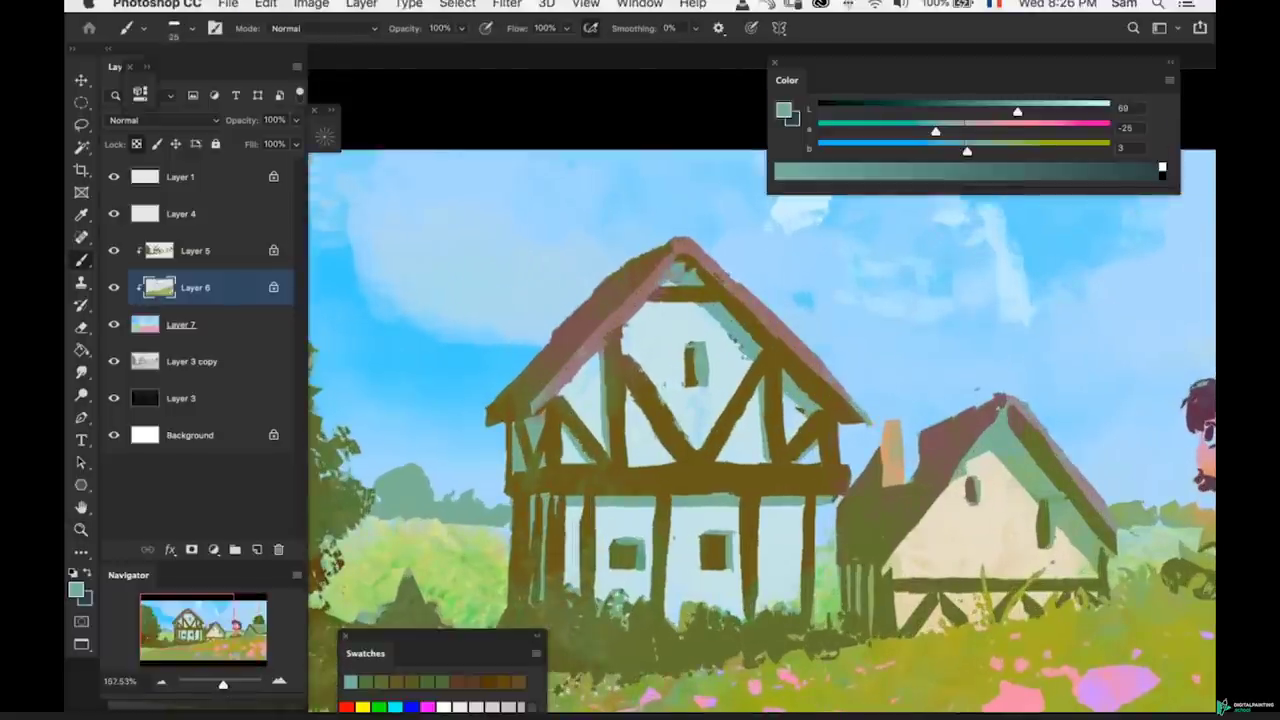
- Touch up the big house's gable edge with resampled colours and pick the beige L 69, a -5, b 21
key(z)
drag(680, 322, 634, 322)
mouse_move(724, 360)
mouse_down()
mouse_move(703, 371)
mouse_move(740, 370)
mouse_move(674, 360)
mouse_up()
key(b)
alt+click(806, 410)
key(z)
mouse_move(760, 392)
mouse_down()
mouse_move(820, 418)
mouse_move(751, 434)
mouse_move(812, 404)
mouse_up()
key(b)
alt+click(822, 424)
alt+click(825, 411)
- Select Layer 7, sample the small house's cream wall, and paint the lit side of its chimney
key(z)
super+click(782, 502)
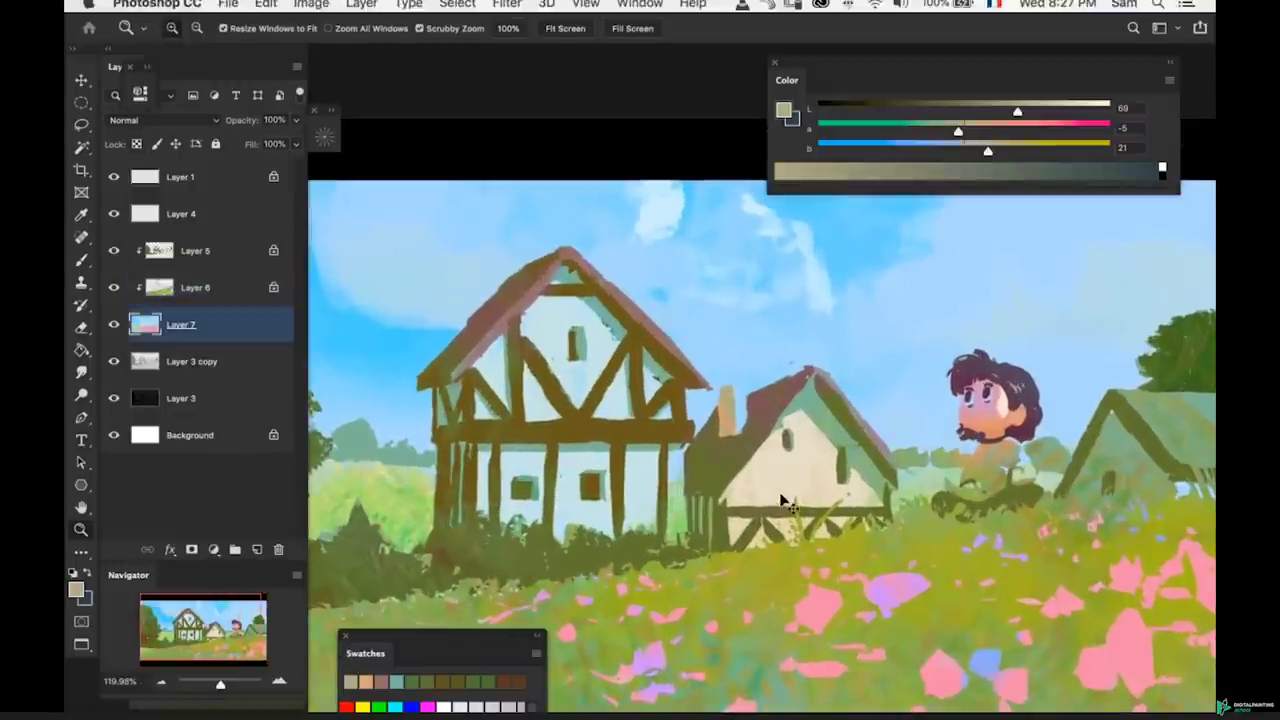
key(b)
alt+click(780, 464)
drag(735, 388, 735, 428)
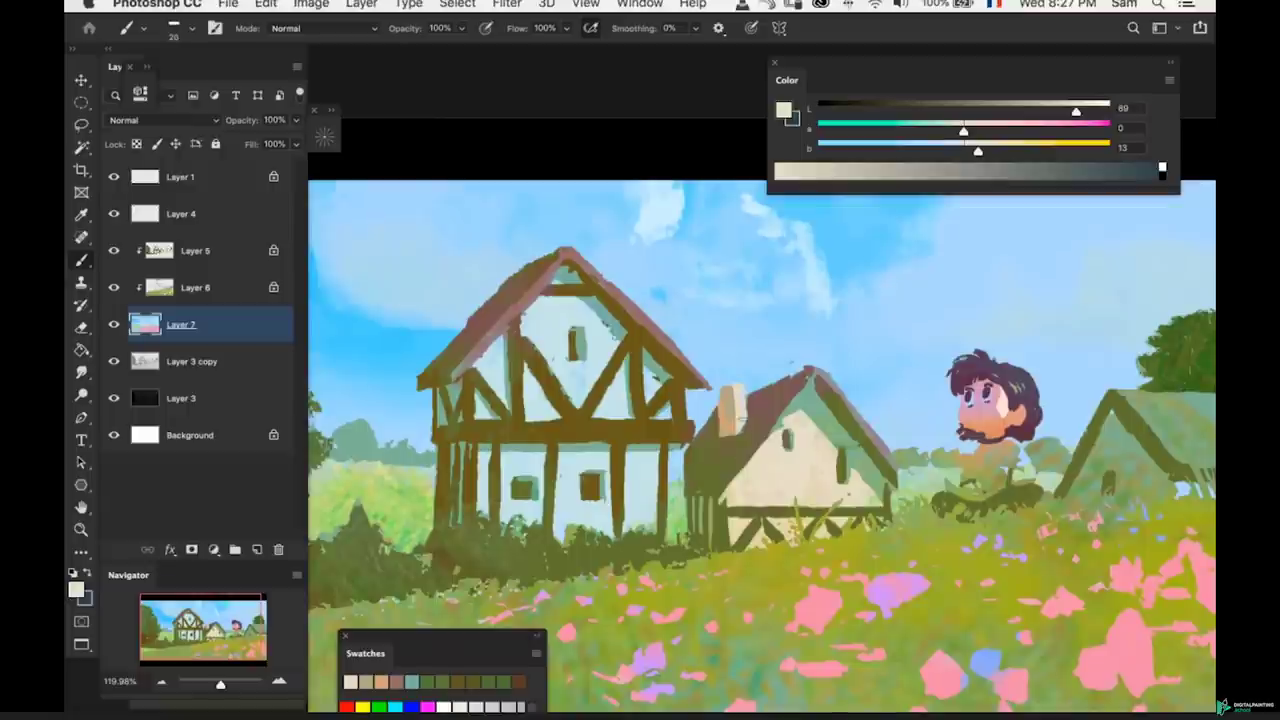
scroll(745, 425, up, 3)
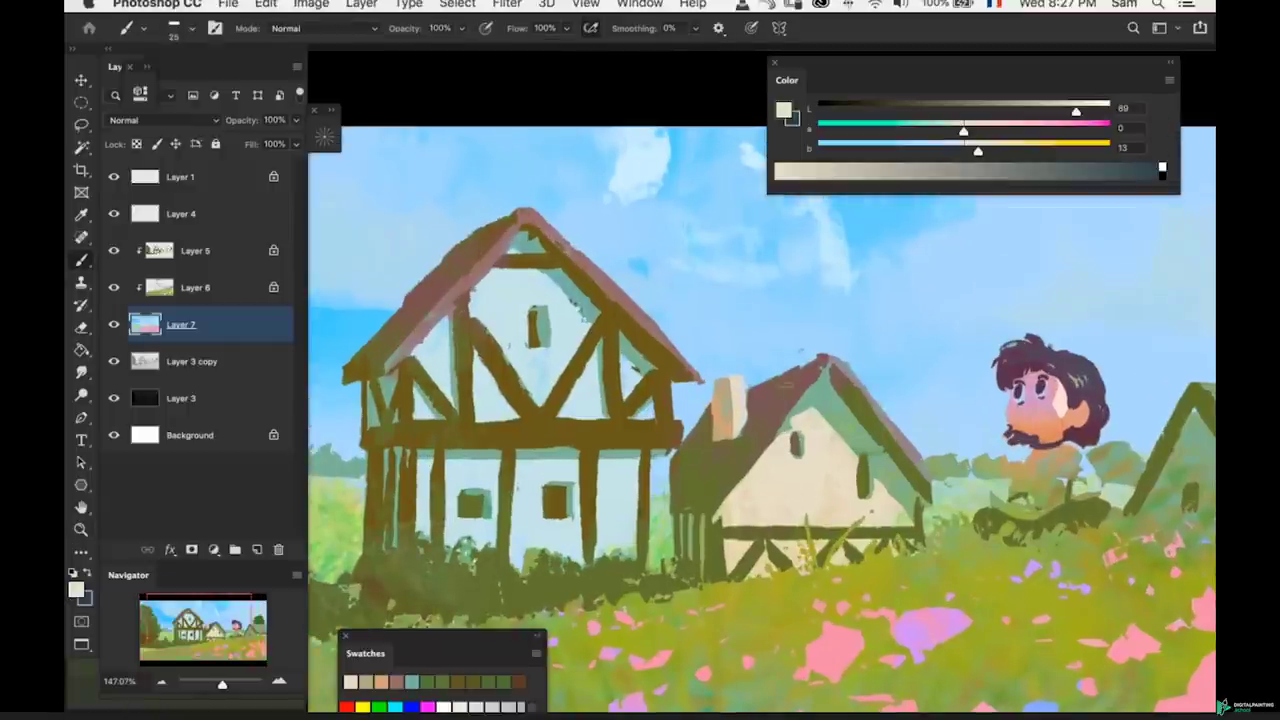
- Sample the gable shadow, set it to L 70, a -23, b 1 to shade the chimney, and select Layer 6 with a size 40 brush
alt+click(842, 410)
click(964, 152)
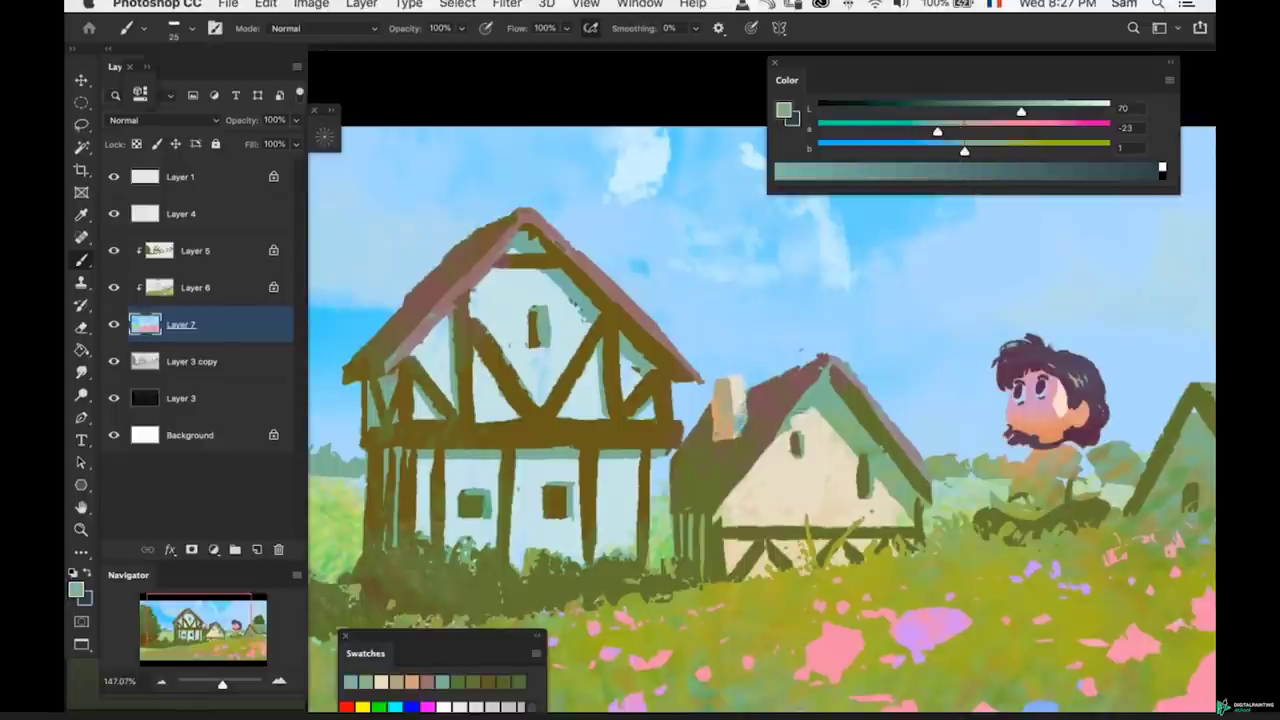
key(bracketright)
key(bracketright)
key(alt+bracketright)
key(super+space)
mouse_move(890, 508)
mouse_down()
mouse_move(786, 420)
mouse_move(820, 391)
mouse_up()
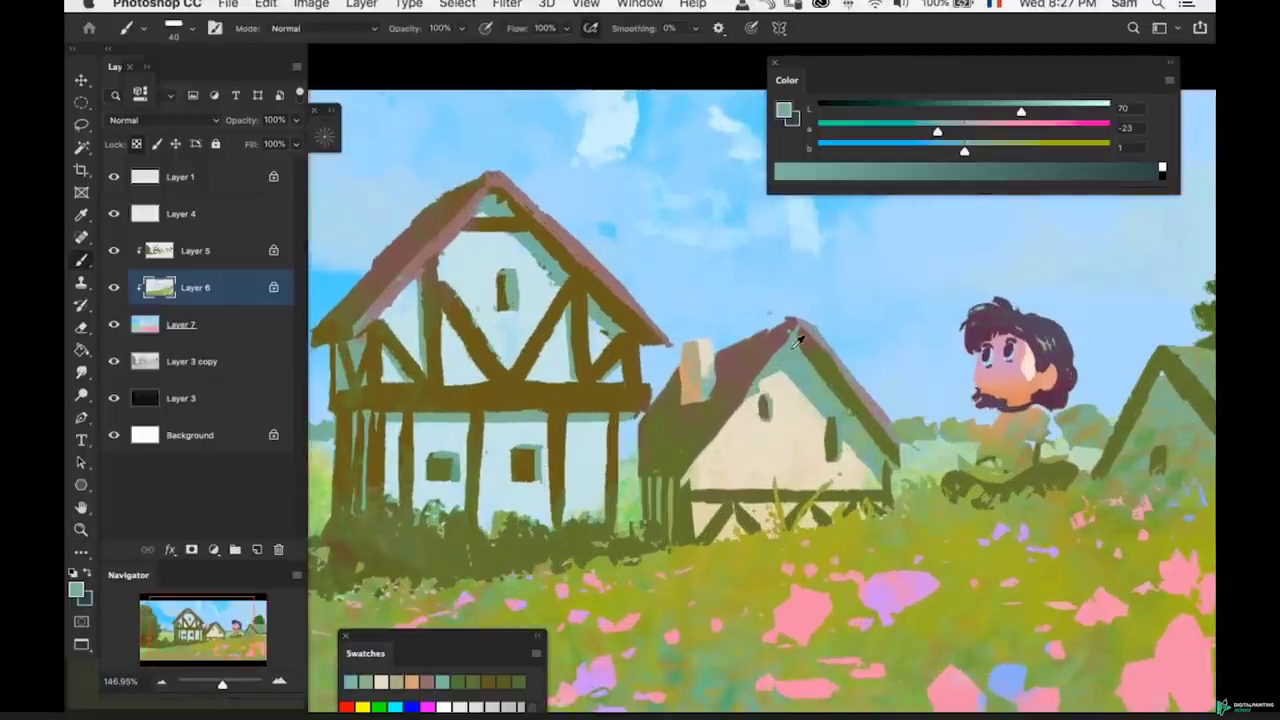
- Set the sampled colour to L 56, a -6, b 29 and paint beneath the small house's roof peak with a size 30 brush
alt+click(792, 347)
click(956, 130)
drag(997, 110, 996, 150)
key(ctrl+space)
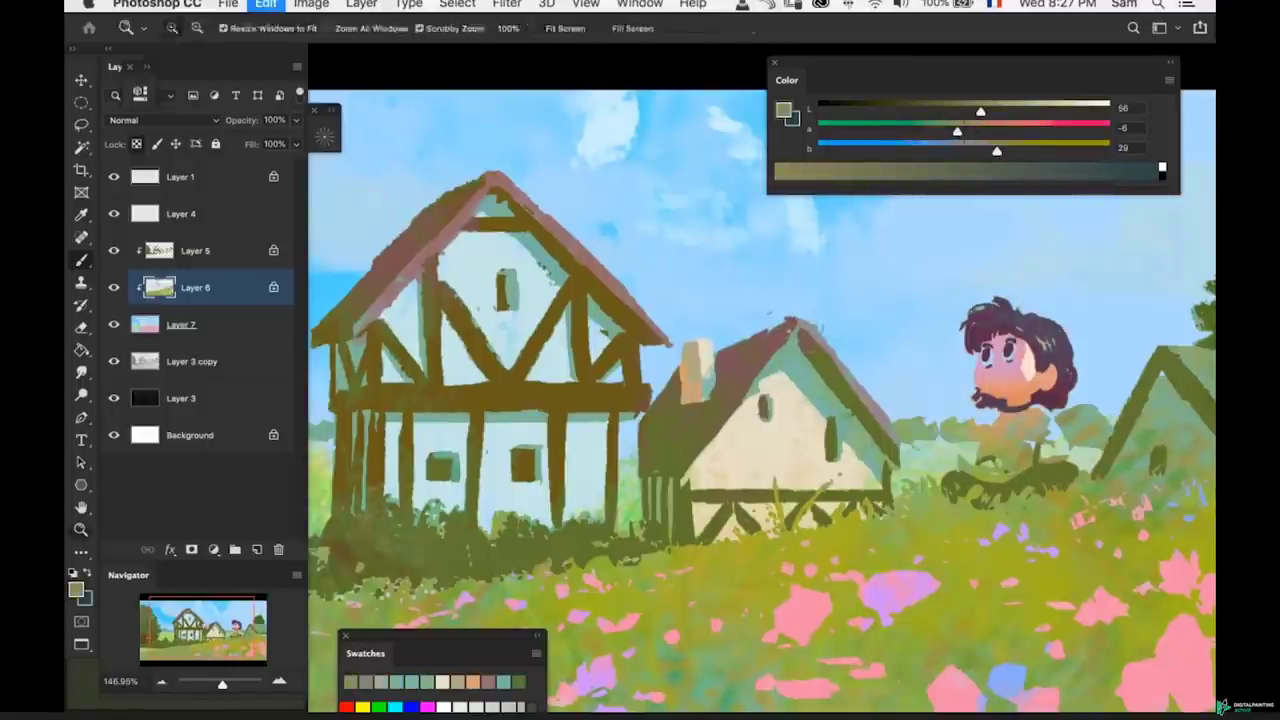
drag(800, 333, 824, 362)
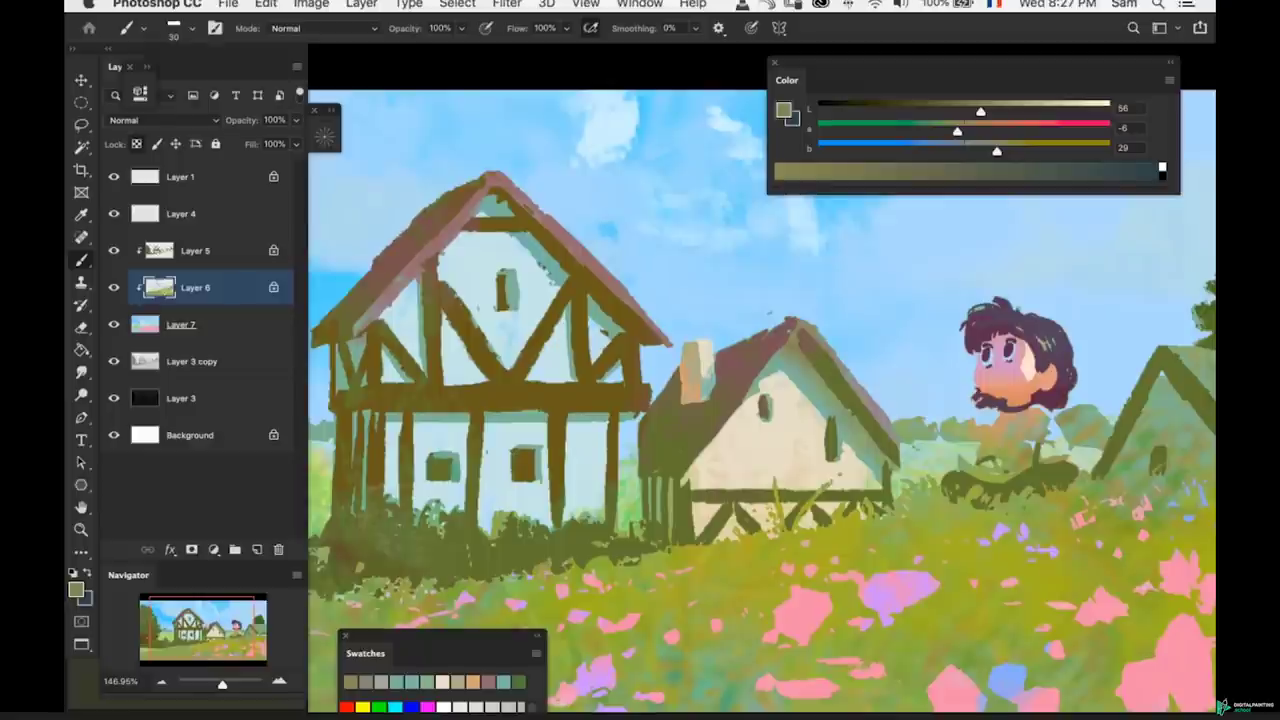
- Sample the big house's mauve roof edge, L 49, a 16, b 7, and tint the small house's roof edge with a size 35 brush
key(z)
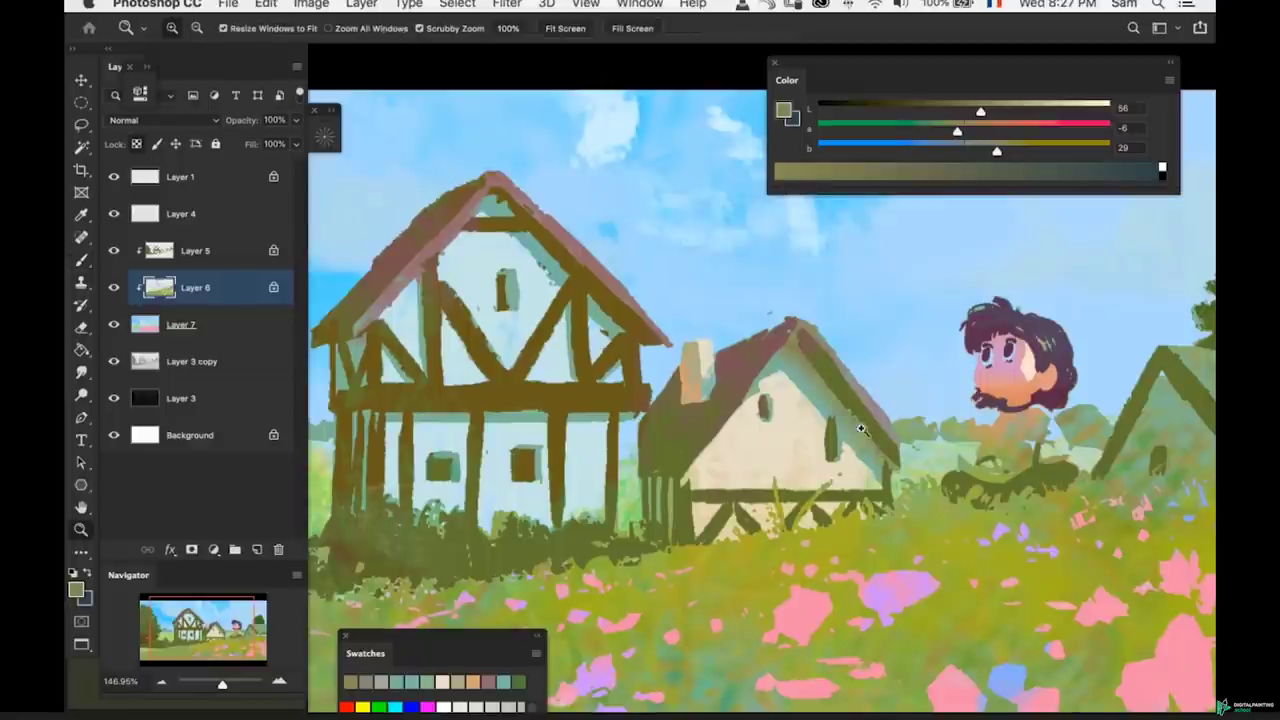
drag(861, 427, 797, 451)
click(822, 372)
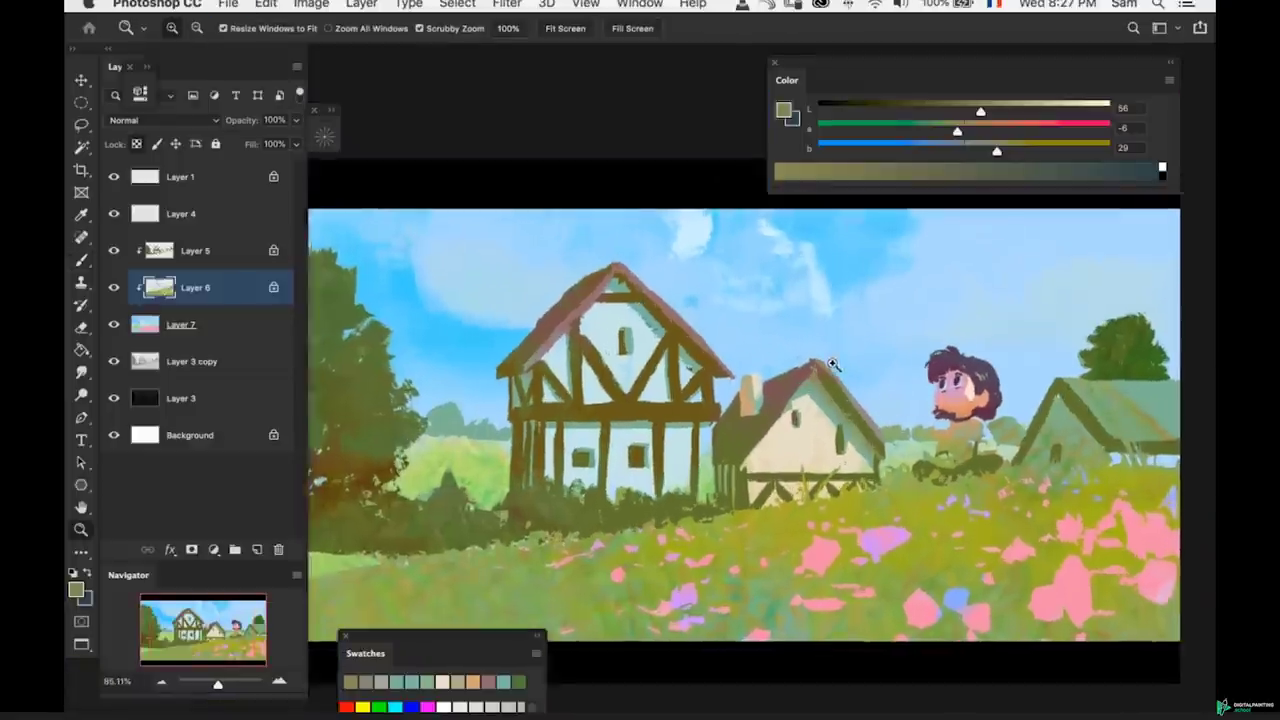
key(b)
alt+click(670, 327)
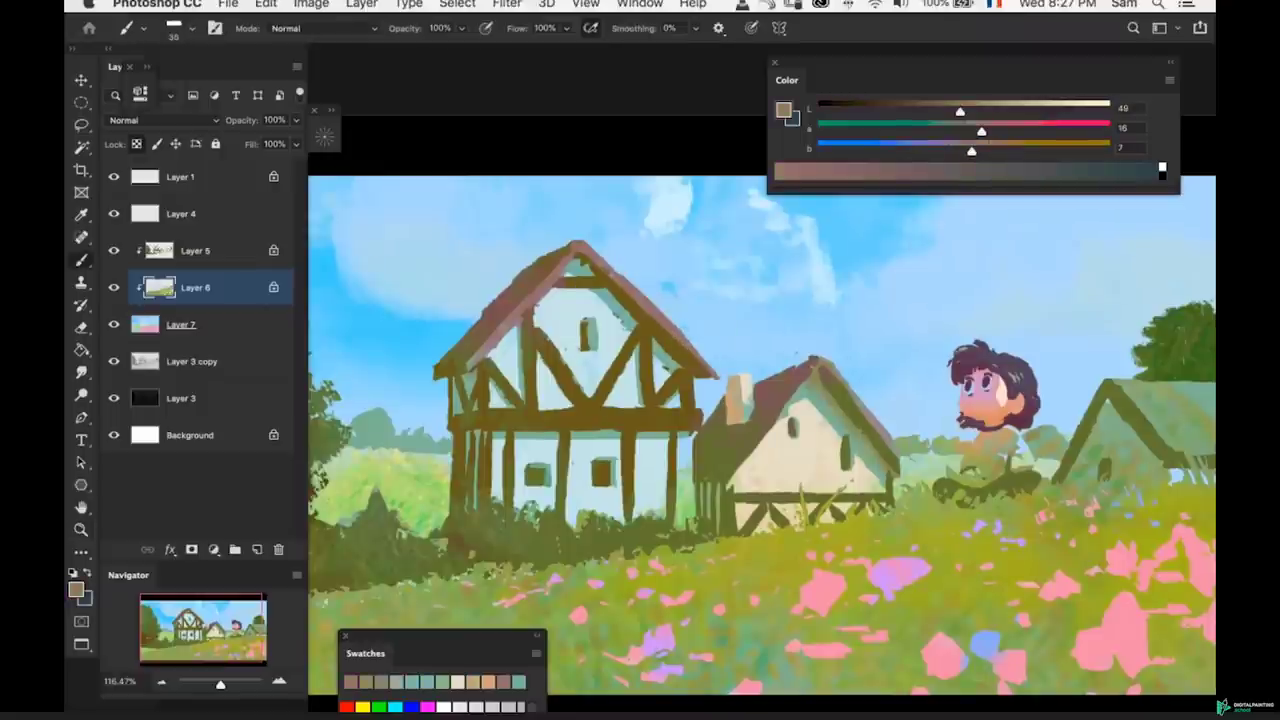
- Select Layer 5, sample the darker mauve L 40, a 14, b 7, and paint the small house's roof with a size 45 brush
key(z)
mouse_move(863, 392)
mouse_down()
mouse_move(798, 412)
mouse_move(823, 413)
mouse_move(800, 385)
mouse_move(680, 383)
mouse_up()
key(r)
key(z)
click(809, 387)
super+click(708, 374)
key(b)
alt+click(708, 374)
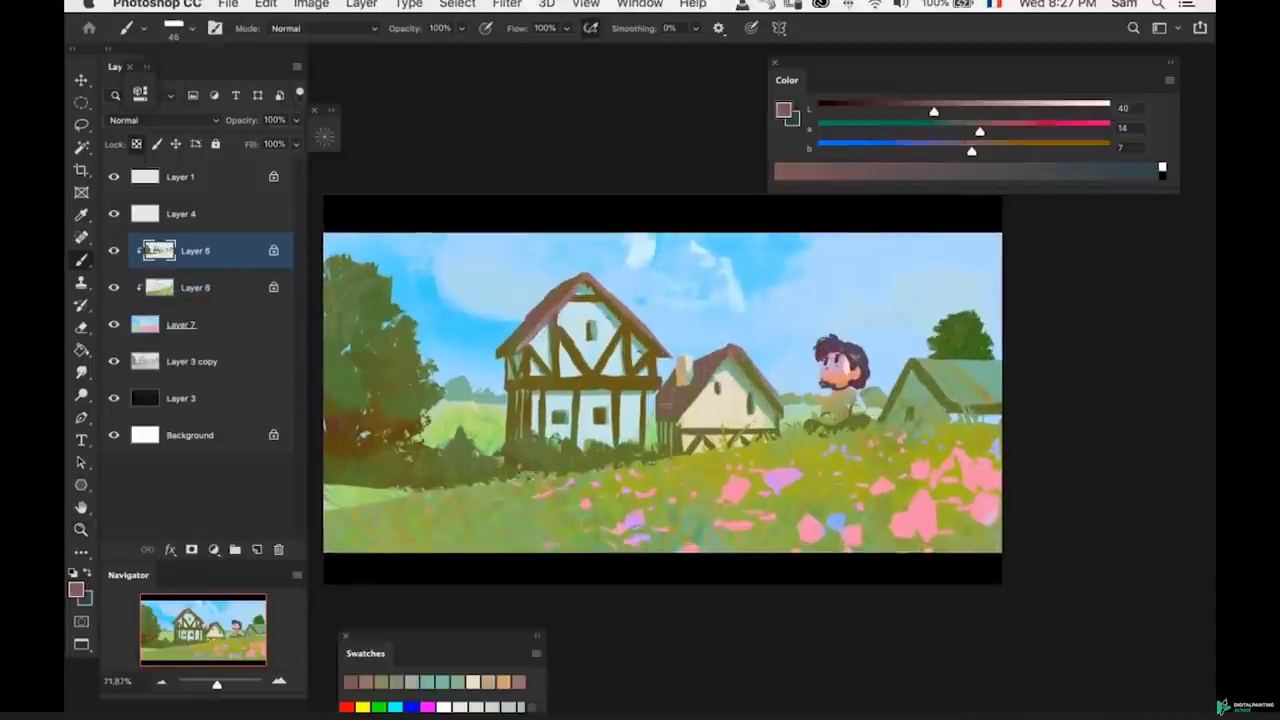
key(z)
mouse_move(766, 385)
mouse_down()
mouse_move(736, 412)
mouse_move(752, 398)
mouse_move(772, 412)
mouse_move(775, 431)
mouse_move(762, 427)
mouse_up()
key(e)
key(b)
key(z)
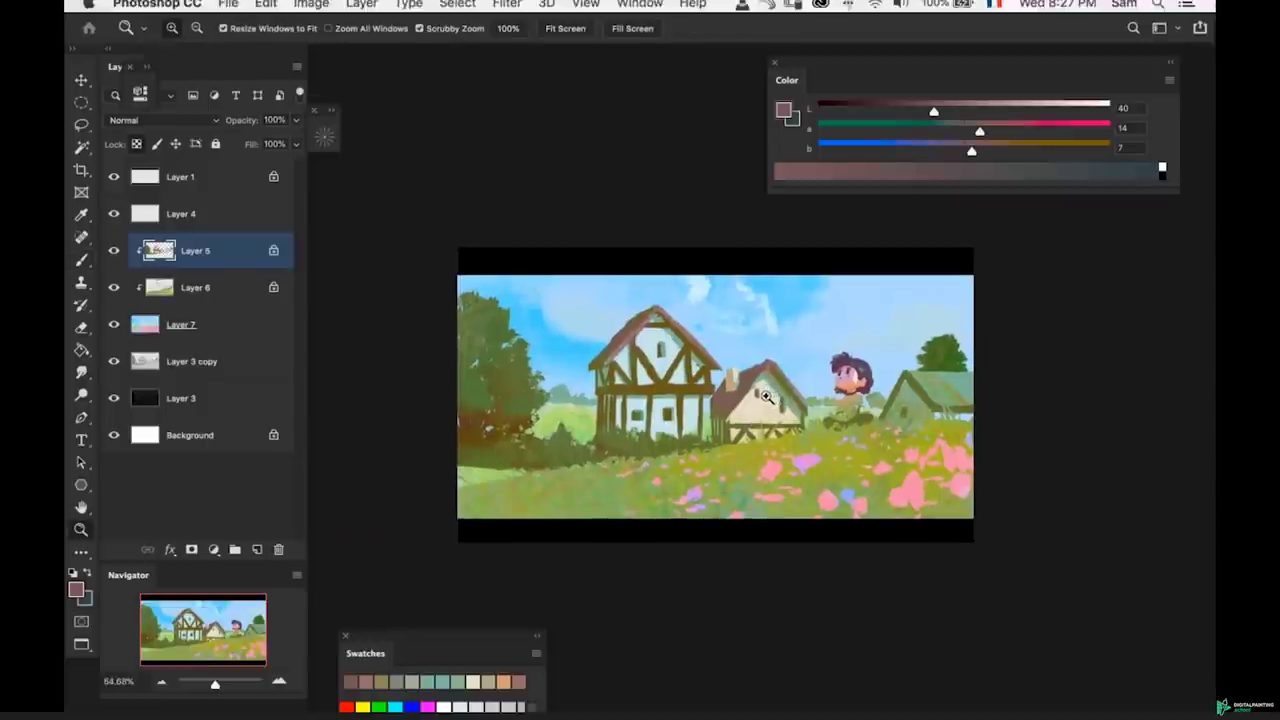
- Touch up the small house on Layer 5 with the mauve L 40, a 14, b 7 and a size 45 brush
drag(816, 422, 832, 420)
key(b)
key(z)
drag(845, 503, 829, 503)
key(b)
drag(763, 417, 775, 417)
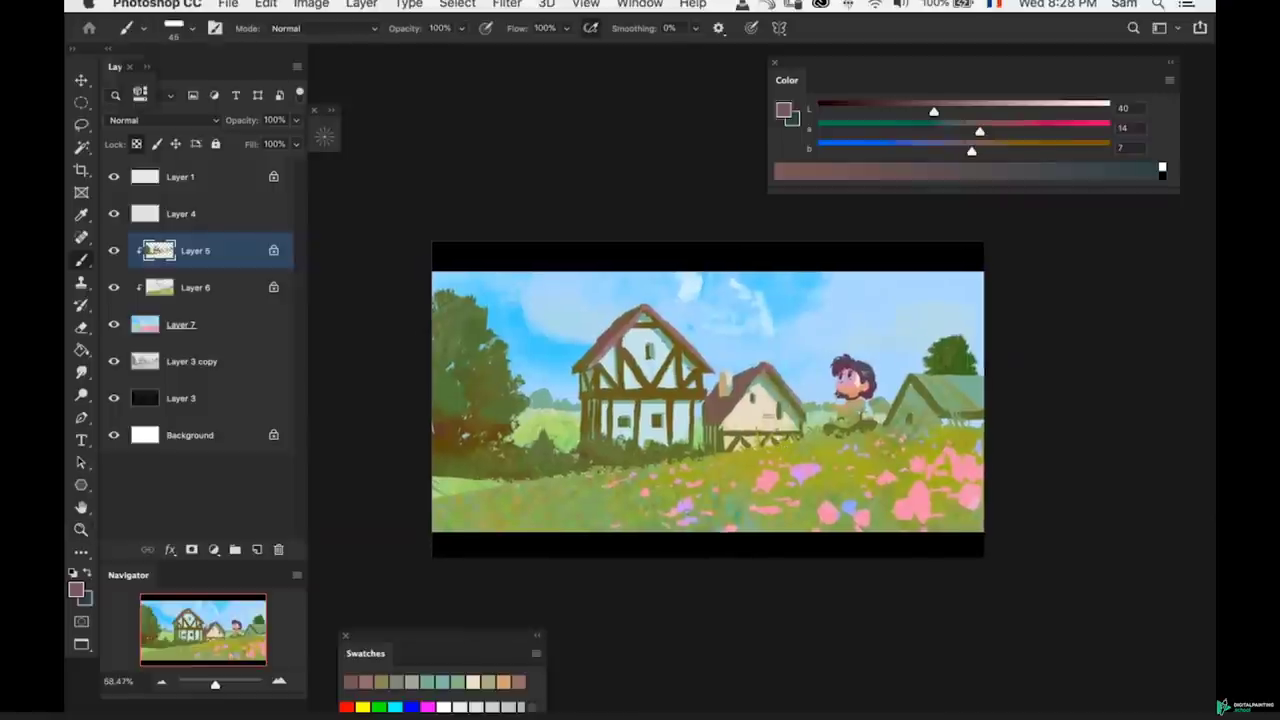
- Sample the sky's blues, ending on L 80, a -22, b -31, and paint the rightmost house's wall on Layer 6 with a size 100 brush
key(z)
mouse_move(770, 414)
mouse_down()
mouse_move(794, 414)
mouse_move(778, 425)
mouse_move(796, 354)
mouse_up()
super+click(813, 318)
key(b)
alt+click(824, 317)
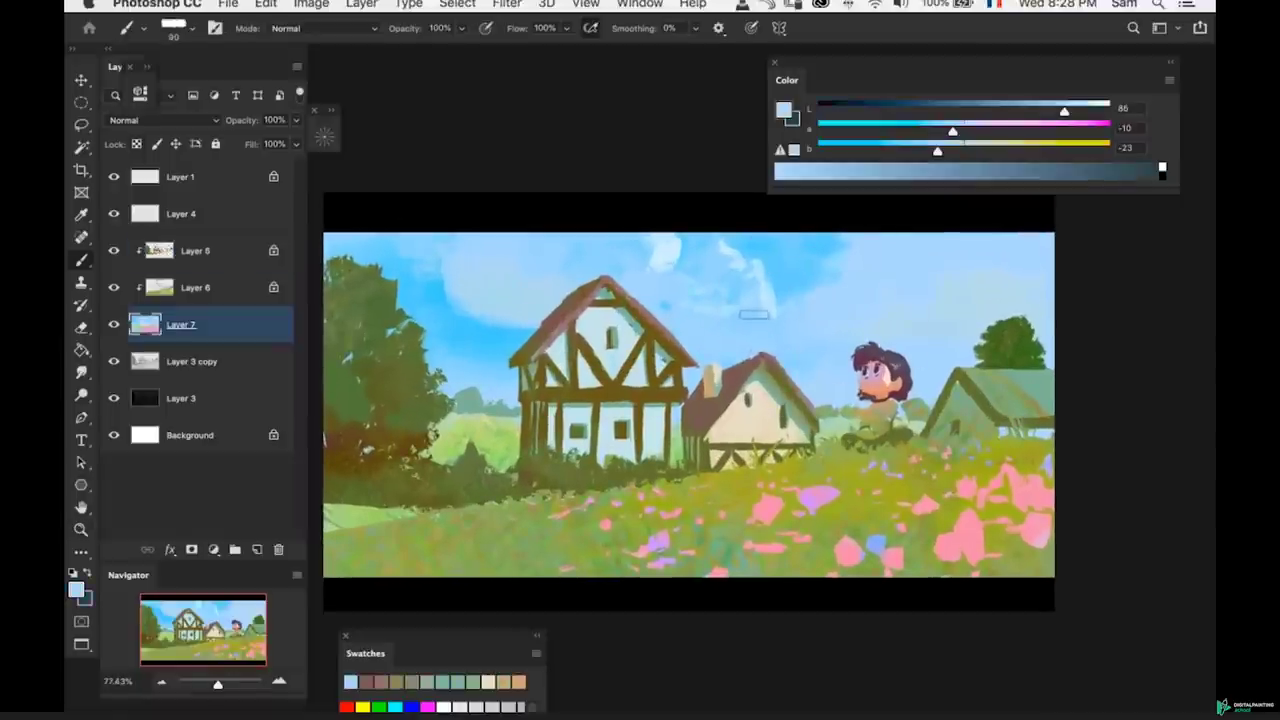
key(])
scroll(822, 375, right, 2)
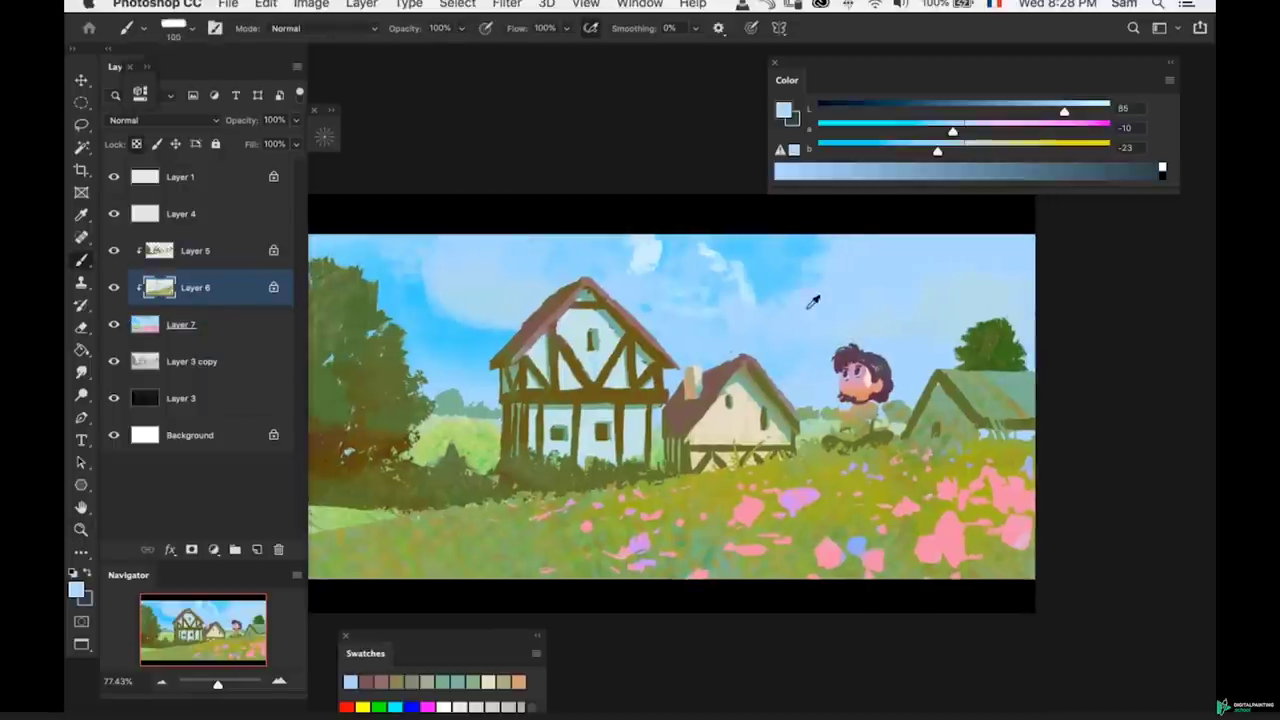
alt+click(777, 267)
drag(945, 410, 926, 427)
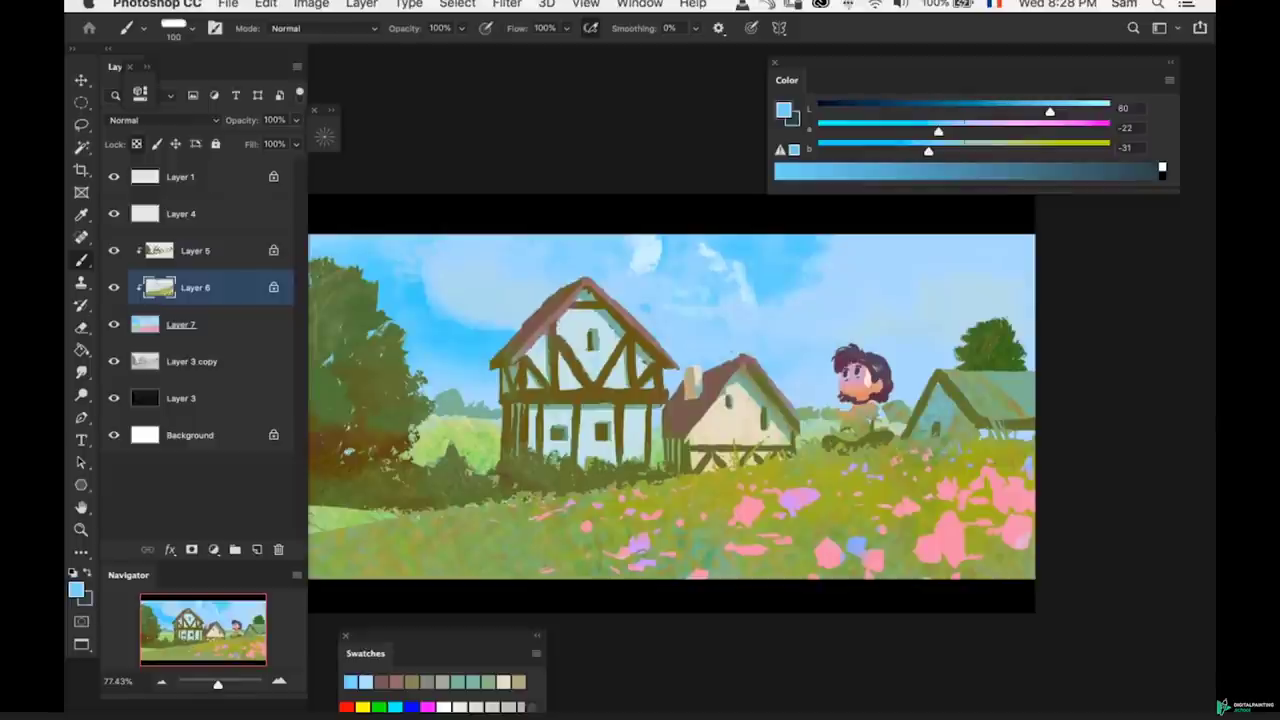
- Sample the rightmost house's wall at L 73, a -22, b -9 and even out its blue down to the base with a size 70 brush
alt+click(967, 417)
click(984, 112)
key(bracketleft)
key(bracketleft)
key(bracketleft)
drag(944, 393, 942, 430)
key(super+z)
alt+click(956, 420)
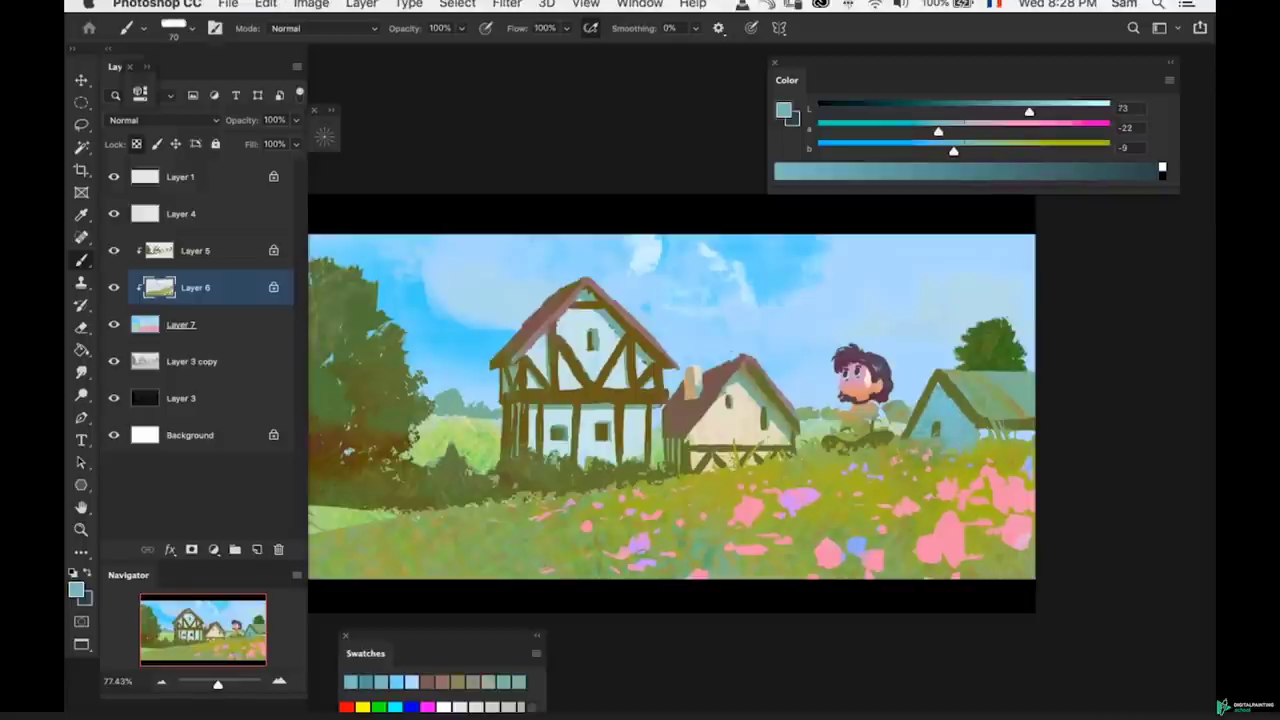
drag(925, 431, 980, 445)
- Sample the meadow greens L 69, a -18, b 65 on Layer 7 and L 71, a -25, b 46 on Layer 6 to paint the rightmost house's base
super+click(970, 501)
alt+click(971, 502)
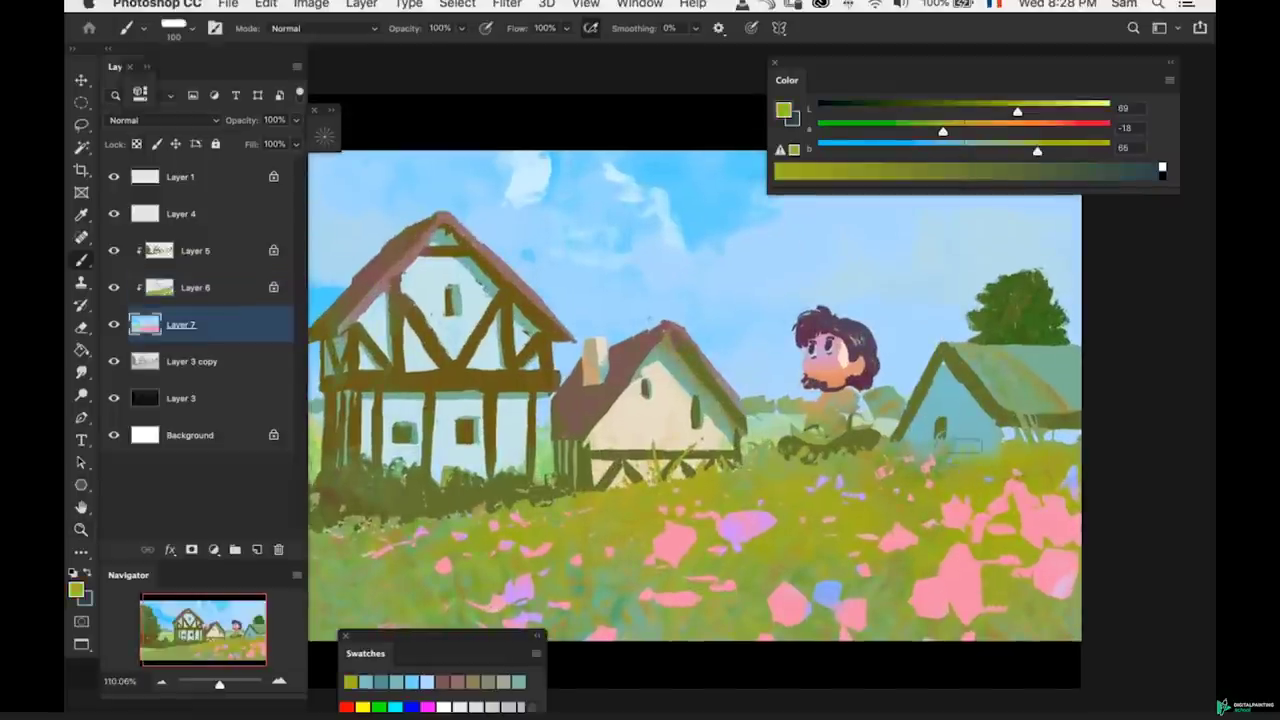
drag(990, 461, 977, 460)
super+click(981, 455)
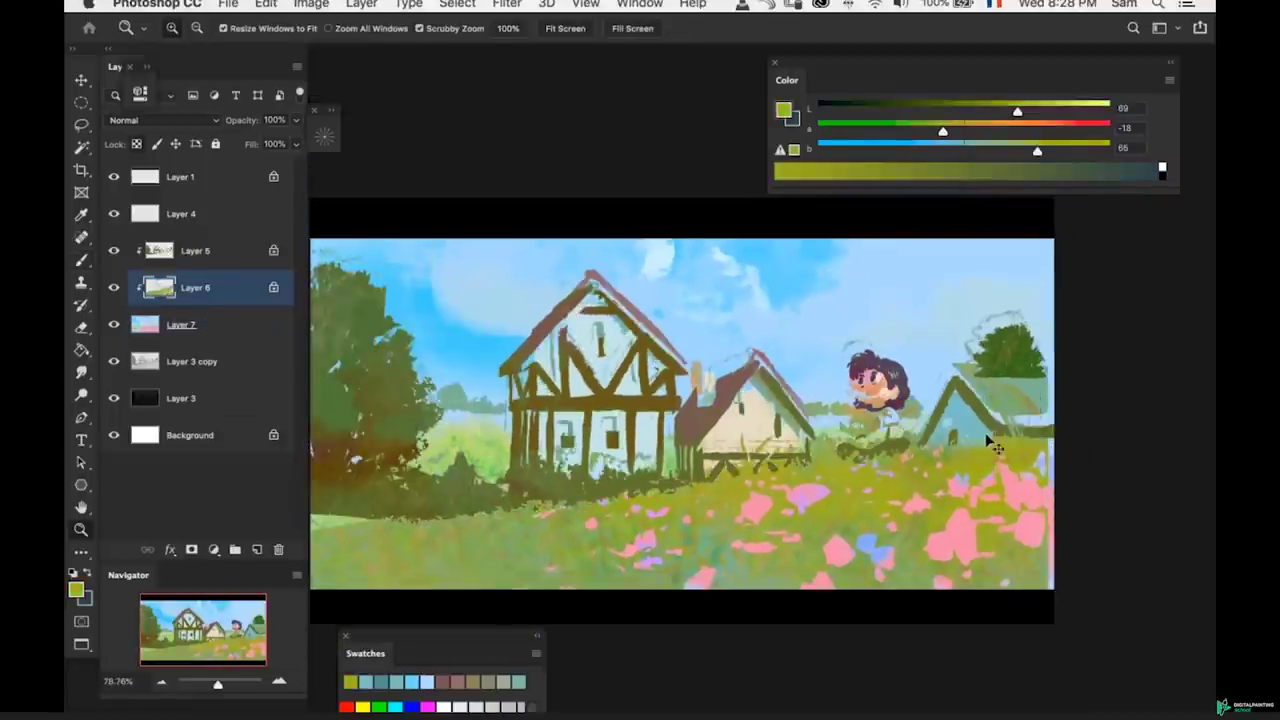
alt+click(995, 449)
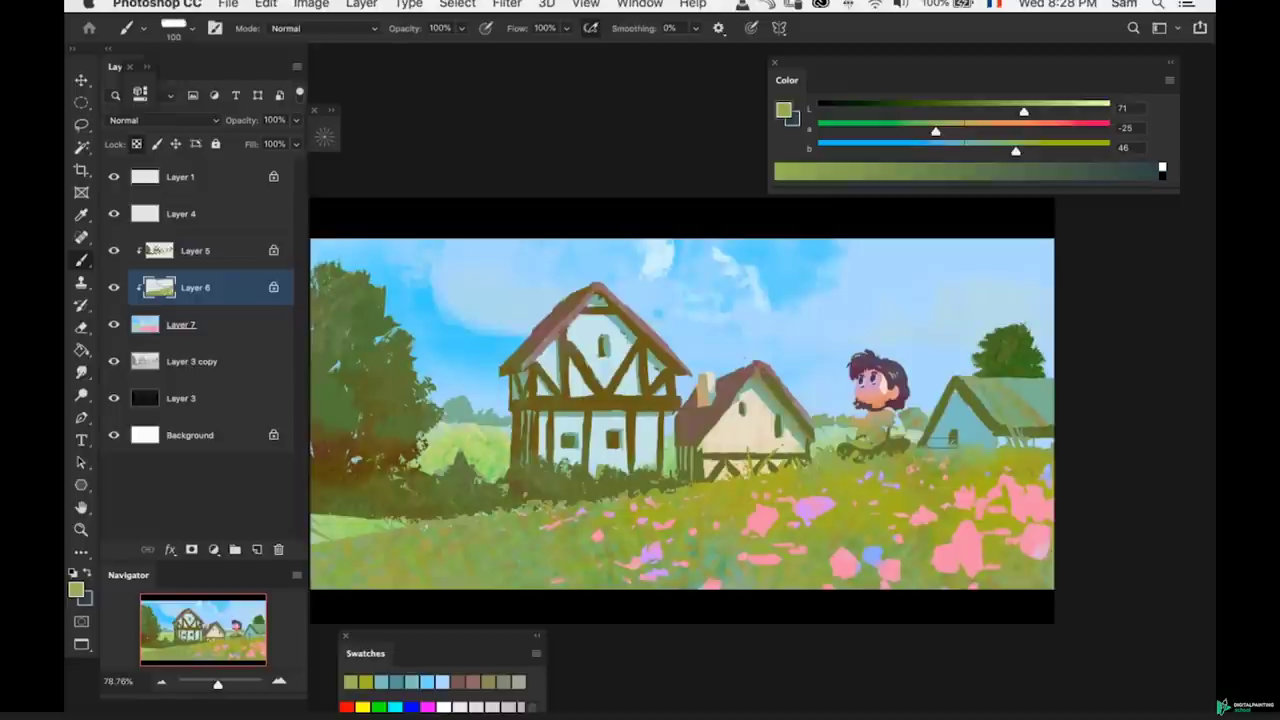
drag(779, 364, 757, 374)
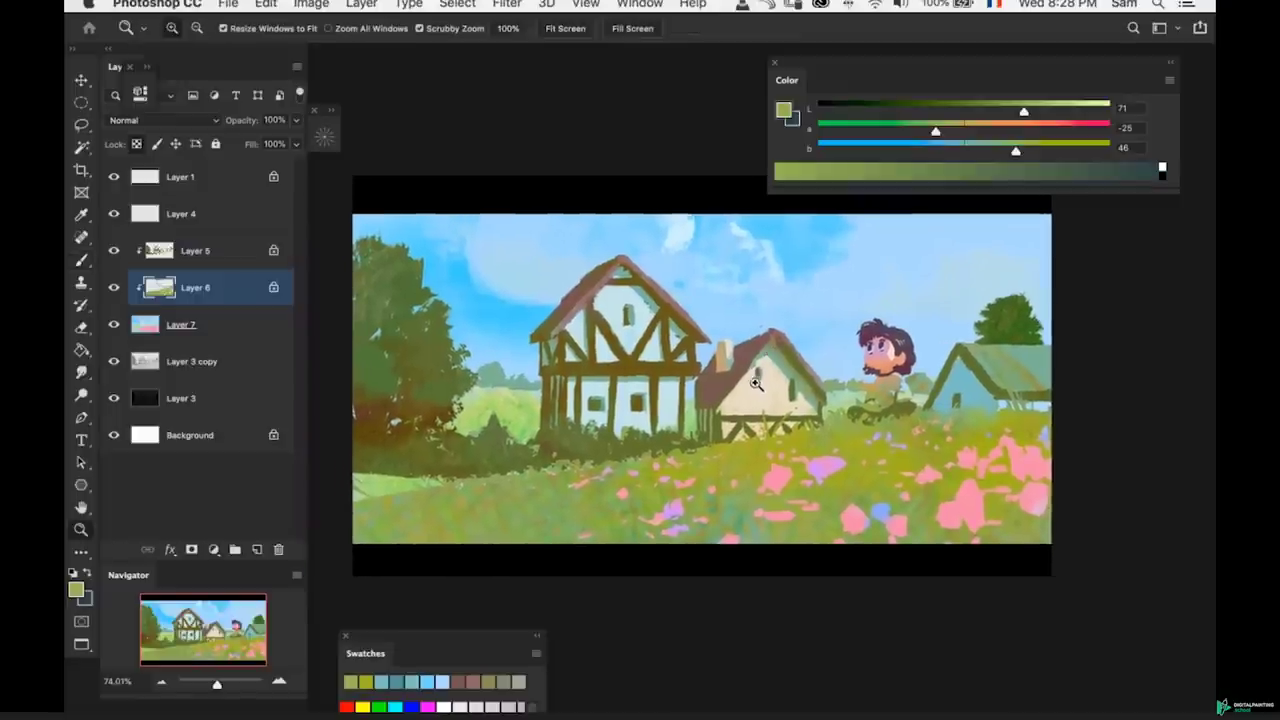
- Sample the big house's gable shadow, set it to L 63, a -6, b 22, and paint beneath the roof edge with a size 40 brush
drag(653, 322, 677, 320)
drag(662, 273, 700, 275)
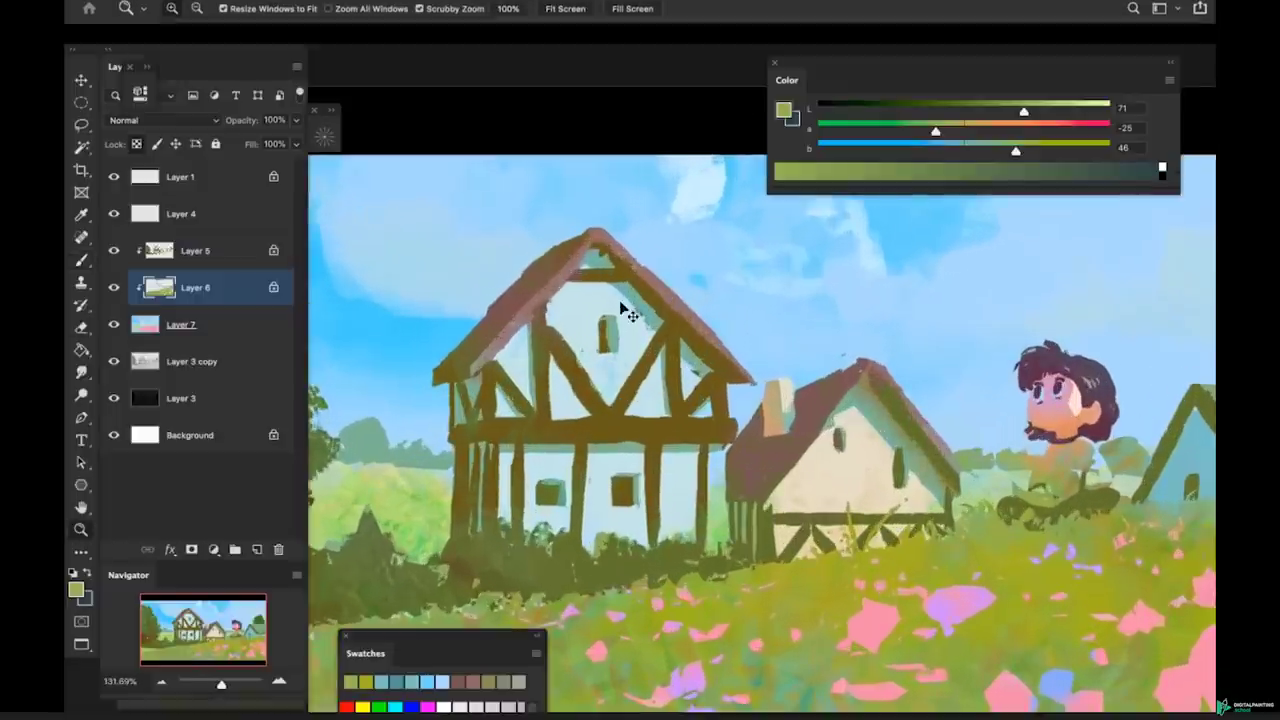
key(b)
alt+click(635, 292)
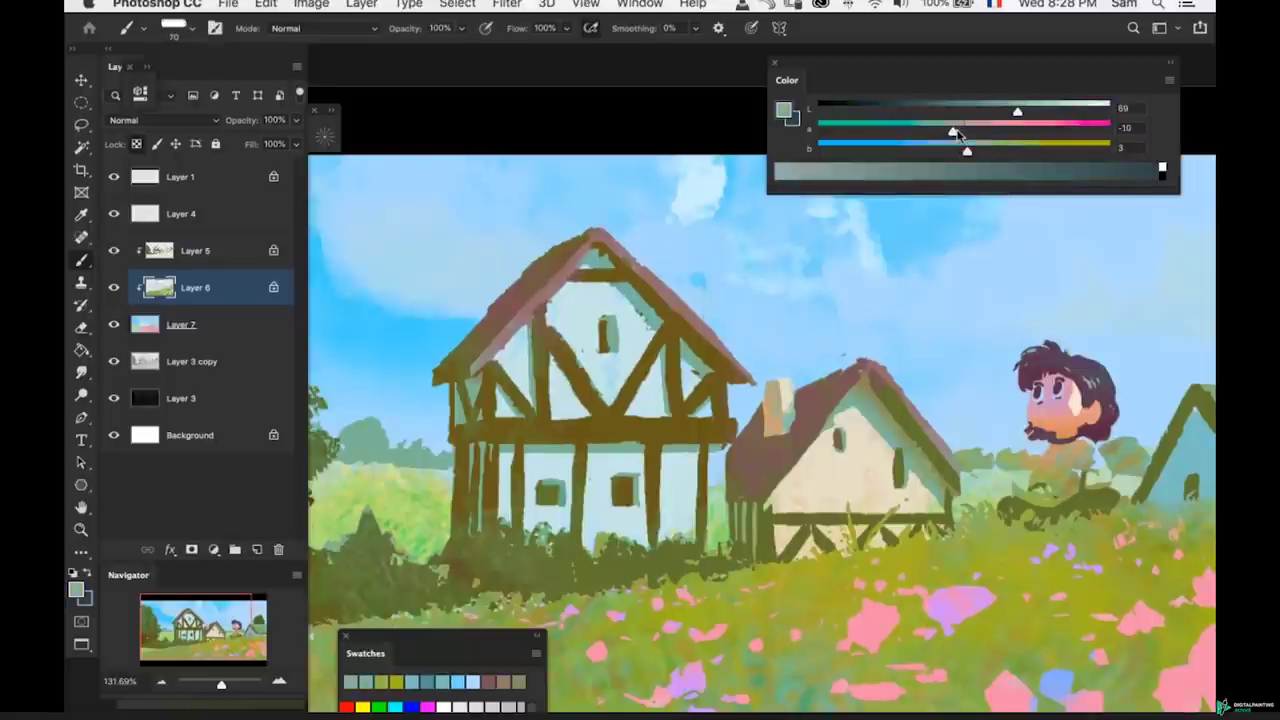
drag(1017, 113, 1001, 114)
key([)
key([)
key([)
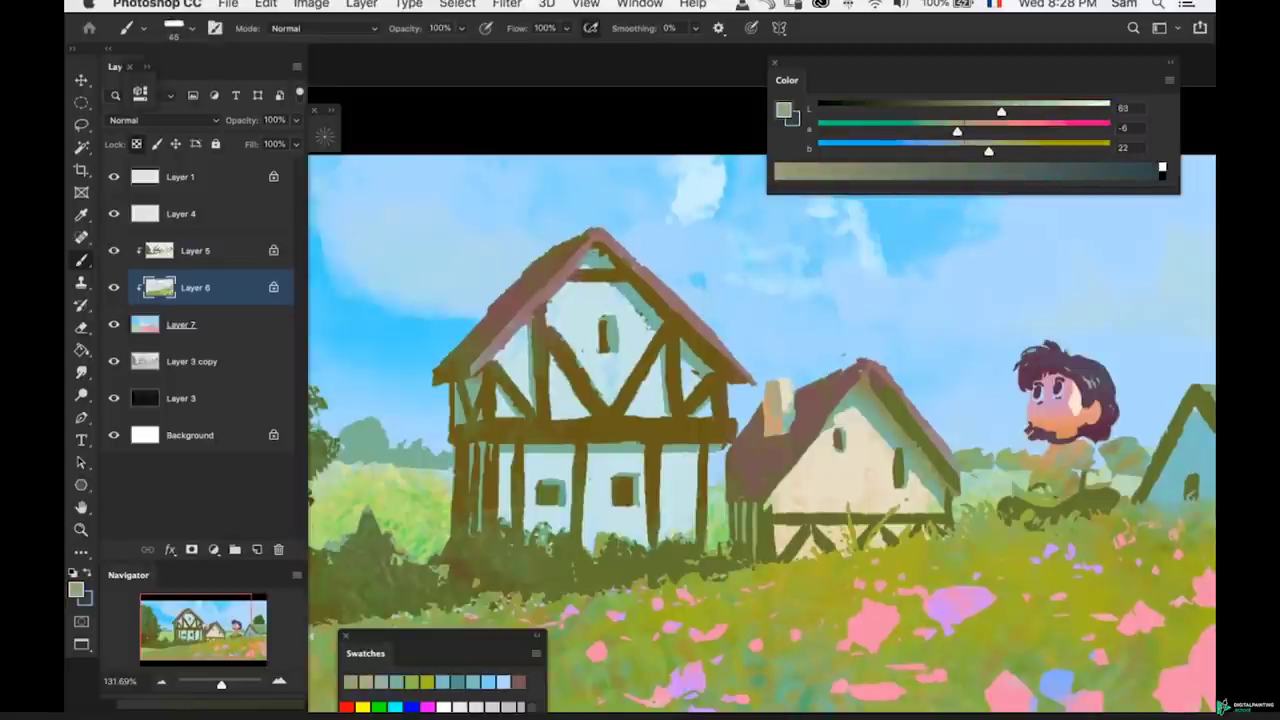
key(bracketleft)
mouse_move(662, 283)
mouse_down()
mouse_move(613, 308)
mouse_move(726, 314)
mouse_move(680, 306)
mouse_move(716, 296)
mouse_move(613, 309)
mouse_move(632, 310)
mouse_move(615, 320)
mouse_move(606, 297)
mouse_move(624, 296)
mouse_up()
- Sample the teal shadow under the big house's roof peak and set the colour to L 61, a -2, b 23 for shading the gable
key(w)
click(606, 262)
key(b)
key(super+h)
alt+click(605, 262)
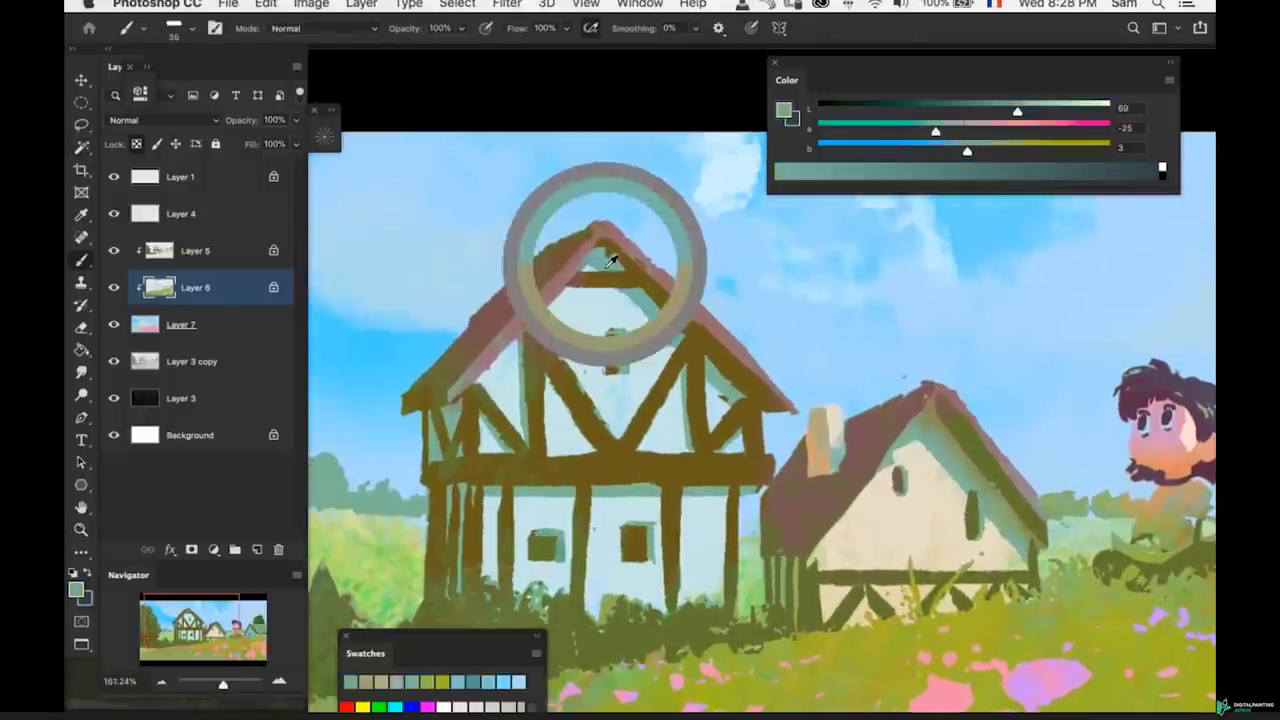
click(961, 131)
click(990, 151)
drag(1017, 112, 994, 114)
key(z)
mouse_move(648, 294)
mouse_down()
mouse_move(619, 293)
mouse_move(624, 259)
mouse_up()
key(b)
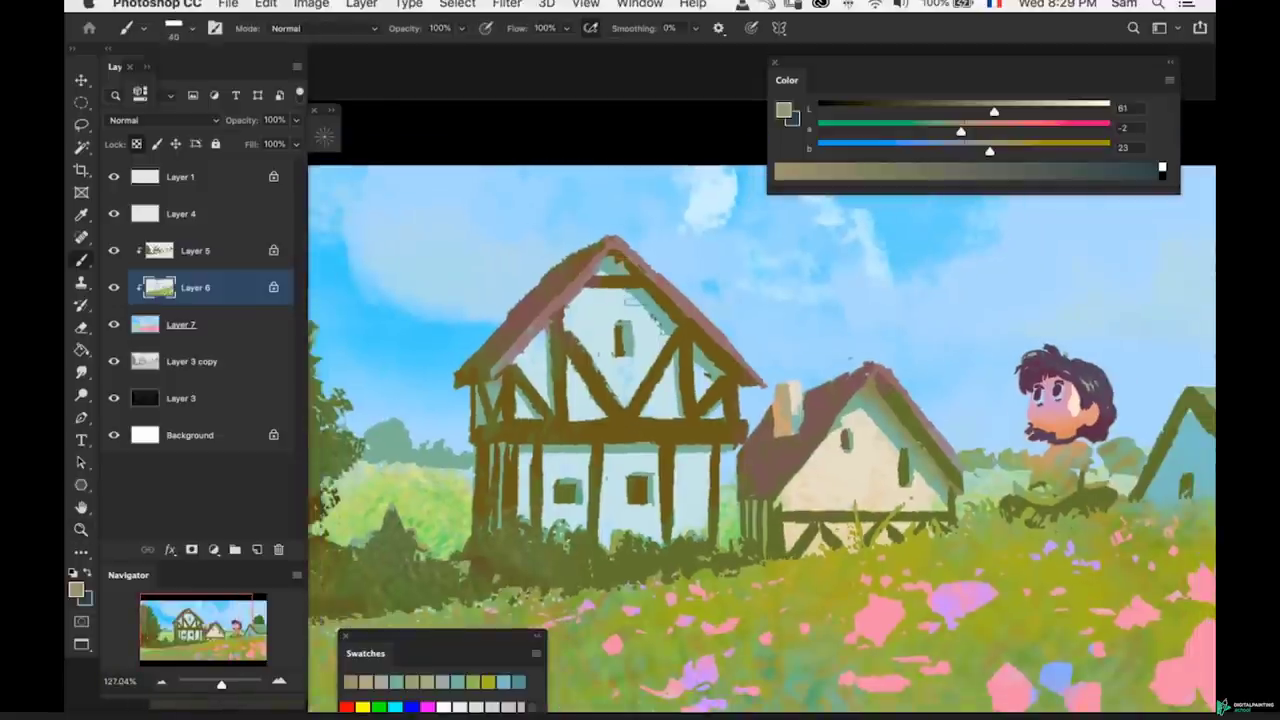
- Resample the gable's teal shadow, set it to L 66, a -2, b 17, and shade beneath the big house's roof with a size 30 brush
alt+click(649, 303)
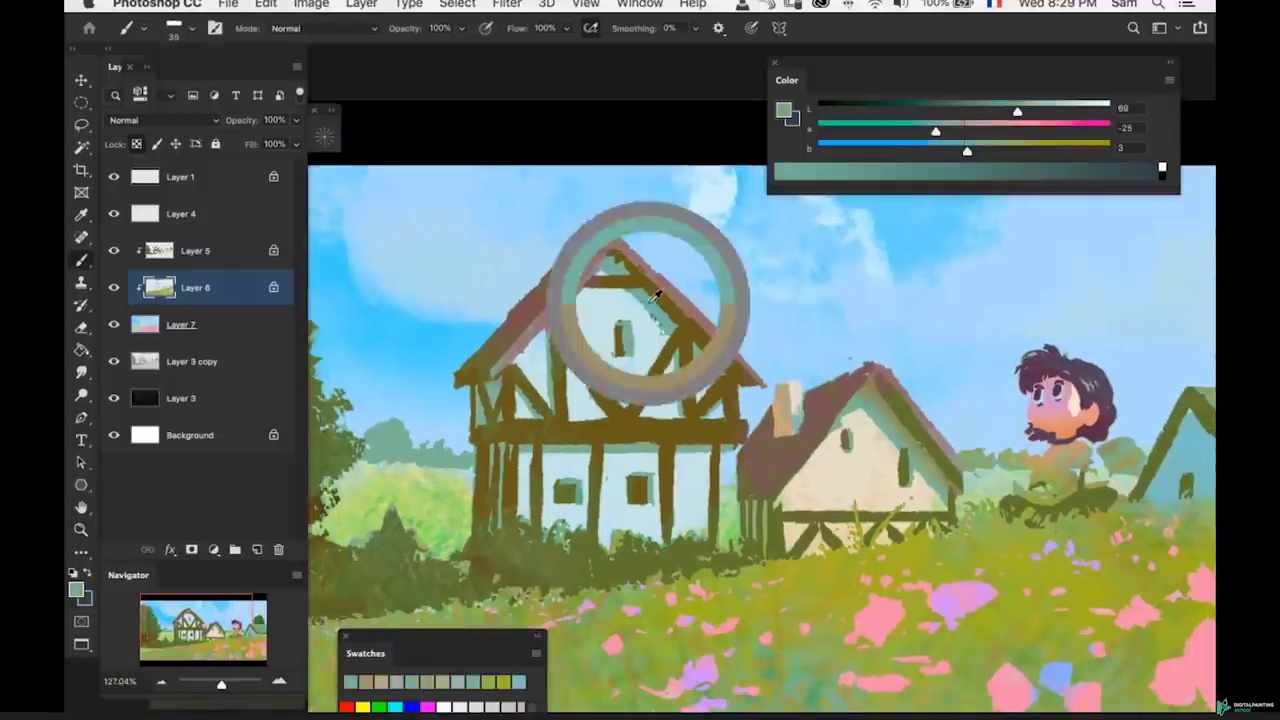
drag(947, 131, 982, 151)
drag(1017, 111, 1006, 111)
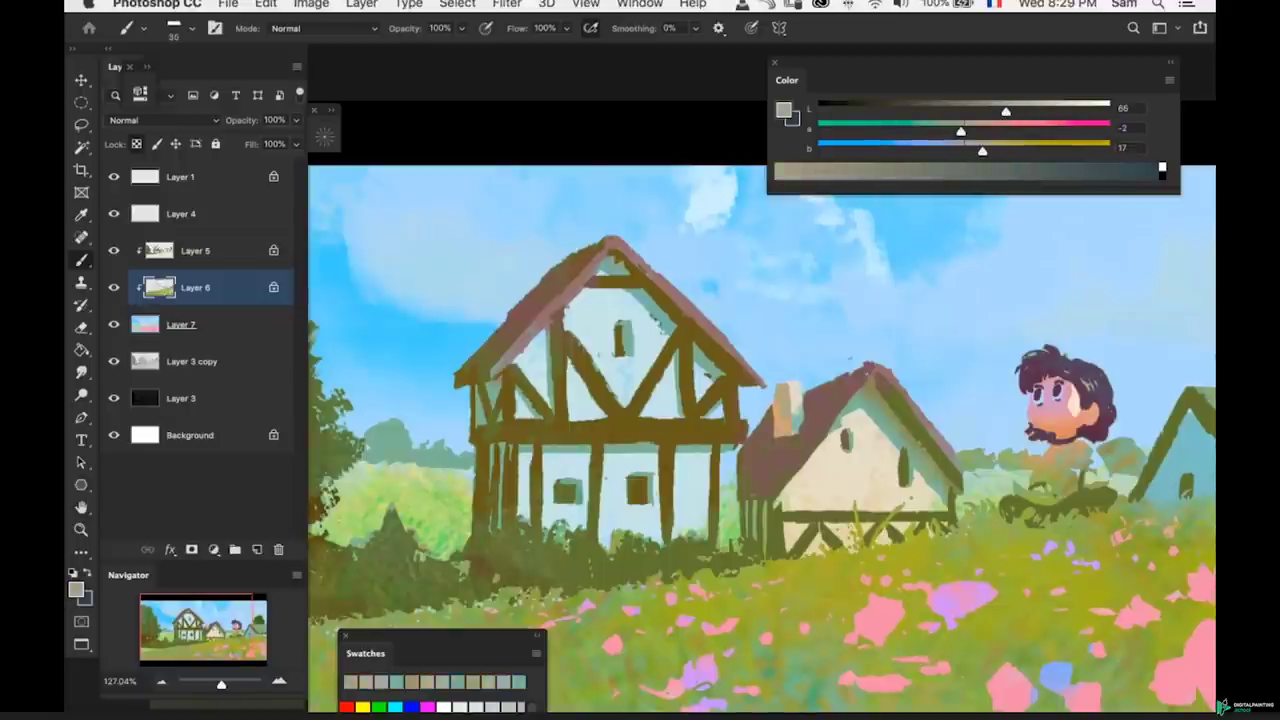
key(z)
mouse_move(666, 306)
mouse_down()
mouse_move(643, 371)
mouse_move(617, 385)
mouse_move(660, 386)
mouse_up()
key(b)
- Move the Color panel slightly lower, sample the big house's wall at L 89, a -11, b -5, and touch up its lower wall
drag(897, 70, 904, 99)
key(z)
mouse_move(712, 387)
mouse_down()
mouse_move(682, 389)
mouse_move(750, 357)
mouse_up()
key(b)
alt+click(710, 365)
key(z)
mouse_move(722, 428)
mouse_down()
mouse_move(701, 429)
mouse_move(682, 457)
mouse_move(675, 403)
mouse_move(674, 443)
mouse_move(686, 429)
mouse_move(676, 478)
mouse_up()
super+click(634, 431)
key(b)
alt+click(634, 431)
drag(676, 404, 680, 492)
mouse_move(668, 432)
mouse_down()
mouse_move(668, 498)
mouse_move(562, 472)
mouse_move(592, 470)
mouse_up()
- On Layer 5, sample the brown L 31, a 4, b 35, paint the bushes beneath the big house with a size 60 brush, and undo the last stroke
key(z)
super+click(592, 470)
key(b)
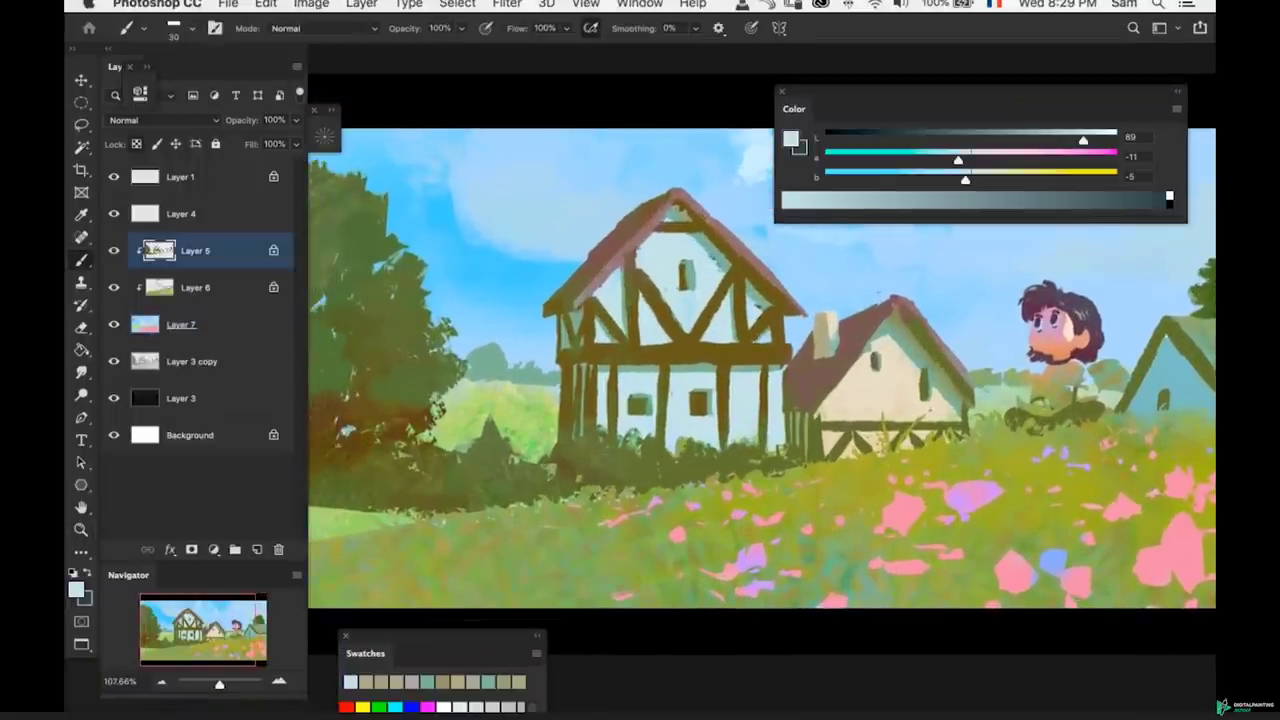
alt+click(592, 470)
key(bracketright)
key(bracketright)
key(bracketright)
drag(580, 479, 640, 488)
key(super+z)
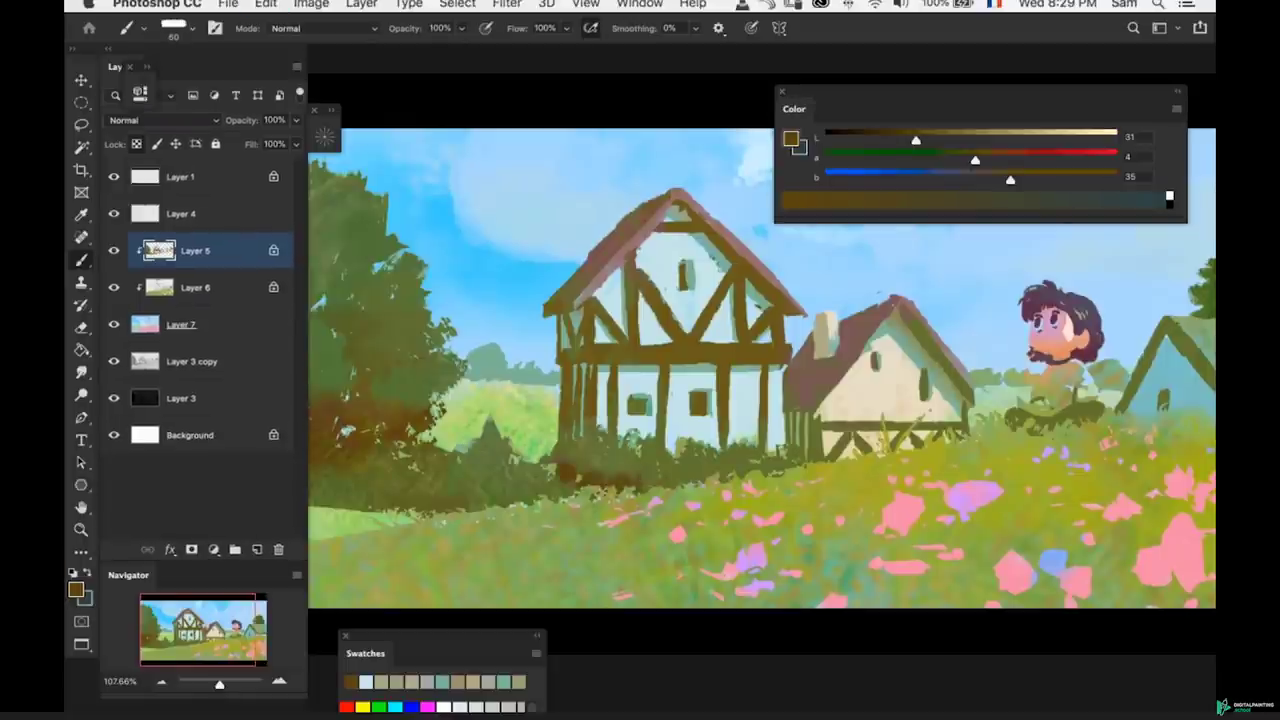
- Sample the large tree's olive tones, set the colour to L 38, a 1, b 54, and paint the bushes beneath the big house
alt+click(388, 393)
drag(604, 479, 628, 482)
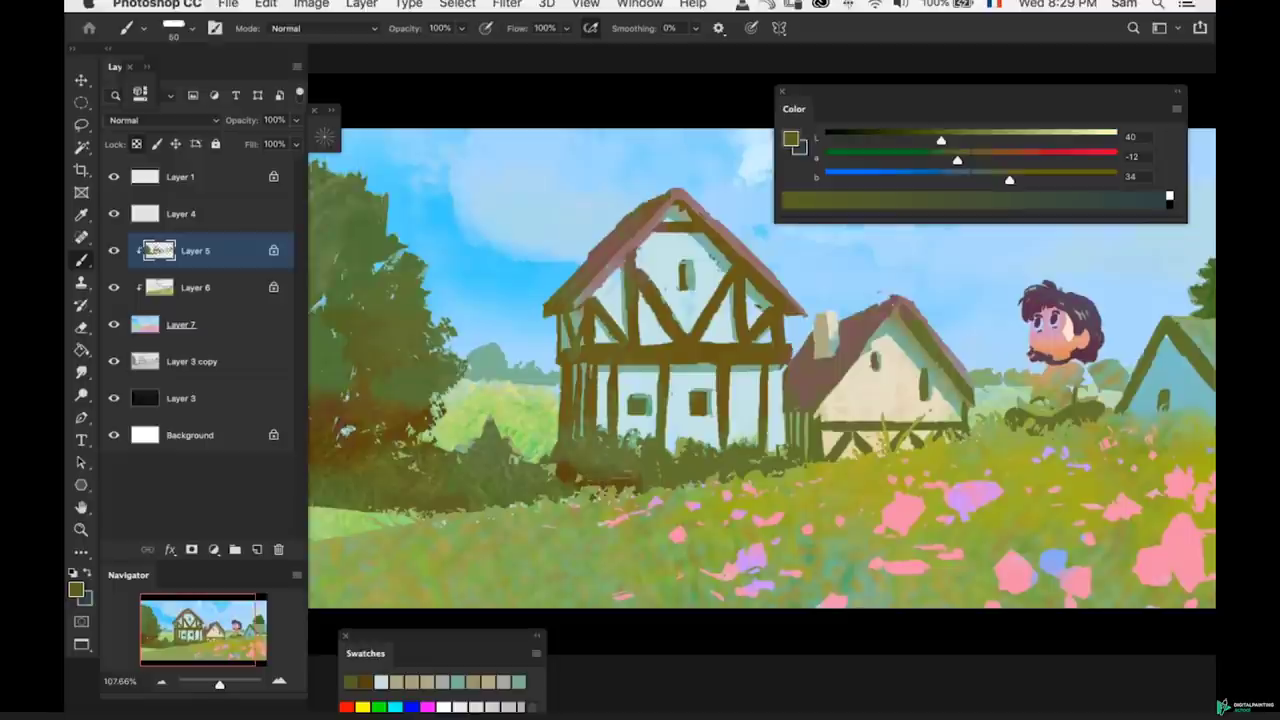
alt+click(360, 404)
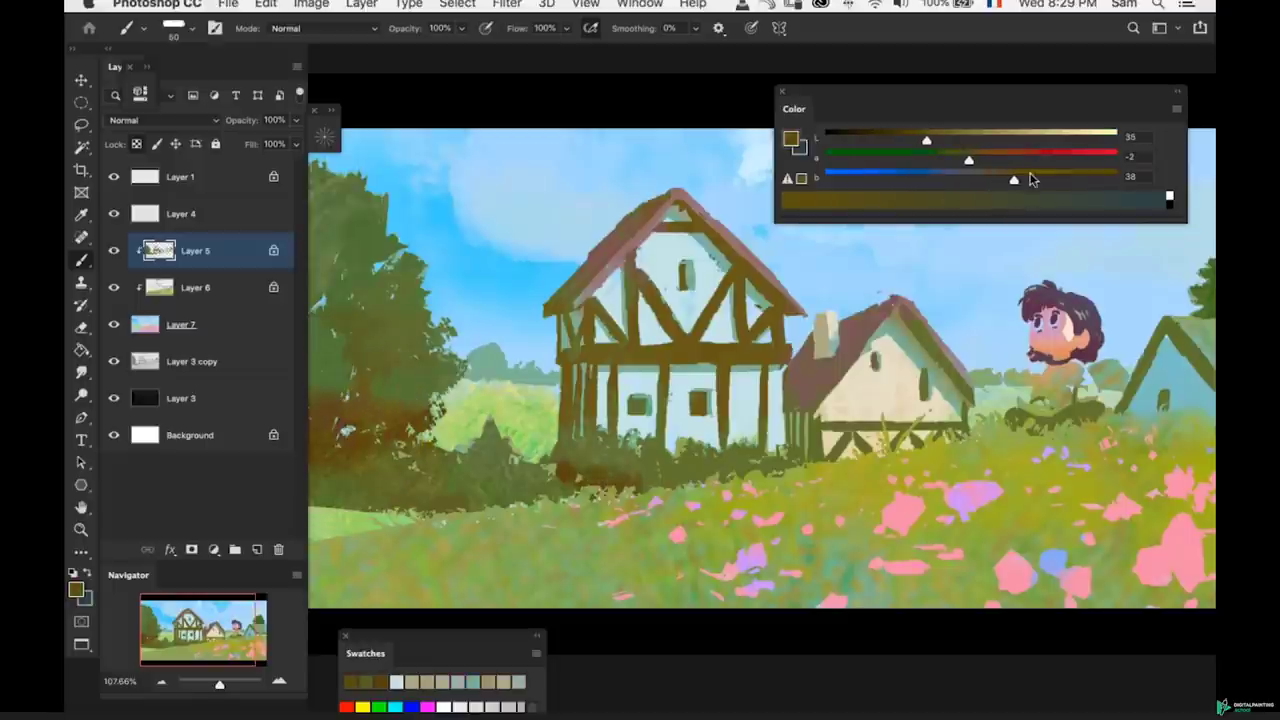
click(1032, 178)
click(972, 158)
click(936, 141)
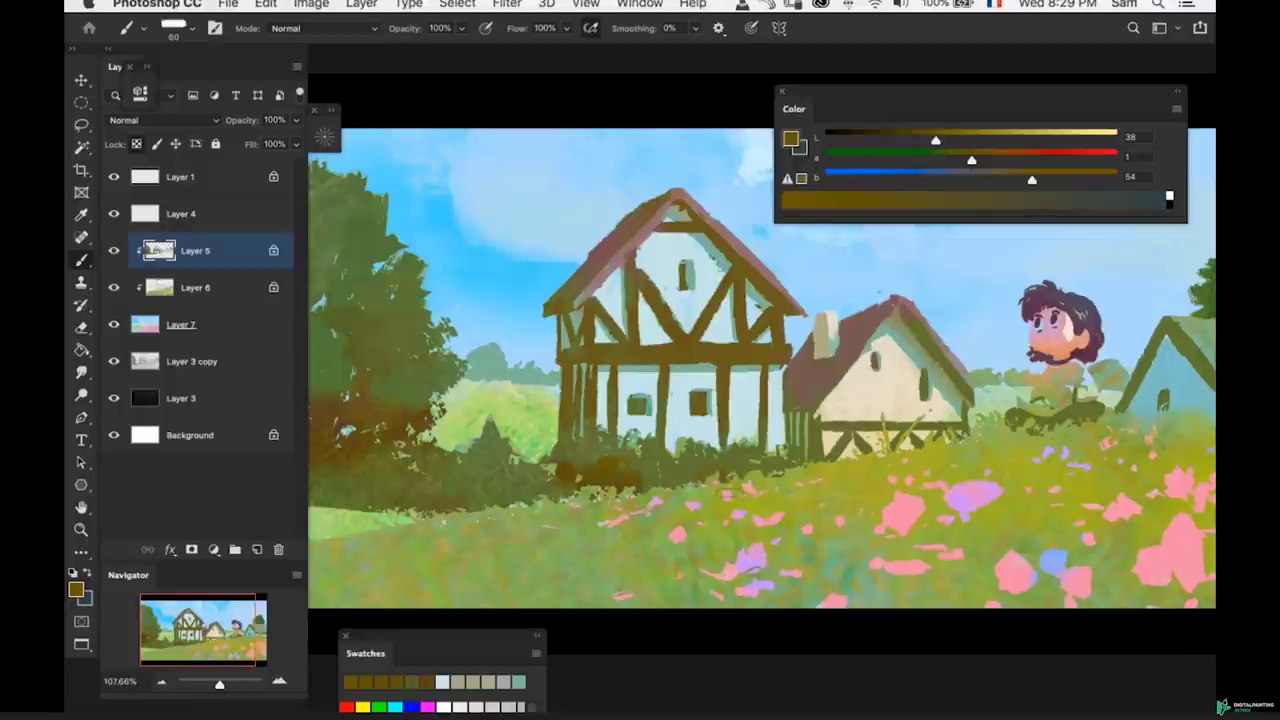
mouse_move(744, 498)
super+mouse_down()
mouse_move(695, 502)
mouse_move(729, 489)
super+mouse_up()
super+drag(568, 483, 606, 483)
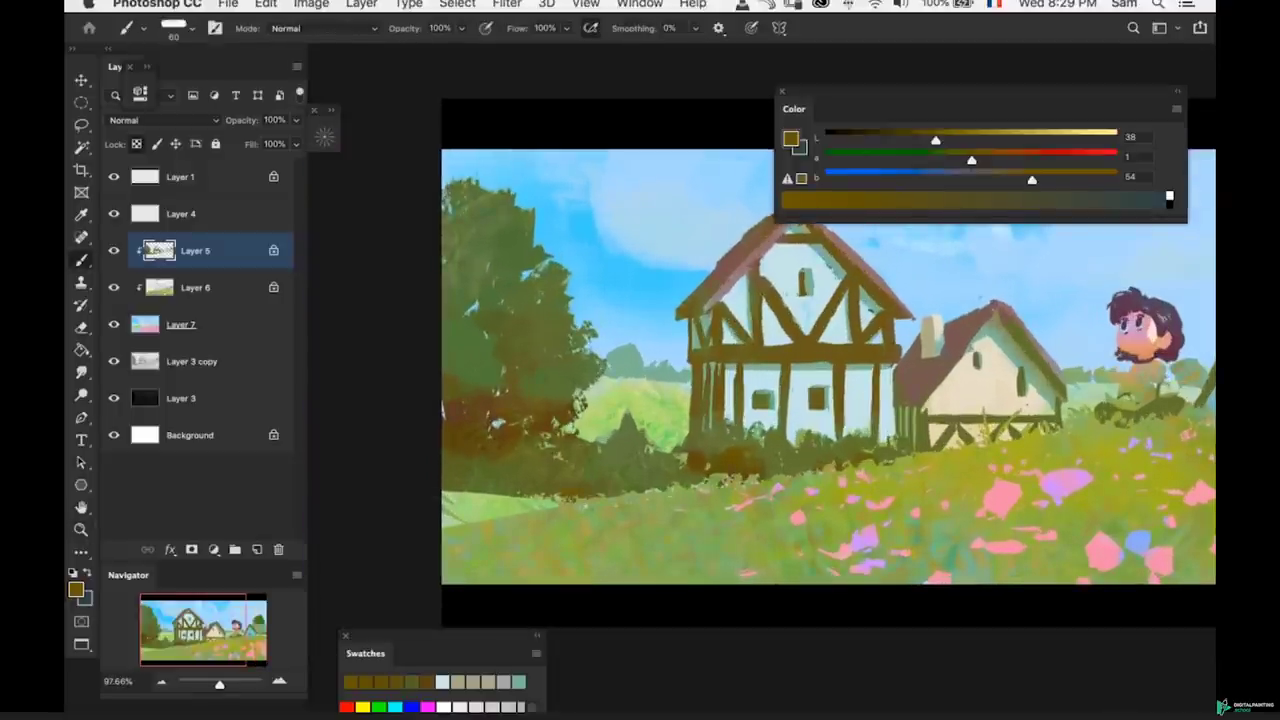
- Try a teal green, L 43, a -37, b 10, on the bushes beside the big house, undo it, and resample the bush green
alt+click(643, 437)
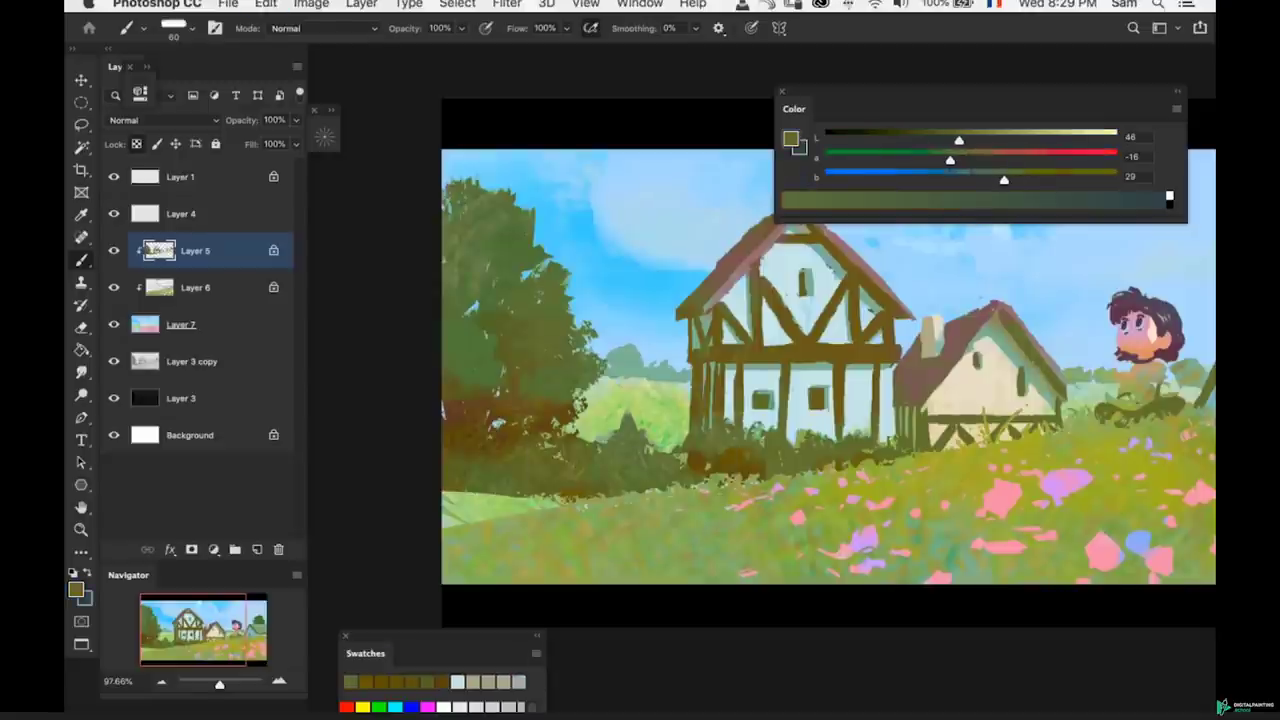
click(928, 158)
click(983, 178)
drag(961, 141, 949, 140)
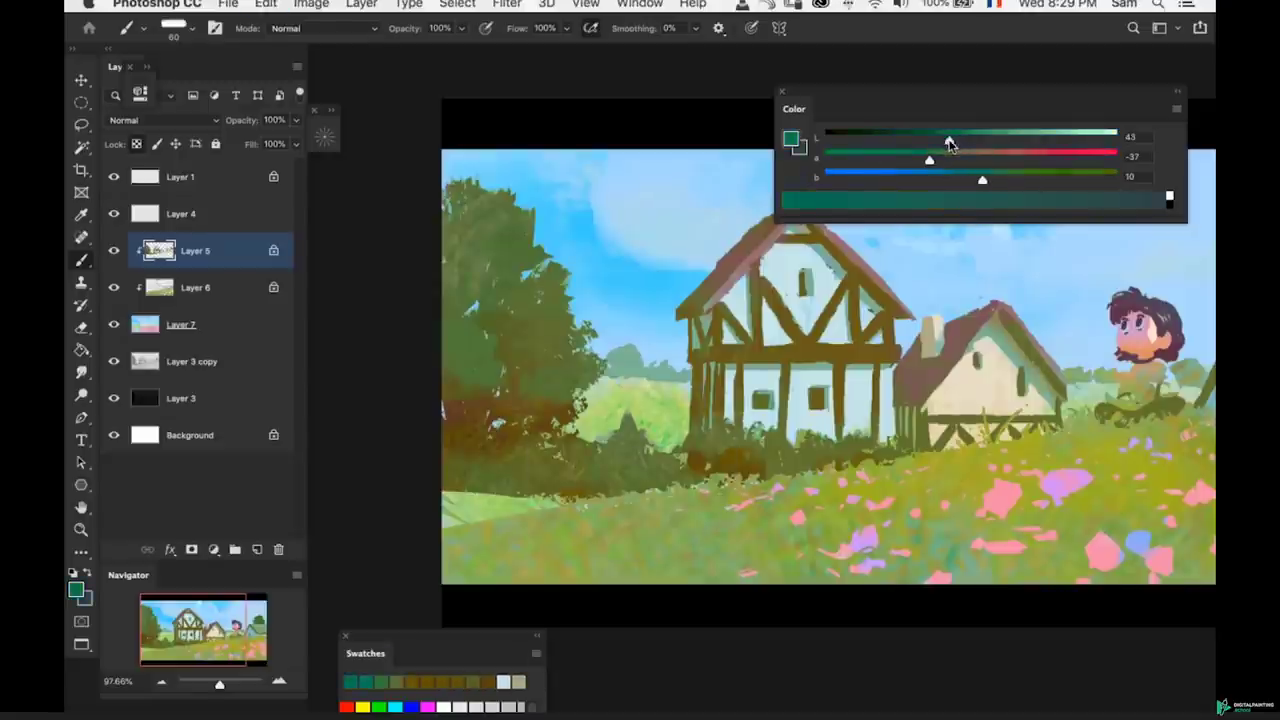
click(953, 158)
key(super+z)
alt+click(628, 472)
key(super+space)
drag(951, 317, 907, 345)
key(b)
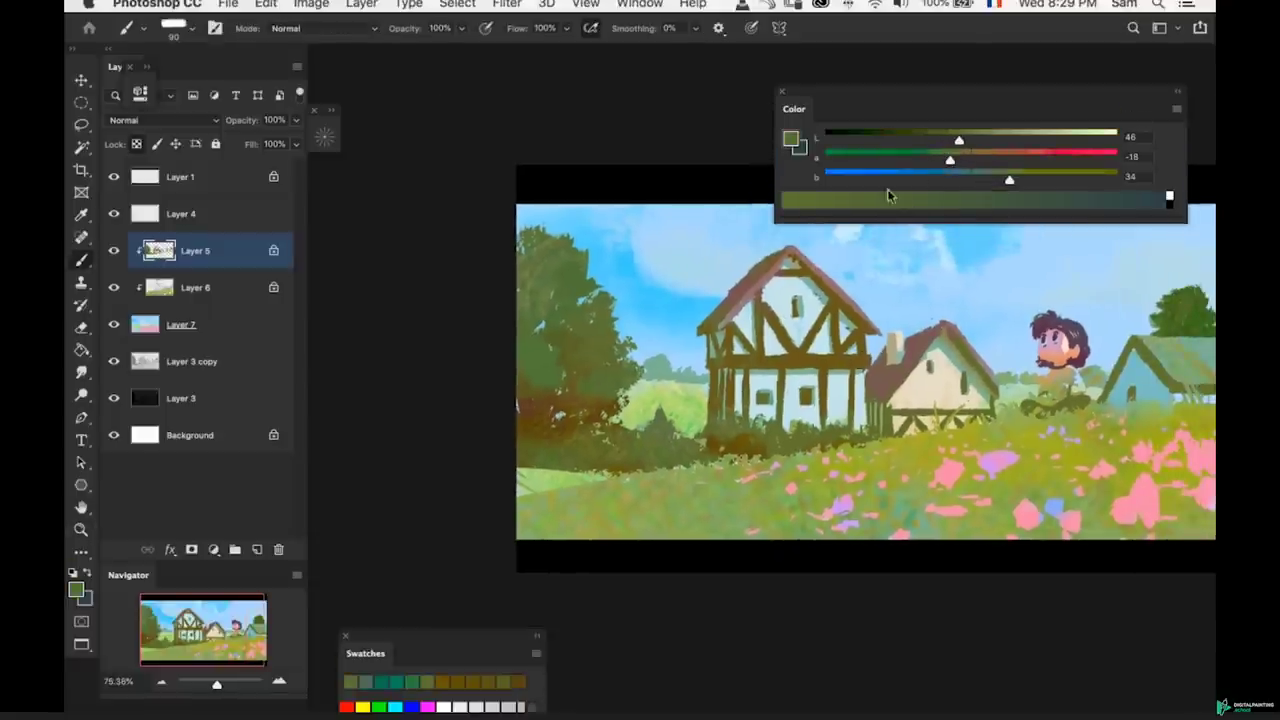
- Flip the canvas horizontally and select Layer 6 for painting the seated character
key(super+shift+h)
key(space)
drag(756, 396, 668, 440)
key(space)
drag(760, 446, 698, 406)
key(e)
key(b)
key(super+space)
mouse_move(502, 402)
mouse_down()
mouse_move(548, 391)
mouse_move(515, 400)
mouse_move(560, 408)
mouse_up()
key(alt+bracketleft)
key(space)
key(e)
key(b)
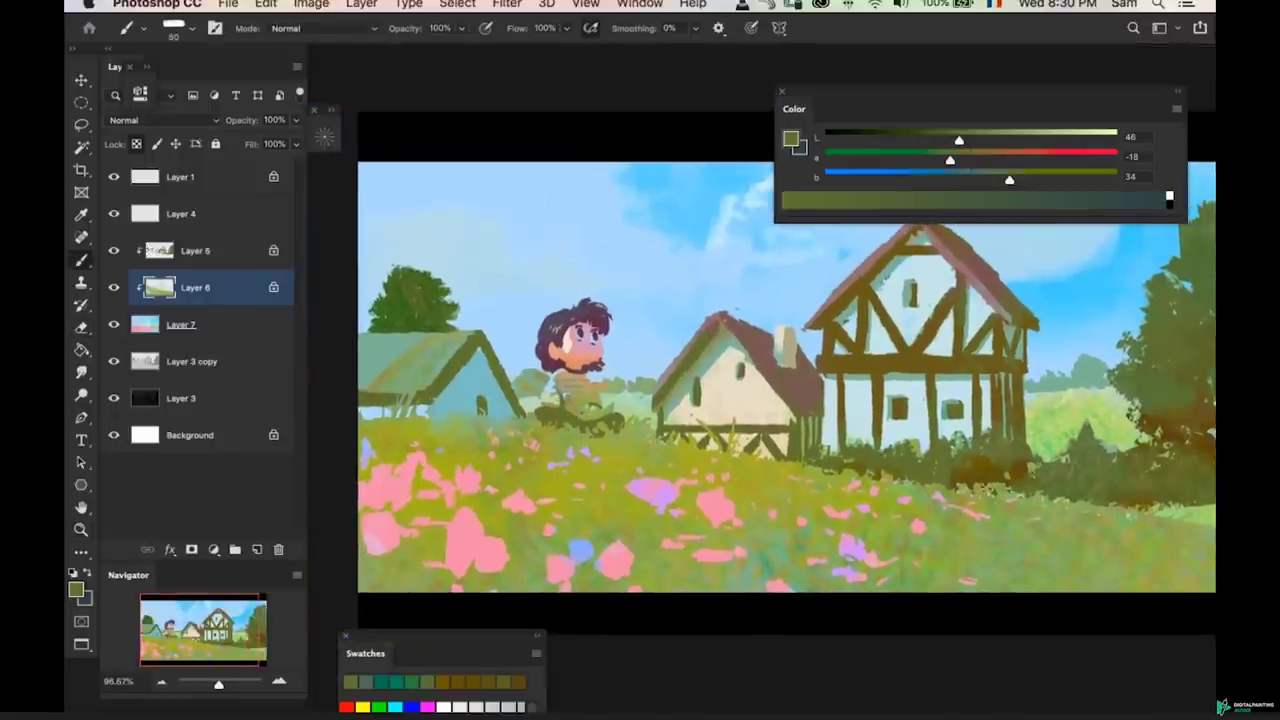
- Sample the character's shirt, set the colour to L 60, a 7, b -6, and paint the shirt with a size 60 brush
alt+click(583, 381)
click(965, 179)
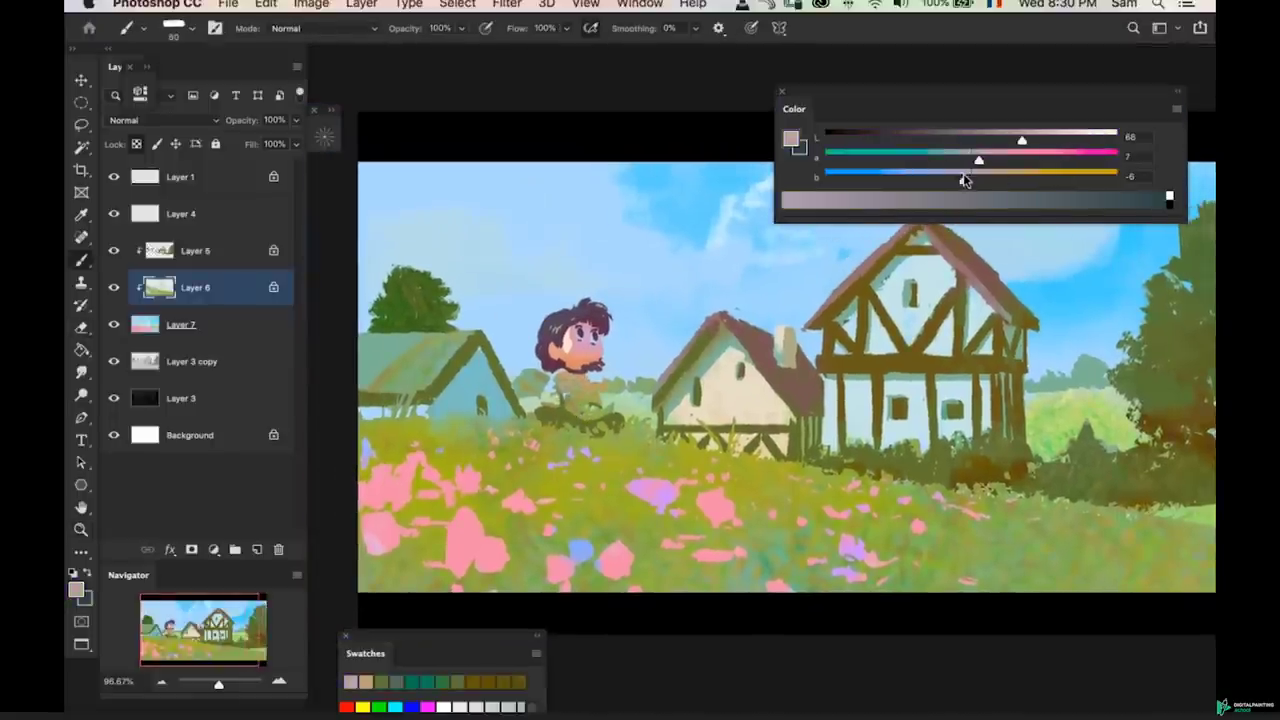
click(997, 140)
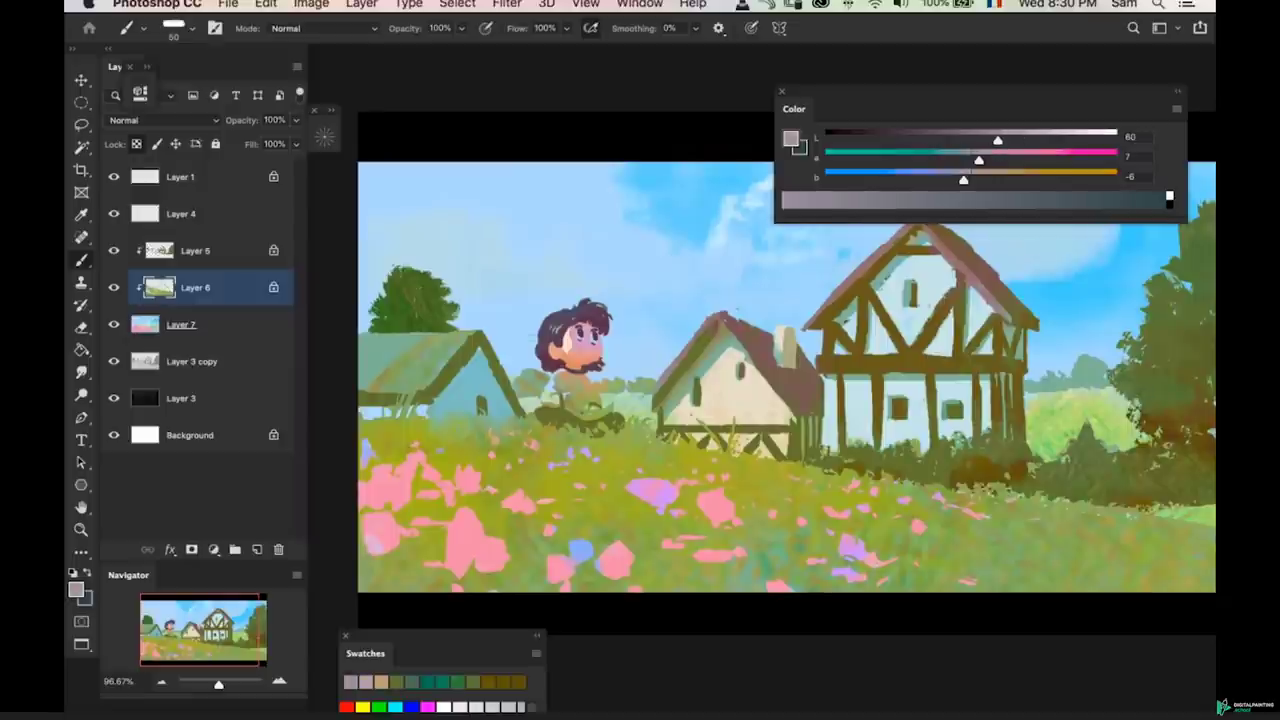
key(super+y)
key(super+y)
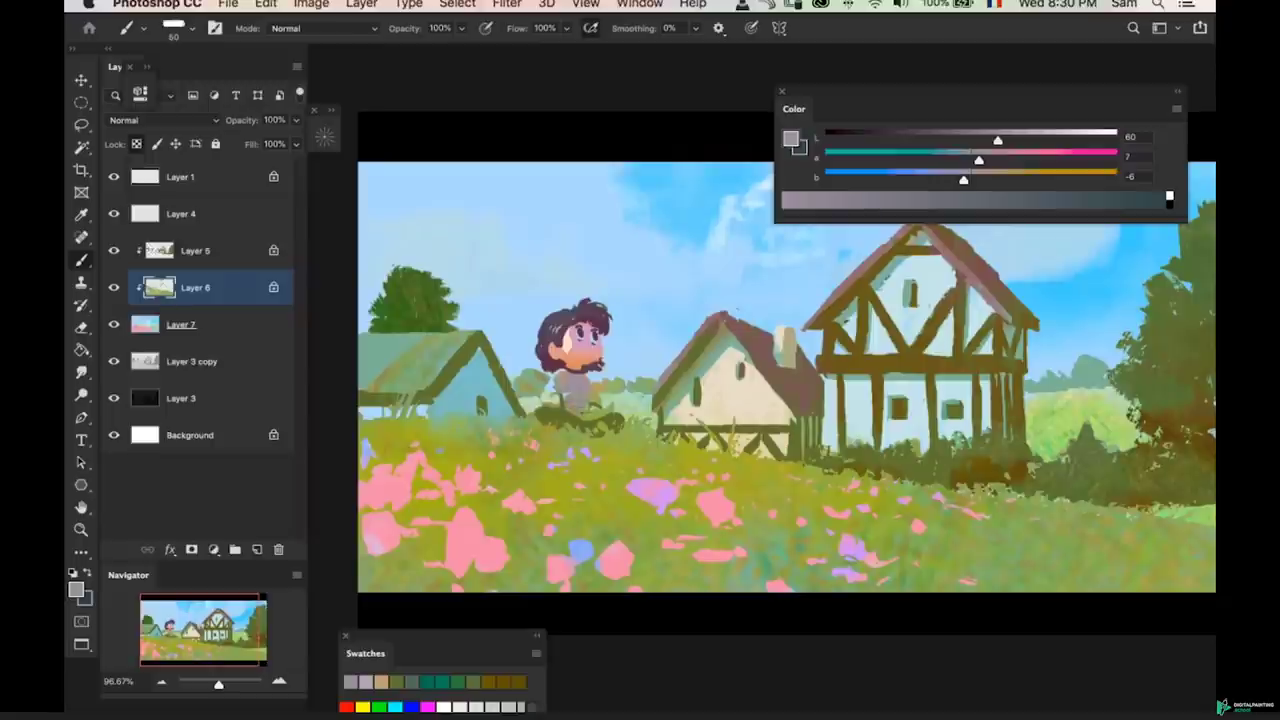
drag(548, 391, 630, 391)
- Lighten the shirt colour to L 78, a 7, b -6 and paint the shirt's lit side on Layer 7 with a size 30 brush
click(1041, 140)
drag(1047, 144, 1051, 140)
key(alt+bracketleft)
key(bracketleft)
key(bracketleft)
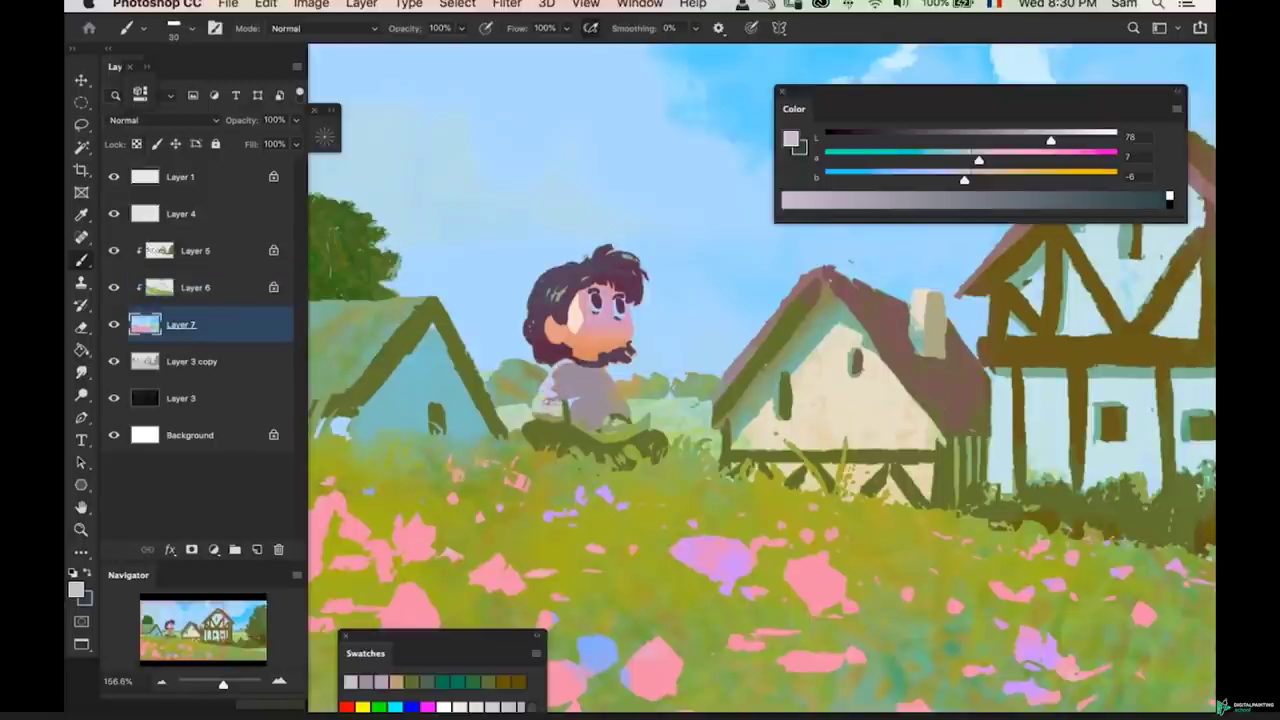
- Sample the face's orange, L 66, a 31, b 36, and paint the character's arm on Layer 6 with a size 25 brush
alt+click(580, 320)
scroll(580, 415, up, 2)
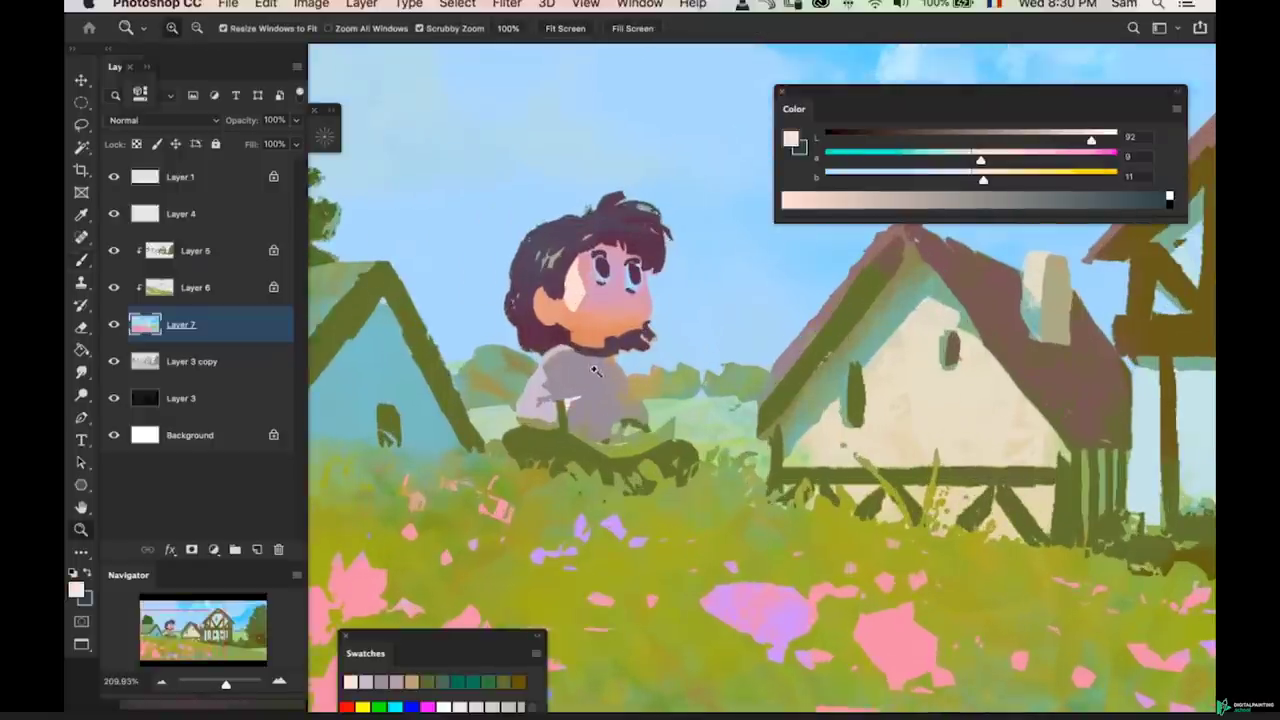
key(alt+bracketright)
alt+click(603, 327)
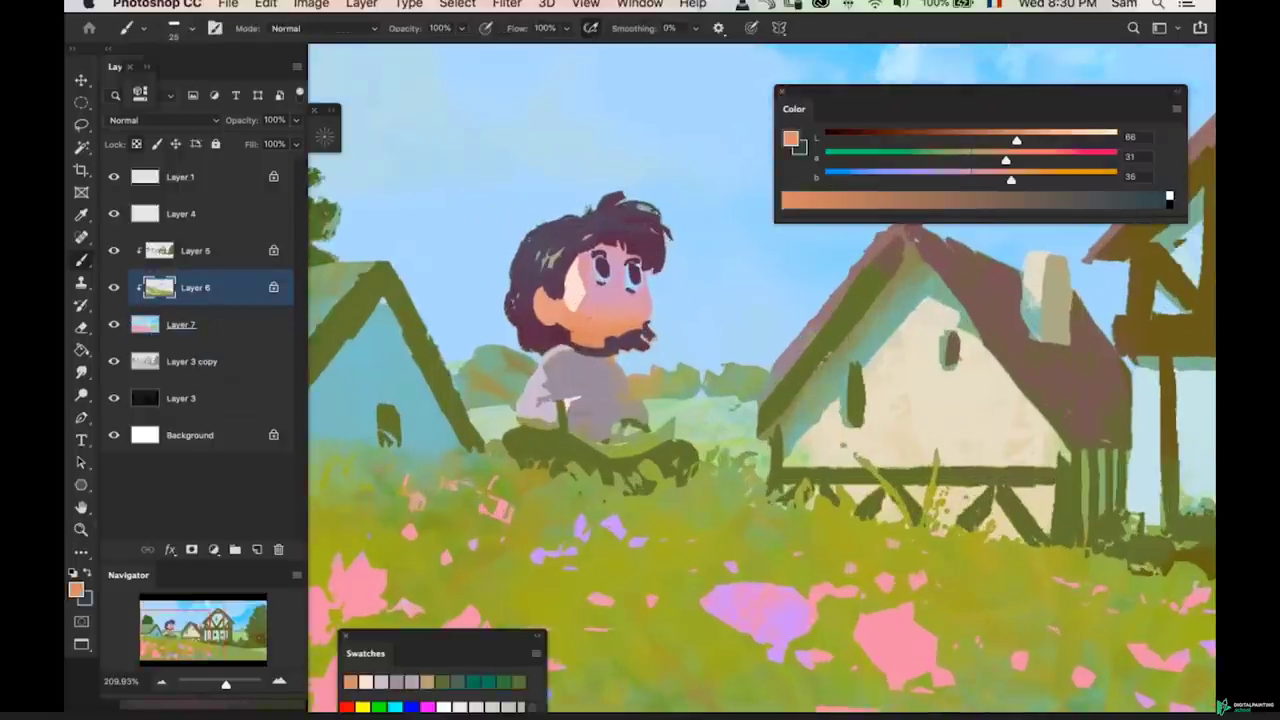
mouse_move(568, 420)
mouse_down()
mouse_move(589, 402)
mouse_move(574, 448)
mouse_move(591, 392)
mouse_move(611, 376)
mouse_move(578, 388)
mouse_up()
- Sample the face's pink, L 69, a 27, b -9, tint the character's arm with a smaller brush, and undo the last stroke
alt+click(622, 287)
key(bracketleft)
key(super+z)
key(bracketleft)
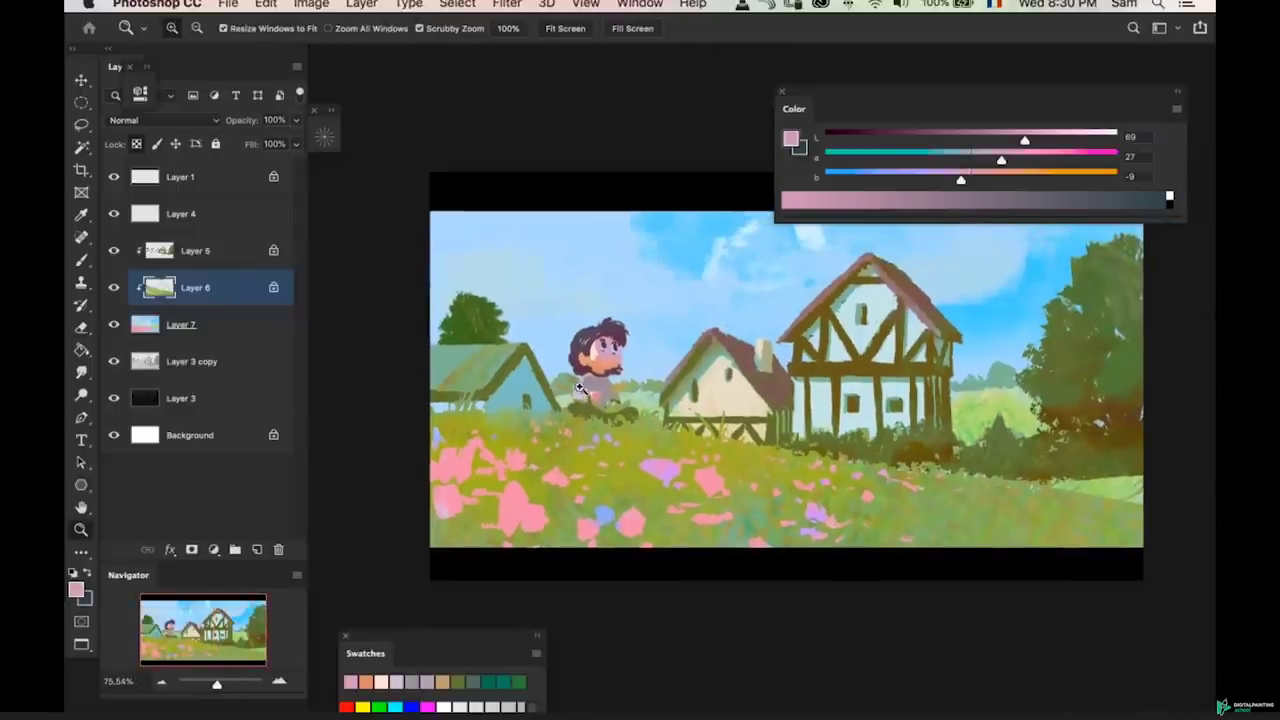
- Sample the middle house's roof brown, darken and cool it, and paint the small blue house's roof on Layer 6 with a size 100 brush
key(b)
alt+click(462, 360)
alt+click(456, 372)
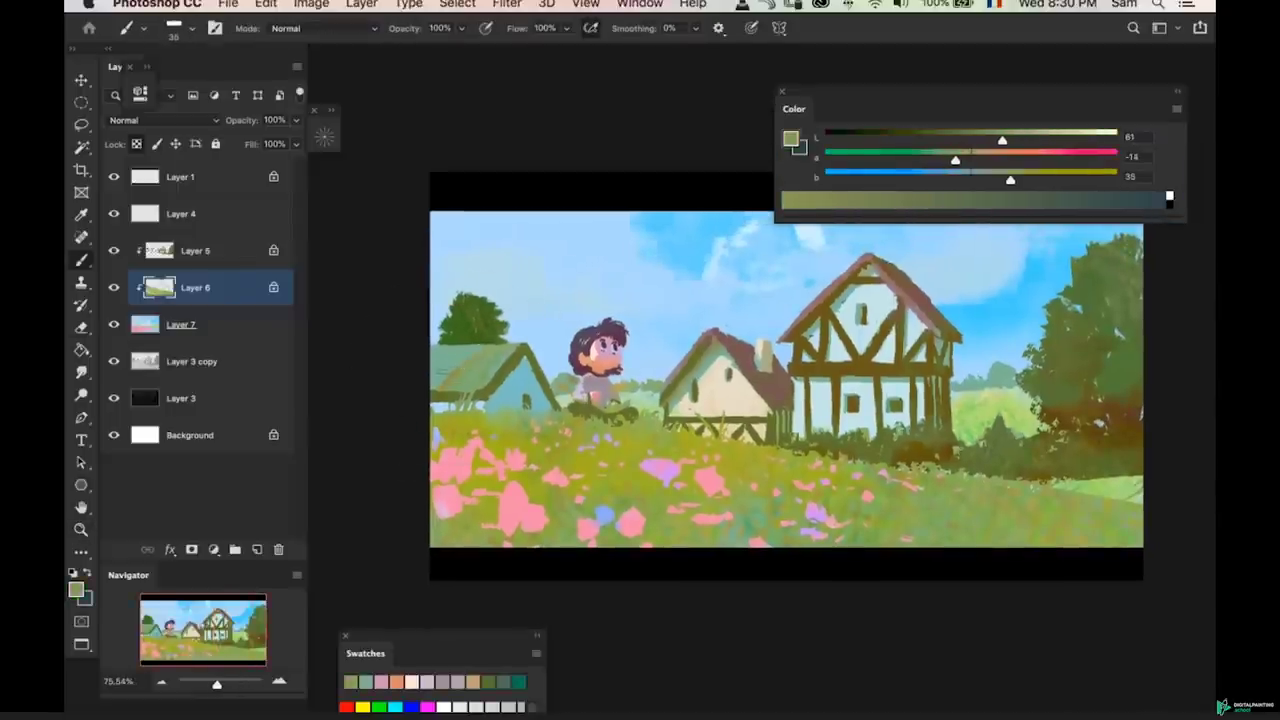
alt+click(741, 338)
key(bracketright)
key(bracketright)
key(bracketright)
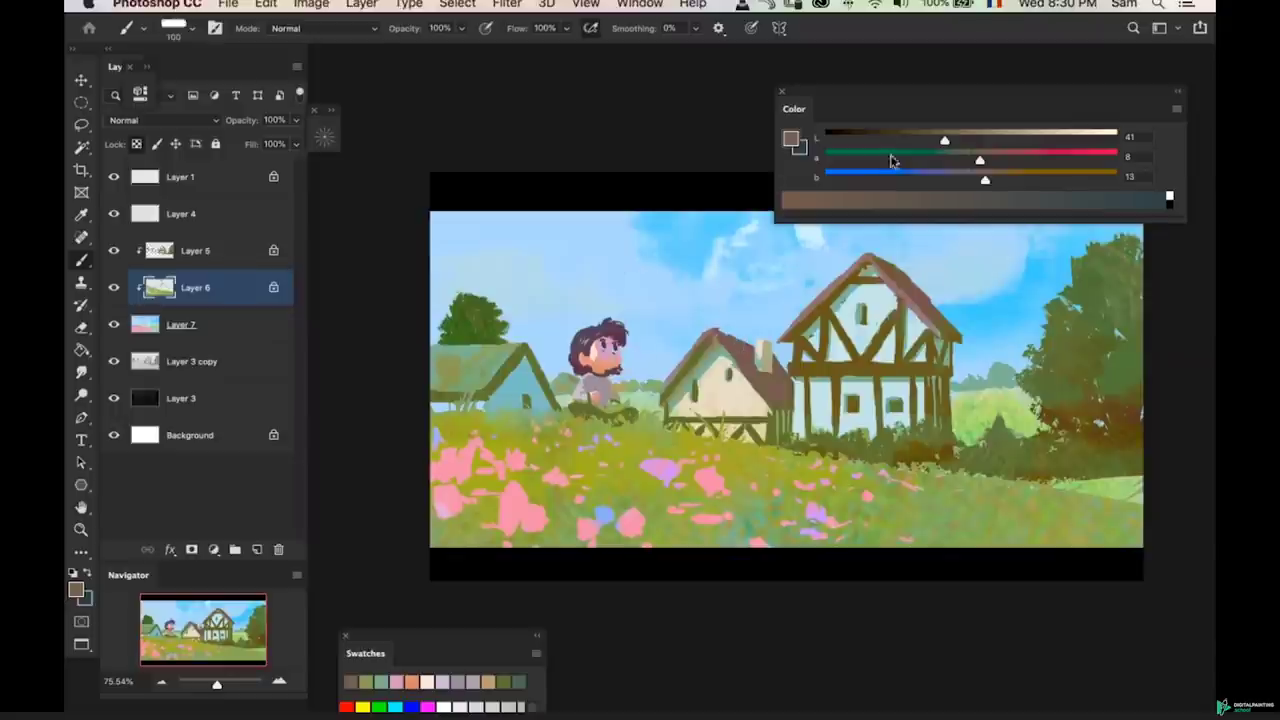
drag(945, 140, 922, 140)
drag(985, 179, 965, 180)
mouse_move(450, 356)
mouse_down()
mouse_move(438, 380)
mouse_move(502, 353)
mouse_move(474, 384)
mouse_move(517, 343)
mouse_up()
- On Layer 5, sample the small blue house's roof, set the colour to L 25, a 8, b 11, and paint the house's roof edge
key(alt+bracketright)
alt+click(505, 374)
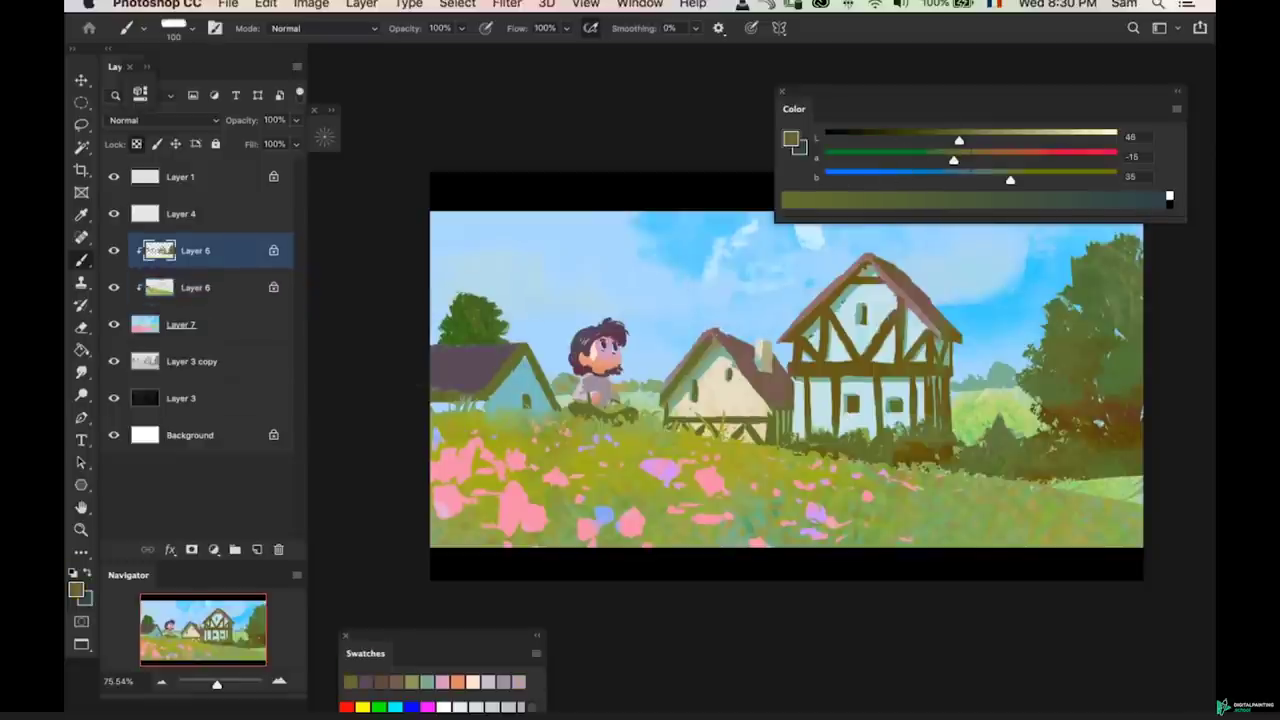
alt+click(455, 348)
drag(955, 180, 975, 181)
drag(921, 142, 898, 155)
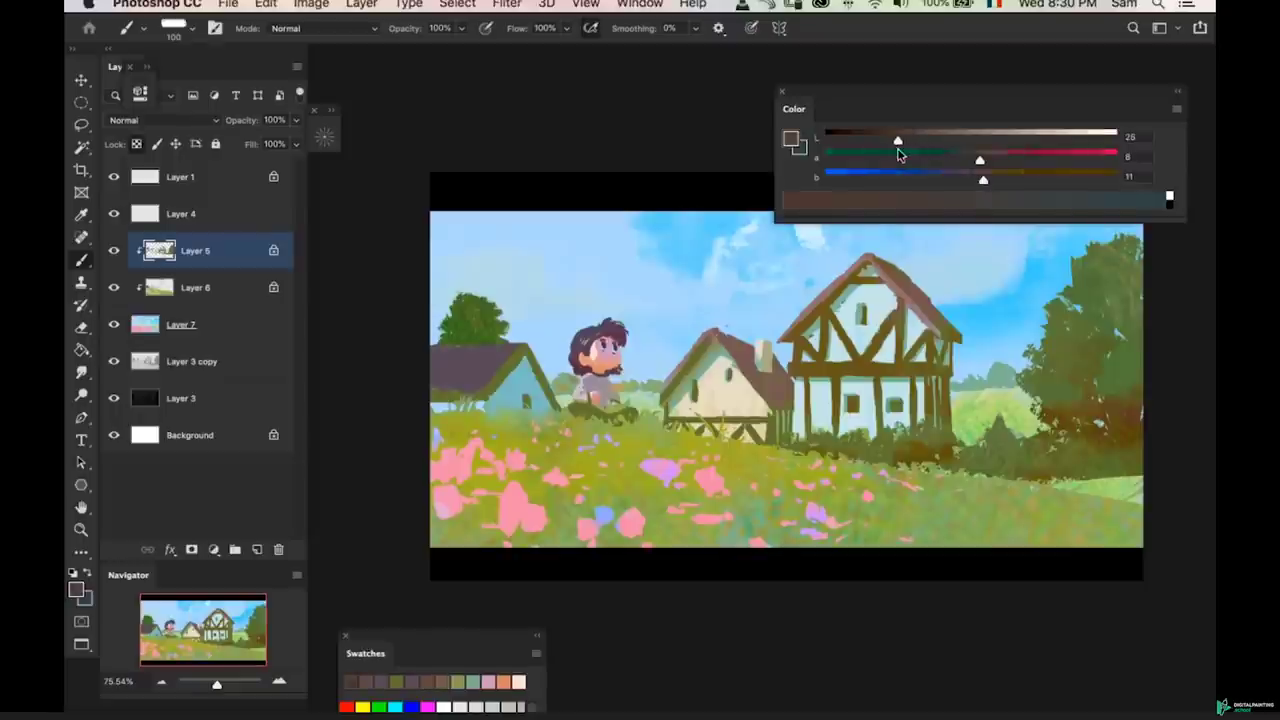
mouse_move(433, 400)
mouse_down()
mouse_move(493, 387)
mouse_move(527, 356)
mouse_move(546, 385)
mouse_up()
key(bracketleft)
key(bracketleft)
key(bracketleft)
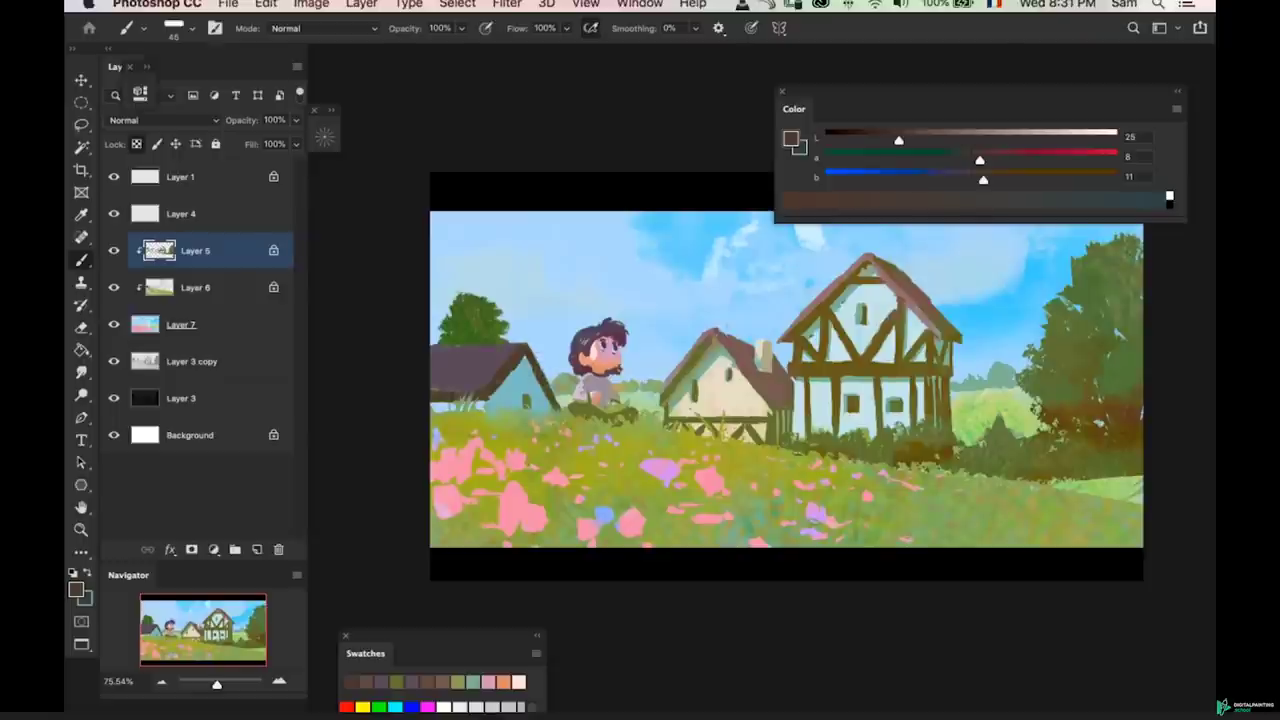
- Flip the canvas horizontally
key(z)
mouse_move(491, 391)
mouse_down()
mouse_move(518, 405)
mouse_move(500, 397)
mouse_up()
key(F2)
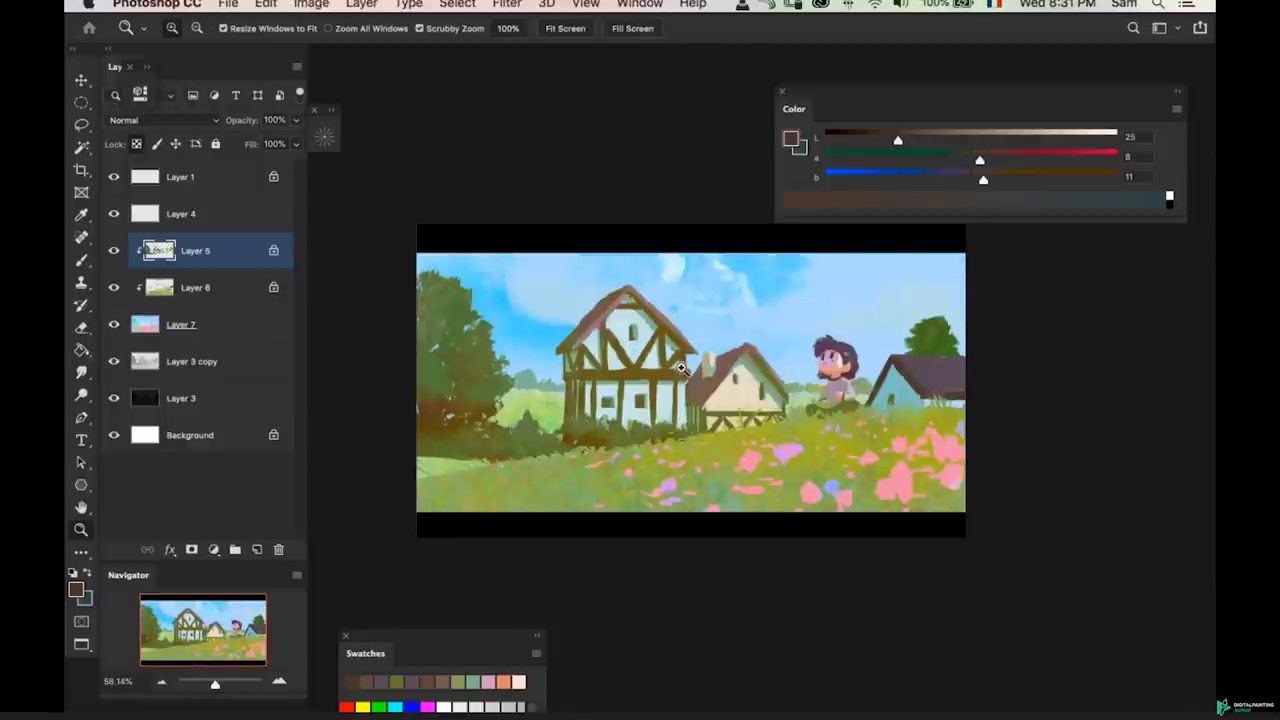
- On Layer 7, sample the timbered house's upper wall, set the colour to L 89, a -11, b 11, and reduce the brush to size 70
key(b)
mouse_move(623, 357)
mouse_down()
mouse_move(654, 366)
mouse_move(634, 380)
mouse_move(615, 316)
mouse_move(634, 325)
mouse_up()
super+click(617, 333)
alt+click(616, 333)
key(b)
key(z)
key(b)
alt+click(635, 322)
click(984, 181)
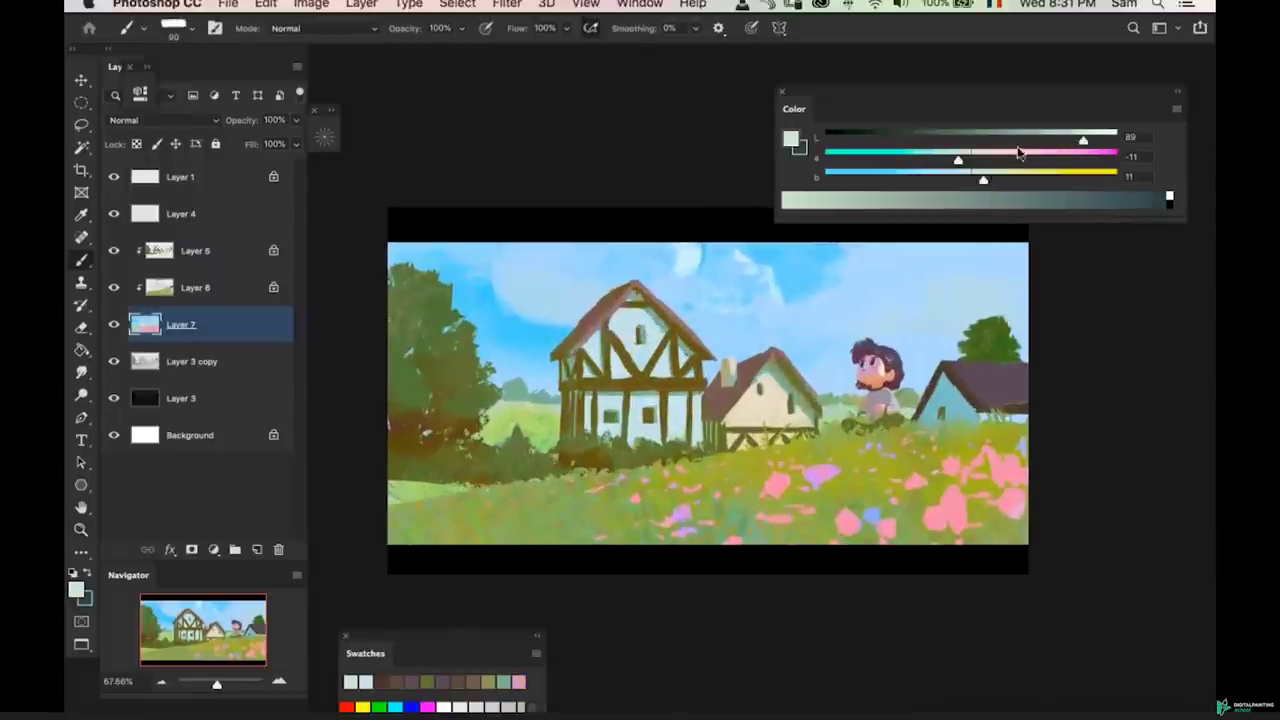
scroll(617, 340, up, 3)
key(bracketleft)
key(bracketleft)
key(bracketleft)
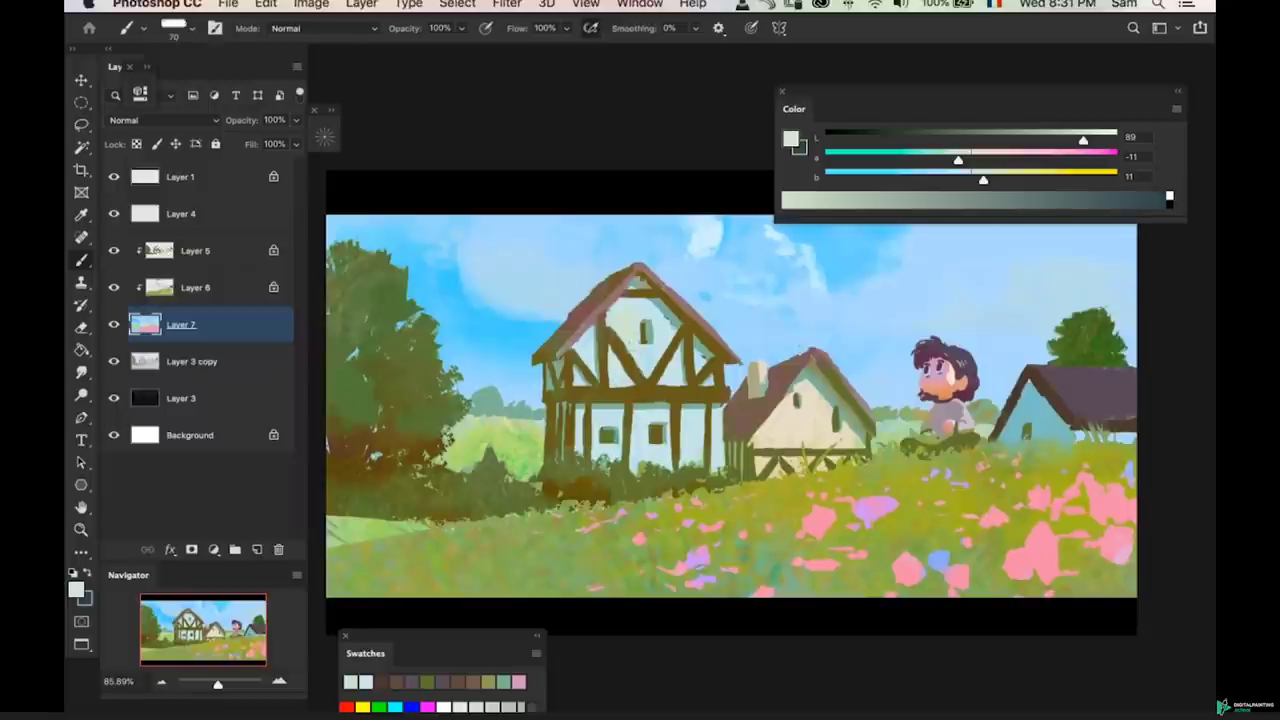
- Warm the colour to L 89, a -5, b 19, paint the timbered house's walls cream, and undo the last stroke
drag(962, 163, 984, 185)
key(super+space)
drag(624, 336, 622, 318)
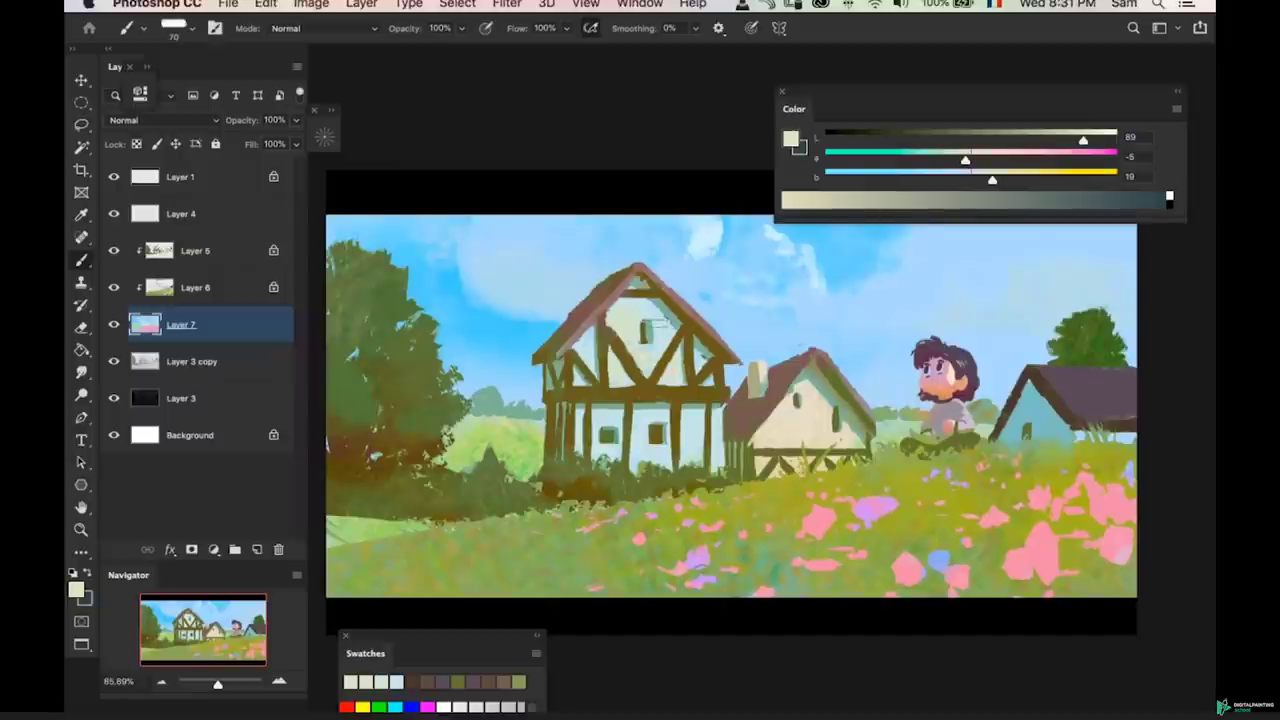
key(bracketright)
key(bracketright)
key(bracketright)
key(super+space)
mouse_move(652, 404)
mouse_down()
mouse_move(600, 411)
mouse_move(613, 386)
mouse_move(632, 411)
mouse_move(640, 380)
mouse_move(575, 369)
mouse_move(625, 350)
mouse_move(566, 411)
mouse_up()
key(super+space)
key(super+z)
key(super+space)
- On Layer 6, sample the teal wall shadow, use L 69, a -25, b 3, and touch up the timbered house's wall shading with a smaller brush
alt+click(560, 374)
key(super+space)
drag(584, 389, 616, 389)
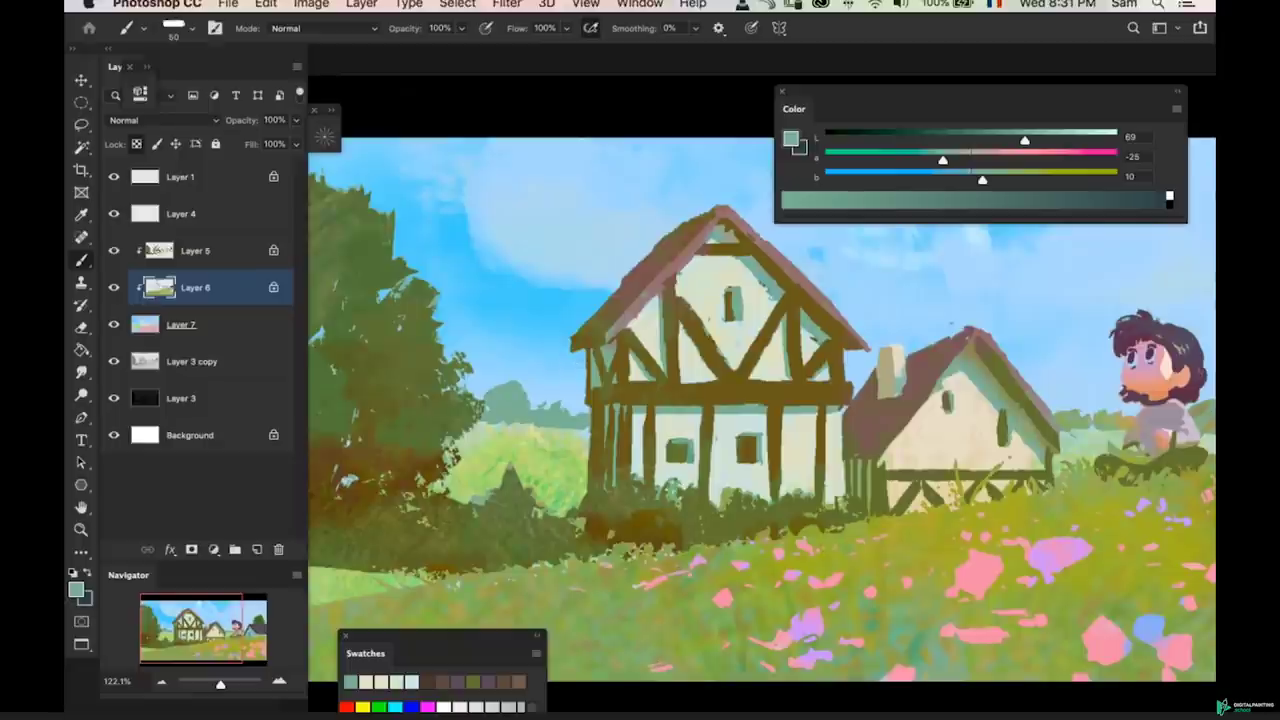
alt+click(765, 271)
key(bracketleft)
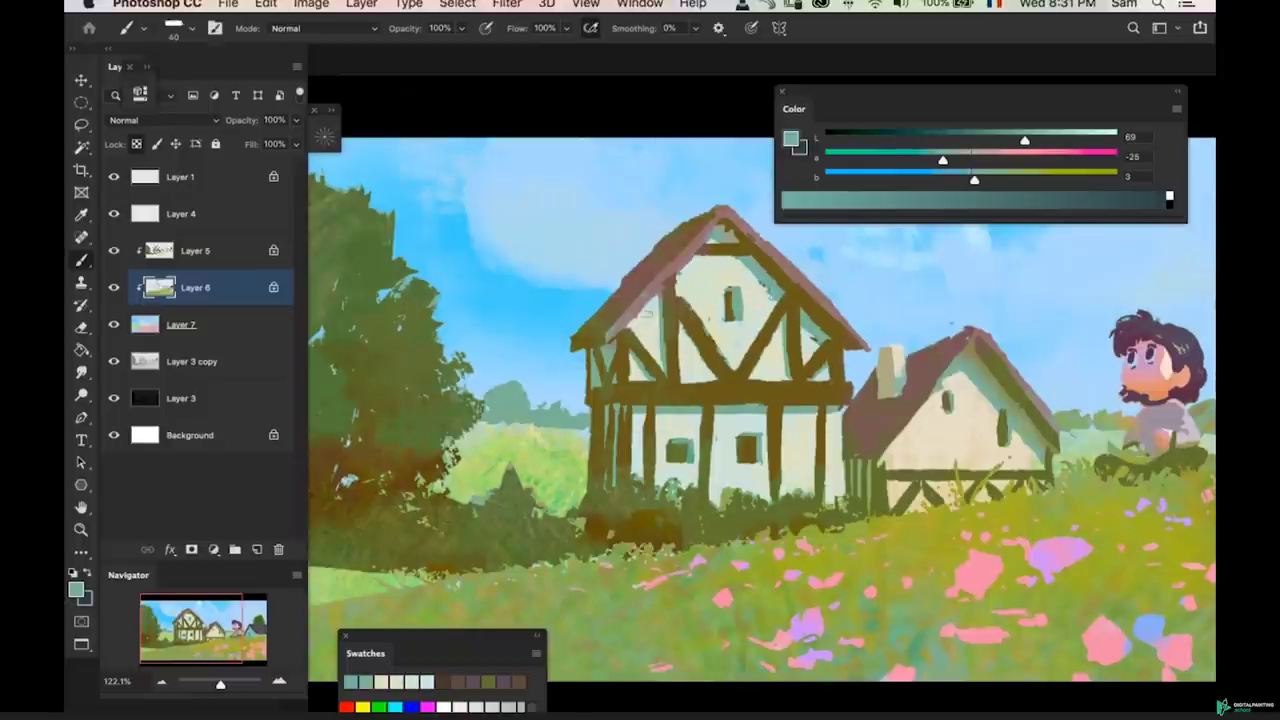
key(bracketleft)
key(bracketleft)
key(z)
mouse_move(684, 332)
mouse_down()
mouse_move(650, 330)
mouse_move(708, 298)
mouse_up()
- On Layer 5, sample the timbered house's beams, set the colour to L 32, a 9, b 33, and paint the beams with a size 45 brush
key(b)
key(alt+bracketright)
alt+click(708, 297)
key(bracketright)
drag(935, 141, 1005, 190)
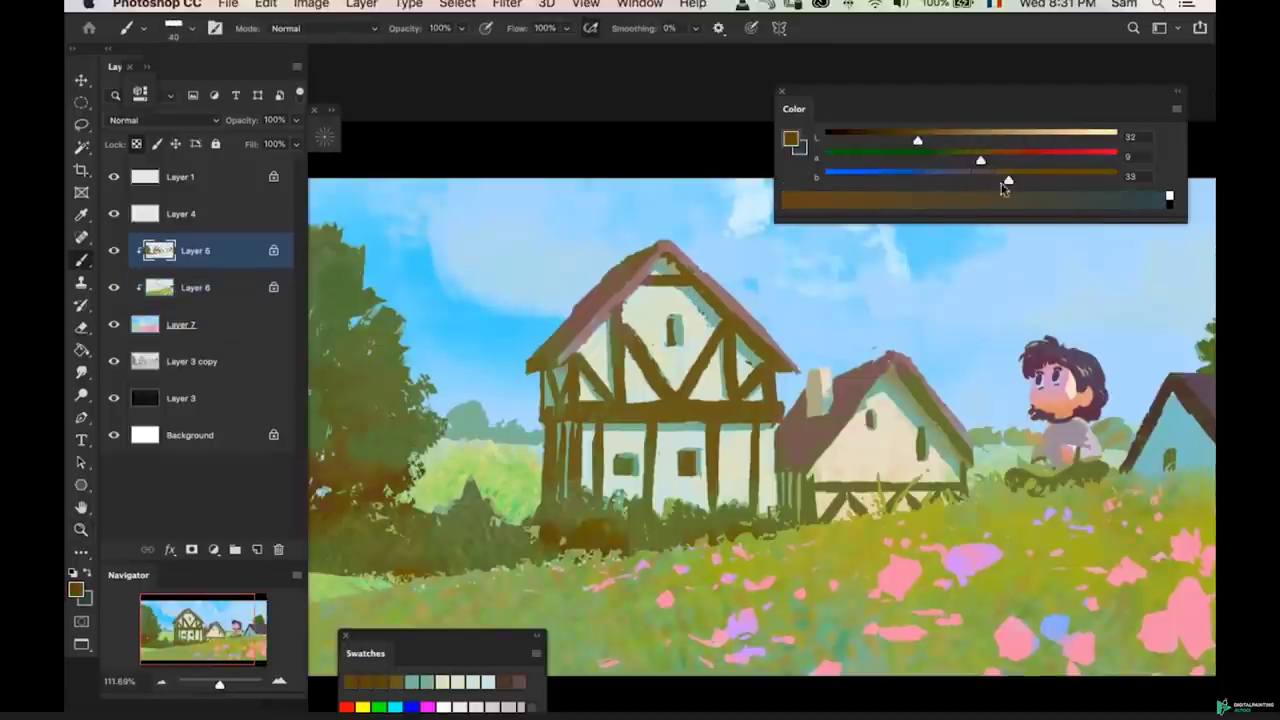
key(bracketright)
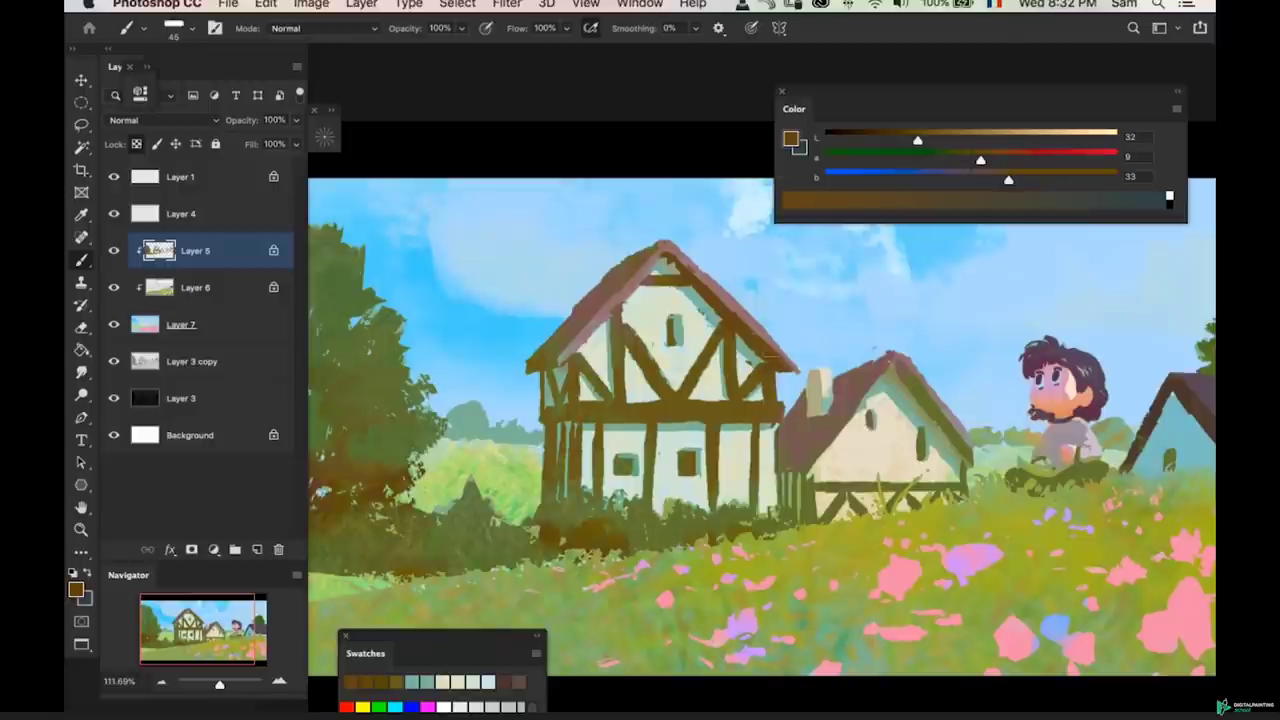
- Darken the brown to L 29, a 9, b 33 and touch up the timbered house's beams
drag(913, 140, 909, 140)
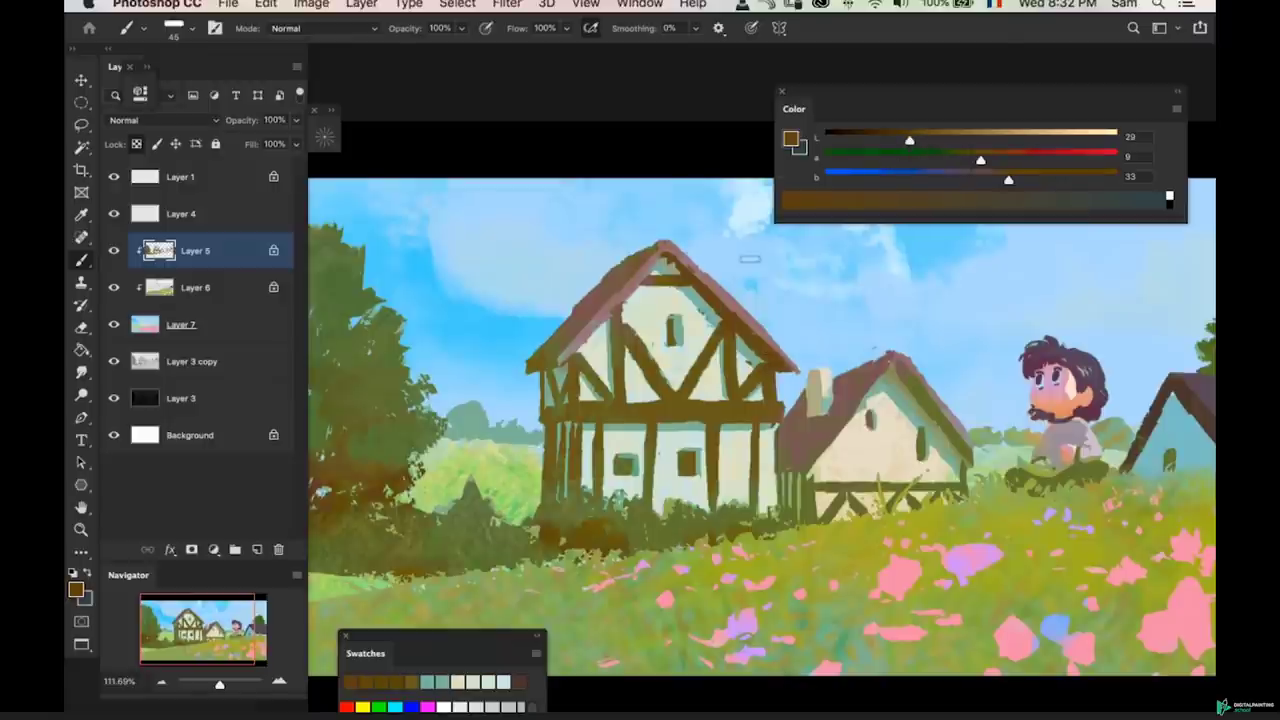
key(z)
drag(972, 398, 902, 398)
key(b)
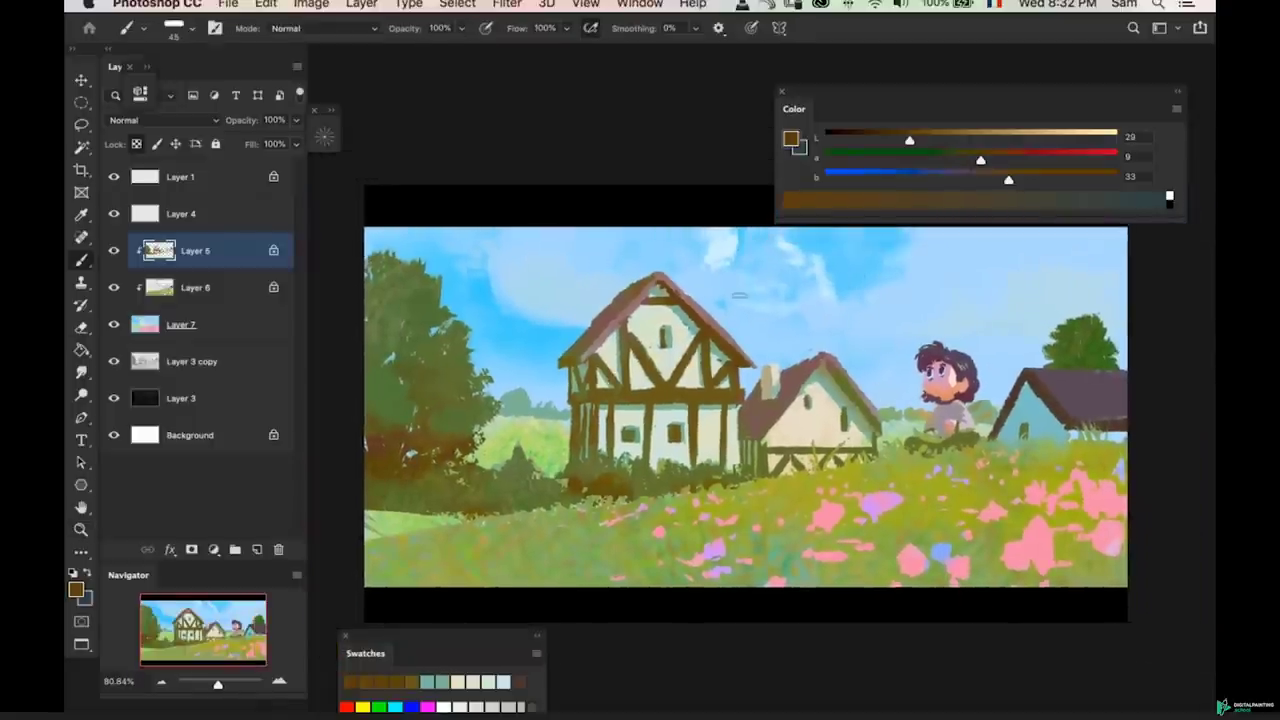
key(z)
mouse_move(640, 315)
mouse_down()
mouse_move(705, 341)
mouse_move(680, 325)
mouse_move(690, 313)
mouse_up()
key(b)
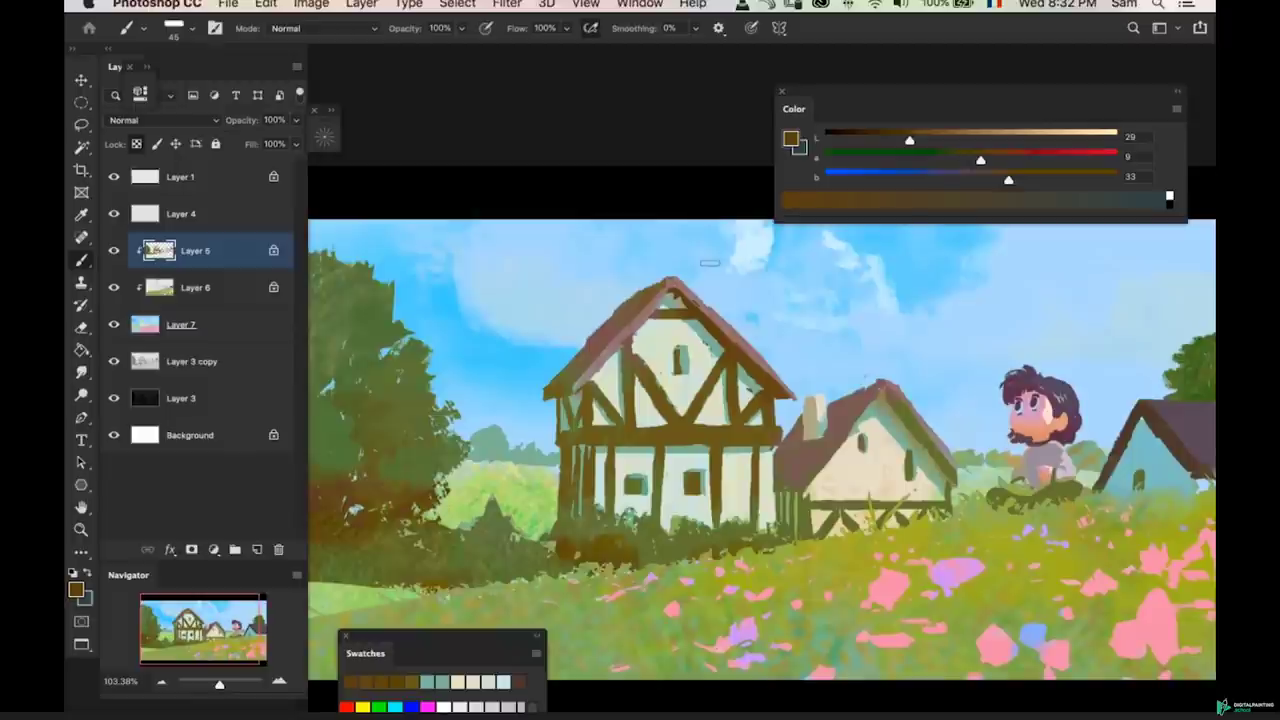
- Select Layer 7, sample the pale sky blue, L 85, a -12, b -14, beside the timbered house, and enlarge the brush to size 125
super+click(575, 329)
drag(669, 338, 606, 355)
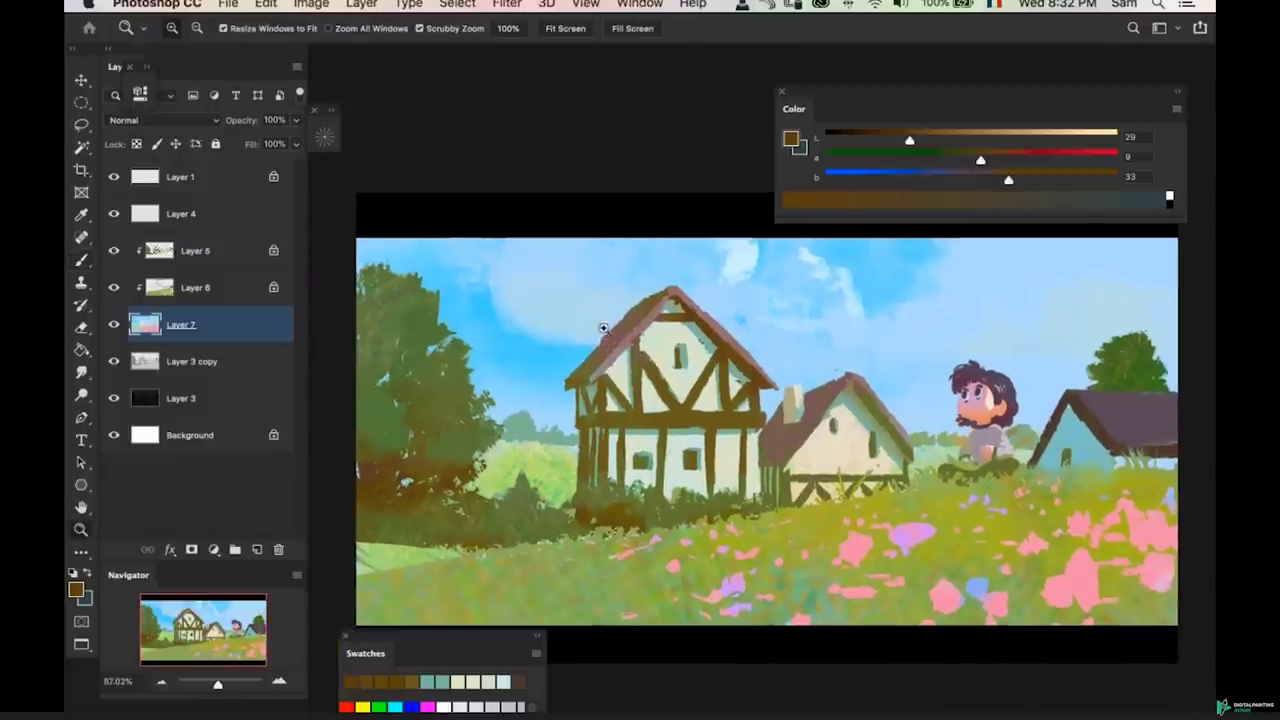
scroll(604, 336, up, 3)
drag(613, 350, 607, 349)
key(b)
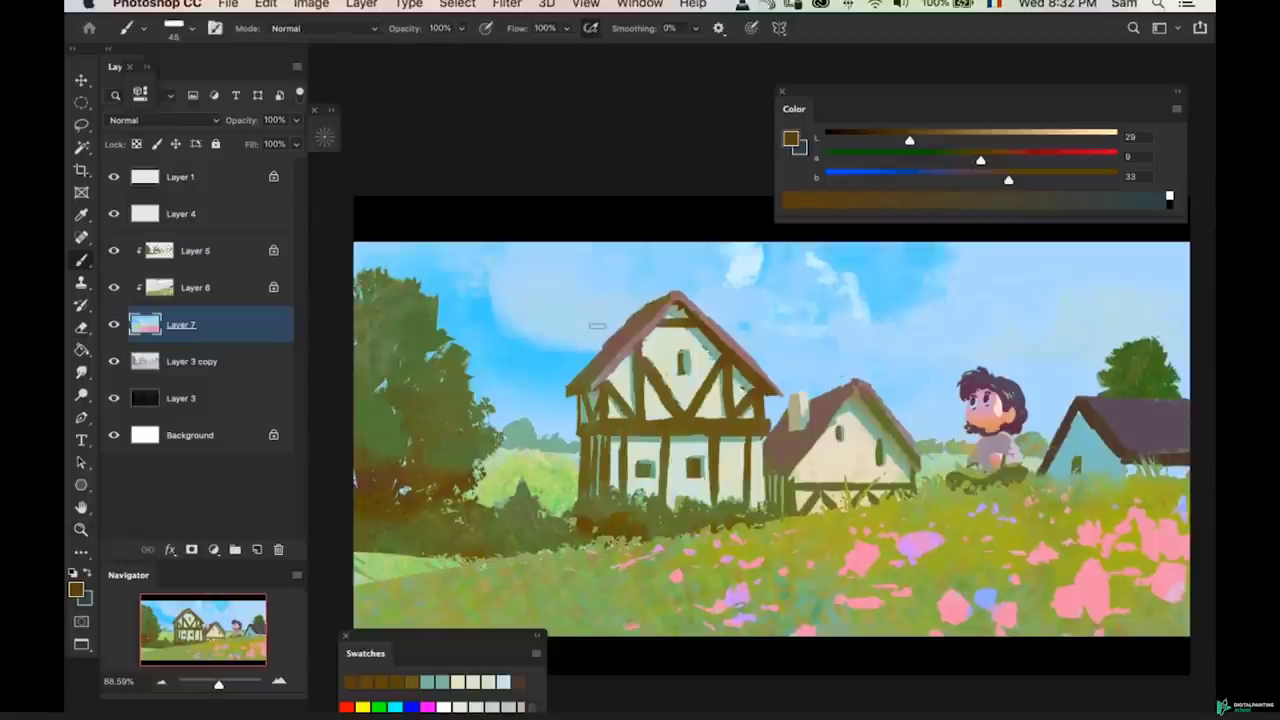
alt+click(564, 330)
key(bracketright)
key(bracketright)
key(bracketright)
key(bracketright)
key(bracketright)
key(z)
drag(619, 353, 611, 352)
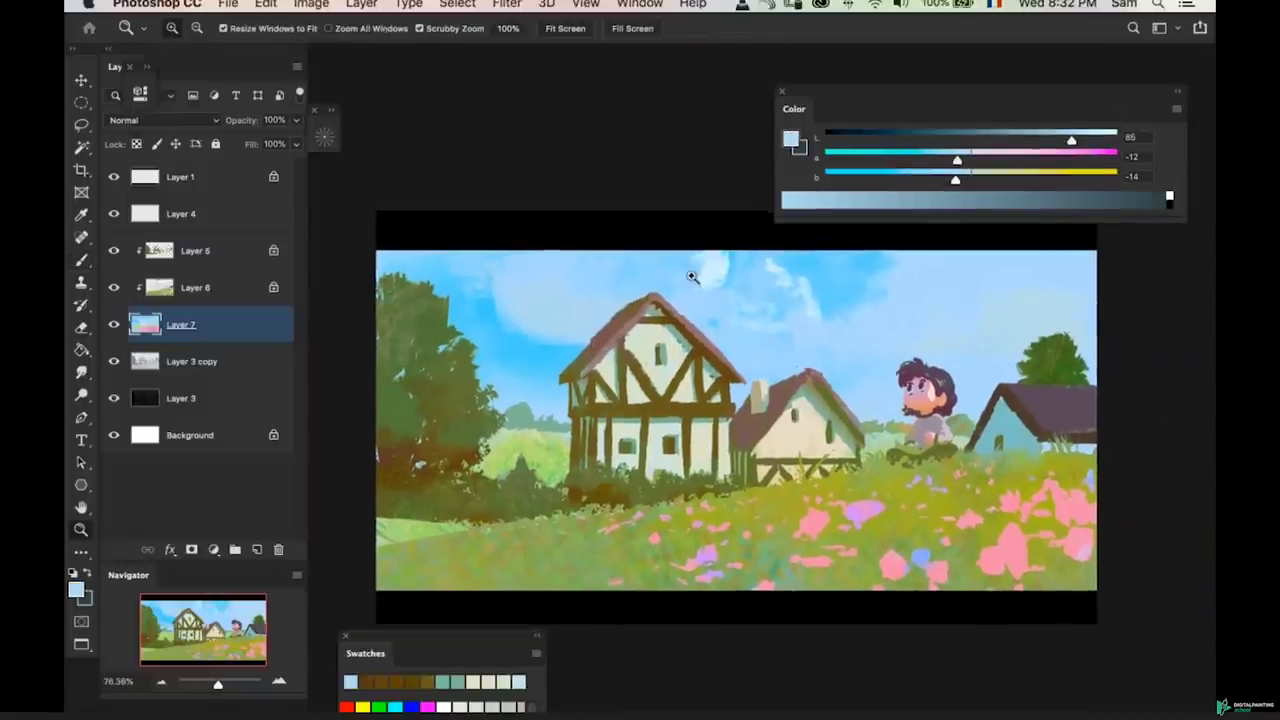
key(b)
key(bracketright)
key(bracketright)
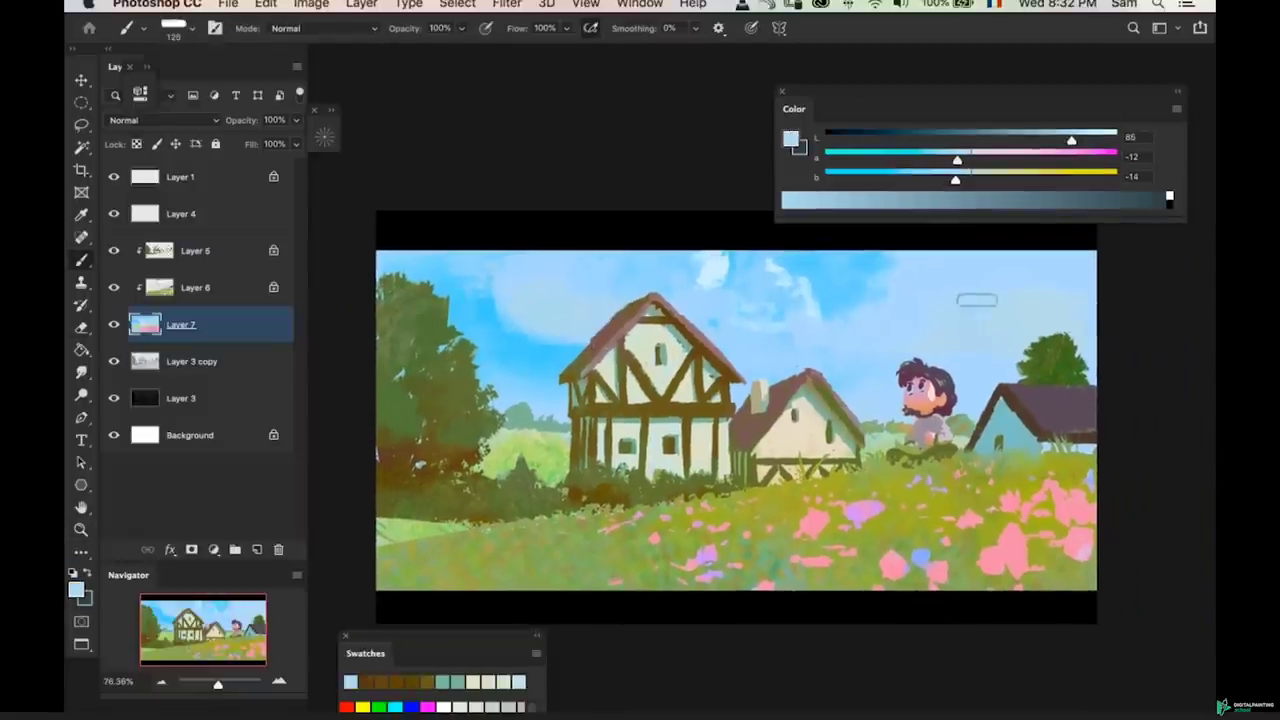
- Set the colour to L 88, a -12, b -5 and paint the sky above the character with a size 200 brush
click(966, 183)
drag(1071, 140, 1078, 140)
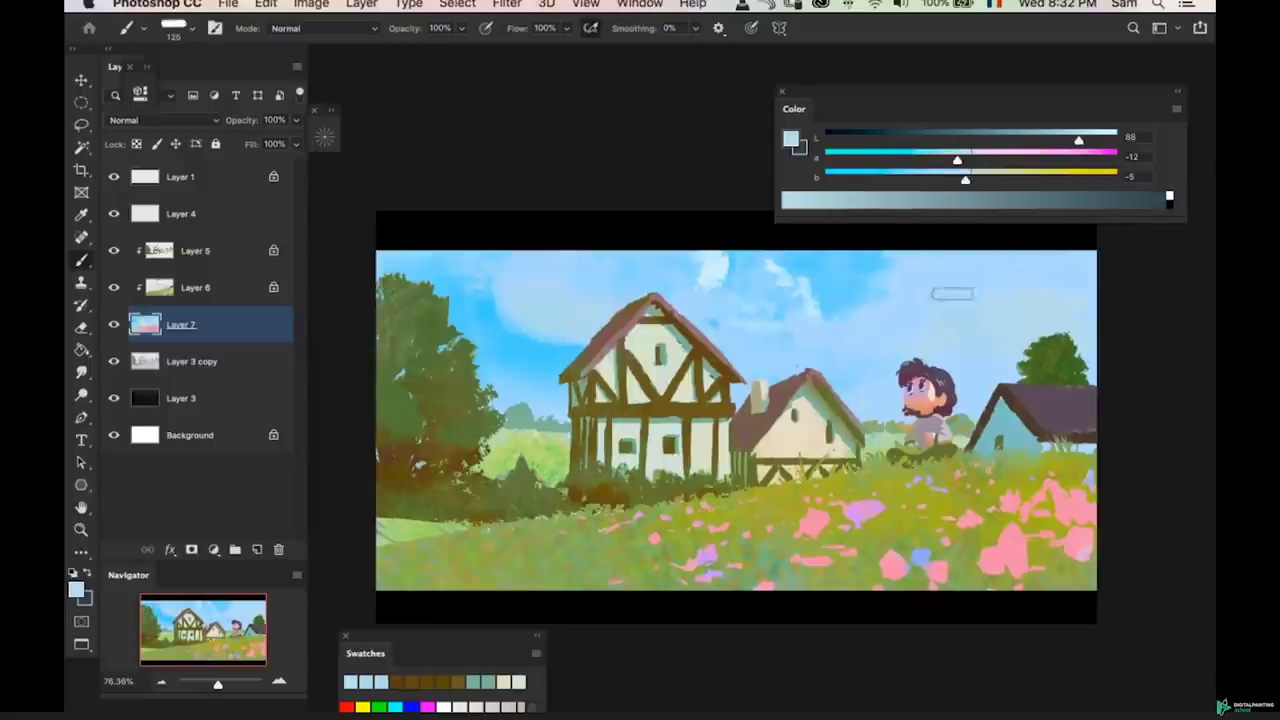
key(bracketright)
key(bracketright)
key(bracketright)
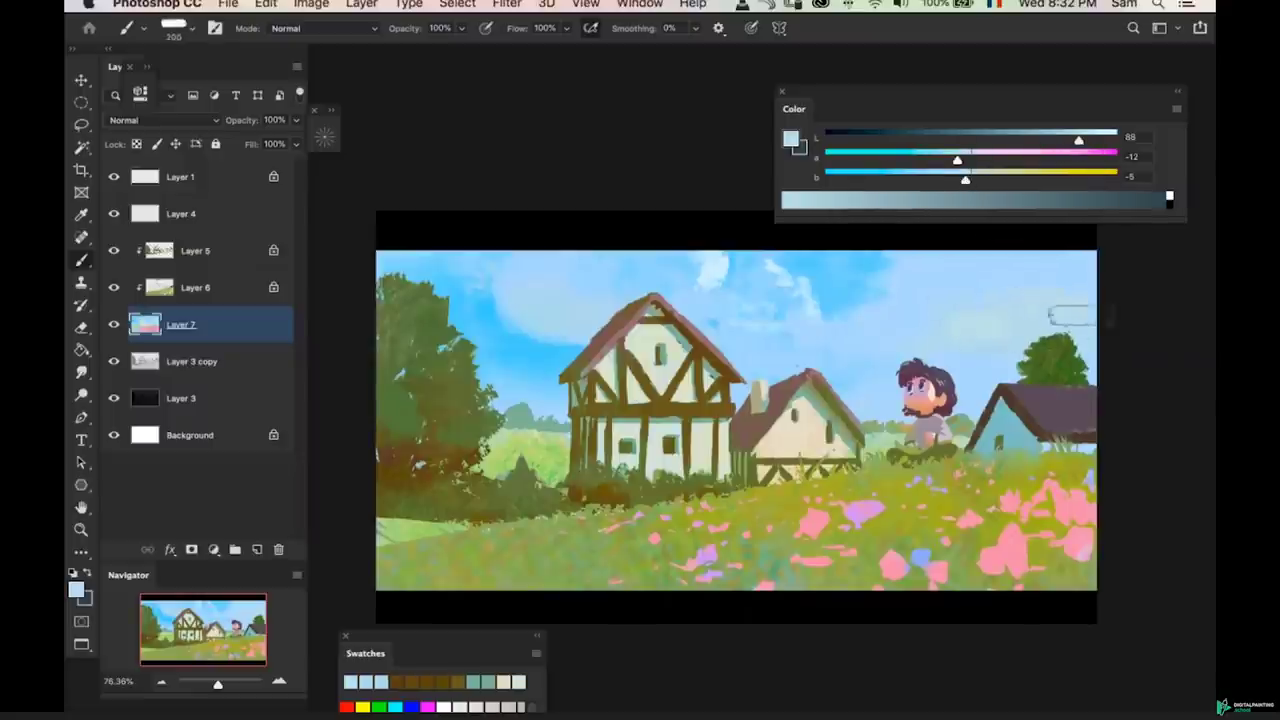
mouse_move(971, 302)
mouse_down()
mouse_move(911, 324)
mouse_move(959, 328)
mouse_move(1023, 300)
mouse_move(919, 324)
mouse_move(1030, 317)
mouse_move(1062, 287)
mouse_move(1027, 339)
mouse_move(943, 289)
mouse_move(912, 298)
mouse_move(975, 274)
mouse_move(933, 300)
mouse_up()
- Sample the sky's light blue, L 85, a -9, b -23, and blend it into the sky above the character with a size 175 brush
alt+click(944, 279)
key(bracketleft)
key(bracketleft)
key(bracketleft)
key(bracketleft)
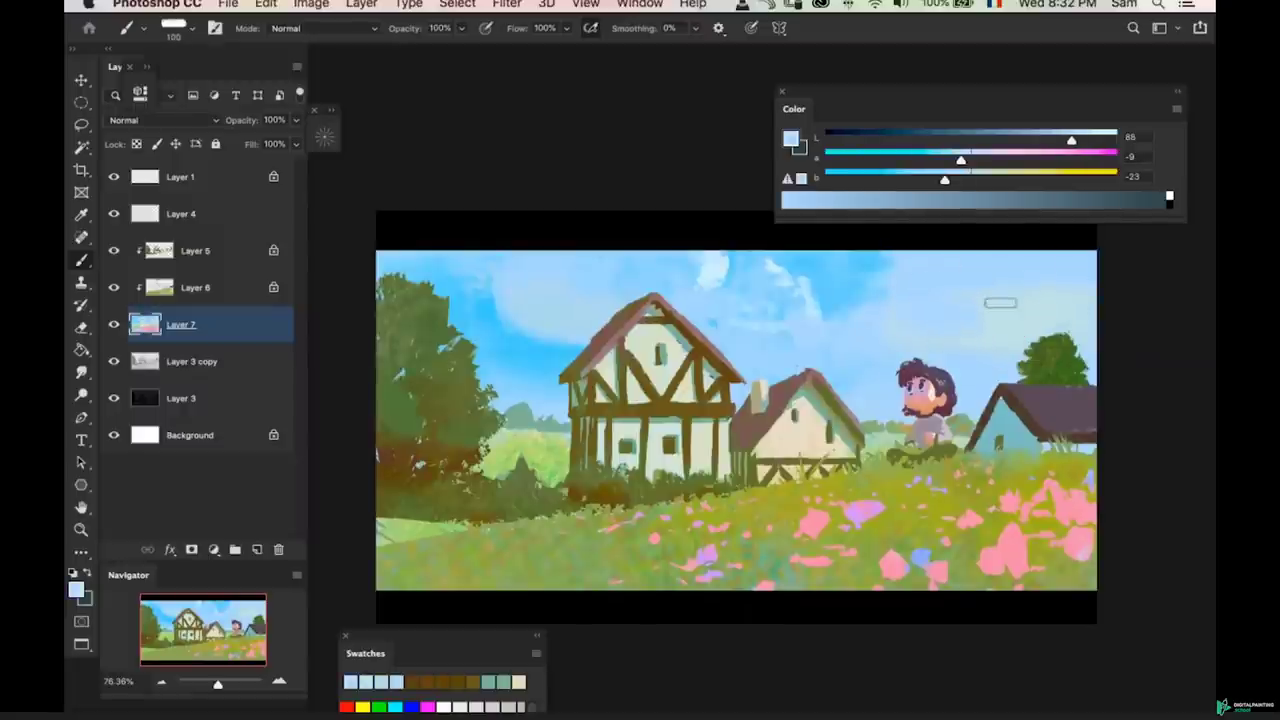
key(bracketright)
key(bracketright)
key(bracketright)
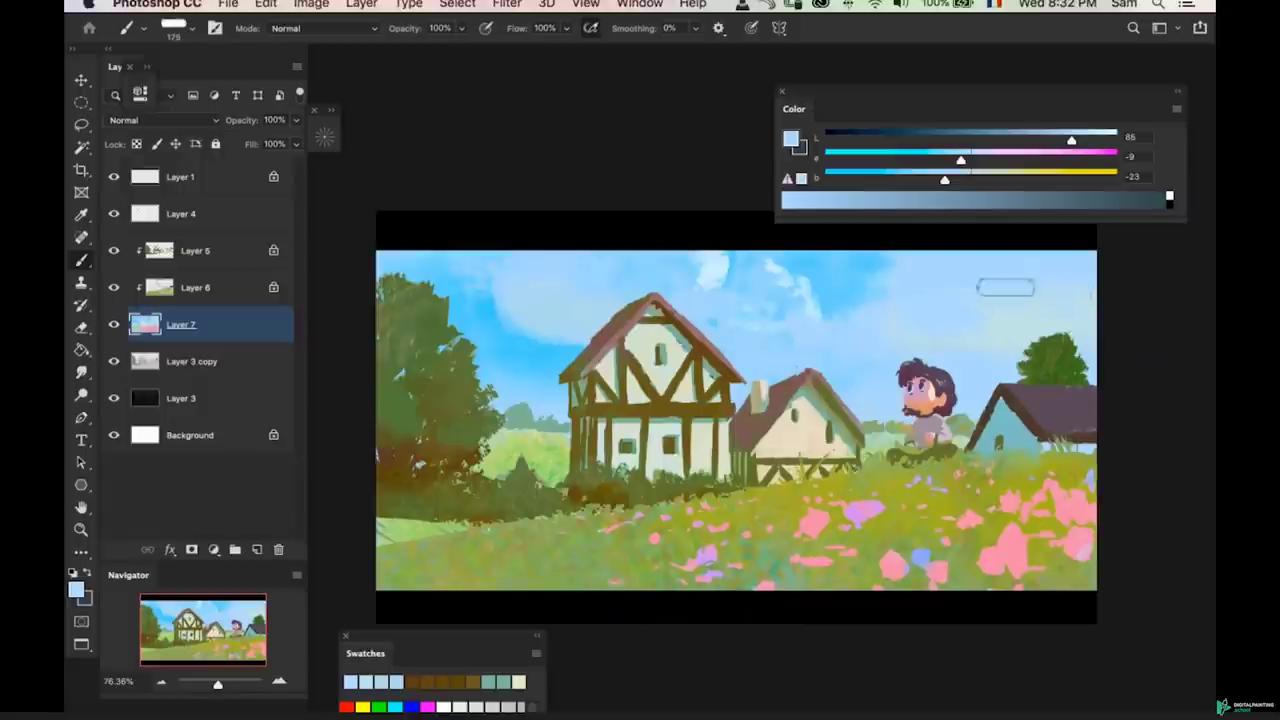
- Sample the sky's pale greenish blue, L 88, a -12, b -5, and paint more of the clouds with it
alt+click(1010, 324)
key(bracketleft)
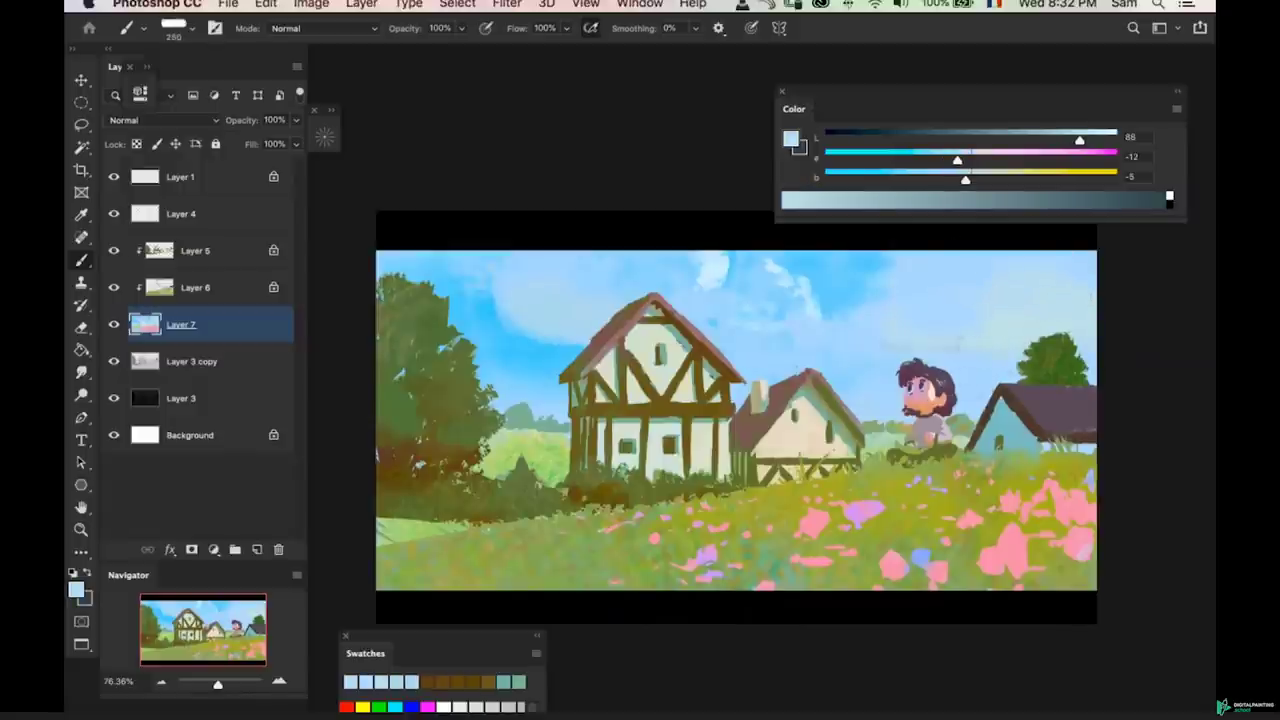
key(bracketright)
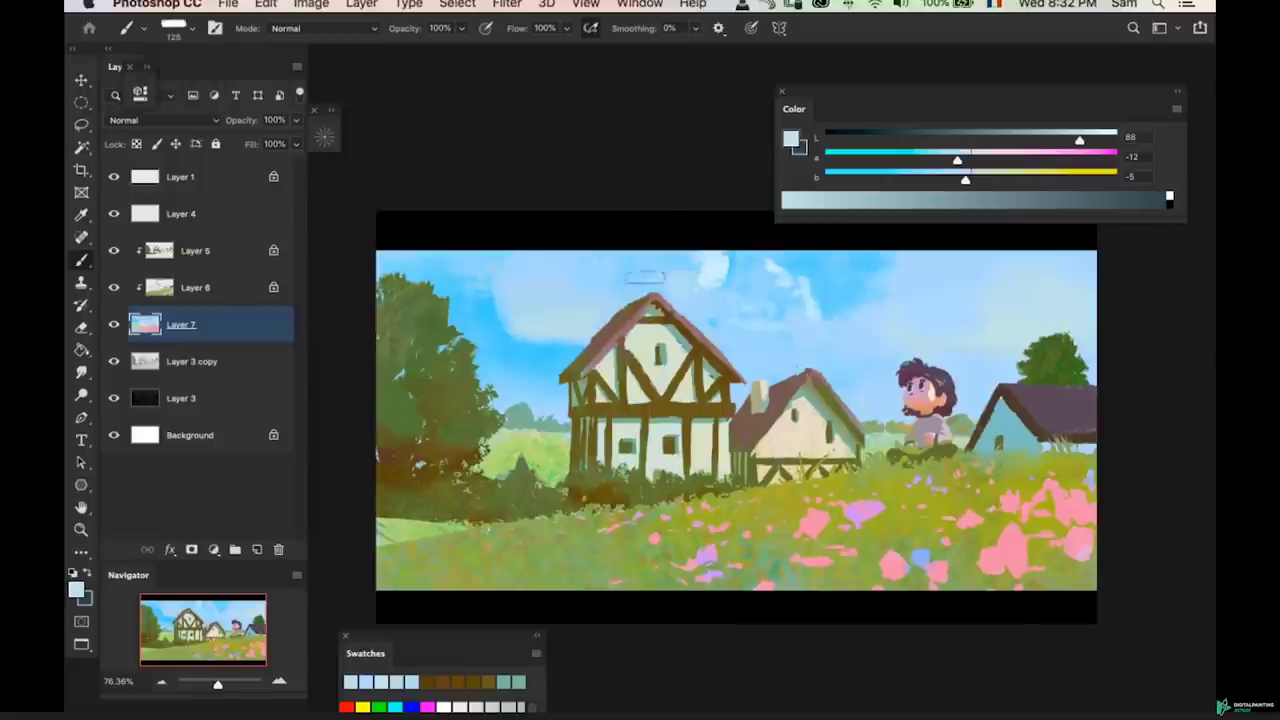
- Sample the sky blue, L 84, a -12, b -25, and paint the sky around the timbered house with a larger brush
key(z)
drag(672, 285, 612, 327)
key(b)
alt+click(655, 300)
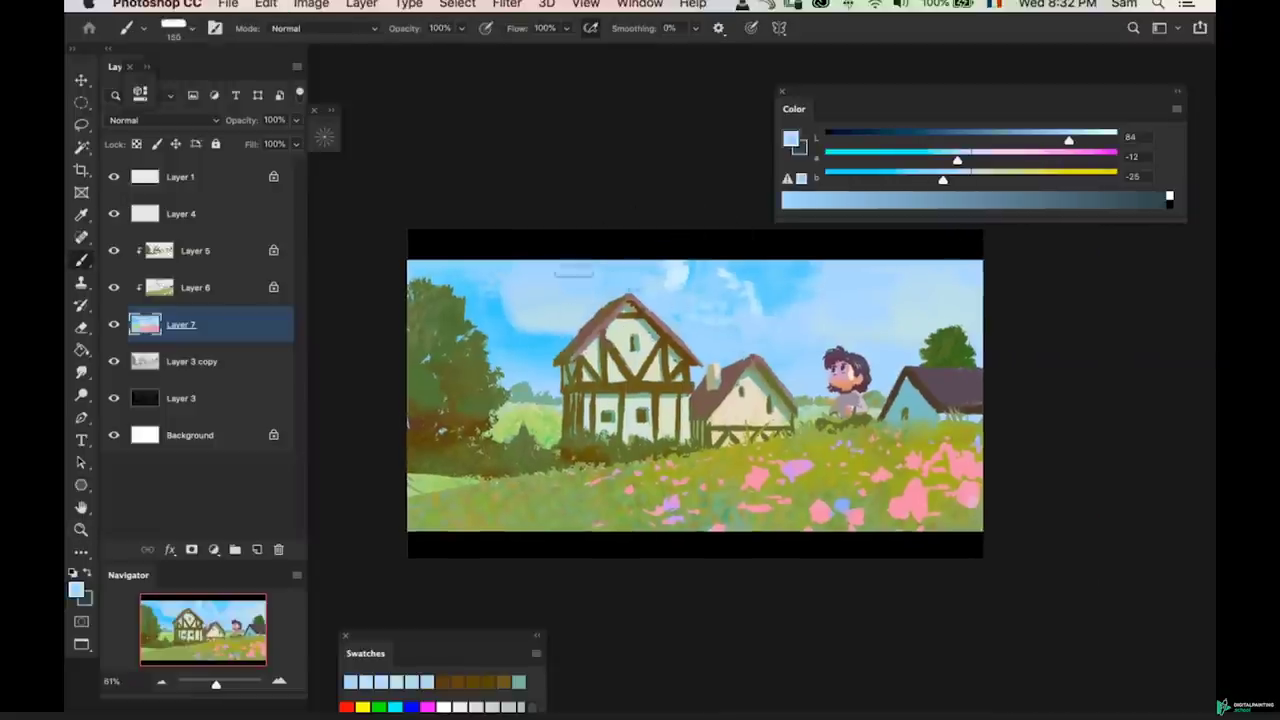
key(super+space)
drag(737, 448, 797, 440)
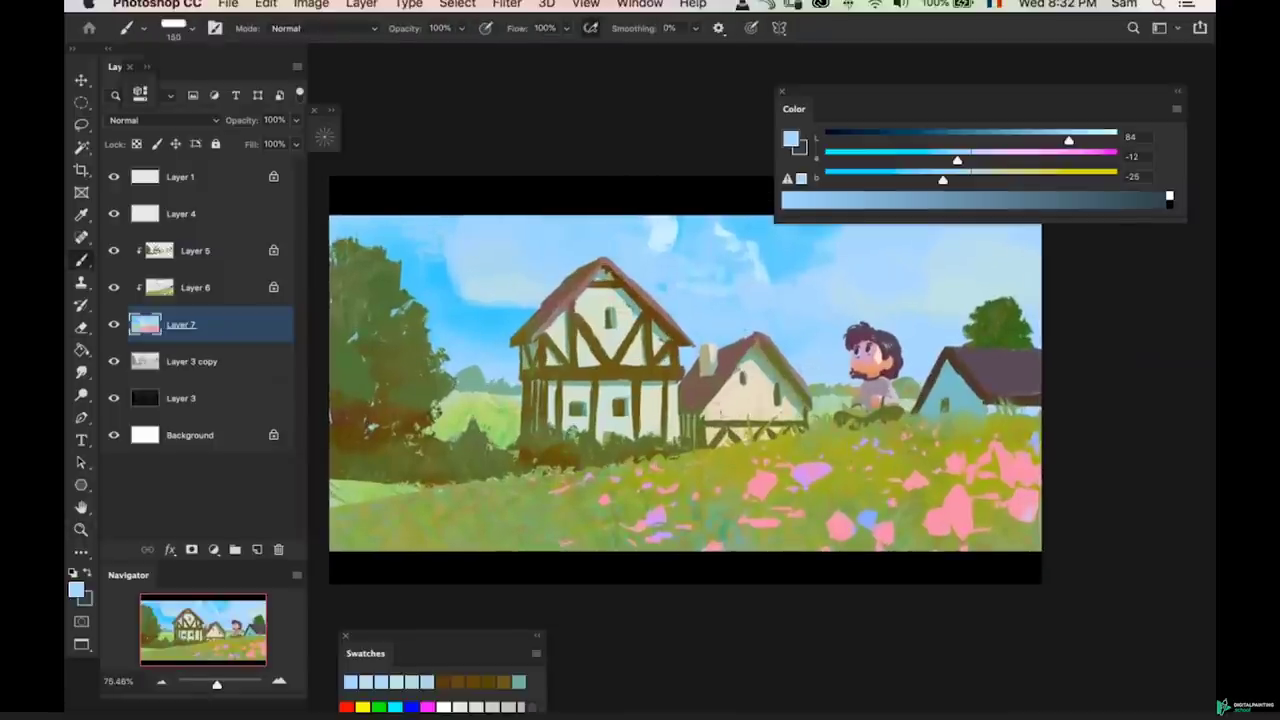
- On Layer 5, sample the beam colour, set it to L 39, a 11, b 26, paint the houses' beams, and undo the last stroke
alt+click(650, 338)
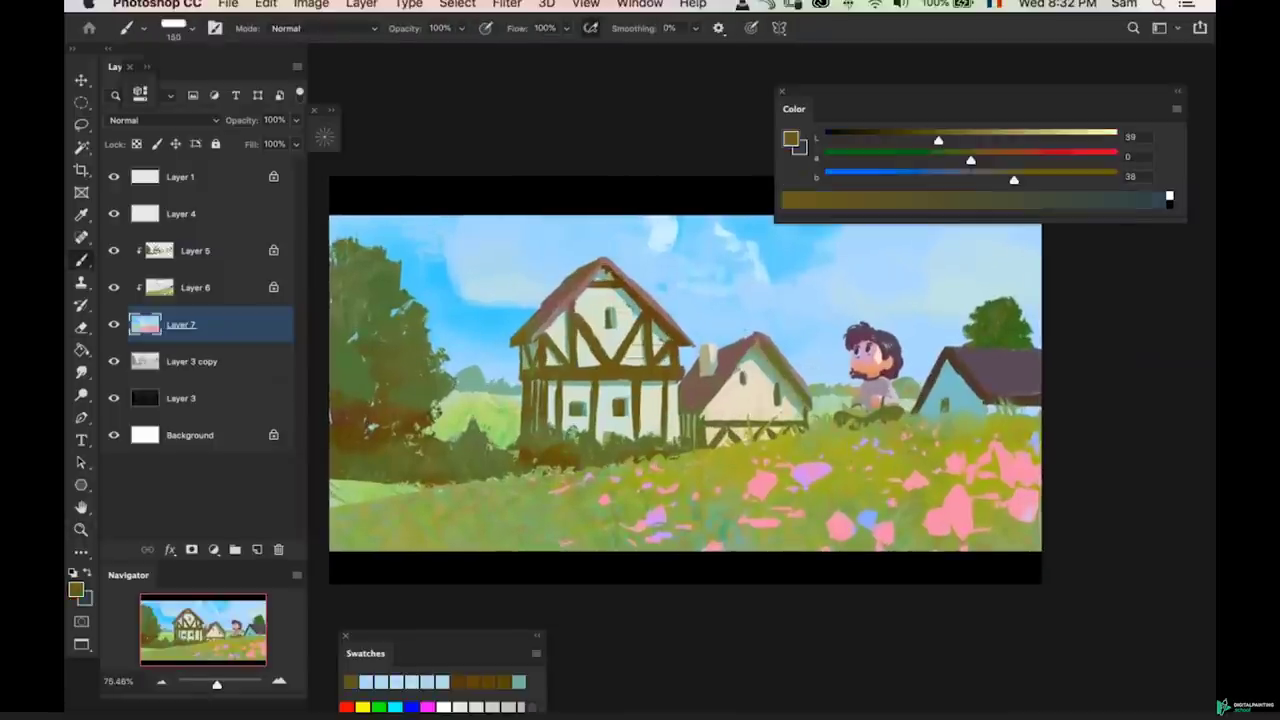
ctrl+click(705, 430)
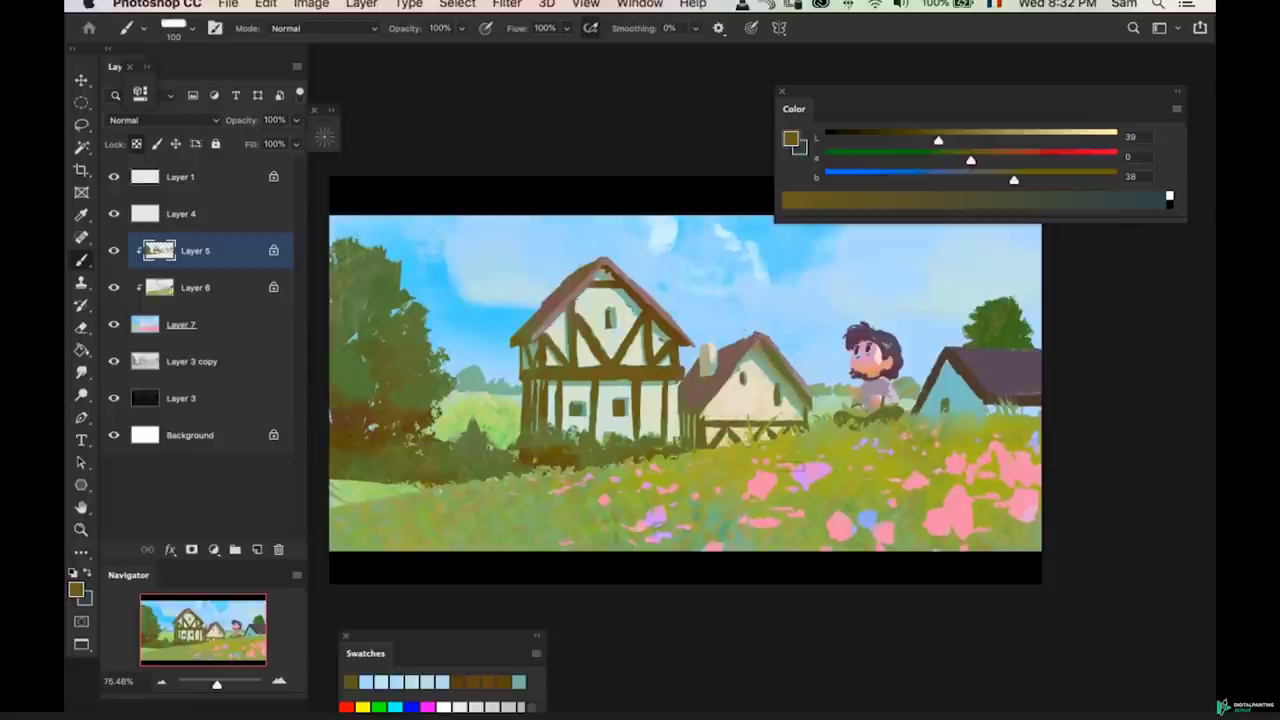
drag(972, 162, 995, 162)
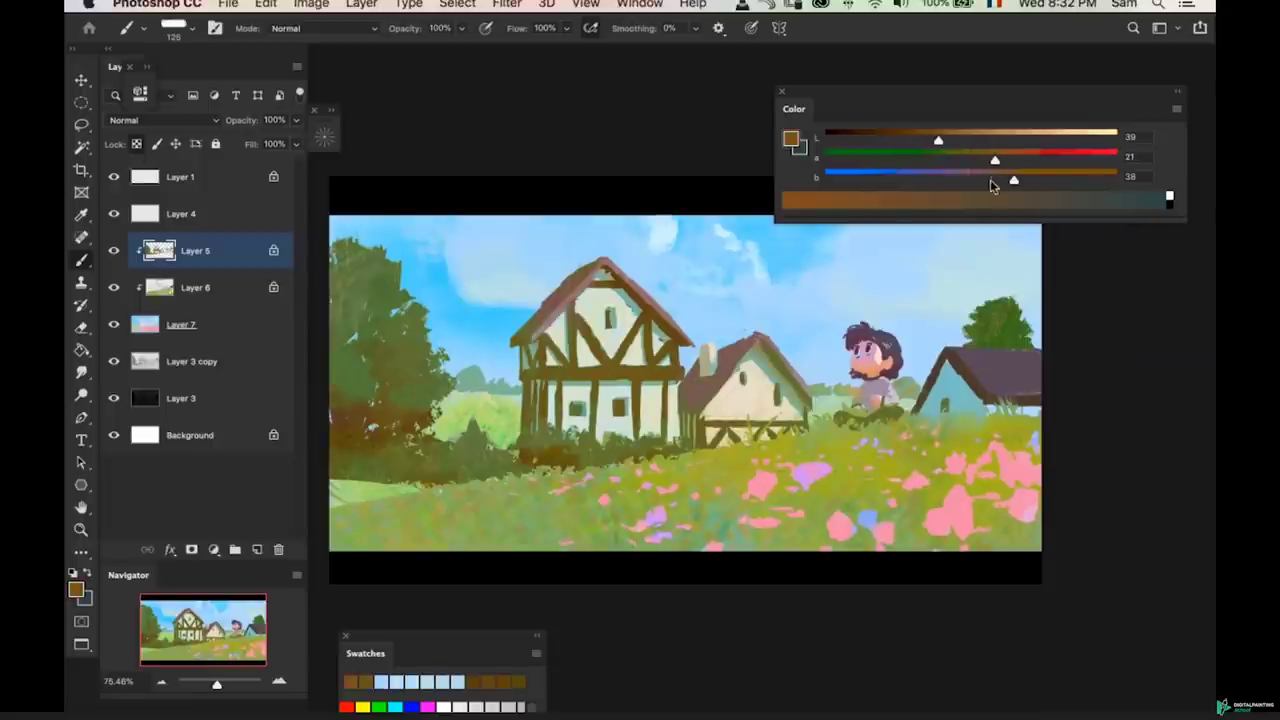
click(993, 195)
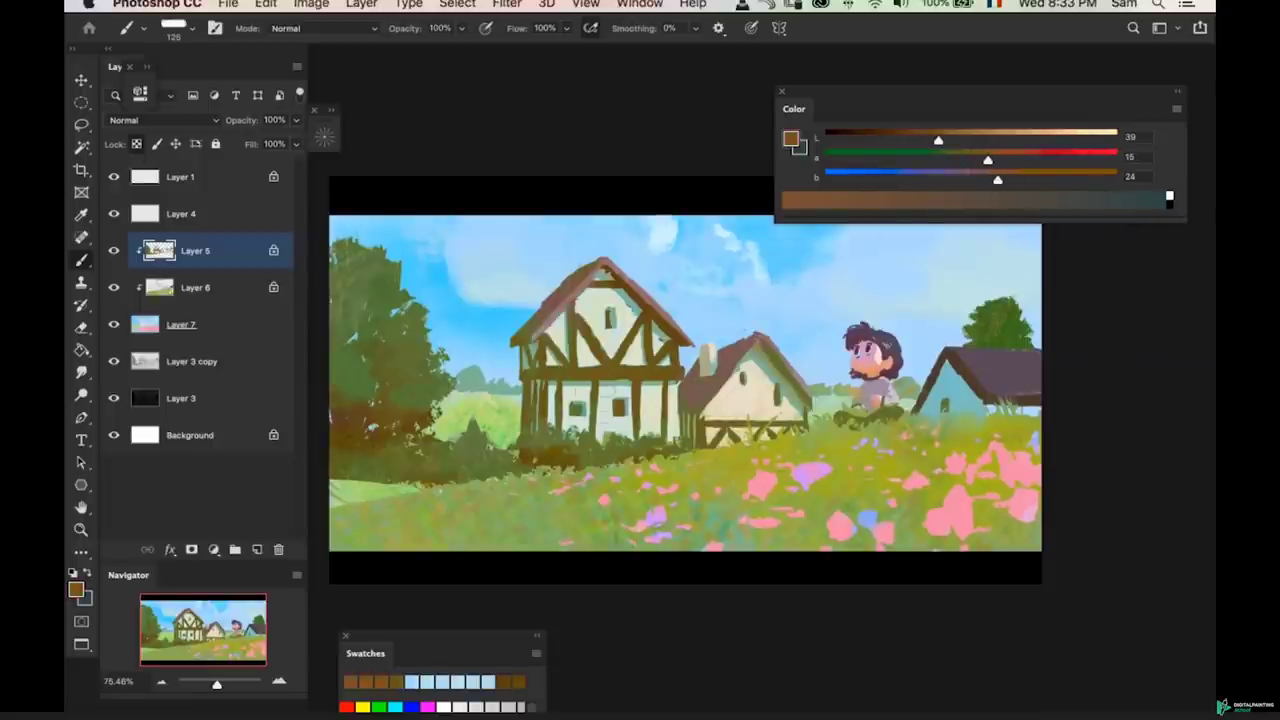
click(1000, 179)
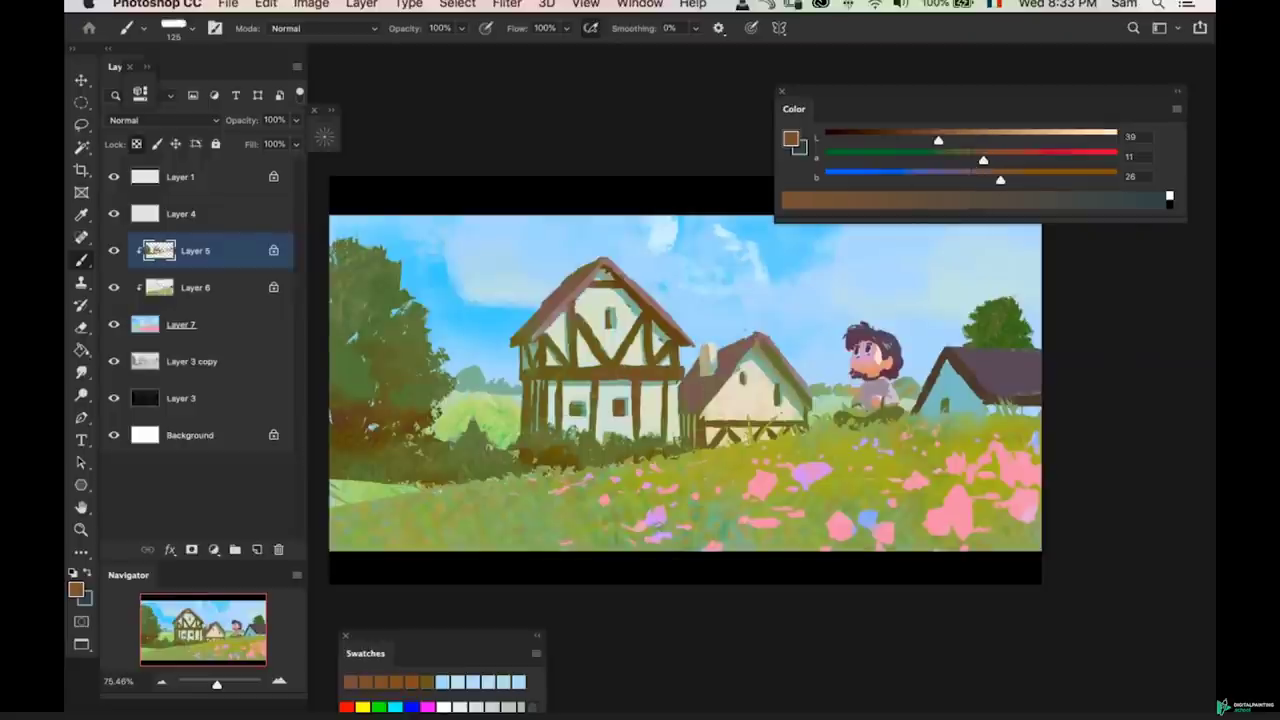
key(super+z)
key(super+space)
drag(756, 423, 727, 421)
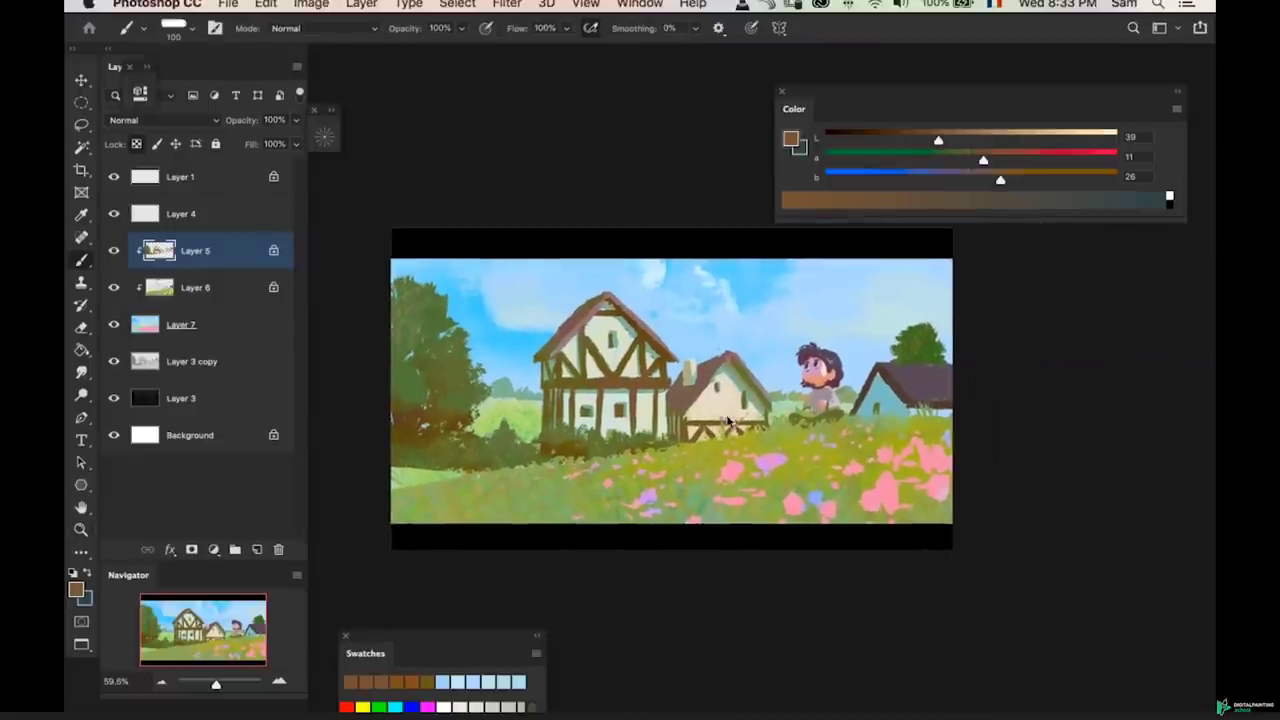
- On Layer 7, sample the sky's light blue, L 85, a -10, b -23, and soften the clouds above the houses with a size 70 brush
key(super+space)
drag(709, 314, 736, 311)
super+click(749, 325)
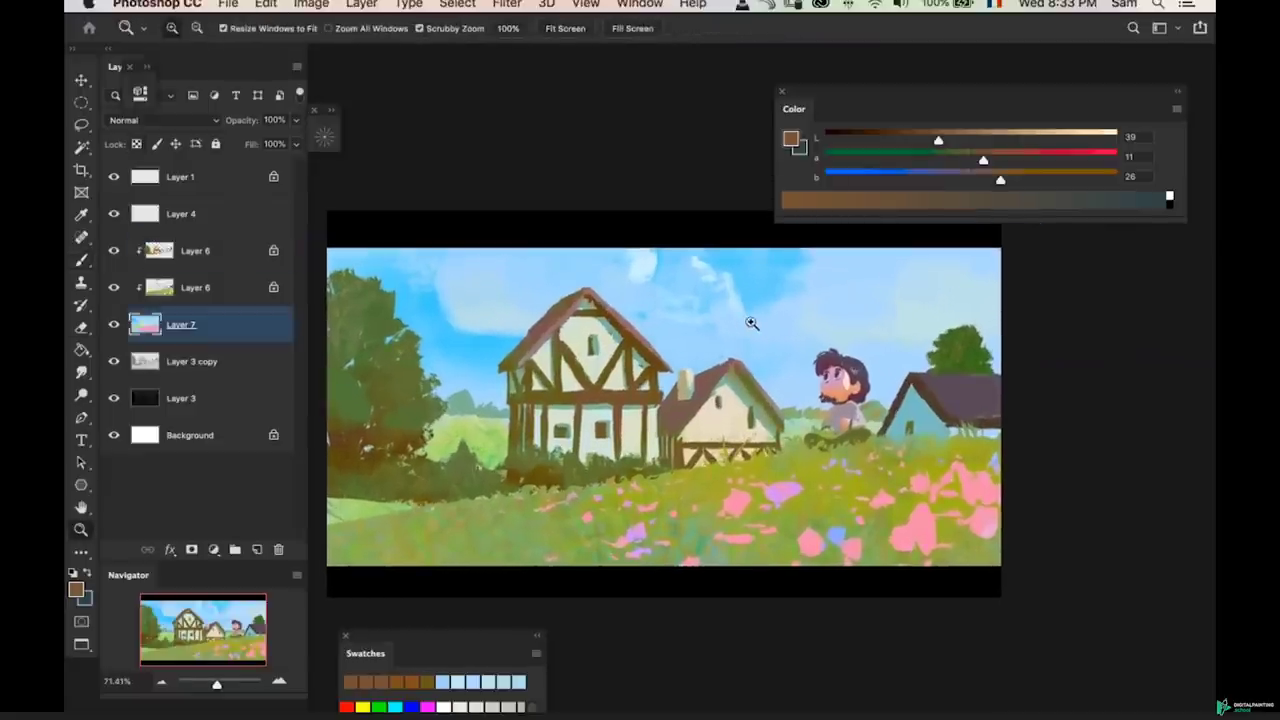
alt+click(725, 322)
key([)
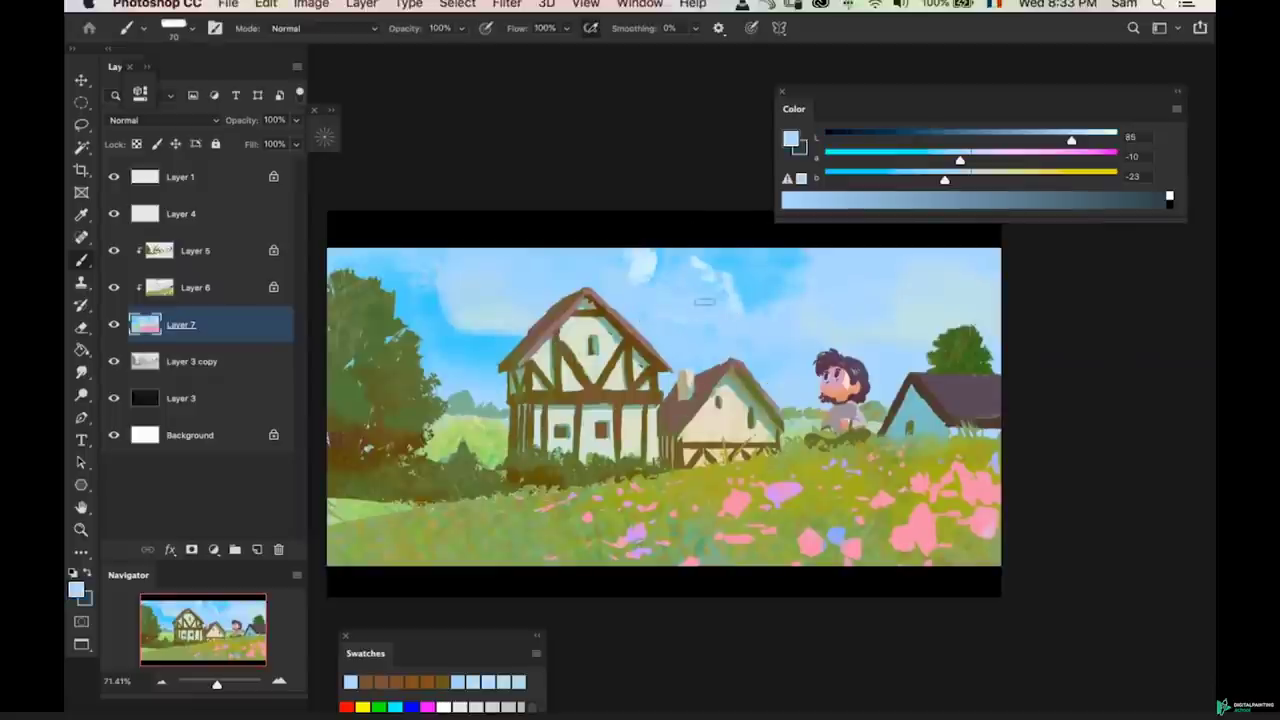
- Sample the sky's blue, L 83, a -12, b -24, and blend more of the sky above the houses with a size 125 brush
alt+click(521, 289)
key(])
key(])
key(])
key(])
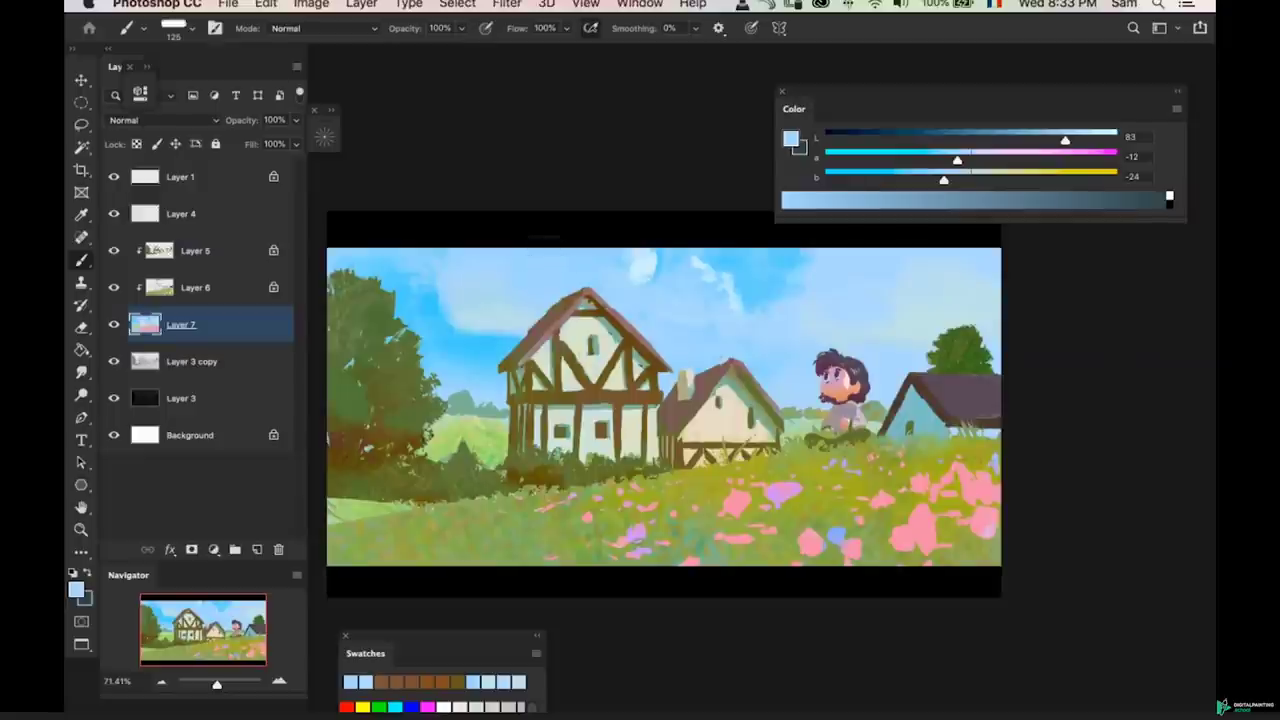
- Sample the sky's bright blue, L 78, a -27, b -35, and pale blue, L 84, a -11, b -16, and blend the sky beside the large tree
alt+click(730, 260)
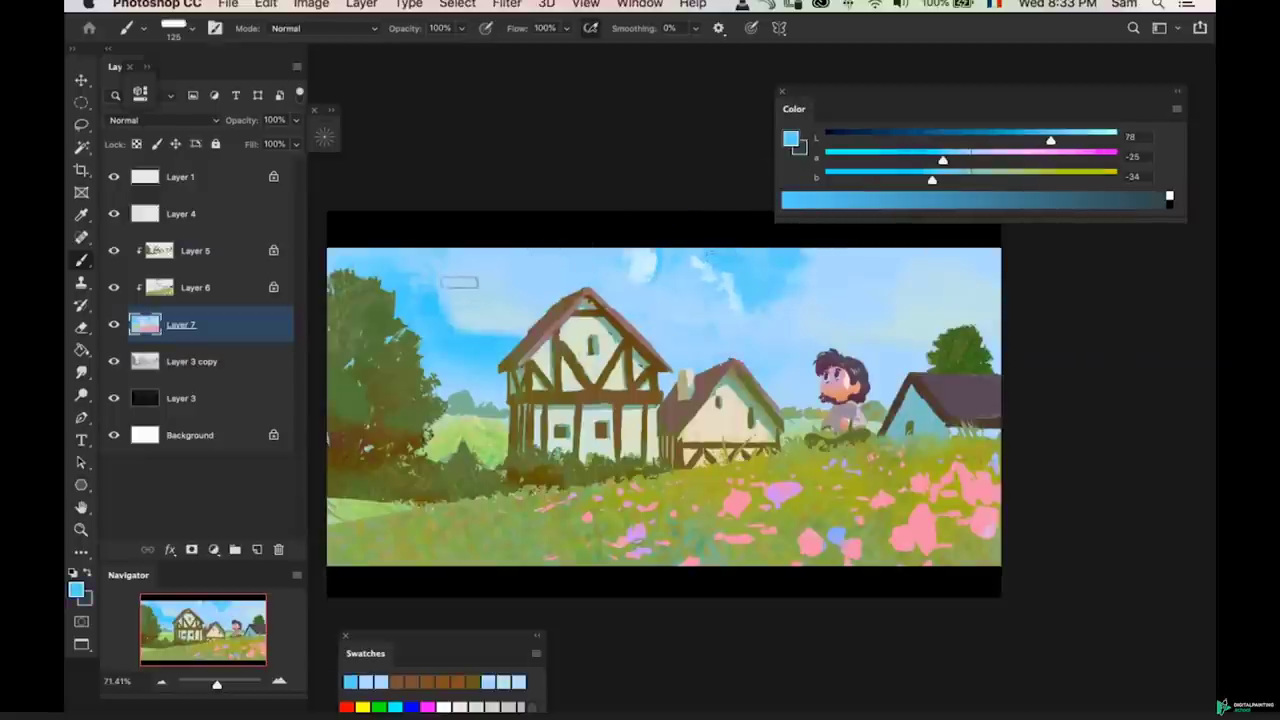
key(bracketright)
key(bracketright)
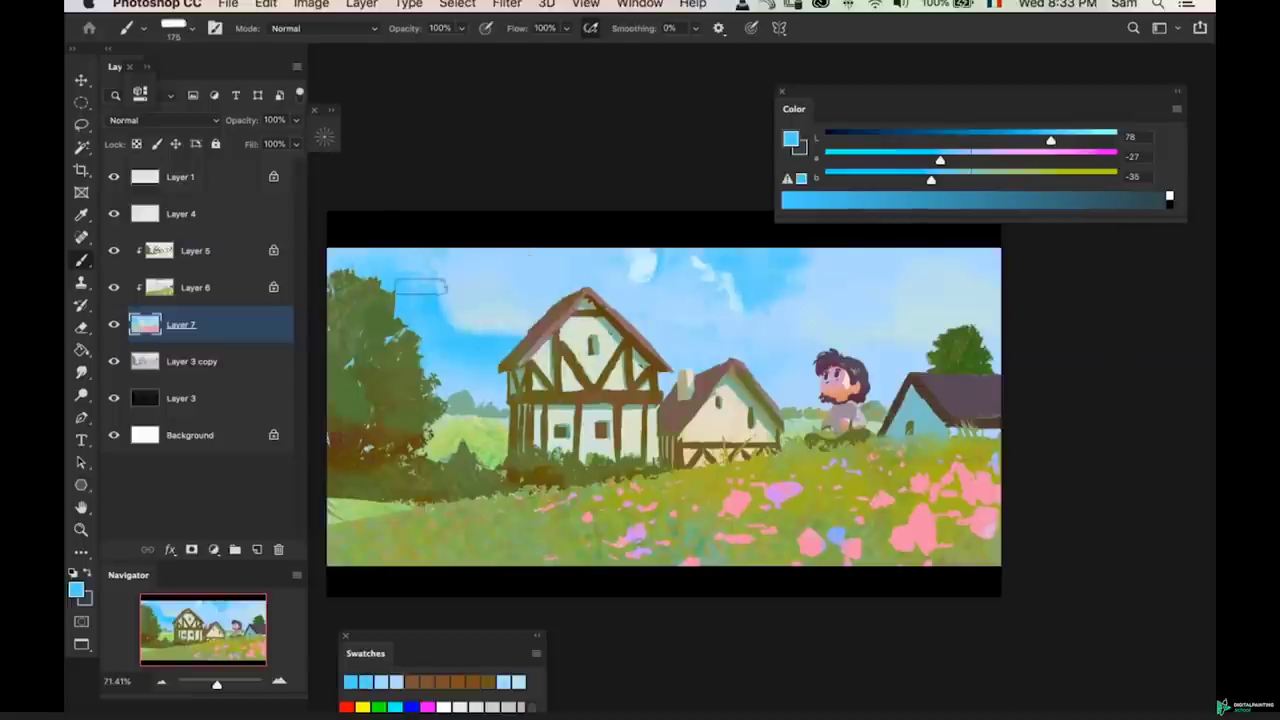
alt+click(451, 274)
key(bracketright)
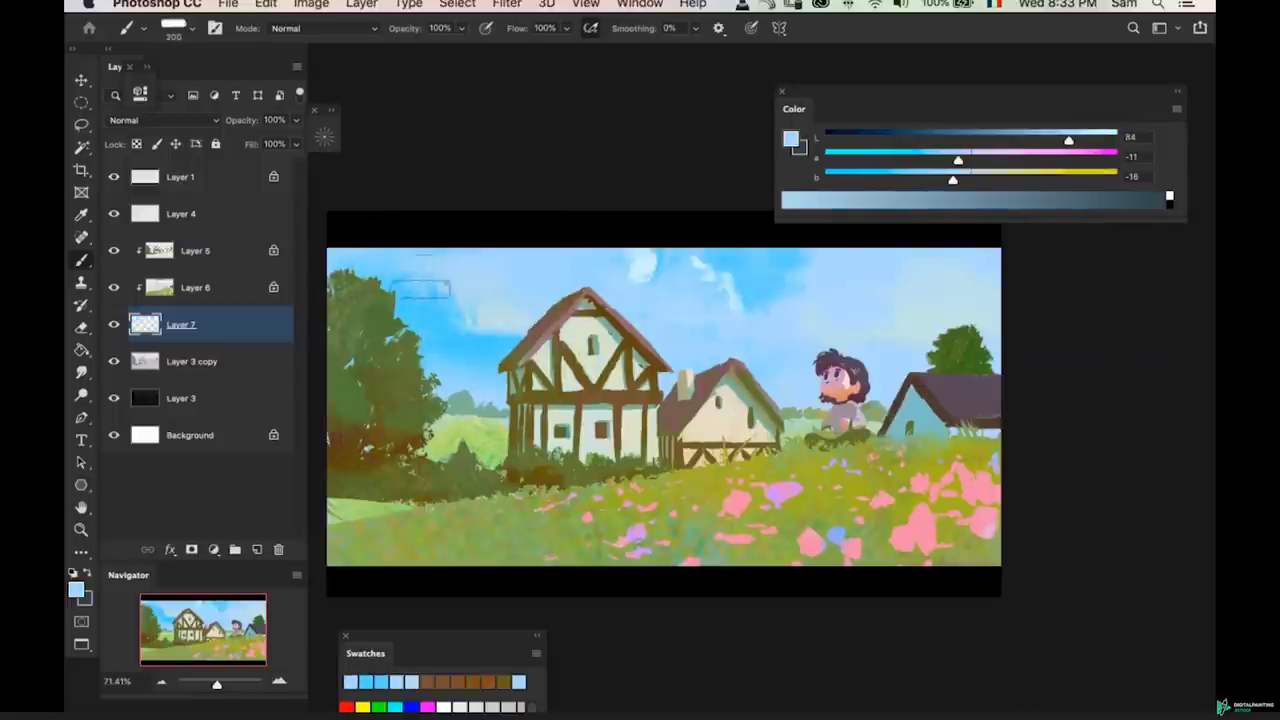
- Blend the cloud between the large tree and timbered house using sampled blues L 87, a -13, b -7 and L 78, a -27, b -34
alt+click(536, 272)
alt+click(475, 292)
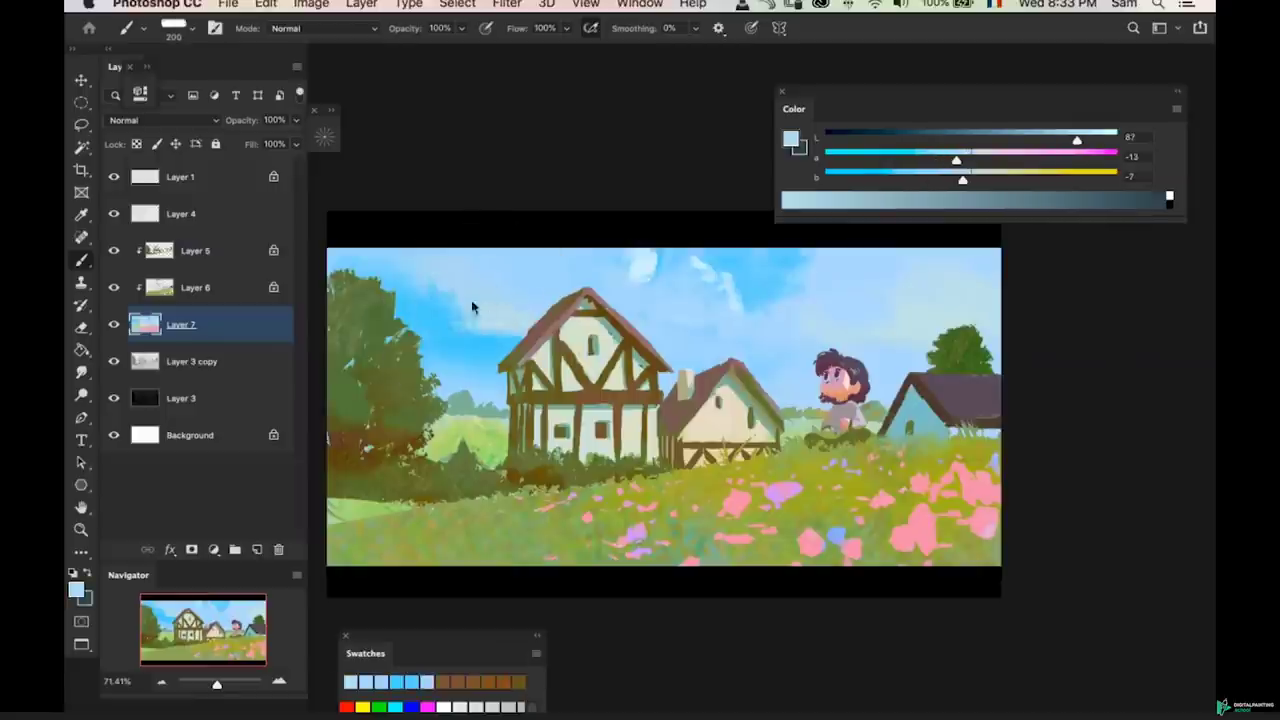
alt+click(478, 347)
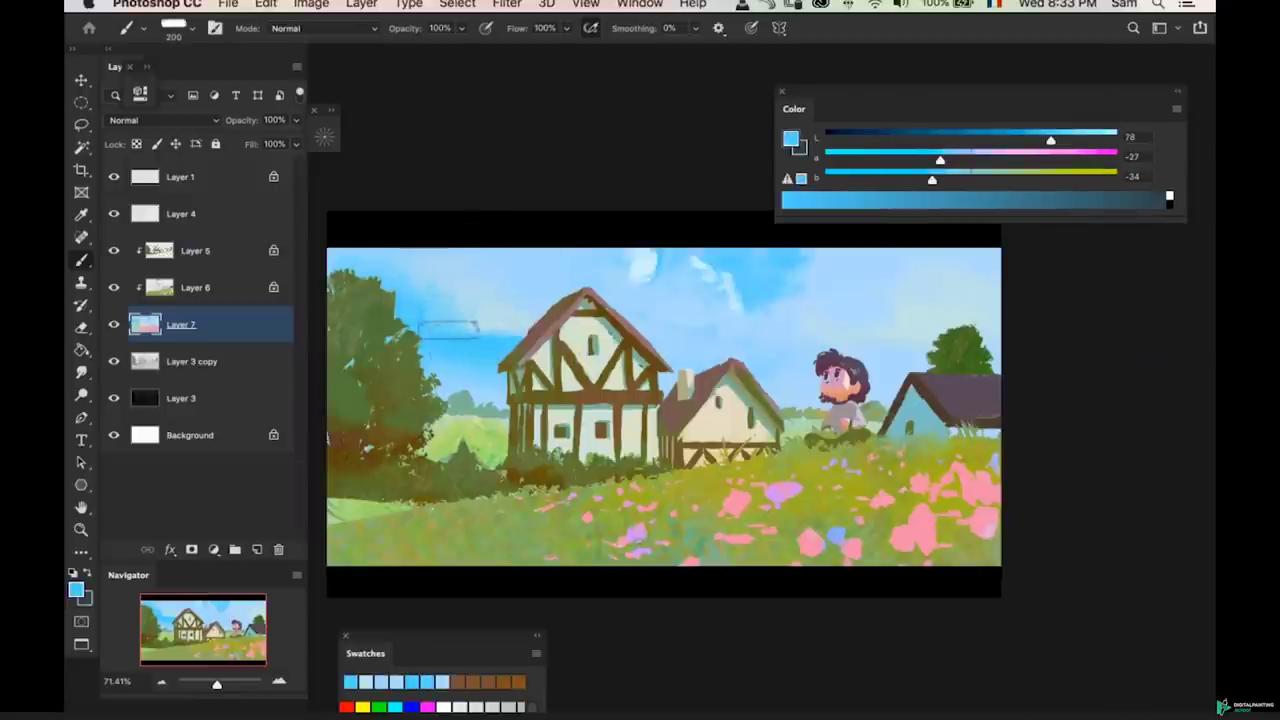
- Flip the painting horizontally
key(super+space)
drag(482, 370, 447, 372)
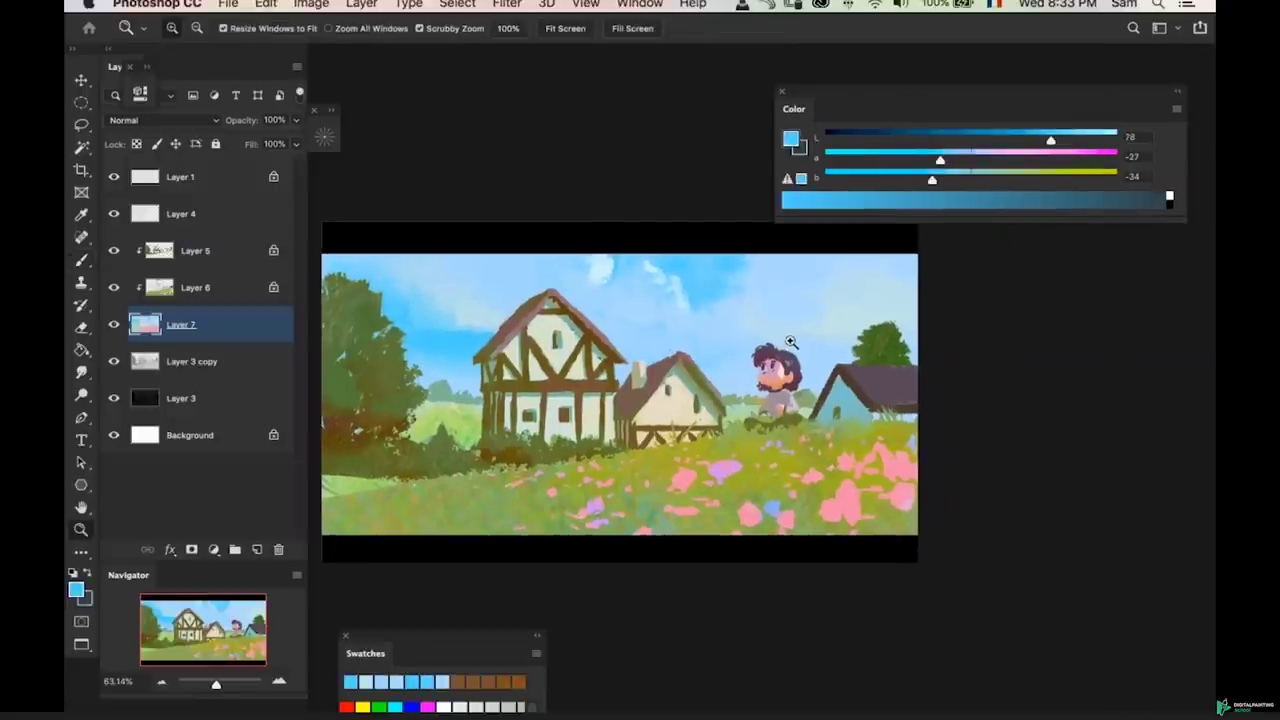
drag(808, 391, 791, 379)
key(super+f)
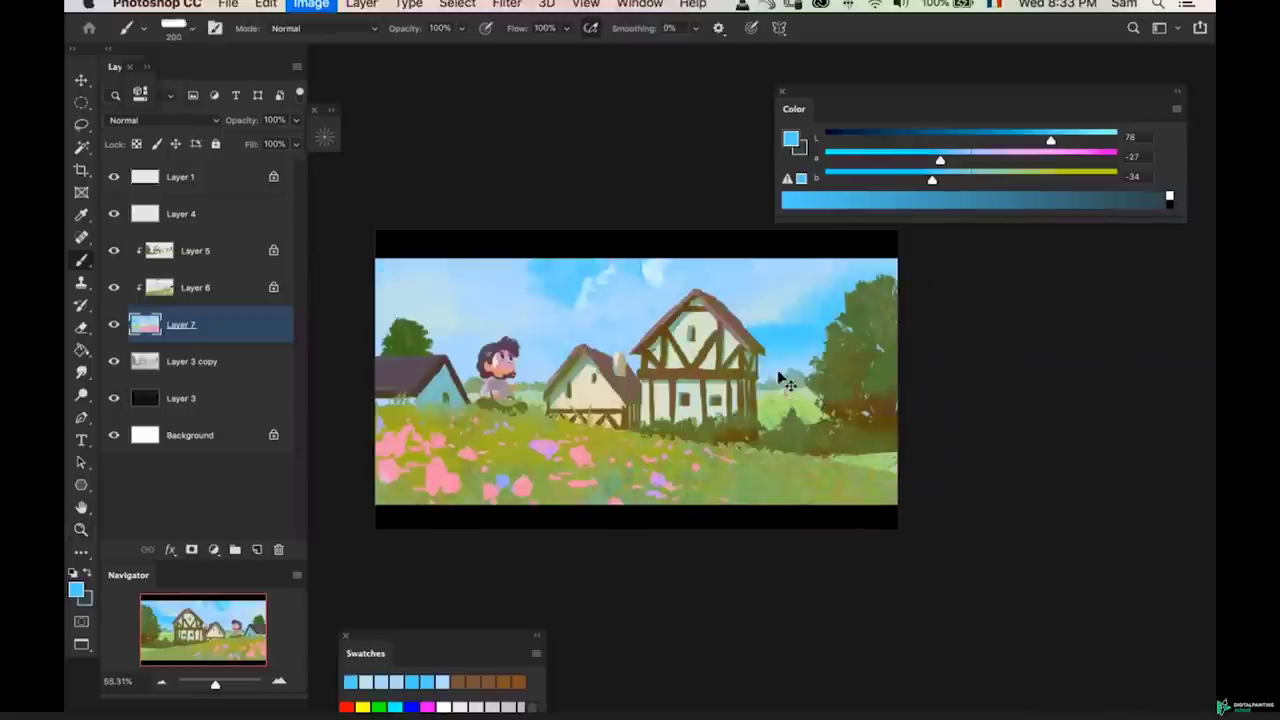
- On Layer 5, sample the foliage green, L 44, a -14, b 34, and paint the bushes beside the large tree with a size 175 brush
mouse_move(940, 160)
mouse_down()
mouse_move(967, 160)
mouse_move(966, 176)
mouse_move(943, 176)
mouse_up()
key(z)
drag(748, 422, 749, 420)
alt+click(857, 438)
super+click(805, 441)
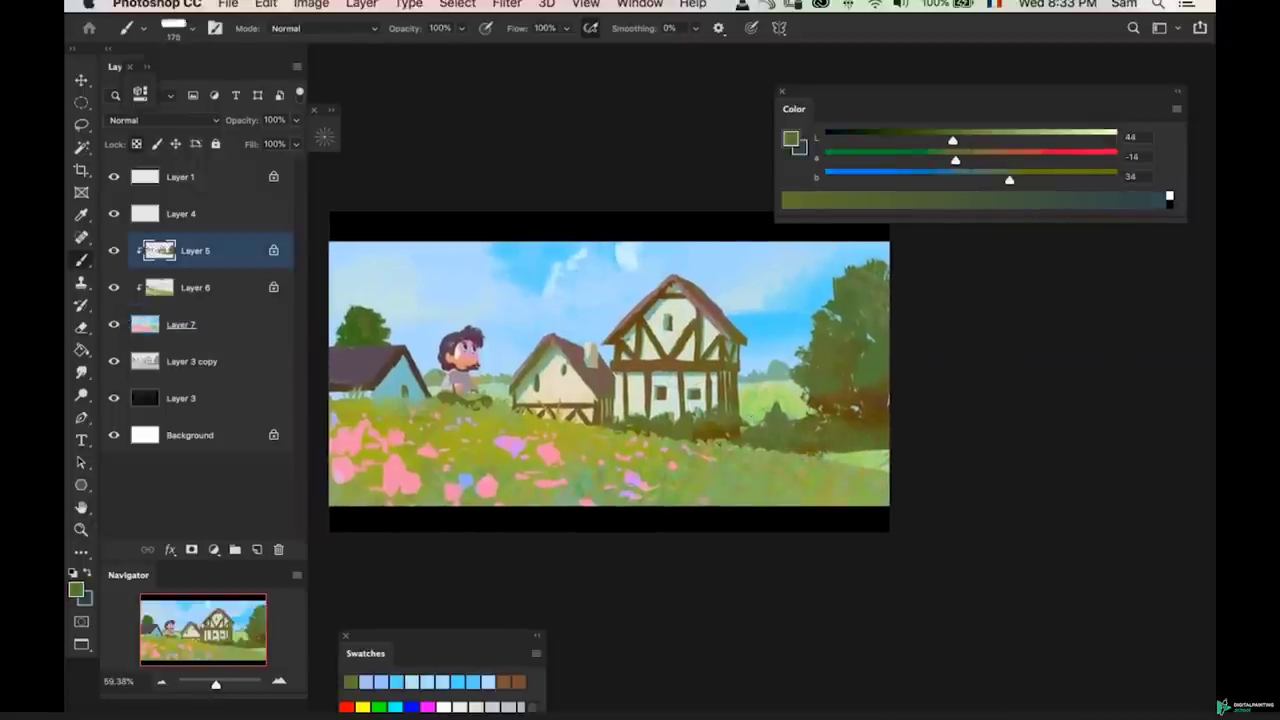
key(z)
mouse_move(797, 436)
mouse_down()
mouse_move(831, 438)
mouse_move(870, 467)
mouse_move(869, 418)
mouse_up()
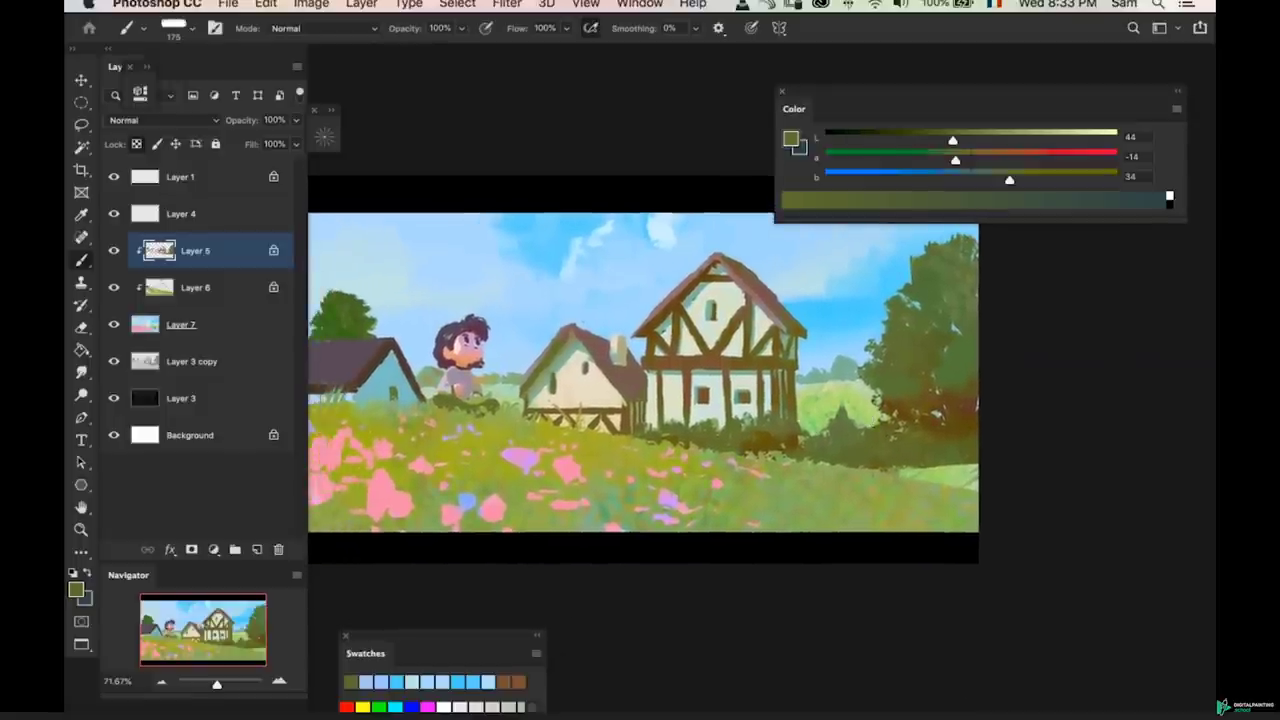
- Sample the large tree's green, set it to L 49, a -23, b 10, and paint bluish green over the foliage with a smaller brush
alt+click(928, 274)
key([)
key([)
click(994, 181)
click(983, 180)
click(966, 143)
key([)
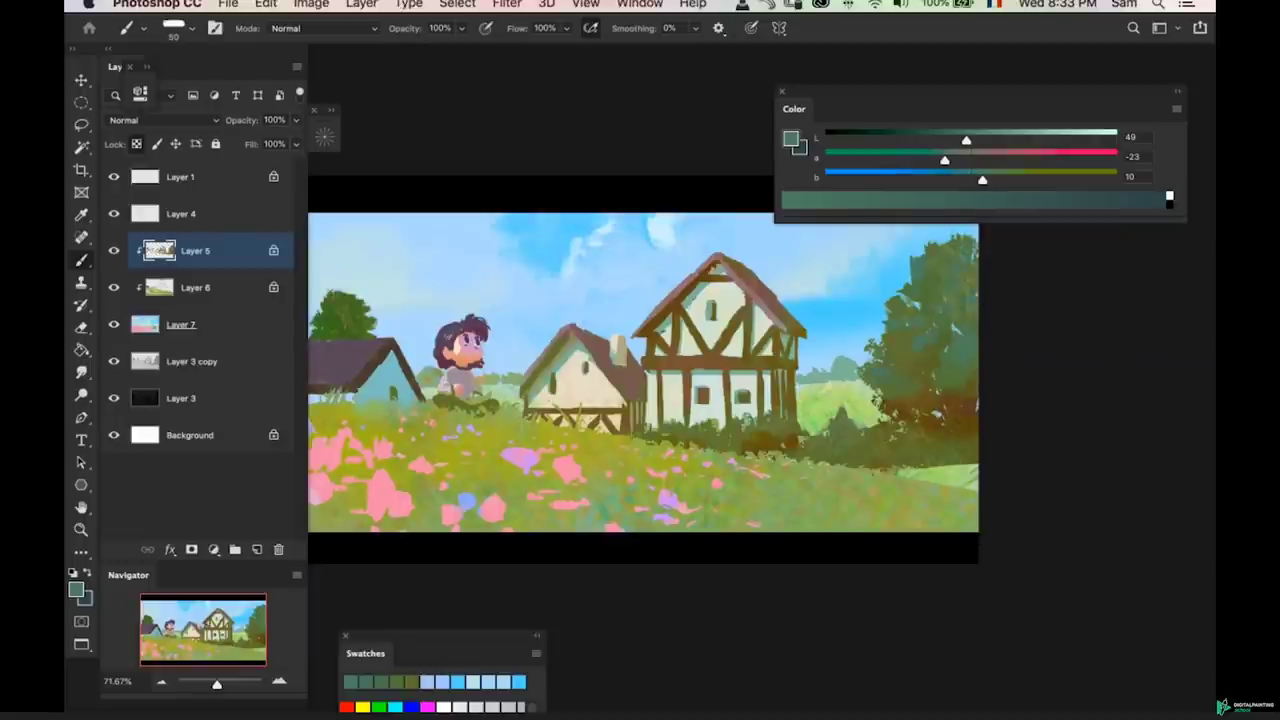
key(super+space)
drag(896, 364, 857, 360)
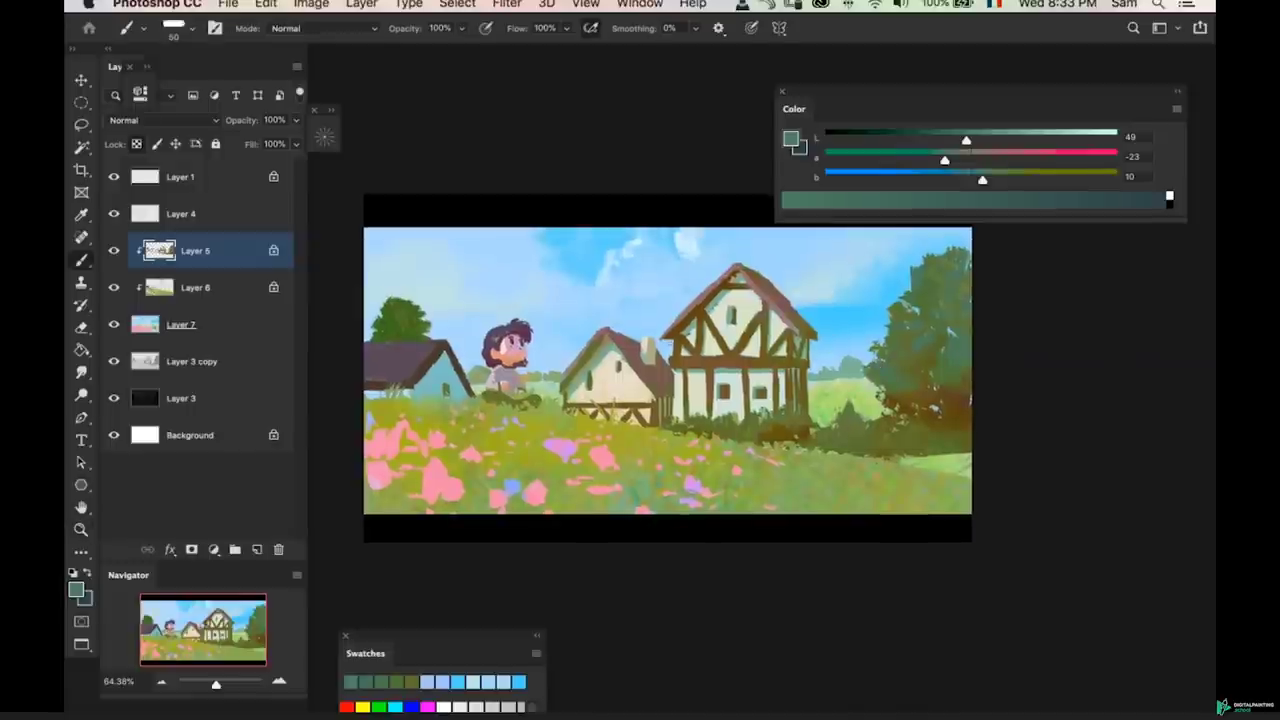
- On Layer 6, sample the blue house's roof, set L 36, a 17, b -5, paint the roof at size 100, and undo the last stroke
drag(682, 360, 707, 352)
key(super+space)
drag(480, 358, 540, 358)
drag(418, 358, 476, 364)
key(alt+bracketleft)
key(b)
alt+click(457, 345)
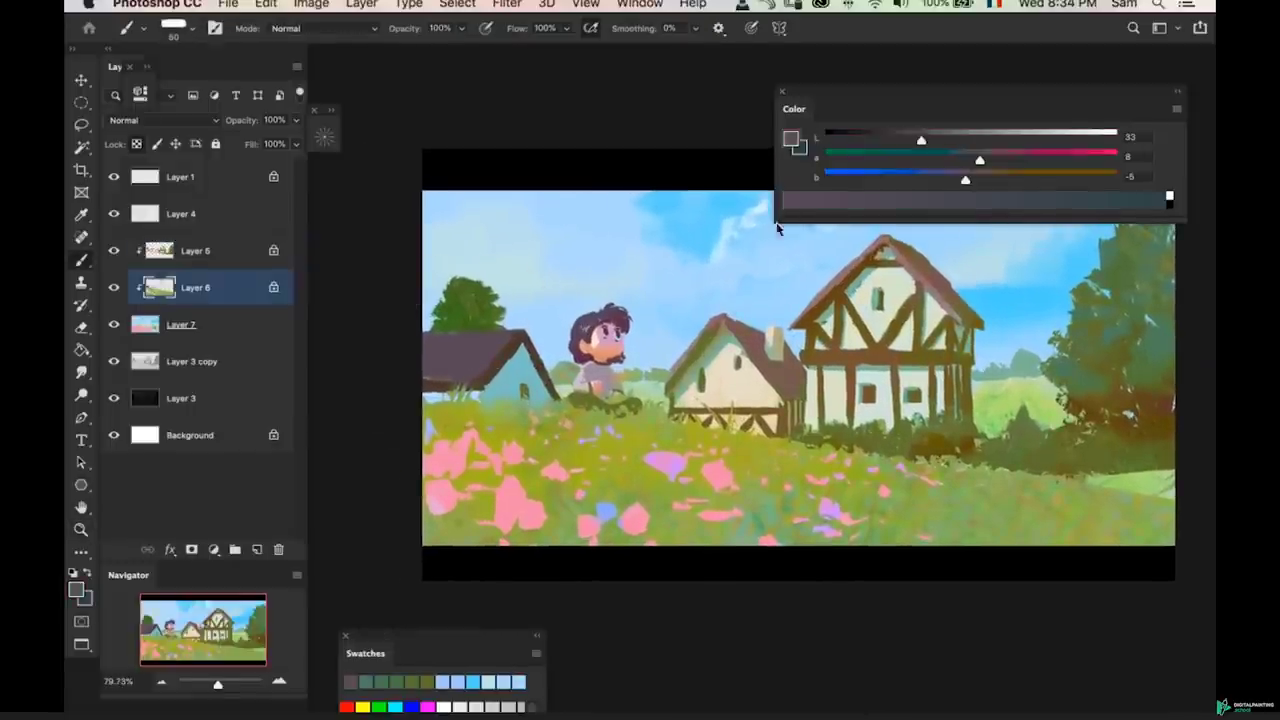
drag(980, 162, 991, 163)
drag(921, 142, 929, 143)
key(bracketright)
key(bracketright)
drag(514, 353, 514, 370)
key(super+z)
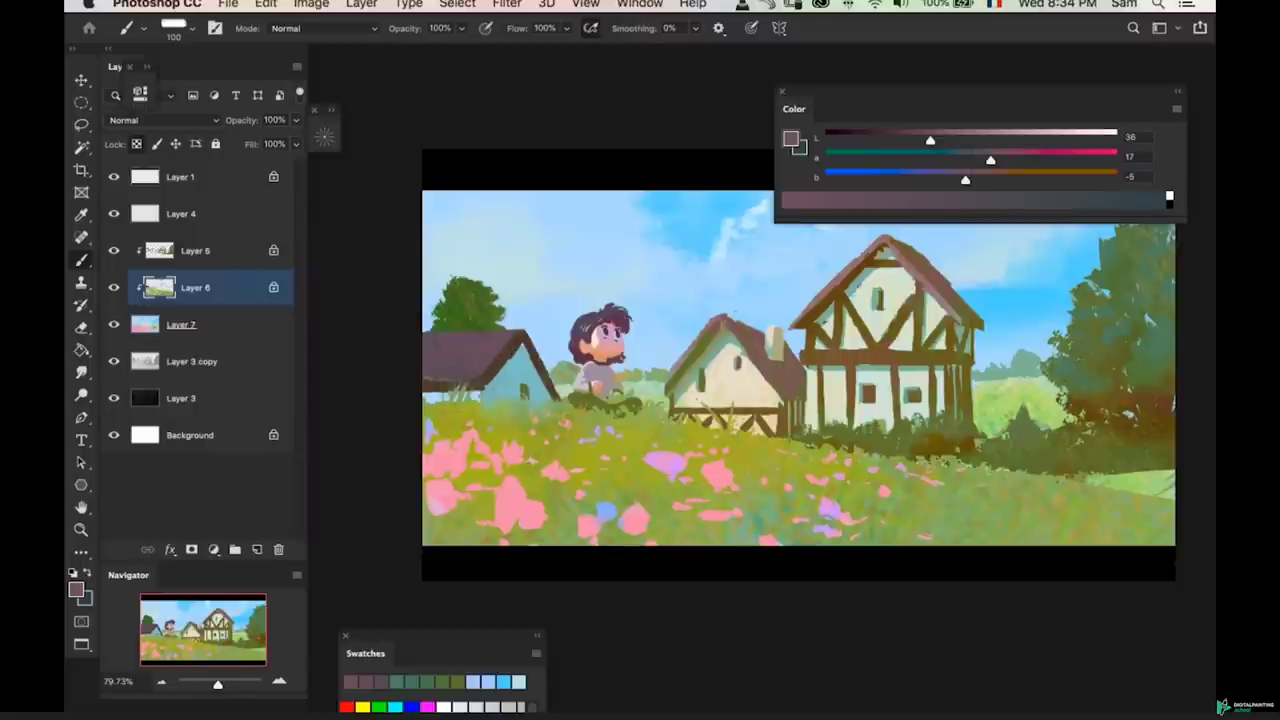
- Save the painting and compare it with Layer 3 copy hidden and shown
key(super+s)
click(113, 364)
click(113, 363)
click(114, 364)
click(114, 364)
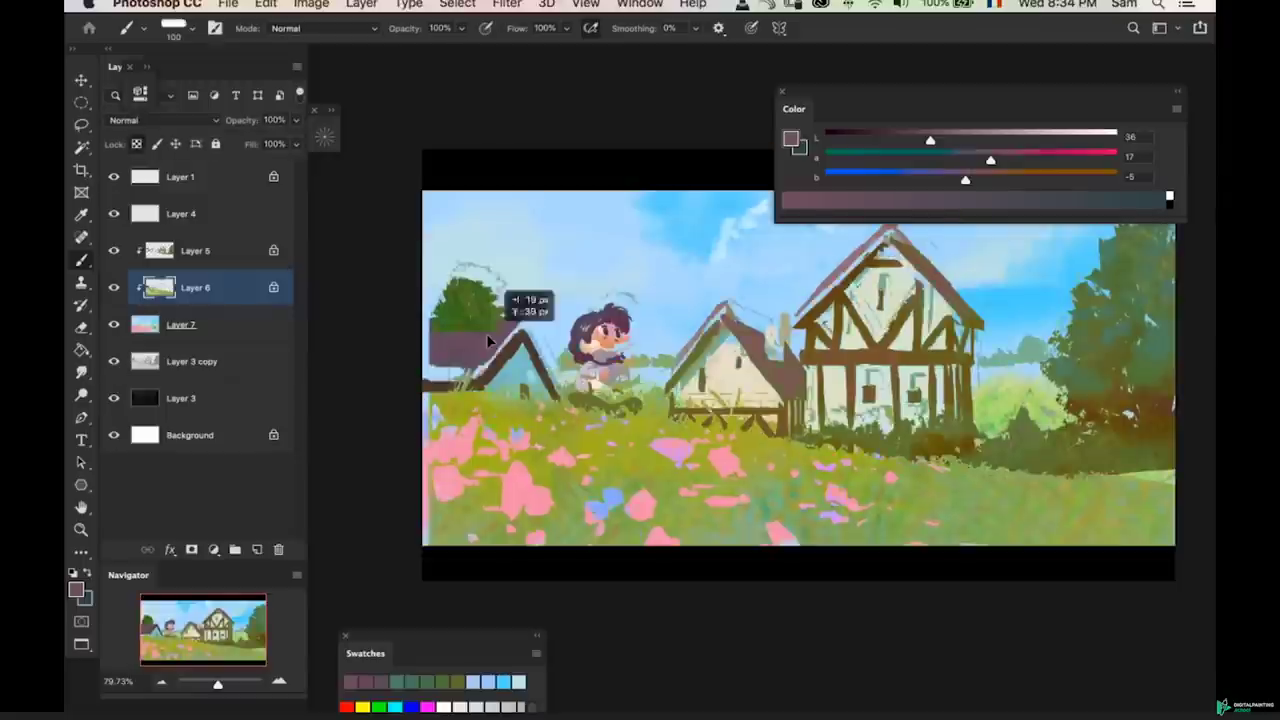
key(z)
mouse_move(496, 350)
mouse_down()
mouse_move(471, 362)
mouse_move(462, 346)
mouse_up()
key(b)
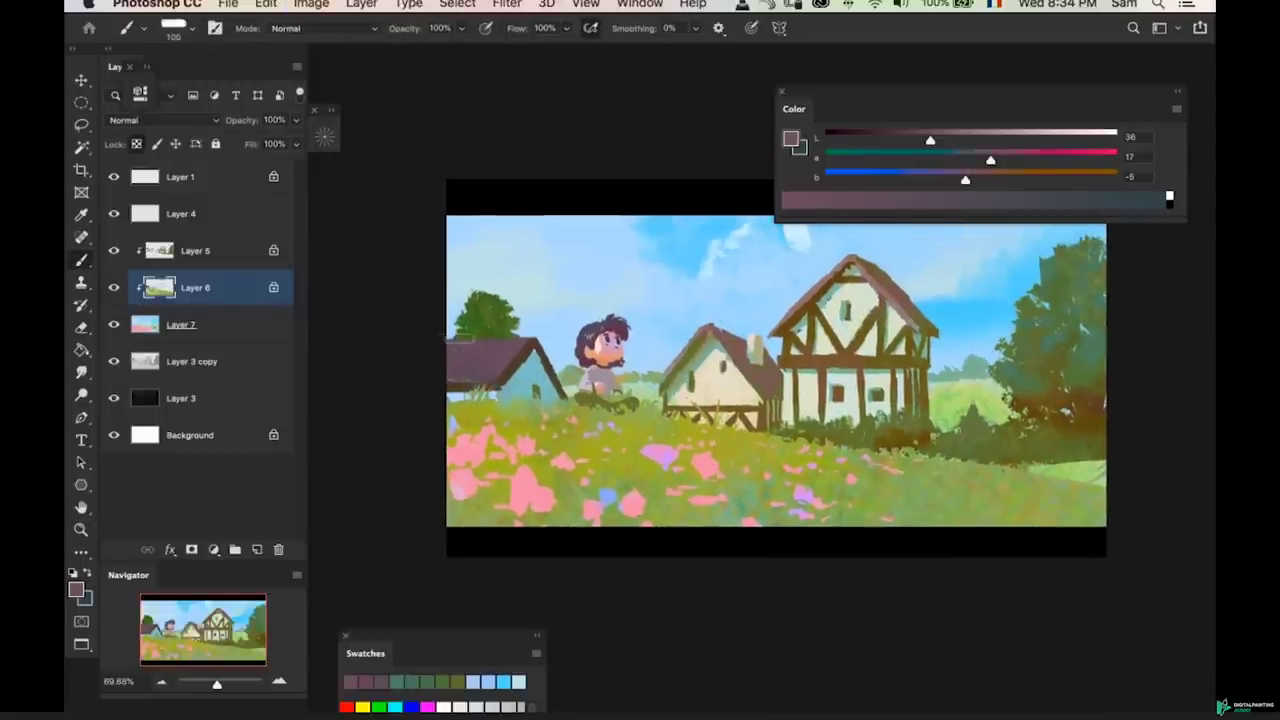
- On Layer 5, sample the roof trim colour, set it to L 25, a 16, b 13, and paint the small house's roof edge at size 45
key(z)
mouse_move(694, 341)
mouse_down()
mouse_move(709, 344)
mouse_move(677, 375)
mouse_up()
key(b)
super+click(714, 340)
alt+click(481, 352)
key(bracketleft)
key(bracketleft)
key(bracketleft)
key(bracketleft)
key(bracketleft)
key(bracketleft)
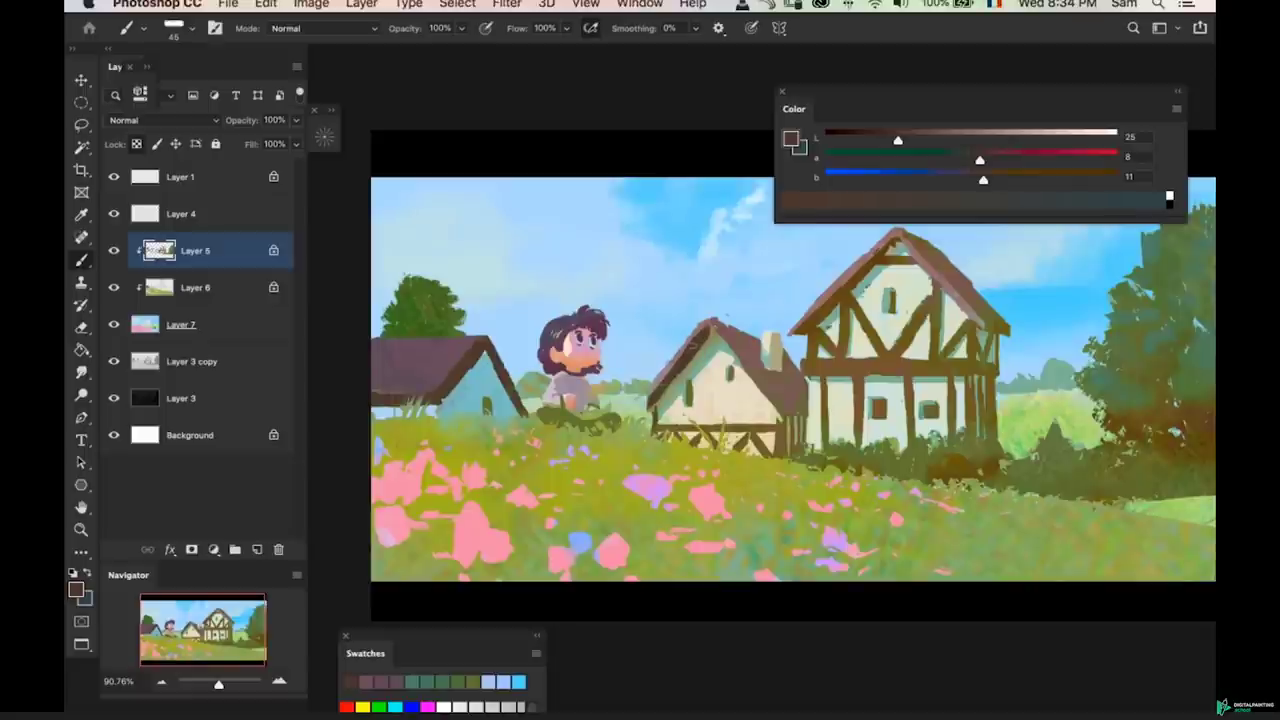
scroll(689, 373, up, 3)
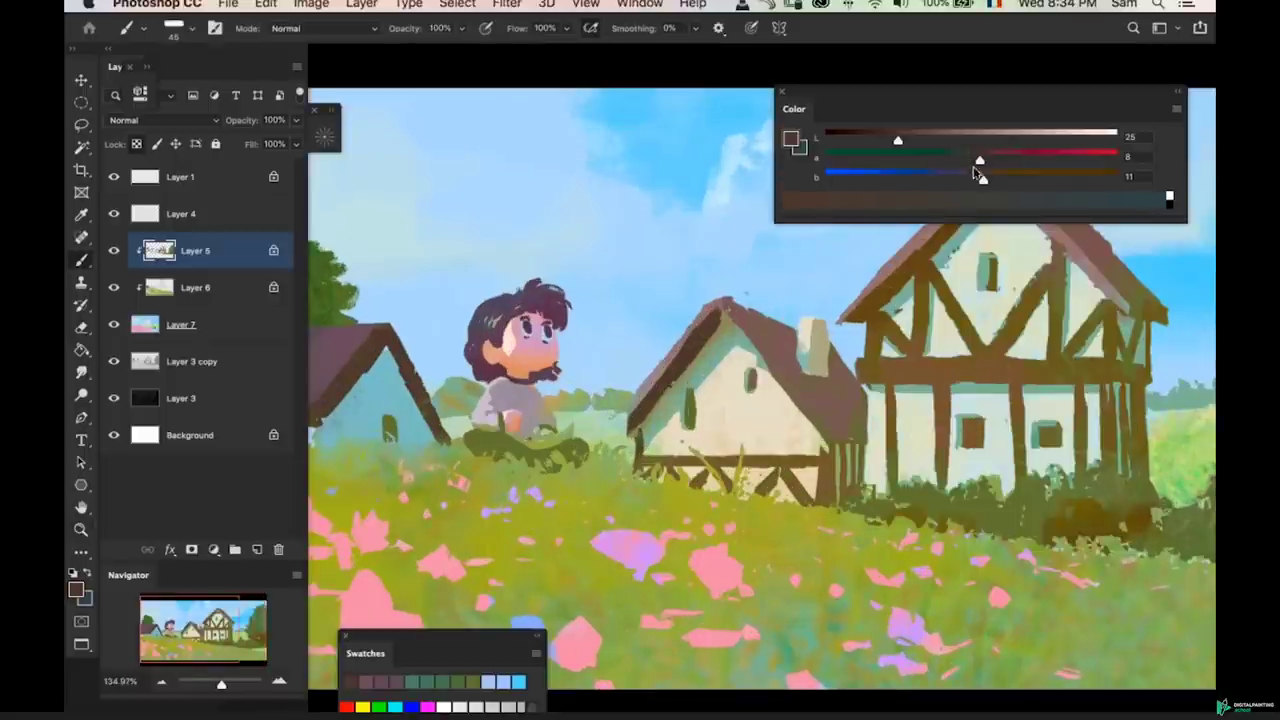
drag(979, 160, 986, 180)
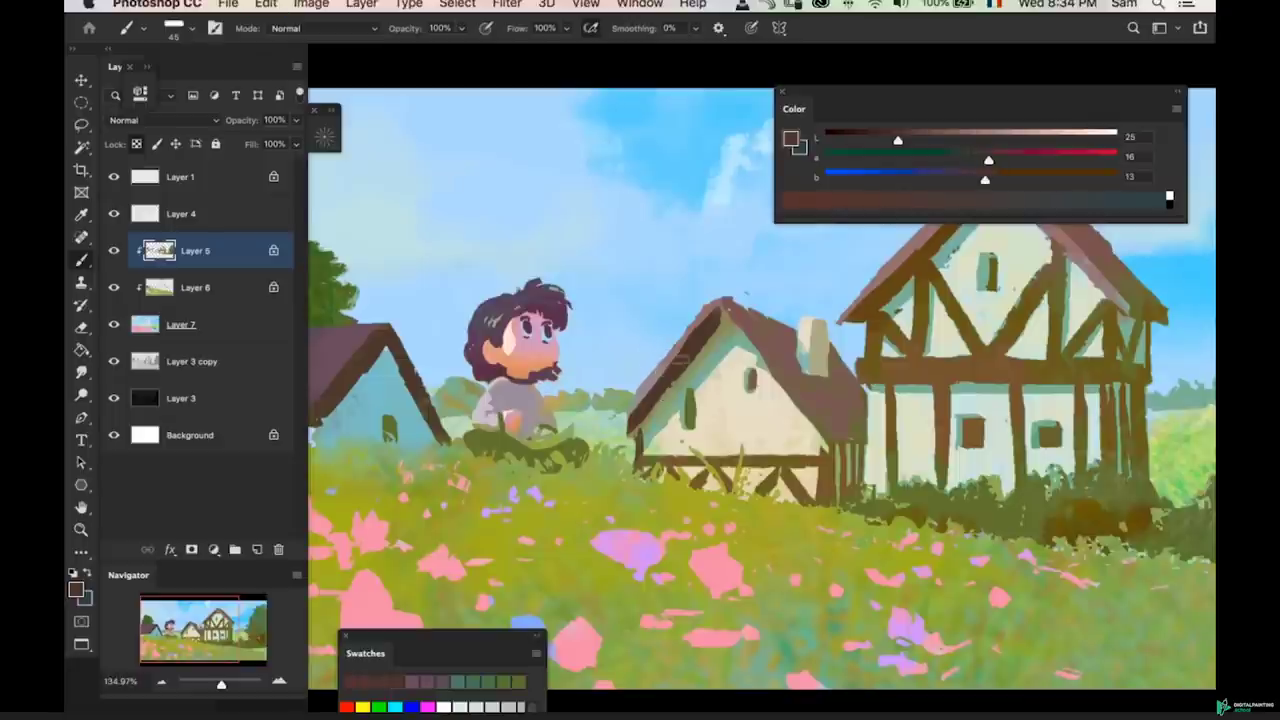
key(z)
drag(707, 380, 685, 381)
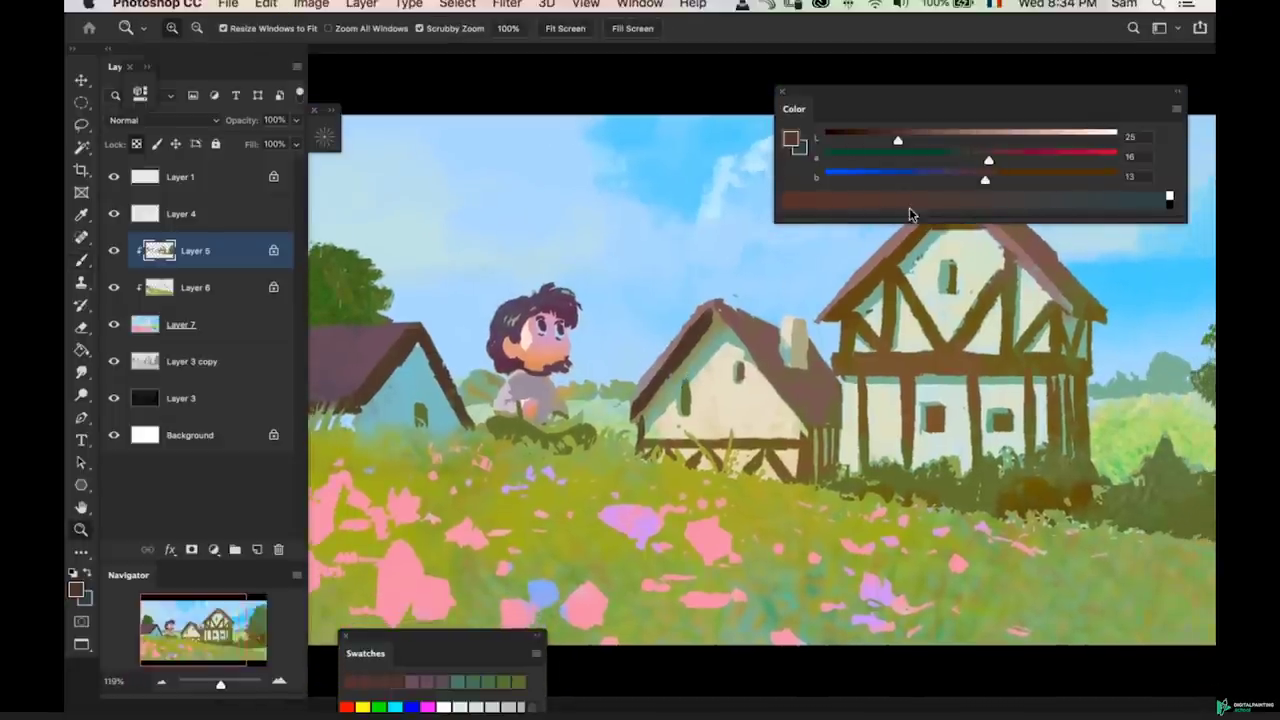
- Set the trim colour to L 29, a 16, b 29, and paint it along the small house's roof edge
key(b)
drag(985, 180, 1004, 182)
click(907, 146)
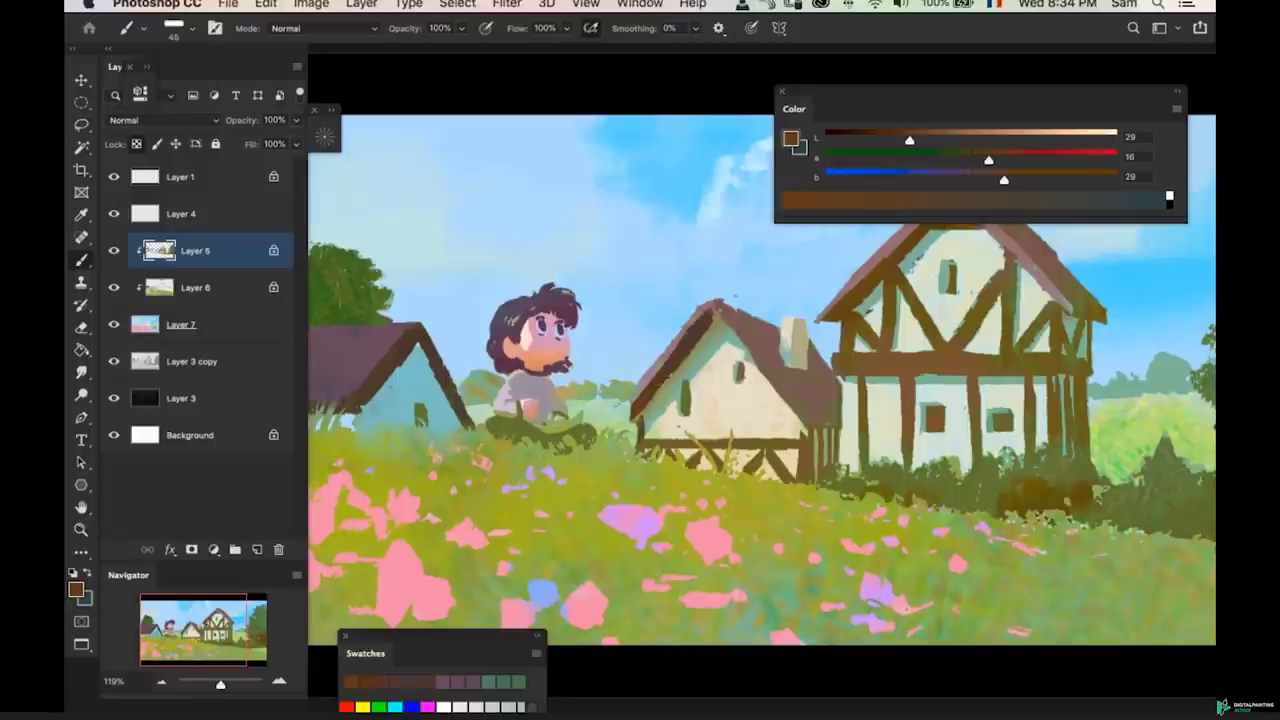
key(super+space)
mouse_move(826, 387)
mouse_down()
mouse_move(792, 387)
mouse_move(812, 389)
mouse_up()
scroll(736, 372, up, 2)
drag(736, 326, 712, 340)
- Lighten the trim colour to L 34, a 15, b 36, paint the small house's roof edge, and undo the last stroke
drag(1004, 179, 1011, 179)
drag(909, 141, 923, 142)
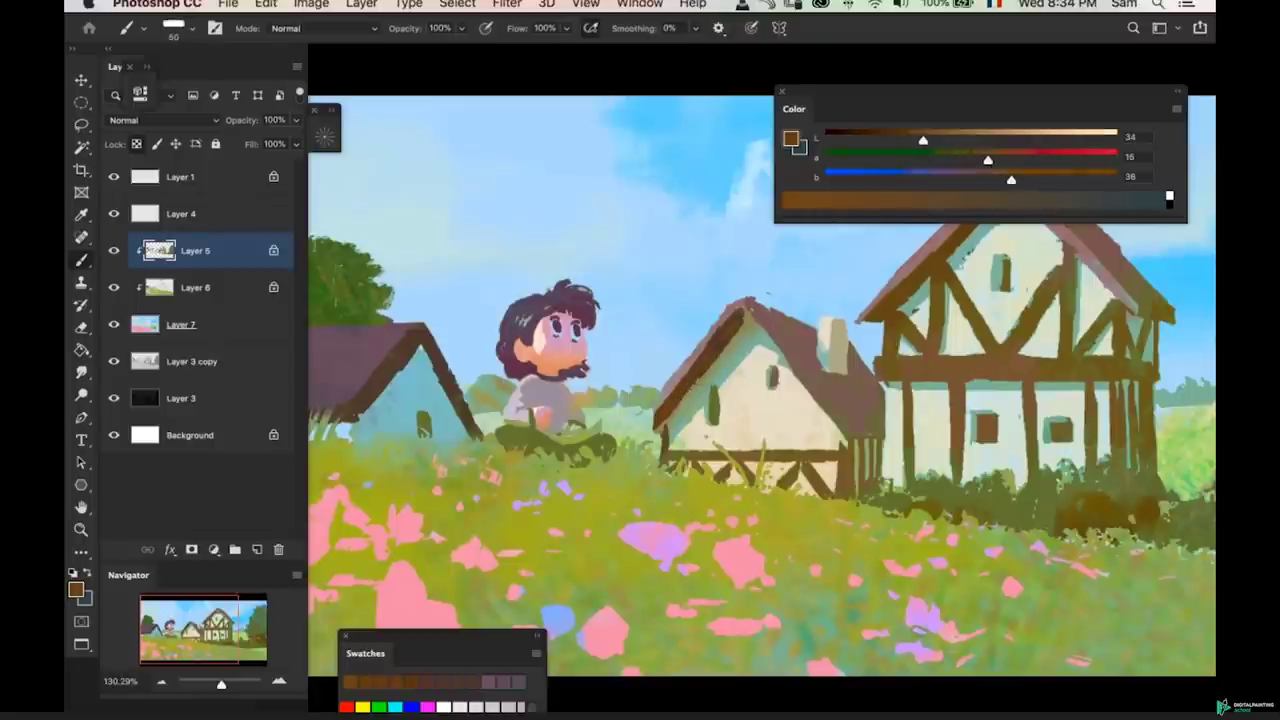
drag(738, 319, 706, 367)
alt+click(725, 340)
key(super+z)
key(z)
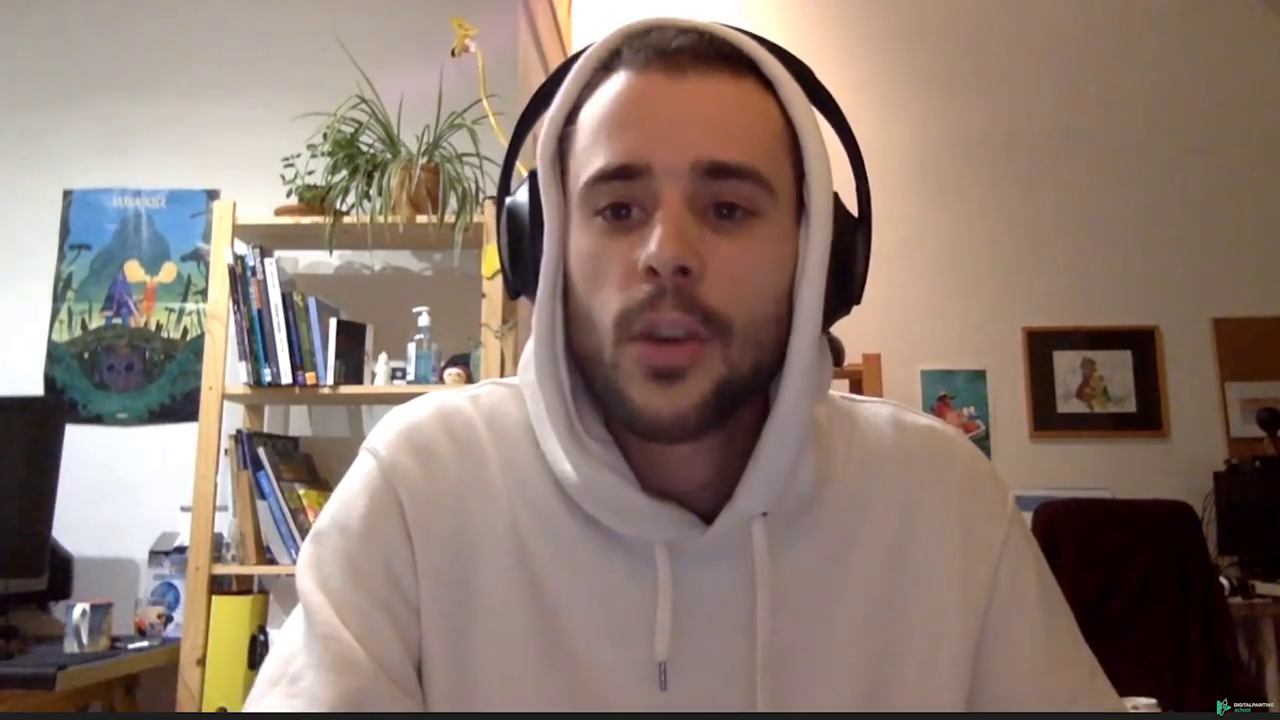
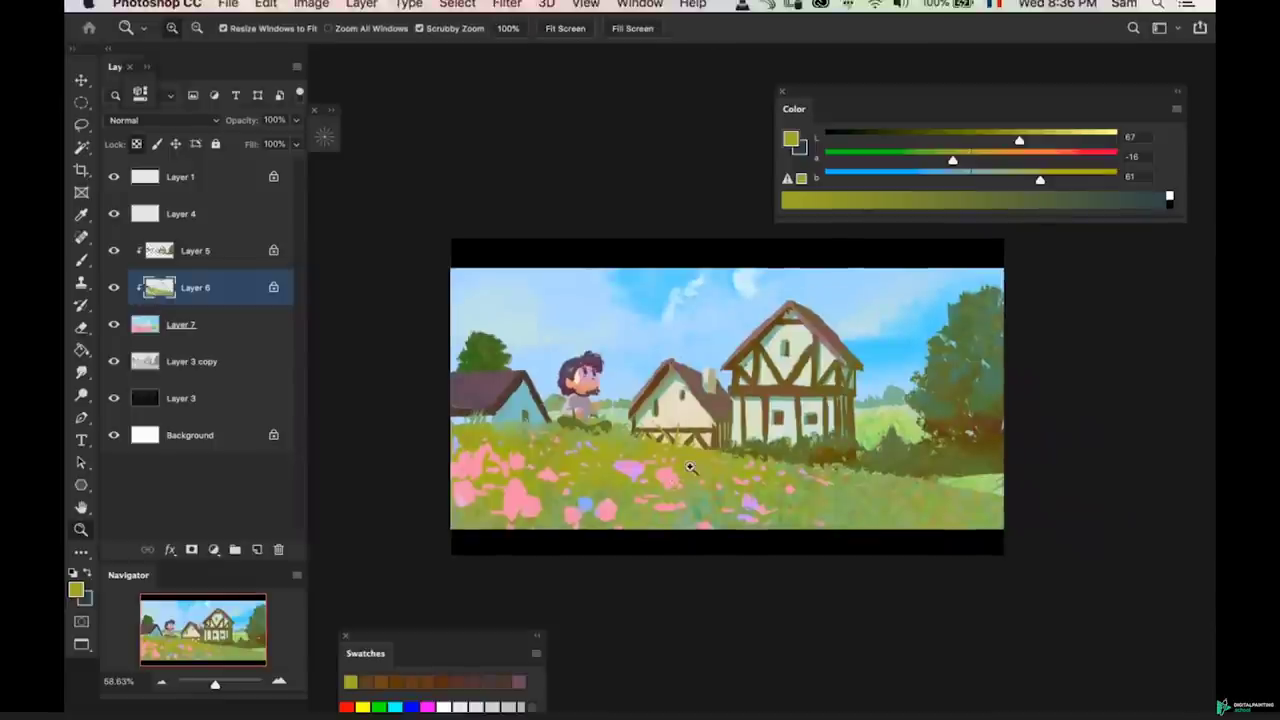
- Step through a range of brush sizes, enlarging and shrinking the brush, up to 1100 px
key(b)
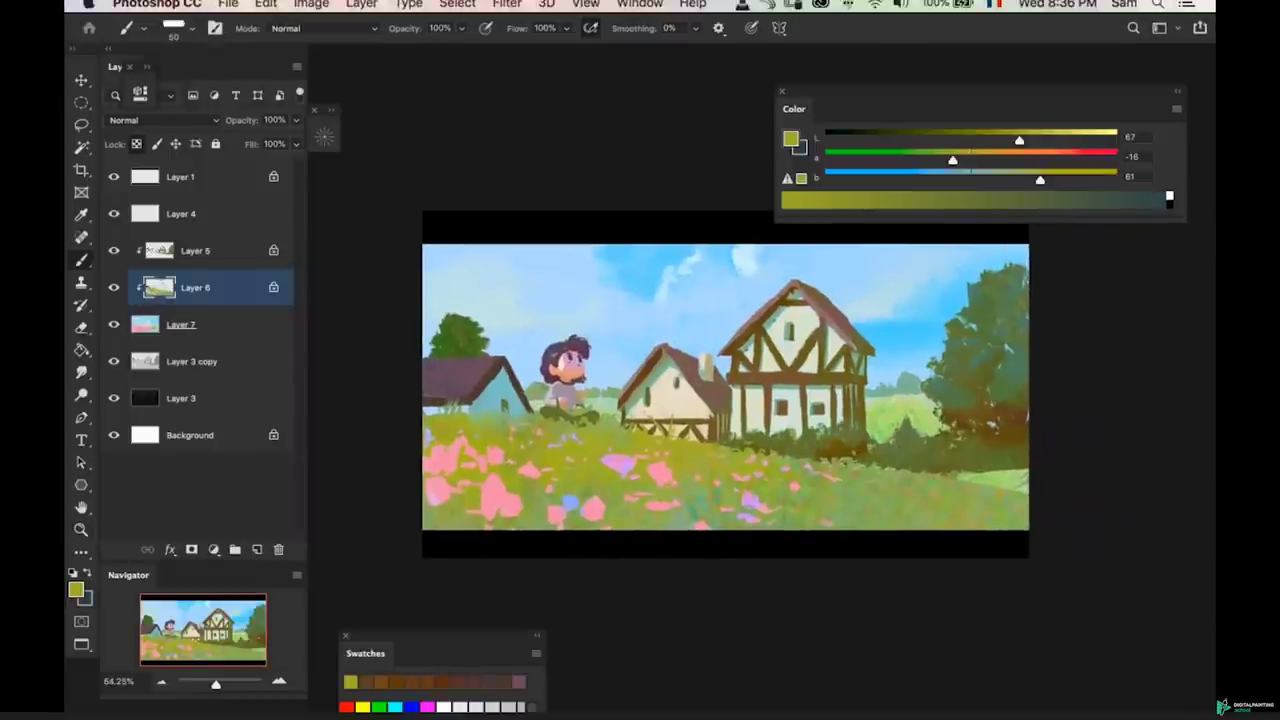
key(bracketright)
key(bracketright)
key(bracketright)
key(bracketright)
key(bracketright)
key(bracketright)
key(bracketright)
key(bracketright)
key(bracketright)
key(bracketright)
key(bracketright)
key(bracketright)
key(bracketright)
key(bracketleft)
key(bracketleft)
key(bracketleft)
key(bracketleft)
key(bracketleft)
key(bracketleft)
key(bracketleft)
key(bracketleft)
key(bracketleft)
key(bracketleft)
key(bracketleft)
key(bracketleft)
key(bracketleft)
key(bracketleft)
key(bracketleft)
key(bracketleft)
key(bracketleft)
key(bracketleft)
key(bracketleft)
key(bracketleft)
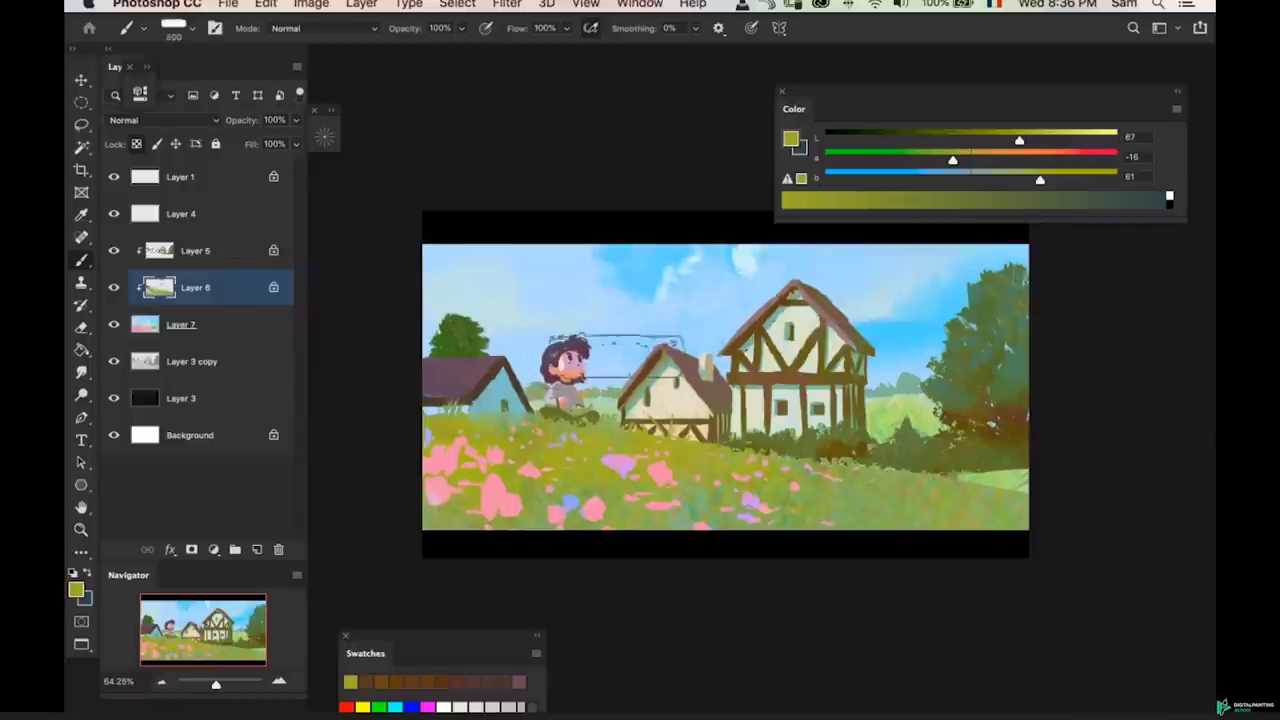
key(bracketright)
key(bracketright)
key(bracketright)
key(bracketright)
key(bracketright)
key(bracketright)
key(bracketright)
key(bracketright)
key(bracketright)
key(bracketright)
key(bracketright)
key(bracketright)
key(bracketright)
key(bracketright)
key(bracketright)
key(bracketright)
key(bracketright)
key(bracketright)
key(bracketright)
key(bracketright)
- Reduce the brush size to 58 px in the brush settings
right_click(630, 300)
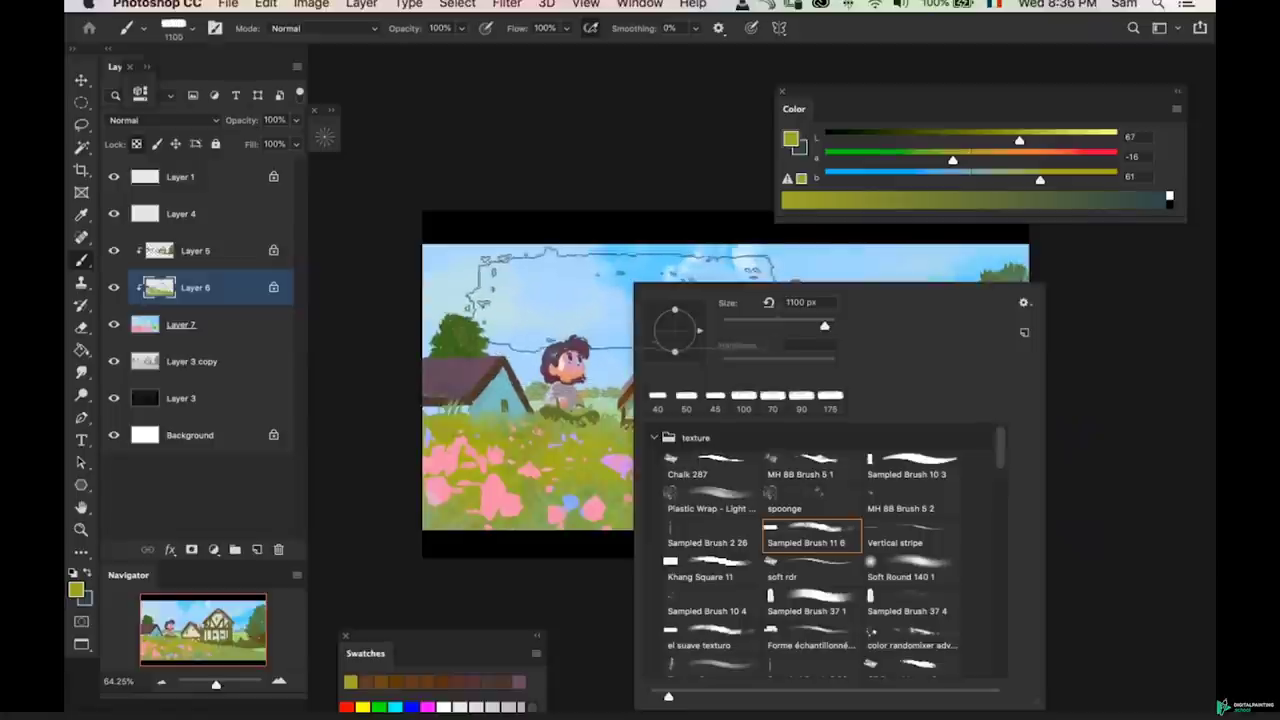
drag(824, 327, 755, 325)
key(bracketleft)
key(bracketleft)
key(bracketleft)
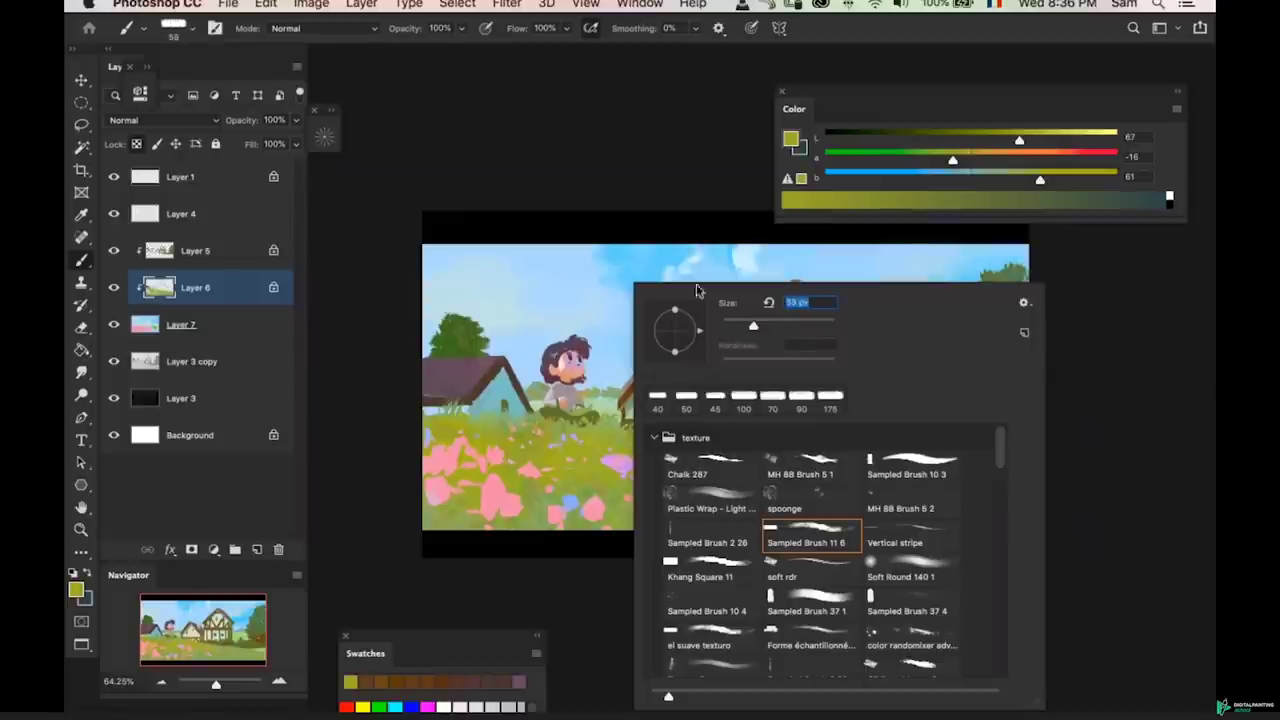
click(661, 203)
- Sample the light blue of the sky above the small house, L 85, a -10, b -23, and close the Info window
alt+click(632, 327)
alt+shift+click(665, 326)
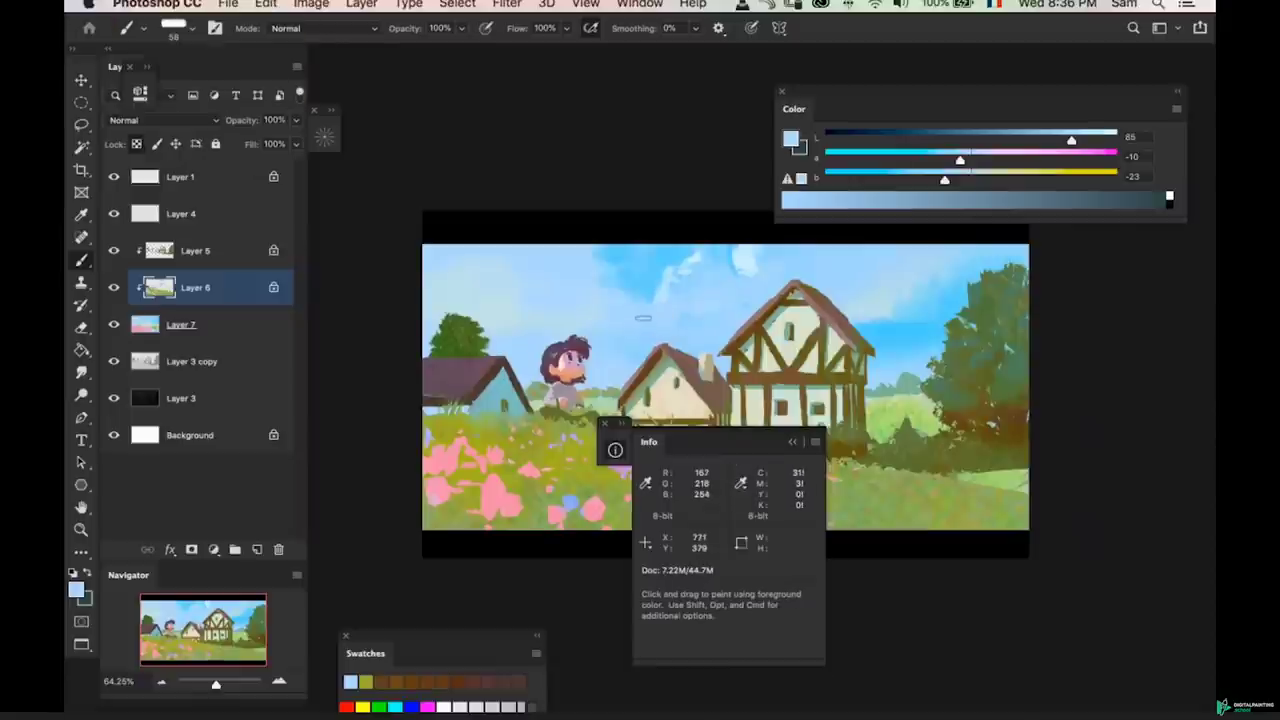
click(604, 422)
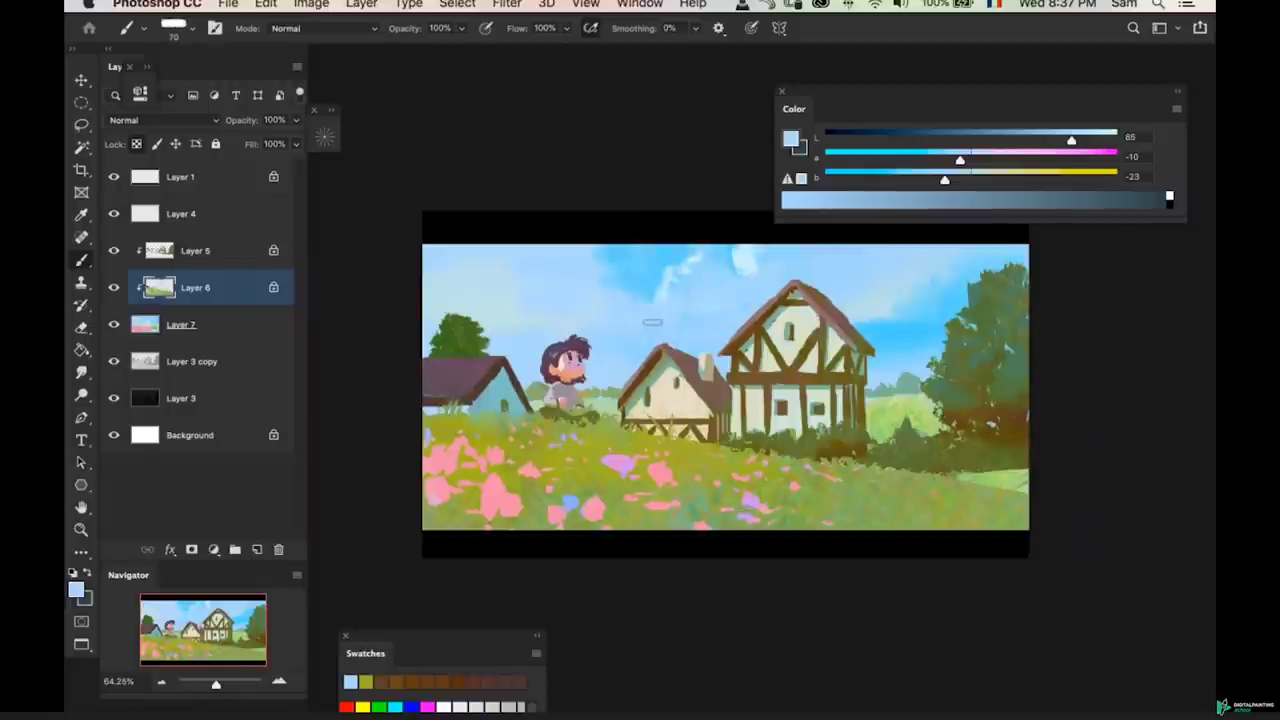
- Step the brush size up and back down, ending at 400 px
key(bracketright)
key(bracketright)
key(bracketright)
key(bracketright)
key(bracketright)
key(bracketright)
key(bracketright)
key(bracketright)
key(bracketright)
key(bracketright)
key(bracketleft)
key(bracketleft)
key(bracketleft)
key(bracketleft)
key(bracketleft)
key(bracketleft)
key(bracketright)
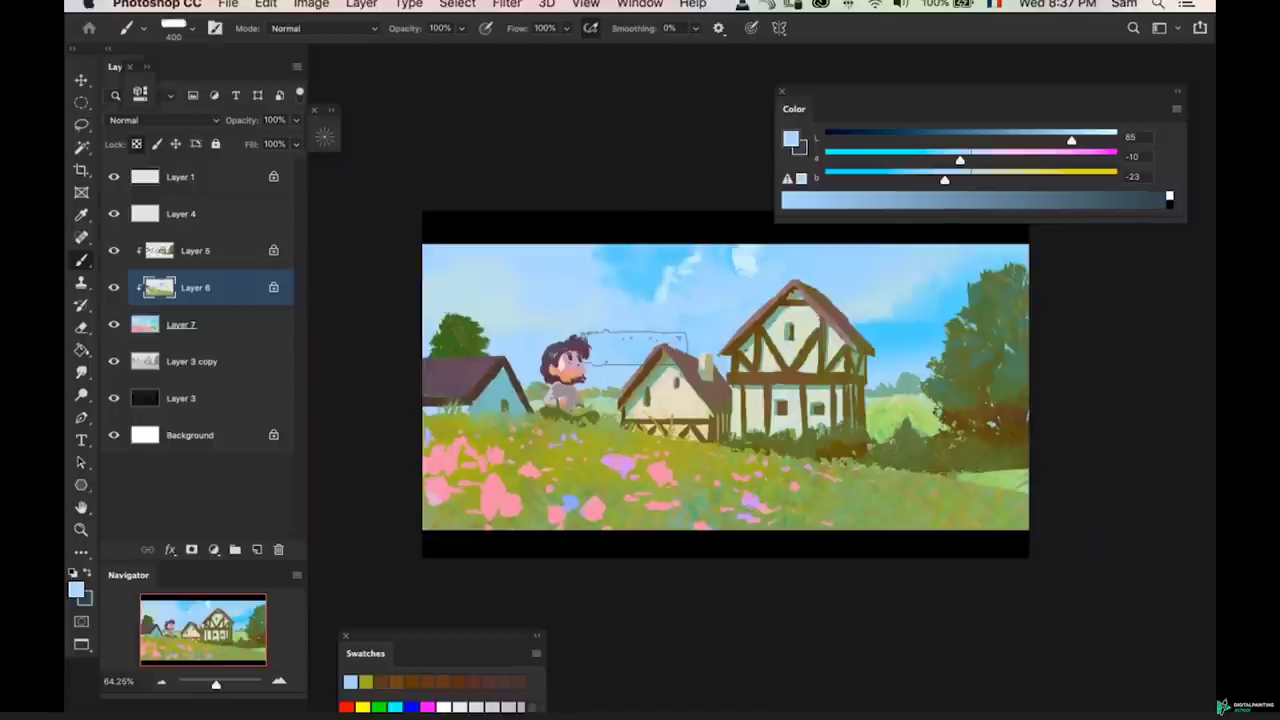
drag(606, 280, 598, 350)
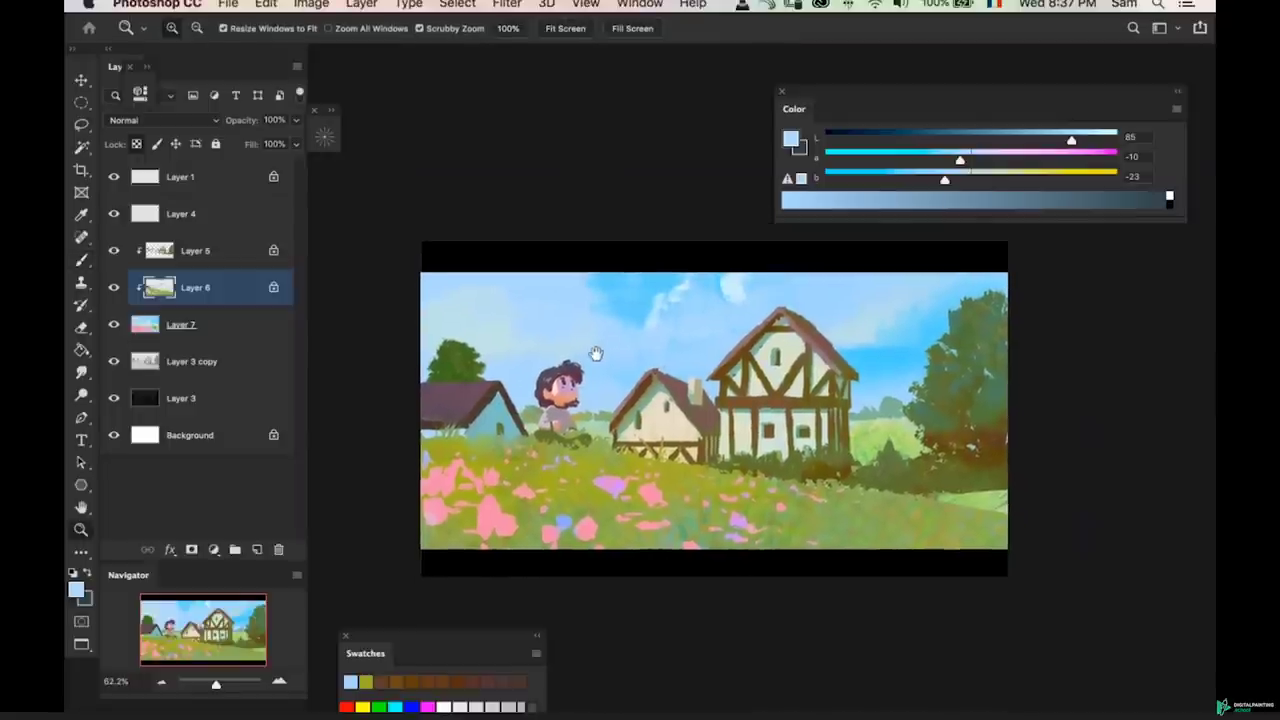
- Sample the deeper sky blue, L 79, a -23, b -32, with Layer 7 active, and return to Layer 6
click(735, 372)
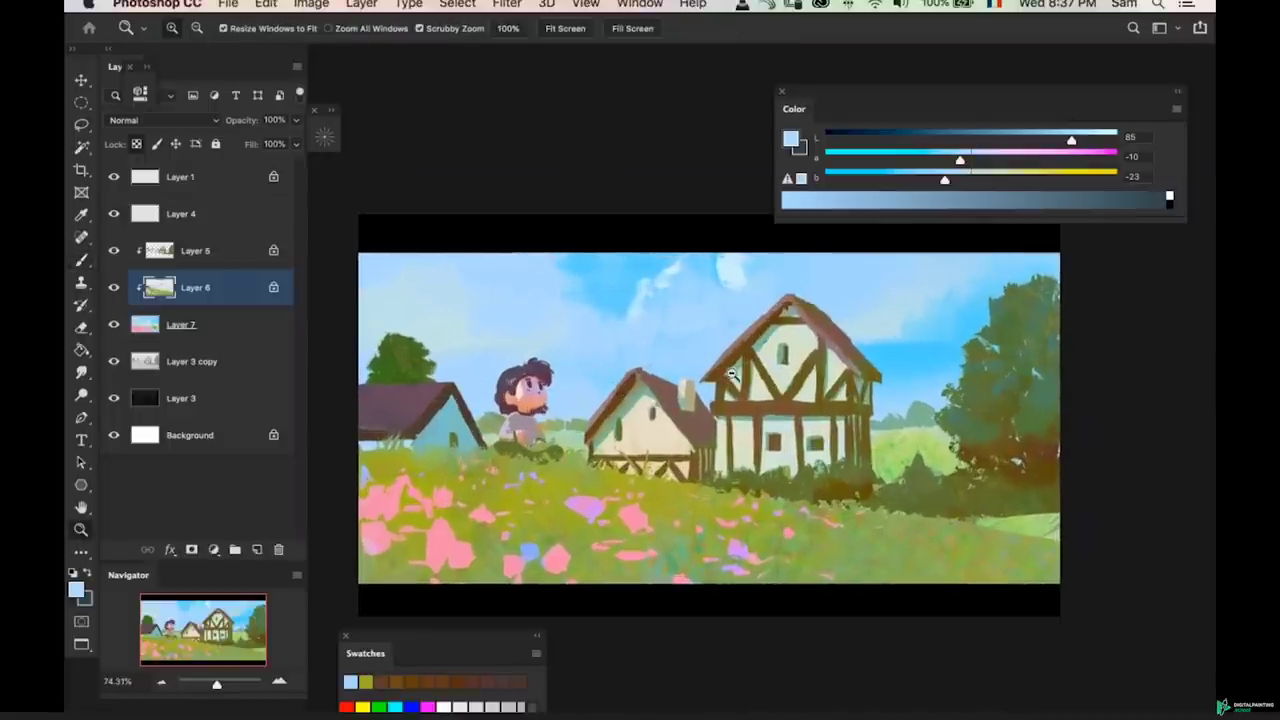
click(735, 372)
key(alt+bracketleft)
key(b)
alt+click(608, 262)
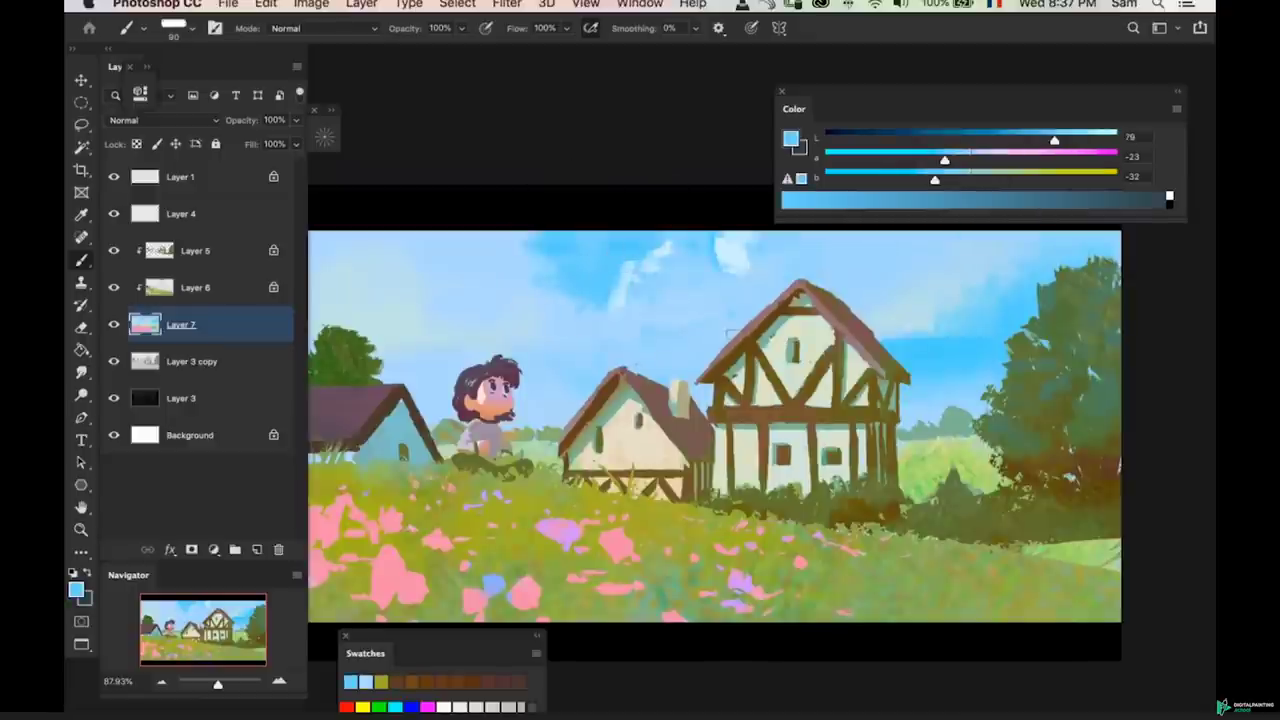
key(alt+bracketright)
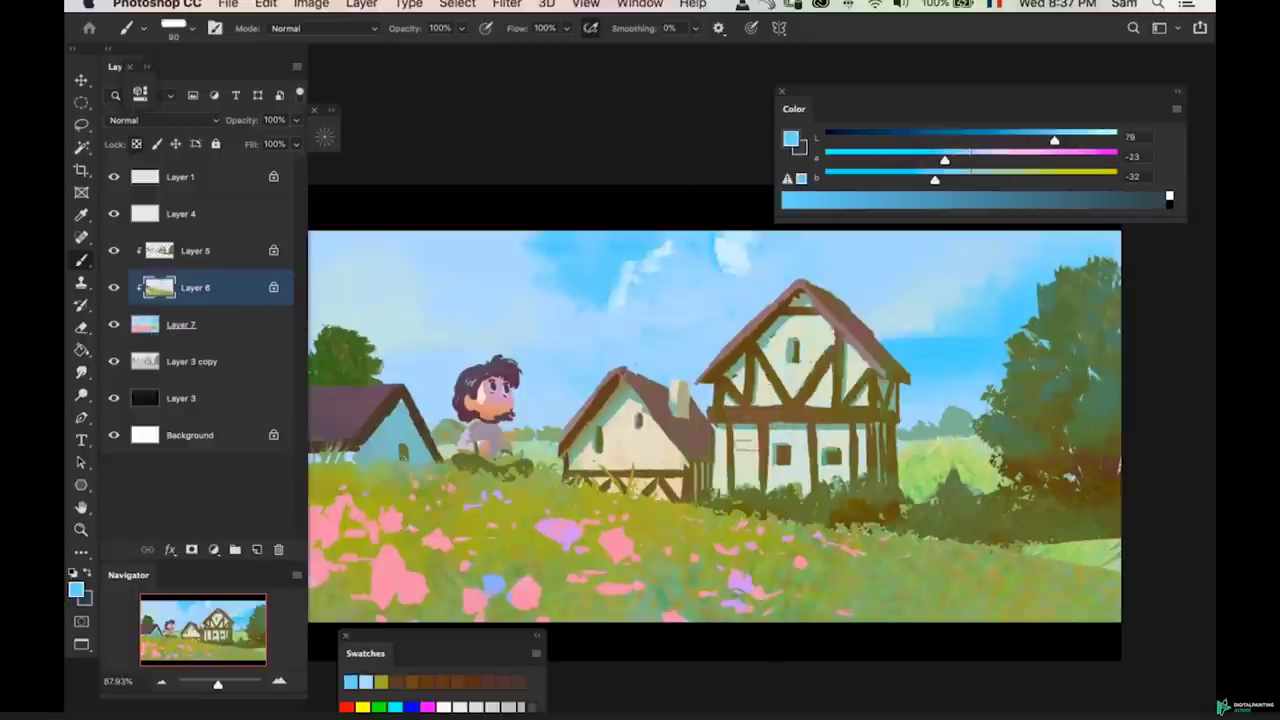
- Undo the last stroke and add a short dab of blue at the large house's roof edge
key(super+z)
key(e)
key(b)
drag(772, 297, 770, 298)
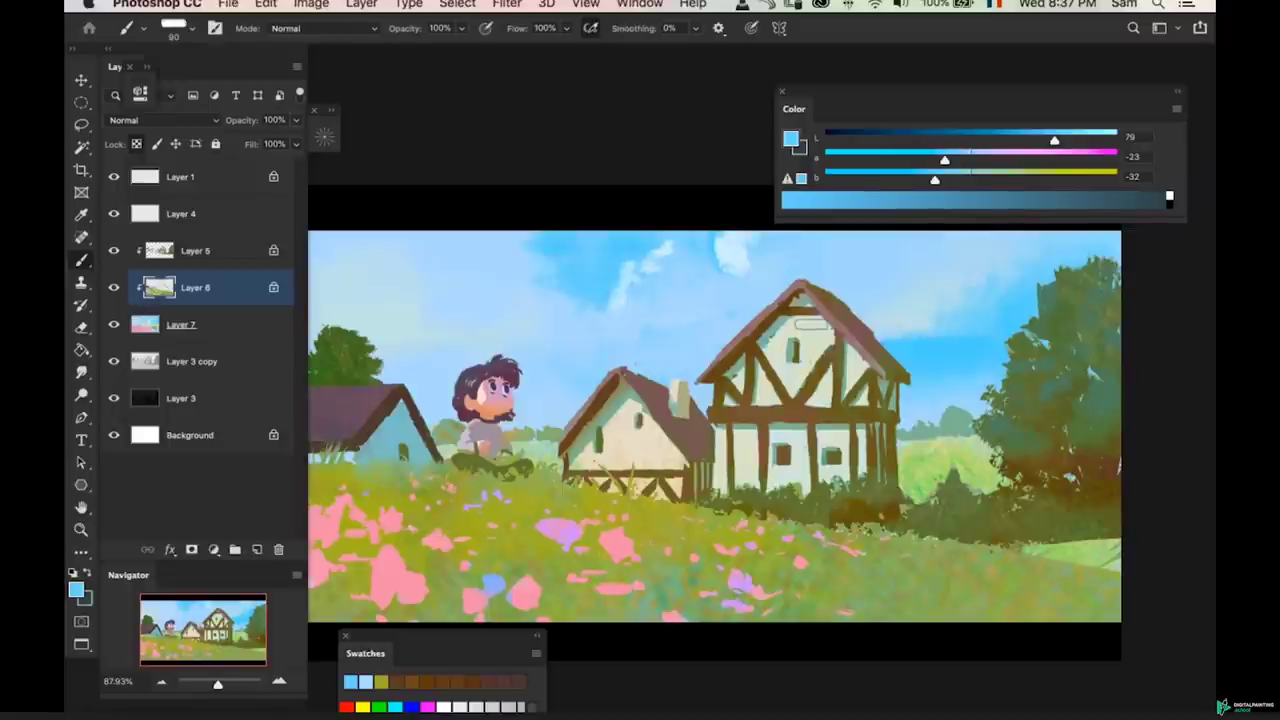
key(z)
drag(680, 320, 664, 321)
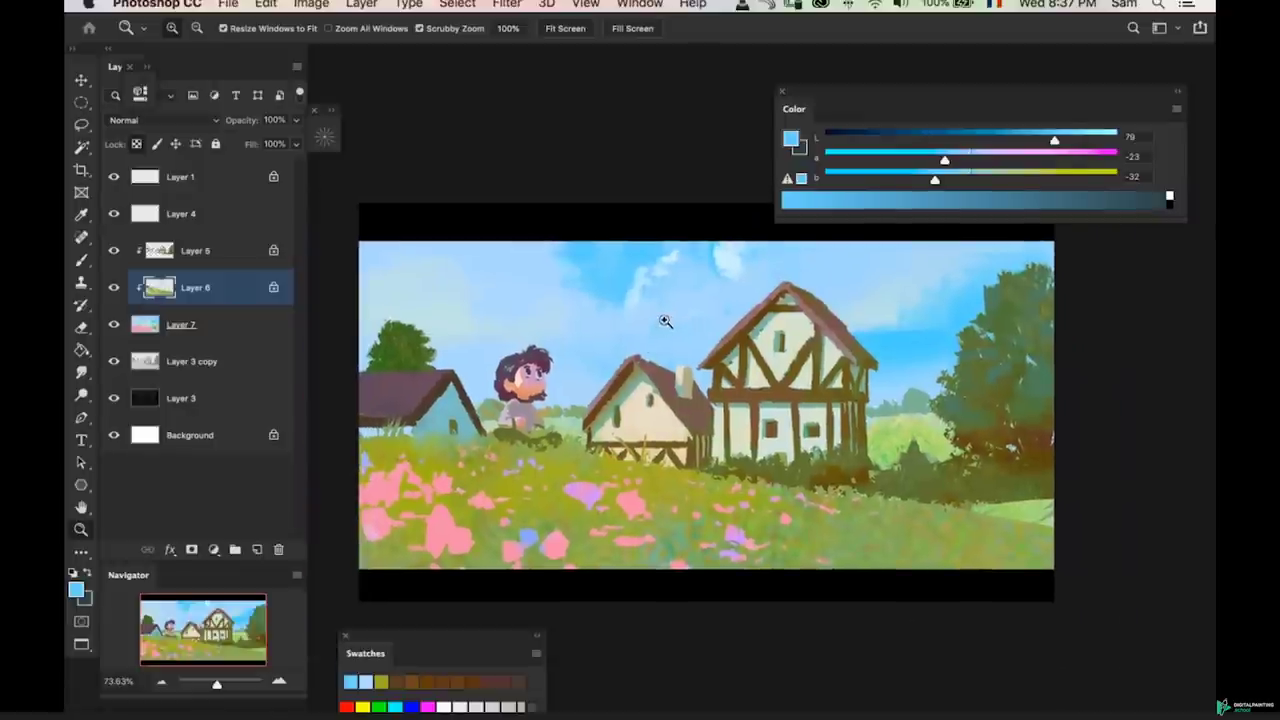
key(b)
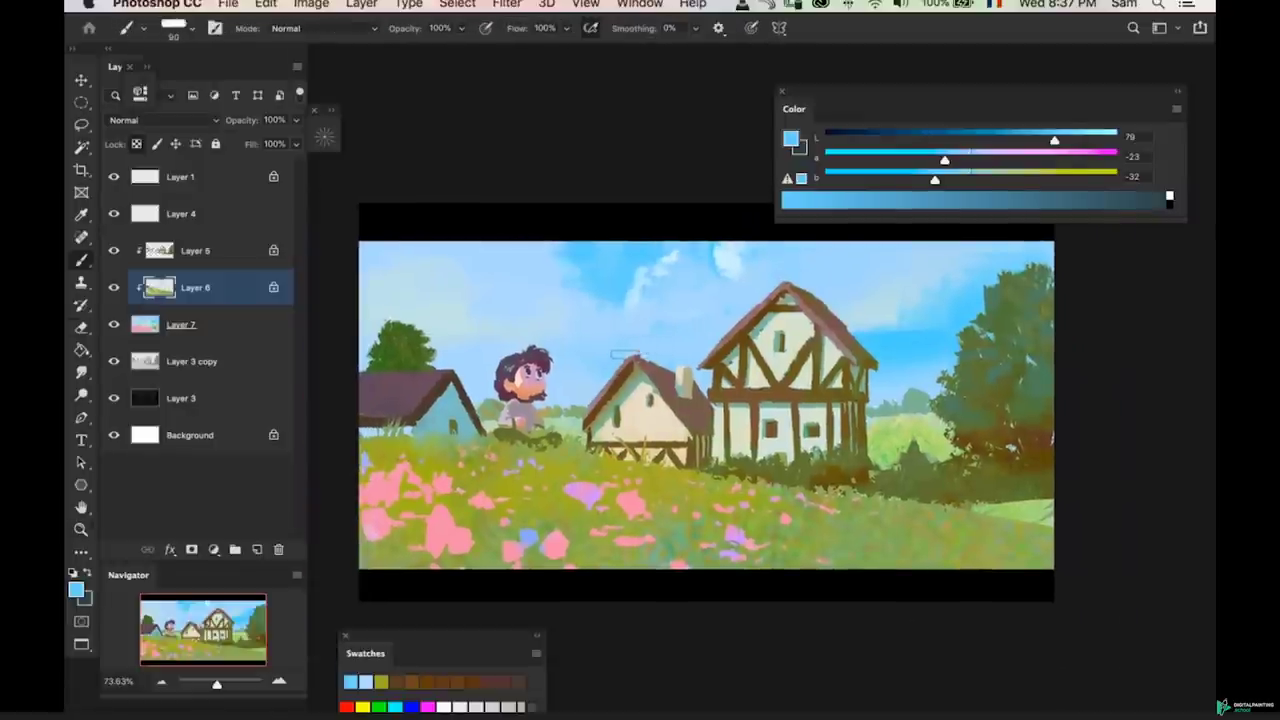
- Sample the small house's green wall shadow, darken it to L 61, a -21, b 4, and touch up the wall's shading
key(z)
mouse_move(630, 395)
mouse_down()
mouse_move(645, 398)
mouse_move(633, 400)
mouse_up()
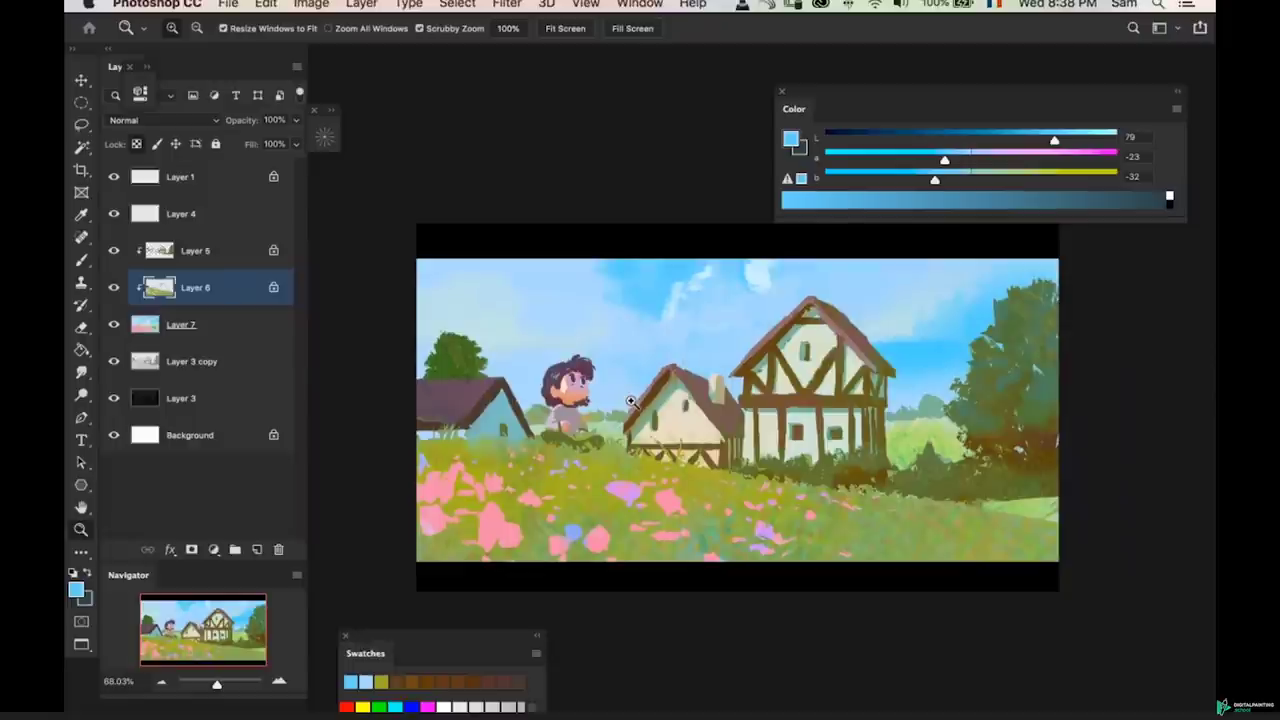
mouse_move(631, 401)
mouse_down()
mouse_move(691, 413)
mouse_move(692, 397)
mouse_up()
alt+click(685, 397)
drag(851, 96, 850, 96)
drag(980, 181, 977, 183)
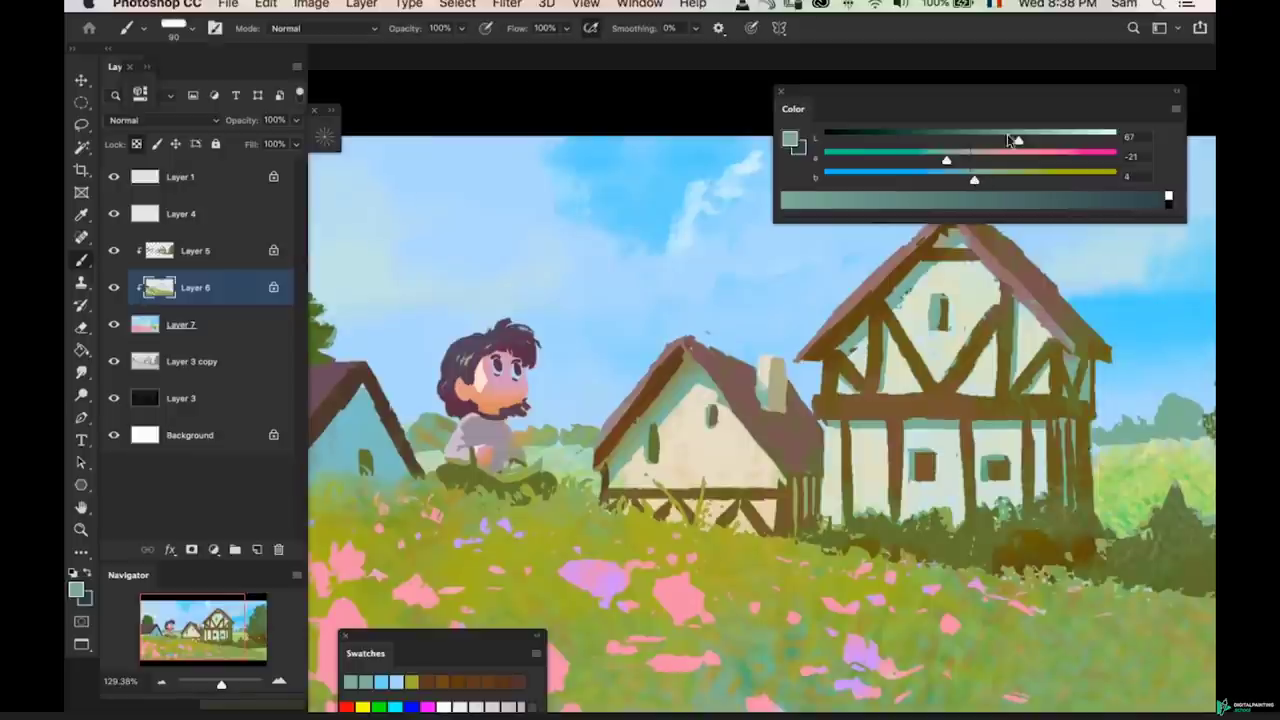
drag(1005, 140, 1000, 140)
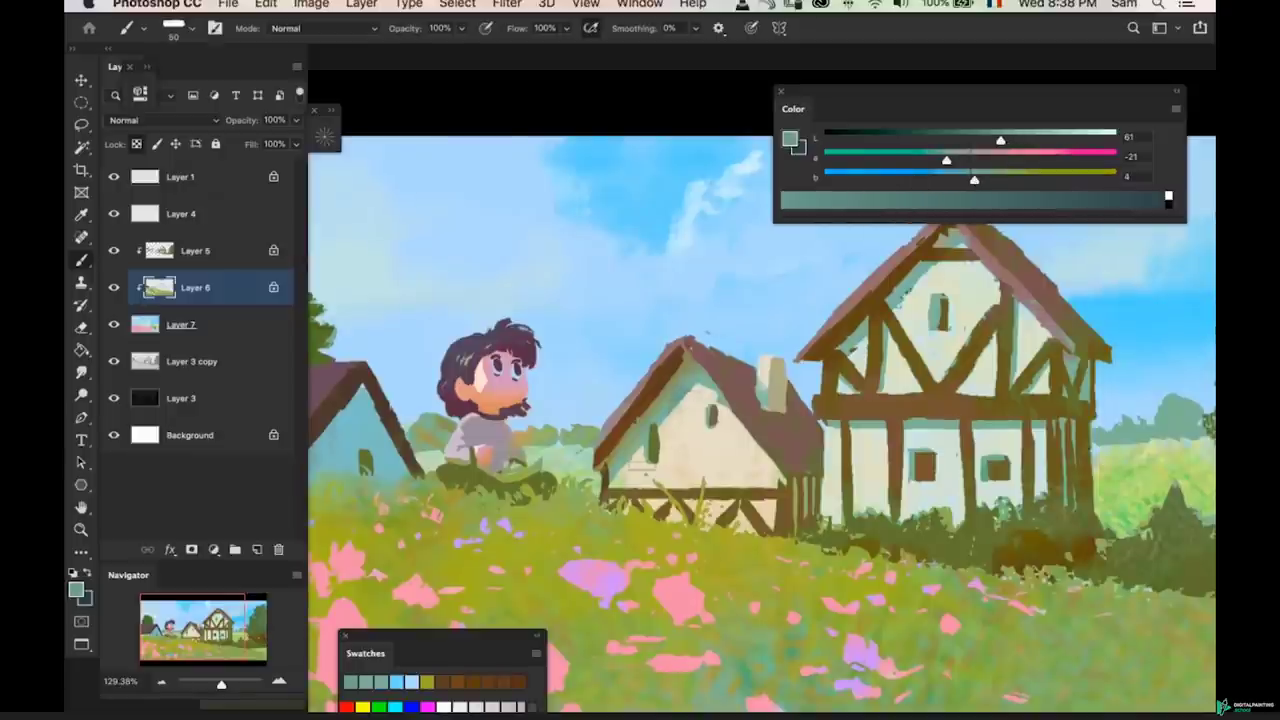
mouse_move(688, 410)
mouse_down()
mouse_move(664, 408)
mouse_move(664, 424)
mouse_move(650, 404)
mouse_move(664, 420)
mouse_move(665, 371)
mouse_move(641, 366)
mouse_move(758, 432)
mouse_move(808, 422)
mouse_up()
- Activate Layer 7 and toggle the proof colours on and off to check the painting's values
key(alt+bracketleft)
key(b)
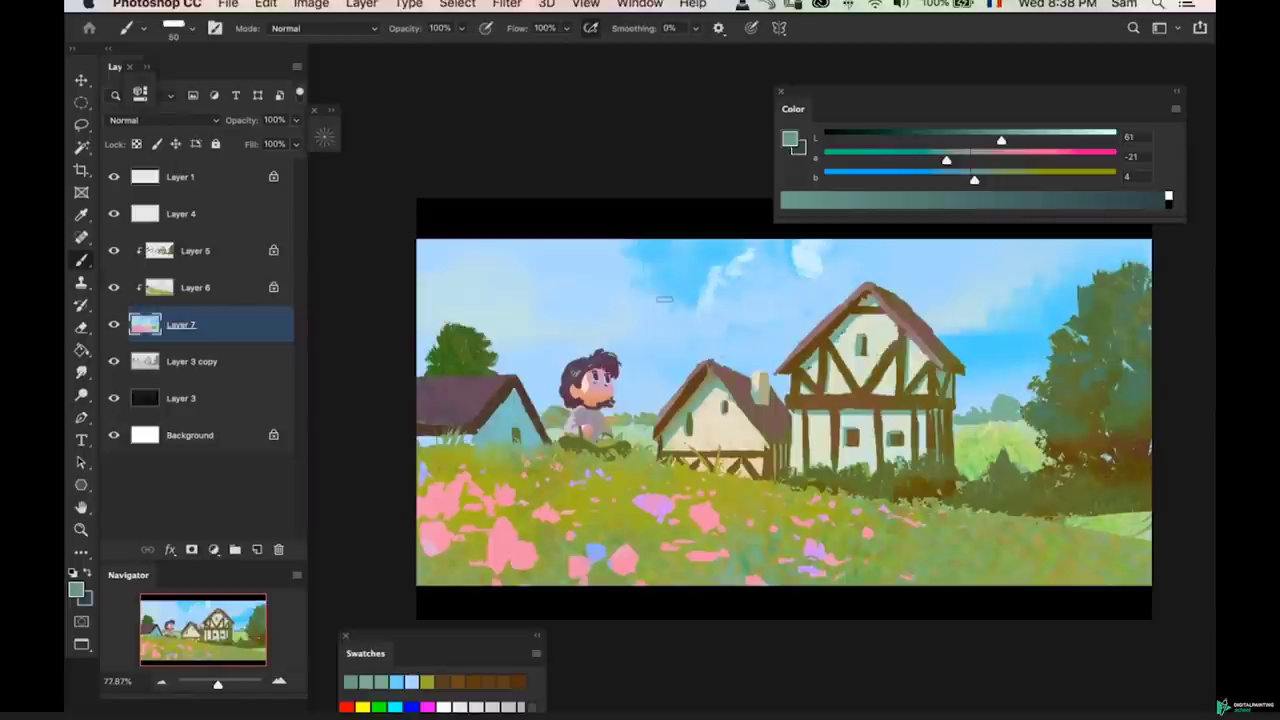
key(z)
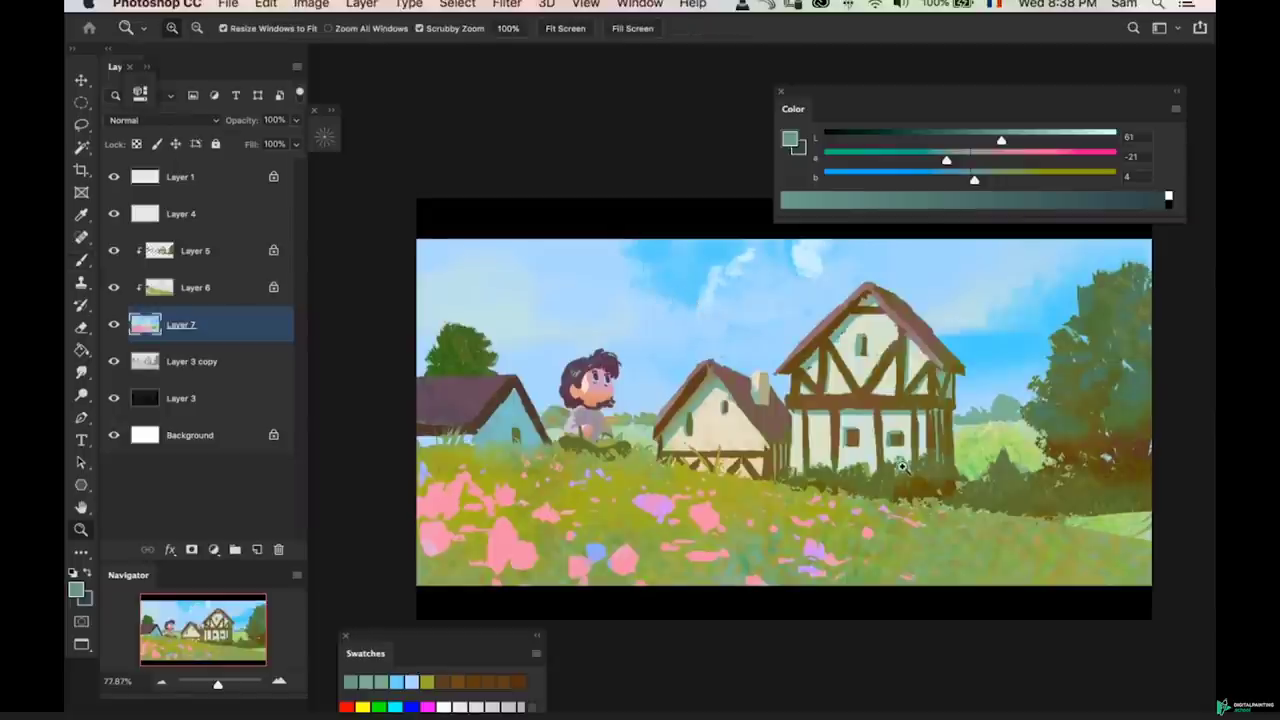
drag(902, 465, 862, 448)
key(super+y)
key(ctrl+y)
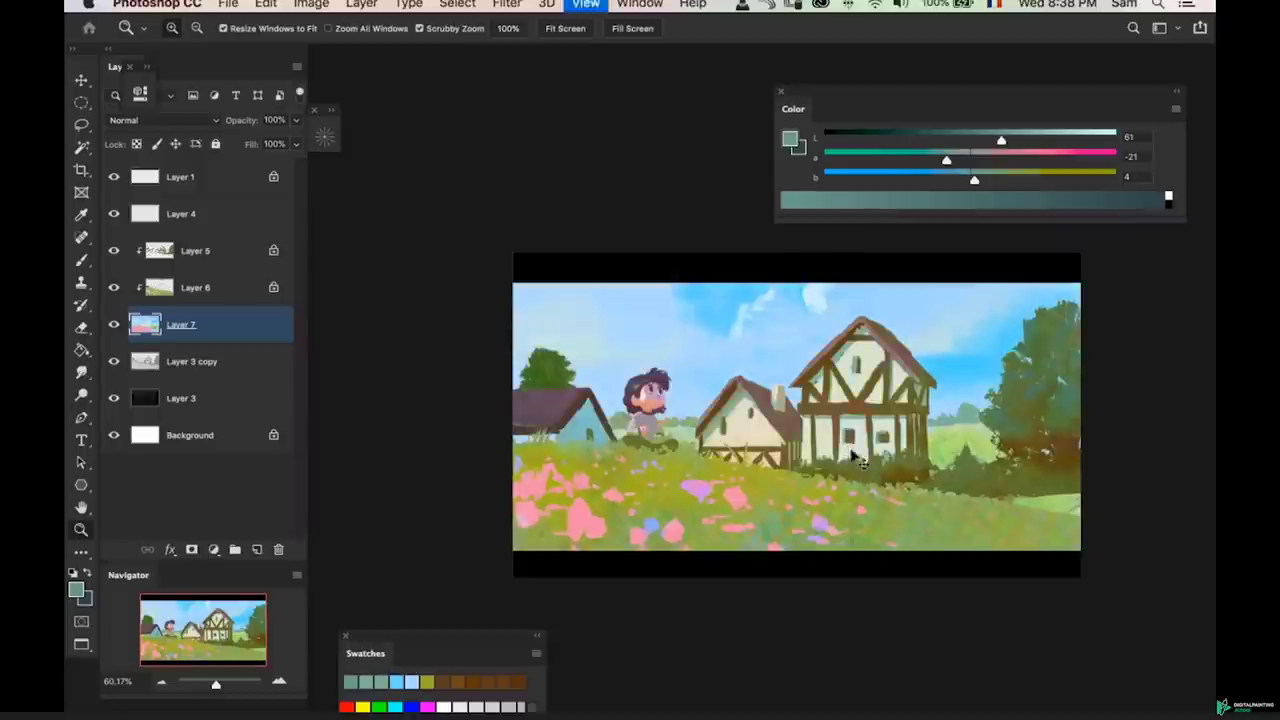
drag(924, 490, 945, 472)
- On Layer 5, sample olive greens up to L 46, a -15, b 35 and touch up the large house's bushes with a 15 px brush
key(b)
alt+click(906, 445)
key(bracketleft)
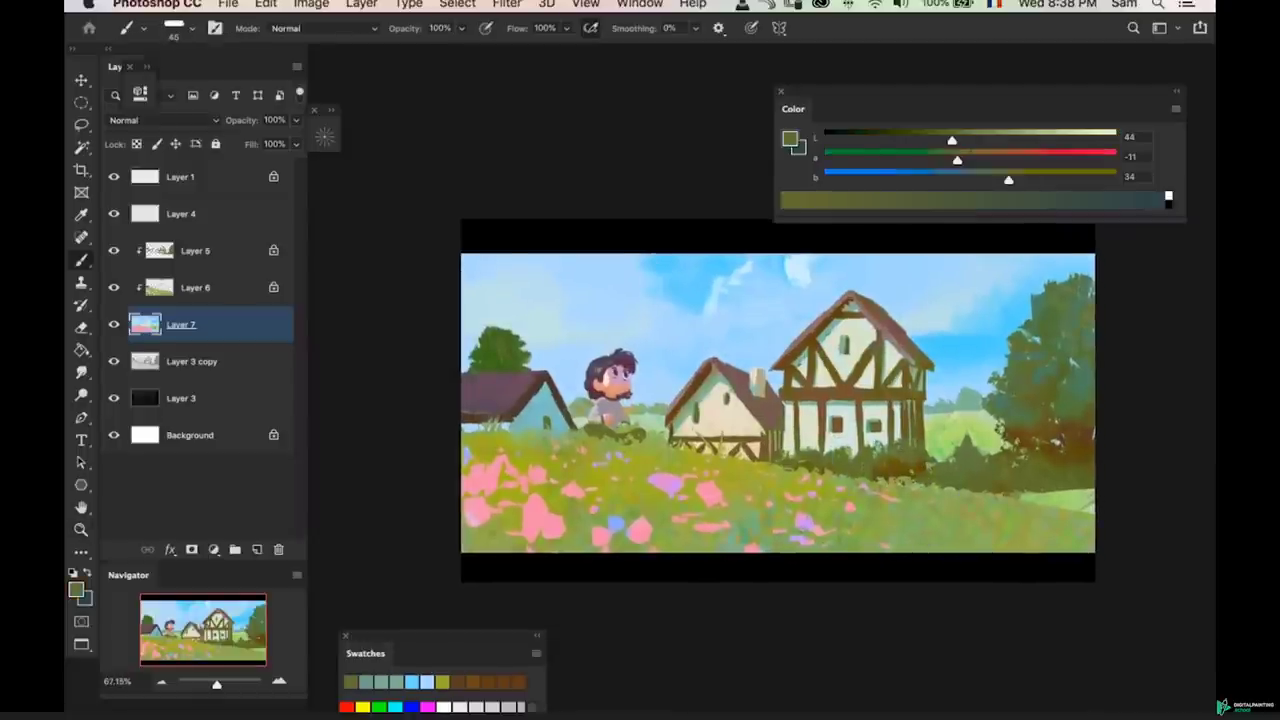
super+click(894, 466)
alt+click(874, 466)
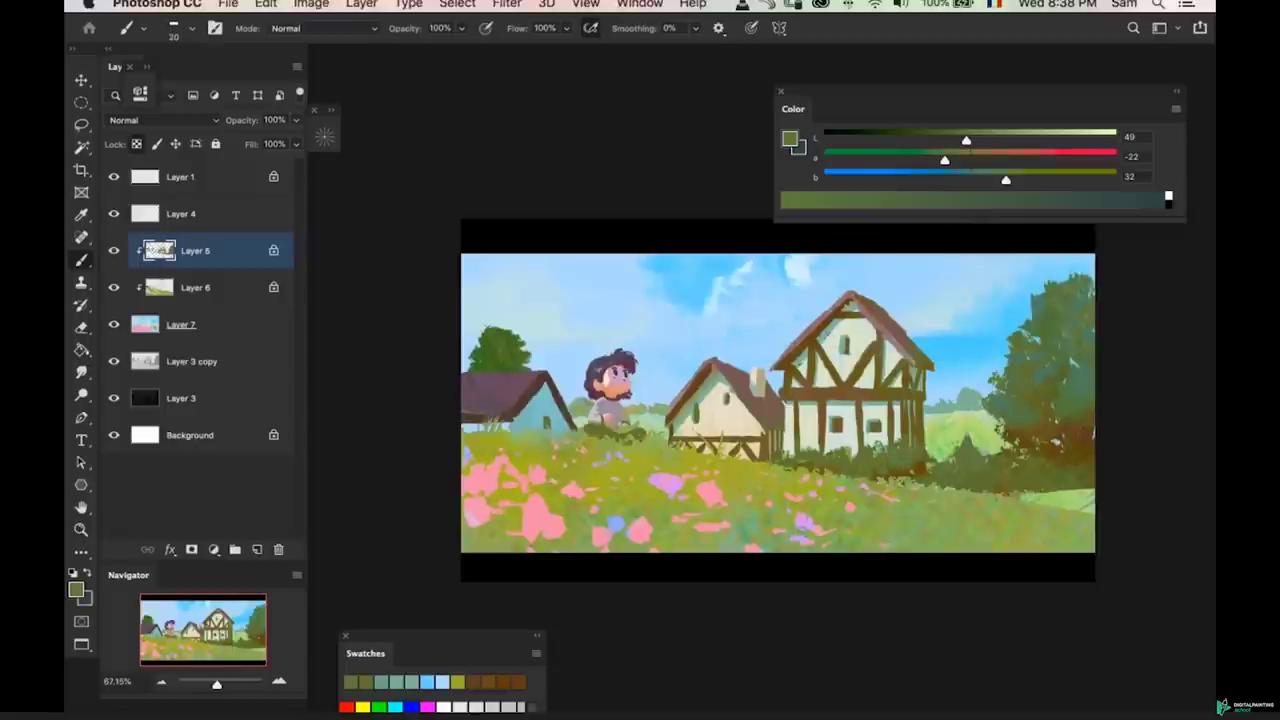
alt+click(855, 459)
key(bracketleft)
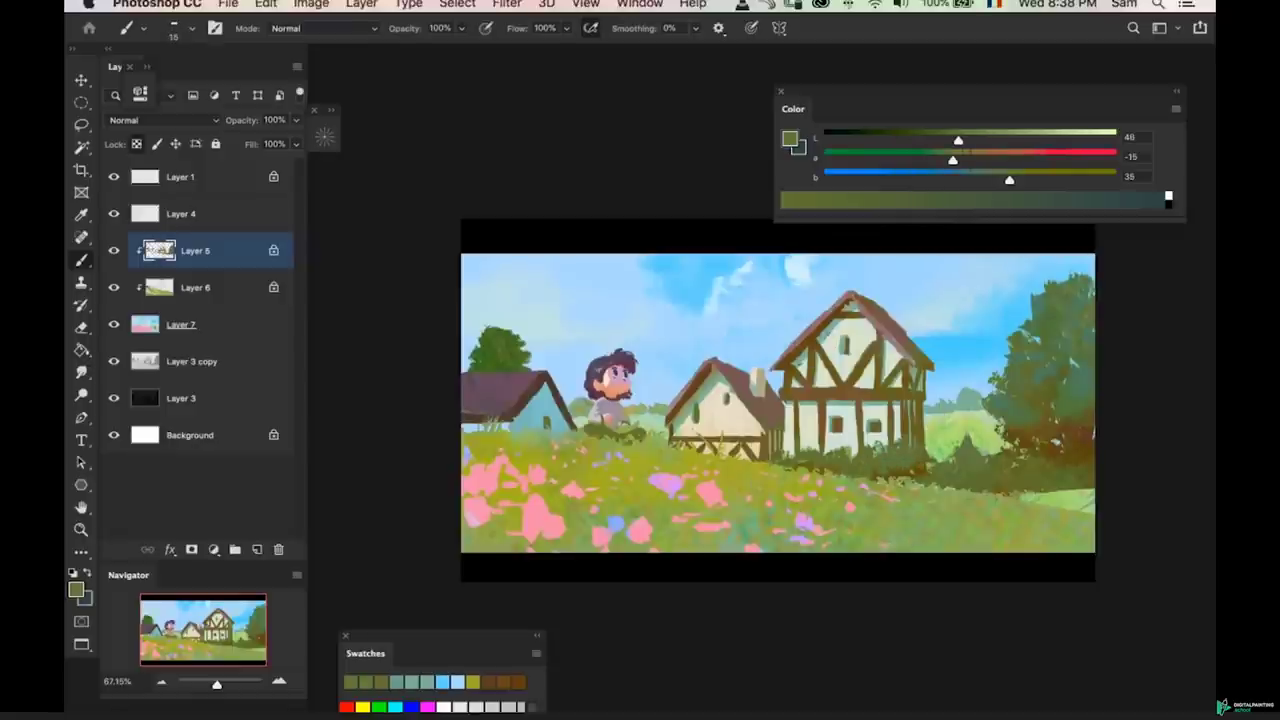
key(super+space)
mouse_move(906, 474)
mouse_down()
mouse_move(894, 474)
mouse_move(920, 474)
mouse_up()
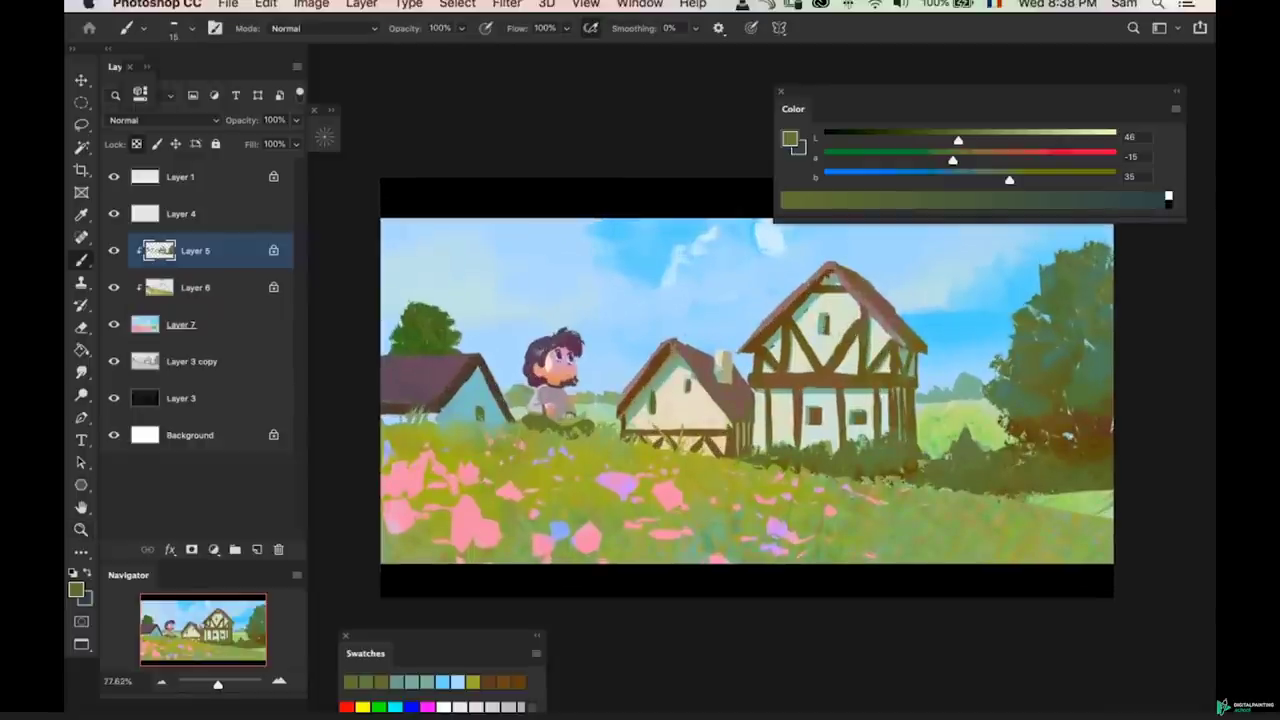
- Retouch the shrubs beside the large house with sampled tones L 48, a -23, b 16, L 38, a -2, b 33 and L 43, a -13, b 34
alt+click(1091, 349)
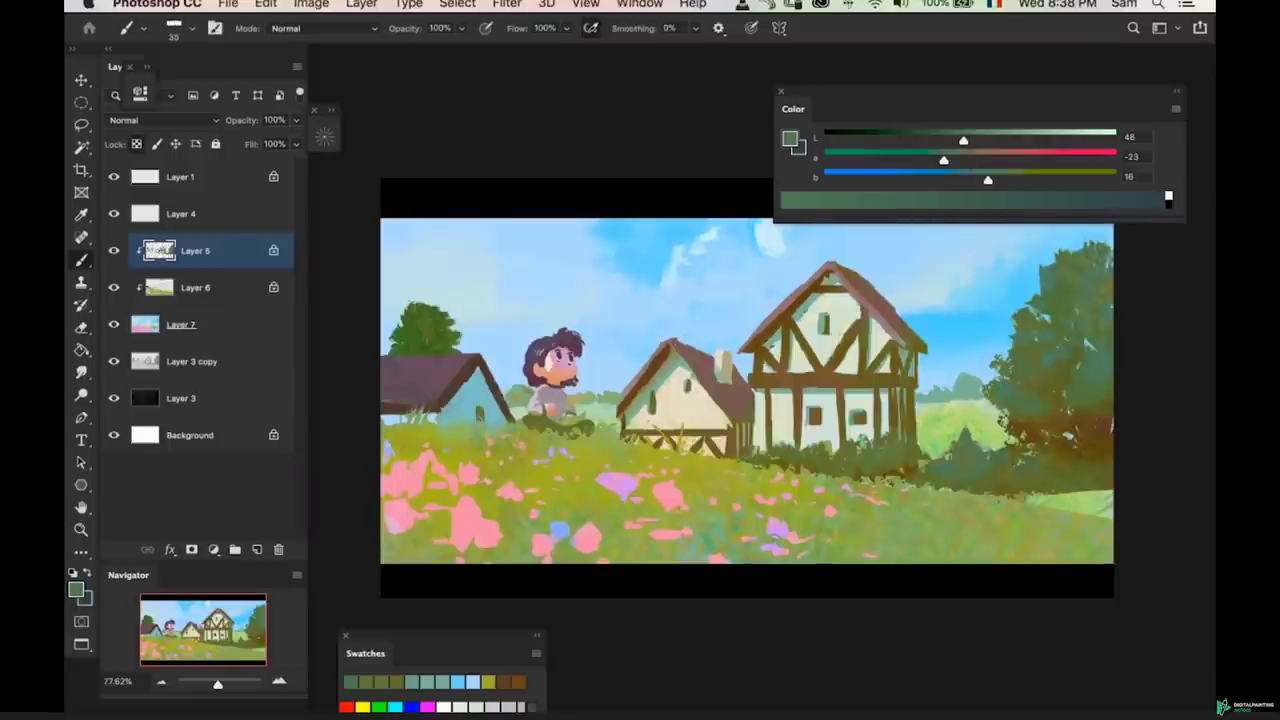
scroll(1026, 394, up, 2)
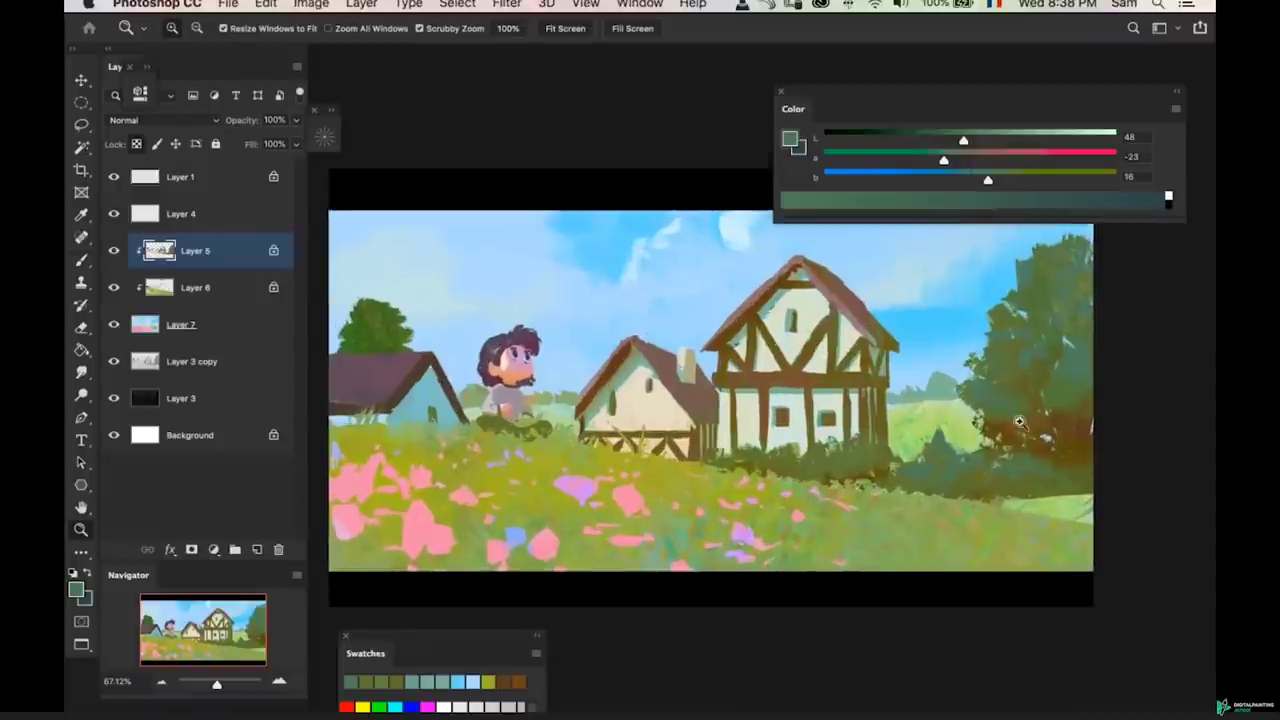
alt+click(1026, 394)
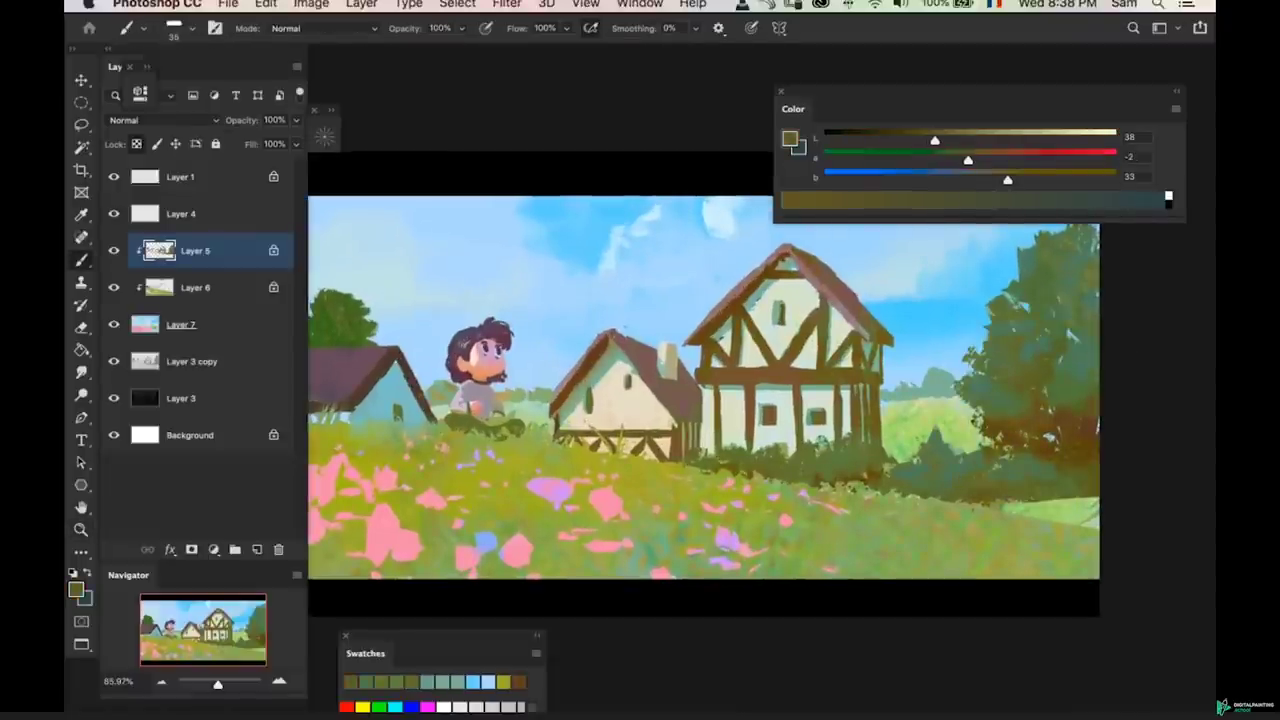
alt+click(1004, 480)
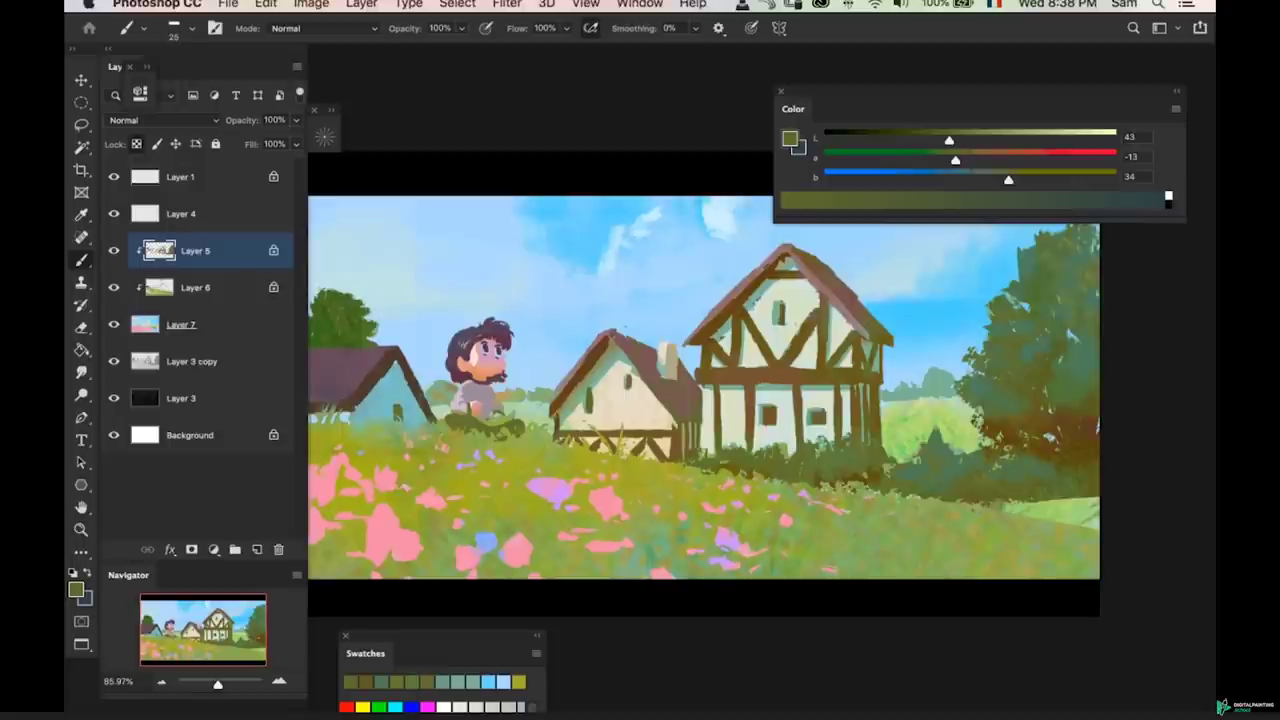
key(super+space)
drag(758, 517, 740, 517)
key(super+space)
drag(828, 460, 870, 460)
key(b)
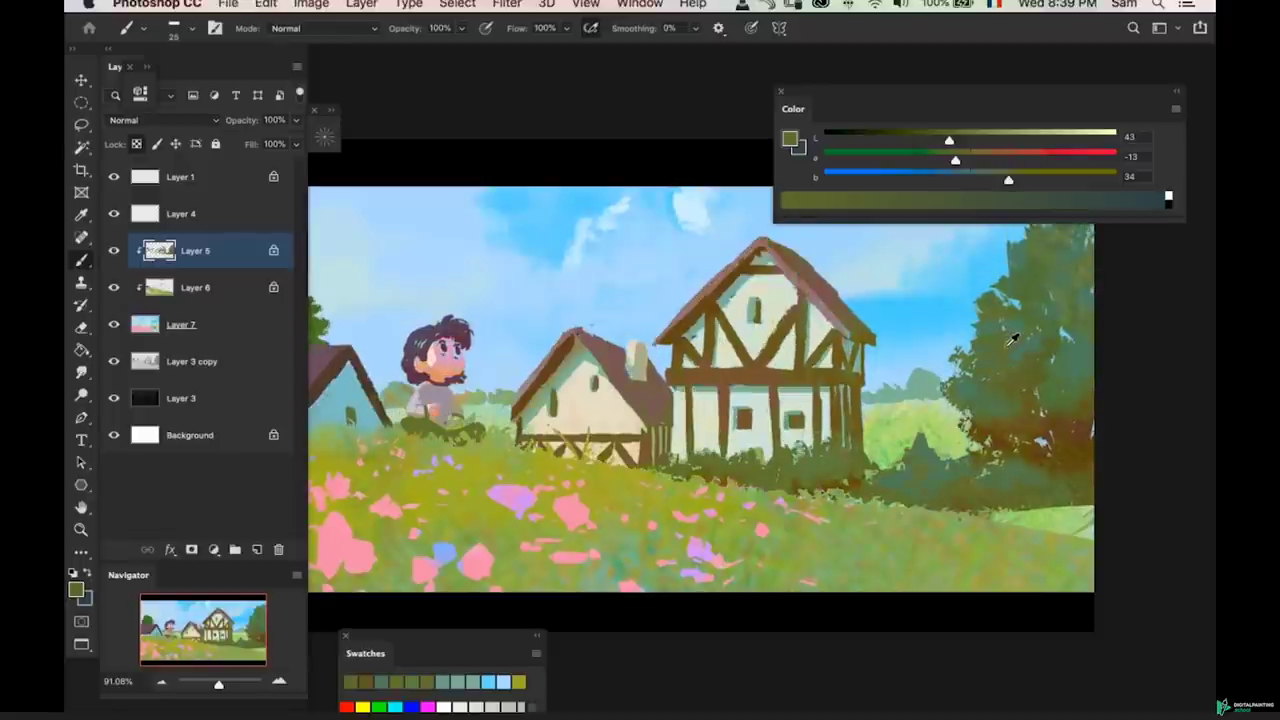
- Switch to the spoonge texture brush and sample the large tree's olive green, L 44, a -13, b 34
alt+click(1013, 340)
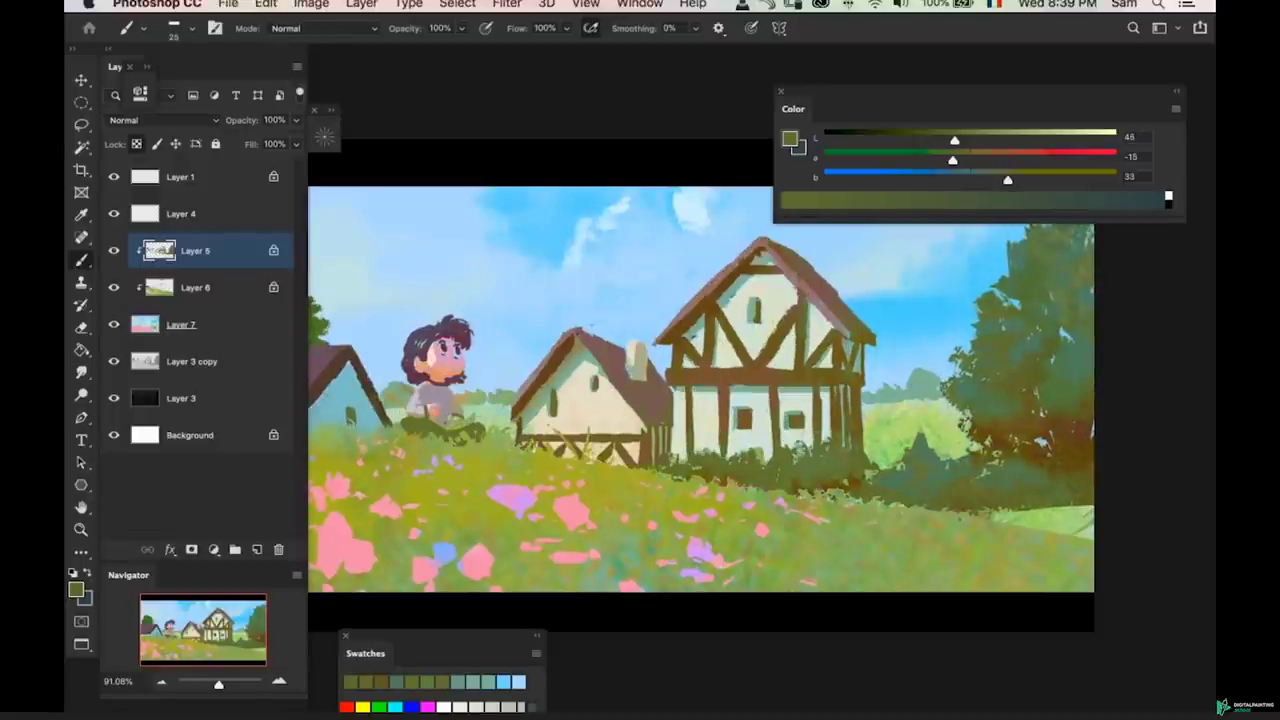
right_click(1013, 340)
click(946, 506)
click(764, 498)
alt+click(1022, 369)
alt+click(1027, 362)
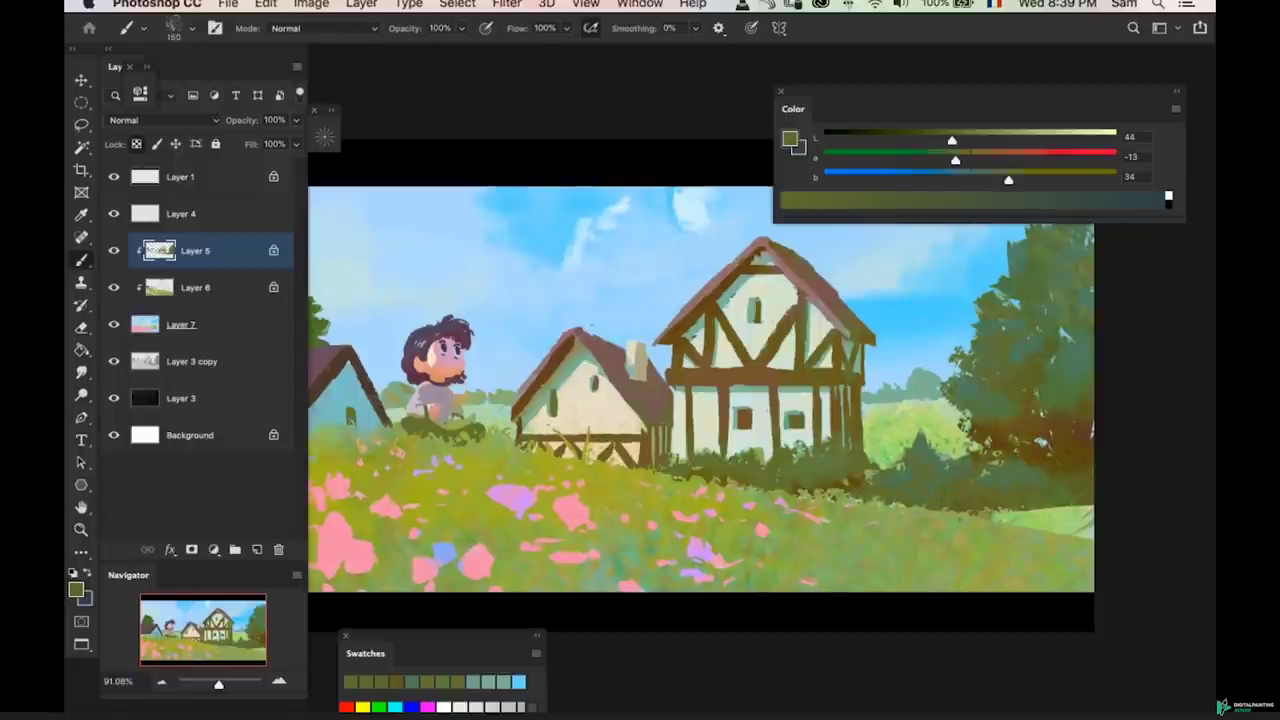
- Sample the dark olive at the large tree's base, L 37, a -4, b 40, test a stroke over the shrubs, and undo the last stroke
alt+click(1060, 456)
mouse_move(1047, 468)
mouse_down()
mouse_move(968, 500)
mouse_move(985, 500)
mouse_up()
key(bracketright)
key(bracketright)
key(super+z)
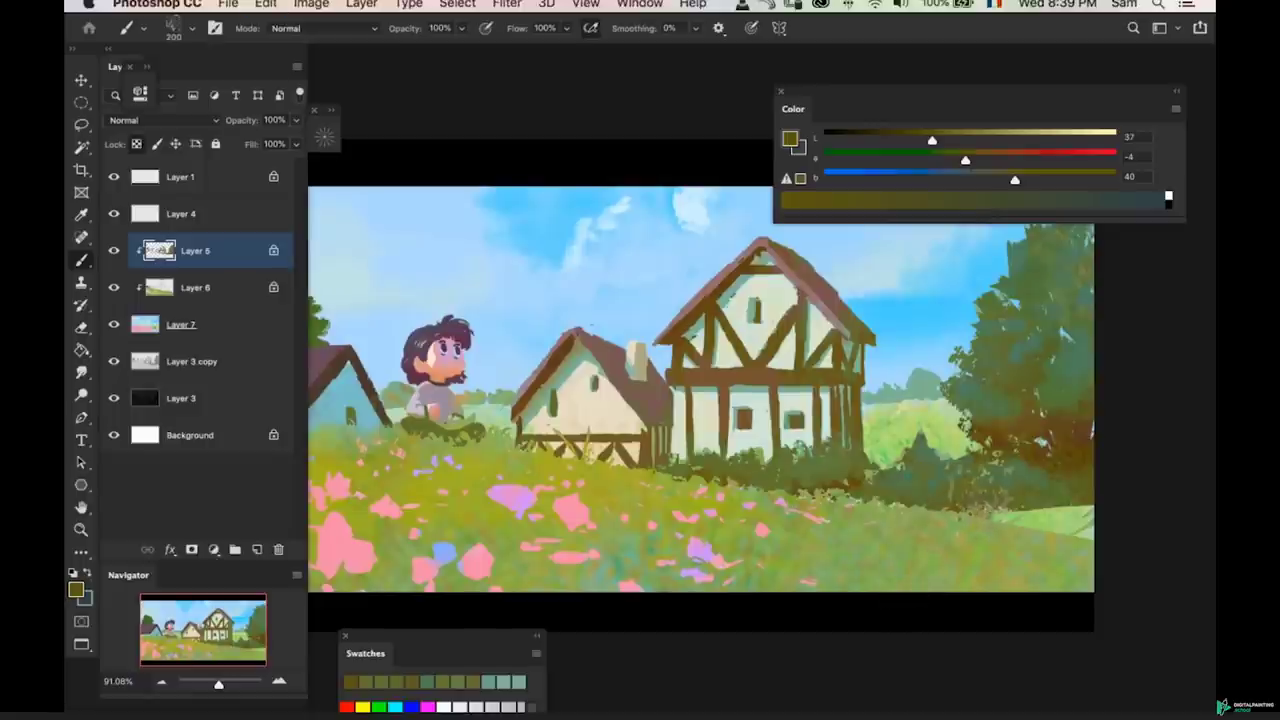
- Work the dark olive into the large tree's lower foliage, varying the sponge brush size up to 200 px
key(bracketleft)
key(bracketleft)
key(bracketleft)
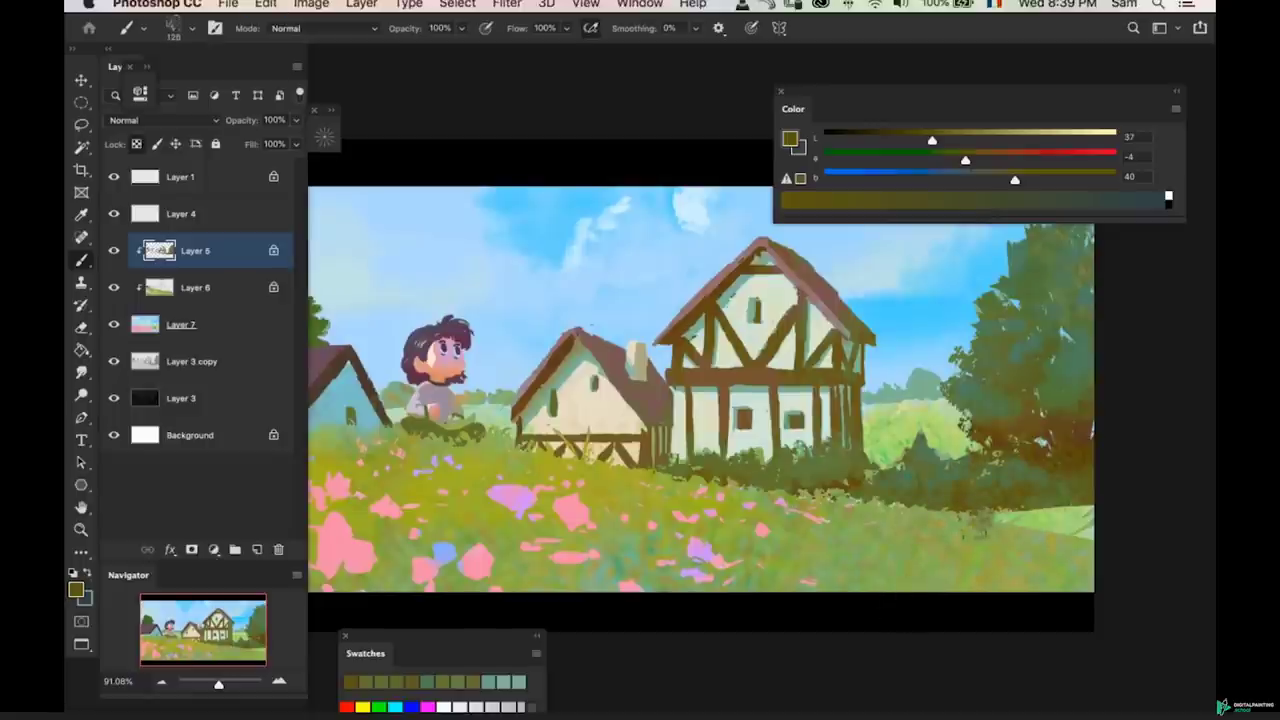
key(bracketright)
key(bracketright)
key(bracketright)
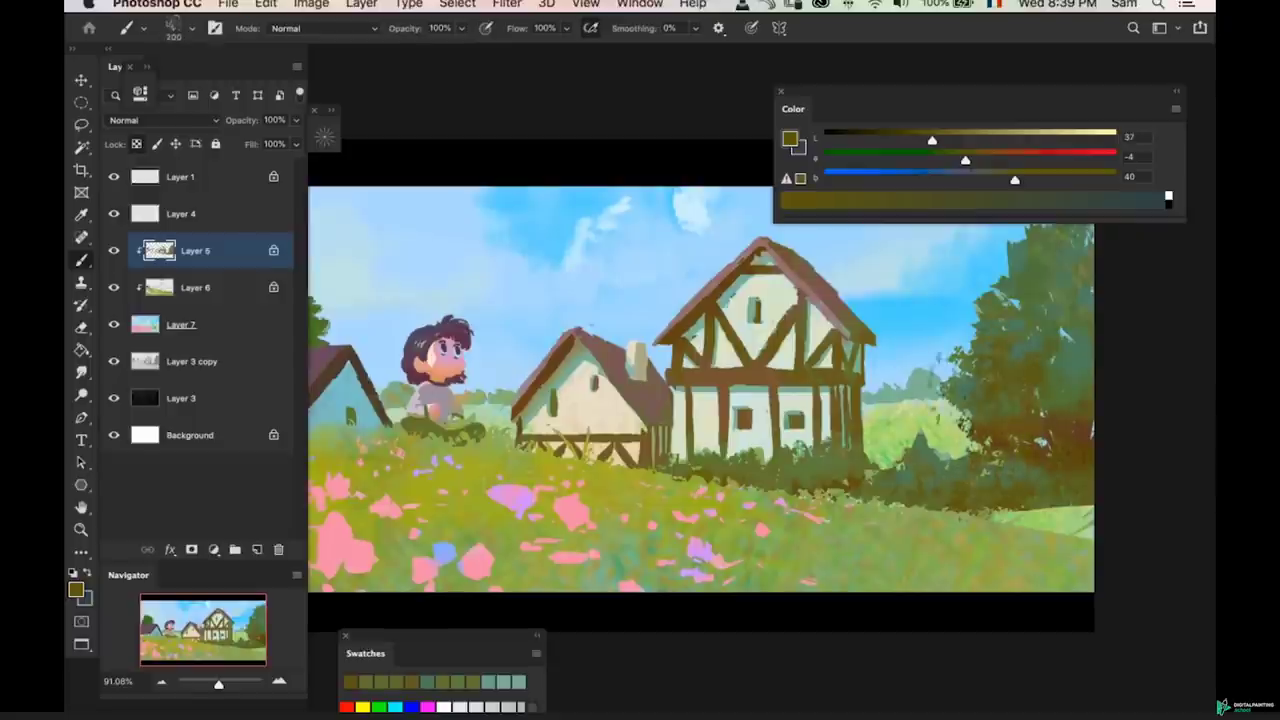
- Sample a lighter green from the large tree's foliage, L 45, a -22, b 31, for the sponge brush
alt+click(1020, 300)
key(z)
drag(1011, 420, 950, 441)
drag(672, 410, 684, 411)
key(b)
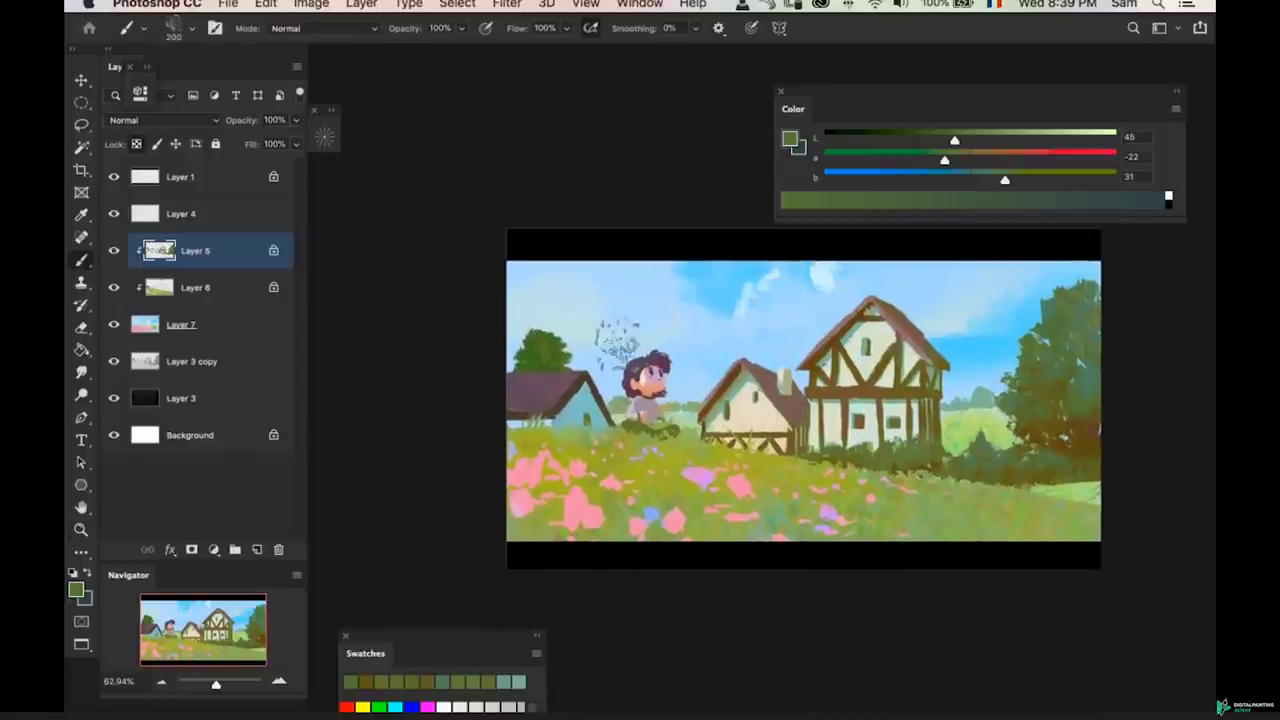
- Set the sponge brush to 100 px and mix a brownish olive, L 42, a -4, b 26, for the small tree behind the left house
key(z)
drag(558, 362, 549, 345)
key(b)
right_click(569, 350)
click(572, 346)
key(z)
key(b)
drag(944, 160, 965, 160)
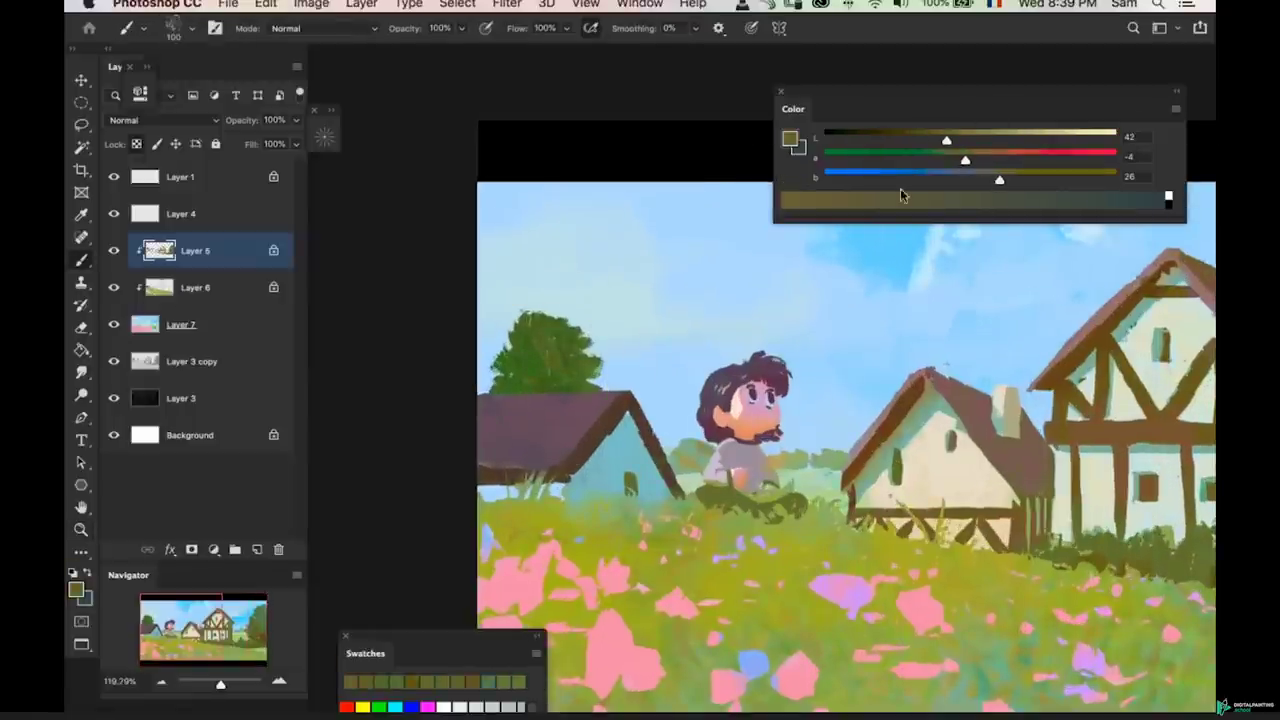
- Sample the small tree's green, L 41, a -35, b 39, adjust it, and try a larger sponge stroke over the foliage
alt+click(540, 333)
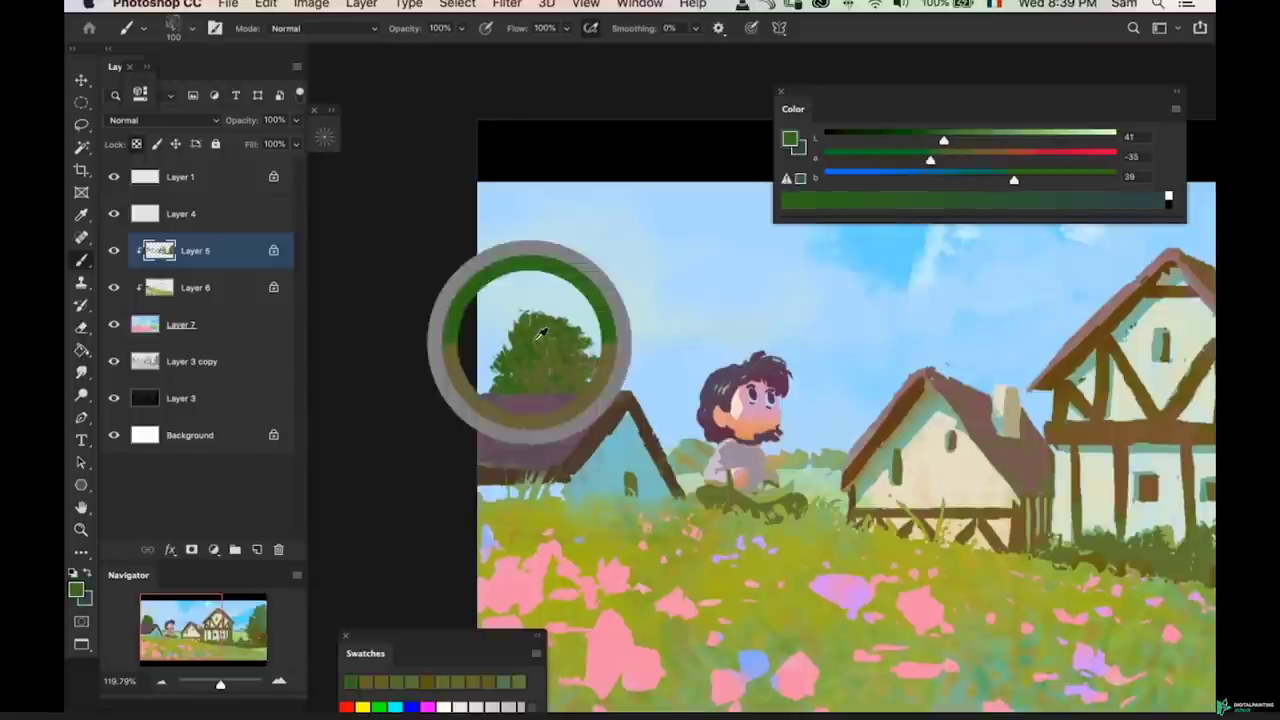
mouse_move(952, 159)
mouse_down()
mouse_move(938, 160)
mouse_move(950, 141)
mouse_up()
key(bracketright)
key(bracketright)
drag(556, 360, 537, 388)
key(super+z)
- Darken the colour to L 38, a -6, b 33 and paint the small tree's foliage with a 100 px brush
click(963, 160)
drag(951, 142, 938, 145)
key(bracketleft)
key(bracketleft)
mouse_move(579, 391)
mouse_down()
mouse_move(597, 365)
mouse_move(591, 420)
mouse_move(608, 419)
mouse_up()
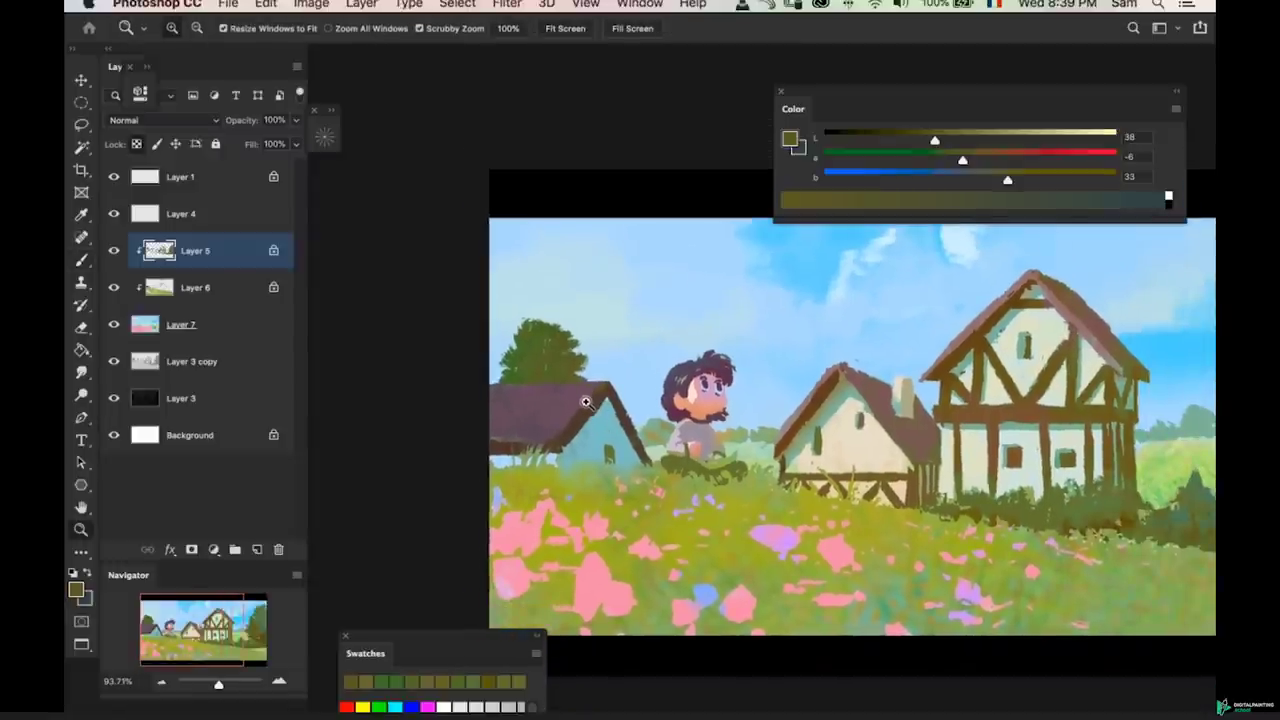
- Neutralise the foliage colour by setting its b value to 0
click(988, 174)
key(b)
click(969, 178)
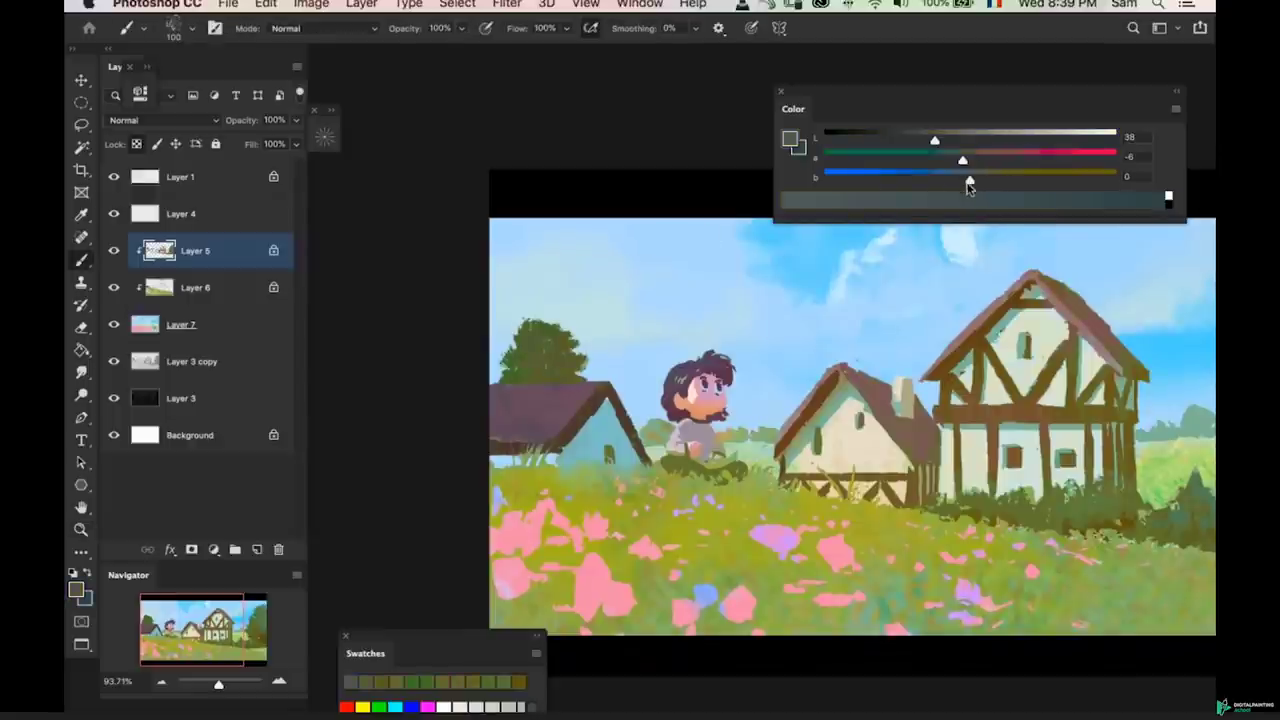
- Choose the Soft Round 140 1 brush, sample the sky blue L 79, a -23, b -32, enlarge the brush, and try a stroke over the small tree
right_click(587, 368)
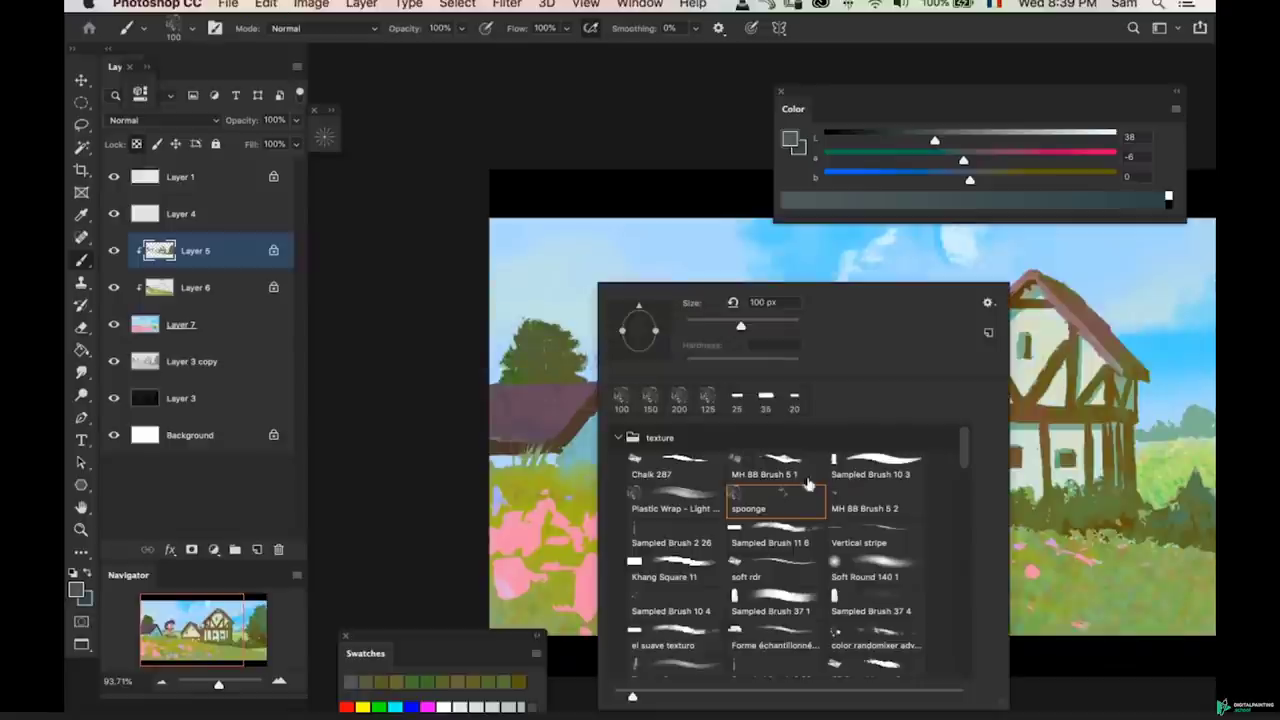
click(866, 566)
alt+click(790, 276)
key(bracketright)
key(bracketright)
key(bracketright)
key(bracketright)
key(bracketright)
drag(580, 346, 520, 374)
key(super+z)
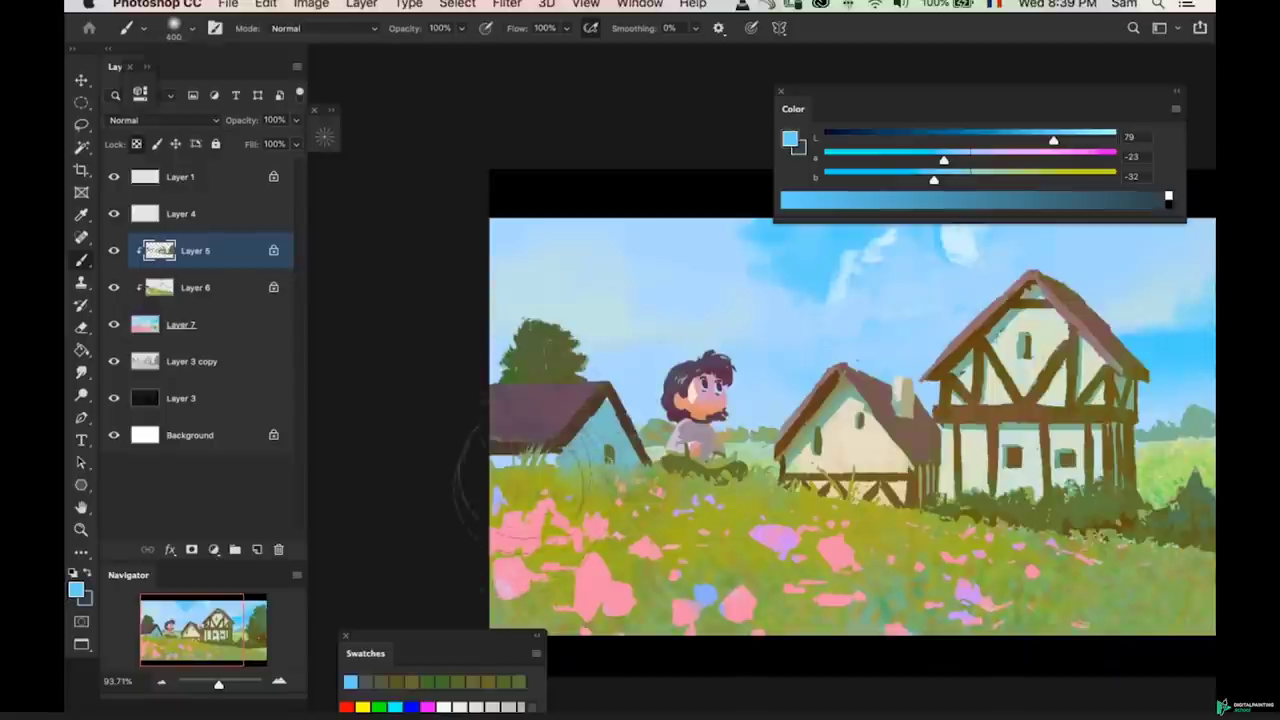
- Tint the far cottage area and the large tree beside the timbered house with soft sky-blue strokes
drag(582, 450, 533, 472)
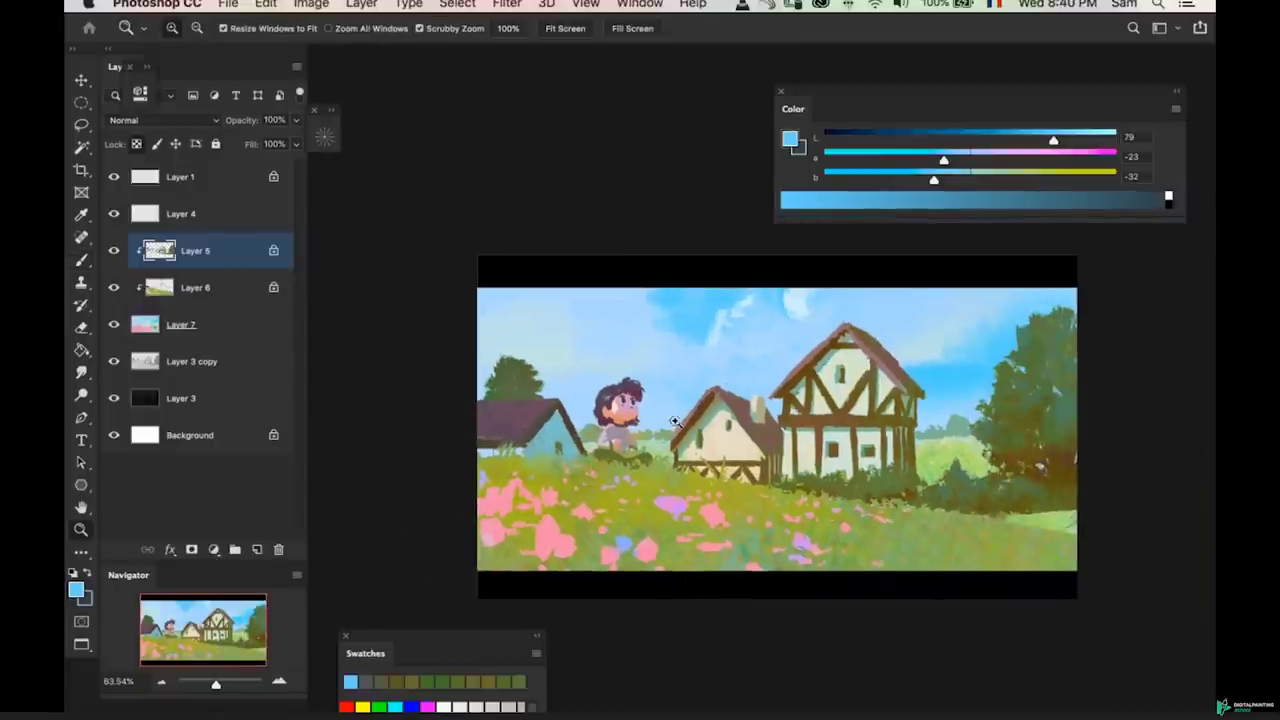
key(b)
mouse_move(945, 419)
mouse_down()
mouse_move(987, 420)
mouse_move(937, 419)
mouse_up()
- Choose a textured foliage brush, reduce its size, sample the large tree's green, and adjust the colour to L 37, a -7, b 30
alt+click(996, 329)
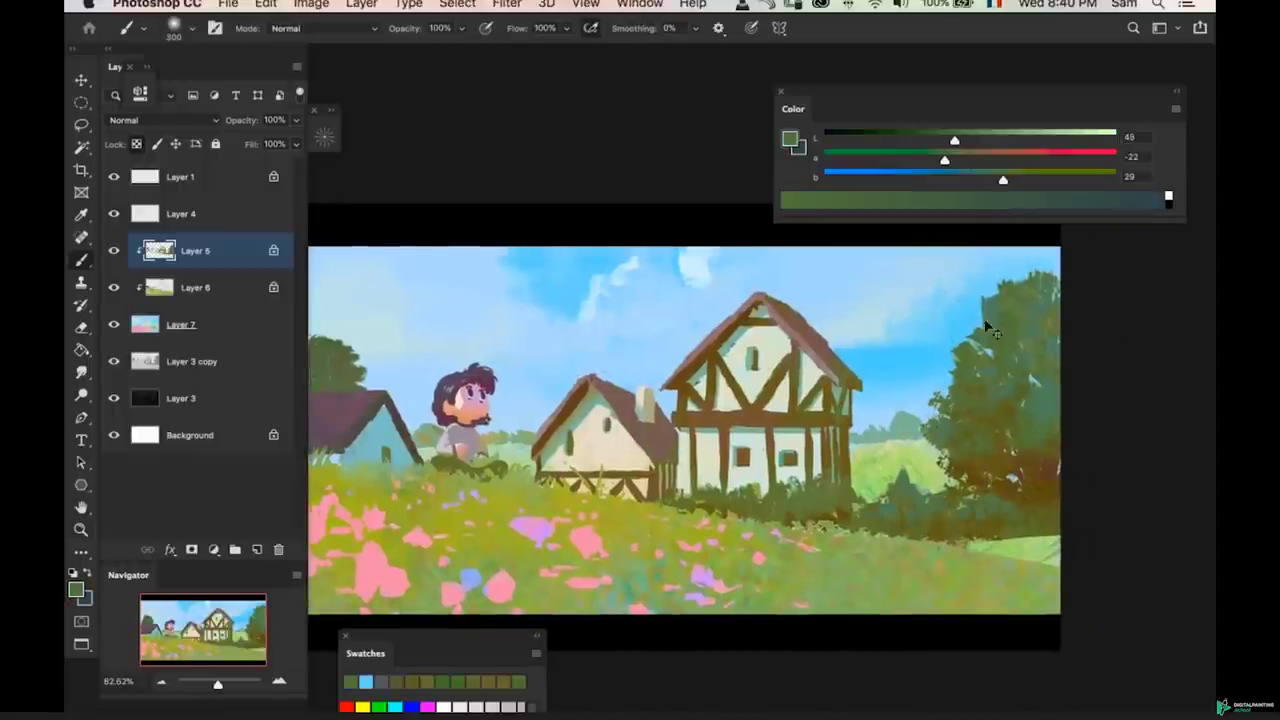
right_click(986, 326)
double_click(982, 517)
alt+click(1018, 329)
alt+click(1001, 335)
key(bracketleft)
key(bracketleft)
click(961, 157)
click(931, 140)
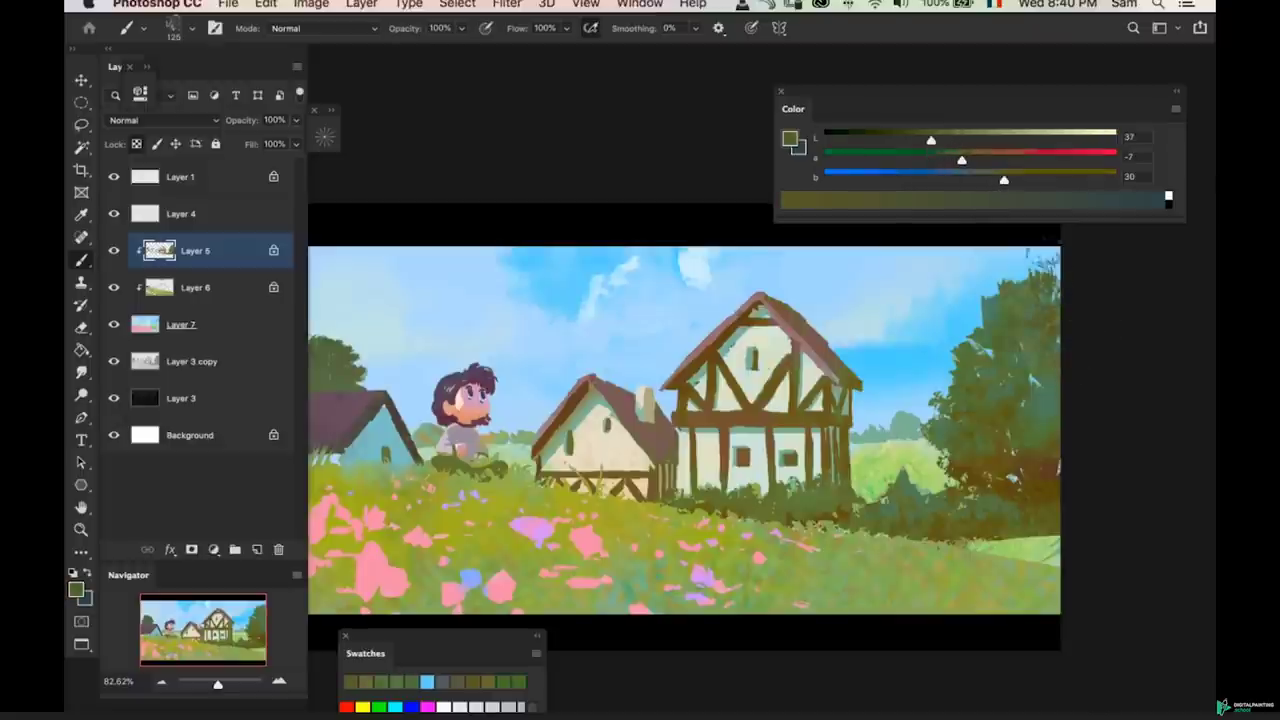
- Mute the foliage colour to b 15 and darken it further to L 33, b 1 while painting the large tree at 100 px
drag(1004, 179, 986, 181)
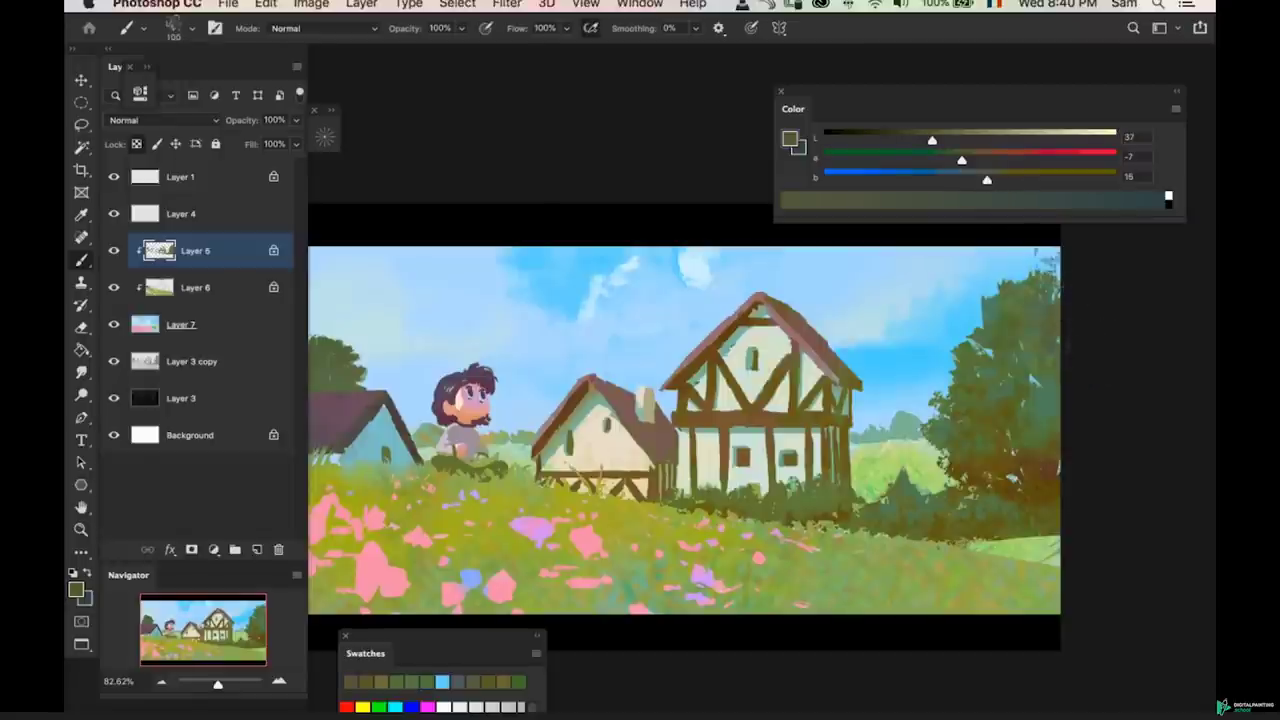
drag(987, 180, 971, 180)
drag(932, 139, 921, 139)
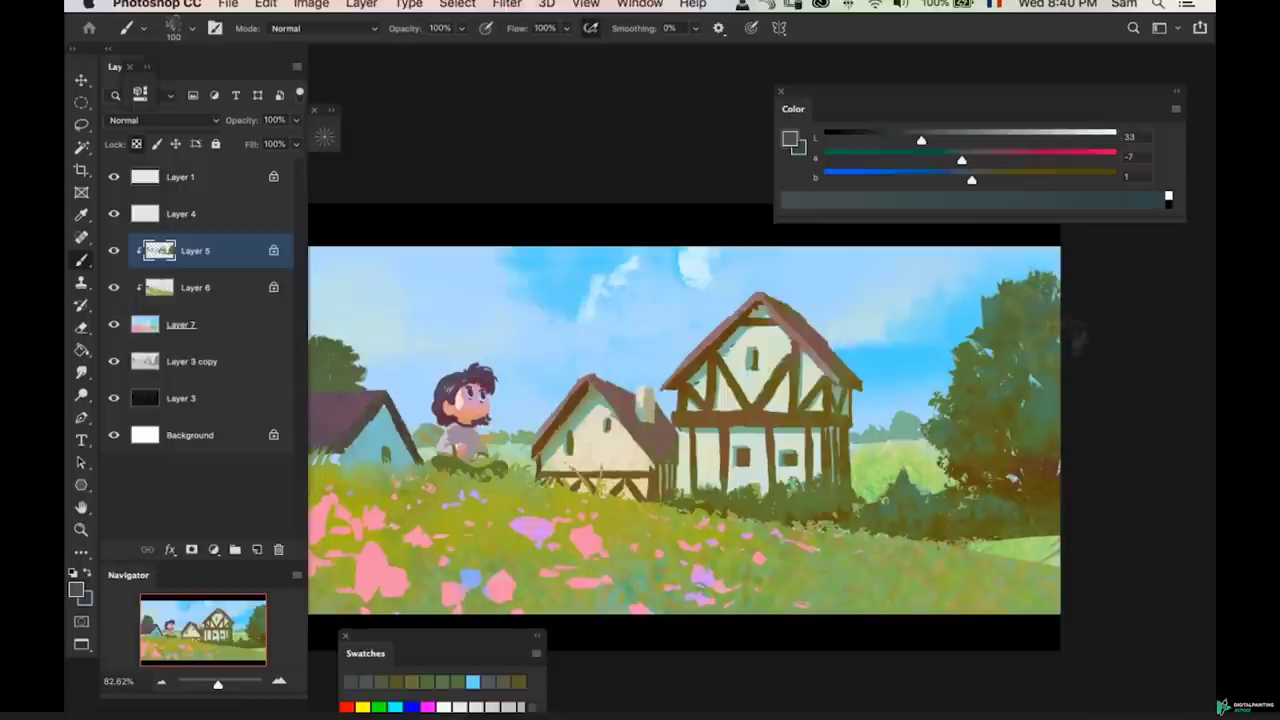
- Sample greens within the large tree, including L 37, a -4, b 35, and rework its foliage with a 200 px brush
alt+click(1040, 352)
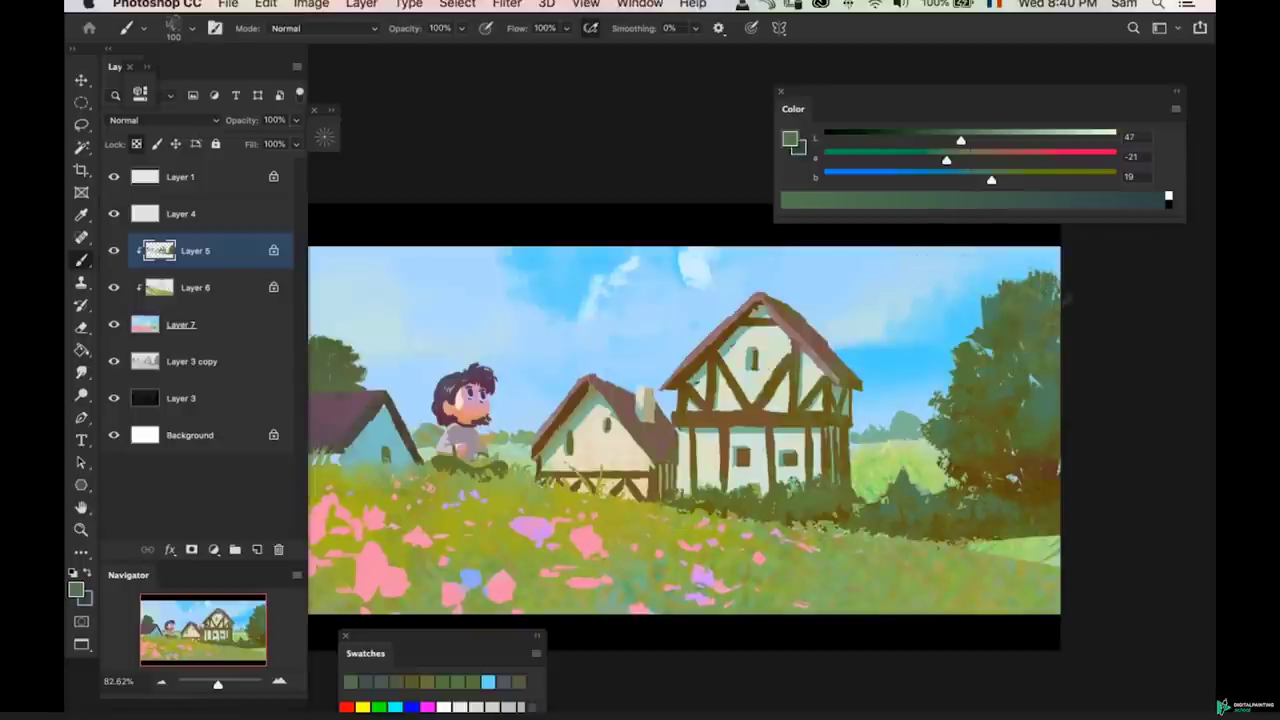
alt+click(1000, 445)
key(bracketright)
key(bracketright)
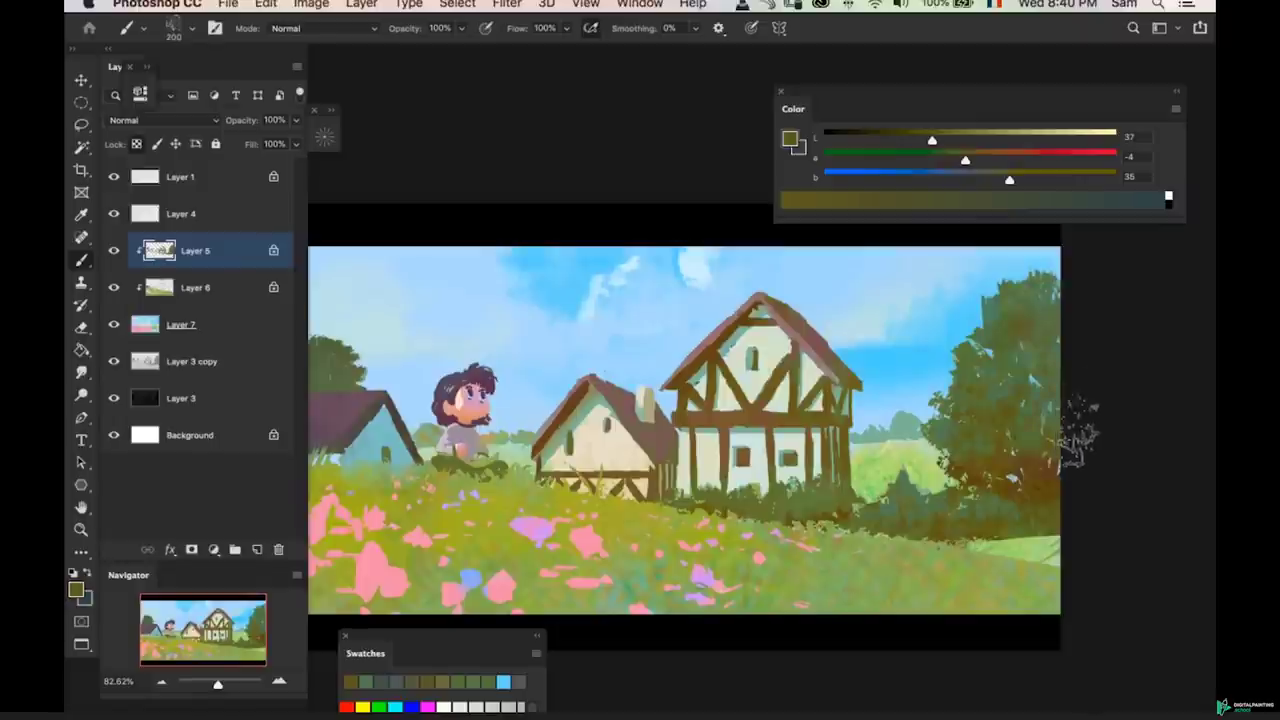
alt+click(1040, 437)
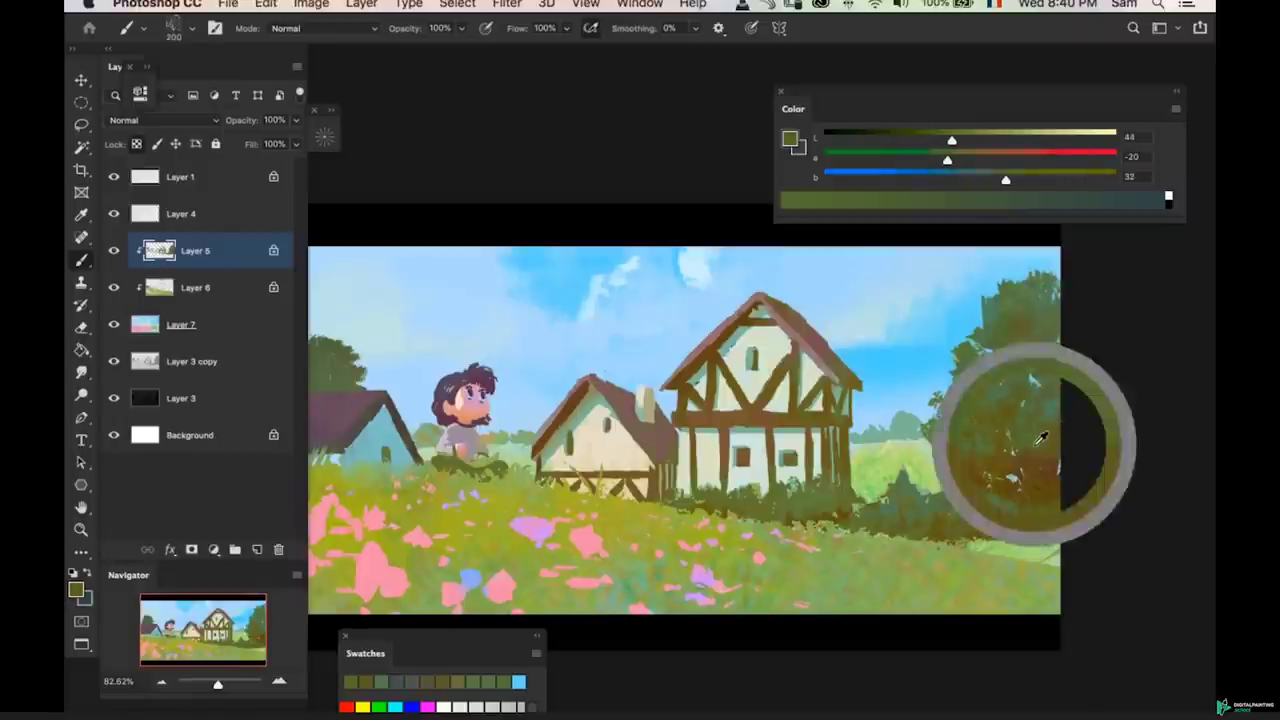
scroll(1040, 437, down, 1)
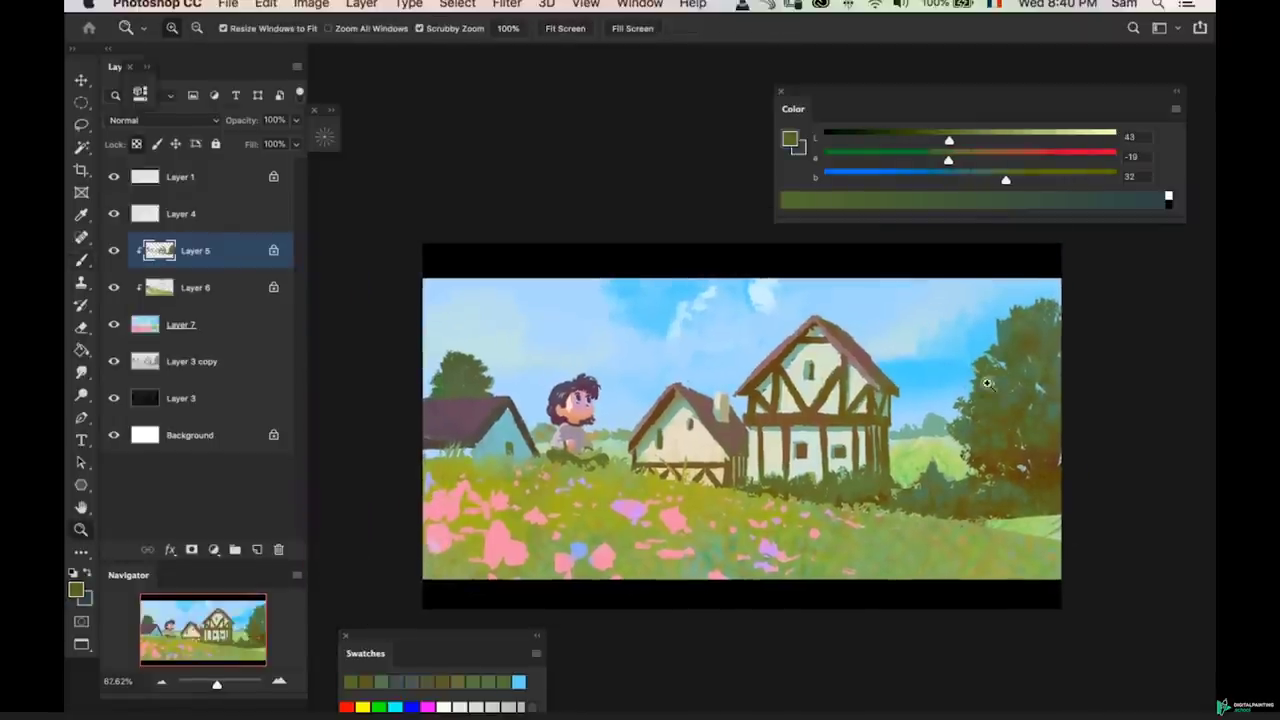
scroll(1000, 430, up, 2)
- Resample the large tree's upper foliage and warm and darken the green to L 38, a -1, b 29
alt+click(980, 323)
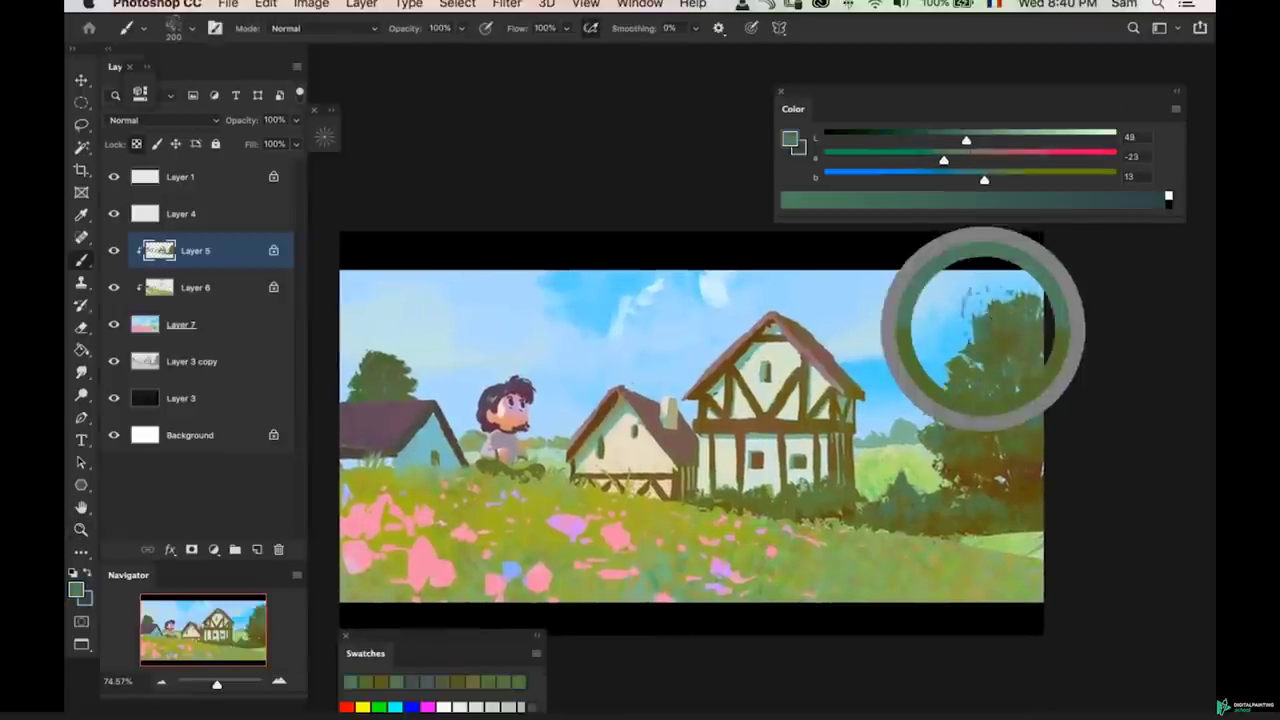
alt+click(1022, 330)
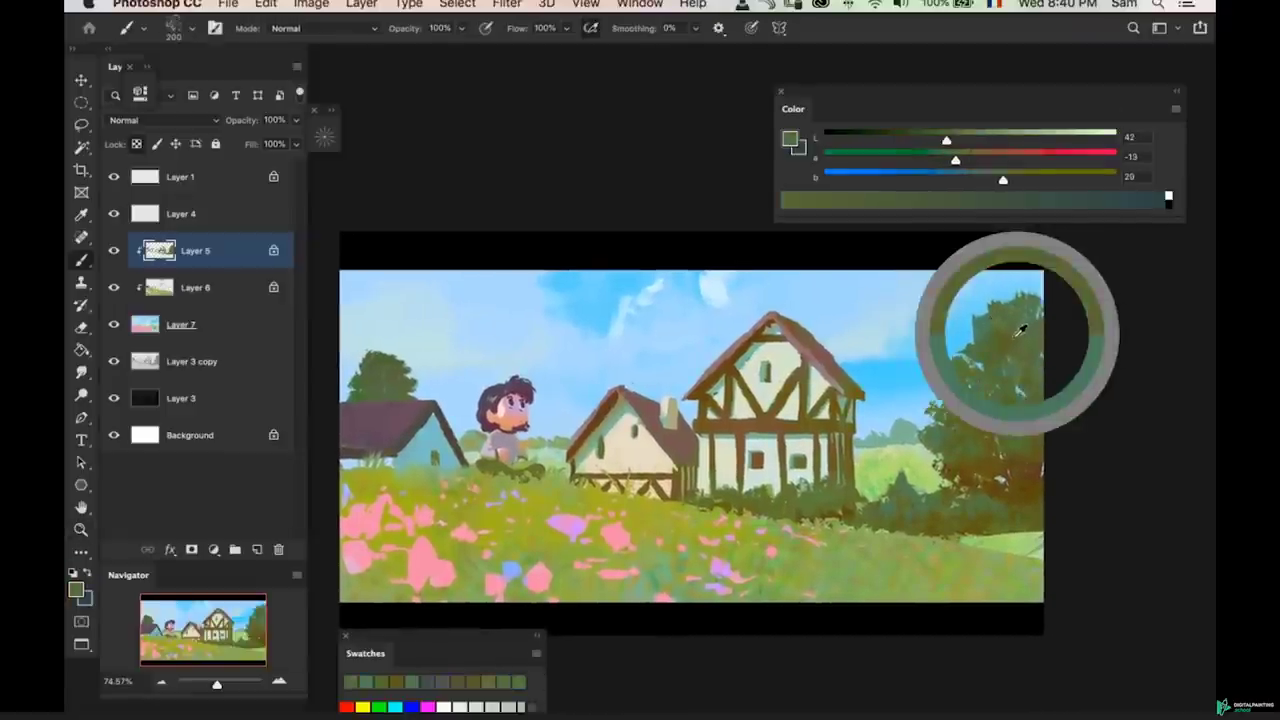
drag(958, 163, 933, 146)
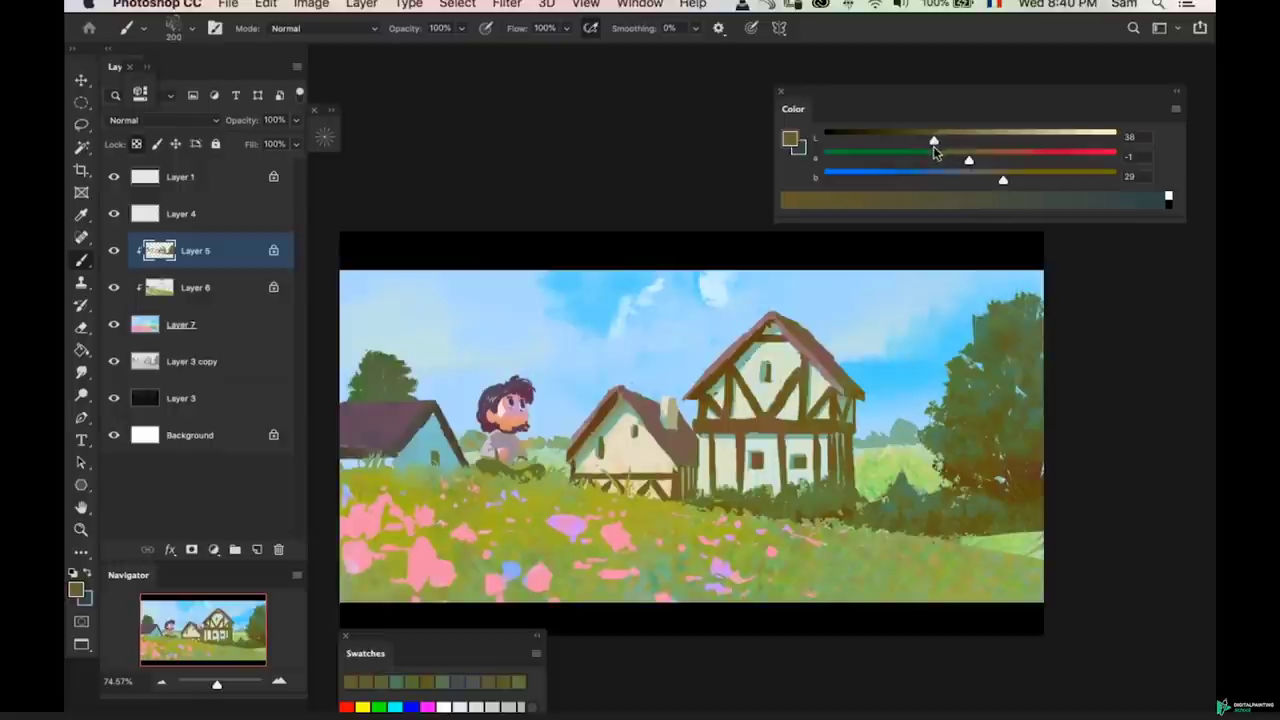
- Reduce the brush to 100 px and shift the large tree's shadow colour to L 33, a -2, b -2
key(bracketleft)
key(bracketleft)
key(bracketleft)
key(bracketleft)
click(992, 182)
drag(935, 147, 921, 145)
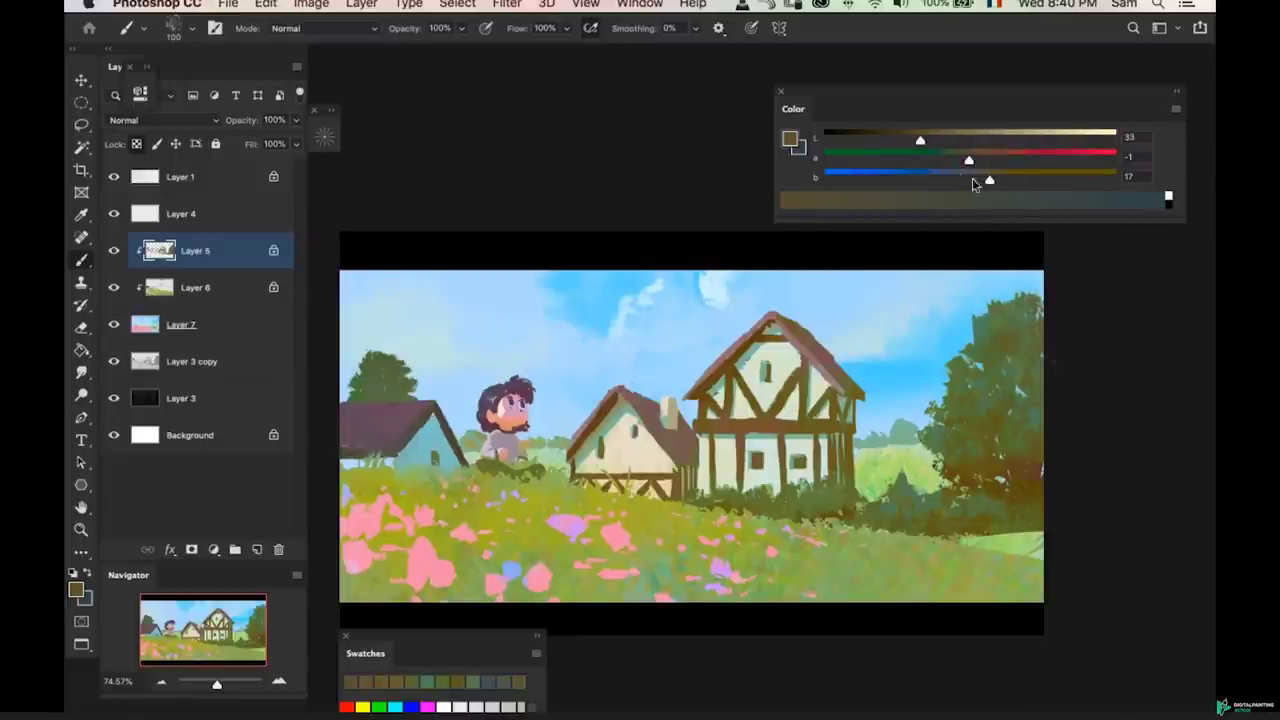
drag(986, 181, 967, 176)
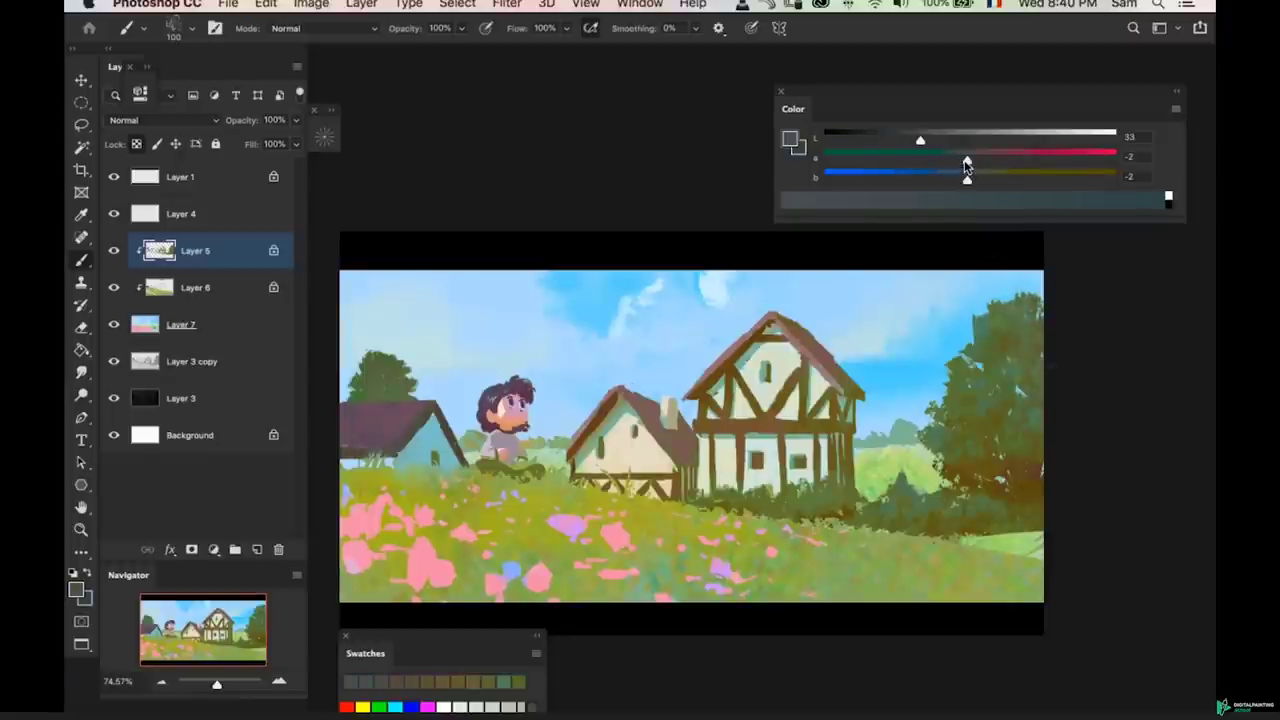
- Undo the last foliage change, sample the large tree's green, L 40, a -10, b 31, and move the Color panel slightly
key(super+z)
mouse_move(1005, 339)
mouse_down()
mouse_move(1025, 342)
mouse_move(1000, 357)
mouse_up()
alt+click(1024, 345)
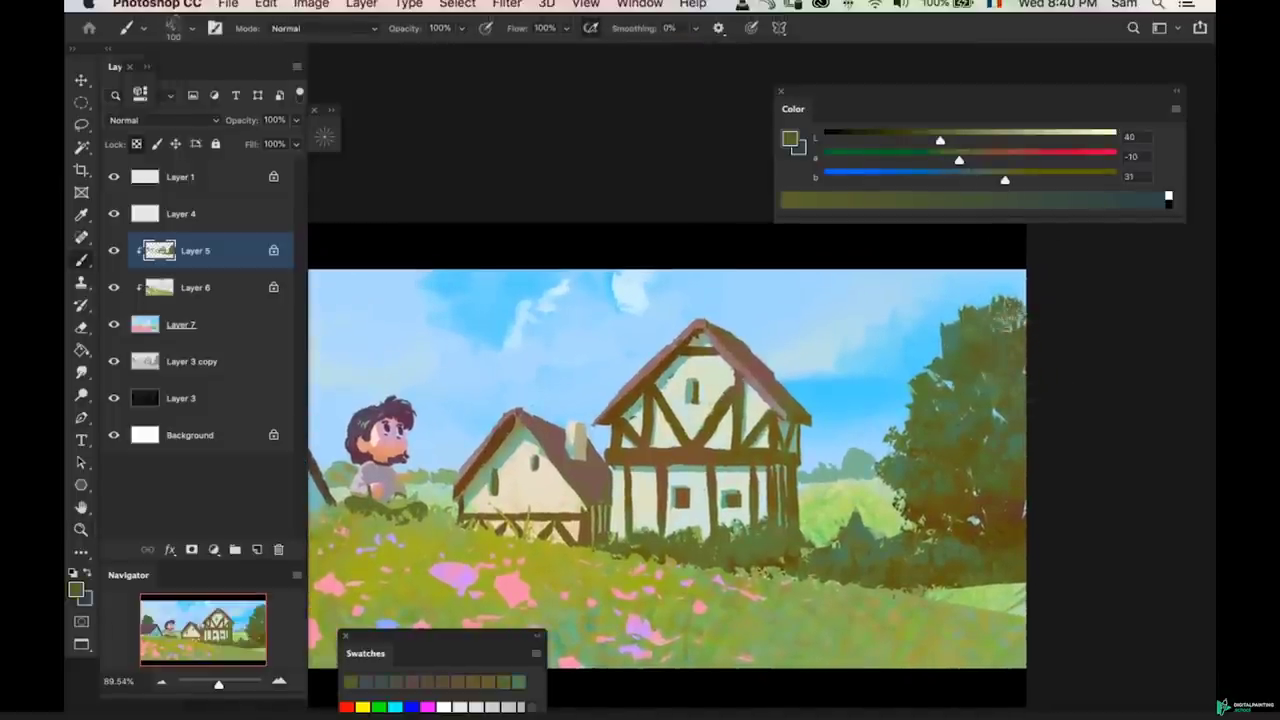
drag(977, 96, 979, 89)
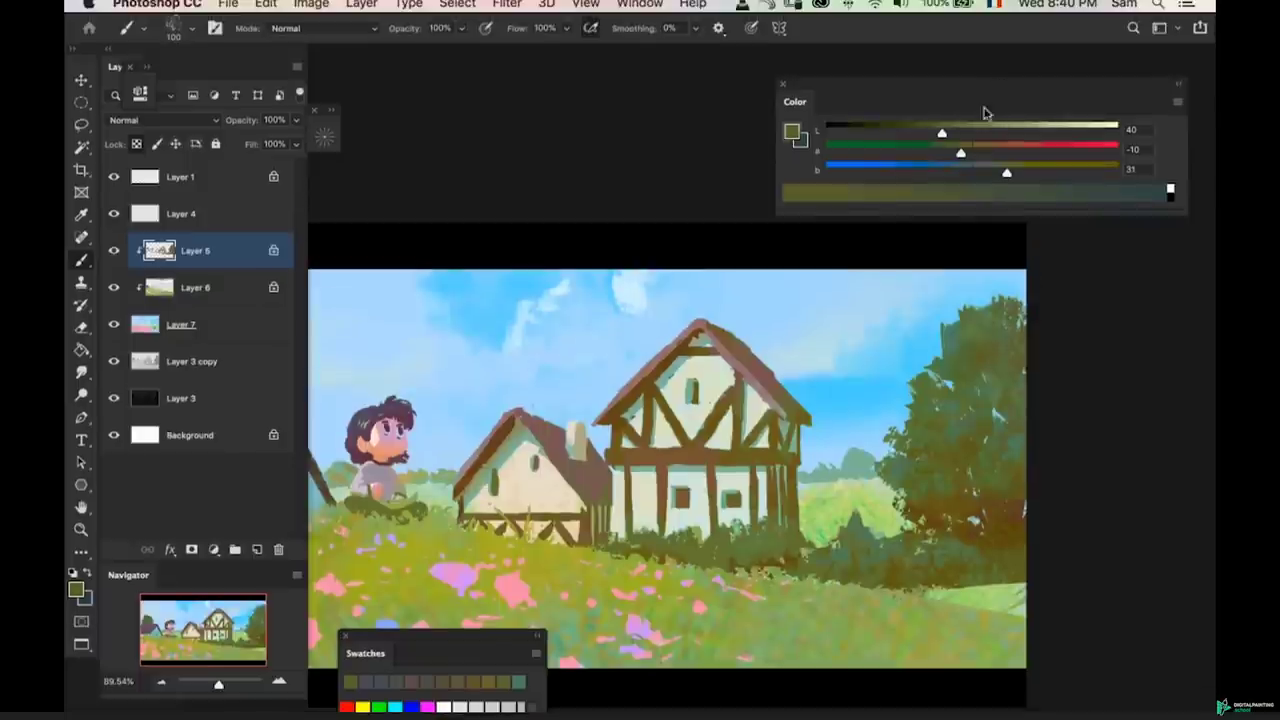
- Select Layer 7, sample the light green L 84, a -31, b 49, and paint the distant meadow behind the timbered house
key(z)
mouse_move(925, 322)
mouse_down()
mouse_move(903, 369)
mouse_move(916, 341)
mouse_up()
super+click(897, 441)
key(b)
alt+click(885, 445)
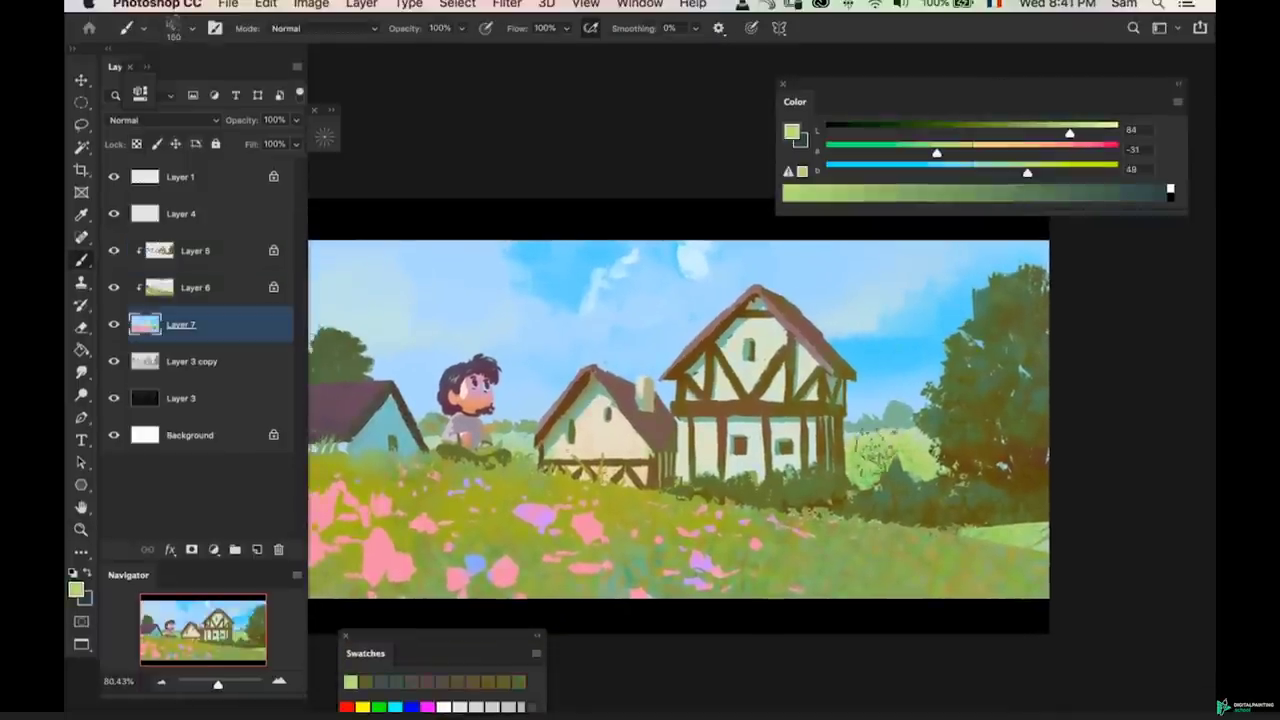
scroll(820, 467, down, 2)
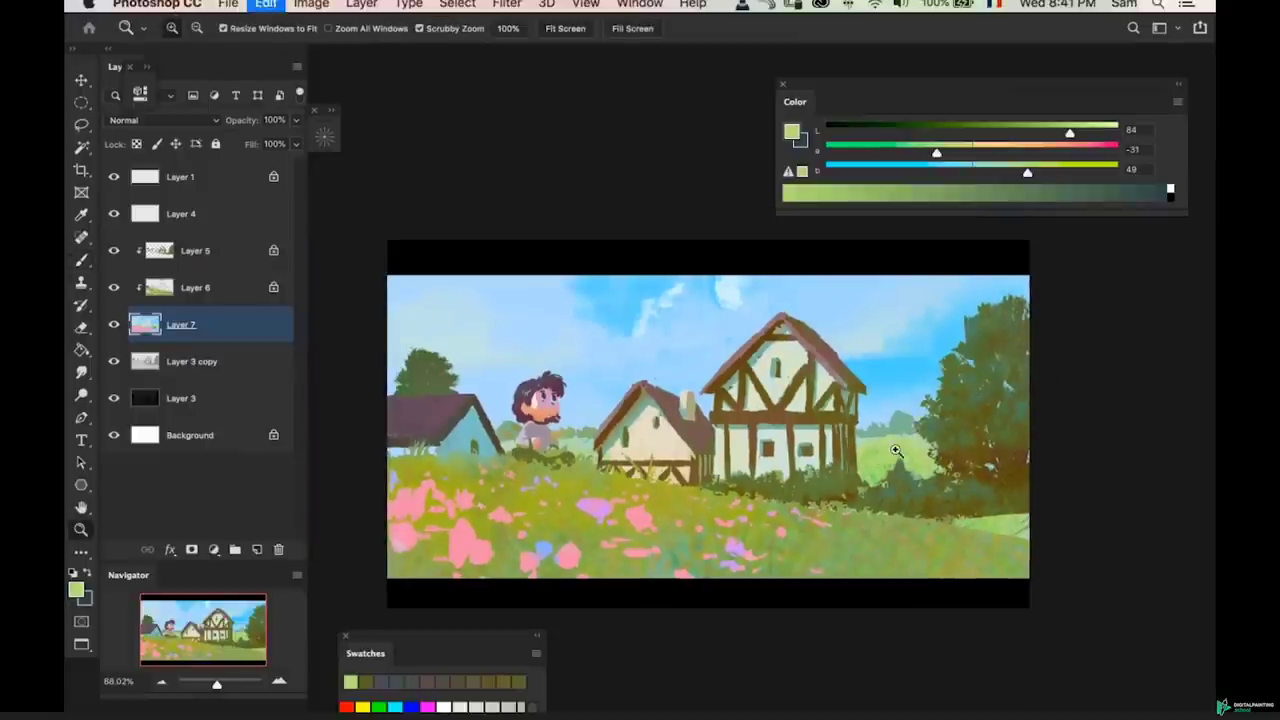
drag(904, 458, 924, 440)
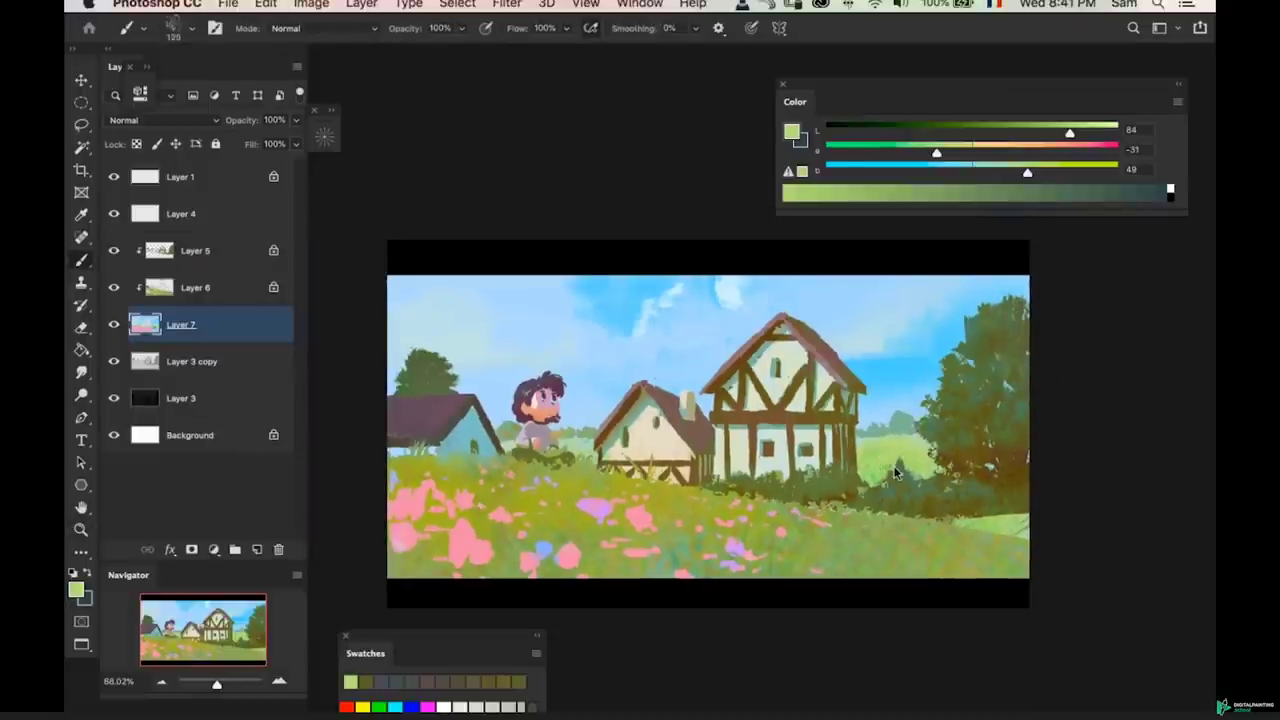
- Switch to Finder, look through the PAINTINGS folder, and open fantasyfirfun.psd
key(ctrl+Up)
click(238, 165)
click(236, 168)
scroll(333, 184, down, 1)
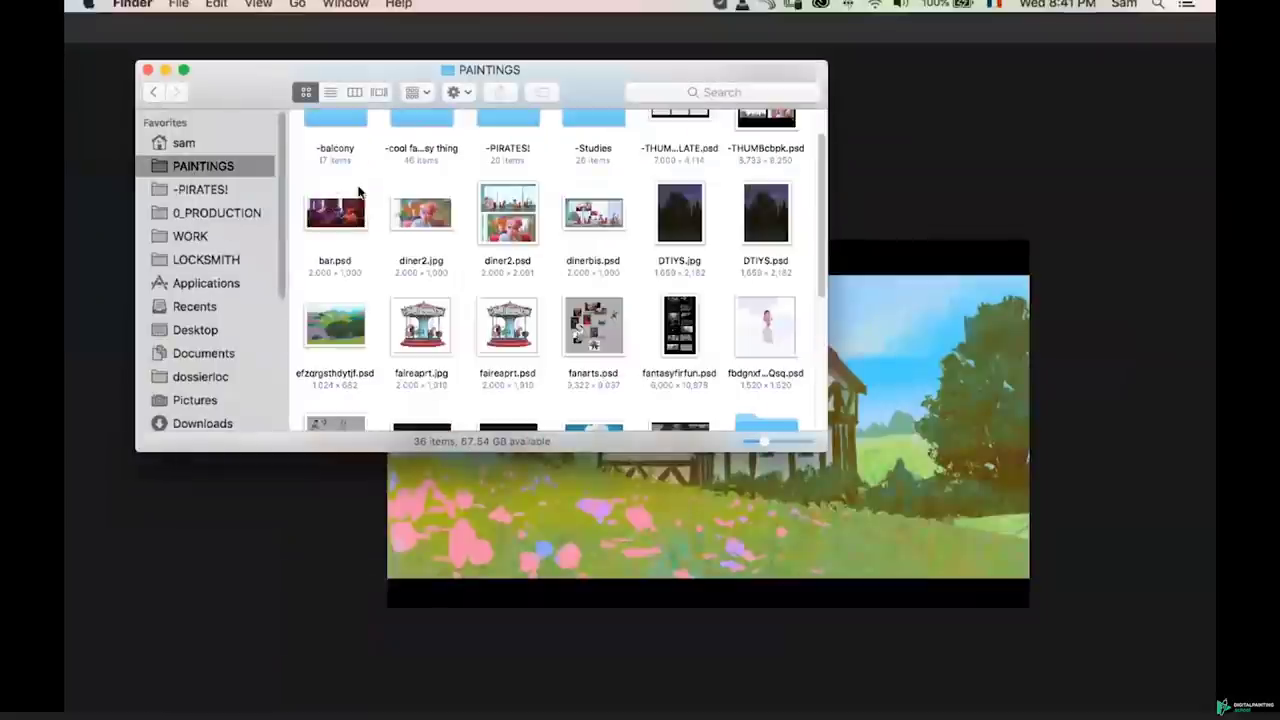
scroll(415, 240, up, 3)
click(778, 150)
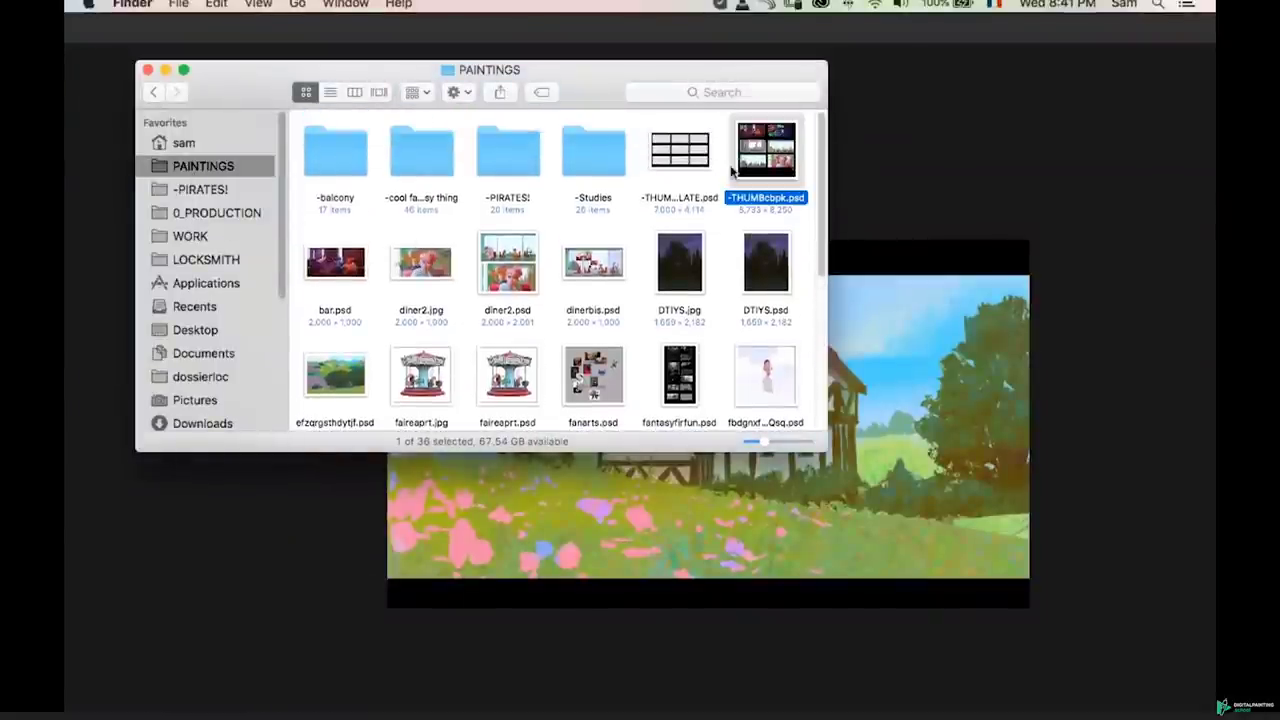
scroll(645, 244, down, 5)
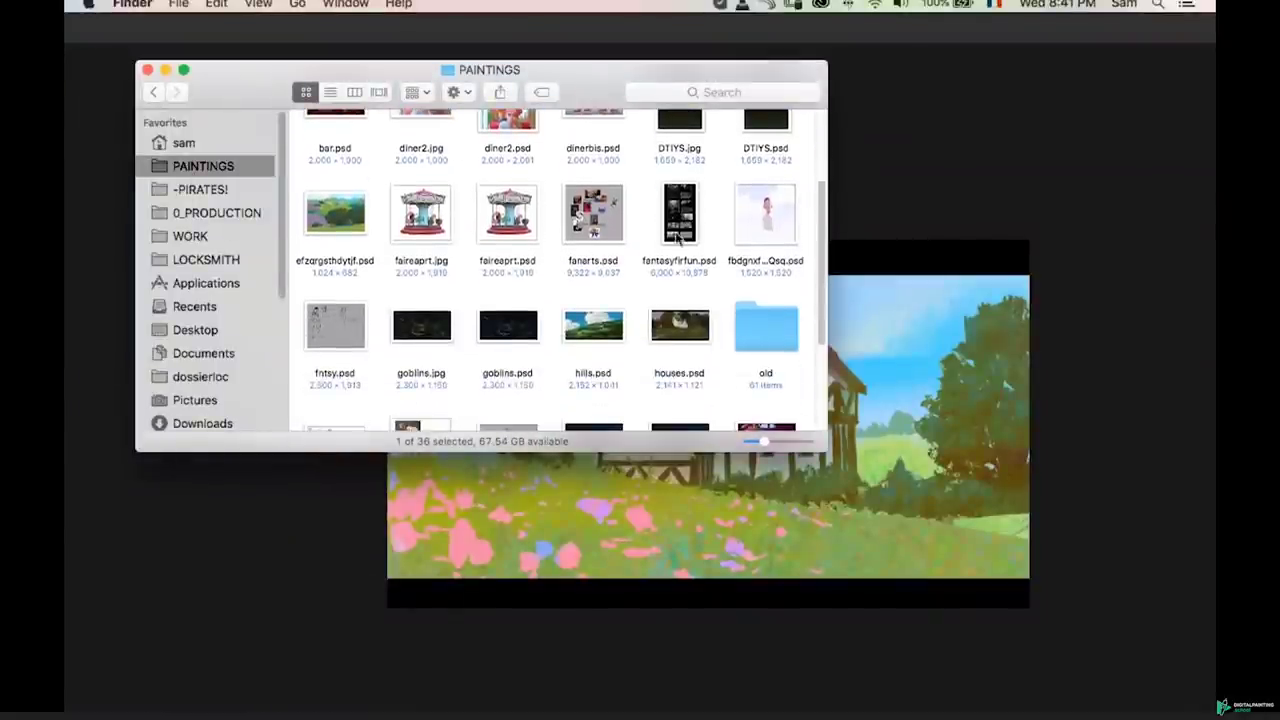
double_click(678, 232)
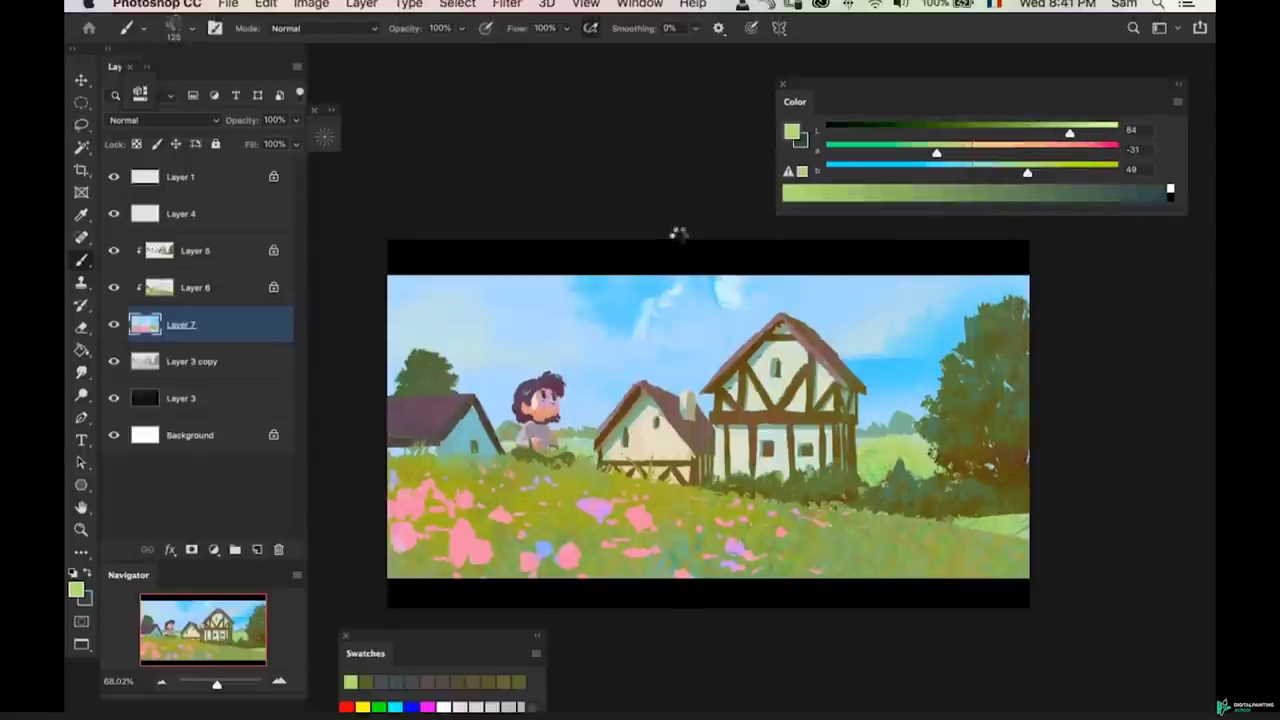
- Examine the sheet of grayscale composition thumbnails up close and as a whole, comparing their value groupings
scroll(640, 380, up, 4)
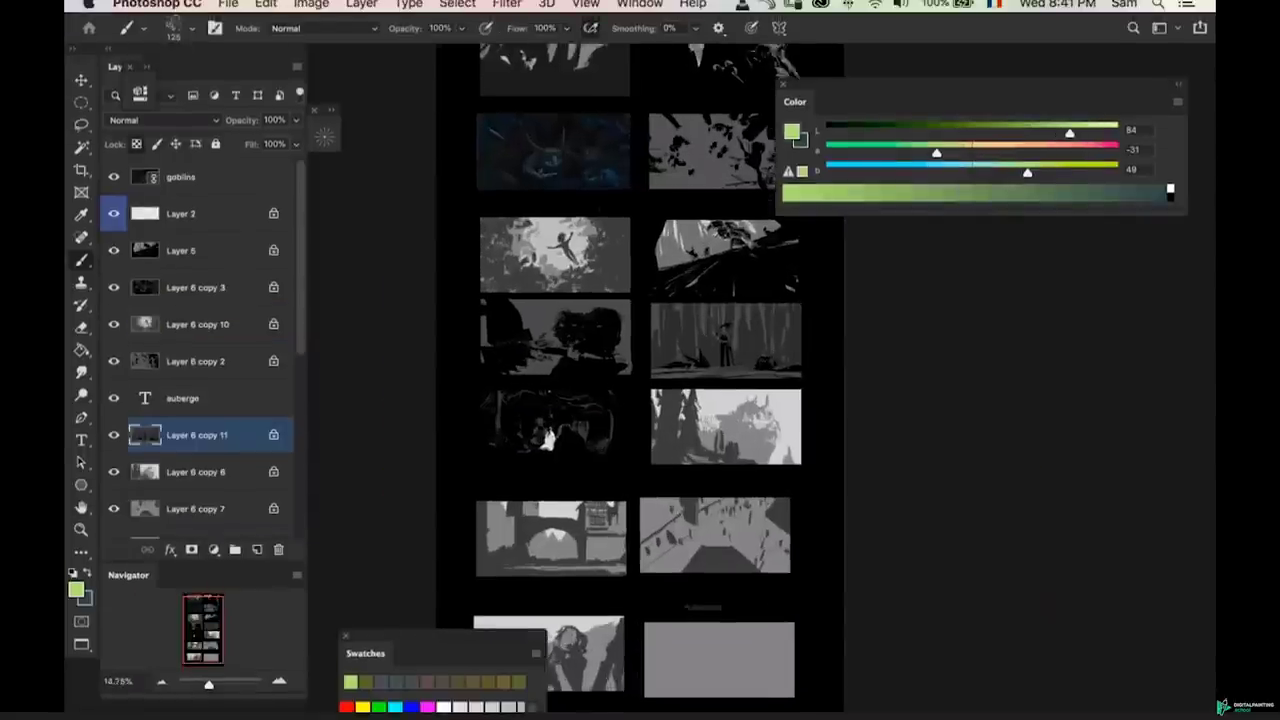
scroll(600, 215, up, 10)
scroll(600, 215, up, 3)
scroll(600, 215, down, 5)
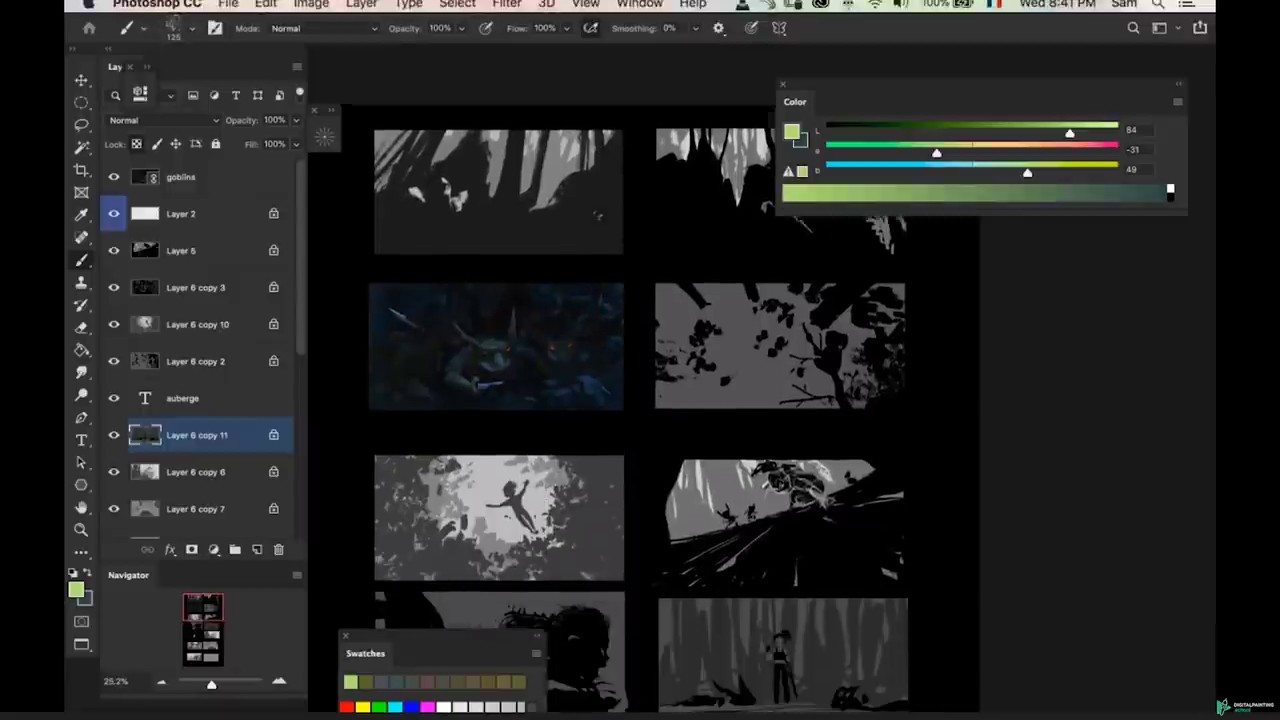
scroll(591, 236, down, 4)
scroll(560, 400, down, 2)
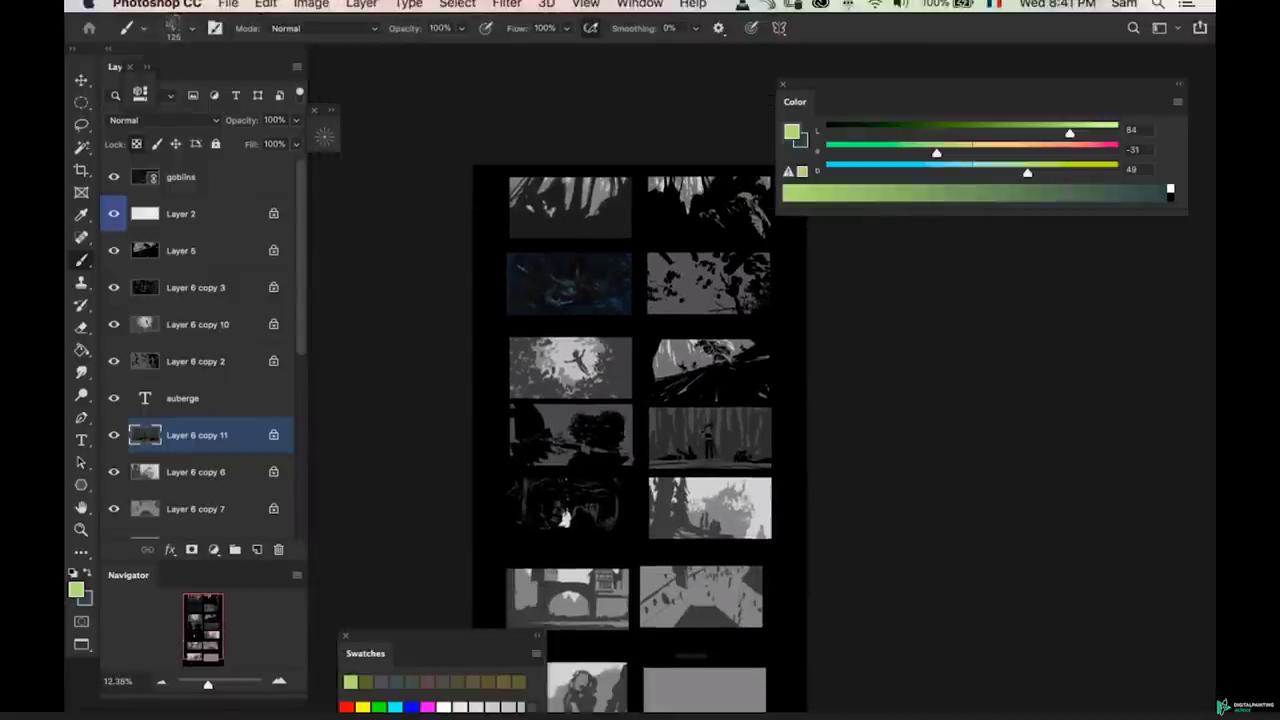
scroll(610, 380, up, 3)
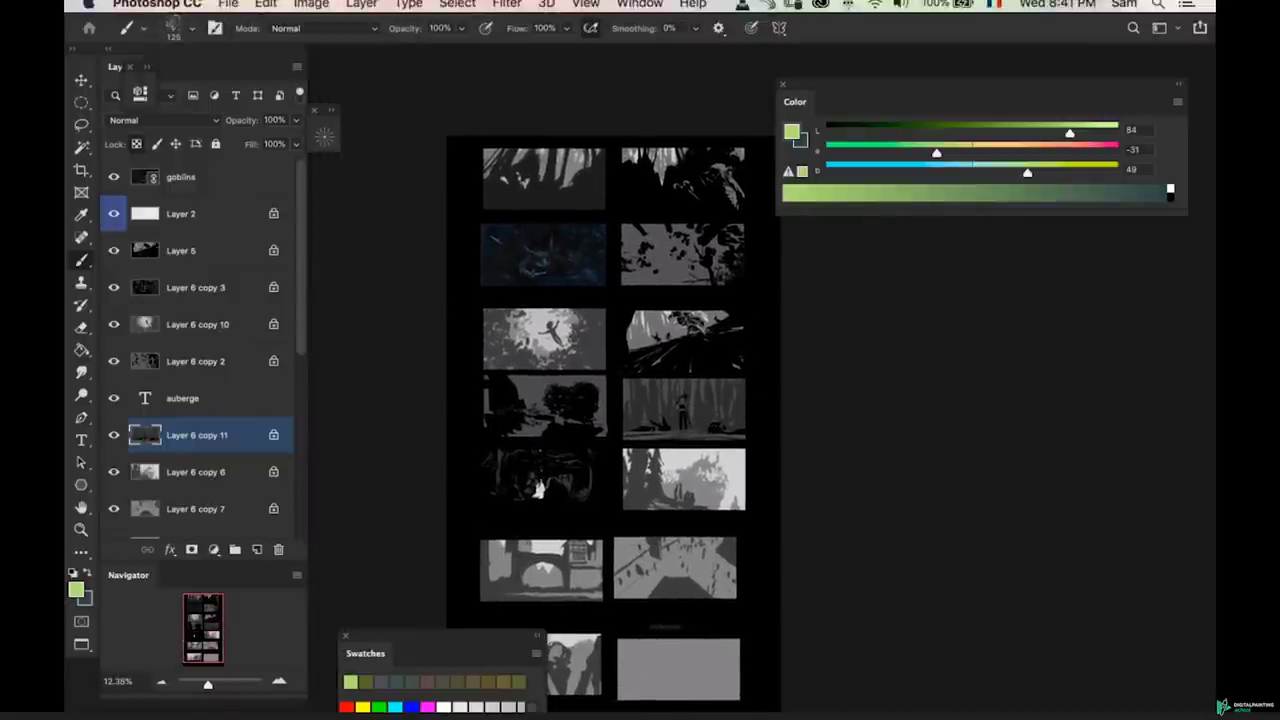
scroll(610, 420, up, 2)
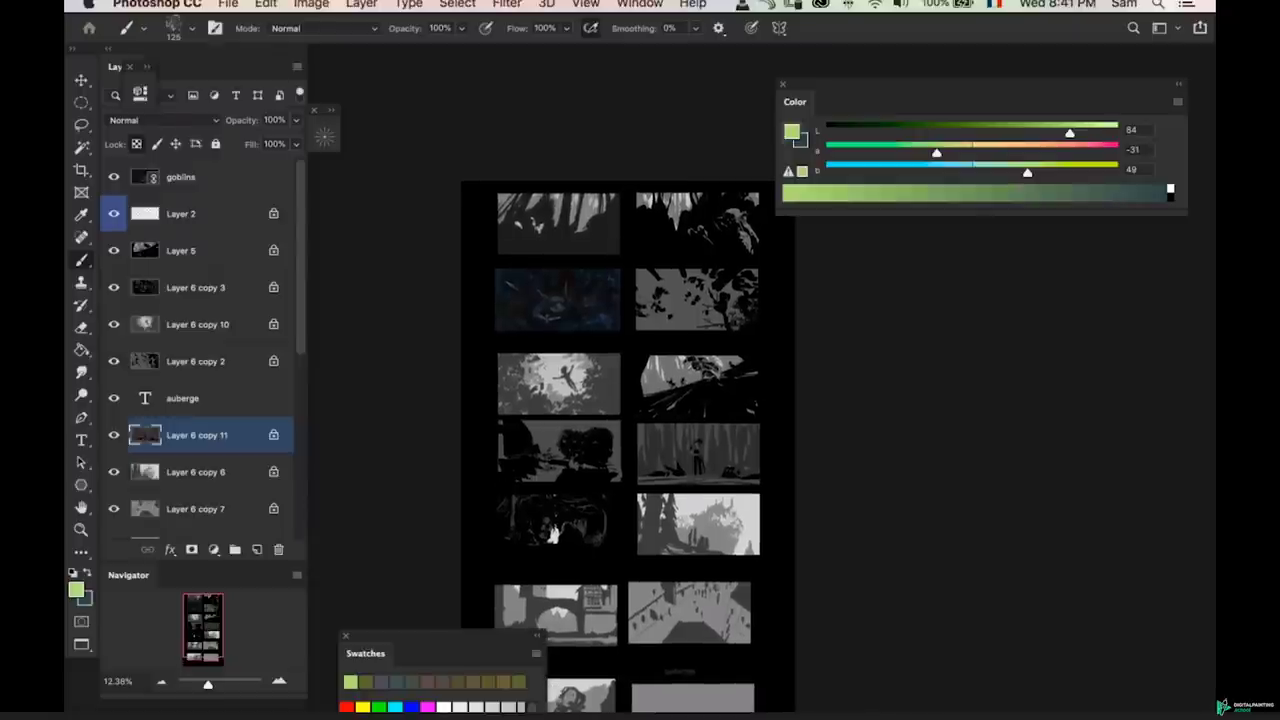
scroll(630, 373, up, 2)
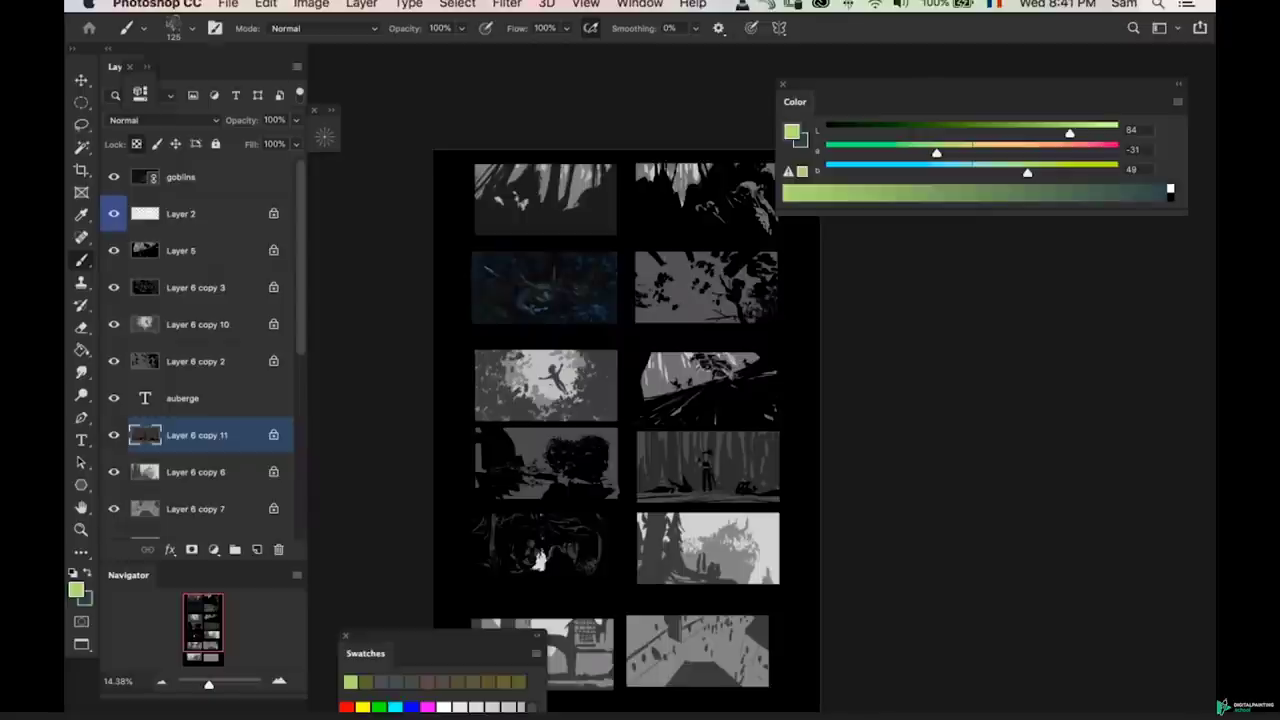
scroll(740, 210, up, 3)
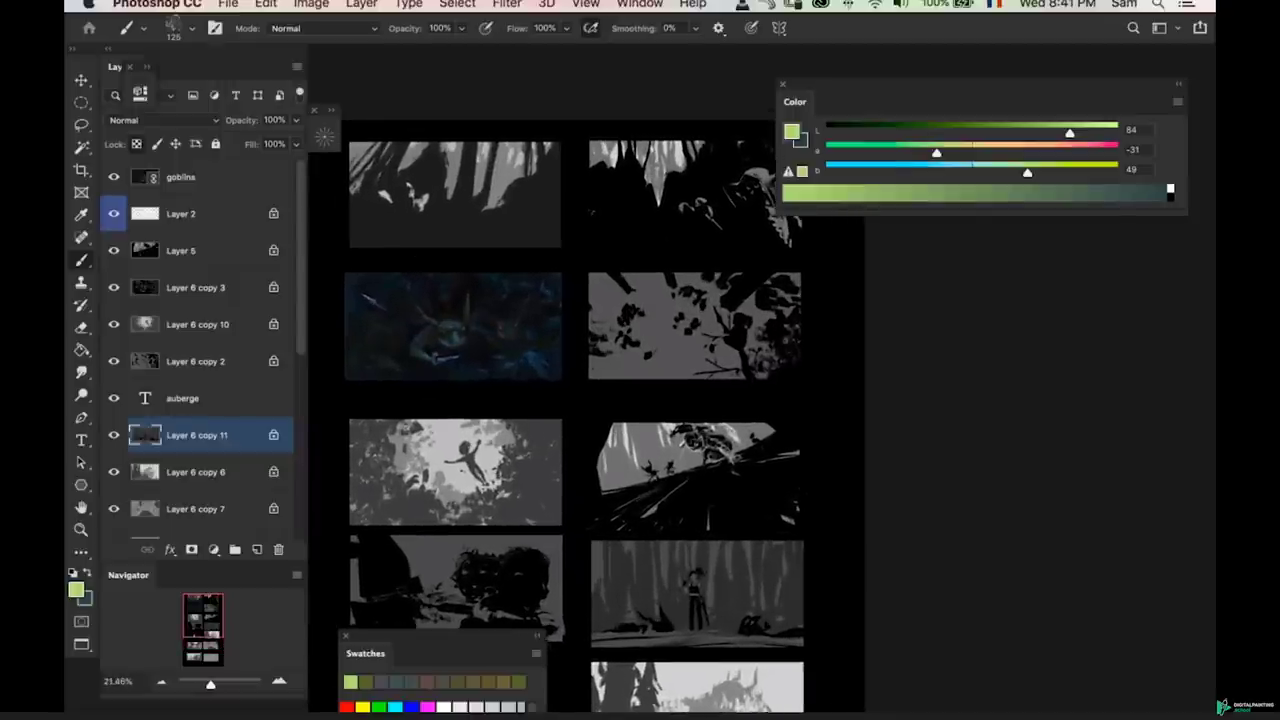
scroll(600, 450, up, 1)
scroll(600, 450, down, 5)
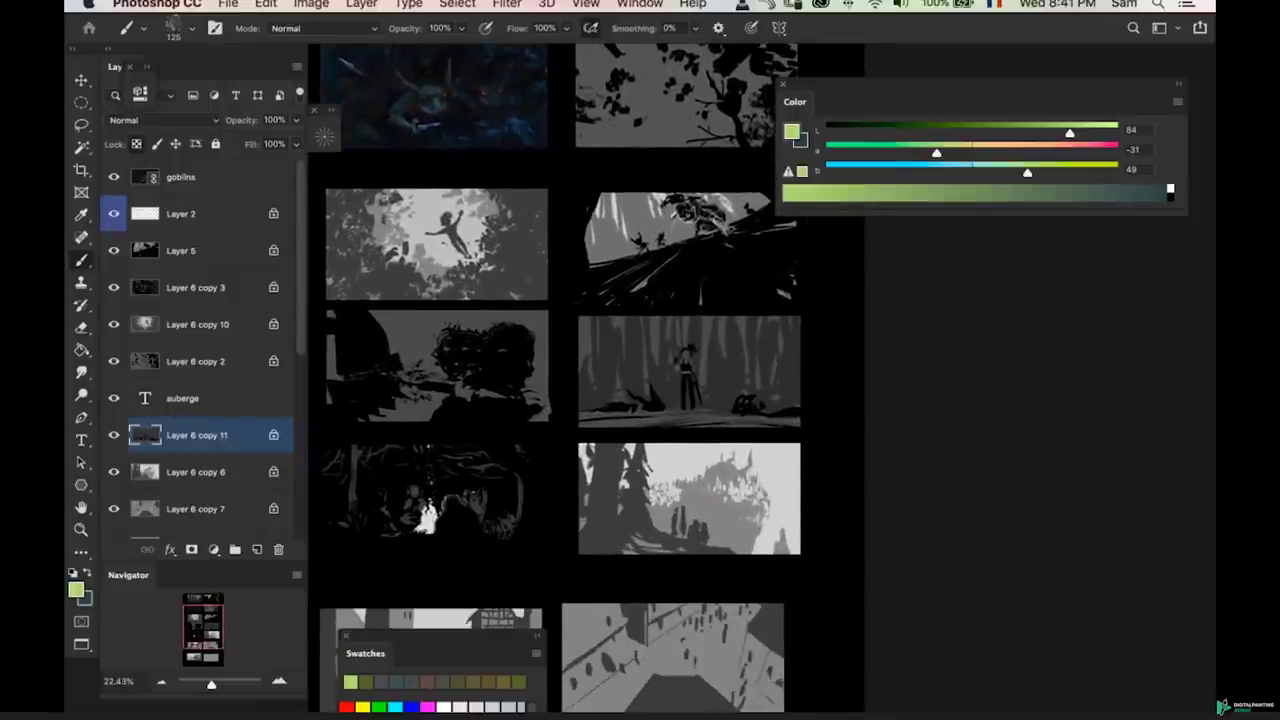
scroll(600, 400, down, 5)
scroll(600, 400, left, 1)
scroll(610, 380, down, 4)
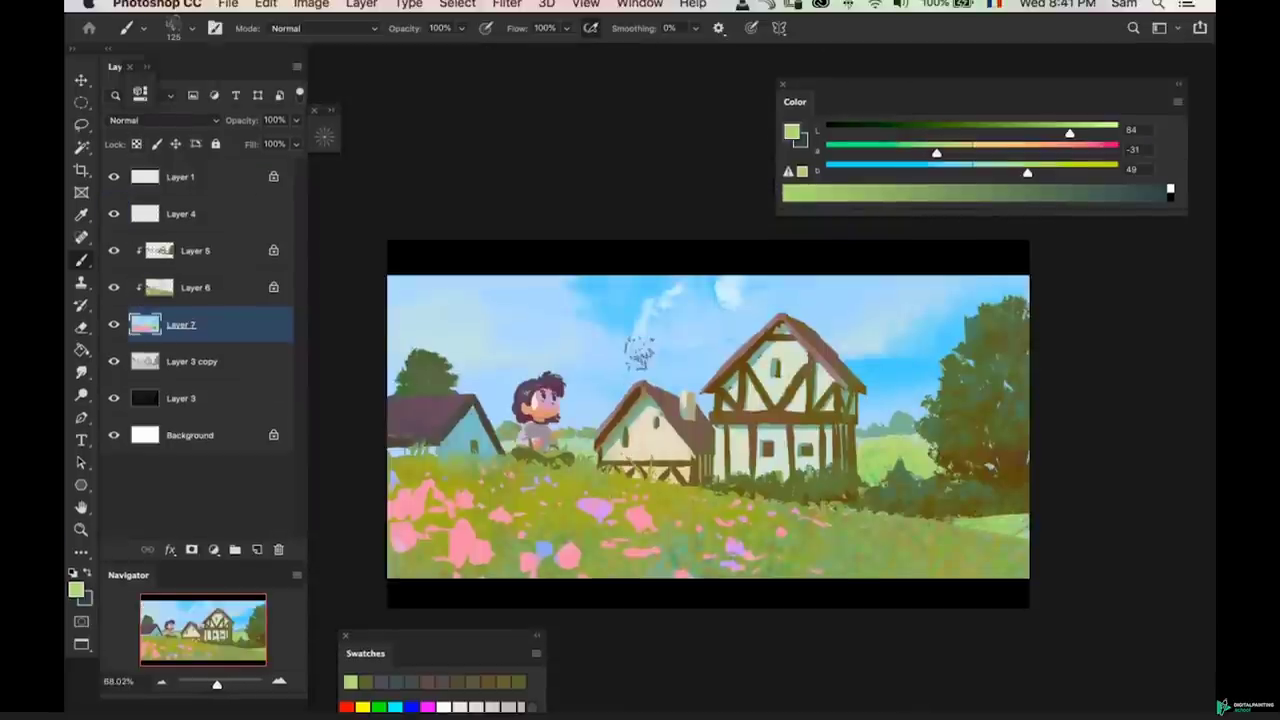
- Switch to Finder, look further through the PAINTINGS folder, and return to the village painting in Photoshop
key(ctrl+Up)
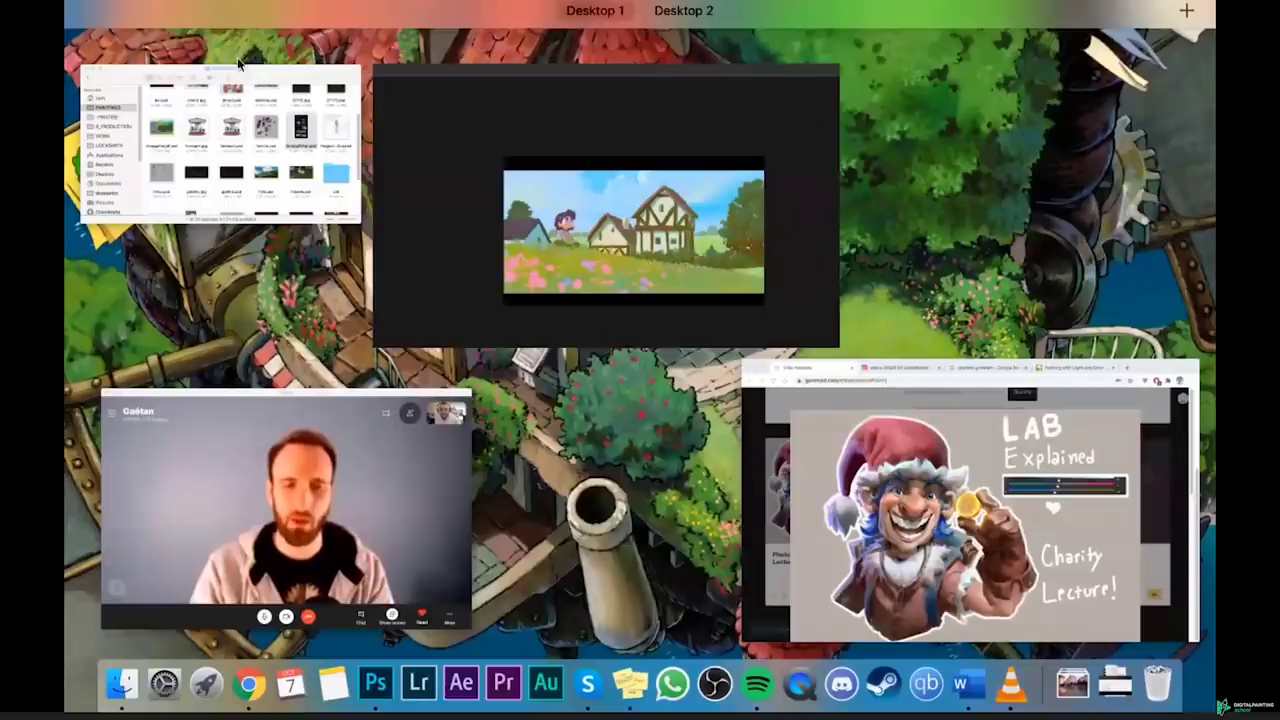
click(230, 140)
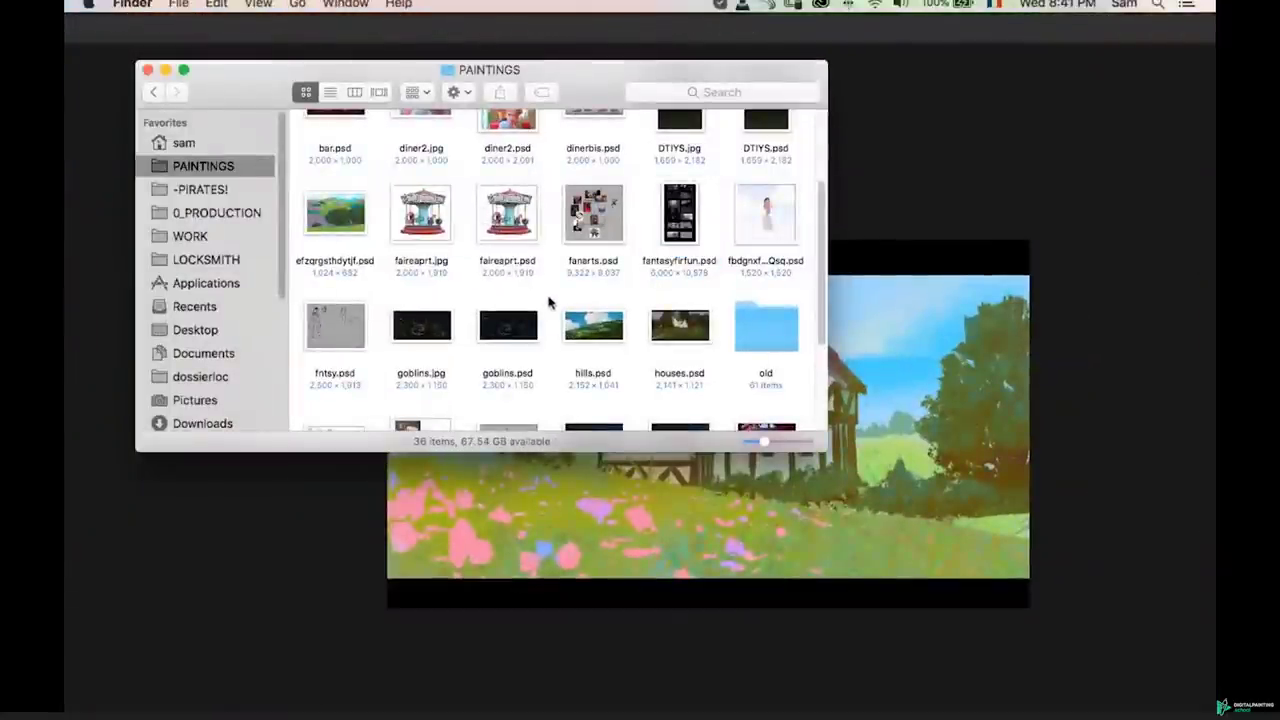
scroll(548, 302, down, 3)
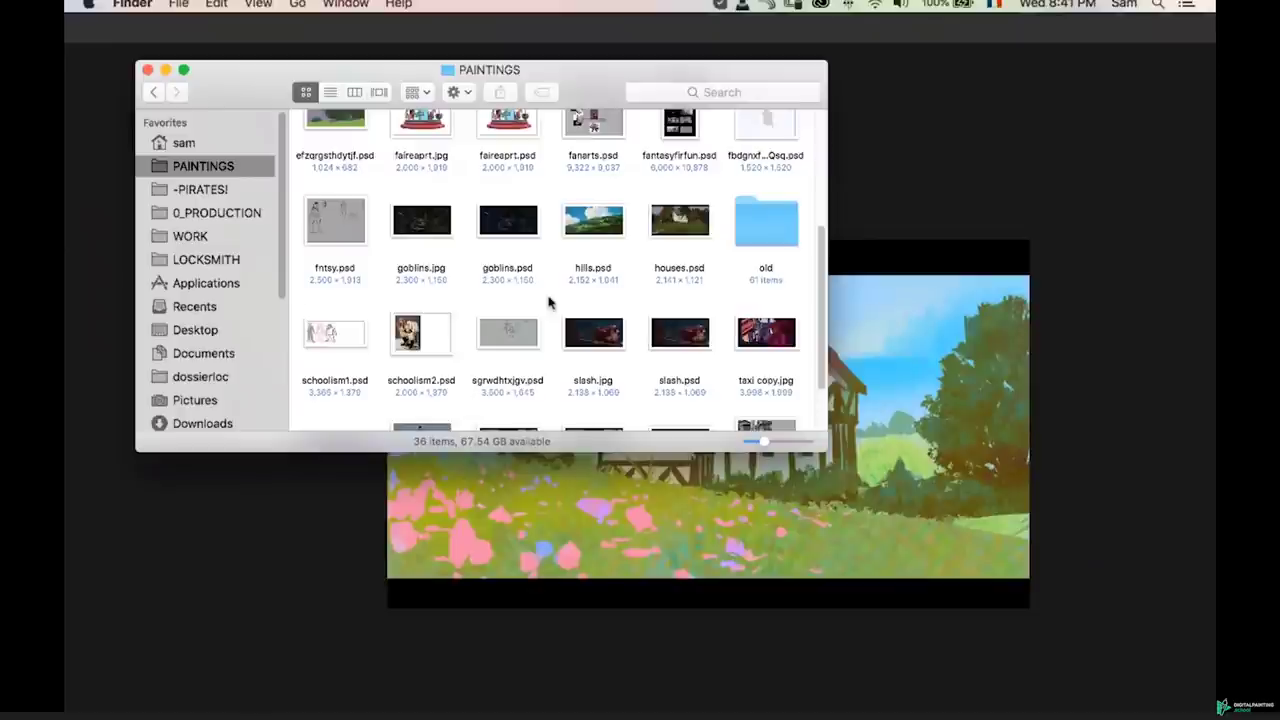
click(309, 517)
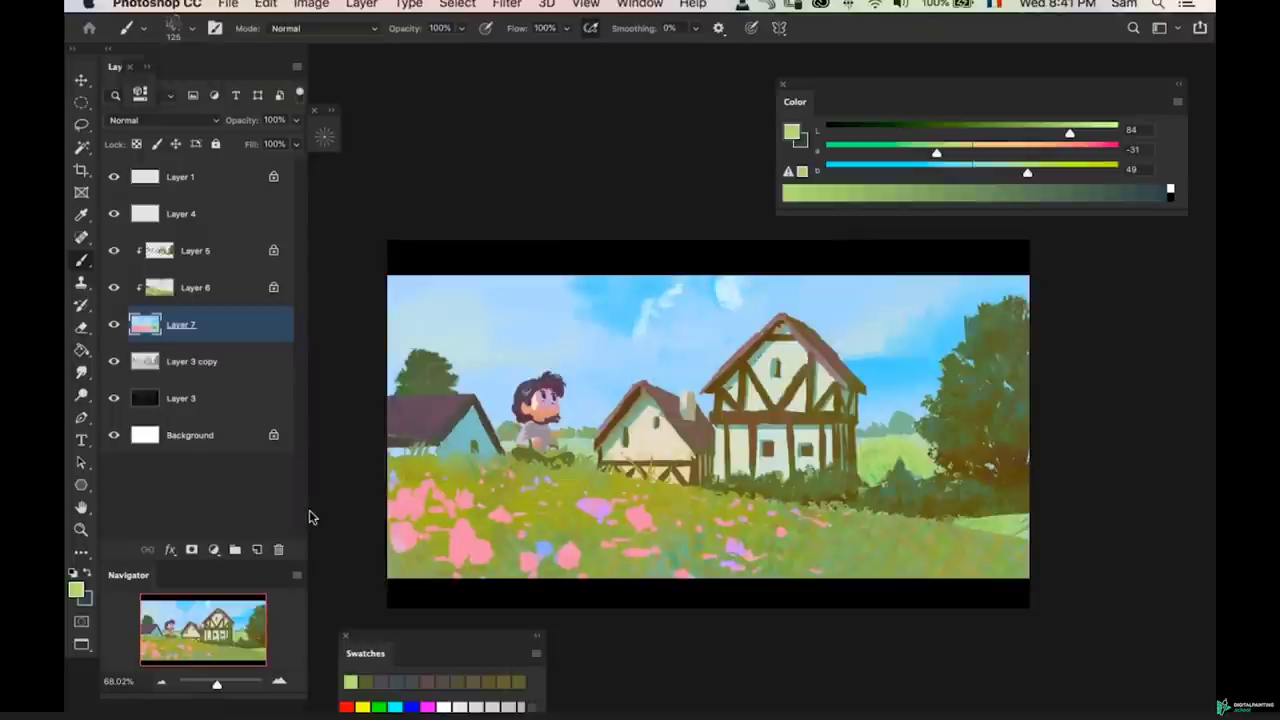
- Sample light blues from the sky on Layer 7, finishing with L 87, a -13, b -8, and enlarge the brush to 150 px
key(e)
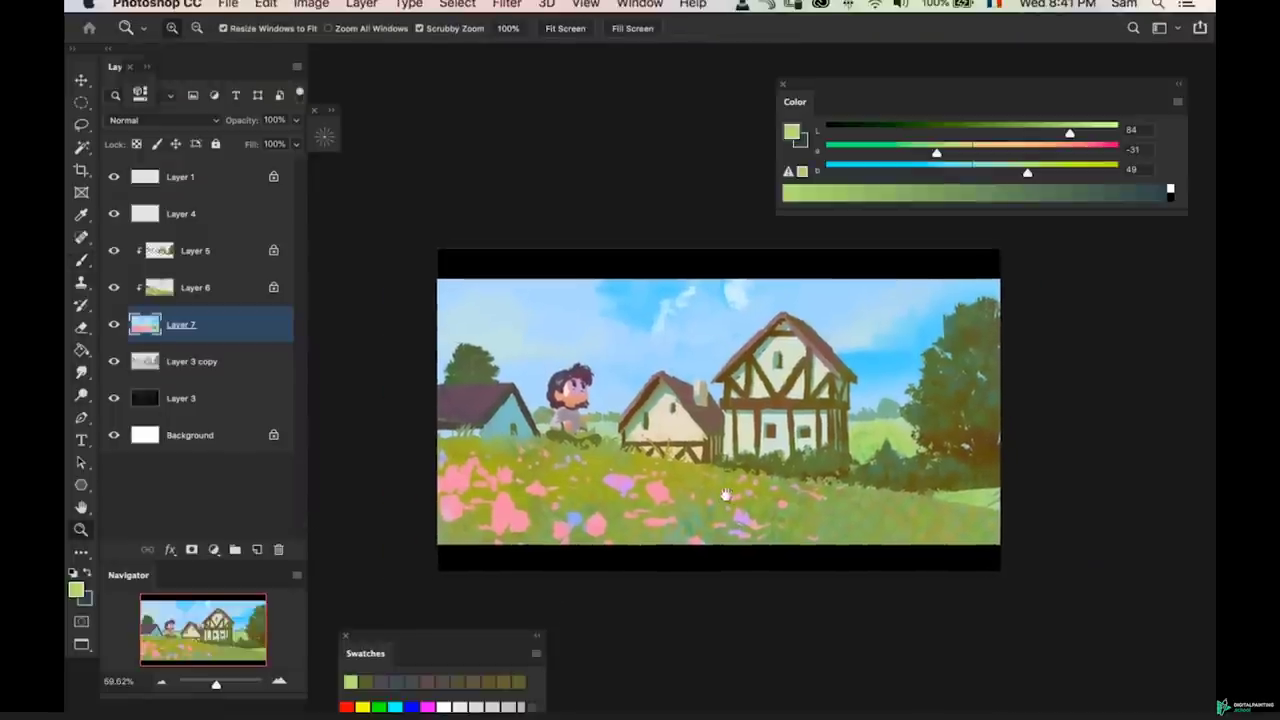
key(b)
key(e)
key(b)
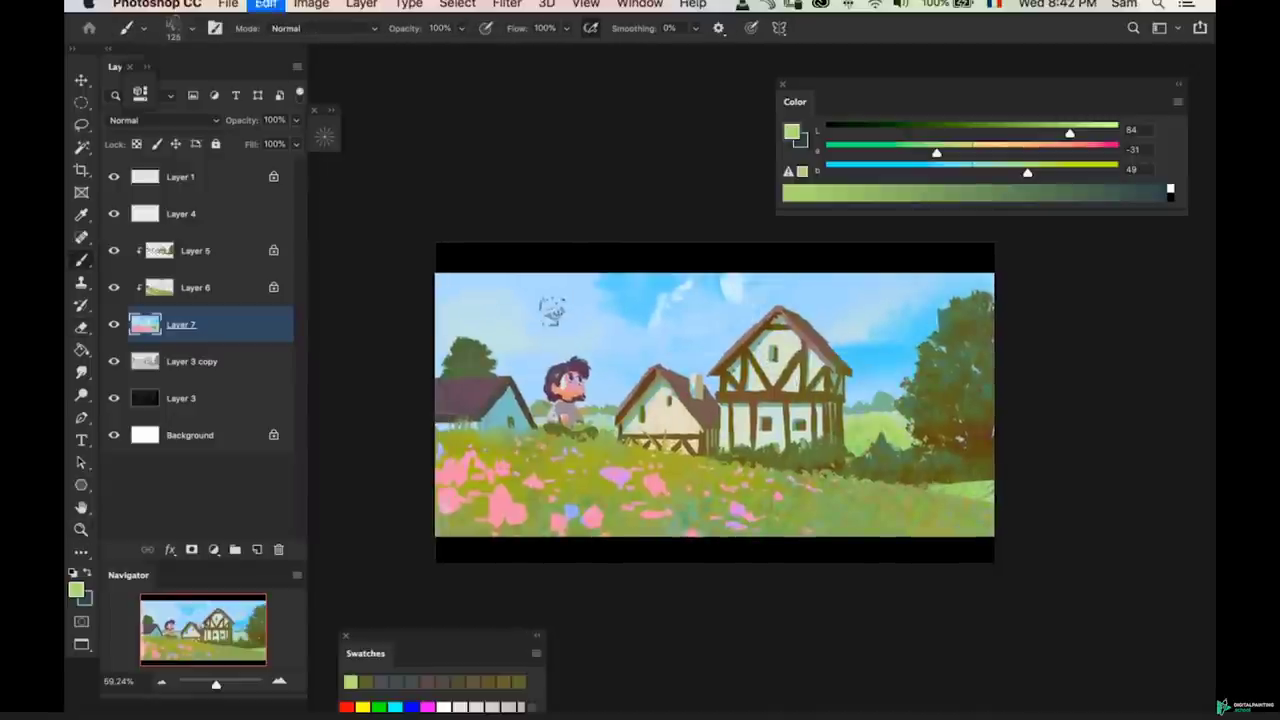
alt+click(555, 319)
key([)
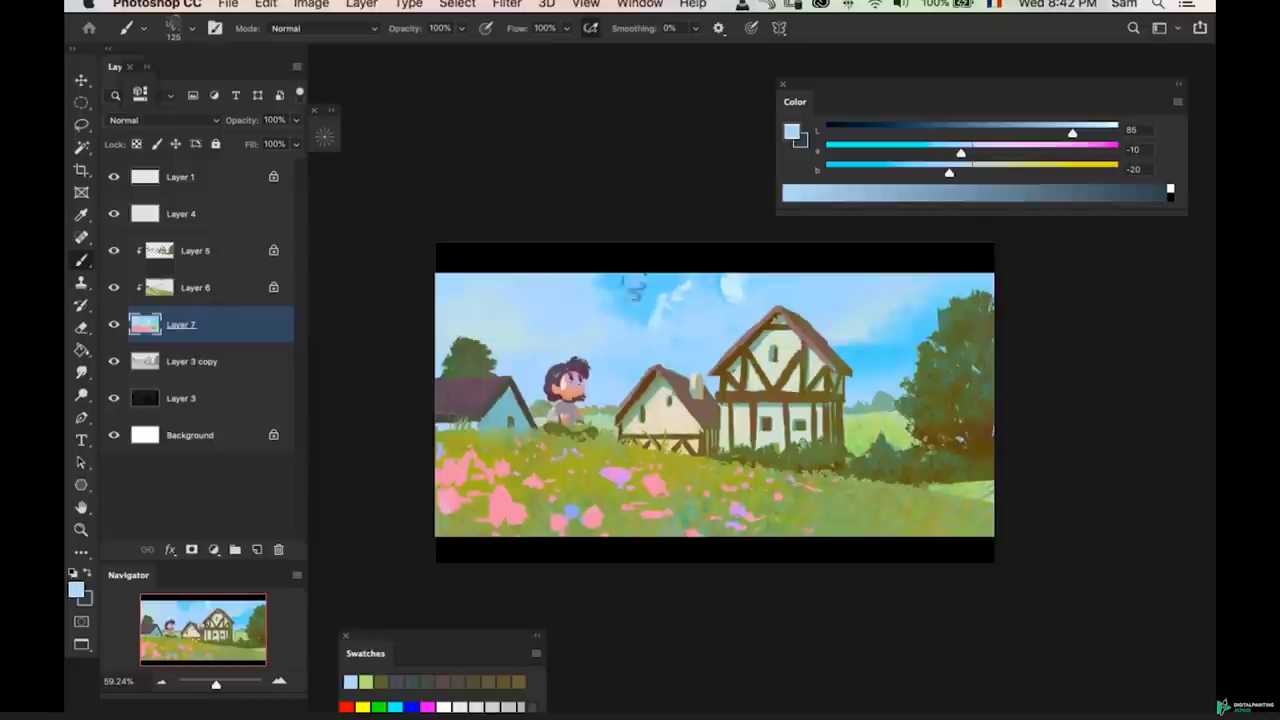
alt+click(842, 299)
key(])
alt+click(829, 305)
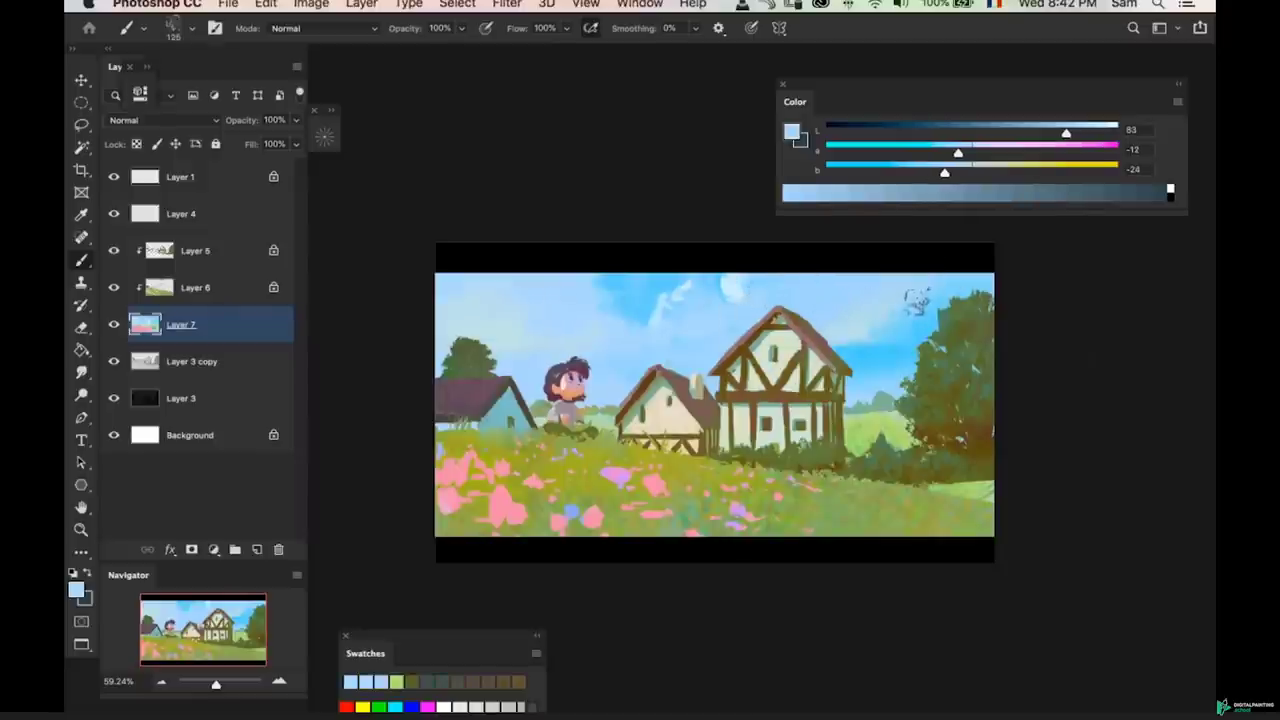
alt+click(854, 321)
key(bracketright)
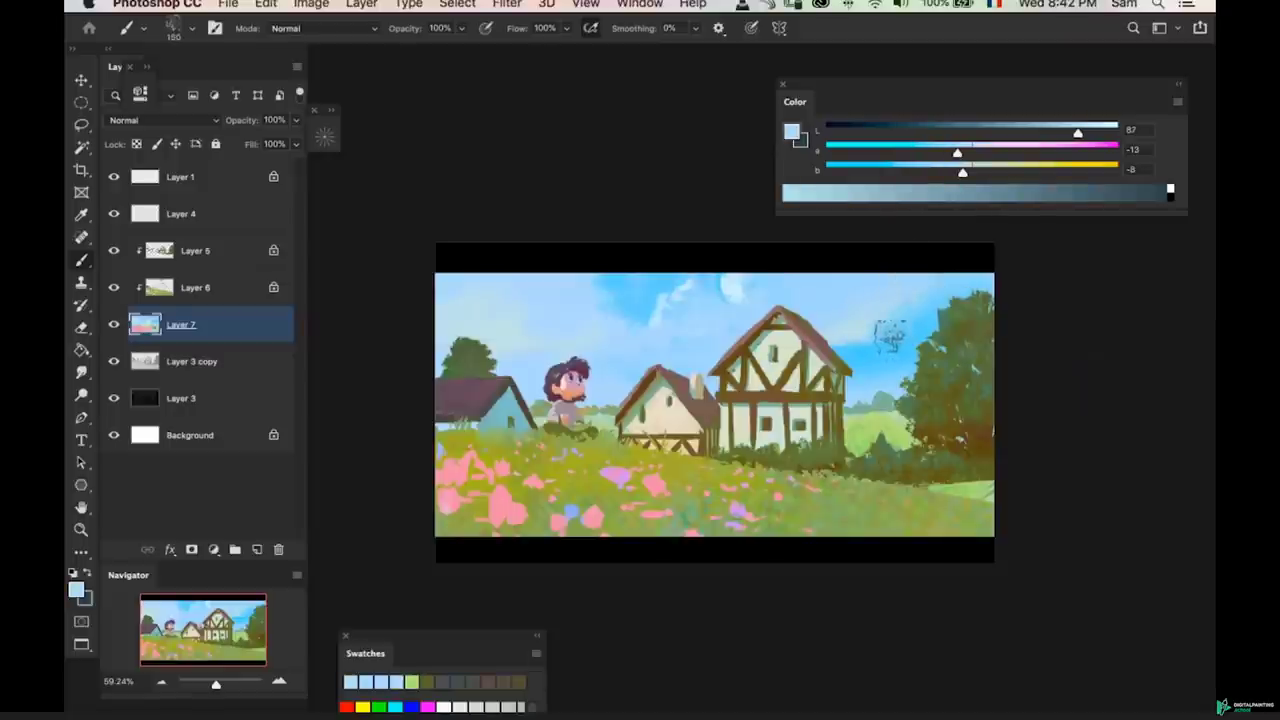
- Flip the whole painting horizontally and check the mirrored composition
key(super+shift+h)
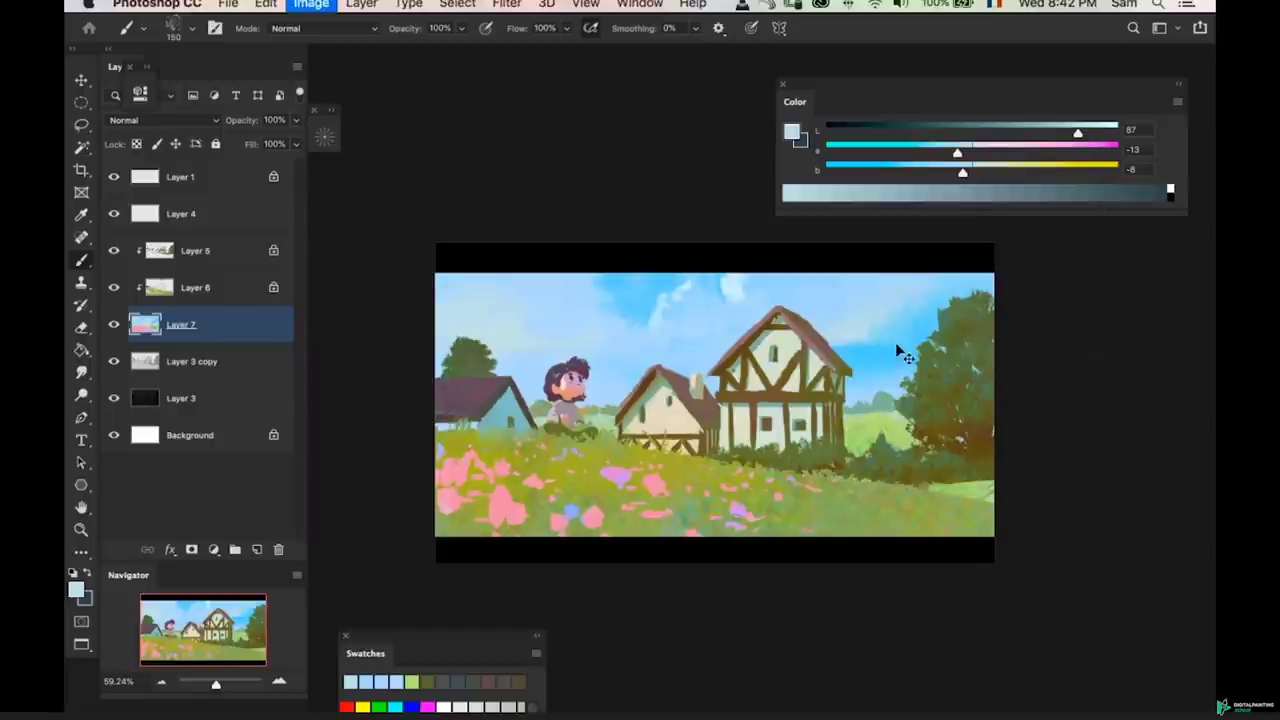
mouse_move(883, 346)
mouse_down()
mouse_move(909, 360)
mouse_move(880, 356)
mouse_up()
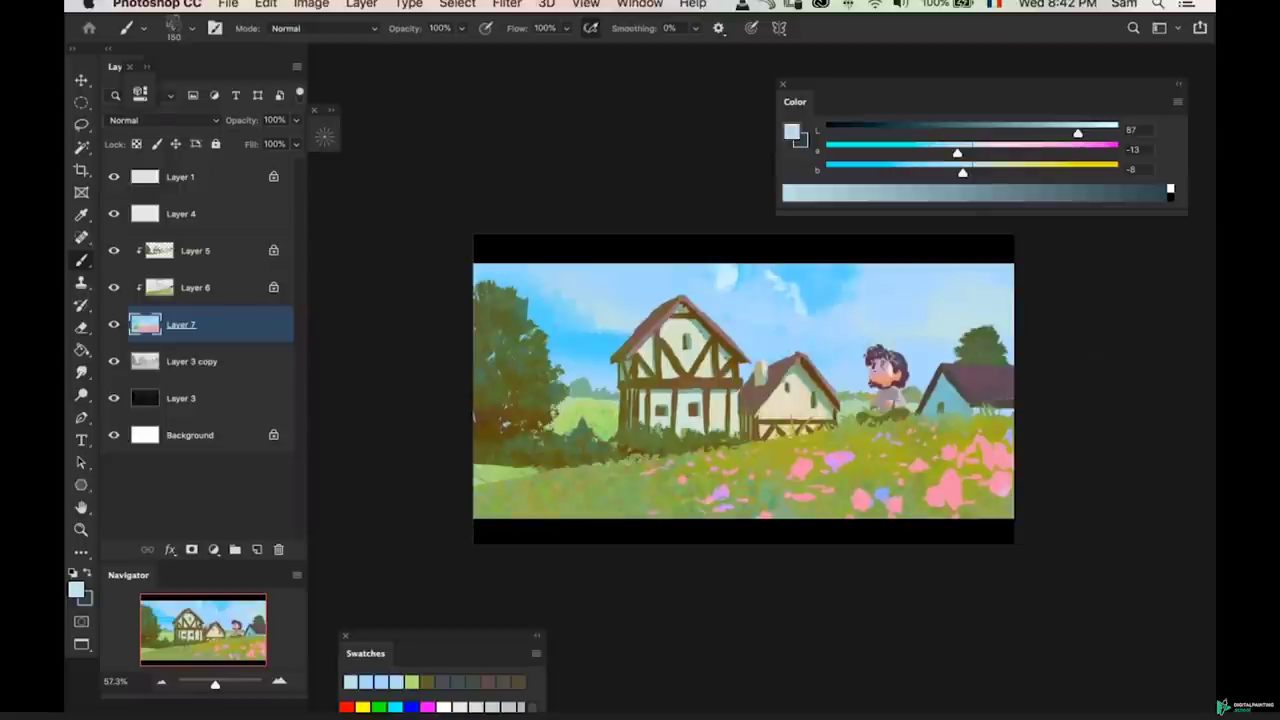
key(e)
key(b)
key(z)
mouse_move(552, 452)
mouse_down()
mouse_move(589, 465)
mouse_move(558, 450)
mouse_up()
key(b)
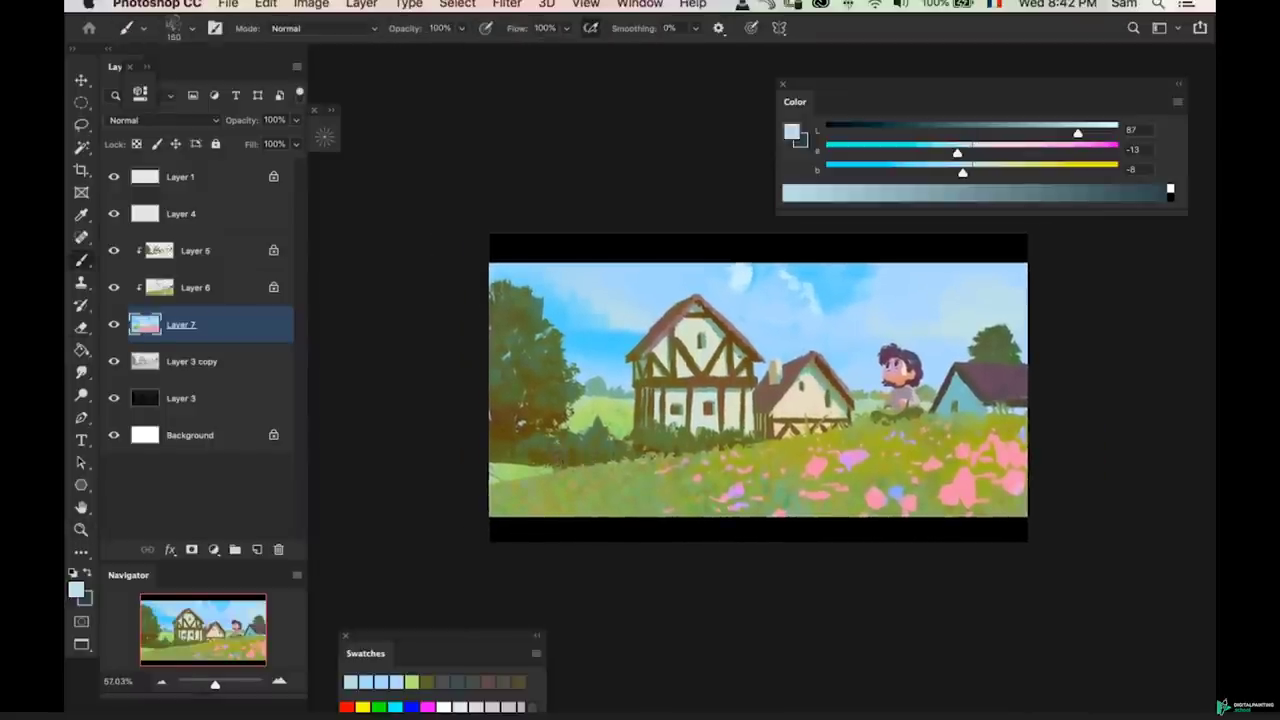
- Choose the Plastic Wrap - Light brush at 200 px from the texture presets
right_click(766, 330)
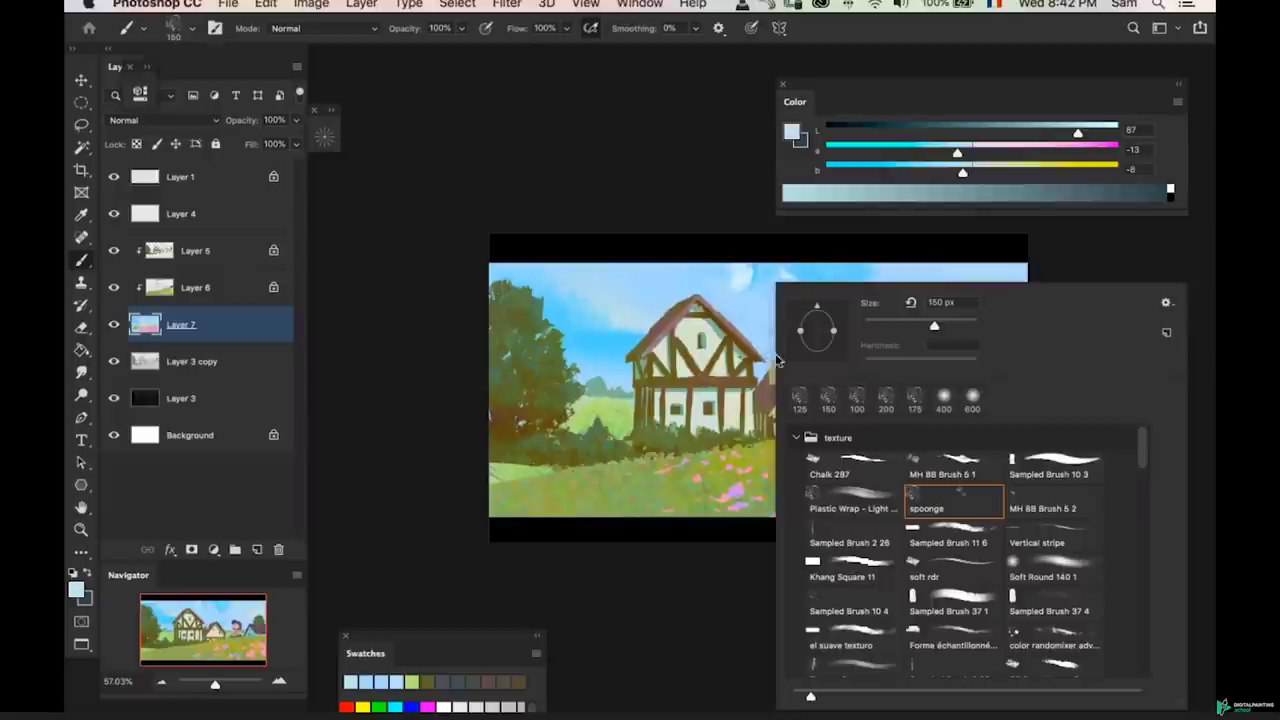
click(858, 502)
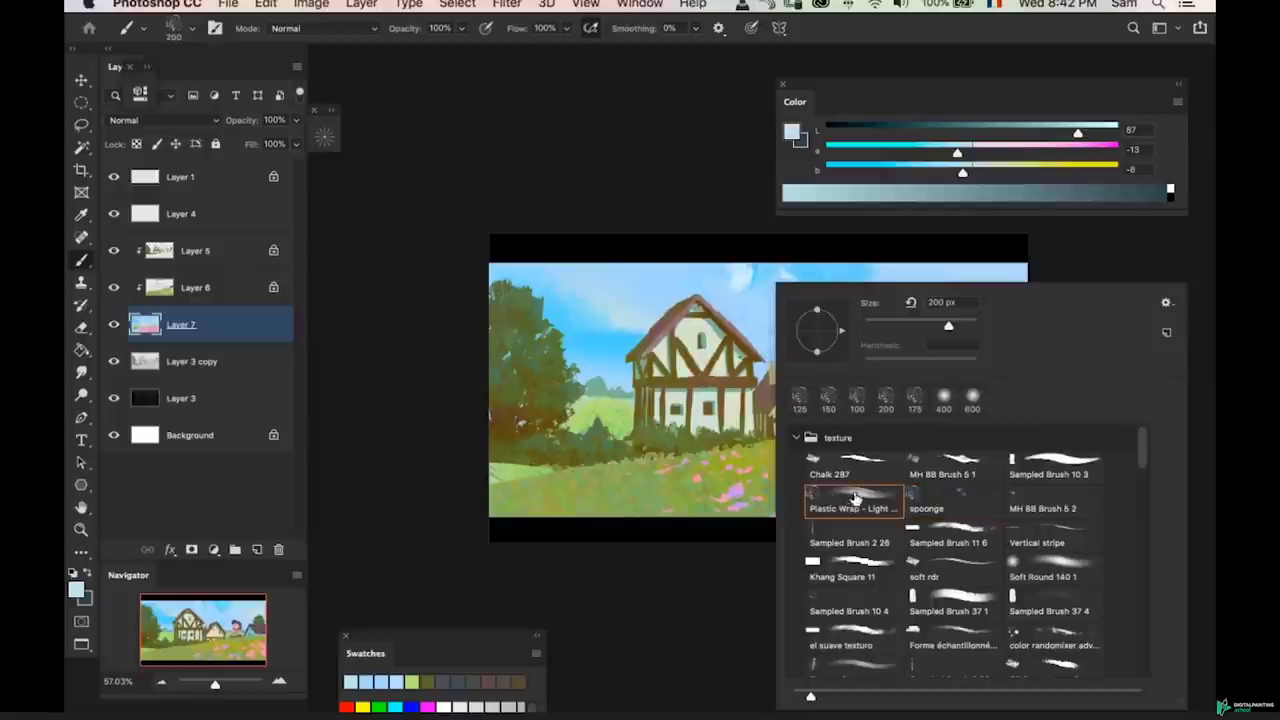
click(693, 552)
key(z)
drag(693, 550, 739, 537)
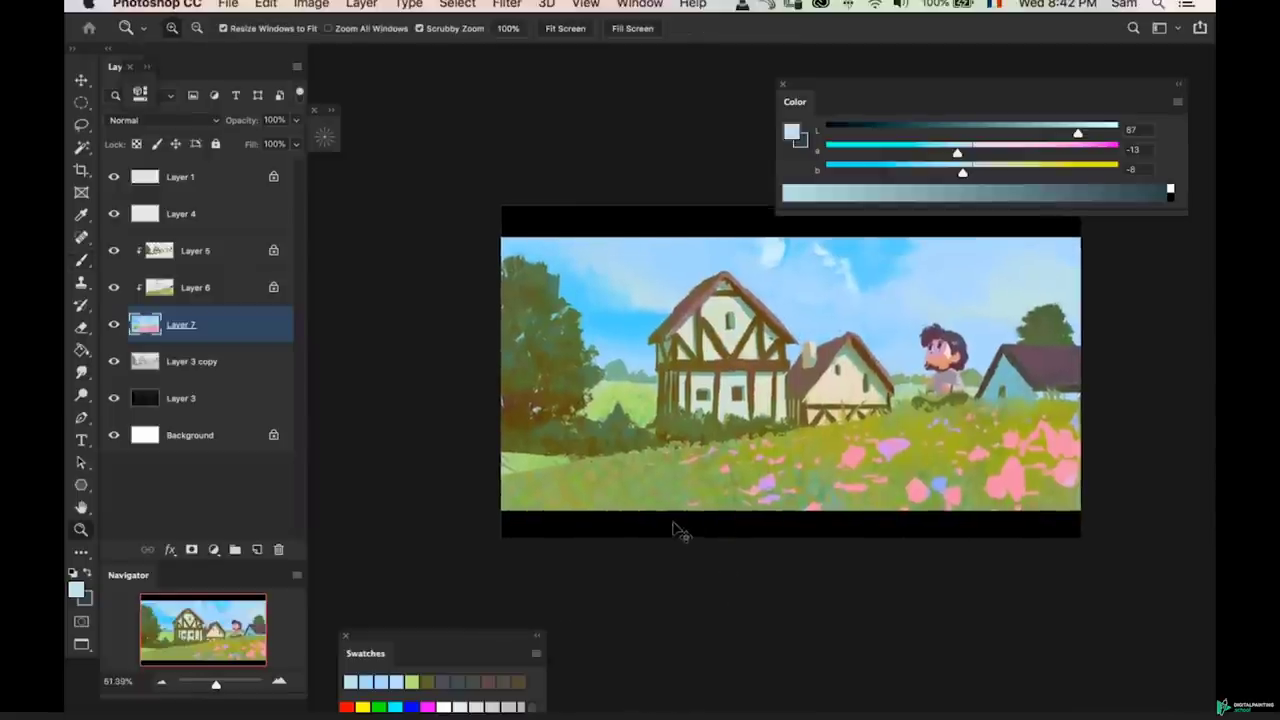
- Select Layer 6 from the ground in the painting and reduce the brush size to 70 px
super+click(634, 488)
key(b)
key(bracketleft)
key(bracketleft)
key(bracketleft)
key(bracketleft)
key(bracketleft)
key(bracketleft)
key(bracketleft)
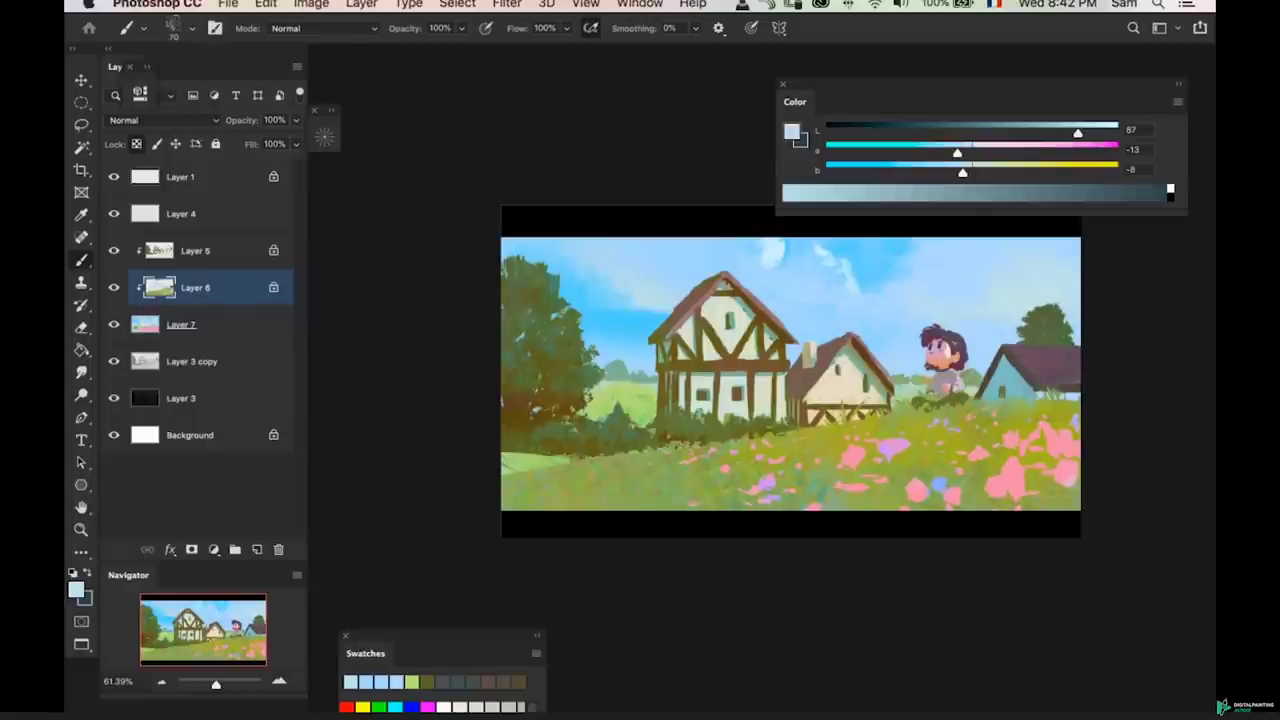
- Examine the mirrored painting at several magnifications, from the seated character to the timbered house and large tree
key(super+space)
drag(812, 388, 797, 447)
key(e)
key(b)
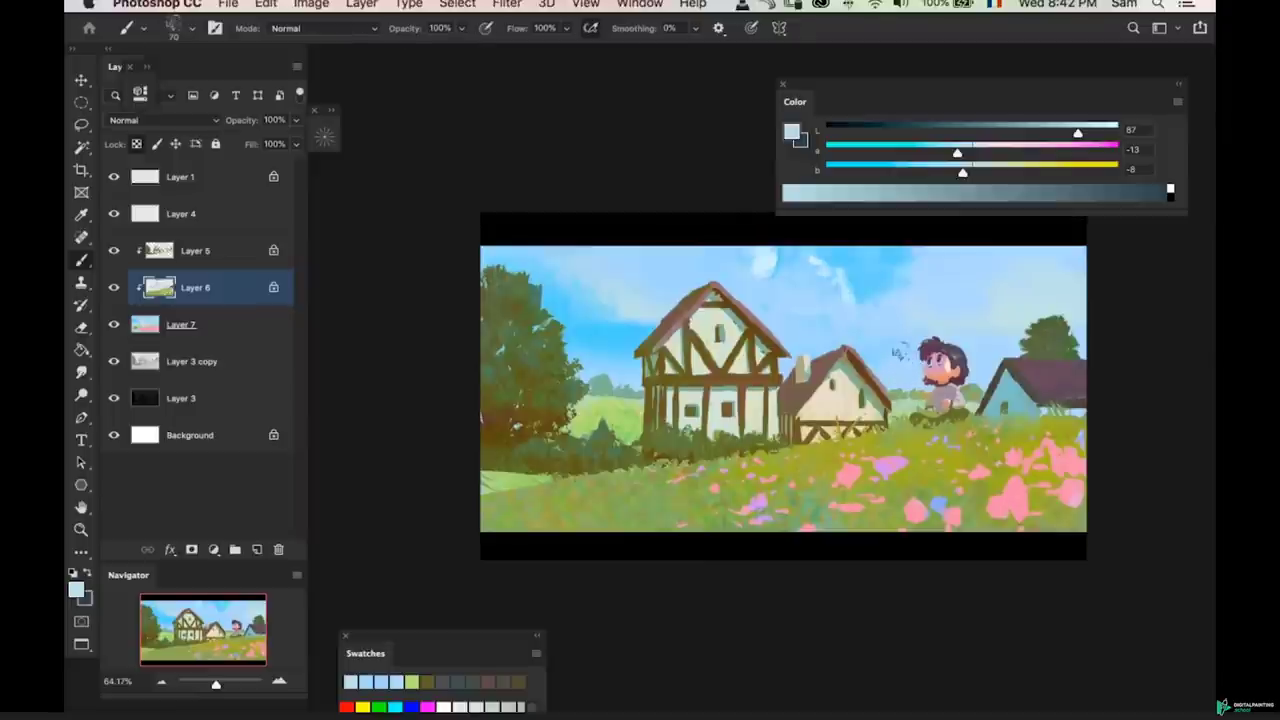
key(super+space)
drag(911, 378, 871, 392)
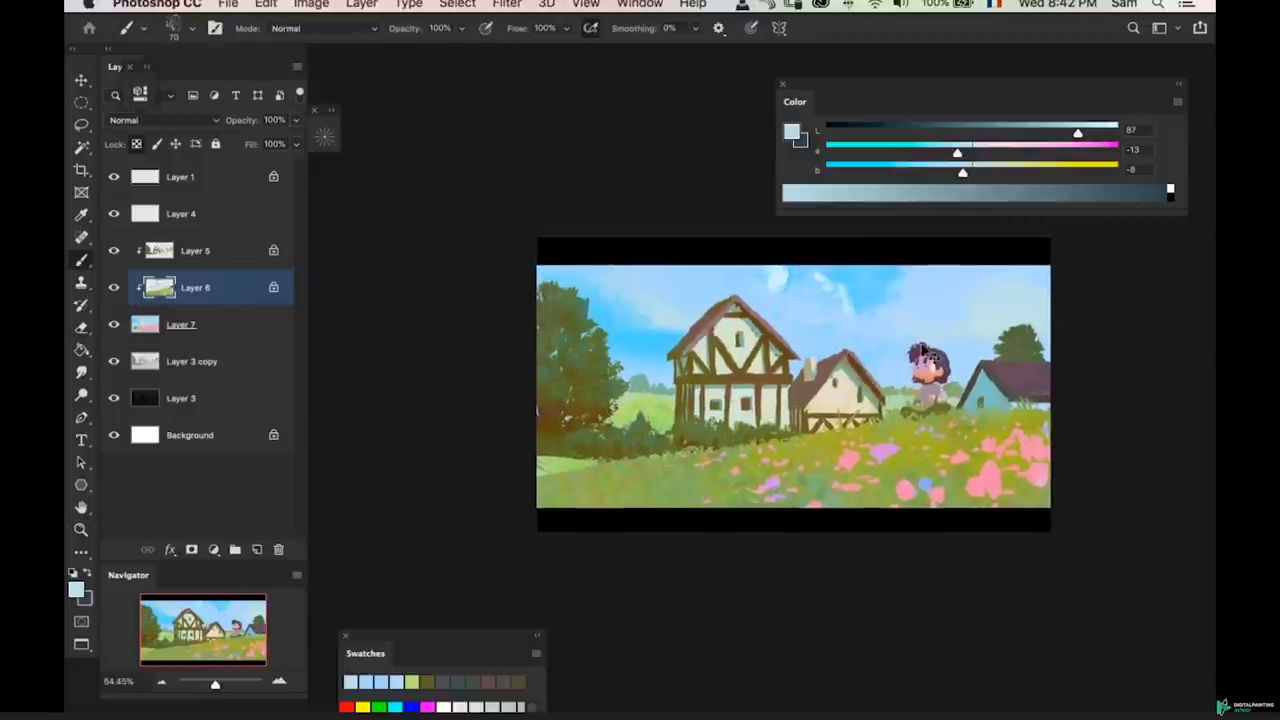
key(z)
drag(884, 342, 924, 382)
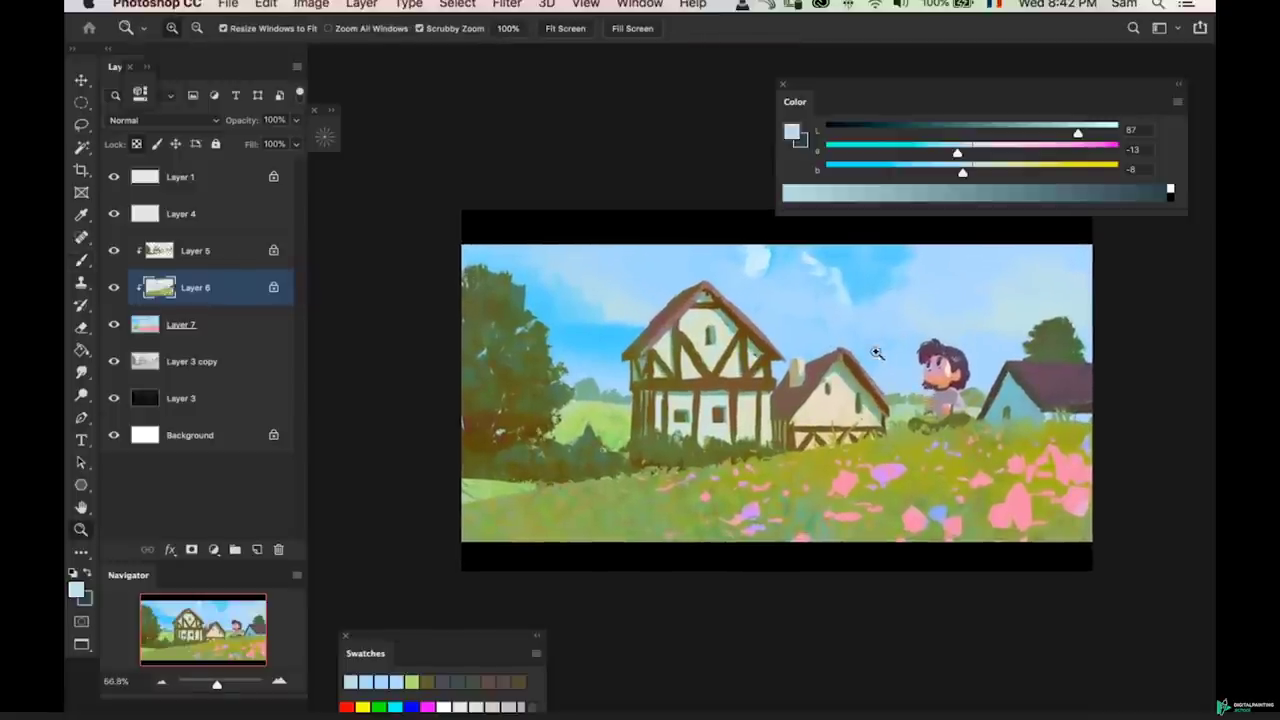
key(b)
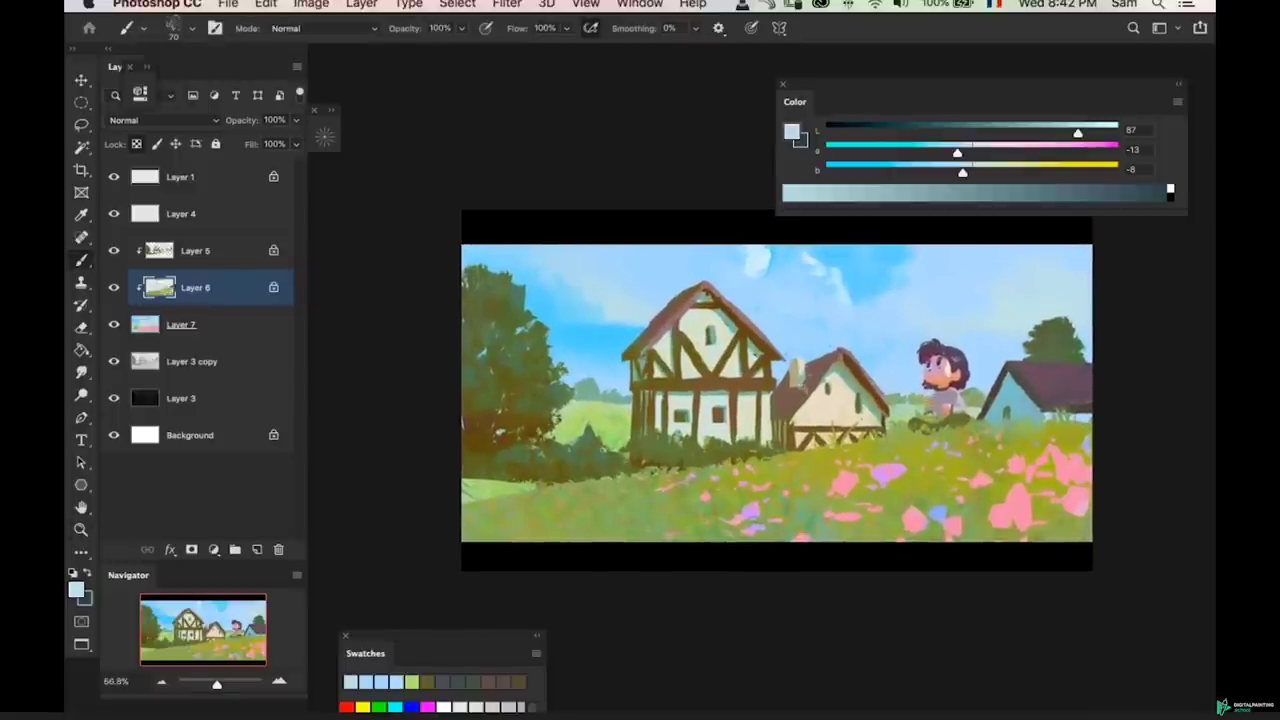
key(z)
mouse_move(617, 390)
mouse_down()
mouse_move(583, 418)
mouse_move(644, 414)
mouse_move(660, 440)
mouse_up()
key(b)
- Switch to a flat rectangular brush at 150 px and sample the large tree's dark brown, L 30, a 11, b 25
right_click(658, 420)
click(829, 548)
click(582, 568)
key(z)
key(b)
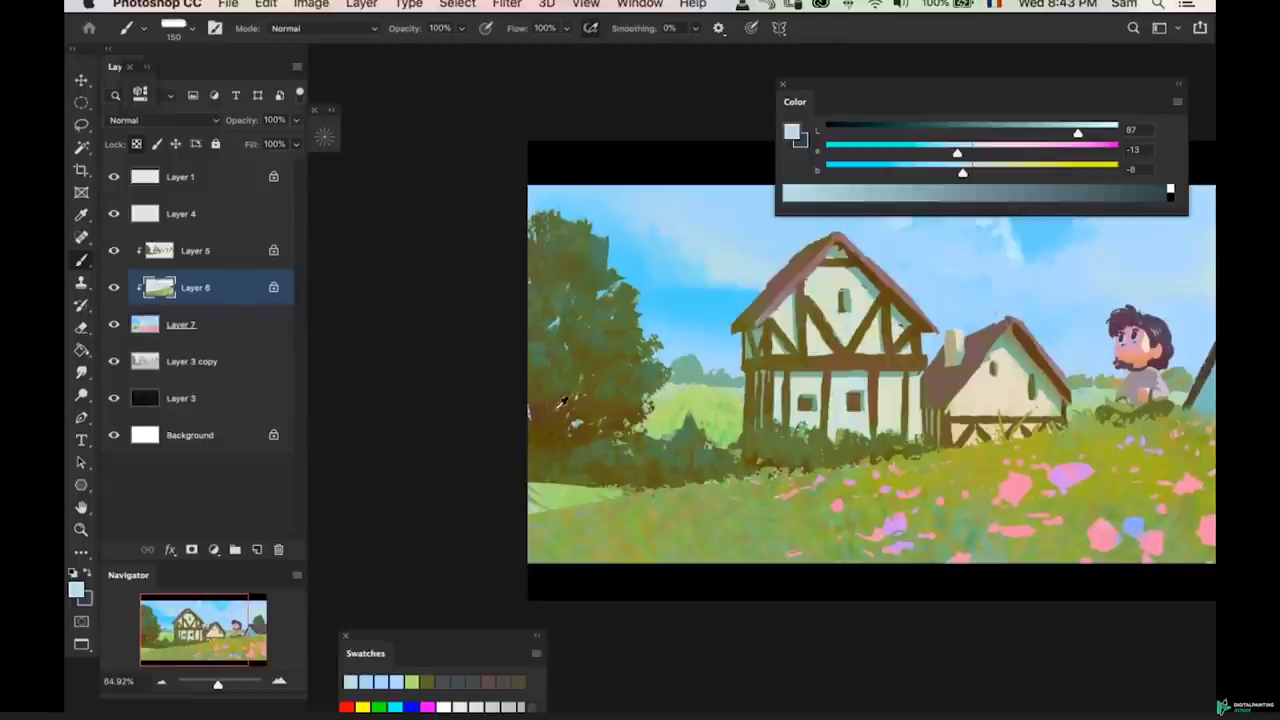
alt+click(550, 409)
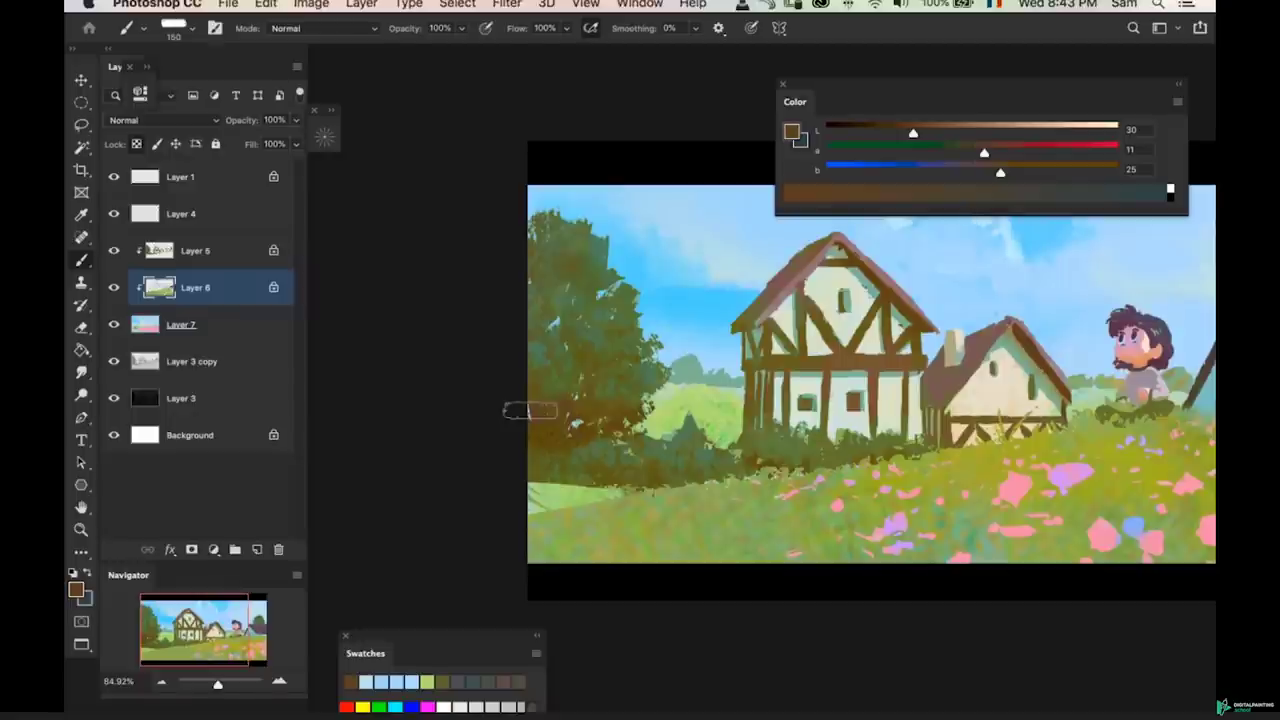
- Show only the grayscale Layer 3 copy to check the values, and restore the visibility of all layers
key(z)
mouse_move(612, 423)
mouse_down()
mouse_move(574, 434)
mouse_move(592, 463)
mouse_move(611, 440)
mouse_up()
key(z)
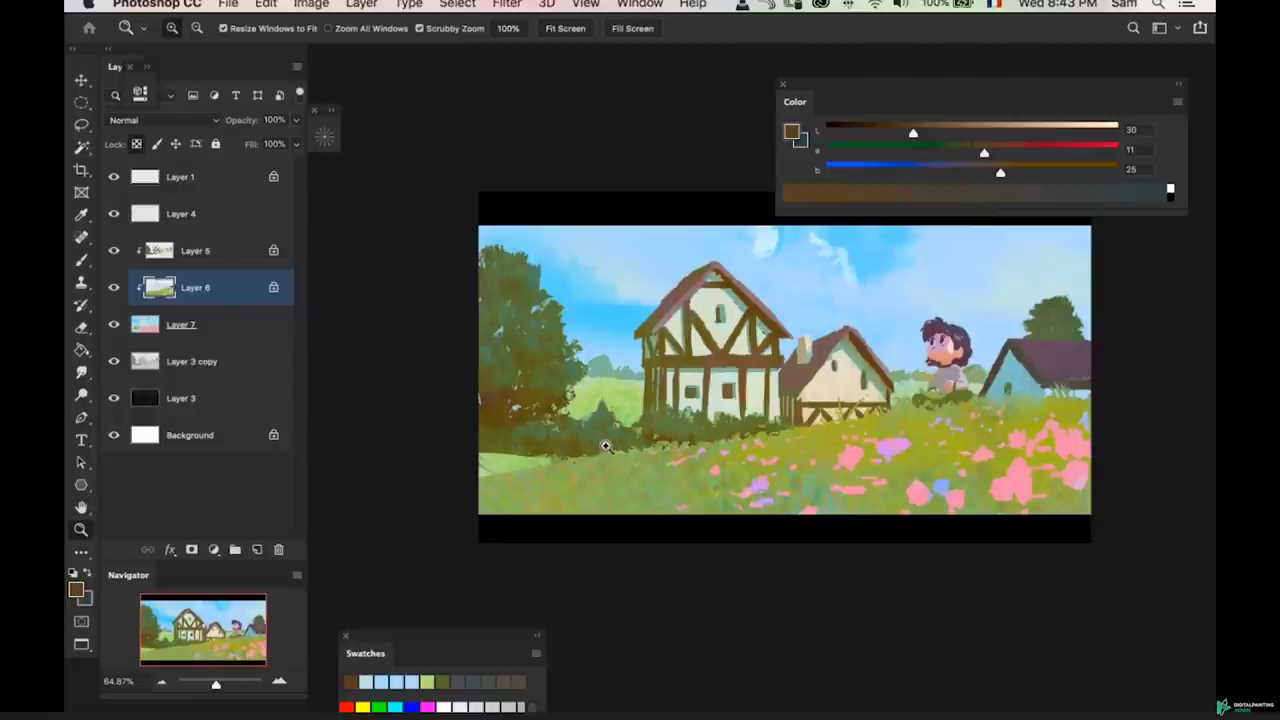
alt+click(113, 362)
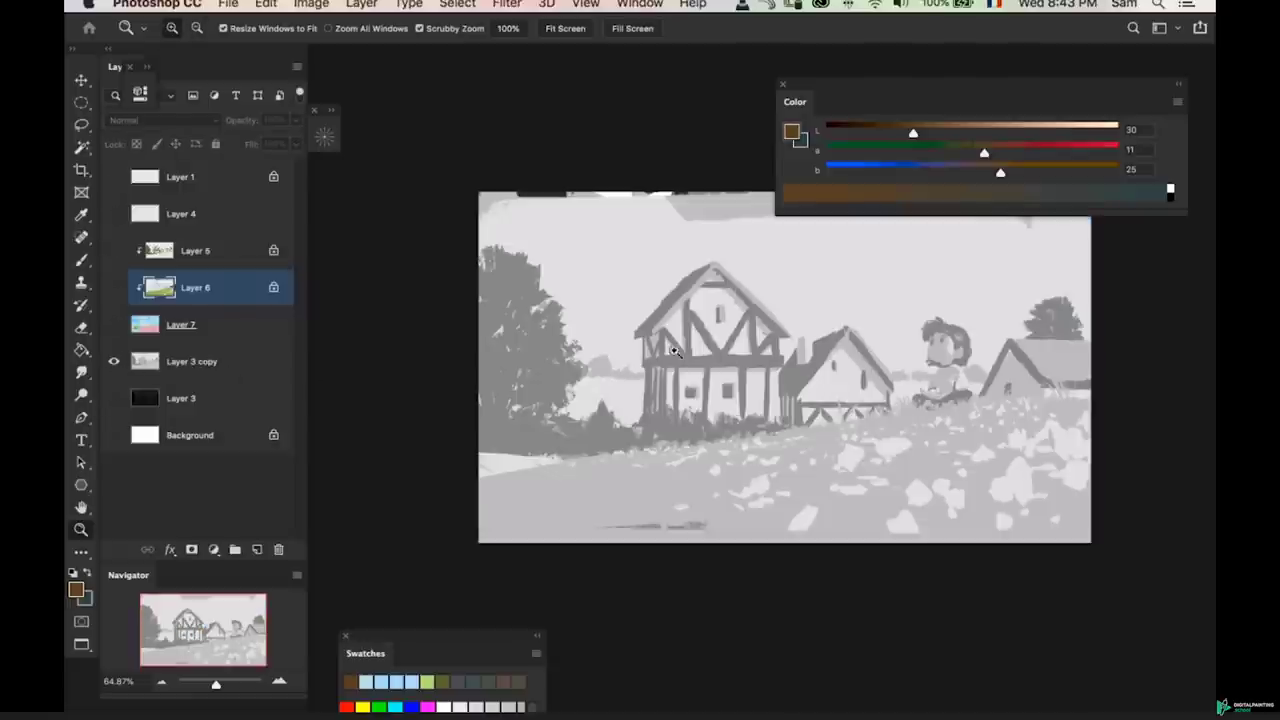
alt+click(114, 362)
key(e)
drag(668, 374, 644, 378)
key(b)
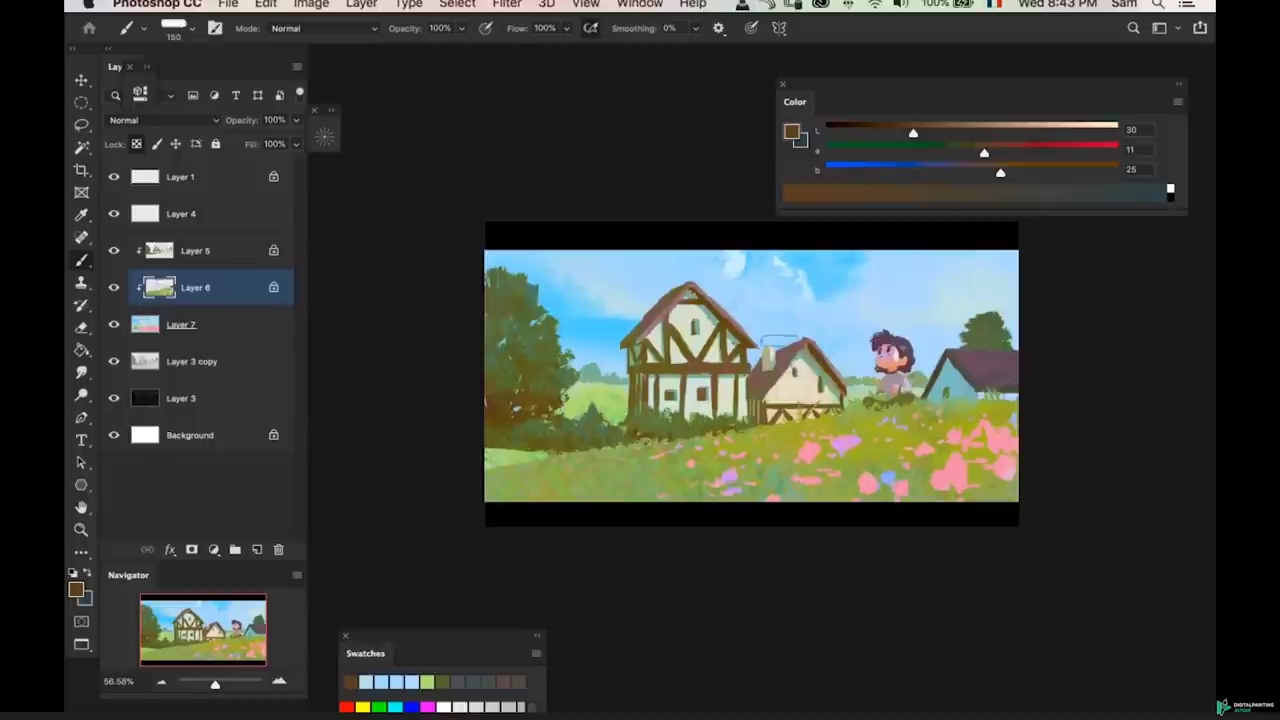
- Select Layer 5 from the timbered house and set a warmer brown of L 30, a 15, b 33
drag(726, 304, 698, 388)
super+click(702, 365)
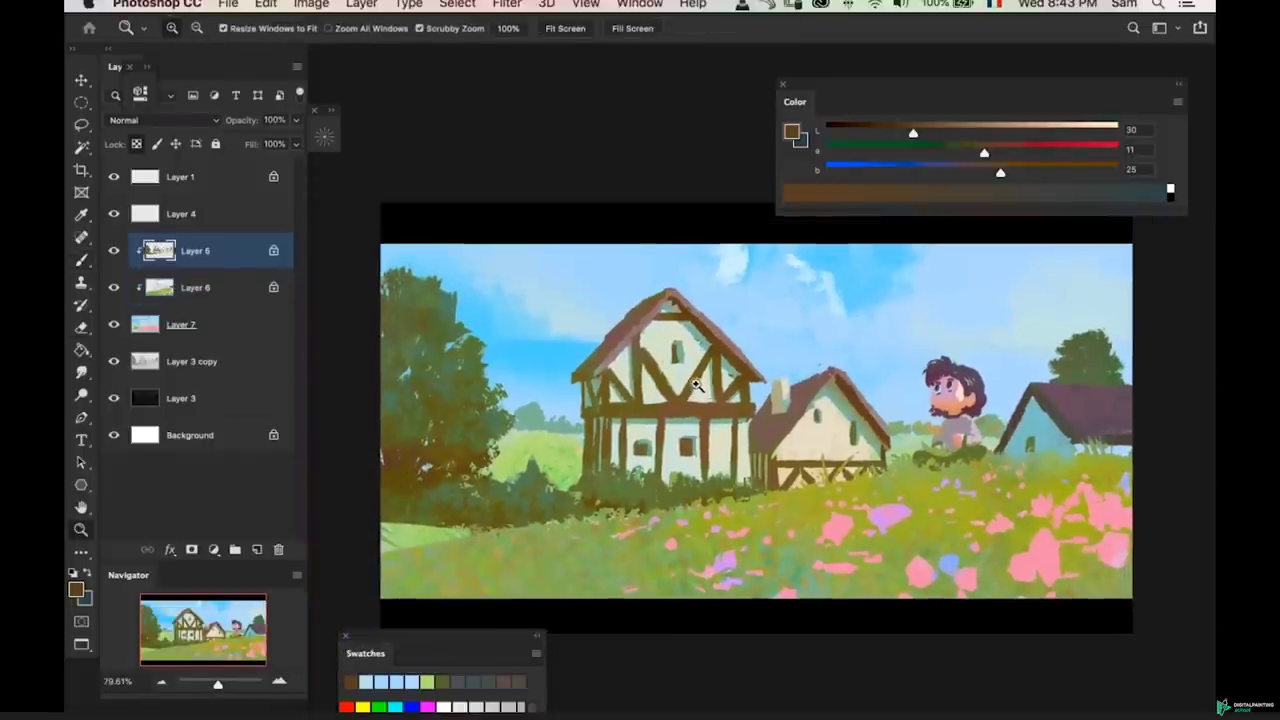
scroll(697, 388, up, 2)
key(b)
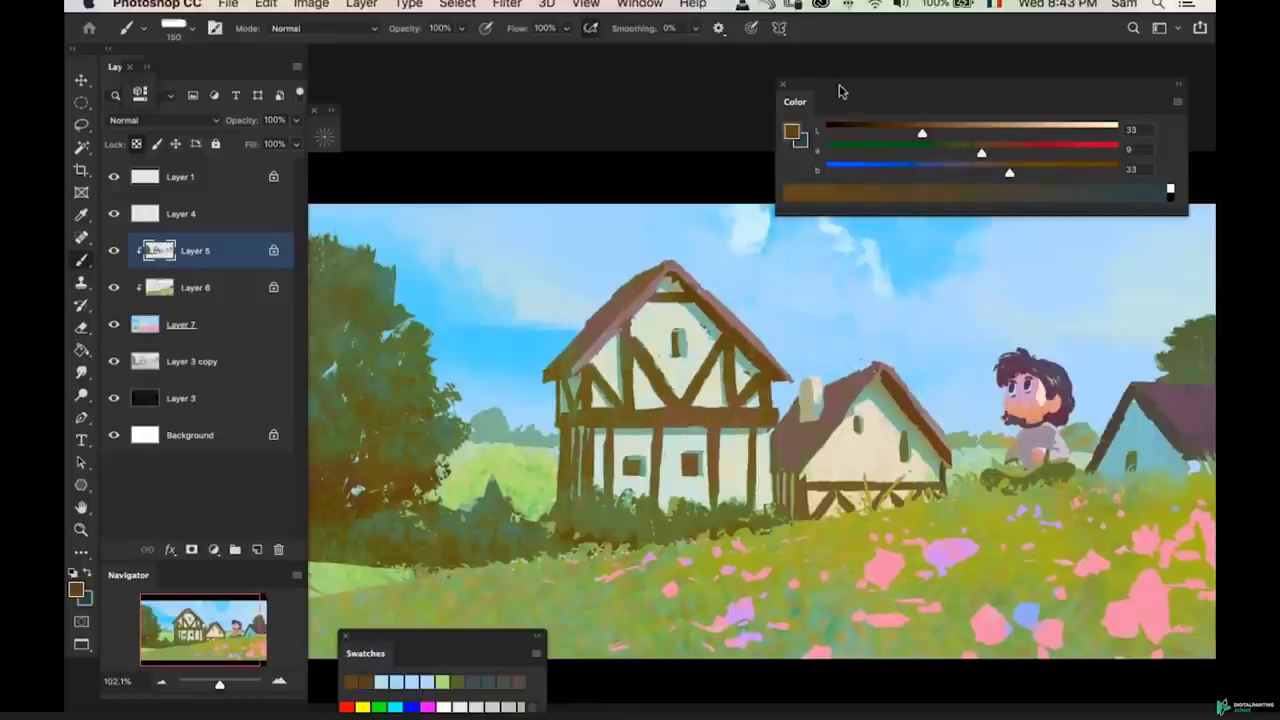
drag(981, 153, 914, 137)
- Reduce the brush size to 9 px for fine strokes and undo the last change
key(bracketleft)
key(bracketleft)
key(bracketleft)
key(bracketleft)
key(bracketleft)
key(bracketleft)
key(bracketleft)
key(bracketleft)
key(bracketleft)
key(bracketleft)
key(bracketleft)
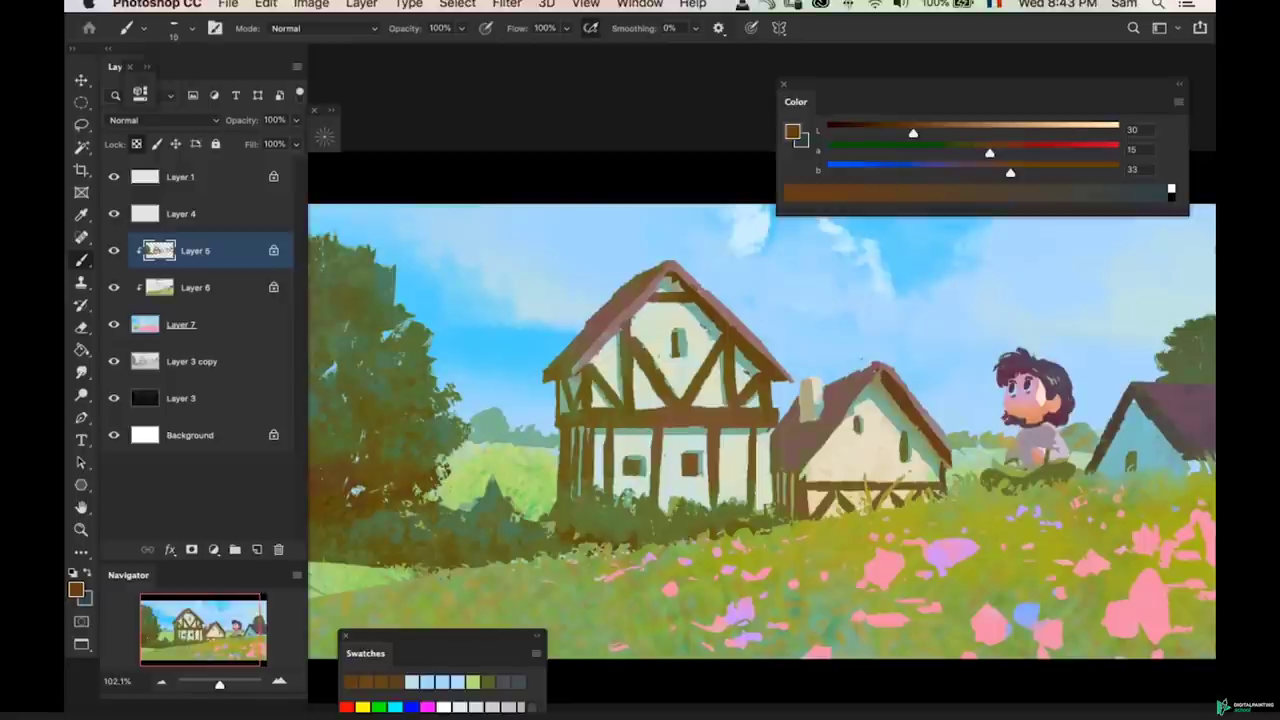
key(bracketleft)
key(bracketleft)
key(bracketleft)
key(bracketleft)
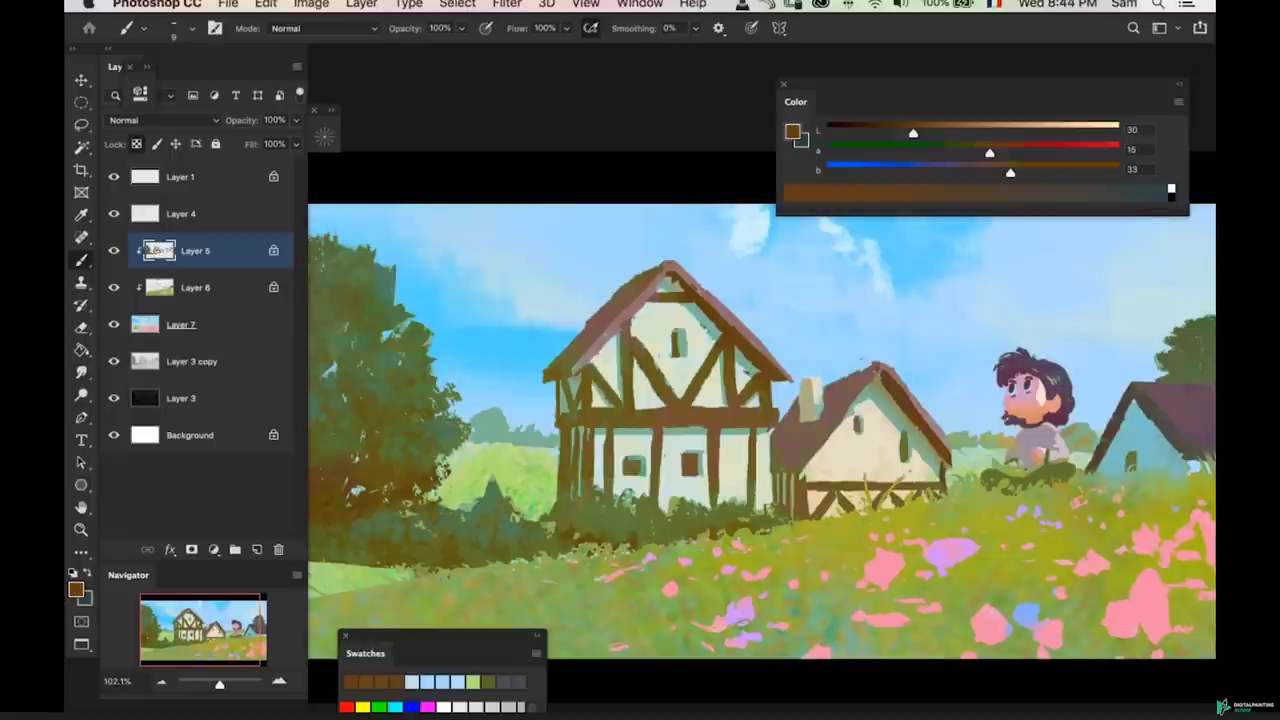
key(super+z)
- Enlarge the brush to 60 px and paint the warm brown over the shaded side posts of the timbered house
key(bracketright)
key(bracketright)
key(bracketright)
key(bracketright)
key(bracketright)
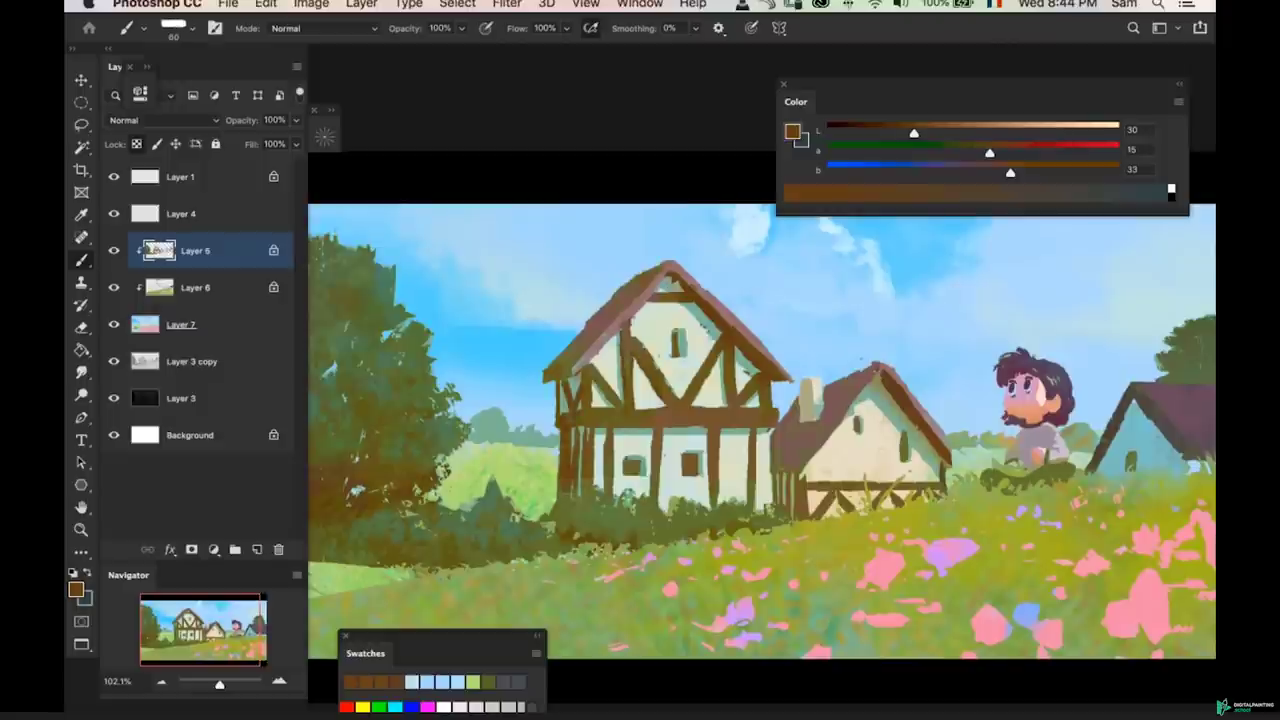
drag(575, 502, 566, 469)
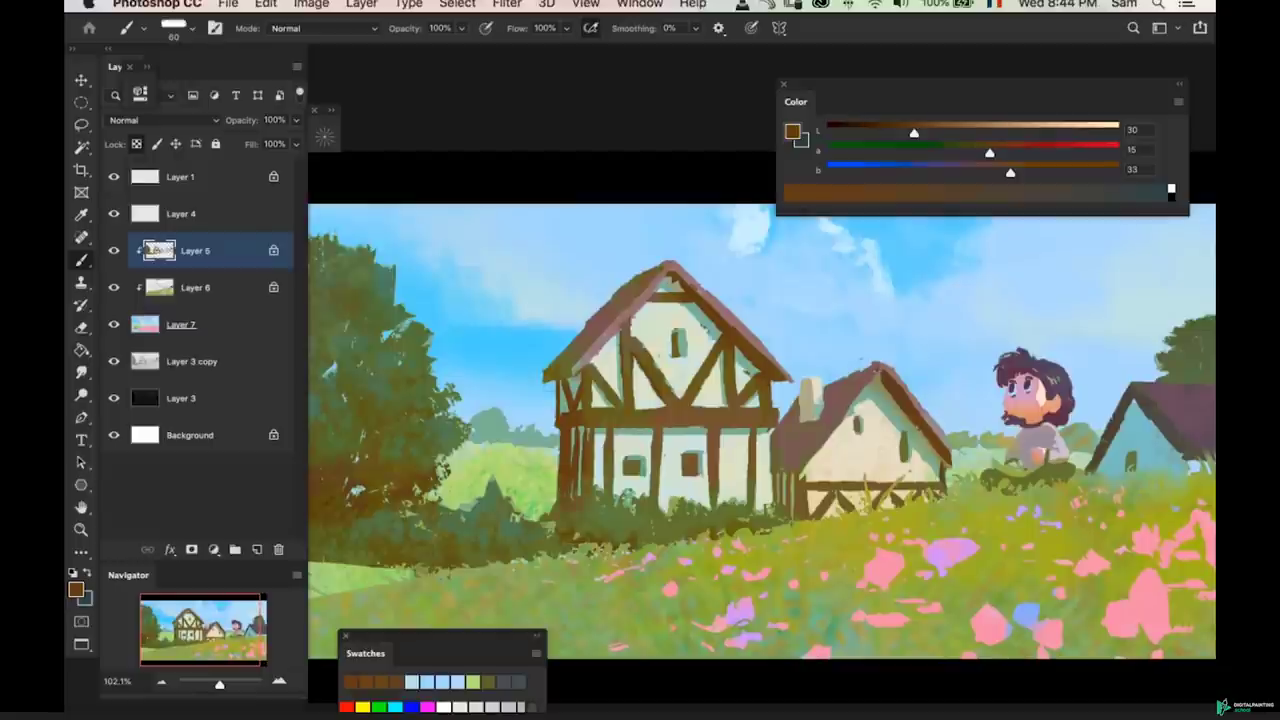
- Sample the brown of the large house's horizontal beam and switch to the Sampled Brush 2 26 texture brush
drag(645, 429, 590, 429)
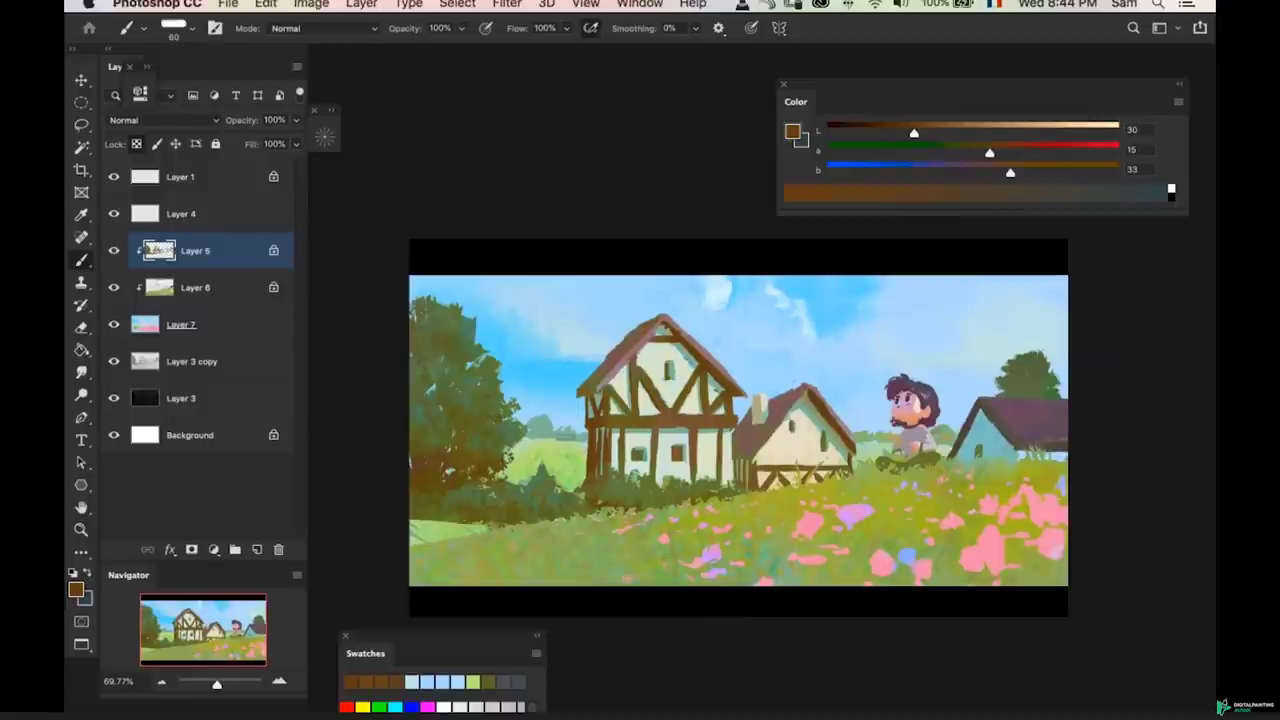
scroll(663, 440, up, 3)
alt+click(673, 407)
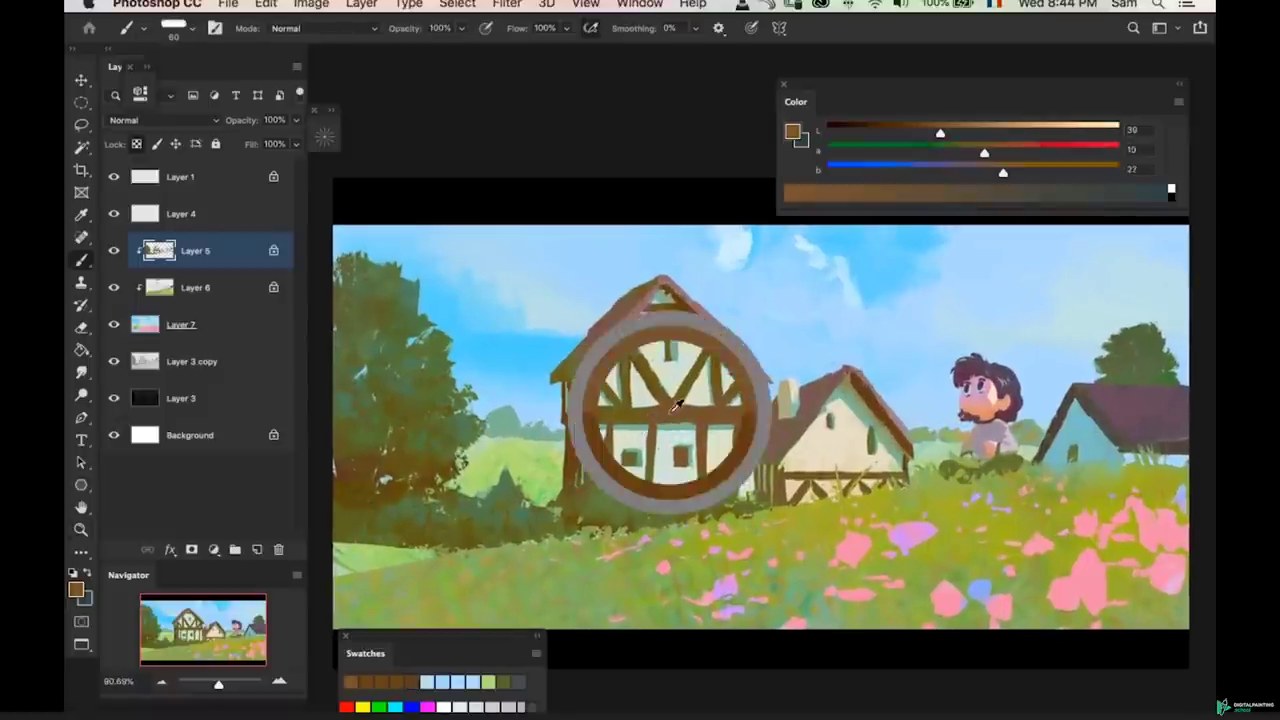
right_click(673, 407)
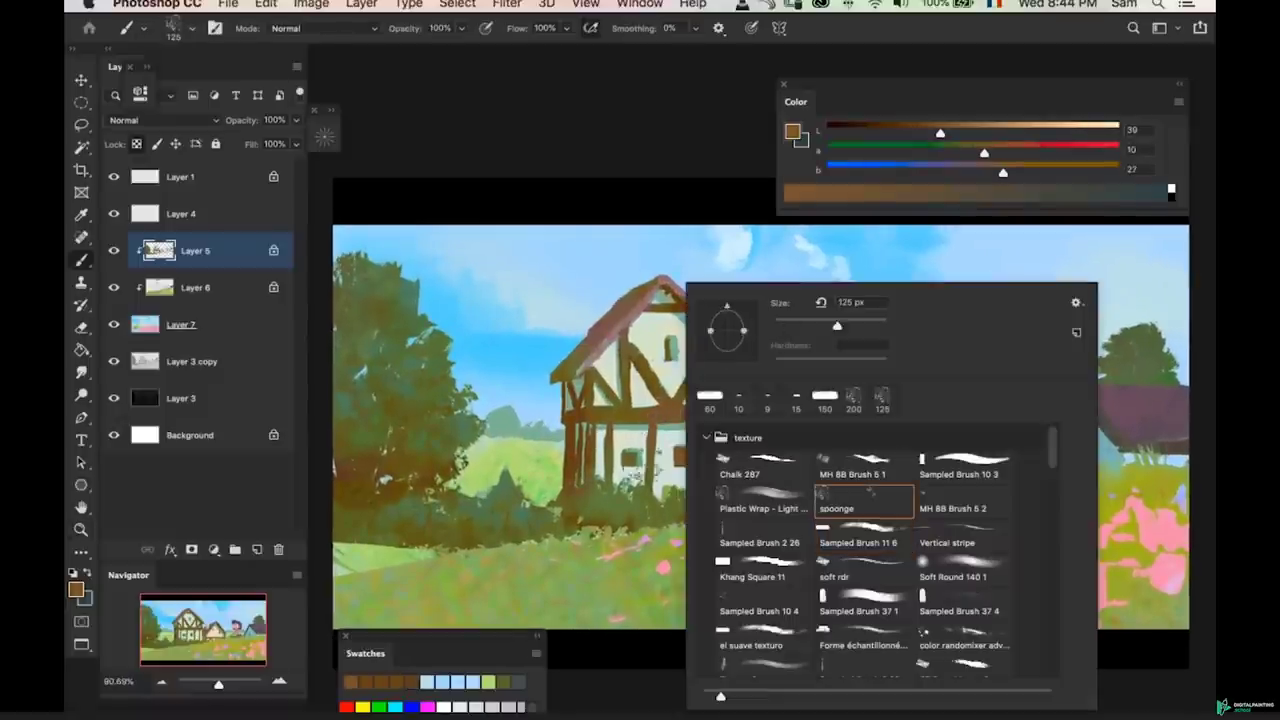
double_click(737, 476)
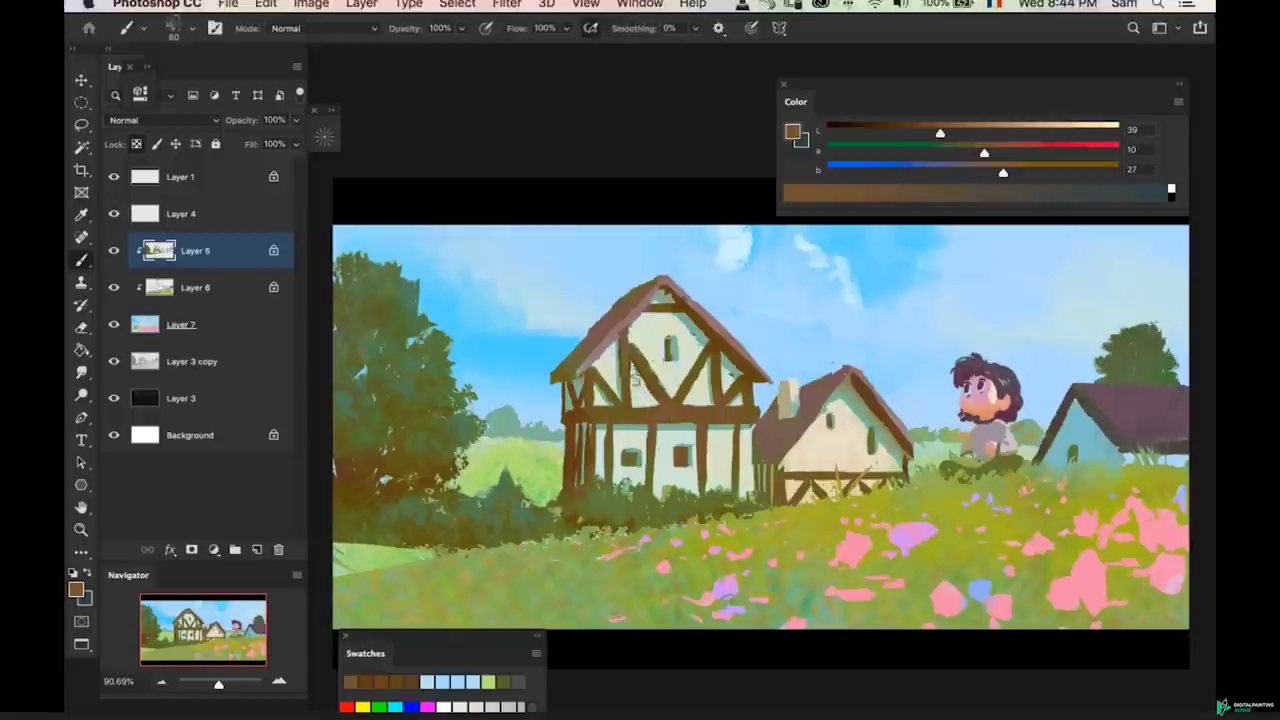
right_click(642, 386)
double_click(731, 522)
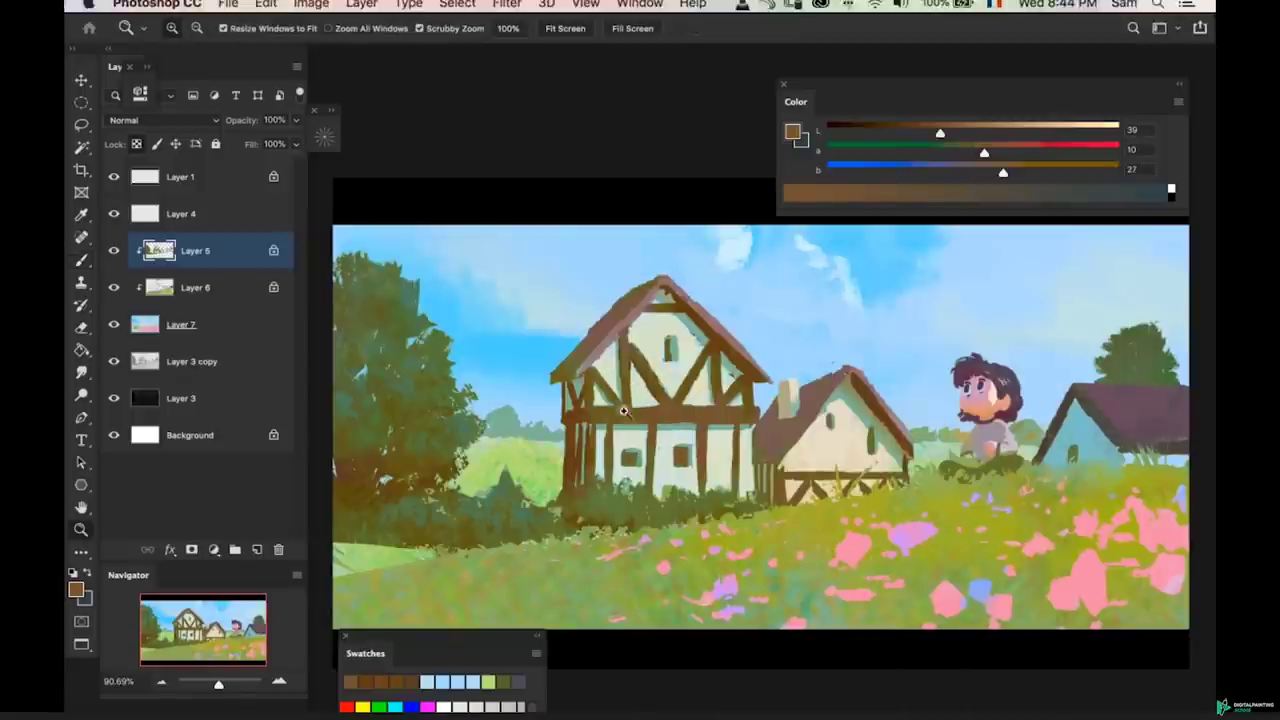
- Set the colour to L 36, a 5, b 38 and paint ochre texture on the large house's diagonal gable beams
scroll(604, 425, up, 2)
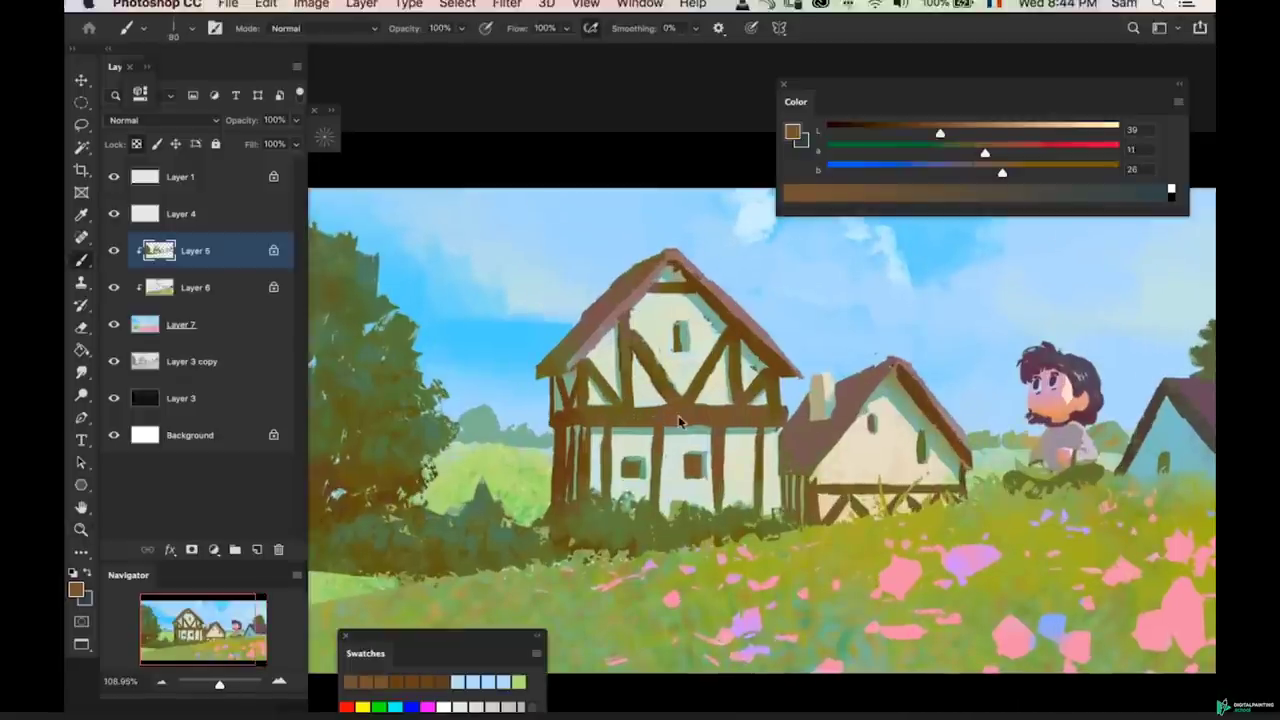
alt+click(654, 364)
drag(939, 134, 979, 153)
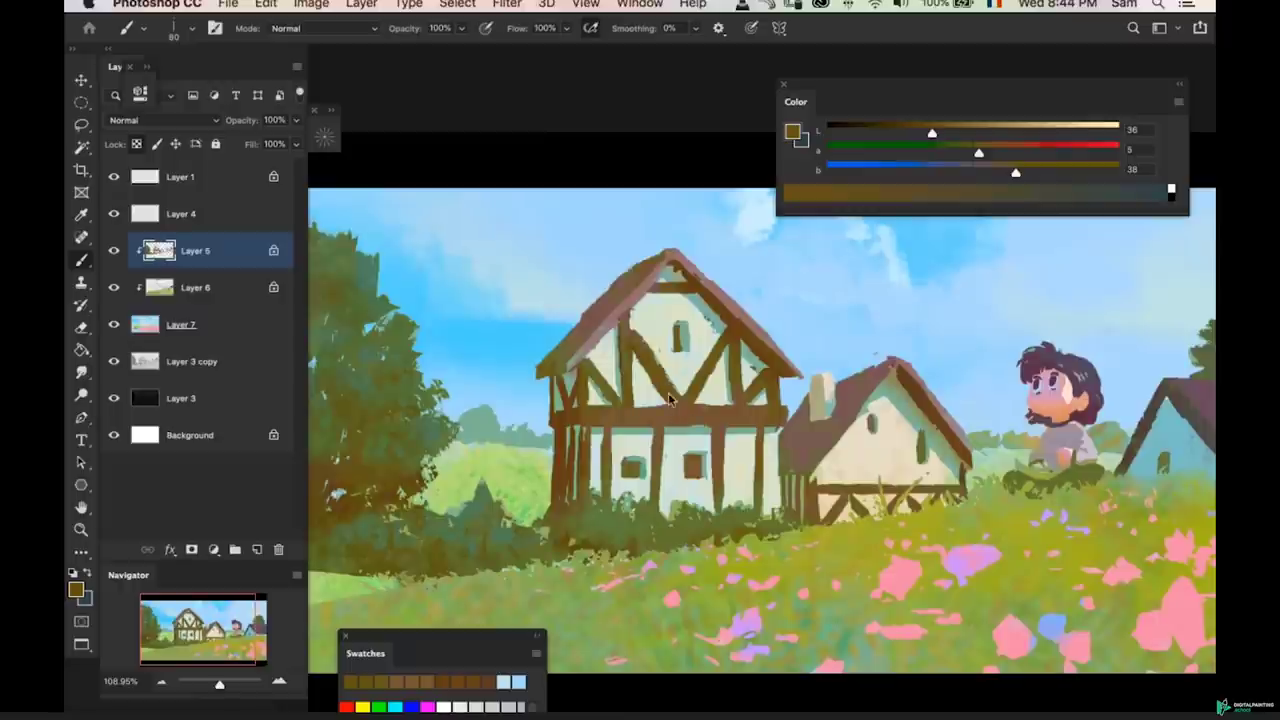
key(z)
key(b)
mouse_move(718, 349)
mouse_down()
mouse_move(740, 345)
mouse_move(706, 363)
mouse_up()
- Sample the brown at the large roof's edge, darken it to L 24 and reduce the brush size to 35 for the gable details
alt+click(740, 333)
key(z)
mouse_move(666, 316)
mouse_down()
mouse_move(674, 331)
mouse_move(714, 283)
mouse_up()
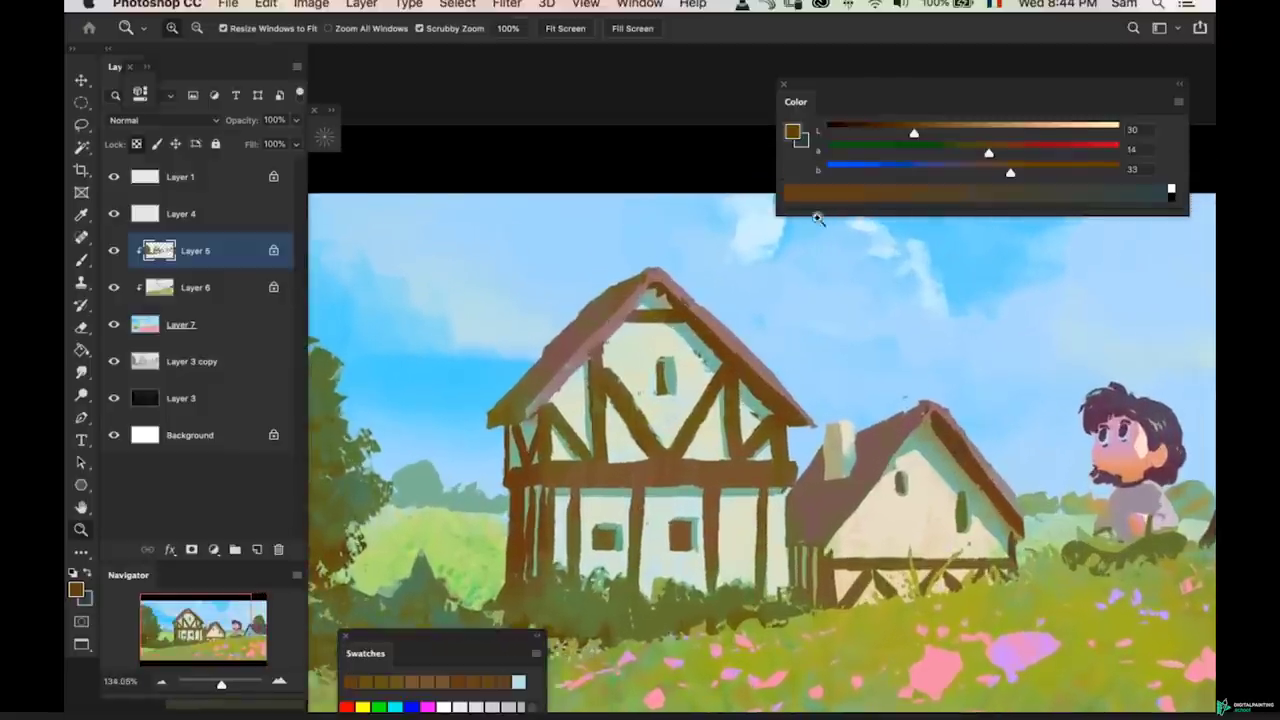
key(b)
drag(913, 133, 897, 133)
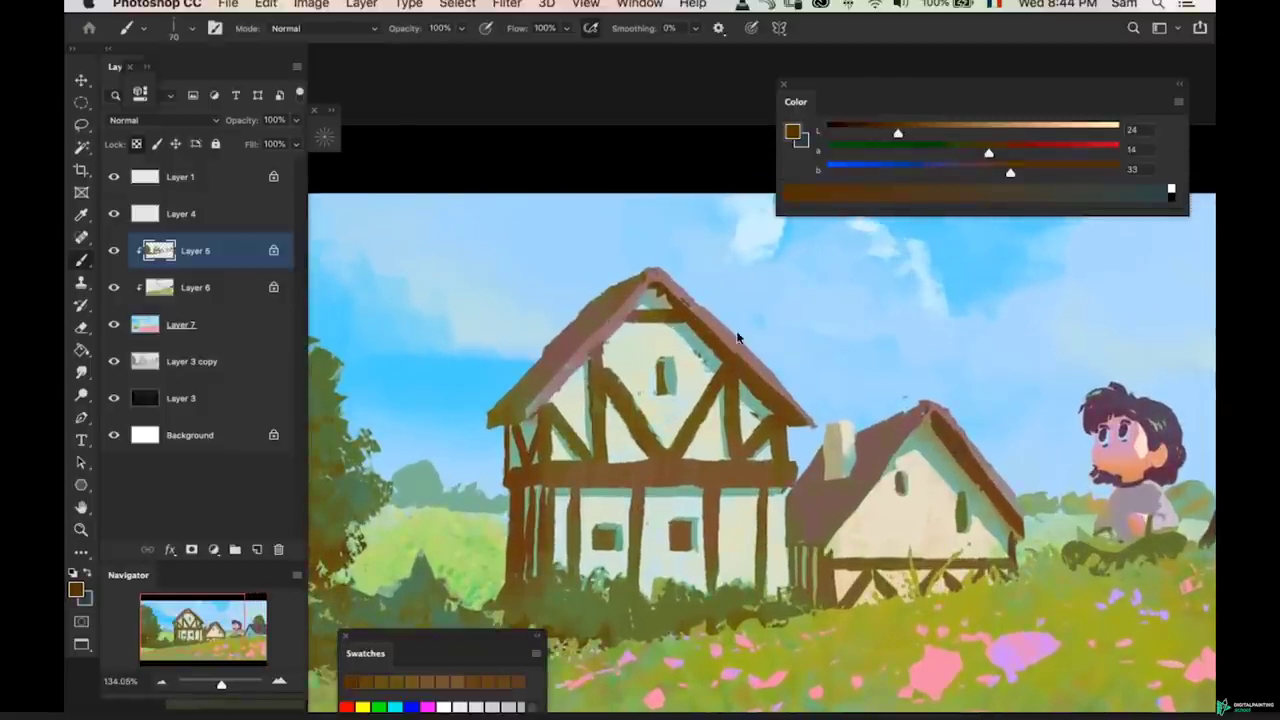
key(bracketleft)
key(bracketleft)
key(z)
mouse_move(770, 424)
mouse_down()
mouse_move(720, 415)
mouse_move(779, 407)
mouse_up()
key(b)
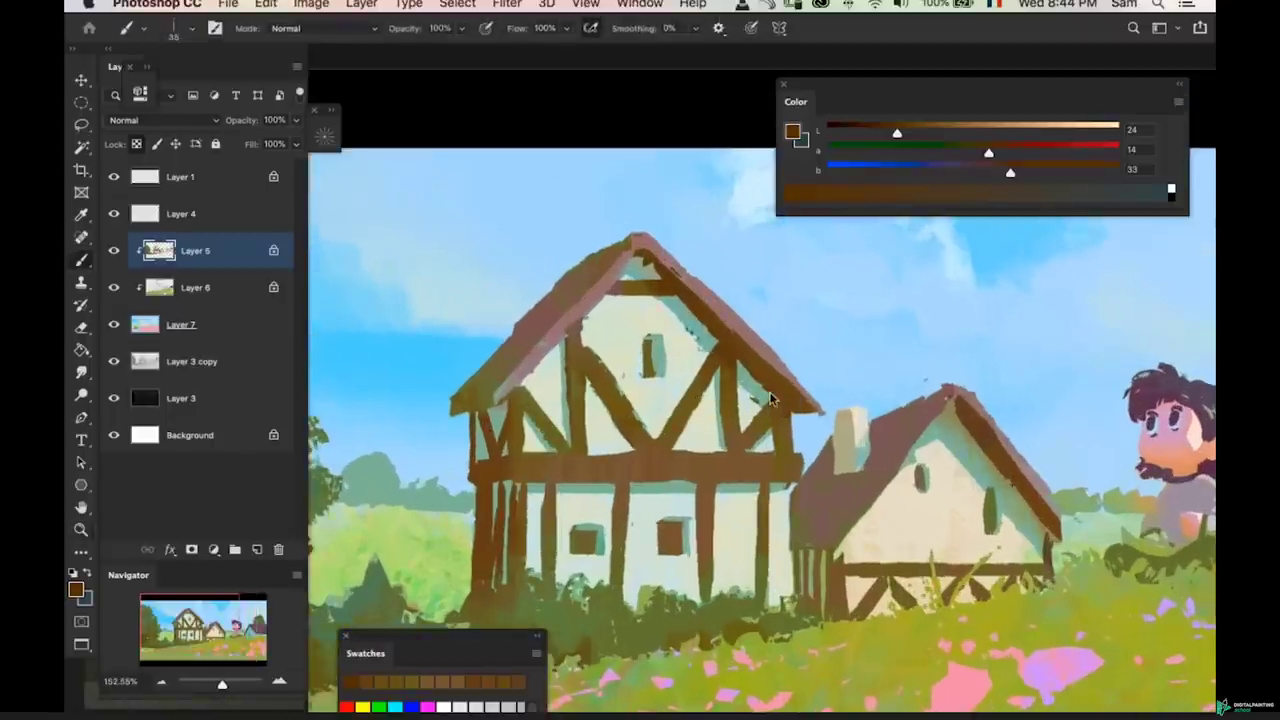
- Sample the horizontal beam's brown, shift it to L 25, a 14, b 17 with a larger brush, and undo the last stroke
key(z)
mouse_move(866, 392)
mouse_down()
mouse_move(668, 413)
mouse_move(818, 412)
mouse_up()
key(b)
key(bracketright)
key(bracketright)
alt+click(615, 459)
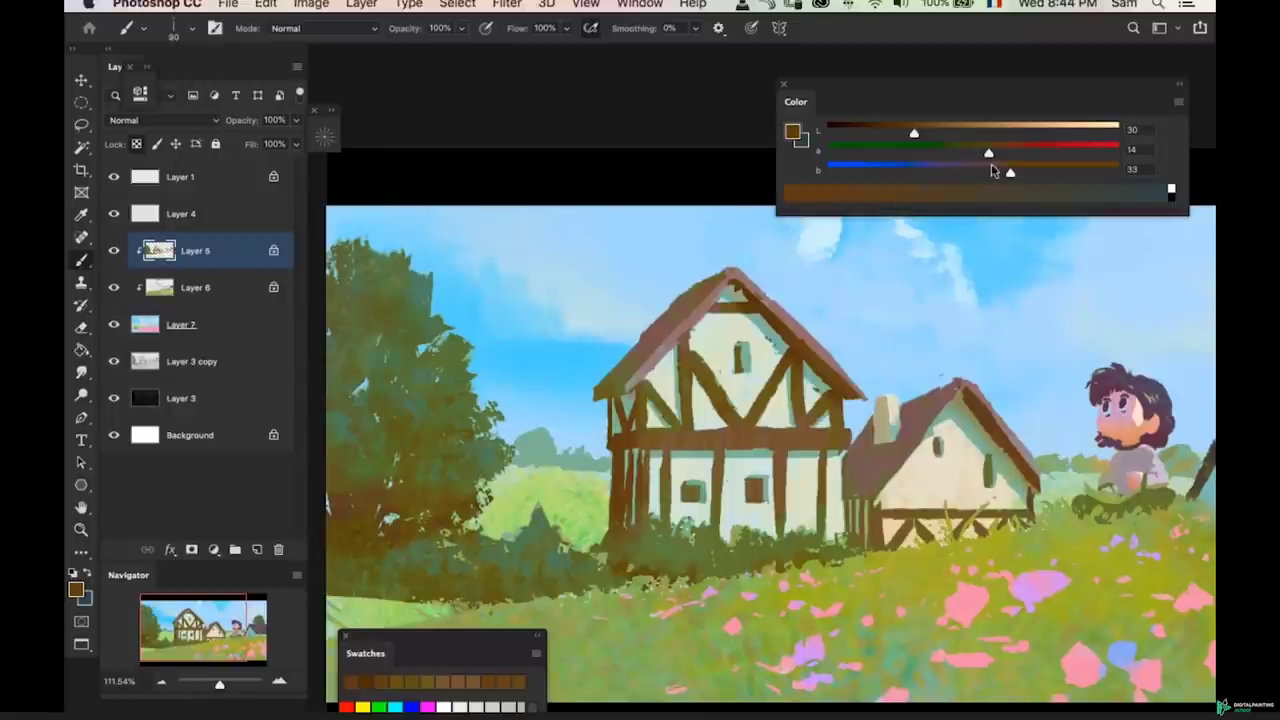
drag(1004, 172, 991, 172)
drag(914, 134, 900, 134)
key(bracketright)
key(bracketright)
key(super+z)
- Move the Color panel slightly up and sample the mauve of the large roof to cover its brown lower end
key(z)
drag(706, 380, 700, 363)
mouse_move(971, 105)
mouse_down()
mouse_move(963, 163)
mouse_move(972, 88)
mouse_up()
drag(651, 449, 658, 406)
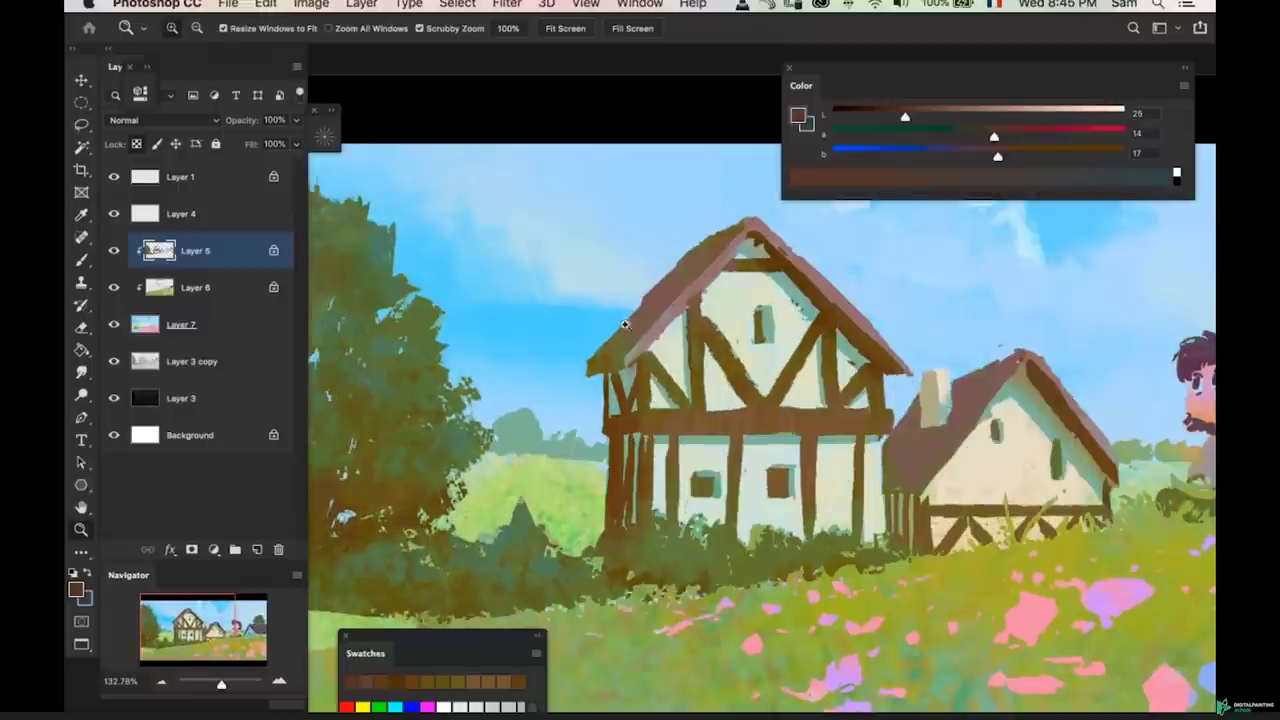
key(b)
alt+click(638, 322)
alt+click(662, 299)
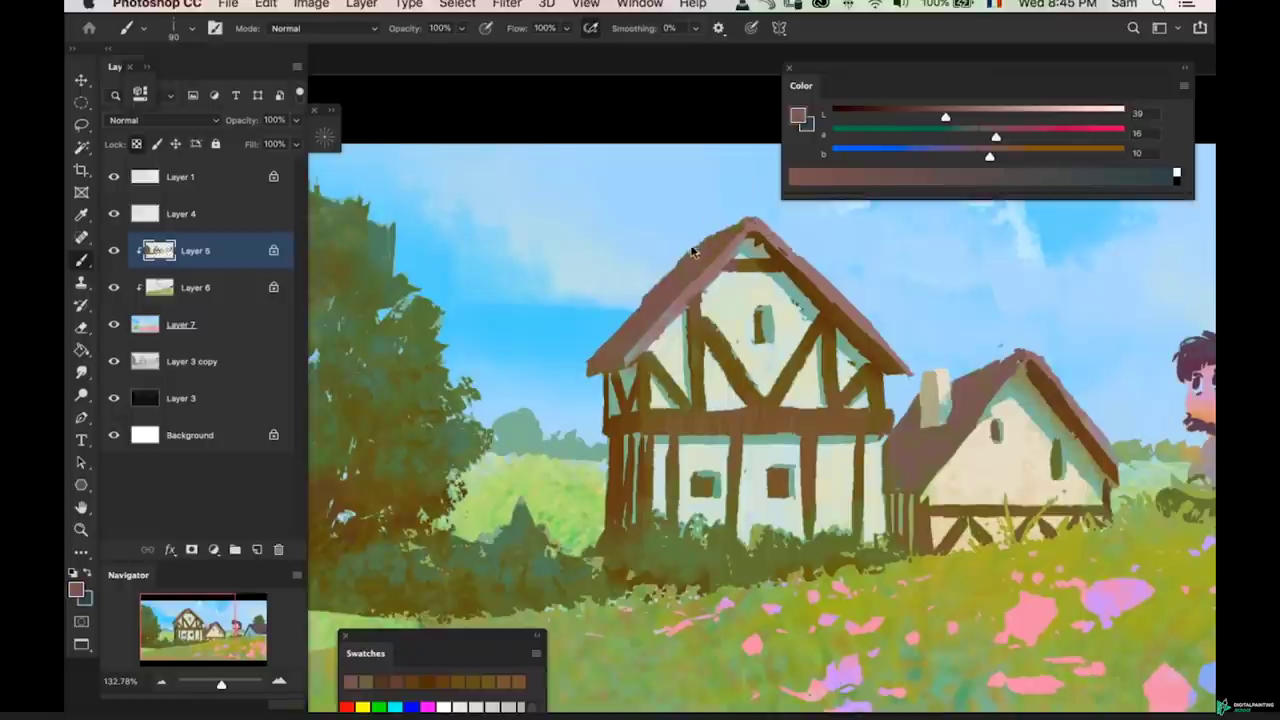
- Enlarge the brush to 200 for texturing the large house's left roof slope in mauve
key(bracketright)
key(bracketright)
key(bracketright)
key(bracketright)
key(bracketright)
key(bracketright)
key(bracketright)
key(bracketleft)
key(bracketleft)
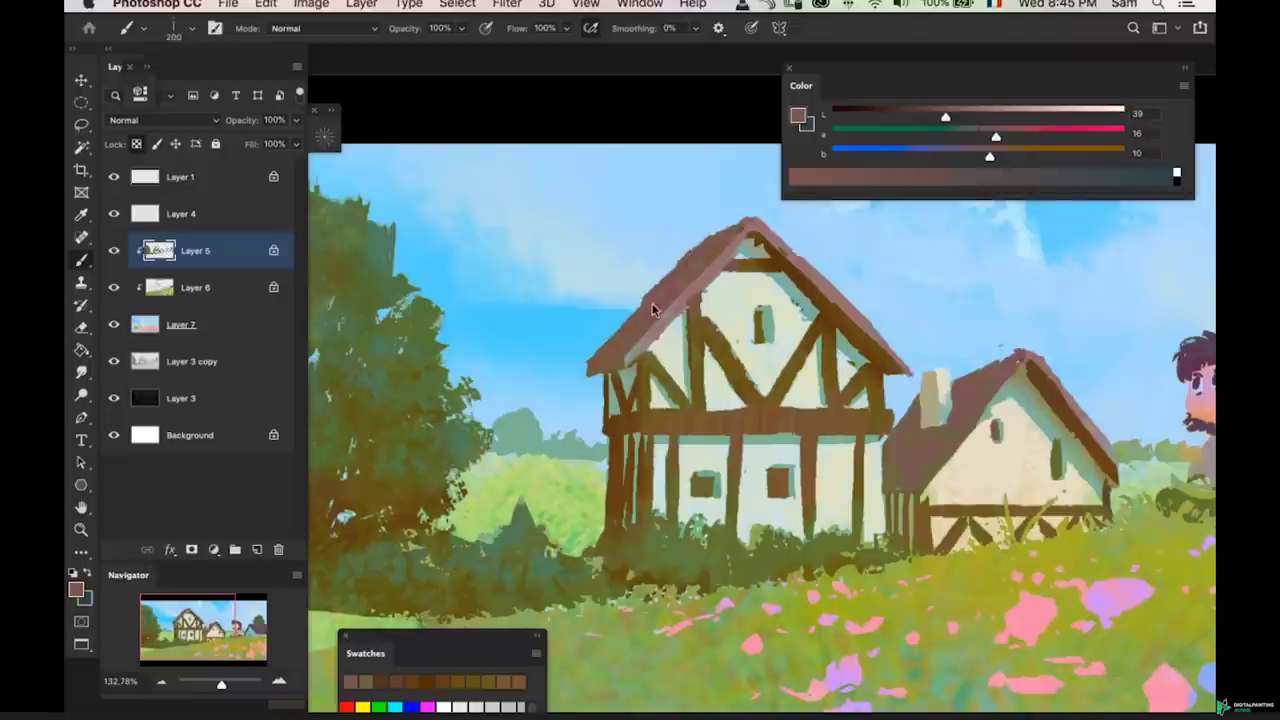
- Switch to the Sampled Brush 11 6, undo a test stroke, resample the large roof's mauve and reduce the brush size to 80
alt+click(653, 316)
right_click(673, 331)
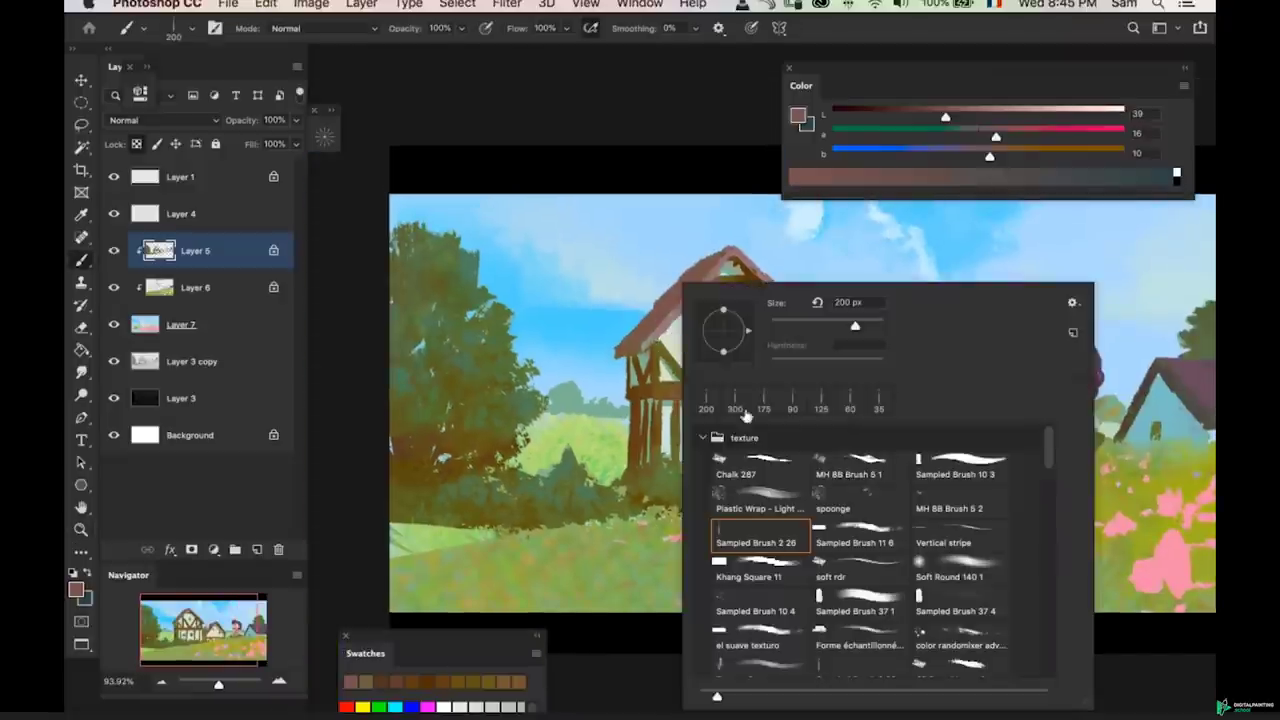
click(863, 540)
click(569, 433)
drag(632, 348, 645, 337)
key(super+z)
alt+click(637, 342)
key(bracketleft)
key(bracketleft)
- Set the colour to L 27, a 21, b 7 and paint dark red shading along the large house's left roof slope
click(1002, 134)
click(986, 156)
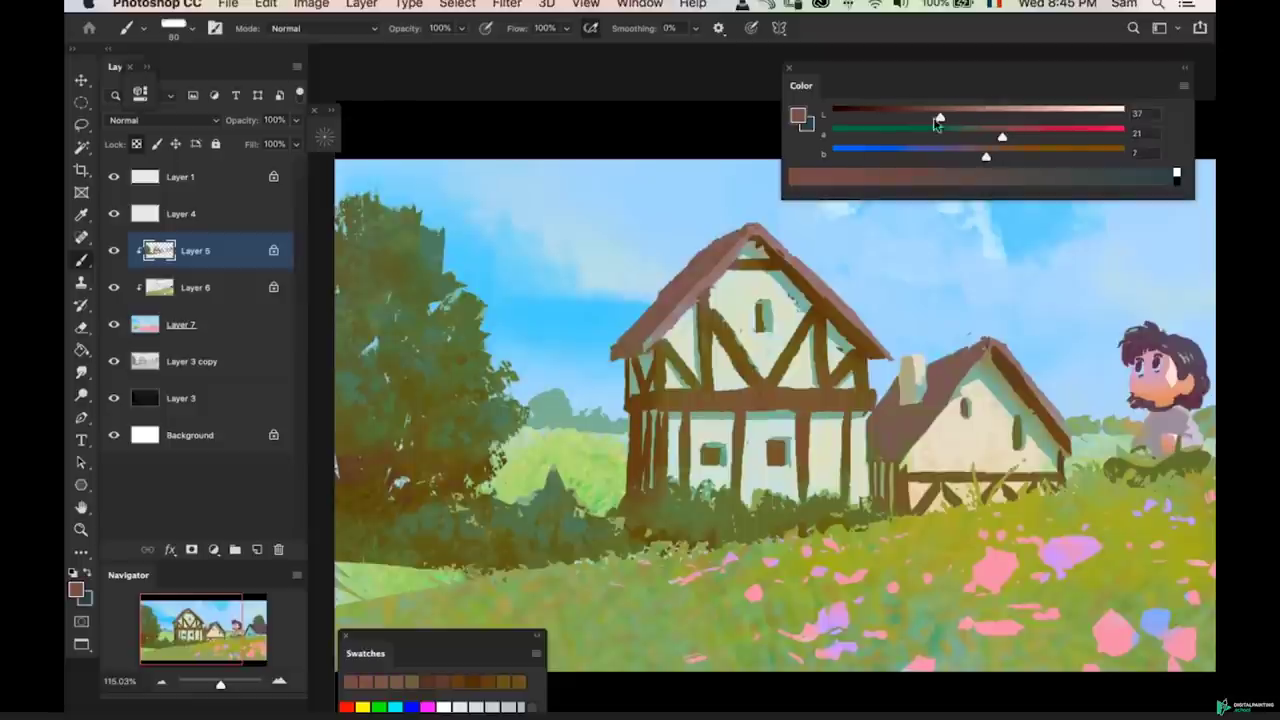
drag(940, 118, 911, 118)
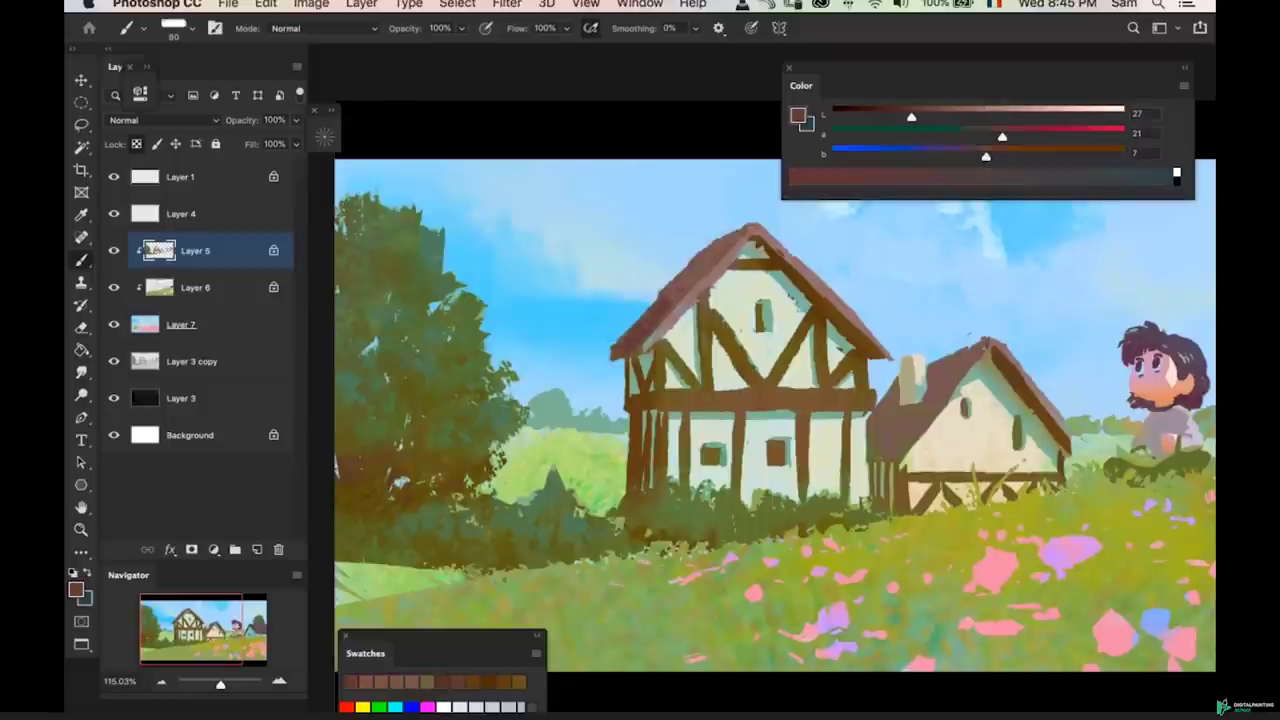
drag(662, 302, 733, 238)
mouse_move(718, 350)
mouse_down()
mouse_move(690, 372)
mouse_move(687, 404)
mouse_move(656, 395)
mouse_up()
mouse_move(721, 277)
mouse_down()
mouse_move(735, 254)
mouse_move(840, 215)
mouse_up()
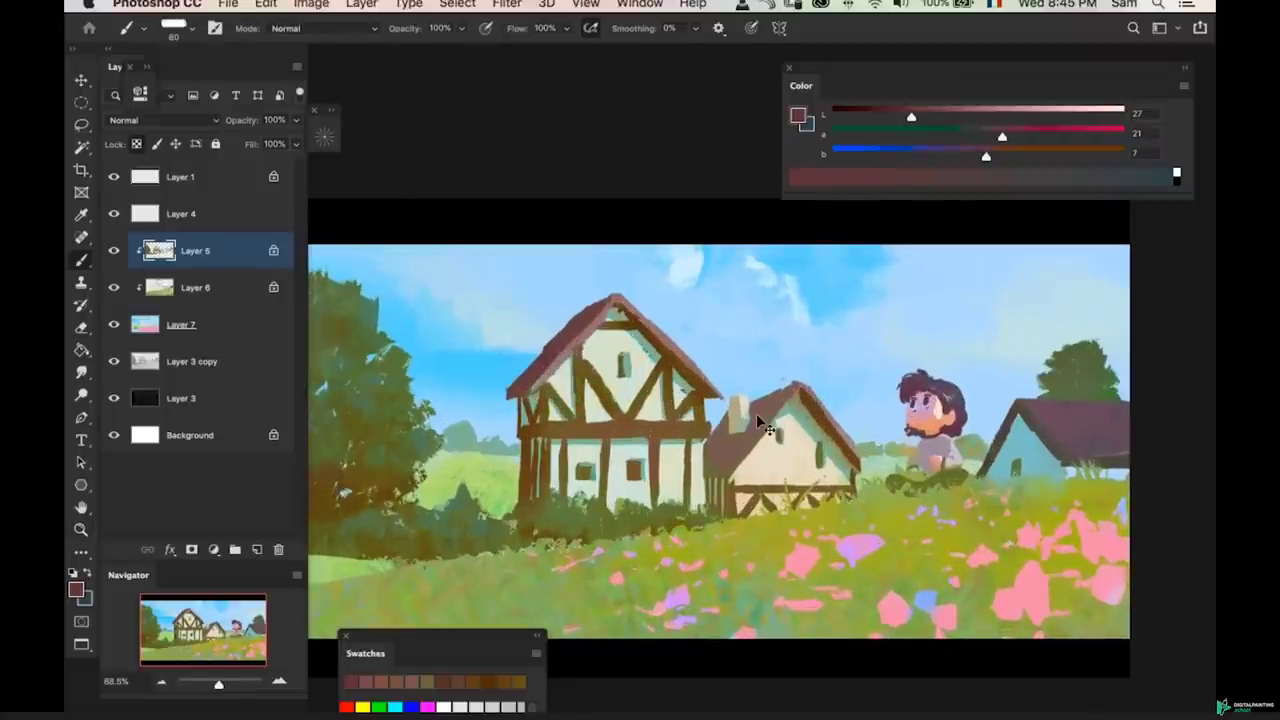
- Set the colour to L 40, a 26, b 18 and paint red tones onto the small middle house's roof
click(998, 176)
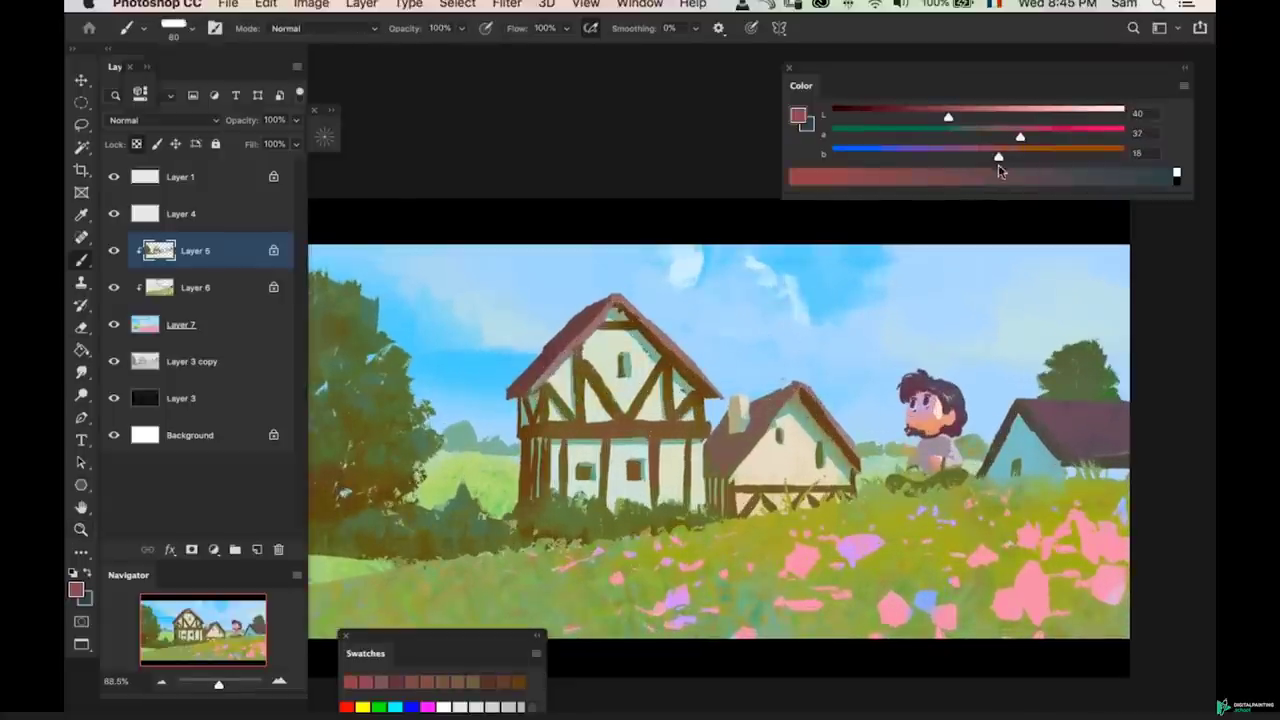
drag(1019, 136, 1007, 136)
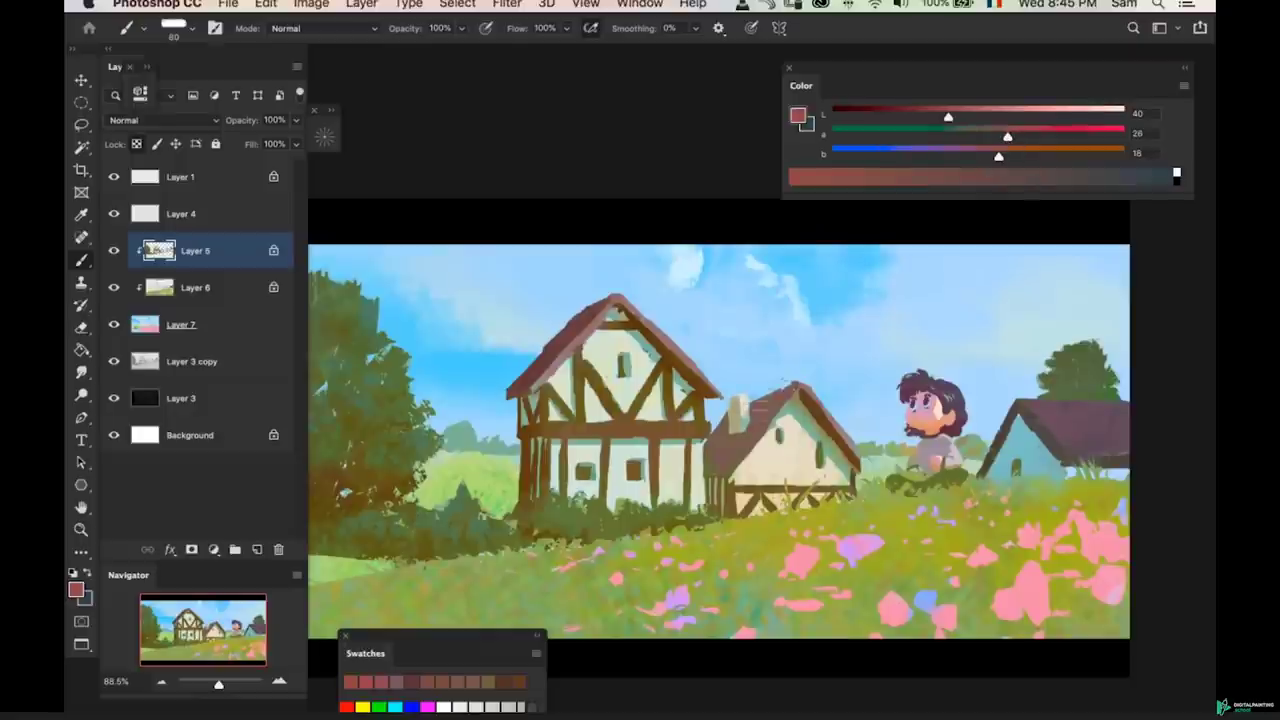
drag(755, 413, 798, 408)
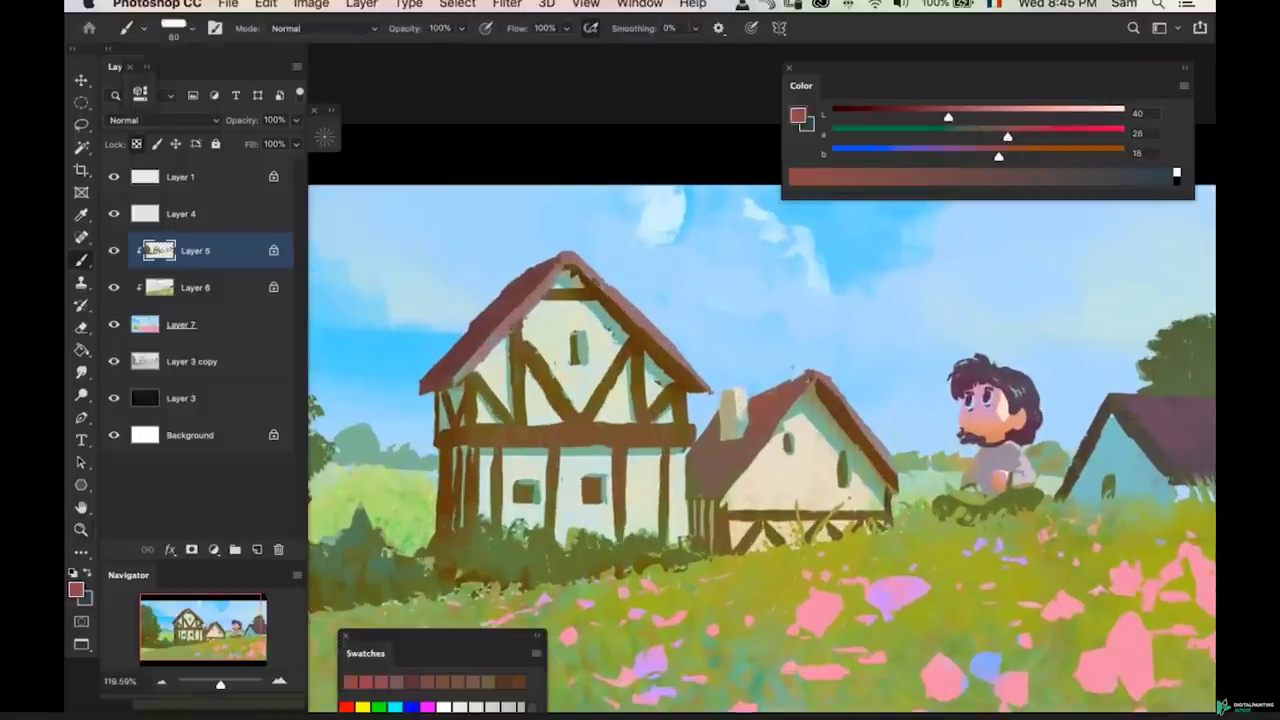
- Working on Layer 5, sample the small middle house's roof red and warm it to L 44, a 24, b 29 for roof accents
super+click(866, 420)
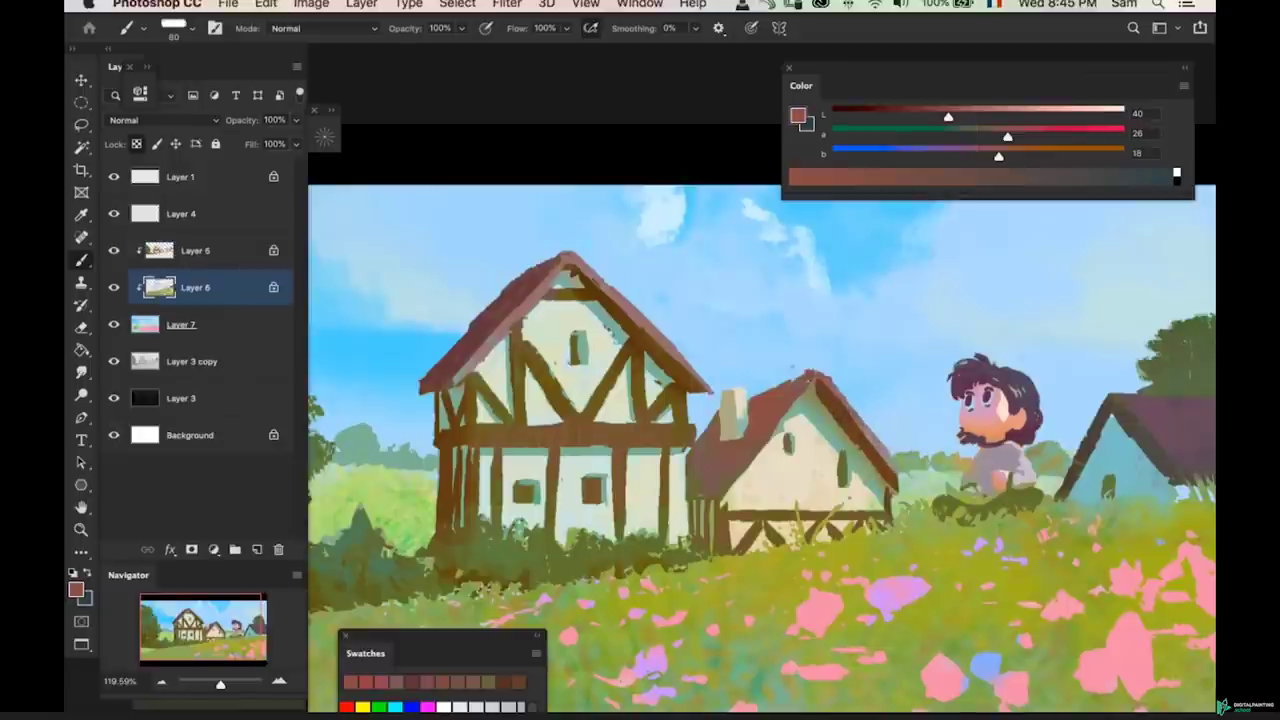
drag(866, 420, 837, 407)
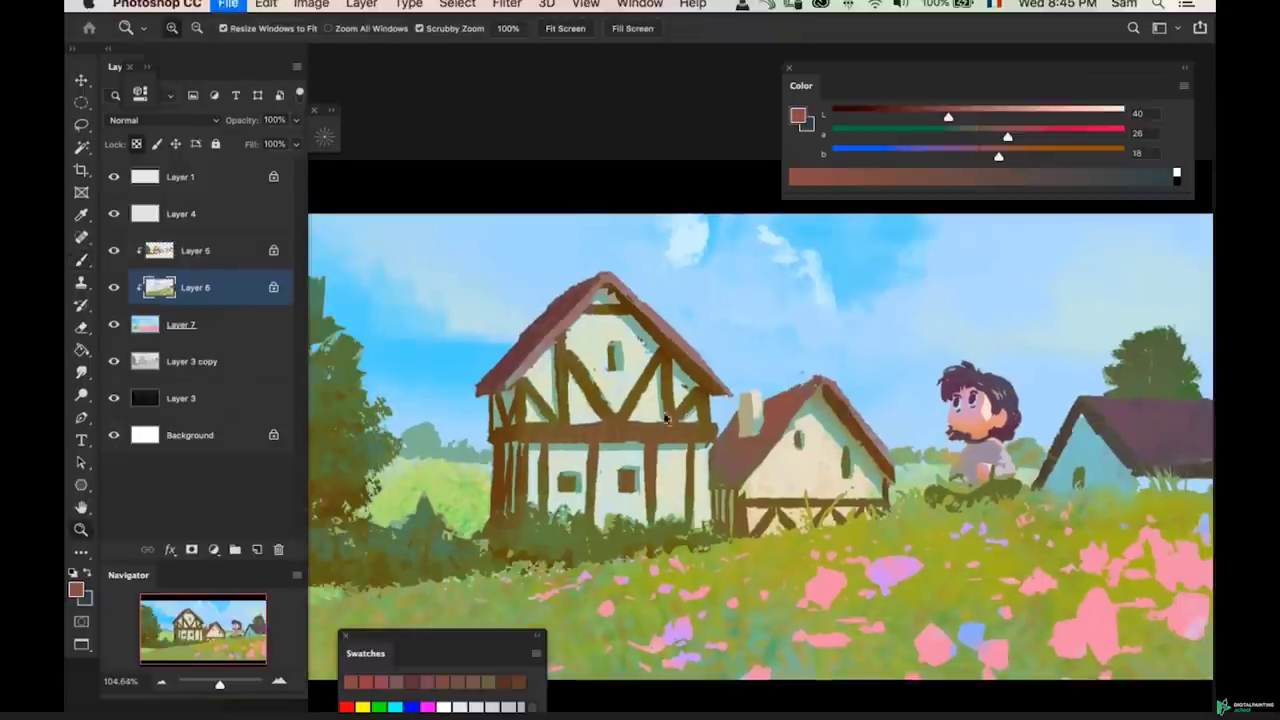
mouse_move(839, 461)
mouse_down()
mouse_move(777, 443)
mouse_move(783, 420)
mouse_move(740, 405)
mouse_move(790, 410)
mouse_up()
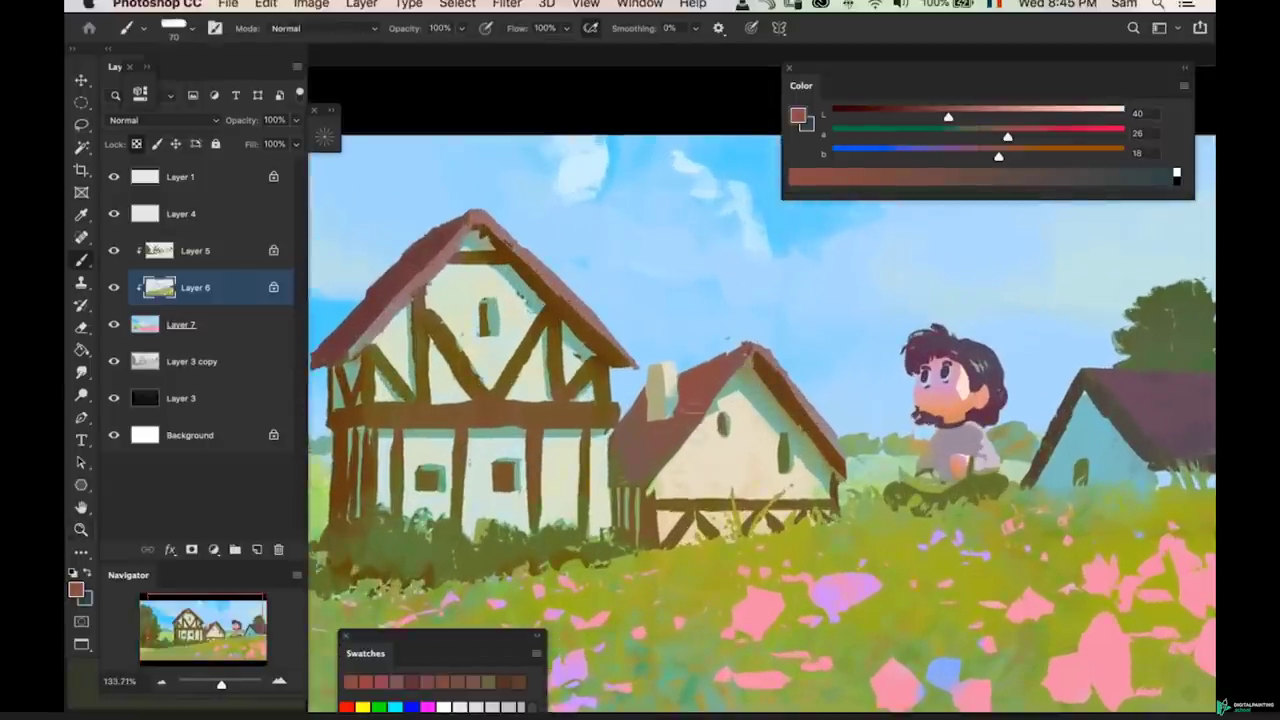
alt+click(727, 371)
super+click(725, 371)
alt+click(757, 351)
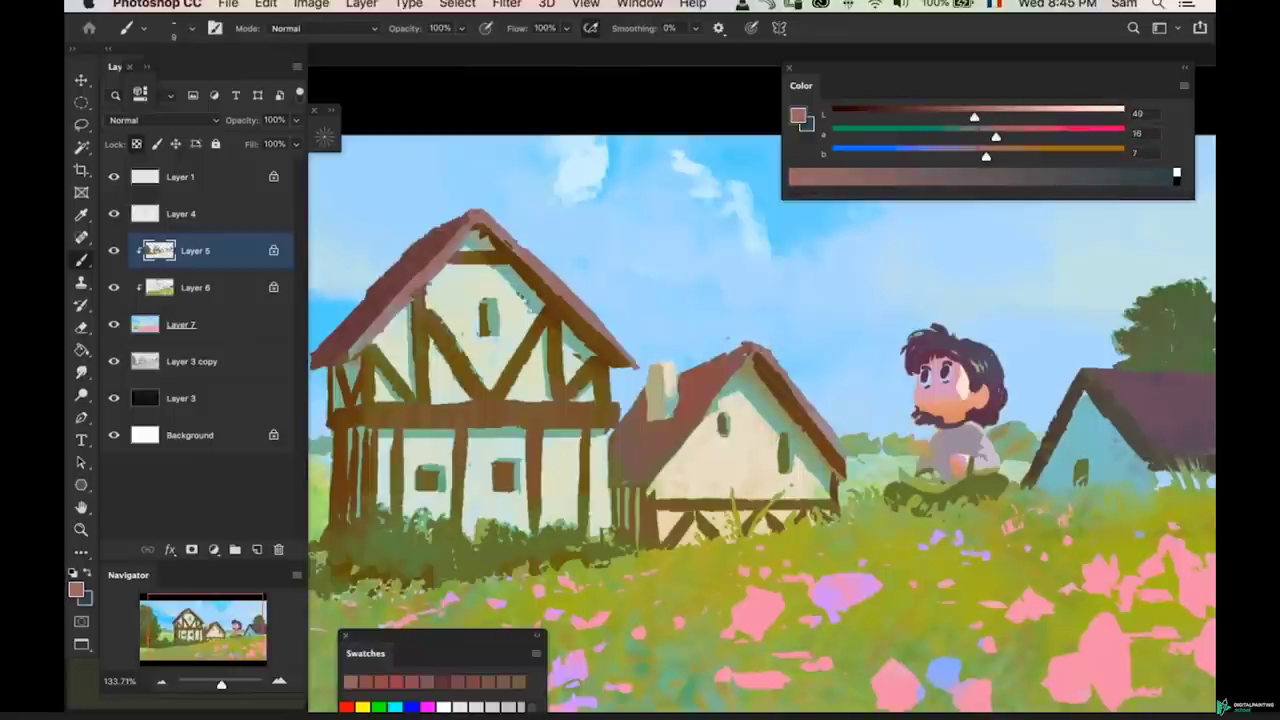
alt+click(706, 401)
drag(997, 158, 1011, 160)
drag(949, 118, 959, 118)
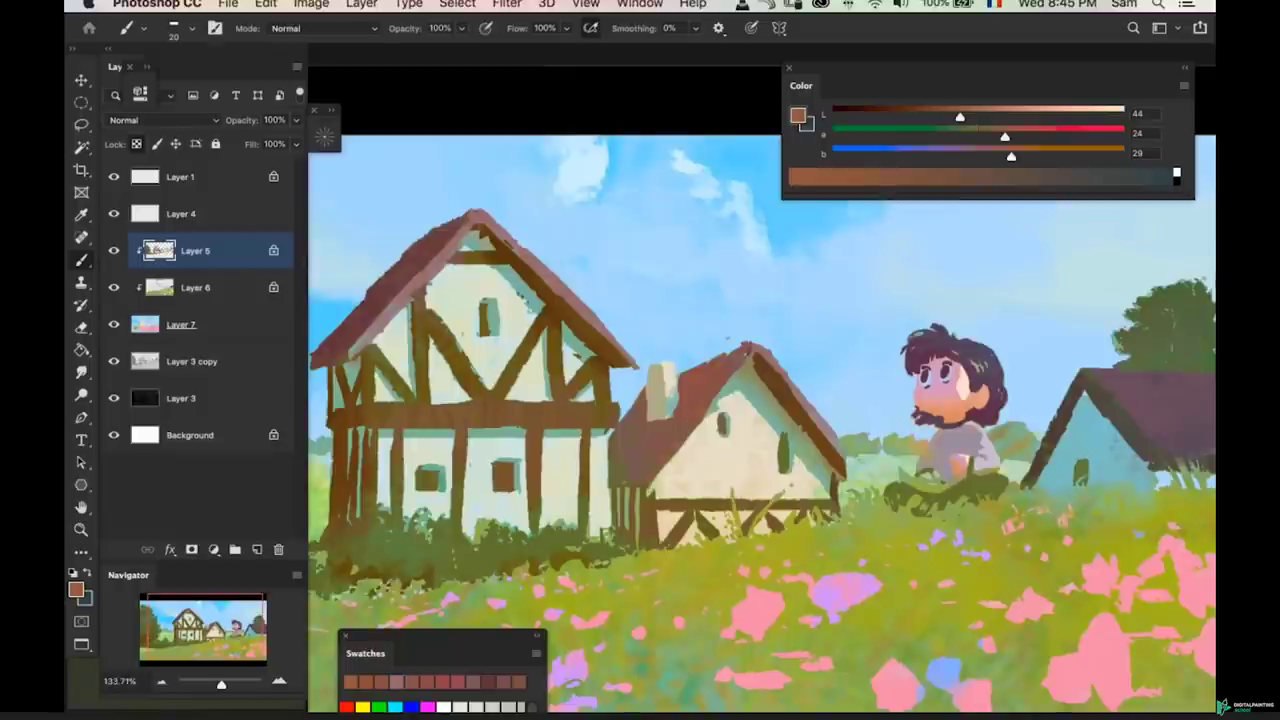
- Make Layer 6 active and undo the last brush stroke near the house at the far right of the scene
super+click(765, 355)
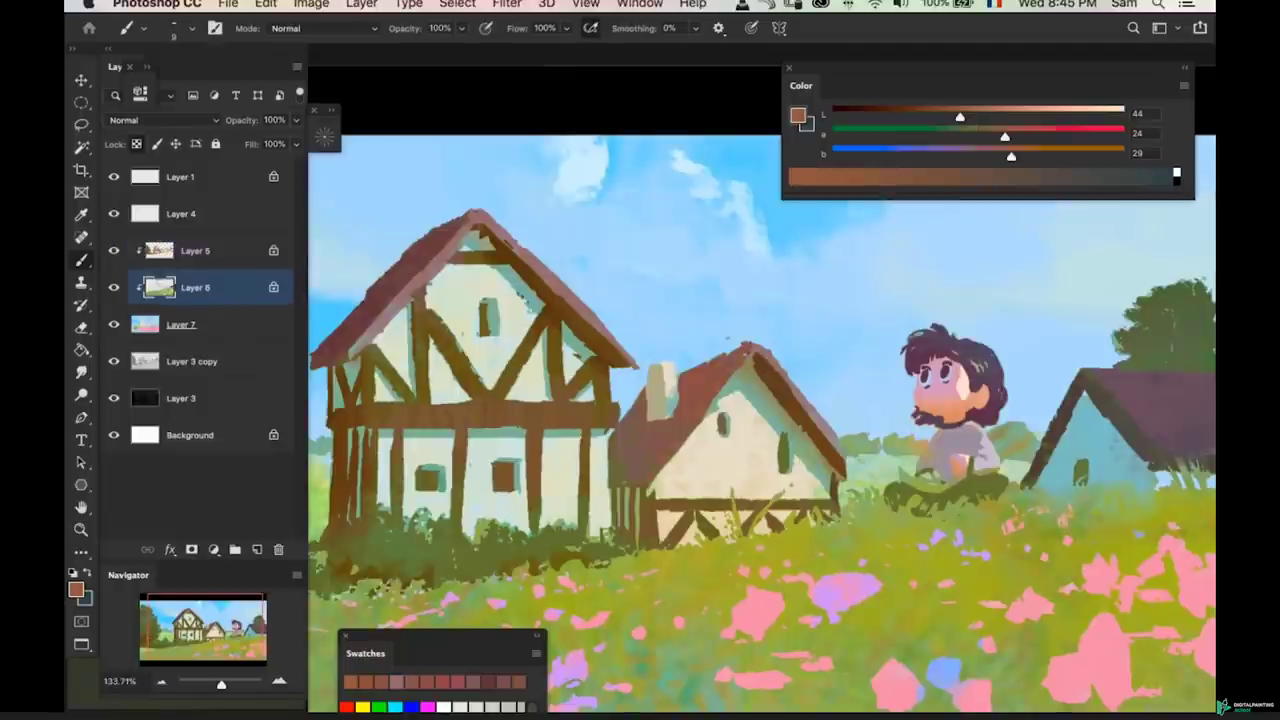
mouse_move(788, 377)
mouse_down()
mouse_move(840, 442)
mouse_move(746, 434)
mouse_up()
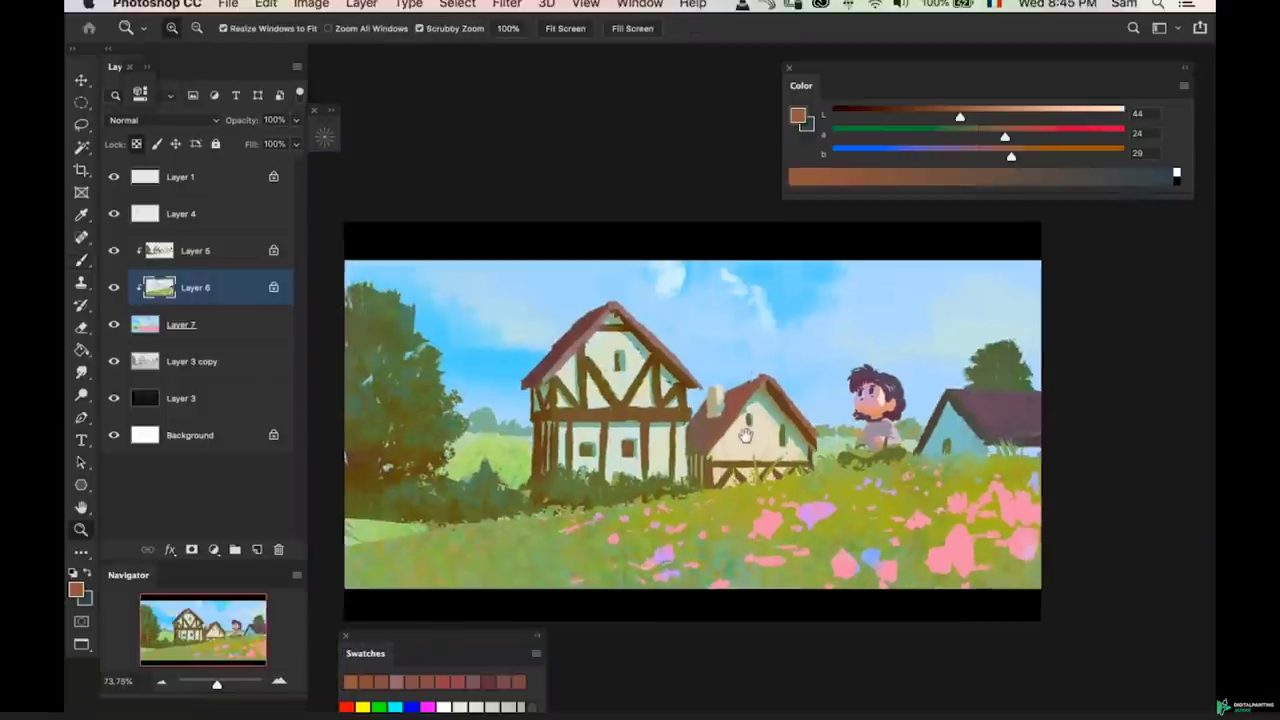
mouse_move(854, 388)
mouse_down()
mouse_move(851, 420)
mouse_move(839, 384)
mouse_up()
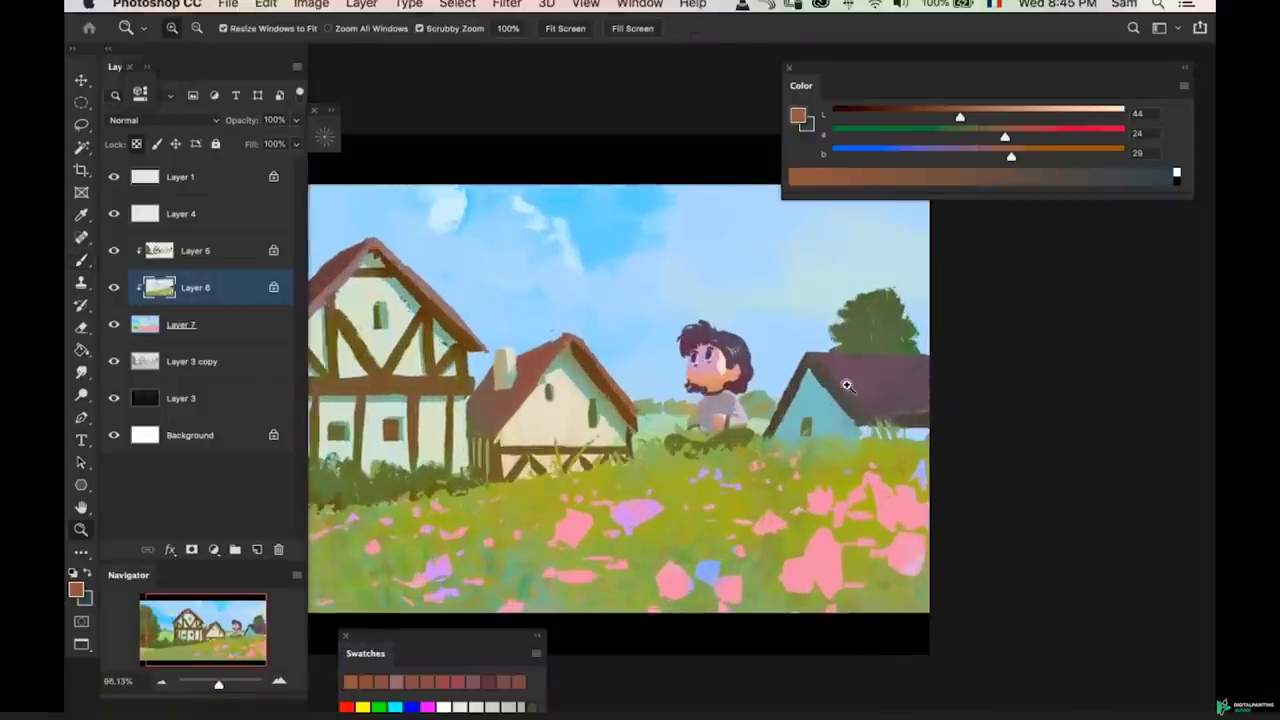
key(b)
key(super+z)
- Set the colour to L 39, a 36, b 22 with brush size 125 and brush a red tint over the blue house's purple roof
key(bracketright)
key(bracketright)
key(bracketright)
key(bracketright)
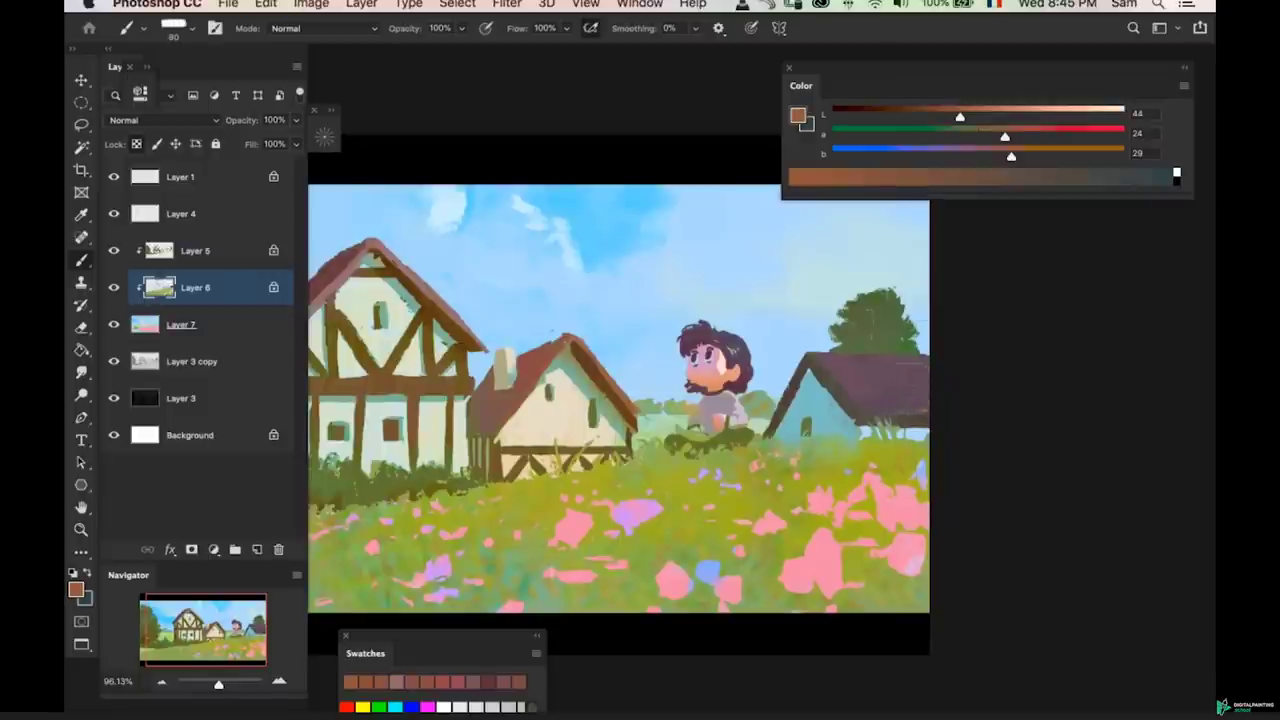
mouse_move(1011, 154)
mouse_down()
mouse_move(1020, 138)
mouse_move(945, 117)
mouse_up()
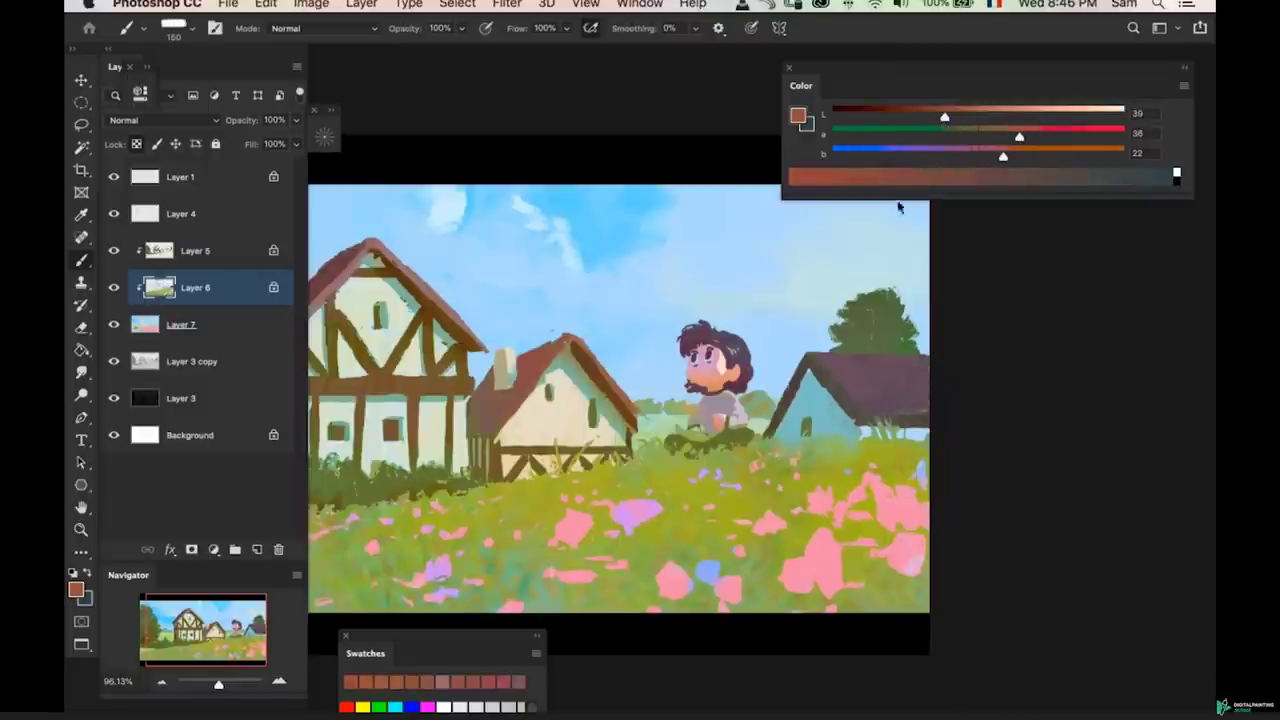
key(bracketright)
key(bracketright)
key(bracketleft)
key(bracketleft)
key(bracketleft)
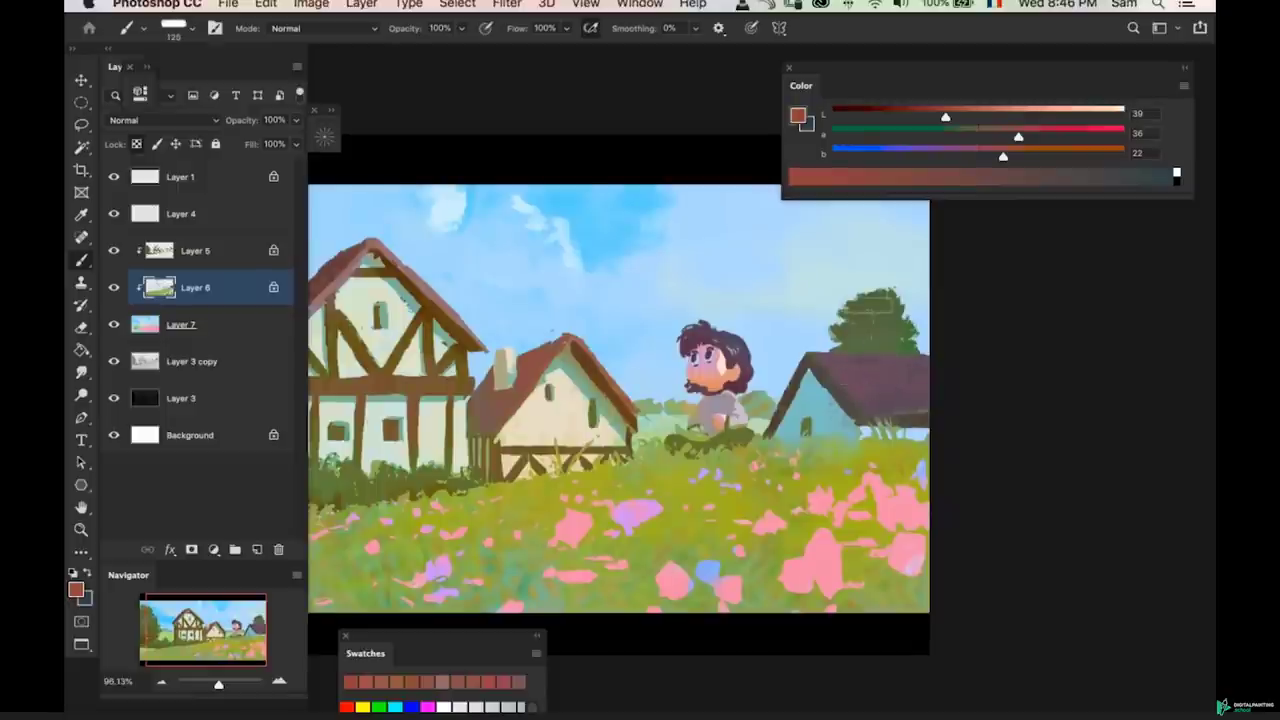
drag(871, 371, 857, 366)
- On Layer 5, sample the green of the tree behind the blue house, set it to L 36, a 1, b 29 and paint its foliage
key(alt+bracketright)
key(bracketleft)
key(bracketleft)
key(bracketleft)
alt+click(904, 320)
drag(999, 155, 937, 117)
mouse_move(905, 334)
mouse_down()
mouse_move(850, 334)
mouse_move(878, 334)
mouse_up()
key(bracketleft)
key(bracketleft)
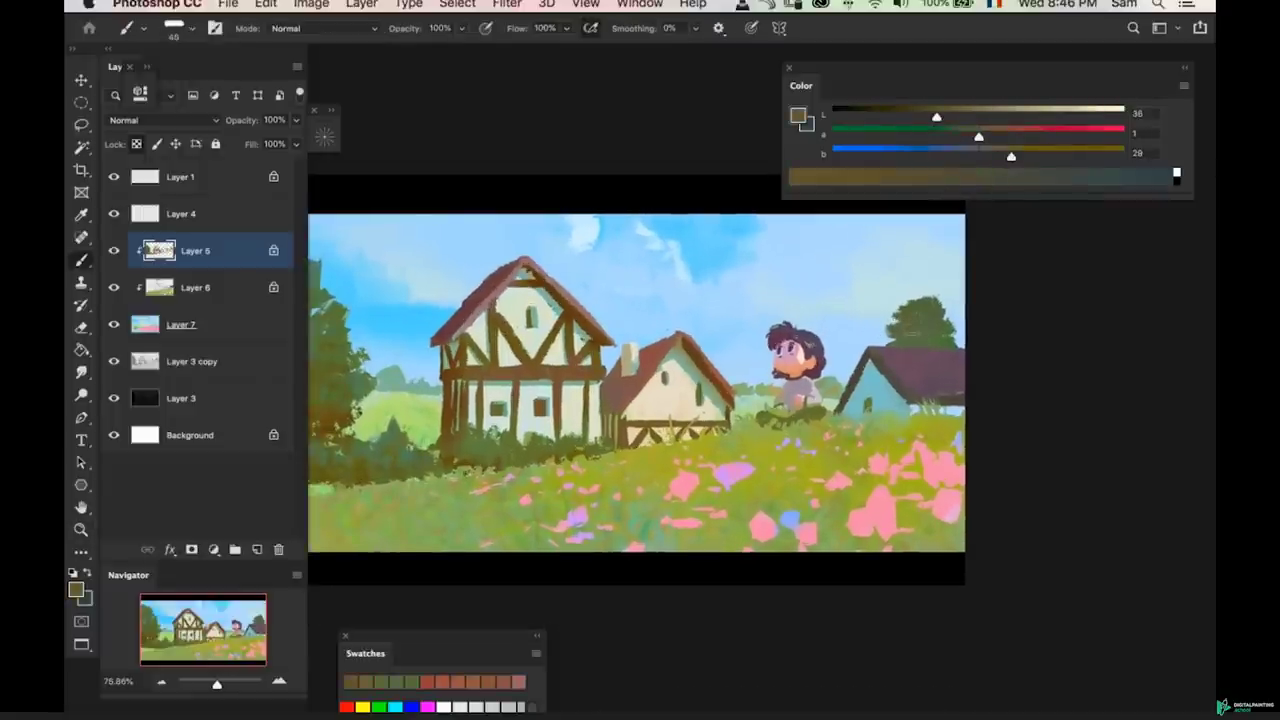
key(bracketleft)
drag(904, 330, 941, 330)
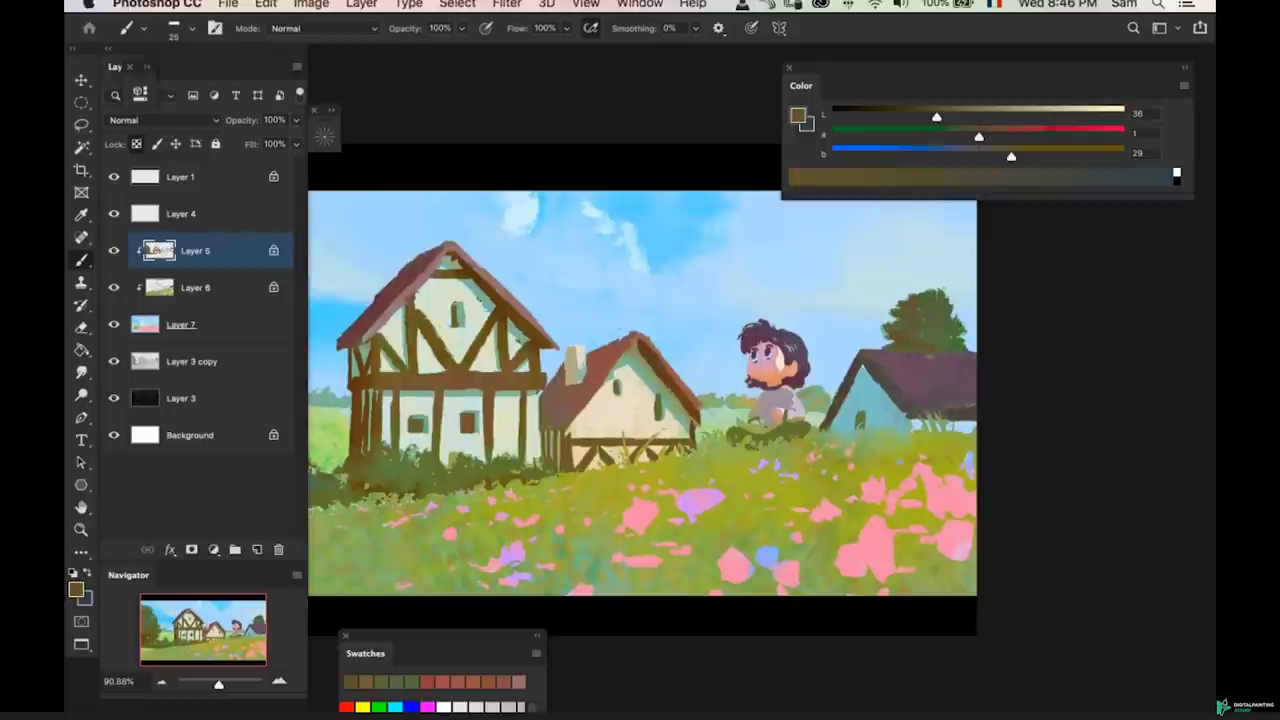
- Set the colour to L 31, a 12, b 20, brush brown into the tree behind the blue house and undo the last stroke
scroll(907, 313, up, 3)
click(998, 154)
click(991, 135)
click(922, 119)
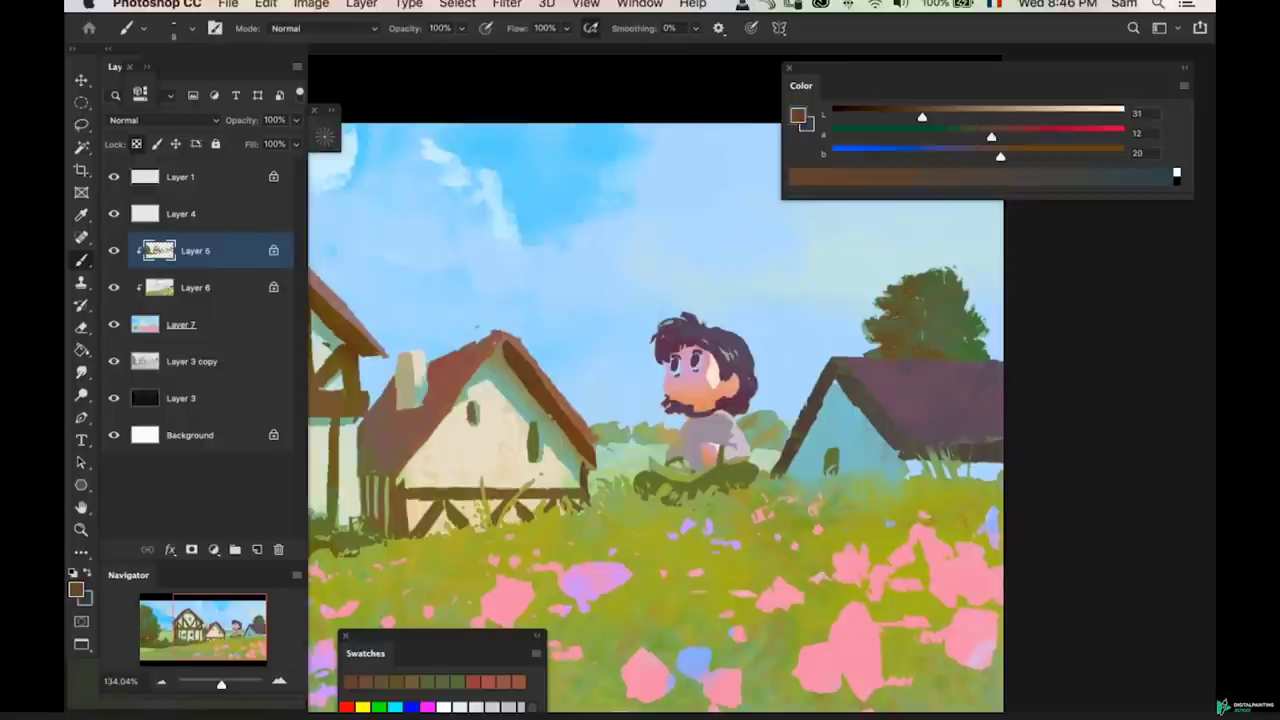
key(super+z)
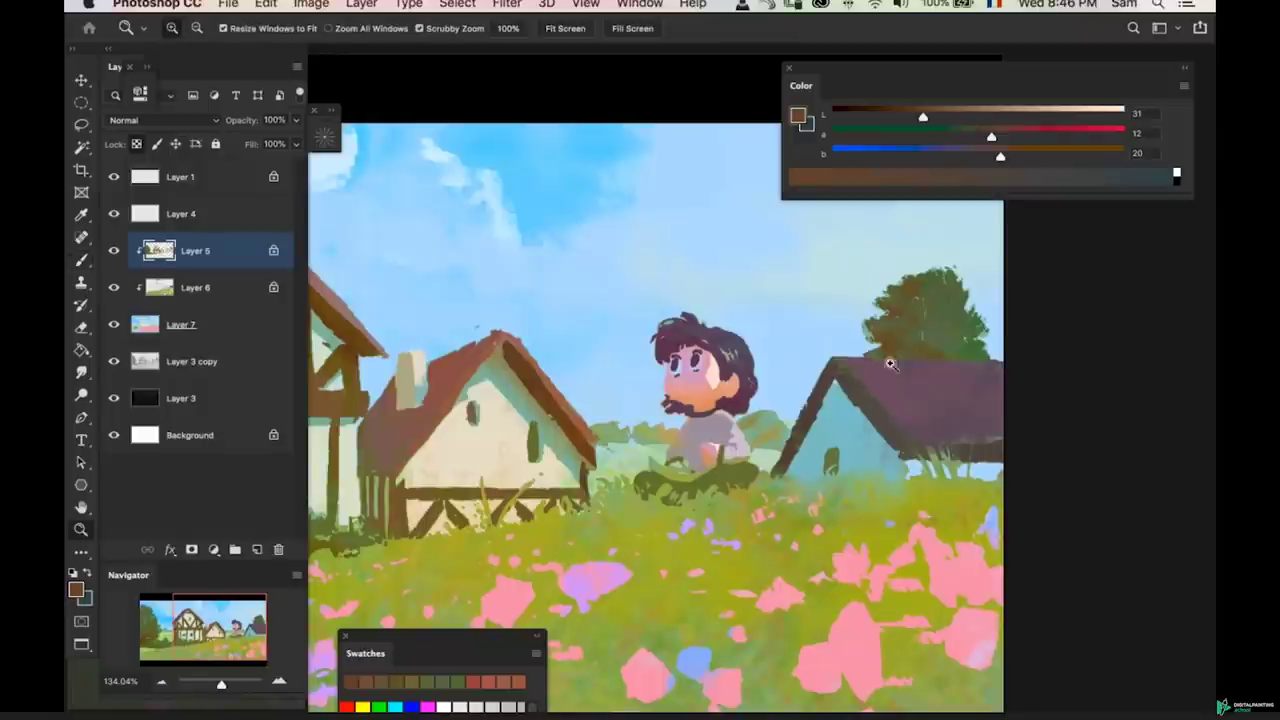
- Sample the tree's olive green at L 37, a -1, b 27 and retouch the foliage above the purple roof, undoing the last stroke
drag(908, 363, 891, 354)
alt+click(914, 349)
key(super+z)
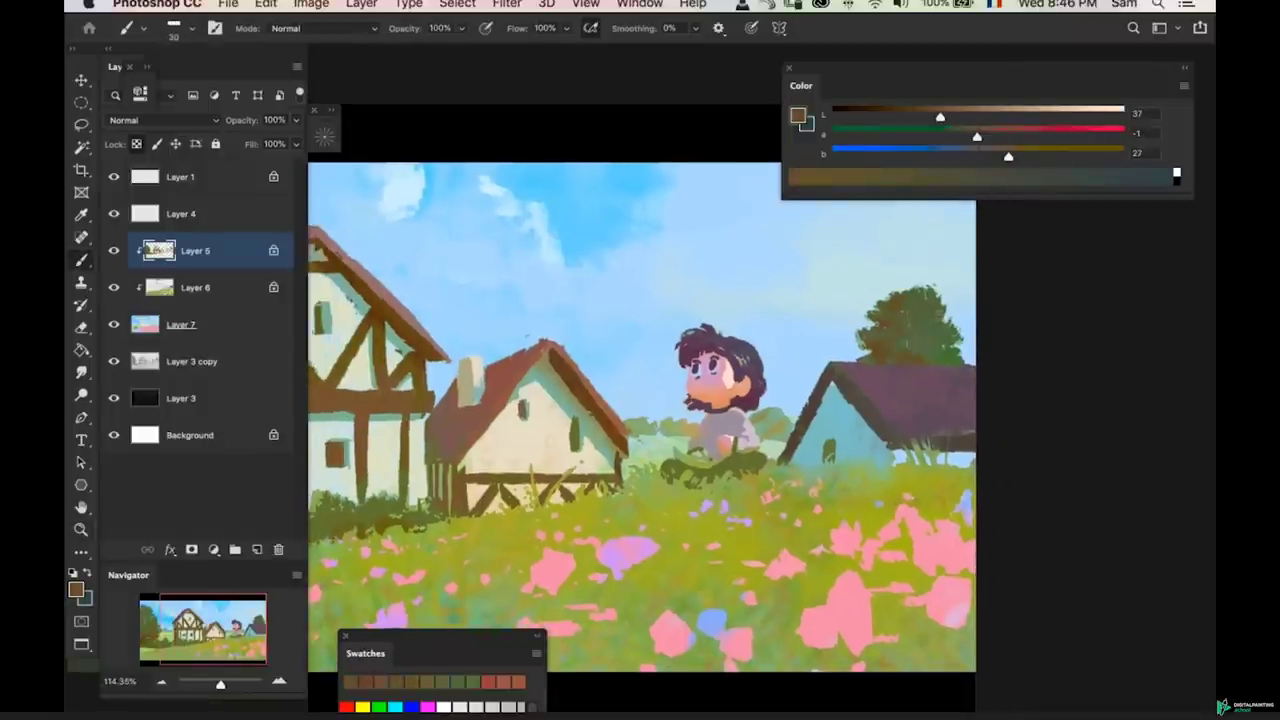
key(z)
mouse_move(944, 365)
mouse_down()
mouse_move(880, 425)
mouse_move(843, 410)
mouse_up()
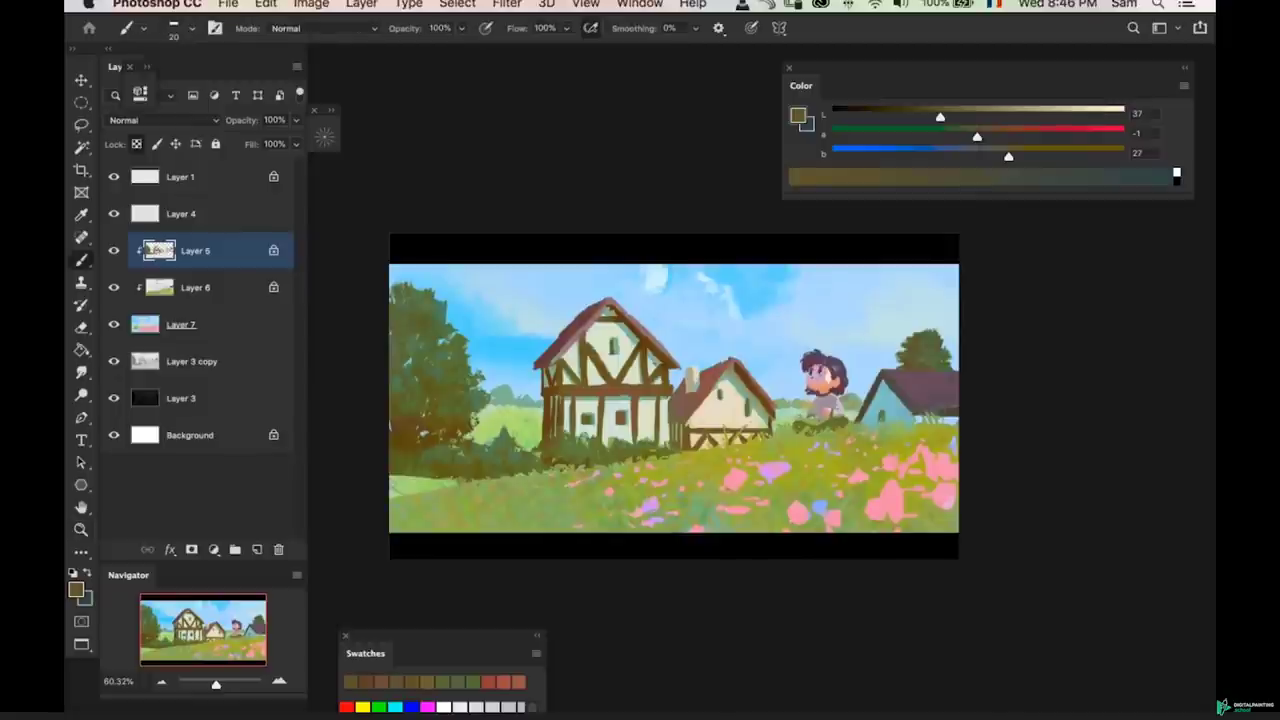
- Flip the whole painting horizontally and frame the large tree beside the half-timbered house
key(super+f)
key(e)
drag(822, 409, 848, 405)
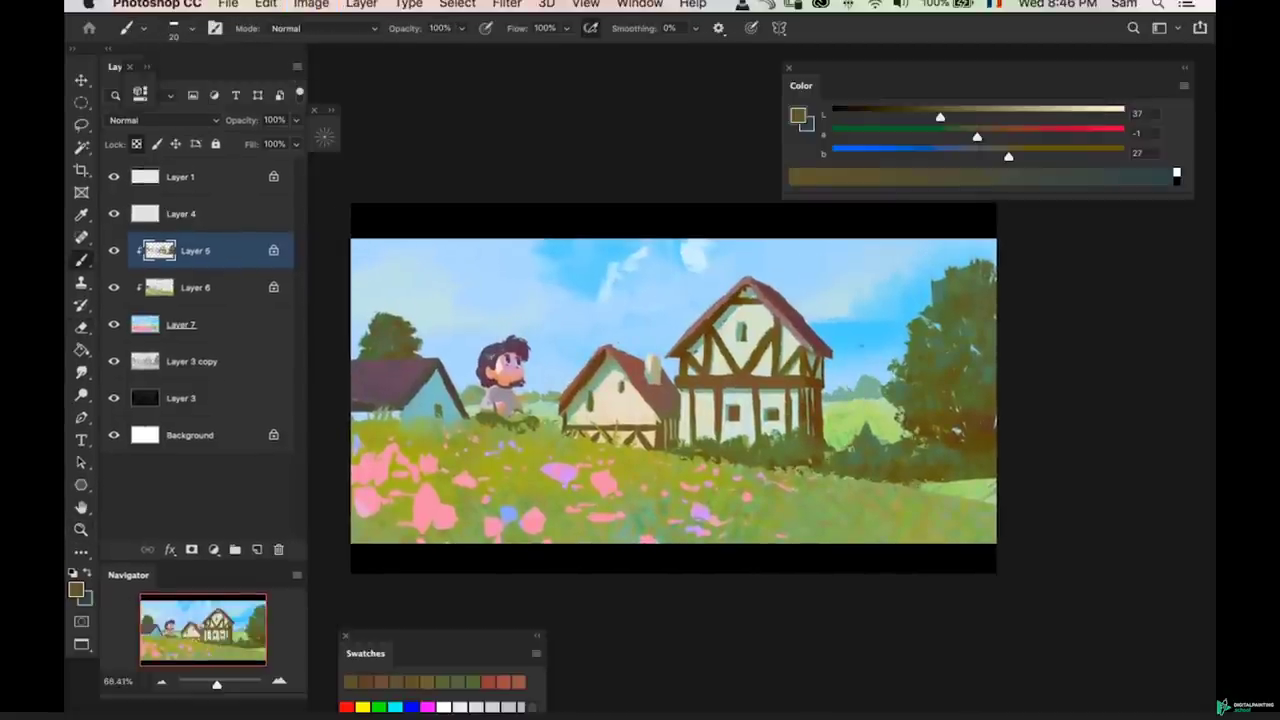
drag(957, 394, 938, 402)
drag(938, 402, 974, 403)
key(b)
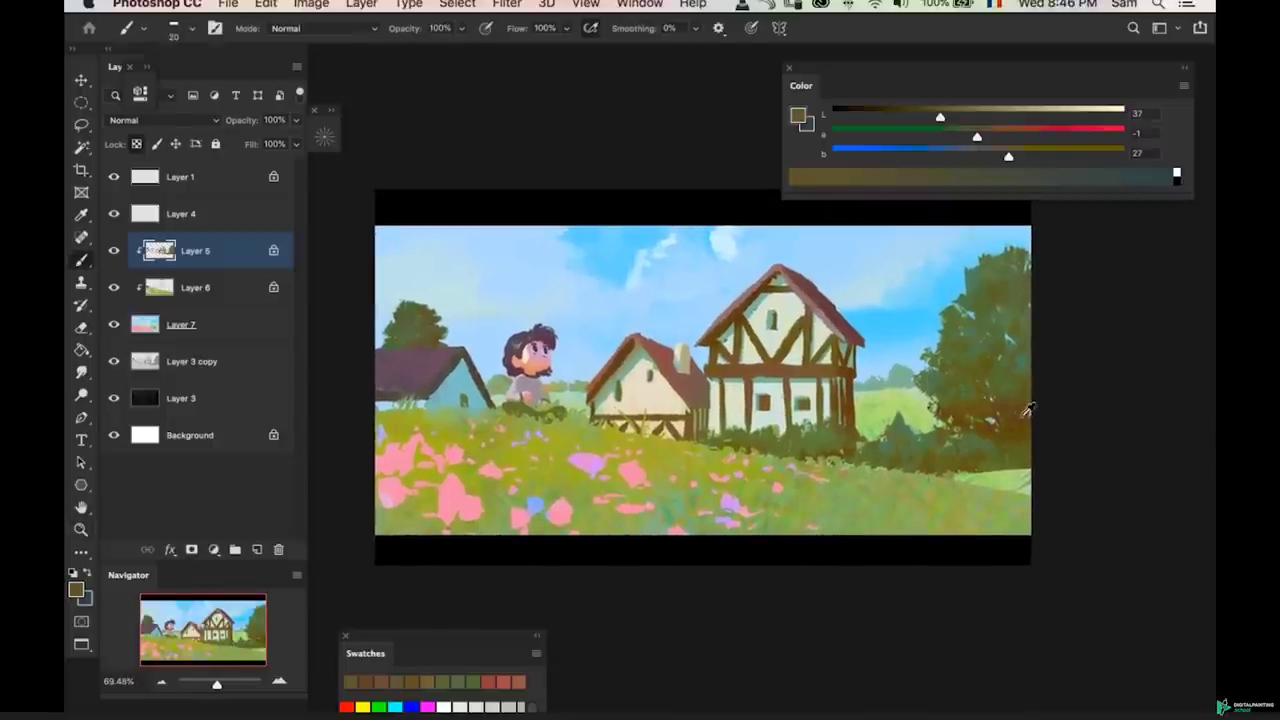
- Sample the large tree, set the colour to L 25, a 8, b 31 and add small dark brown strokes, undoing the last ones
alt+click(1027, 412)
click(1013, 154)
click(987, 134)
click(907, 116)
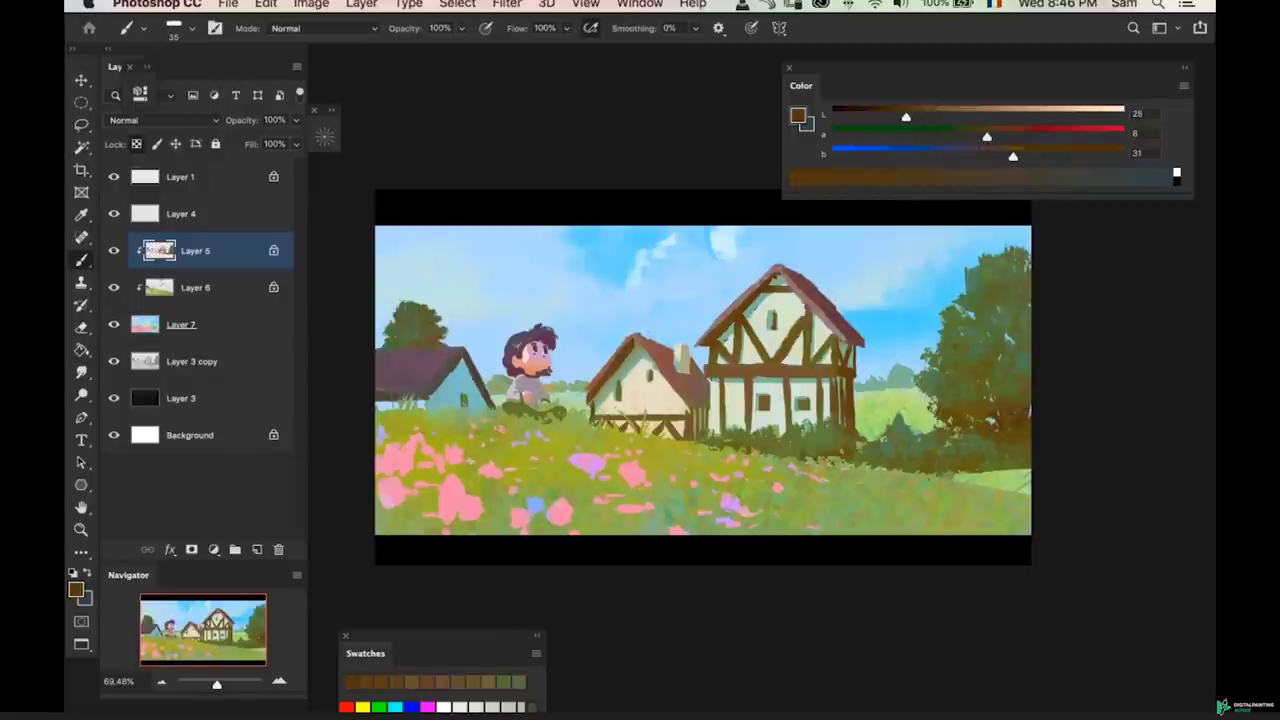
key(bracketleft)
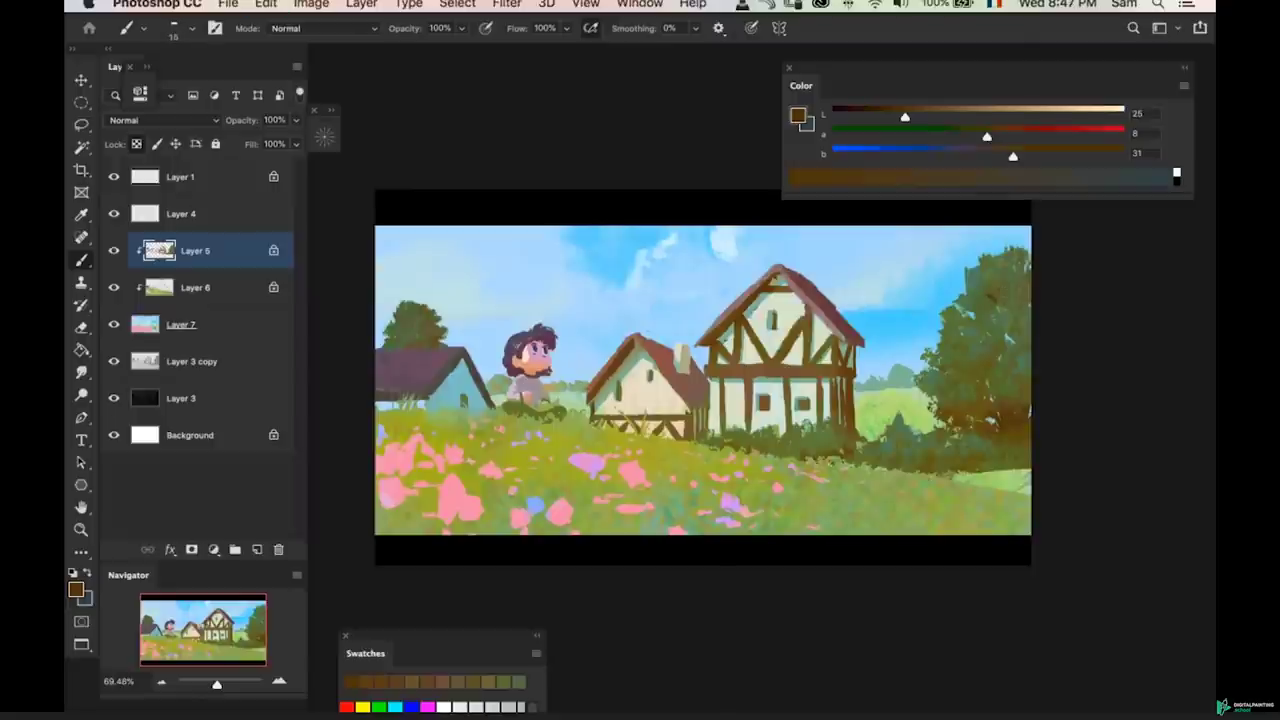
key(bracketleft)
key(super+z)
key(super+z)
drag(974, 337, 995, 322)
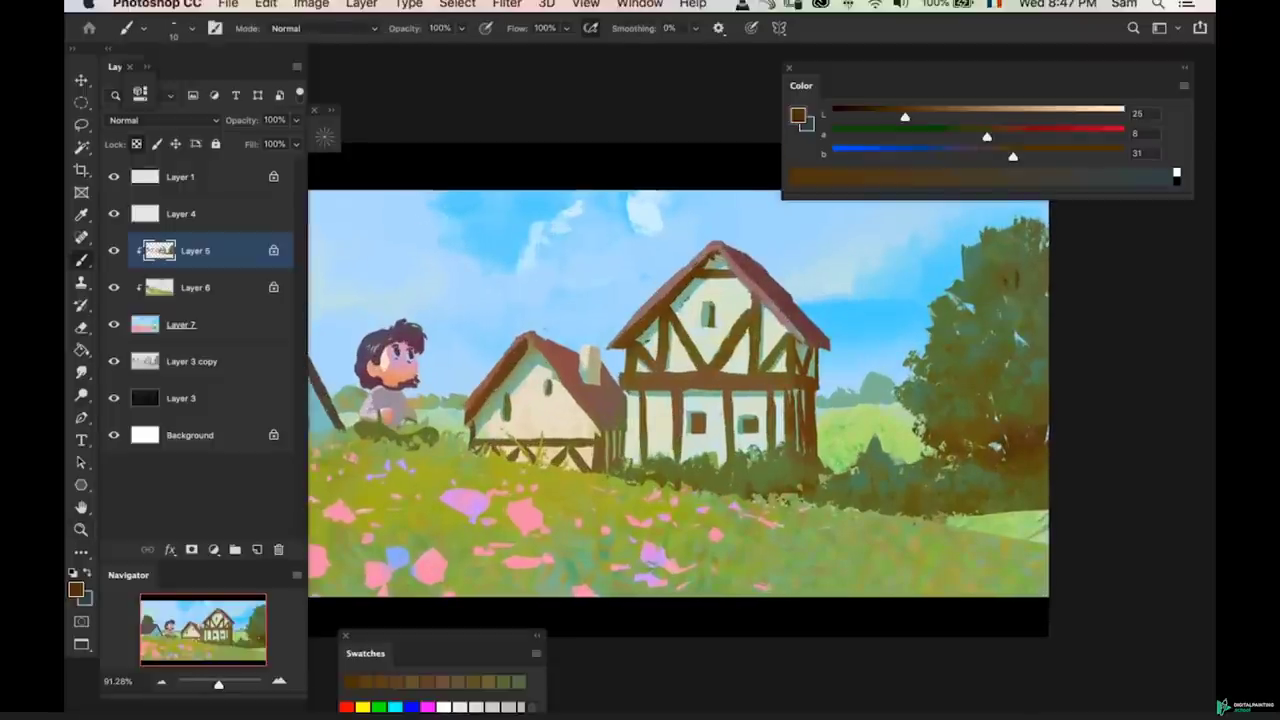
- Sample an olive tone at L 34, a 2, b 38 from the large tree and brush it into the foliage with size 45
alt+click(980, 434)
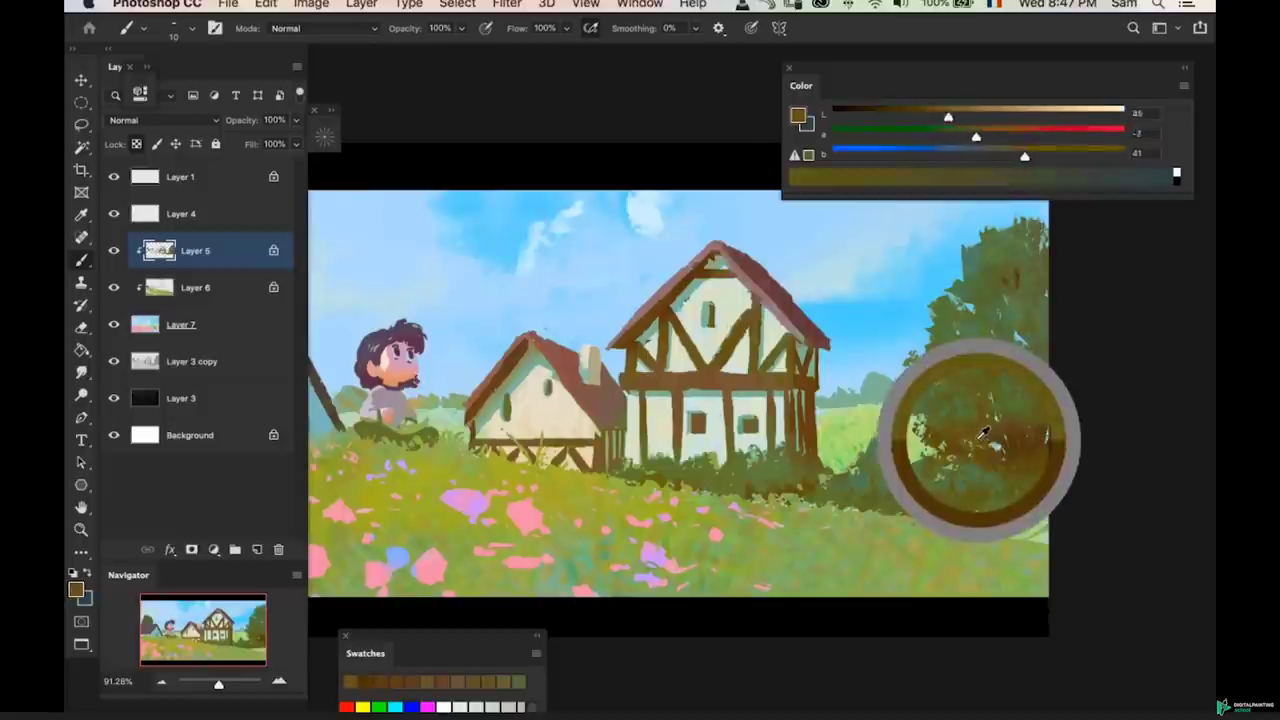
key(bracketright)
key(bracketright)
key(bracketright)
key(bracketright)
key(bracketright)
key(bracketright)
key(bracketright)
key(bracketleft)
key(bracketleft)
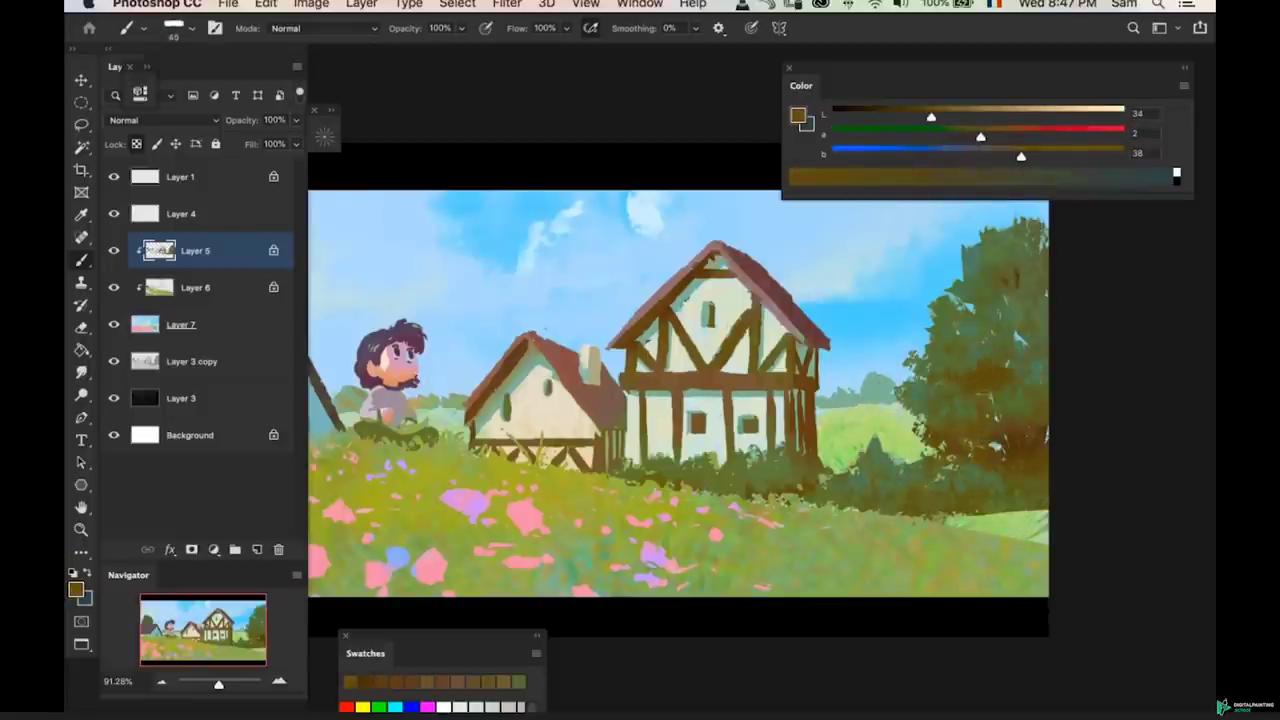
drag(961, 392, 986, 390)
- Sample the large tree's warm brown at L 30, a 9, b 30 and paint it into the foliage with brush size 35
alt+click(963, 438)
key(bracketright)
key(bracketright)
key(bracketleft)
key(bracketleft)
key(bracketleft)
key(bracketleft)
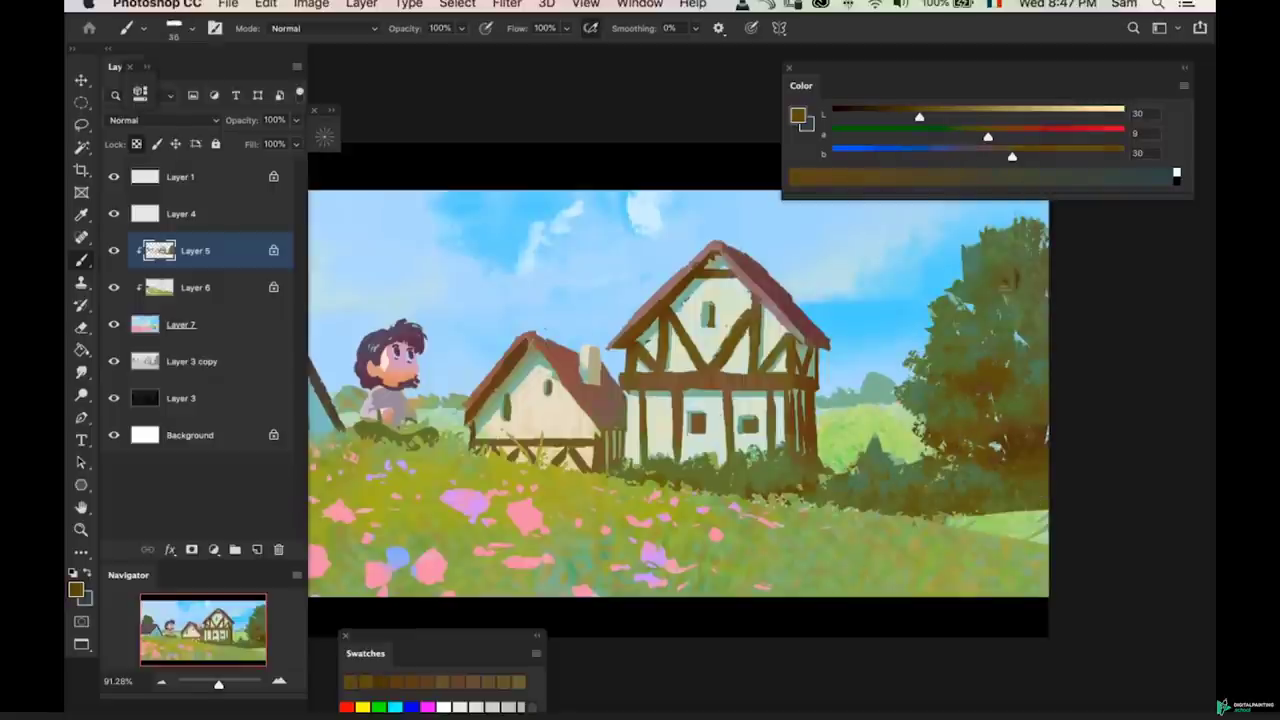
- Sample the large tree's brown, adjust it to L 27, a 8, b 21 and brush the darker tone over its lower part
alt+click(1022, 441)
alt+click(995, 382)
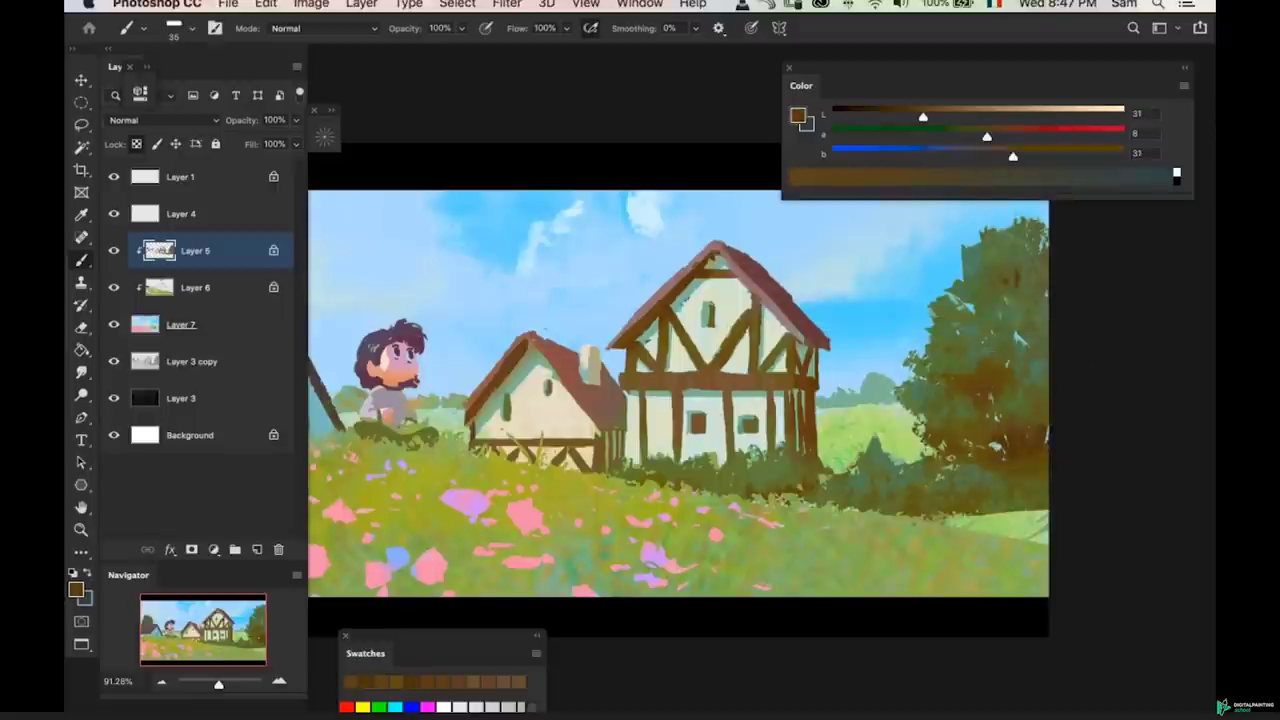
drag(1013, 156, 1002, 156)
drag(923, 117, 911, 117)
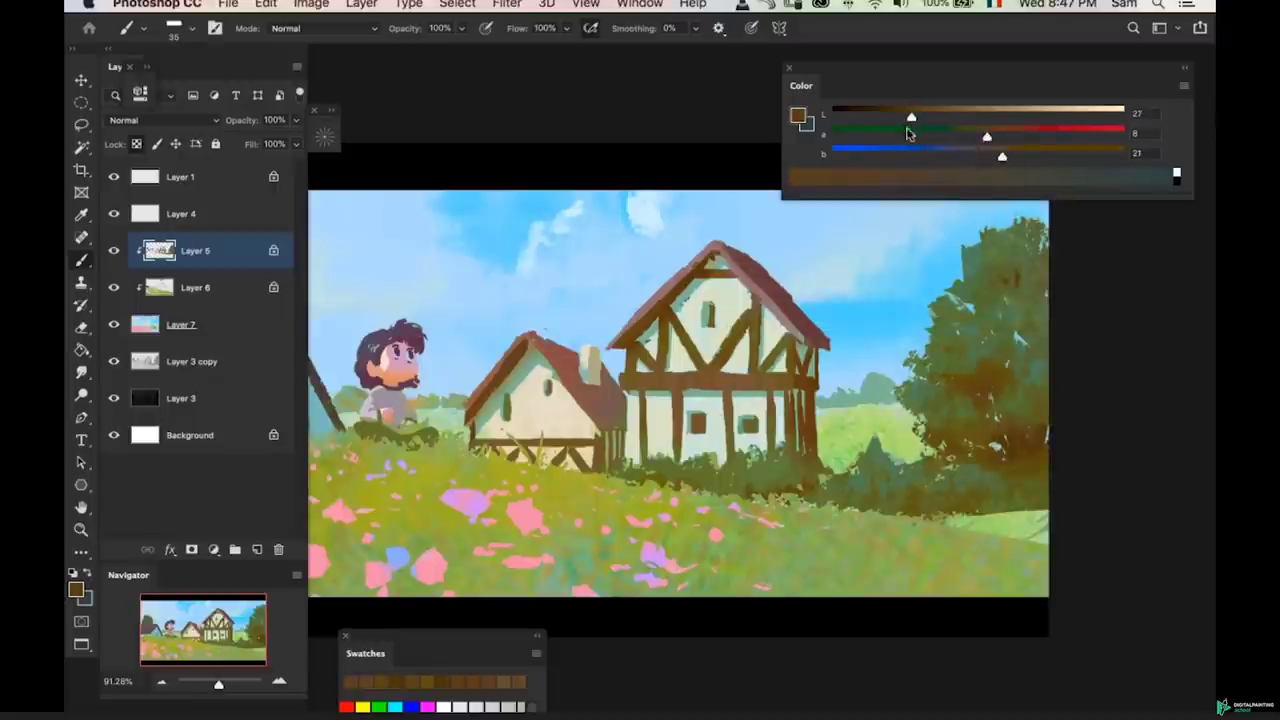
drag(991, 437, 943, 441)
drag(1004, 413, 1038, 412)
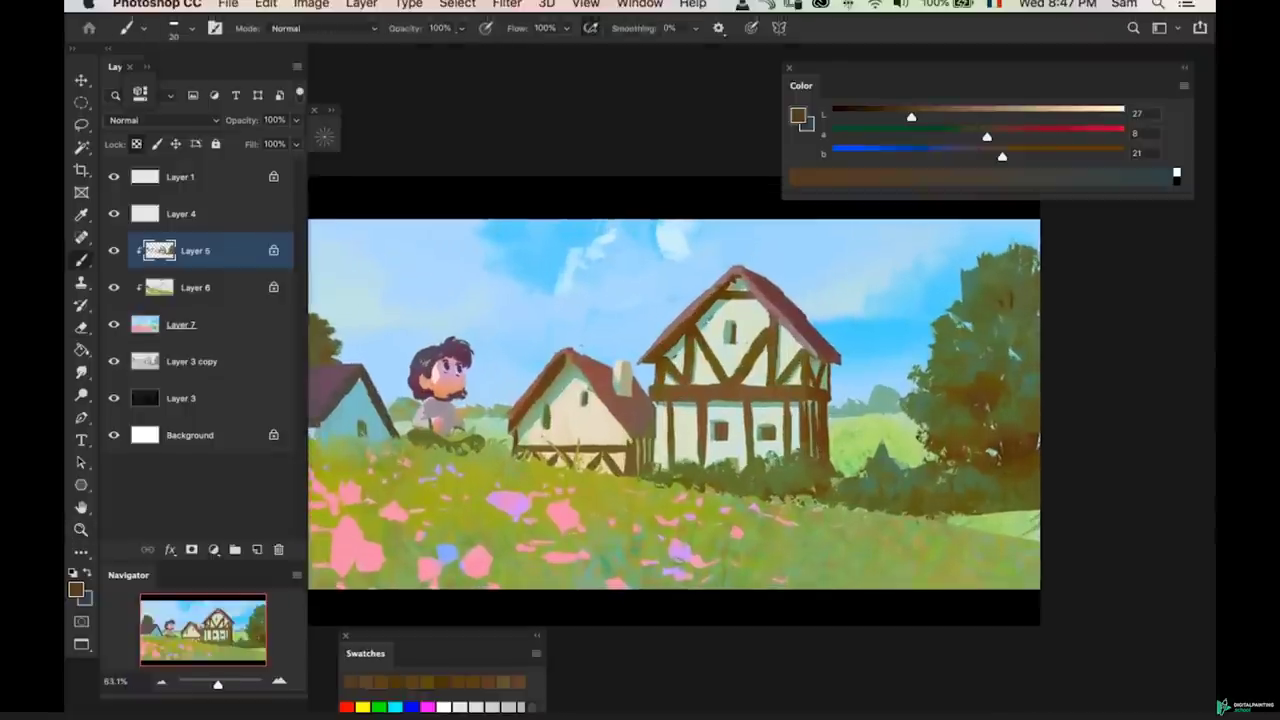
- Sample the large tree's blue-green at L 48, a -22, b 18 and dab it into the foliage with brush size 20
alt+click(970, 348)
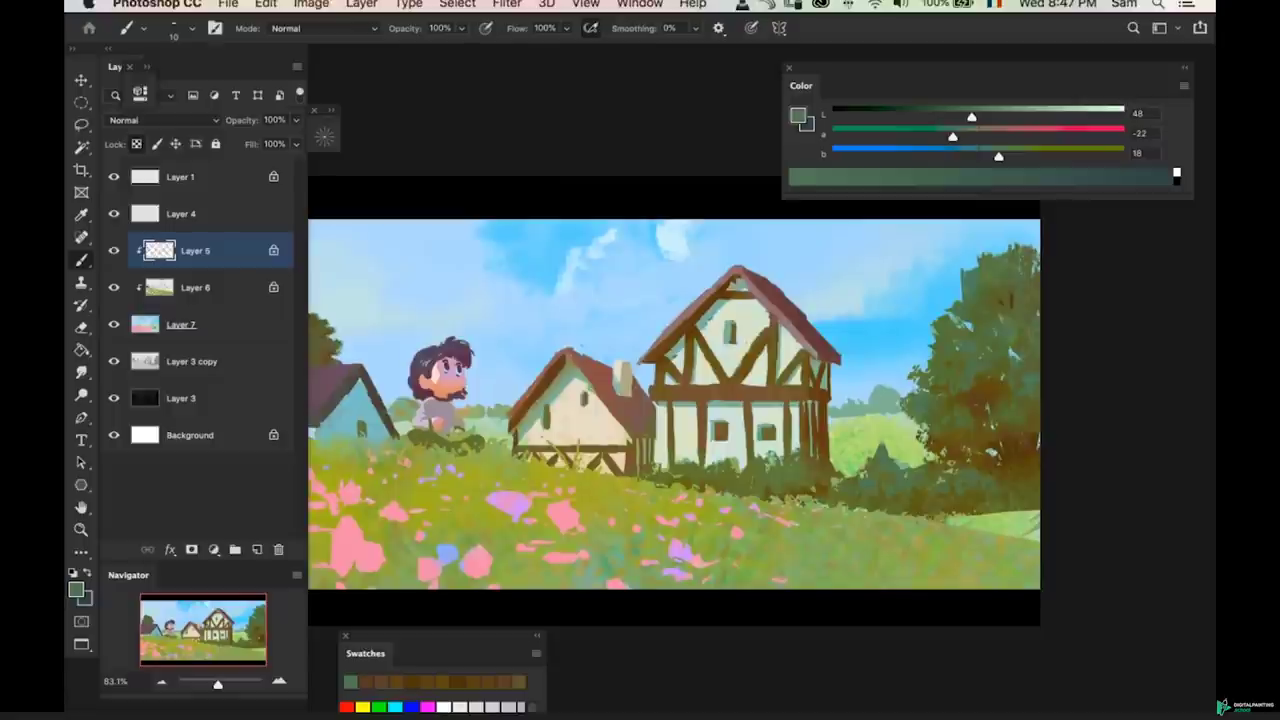
key(bracketright)
mouse_move(965, 374)
mouse_down()
mouse_move(935, 380)
mouse_move(1012, 370)
mouse_up()
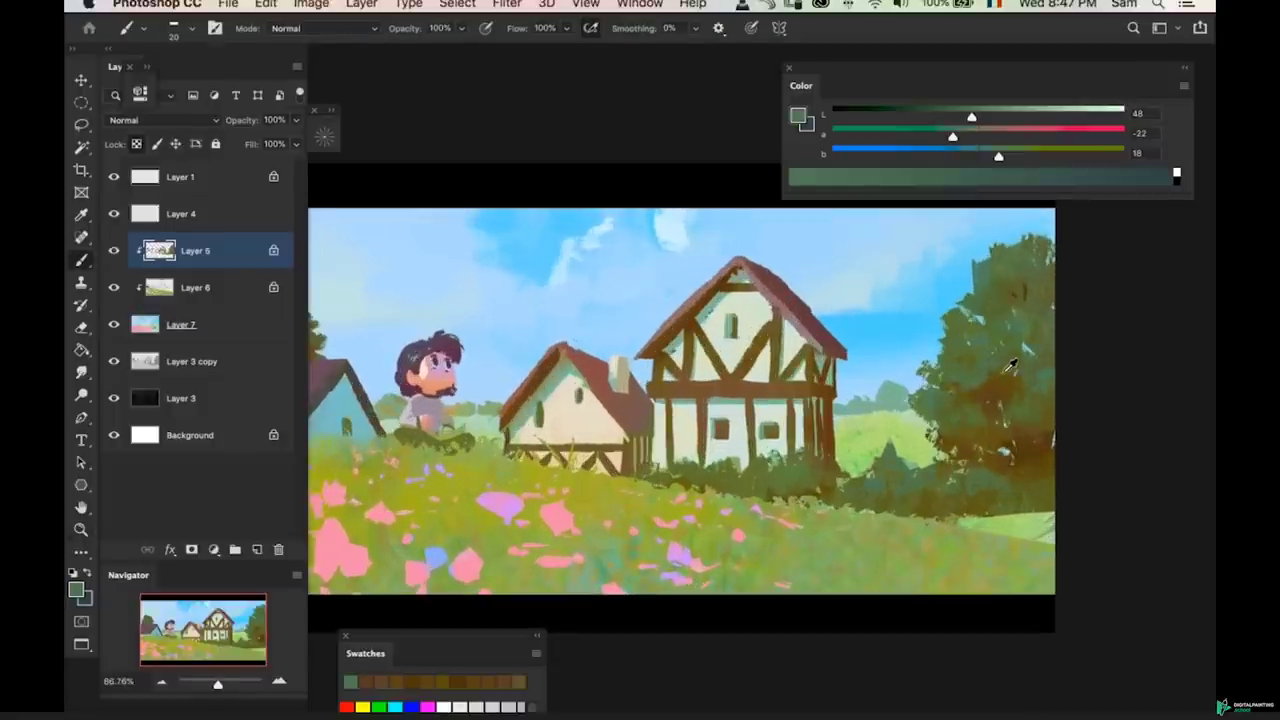
- Sample a darker green at L 40, a -14, b 34 and blend it through the middle of the large tree with brush size 35
alt+click(1012, 368)
key(bracketright)
key(bracketright)
key(bracketright)
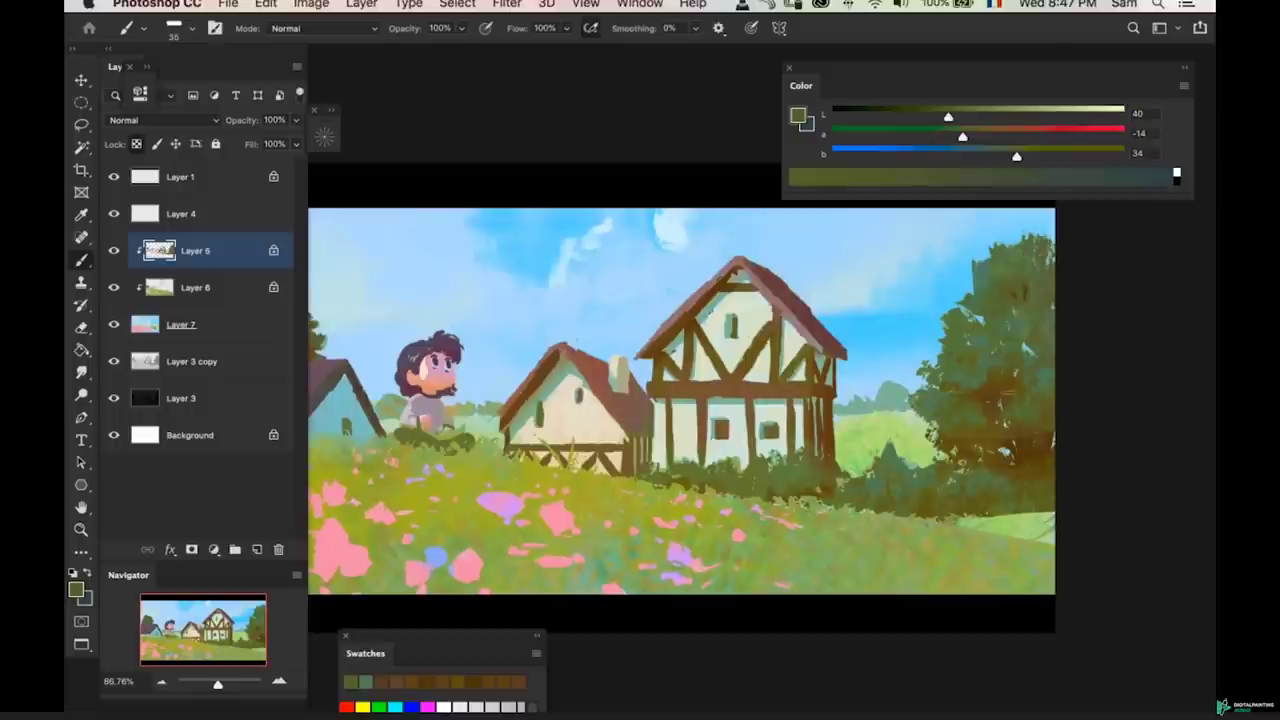
drag(1019, 366, 982, 366)
mouse_move(987, 365)
mouse_down()
mouse_move(1036, 352)
mouse_move(959, 412)
mouse_up()
- Sample the large tree's olive brown at L 35, a 1, b 37 and add finer foliage strokes with brush size 15
alt+click(1016, 376)
key(bracketleft)
key(bracketleft)
key(bracketleft)
key(bracketleft)
alt+click(1011, 389)
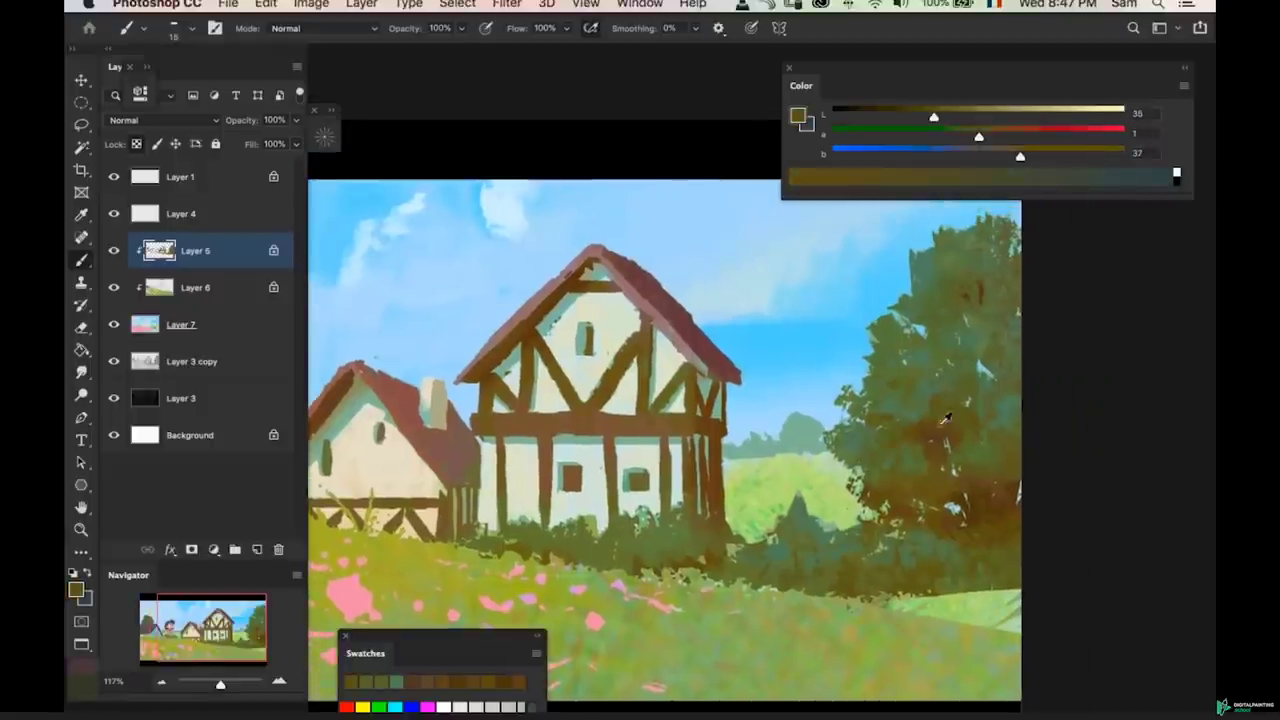
- Sample brown at L 30, a 9, b 30, brush it into the large tree with size 35 and undo the last stroke
alt+click(957, 415)
key(bracketright)
key(bracketright)
key(bracketright)
key(bracketright)
key(super+z)
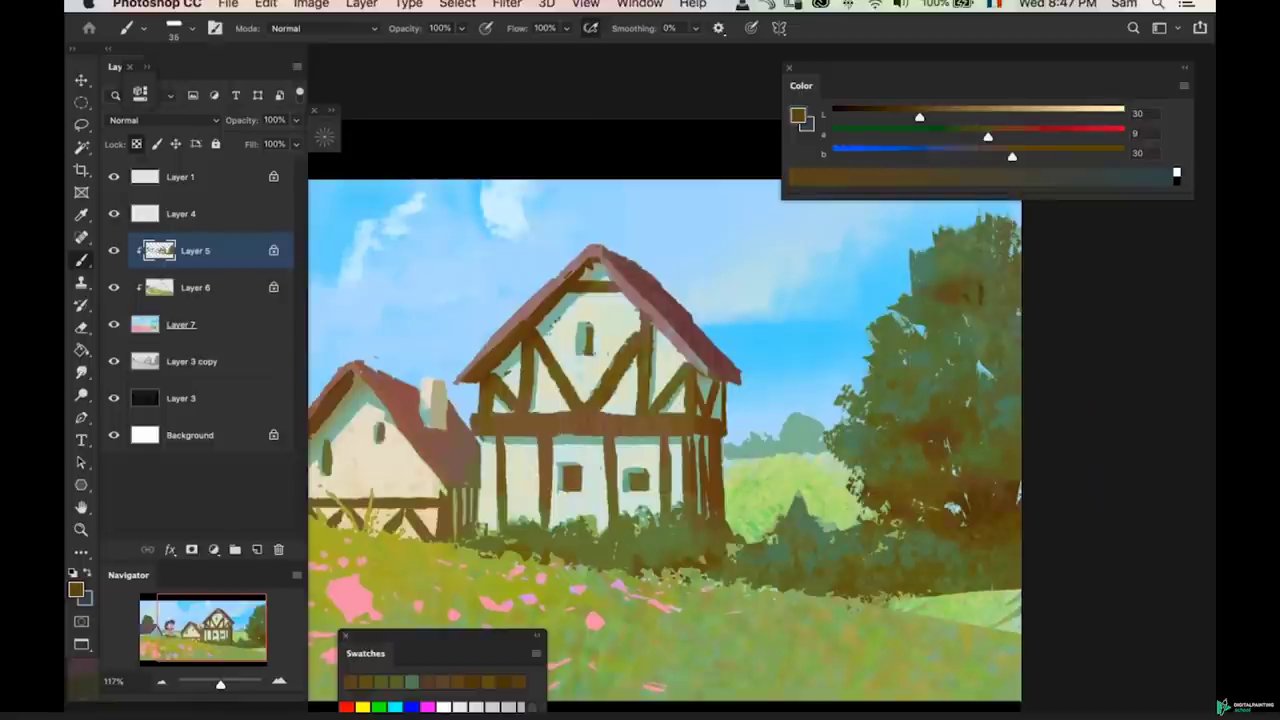
- Sample lighter greens from the large tree, ending on L 44, a -16, b 26, and add fine foliage touches with brush size 10
key(bracketleft)
key(bracketleft)
alt+click(959, 259)
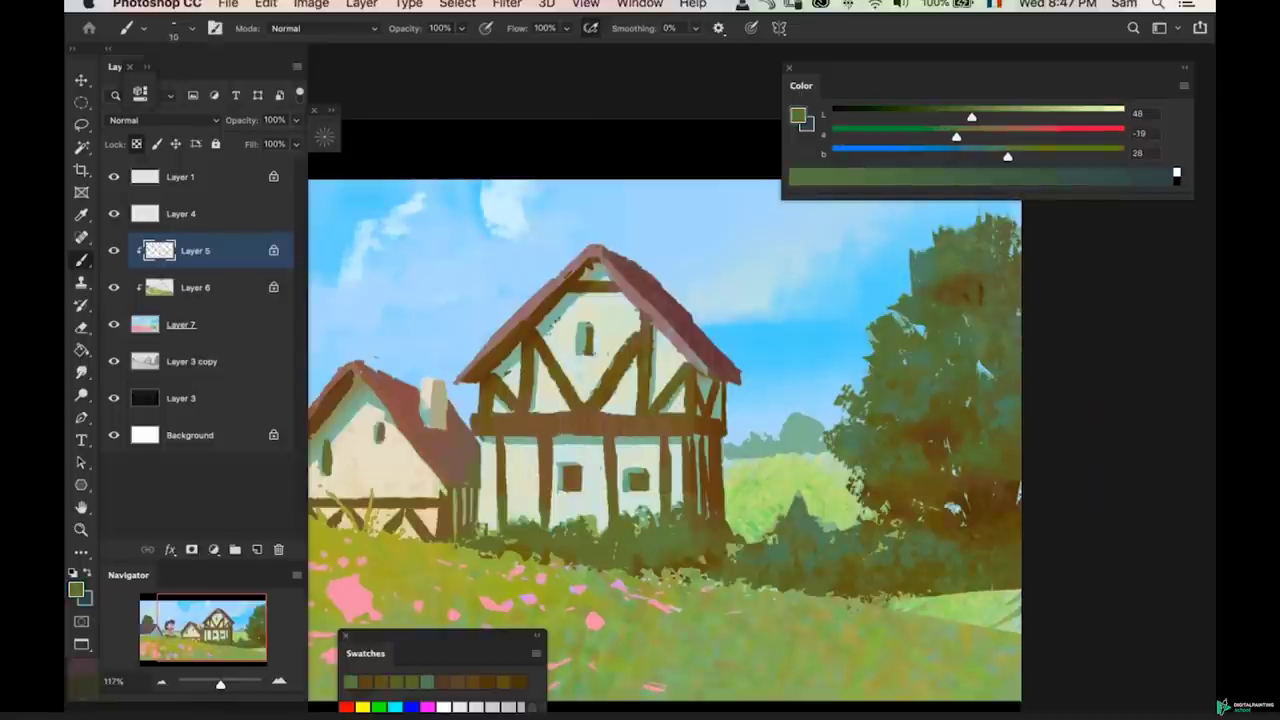
alt+click(984, 312)
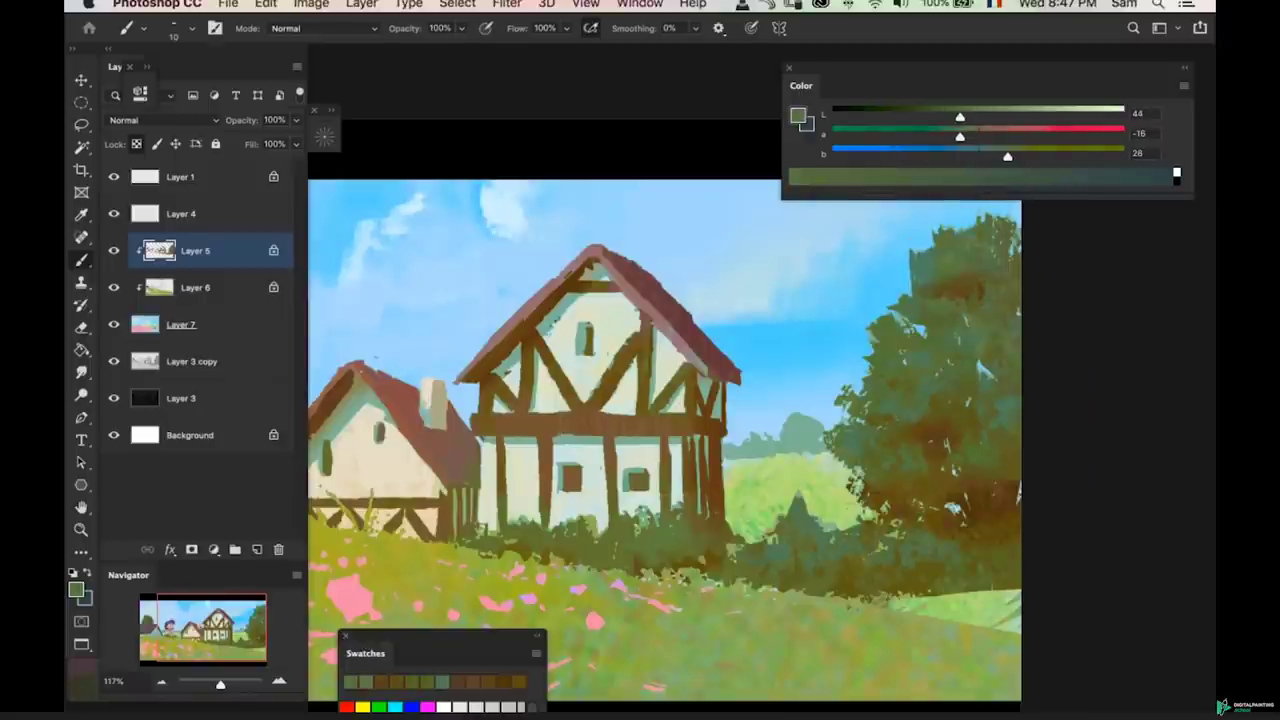
- Make Layer 7 active, sample the small middle house's cream wall at L 88, a 0, b 14 and set the brush size to 80
key(z)
drag(1030, 357, 937, 375)
key(super+space)
mouse_move(626, 380)
mouse_down()
mouse_move(657, 388)
mouse_move(650, 376)
mouse_up()
drag(701, 417, 720, 386)
key(b)
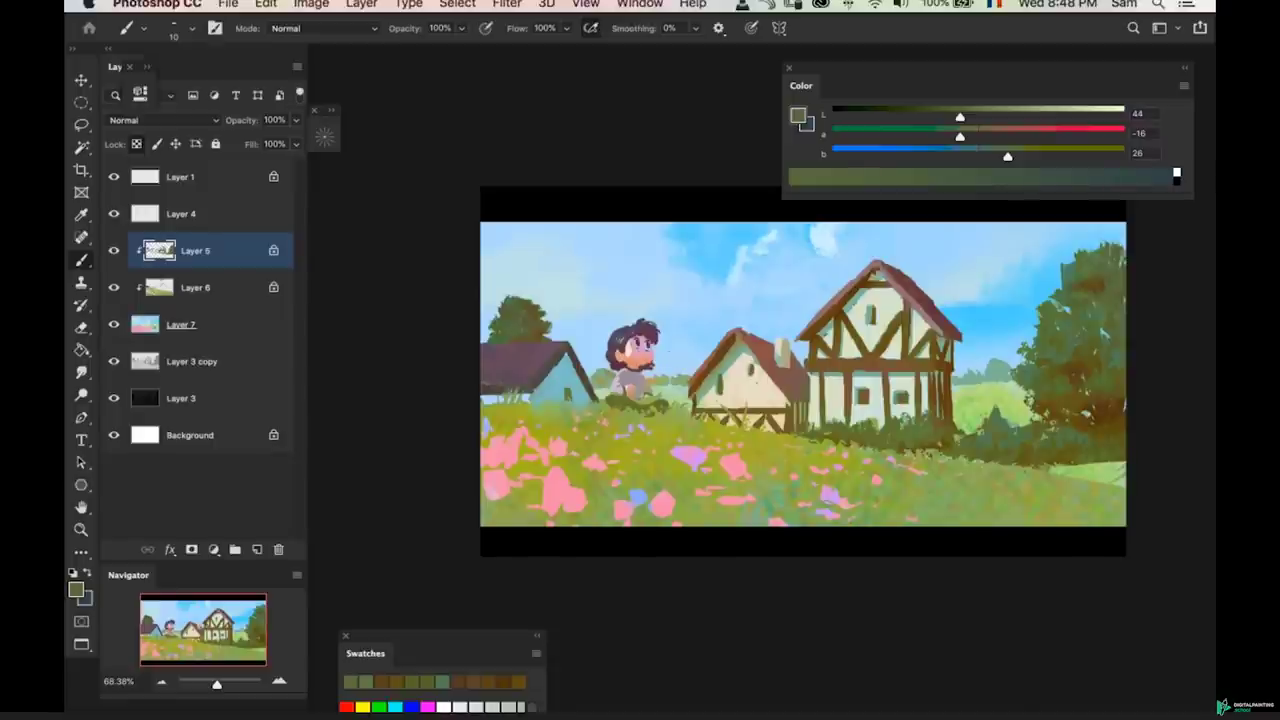
super+click(752, 398)
alt+click(744, 397)
key(bracketright)
key(bracketright)
key(bracketright)
key(bracketright)
key(bracketright)
key(bracketright)
key(bracketright)
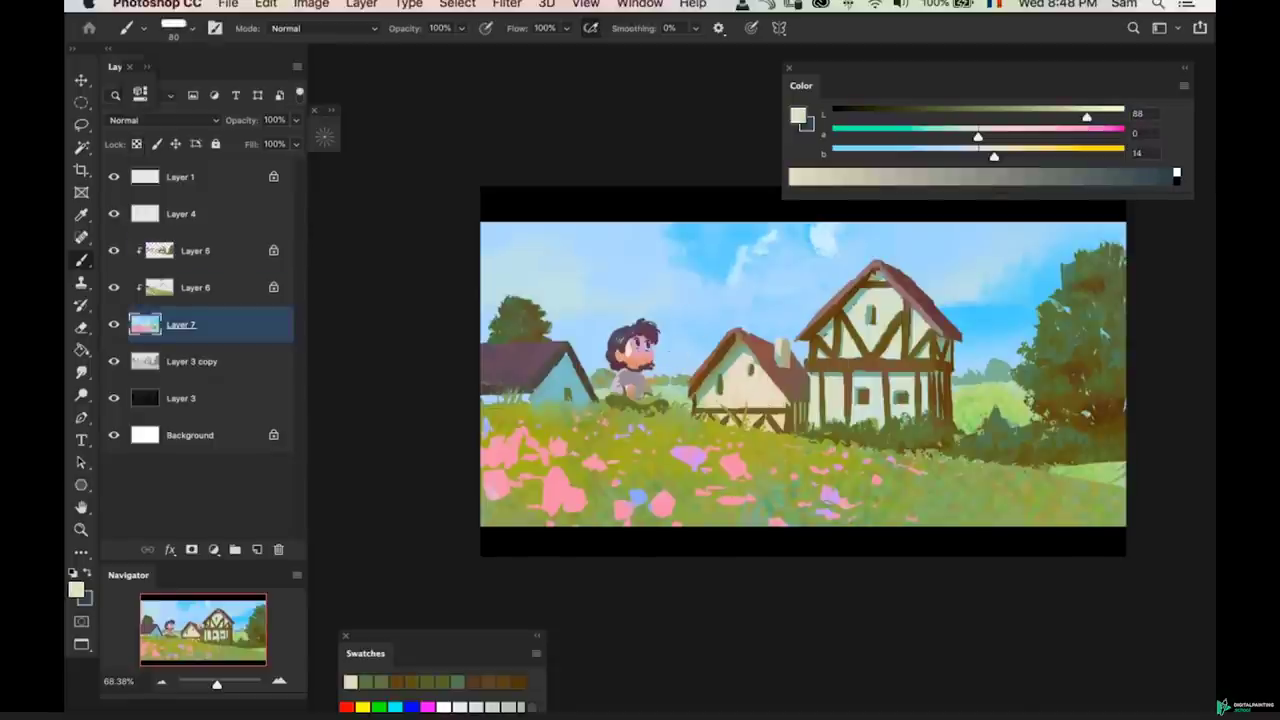
- Sample off-white tones from the half-timbered house, including L 89, a -8, b 10 and L 89, a -11, b -3, and vary its walls
key(super+space)
key(super+space)
key(super+space)
drag(682, 420, 750, 392)
mouse_move(923, 317)
mouse_down()
mouse_move(930, 325)
mouse_move(890, 326)
mouse_move(892, 344)
mouse_move(990, 350)
mouse_up()
key(b)
key(super+space)
alt+click(921, 384)
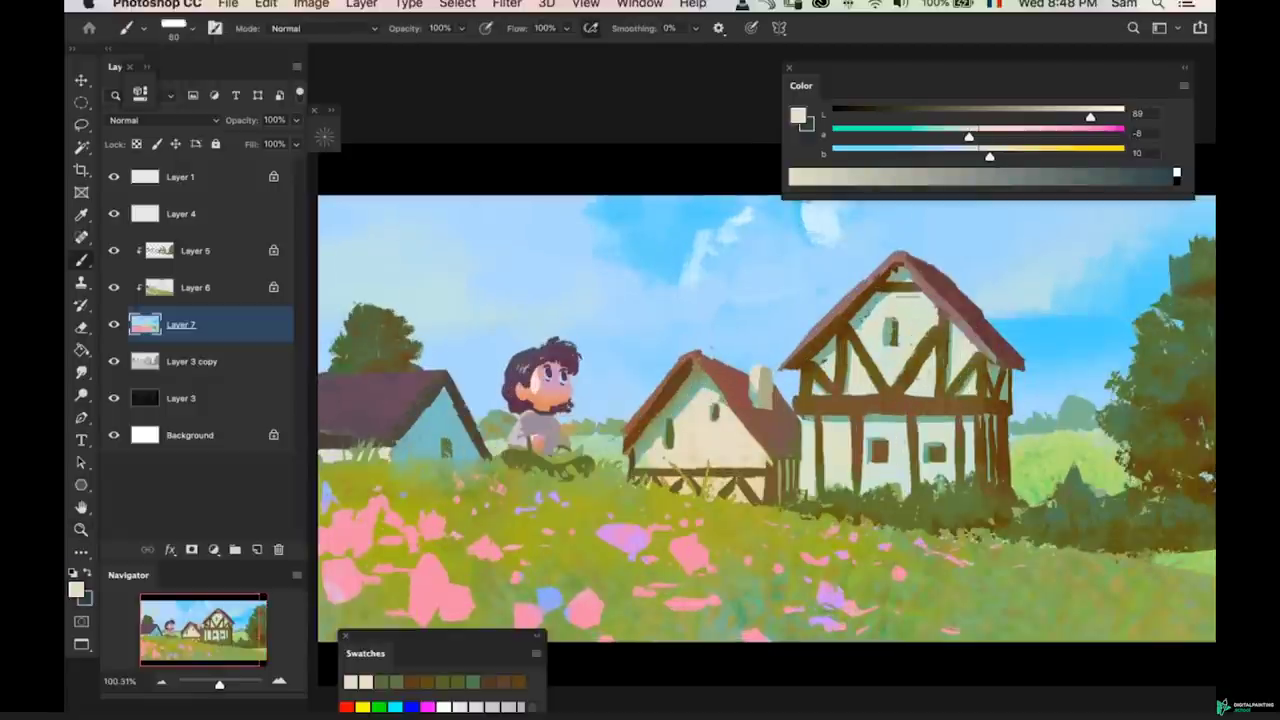
alt+click(875, 353)
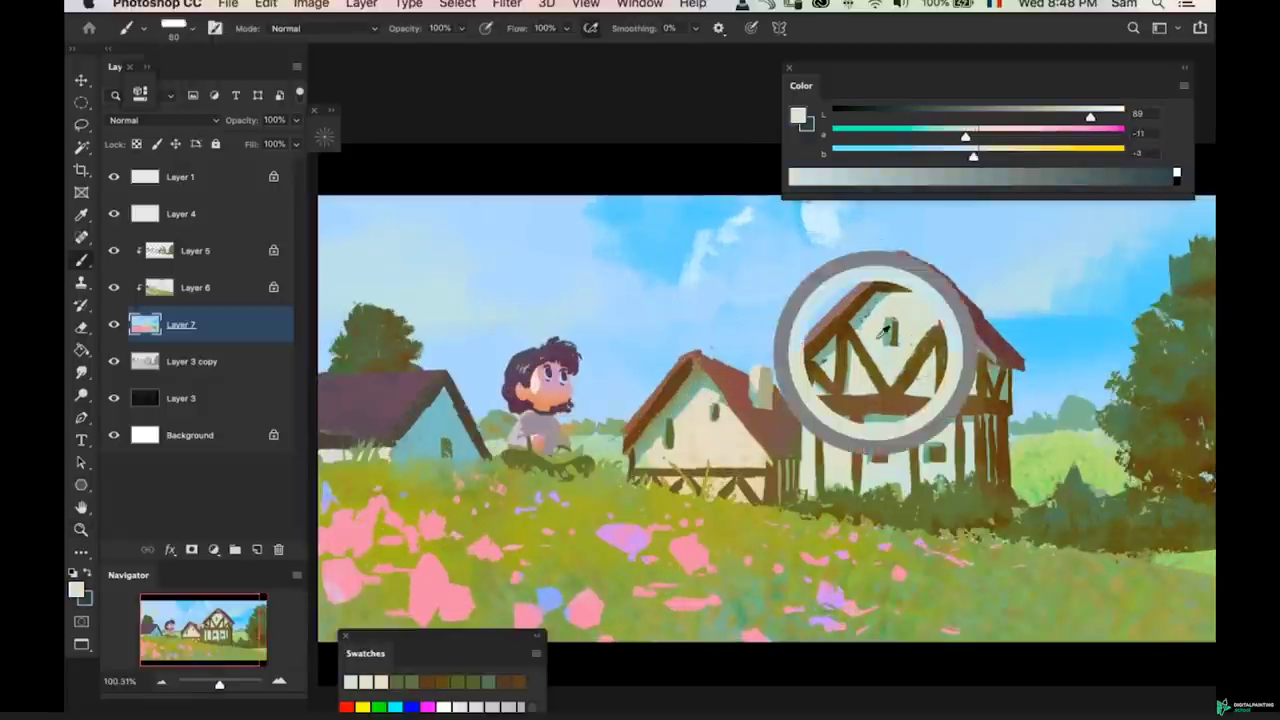
alt+click(875, 476)
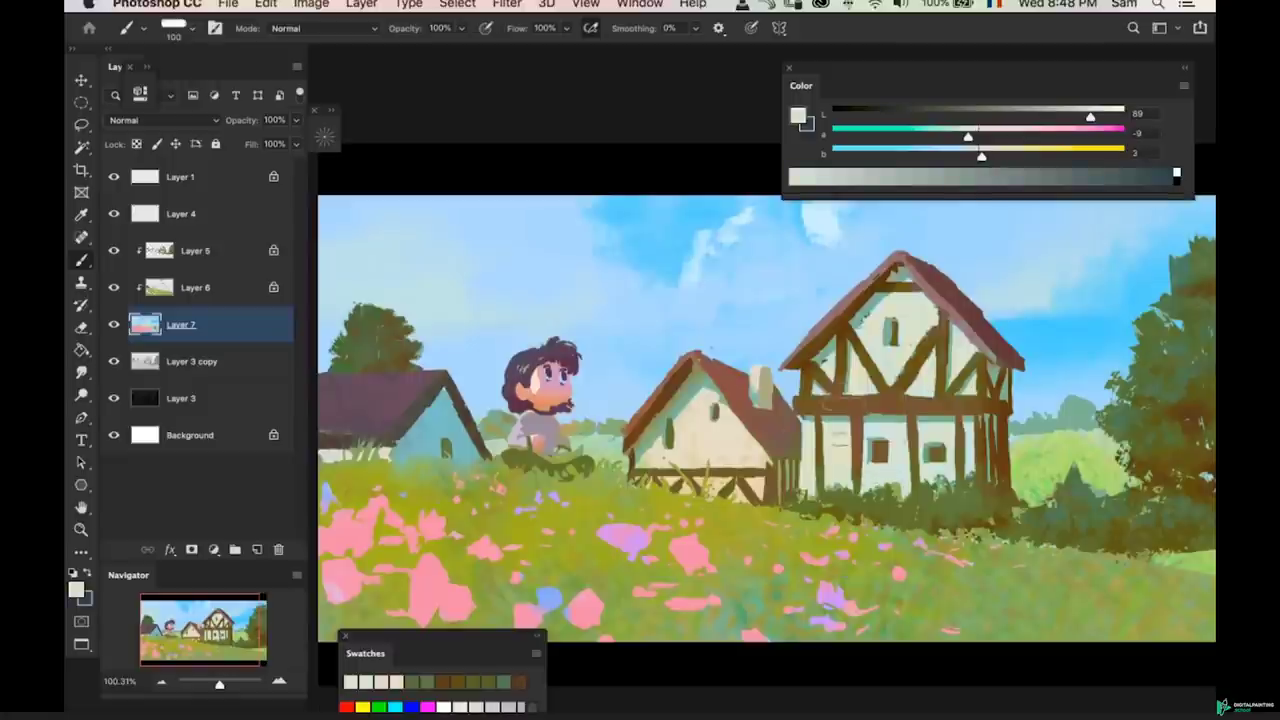
- Reduce the brush size to 70 and undo the last stroke on the house walls
key(z)
drag(920, 410, 882, 416)
mouse_move(777, 432)
mouse_down()
mouse_move(808, 414)
mouse_move(814, 391)
mouse_move(771, 419)
mouse_up()
drag(810, 380, 790, 388)
key(super+z)
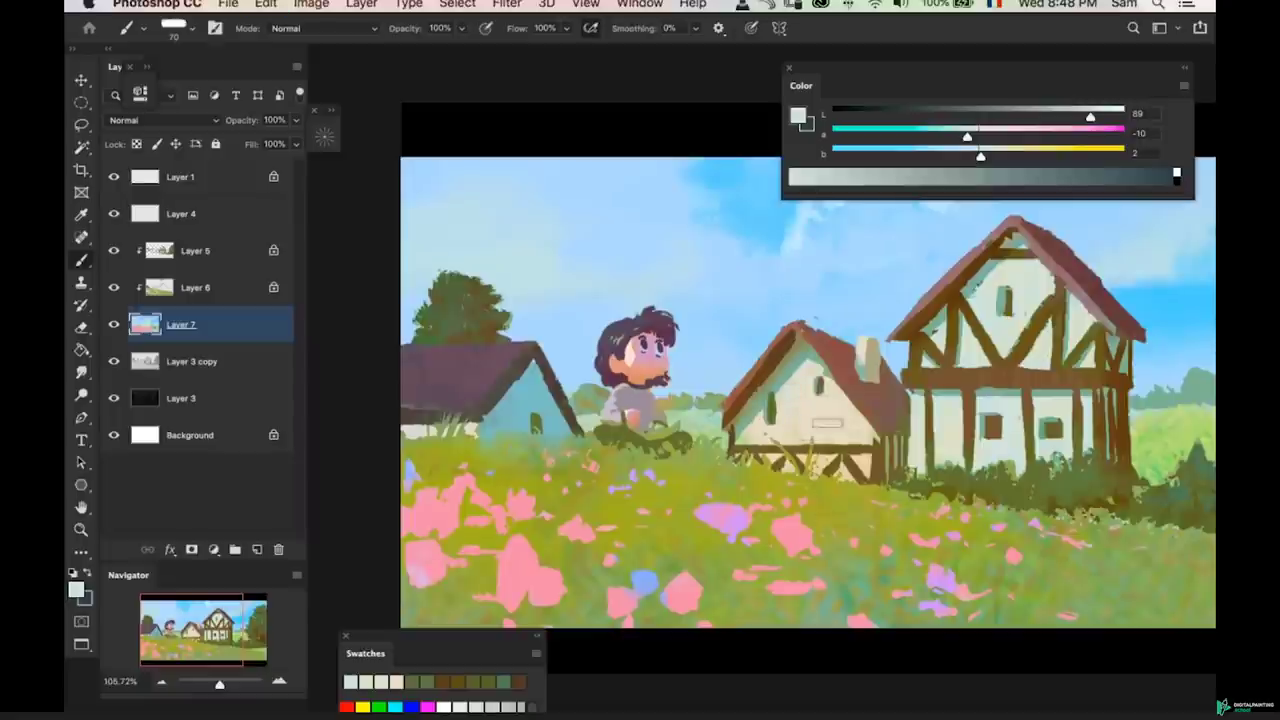
- On Layer 6, sample the blue house's wall, brighten it to L 79, a -22, b -25 and brush the gable, undoing the last stroke
key(z)
drag(832, 439, 768, 446)
key(z)
drag(675, 435, 738, 408)
super+click(680, 424)
alt+click(674, 416)
drag(964, 155, 950, 155)
drag(1047, 117, 1061, 117)
key(bracketright)
key(super+z)
drag(688, 382, 676, 412)
key(super+z)
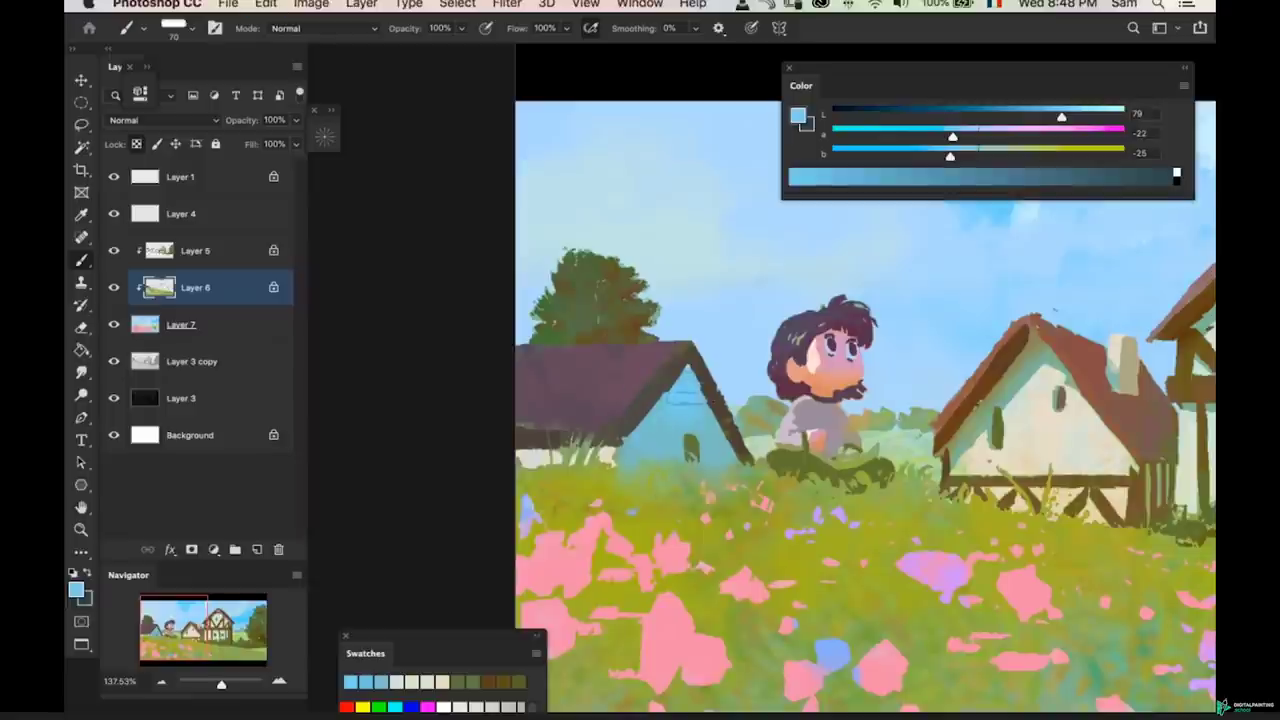
- Sample the yellow-green grass at L 69, a -17, b 66 and paint the meadow at the blue house's base with brush size 80
alt+click(664, 452)
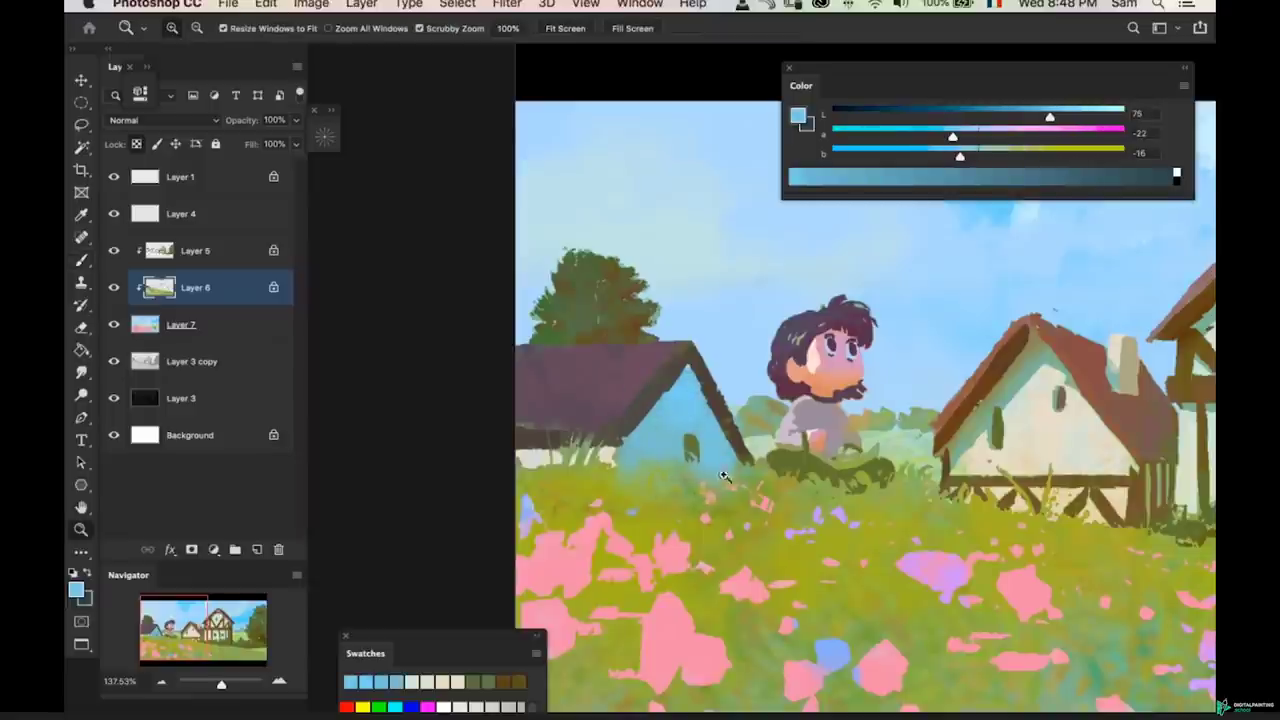
scroll(718, 470, down, 3)
alt+click(716, 474)
key(bracketright)
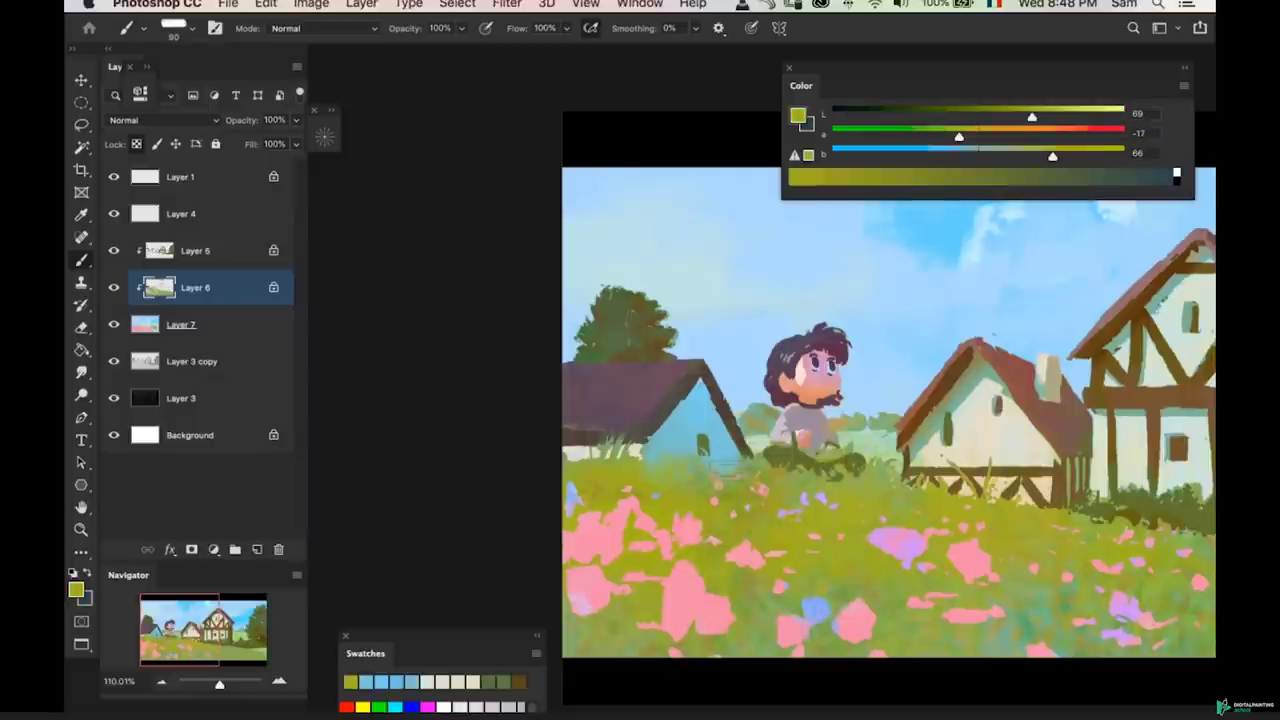
mouse_move(672, 505)
mouse_down()
mouse_move(634, 511)
mouse_move(670, 494)
mouse_move(697, 508)
mouse_up()
- On Layer 5, sample the roof browns, shift the colour to L 33, a -5, b 5 and paint the seated figure's crossed legs
scroll(690, 480, up, 4)
key(alt+bracketright)
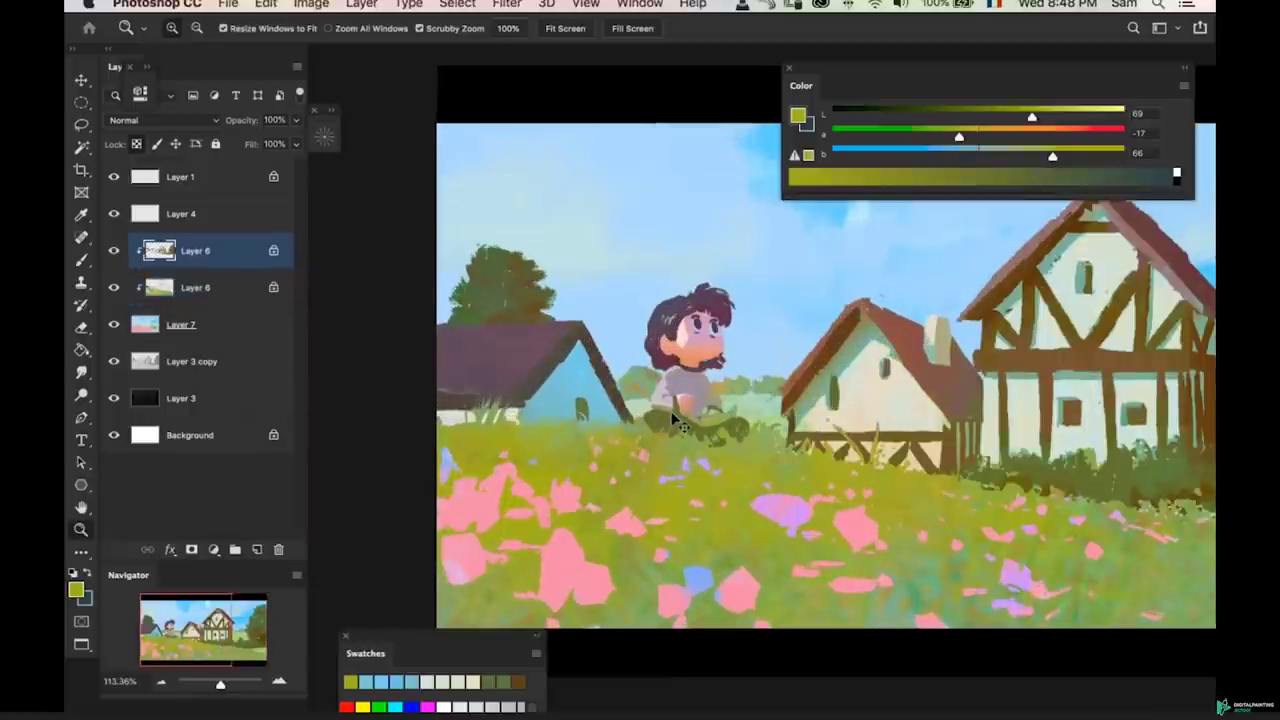
scroll(680, 425, up, 2)
key(b)
alt+click(530, 312)
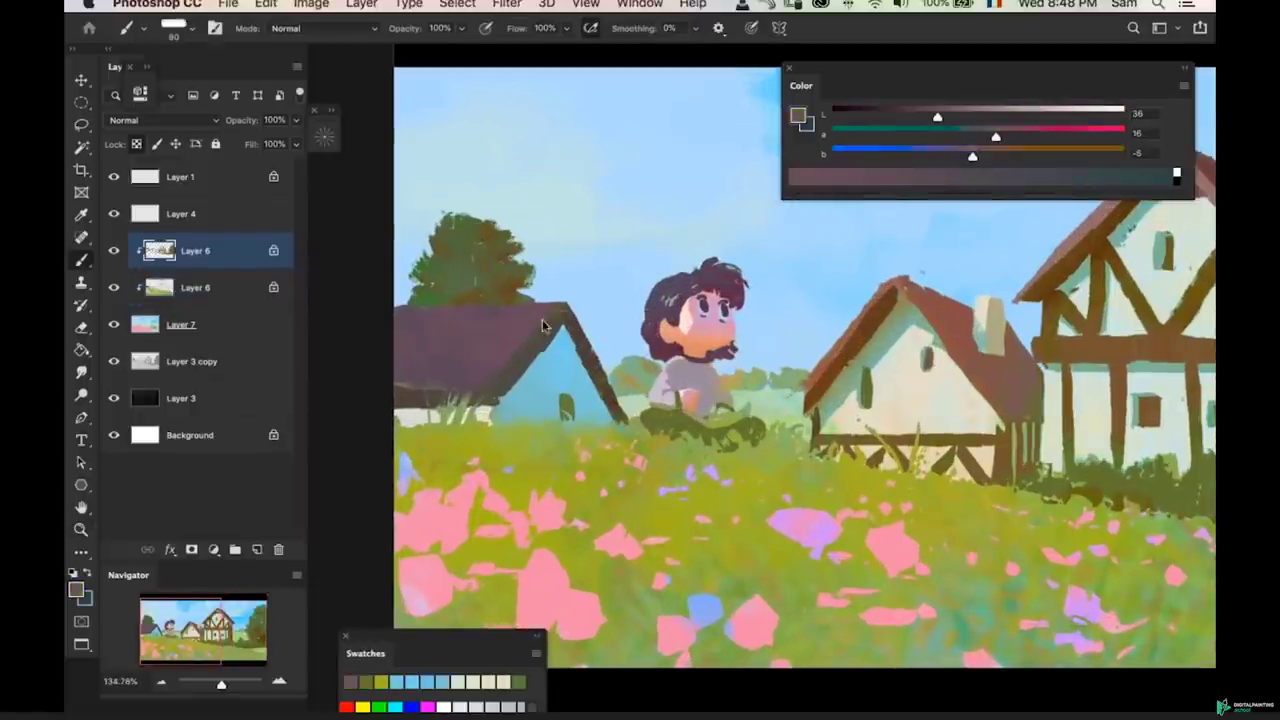
alt+click(936, 300)
key(bracketleft)
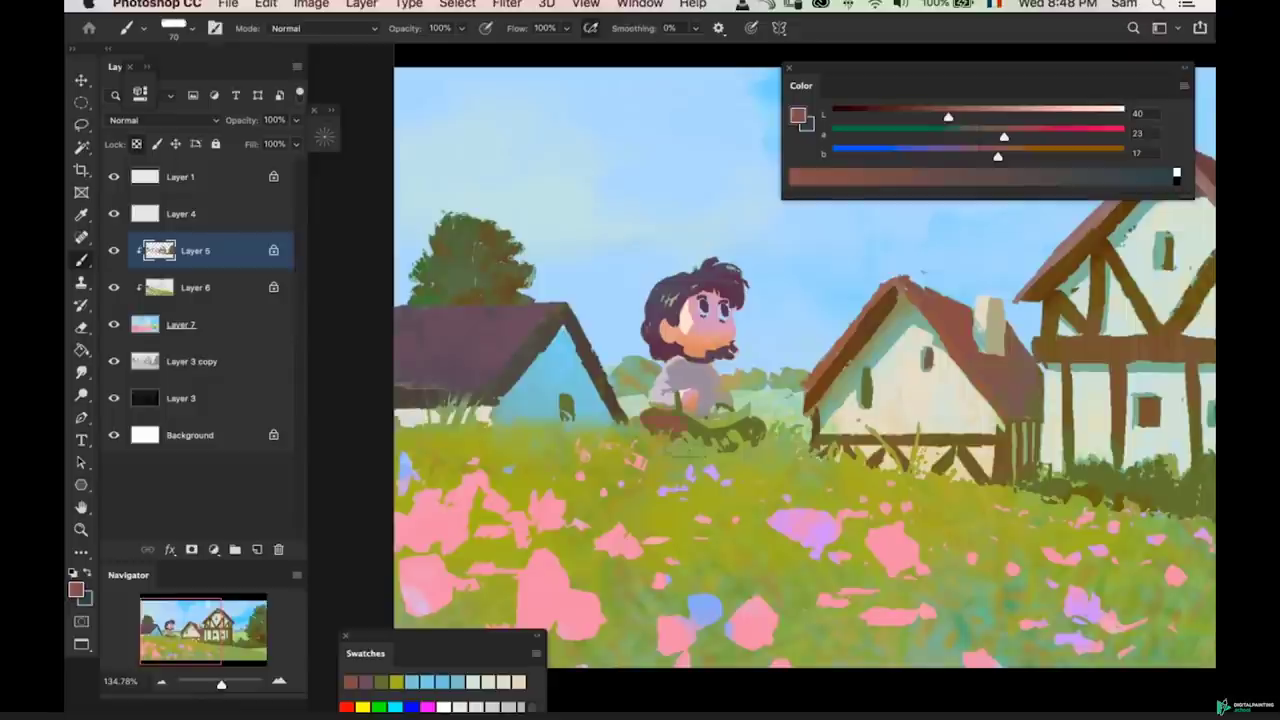
drag(1002, 136, 984, 157)
drag(948, 117, 927, 120)
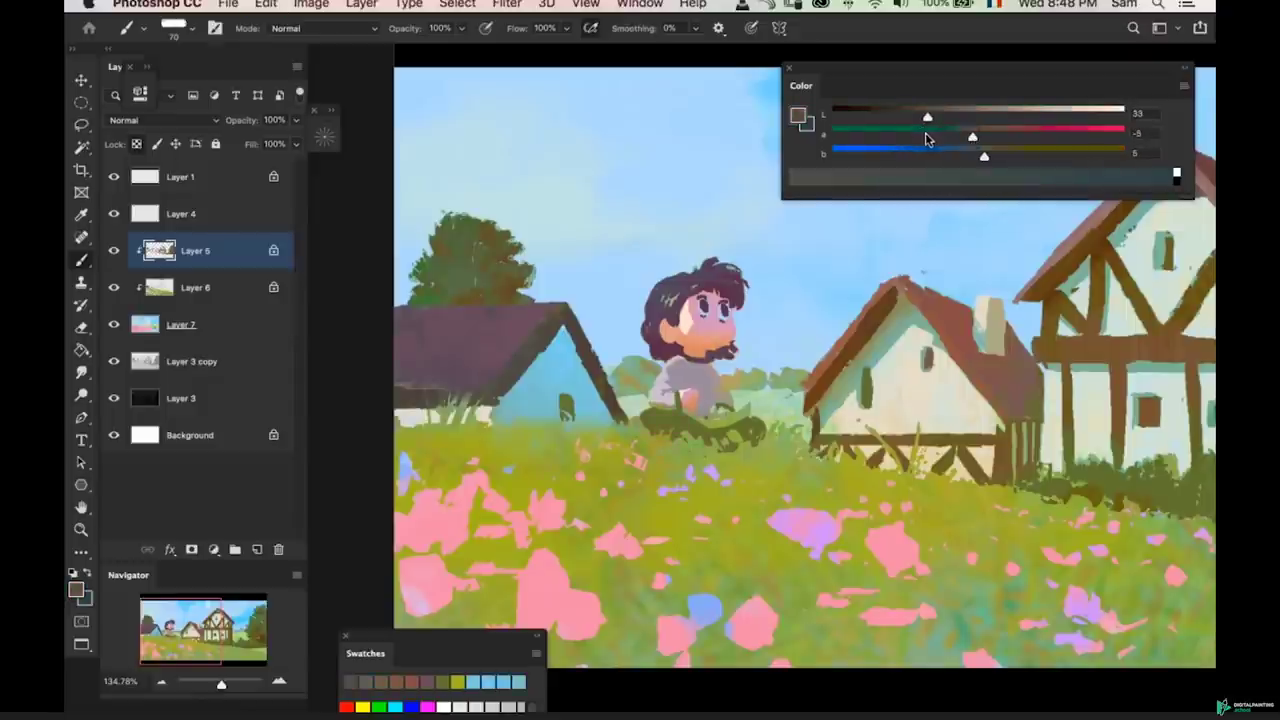
mouse_move(672, 418)
mouse_down()
mouse_move(692, 430)
mouse_move(654, 416)
mouse_move(762, 446)
mouse_move(743, 396)
mouse_up()
- Reduce the brush size to 35, sample the figure's orange forearm tone at L 66, a 30, b 36 and activate Layer 7
key(super+space)
key(bracketleft)
key(bracketleft)
key(bracketleft)
key(bracketleft)
key(bracketleft)
key(alt+bracketleft)
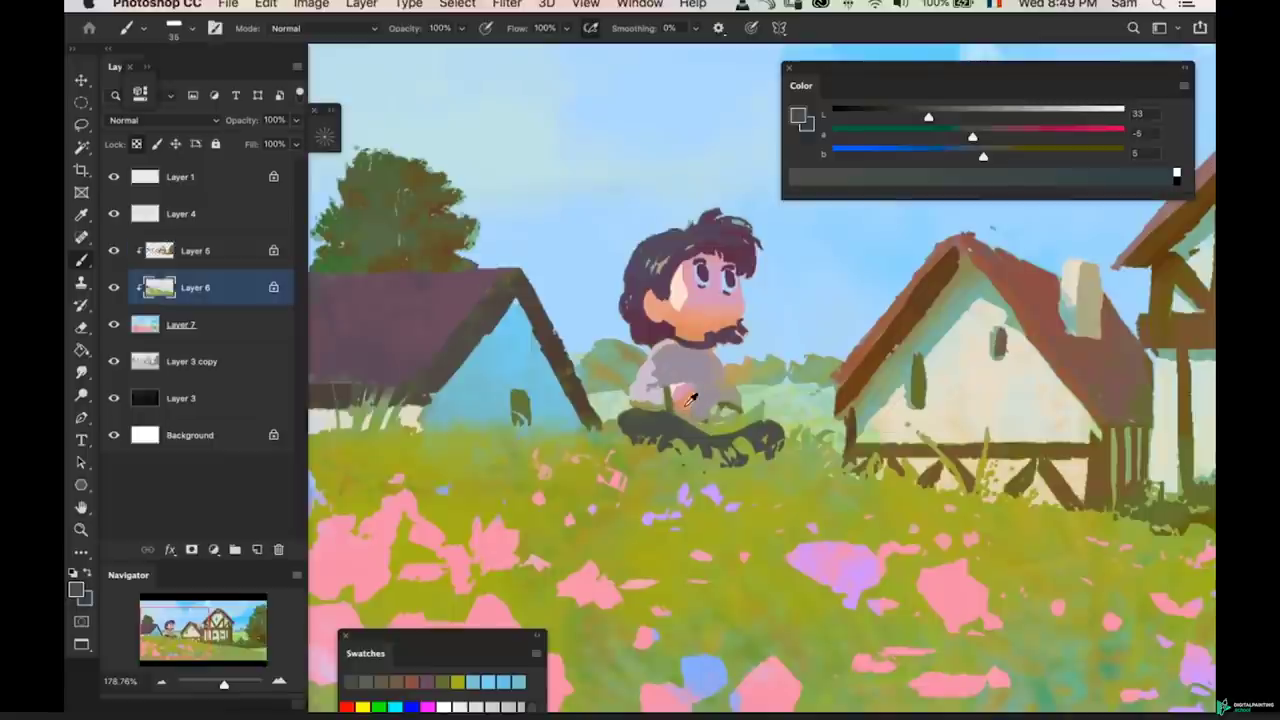
alt+click(690, 404)
scroll(721, 400, up, 1)
key(alt+[)
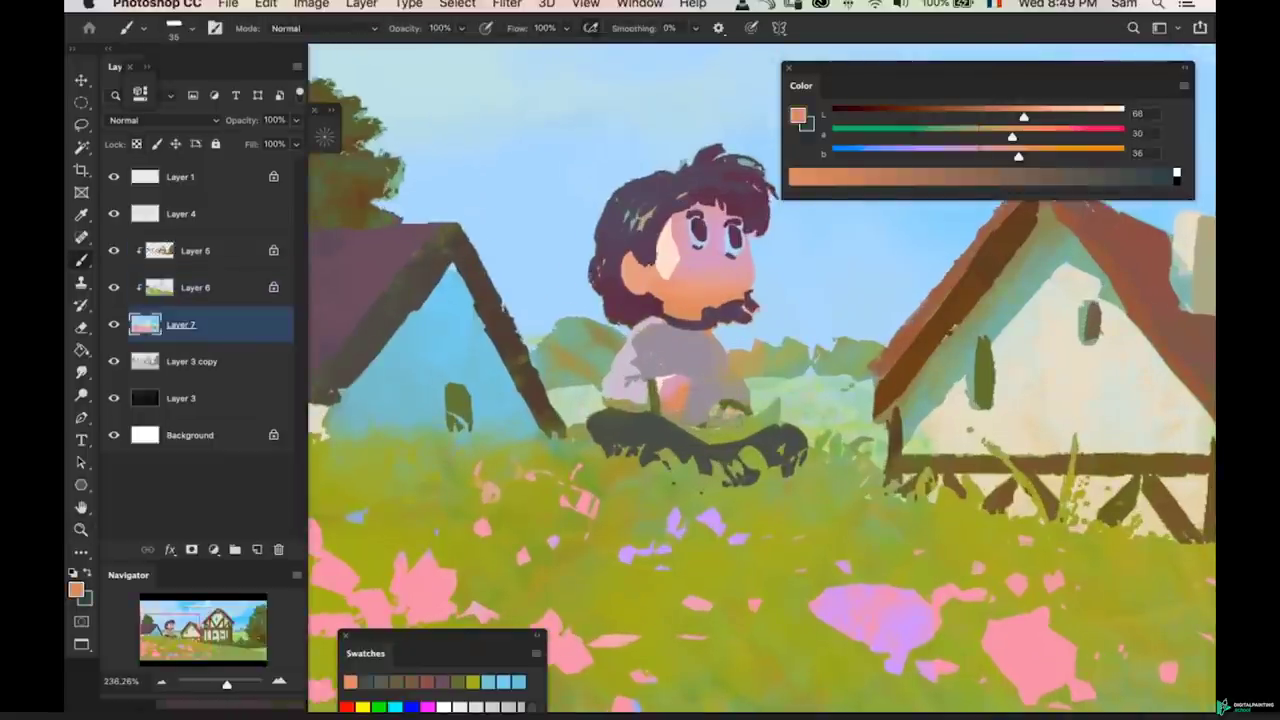
- Paint the figure's far hand in pink L 70, a 26, b 18, and sample the forearm's orange at L 65, a 28, b 32
alt+click(722, 281)
key([)
key([)
key([)
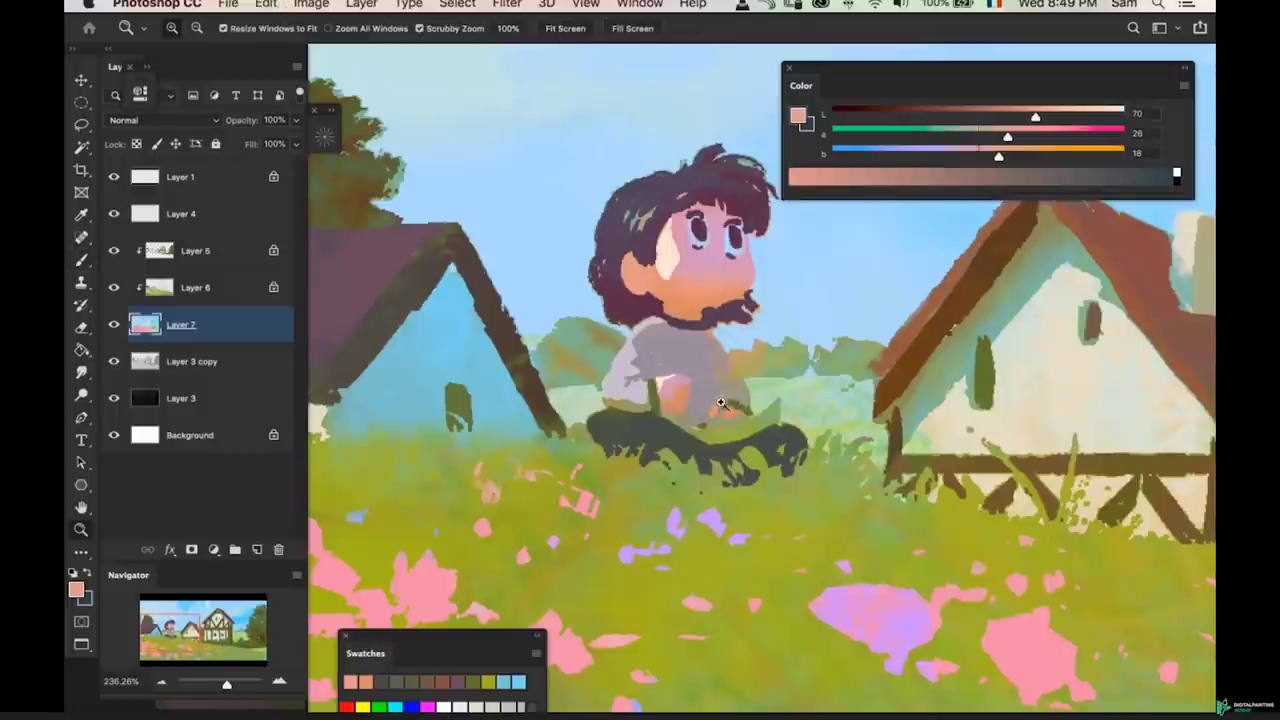
scroll(738, 408, up, 1)
mouse_move(733, 394)
mouse_down()
mouse_move(720, 412)
mouse_move(742, 404)
mouse_up()
key(])
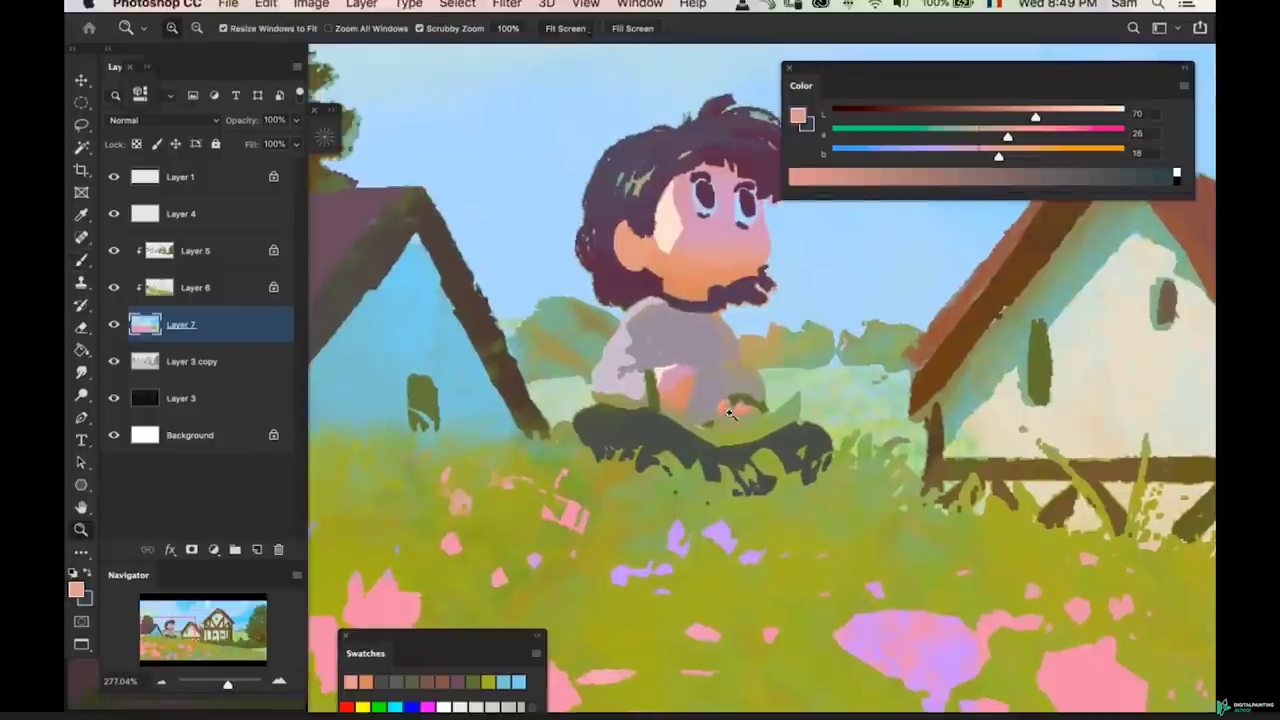
scroll(728, 405, down, 1)
alt+click(709, 405)
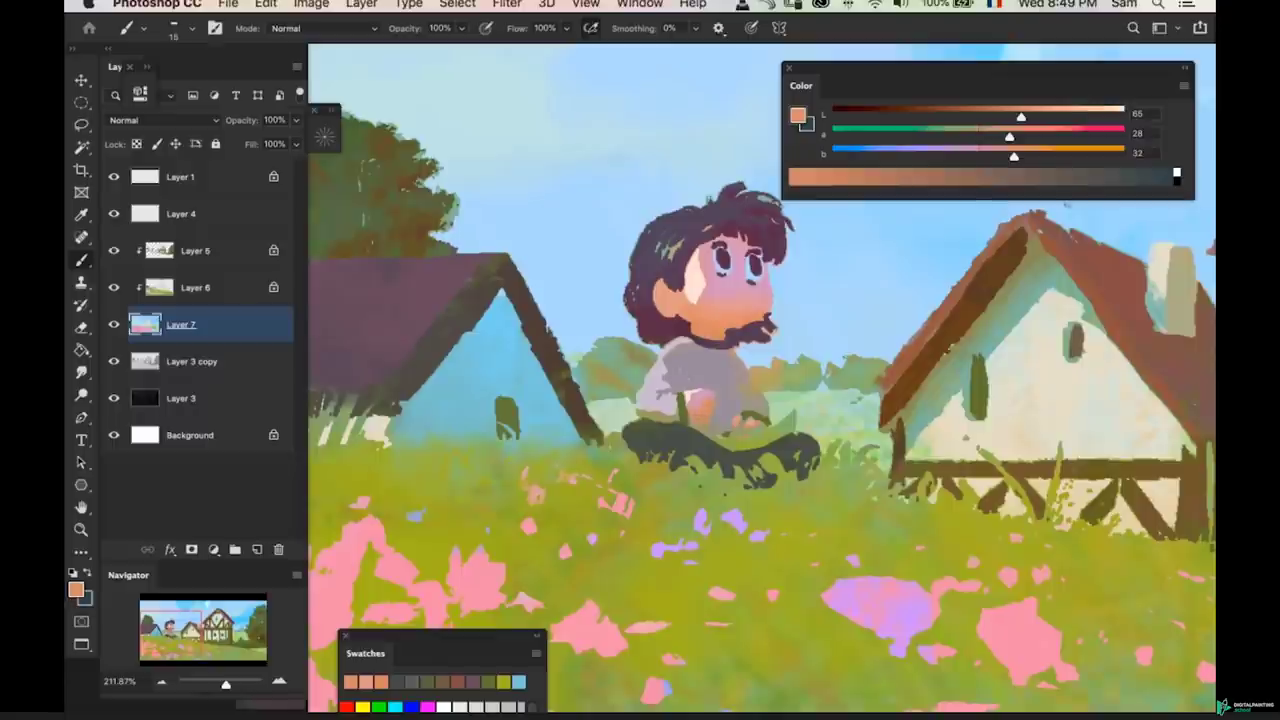
- On Layer 6, vary the figure's forearm with sampled skin tones, including pink L 69, a 27, b -8, undoing the last stroke
key(z)
alt+click(673, 457)
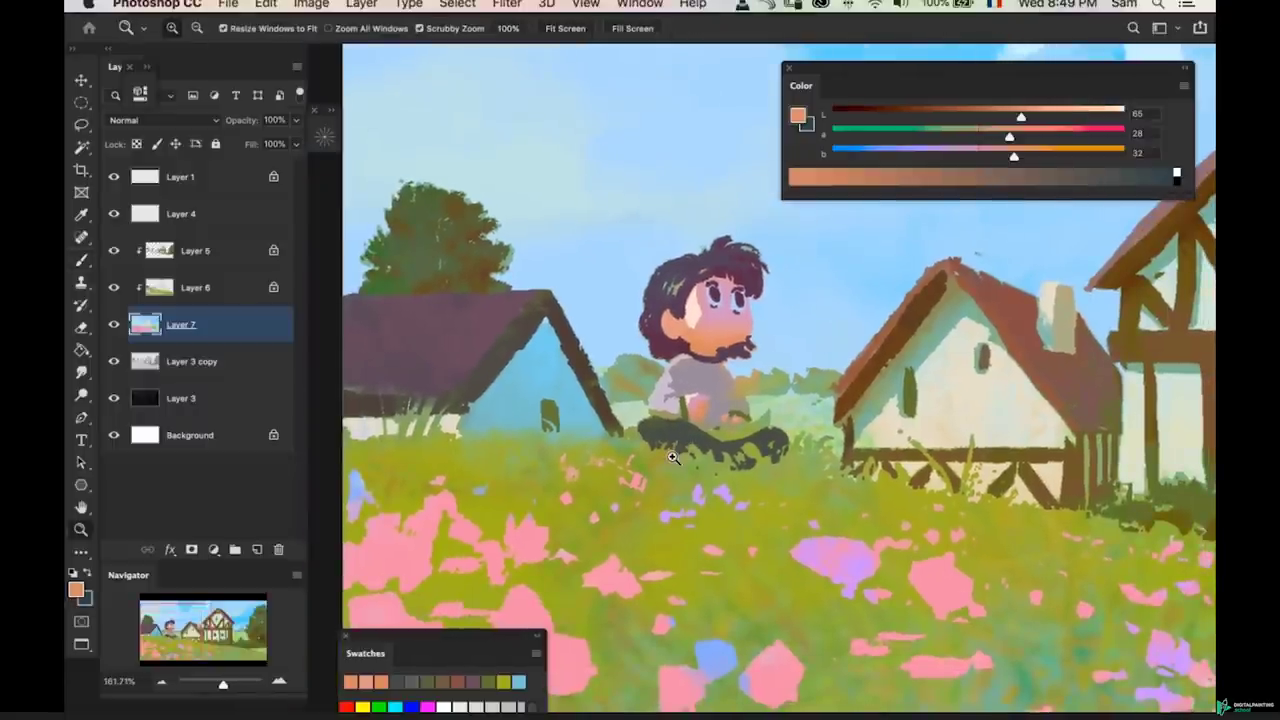
click(681, 412)
key(b)
ctrl+click(705, 400)
alt+click(705, 400)
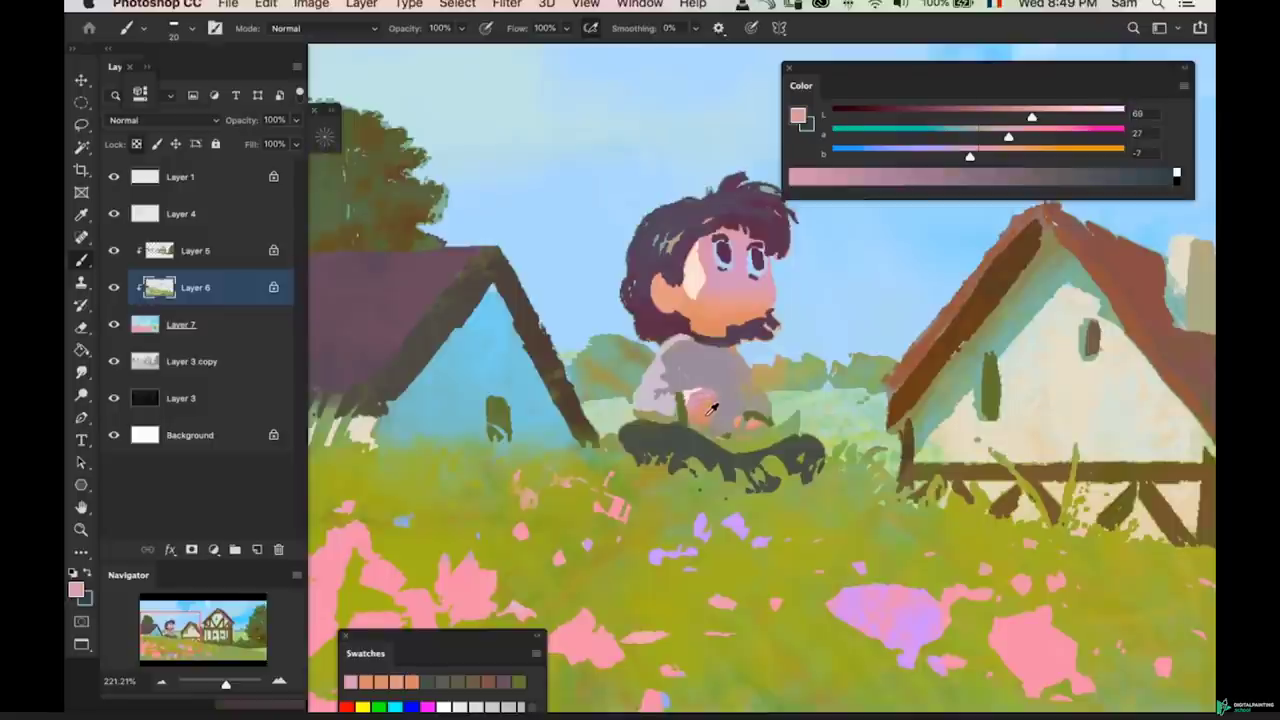
alt+click(702, 408)
alt+click(708, 398)
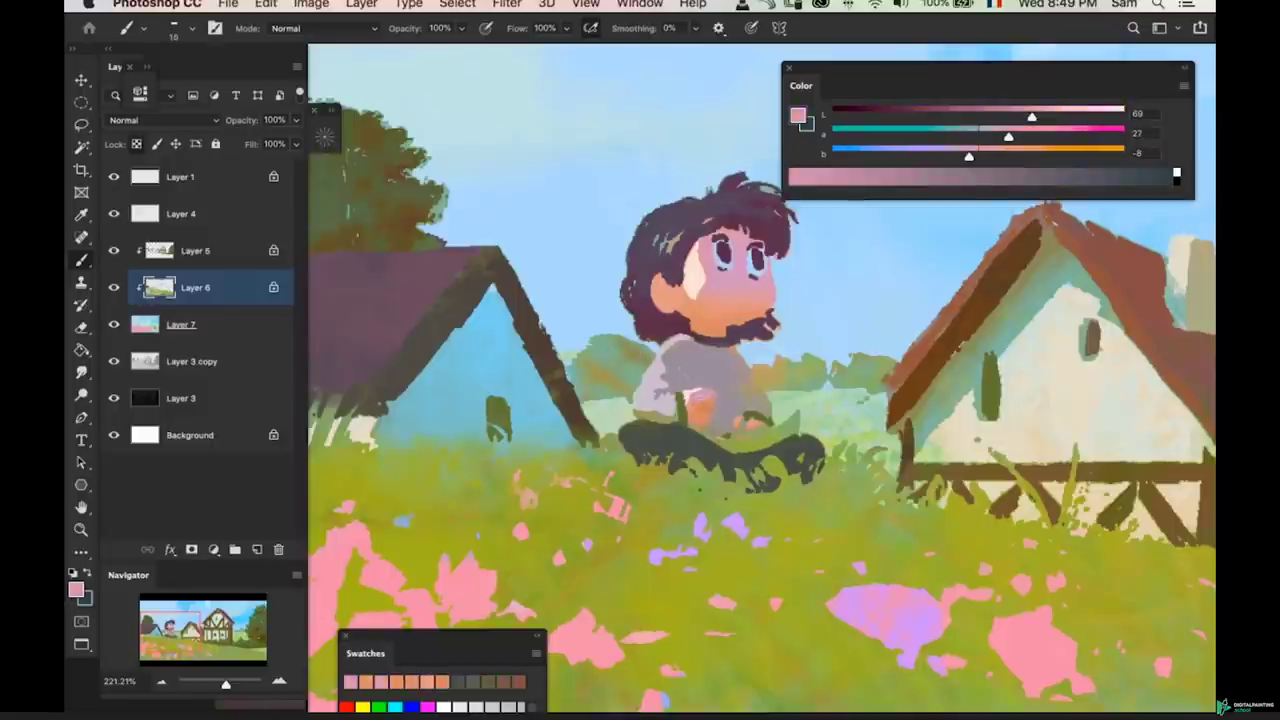
key(super+z)
key(z)
drag(766, 442, 724, 450)
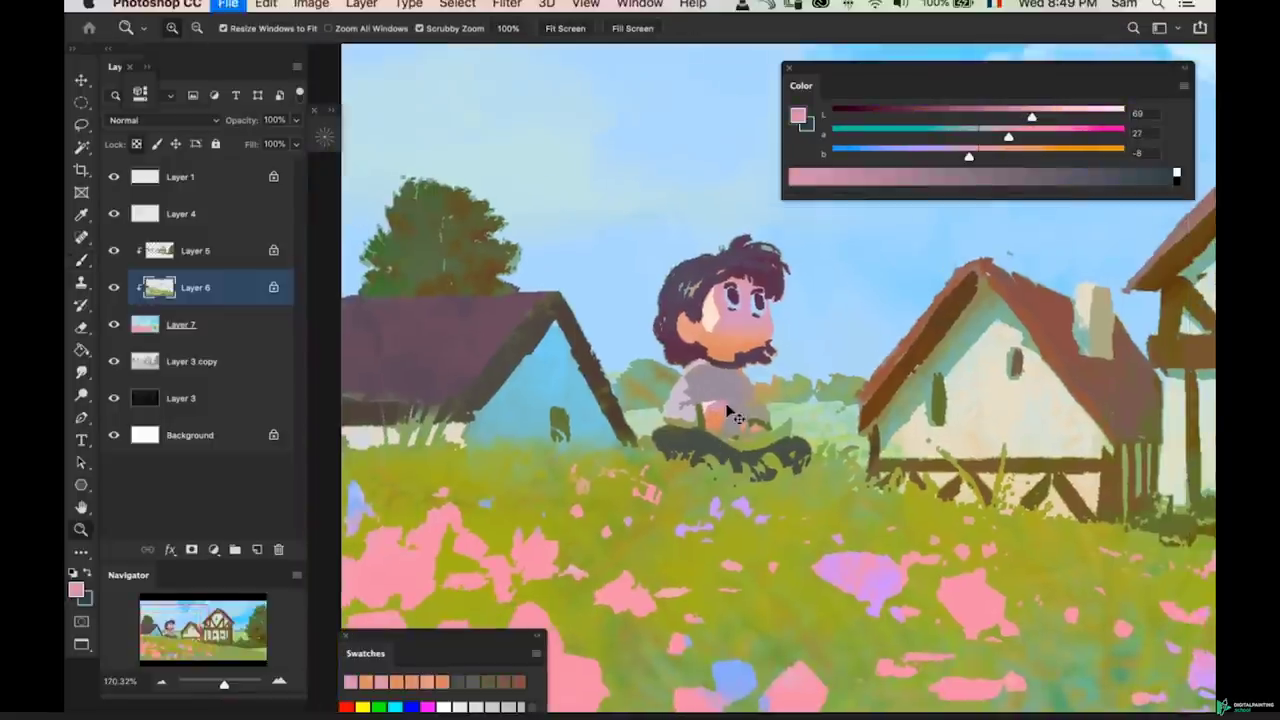
drag(755, 372, 764, 400)
drag(768, 347, 772, 360)
key(super+z)
drag(754, 408, 716, 401)
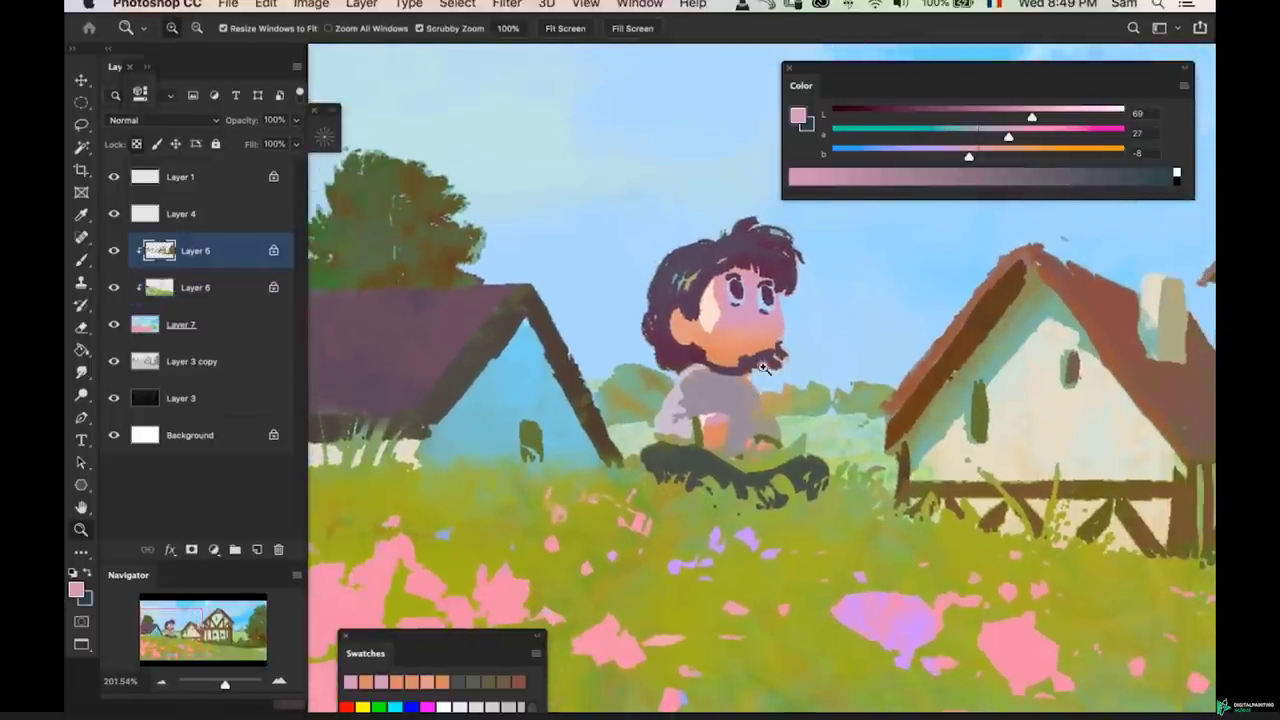
super+click(788, 361)
mouse_move(795, 370)
mouse_down()
mouse_move(780, 358)
mouse_move(800, 356)
mouse_move(737, 315)
mouse_up()
key(l)
key(z)
drag(747, 268, 752, 257)
key(super+z)
- On Layer 6, sample the distant field's green at L 67, a -22, b 20 and touch up the background around the figure
key(alt+[)
mouse_move(776, 306)
mouse_down()
mouse_move(690, 345)
mouse_move(722, 375)
mouse_move(685, 427)
mouse_move(692, 410)
mouse_up()
key(b)
alt+click(680, 388)
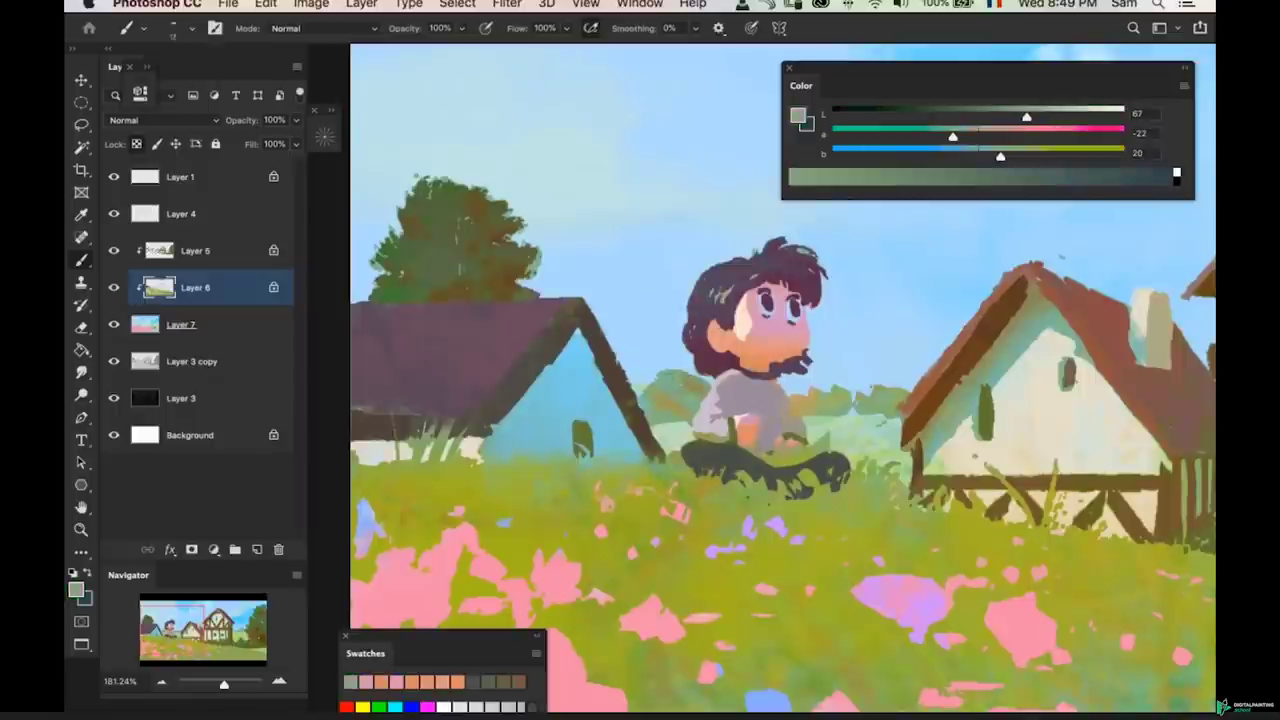
drag(692, 434, 649, 434)
mouse_move(806, 418)
mouse_down()
mouse_move(850, 418)
mouse_move(772, 404)
mouse_up()
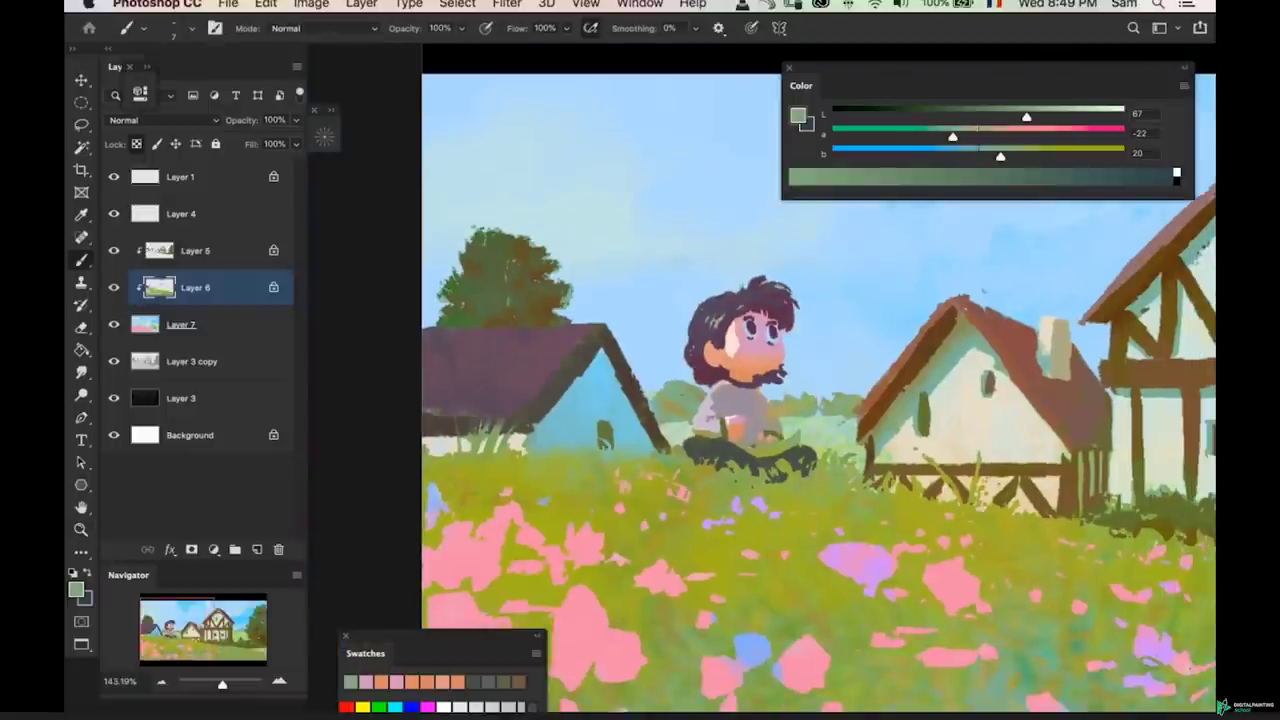
- Sample olive tones from the distant tree line, including L 68, a -7, b 40, and vary the bushes beside the figure
alt+click(676, 407)
alt+click(680, 408)
key(])
key(])
key(])
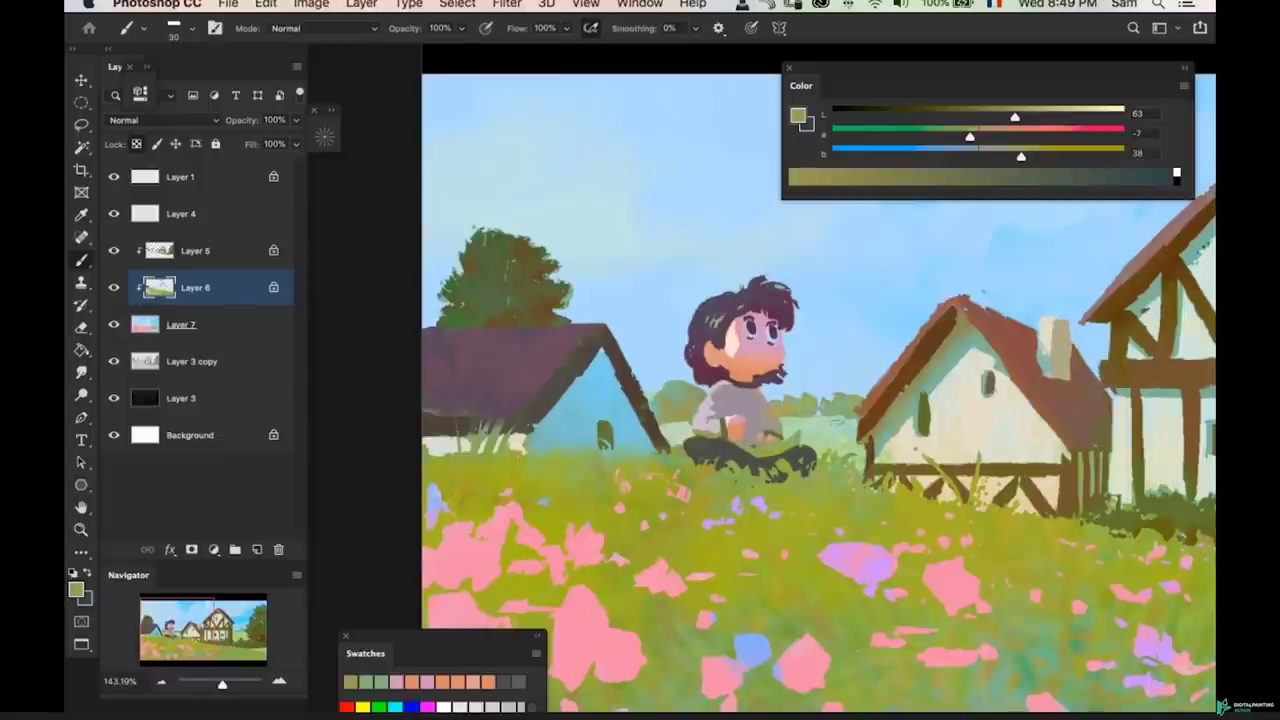
alt+click(785, 408)
key(bracketleft)
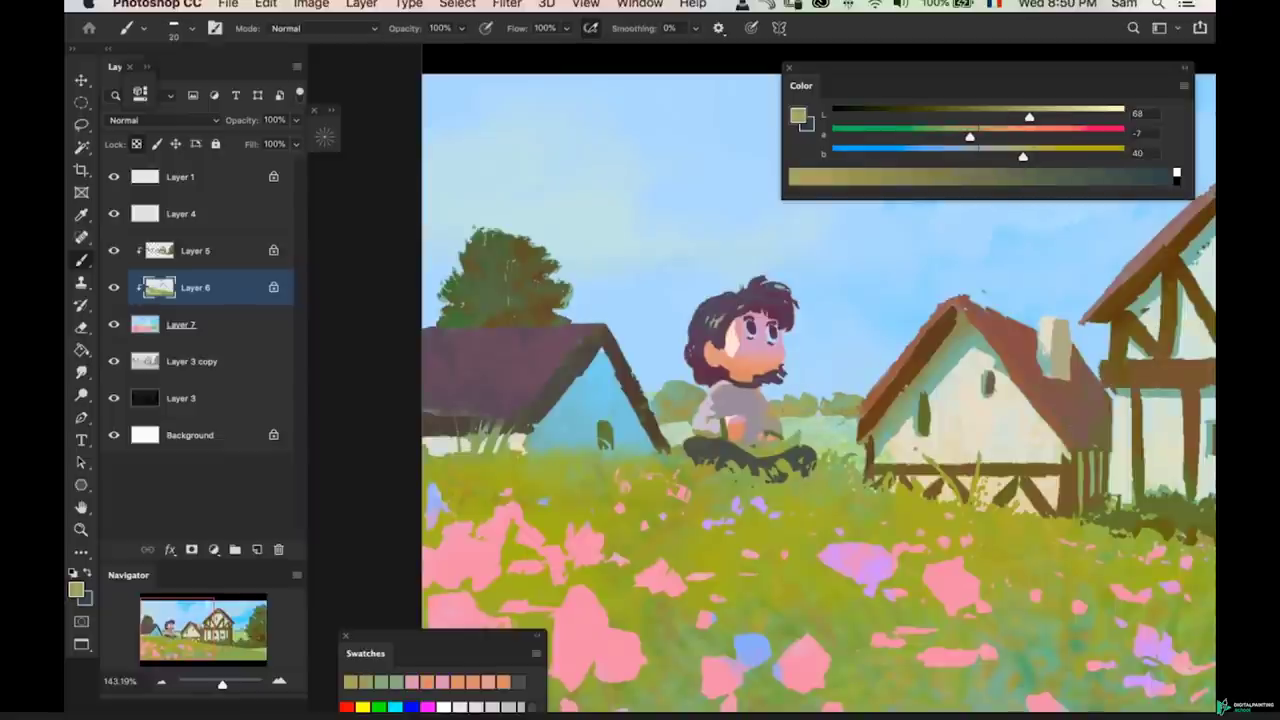
- Sample the middle cottage roof's browns, including L 29, a 12, b 25, and unlock the transparent pixels of Layer 5
alt+click(900, 370)
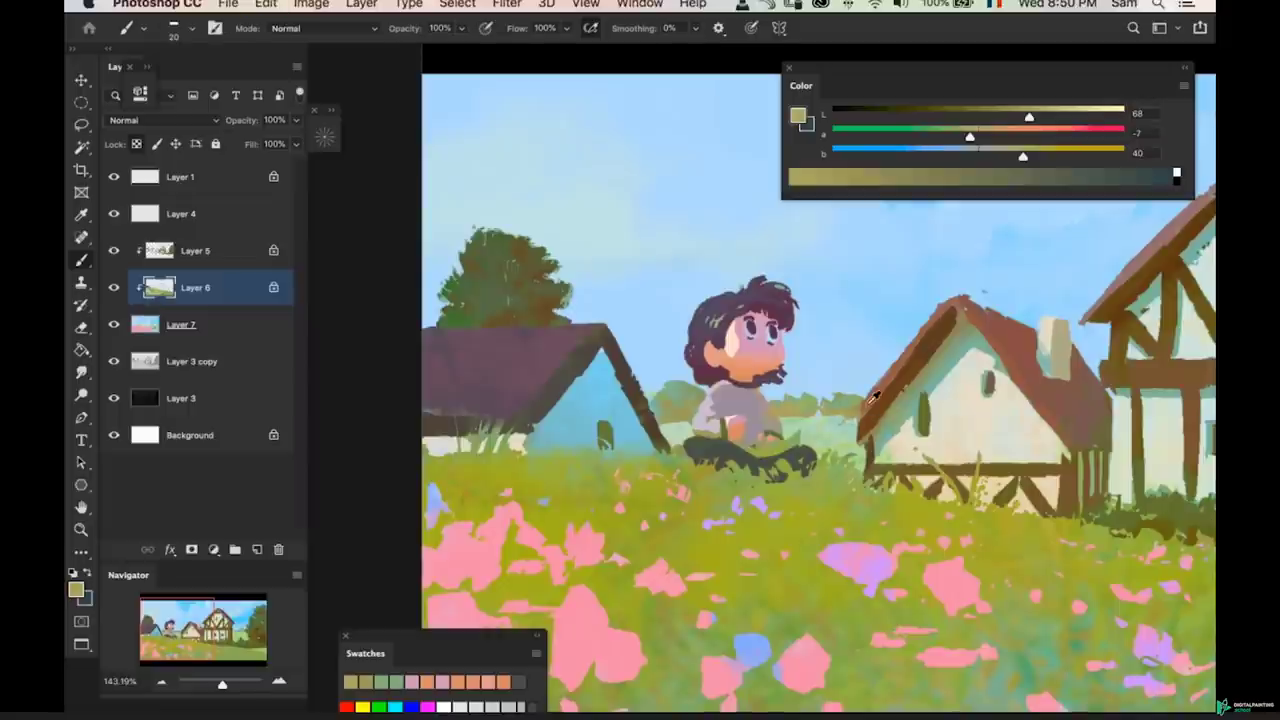
key(bracketleft)
drag(868, 380, 835, 385)
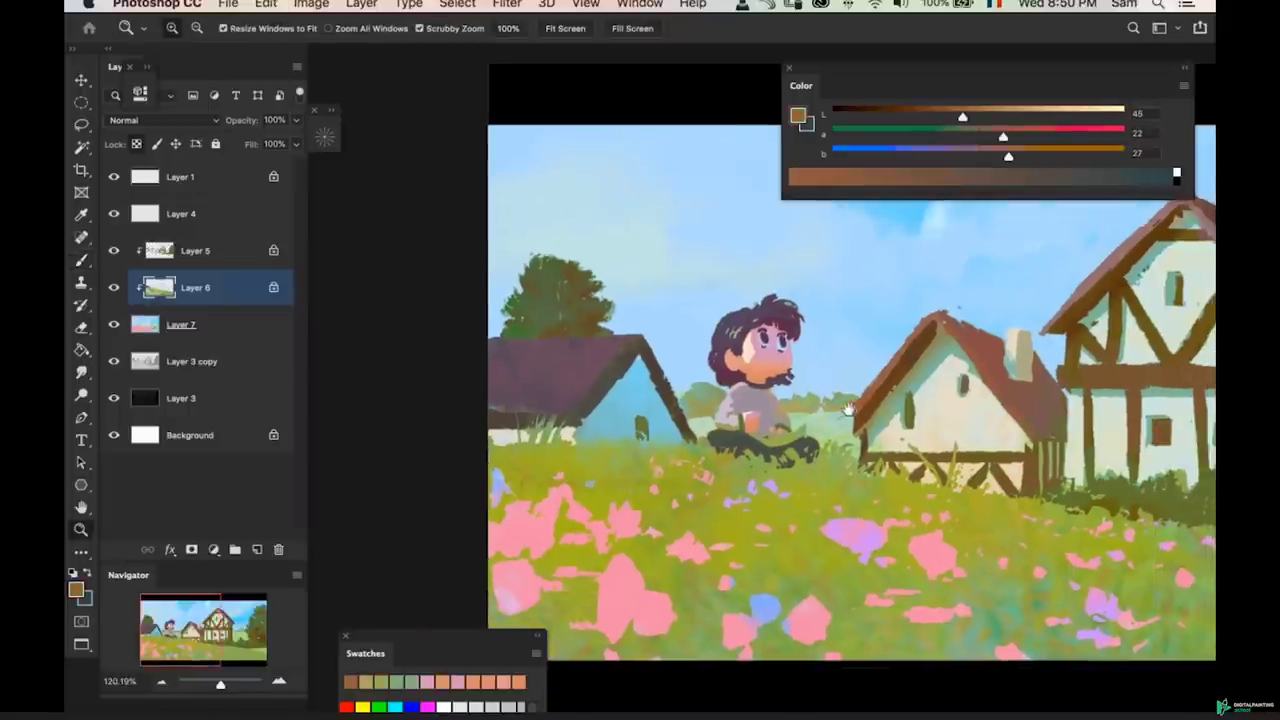
drag(897, 342, 960, 340)
alt+click(880, 370)
key(alt+bracketright)
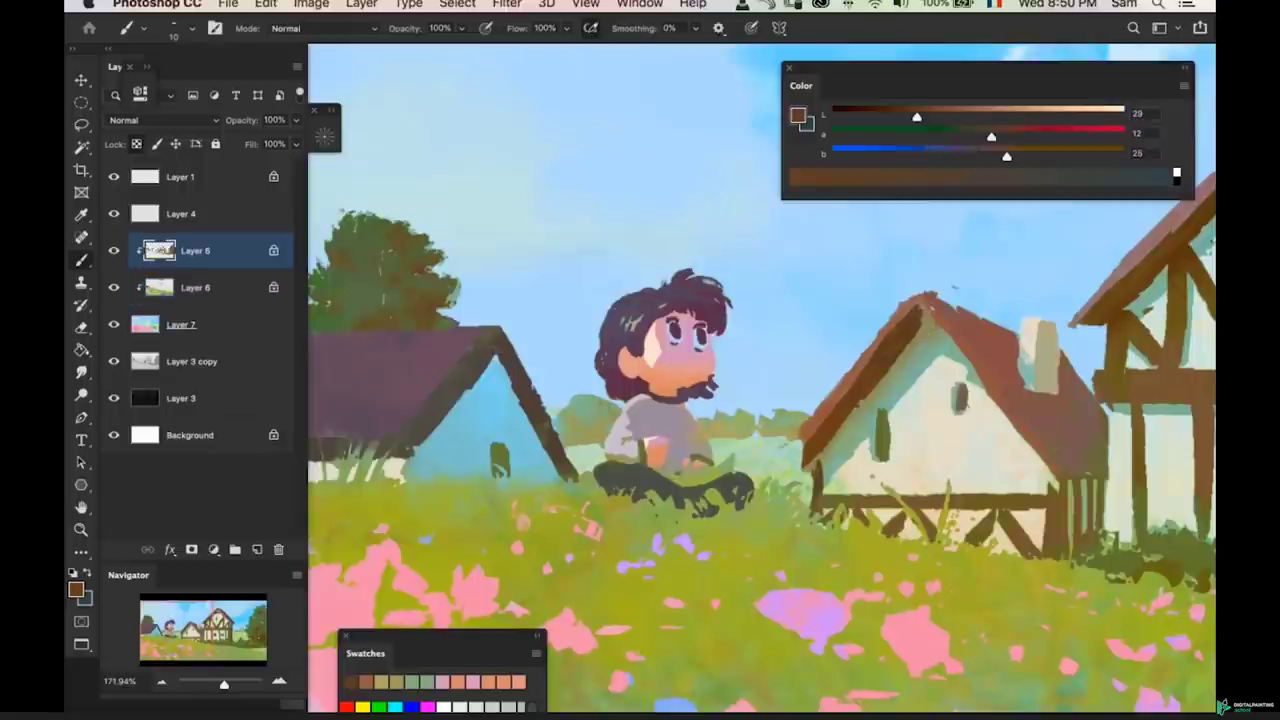
key(slash)
key(bracketleft)
key(bracketleft)
drag(903, 372, 883, 373)
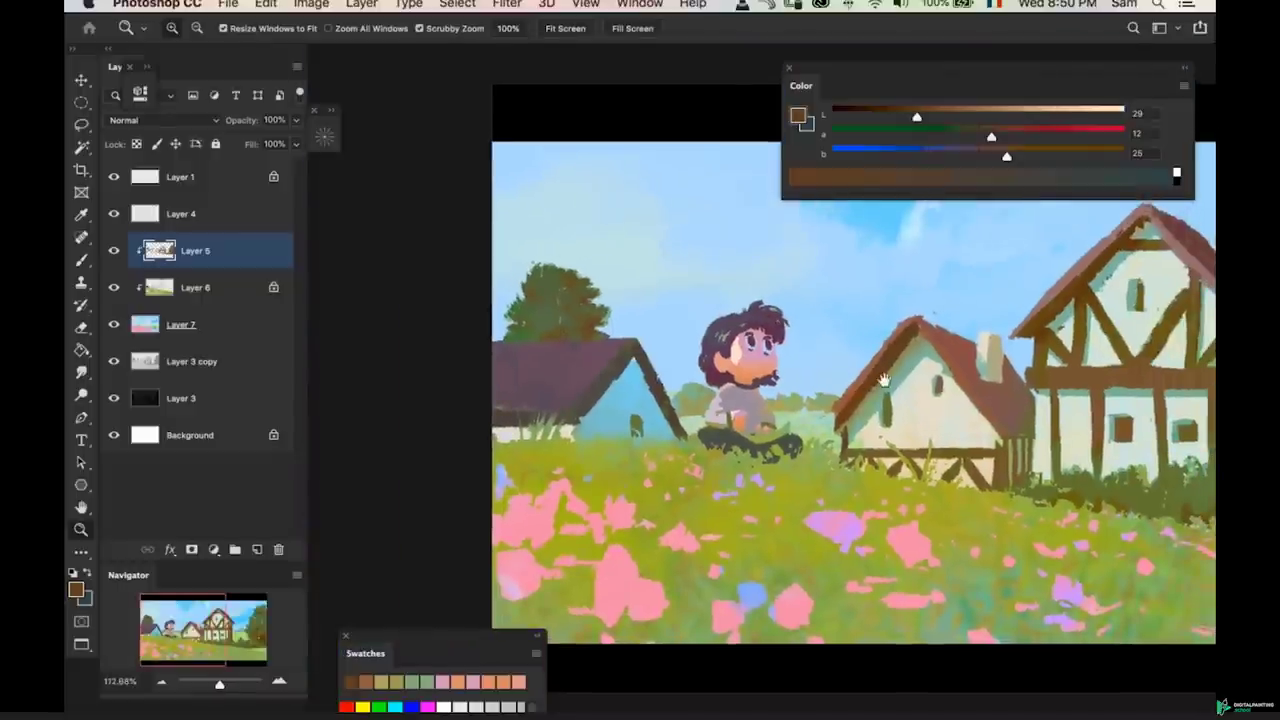
- Extend the middle cottage's lower roof corner in brown L 45, a 22, b 27, and sample light green L 81, a -25, b 21
click(872, 387)
scroll(628, 503, up, 3)
key(b)
alt+click(620, 483)
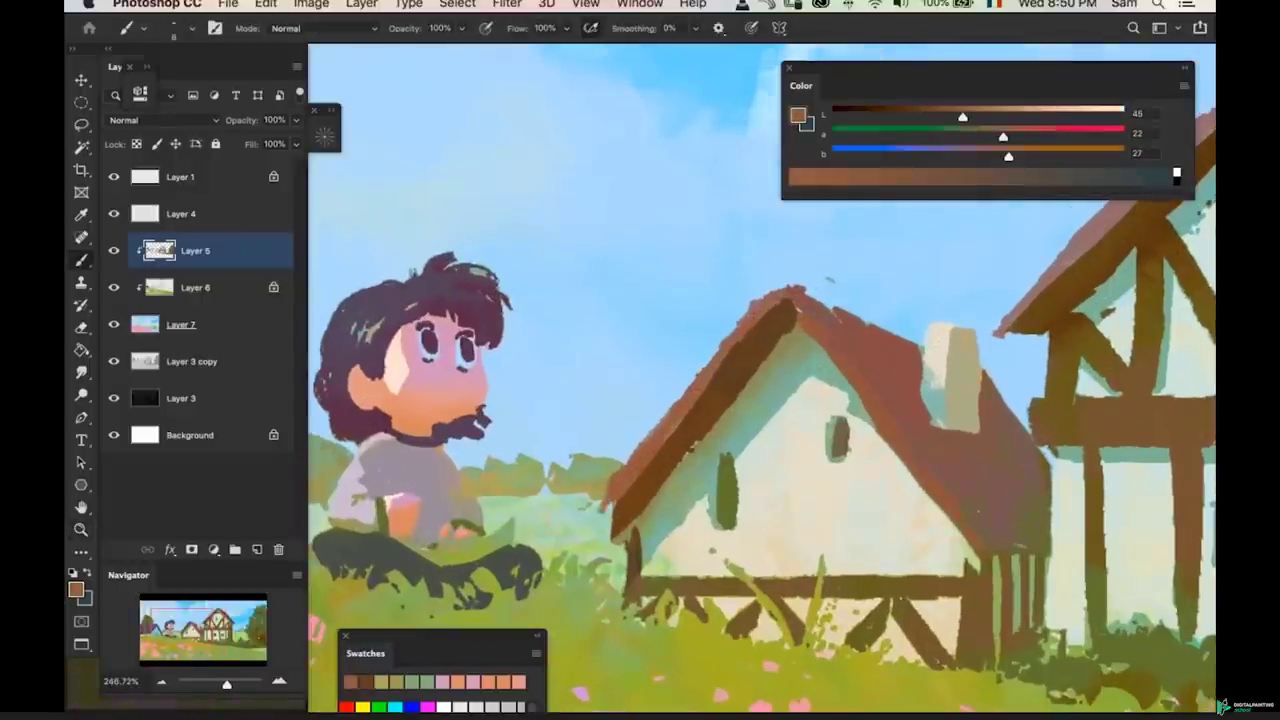
alt+click(632, 505)
mouse_move(614, 475)
mouse_down()
mouse_move(594, 506)
mouse_move(617, 518)
mouse_move(614, 542)
mouse_move(654, 554)
mouse_move(736, 525)
mouse_up()
alt+click(604, 533)
- Refine the middle cottage's corner post in dark brown L 30, a 5, b 19 and save the painting
scroll(736, 524, up, 2)
key(b)
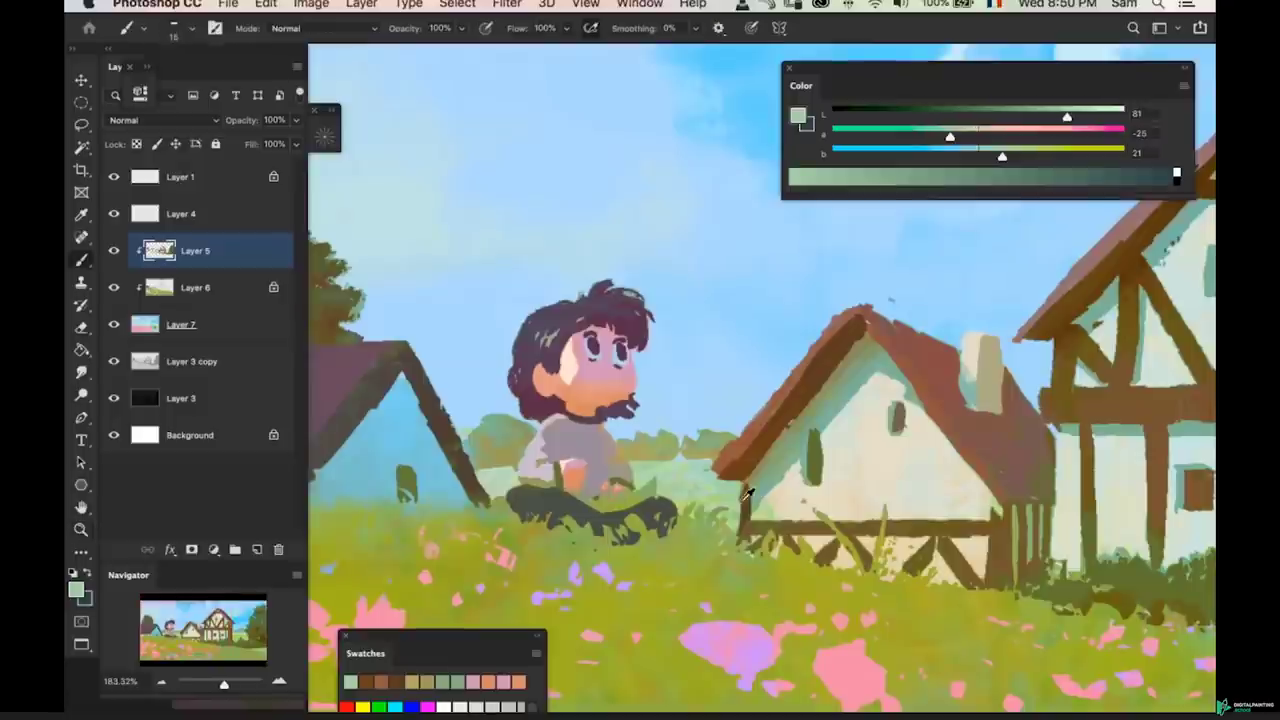
alt+click(746, 496)
mouse_move(750, 520)
mouse_down()
mouse_move(744, 486)
mouse_move(798, 438)
mouse_move(829, 430)
mouse_up()
alt+click(745, 500)
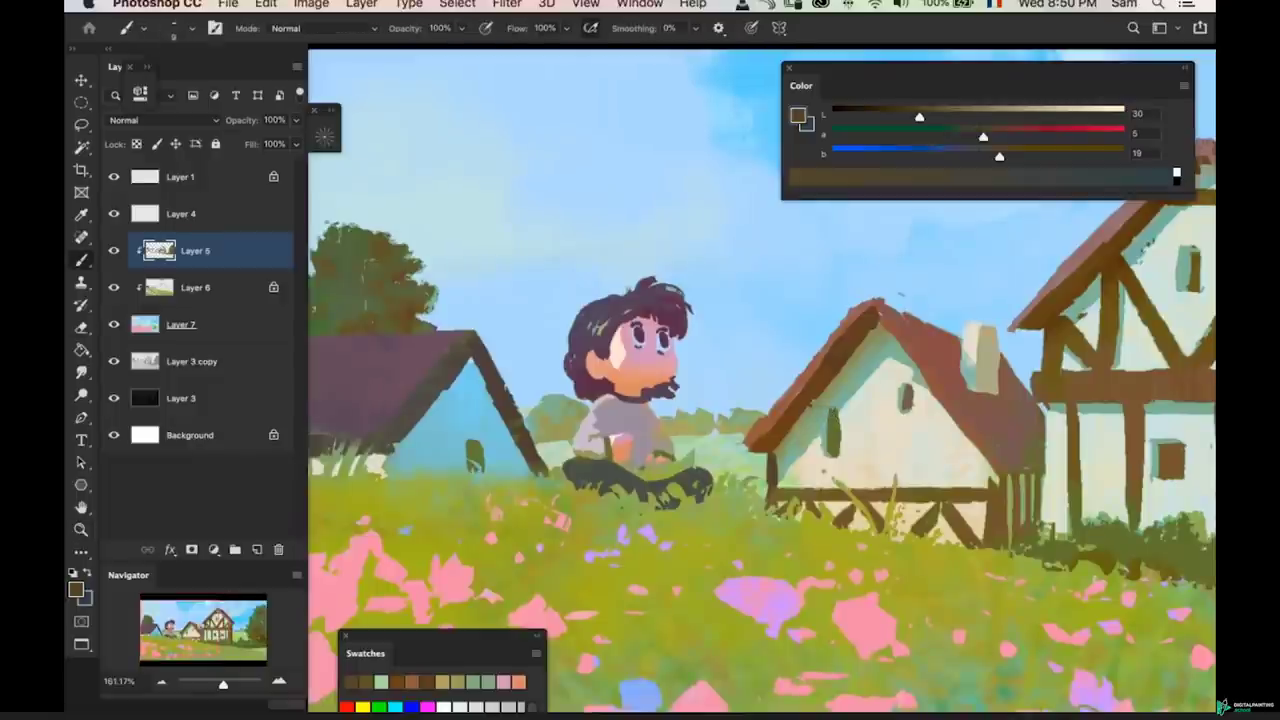
key(l)
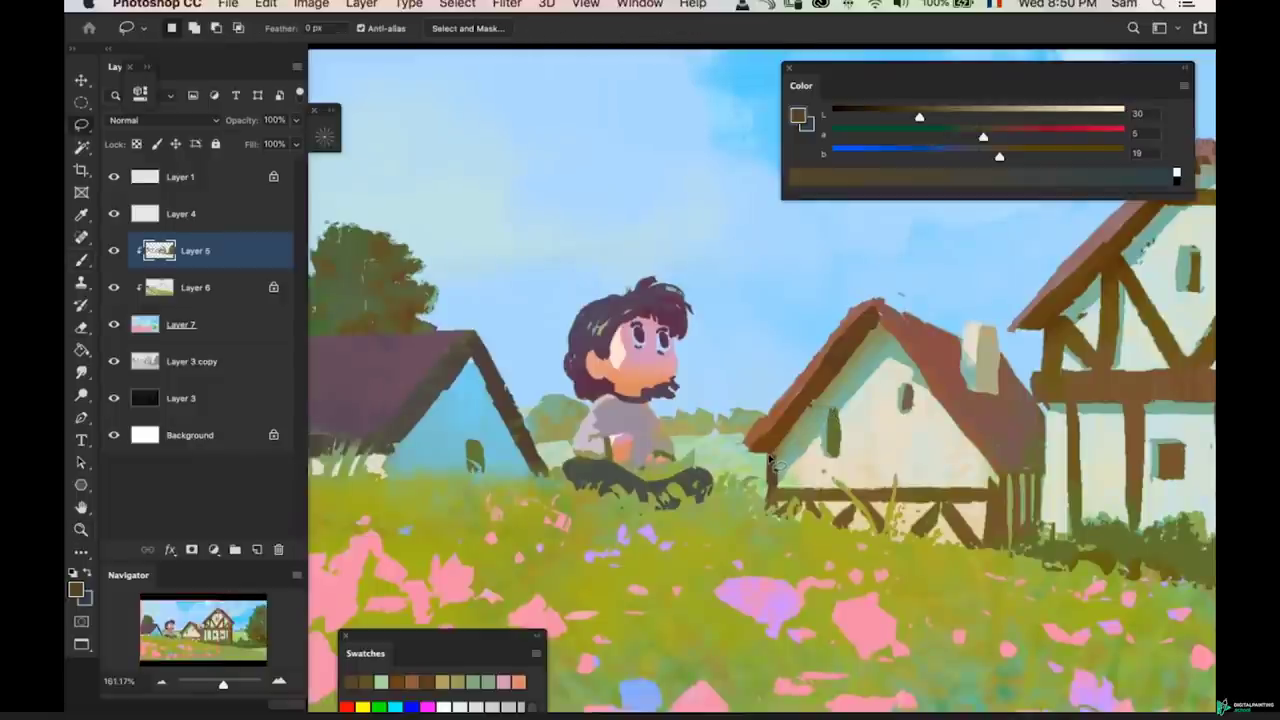
key(z)
drag(797, 450, 851, 443)
key(super+s)
- Sample the half-timbered house's beam brown at L 28, a 15, b 33 and sharpen the upright beam near the gable's near end
alt+click(850, 445)
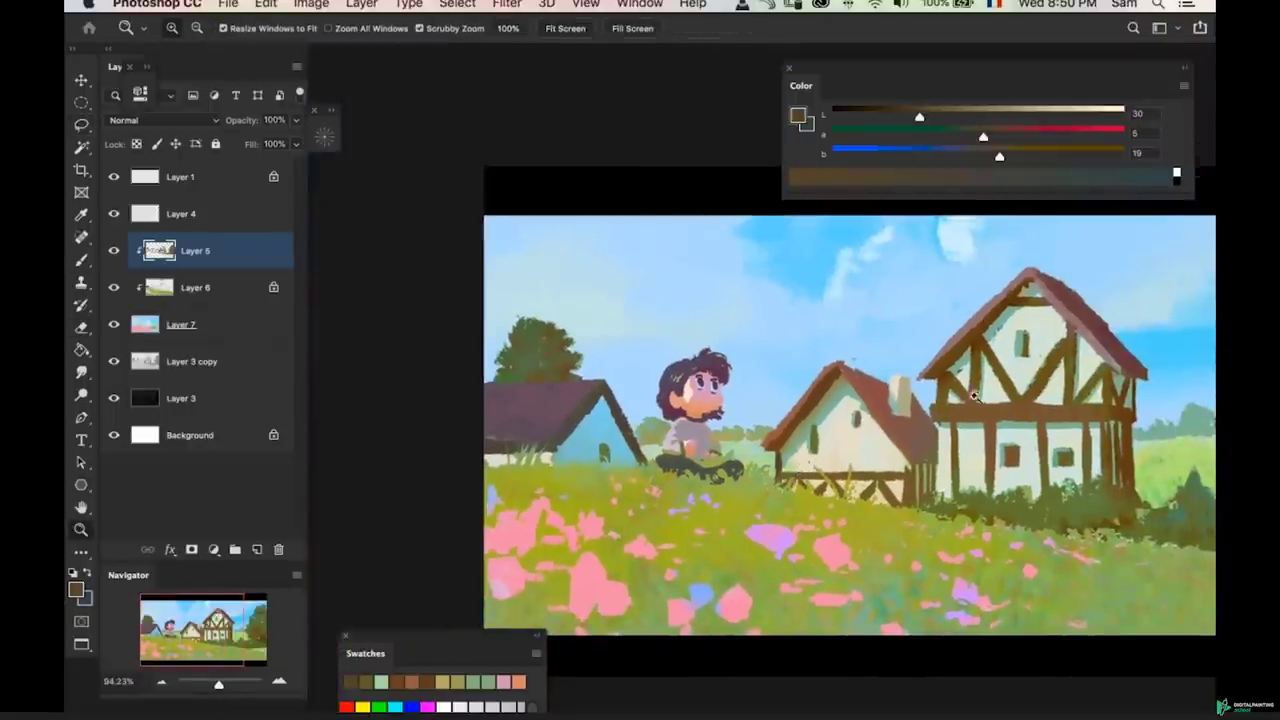
click(943, 406)
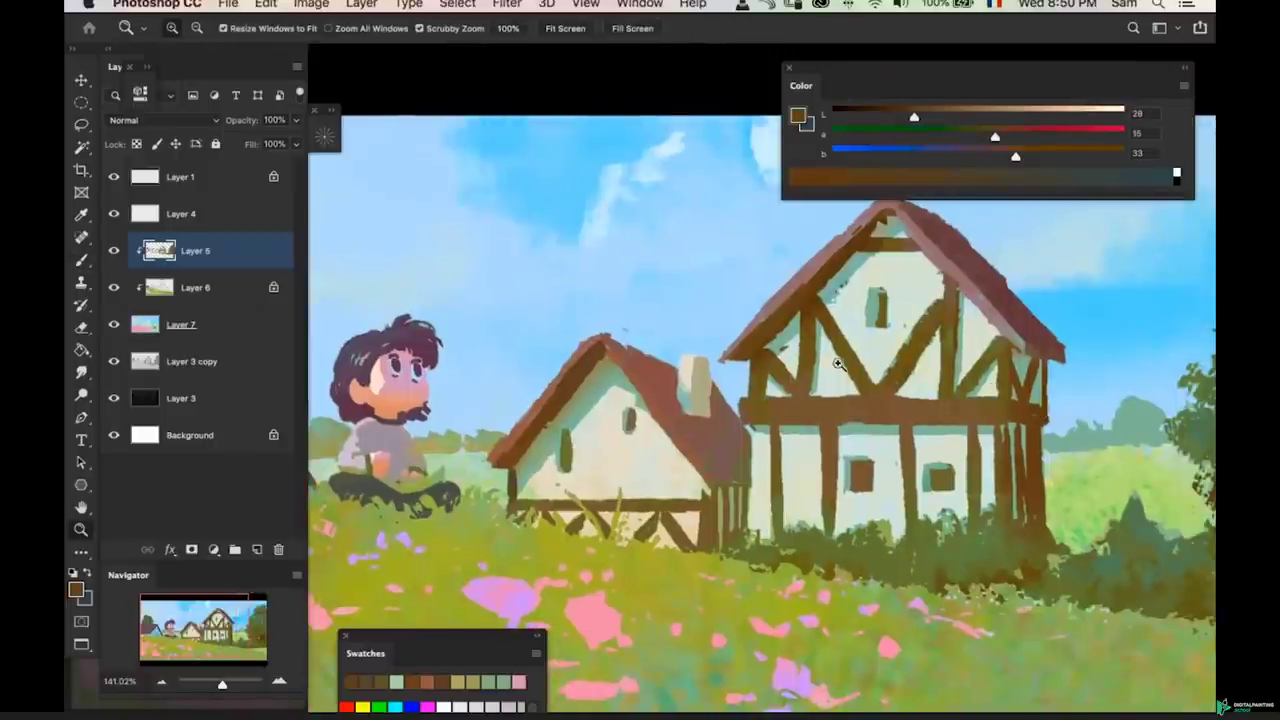
click(815, 375)
key(b)
drag(746, 374, 745, 408)
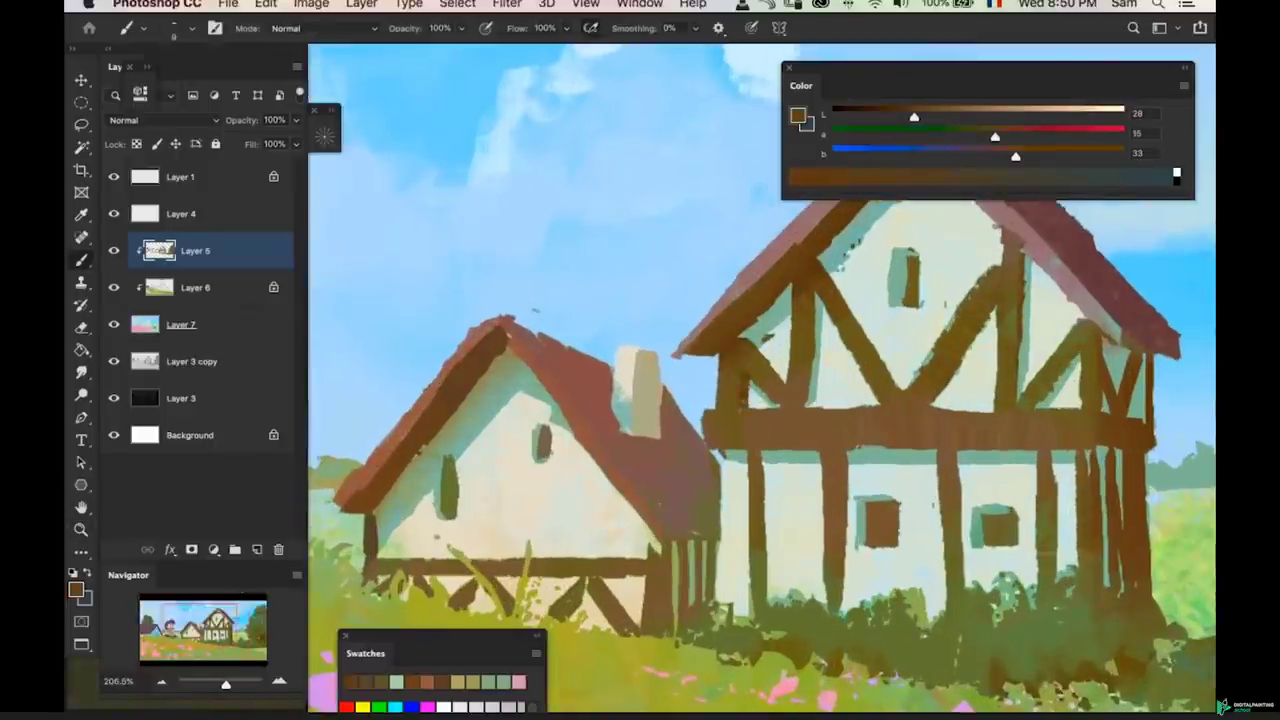
drag(814, 292, 811, 406)
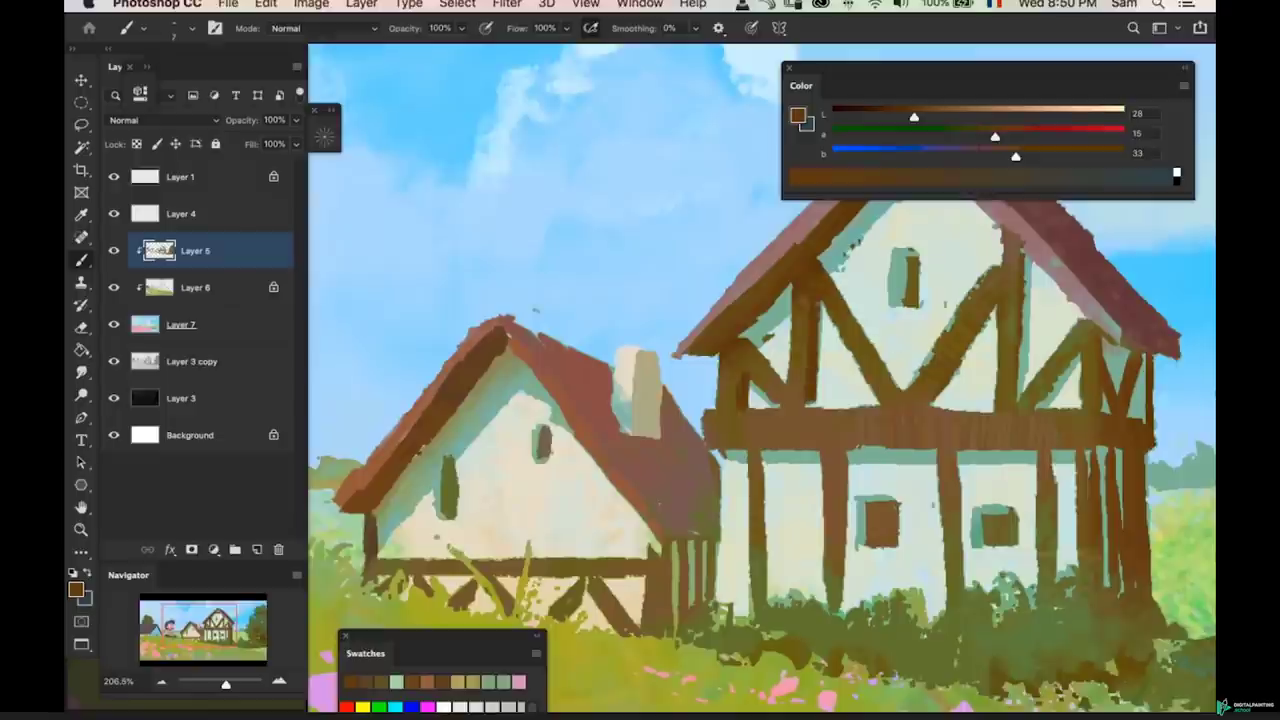
- Clean up the diagonal braces and the far upright beam in the half-timbered house's gable with brush size 8
key(z)
drag(851, 364, 792, 362)
key(b)
mouse_move(819, 311)
mouse_down()
mouse_move(865, 312)
mouse_move(877, 364)
mouse_up()
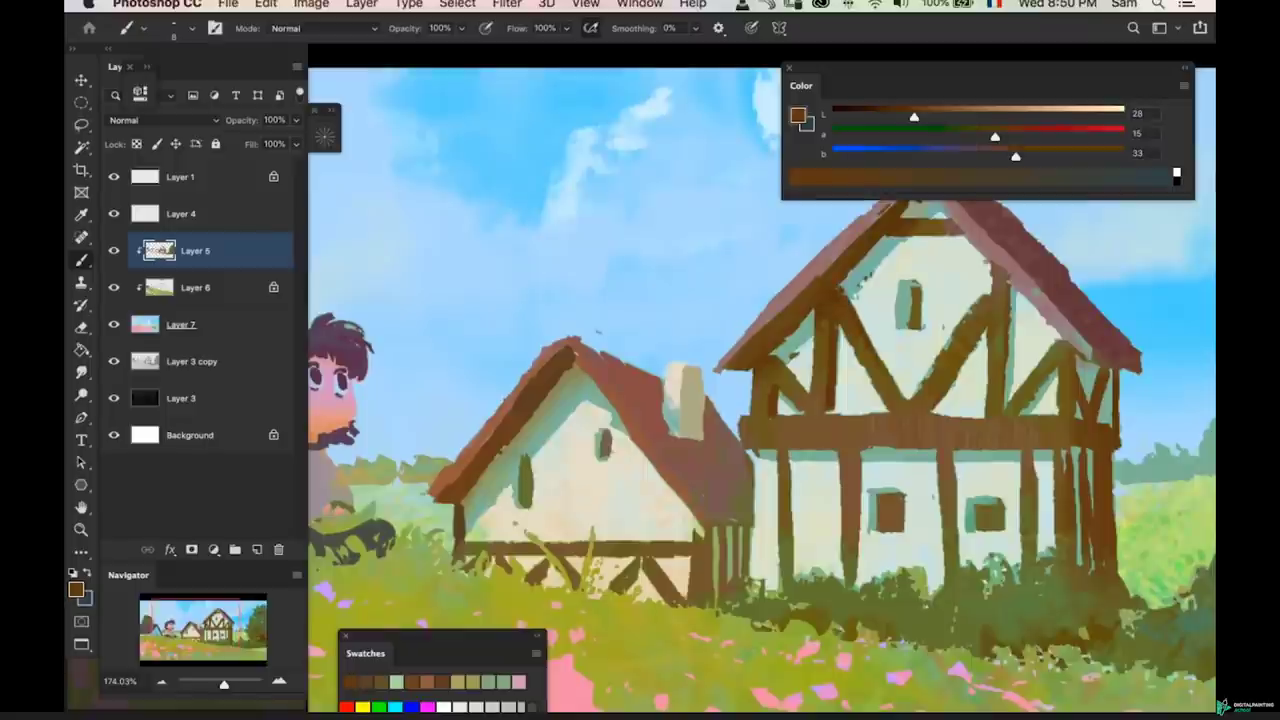
drag(932, 412, 985, 333)
mouse_move(1010, 284)
mouse_down()
mouse_move(1006, 408)
mouse_move(1022, 412)
mouse_up()
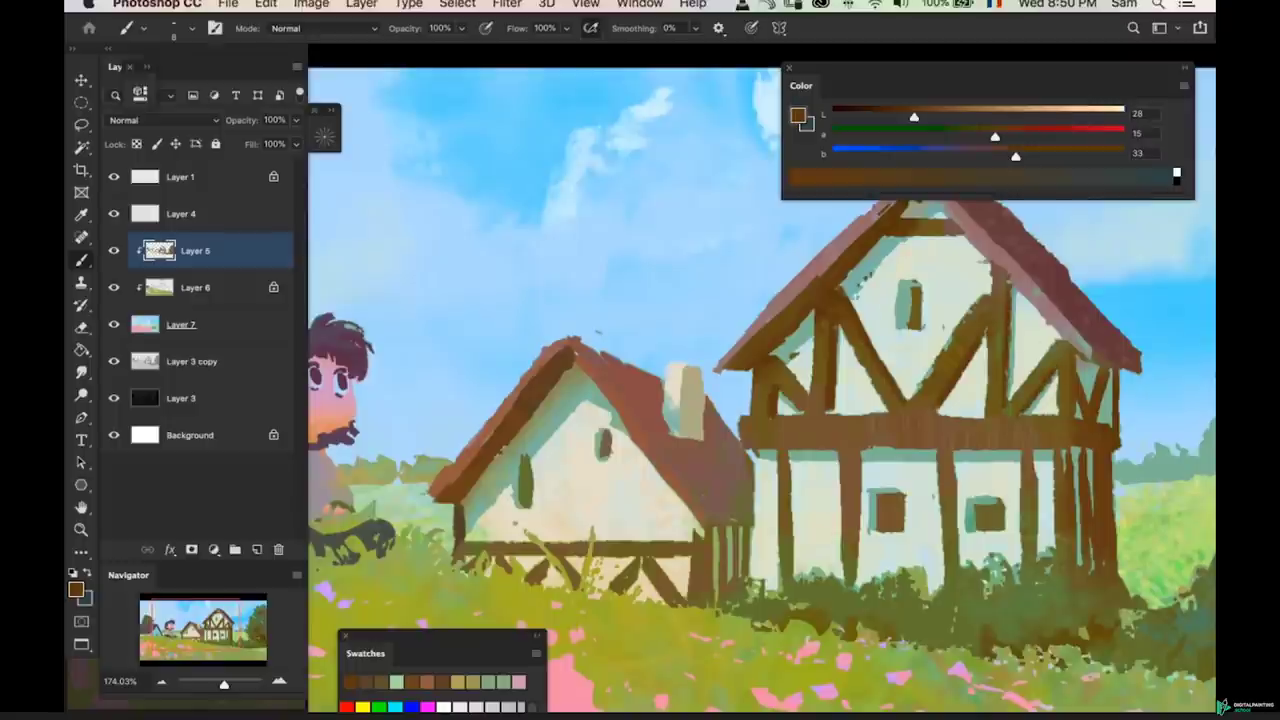
- Sample dark brown at L 24, a 15, b 31 and touch up the half-timbered house's upper gable beams
drag(960, 273, 917, 249)
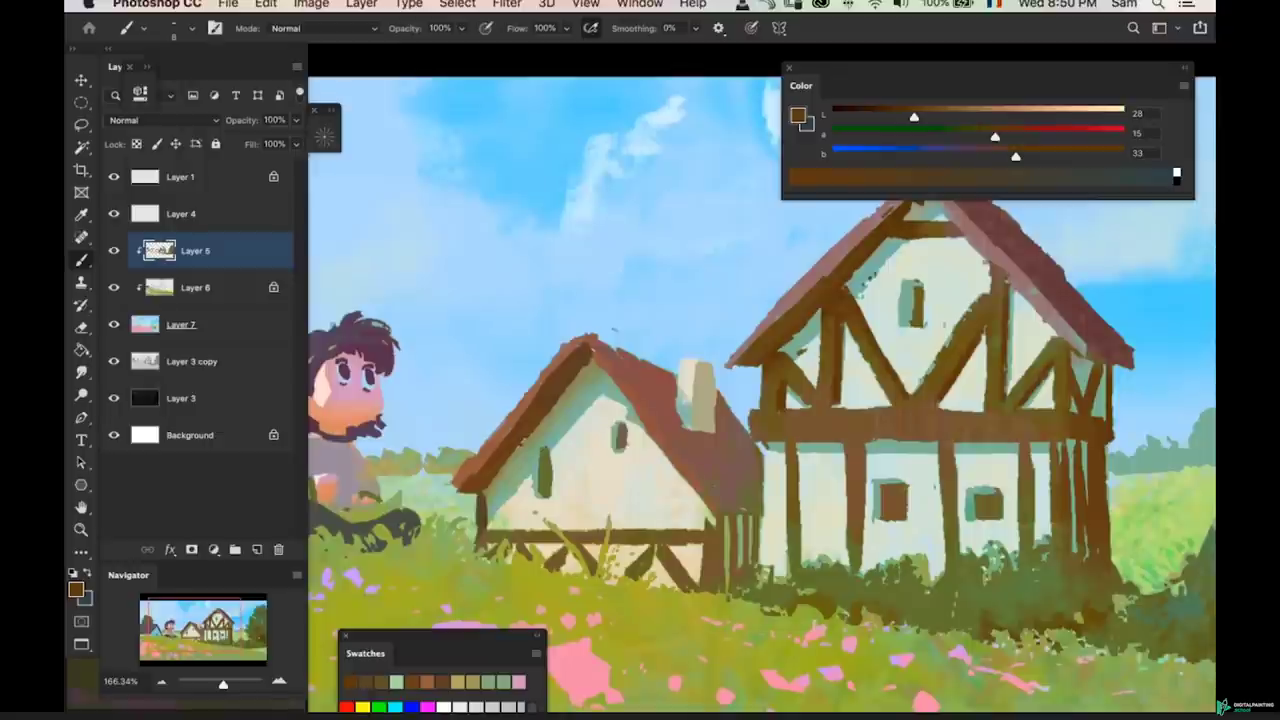
scroll(760, 400, down, 3)
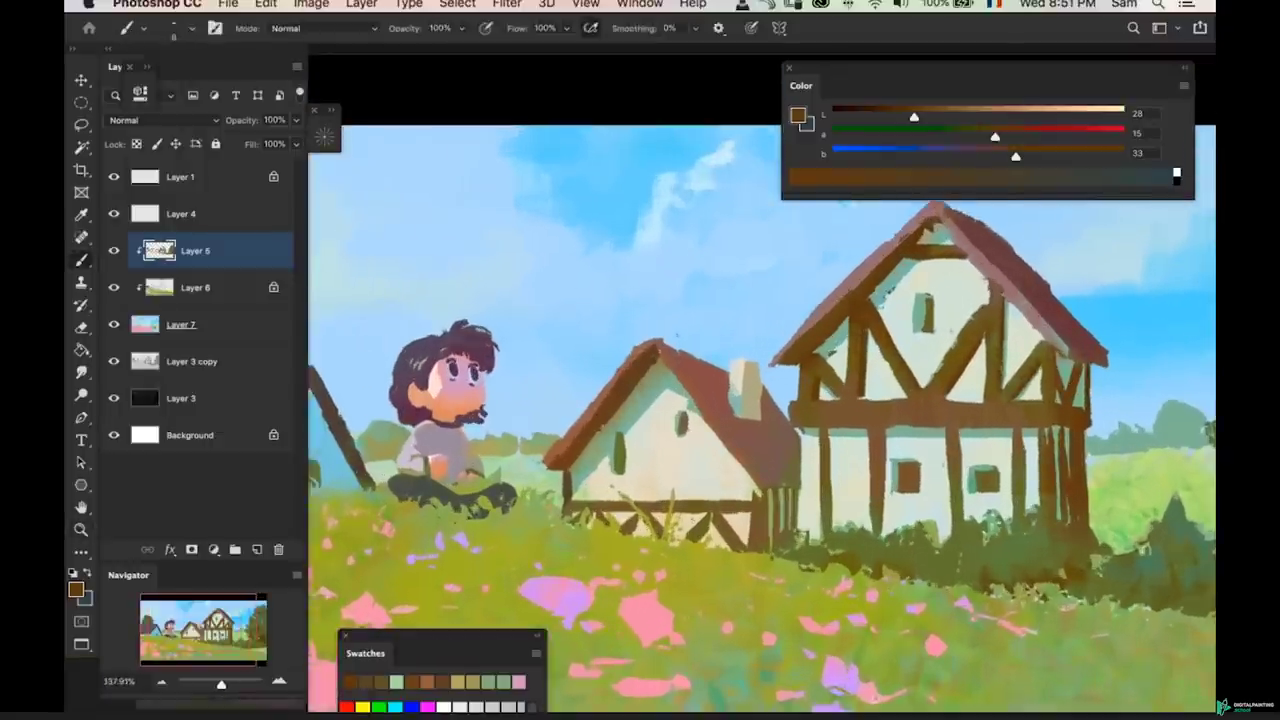
alt+click(920, 268)
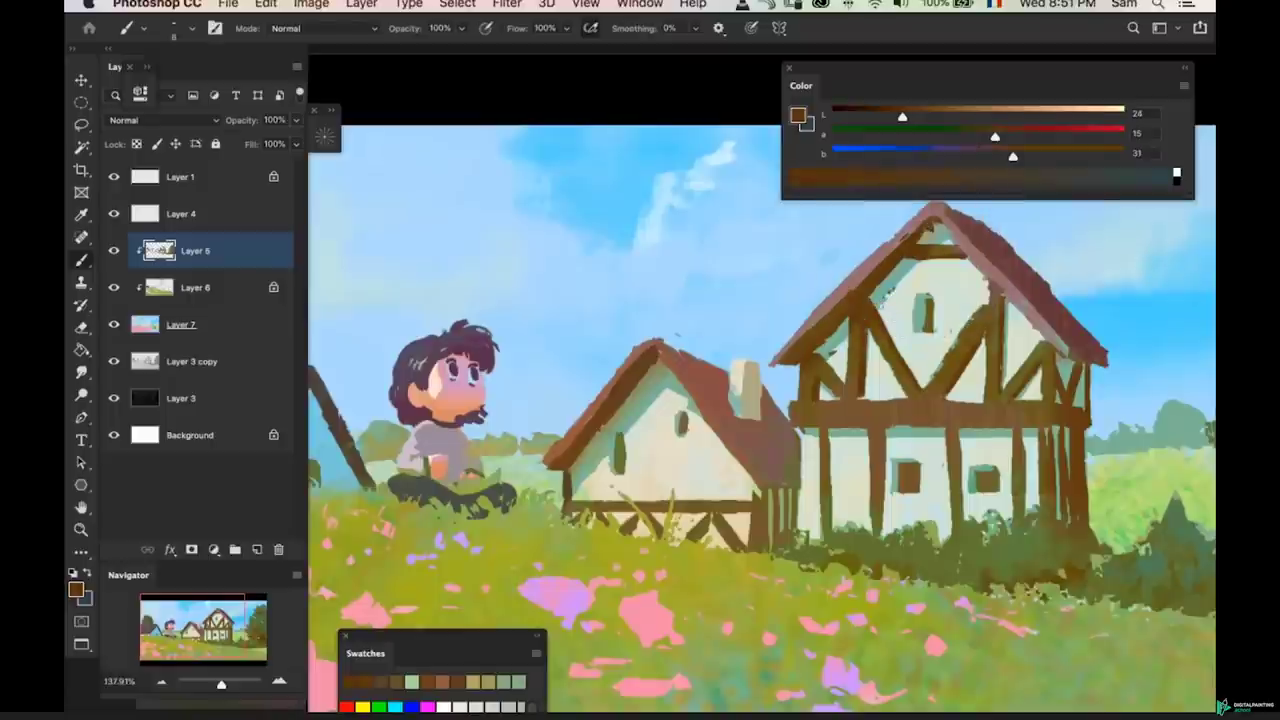
mouse_move(914, 320)
mouse_down()
mouse_move(835, 332)
mouse_move(950, 346)
mouse_up()
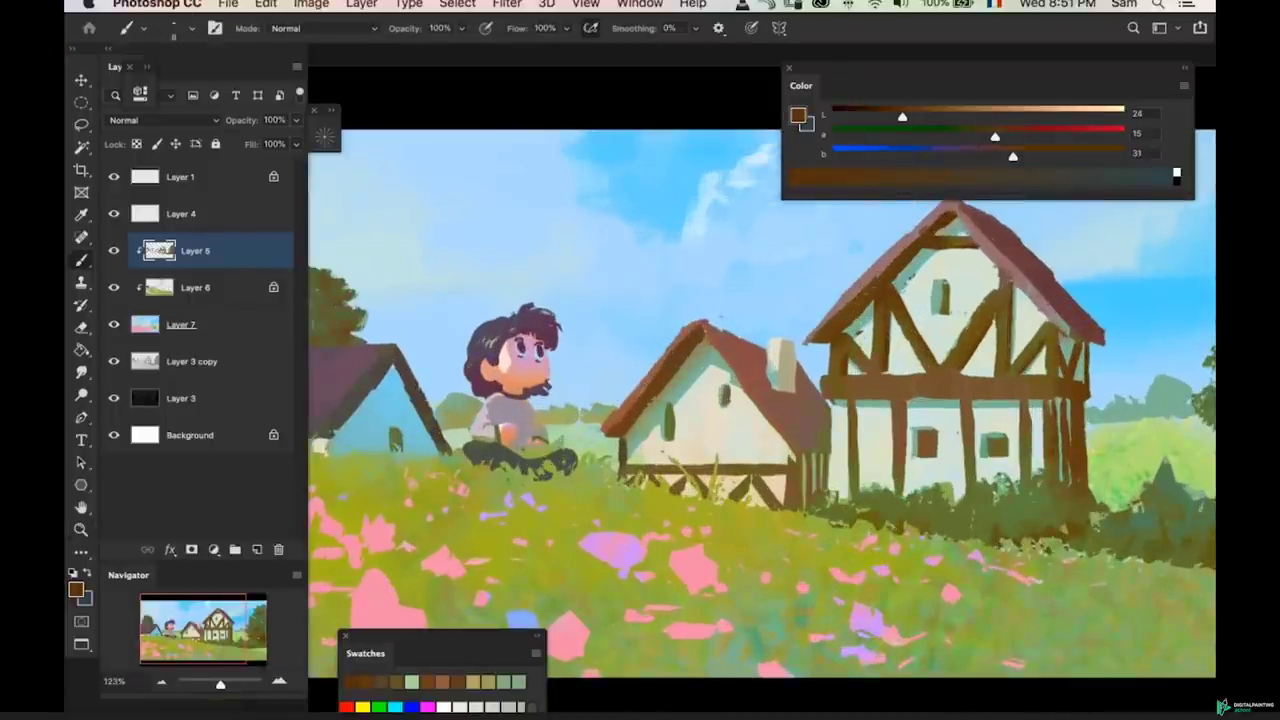
- Sample the teal wall shadow at L 70, a -22, b 1 on Layer 6 and flip the canvas horizontally
scroll(800, 375, up, 1)
alt+click(800, 375)
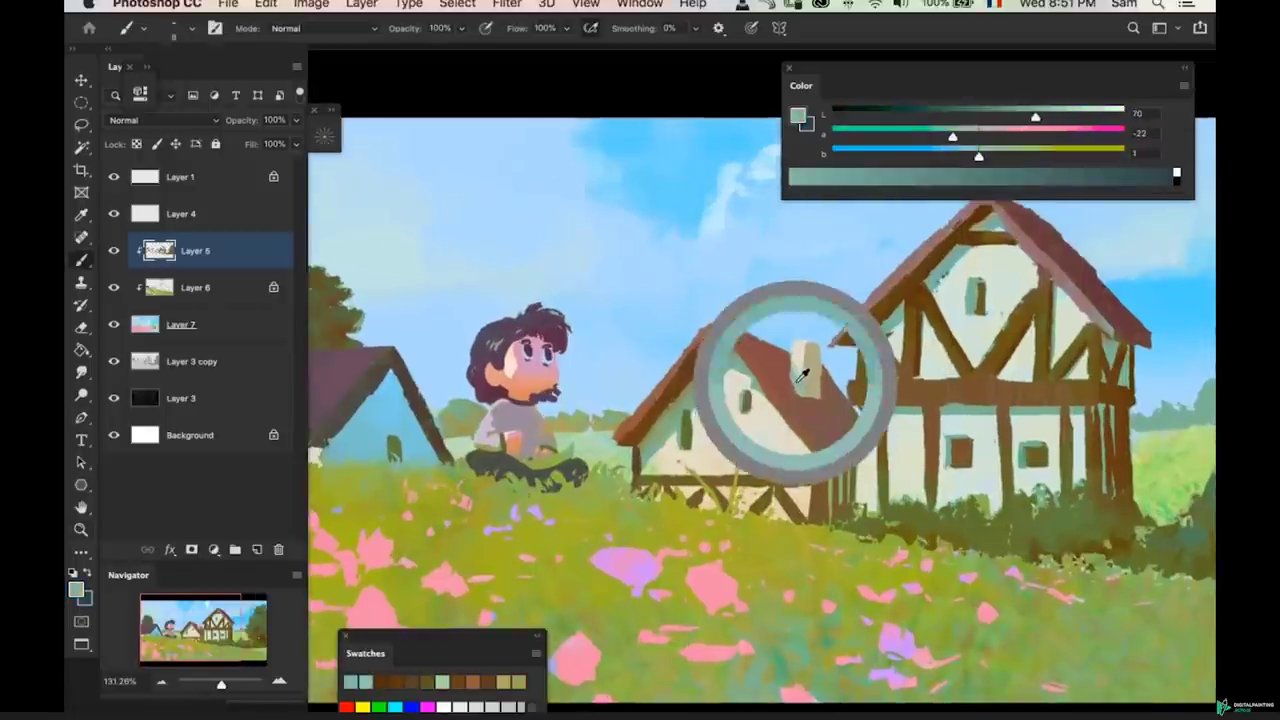
key(alt+bracketleft)
drag(770, 350, 805, 420)
key(super+shift+h)
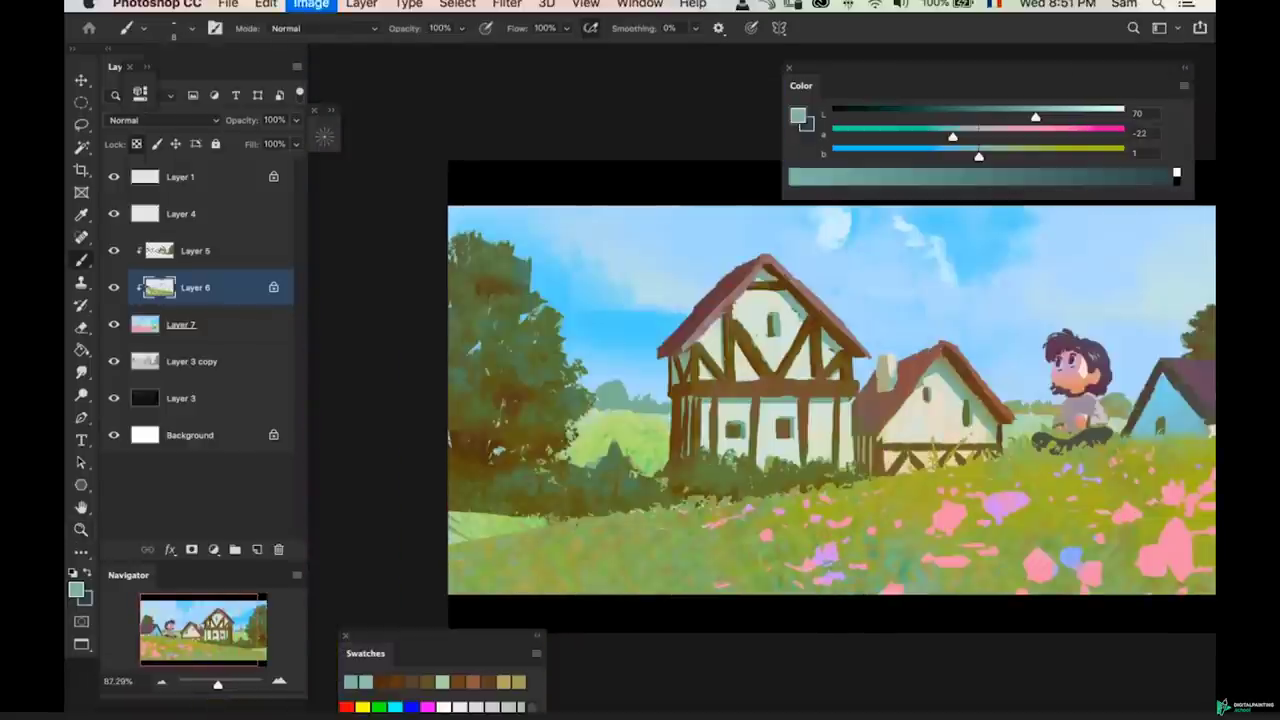
- Lasso and delete stray paint on Layer 5 inside the half-timbered house's gable, and clear the selection
drag(778, 328, 875, 353)
key(alt+bracketright)
key(l)
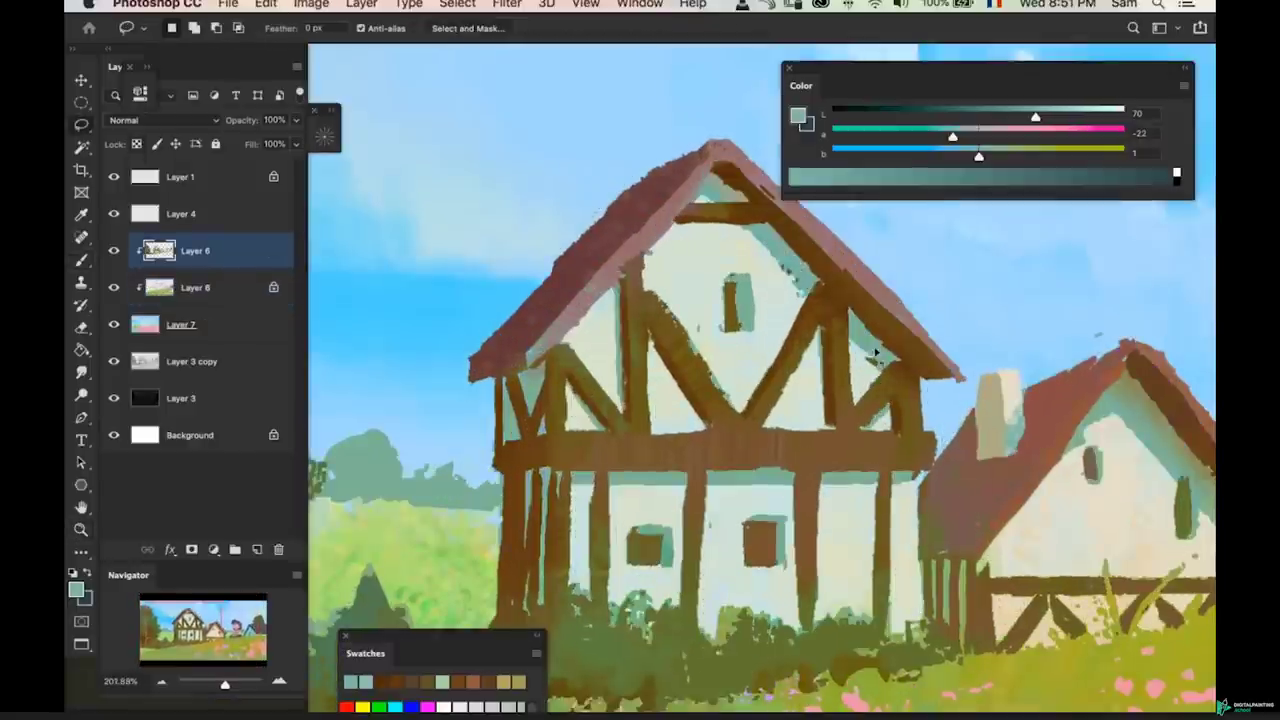
drag(780, 288, 787, 270)
key(Delete)
key(super+d)
drag(785, 440, 741, 453)
scroll(741, 452, down, 2)
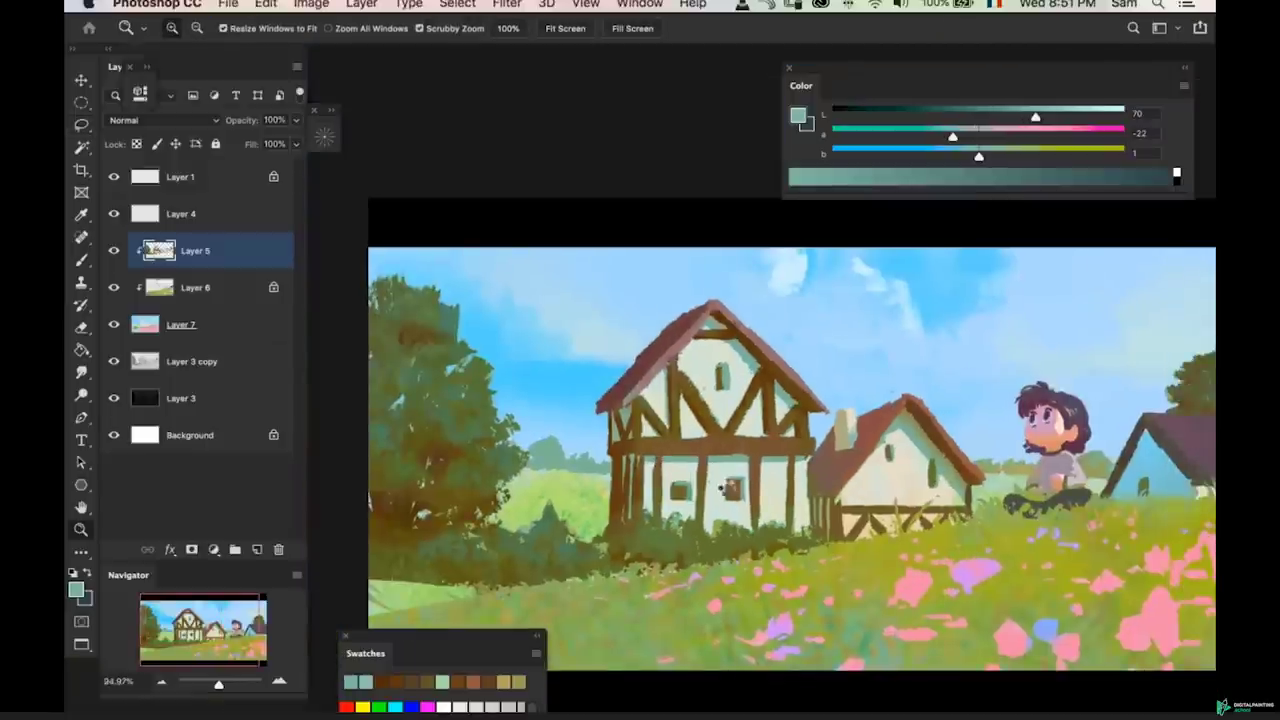
- Select Layer 6, sample the meadow green and shift it to a warmer yellow-green at L 70, a -14, b 93
scroll(719, 461, down, 1)
drag(815, 550, 800, 553)
mouse_move(800, 553)
mouse_down()
mouse_move(857, 518)
mouse_move(881, 526)
mouse_move(843, 519)
mouse_move(888, 515)
mouse_up()
super+click(880, 525)
alt+click(897, 494)
drag(1066, 154, 1083, 157)
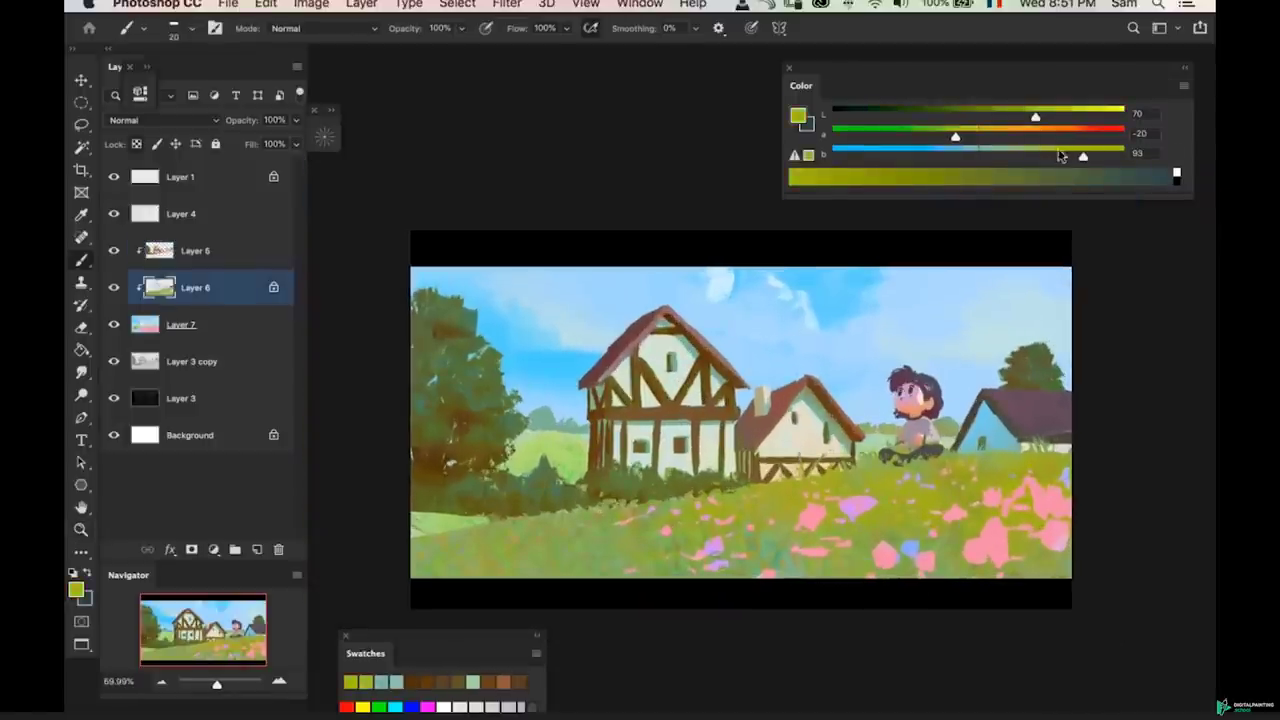
drag(956, 138, 963, 138)
- Warm up the sunlit meadow with yellow-green strokes, brightening the colour to L 76 and enlarging the brush to 150
key(bracketright)
key(bracketright)
key(bracketright)
key(bracketright)
key(bracketright)
key(bracketright)
key(bracketright)
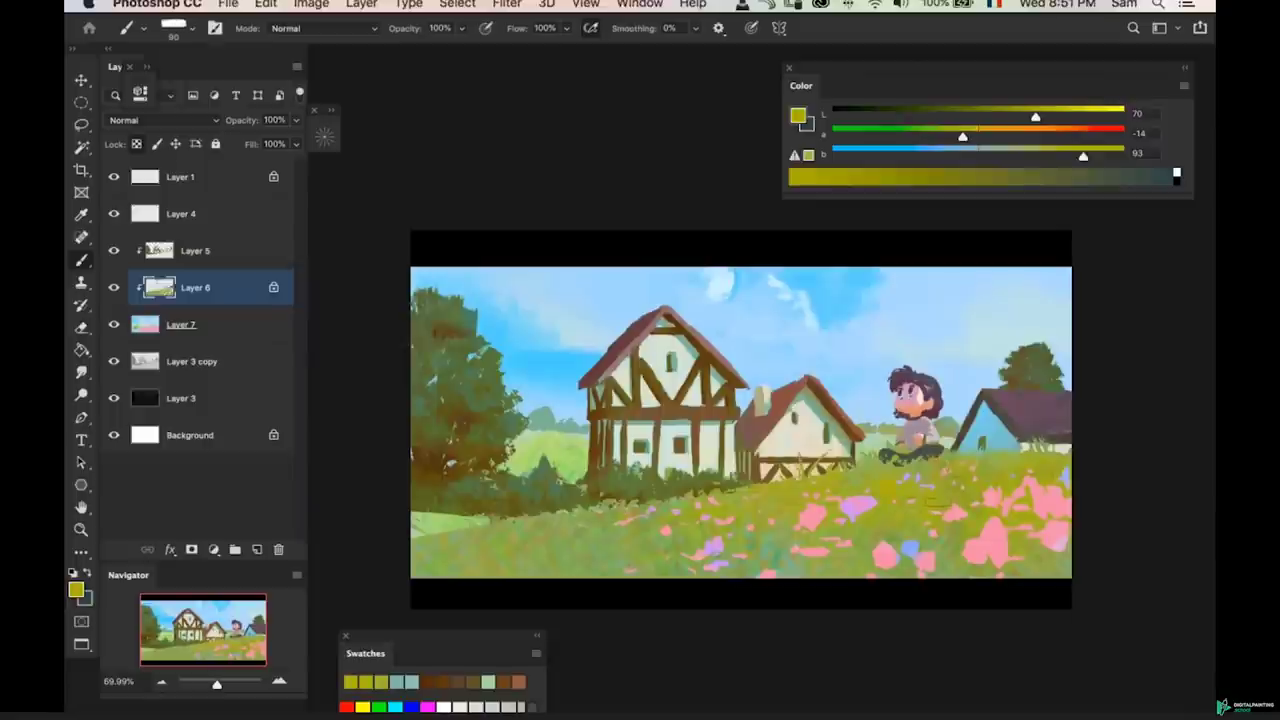
drag(1035, 117, 1051, 117)
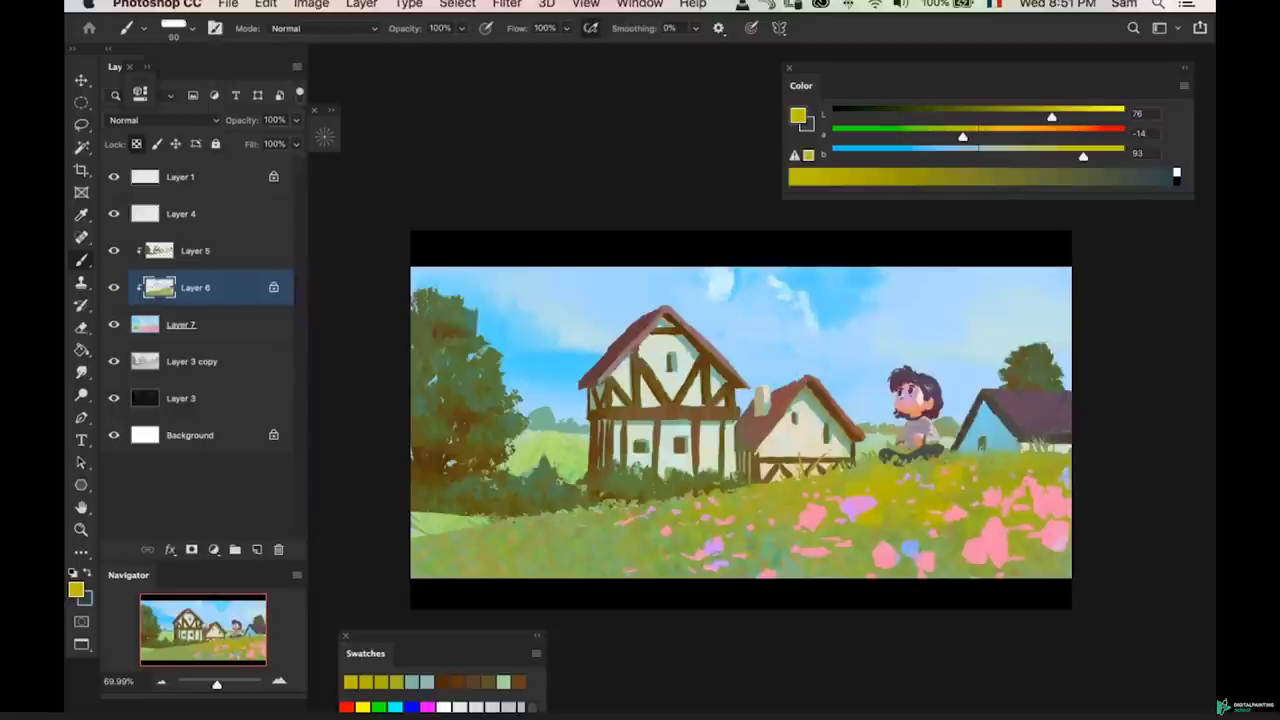
key(bracketright)
key(bracketright)
key(bracketright)
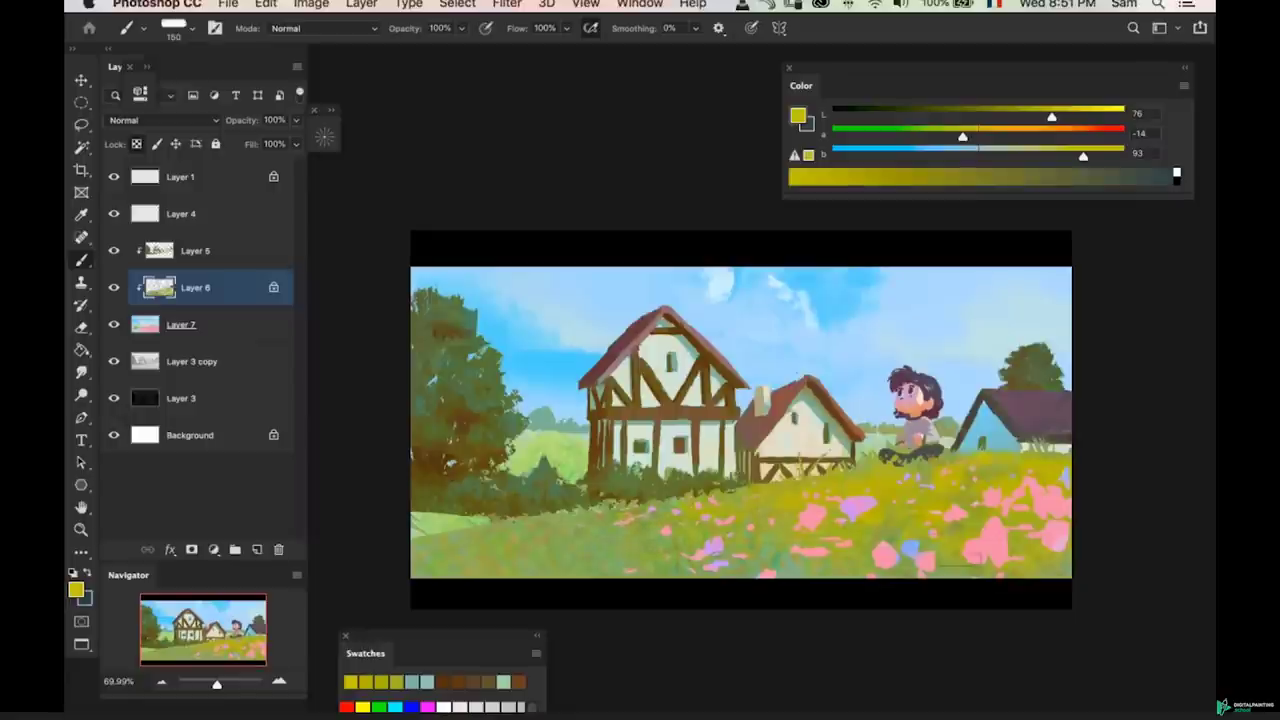
- Reduce the brush size to 10 for fine meadow strokes and save the painting
key(bracketleft)
key(bracketleft)
key(bracketleft)
key(bracketleft)
key(bracketleft)
key(bracketleft)
key(bracketleft)
key(bracketleft)
key(bracketleft)
key(bracketleft)
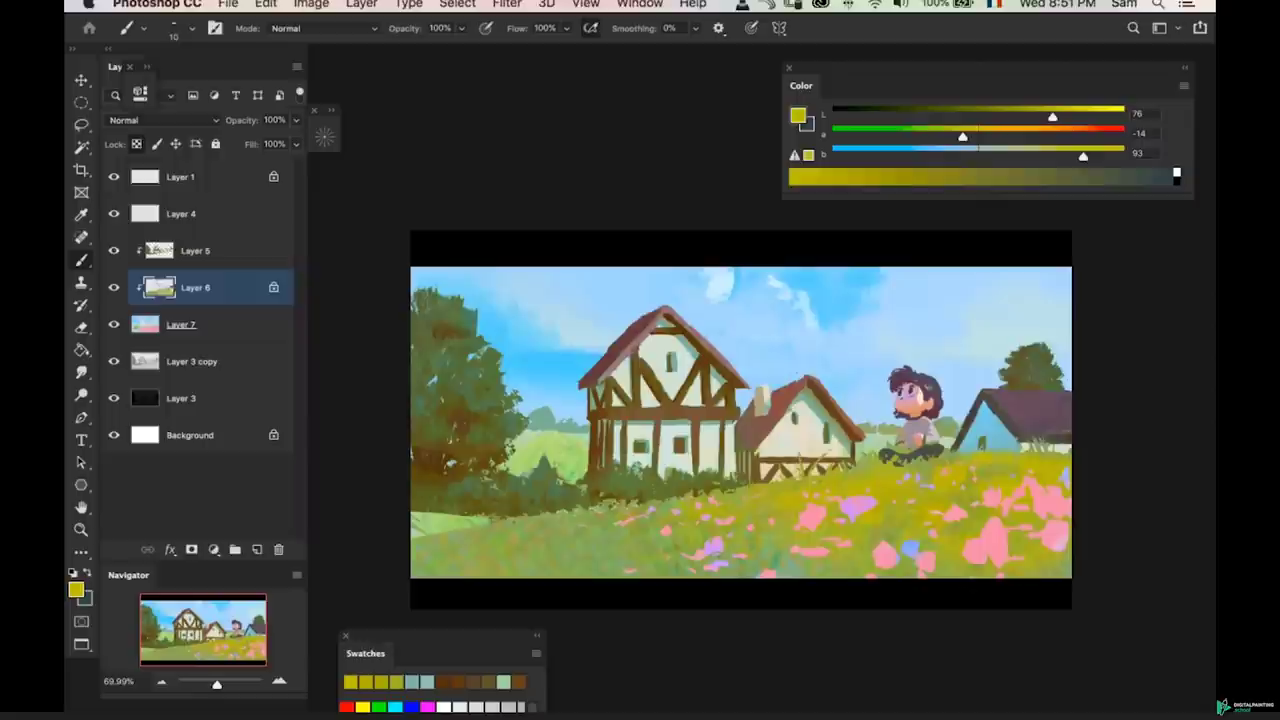
key(super+s)
key(super+space)
mouse_move(768, 516)
mouse_down()
mouse_move(803, 523)
mouse_move(775, 512)
mouse_up()
key(b)
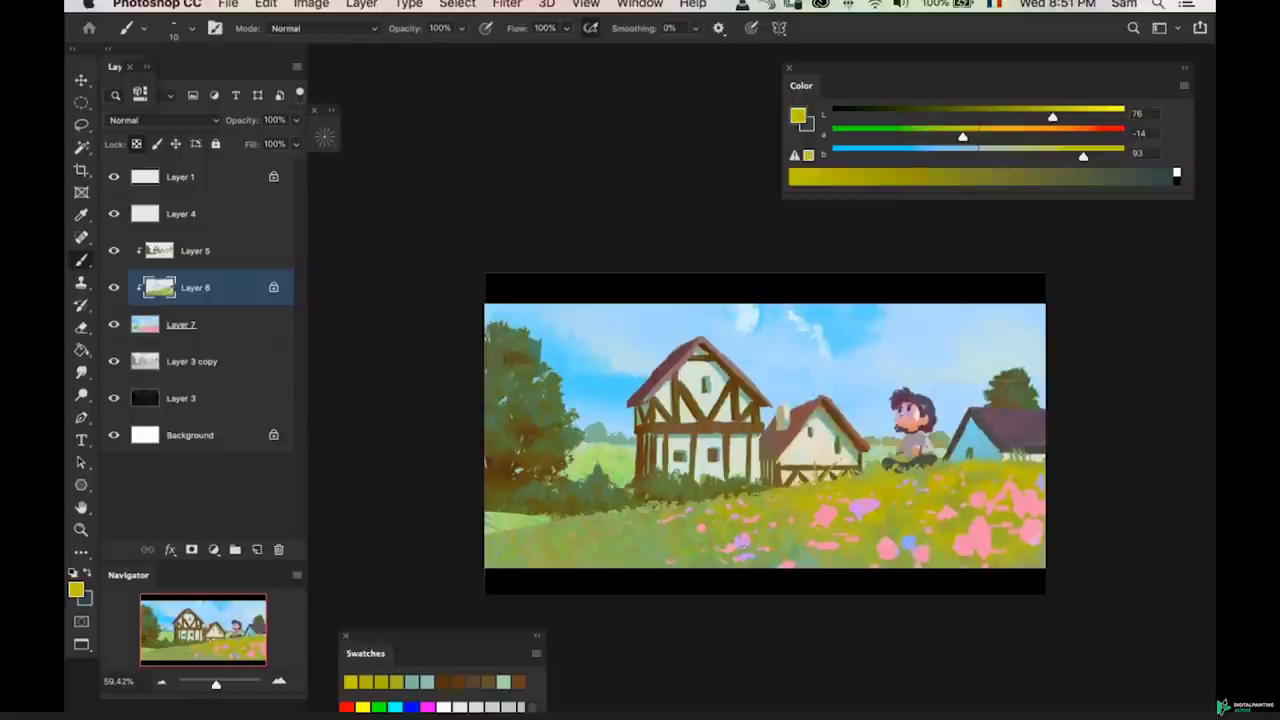
key(super+space)
drag(705, 519, 760, 512)
key(b)
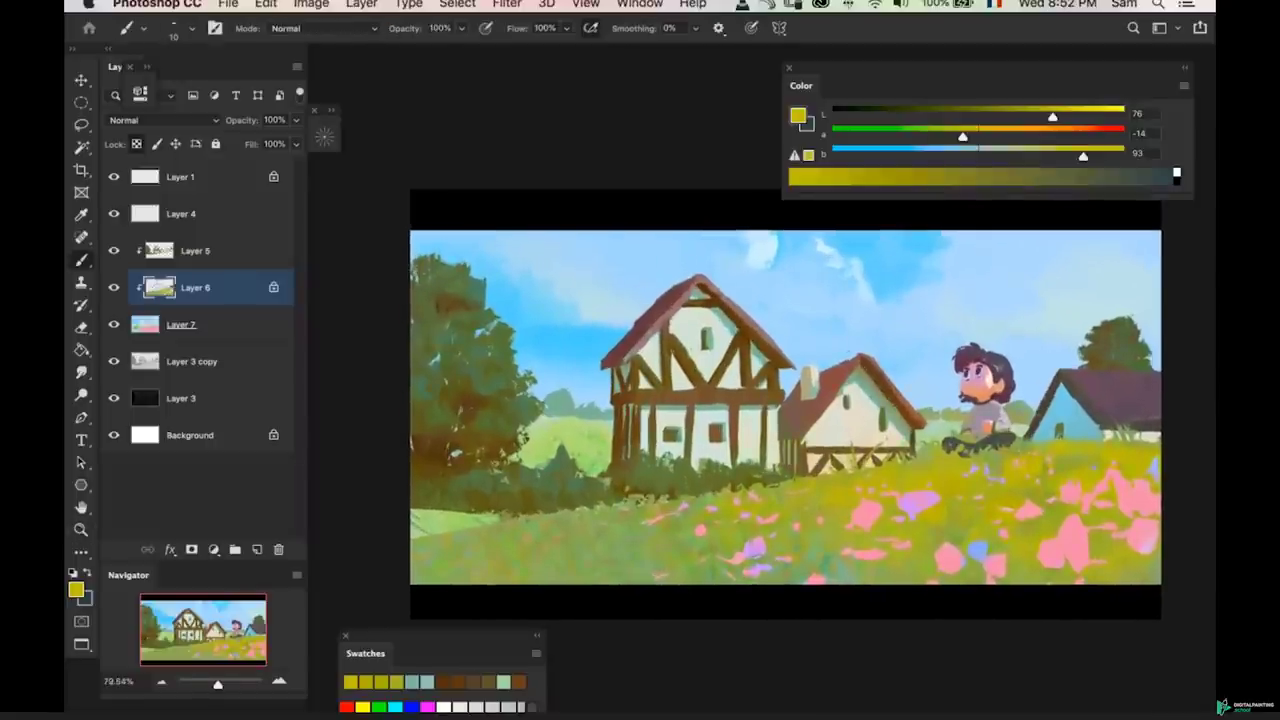
- Sample a grey-green at L 59, a -13, b 24 for the middle cottage's side wall and undo the trial stroke
alt+click(862, 380)
alt+click(857, 371)
key(bracketright)
key(bracketright)
key(bracketright)
key(bracketright)
key(bracketright)
key(bracketright)
key(bracketright)
key(super+space)
drag(790, 455, 820, 451)
key(super+z)
key(bracketleft)
key(bracketleft)
key(bracketleft)
key(bracketleft)
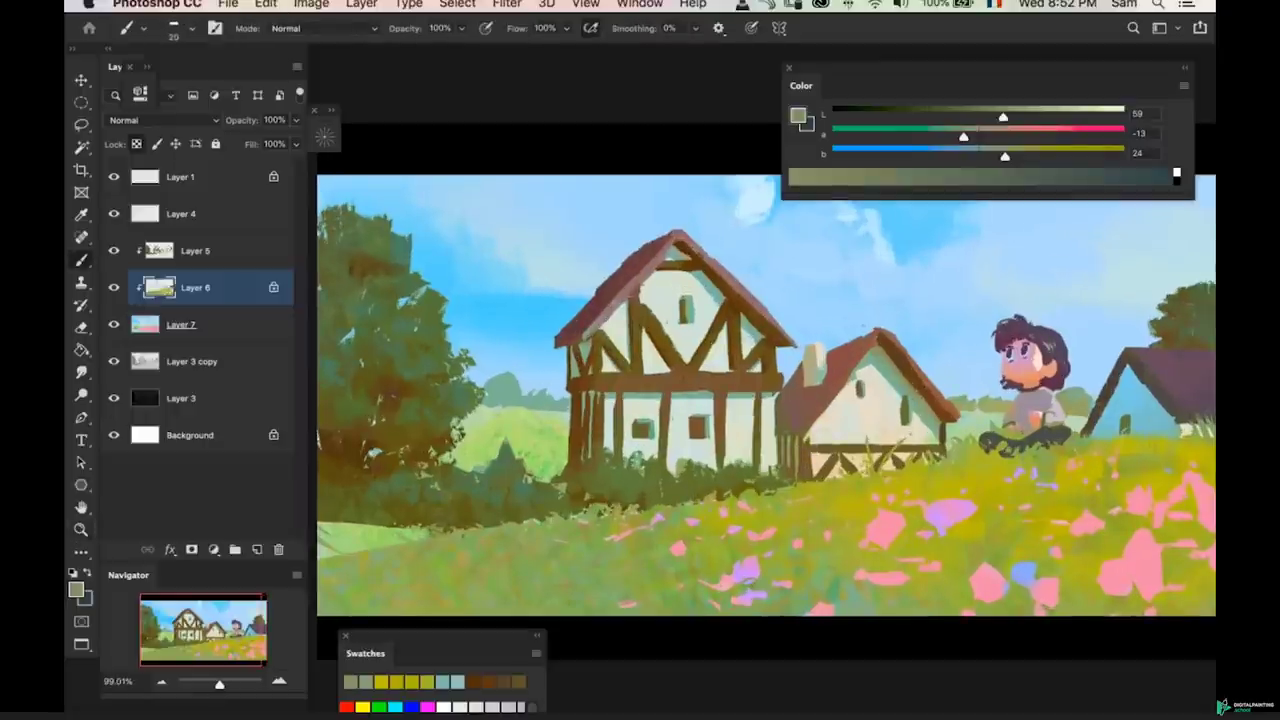
- Shift the colour to a darker tan at L 50, a 2, b 24 and repaint the middle cottage's shaded side wall
drag(963, 133, 990, 117)
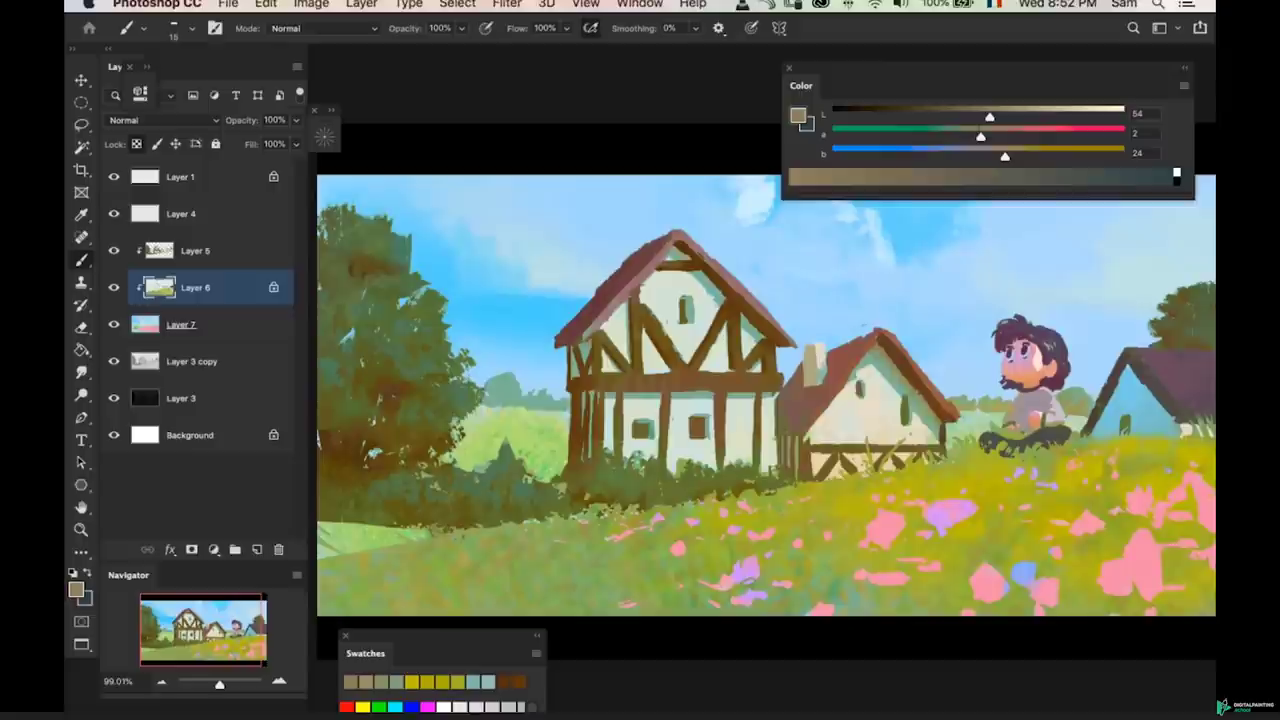
key(super+space)
mouse_move(842, 456)
mouse_down()
mouse_move(785, 468)
mouse_move(833, 460)
mouse_up()
key(super+z)
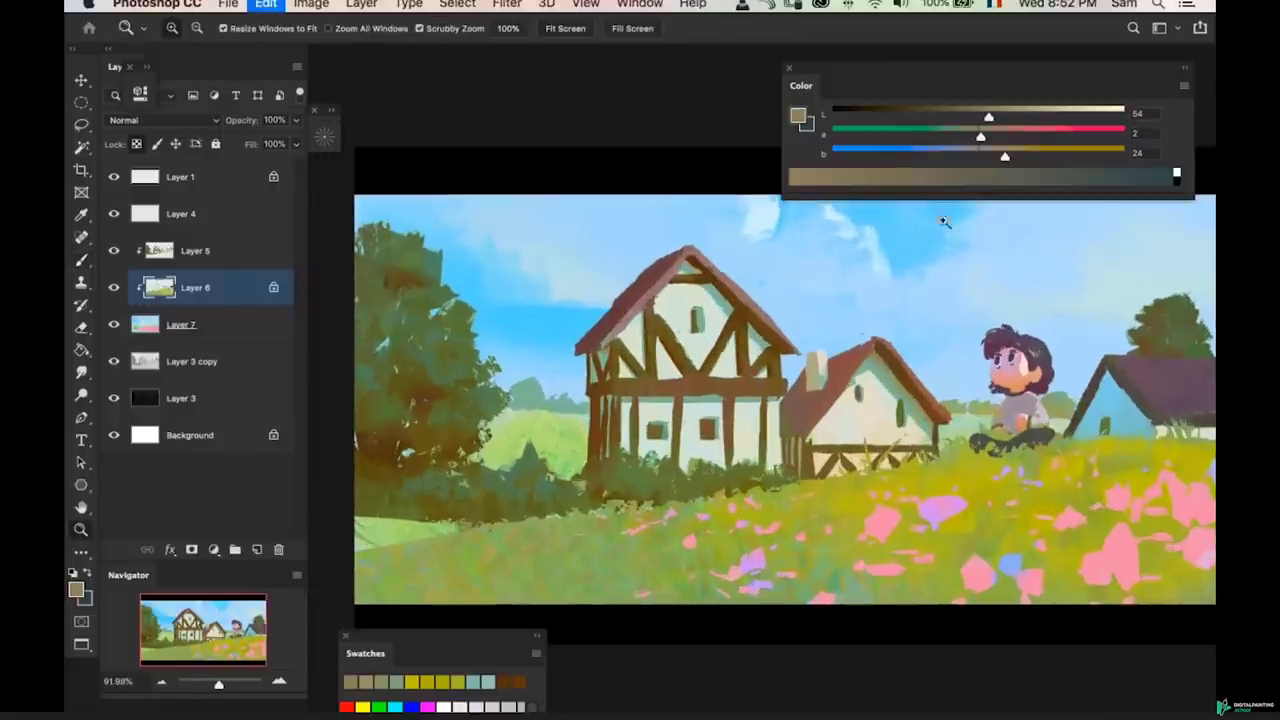
drag(989, 117, 979, 117)
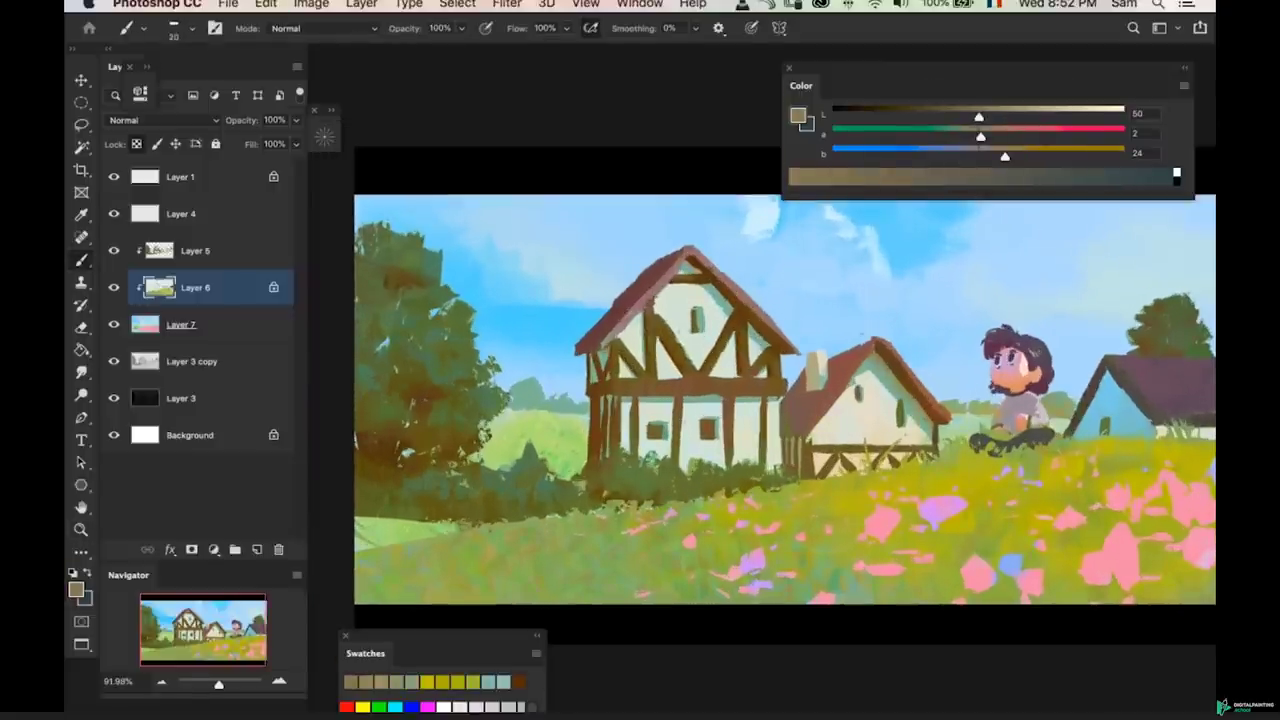
key(super+space)
drag(798, 452, 757, 485)
key(space)
drag(884, 480, 711, 509)
key(b)
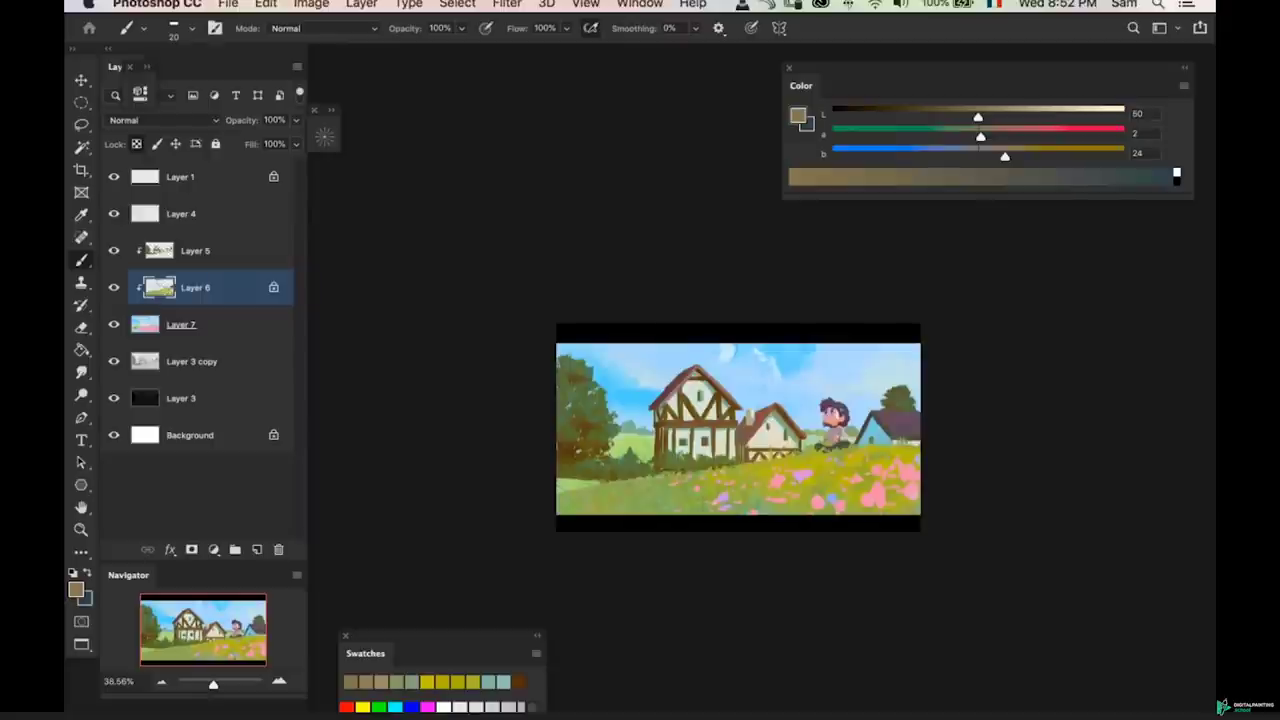
- Examine the balance of the tree, houses and meadow across the whole mirrored painting
key(z)
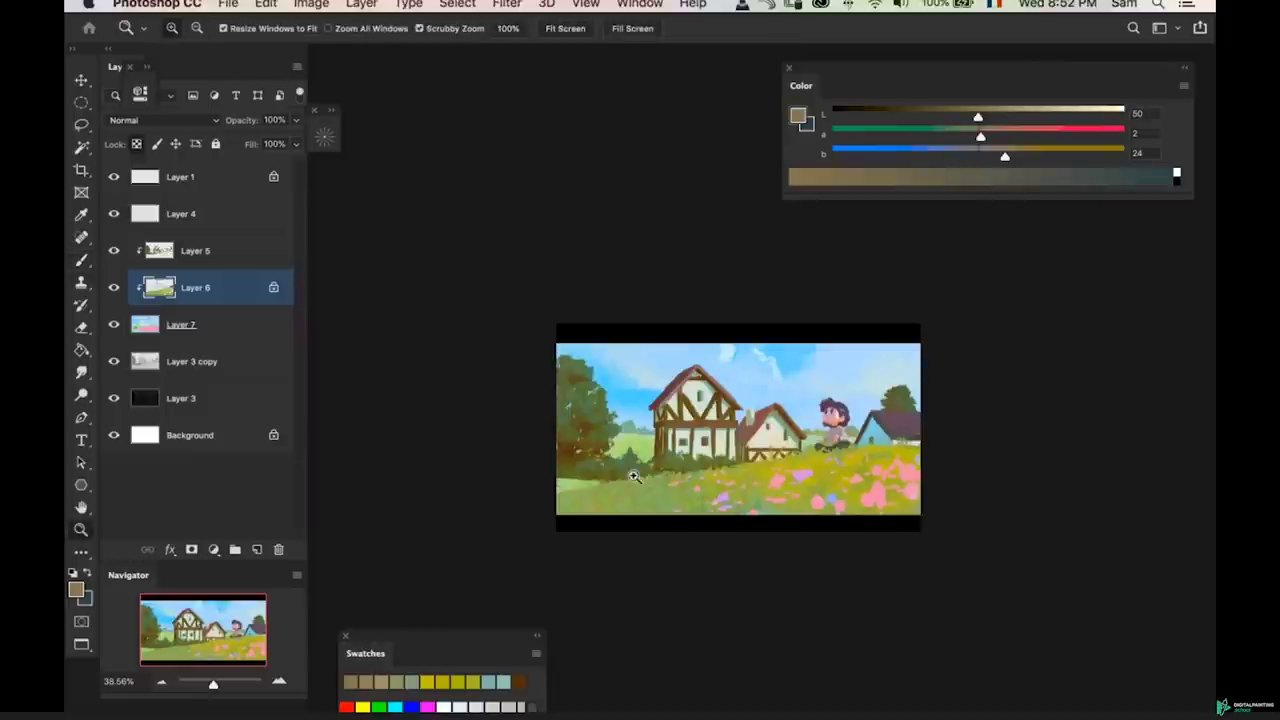
drag(642, 474, 651, 467)
super+click(647, 472)
key(b)
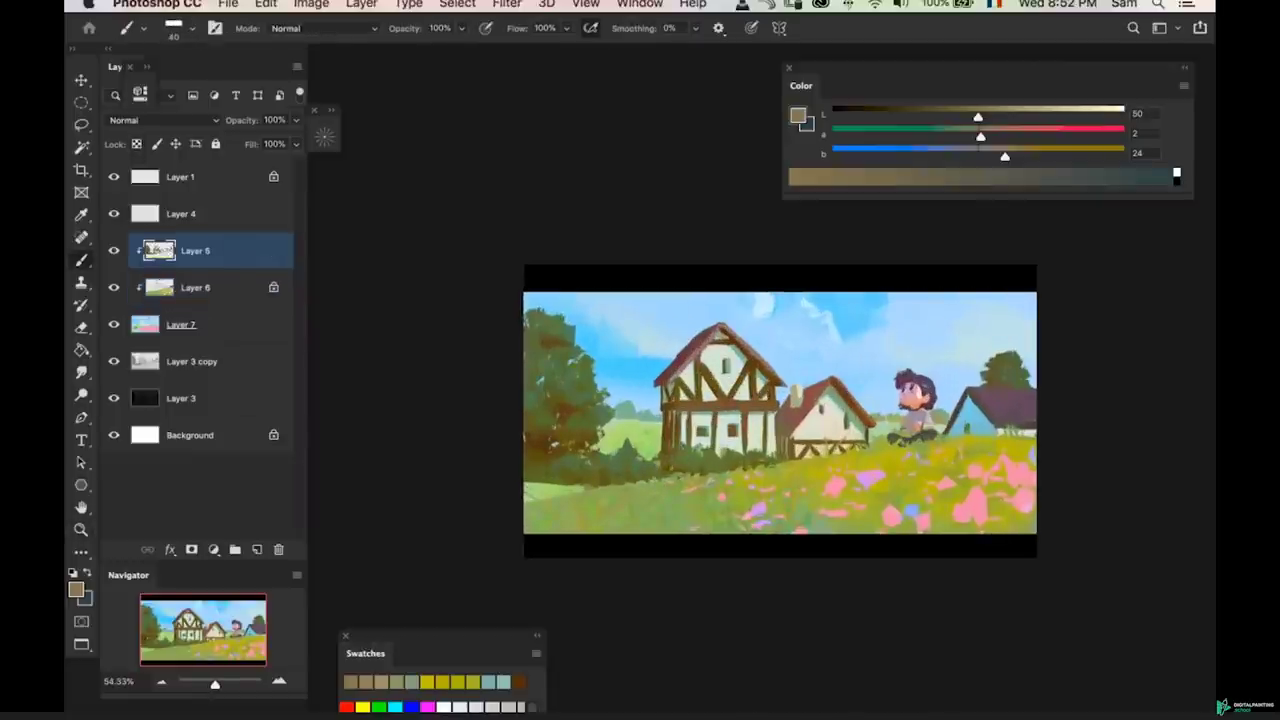
key(z)
drag(652, 428, 760, 410)
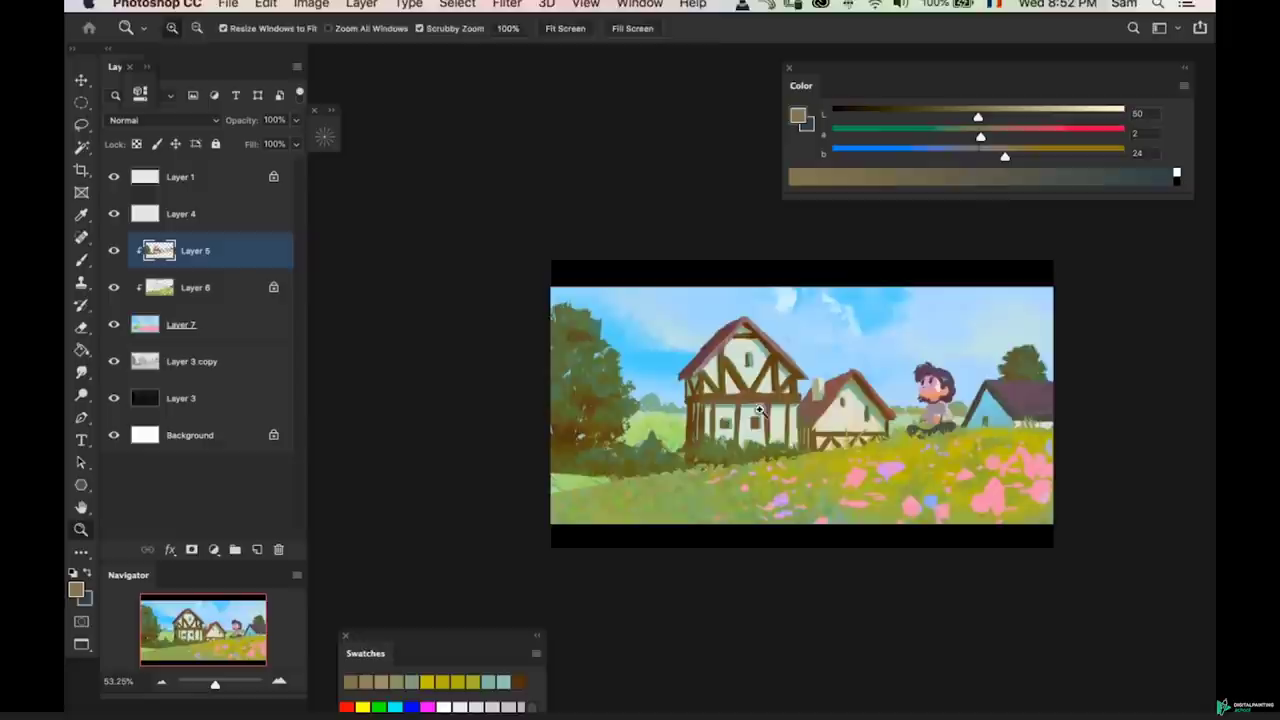
key(b)
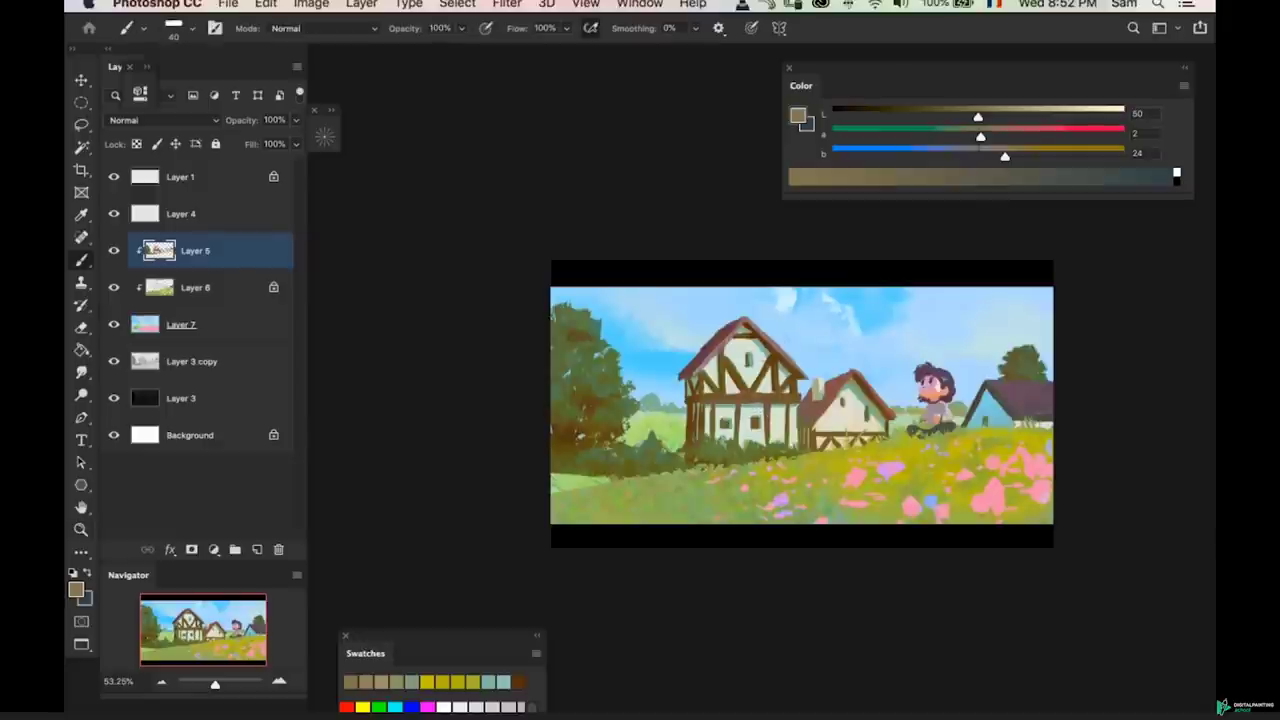
key(z)
drag(714, 418, 766, 402)
- Sample the wall's shadow green at L 69, a -25, b 10 from Layer 6 and make Layer 7 active
key(alt+bracketleft)
key(b)
alt+click(750, 395)
key(bracketleft)
key(z)
key(b)
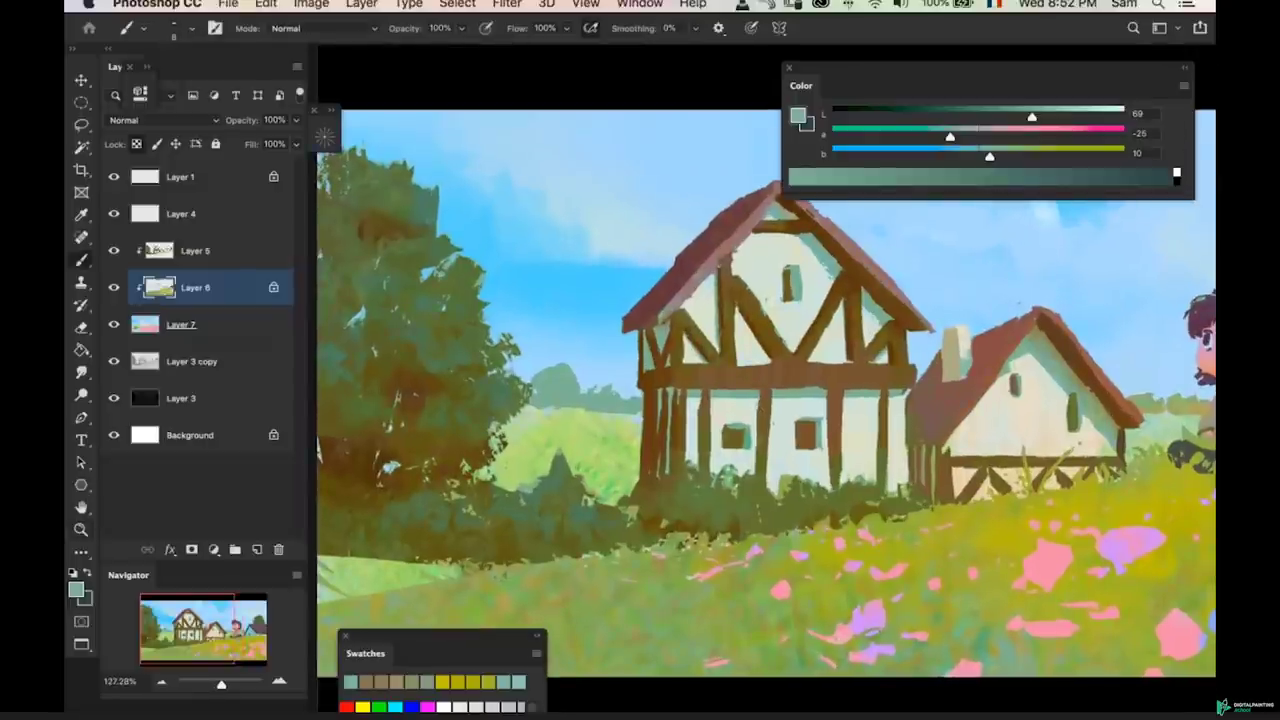
key(alt+bracketleft)
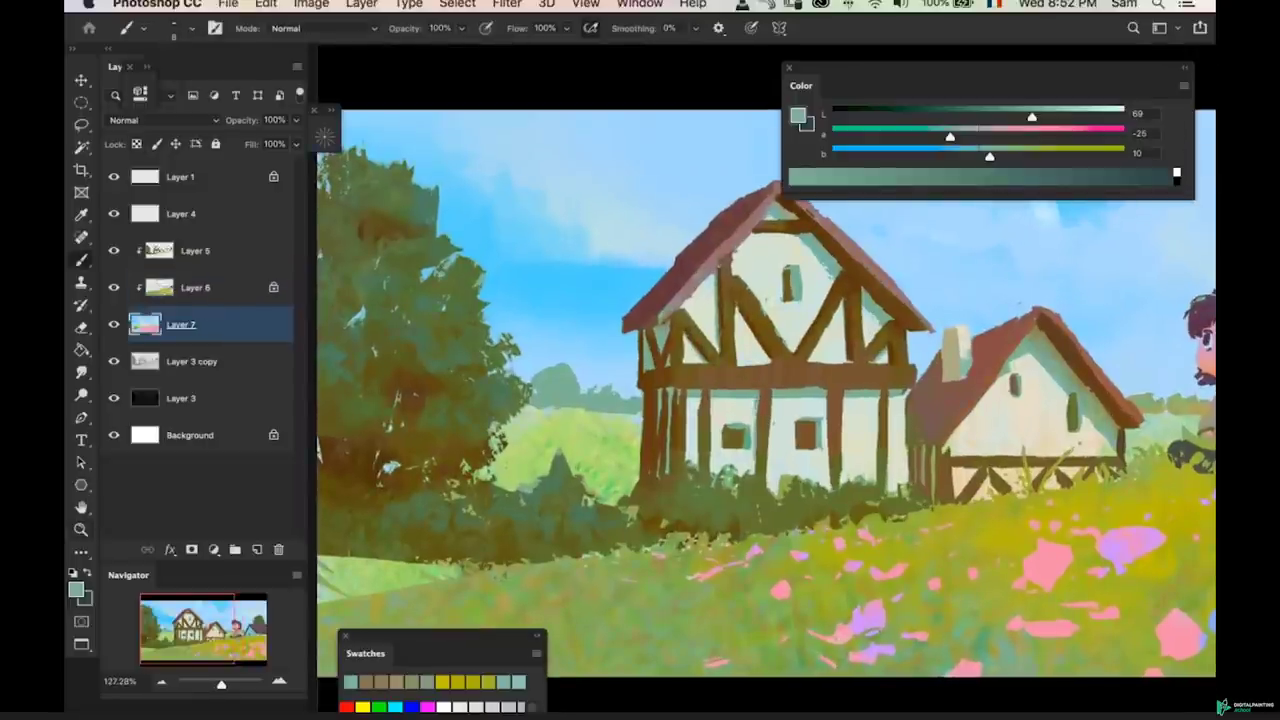
- Paint green shadow along the posts of the half-timbered house's lower wall near the cottage, undoing unwanted strokes
drag(827, 411, 829, 491)
mouse_move(876, 398)
mouse_down()
mouse_move(877, 457)
mouse_move(860, 464)
mouse_move(885, 465)
mouse_up()
key(z)
key(b)
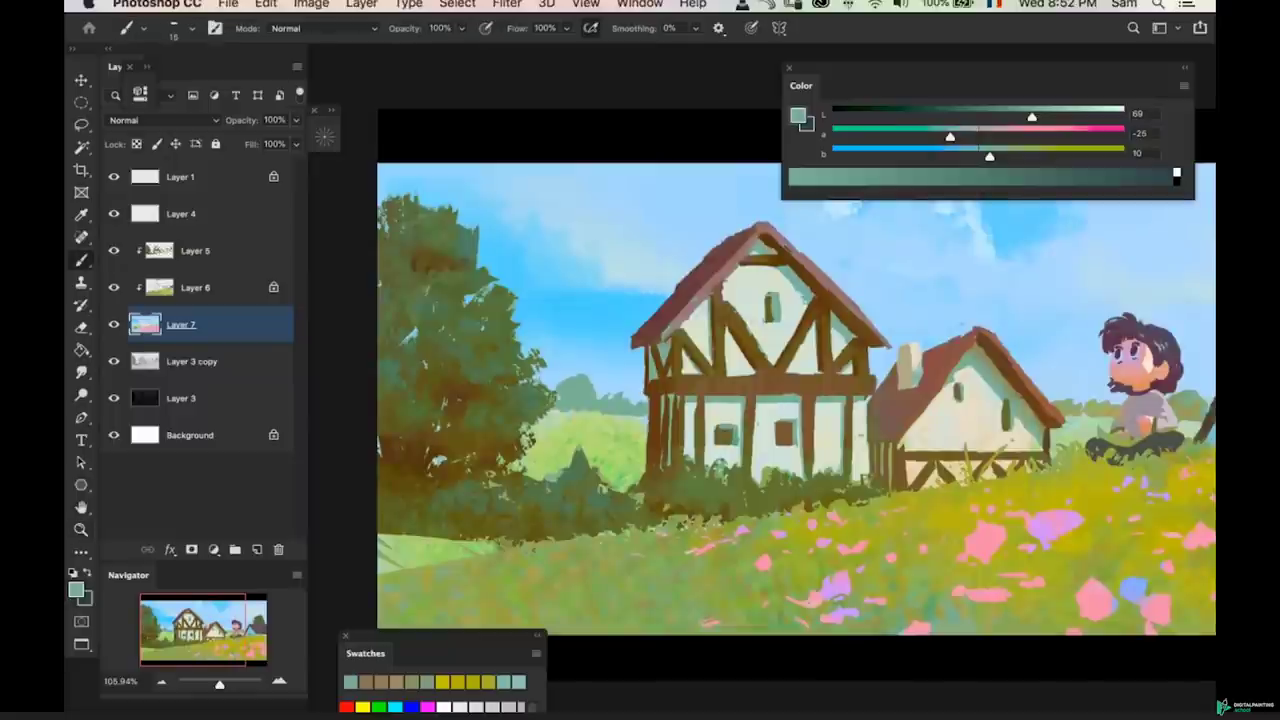
key(super+z)
drag(860, 423, 861, 436)
key(super+z)
drag(865, 467, 895, 460)
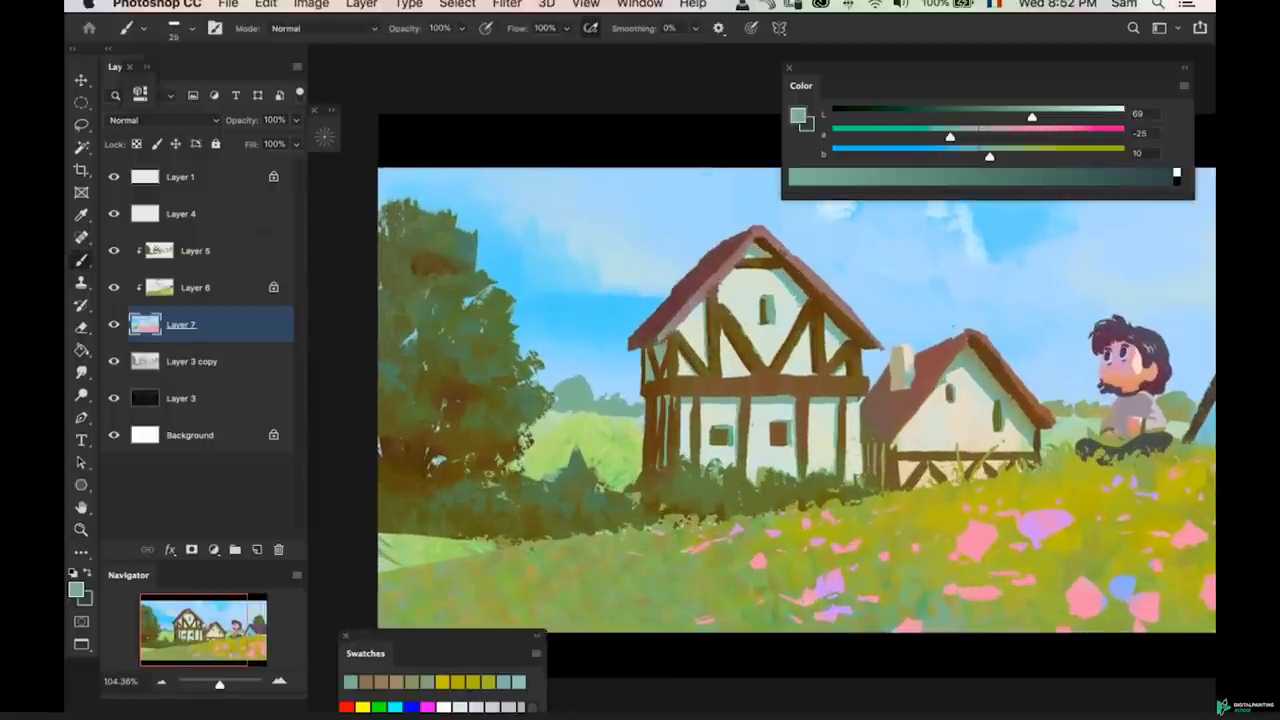
- Lasso the narrow wall strip between the half-timbered house's end post and the middle cottage
key(l)
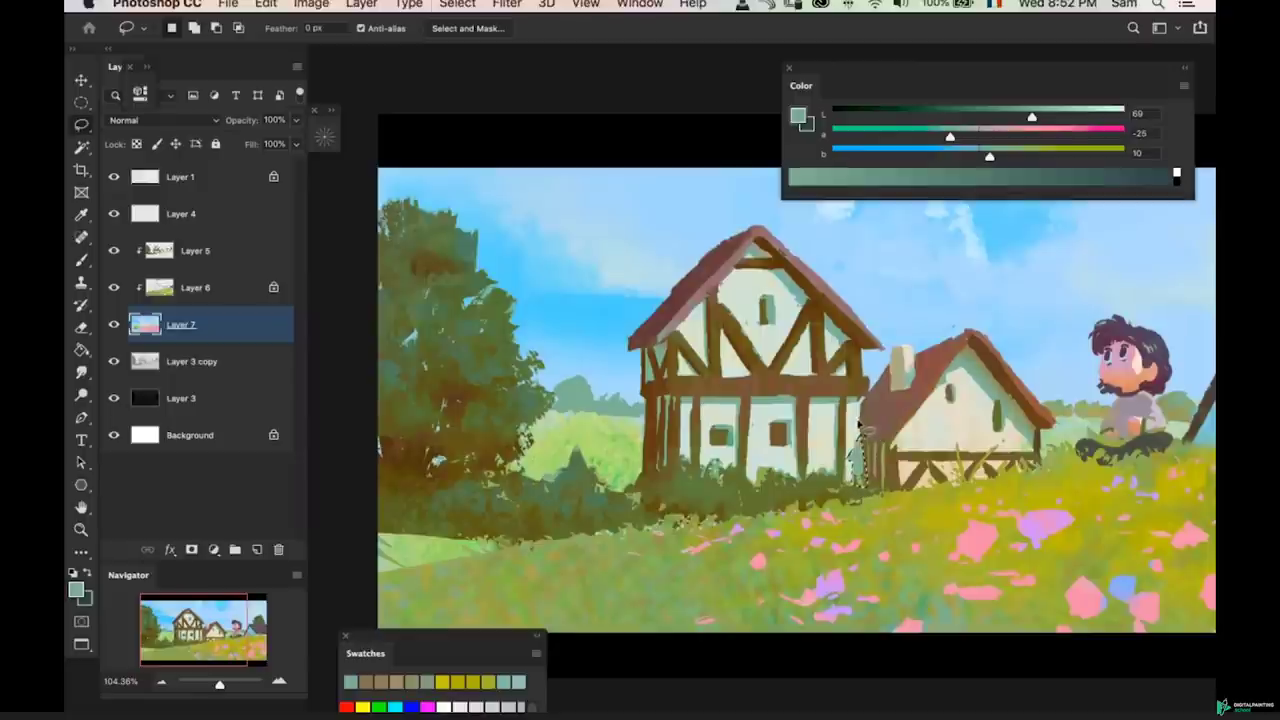
key(z)
mouse_move(852, 479)
mouse_down()
mouse_move(819, 486)
mouse_move(868, 459)
mouse_move(831, 485)
mouse_up()
scroll(830, 485, down, 4)
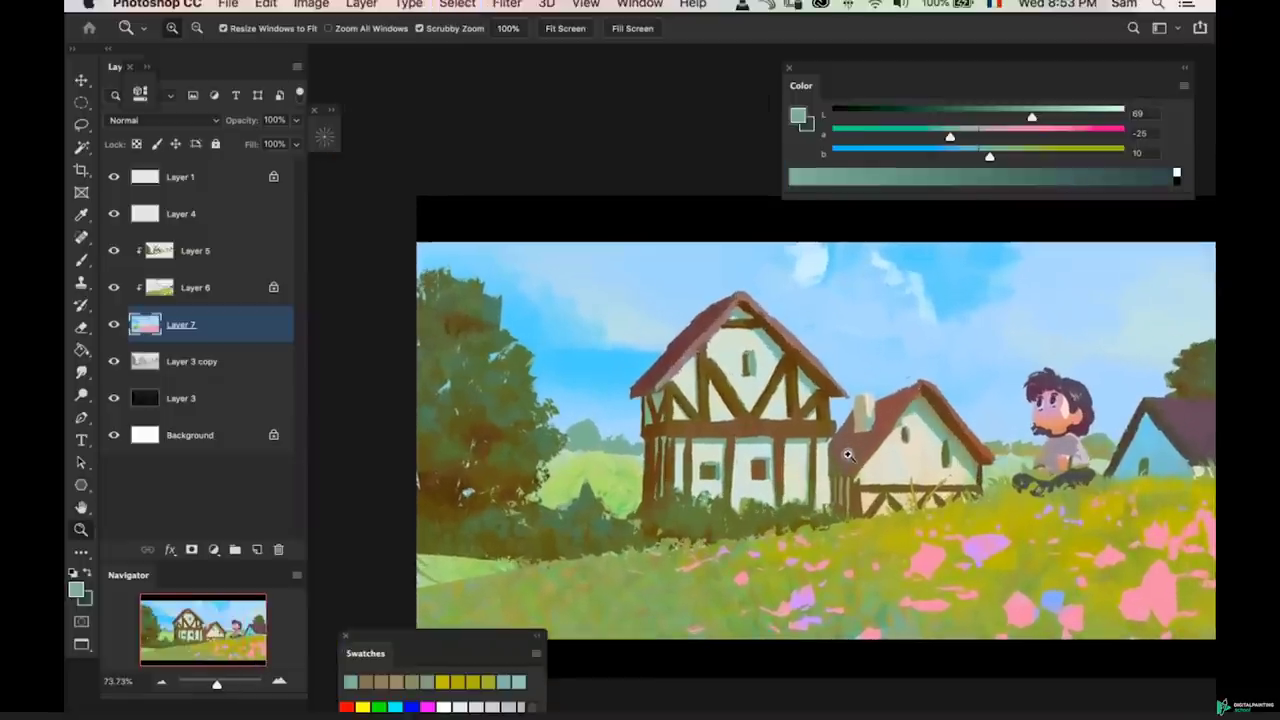
scroll(835, 472, down, 3)
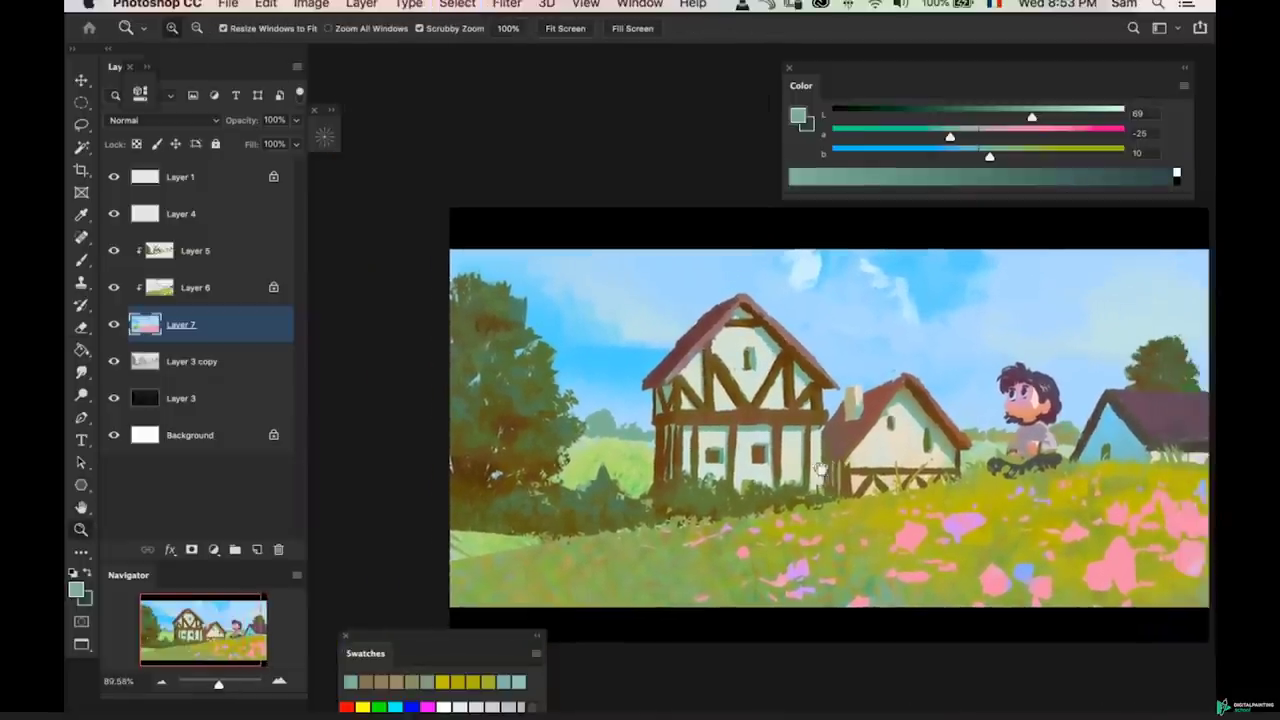
- Lock Layer 5's transparent pixels and touch up the half-timbered house's beams in brown L 30, a 15, b 33
drag(739, 406, 741, 437)
super+click(738, 436)
alt+click(608, 427)
alt+click(603, 425)
key(bracketright)
key(bracketright)
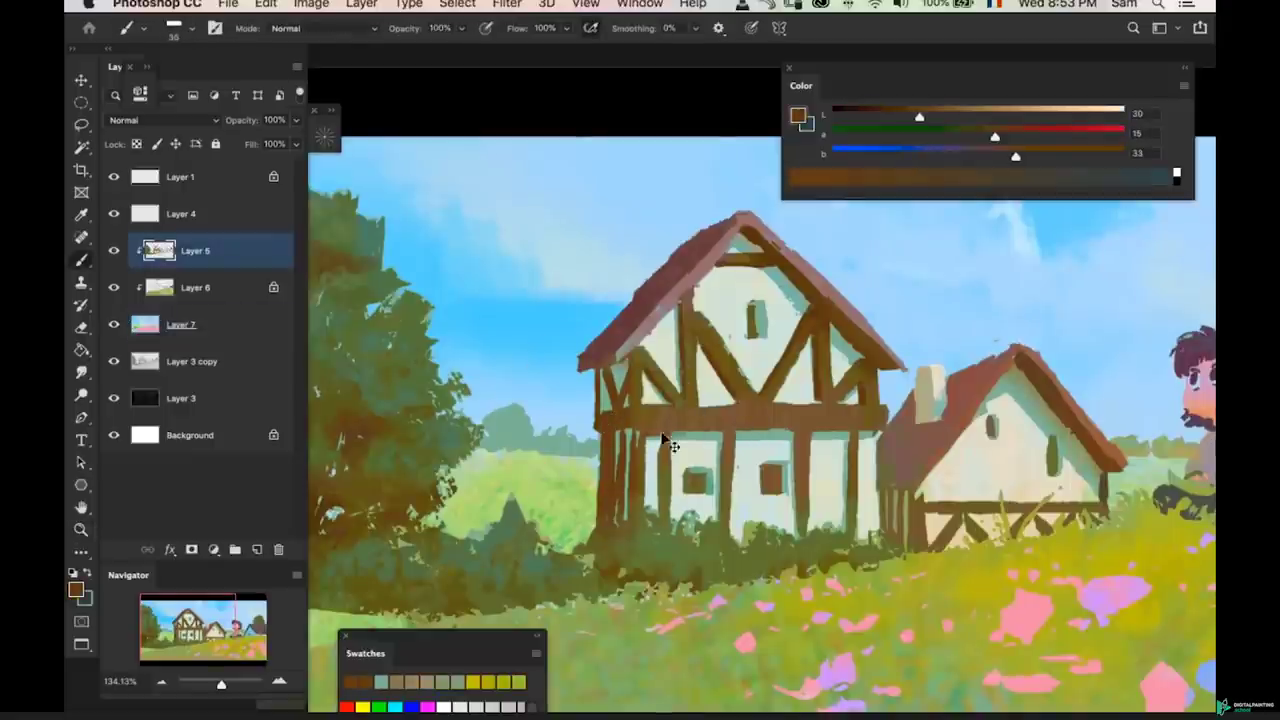
key(slash)
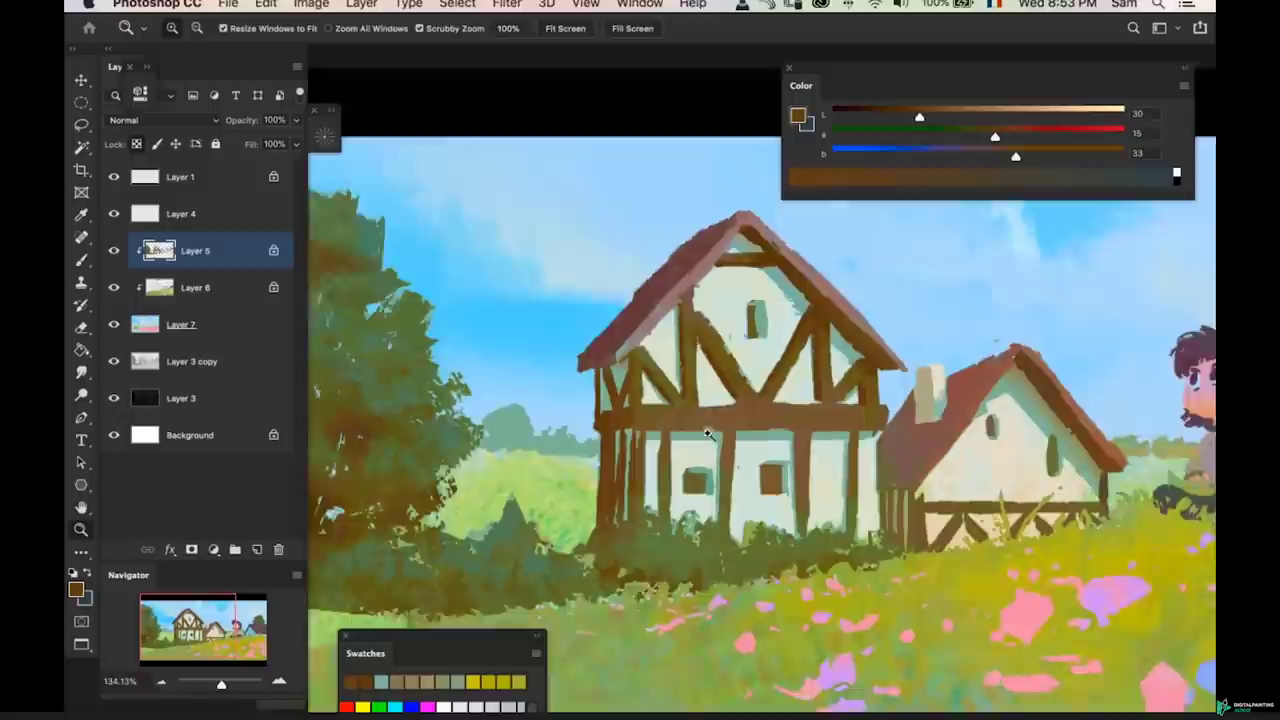
scroll(688, 426, up, 2)
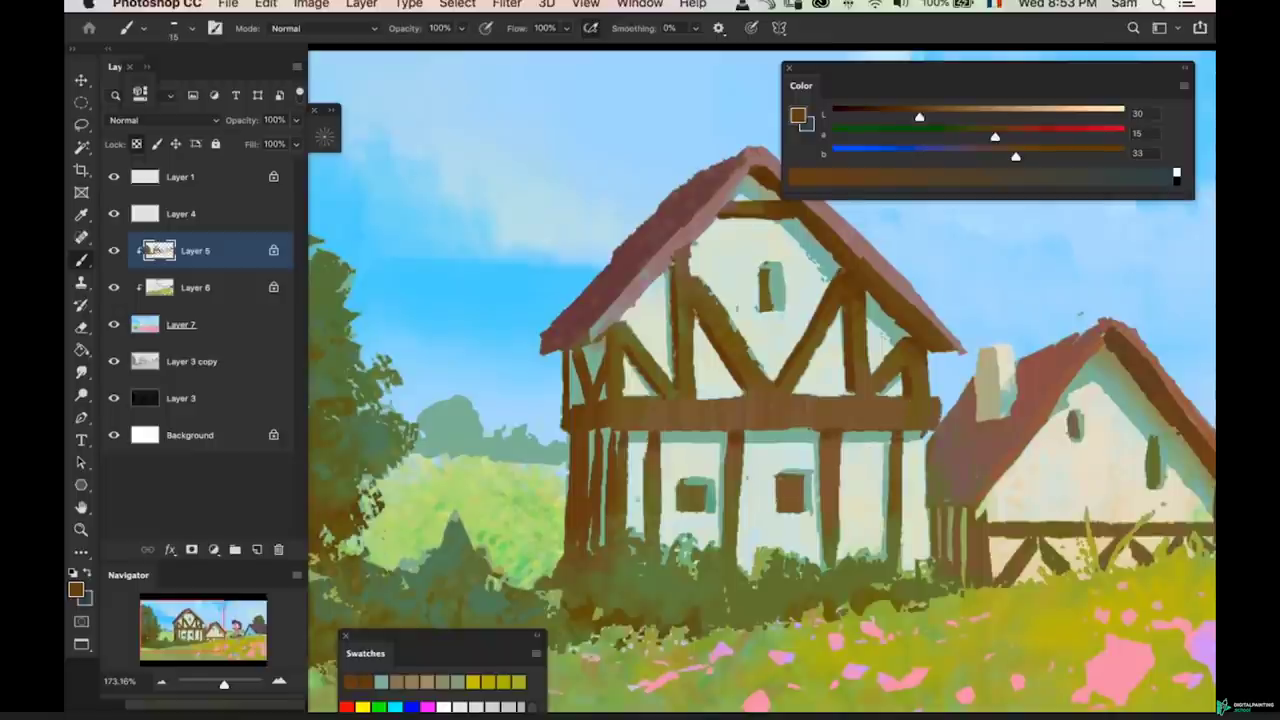
key(z)
mouse_move(780, 457)
mouse_down()
mouse_move(749, 471)
mouse_move(743, 434)
mouse_up()
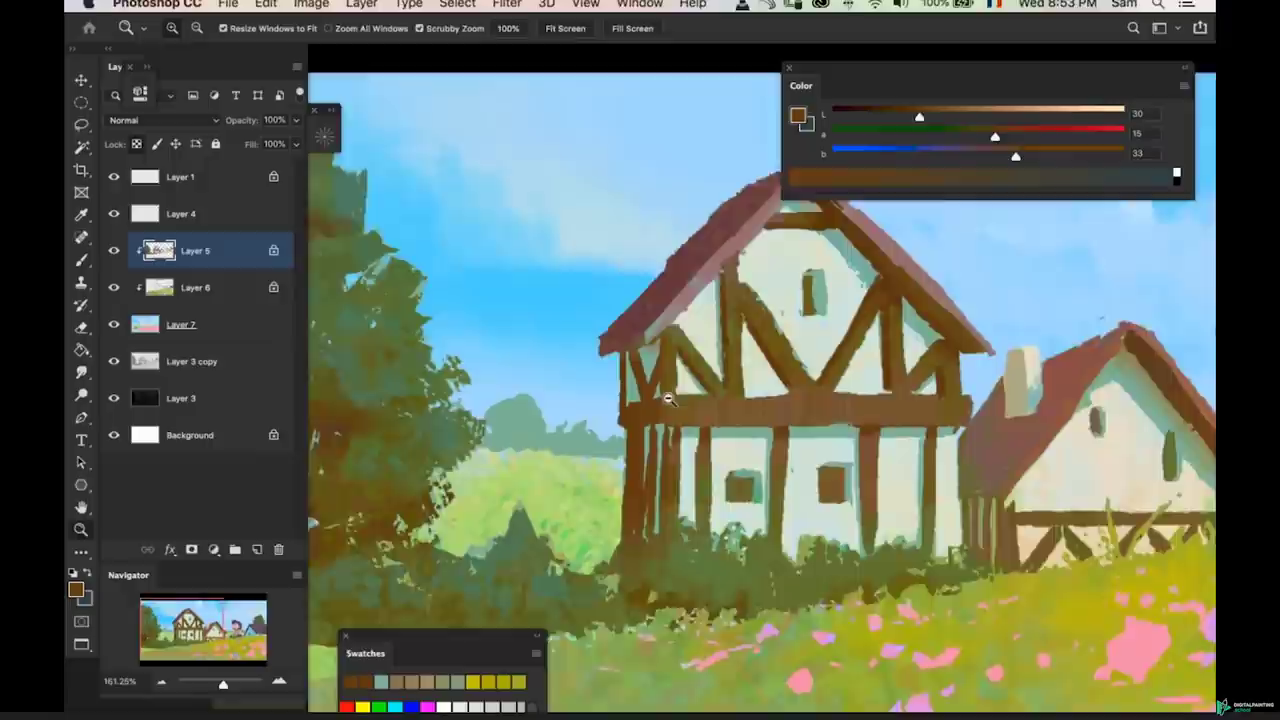
- Touch up the half-timbered house's posts and beams on Layer 5, sampling a darker brown at L 26, a 13, b 32
drag(650, 405, 695, 405)
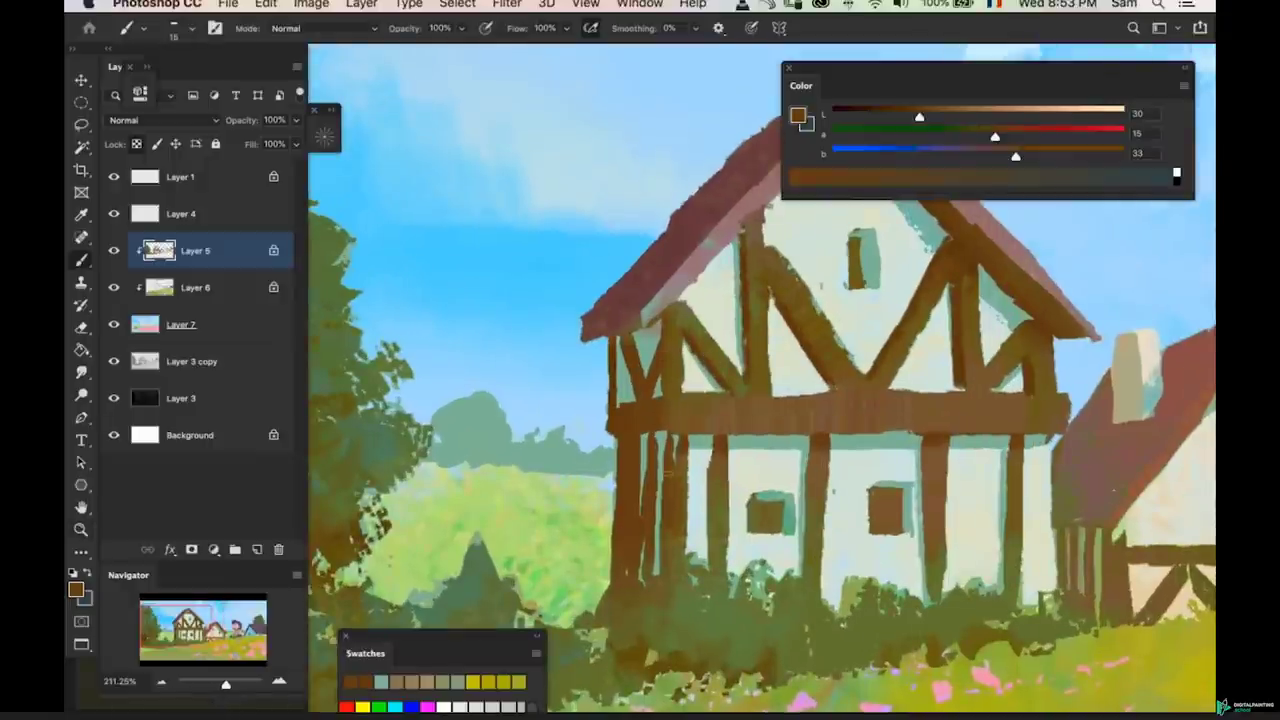
drag(648, 436, 626, 466)
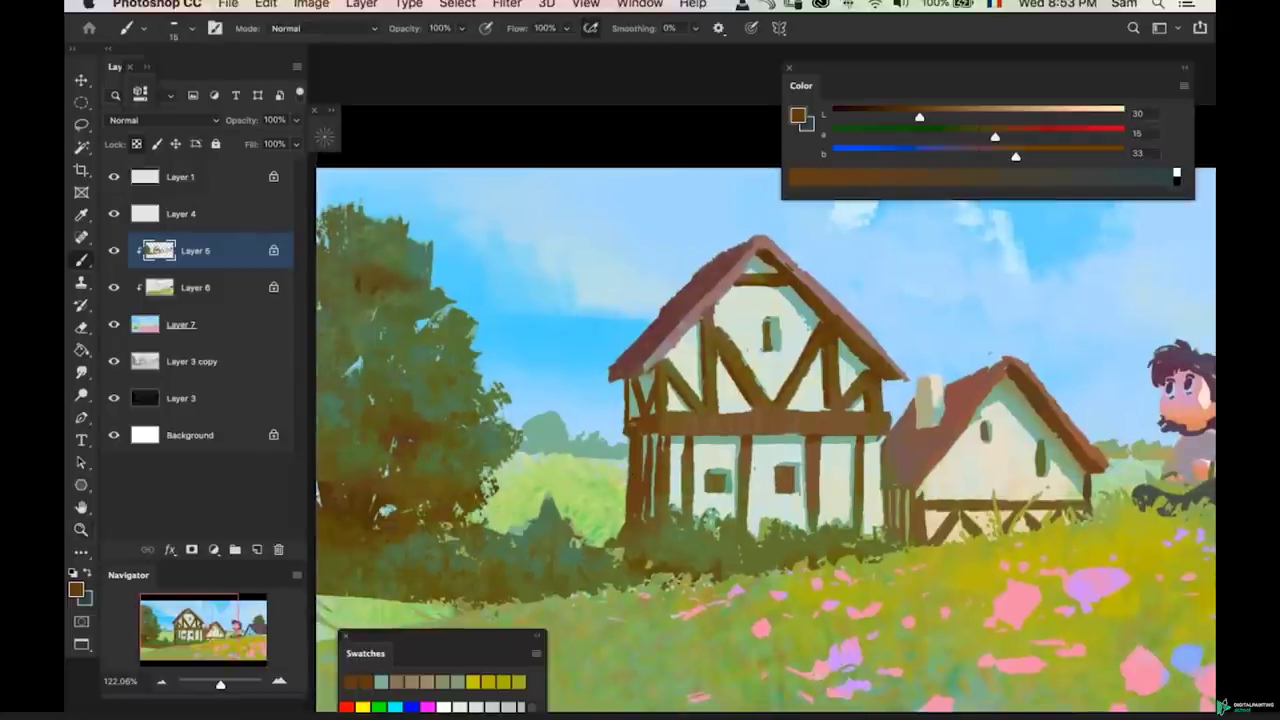
alt+click(632, 412)
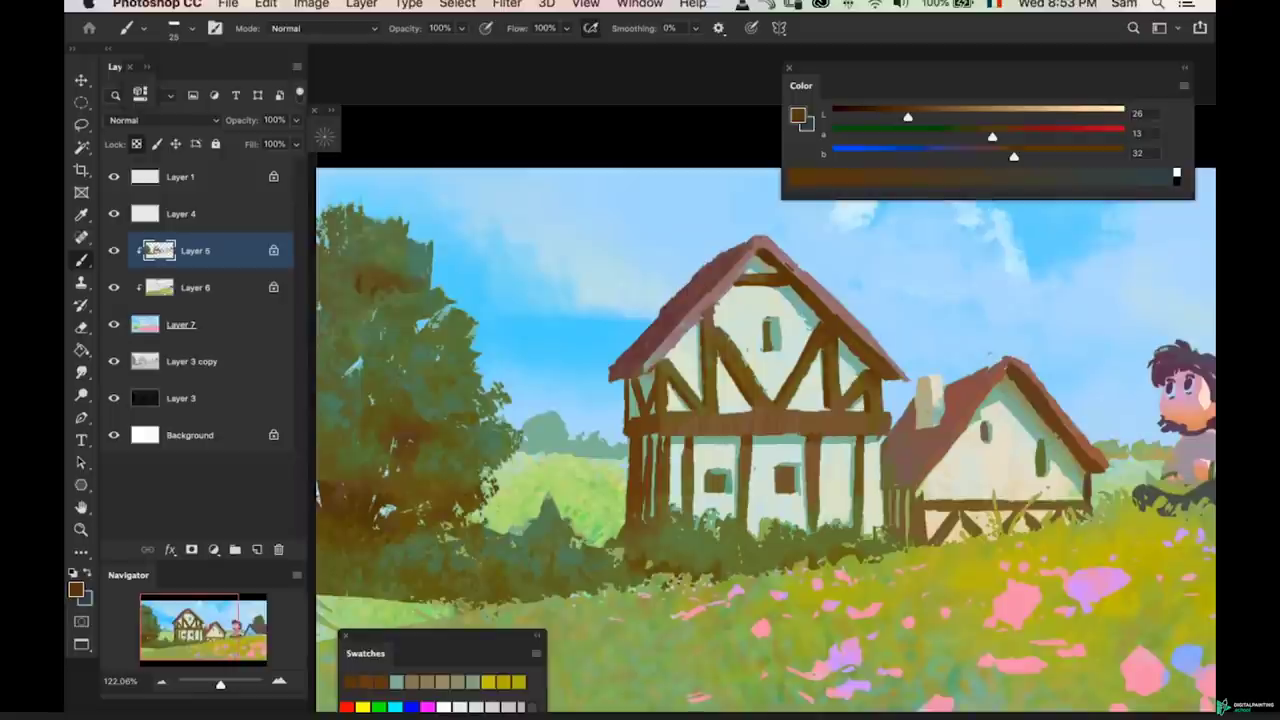
key(z)
key(b)
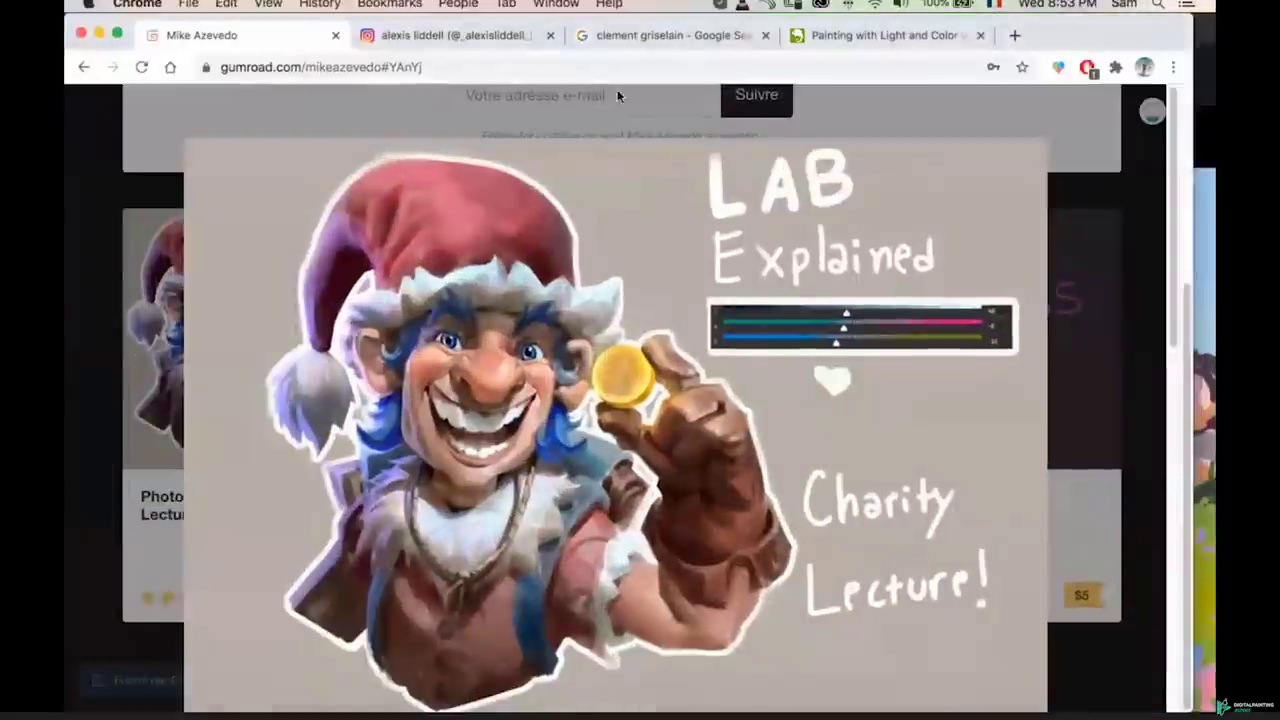
- Switch to Chrome, search the web for "ozamu tezuka" and skim the results
click(601, 70)
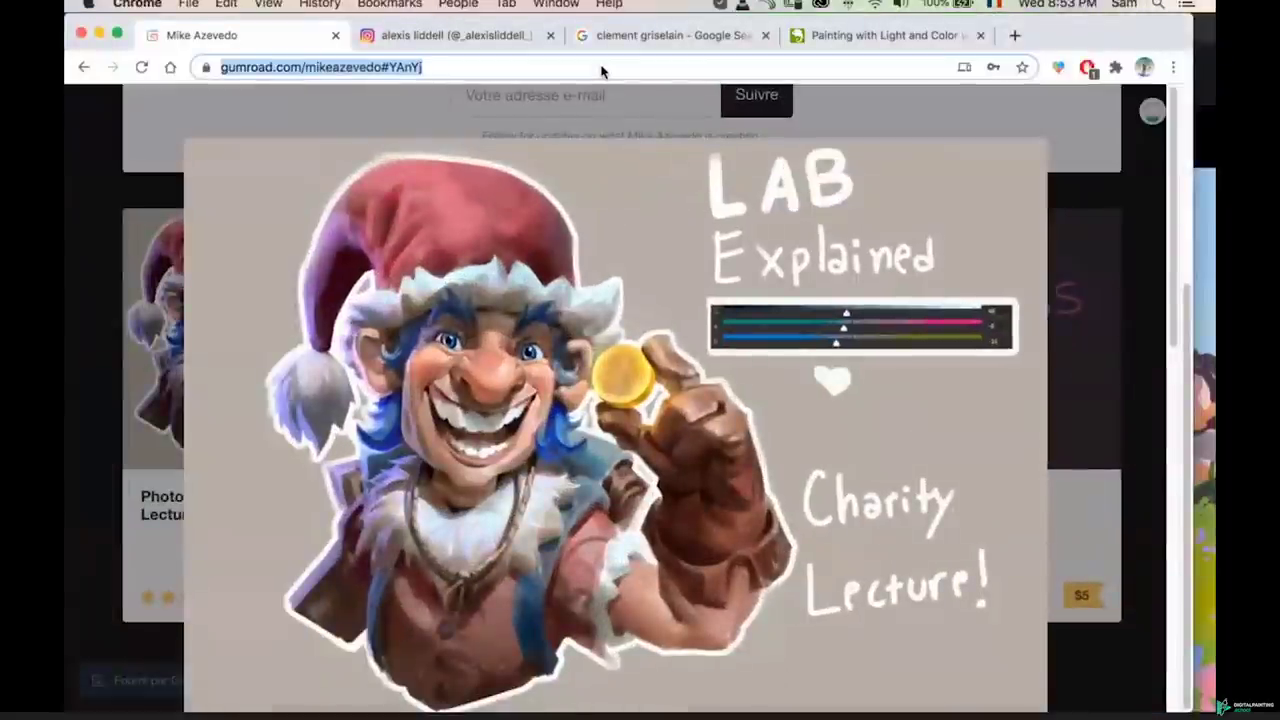
text(ozamu tezuka)
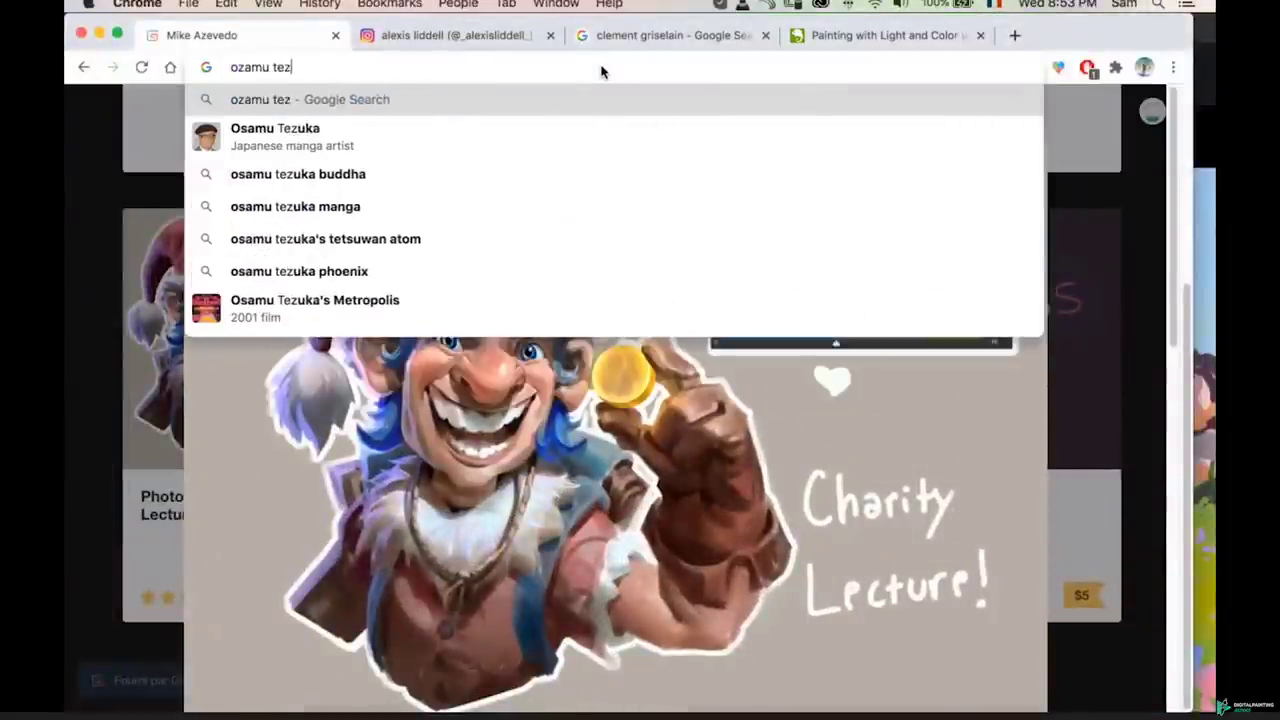
key(Return)
scroll(766, 314, down, 6)
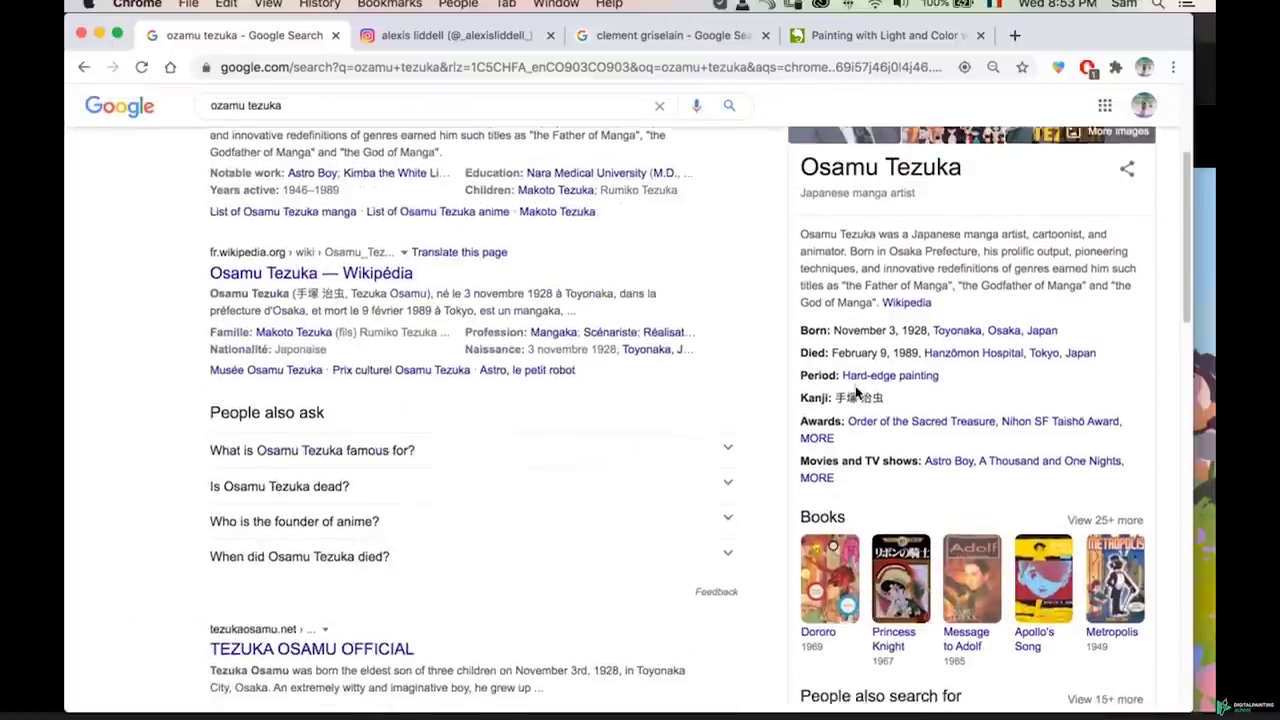
scroll(831, 370, up, 5)
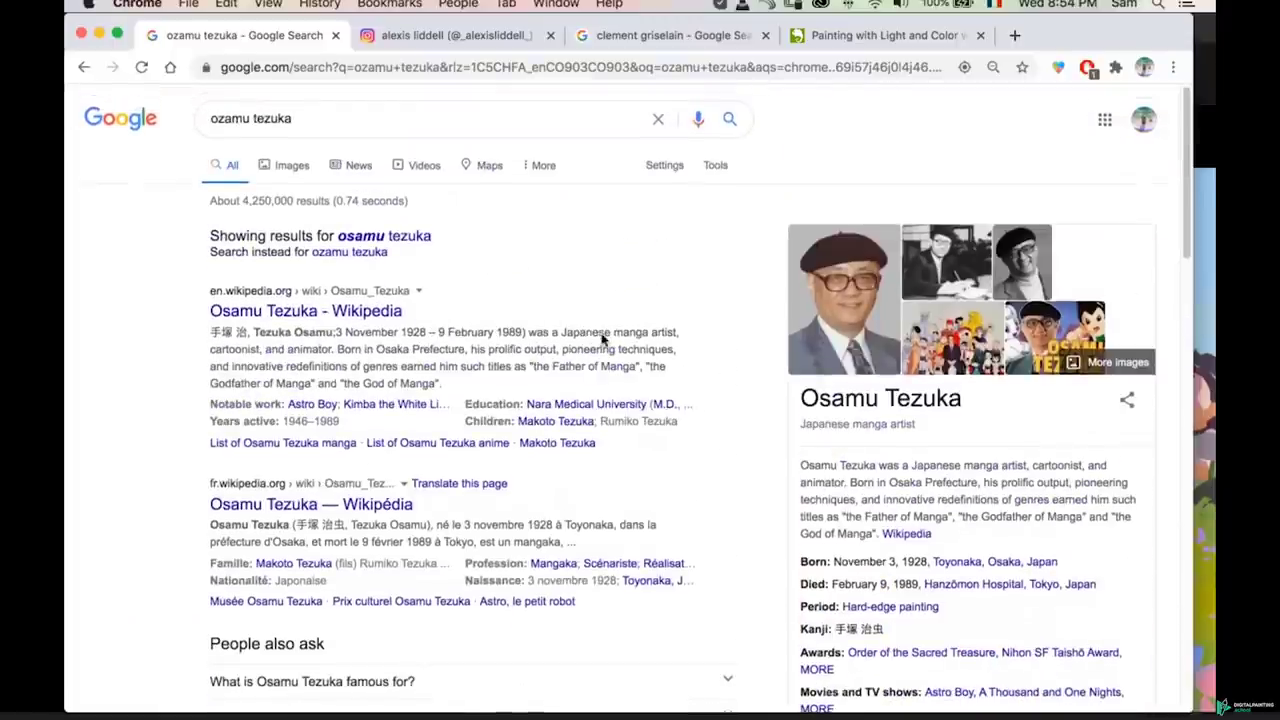
- Refine the web search to "osamu tezuka astro boy"
click(368, 119)
text(as)
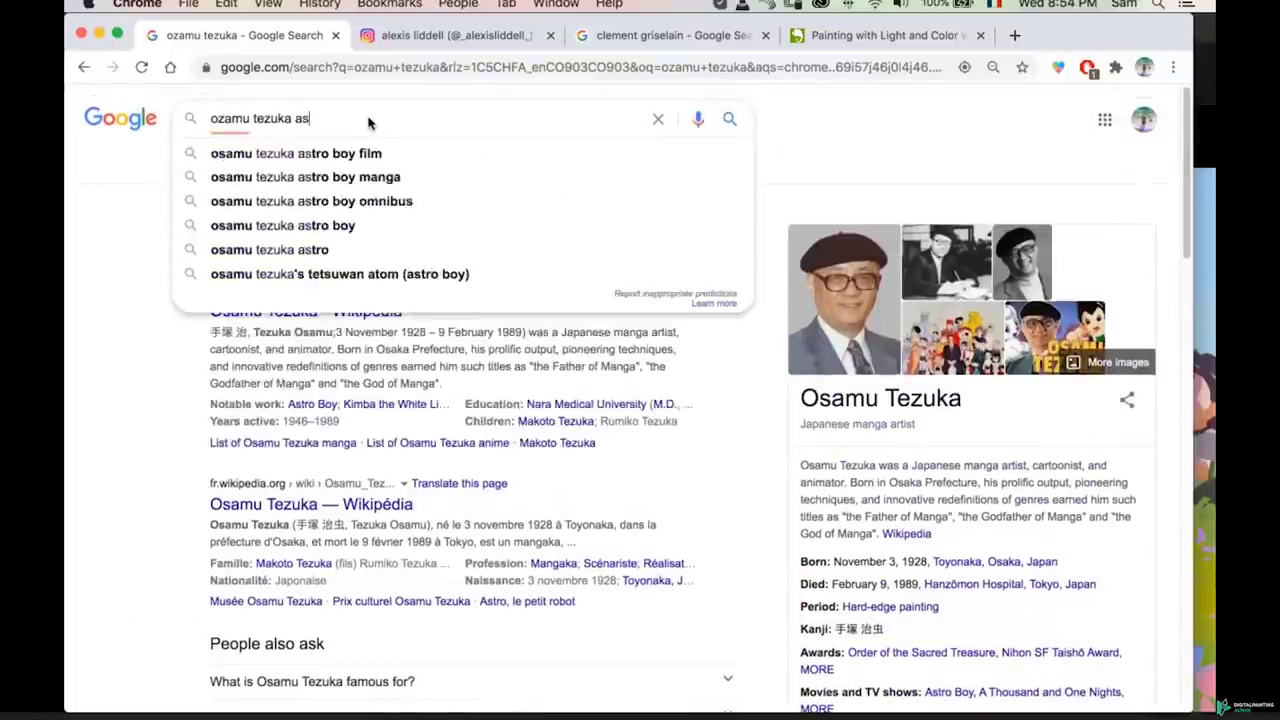
click(520, 226)
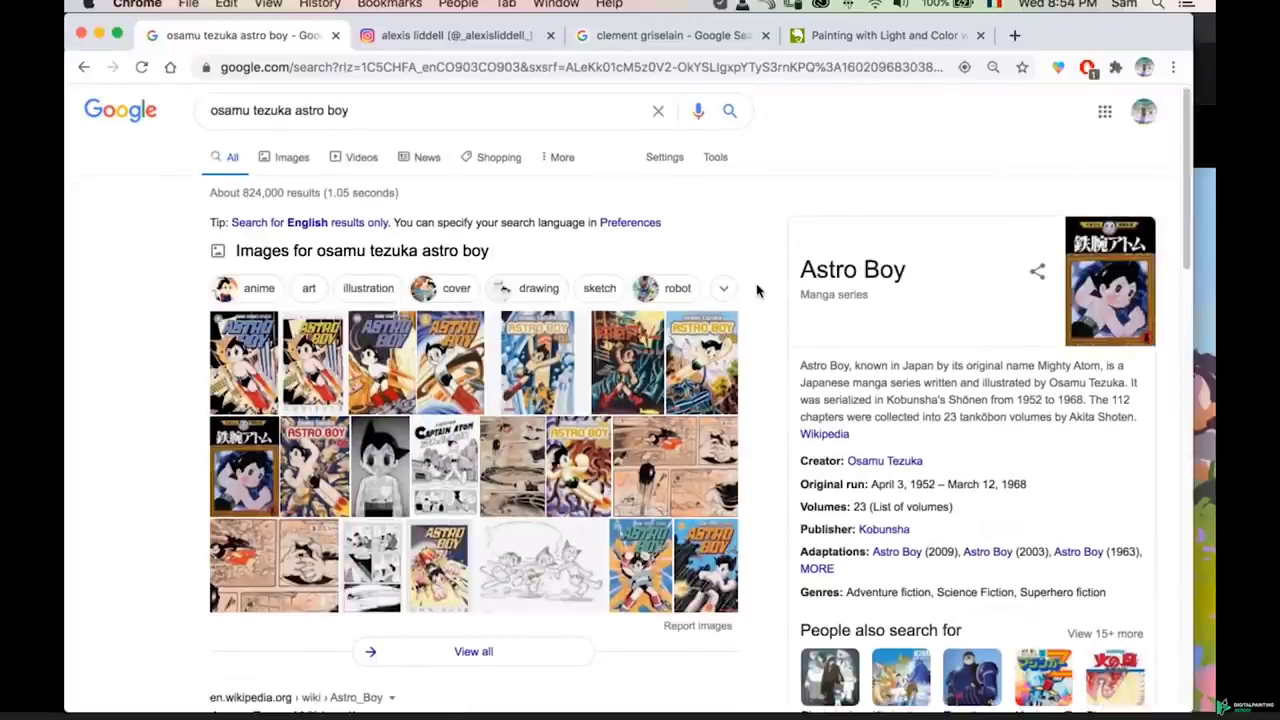
- Return to Photoshop, make Layer 6 active and sample the half-timbered house's roof mauve at L 49, a 16, b 7
key(ctrl+Up)
click(679, 223)
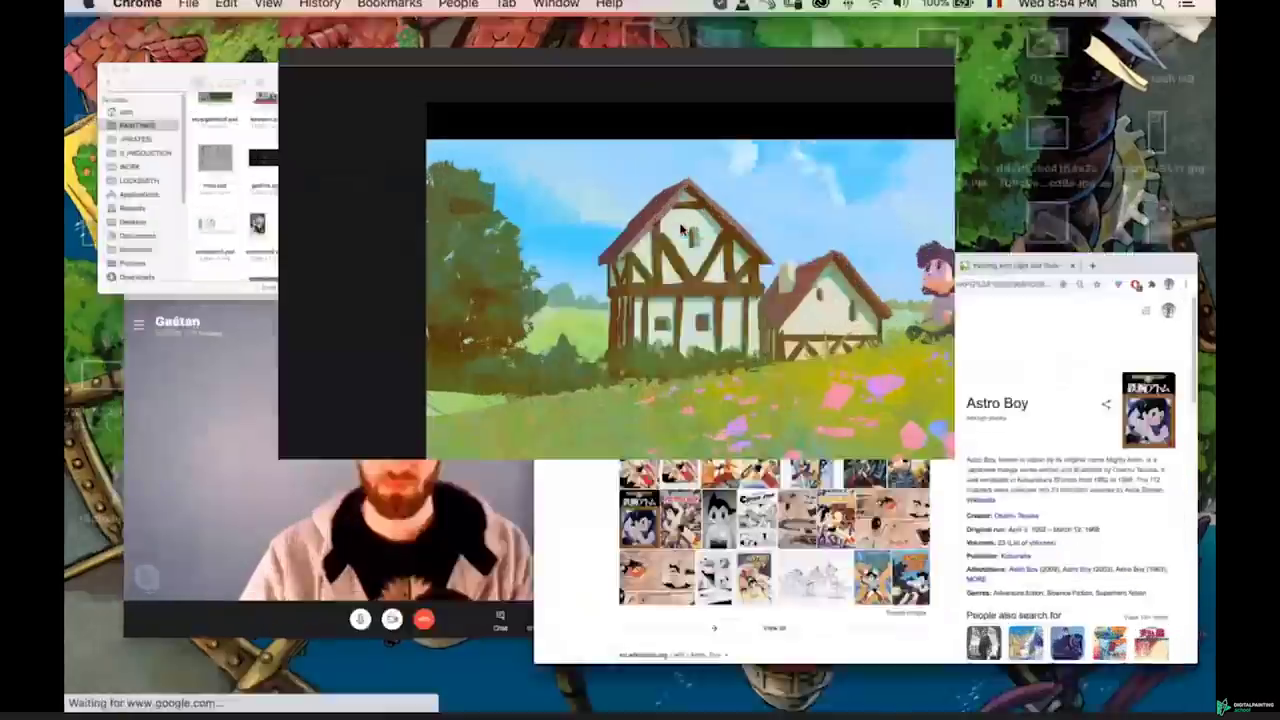
key(z)
drag(745, 440, 676, 482)
key(b)
key(z)
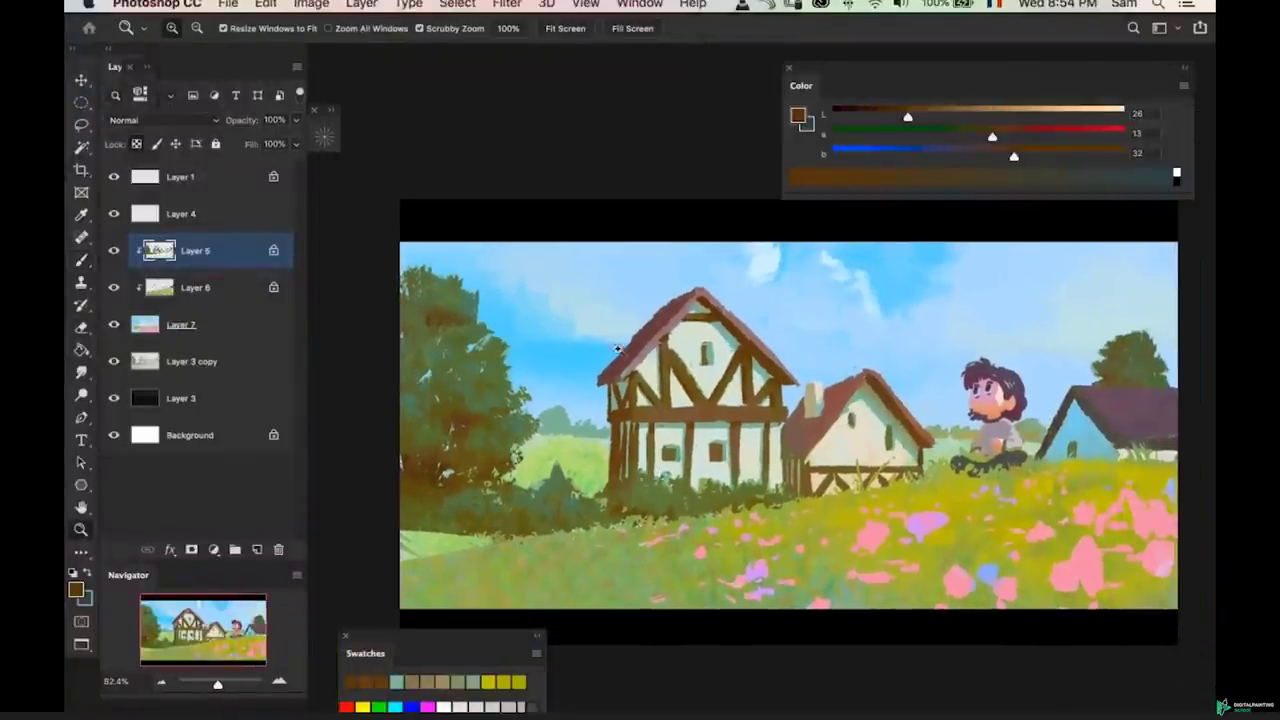
drag(620, 354, 658, 367)
super+click(658, 368)
key(b)
alt+click(653, 367)
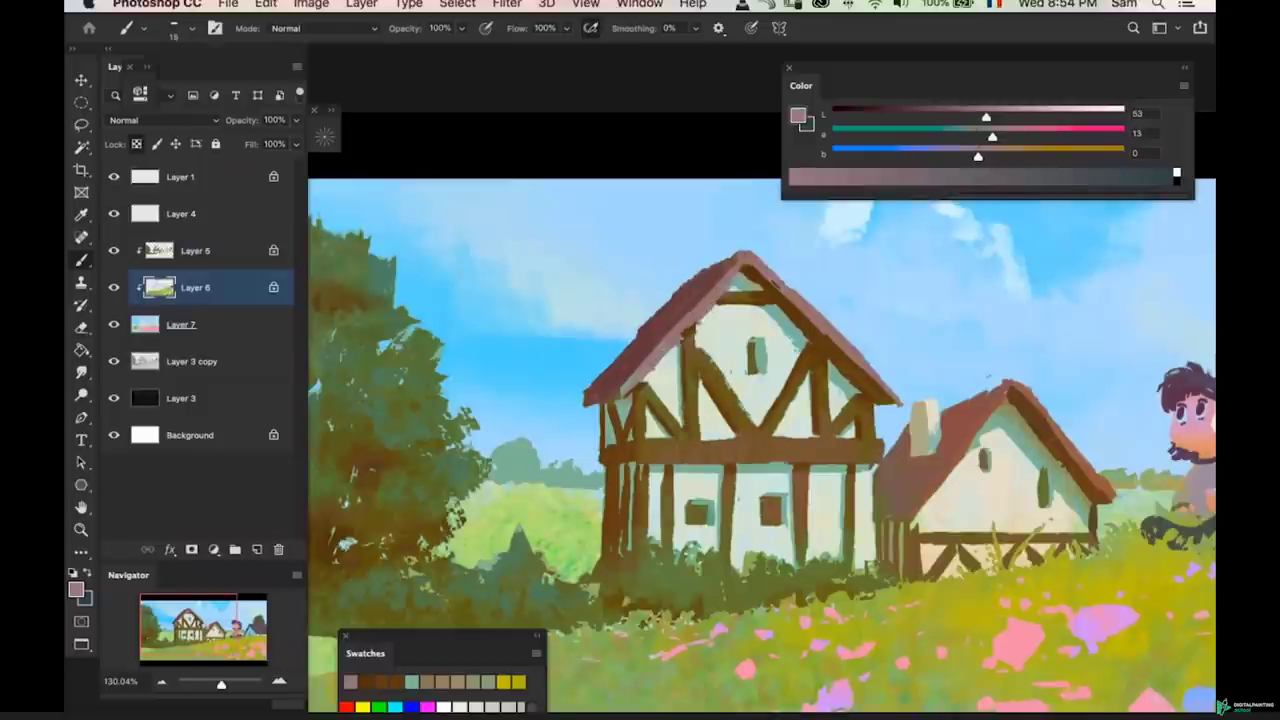
alt+click(690, 318)
key([)
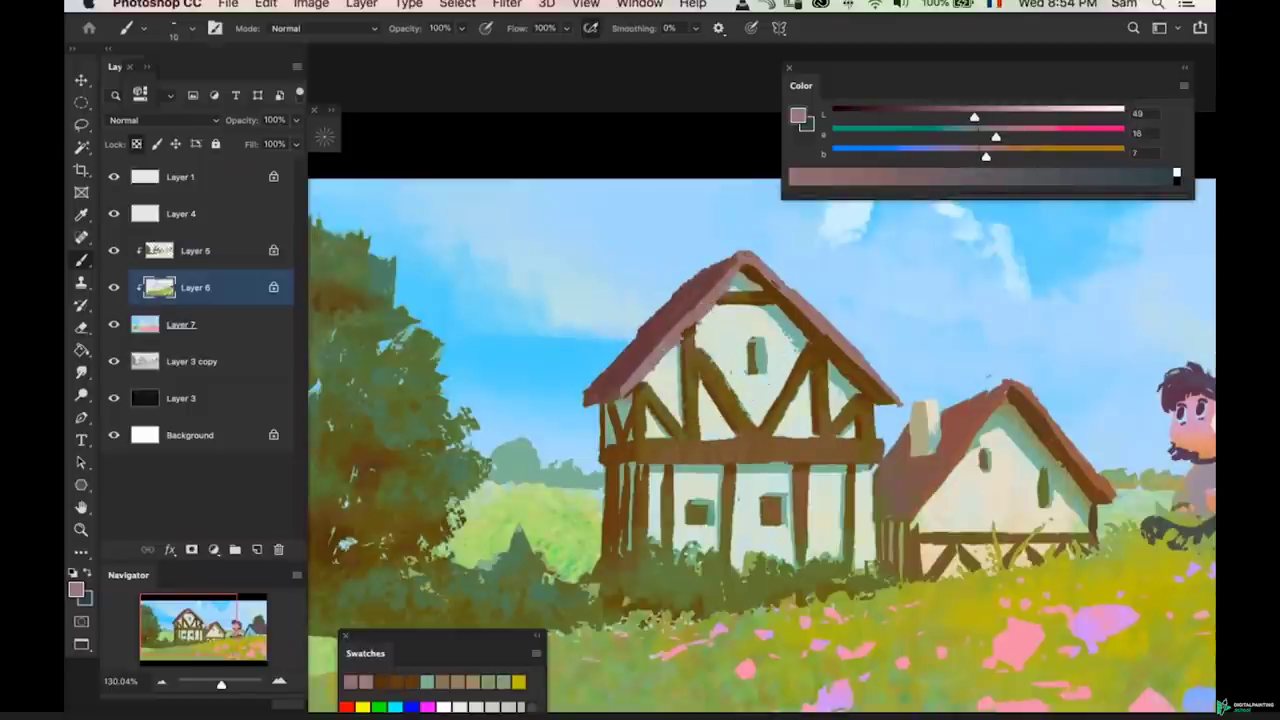
- Examine the houses, meadow and seated figure both close up and as a whole composition
key(z)
scroll(641, 413, down, 4)
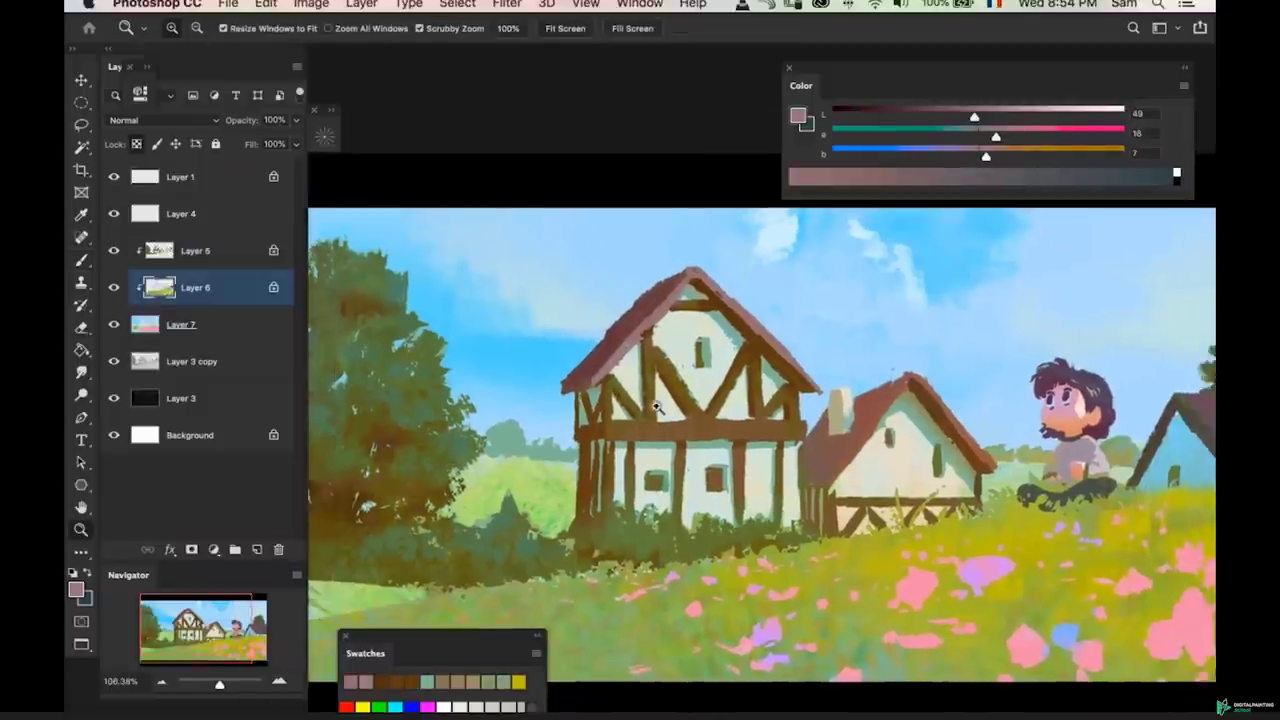
key(b)
key(z)
drag(741, 366, 748, 374)
scroll(600, 345, up, 1)
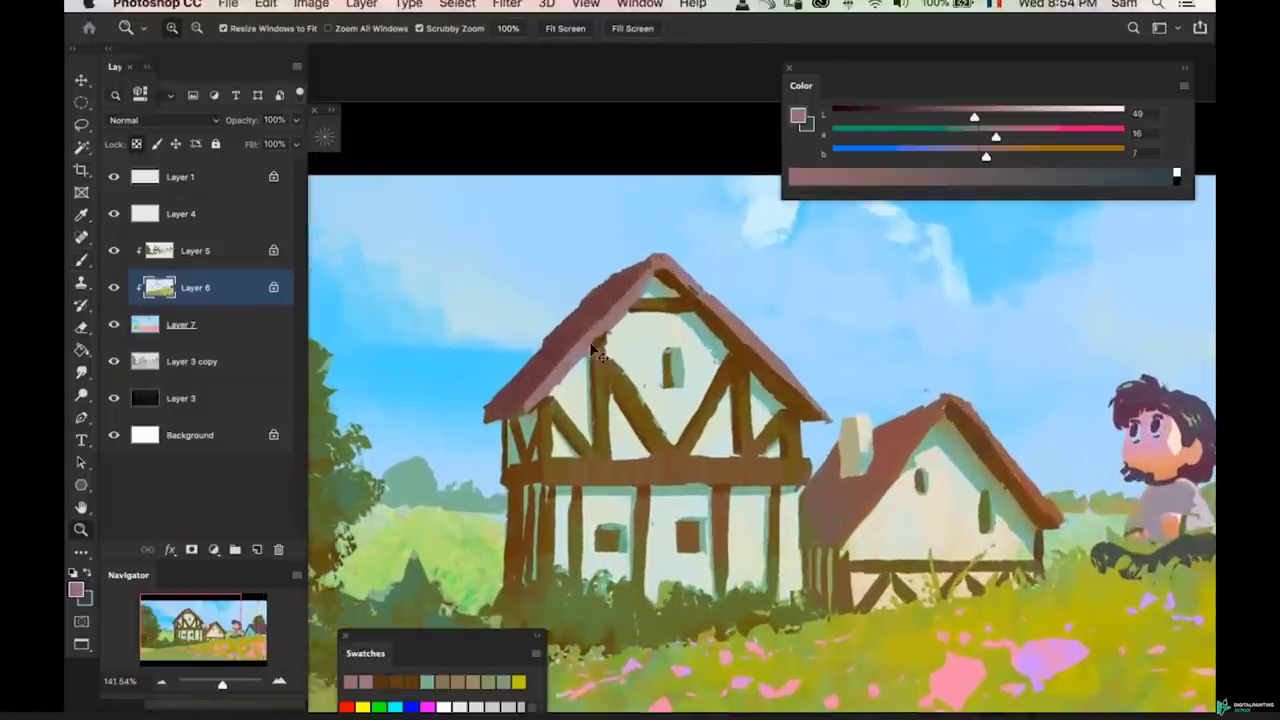
scroll(613, 390, up, 1)
scroll(613, 390, down, 1)
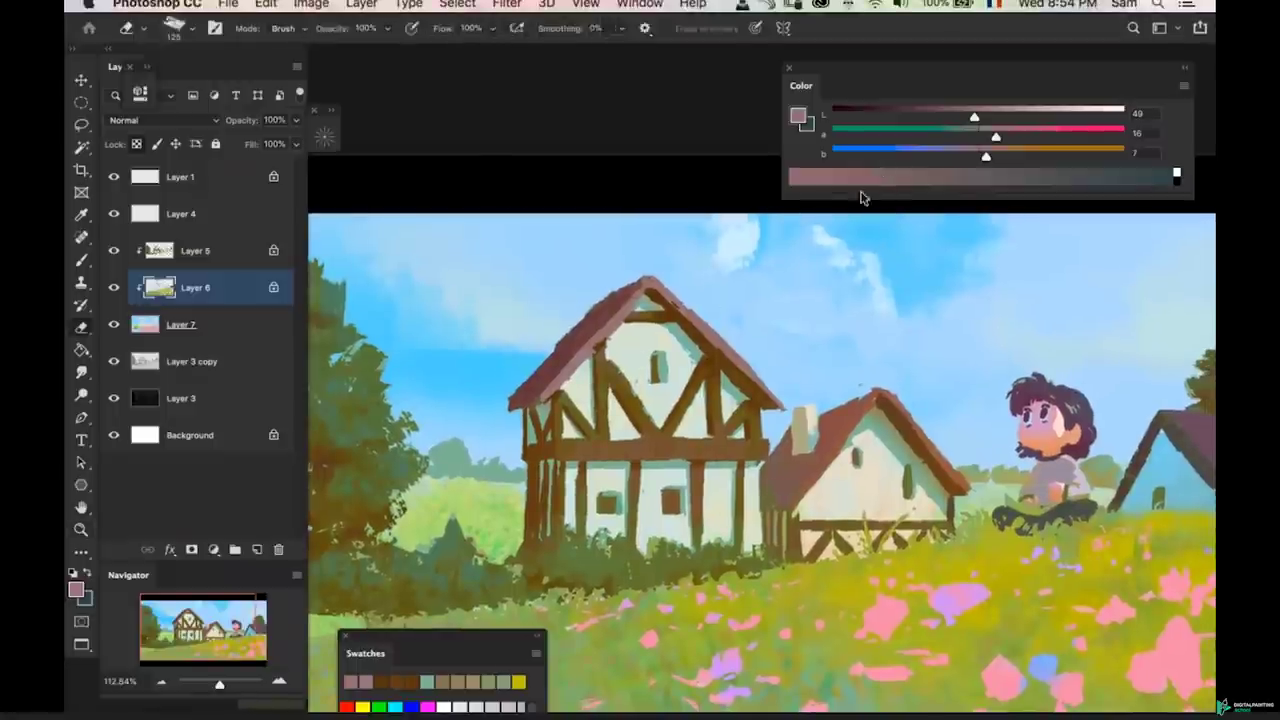
scroll(808, 382, down, 2)
scroll(990, 415, up, 3)
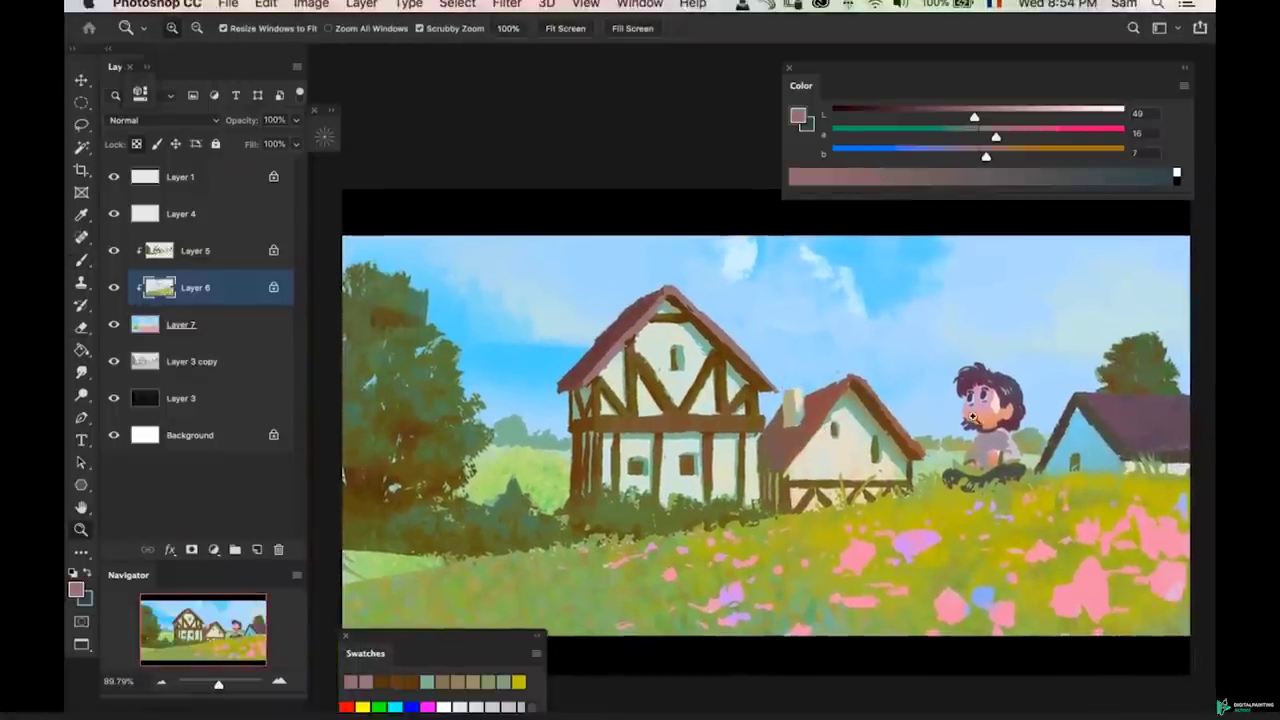
- Sample the seated figure's skin tone and mix a deeper orange at L 59, a 36, b 33 for the lower face
key(b)
alt+click(993, 416)
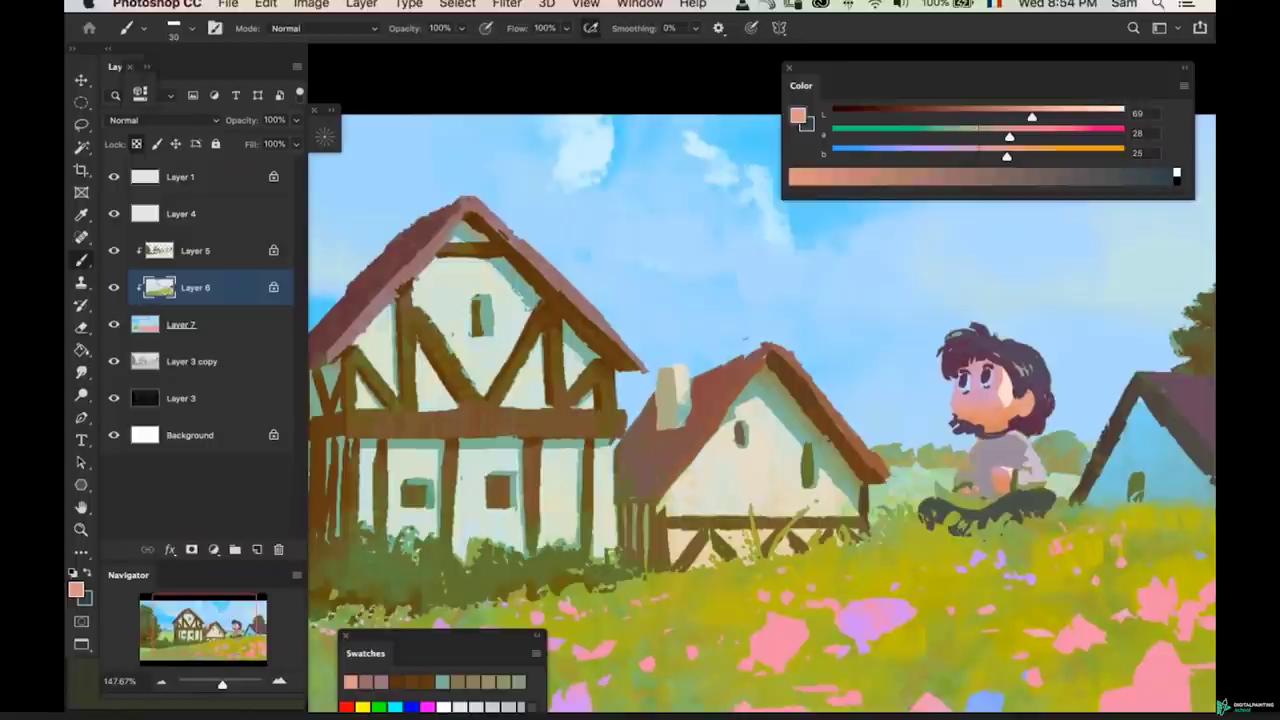
scroll(993, 440, up, 2)
alt+click(1001, 420)
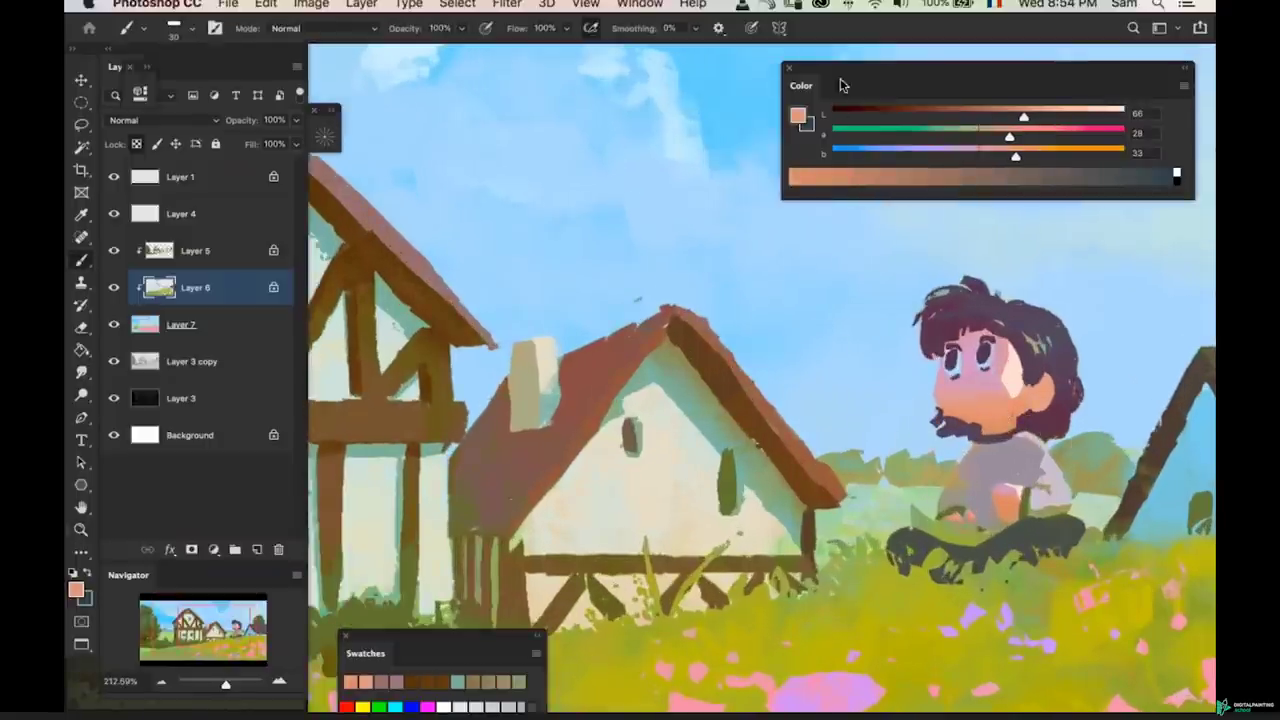
drag(1024, 117, 1021, 144)
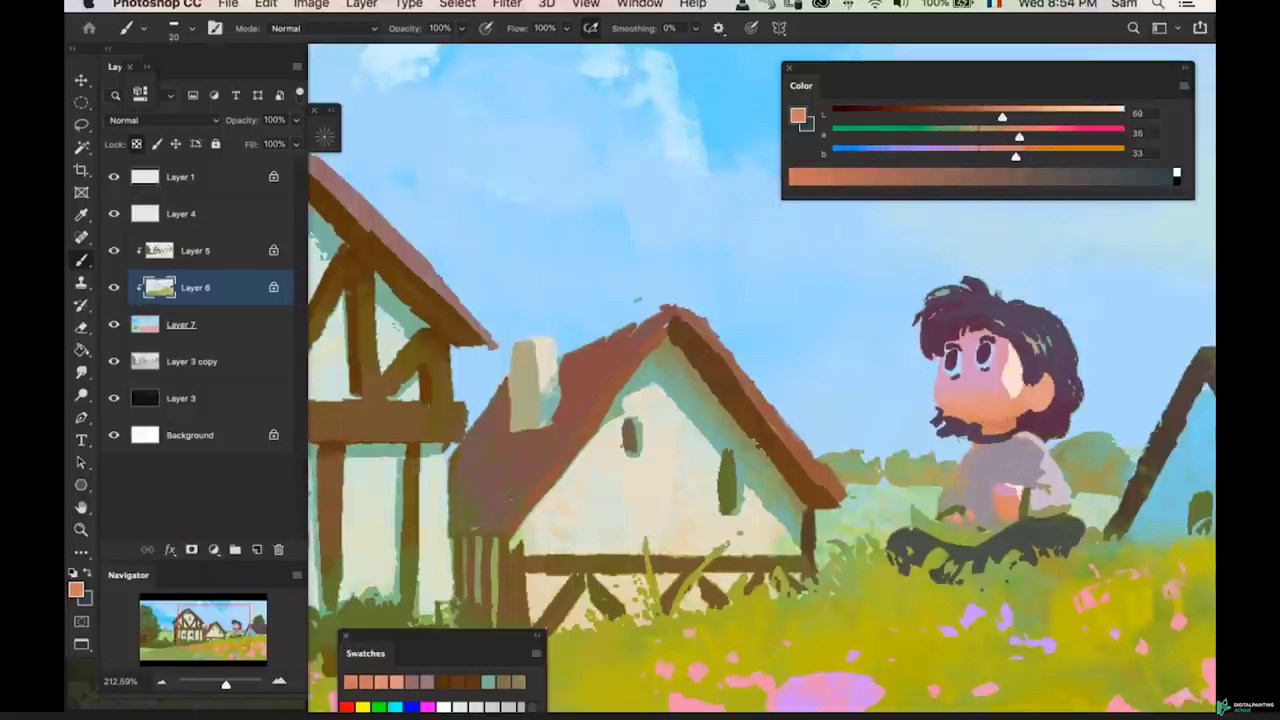
- Blend the seated figure's cheek, jaw and ear with alternately sampled lighter and deeper skin oranges
alt+click(991, 392)
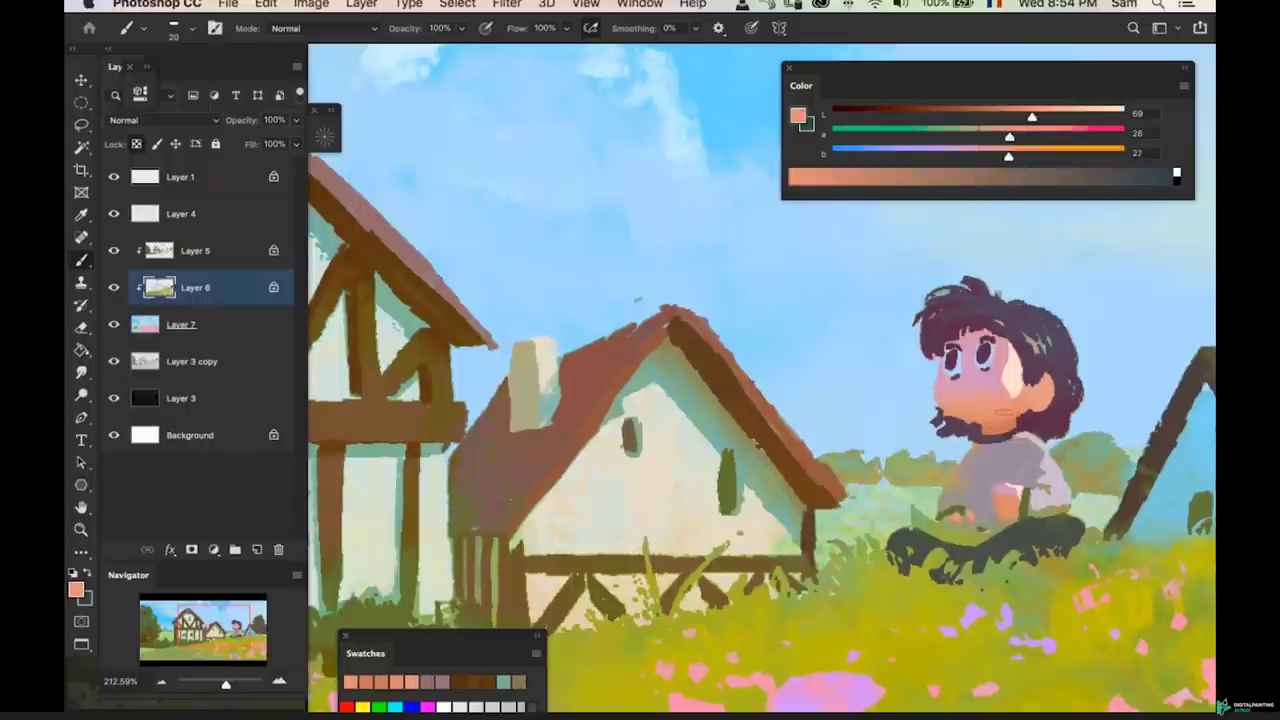
alt+click(1000, 424)
key(bracketright)
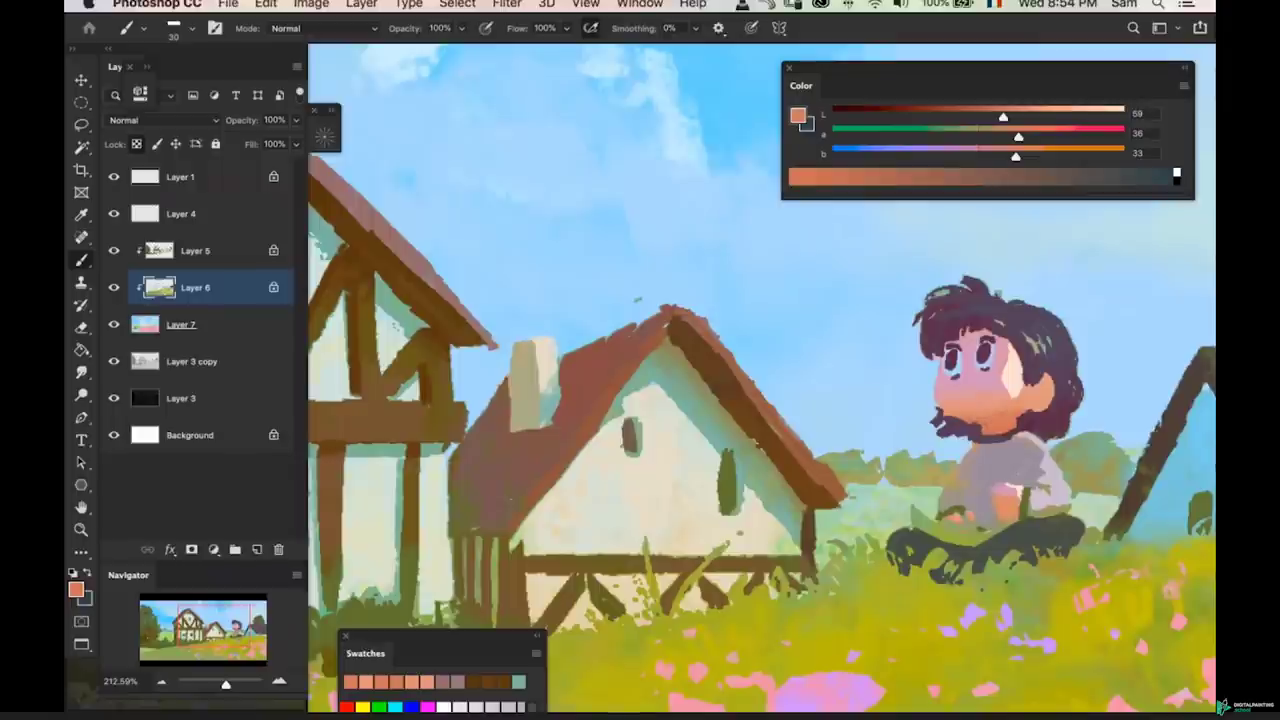
alt+click(1003, 392)
alt+click(997, 425)
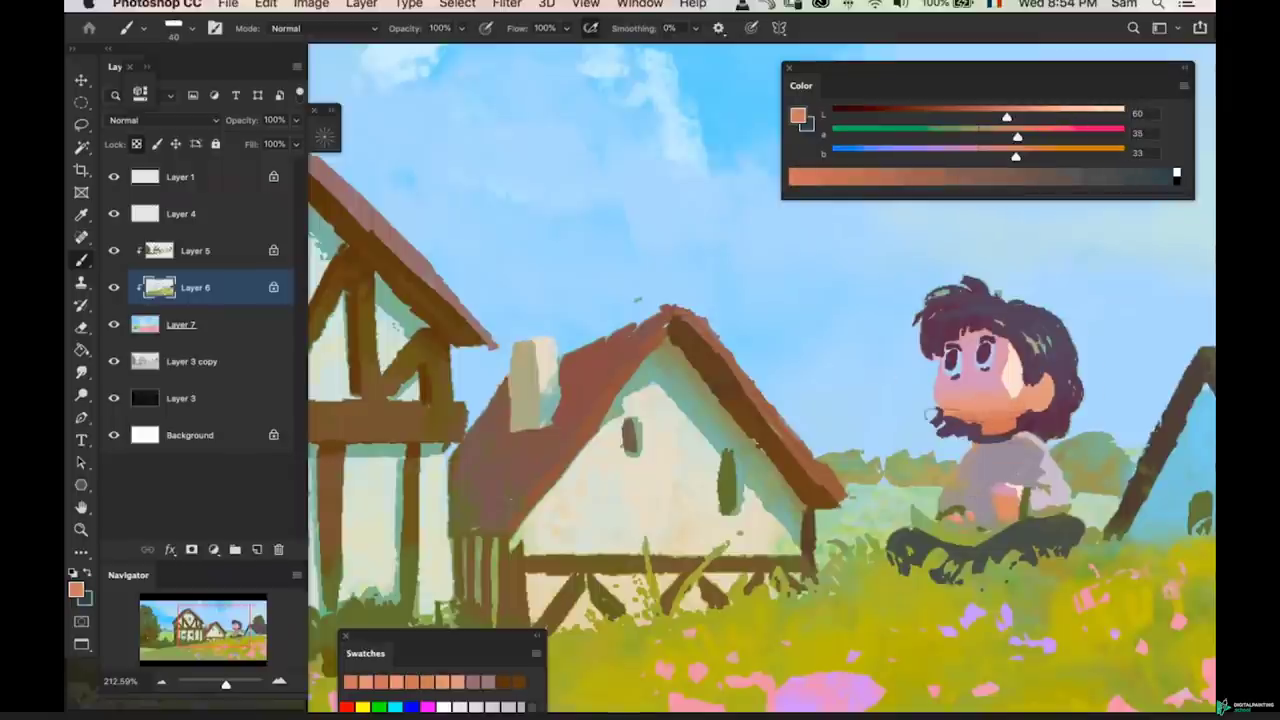
alt+click(1037, 391)
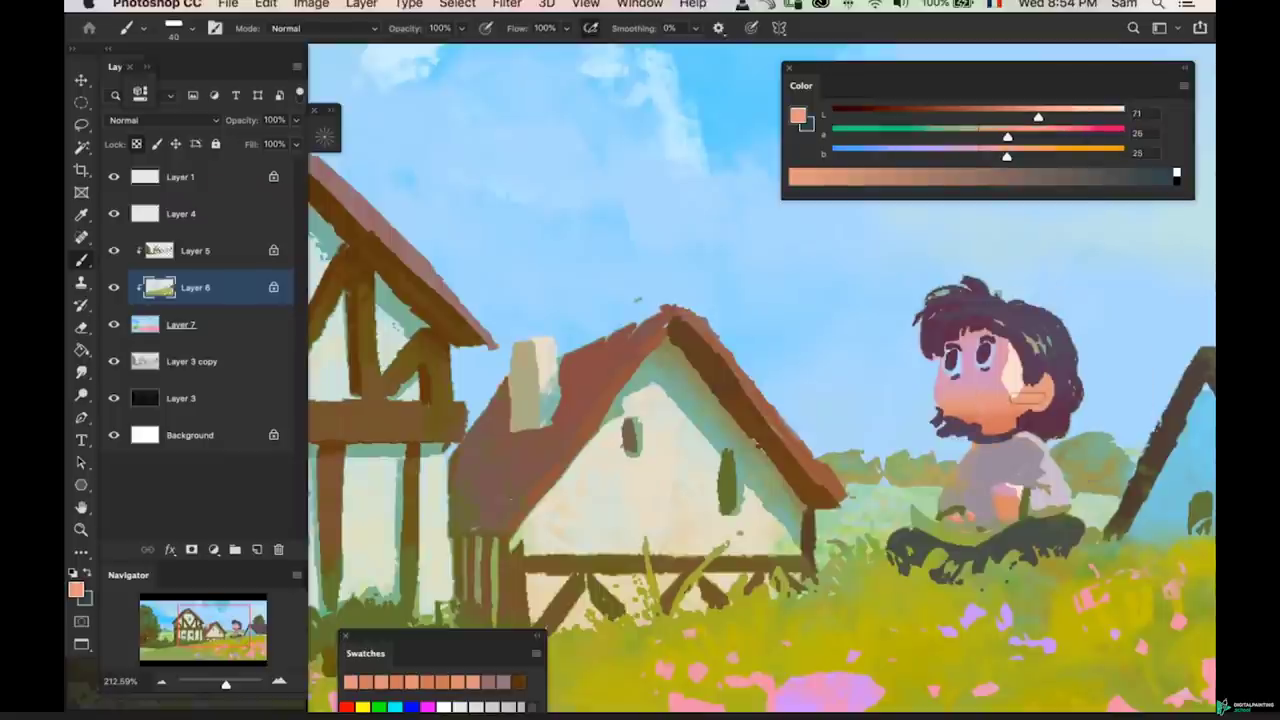
- Sample the jaw's orange at L 61, a 34, b 33, refine the area around the ear and undo the last stroke
key(z)
mouse_move(970, 410)
mouse_down()
mouse_move(938, 422)
mouse_move(980, 410)
mouse_up()
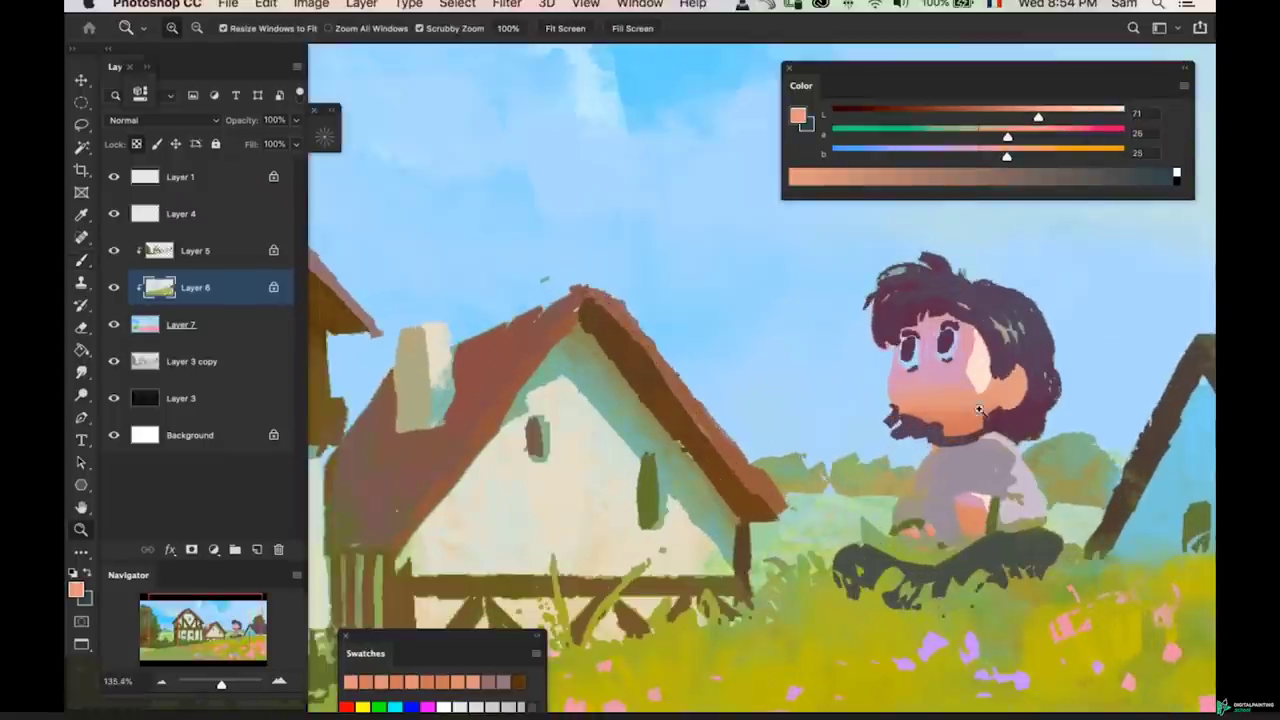
key(b)
alt+click(935, 415)
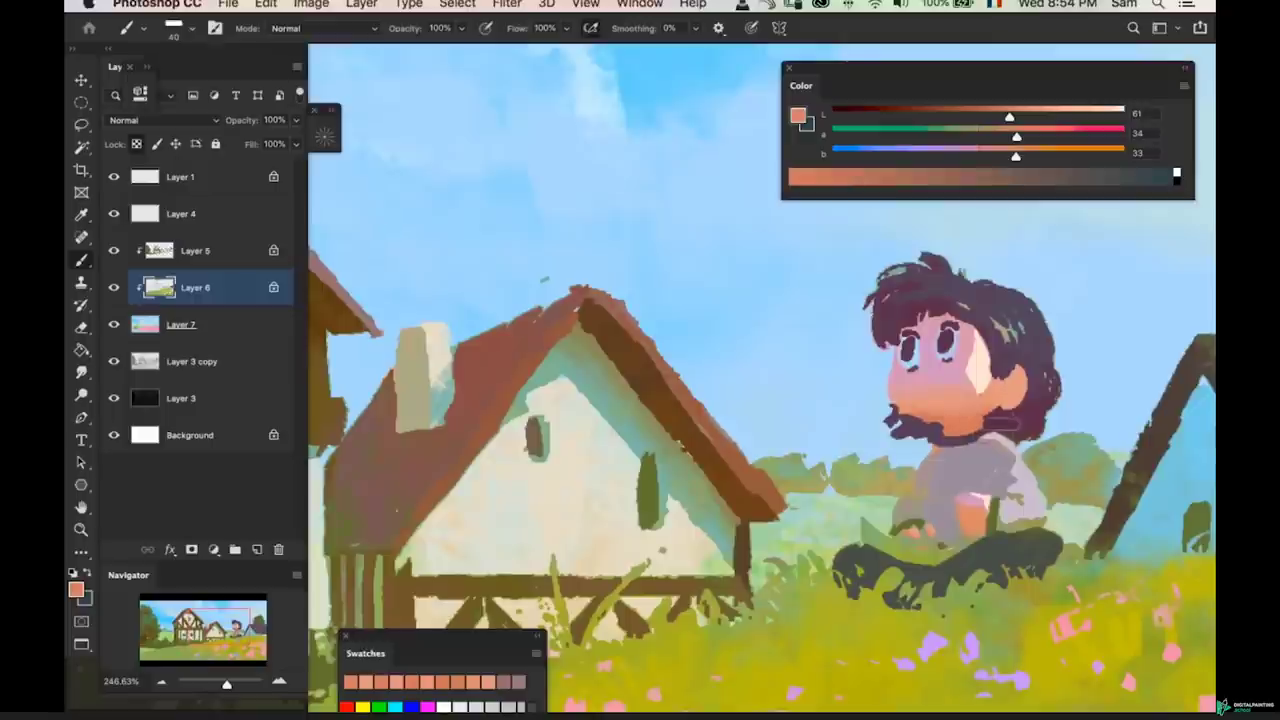
key(z)
mouse_move(1006, 401)
mouse_down()
mouse_move(970, 410)
mouse_move(1005, 405)
mouse_up()
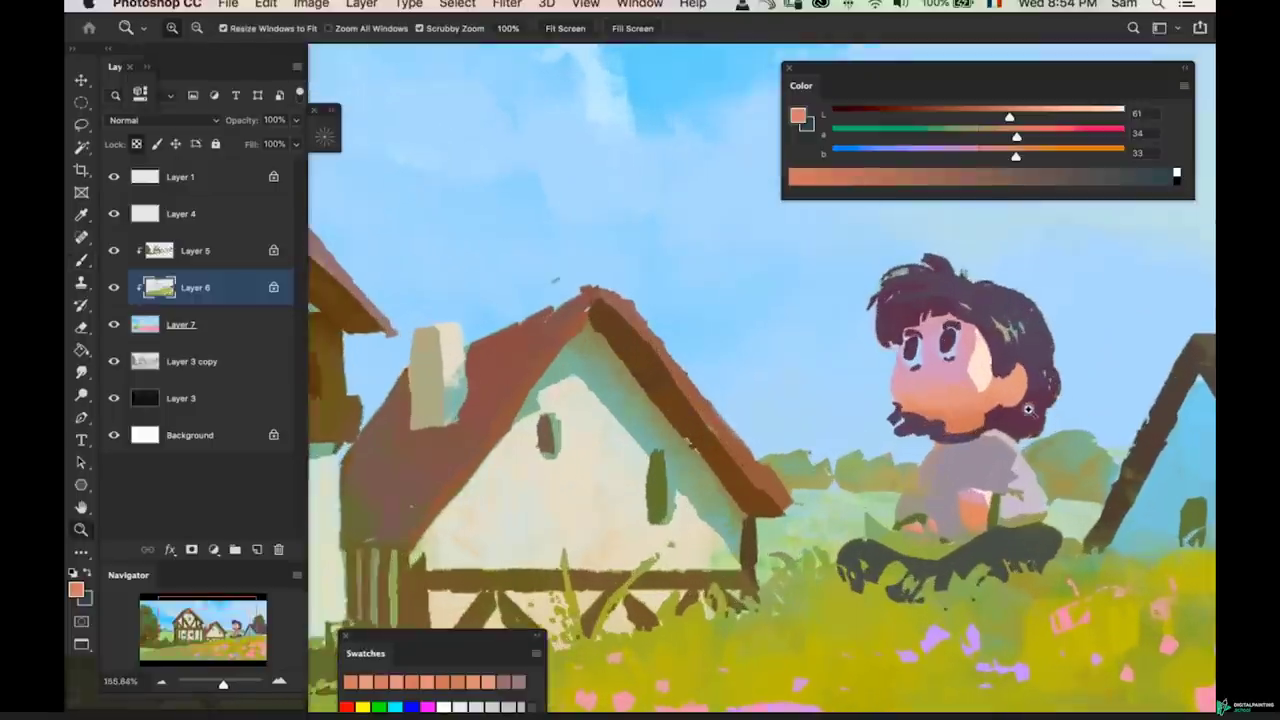
key(b)
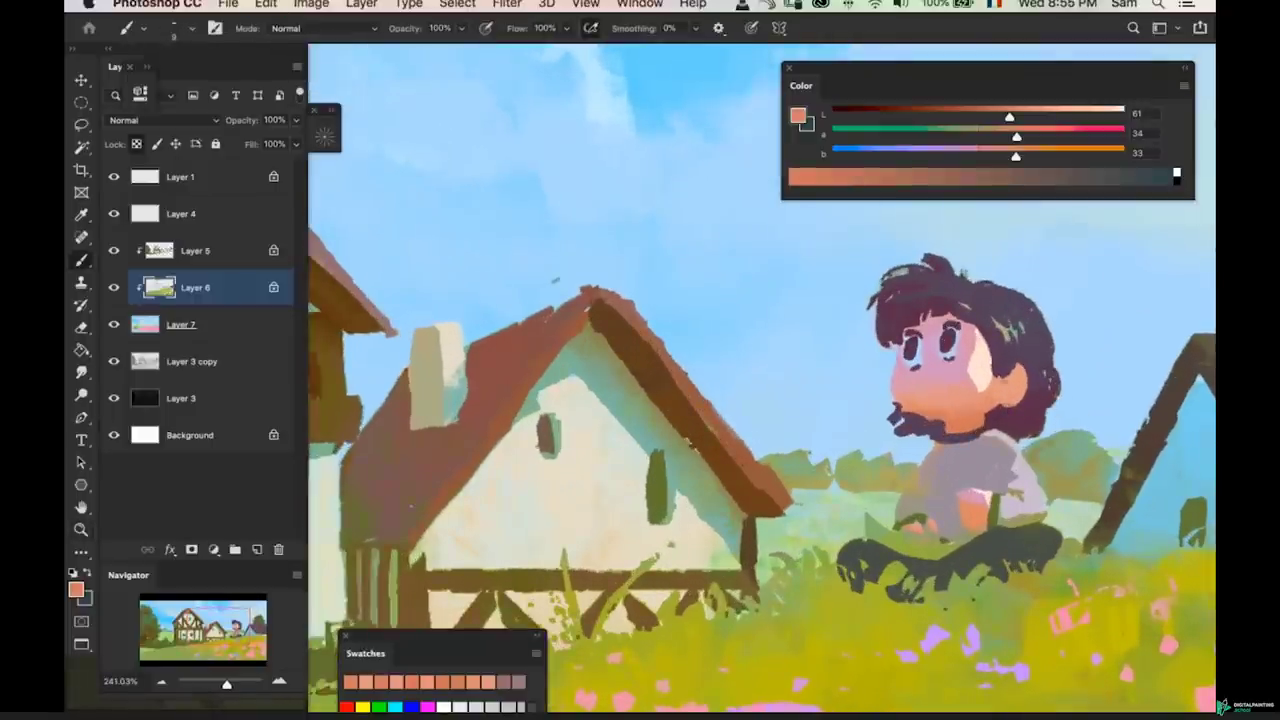
key(super+z)
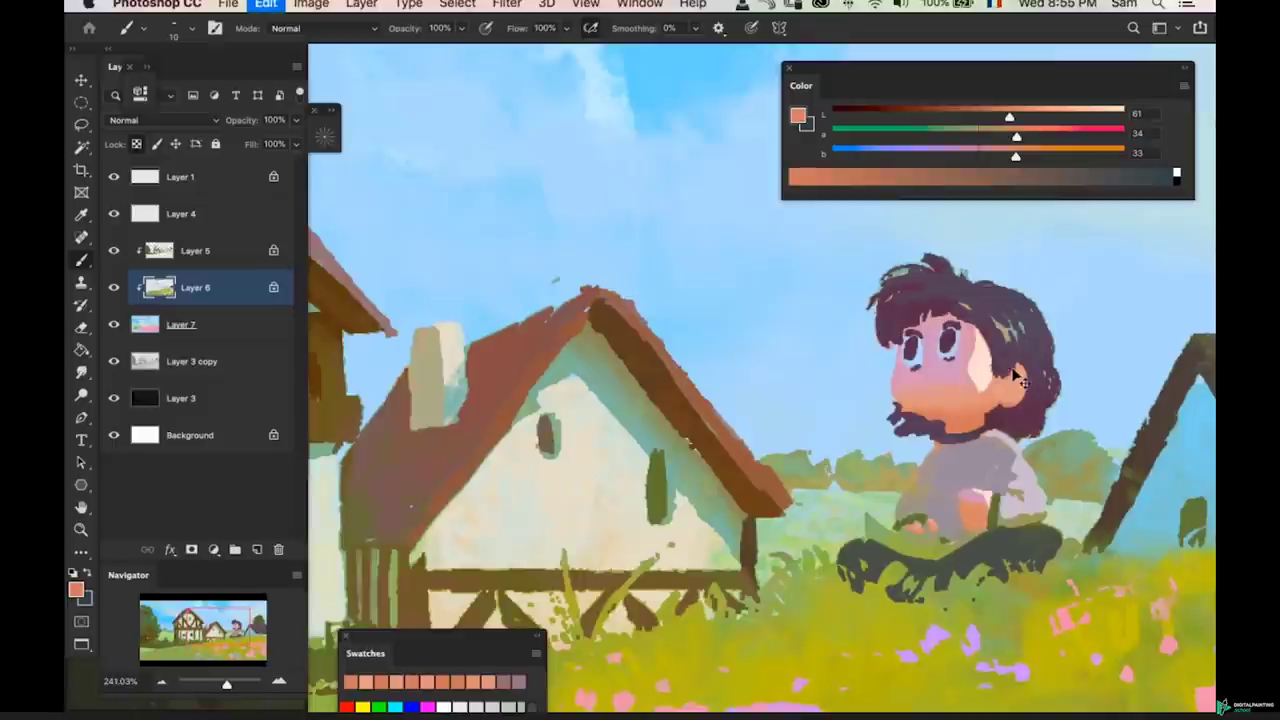
- Paint warmer salmon tones on the seated figure's ear, including a saturated orange at L 60, a 49, b 38
alt+click(1008, 400)
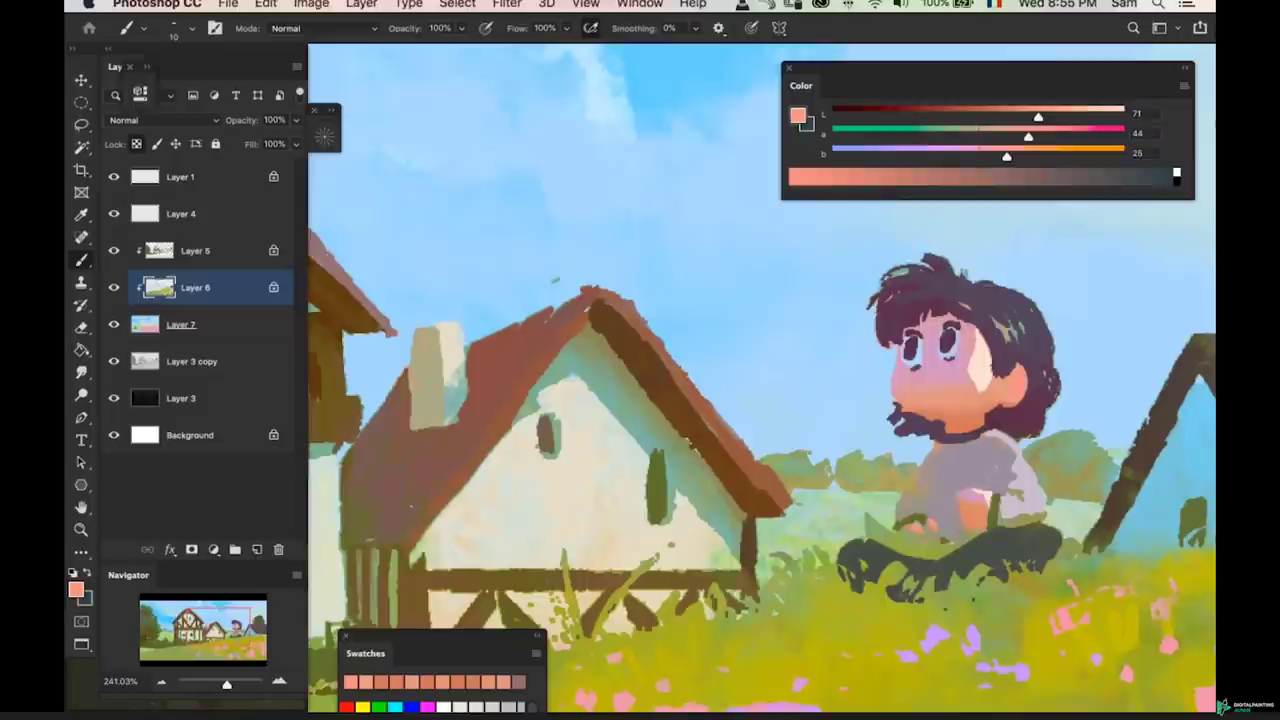
alt+click(1010, 362)
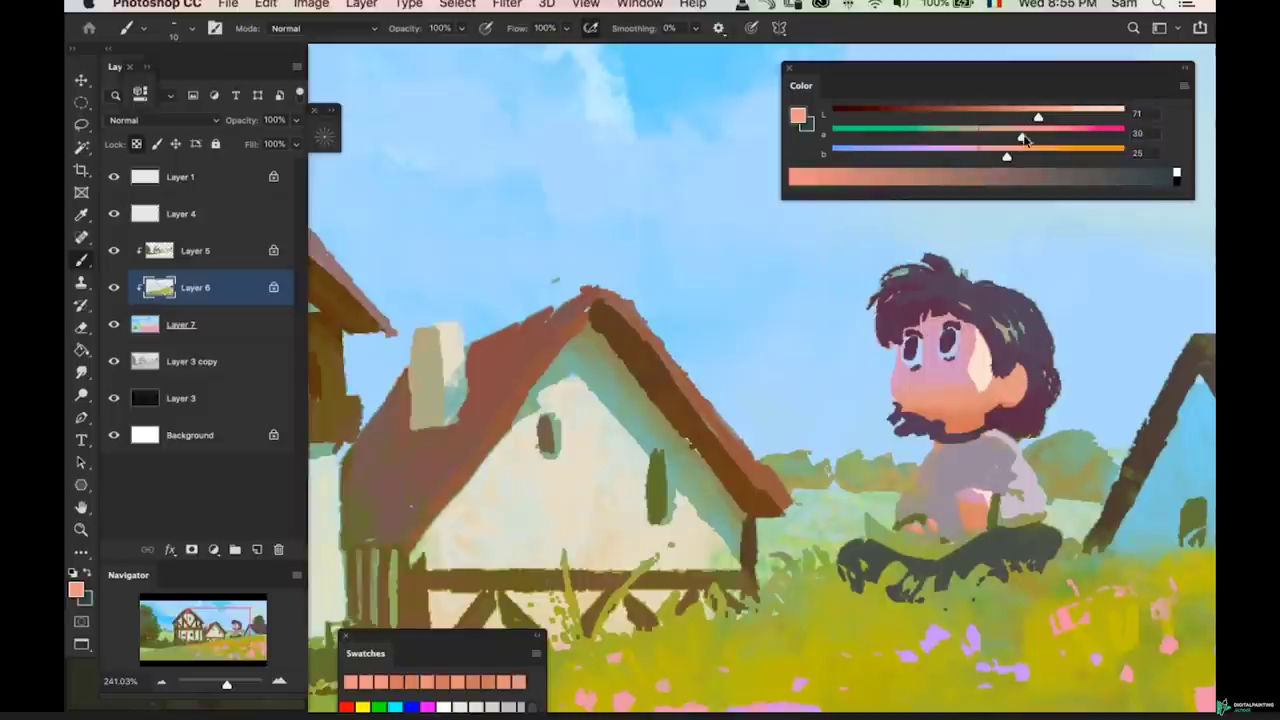
drag(1031, 119, 1028, 118)
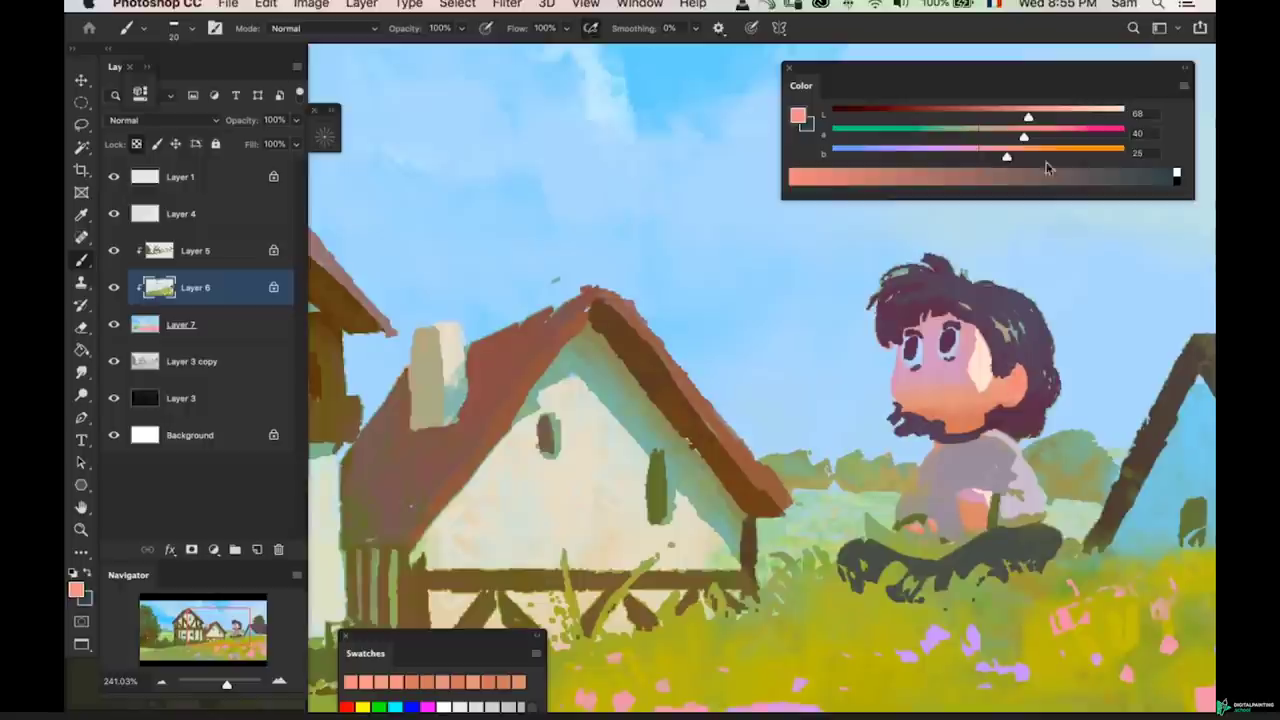
drag(1027, 118, 1021, 157)
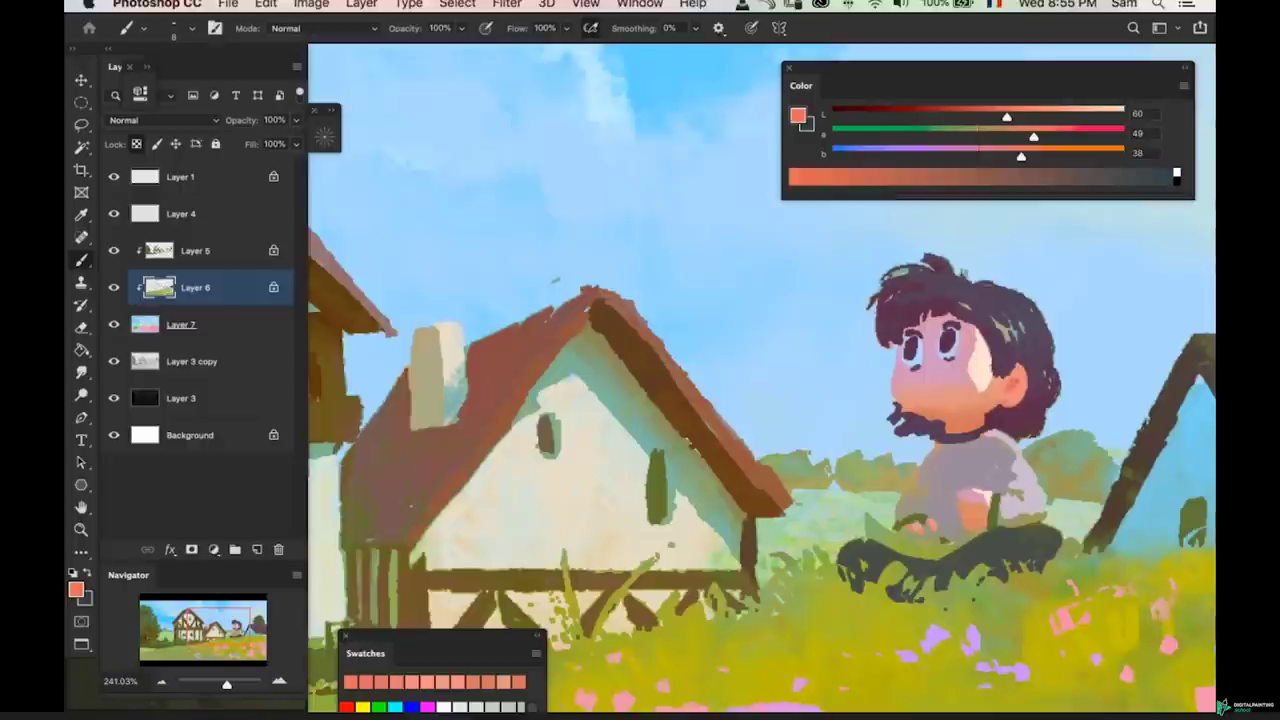
alt+click(1016, 374)
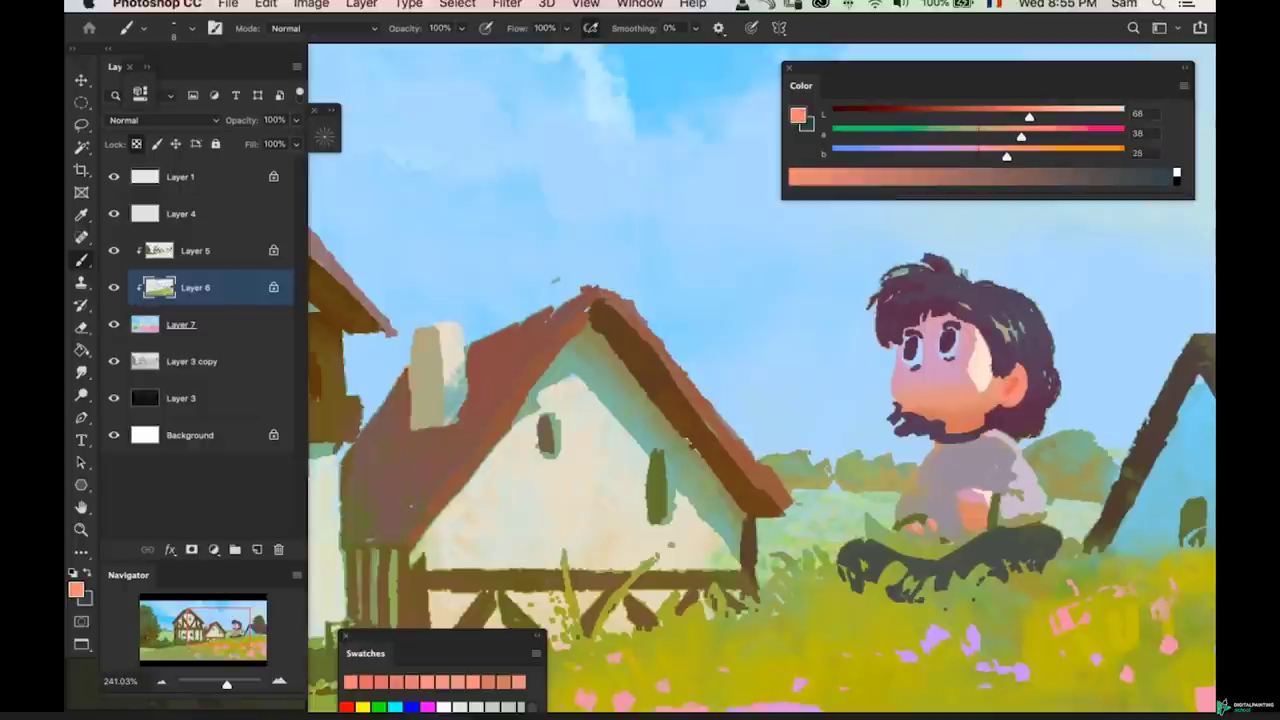
- Mix a deep saturated orange at L 51, a 48, b 59 from the seated figure's sampled ear tone and paint the inner ear
alt+click(1014, 386)
alt+click(1009, 392)
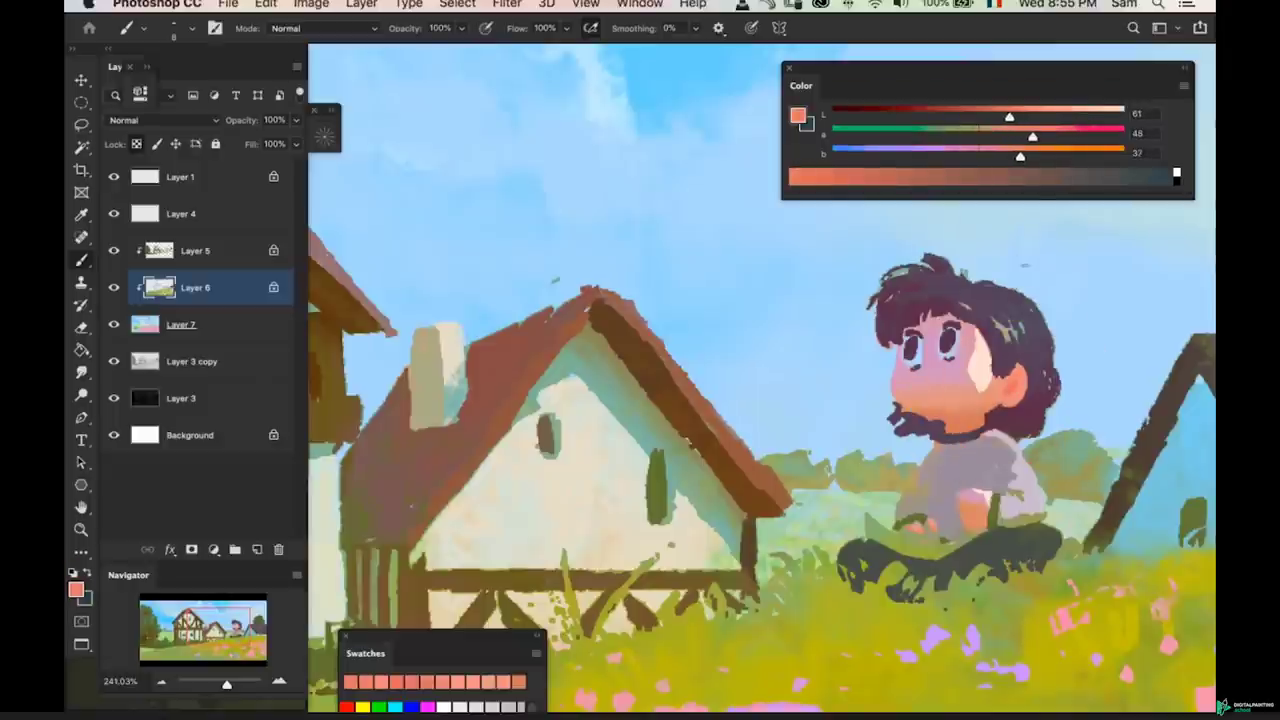
drag(1021, 156, 1044, 157)
drag(1009, 117, 980, 118)
drag(994, 400, 1024, 389)
key(bracketleft)
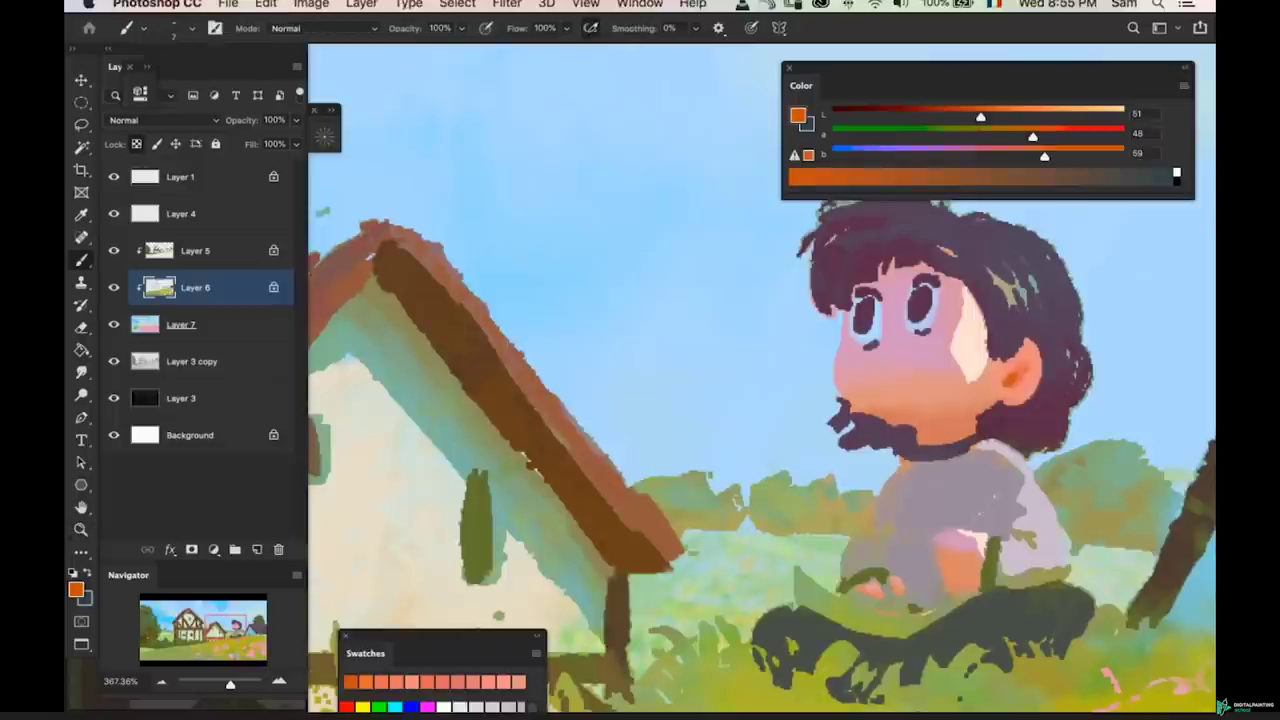
- Soften the seated figure's ear with sampled salmon tones, ending on L 62, a 46, b 32
alt+click(1027, 384)
key(z)
drag(1016, 430, 957, 448)
mouse_move(1023, 413)
mouse_down()
mouse_move(1049, 408)
mouse_move(1067, 372)
mouse_up()
key(b)
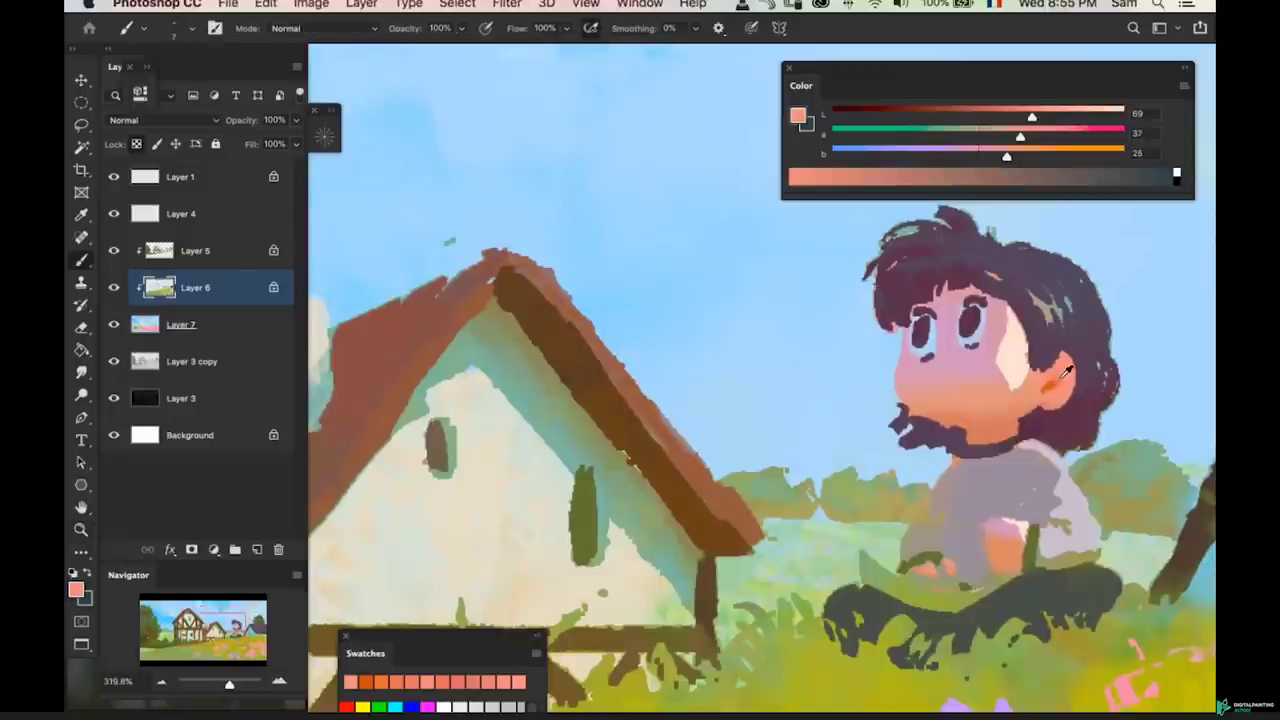
alt+click(1061, 376)
drag(917, 404, 928, 412)
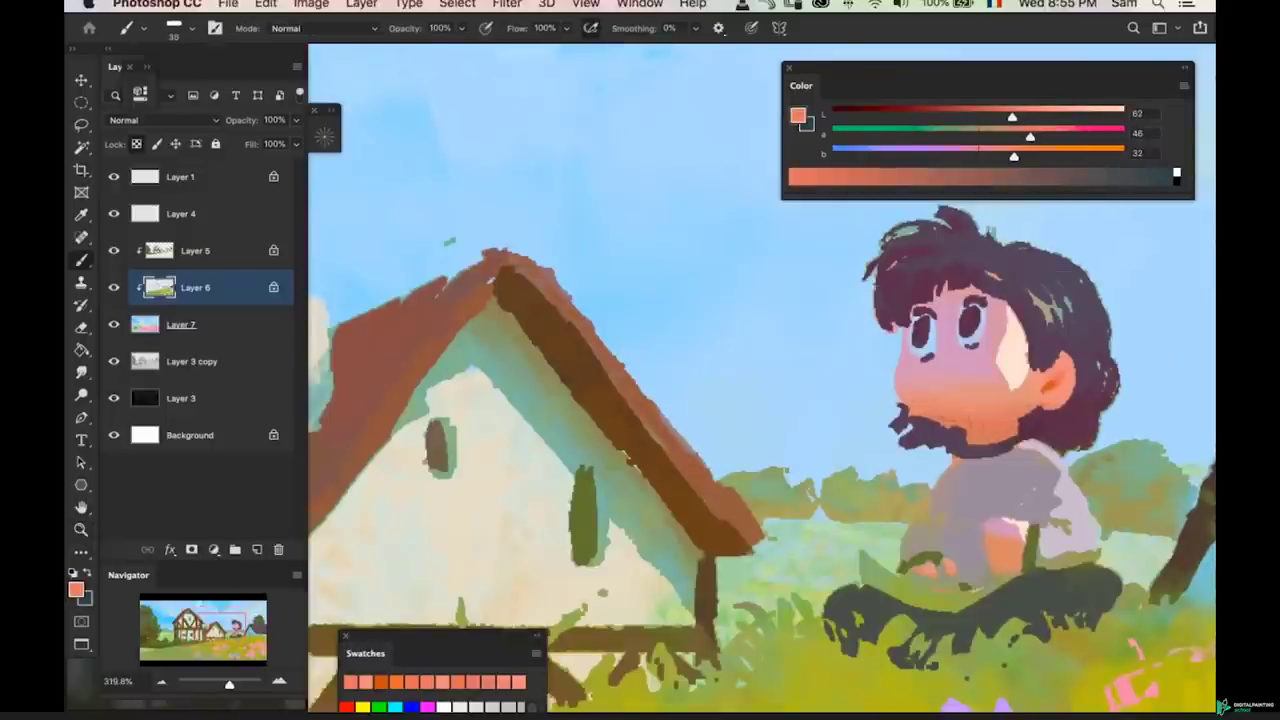
- Blend the seated figure's lower cheek with alternately sampled oranges, including L 69, a 27, b 26 and L 61, a 35, b 32
key(z)
drag(894, 426, 836, 450)
drag(935, 445, 960, 445)
key(b)
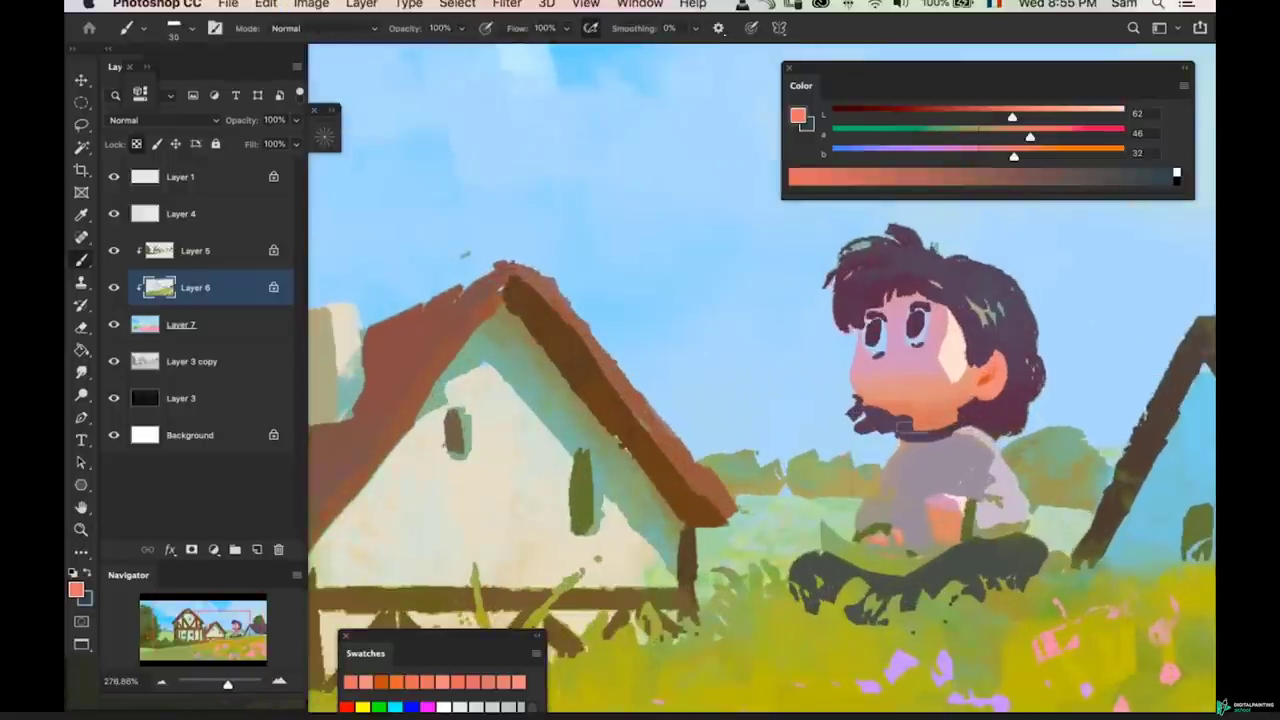
alt+click(922, 396)
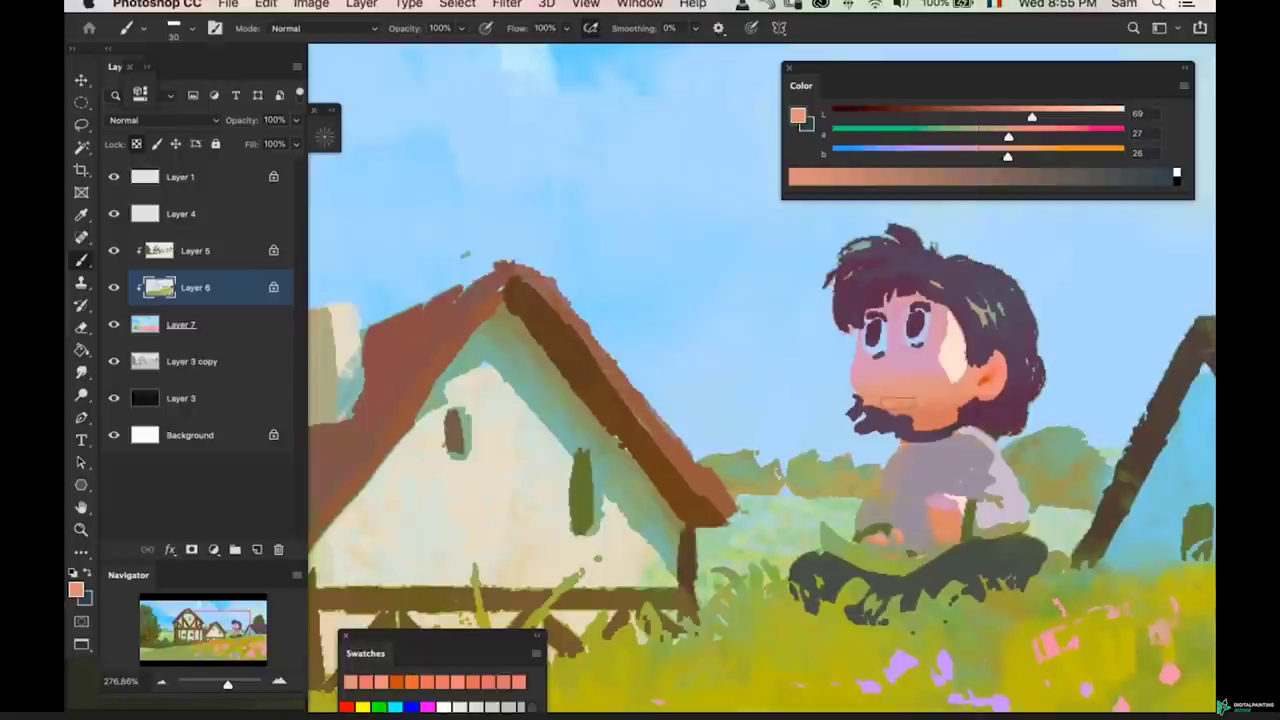
alt+click(944, 400)
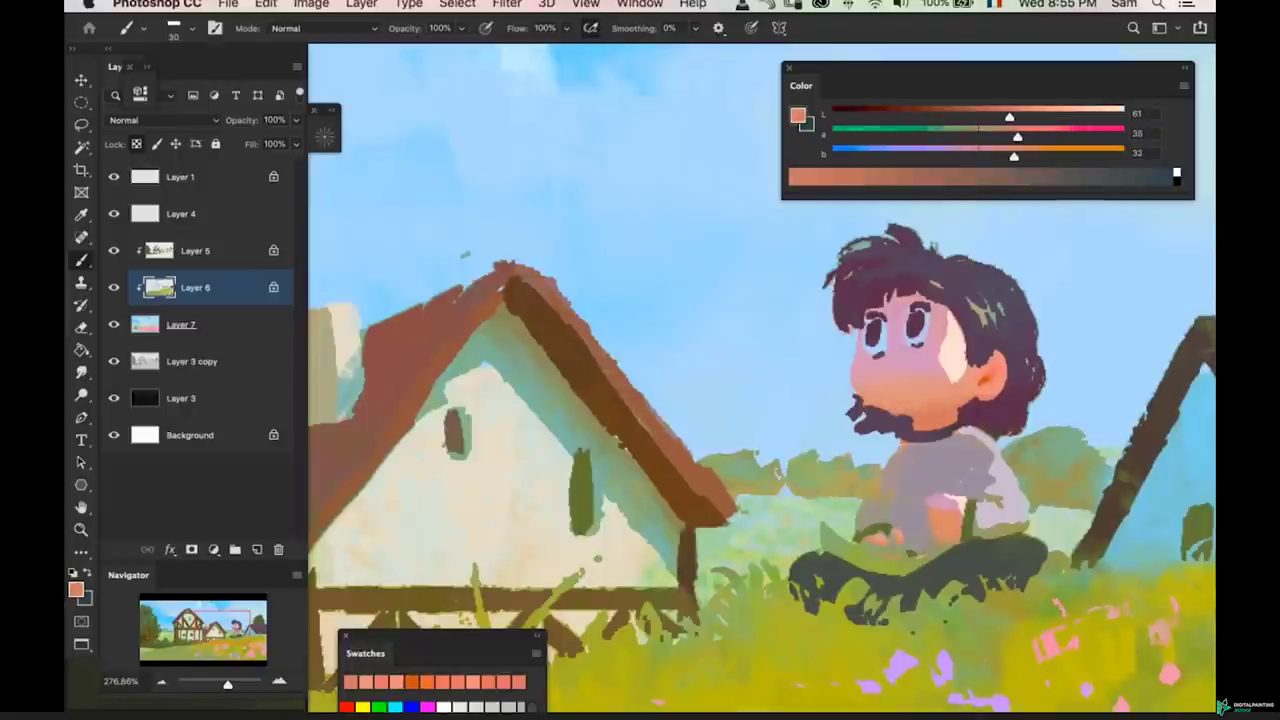
alt+click(922, 396)
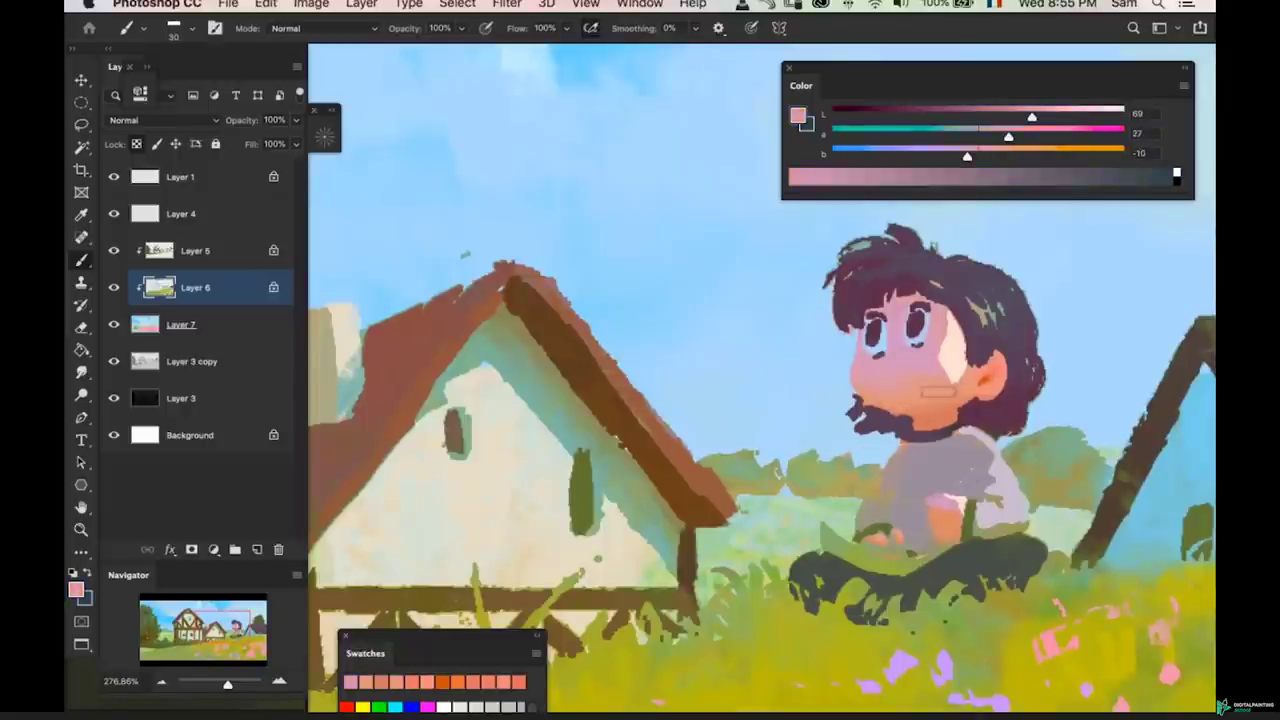
- Shift the seated figure's cheek toward cooler pinks, sampling and painting with a tone at L 69, a 27, b -8
scroll(928, 398, down, 2)
mouse_move(924, 426)
mouse_down()
mouse_move(895, 427)
mouse_move(937, 426)
mouse_up()
alt+click(920, 383)
alt+click(915, 384)
key(e)
scroll(937, 427, down, 5)
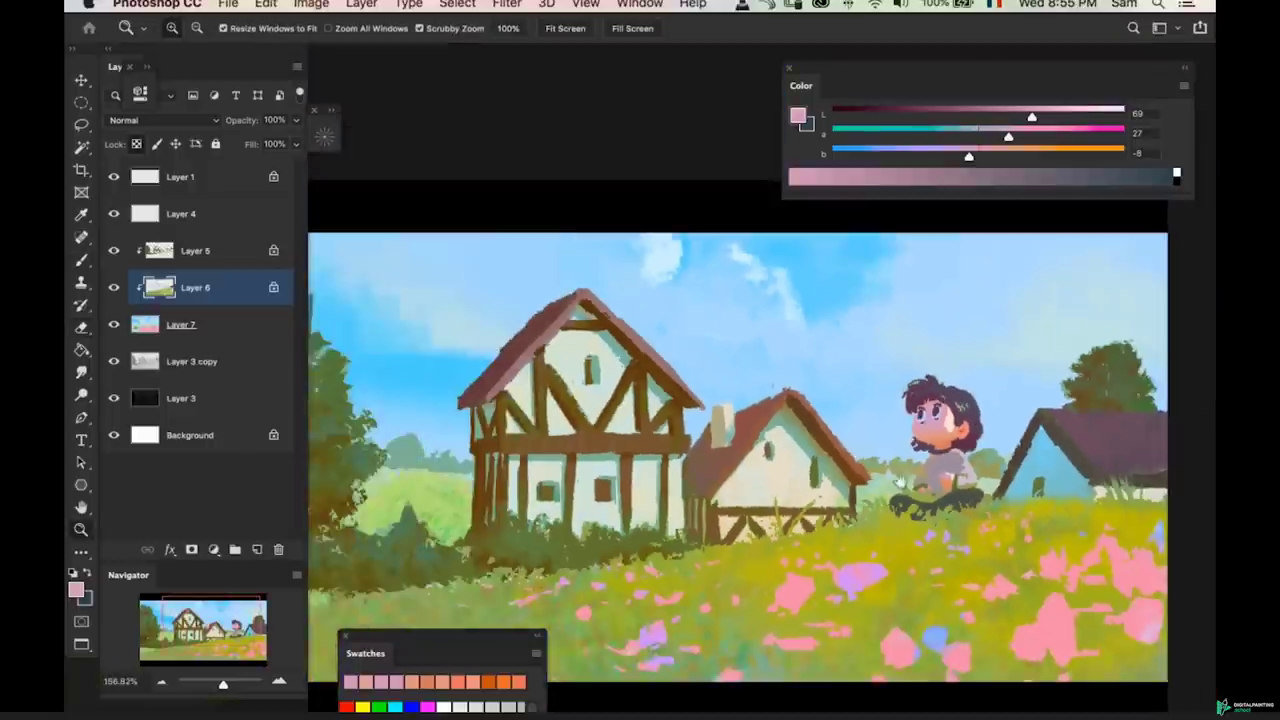
scroll(890, 487, down, 1)
key(b)
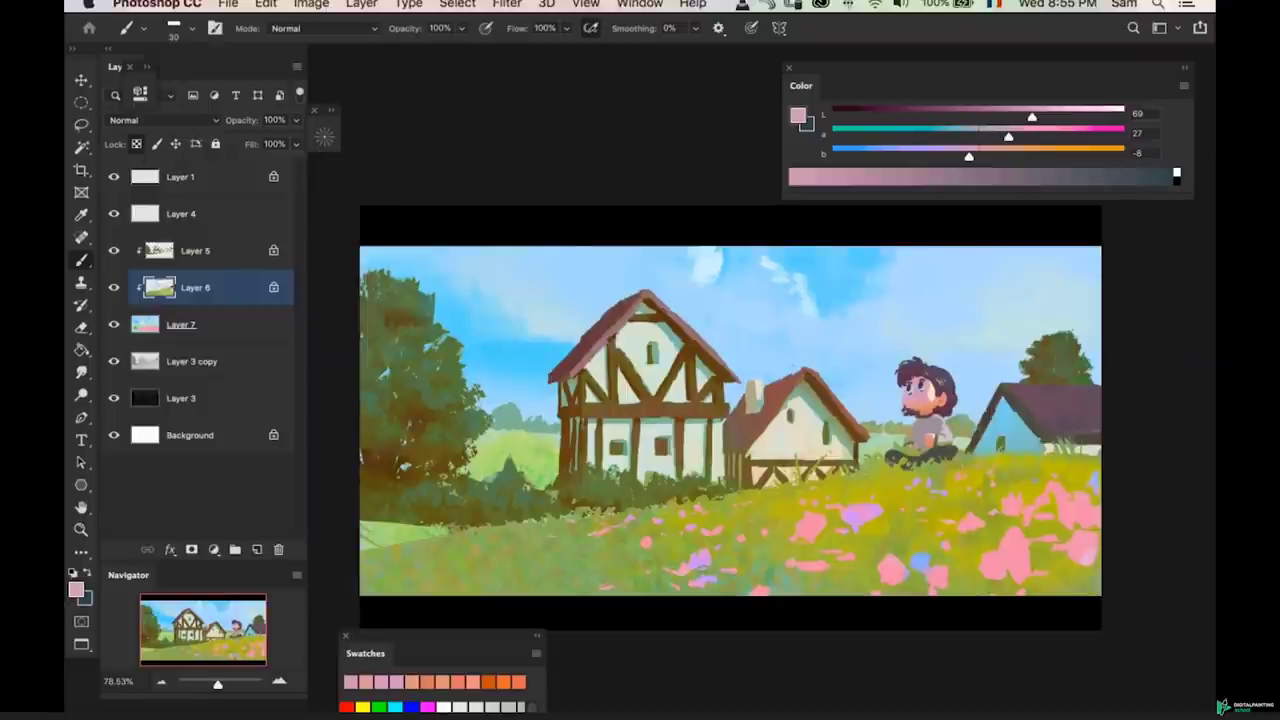
- Sample a soft orange at L 67, a 28, b 26 from the seated figure's lower face and refine the skin there with a small brush
key(z)
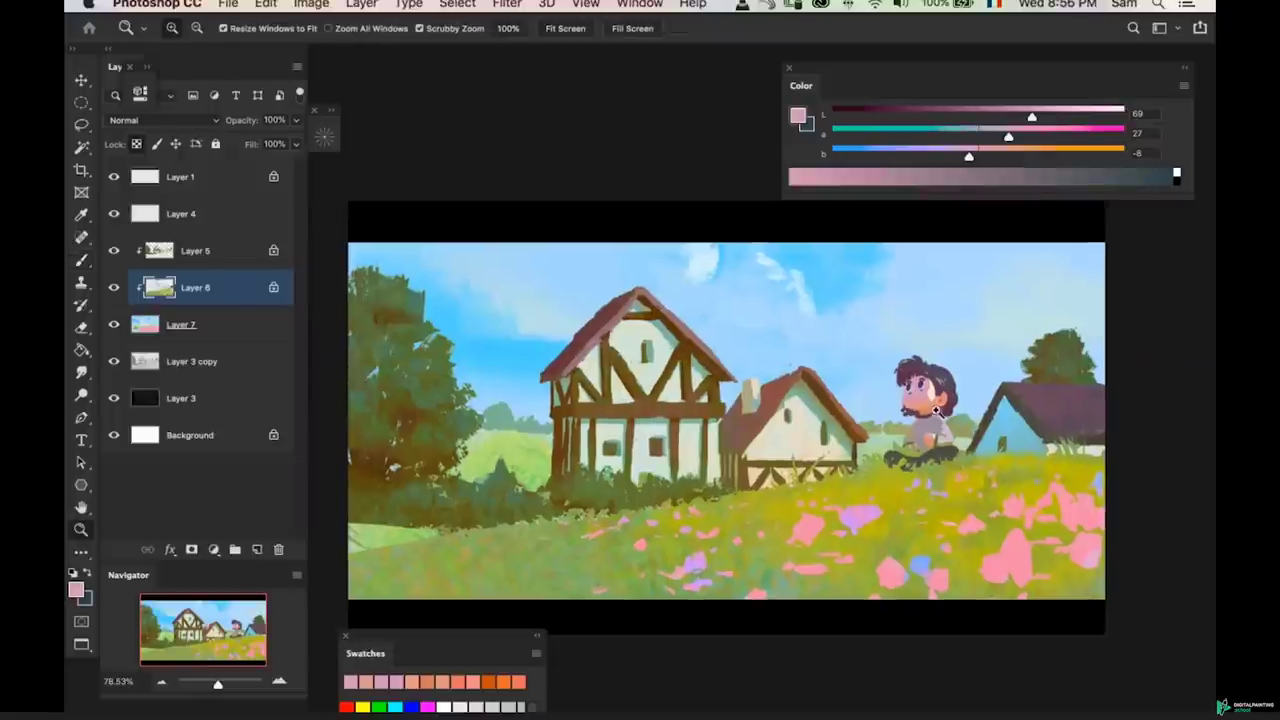
scroll(903, 405, up, 3)
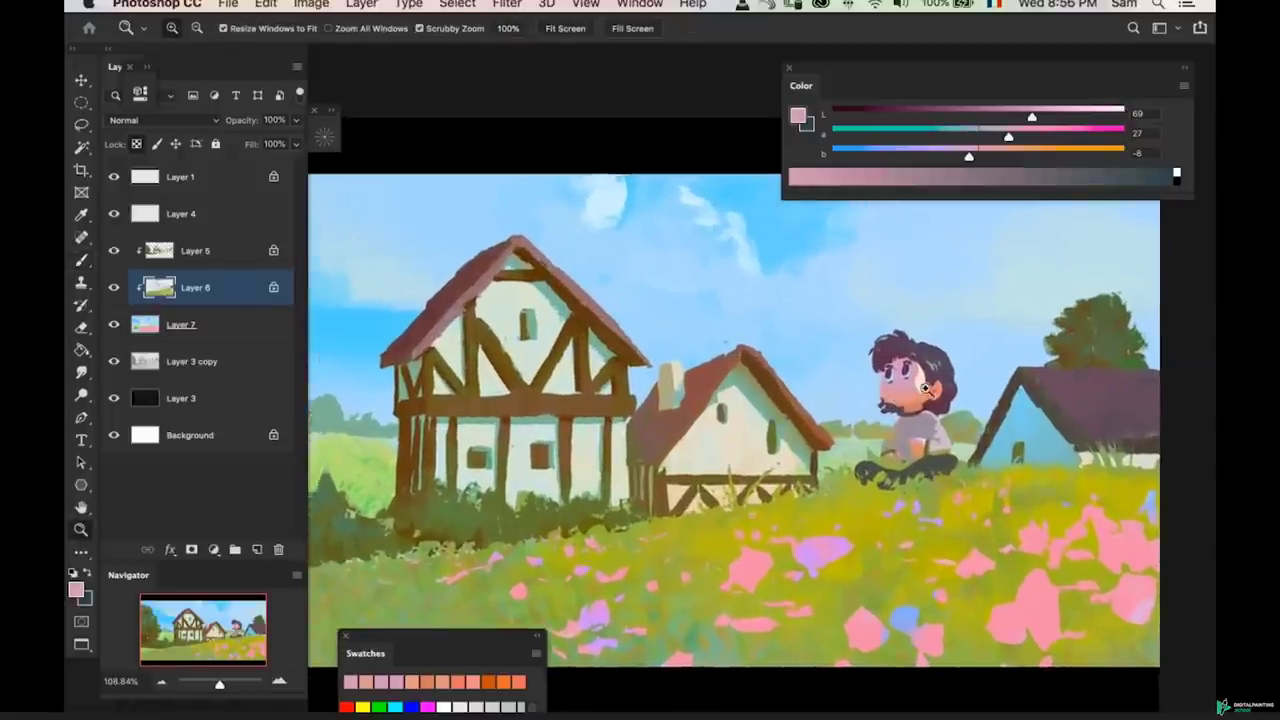
scroll(903, 405, up, 3)
drag(891, 404, 885, 384)
key(b)
alt+click(891, 405)
key(z)
key(b)
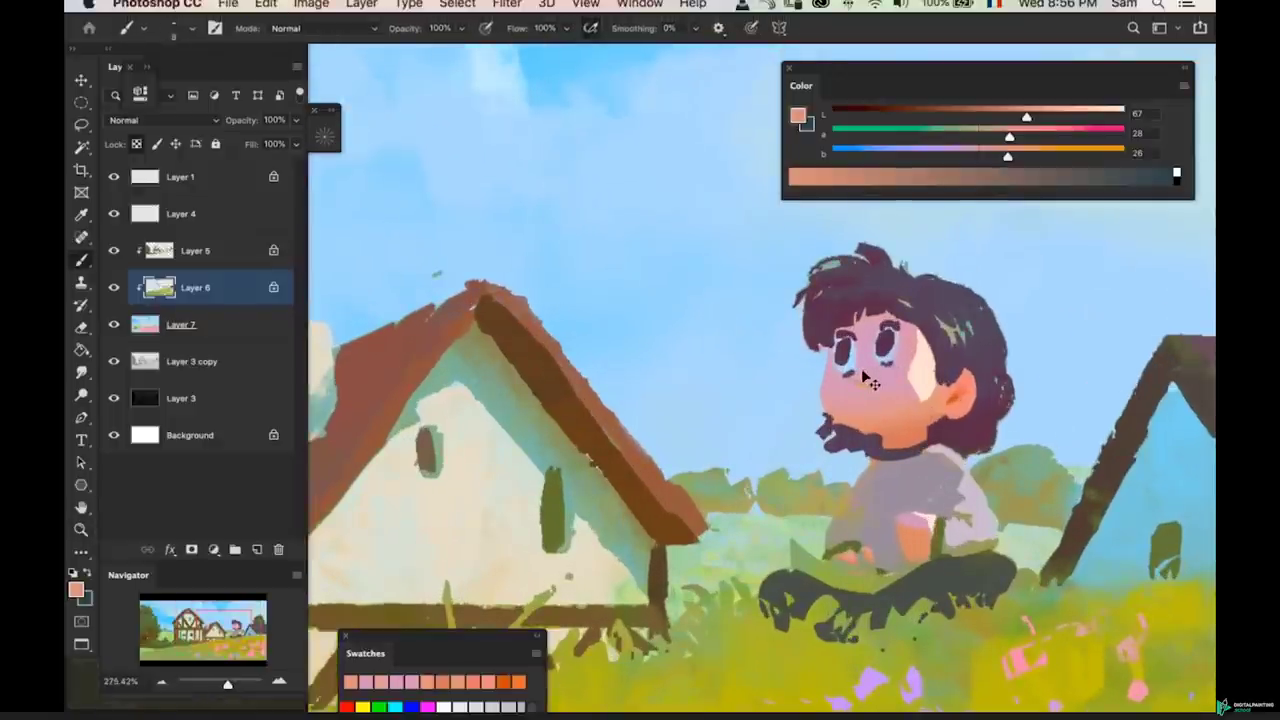
- Examine the seated figure's colours up close and against the whole composition
key(z)
mouse_move(852, 402)
mouse_down()
mouse_move(865, 394)
mouse_move(849, 417)
mouse_up()
scroll(848, 420, down, 4)
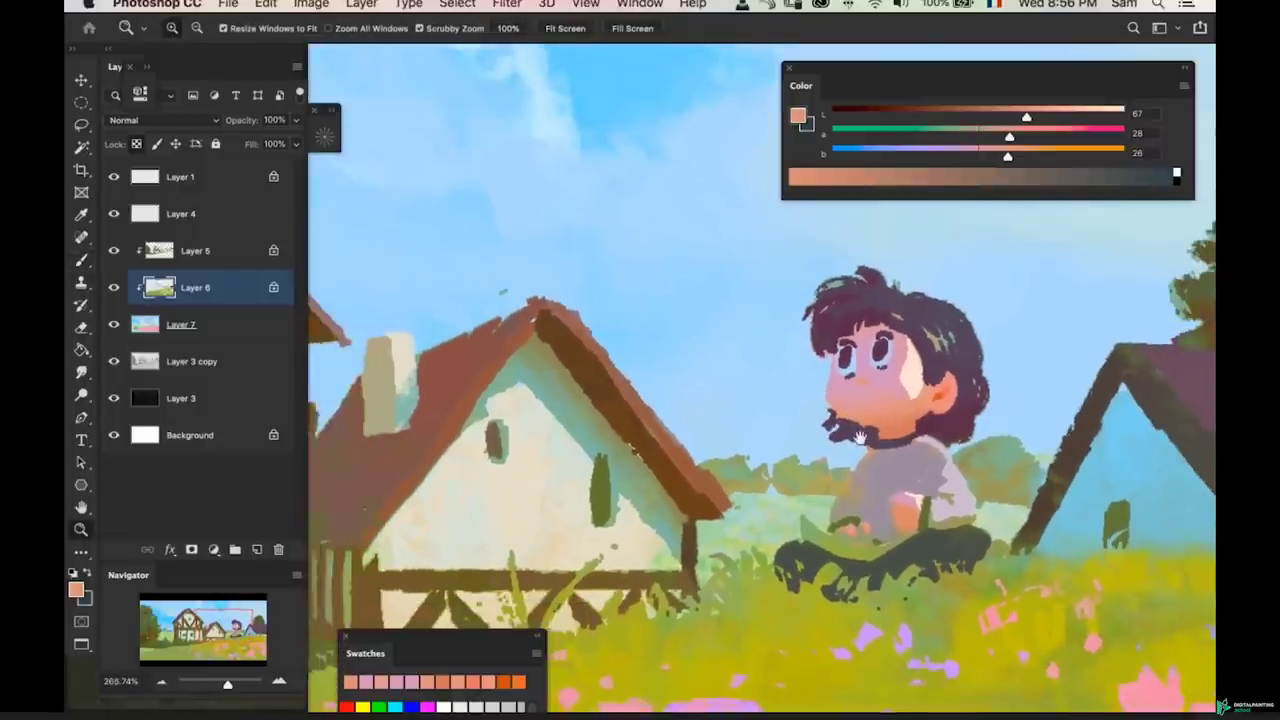
scroll(885, 432, down, 5)
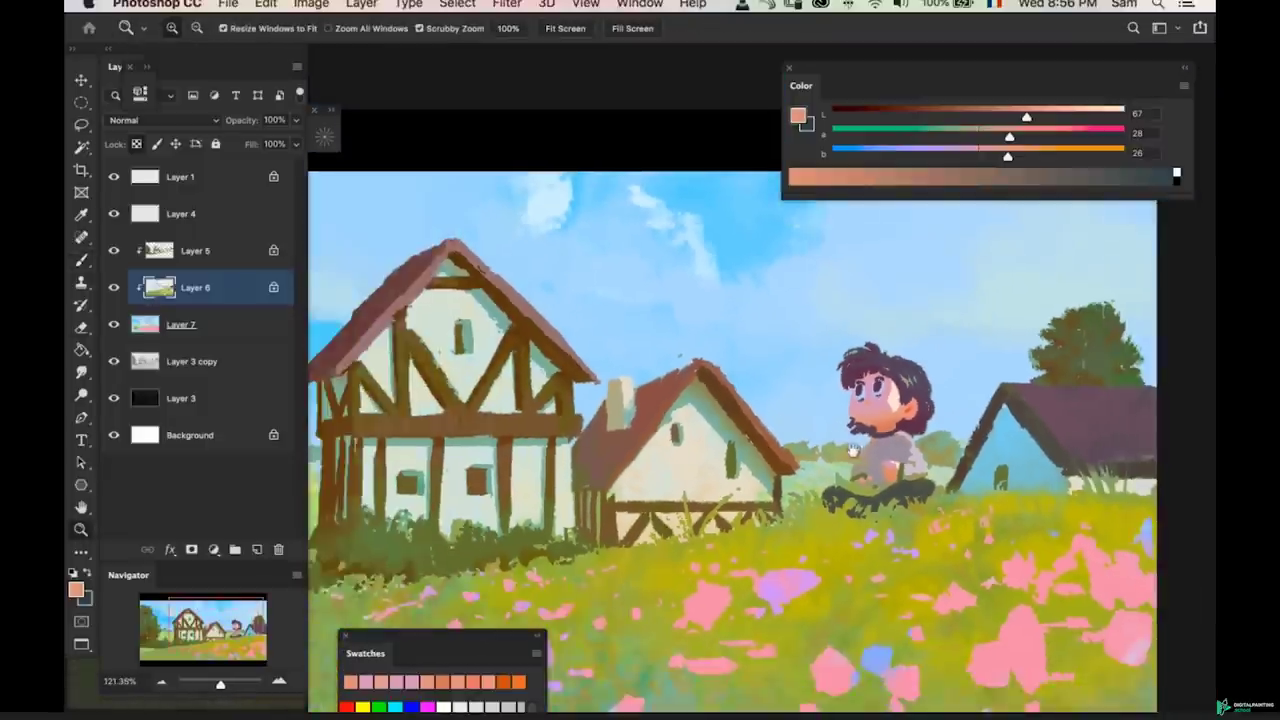
drag(848, 457, 832, 457)
drag(872, 404, 922, 396)
super+click(947, 375)
scroll(950, 377, up, 2)
key(alt+bracketleft)
key(alt+bracketleft)
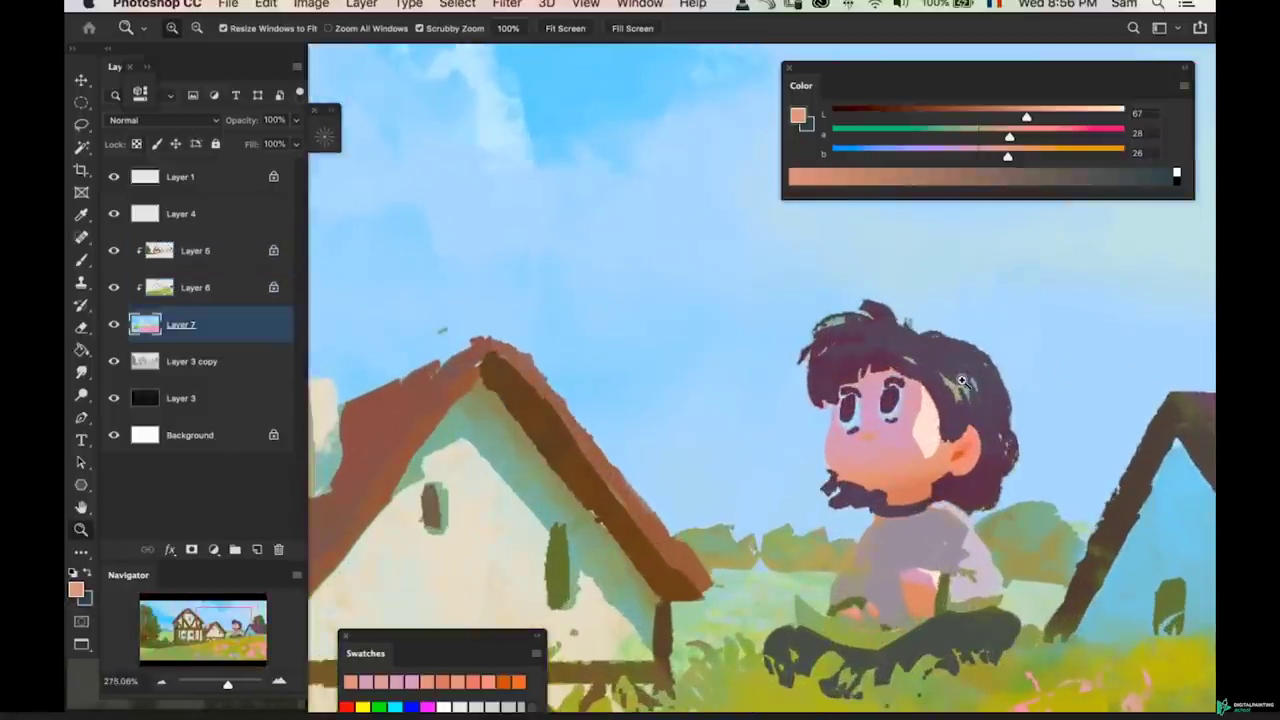
key(alt+bracketright)
key(alt+bracketright)
scroll(935, 367, down, 2)
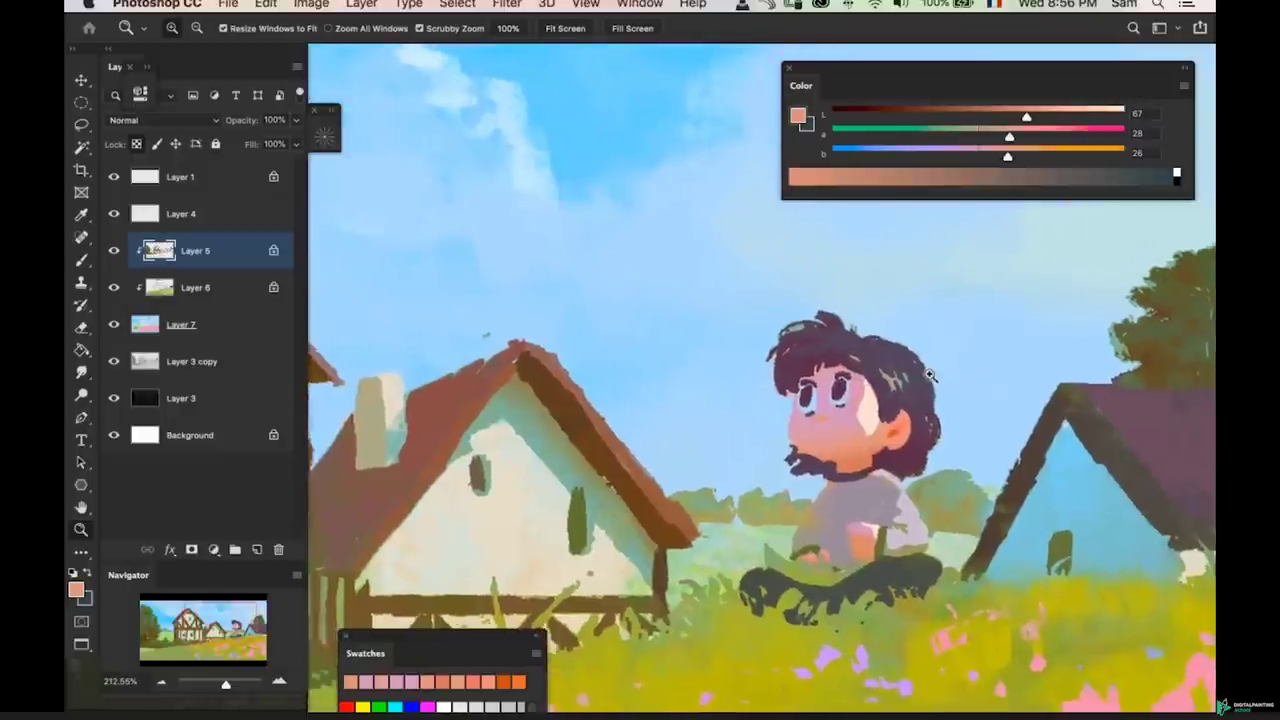
scroll(860, 380, down, 1)
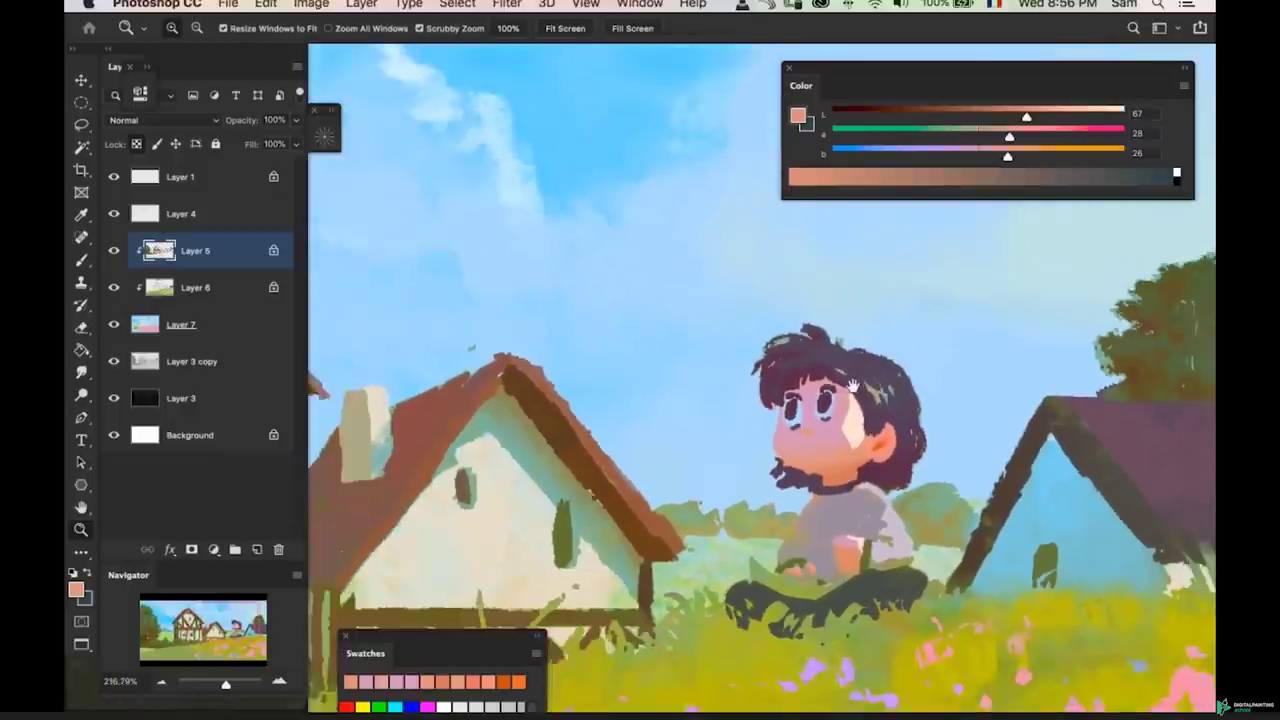
scroll(870, 392, down, 5)
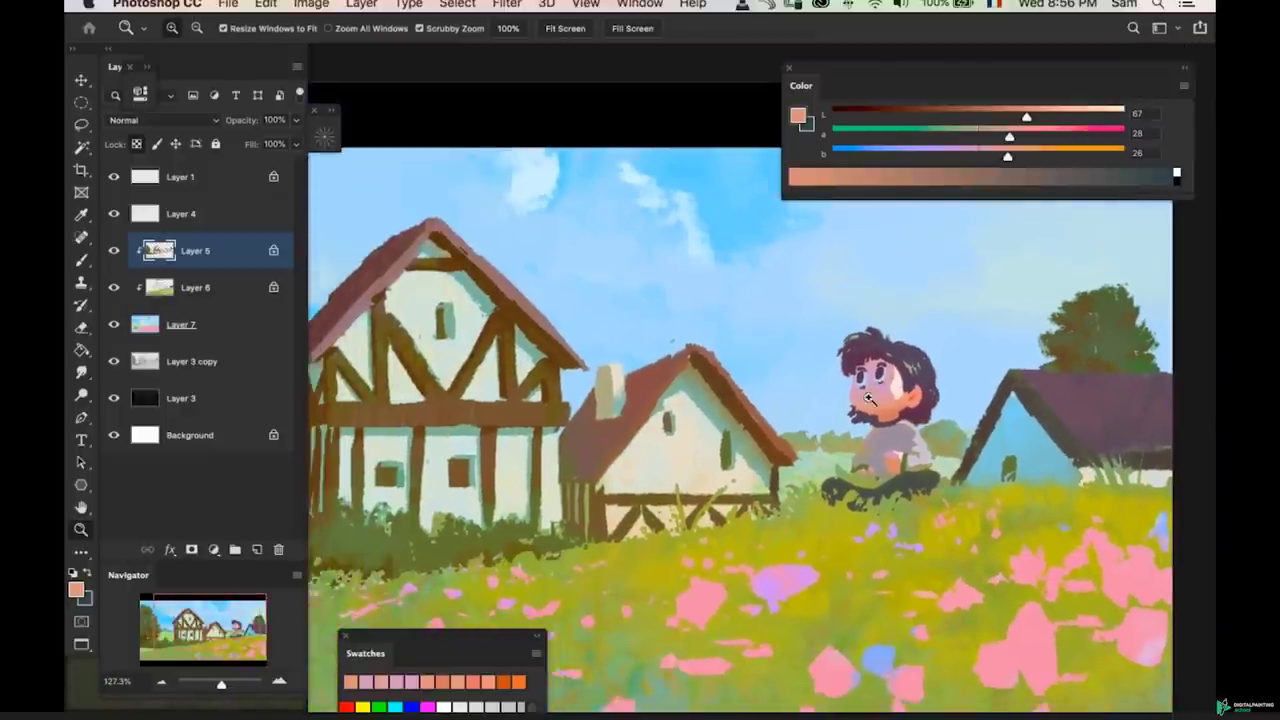
scroll(840, 428, down, 1)
scroll(860, 435, down, 2)
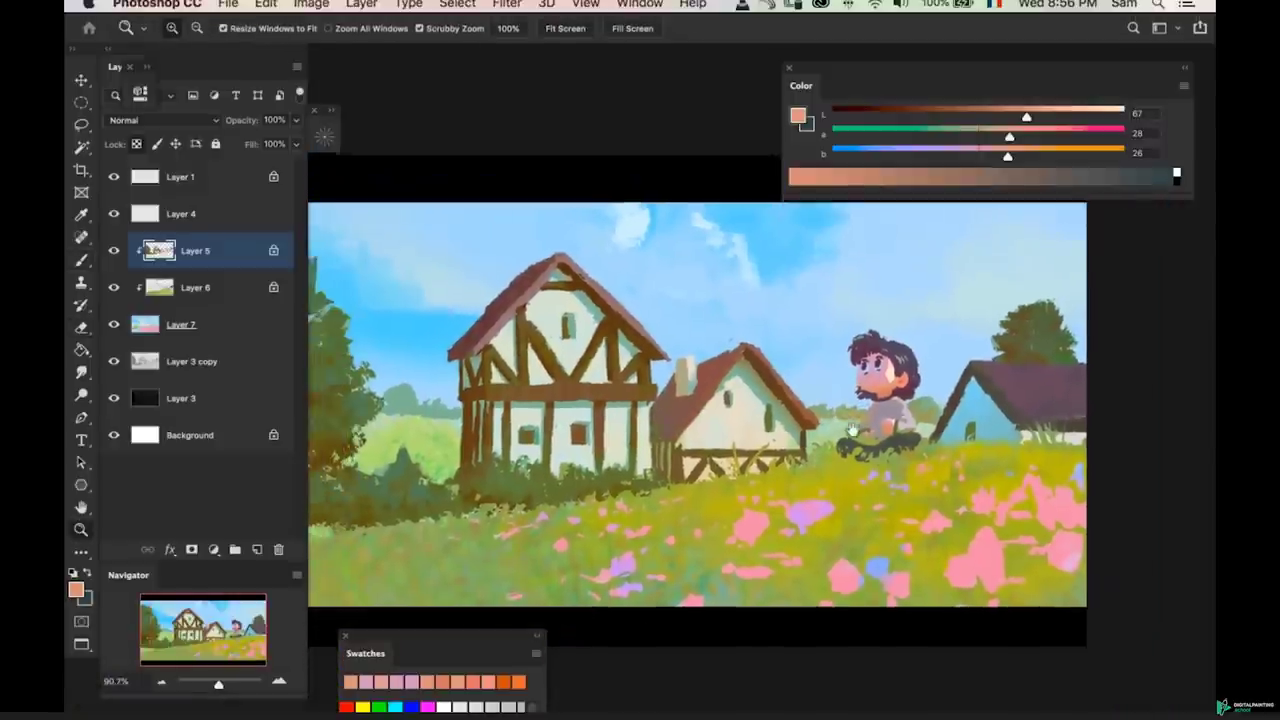
scroll(870, 440, down, 2)
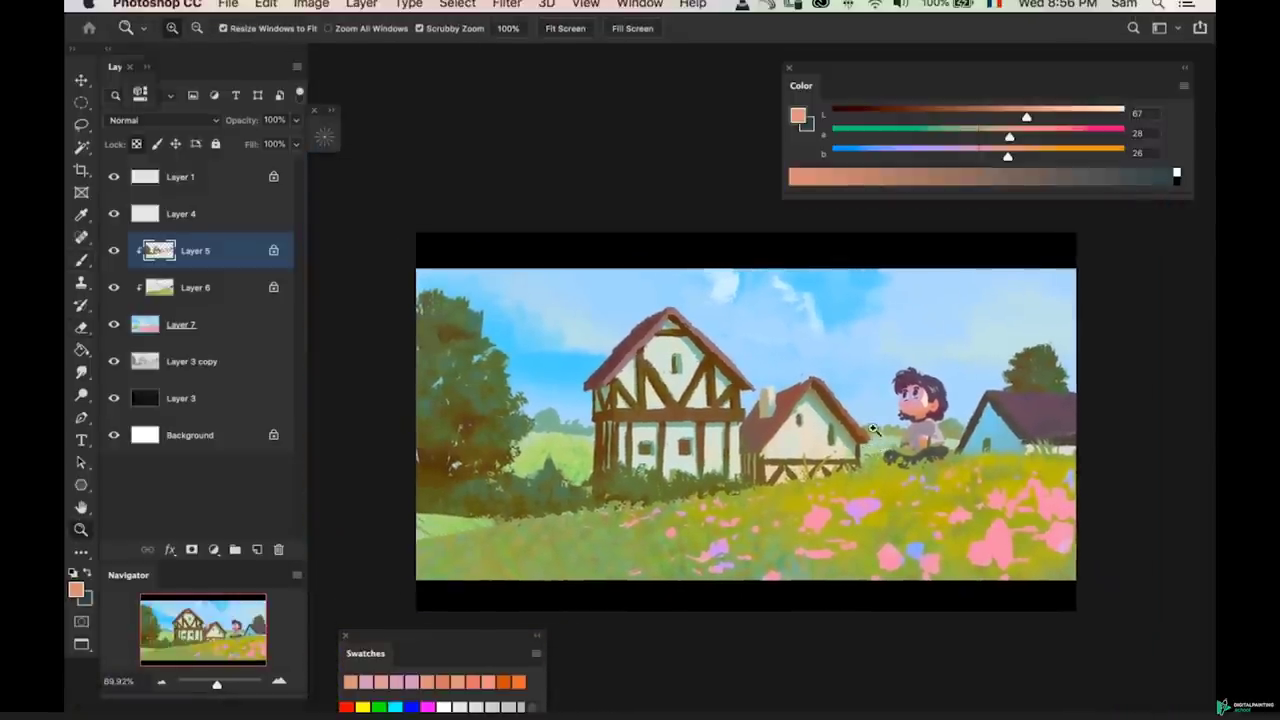
scroll(866, 440, down, 2)
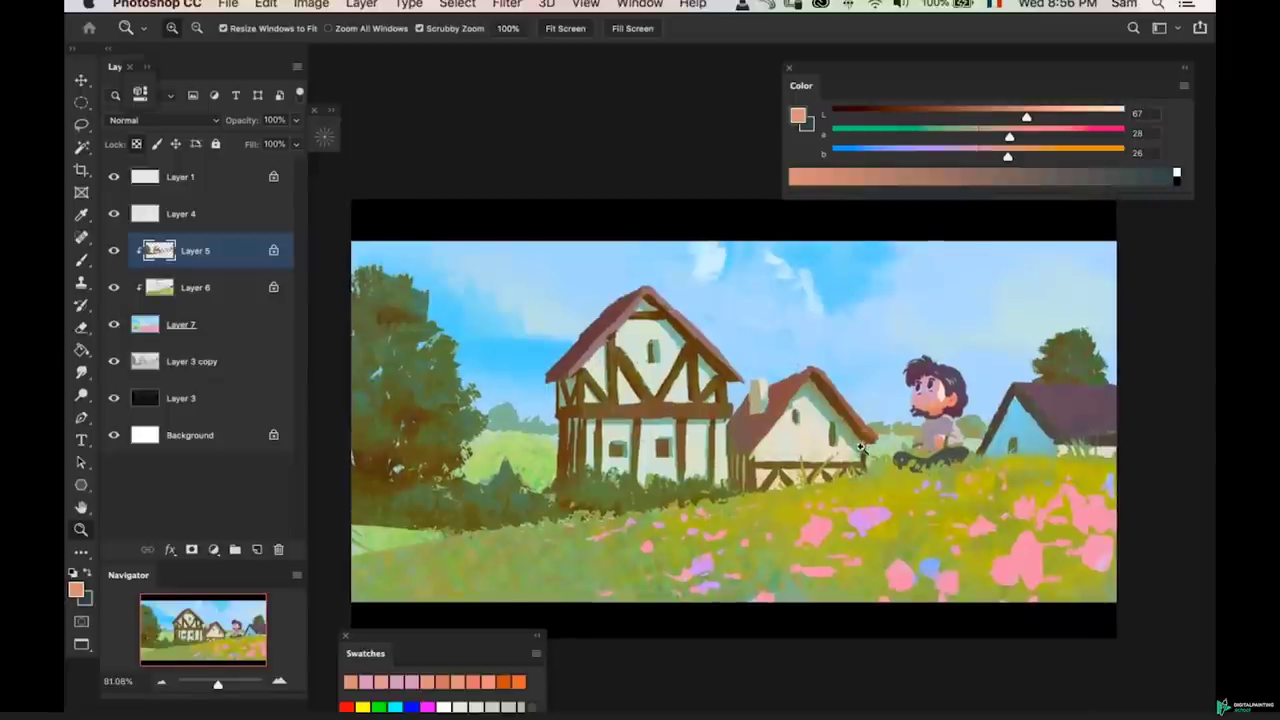
mouse_move(908, 449)
mouse_down()
mouse_move(931, 436)
mouse_move(912, 446)
mouse_up()
- Sample the sunlit meadow's yellow-green on Layer 6 and vary its lightness and hue for the grass below the seated figure
super+click(891, 498)
key(b)
alt+click(889, 486)
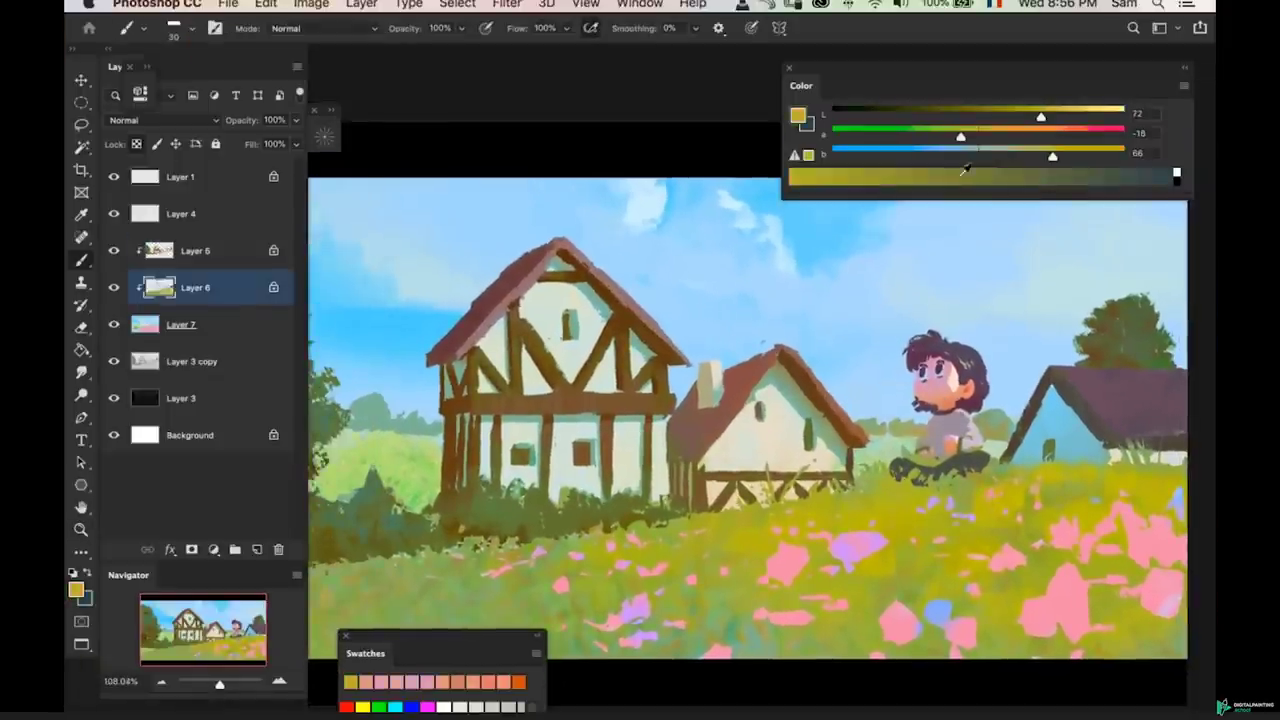
drag(1040, 118, 1015, 120)
click(1027, 157)
click(984, 135)
click(1006, 156)
click(962, 135)
- Sample the grass near the figure's legs and mix an olive green at L 57, a -19, b 52, adjusting the brush size
alt+click(892, 459)
key(bracketright)
key(bracketright)
key(bracketright)
click(1037, 156)
click(997, 117)
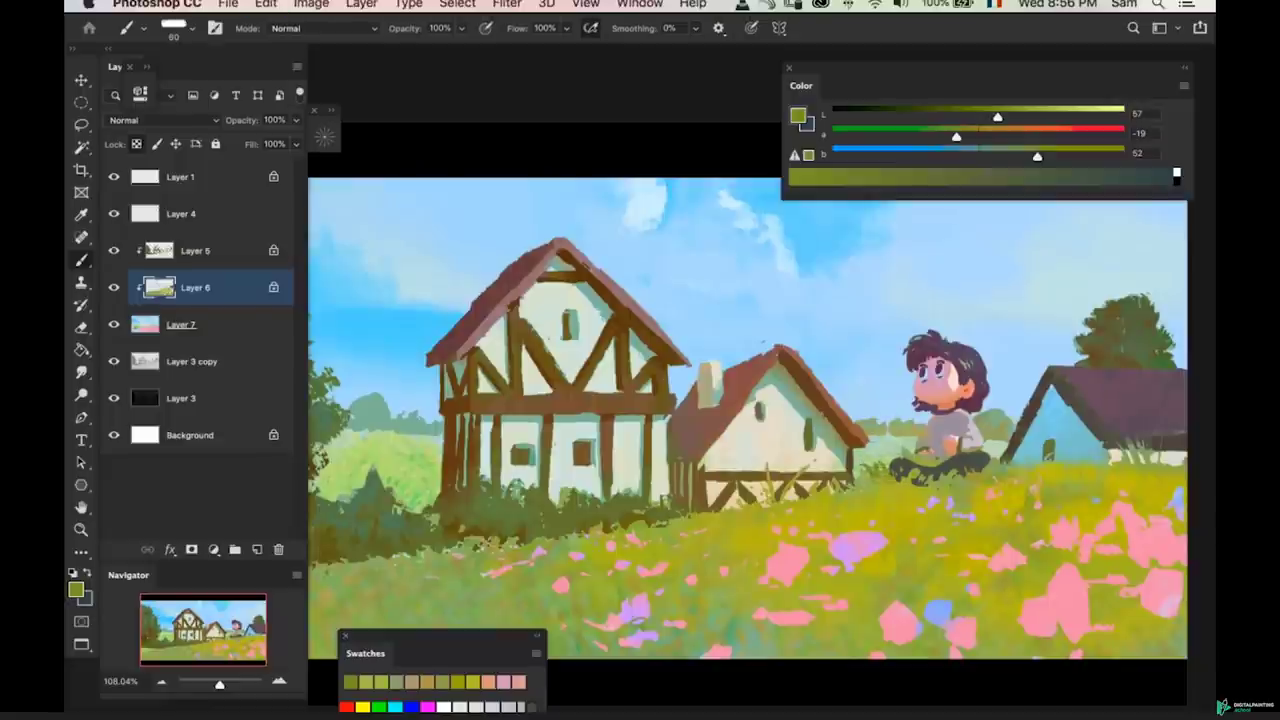
key(bracketleft)
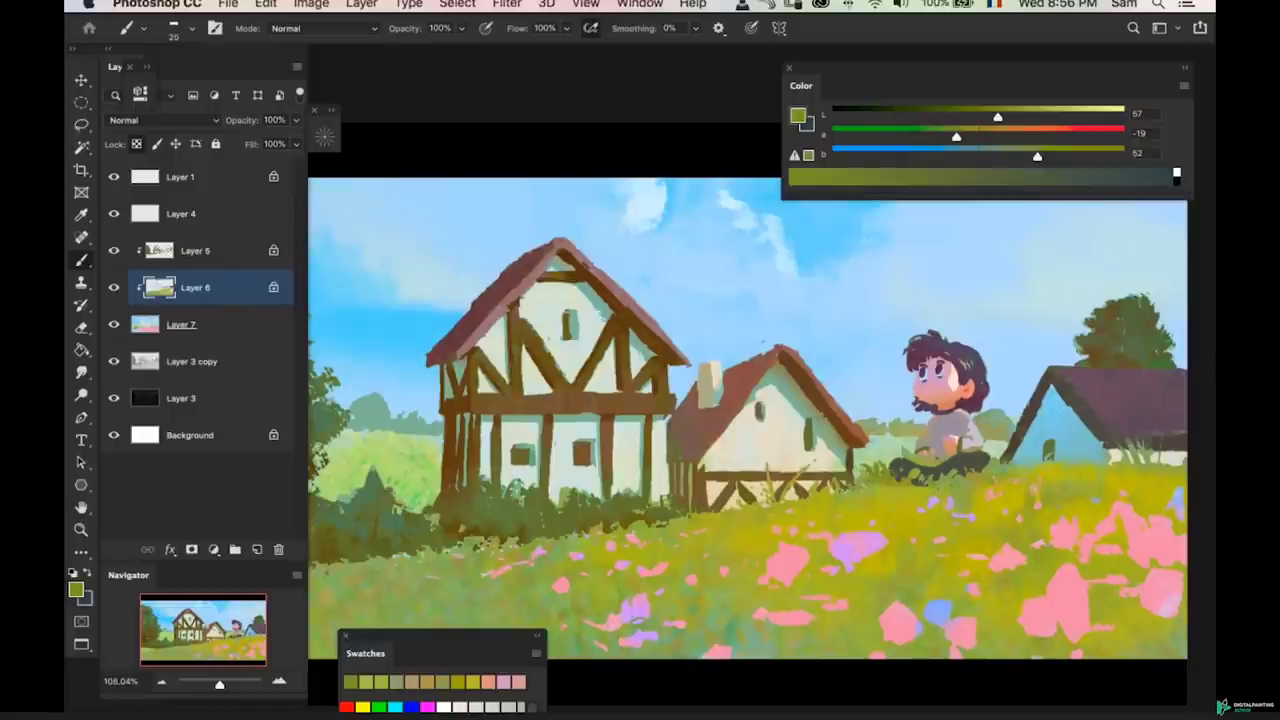
- Touch up the grass around the figure's legs with greens at L 58, a -19, b 52 and L 73, a -18, b 68, undoing the last stroke
alt+click(900, 498)
alt+click(883, 472)
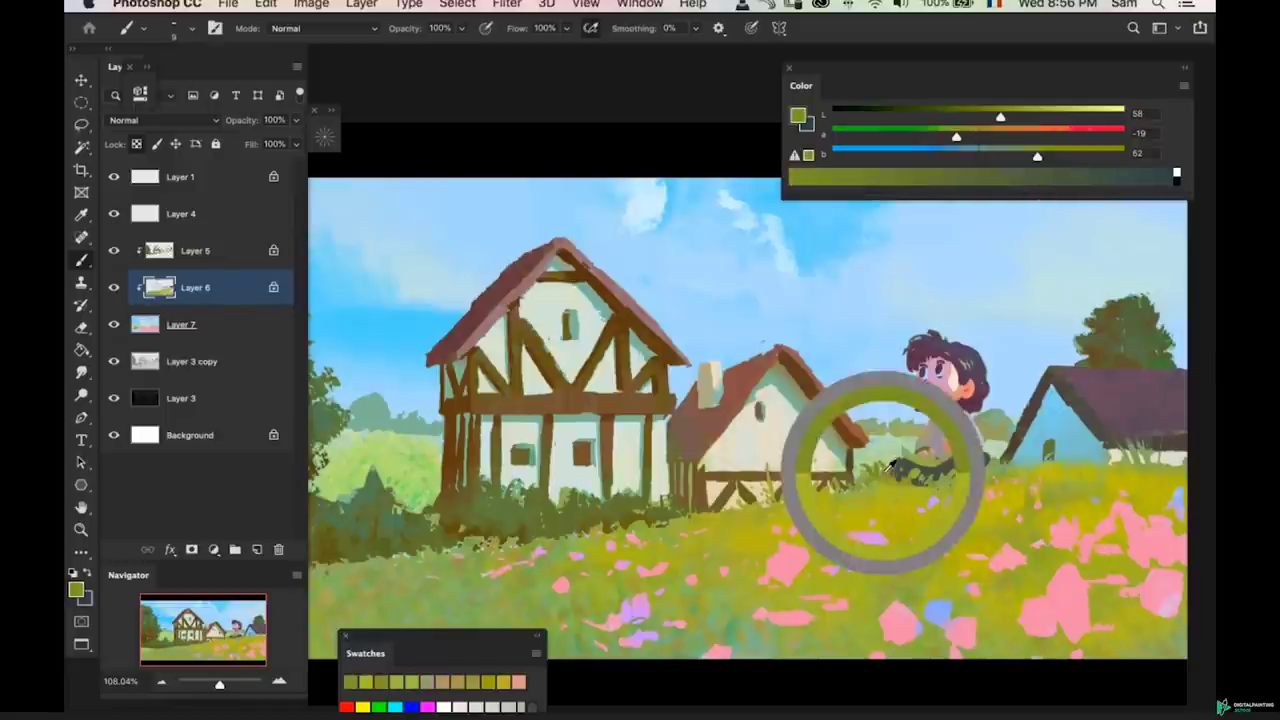
mouse_move(974, 501)
mouse_down()
mouse_move(847, 502)
mouse_move(1000, 470)
mouse_up()
key(r)
key(b)
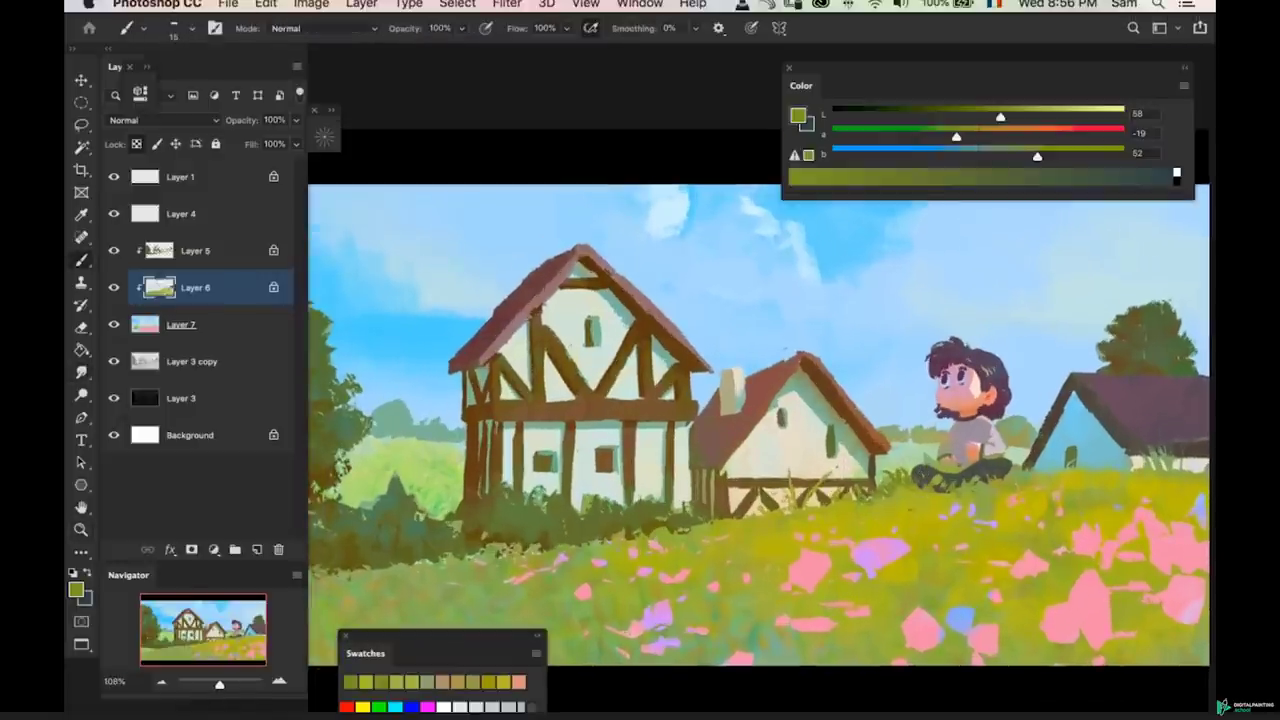
alt+click(916, 504)
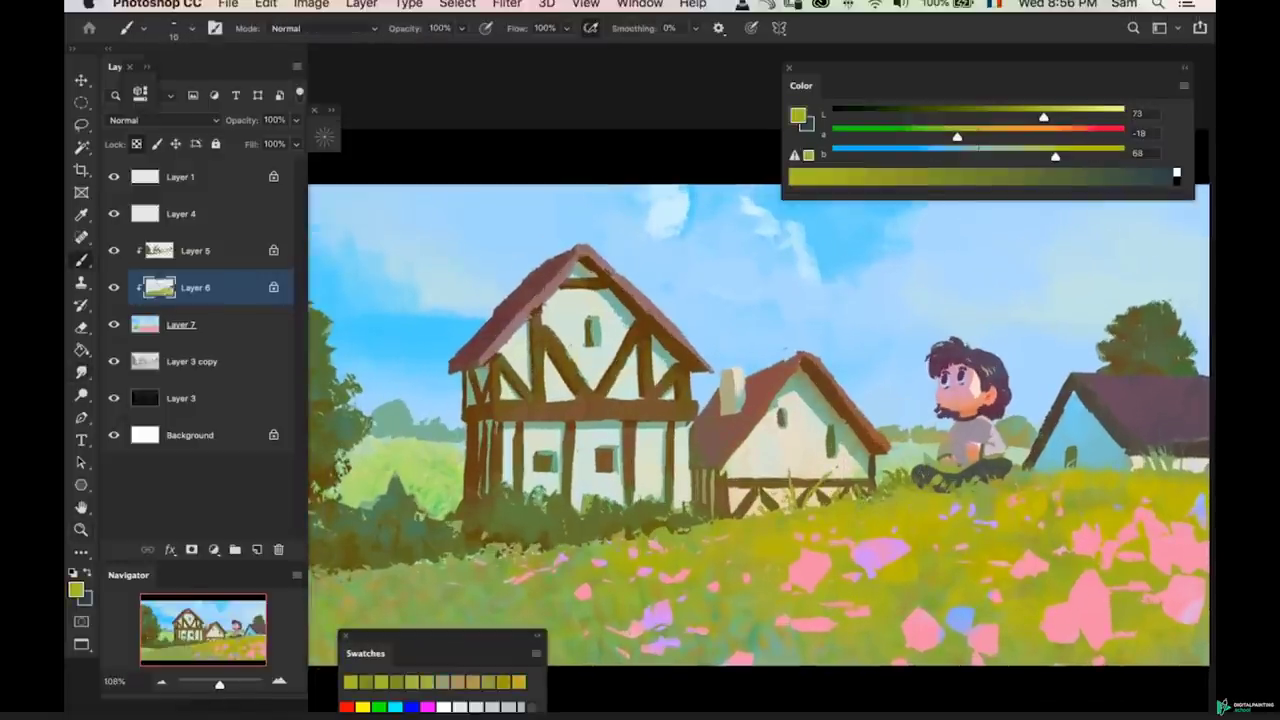
key(super+z)
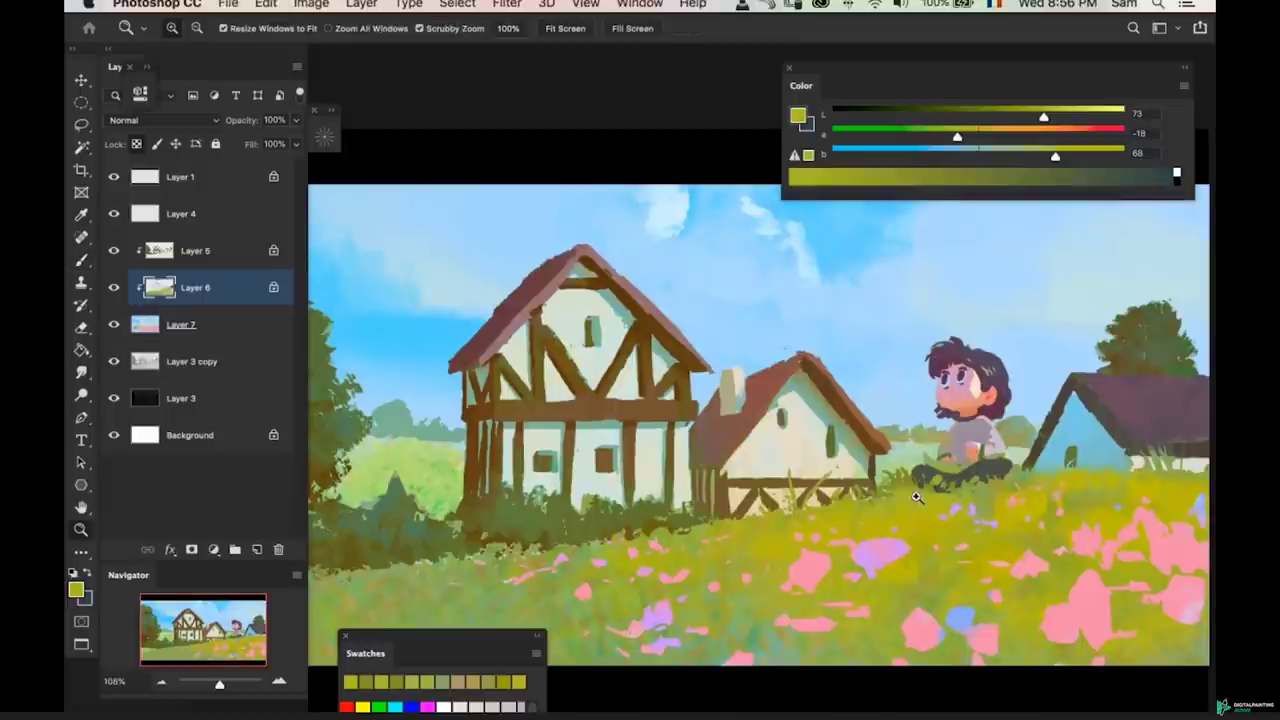
- Mix a darker olive at L 52, a -6, b 61 from the sampled grass and add variation to the meadow near the figure's legs
drag(917, 490, 938, 489)
alt+click(905, 477)
drag(957, 136, 983, 121)
click(1047, 157)
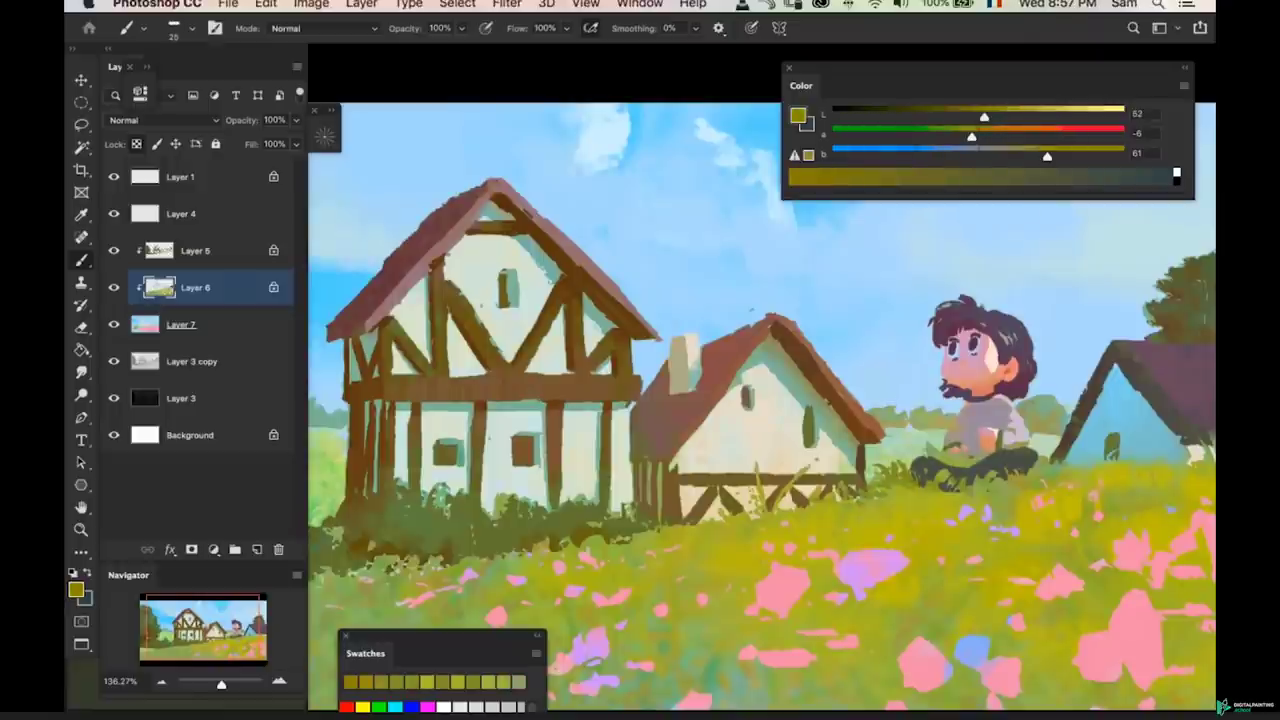
key(z)
mouse_move(960, 494)
mouse_down()
mouse_move(921, 548)
mouse_move(889, 527)
mouse_move(871, 536)
mouse_move(887, 518)
mouse_move(862, 510)
mouse_up()
key(b)
key(super+space)
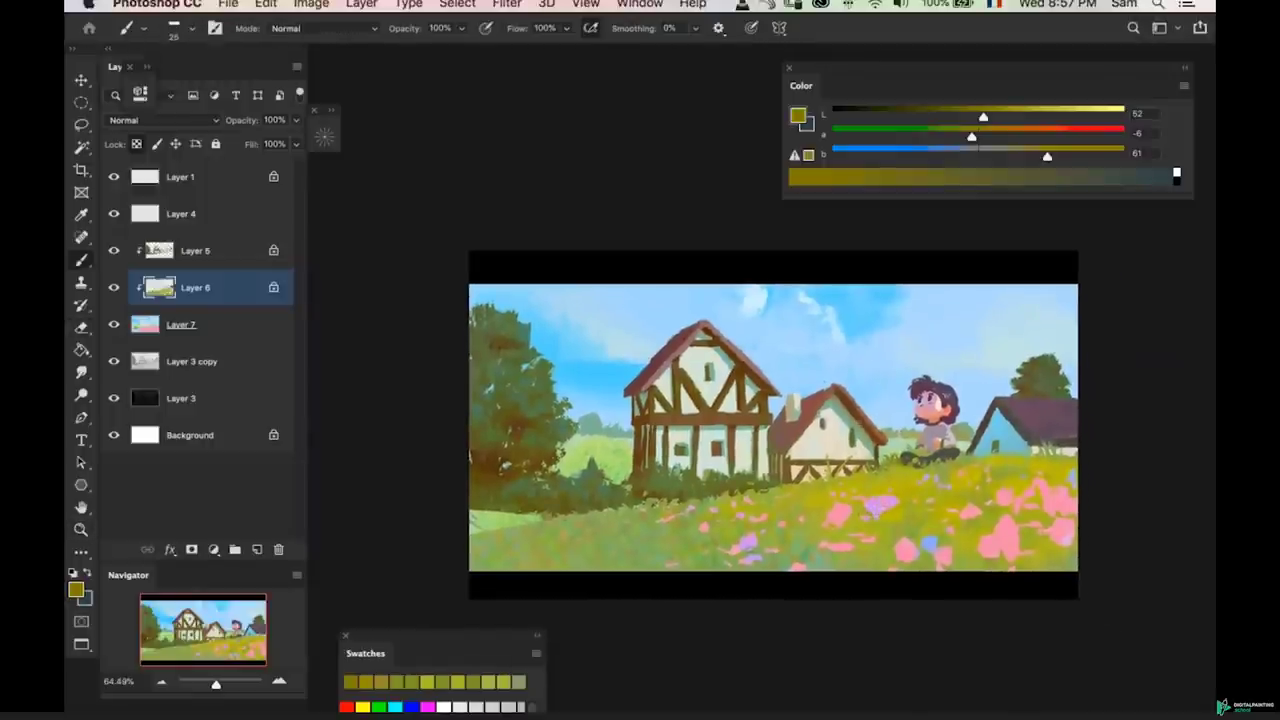
scroll(773, 415, down, 1)
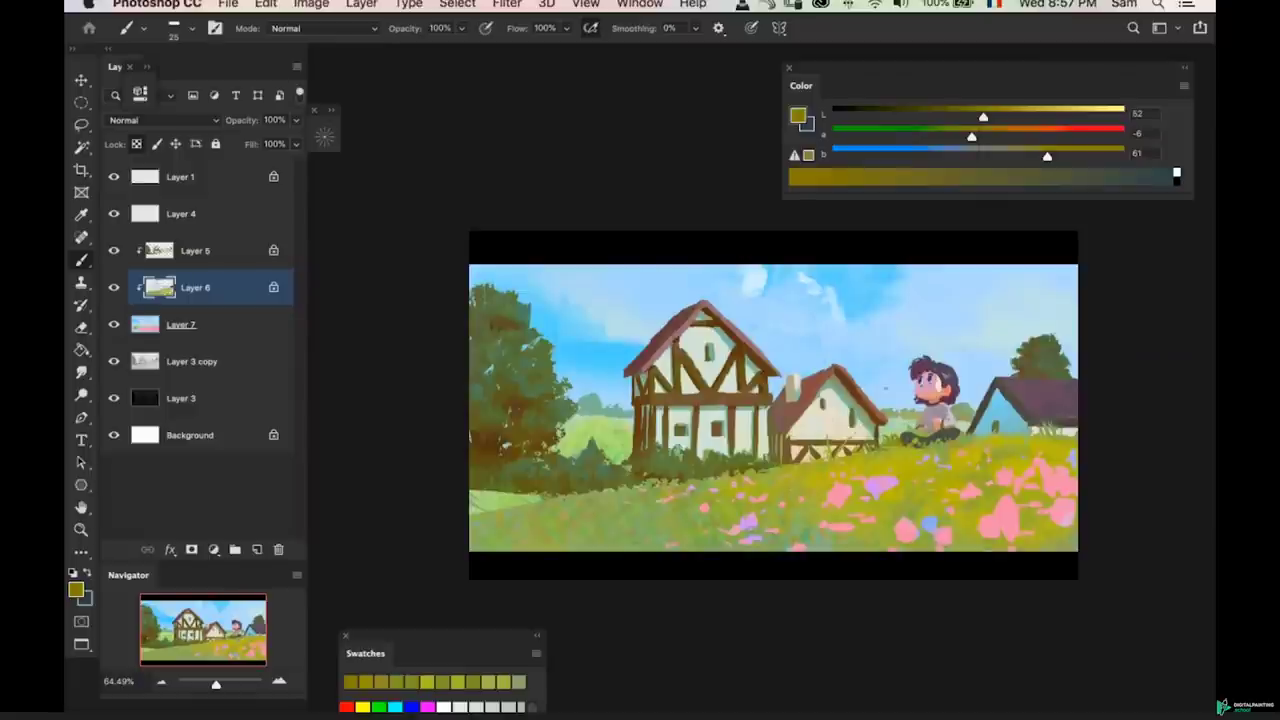
scroll(773, 407, right, 2)
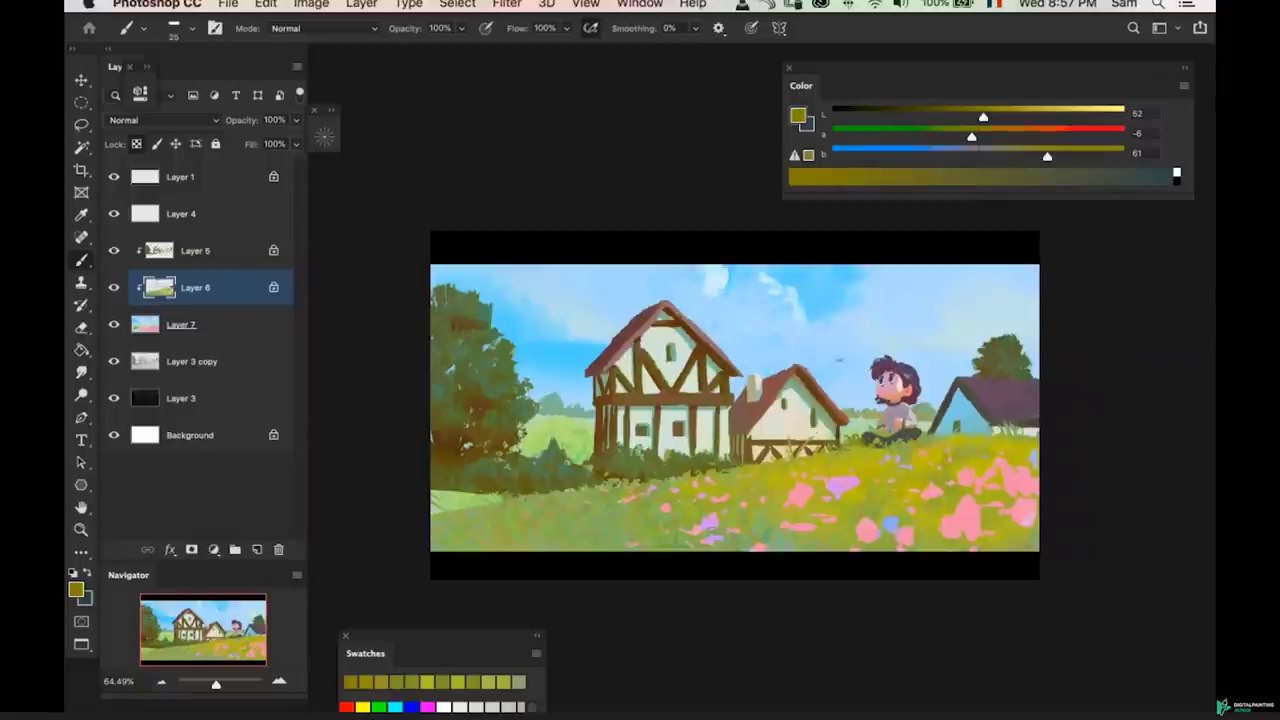
- On Layer 7, sample a pink flower in the meadow and mix a coral at L 59, a 42, b 20 with a larger brush
drag(806, 514, 882, 476)
super+click(837, 482)
alt+click(848, 480)
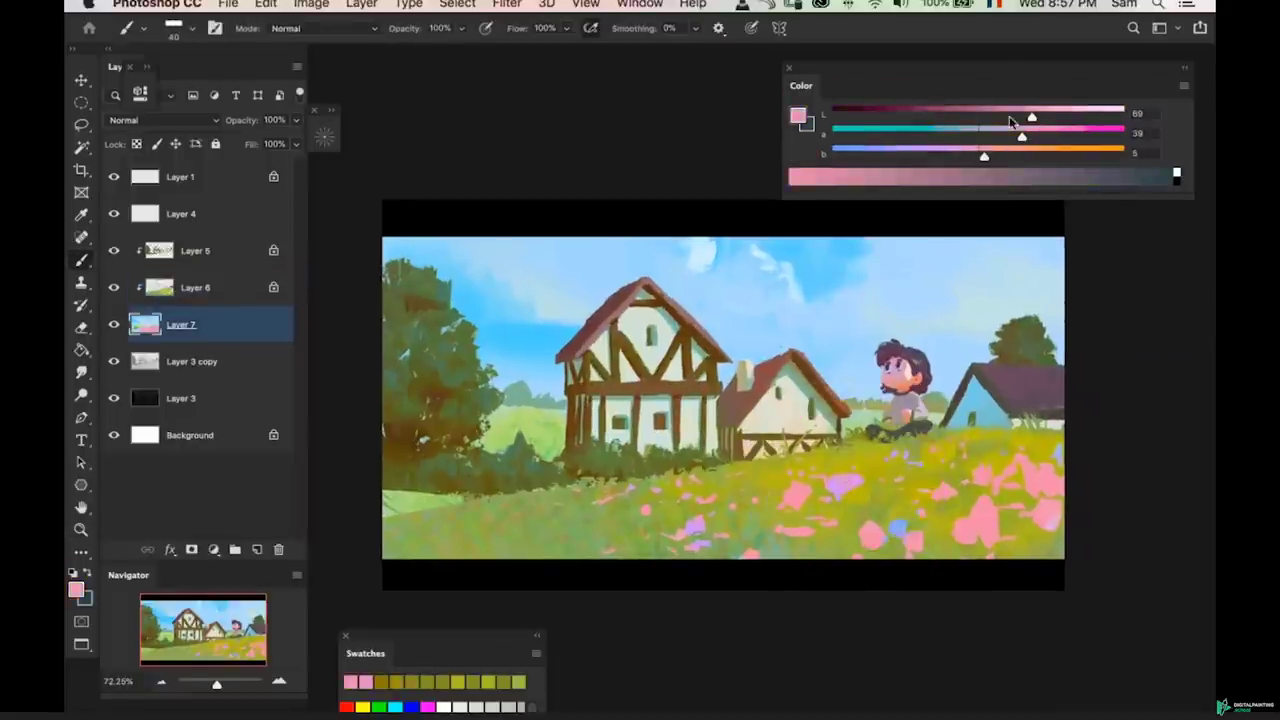
click(1000, 122)
key(bracketright)
key(bracketright)
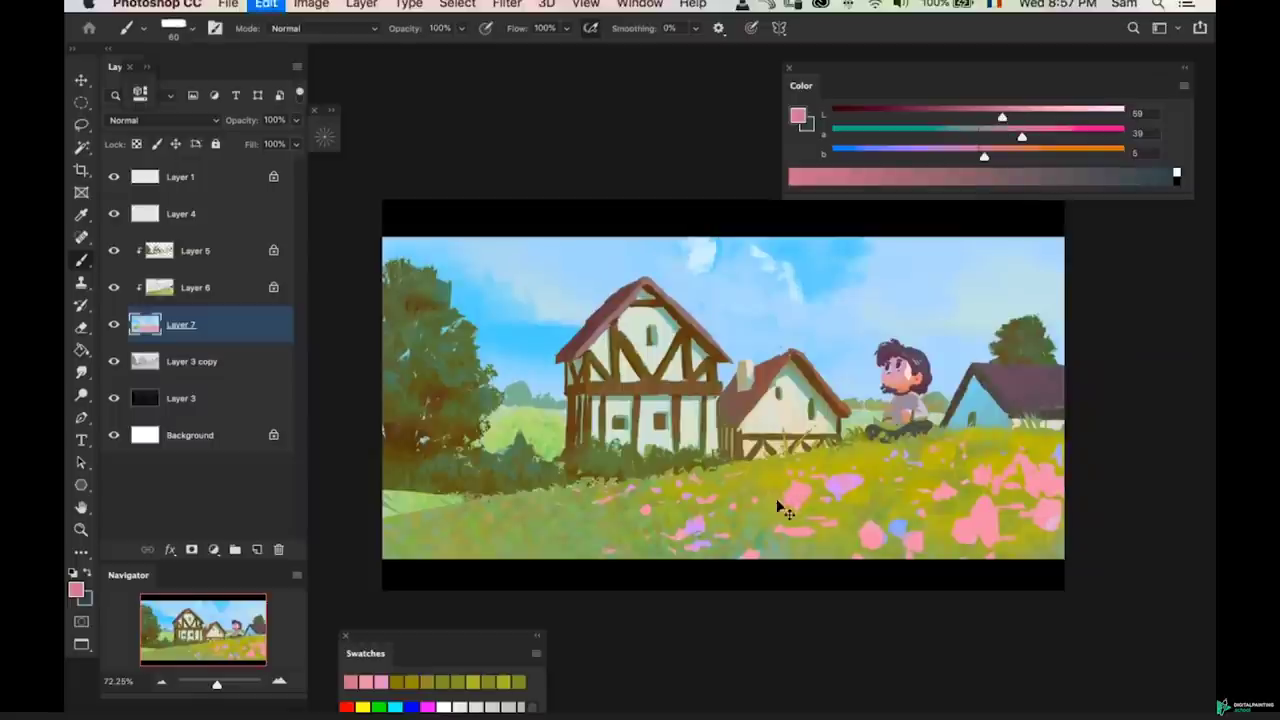
click(1034, 170)
click(999, 155)
drag(1021, 117, 1004, 119)
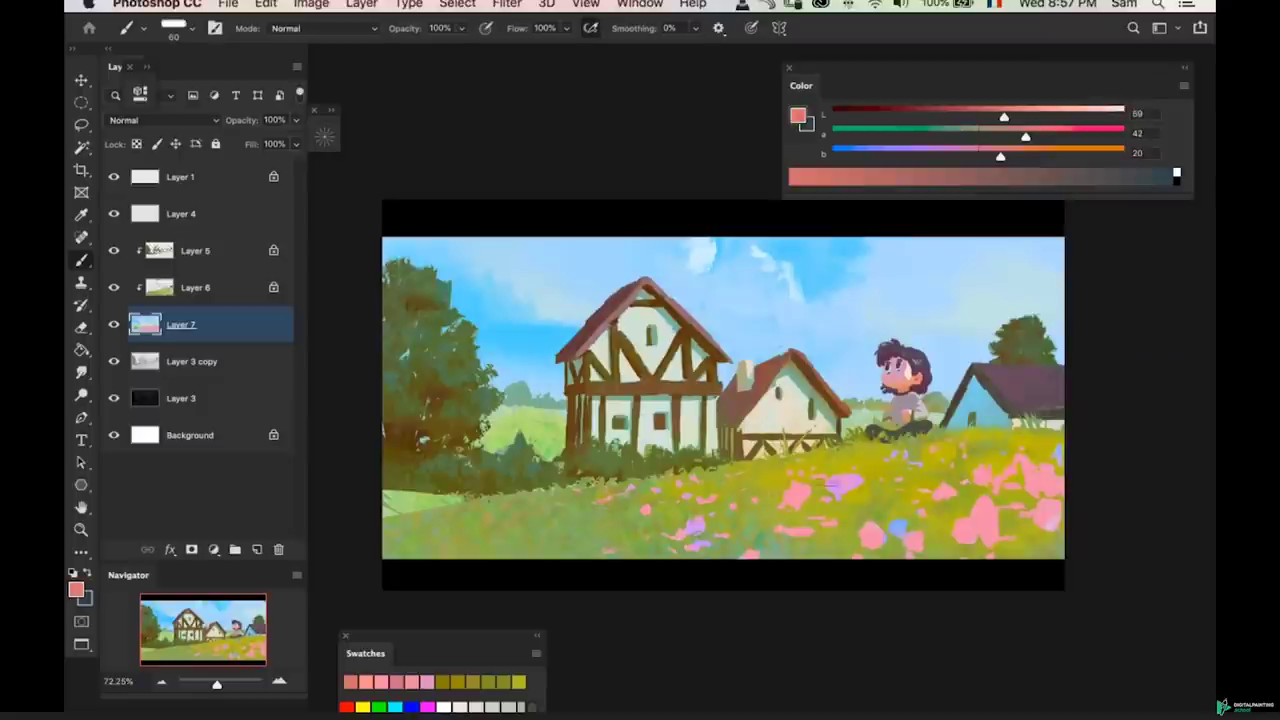
- Paint coral shading onto the large pink flower near the meadow's right edge, adjusting the brush size
key(bracketright)
key(bracketright)
drag(975, 499, 991, 489)
key(bracketleft)
key(bracketleft)
key(bracketleft)
key(bracketleft)
key(bracketleft)
key(bracketleft)
key(bracketleft)
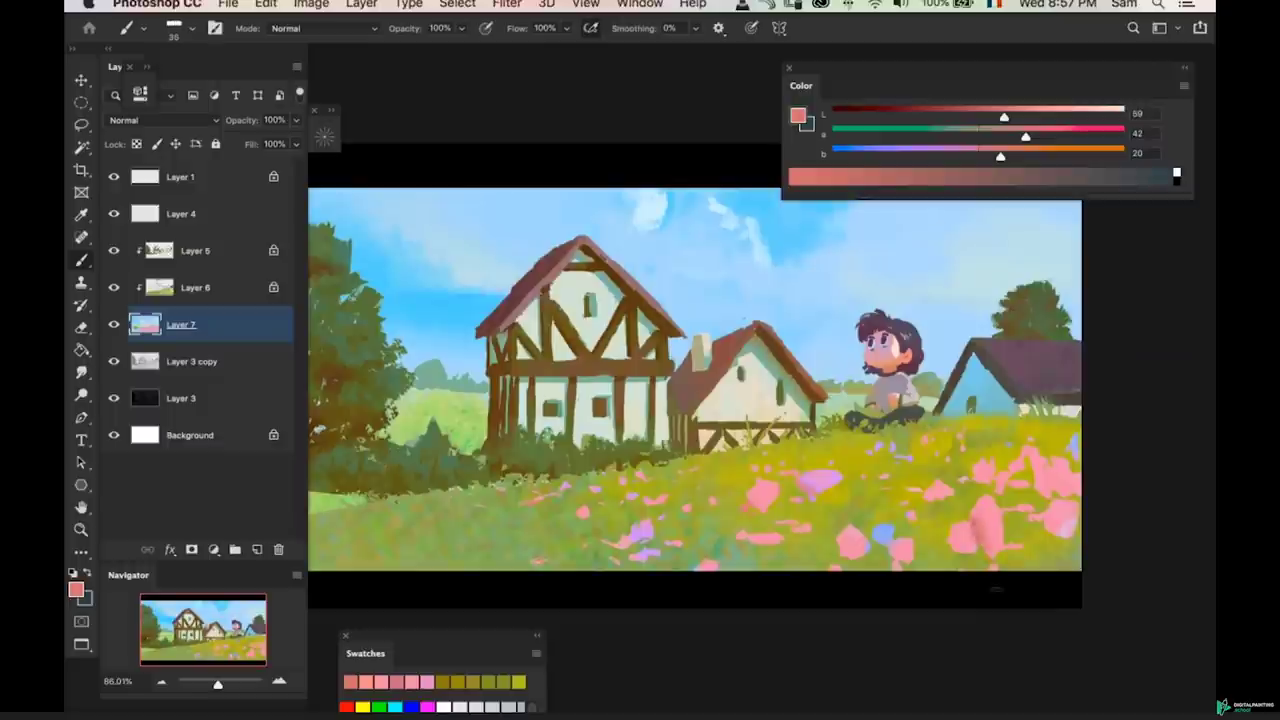
- Mix a bright orange at L 64, a 42, b 60 and brush it onto the large pink flowers at the right of the meadow
click(1018, 156)
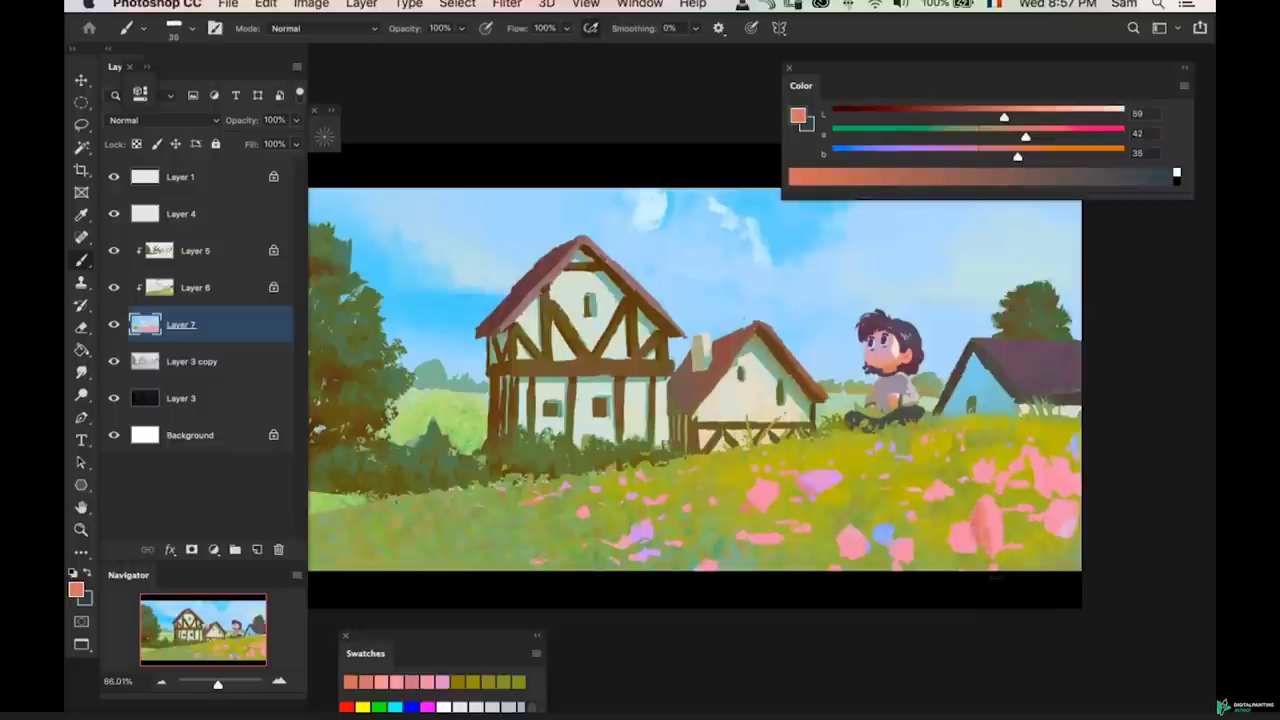
drag(1018, 154, 1046, 155)
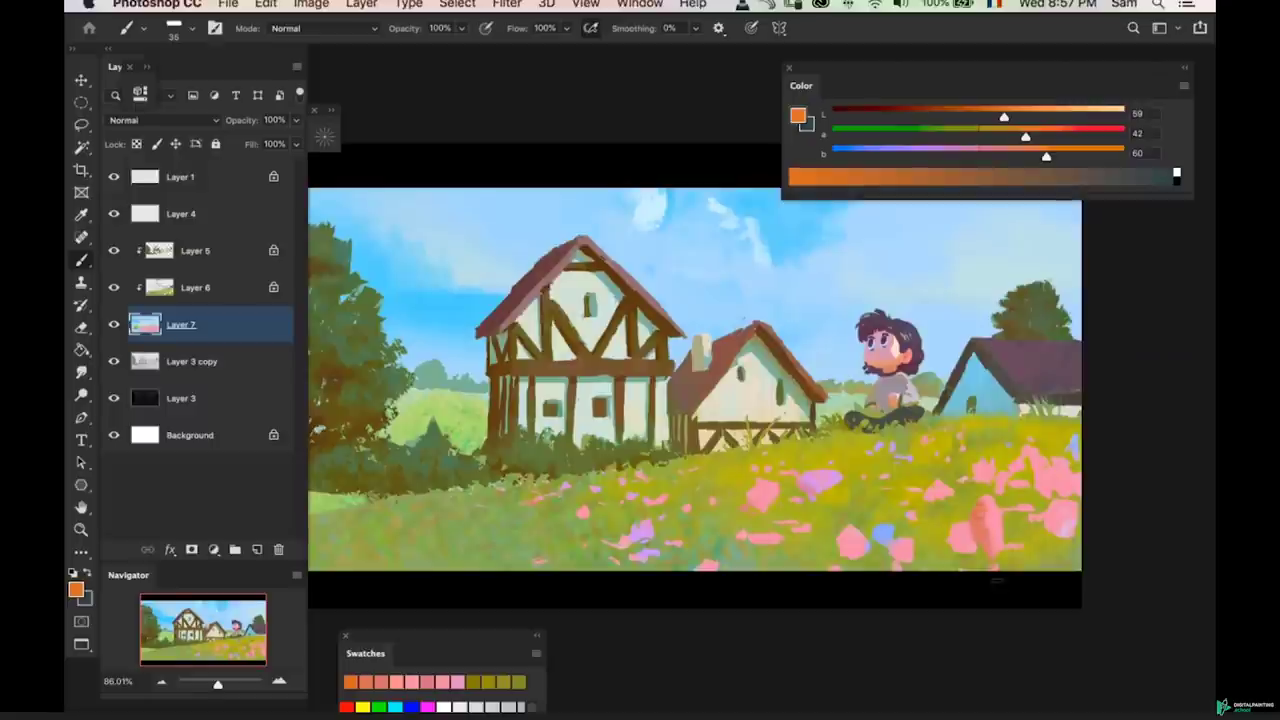
drag(1004, 117, 1016, 117)
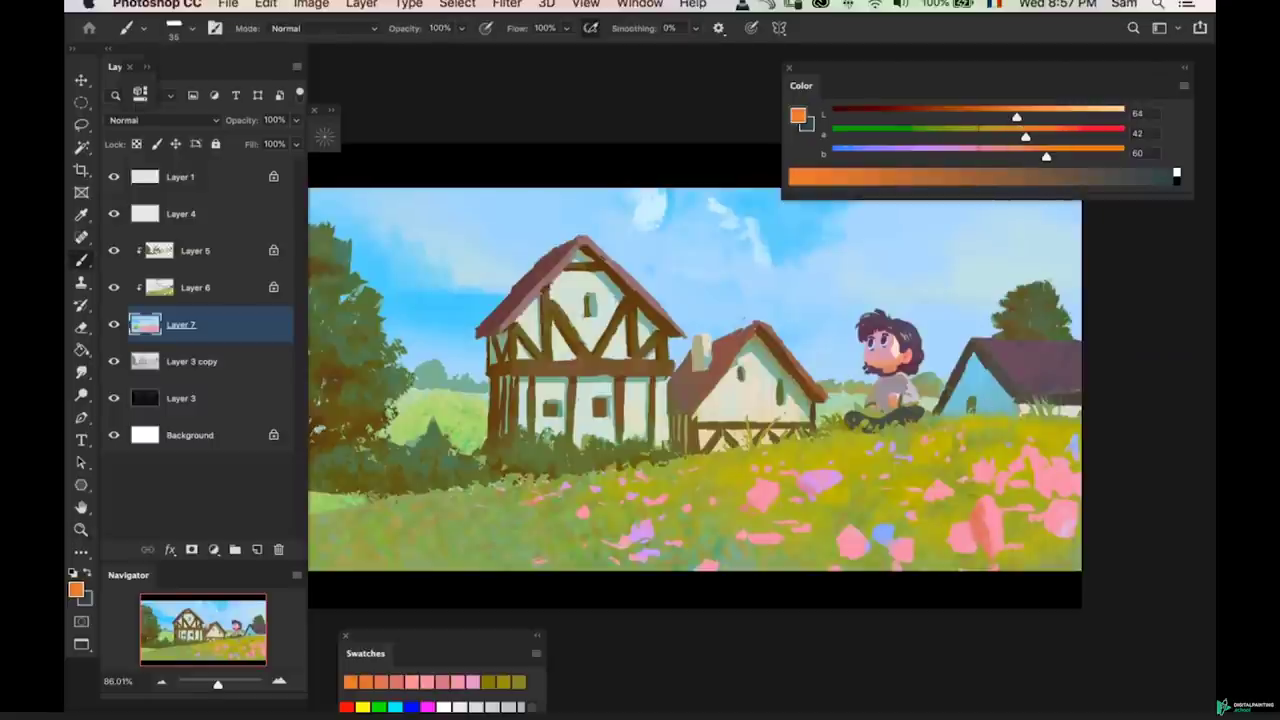
key(bracketright)
key(bracketright)
key(bracketright)
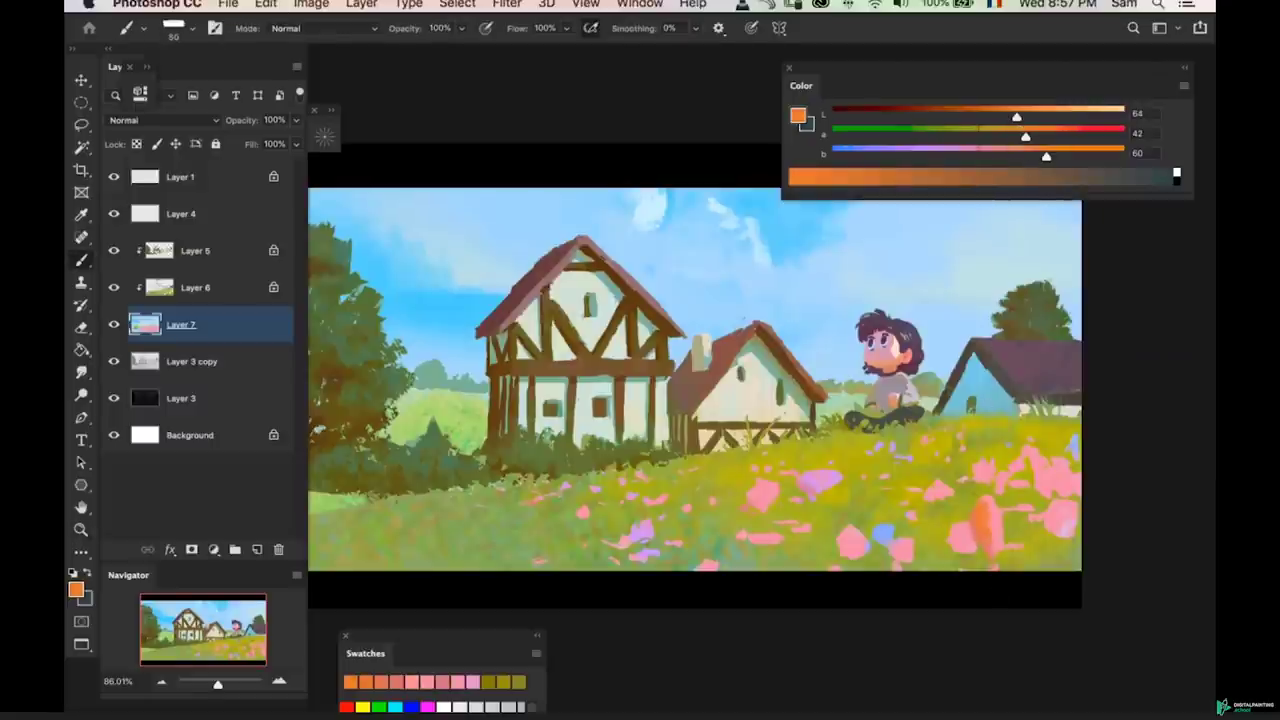
mouse_move(1042, 500)
mouse_down()
mouse_move(1056, 479)
mouse_move(1049, 516)
mouse_up()
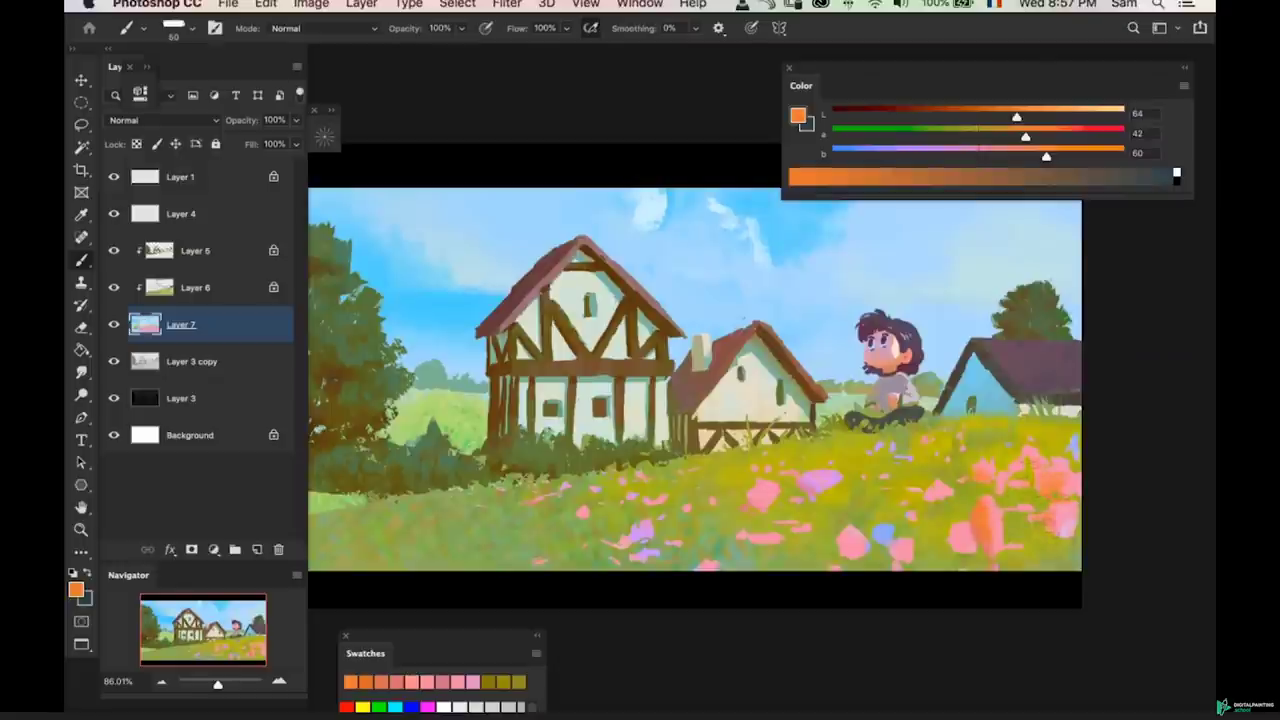
- Add orange accents to the smaller pink flowers in the middle of the meadow with a smaller brush, undoing one stroke
key(bracketleft)
key(bracketleft)
drag(804, 480, 822, 502)
key(cmd+z)
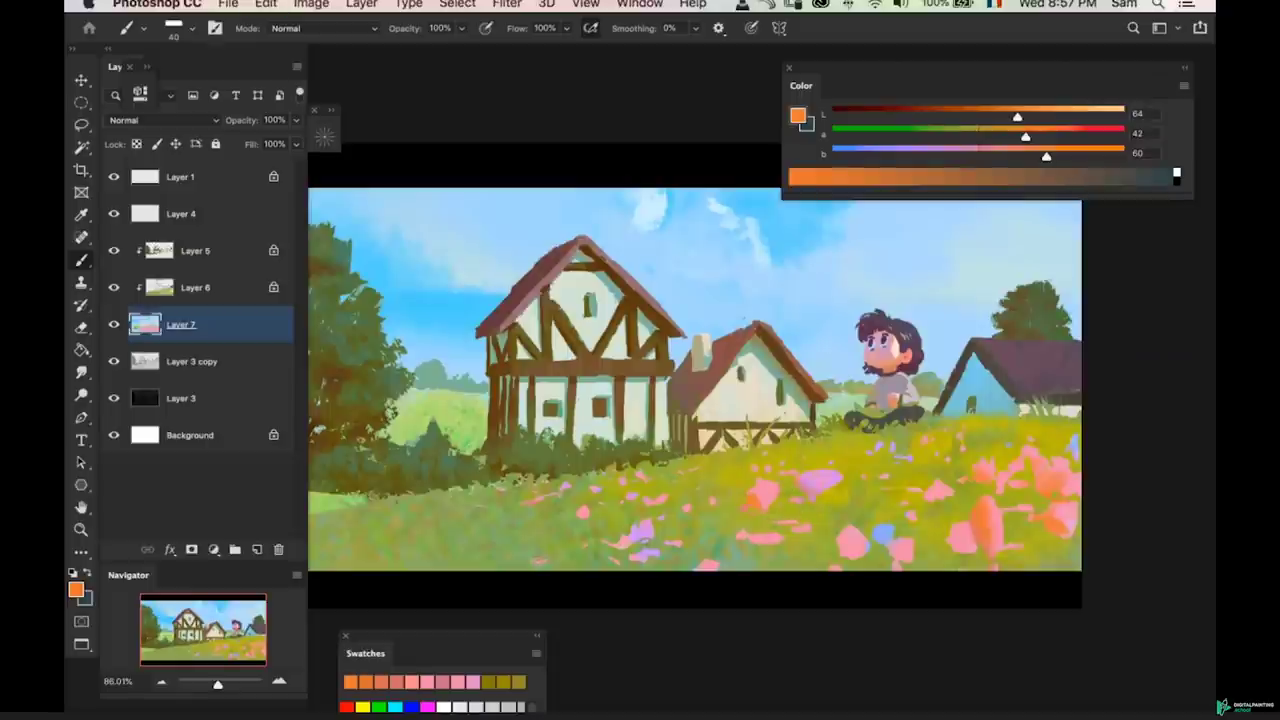
drag(880, 488, 920, 471)
- Sample flower pinks at L 69, a 41, b 14 and L 70, a 42, b 3 to touch up the orange-accented flowers
alt+click(1002, 515)
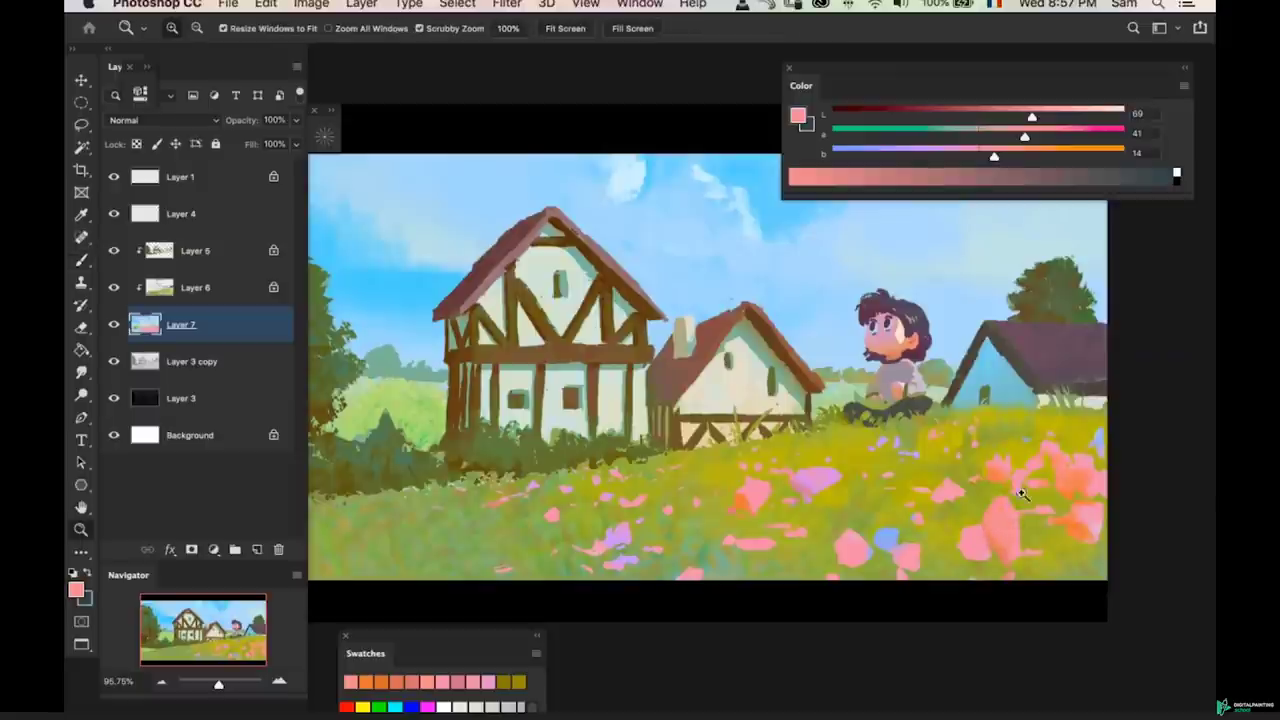
drag(1010, 502, 945, 505)
drag(808, 508, 840, 480)
alt+click(820, 478)
key(bracketright)
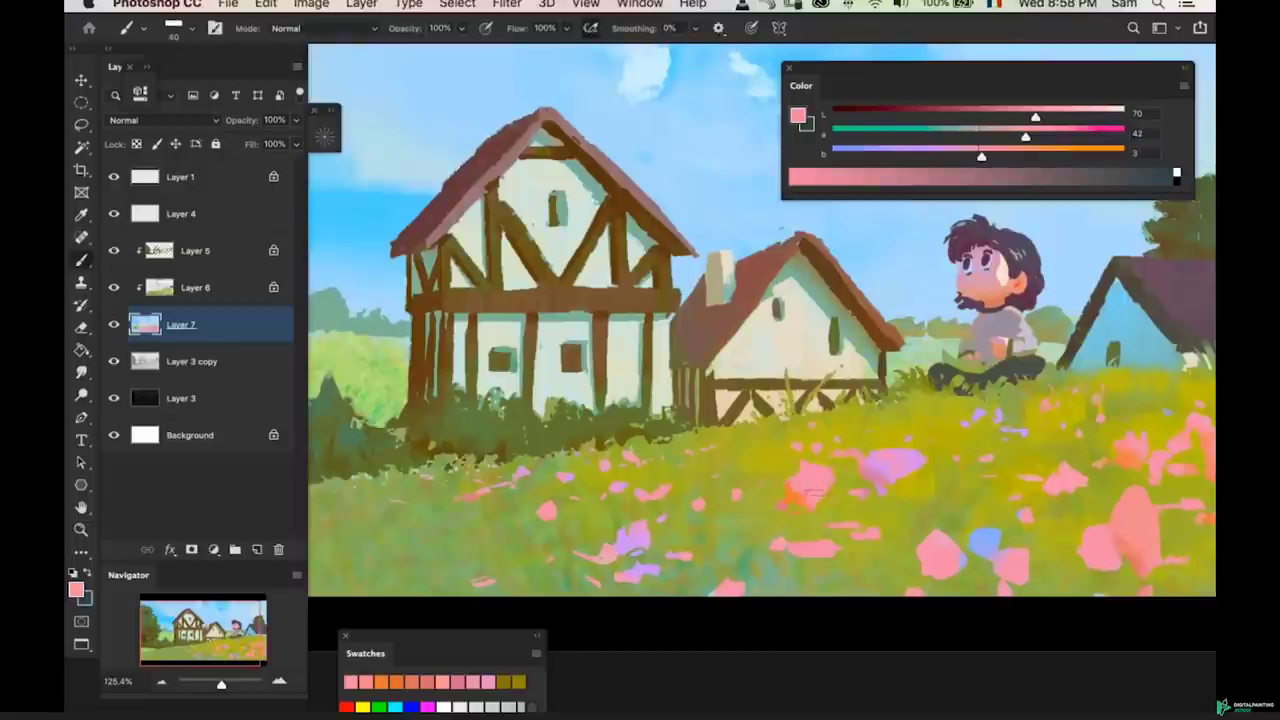
key(super+space)
drag(940, 493, 895, 503)
- On Layer 6, sample the grass below the figure and mix olives at L 58, a -13, b 52 and L 58, a -4, b 52, undoing trial strokes
super+click(936, 474)
key(b)
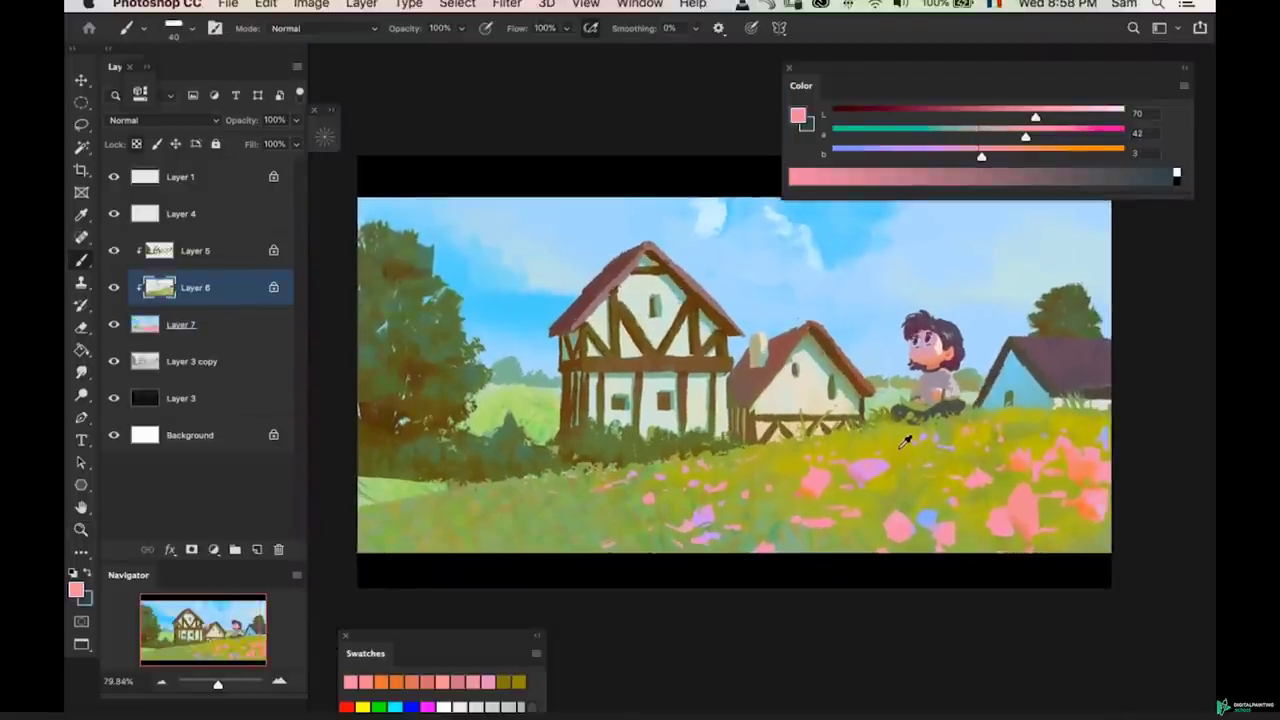
alt+click(900, 440)
drag(1035, 117, 1013, 117)
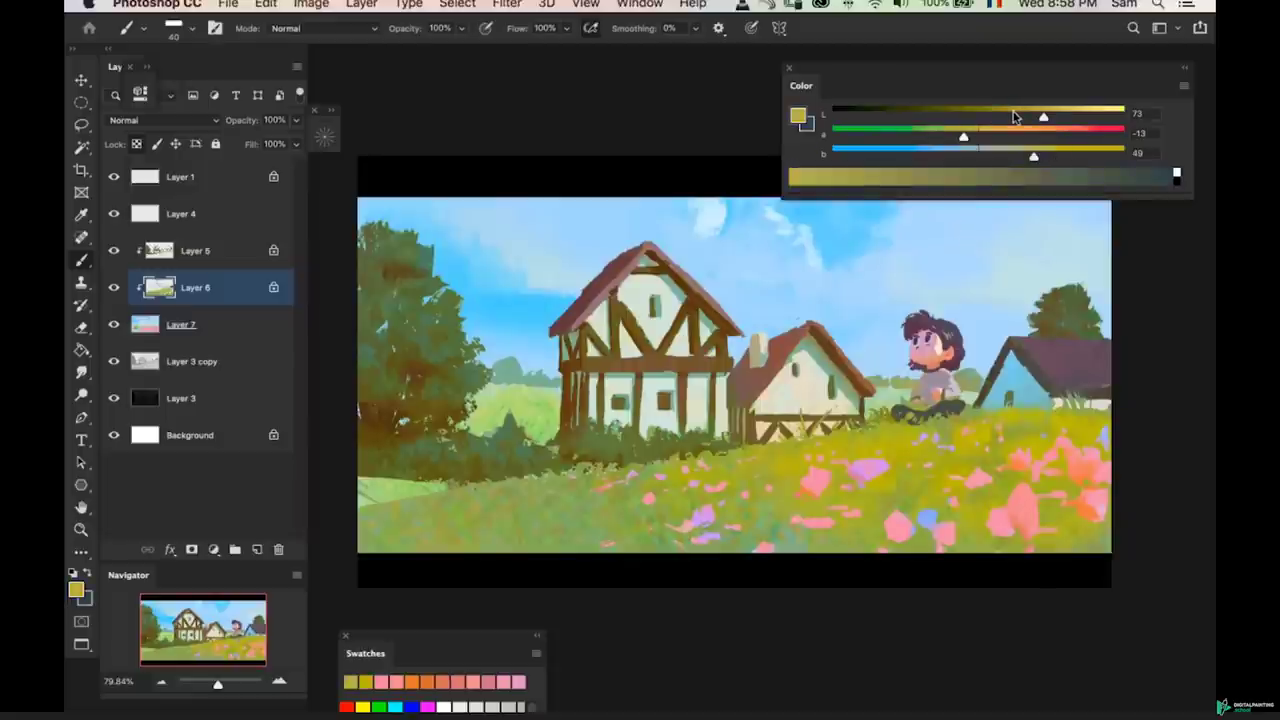
key(super+z)
drag(1034, 156, 999, 118)
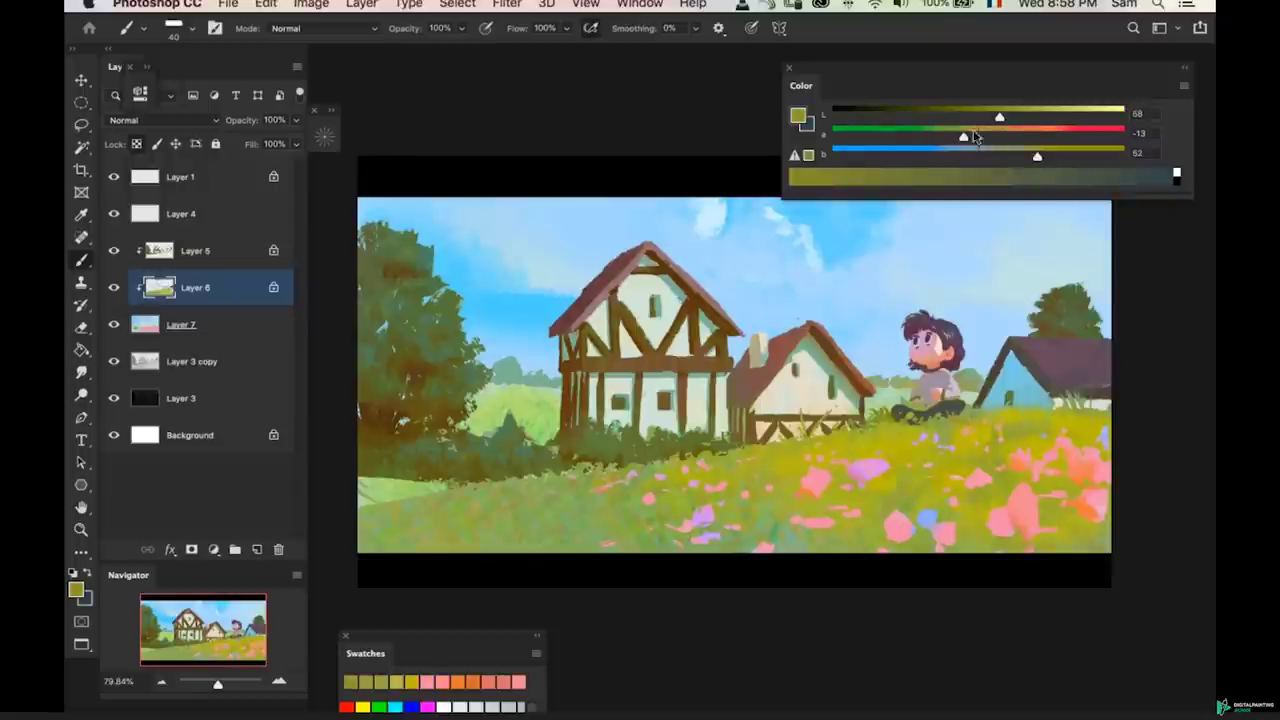
click(973, 135)
key(super+z)
- Examine the meadow and flowers against the whole painting, both from a distance and close up
drag(892, 513, 865, 485)
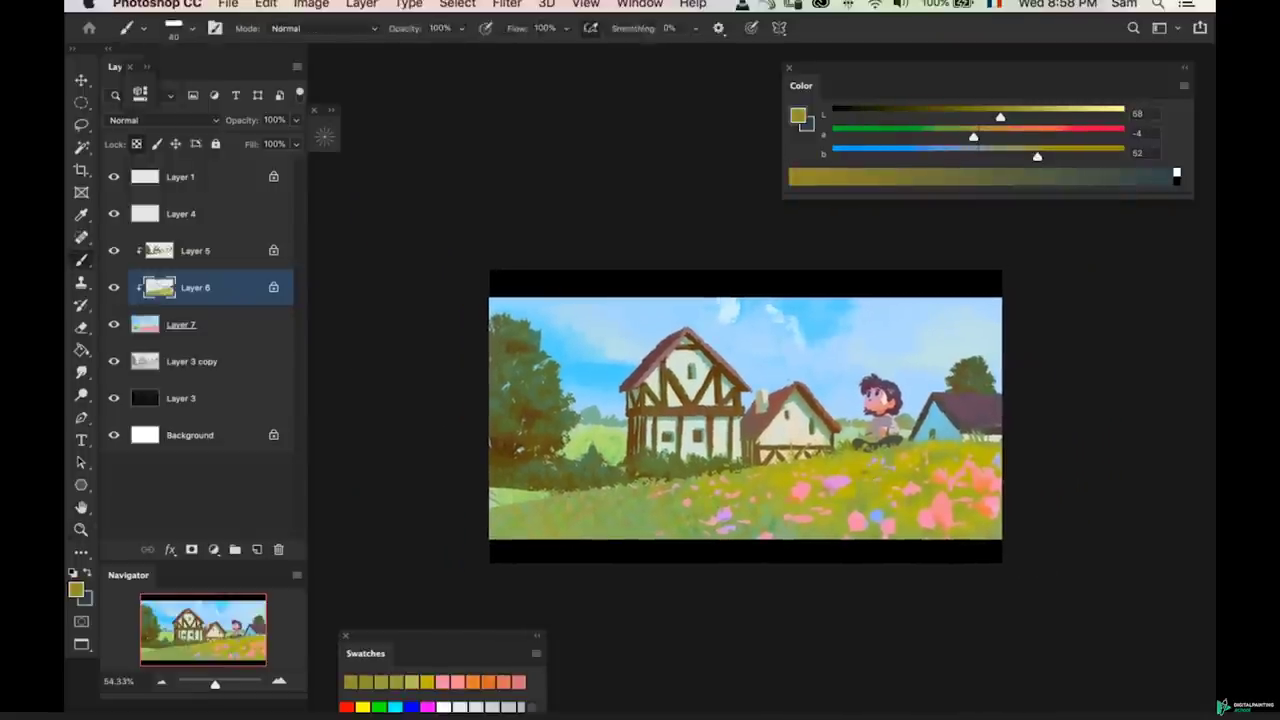
key(z)
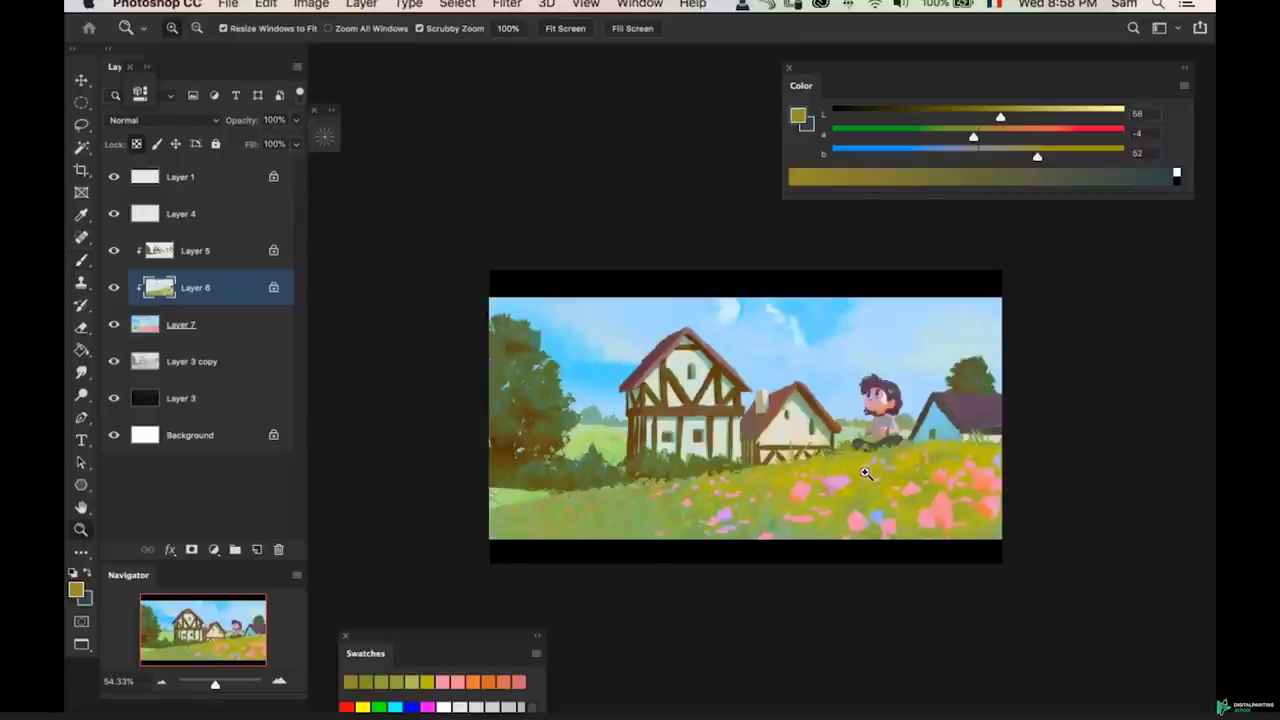
drag(871, 479, 890, 484)
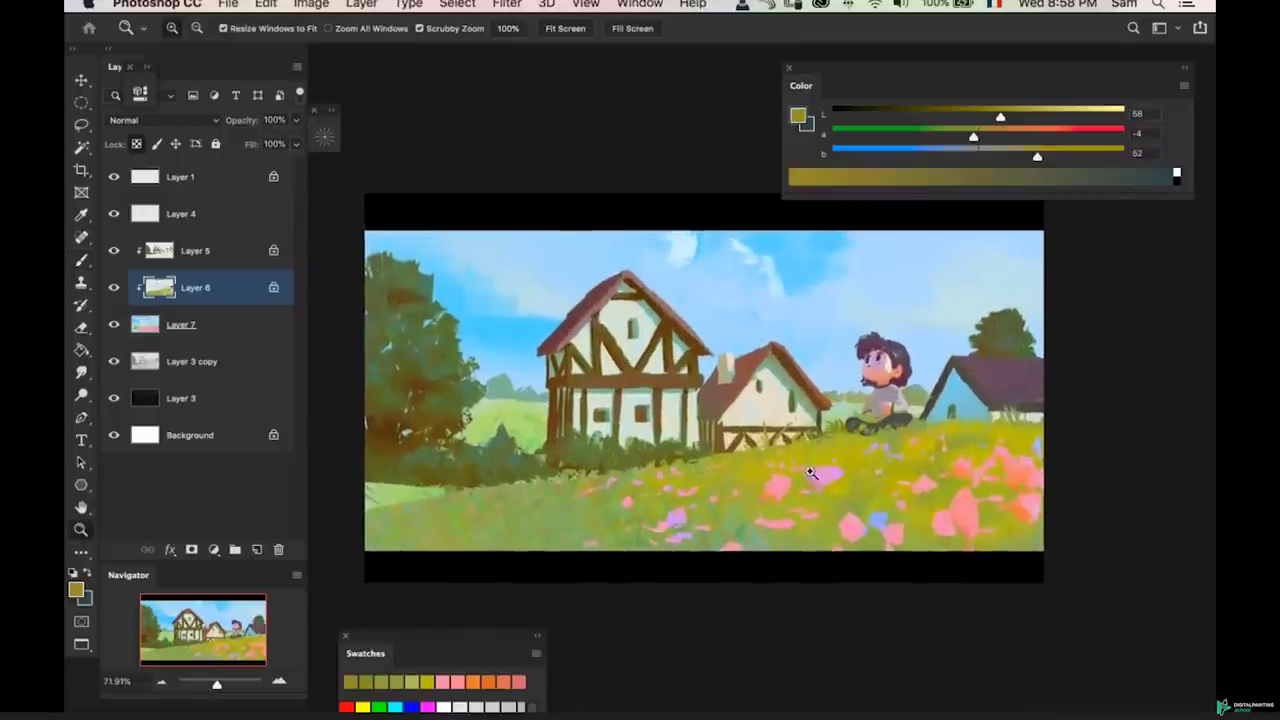
drag(792, 477, 812, 468)
mouse_move(720, 496)
mouse_down()
mouse_move(699, 498)
mouse_move(716, 486)
mouse_up()
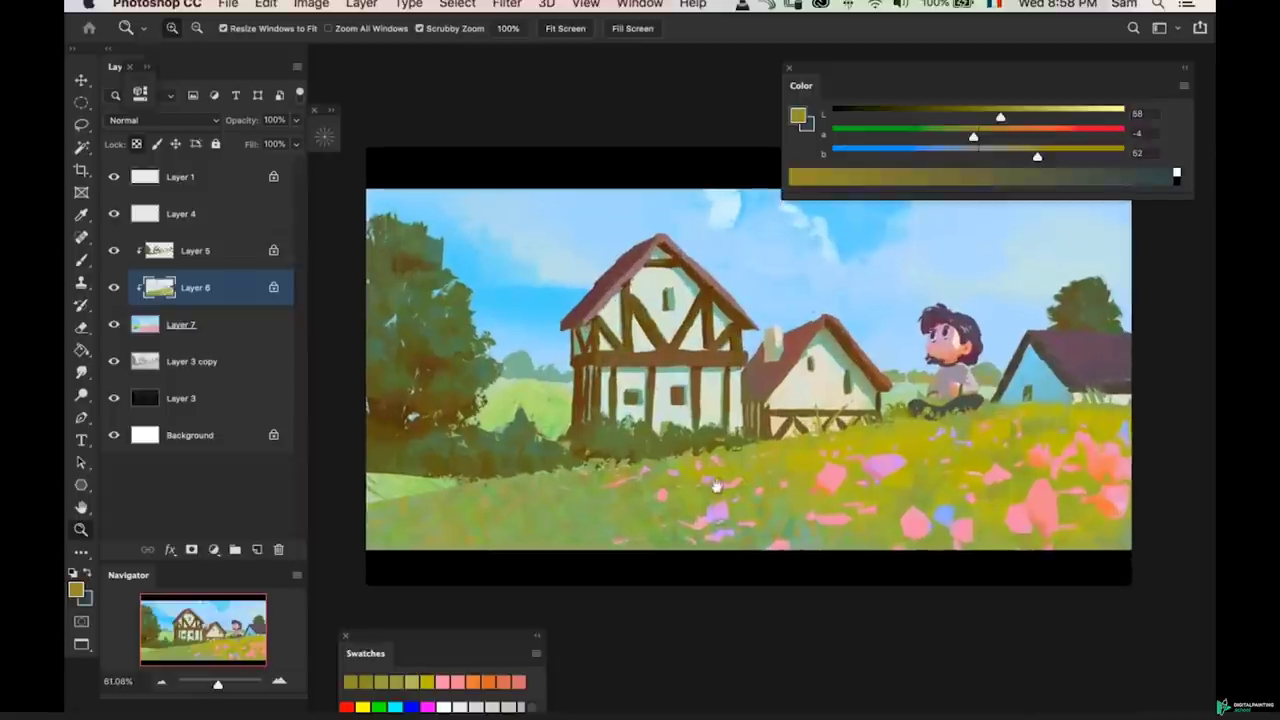
scroll(716, 485, down, 1)
key(alt+bracketleft)
key(b)
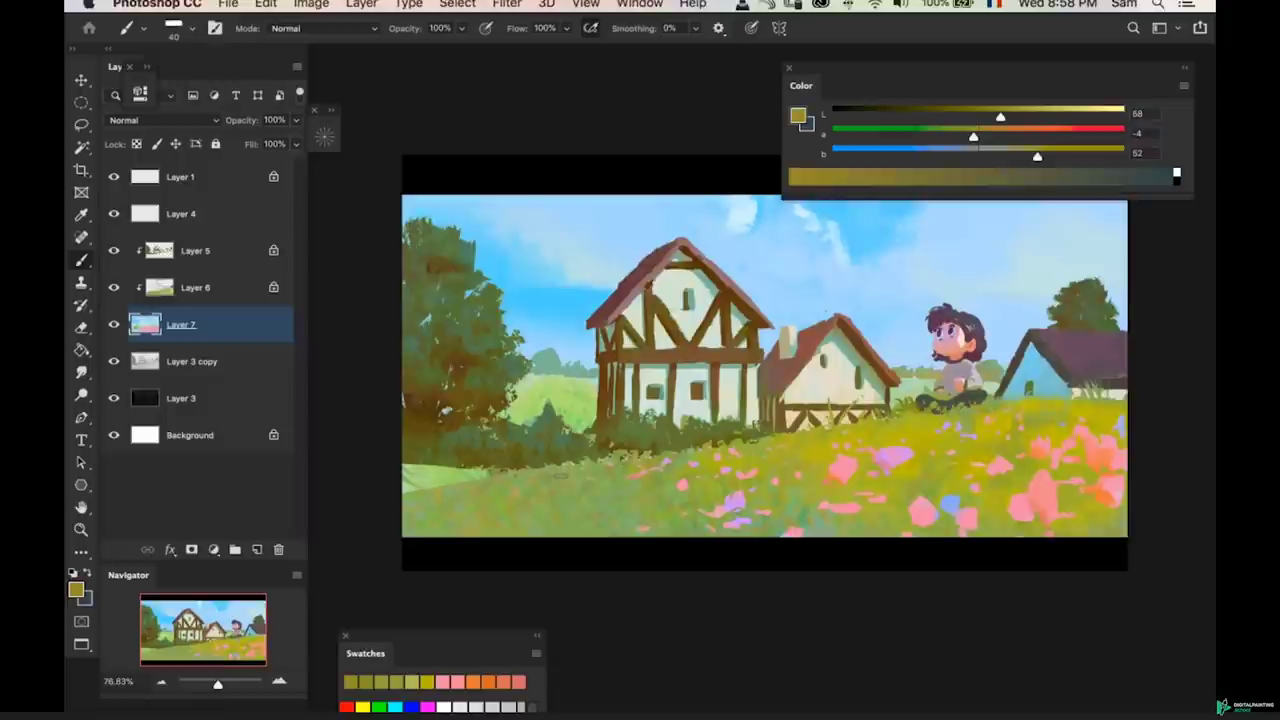
- Return to Layer 6, sample the meadow grass and mix an olive green at L 60, a -14, b 45 with a larger brush
mouse_move(919, 500)
mouse_down()
mouse_move(976, 462)
mouse_move(1028, 450)
mouse_up()
super+click(976, 462)
alt+click(988, 456)
alt+click(1018, 446)
key(bracketright)
click(1029, 160)
drag(1039, 118, 1007, 119)
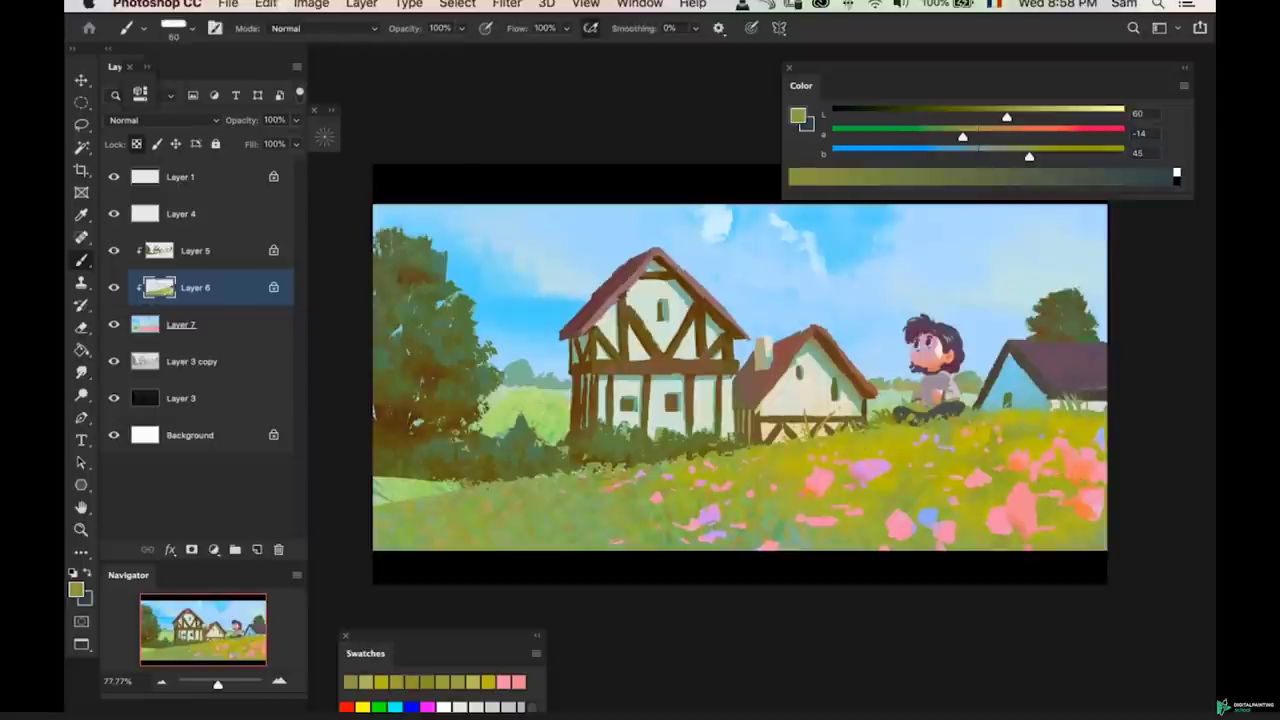
- Mix a darker green at L 53, a -19, b 40 from sampled grass and paint it across the lower left meadow with a large brush
alt+click(560, 509)
key(])
key(])
key(])
key(])
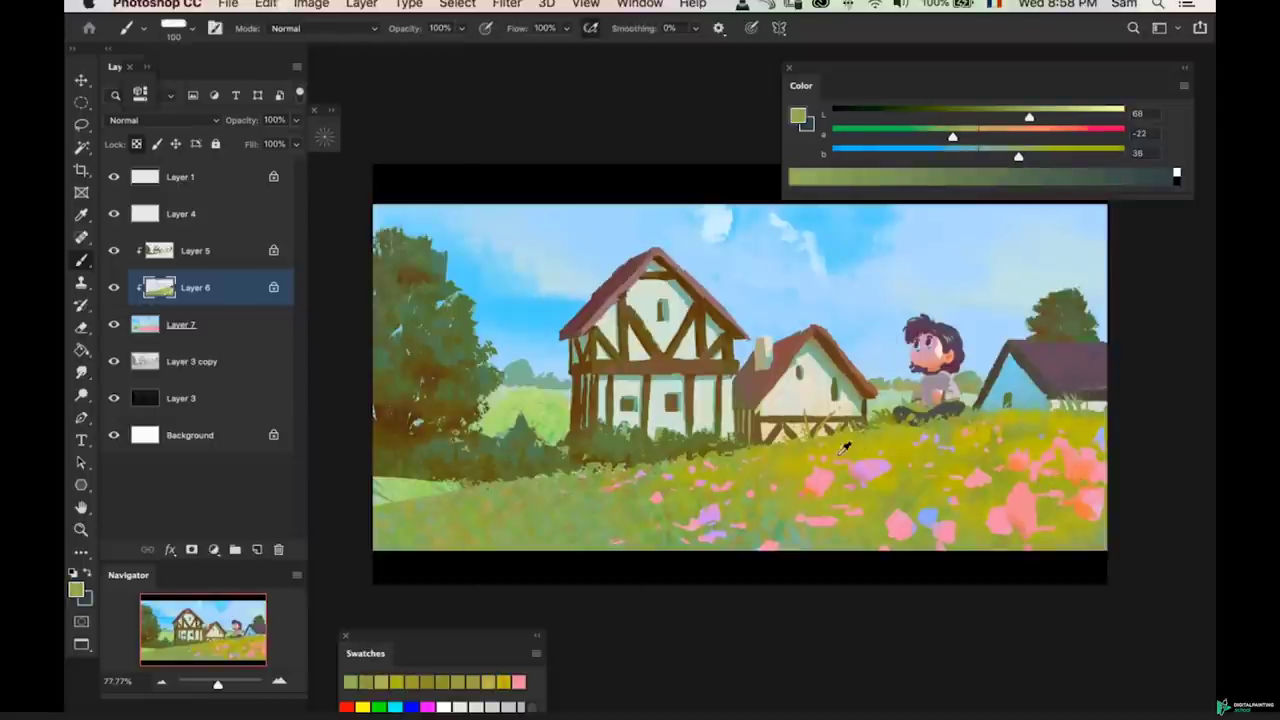
alt+click(903, 436)
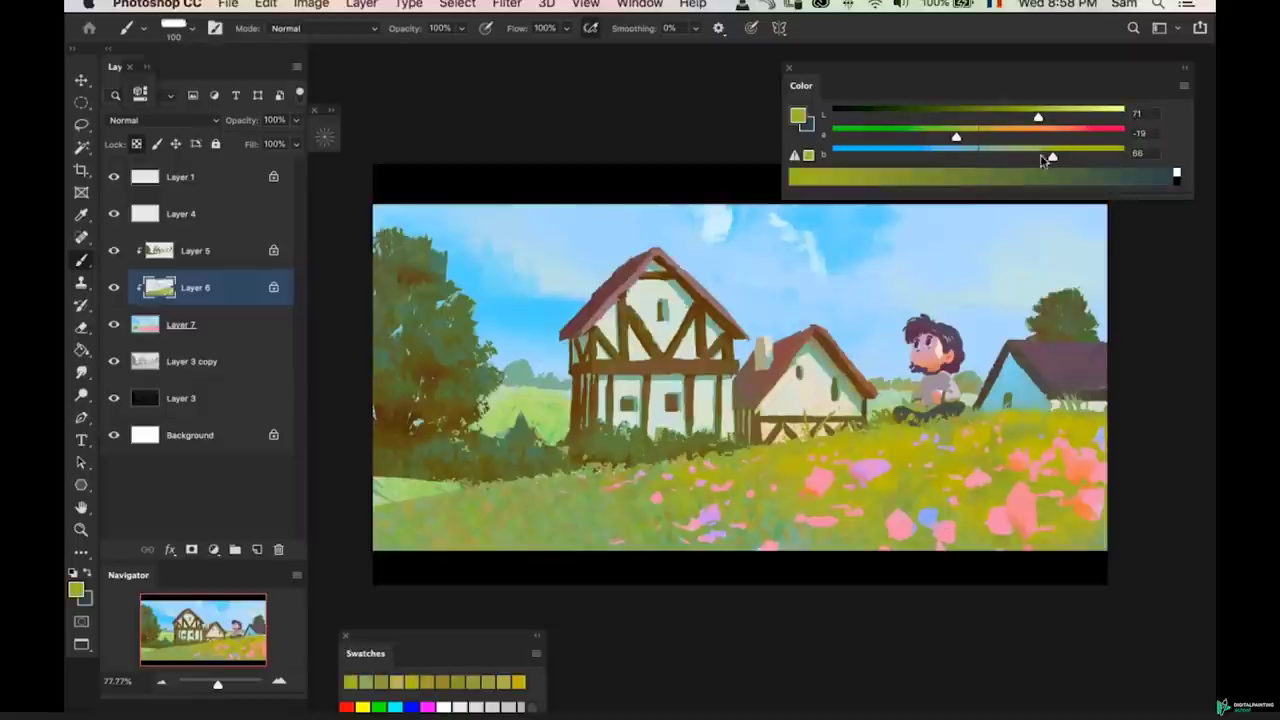
drag(1035, 115, 987, 116)
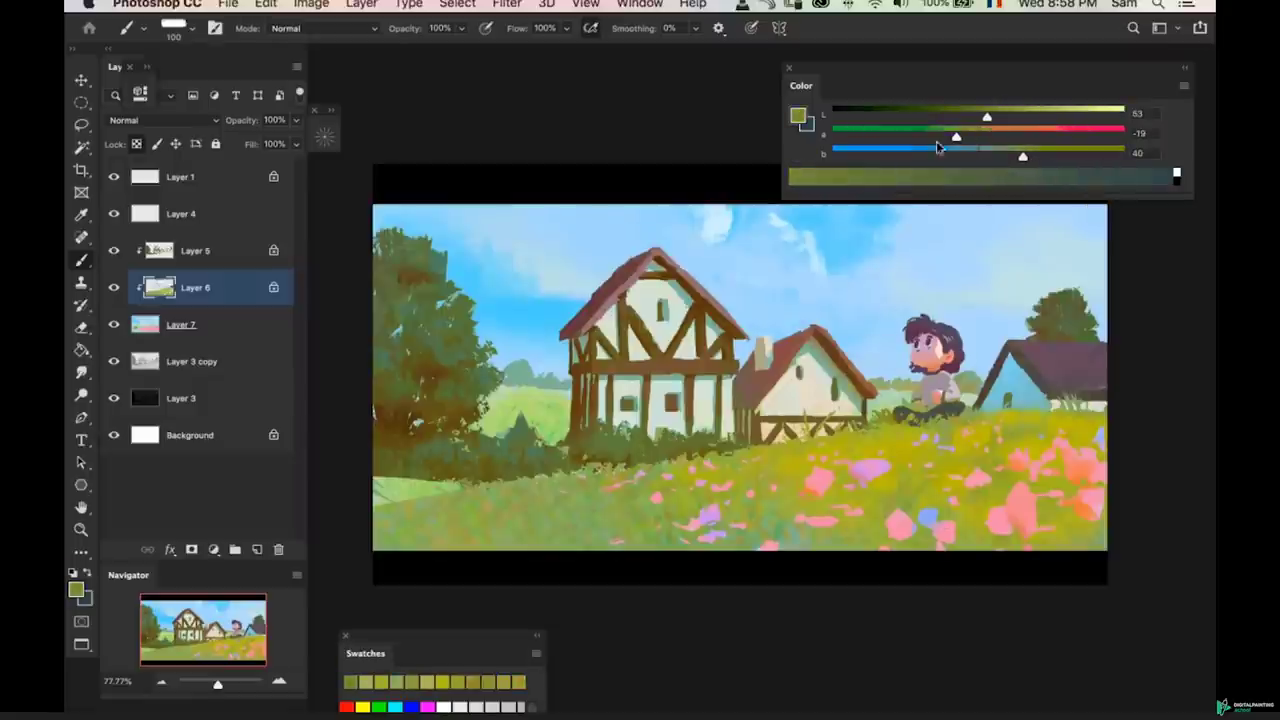
mouse_move(376, 557)
mouse_down()
mouse_move(411, 485)
mouse_move(546, 563)
mouse_move(636, 528)
mouse_move(690, 562)
mouse_up()
- Sample the sunlit yellow-green at L 73, a -16, b 71 and blend it into the middle of the meadow below the houses
alt+click(787, 482)
key(bracketright)
alt+click(790, 457)
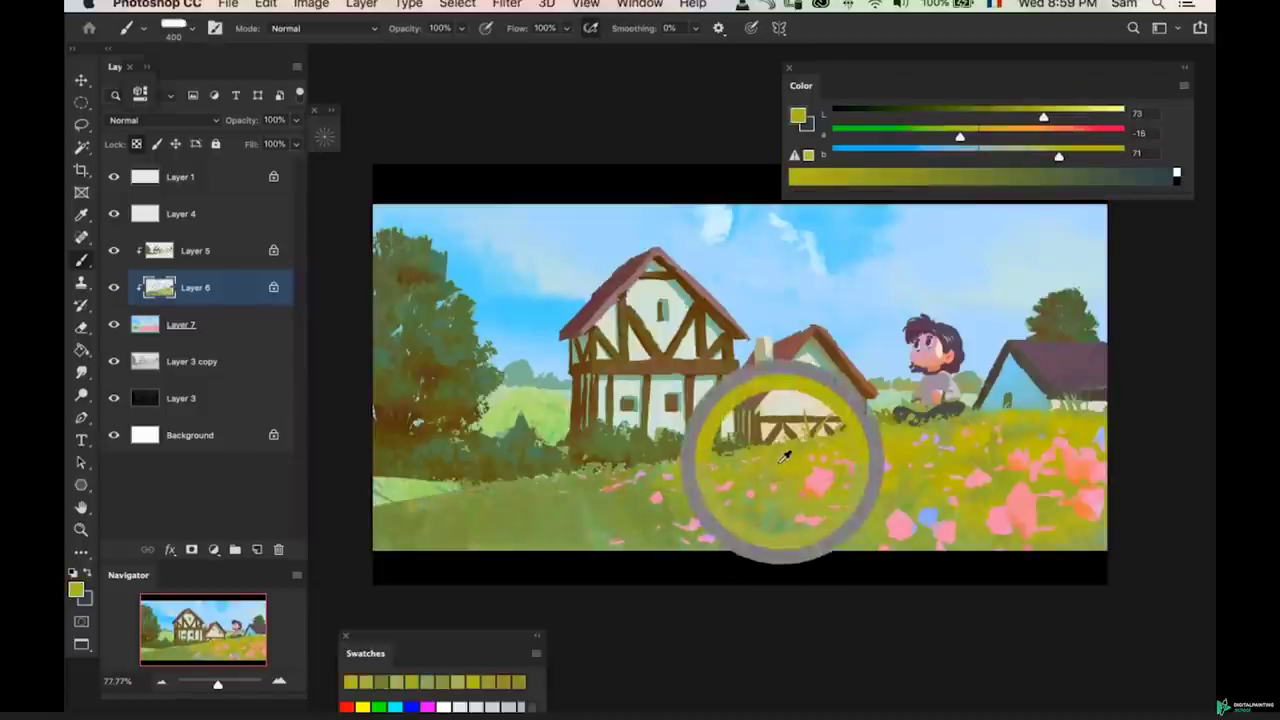
mouse_move(665, 482)
mouse_down()
mouse_move(445, 505)
mouse_move(728, 508)
mouse_up()
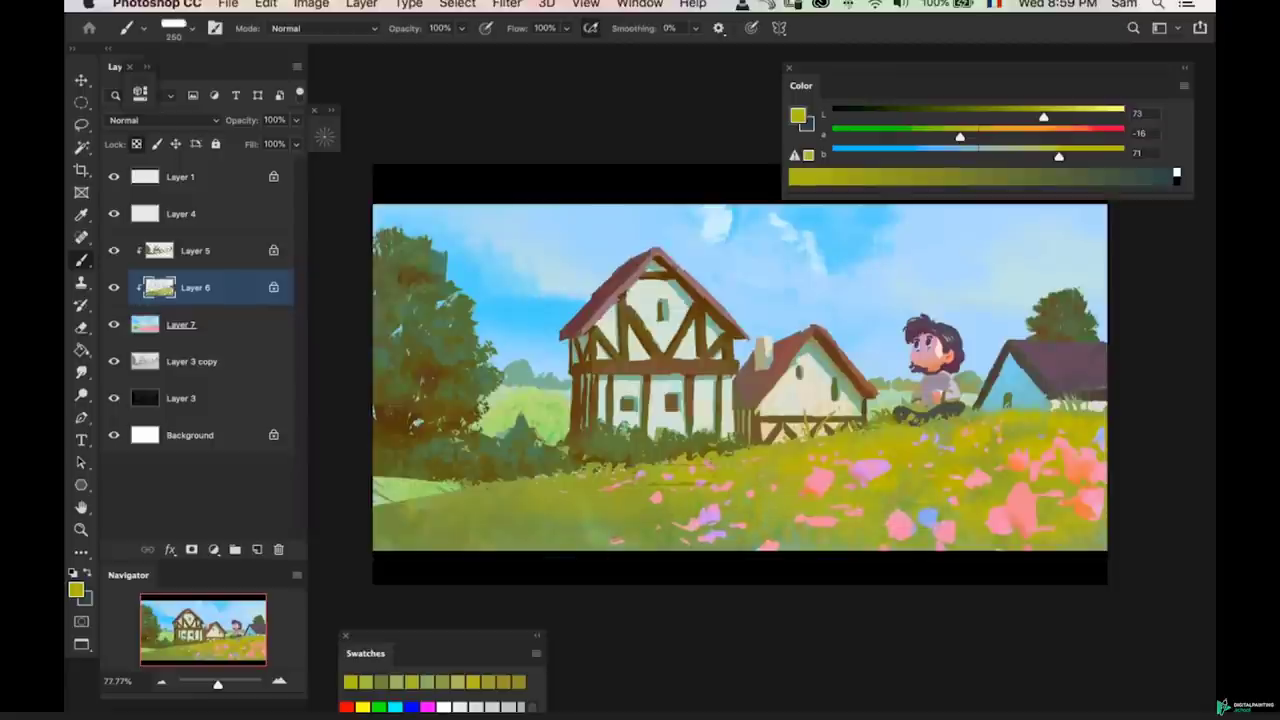
key(z)
drag(644, 490, 666, 483)
key(b)
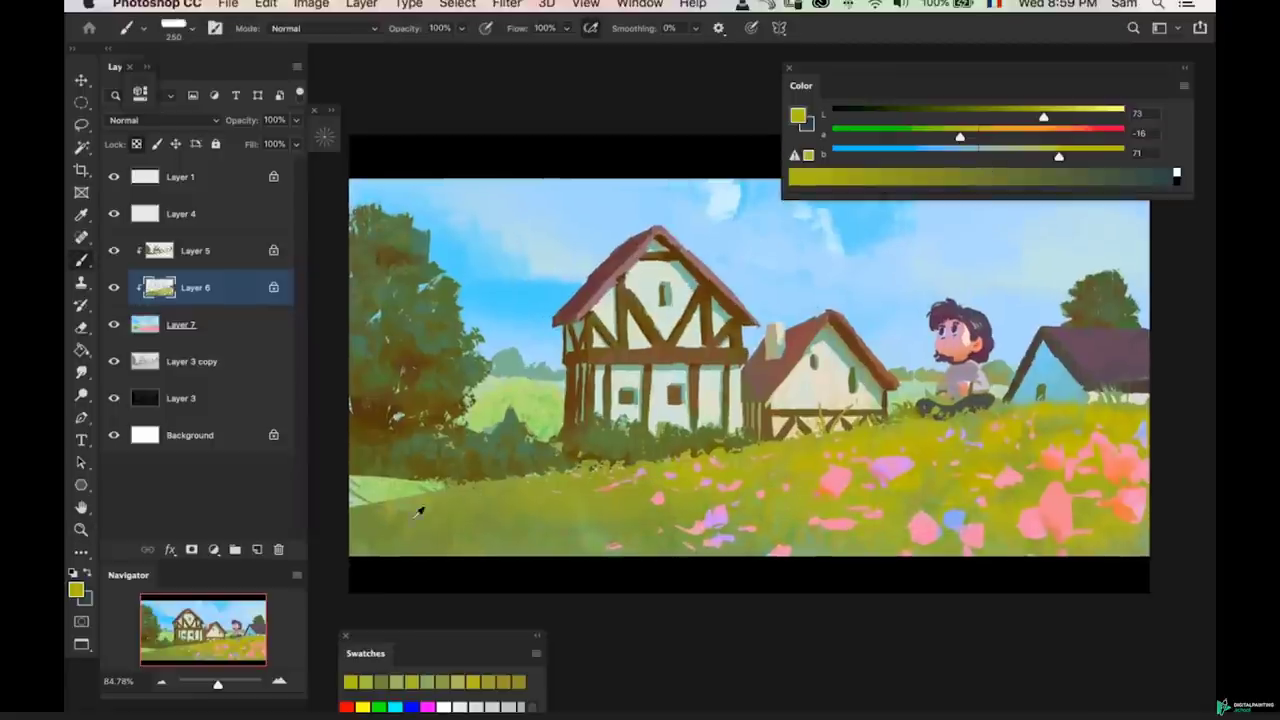
- Sample the grass at the meadow's left edge and mix a warmer olive at L 53, a -8, b 41 for the shaded lower left area
alt+click(366, 508)
key(z)
drag(477, 460, 469, 460)
key(b)
key(z)
drag(963, 291, 898, 289)
drag(951, 246, 980, 226)
key(b)
mouse_move(955, 137)
mouse_down()
mouse_move(984, 136)
mouse_move(985, 118)
mouse_up()
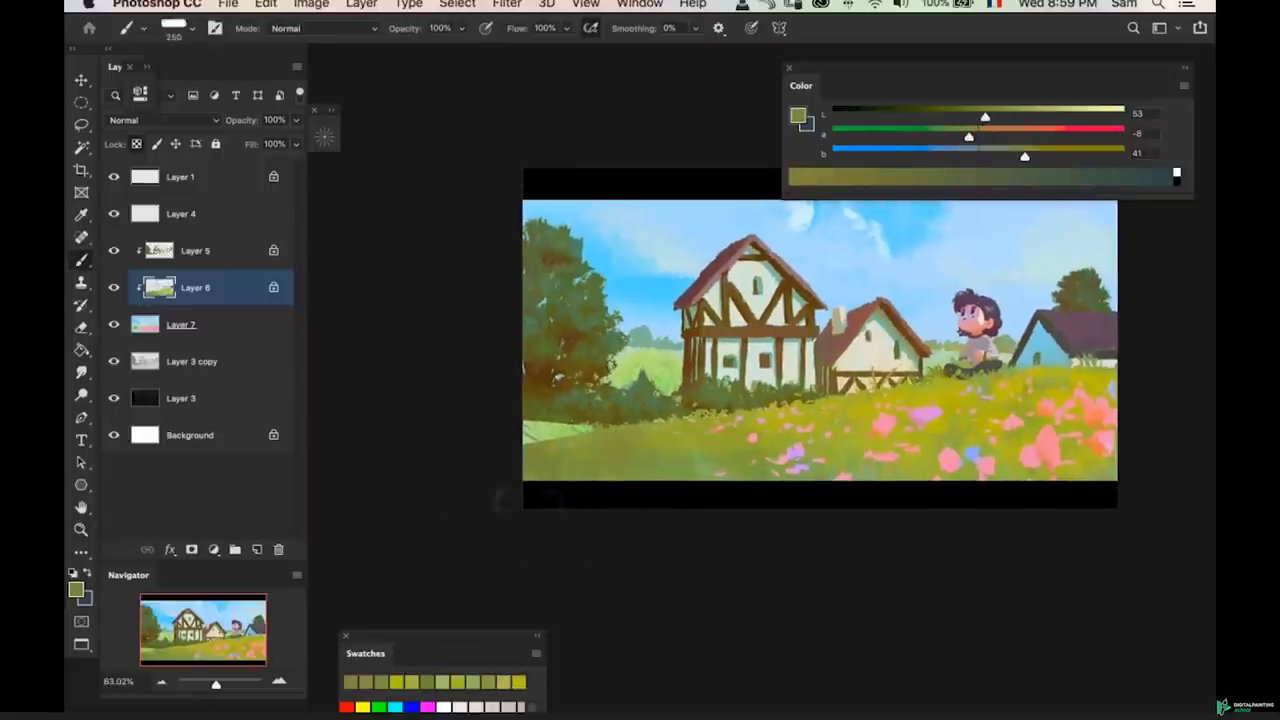
key(z)
mouse_move(593, 470)
mouse_down()
mouse_move(626, 451)
mouse_move(583, 424)
mouse_move(569, 391)
mouse_move(584, 388)
mouse_move(557, 391)
mouse_move(569, 394)
mouse_move(543, 420)
mouse_move(580, 423)
mouse_up()
key(b)
- Make Layer 5, containing the houses and trees, the active layer for painting
key(z)
super+click(562, 397)
key(b)
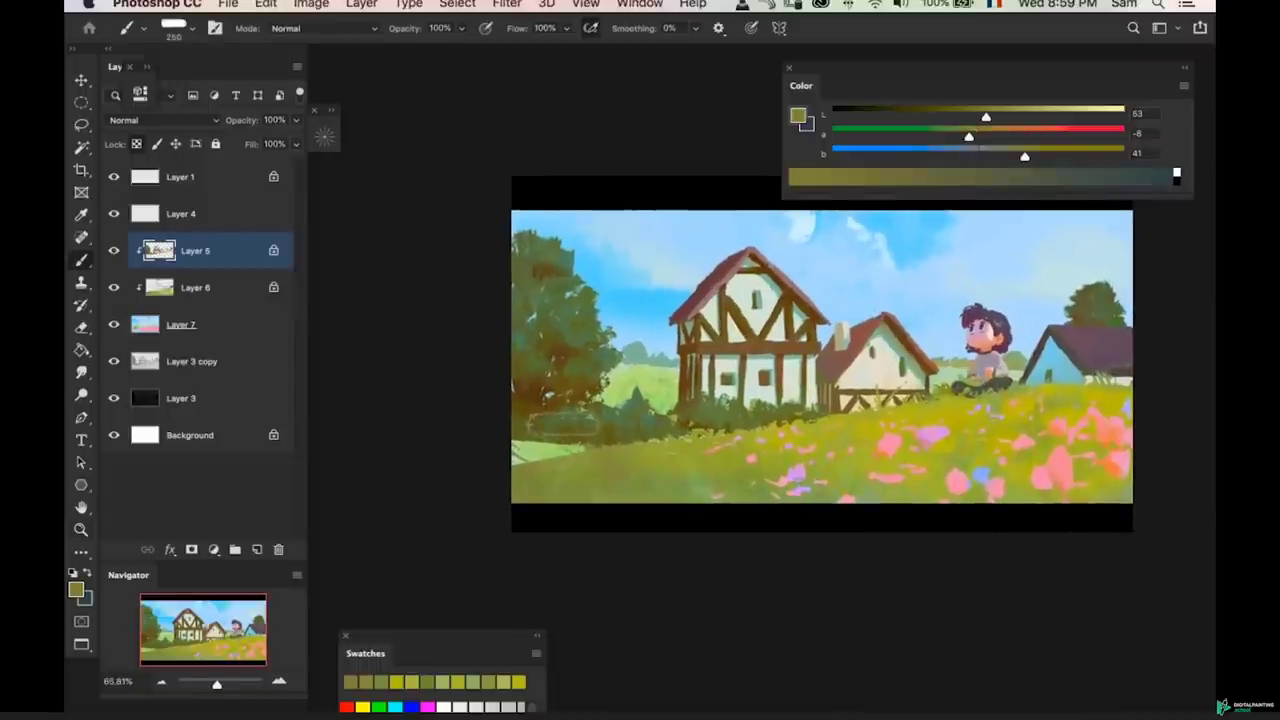
key(z)
mouse_move(742, 366)
mouse_down()
mouse_move(689, 400)
mouse_move(708, 380)
mouse_up()
key(b)
key(z)
key(b)
key(z)
key(b)
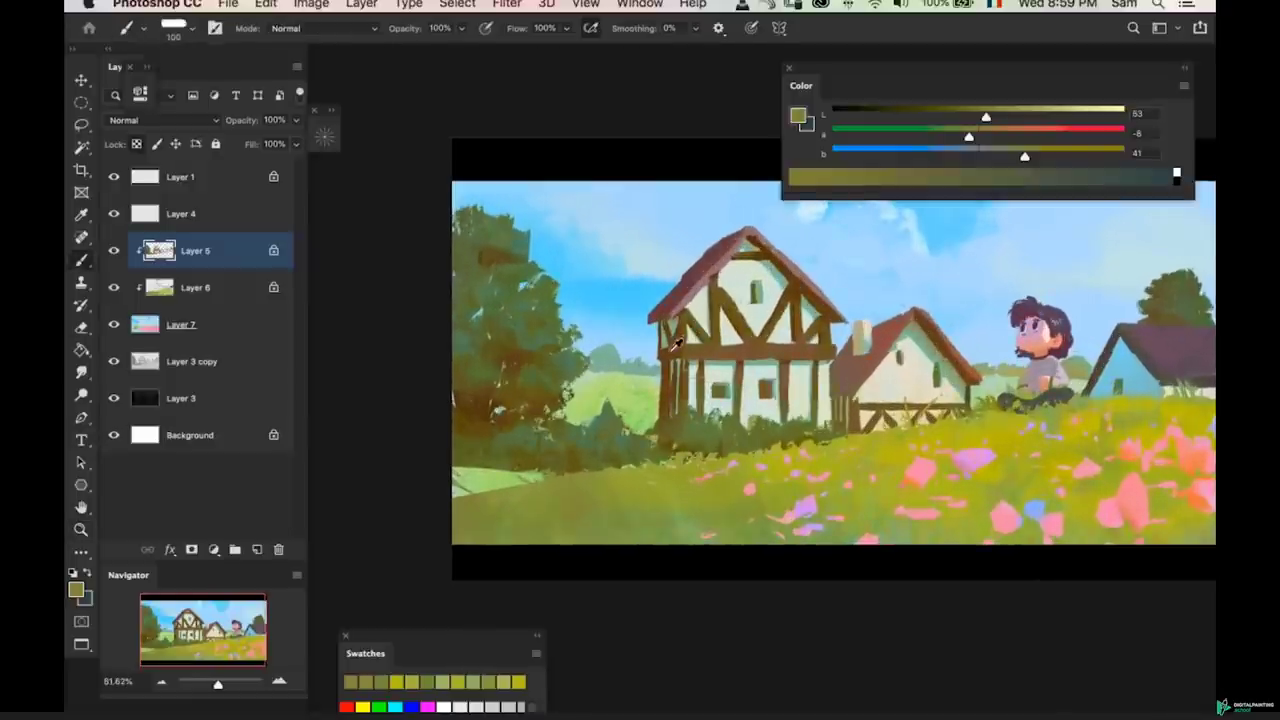
- Sample the large house's timber brown and mix a darker brown at L 25, a 13, b 17, reducing the brush size
alt+click(669, 352)
key(bracketleft)
key(bracketleft)
key(bracketleft)
key(bracketleft)
key(bracketleft)
key(bracketleft)
key(bracketleft)
key(bracketleft)
key(bracketleft)
key(z)
drag(666, 407, 700, 402)
key(b)
key(bracketleft)
key(bracketleft)
drag(922, 119, 904, 118)
drag(1010, 156, 997, 156)
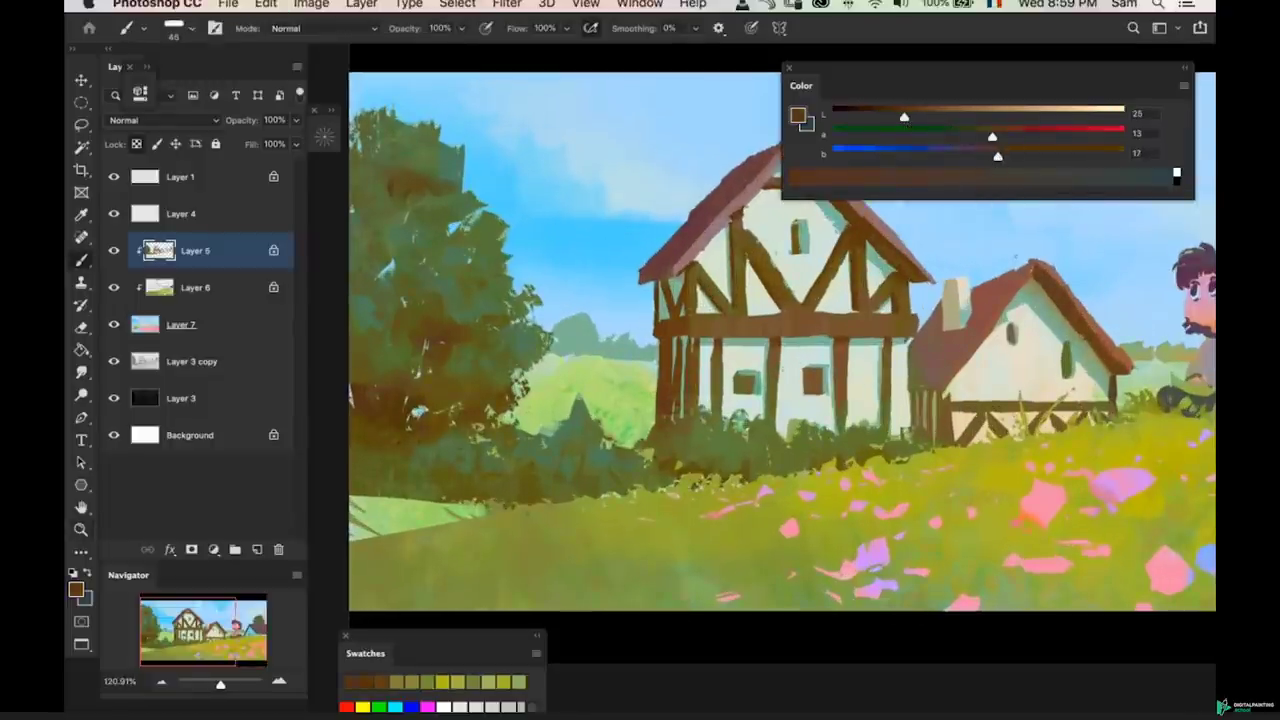
- Darken the ground-floor timber posts of the large house with the dark brown, using a small brush
drag(668, 386, 700, 390)
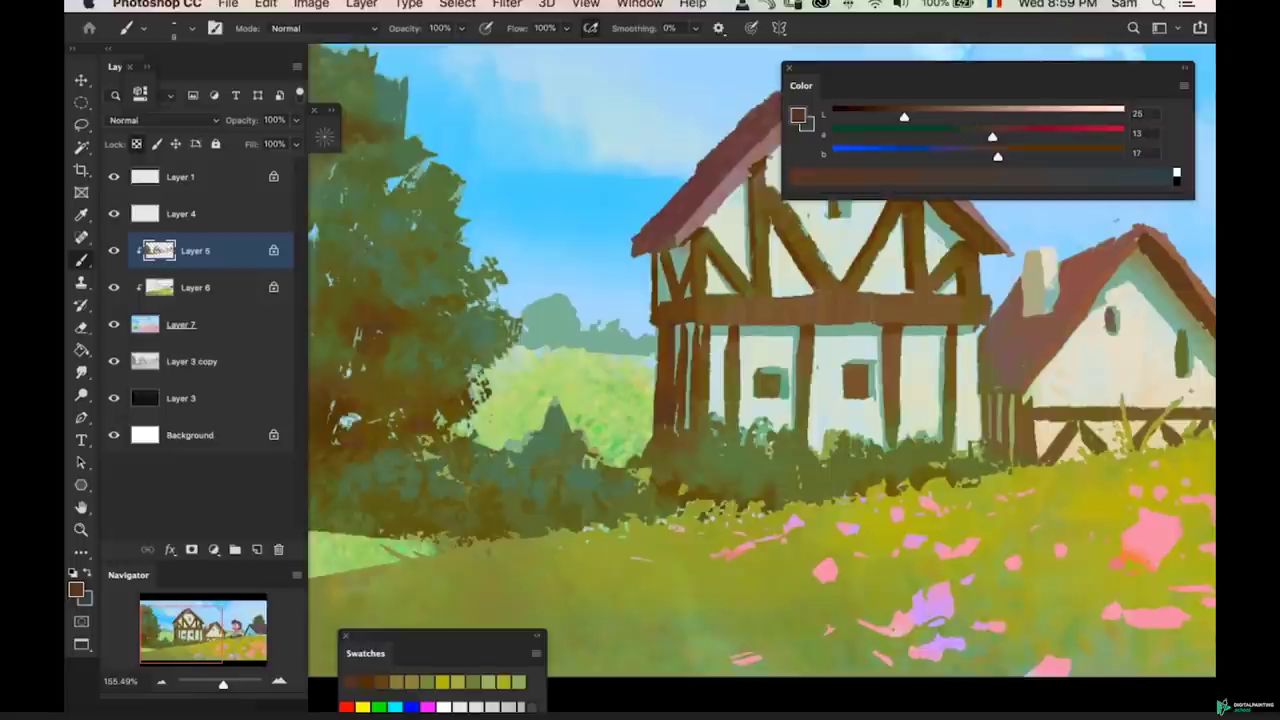
mouse_move(689, 329)
mouse_down()
mouse_move(659, 405)
mouse_move(691, 337)
mouse_move(722, 345)
mouse_move(657, 388)
mouse_move(673, 411)
mouse_move(625, 417)
mouse_up()
key(e)
key(b)
mouse_move(800, 354)
mouse_down()
mouse_move(816, 353)
mouse_move(768, 345)
mouse_move(703, 406)
mouse_move(728, 398)
mouse_move(727, 423)
mouse_move(747, 415)
mouse_up()
key(l)
key(super+d)
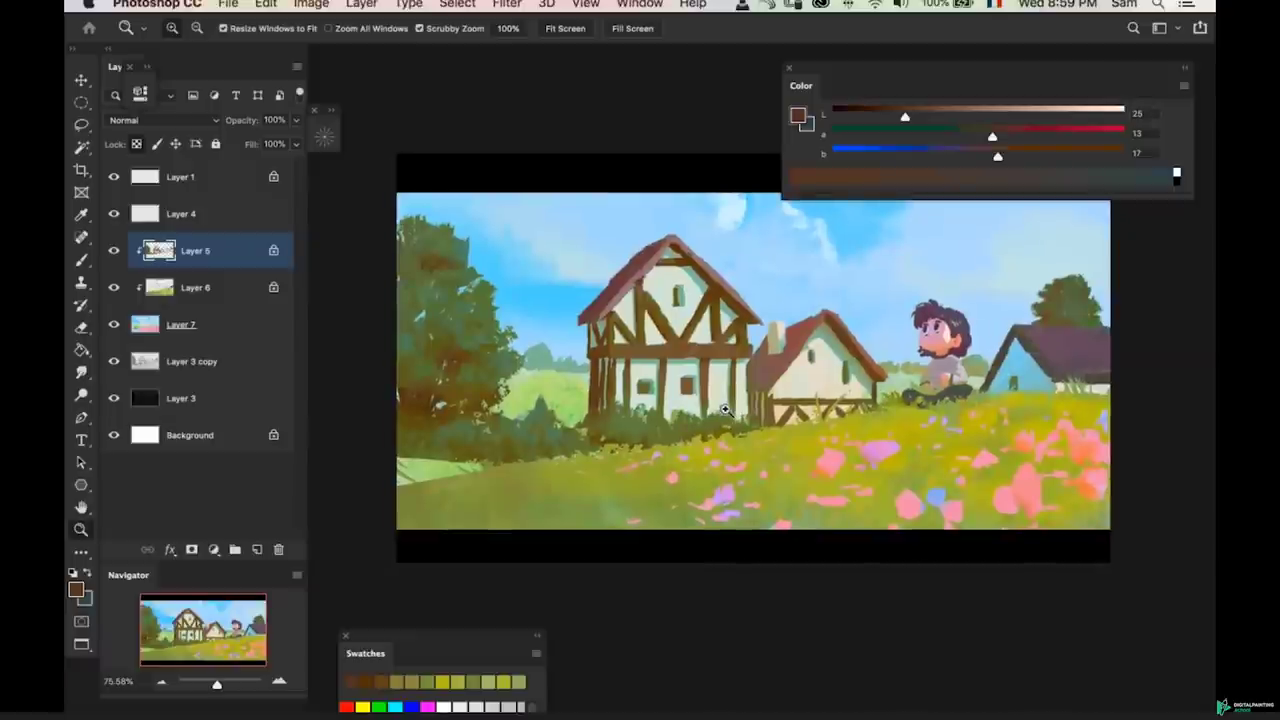
- Sample the brown of the large house's horizontal beam, settling on L 38, a 11, b 30, for touching up its timbers
drag(668, 413, 687, 406)
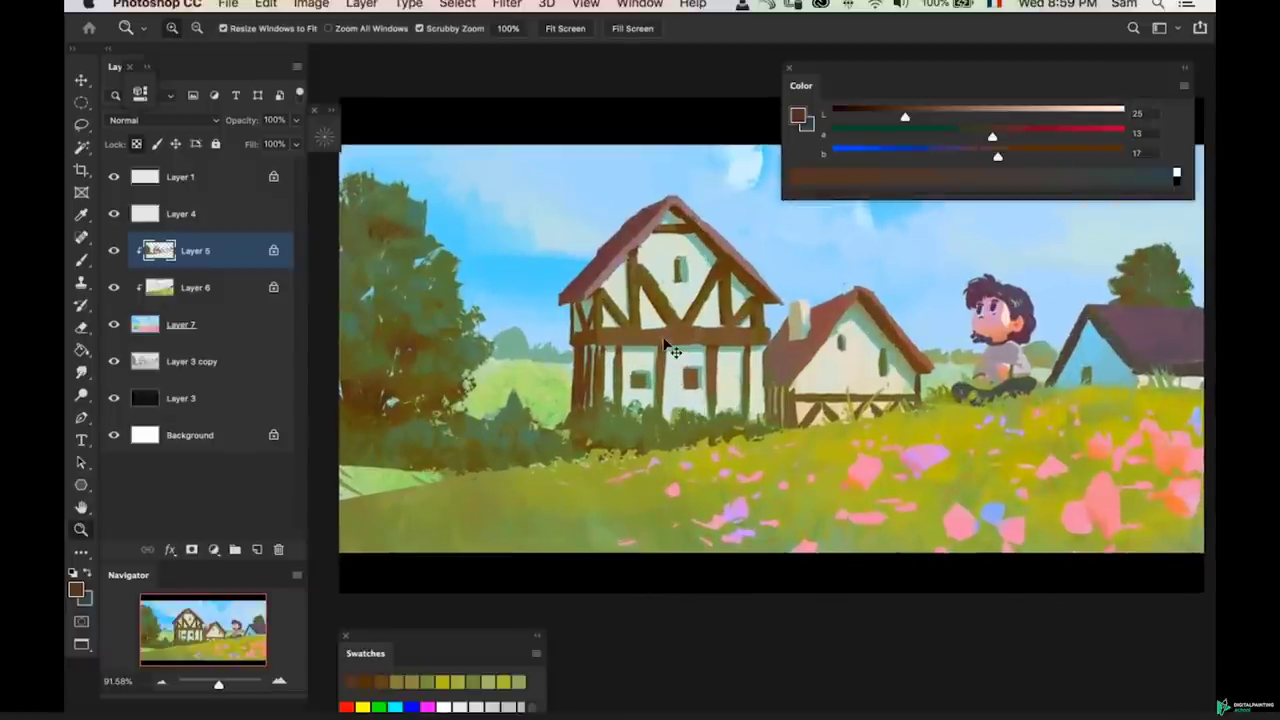
drag(659, 361, 667, 362)
alt+click(664, 363)
alt+click(686, 331)
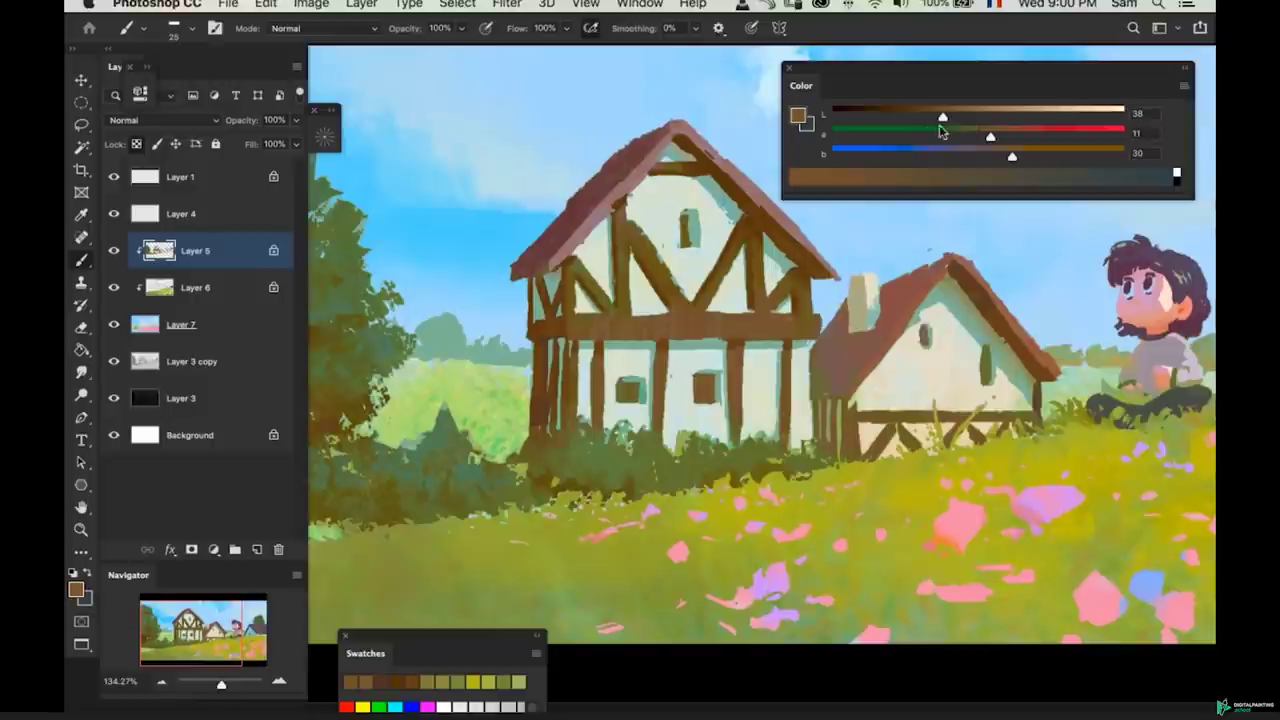
- Mix a pale green at L 74, a -14, b 31 and dab it beside the seated figure's legs
key(z)
drag(768, 432, 735, 450)
drag(735, 453, 692, 440)
mouse_move(720, 446)
mouse_down()
mouse_move(689, 446)
mouse_move(700, 446)
mouse_up()
drag(876, 385, 876, 385)
key(b)
alt+click(824, 390)
drag(1026, 117, 1013, 157)
click(962, 137)
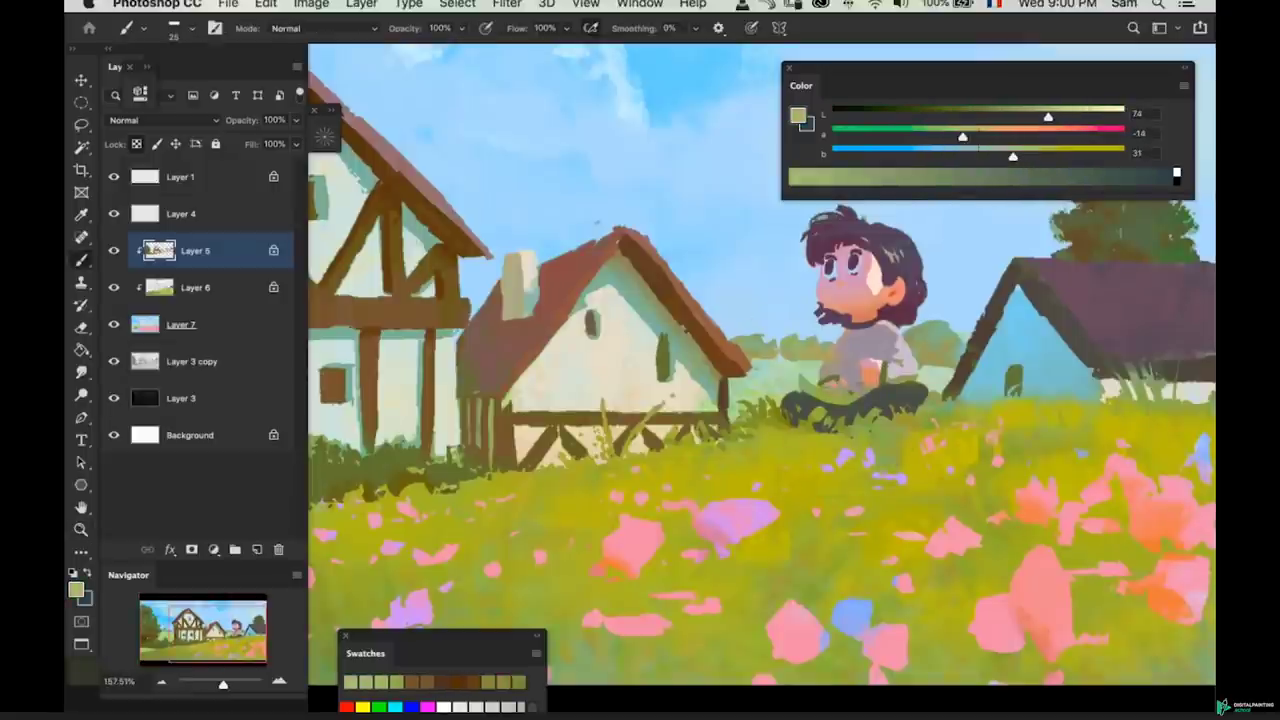
drag(806, 390, 838, 401)
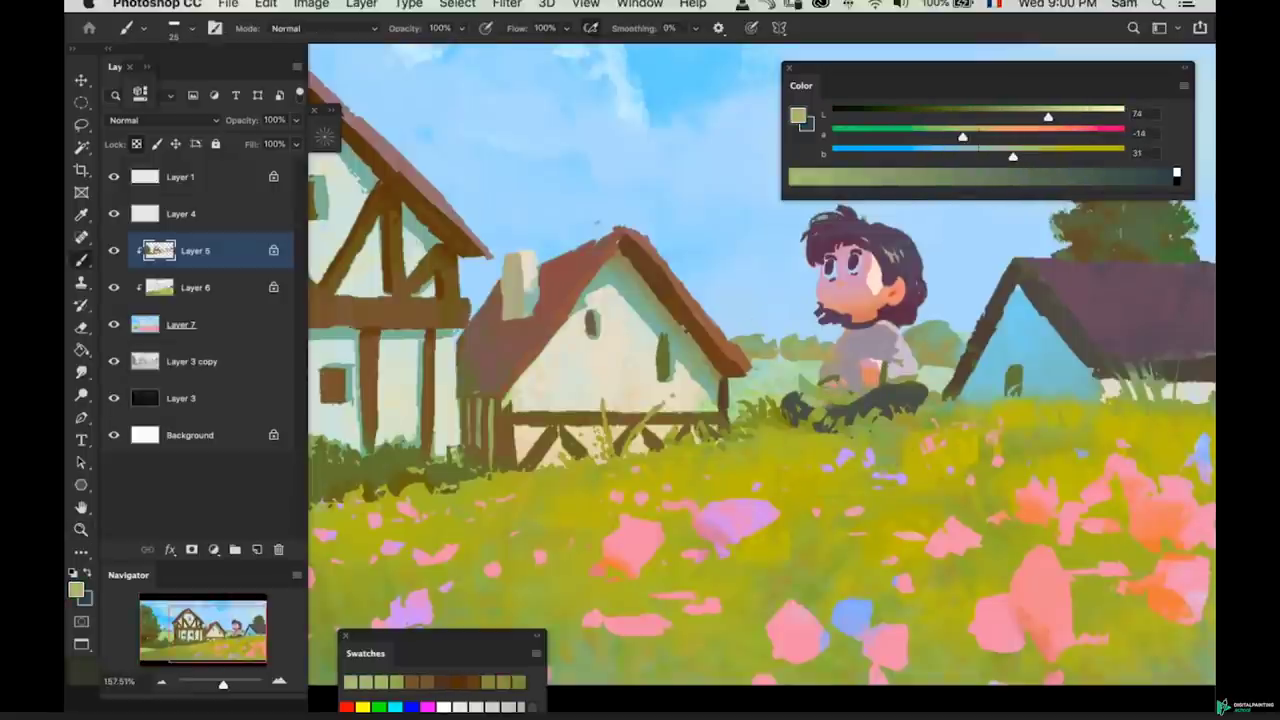
- Make Layer 6 active and briefly isolate Layer 3 copy to compare the painting with its greyscale version
super+click(822, 396)
key(super+space)
drag(806, 388, 837, 388)
key(b)
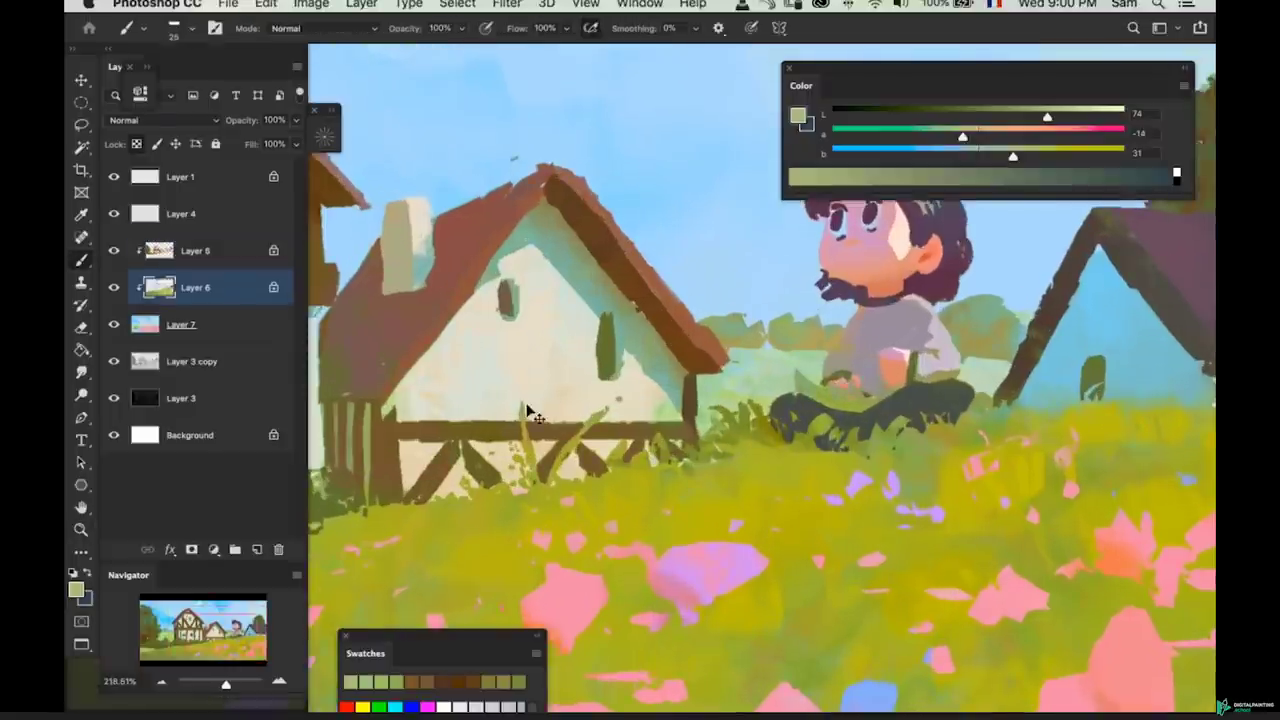
alt+click(114, 362)
alt+click(114, 362)
- On Layer 6, sample the right house's blue wall and mix a warm grey-beige at L 63, a -6, b 20 for its left edge
key(z)
drag(812, 387, 766, 392)
drag(952, 349, 960, 348)
super+click(943, 354)
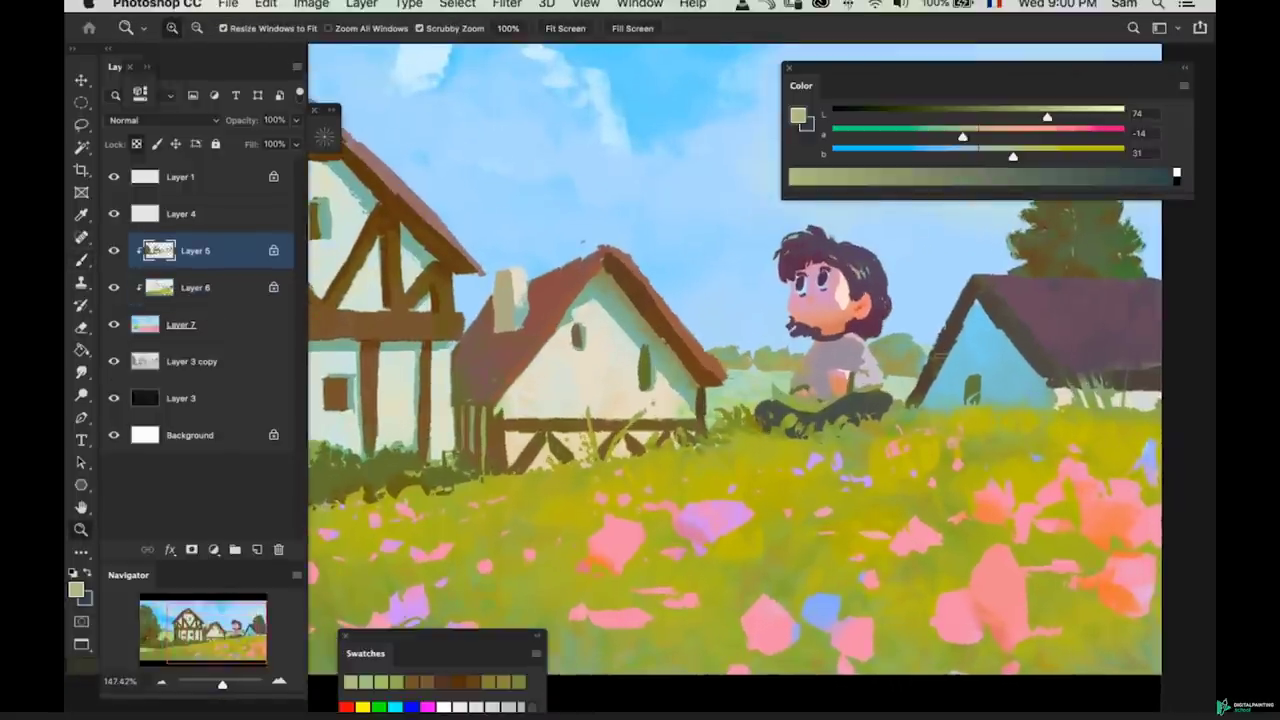
key(b)
alt+click(944, 349)
super+click(967, 343)
alt+click(966, 343)
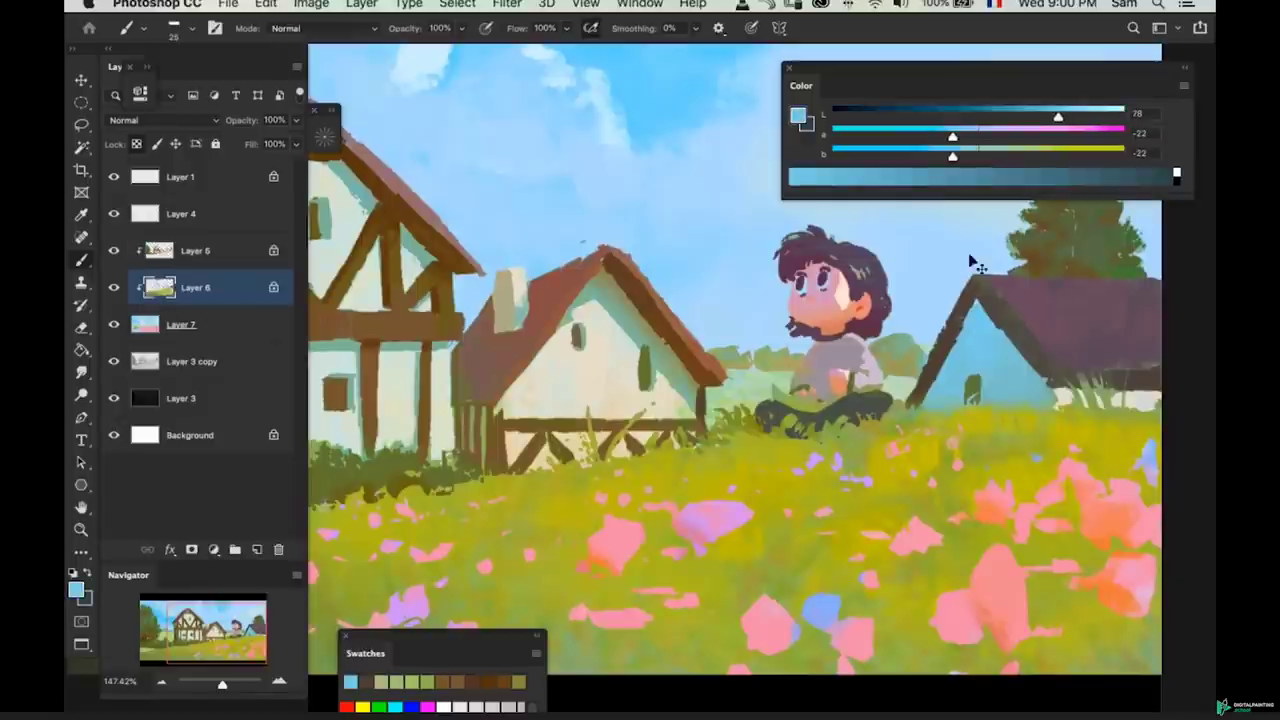
click(979, 157)
drag(1058, 117, 1016, 120)
click(971, 136)
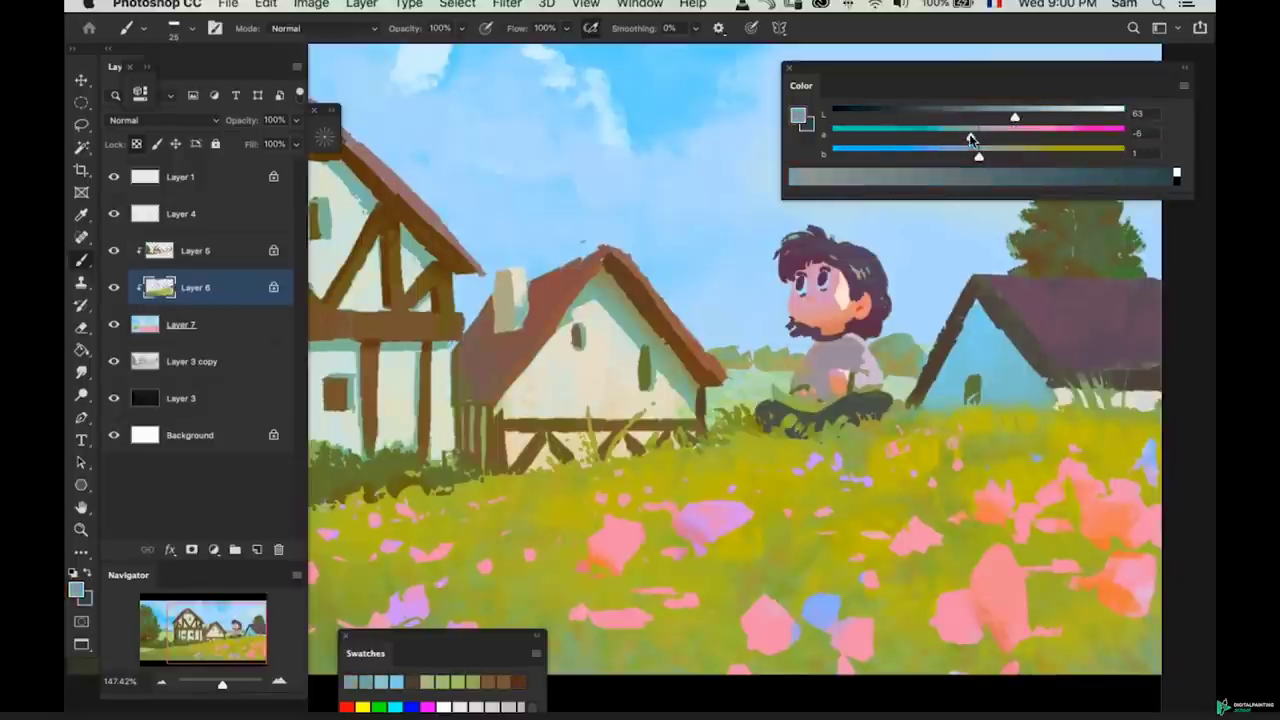
click(1000, 157)
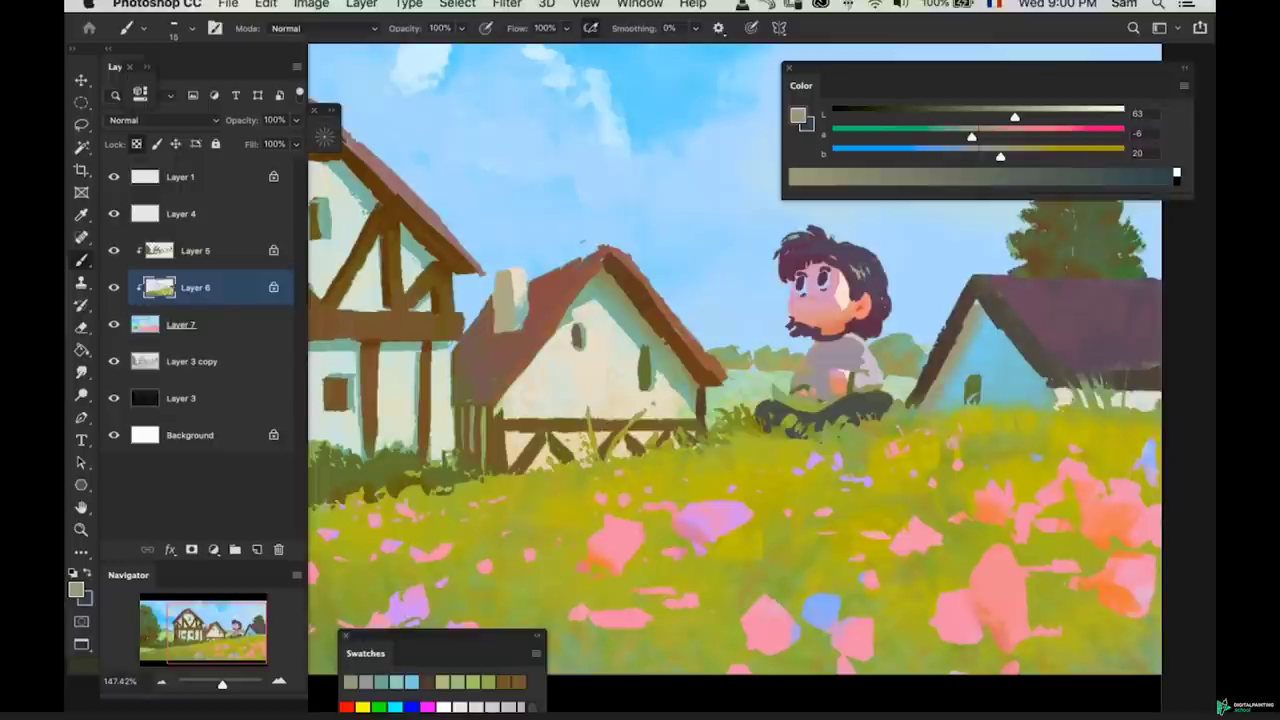
- Blend the grey-beige into the blue wall beneath the right house's left roof slope, resampling both colours and adjusting the brush size
alt+click(986, 338)
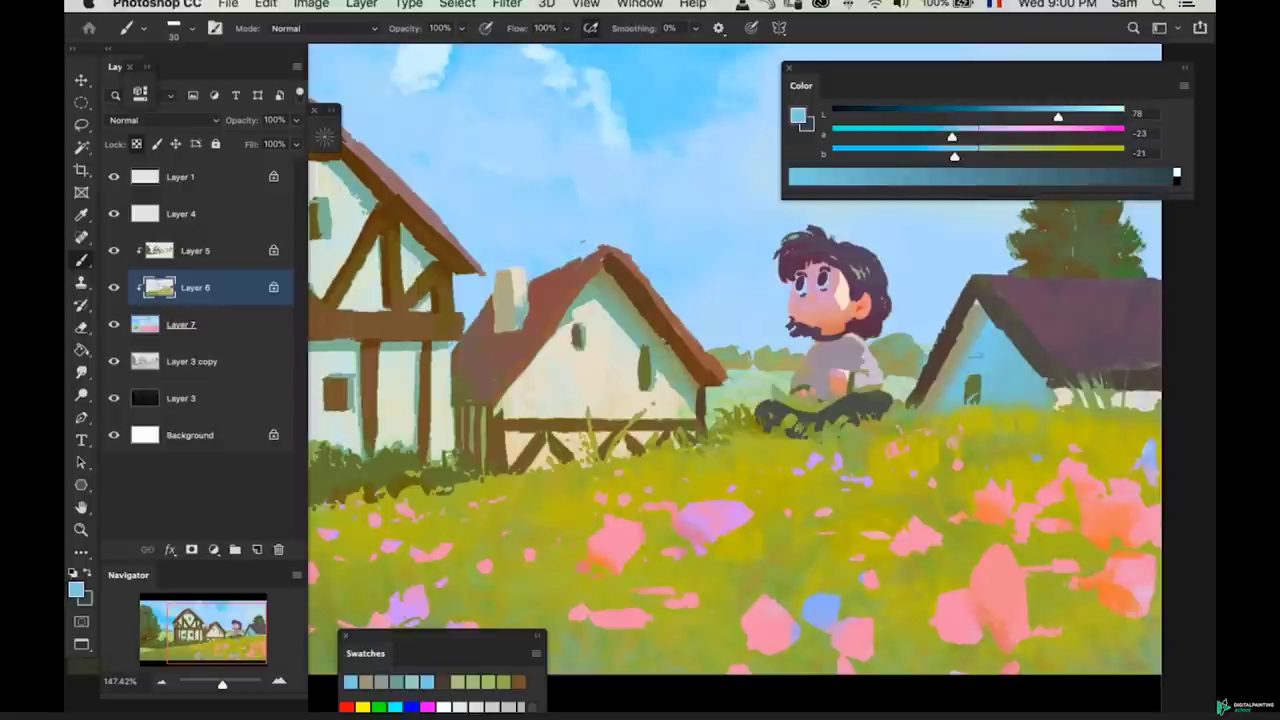
alt+click(969, 326)
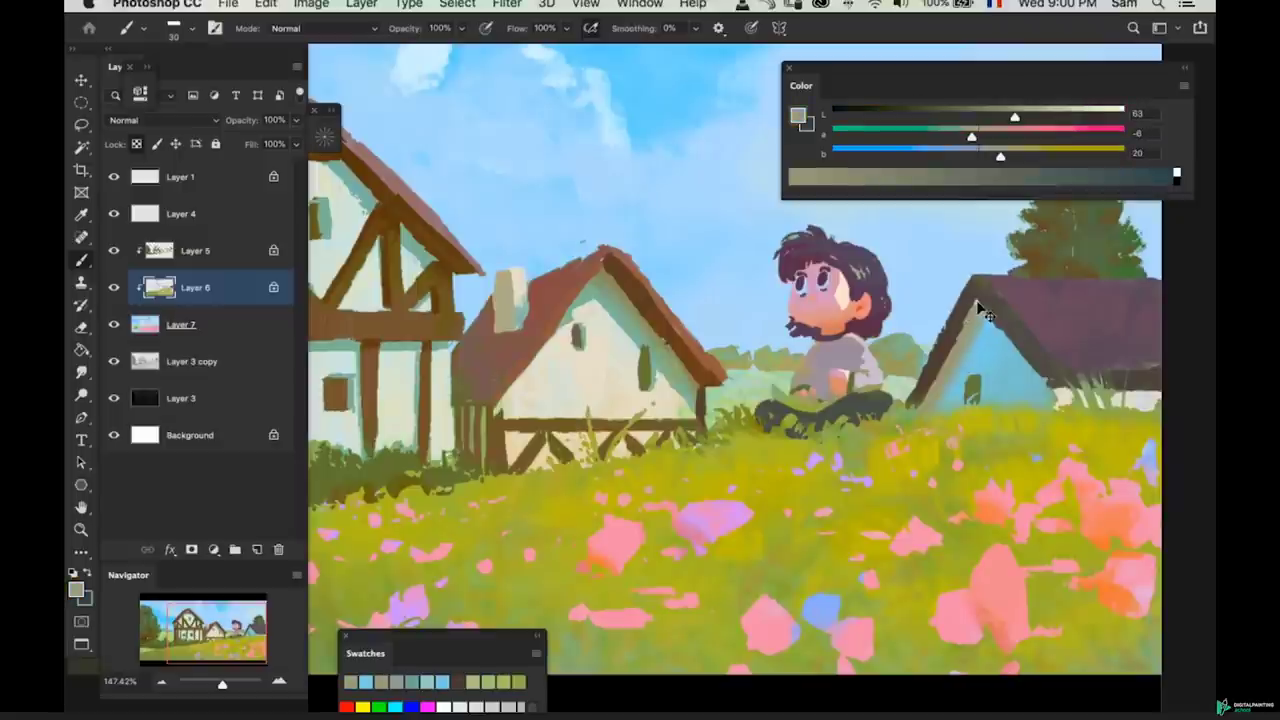
key(alt+bracketleft)
key(bracketleft)
key(z)
drag(1012, 332, 994, 337)
mouse_move(1052, 376)
mouse_down()
mouse_move(1037, 362)
mouse_move(1003, 380)
mouse_move(1064, 374)
mouse_up()
key(b)
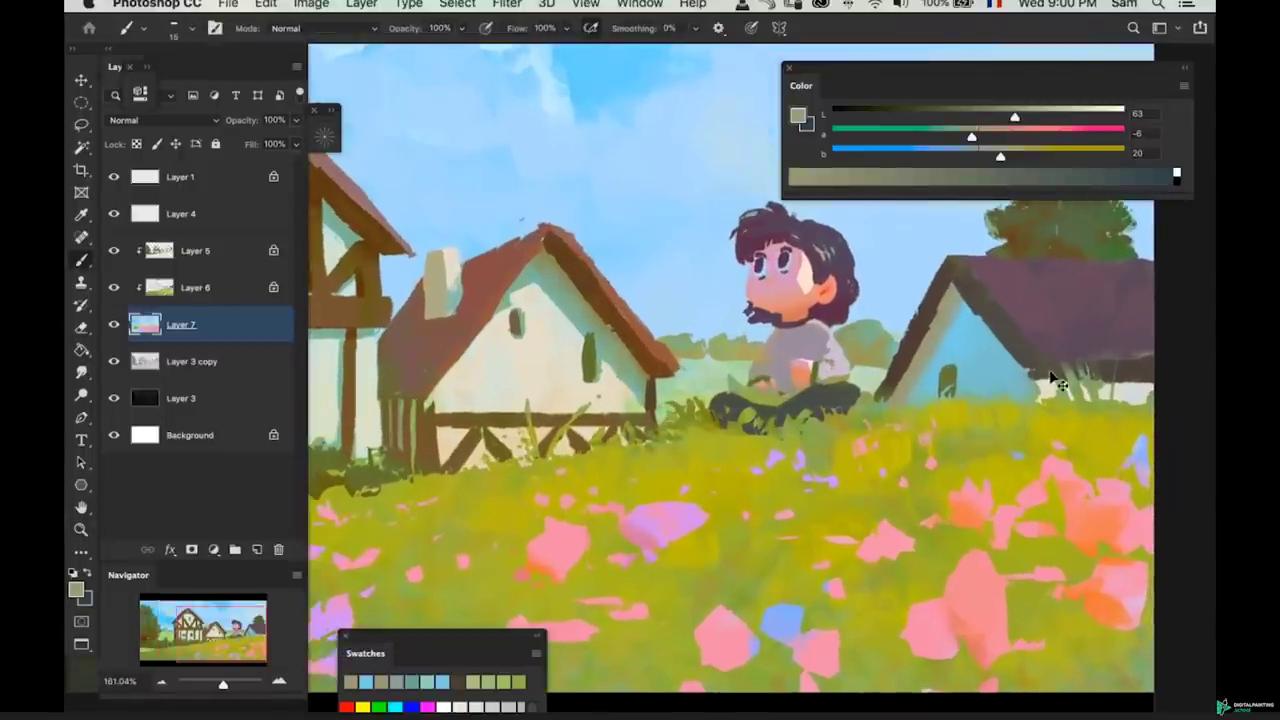
key(alt+bracketright)
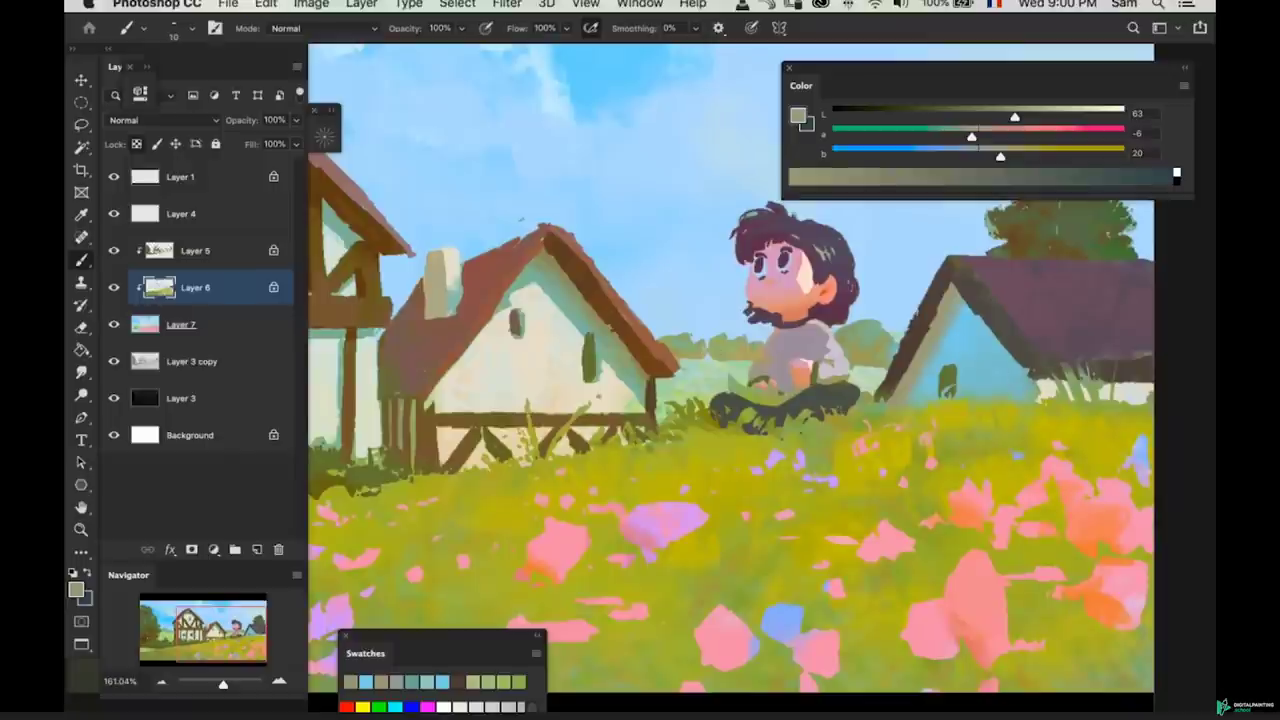
alt+click(987, 349)
key(bracketright)
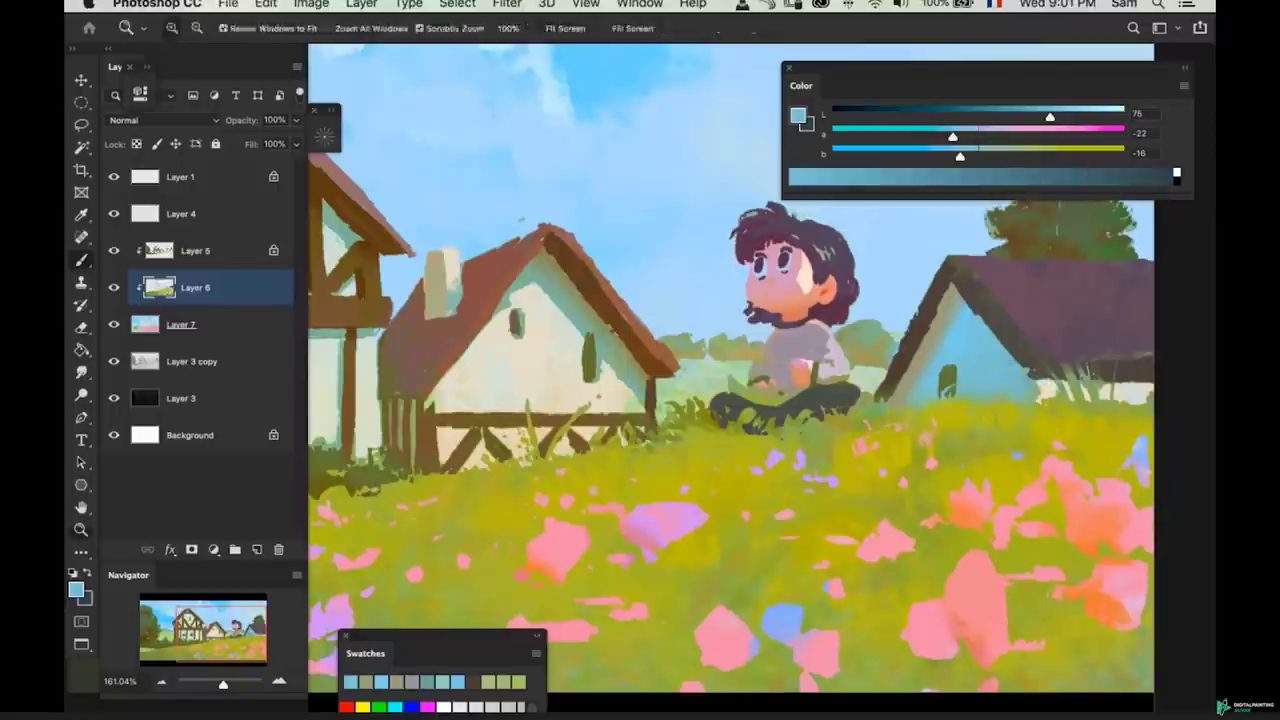
alt+click(985, 350)
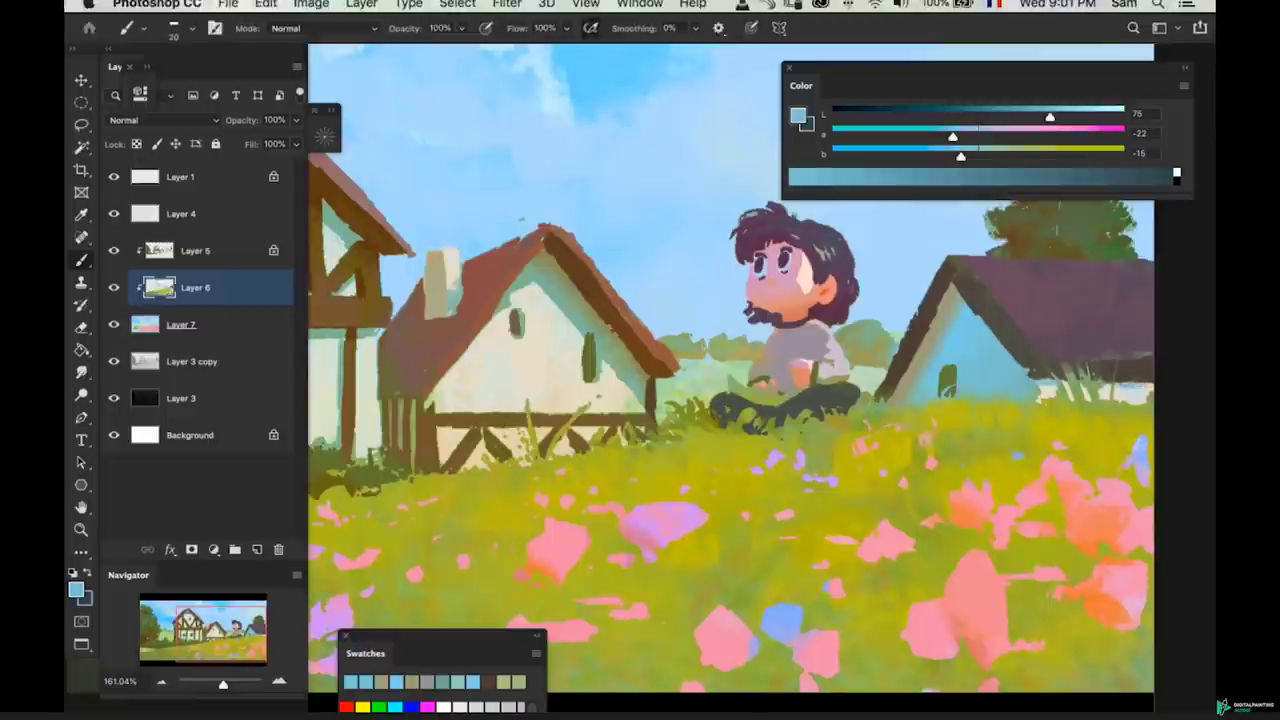
- Tint the right side of the blue wall with a muted green at L 70, a -22, b 10
key(z)
drag(1132, 400, 1036, 362)
key(b)
alt+click(904, 362)
drag(891, 355, 881, 401)
key(z)
drag(881, 401, 962, 431)
mouse_move(962, 431)
mouse_down()
mouse_move(893, 458)
mouse_move(985, 405)
mouse_up()
alt+click(893, 458)
key(b)
alt+click(982, 405)
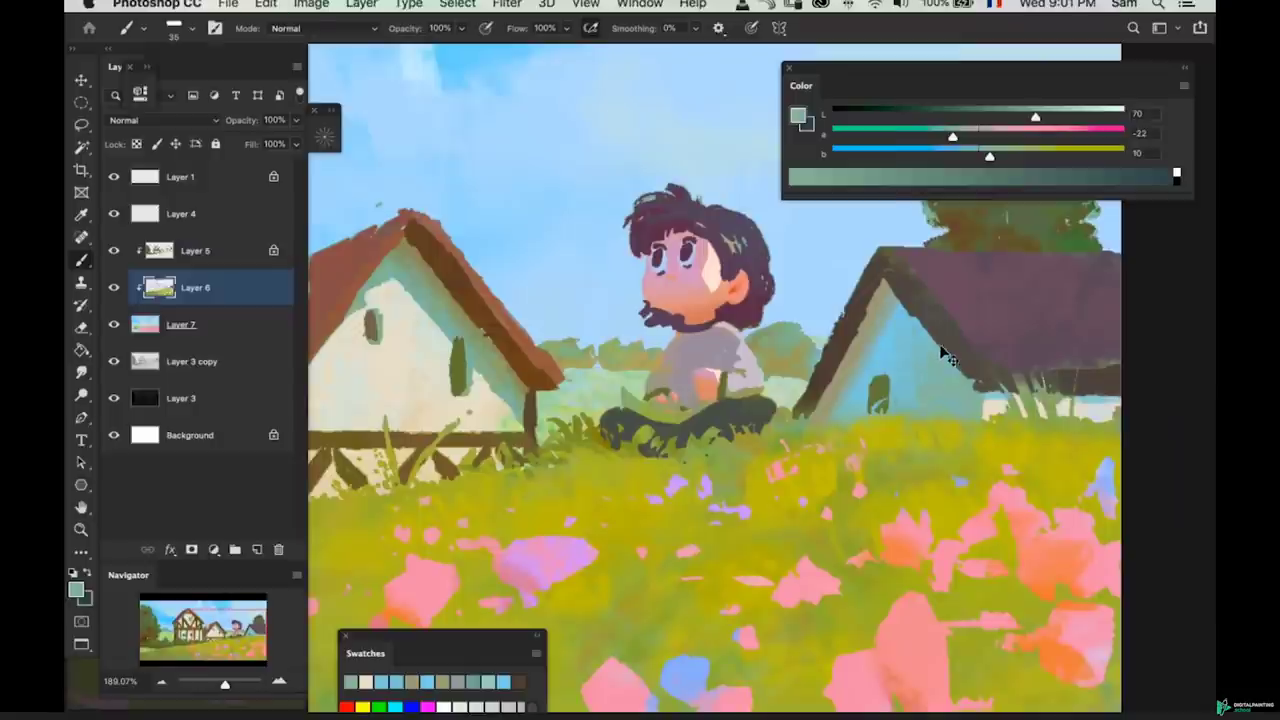
alt+click(925, 355)
- Sample the right house's purple roof, make the houses layer active and set the paint colour to L 36, a 16, b -5
key(z)
drag(925, 355, 956, 351)
click(993, 335)
key(b)
alt+click(1000, 294)
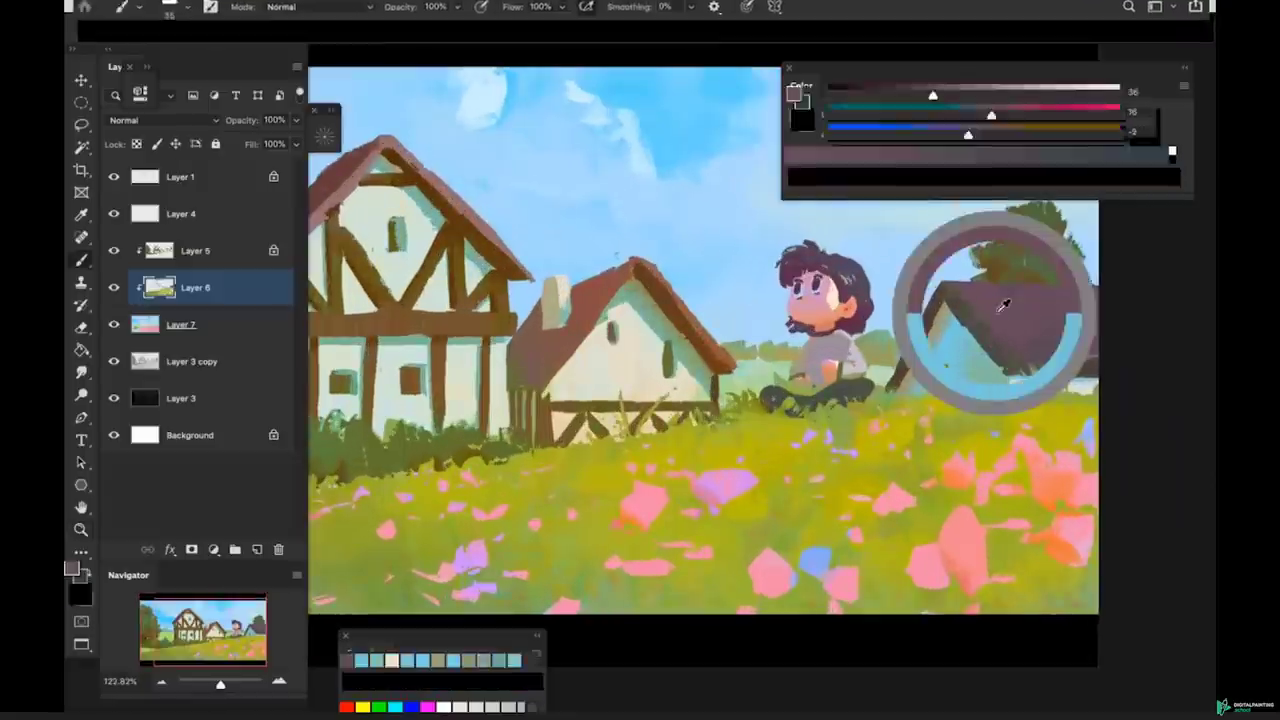
key(alt+bracketright)
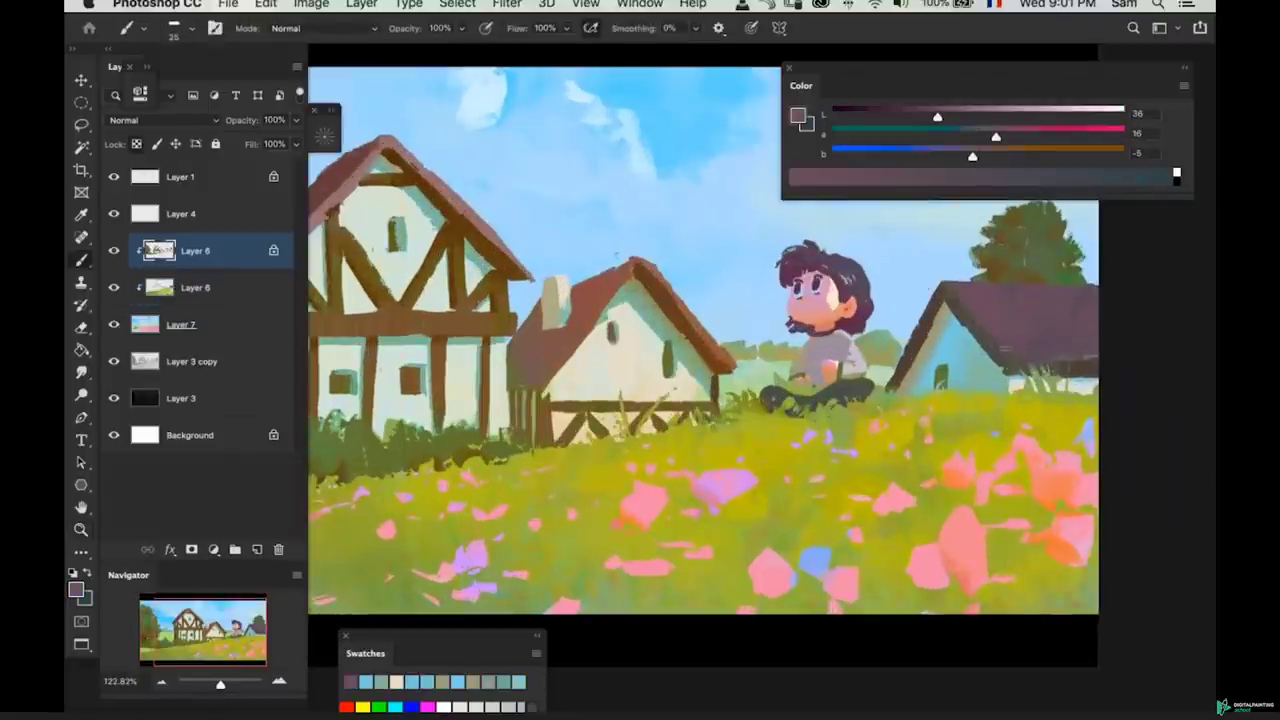
key(z)
drag(1001, 348, 948, 381)
key(b)
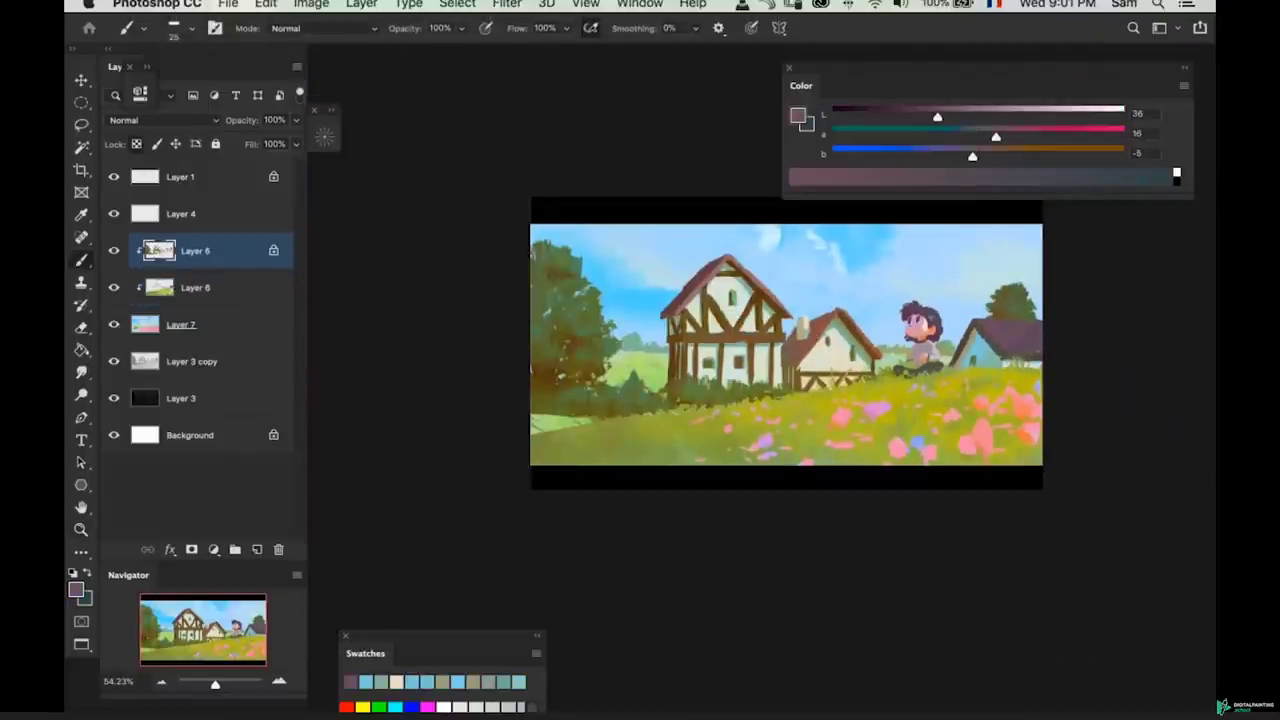
- On Layer 6, sample the lower-left meadow green at L 54, a -15, b 40, enlarge the brush and lock the transparent pixels
key(z)
drag(740, 412, 711, 415)
key(b)
key(z)
drag(811, 447, 824, 418)
super+click(551, 442)
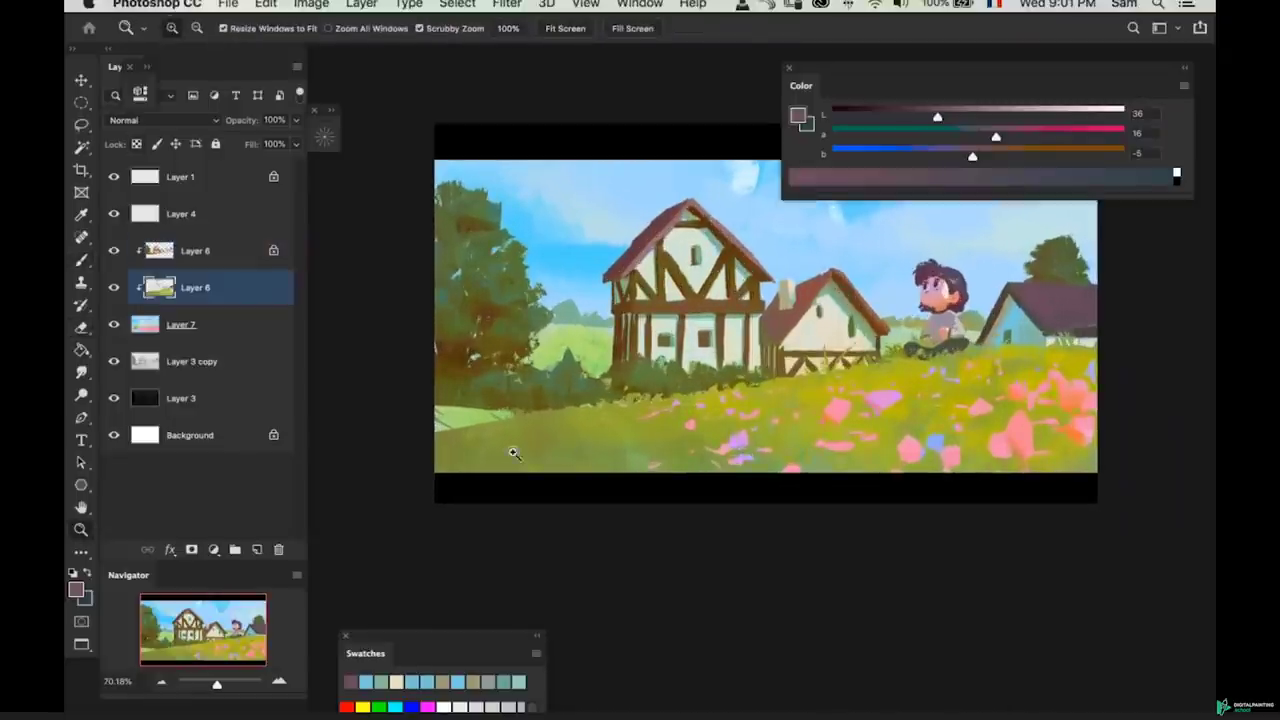
key(b)
alt+click(450, 443)
key(z)
drag(677, 437, 692, 432)
key(b)
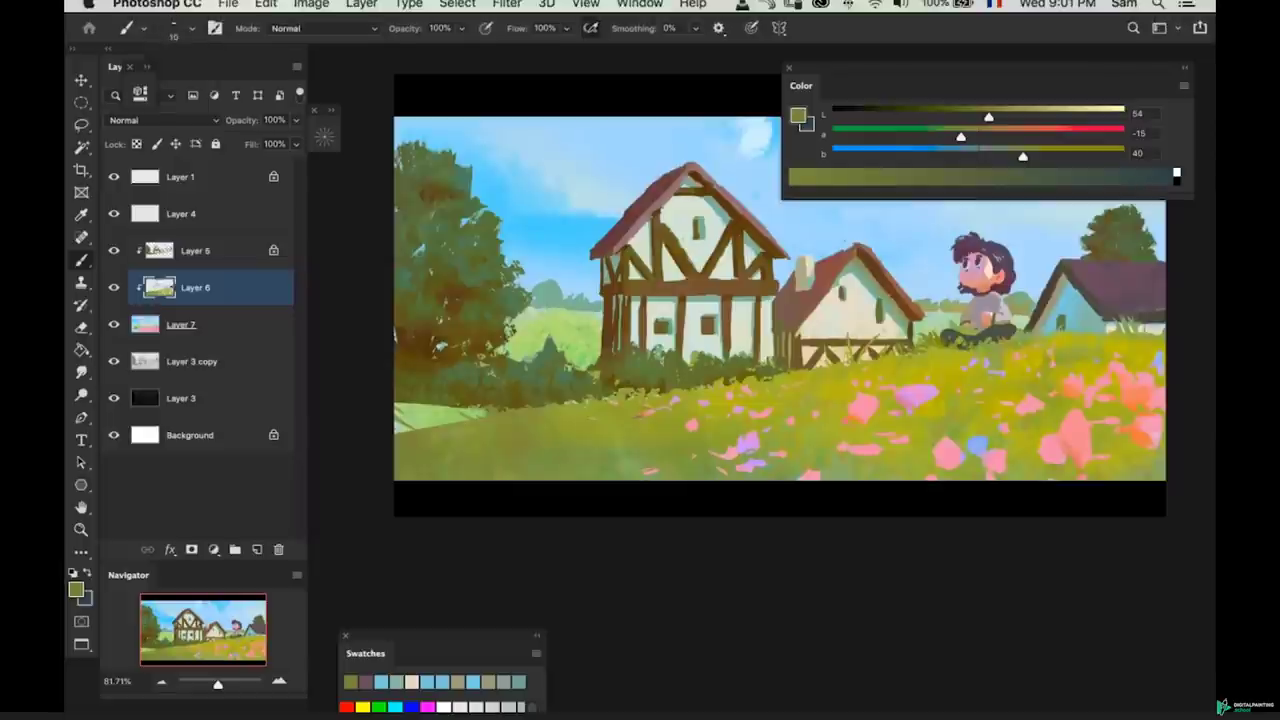
key(bracketright)
key(slash)
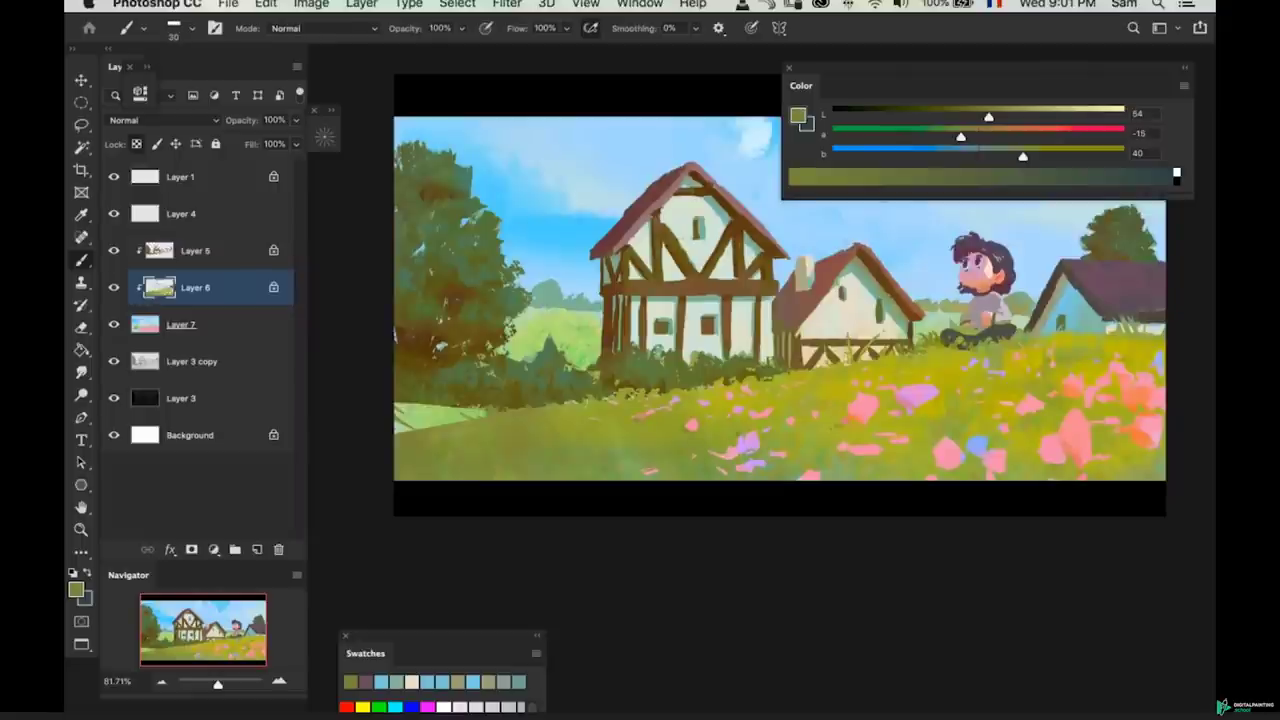
- Try a greyer green at L 54, a -15, b 18 on the meadow, and undo the last stroke
click(998, 150)
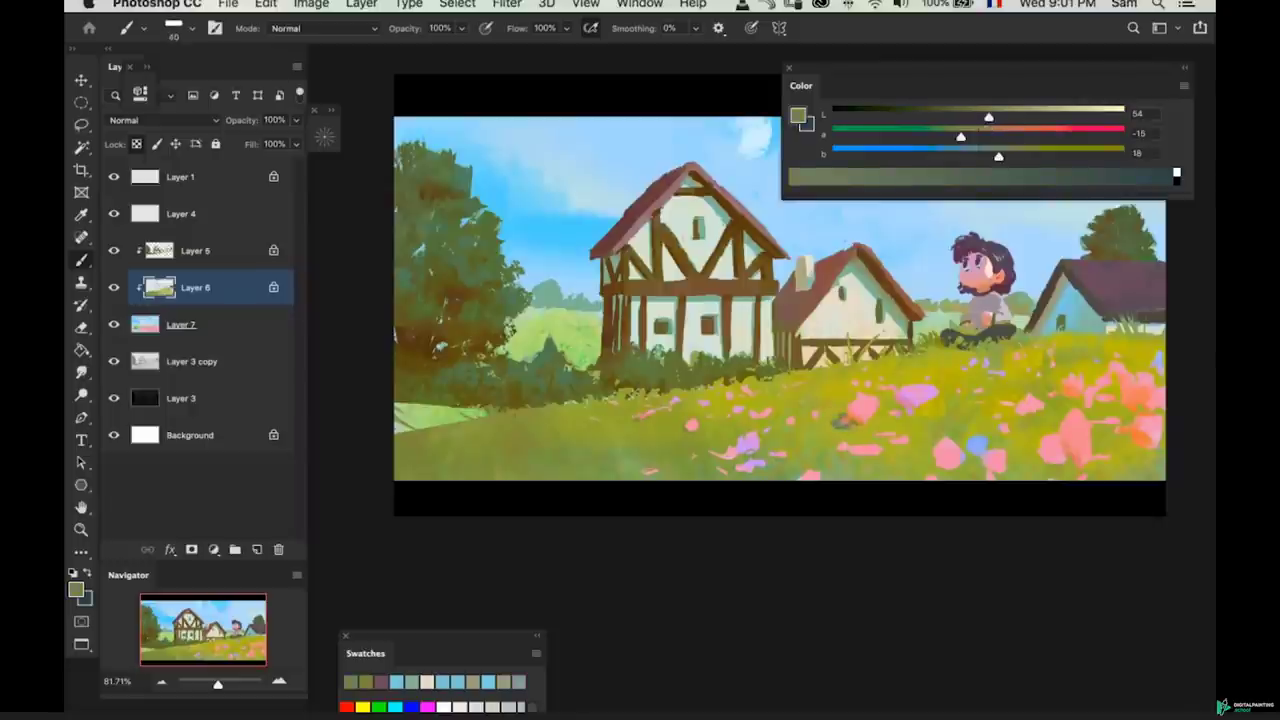
key(super+z)
key(super+space)
drag(632, 425, 687, 420)
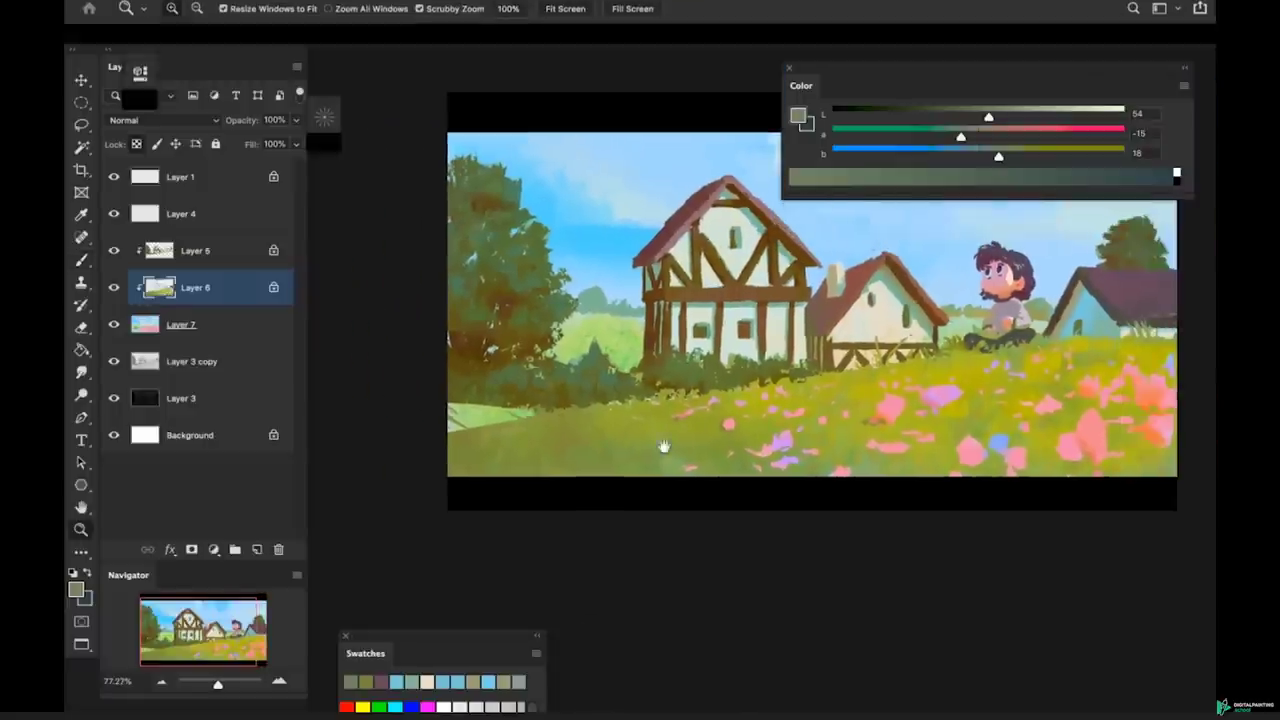
click(695, 422)
click(660, 427)
key(b)
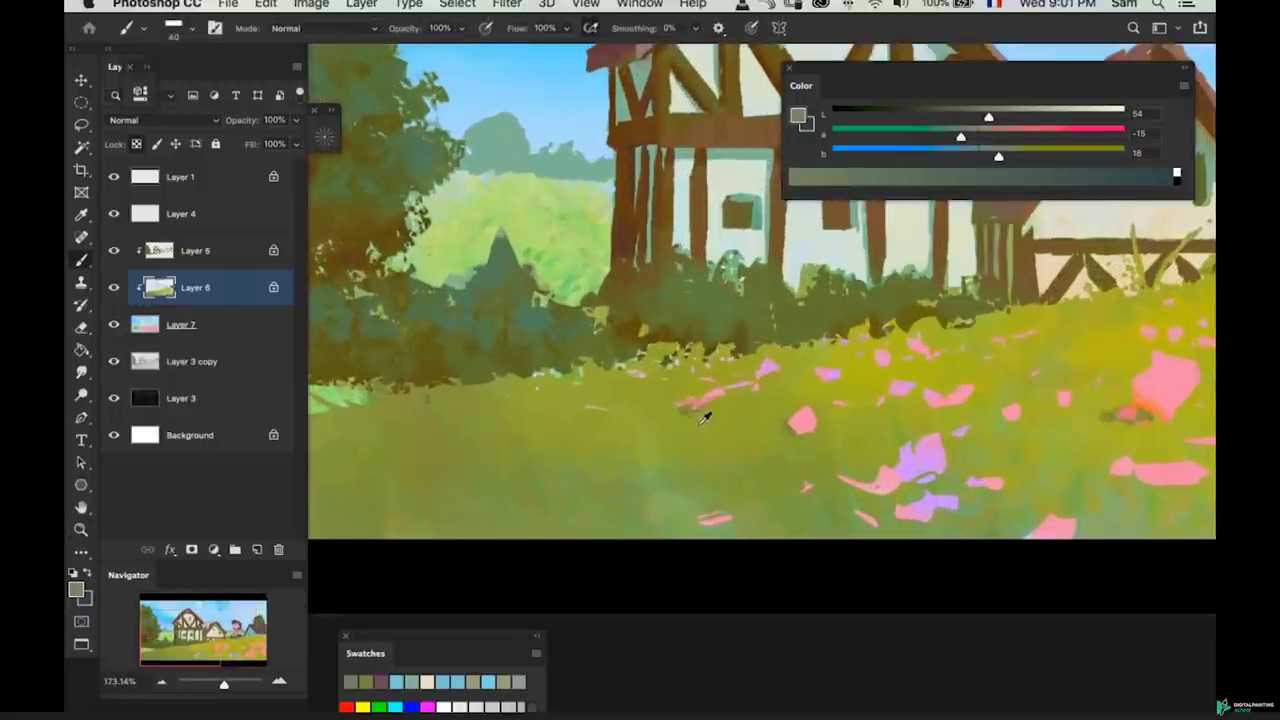
- Sample meadow greens at L 65, a -19, b 55 and L 54, a -13, b 40 to vary the lower-left grass
alt+click(690, 410)
key(z)
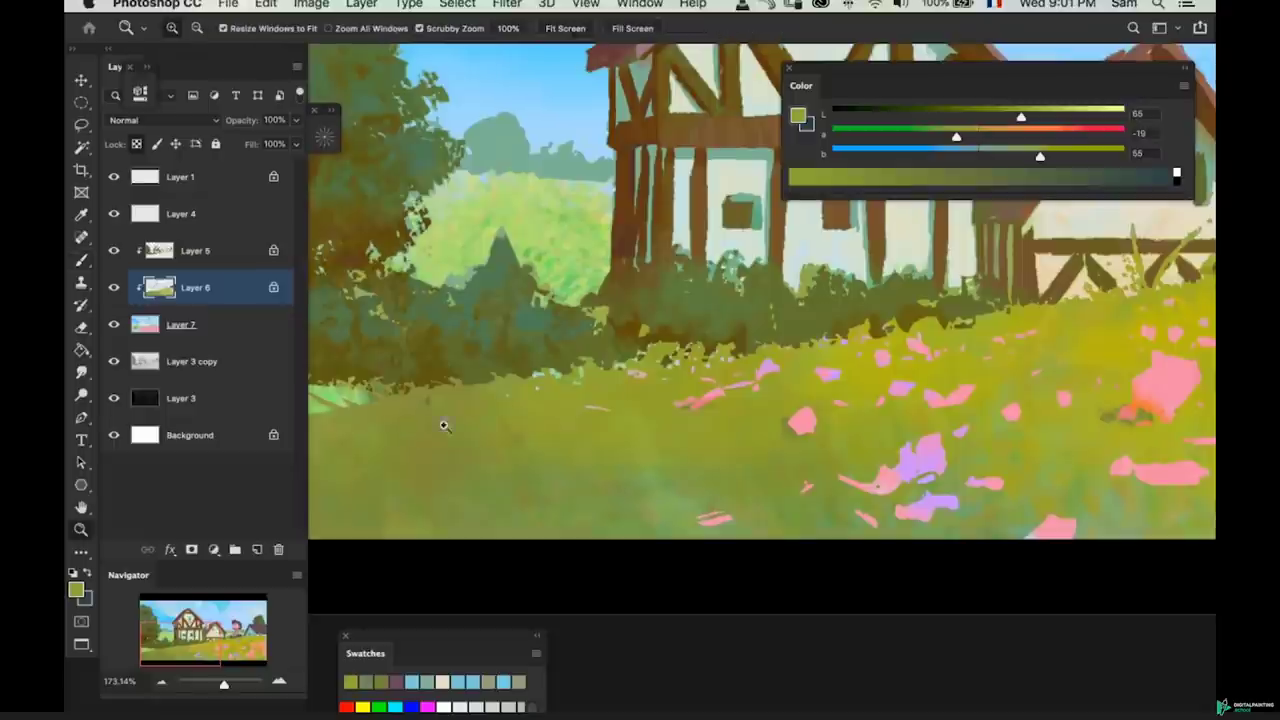
alt+click(443, 423)
drag(470, 433, 511, 432)
key(b)
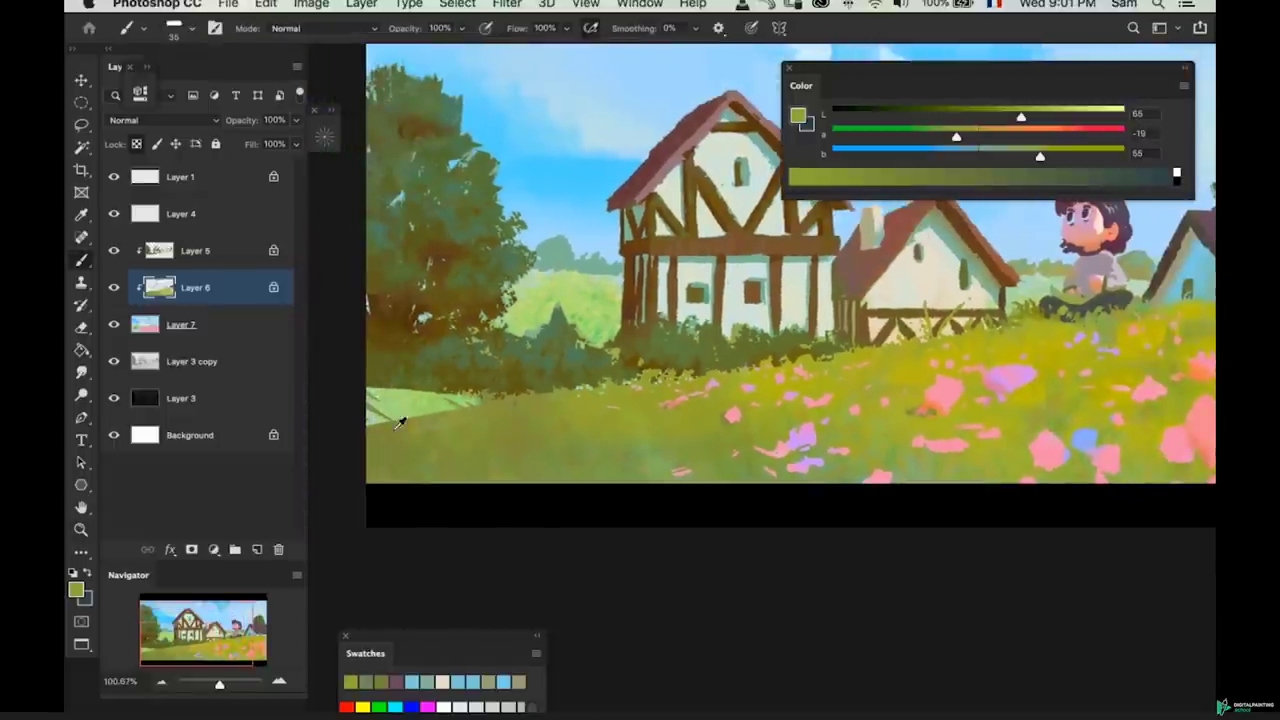
alt+click(392, 435)
key(z)
click(668, 405)
key(b)
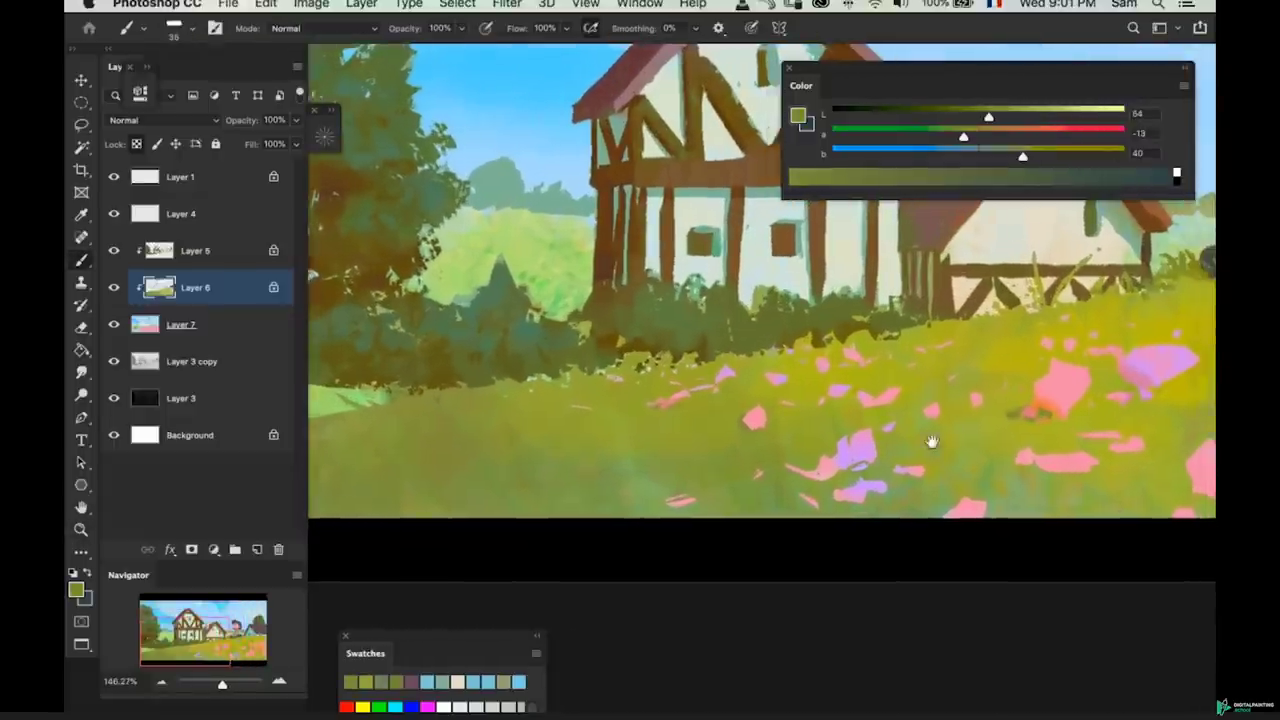
- Sample a bright yellow-green at L 70, a -16, b 65 for the grass among the flowers
key(z)
mouse_move(957, 429)
mouse_down()
mouse_move(910, 453)
mouse_move(935, 443)
mouse_move(894, 443)
mouse_move(918, 413)
mouse_move(929, 412)
mouse_move(910, 430)
mouse_move(922, 432)
mouse_move(943, 412)
mouse_up()
key(b)
alt+click(905, 425)
key(z)
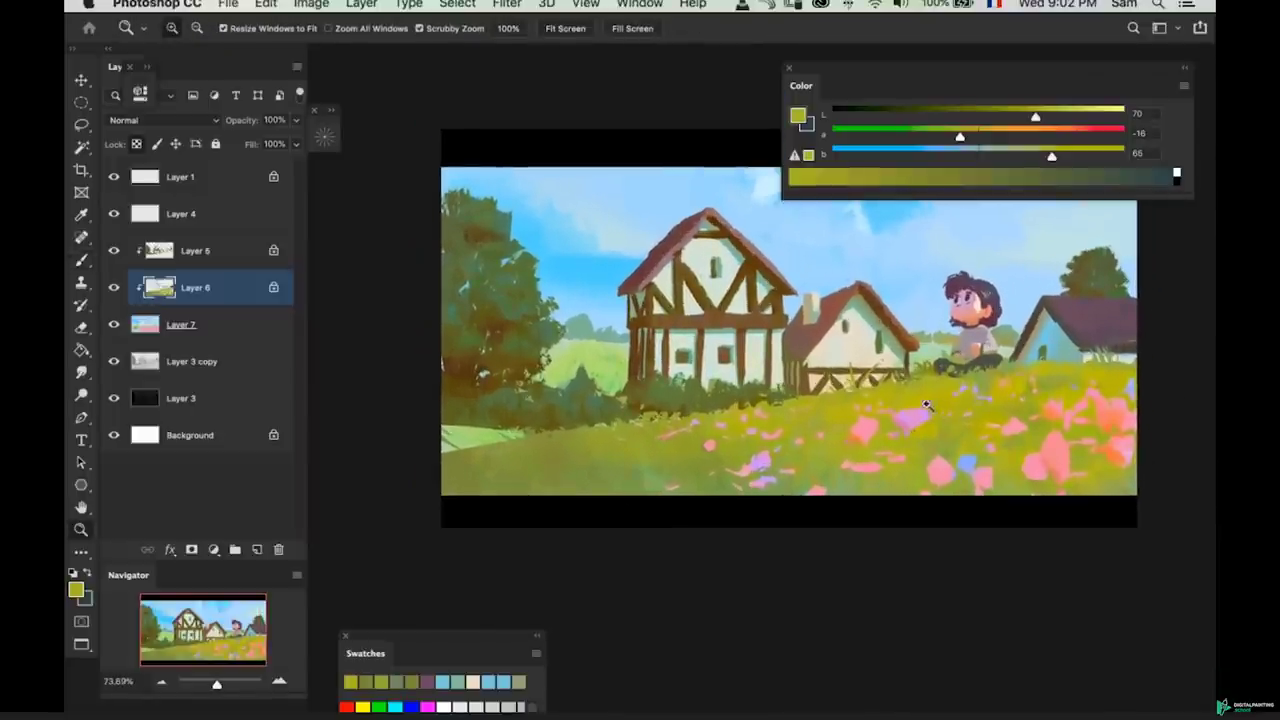
- On Layer 7, try a muted green at L 70, a -24, b 14 around the small house's window, and undo the last change
mouse_move(846, 300)
mouse_down()
mouse_move(870, 304)
mouse_move(852, 316)
mouse_up()
super+click(860, 312)
key(b)
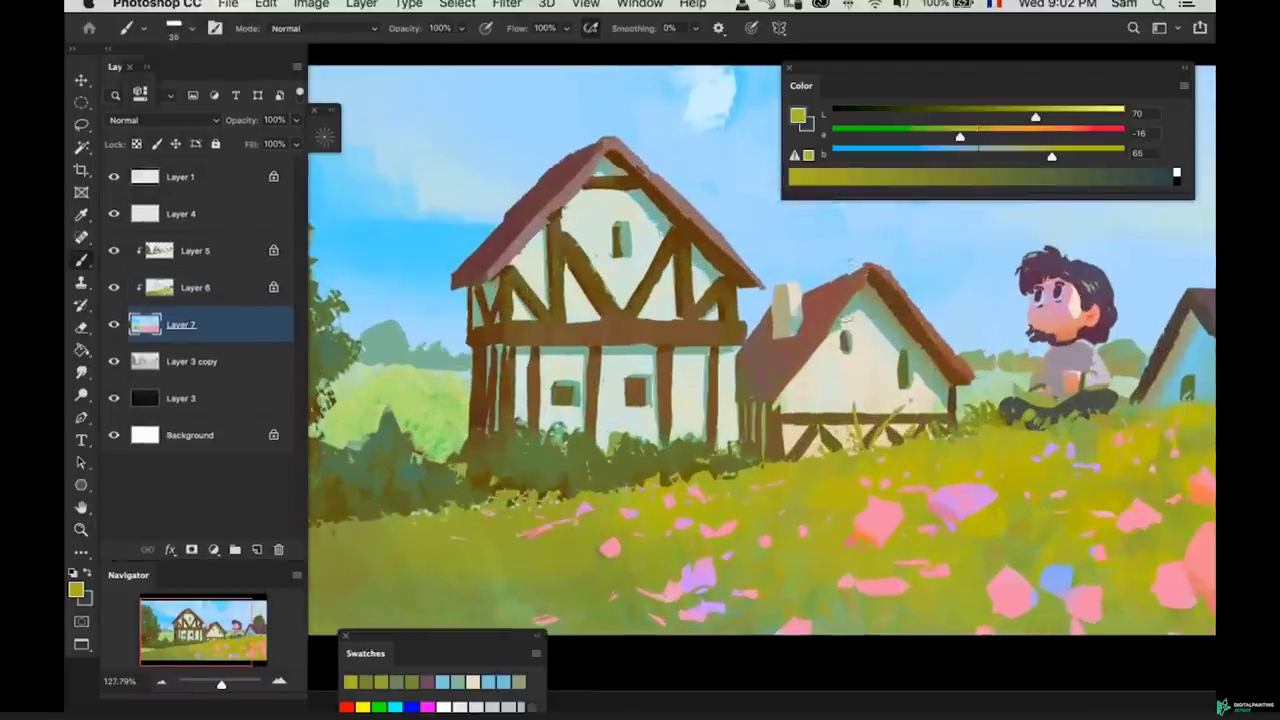
drag(824, 340, 796, 378)
alt+click(845, 340)
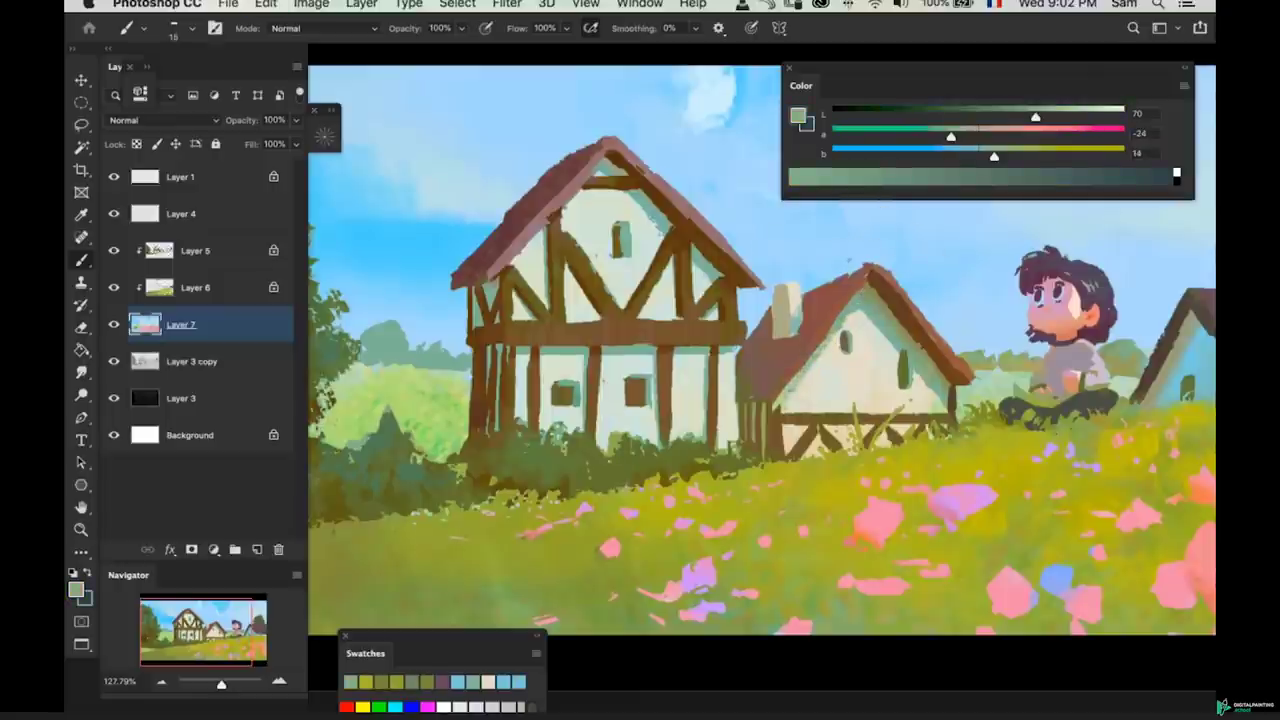
key(z)
drag(841, 373, 829, 380)
key(super+z)
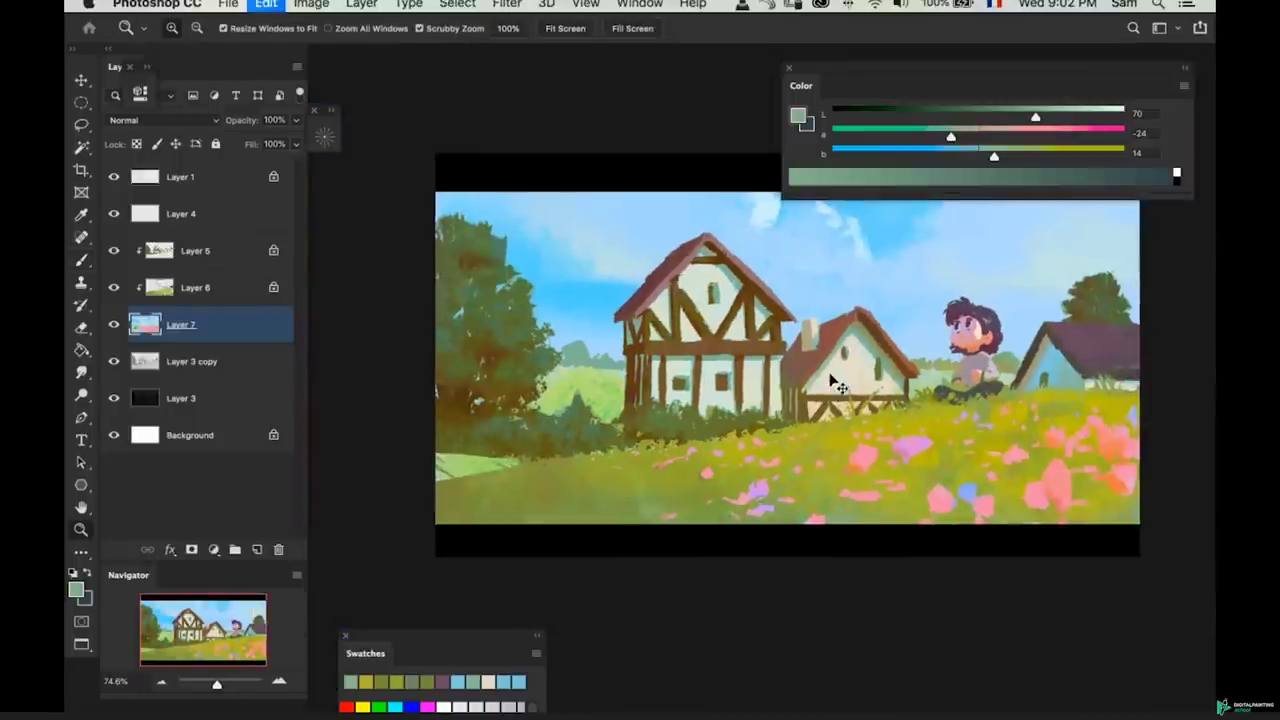
- Sample the small house's cream wall at L 88, a -2, b 13 on Layer 6, and lasso then deselect the area below its window
key(b)
mouse_move(832, 360)
mouse_down()
mouse_move(845, 365)
mouse_move(818, 414)
mouse_move(870, 400)
mouse_move(846, 368)
mouse_move(930, 345)
mouse_move(898, 354)
mouse_up()
alt+click(858, 345)
key(z)
key(b)
key(alt+])
key(l)
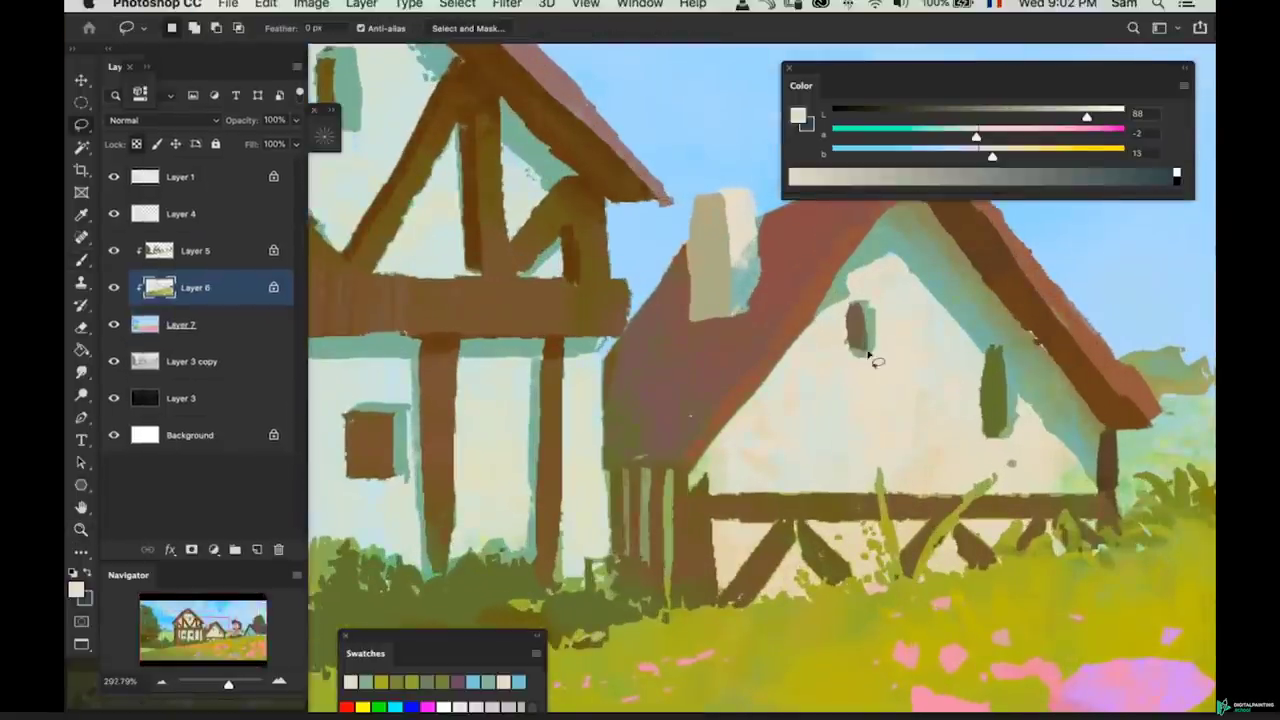
mouse_move(881, 366)
mouse_down()
mouse_move(874, 356)
mouse_move(848, 437)
mouse_move(824, 437)
mouse_move(838, 437)
mouse_up()
key(super+d)
- Inspect the large house's gable, toggling the visibility of the layer beneath its timbers and reselecting Layer 6
key(z)
key(b)
key(z)
mouse_move(636, 262)
mouse_down()
mouse_move(668, 260)
mouse_move(653, 232)
mouse_up()
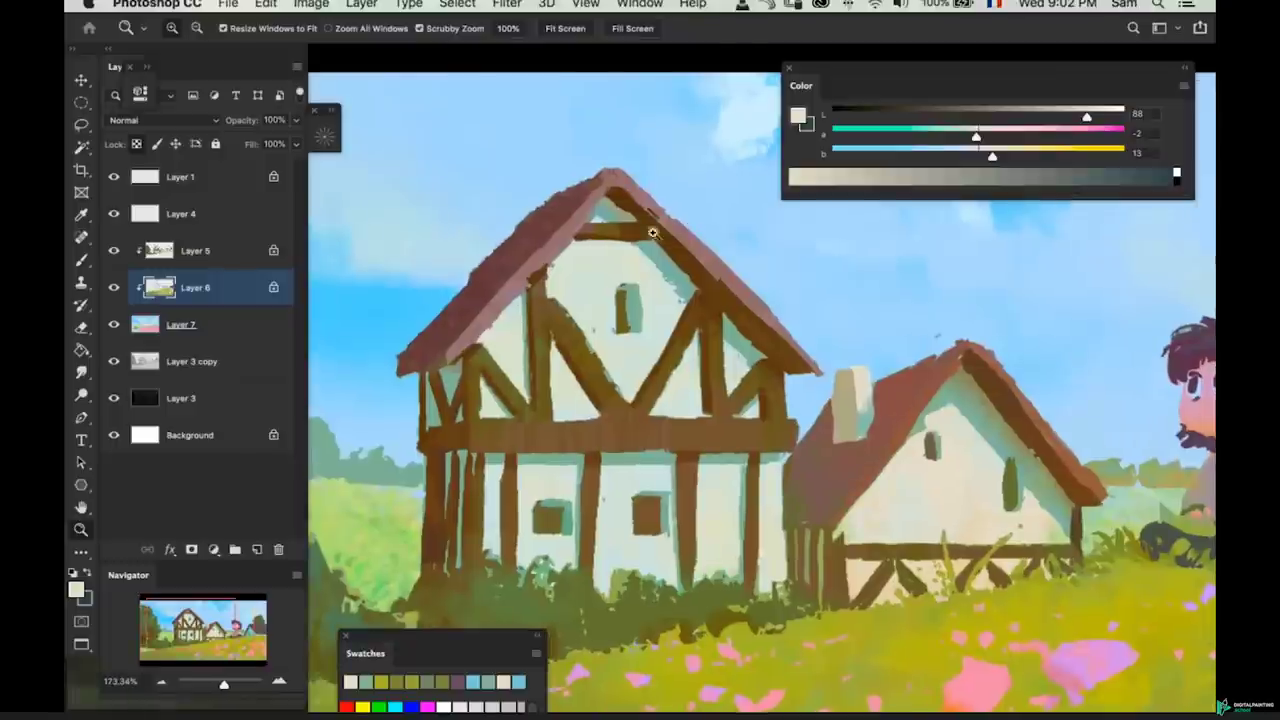
key(b)
super+click(677, 255)
key(super+comma)
key(super+comma)
key(z)
mouse_move(725, 289)
mouse_down()
mouse_move(661, 283)
mouse_move(673, 272)
mouse_up()
super+click(680, 283)
key(b)
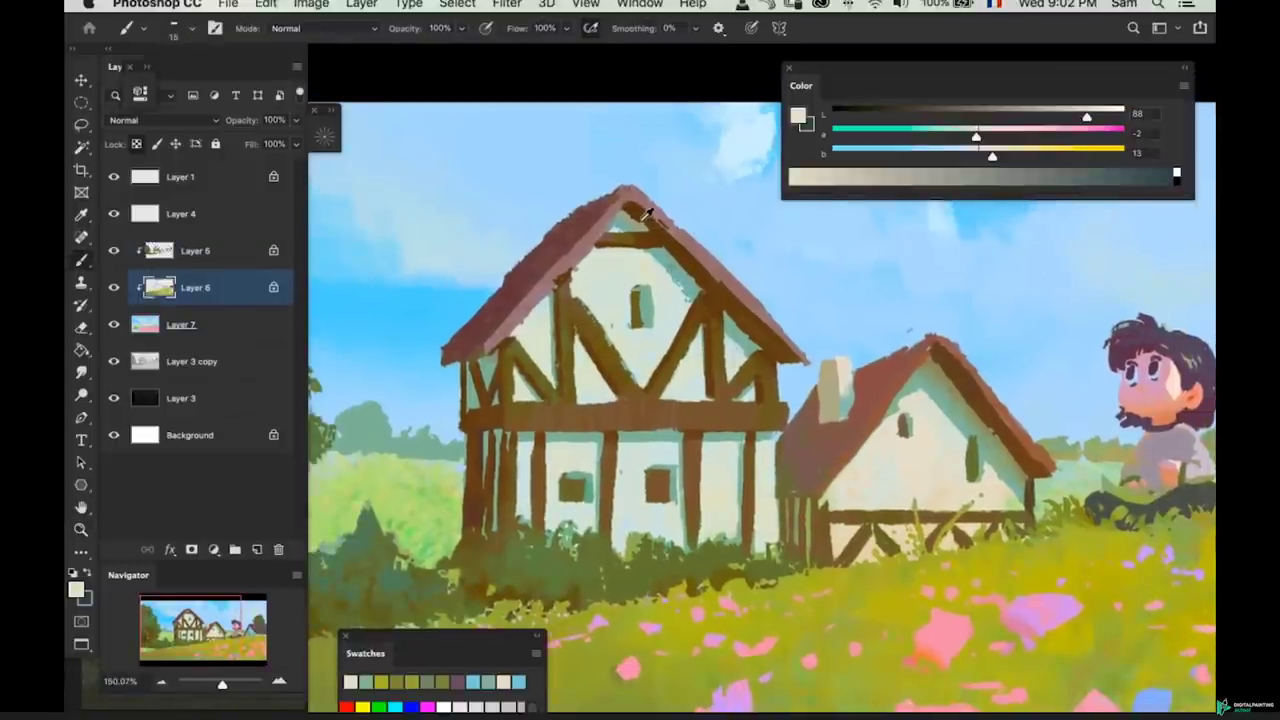
- Try a green at L 60, a -25, b 19 on the large house's gable, and undo the stroke
alt+click(640, 225)
drag(985, 148, 1007, 117)
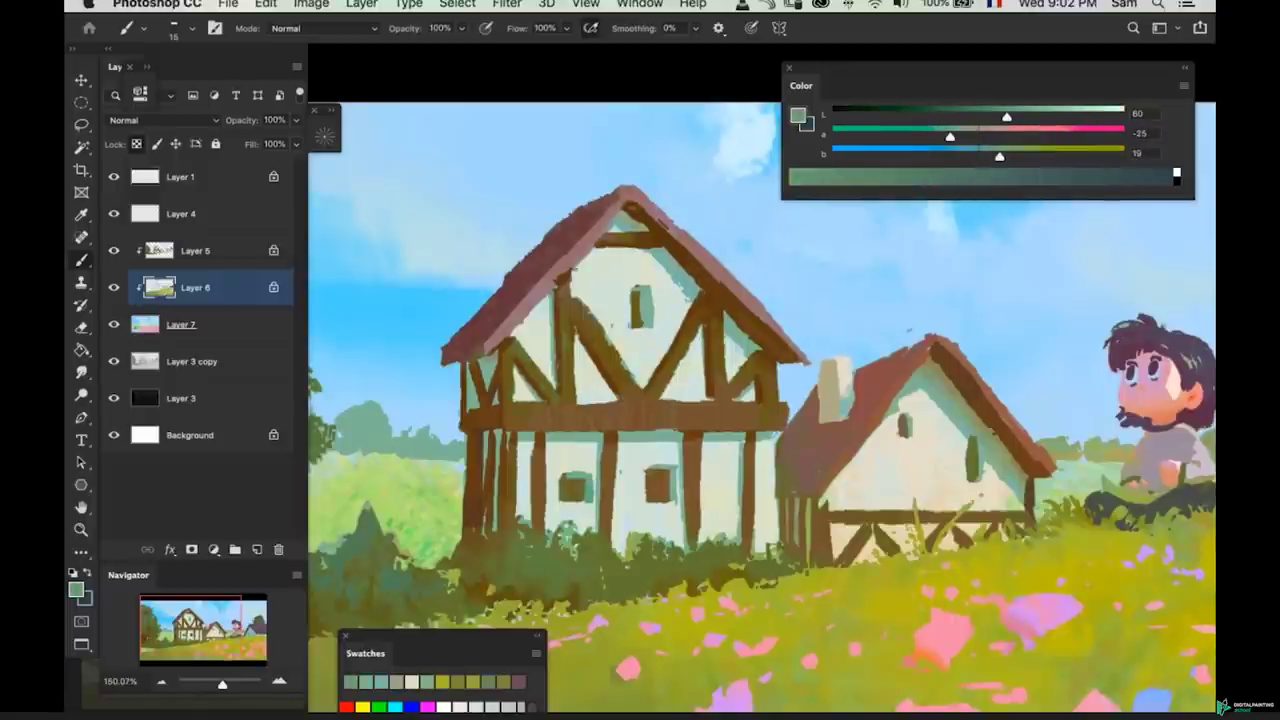
drag(725, 330, 700, 340)
key(super+z)
- Sample a muted olive at L 57, a -9, b 27 from the shadow under the small house's roof peak
drag(880, 352, 909, 343)
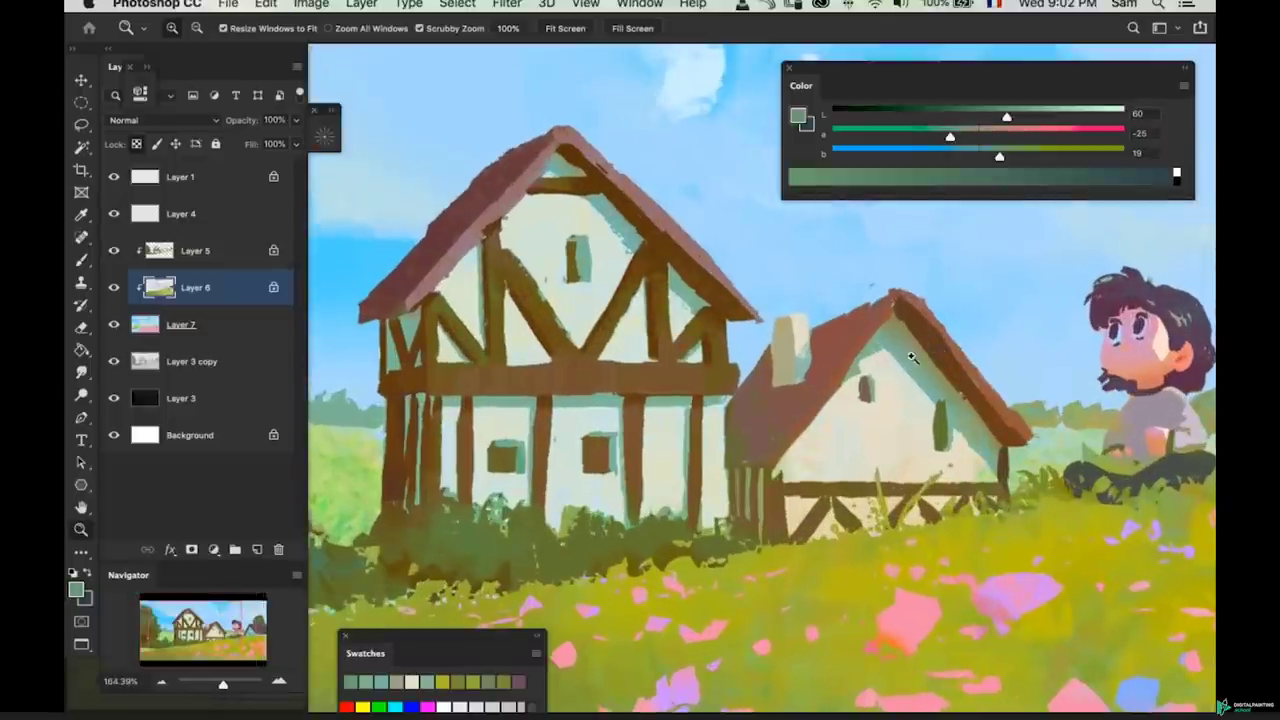
alt+click(908, 322)
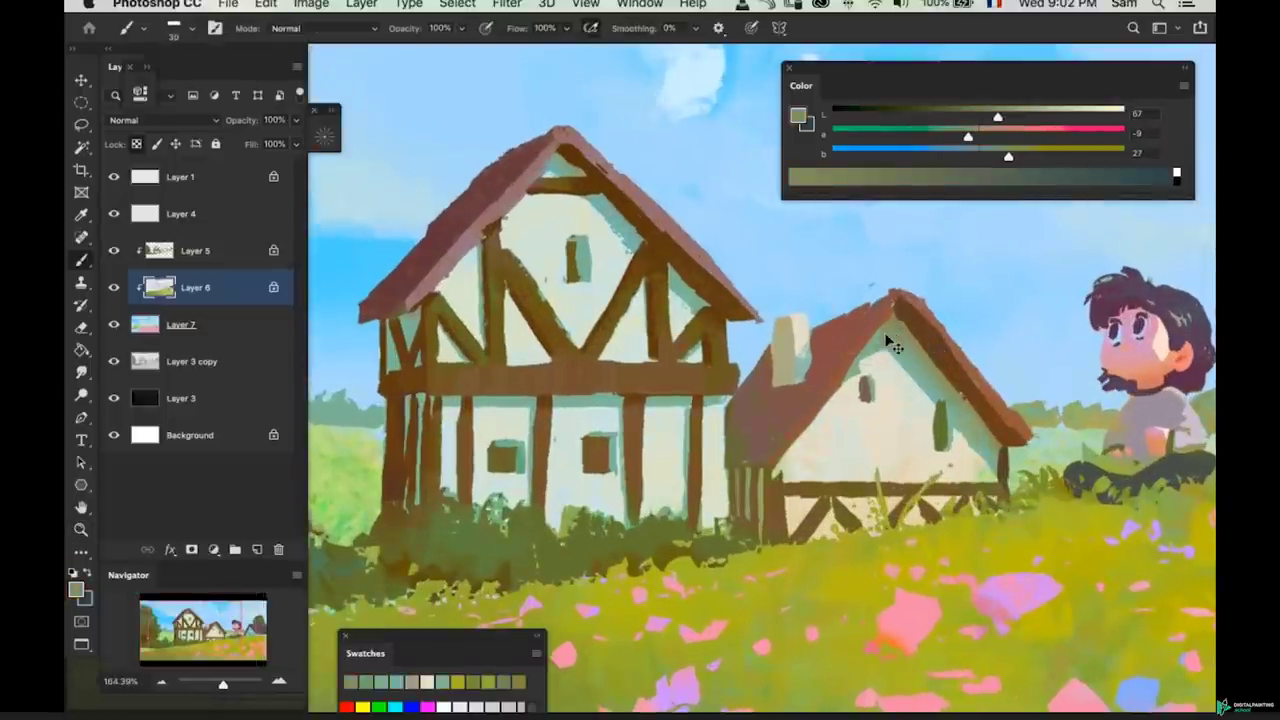
key(z)
drag(890, 306, 820, 358)
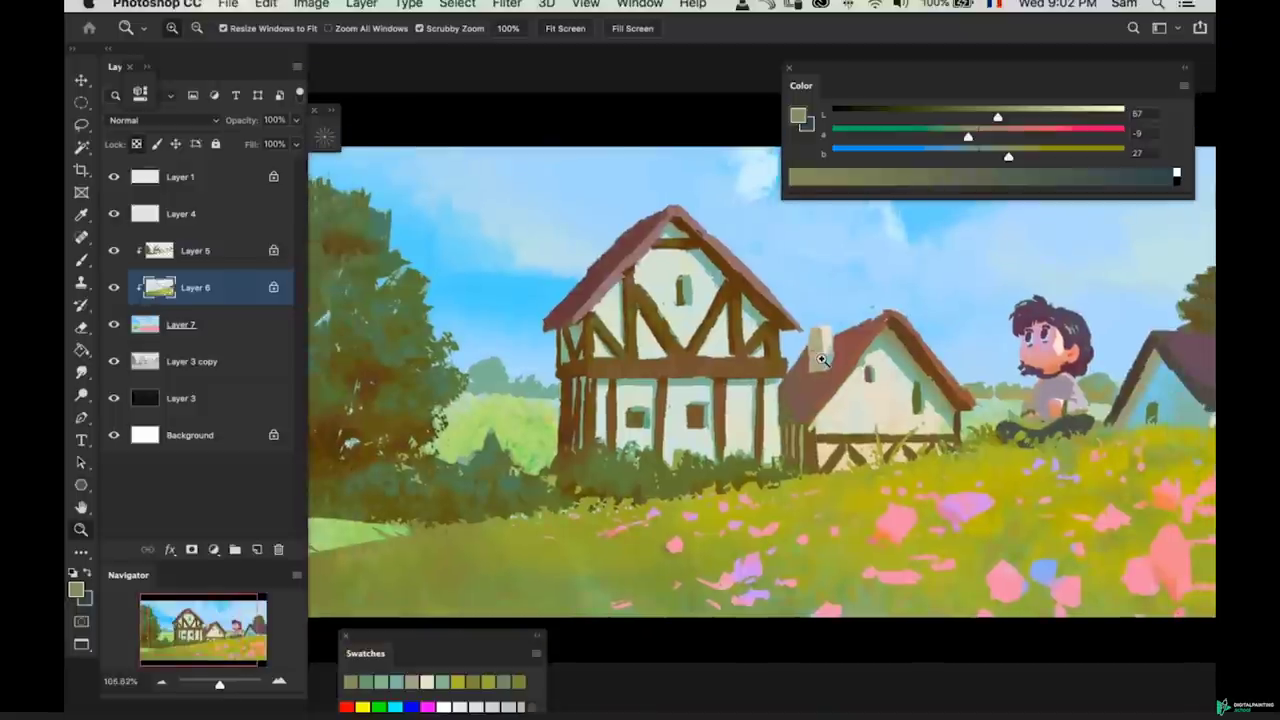
drag(843, 423, 803, 431)
key(b)
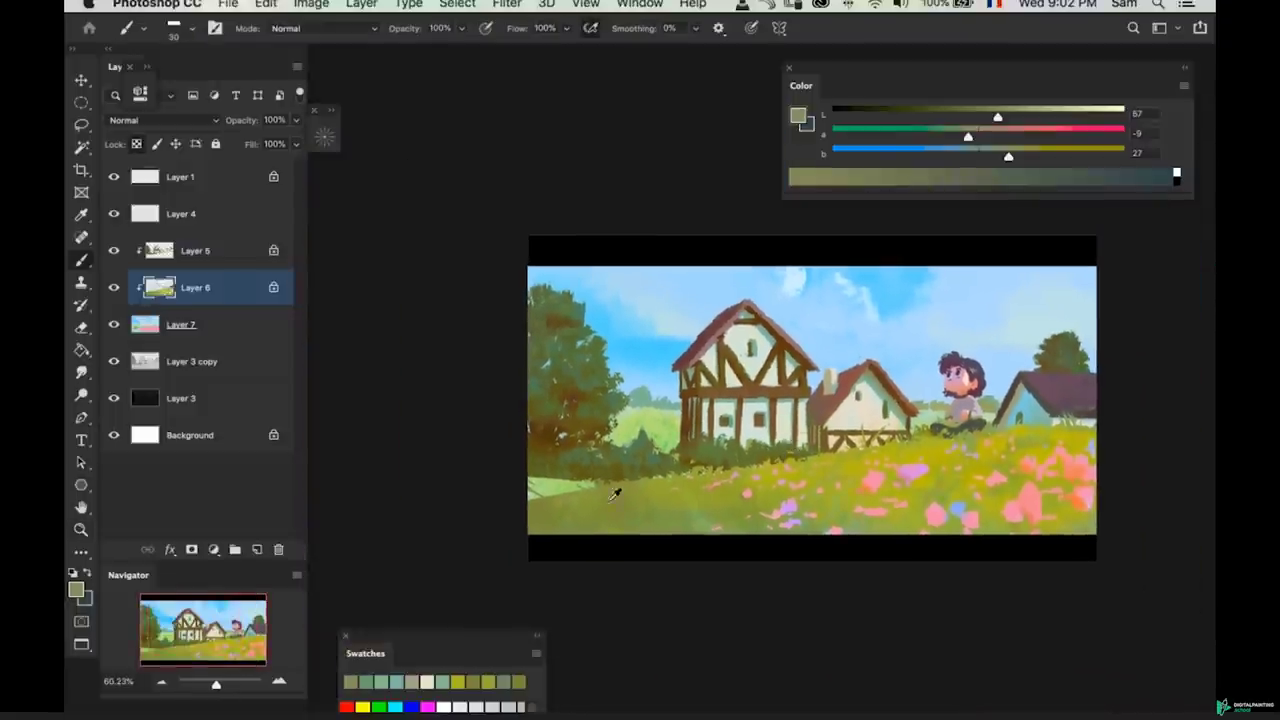
- Sample meadow greens at L 65, a -19, b 55 and L 76, a -13, b 76, enlarging the brush to 200 px
alt+click(670, 484)
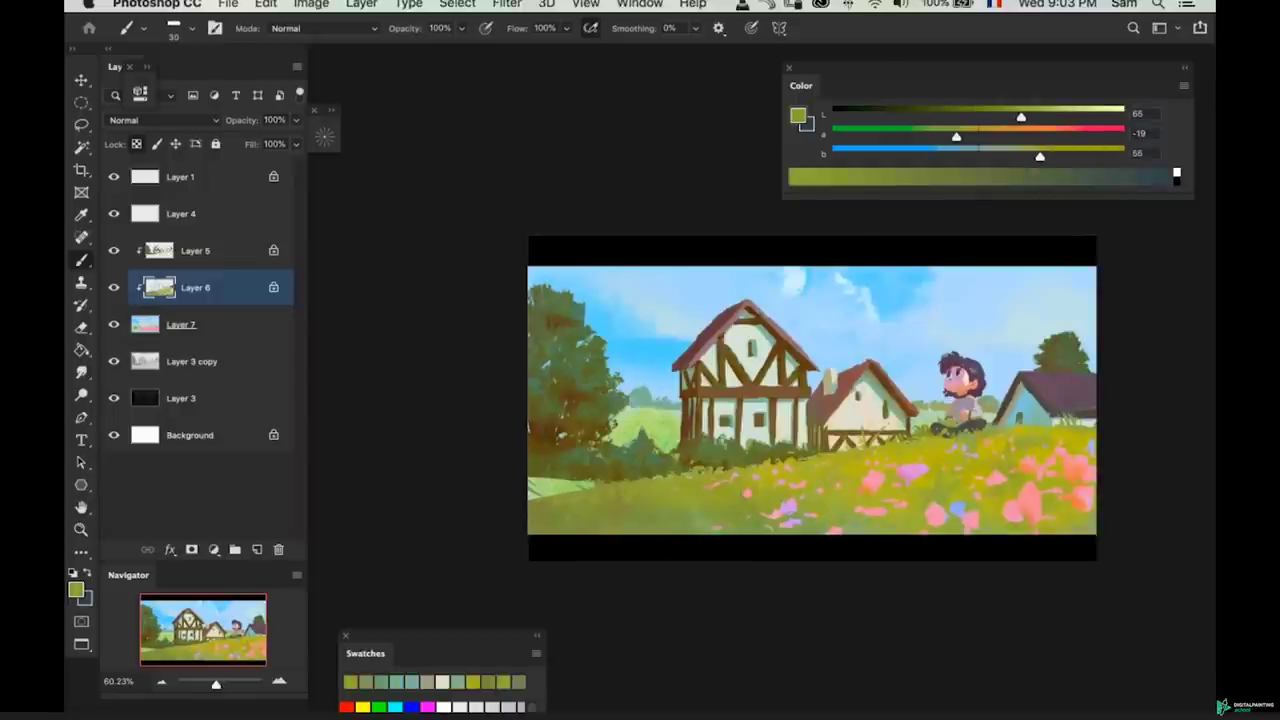
key(bracketright)
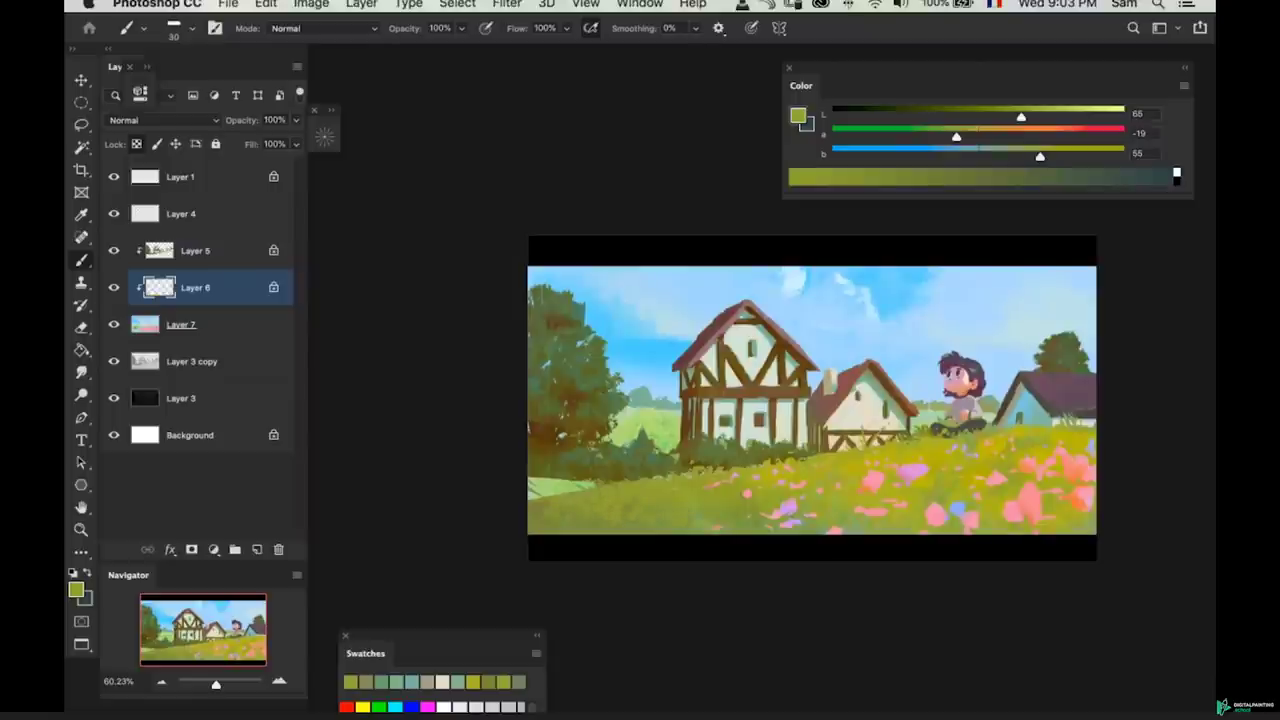
alt+click(1006, 446)
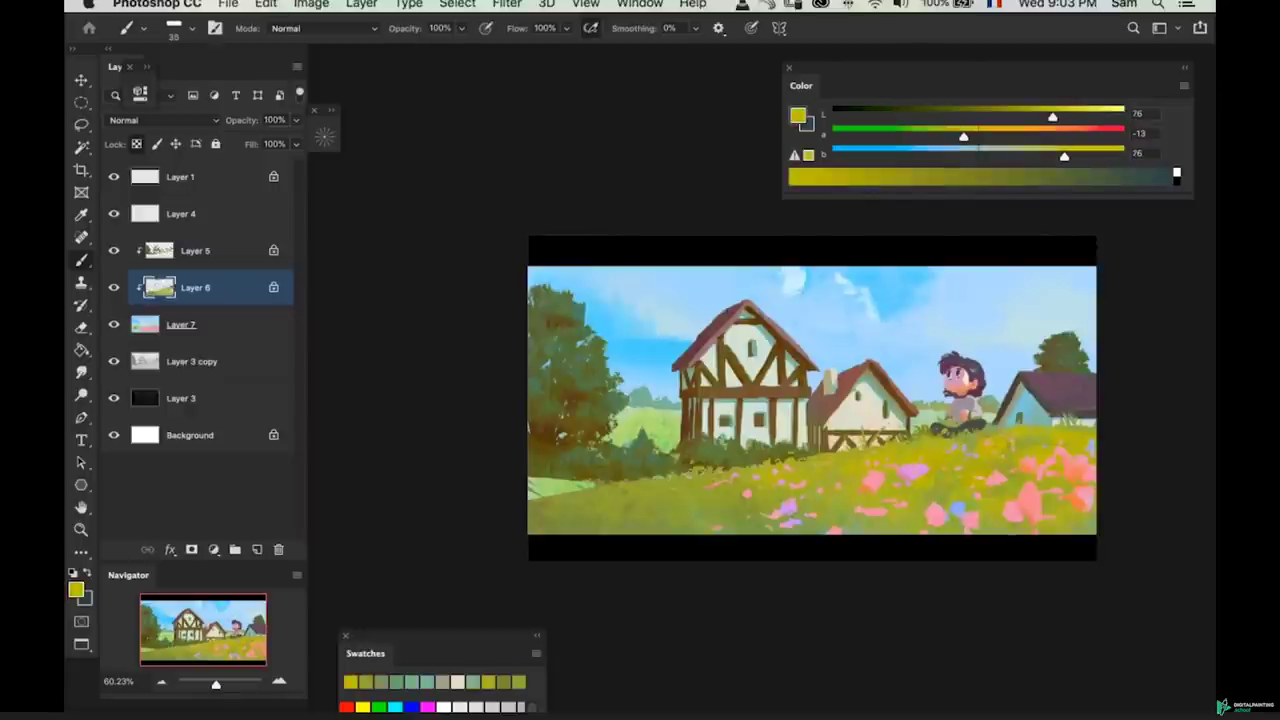
key(bracketright)
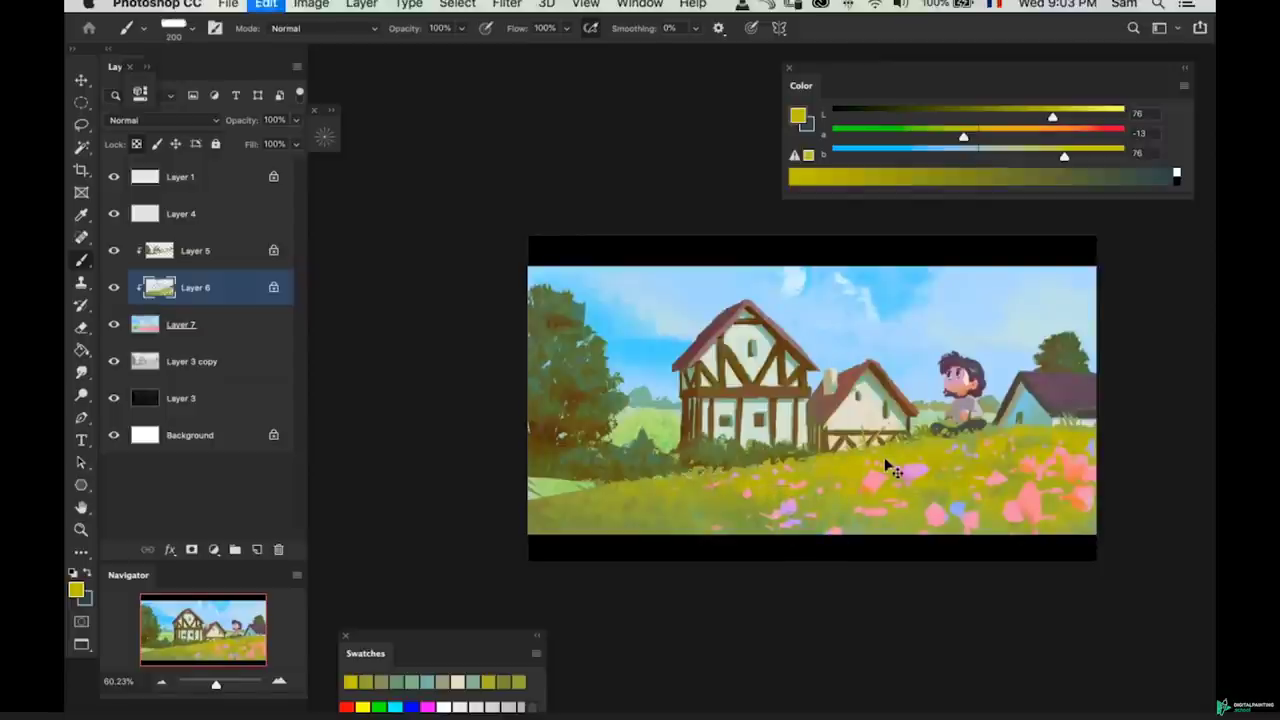
- Sample yellow-greens at L 69, a -18, b 68 and L 67, a -24, b 57 among the meadow flowers, and reduce the brush size
alt+click(814, 482)
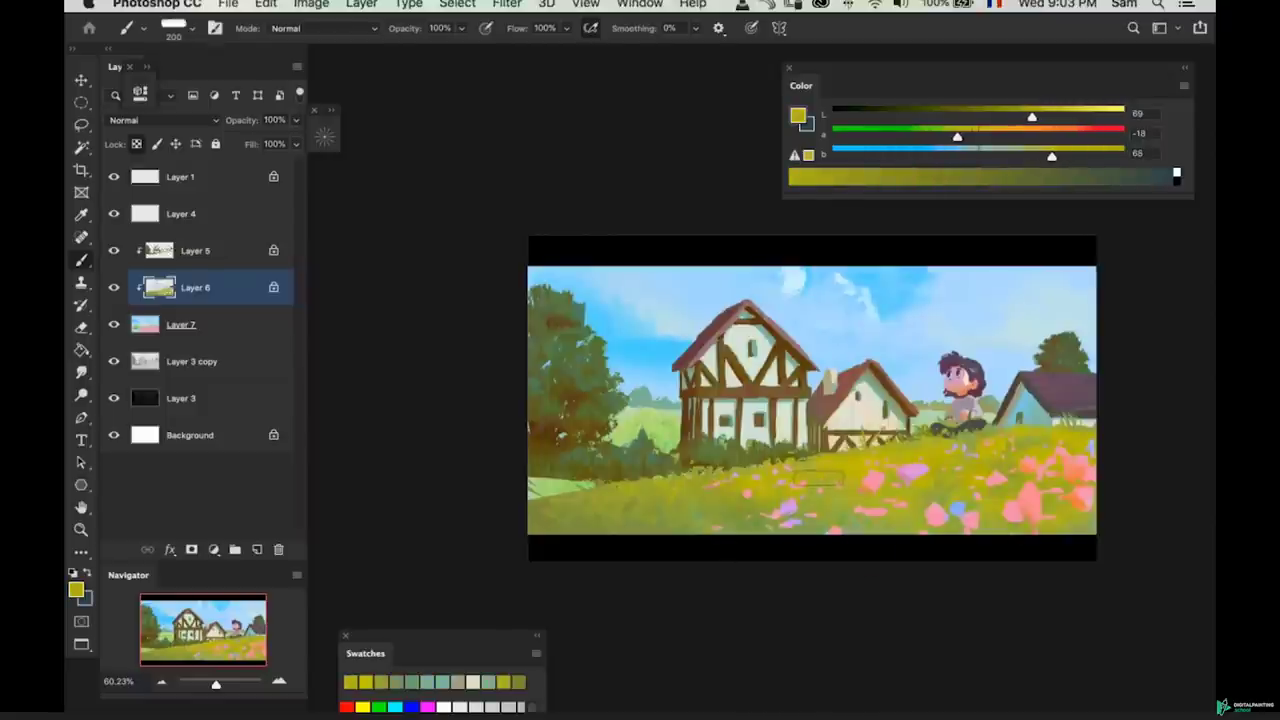
alt+click(824, 502)
key(bracketleft)
key(bracketleft)
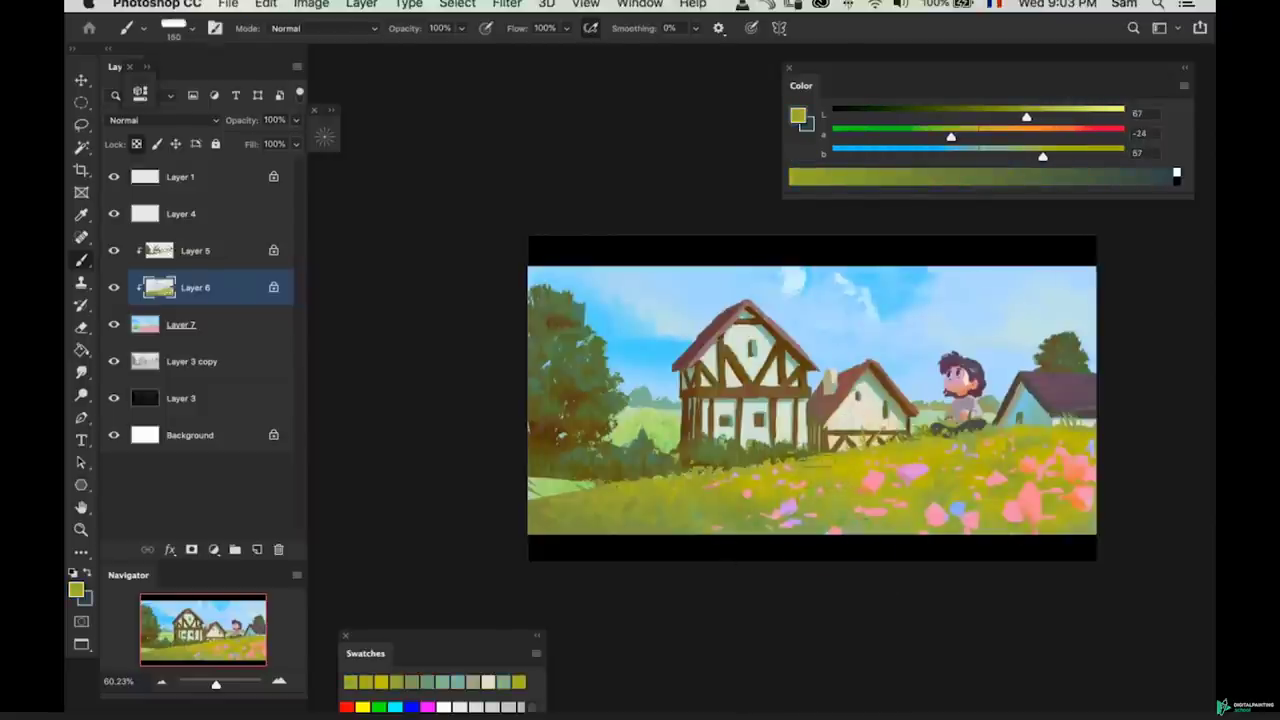
- Try a smaller brush in ochre at L 59, a -2, b 57 between the small house and the seated figure, and undo the stroke
key(z)
click(946, 438)
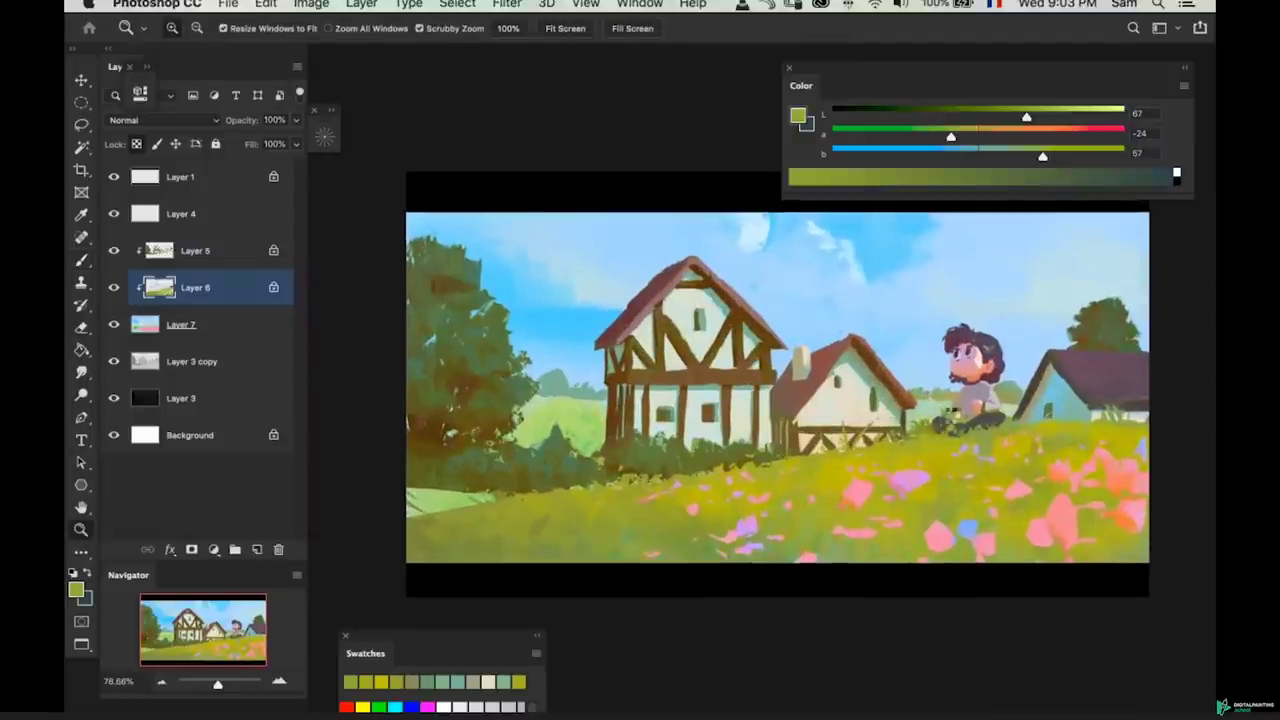
drag(918, 426, 985, 428)
key(b)
key(bracketleft)
key(bracketleft)
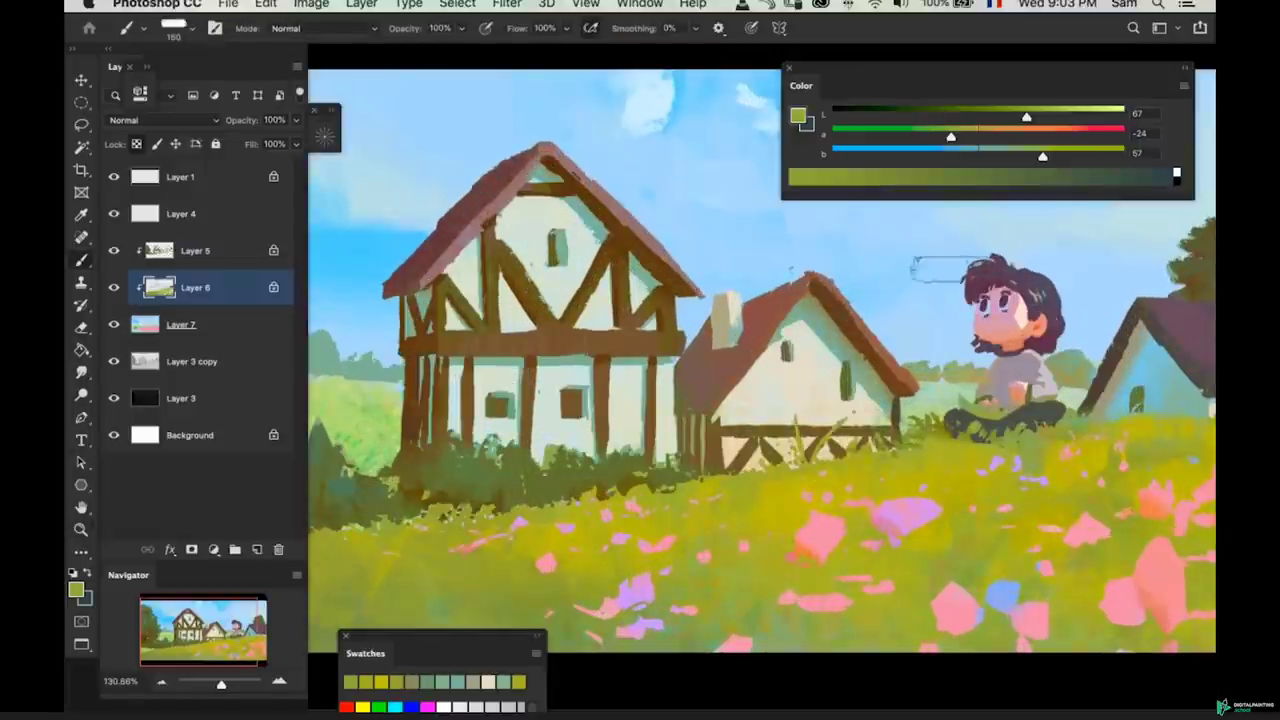
click(974, 136)
key([)
key([)
key([)
key([)
drag(942, 398, 922, 394)
key(super+z)
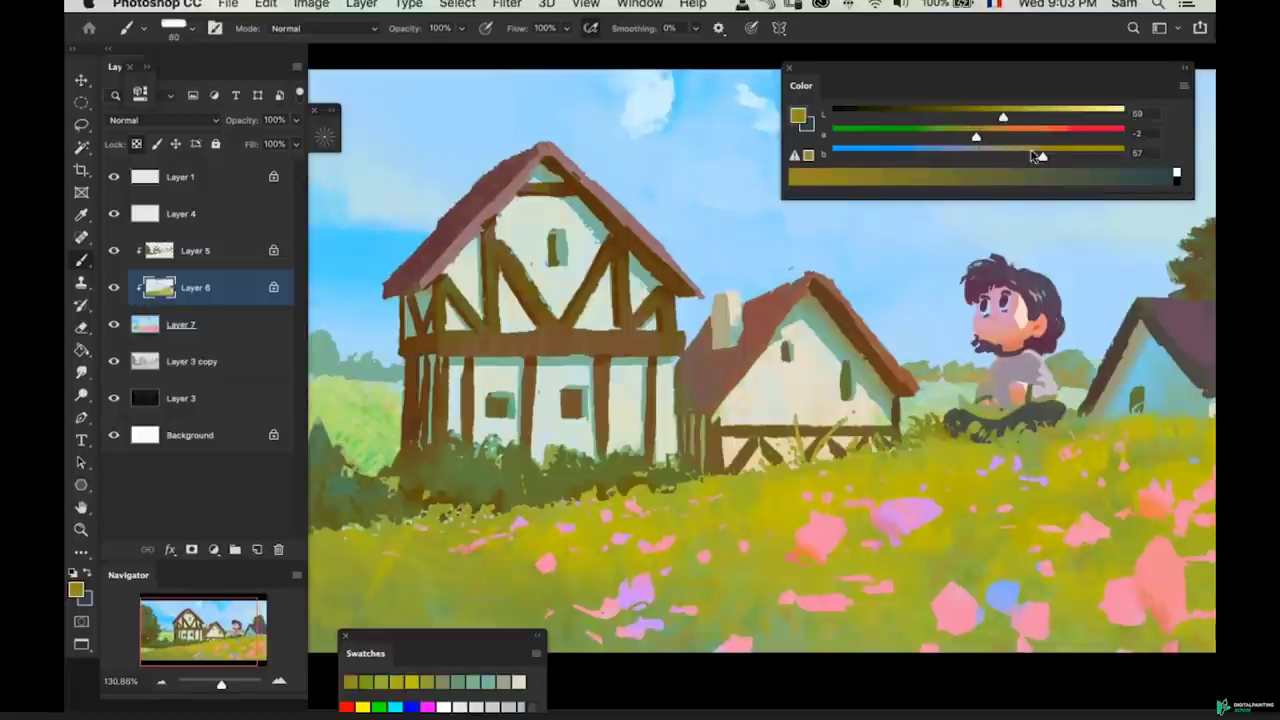
- Mix a saturated olive green at L 52, a -13, b 67
click(1016, 155)
click(964, 136)
click(984, 116)
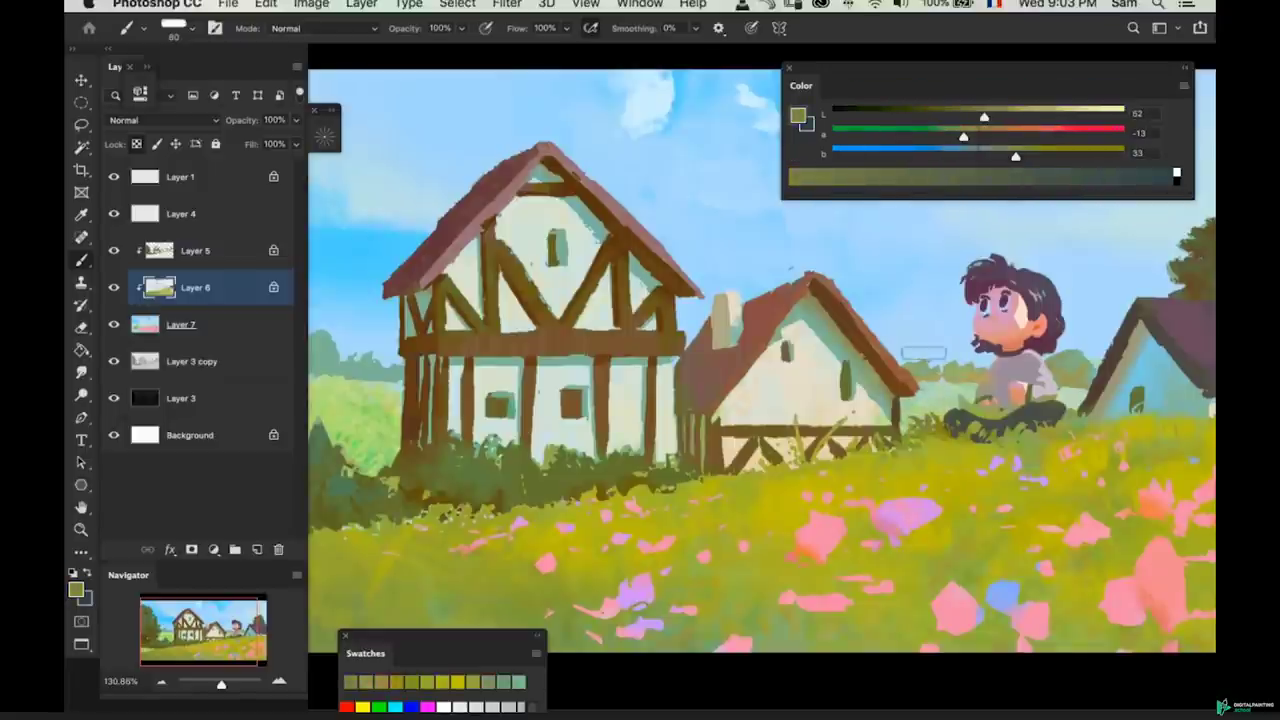
drag(1016, 157, 1054, 158)
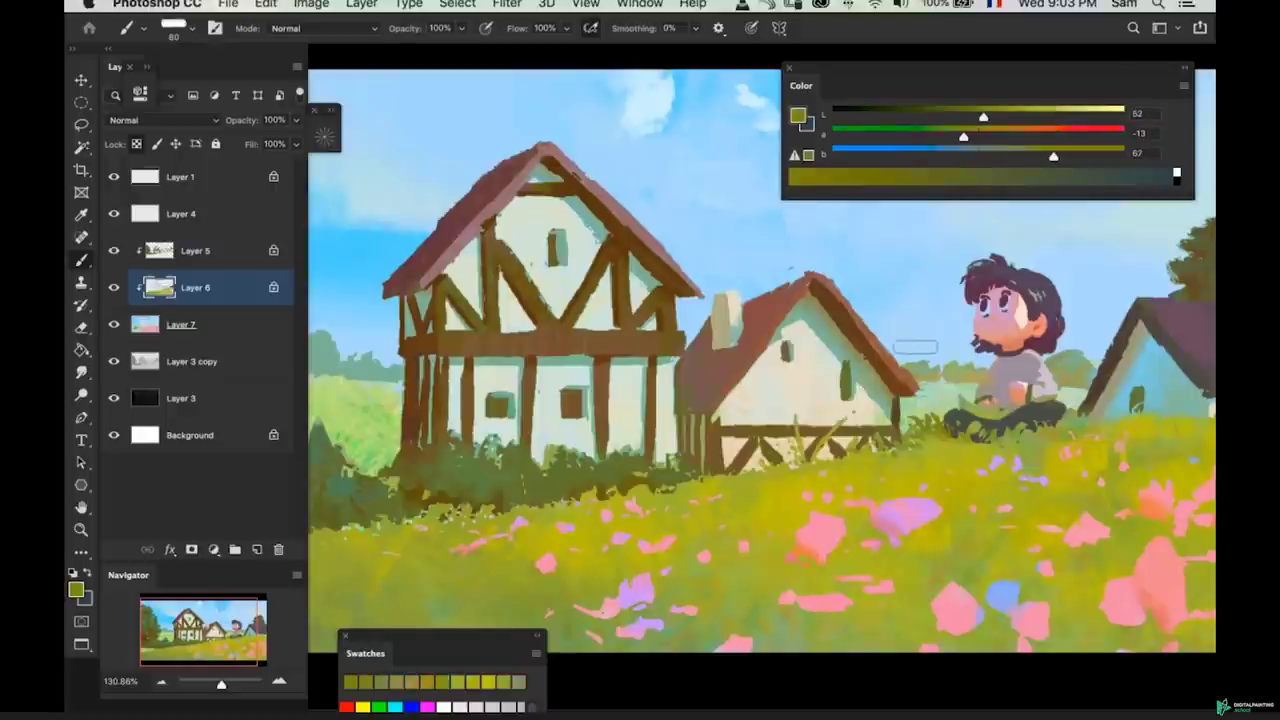
- Sample the figure's grey shirt, shift it to a warm brown at L 50, a 6, b 21, and reduce the brush to 20 px
key(super+space)
drag(945, 434, 870, 484)
click(872, 467)
drag(923, 448, 916, 407)
alt+click(920, 398)
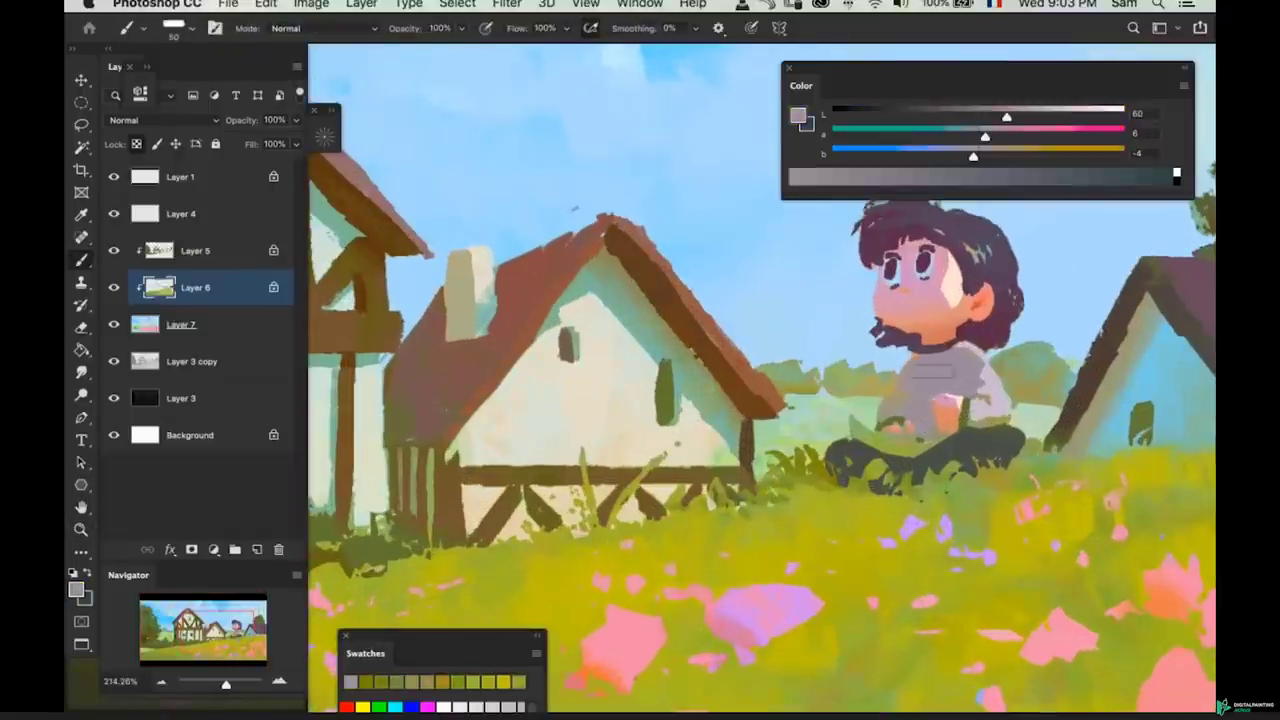
mouse_move(982, 157)
mouse_down()
mouse_move(1002, 157)
mouse_move(979, 118)
mouse_up()
key(bracketleft)
key(bracketleft)
key(bracketleft)
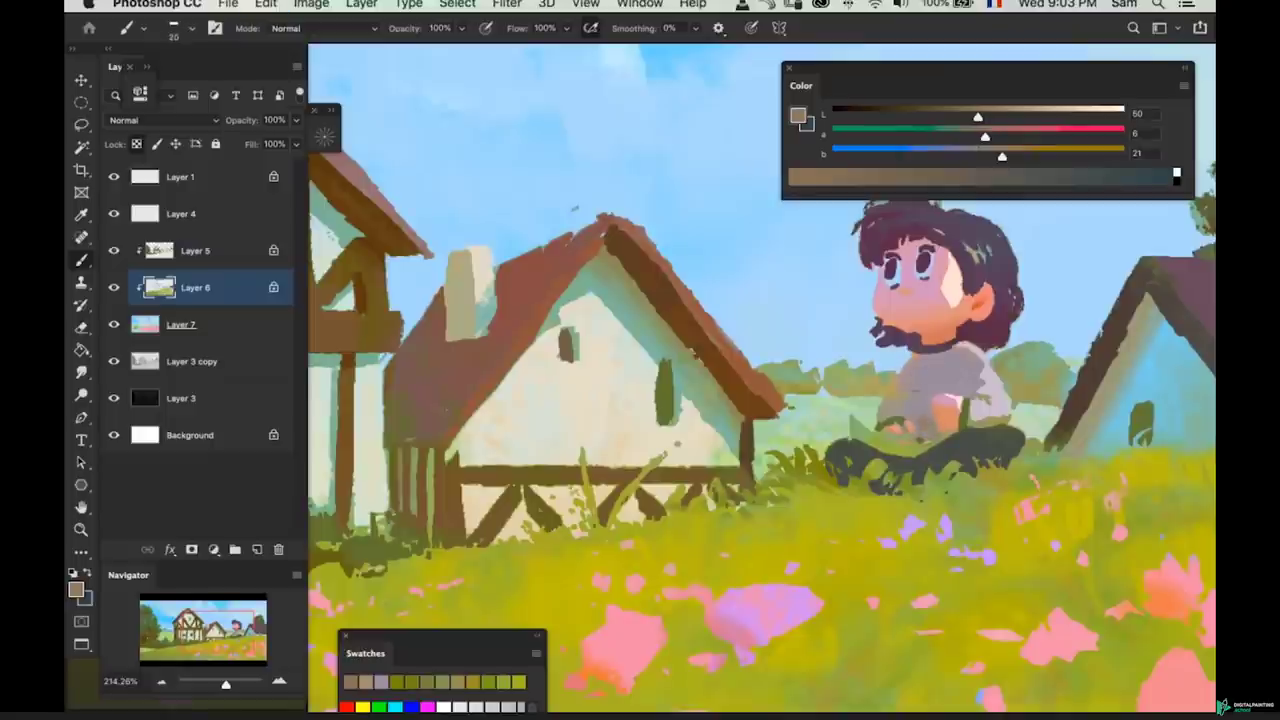
- Undo the last two strokes on the figure's shirt and repaint the area beside the hand in warm brown
key(super+z)
key(super+z)
drag(916, 418, 932, 430)
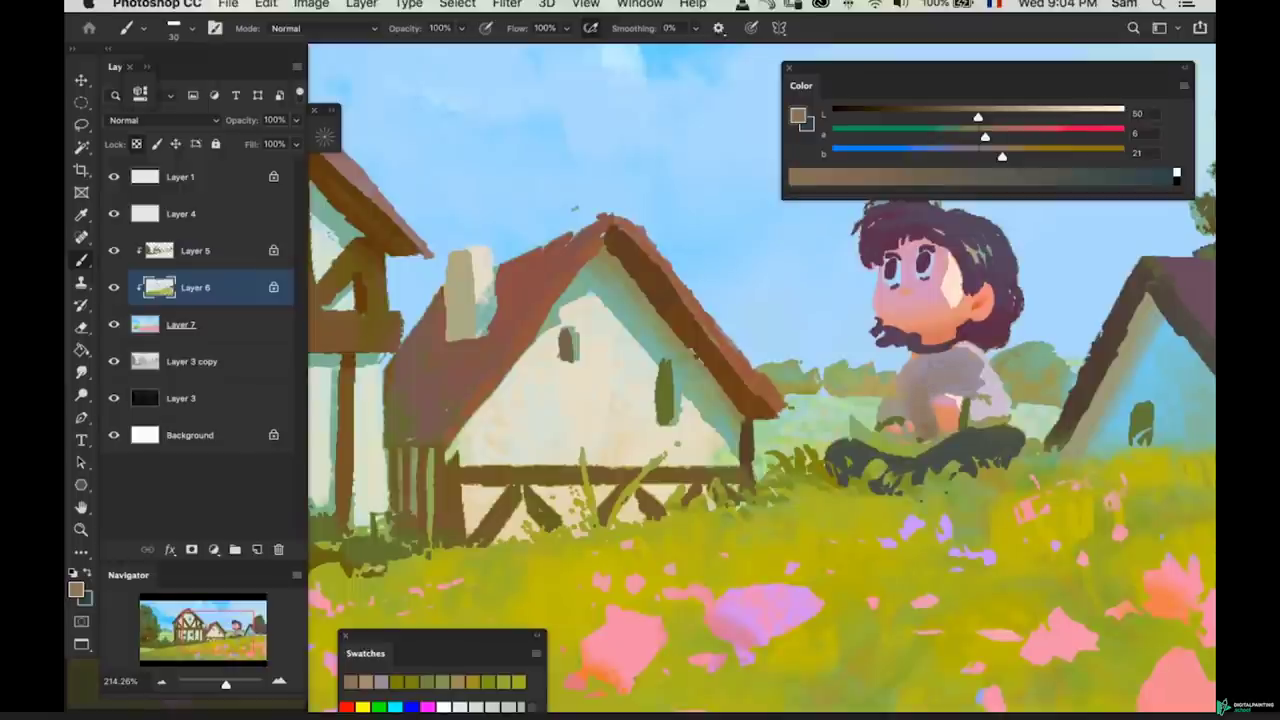
- Try the shirt's grey at L 60, a 6, b -5 on the figure with a smaller brush, and undo the last stroke
alt+click(938, 365)
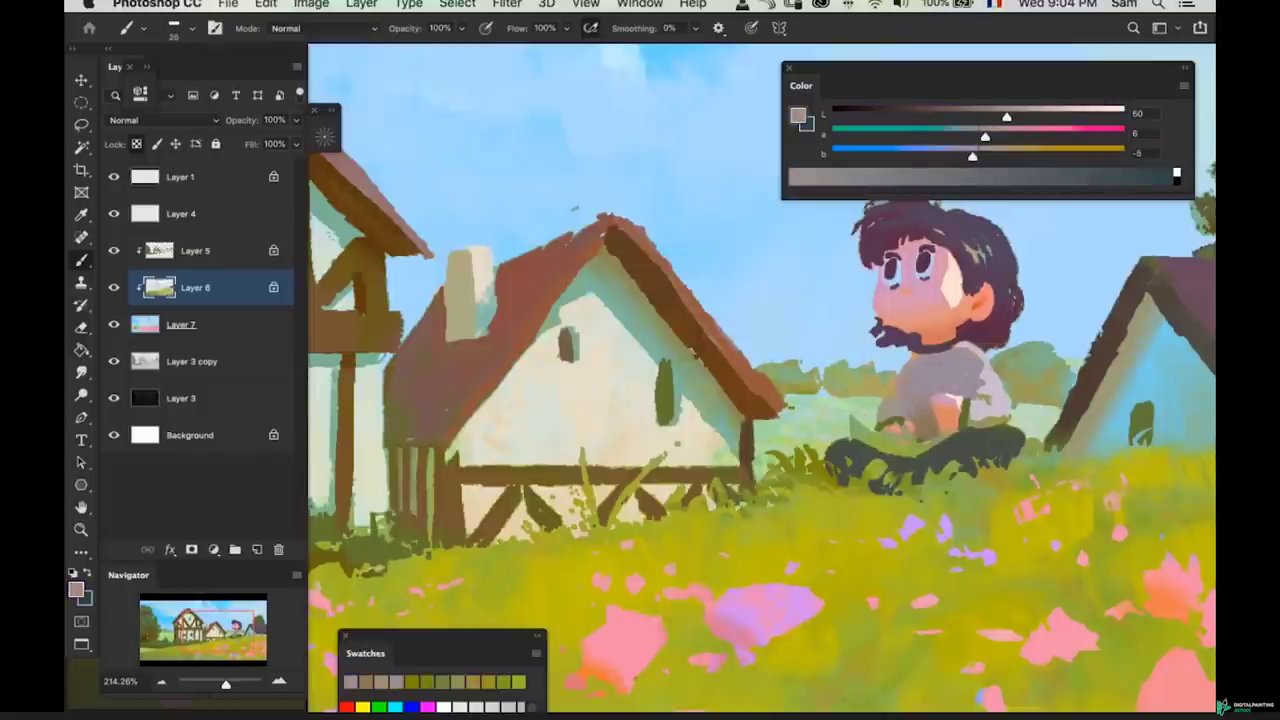
key(bracketleft)
key(bracketleft)
key(super+z)
key(z)
drag(932, 427, 868, 477)
mouse_move(916, 408)
mouse_down()
mouse_move(938, 385)
mouse_move(880, 416)
mouse_up()
- Switch to Layer 7 and sample the figure's light sleeve at L 78, a 7, b -6 with a 30 px brush
key(alt+bracketright)
key(z)
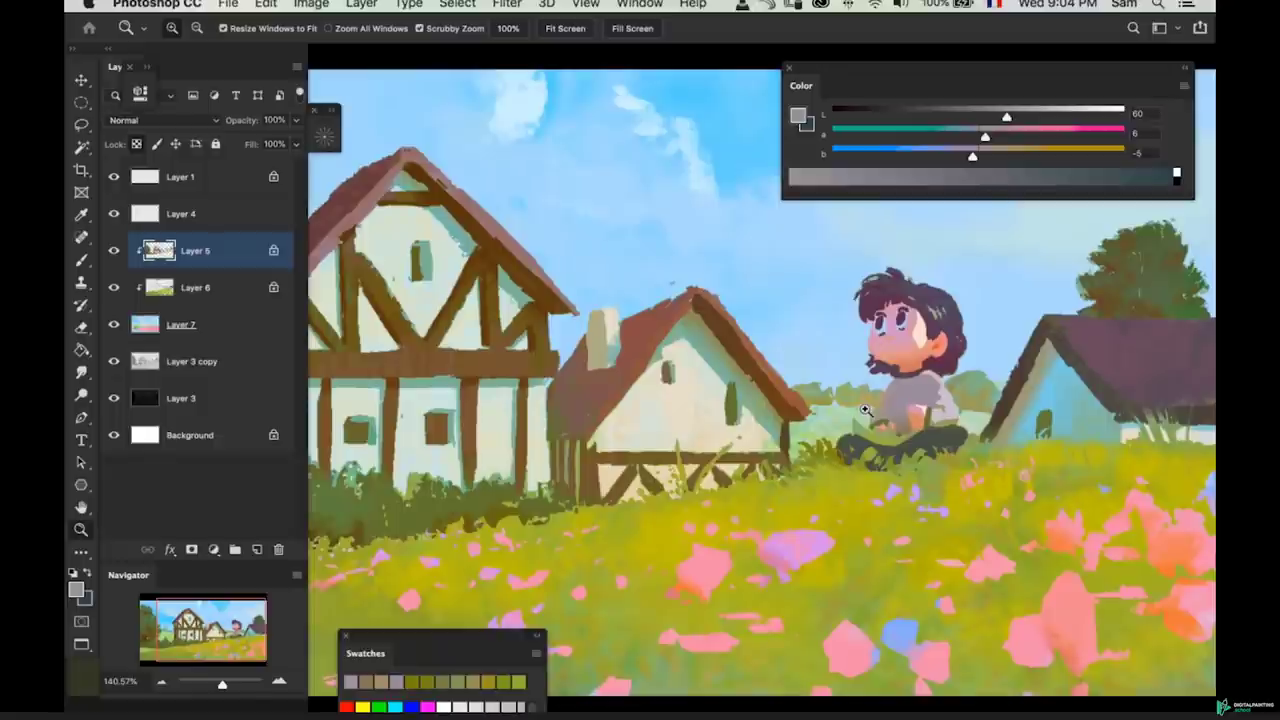
drag(904, 443, 888, 460)
drag(942, 396, 1000, 388)
super+click(933, 410)
key(e)
key(b)
scroll(950, 400, up, 2)
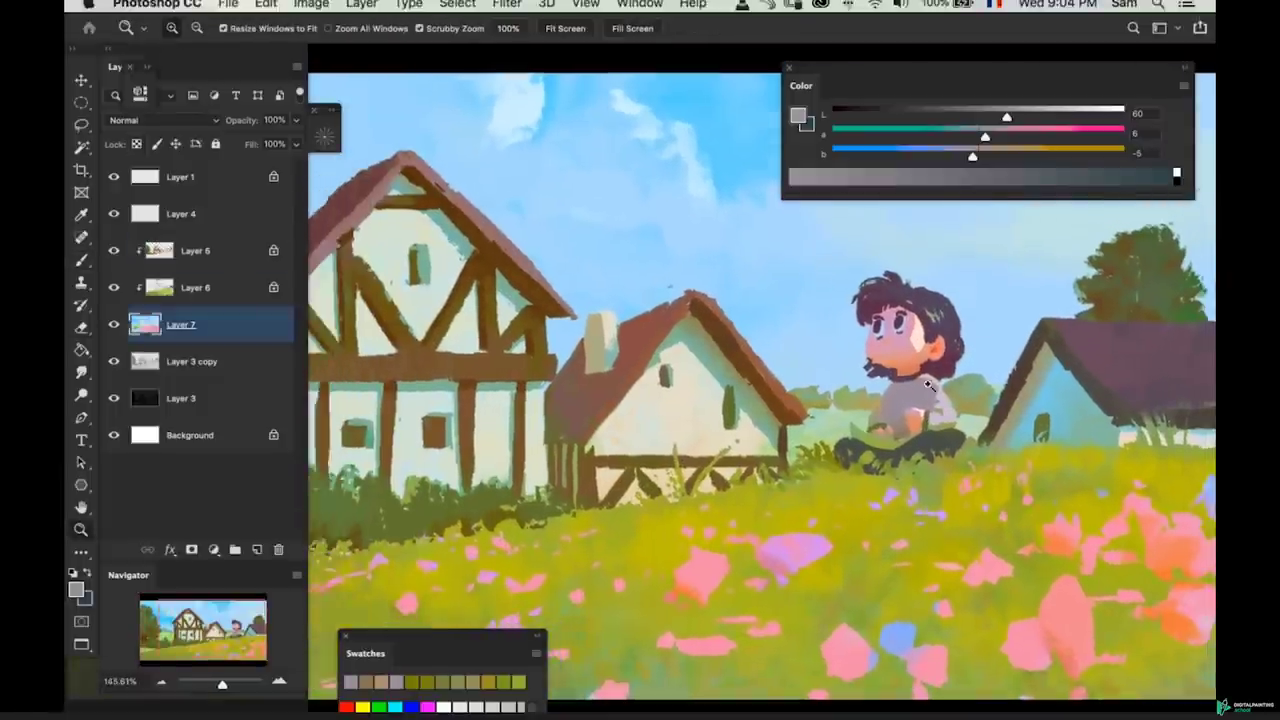
alt+click(957, 400)
key(bracketright)
key(bracketright)
key(bracketright)
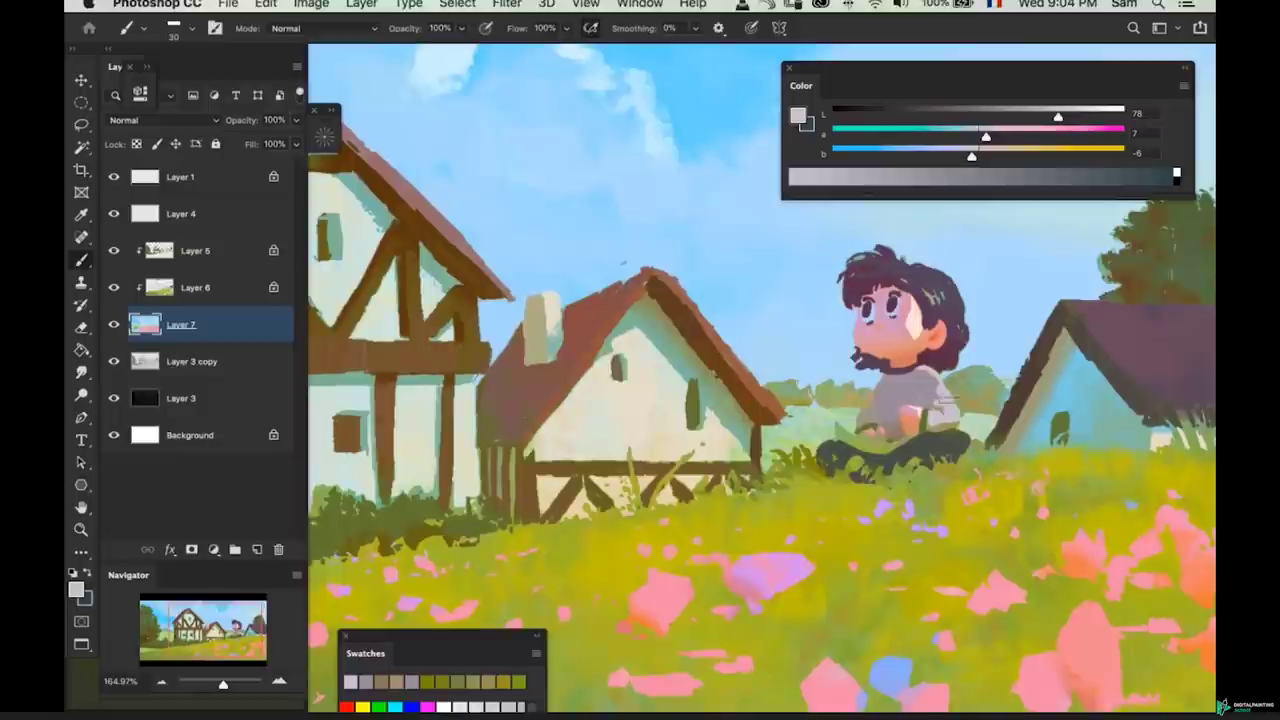
- Warm and lighten the sampled sleeve colour to a highlight at L 86, a 7, b 6 with a smaller brush
click(985, 156)
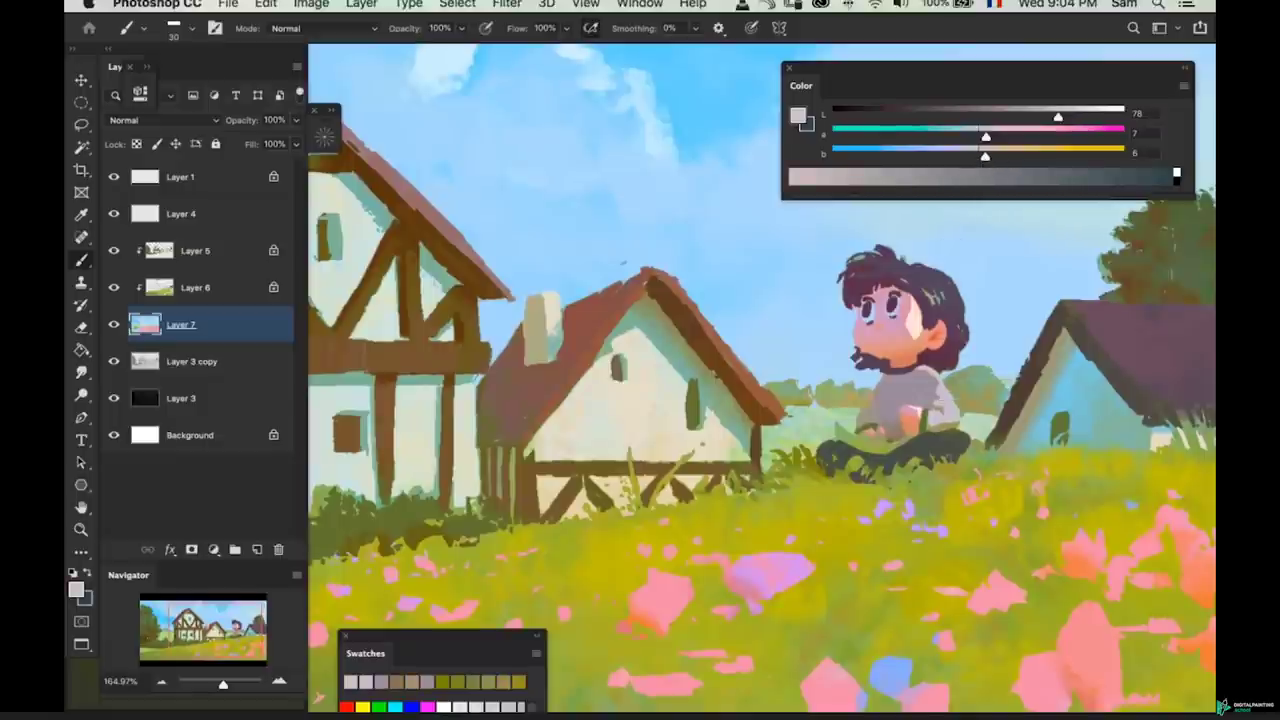
key(bracketleft)
alt+click(945, 400)
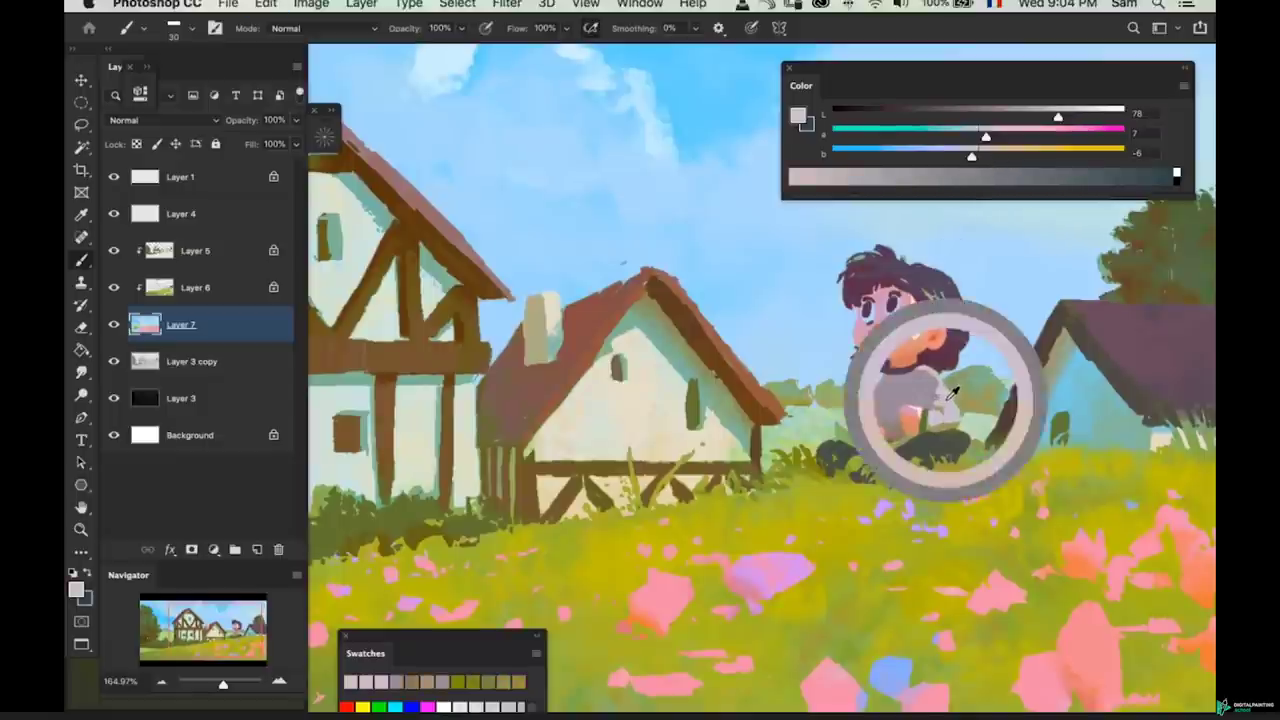
drag(981, 160, 985, 156)
drag(1058, 116, 1081, 116)
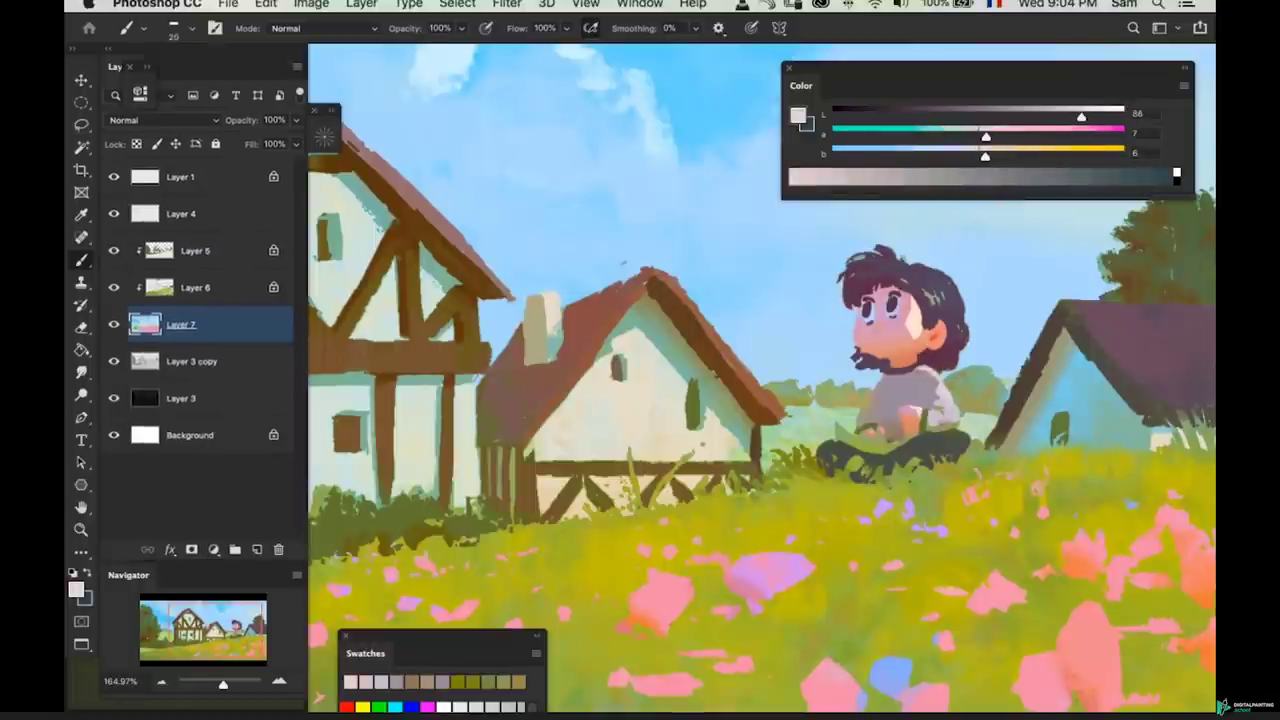
- Undo the last two changes on the figure's sleeve and check the whole painting
key(z)
mouse_move(973, 403)
mouse_down()
mouse_move(943, 393)
mouse_move(975, 393)
mouse_up()
key(super+z)
key(super+z)
key(b)
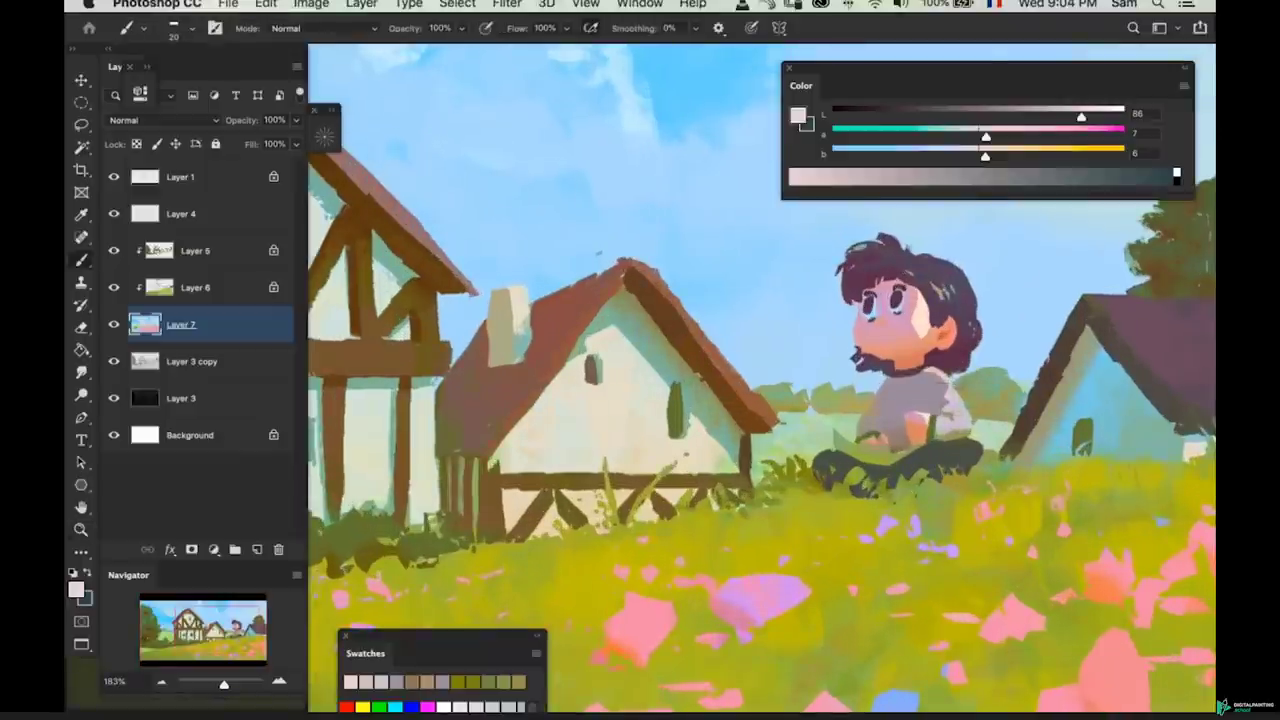
key(z)
mouse_move(955, 415)
mouse_down()
mouse_move(950, 440)
mouse_move(880, 468)
mouse_move(909, 471)
mouse_up()
key(b)
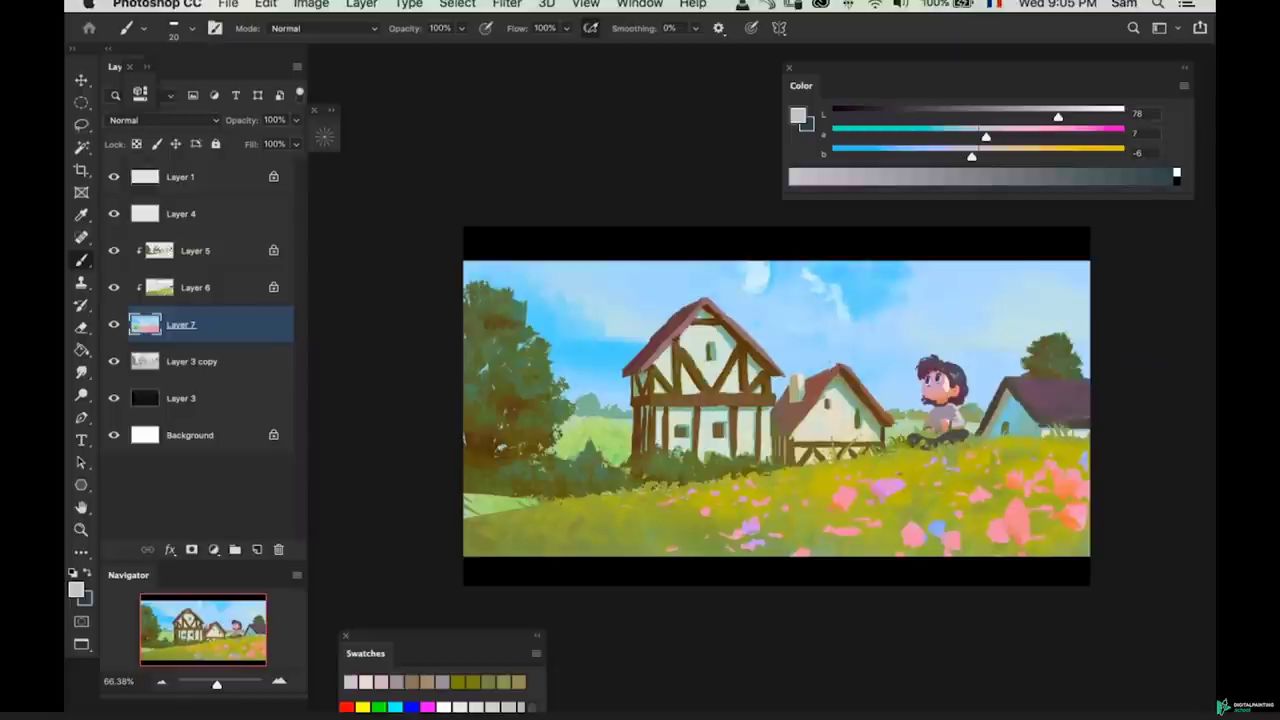
- On Layer 6, mix a yellow-green at L 65, a -10, b 38 for the distant trees beside the large tree, with a 30 px brush
super+click(598, 413)
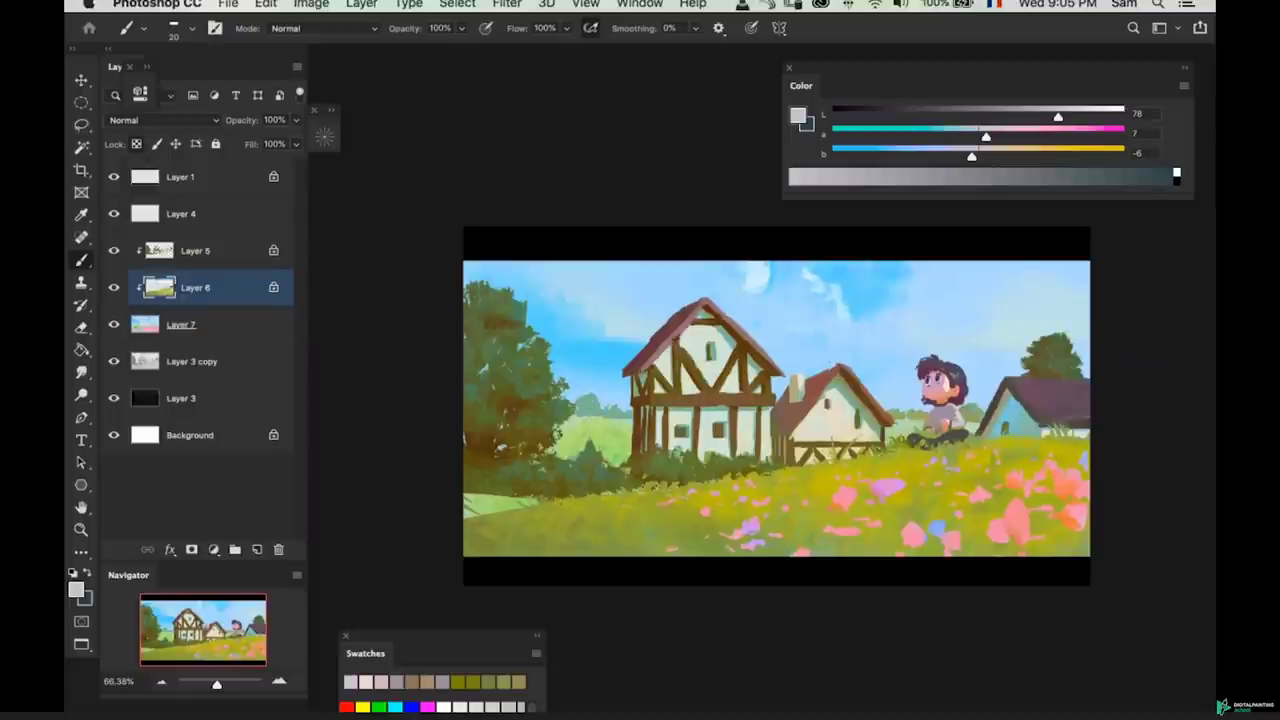
alt+click(596, 405)
drag(990, 155, 1022, 118)
click(967, 137)
click(1021, 157)
key(z)
drag(634, 388, 686, 358)
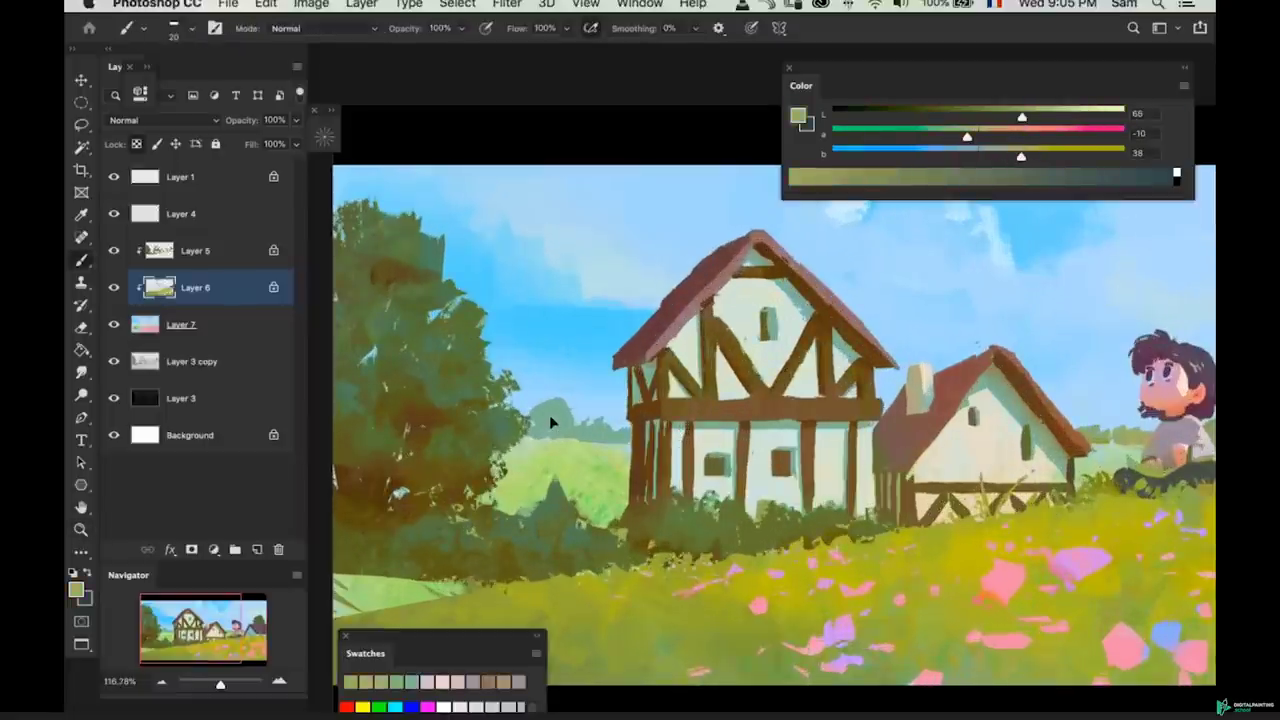
key(bracketright)
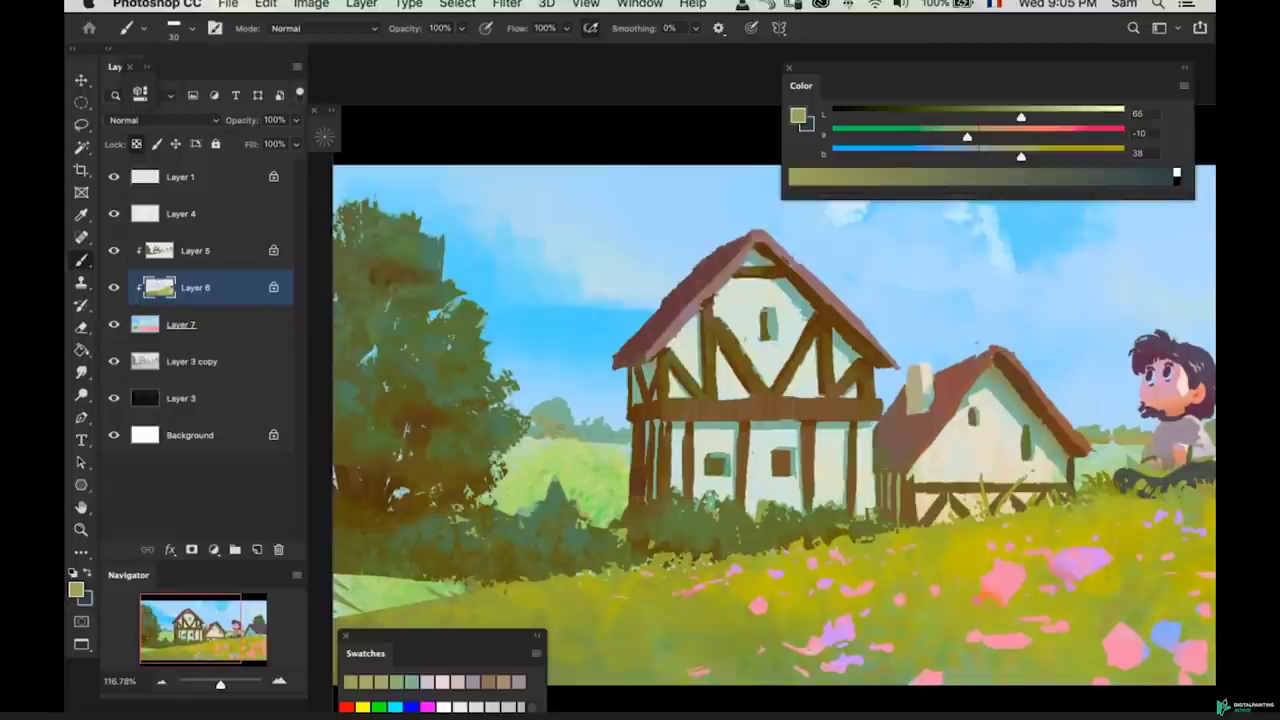
- Rework the distant trees between the large tree and the large house with greens sampled from them, undoing two unwanted changes
alt+click(558, 405)
key(z)
mouse_move(553, 436)
mouse_down()
mouse_move(566, 416)
mouse_move(564, 454)
mouse_move(608, 433)
mouse_move(582, 450)
mouse_move(591, 461)
mouse_move(622, 443)
mouse_move(588, 488)
mouse_up()
key(super+z)
key(b)
alt+click(564, 405)
key(z)
key(b)
key(z)
key(super+z)
key(b)
alt+click(590, 421)
- Sample a soft green at L 68, a -24, b 18 from the distant bushes beside the small house
key(z)
mouse_move(910, 455)
mouse_down()
mouse_move(910, 432)
mouse_move(925, 432)
mouse_up()
alt+click(858, 410)
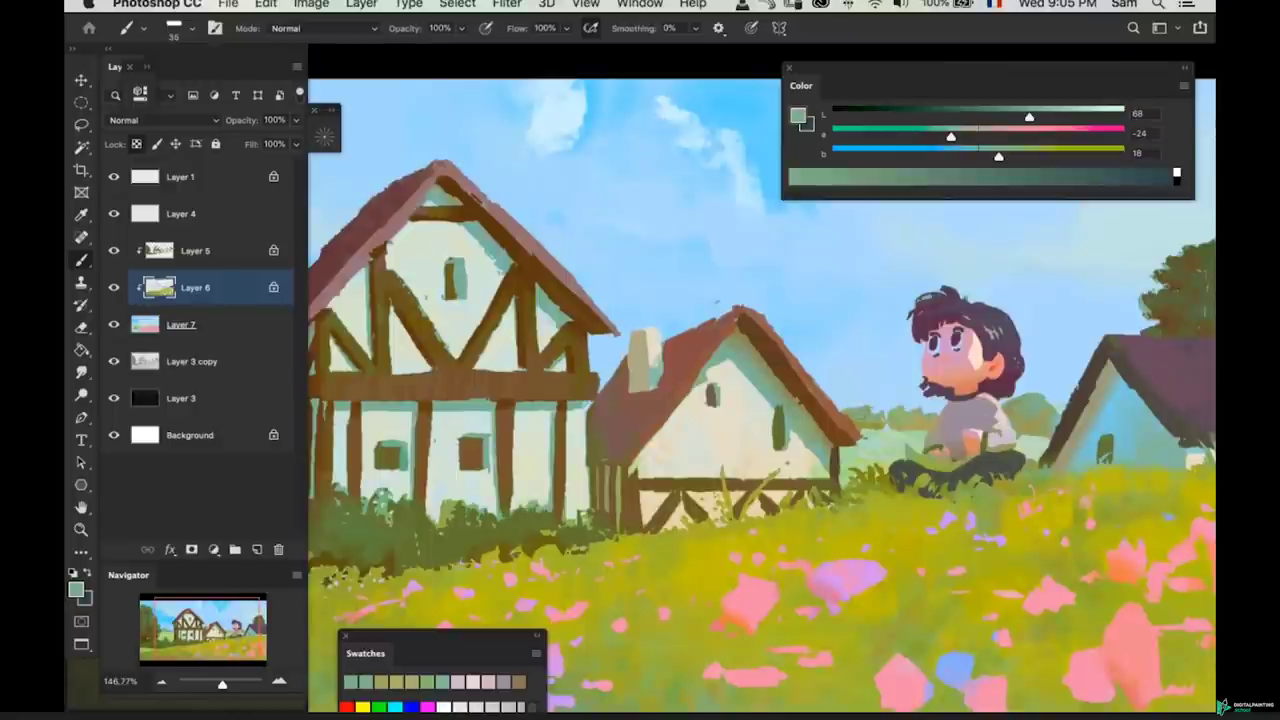
- On Layer 7, paint a blue-green shadow at L 71, a -22, b 1 down the shaded side of the small house's chimney
key(z)
mouse_move(950, 472)
mouse_down()
mouse_move(893, 472)
mouse_move(883, 456)
mouse_up()
drag(850, 384, 890, 376)
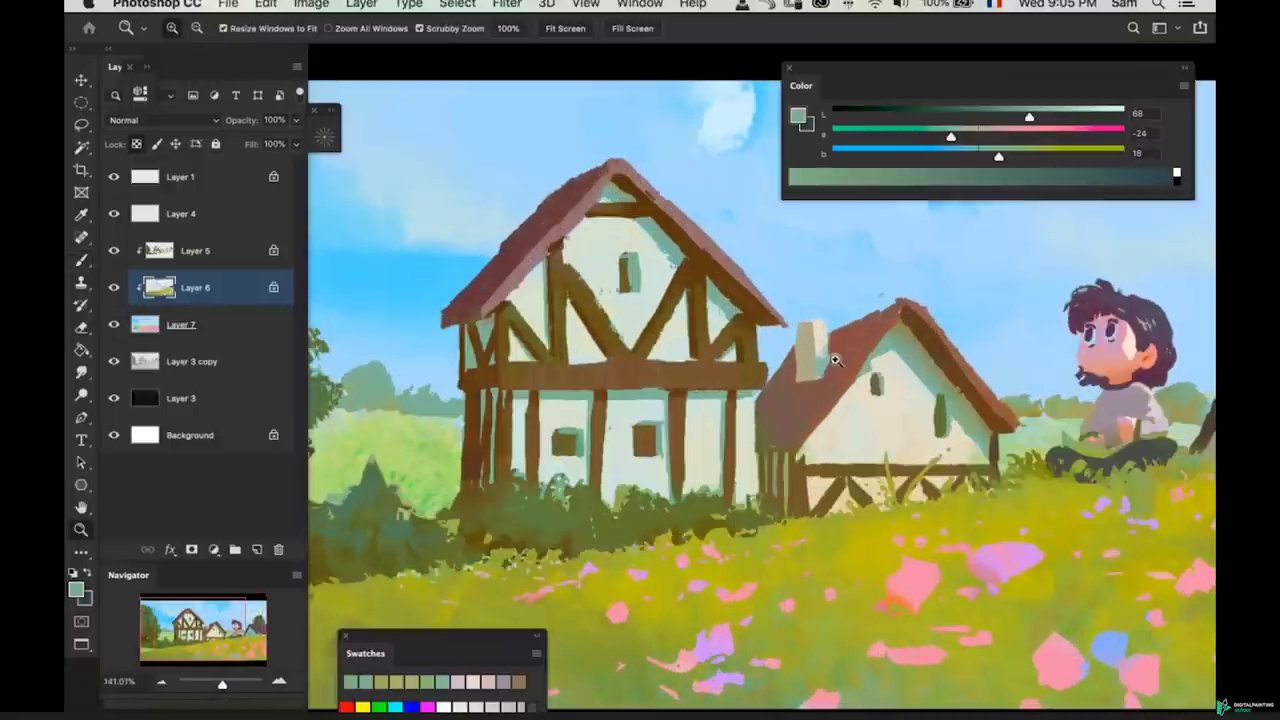
super+click(822, 357)
alt+click(824, 354)
drag(825, 342, 822, 359)
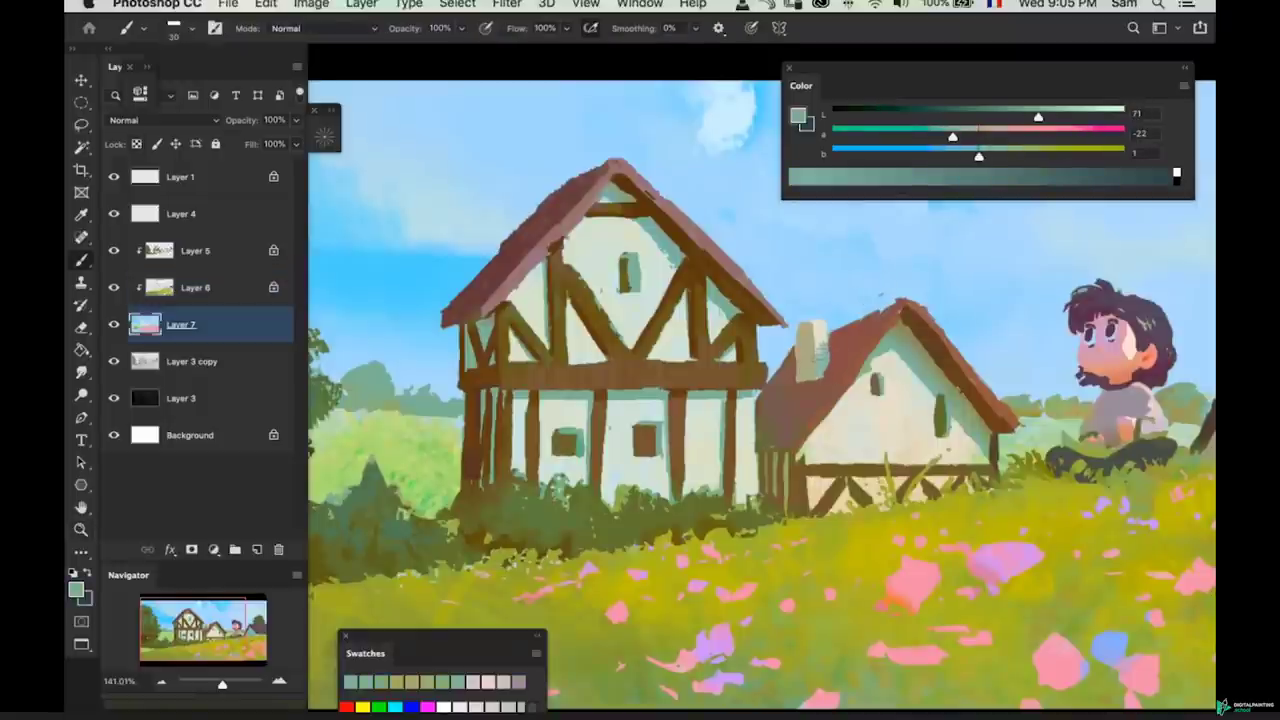
key(bracketleft)
- Switch to Layer 5, undo the last change, and sample the small house's roof brown at L 43, a 23, b 24
super+click(864, 370)
key(super+z)
alt+click(925, 328)
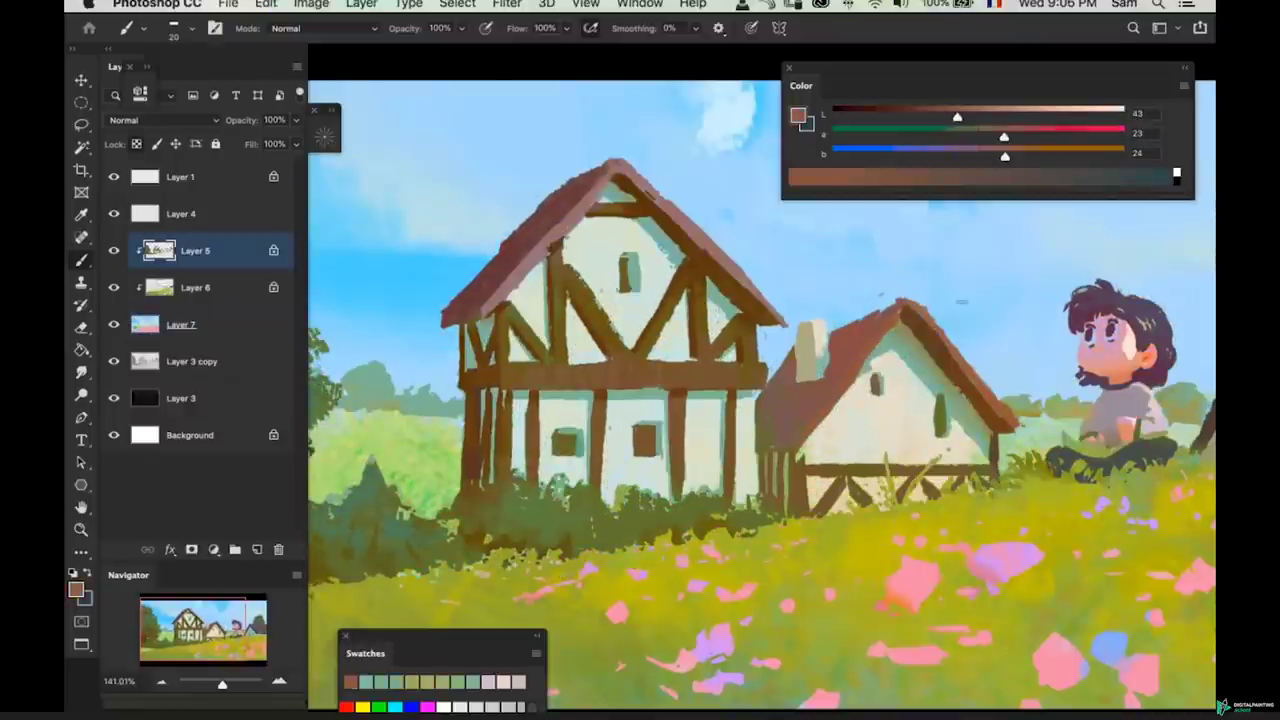
- Warm the small house's roof on Layer 5 and Layer 6 with a red-brown mixed to L 50, a 32, b 25
drag(962, 302, 853, 311)
drag(958, 118, 1007, 156)
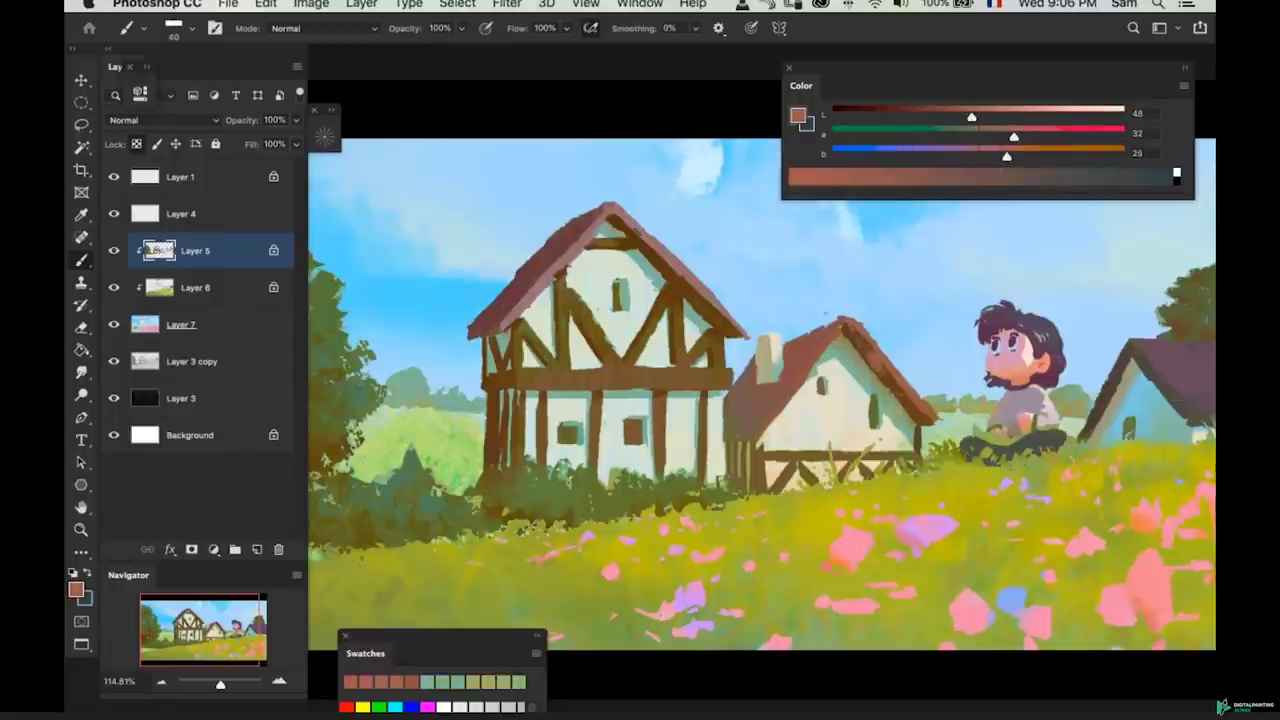
ctrl+click(892, 364)
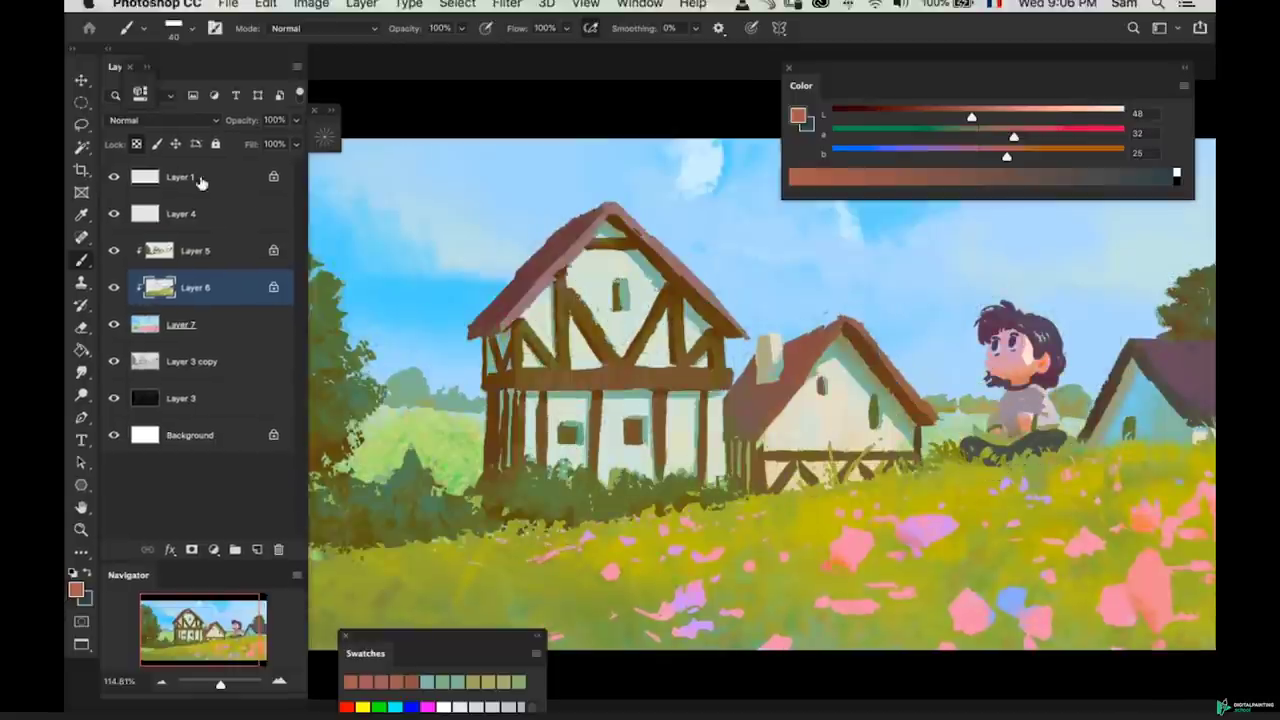
drag(811, 411, 721, 402)
drag(811, 343, 838, 343)
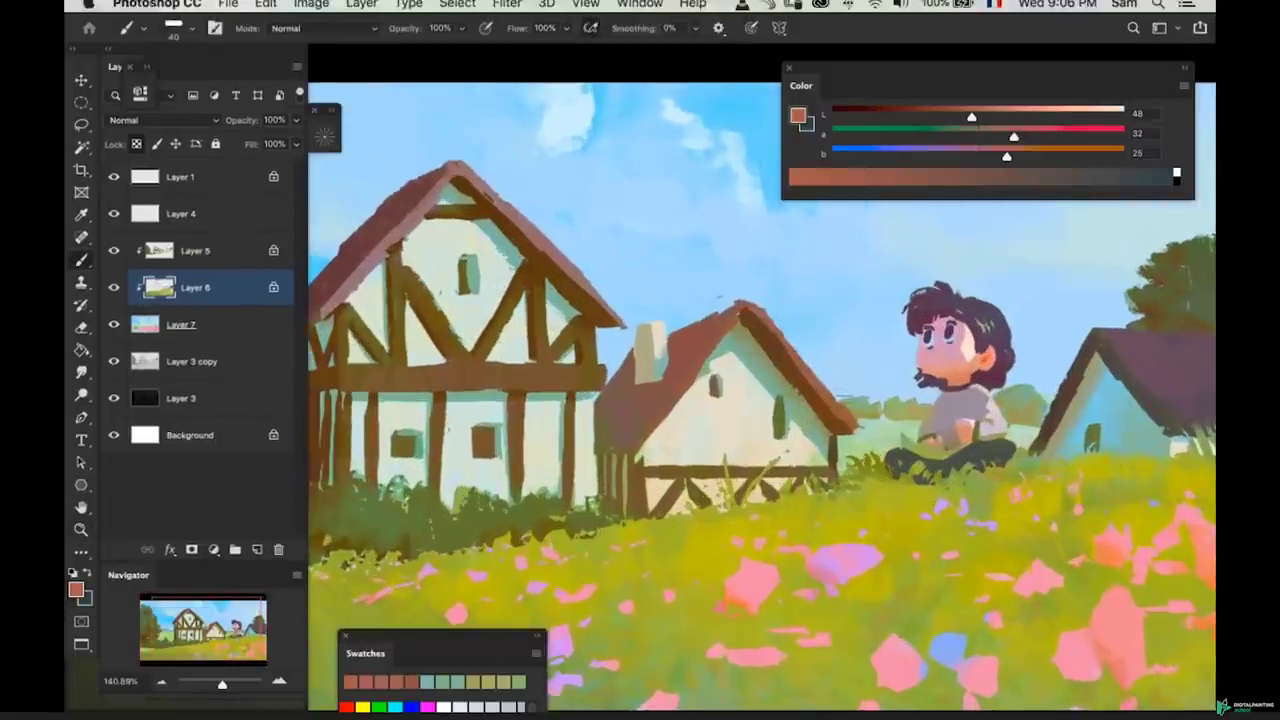
drag(971, 117, 979, 117)
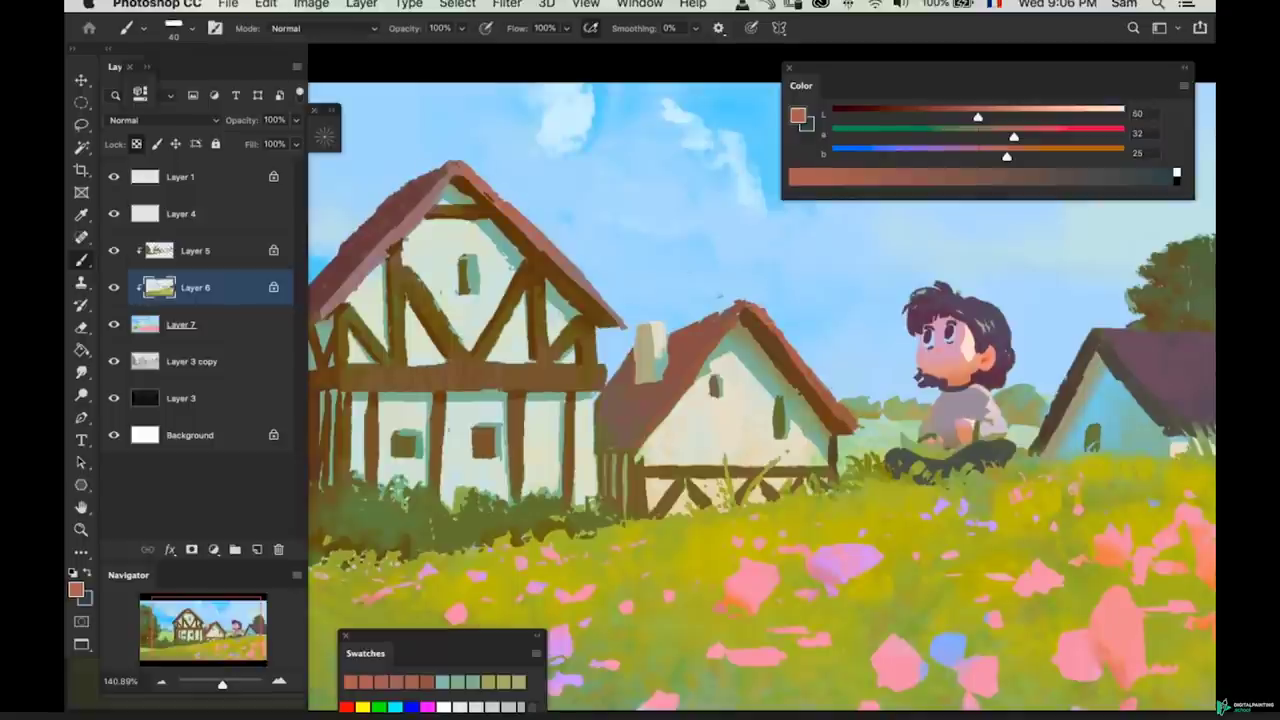
- On Layer 6, brush the red-brown over the roof of the house behind the figure at about size 125, undoing two unwanted strokes
key(z)
drag(458, 273, 380, 280)
mouse_move(970, 352)
mouse_down()
mouse_move(907, 339)
mouse_move(994, 314)
mouse_move(1010, 338)
mouse_move(955, 335)
mouse_move(966, 336)
mouse_move(958, 346)
mouse_up()
key(b)
key(])
key(])
key(])
key(])
key(super+z)
key(])
key(])
key(])
key(super+z)
key([)
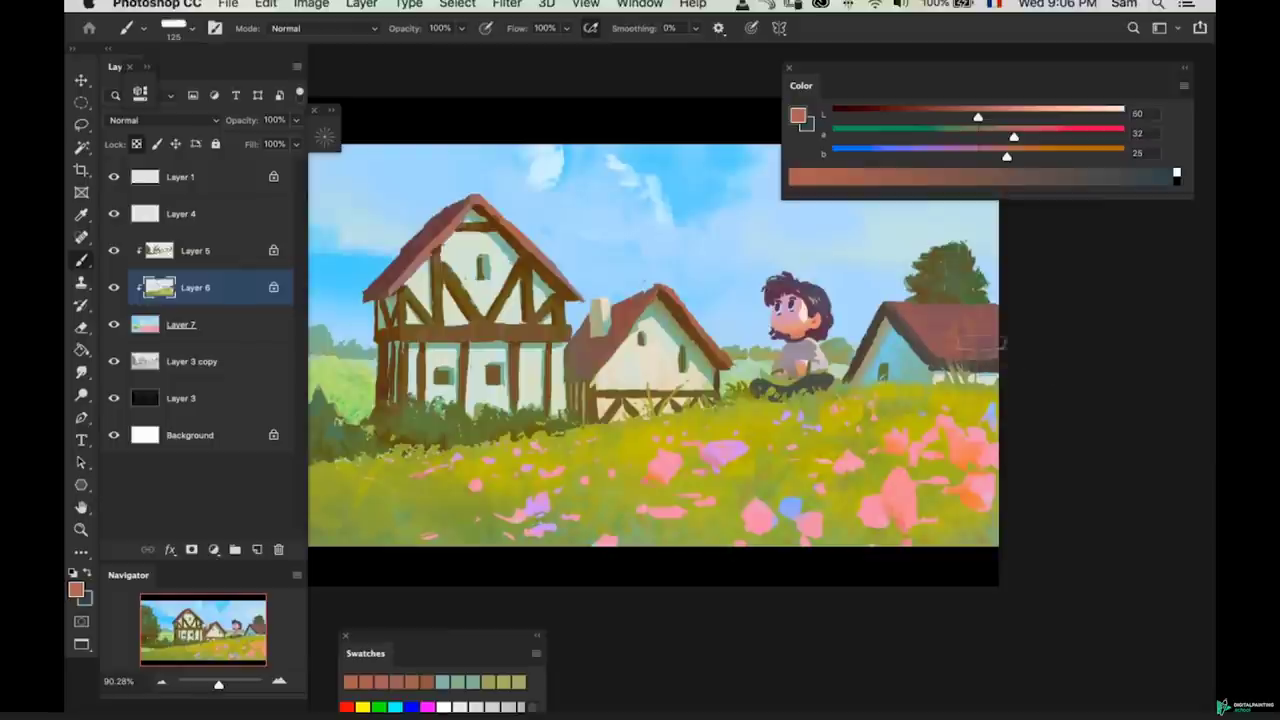
- Sample a muted red at L 41, a 21, b 7 from the roof behind the figure and reduce the brush to size 30
key(super+space)
mouse_move(1036, 392)
mouse_down()
mouse_move(989, 406)
mouse_move(1070, 353)
mouse_up()
key(b)
alt+click(1040, 337)
alt+click(1034, 342)
key([)
key([)
key([)
key([)
key([)
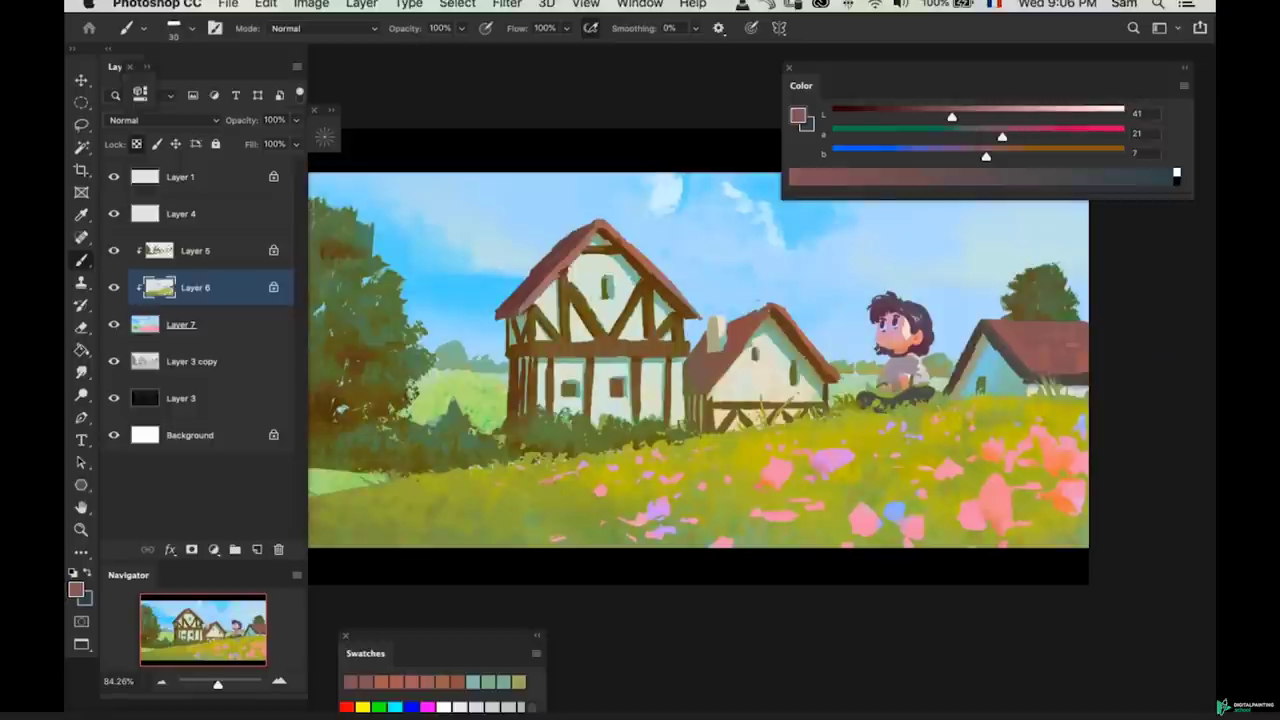
- Undo the last change and resample the same roof's muted red at L 42, a 23, b 9
key(z)
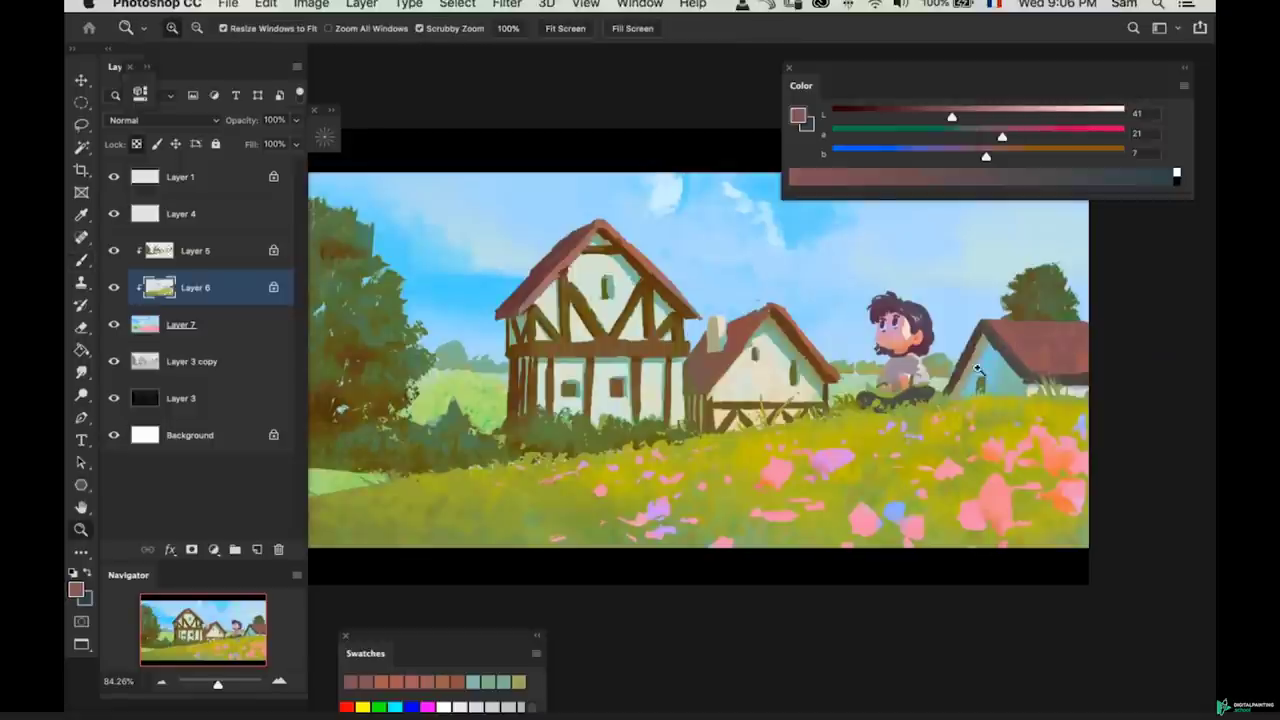
scroll(966, 360, right, 3)
key(super+z)
drag(938, 354, 1015, 343)
key(b)
alt+click(946, 343)
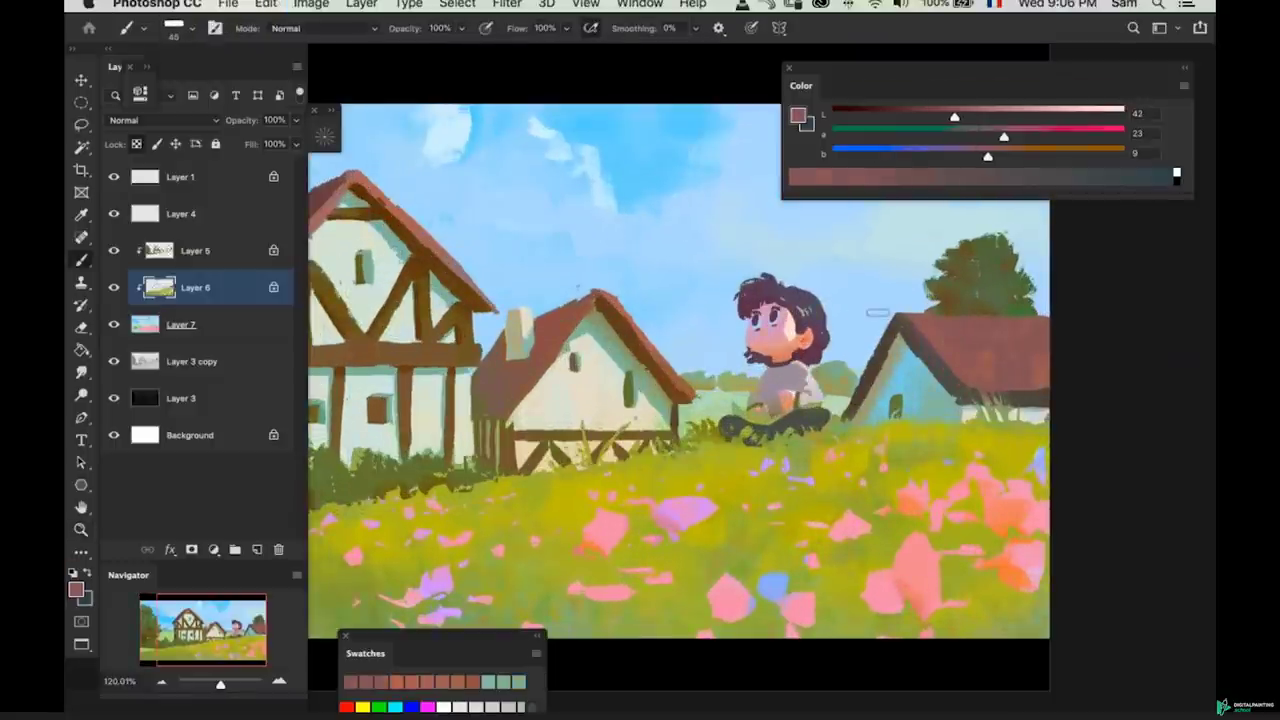
- On Layer 5, repaint the gable edge of the house behind the figure with the small house's brown, L 45, a 22, b 27
key(alt+bracketright)
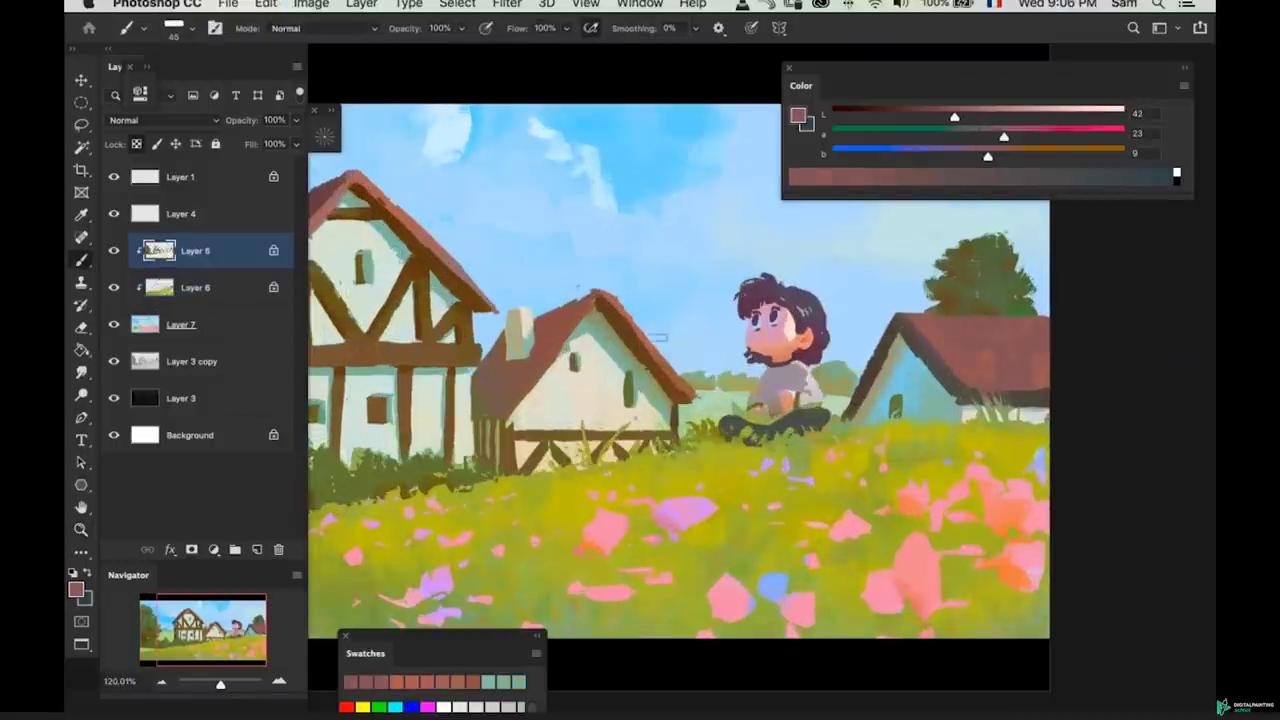
alt+click(685, 386)
key(z)
drag(908, 386, 900, 351)
scroll(900, 351, up, 2)
key(b)
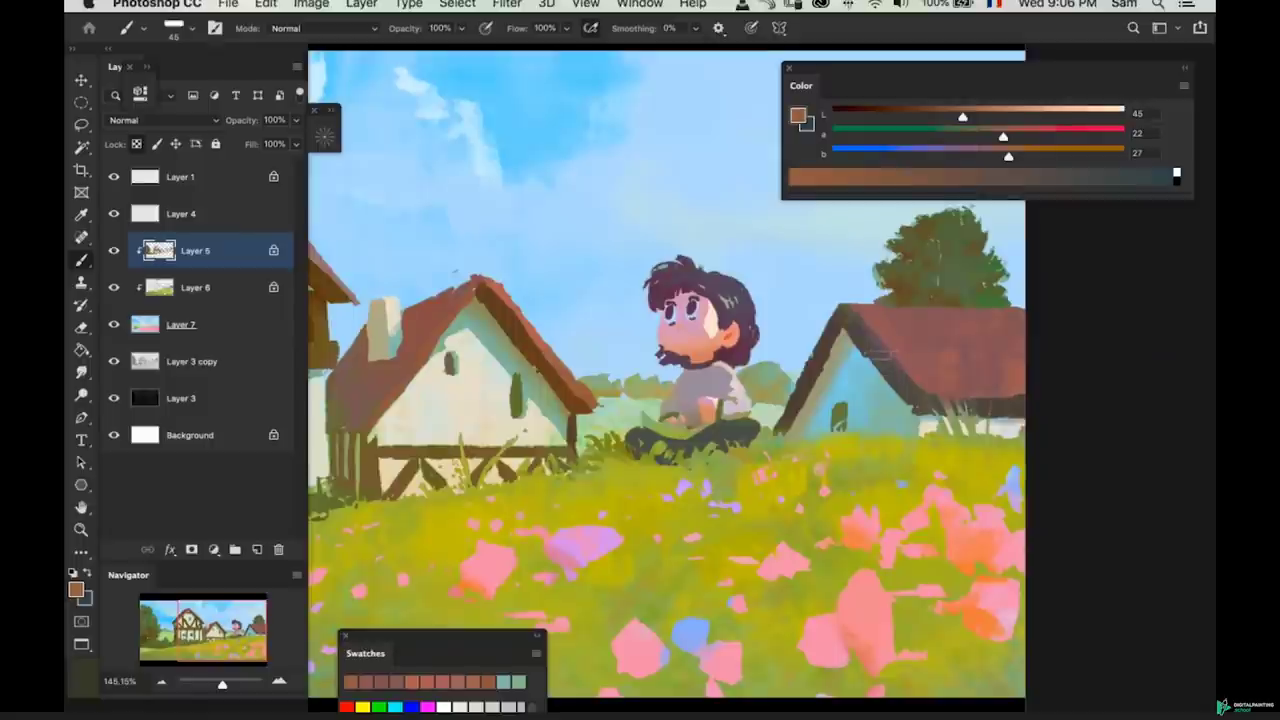
key(z)
scroll(857, 379, down, 2)
drag(858, 379, 855, 381)
key(b)
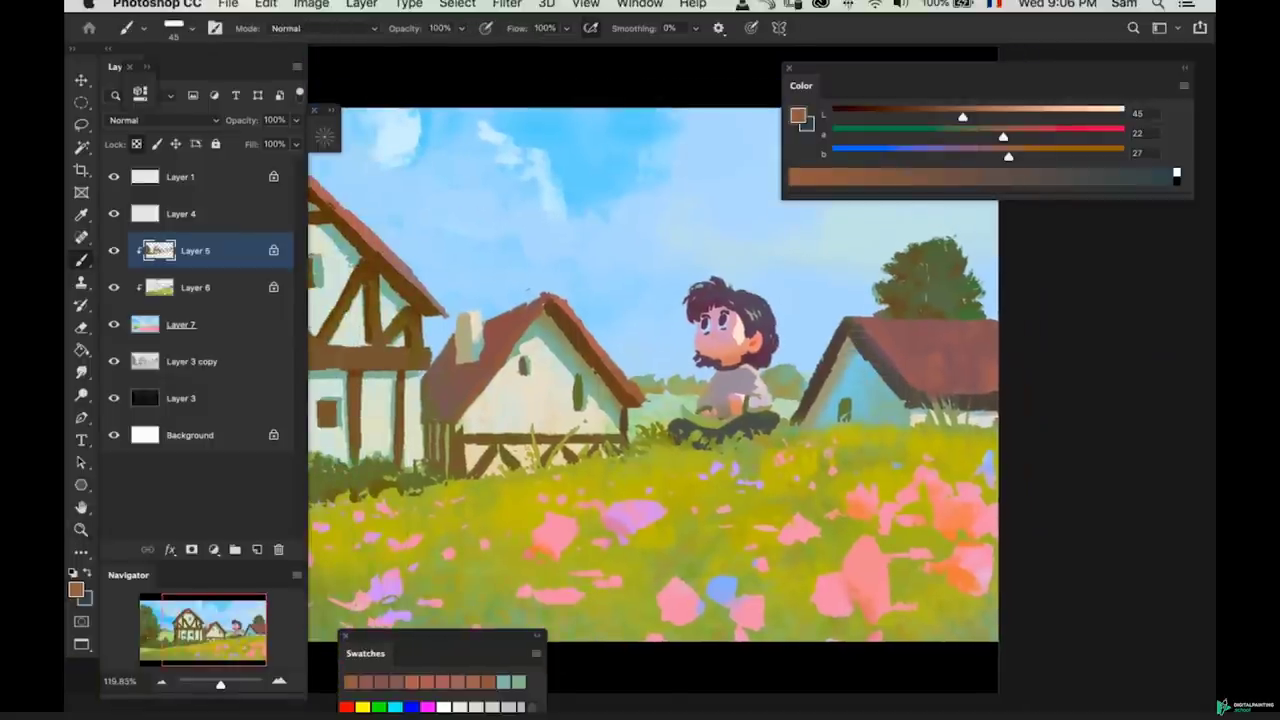
- Switch to Layer 6 and sample the muted red at L 42, a 22, b 9 from the roof behind the figure
key(super+space)
key(z)
key(b)
mouse_move(832, 361)
mouse_down()
mouse_move(818, 363)
mouse_move(842, 381)
mouse_up()
mouse_move(925, 380)
mouse_down()
mouse_move(903, 371)
mouse_move(932, 361)
mouse_up()
super+click(933, 358)
alt+click(941, 352)
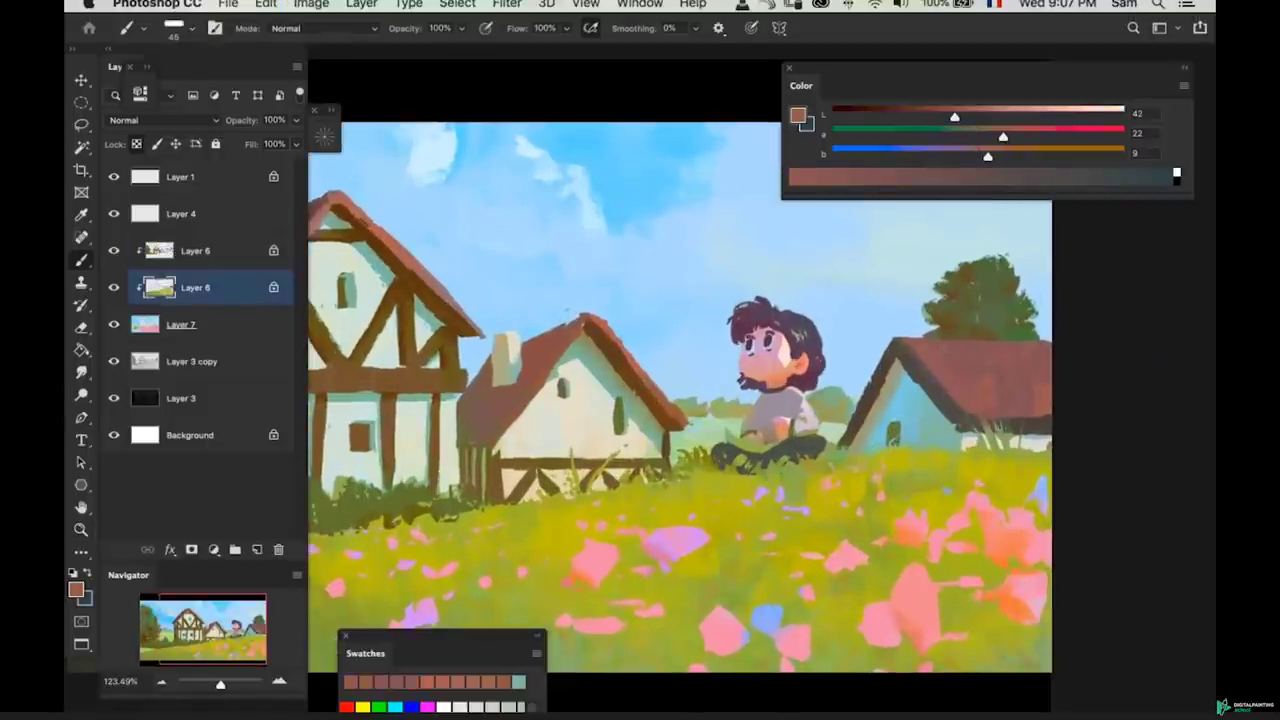
- Back on Layer 5, mix a dark brown at L 28, a 20, b 21 and shrink the brush to size 15 for the roof edges
super+click(910, 366)
key(alt+bracketright)
key(alt+bracketright)
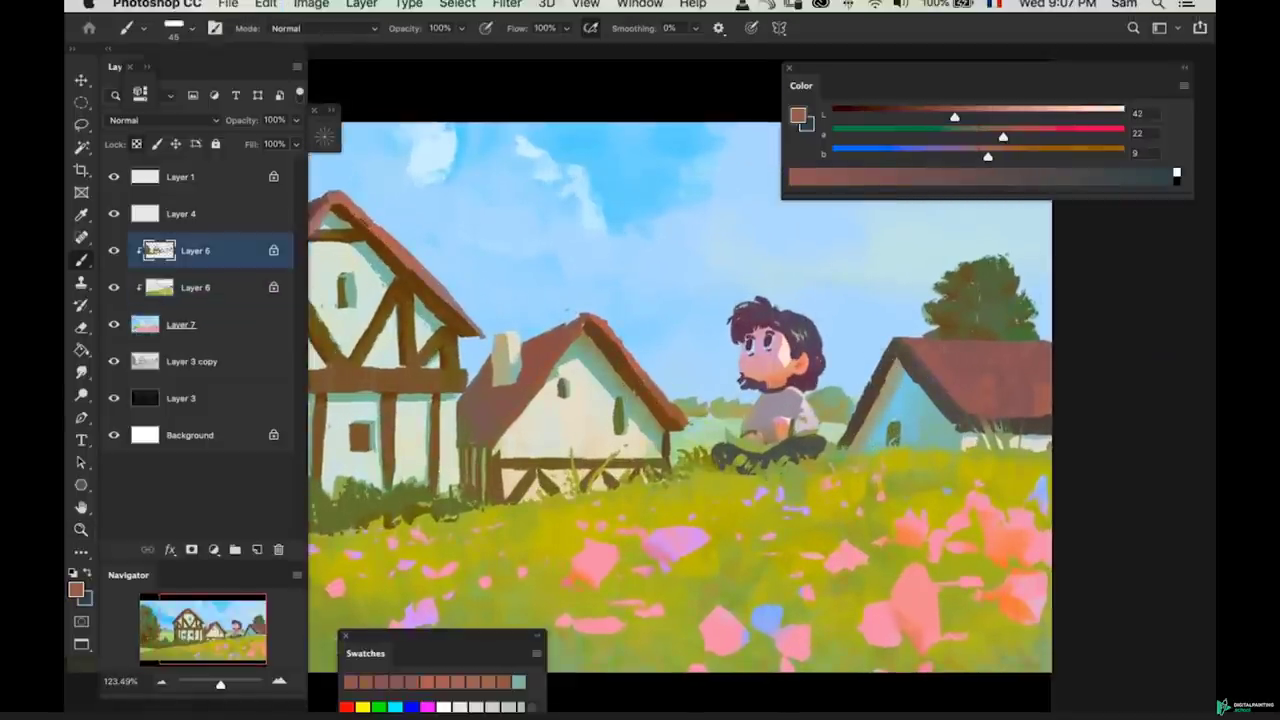
mouse_move(909, 359)
mouse_down()
mouse_move(952, 409)
mouse_move(928, 434)
mouse_move(867, 445)
mouse_move(880, 377)
mouse_move(836, 374)
mouse_move(876, 376)
mouse_up()
key(z)
key(b)
drag(988, 155, 914, 124)
key(bracketleft)
key(bracketleft)
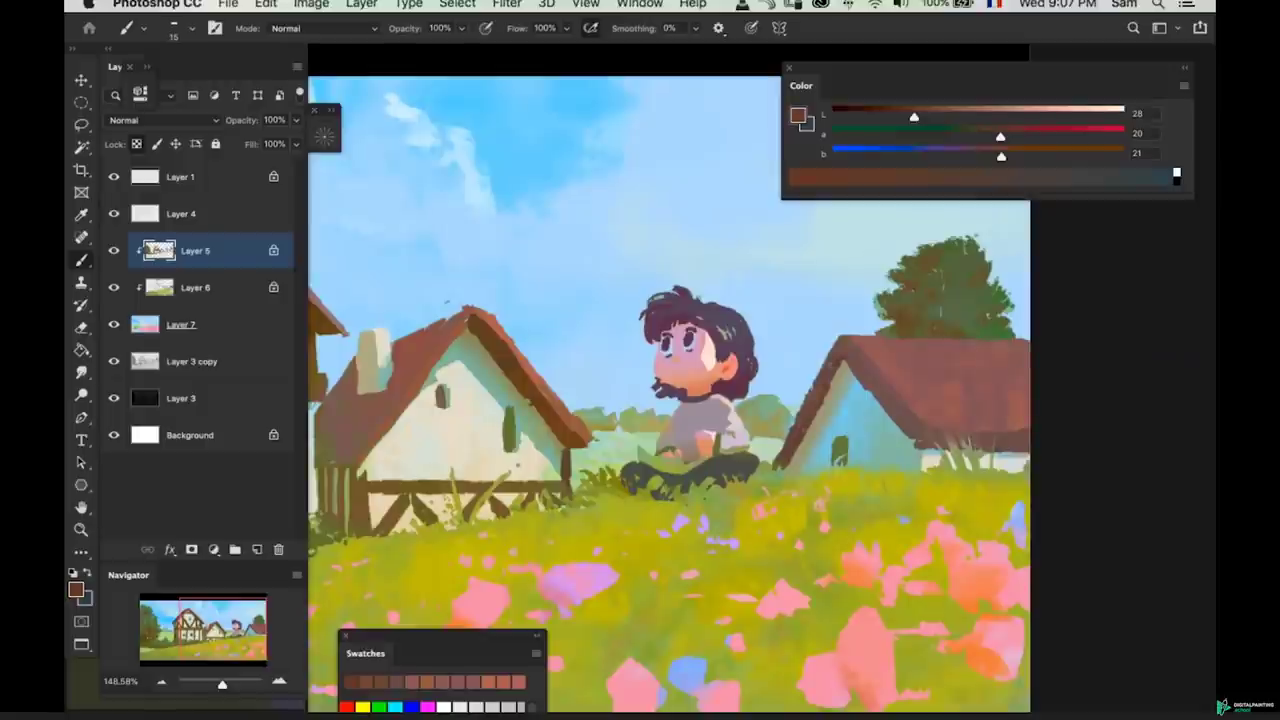
- Examine the whole composition at a reduced scale to judge the houses, roofs and meadow together
key(z)
drag(868, 442, 843, 443)
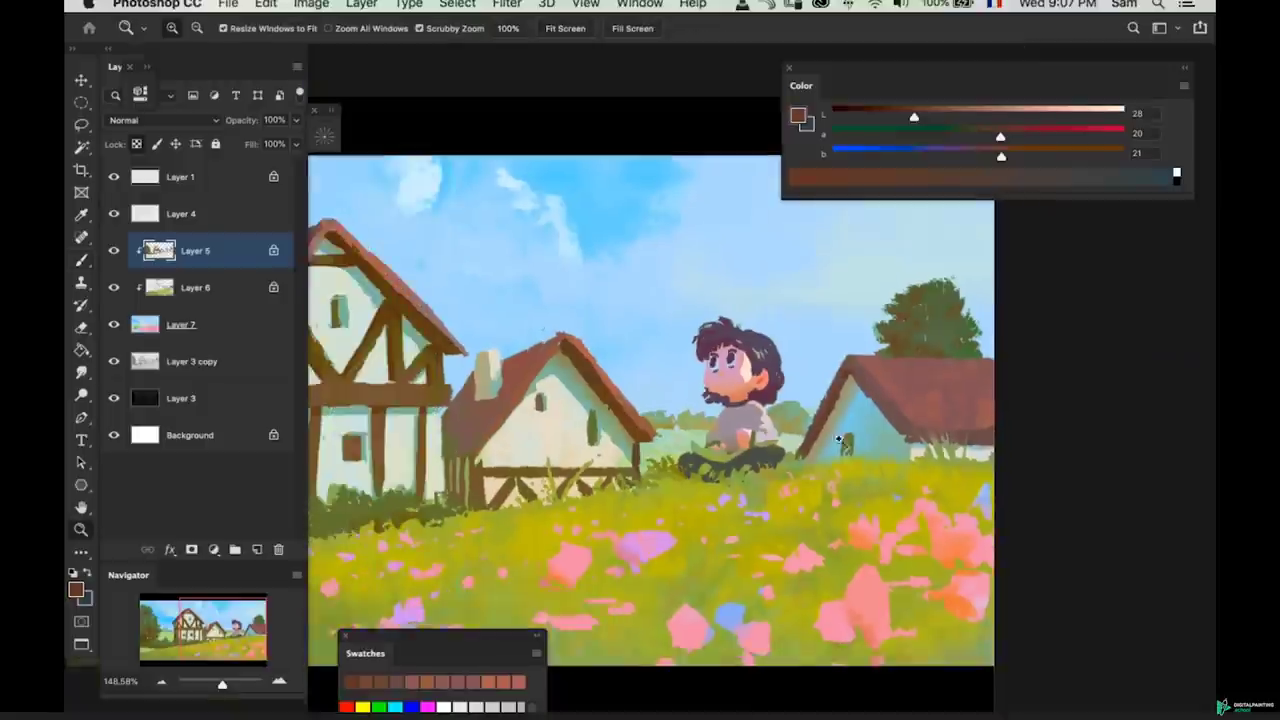
drag(930, 438, 845, 444)
drag(845, 444, 932, 400)
mouse_move(782, 430)
mouse_down()
mouse_move(812, 433)
mouse_move(789, 444)
mouse_up()
mouse_move(846, 452)
mouse_down()
mouse_move(811, 464)
mouse_move(832, 465)
mouse_up()
drag(824, 454, 808, 463)
key(b)
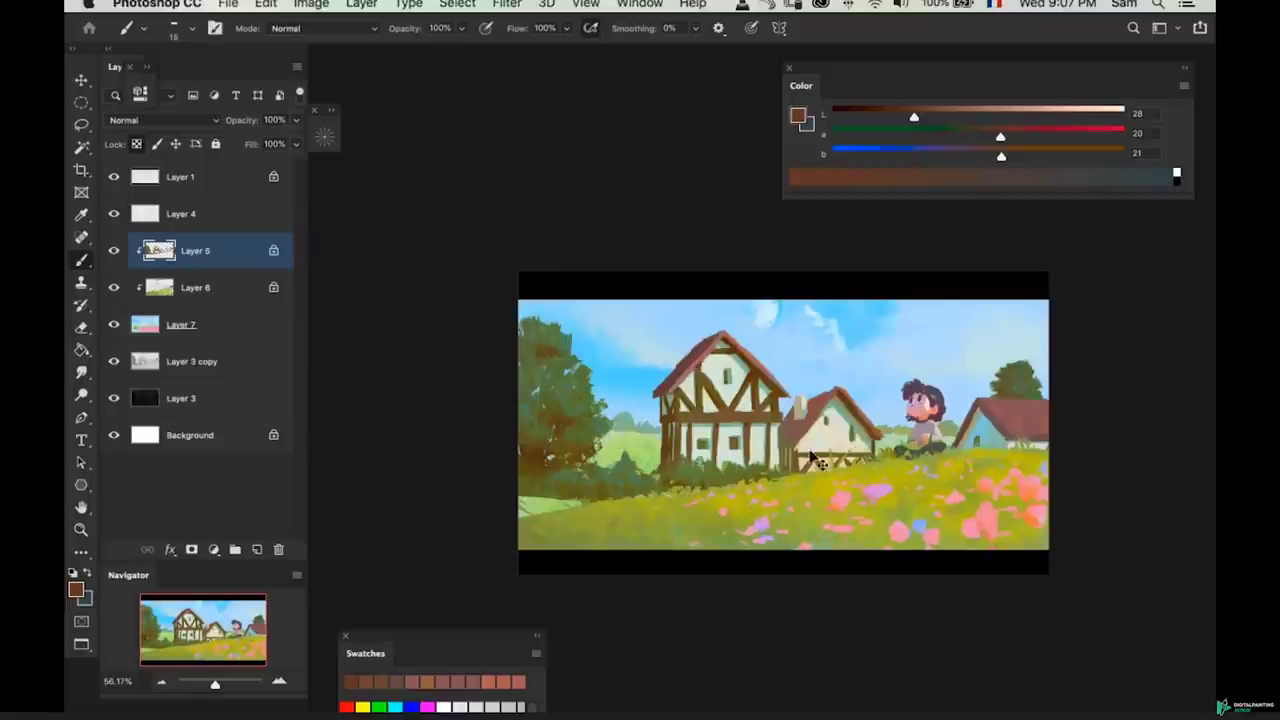
key(z)
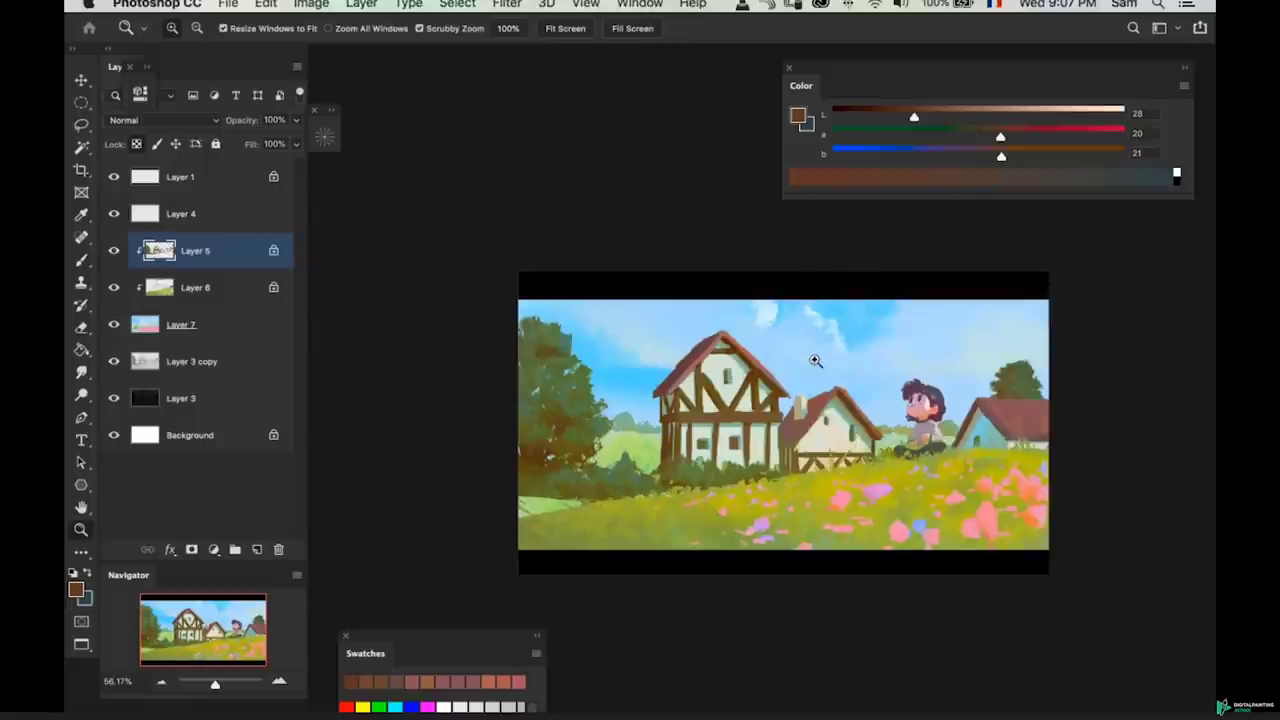
drag(814, 357, 814, 362)
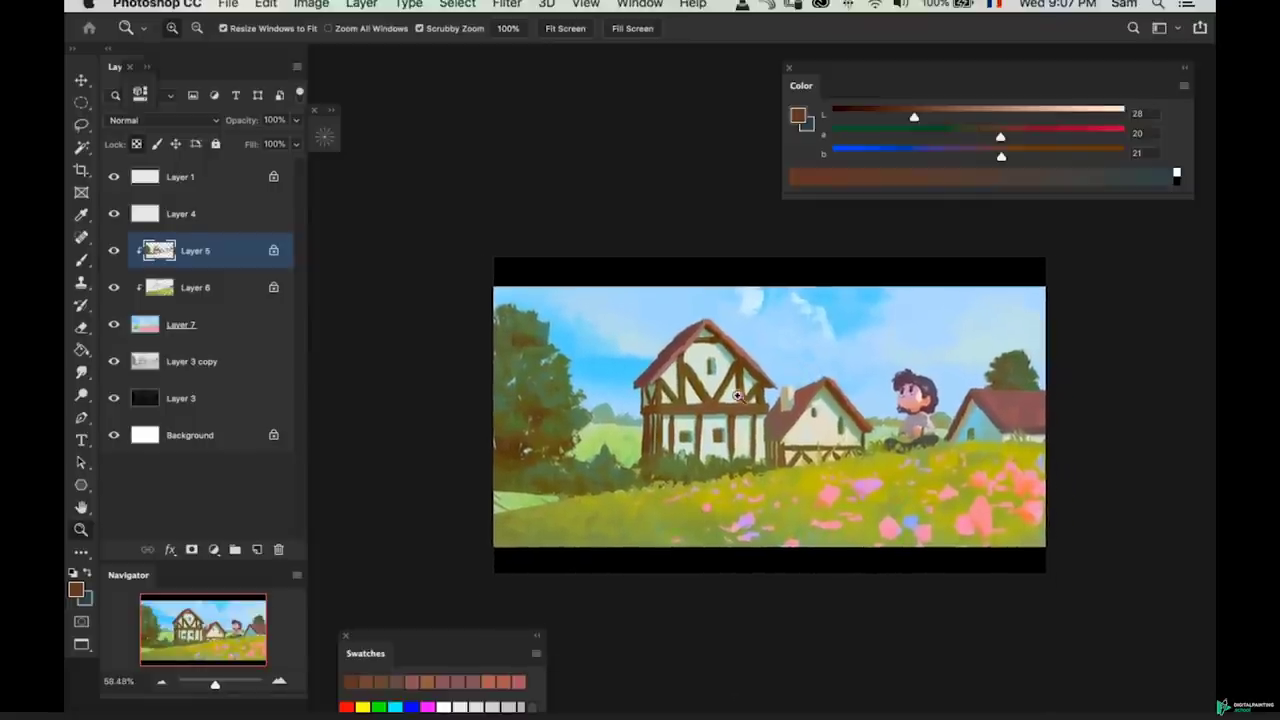
- Try to rework the bushes between the large tree and the large house with a lasso selection, undoing the changes and deselecting
click(640, 456)
mouse_move(650, 470)
mouse_down()
mouse_move(628, 472)
mouse_move(642, 470)
mouse_move(611, 449)
mouse_up()
key(super+z)
key(l)
mouse_move(648, 493)
mouse_down()
mouse_move(683, 470)
mouse_move(614, 410)
mouse_move(525, 150)
mouse_move(467, 327)
mouse_move(520, 505)
mouse_move(614, 502)
mouse_move(606, 472)
mouse_move(603, 499)
mouse_move(591, 496)
mouse_up()
key(z)
key(super+z)
key(super+d)
key(e)
key(z)
mouse_move(570, 422)
mouse_down()
mouse_move(591, 394)
mouse_move(571, 423)
mouse_up()
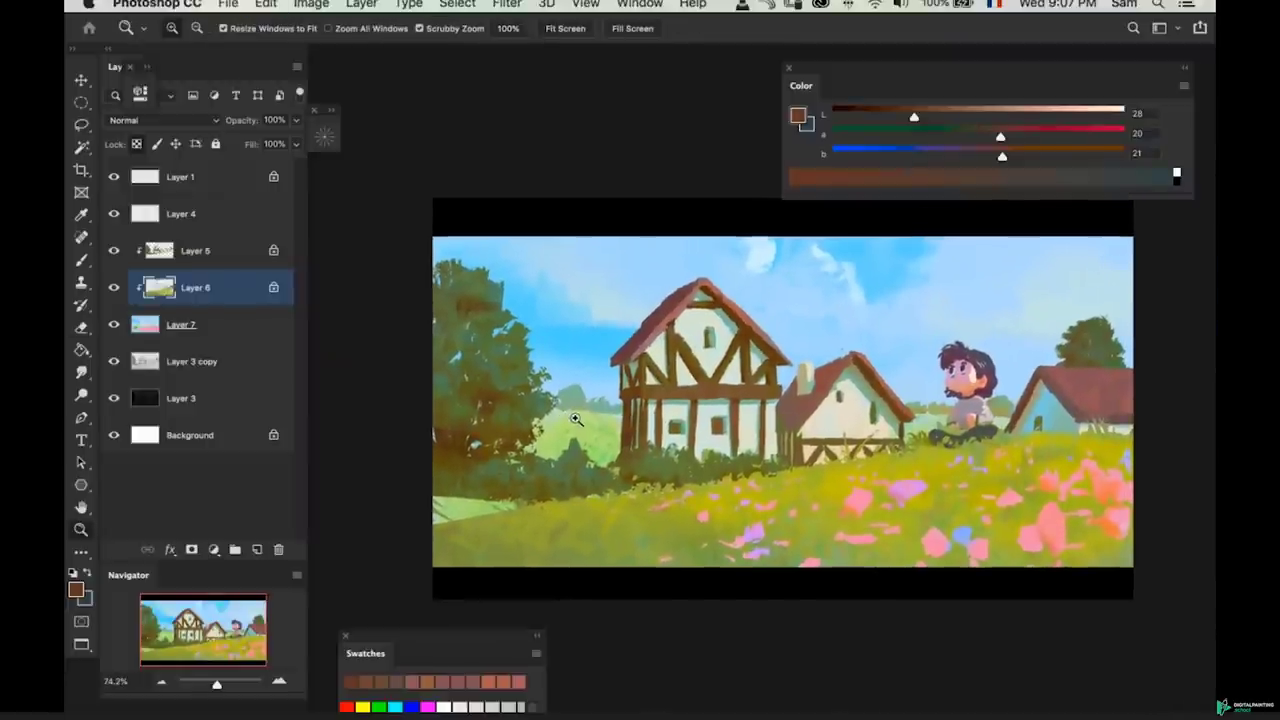
key(b)
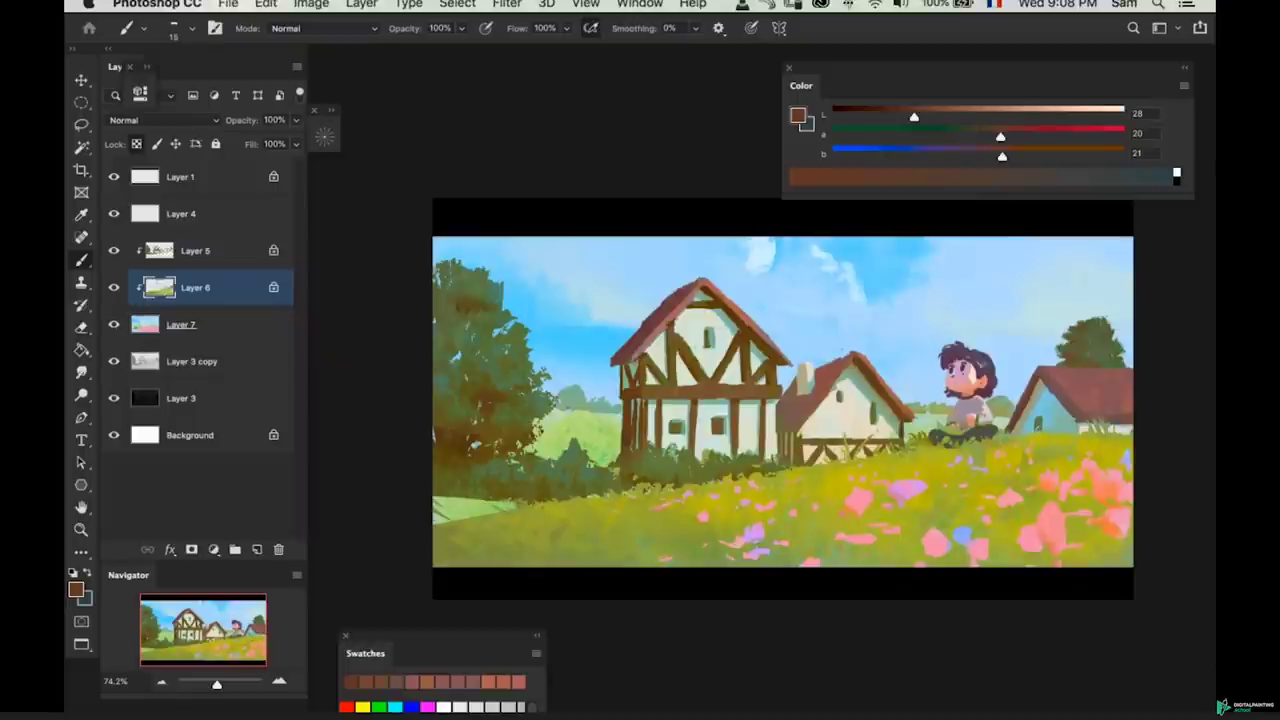
key(z)
drag(575, 360, 597, 395)
key(b)
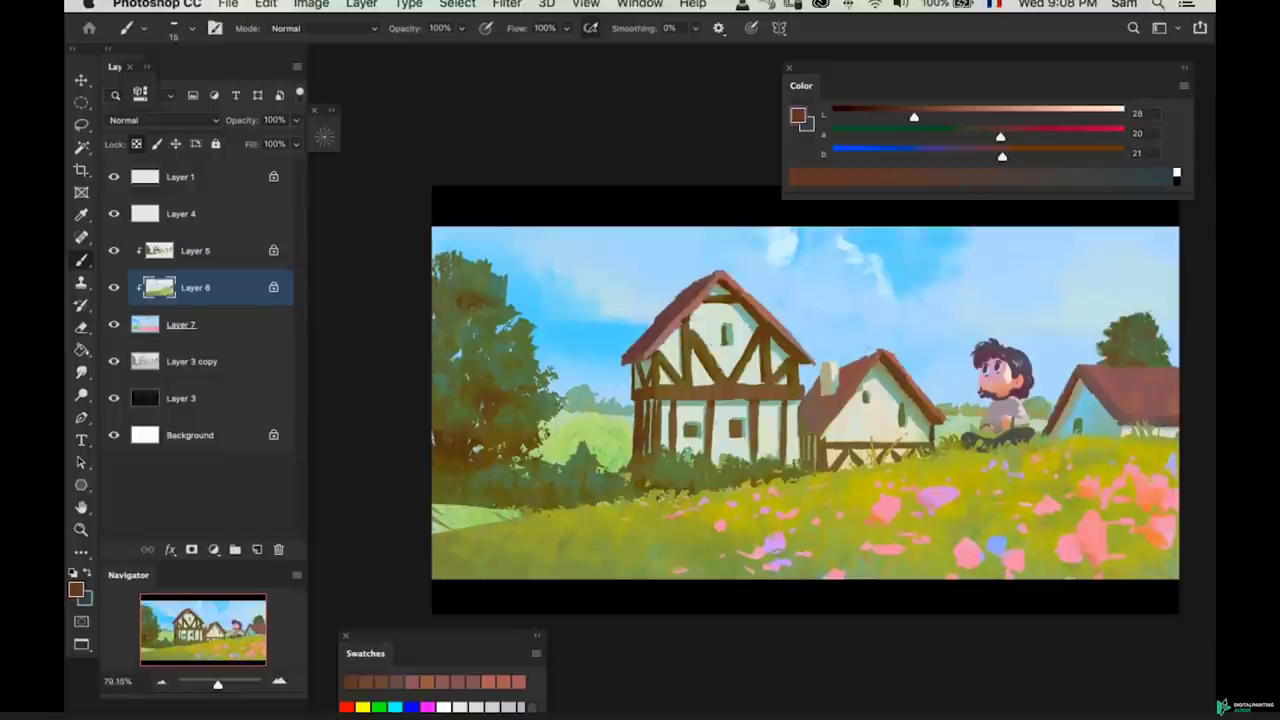
key(z)
drag(673, 377, 675, 316)
key(super+z)
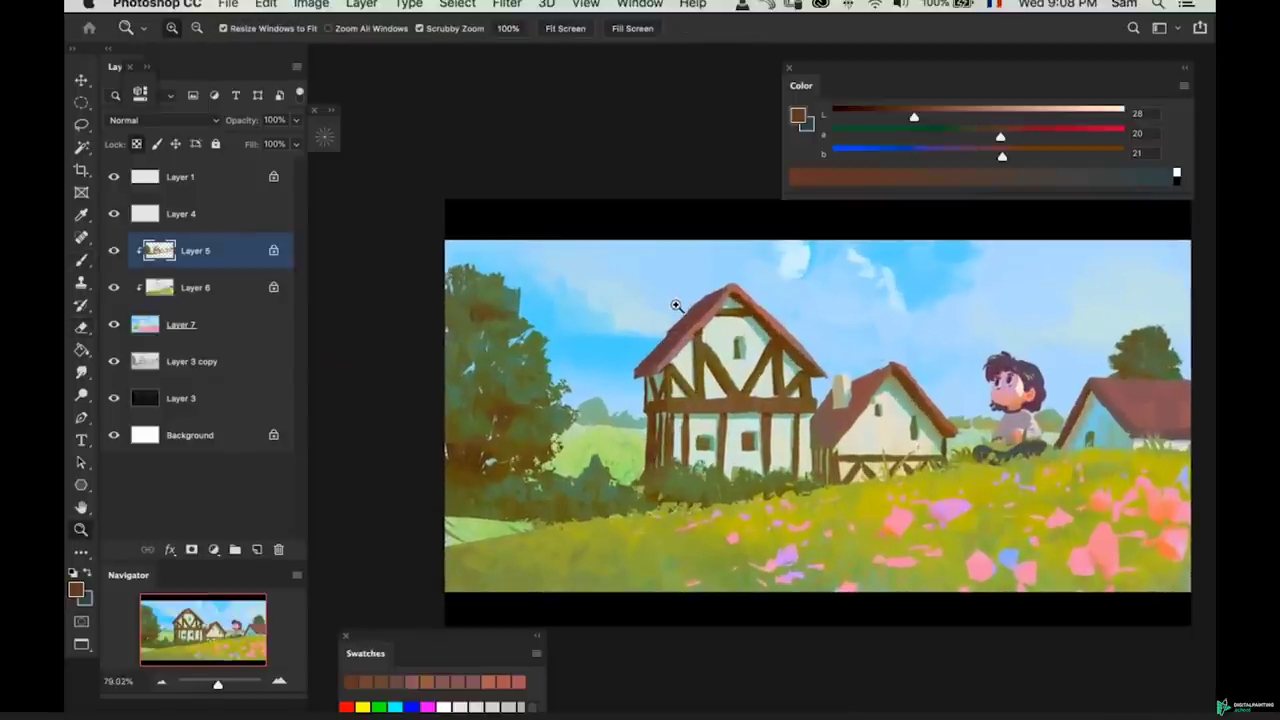
key(e)
key(bracketleft)
key(bracketleft)
key(bracketleft)
key(bracketleft)
key(bracketleft)
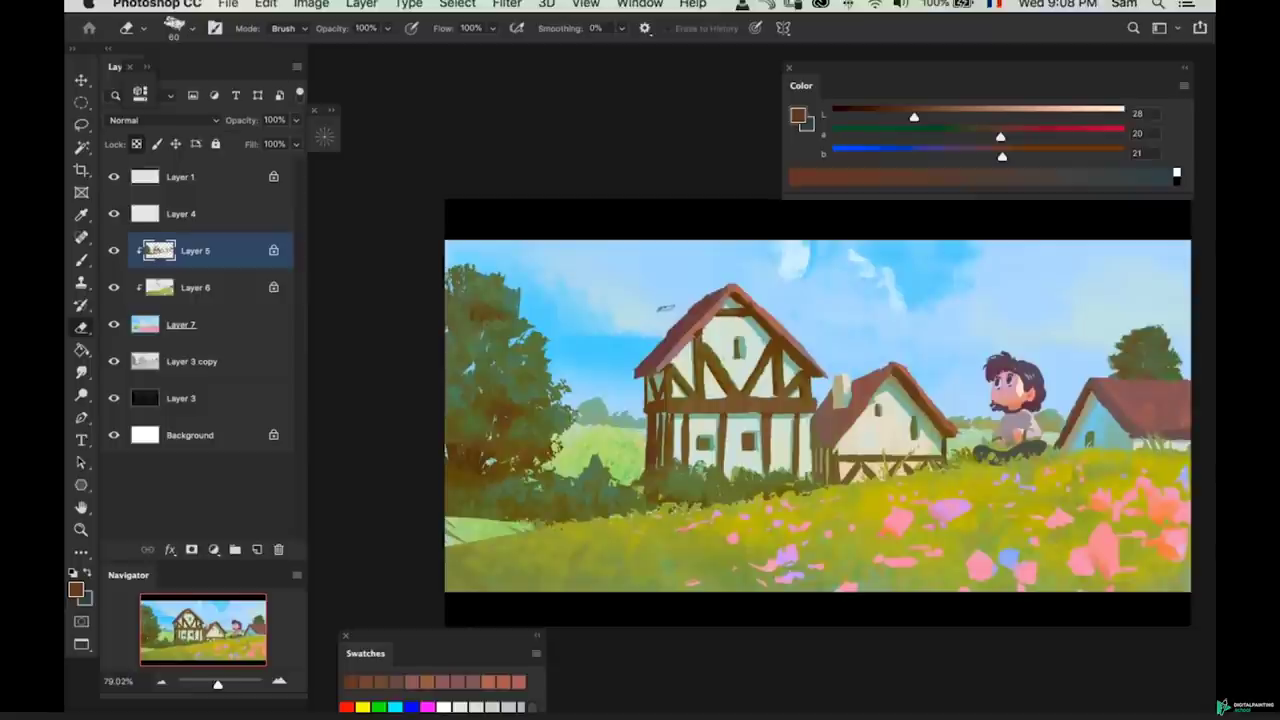
key(z)
drag(665, 309, 650, 362)
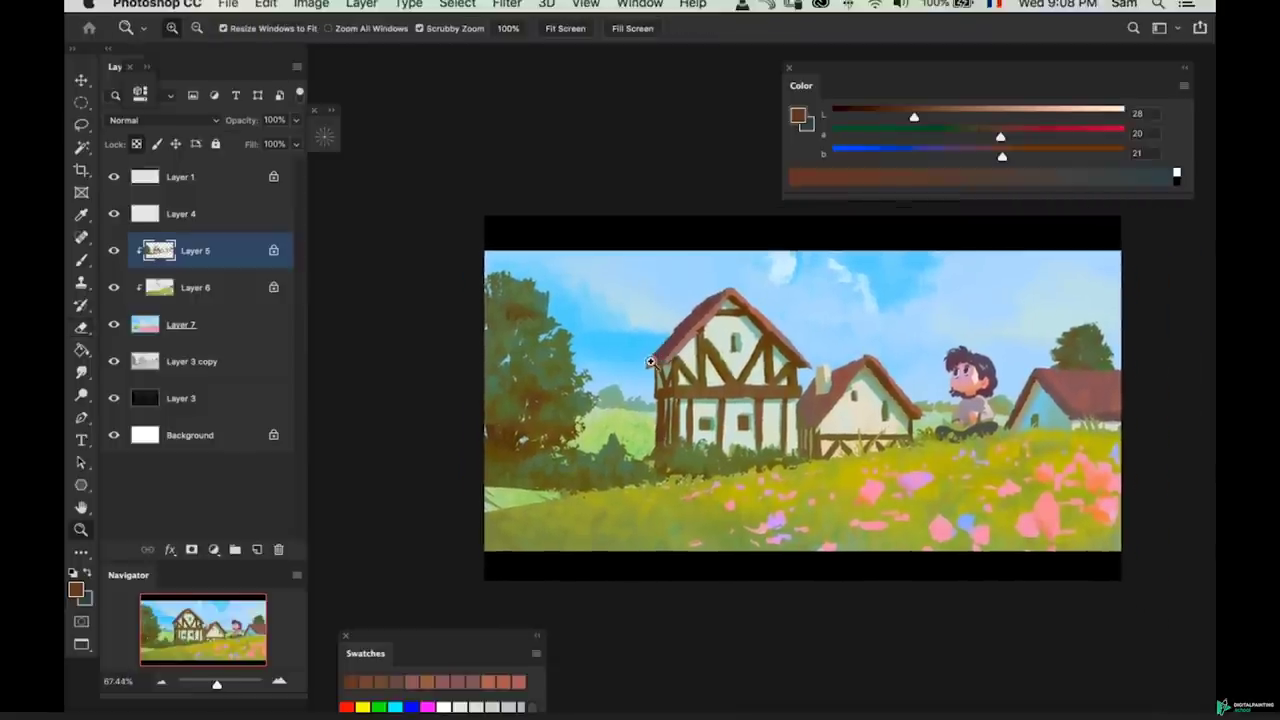
key(b)
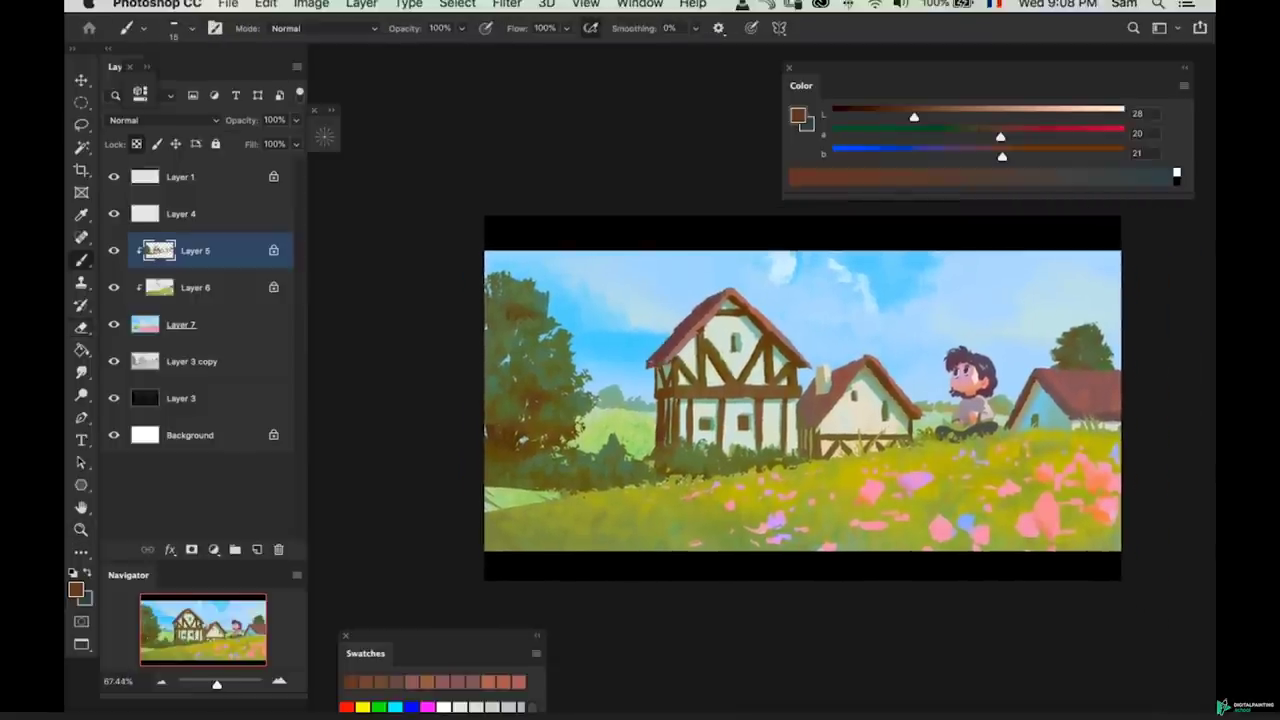
- Rework the large tree and its neighbouring bushes on Layer 5 using tones sampled from them, starting with brown L 27, a 7, b 31
key(z)
drag(561, 461, 608, 471)
key(b)
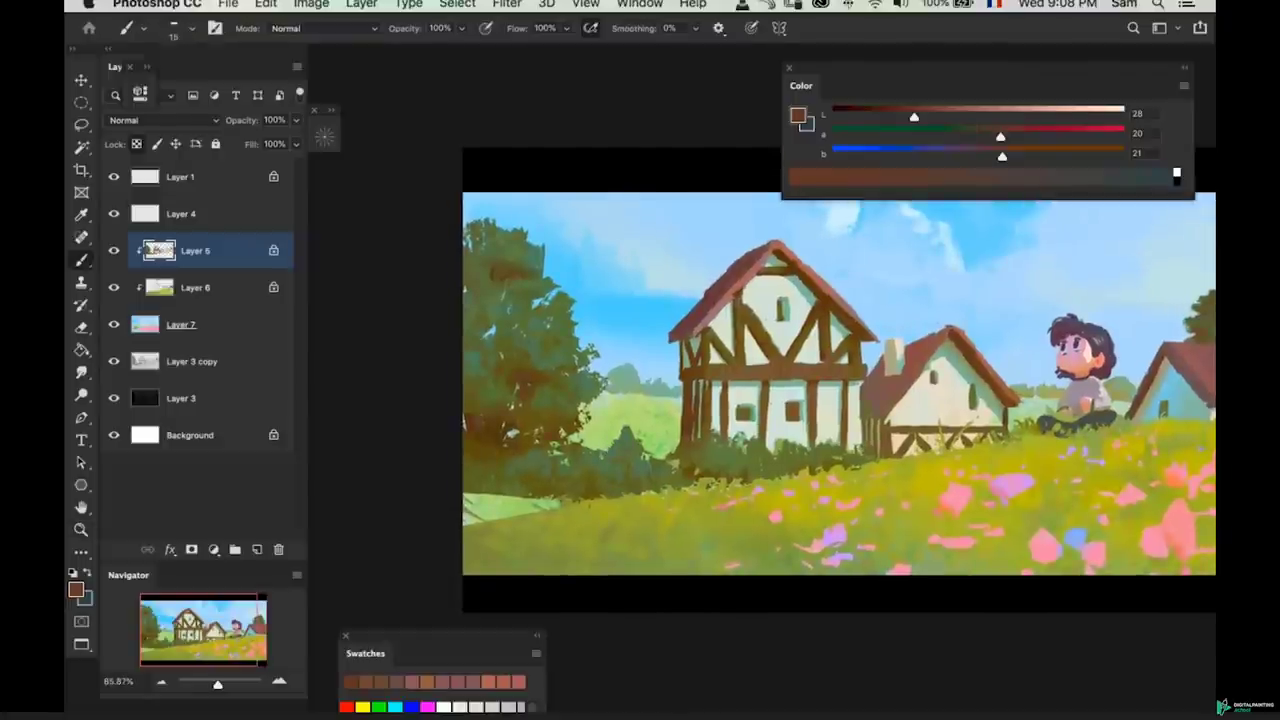
alt+click(508, 429)
key(])
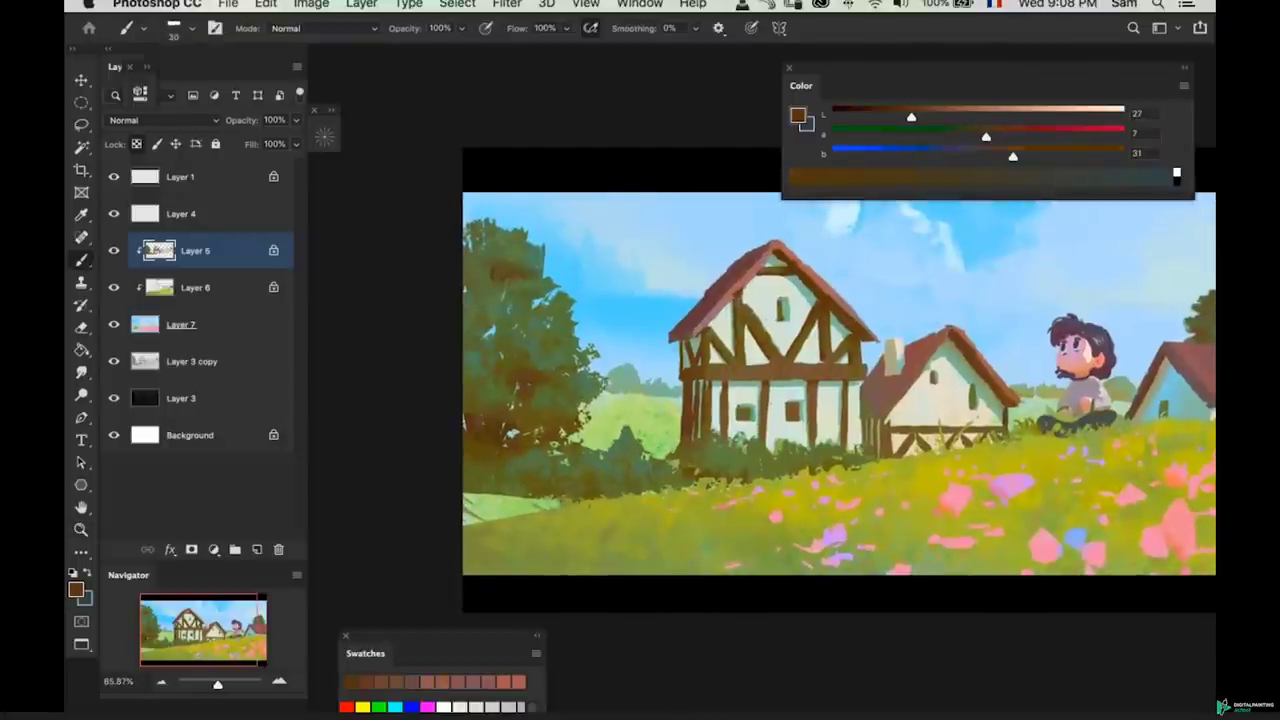
key(bracketright)
alt+click(628, 452)
key(bracketright)
key(bracketright)
key(bracketright)
key(bracketright)
drag(636, 447, 612, 446)
- Paint the bushes in front of the large house a more saturated green, shifting the sampled colour to L 44, a -30, b 72
alt+click(657, 468)
drag(962, 137, 1026, 156)
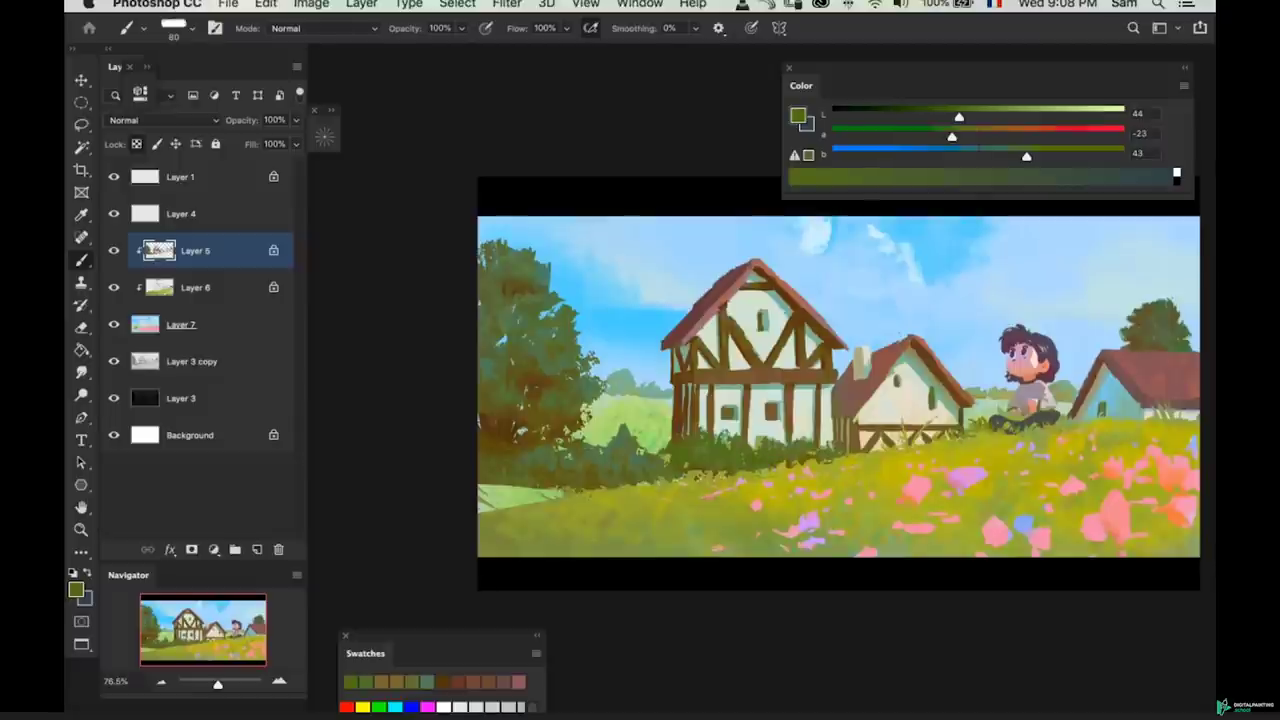
drag(1026, 156, 1043, 157)
key(super+space)
drag(760, 460, 805, 460)
drag(953, 137, 945, 138)
drag(1045, 158, 1060, 157)
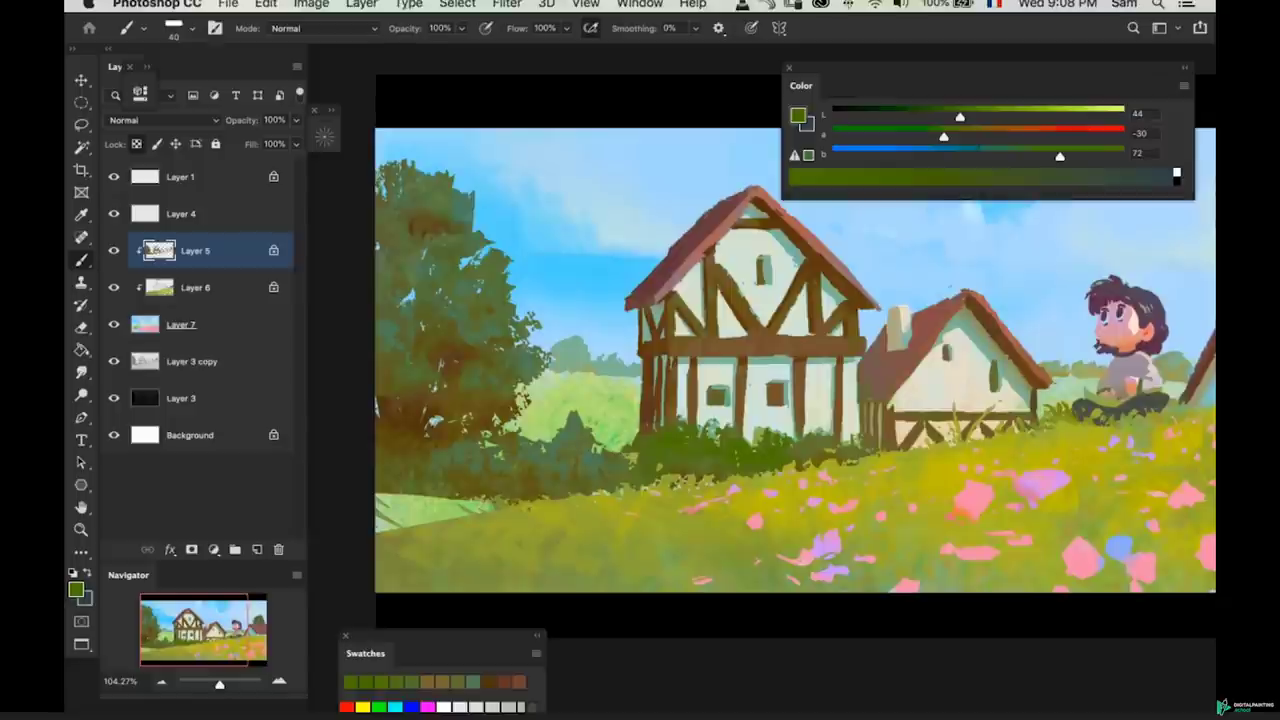
- Sample the bush green at L 44, a -26, b 47, and mix a darker olive at L 39, a -7, b 47 for the foliage
key(super+space)
mouse_move(710, 440)
mouse_down()
mouse_move(677, 462)
mouse_move(727, 450)
mouse_up()
alt+click(690, 443)
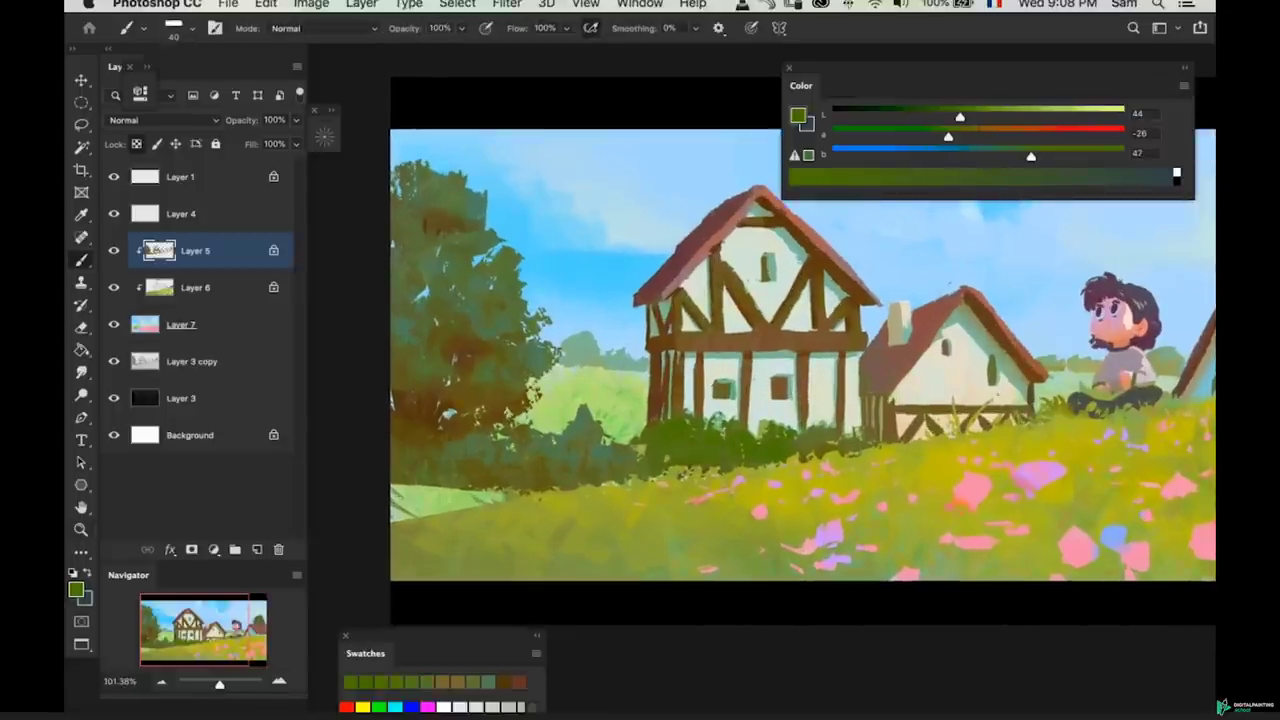
alt+click(755, 445)
drag(978, 136, 946, 117)
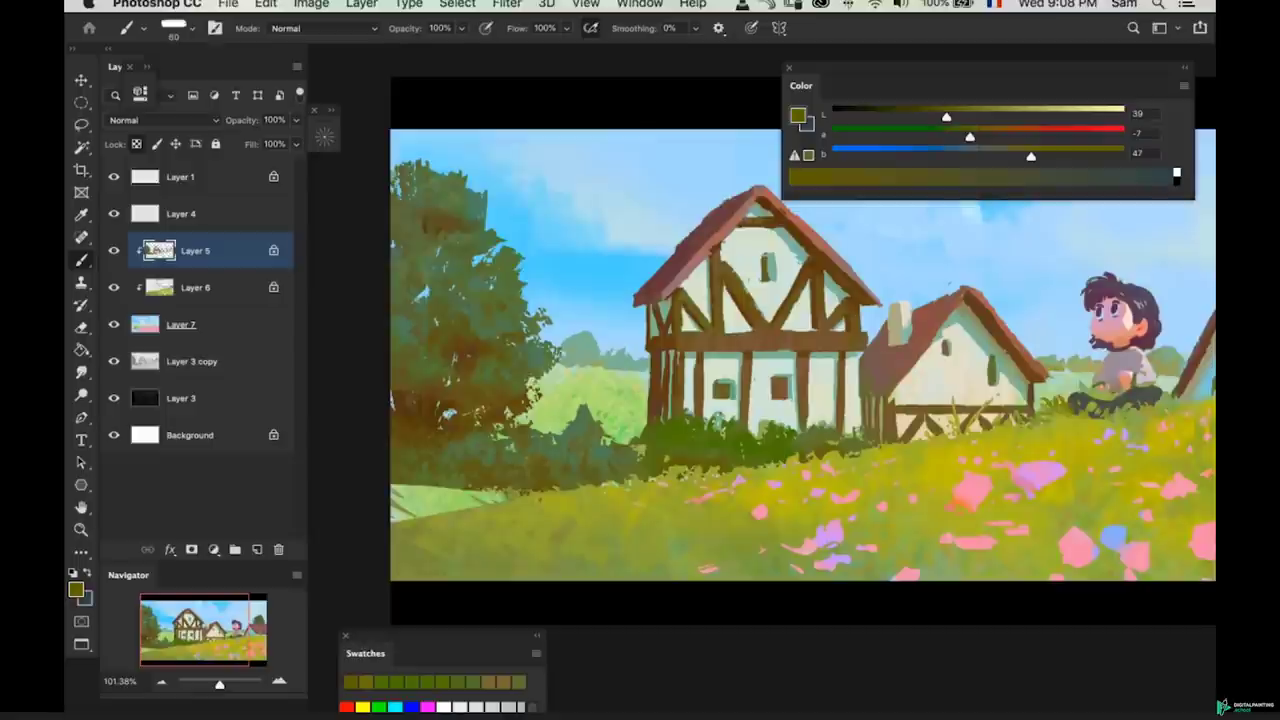
- Sample a green at L 44, a -22 from the large house's bushes and reduce the brush for small leaf details
alt+click(674, 438)
key(bracketleft)
key(bracketleft)
key(bracketleft)
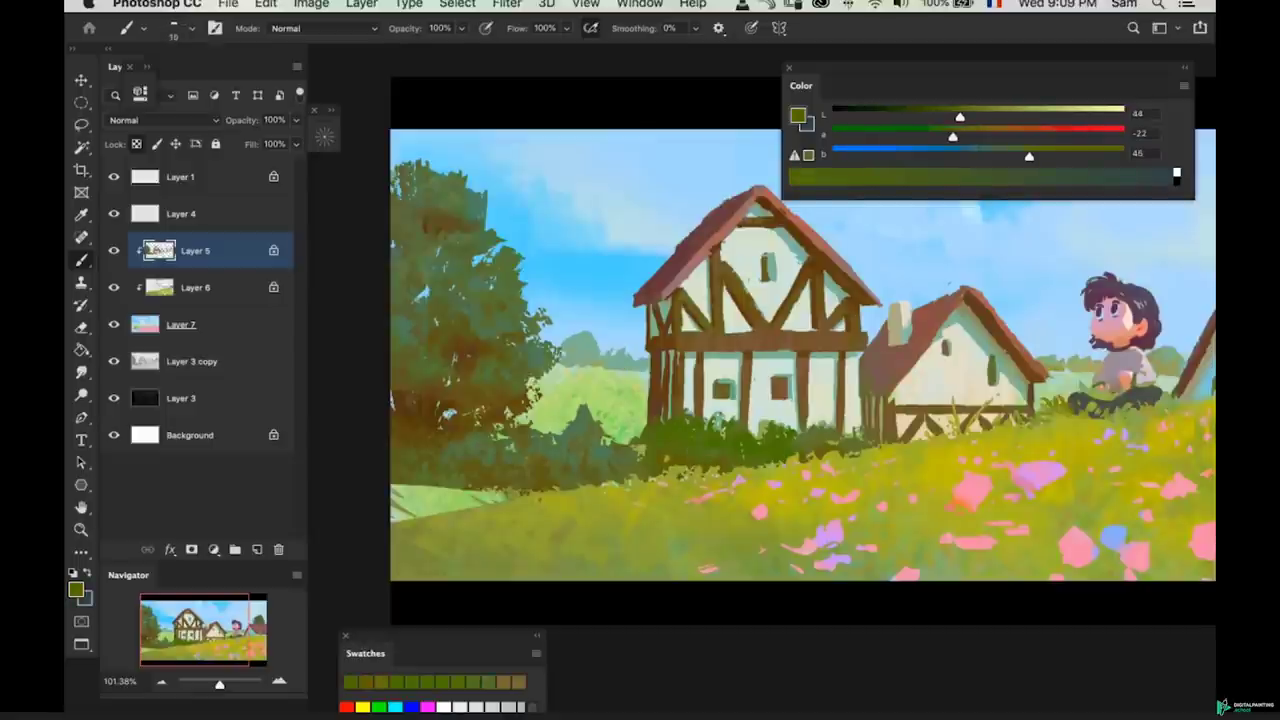
- Sample the green L 44, a -27, b 48 from the bushes in front of the large house for further foliage work
key(super+space)
mouse_move(700, 490)
mouse_down()
mouse_move(650, 488)
mouse_move(735, 492)
mouse_up()
alt+click(736, 450)
key(z)
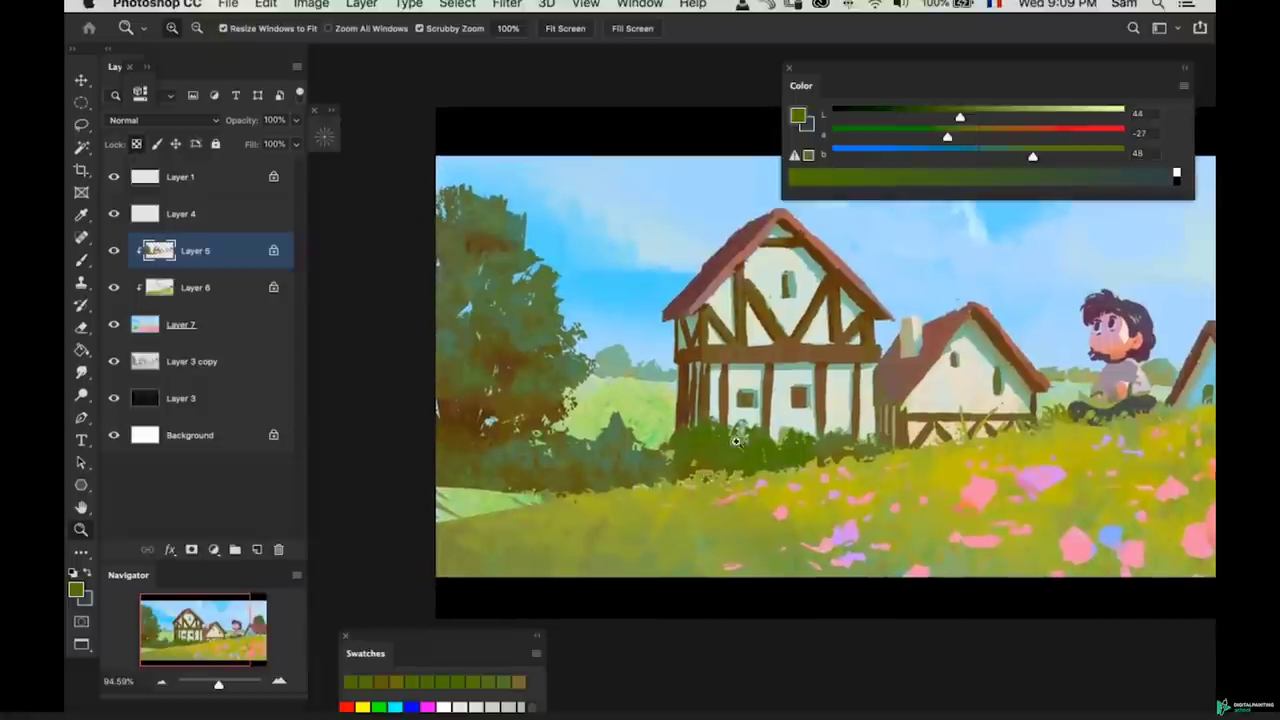
key(b)
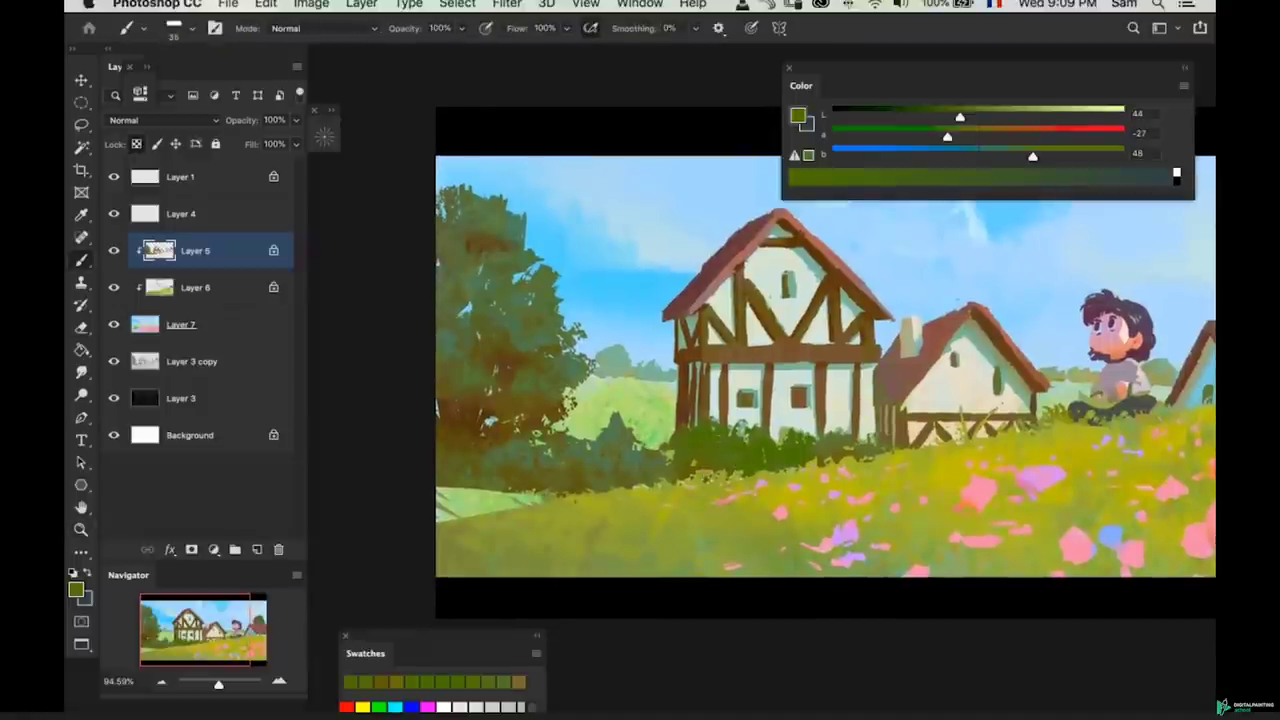
key(z)
drag(563, 486, 543, 486)
key(b)
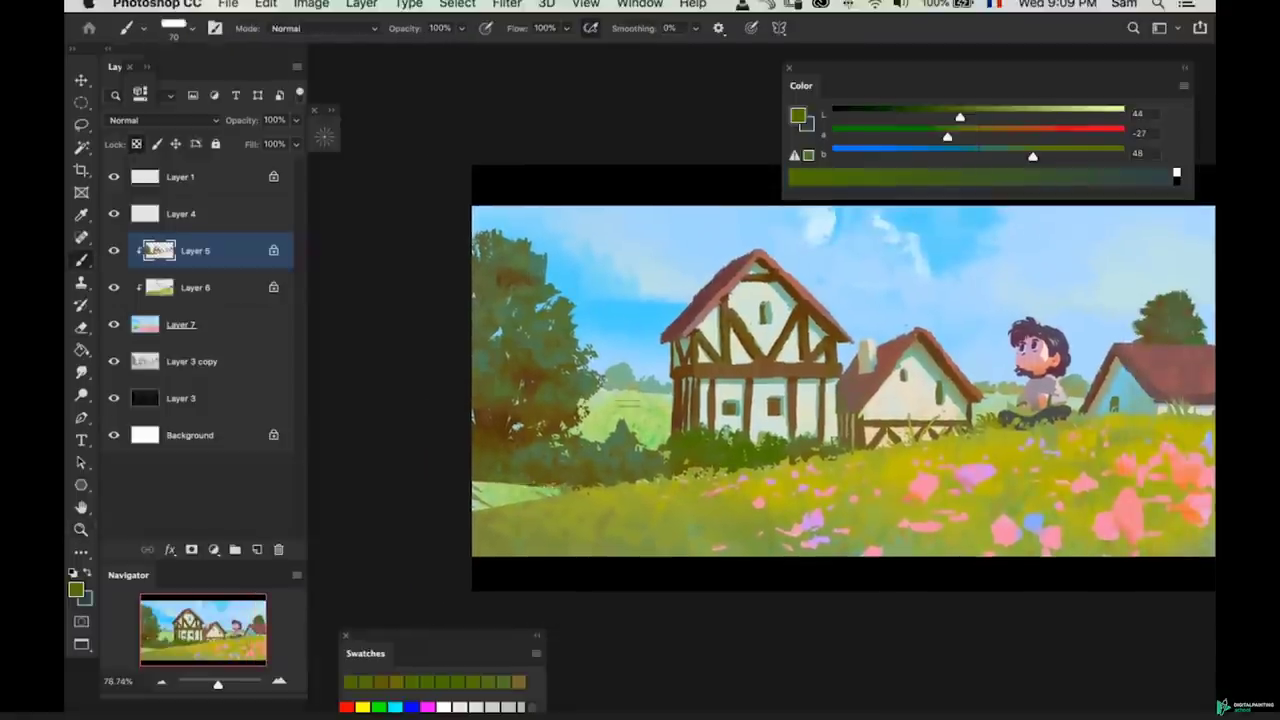
- Activate Layer 7, sample the distant field's light green and shift it to a more saturated L 76, a -52, b 61
super+click(617, 409)
alt+click(622, 412)
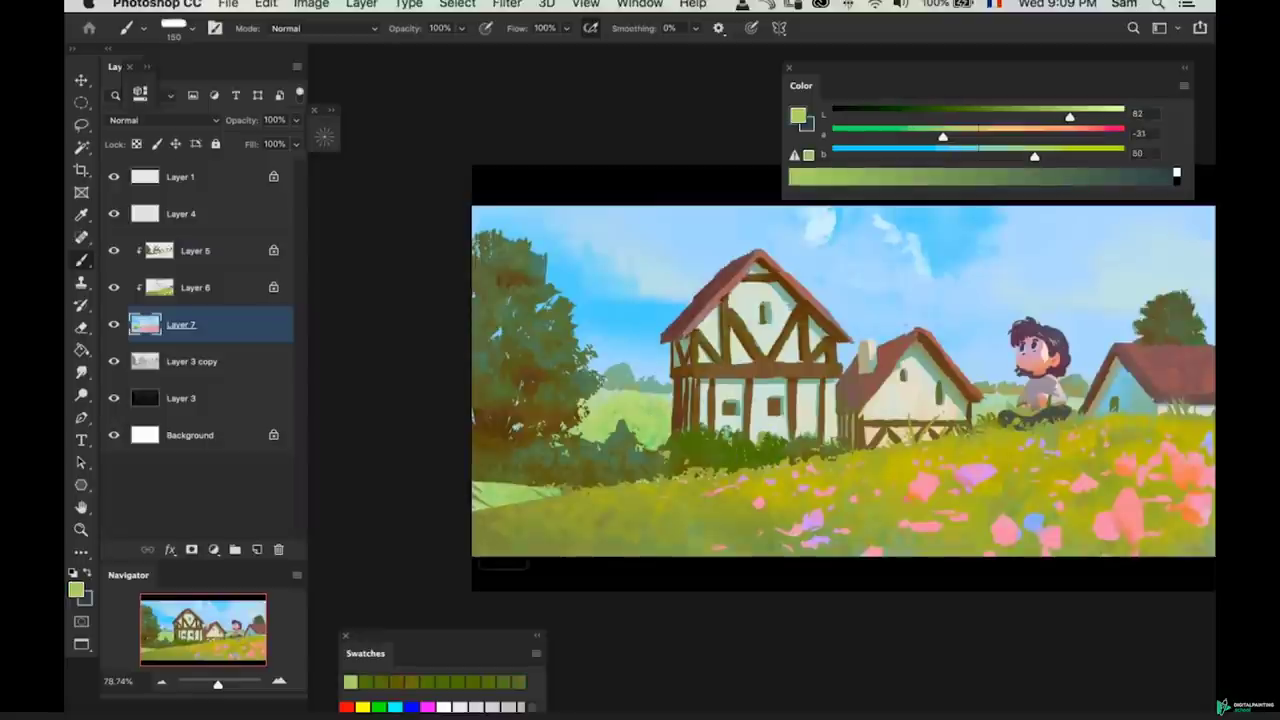
drag(942, 137, 919, 137)
drag(1034, 156, 1052, 115)
key(z)
mouse_move(570, 531)
mouse_down()
mouse_move(554, 514)
mouse_move(598, 487)
mouse_up()
- Paint the distant fields behind the large tree with the saturated green, using a 200-pixel brush, and undo one stroke
key(b)
mouse_move(638, 416)
mouse_down()
mouse_move(655, 401)
mouse_move(642, 412)
mouse_move(600, 402)
mouse_move(660, 402)
mouse_move(598, 408)
mouse_move(655, 396)
mouse_move(654, 430)
mouse_up()
key(])
key(])
key(super+z)
mouse_move(687, 471)
mouse_down()
mouse_move(650, 478)
mouse_move(684, 458)
mouse_move(648, 446)
mouse_up()
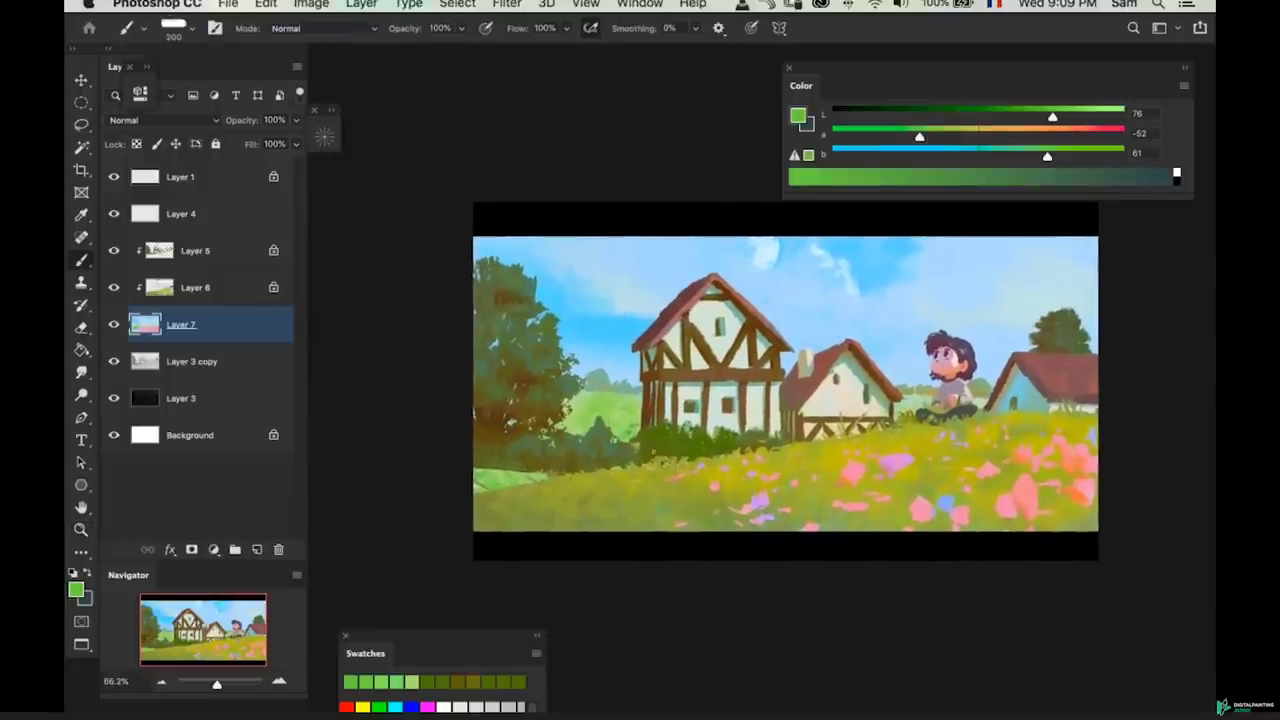
- Mute the distant fields' green with a tone of L 76, a -25, b 46 and undo the last two changes
click(949, 137)
drag(990, 152, 1037, 170)
mouse_move(838, 400)
mouse_down()
mouse_move(818, 400)
mouse_move(835, 390)
mouse_move(856, 405)
mouse_up()
key(b)
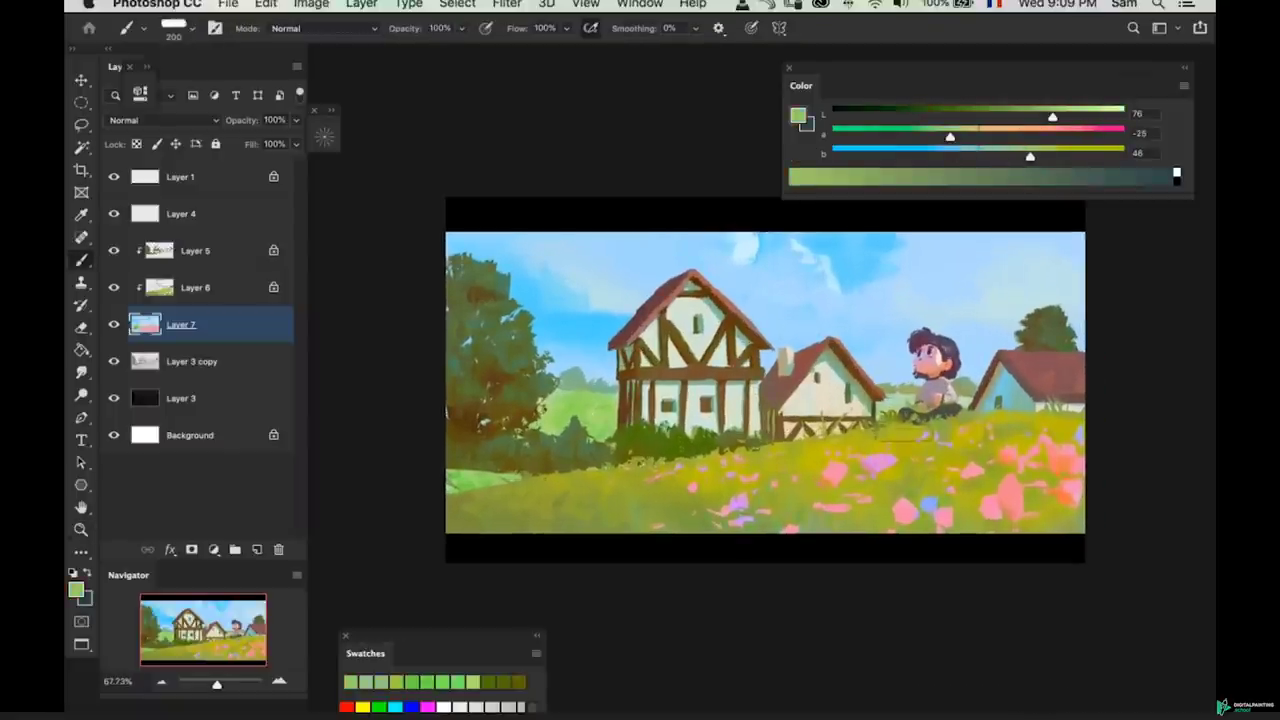
key(super+z)
key(super+z)
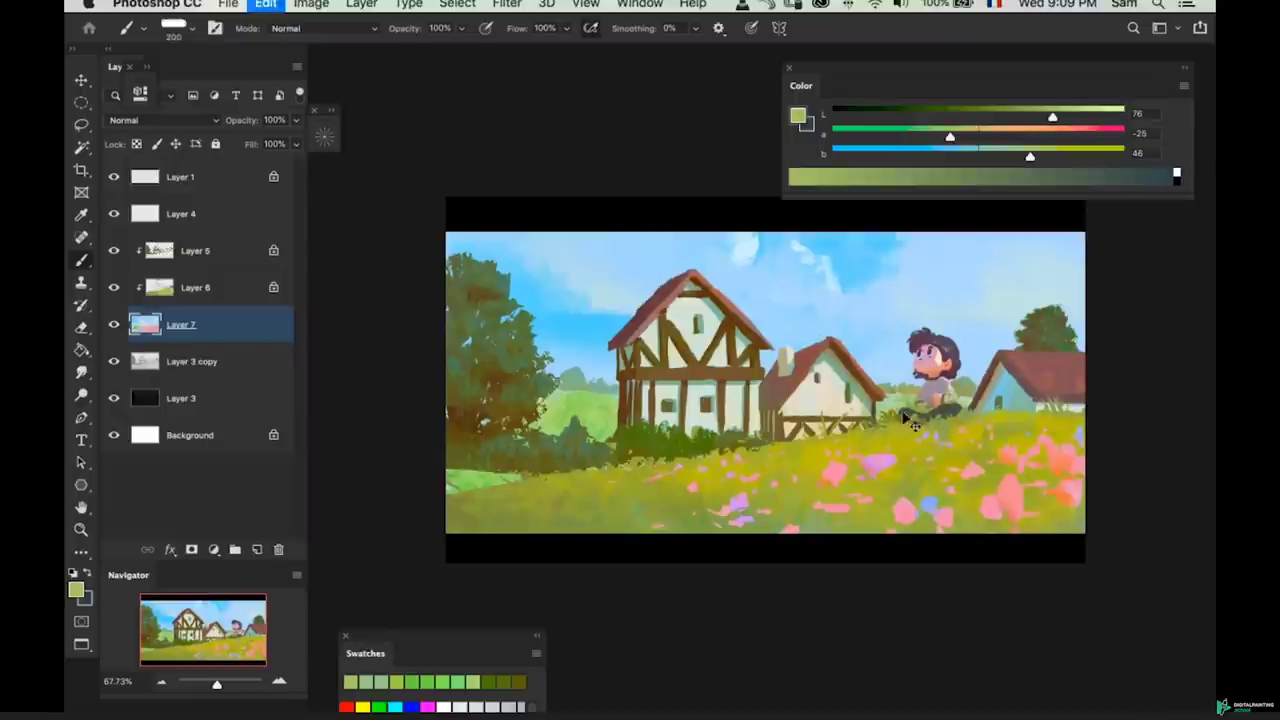
- Paint the bushes under the large tree on Layer 5 a richer green, shifting the sampled olive to L 40, a -35, b 39
key(z)
drag(887, 413, 870, 424)
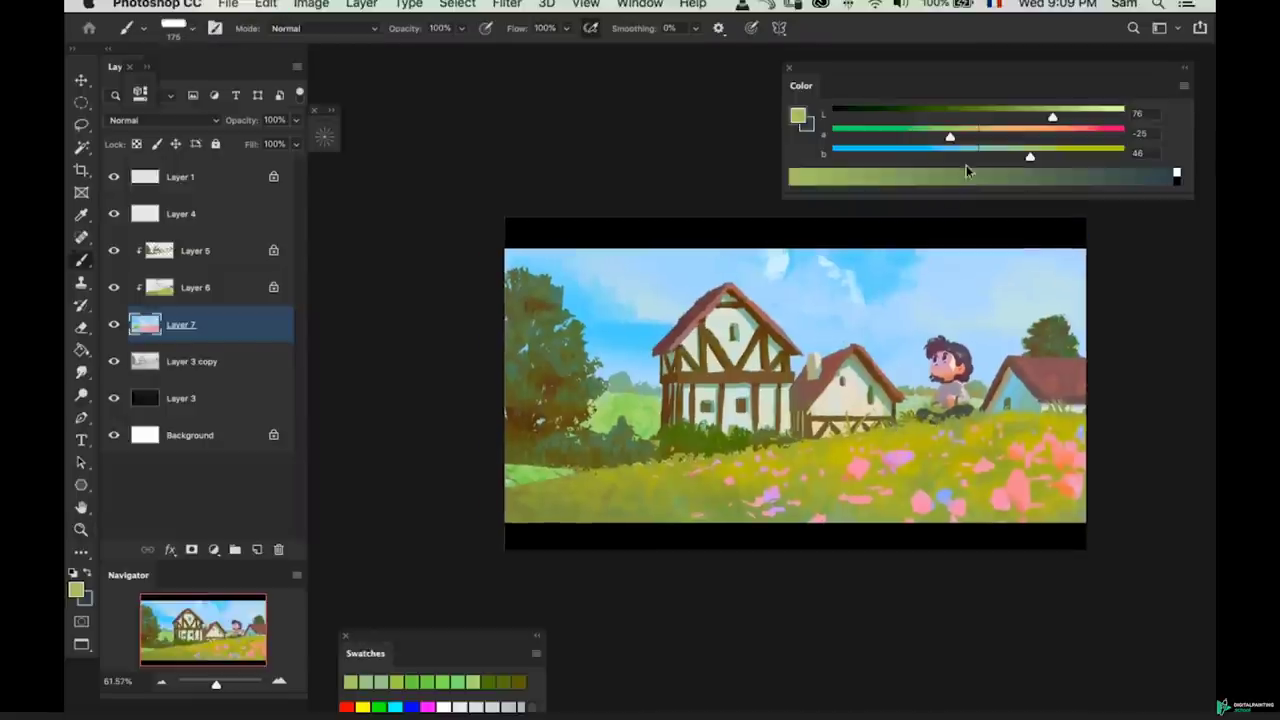
mouse_move(463, 480)
mouse_down()
mouse_move(523, 437)
mouse_move(575, 454)
mouse_move(548, 448)
mouse_up()
super+click(580, 455)
key(b)
alt+click(543, 447)
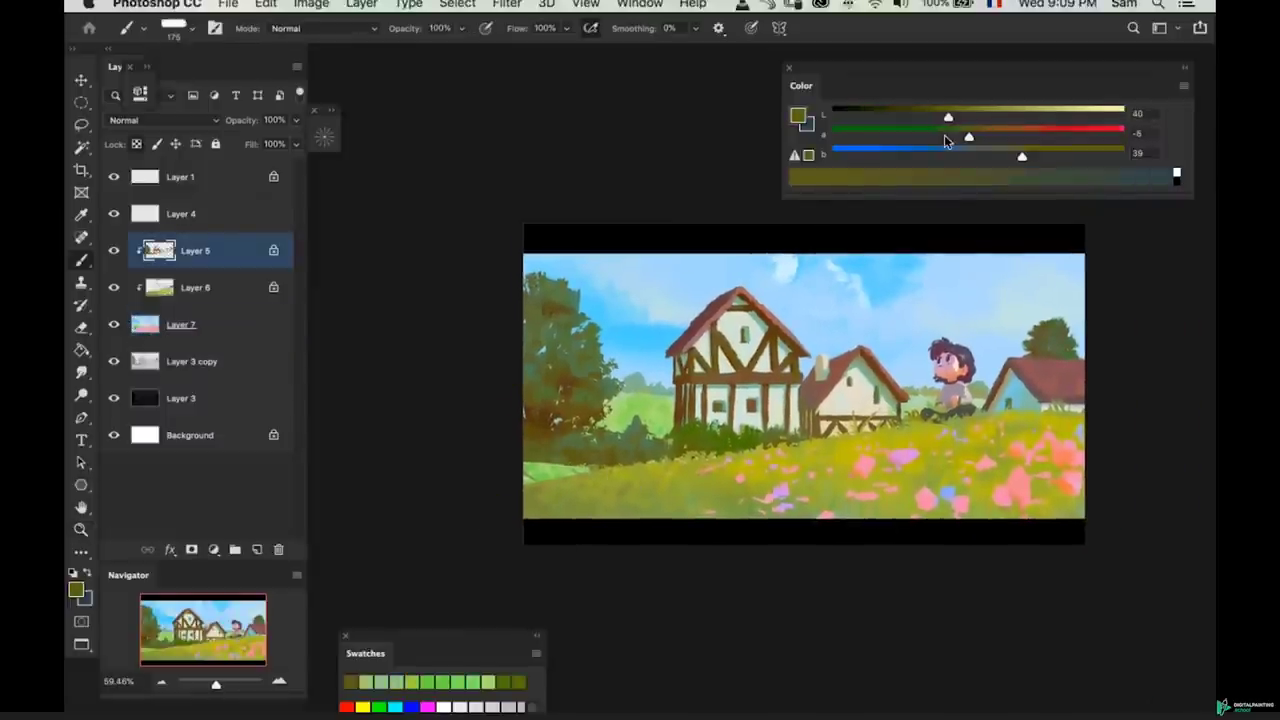
drag(983, 146, 938, 139)
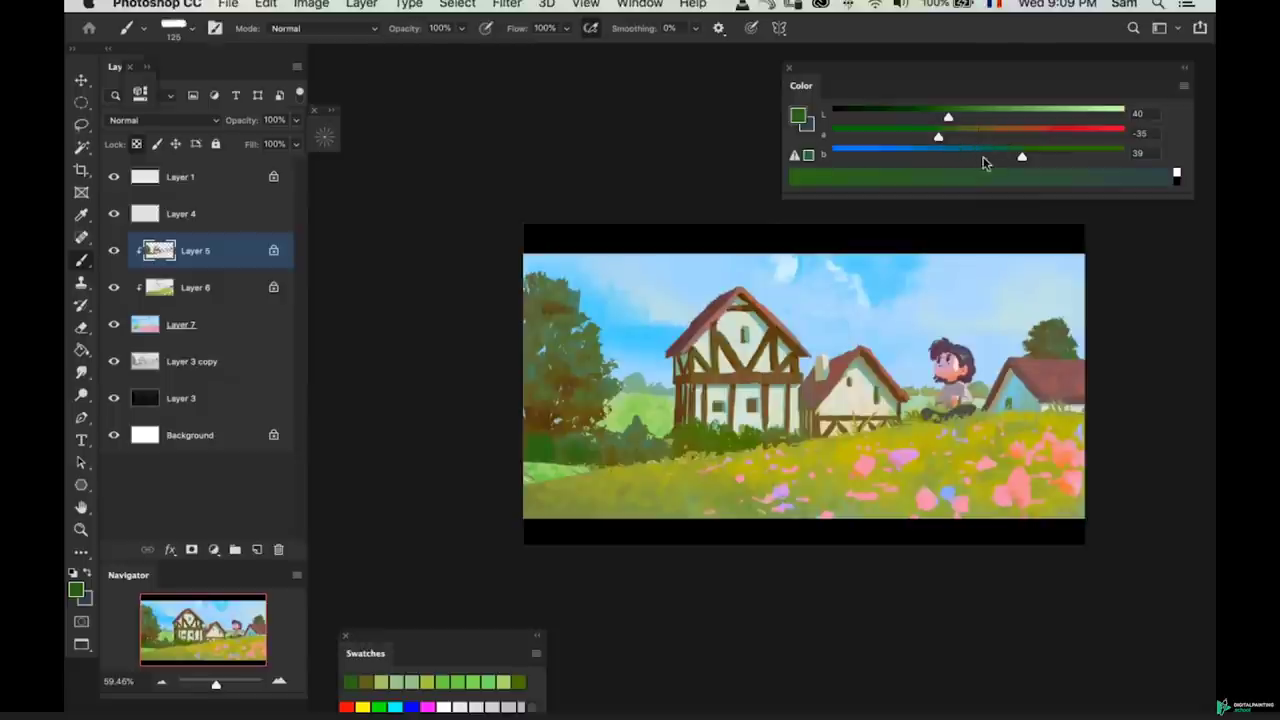
- Add cooler green strokes at L 40, a -28, b 22 to the bushes beside the large tree with a smaller brush
drag(1022, 156, 946, 136)
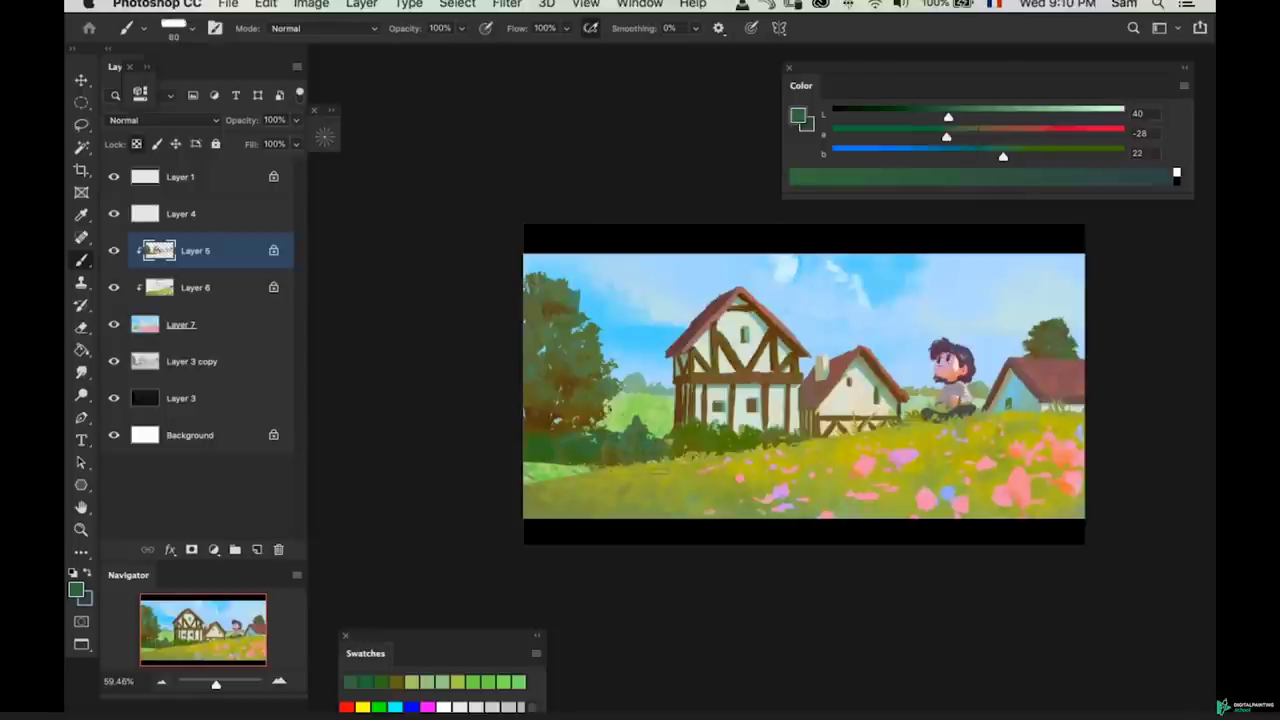
key(bracketleft)
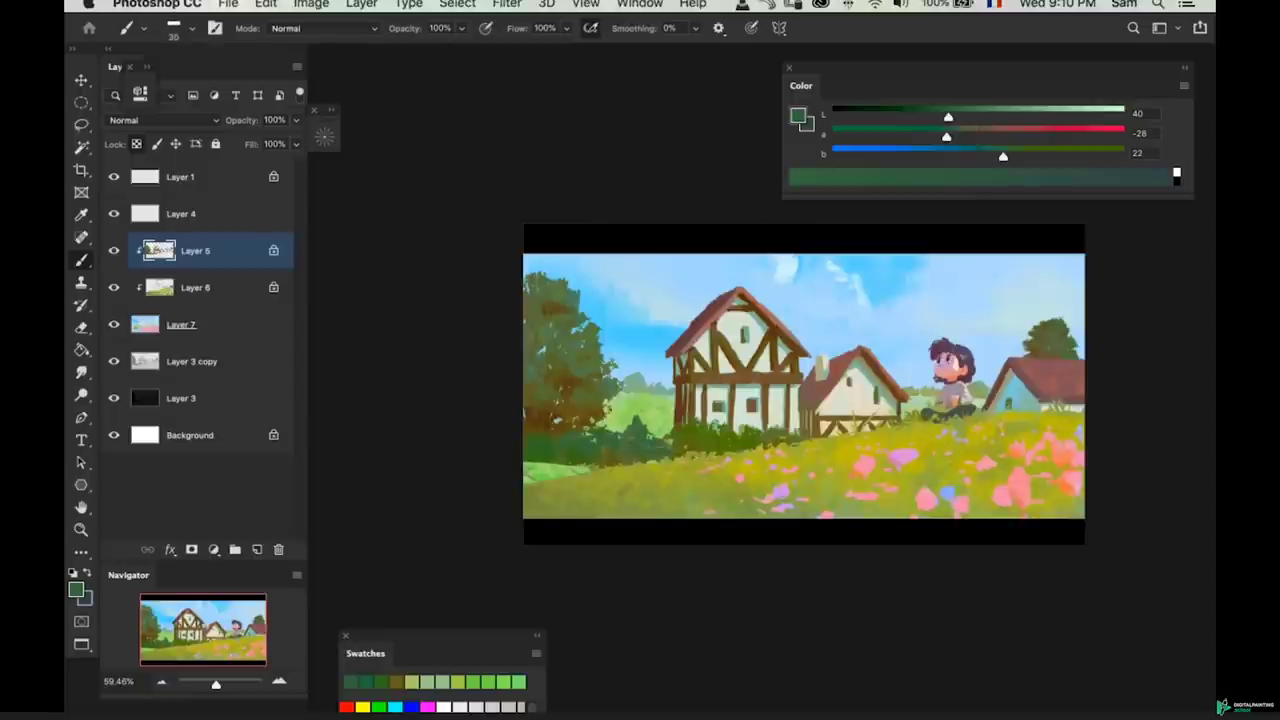
drag(613, 438, 636, 438)
- Sample the olive L 37, a -6, b 38 from the bushes' lower edge and refine the foliage with brushes down to 20 pixels
alt+click(616, 468)
key(bracketright)
key(bracketright)
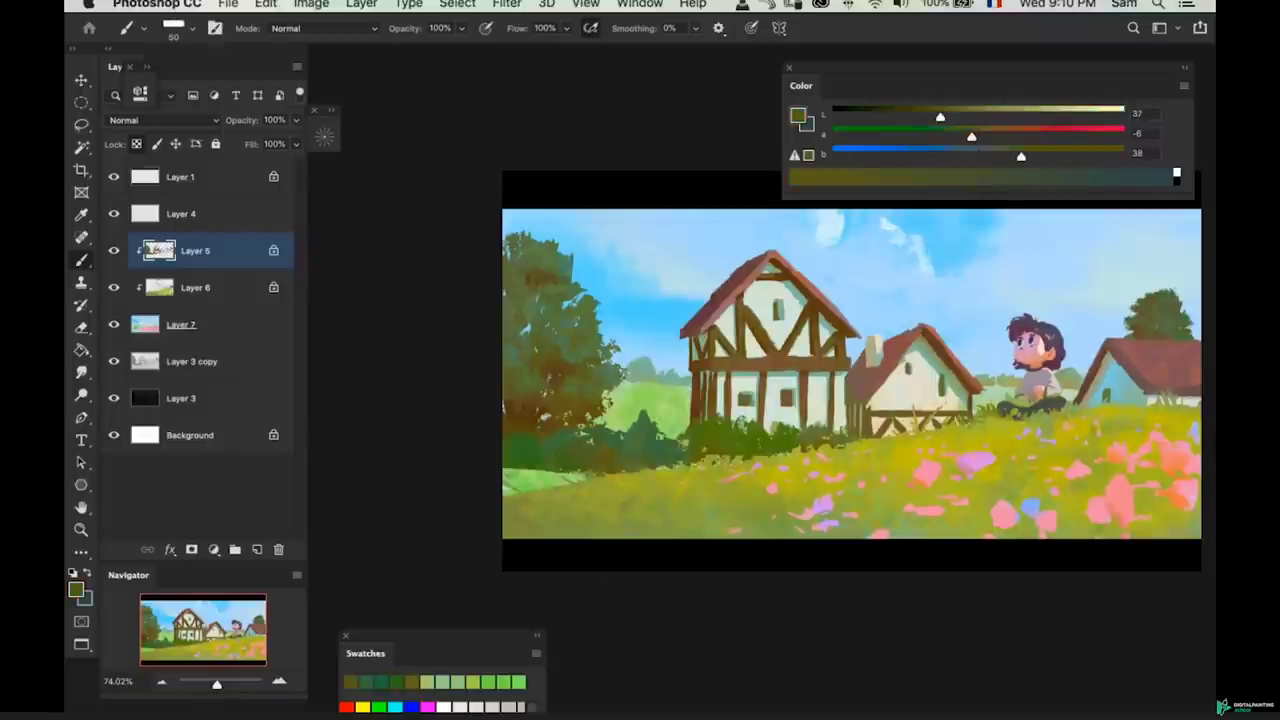
key(bracketleft)
key(bracketleft)
key(bracketleft)
key(bracketright)
key(bracketleft)
- Paint blue-green leaf accents on the bushes left of the large house, shifting the sampled green to L 46, a -28, b 13
alt+click(657, 445)
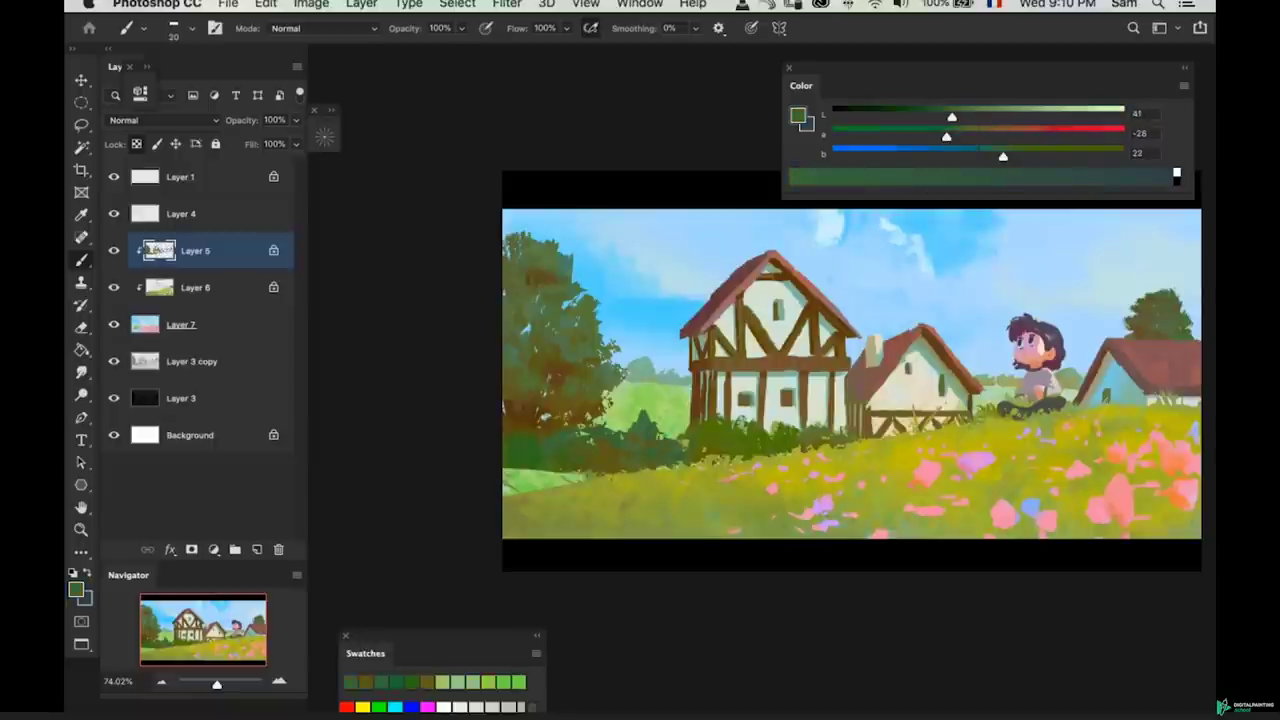
drag(1003, 157, 992, 157)
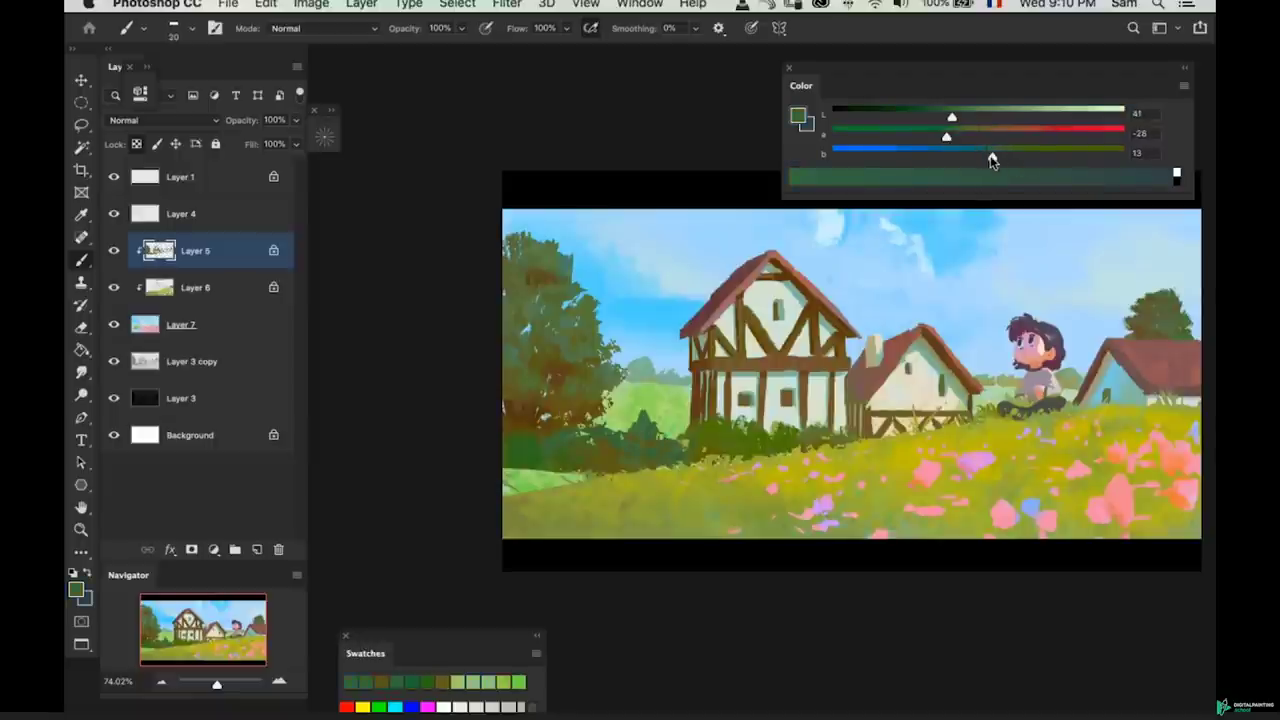
drag(953, 118, 965, 116)
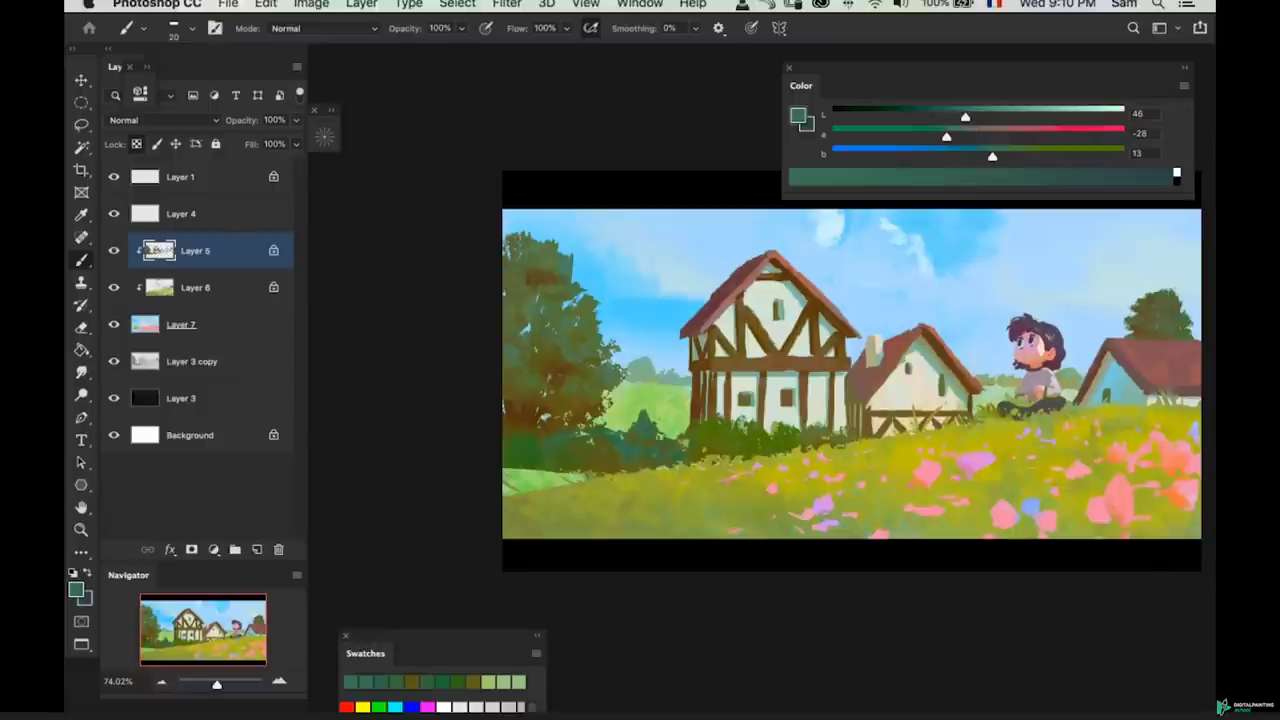
- Save the painting, undo the last change and switch to the spoonge texture brush
key(z)
mouse_move(654, 465)
mouse_down()
mouse_move(637, 480)
mouse_move(685, 468)
mouse_move(672, 440)
mouse_up()
key(super+s)
key(super+z)
key(b)
right_click(647, 447)
double_click(790, 502)
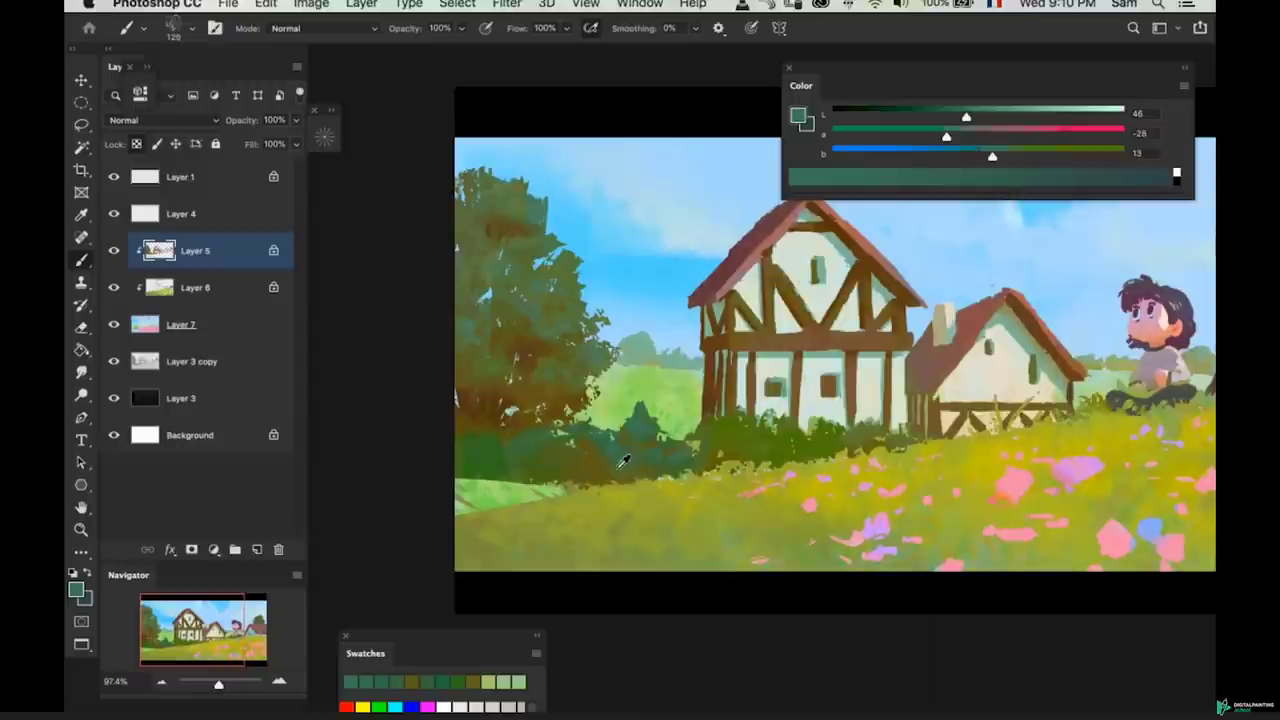
- Texture the bushes with tones sampled from them, ending with L 39, a -16, b 34 and a 175-pixel brush
alt+click(618, 462)
alt+click(622, 464)
key(bracketright)
key(bracketright)
alt+click(606, 460)
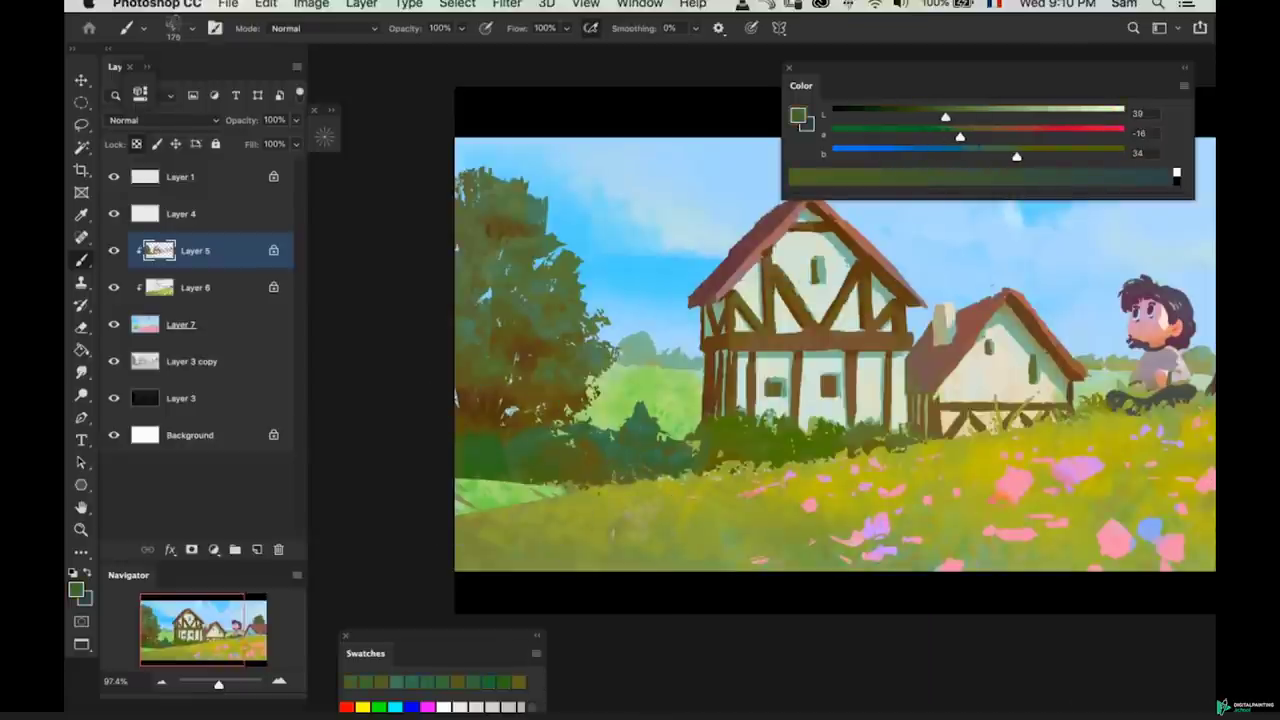
- Activate the meadow's Layer 6 and switch to Sampled Brush 11 6 at 80 pixels
key(z)
mouse_move(640, 510)
mouse_down()
mouse_move(590, 540)
mouse_move(633, 474)
mouse_up()
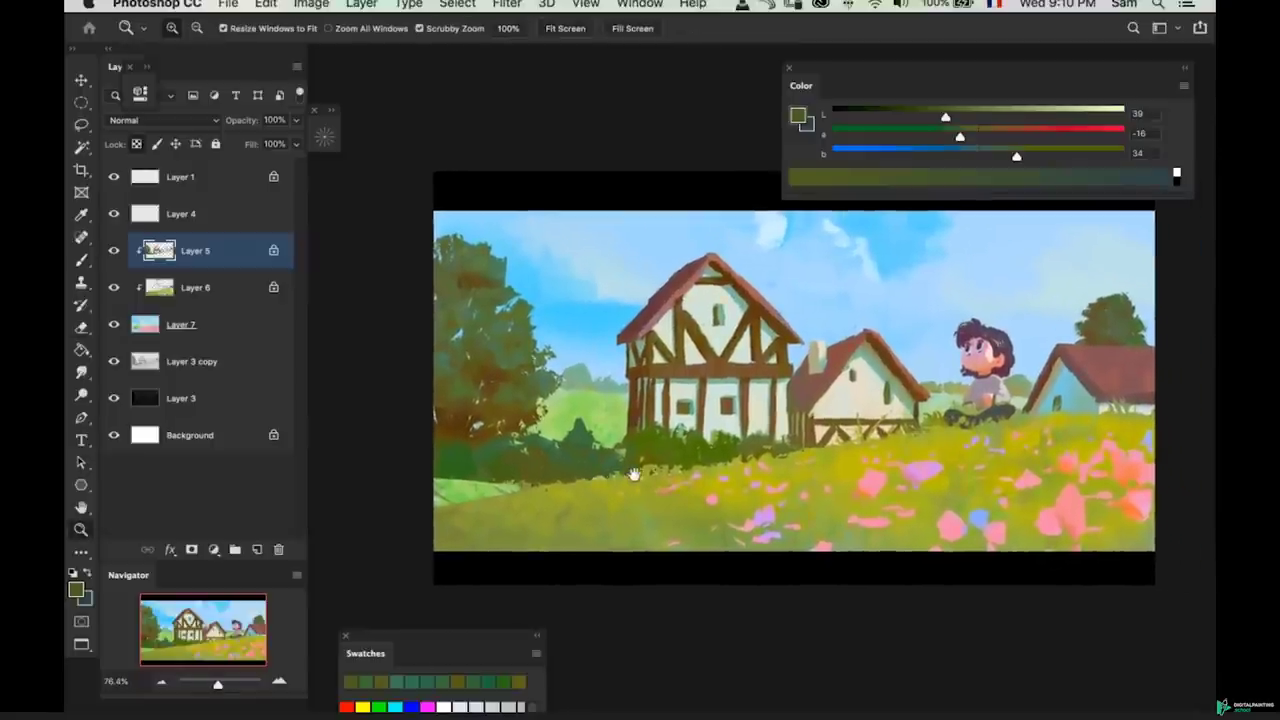
drag(775, 440, 731, 471)
drag(880, 406, 874, 374)
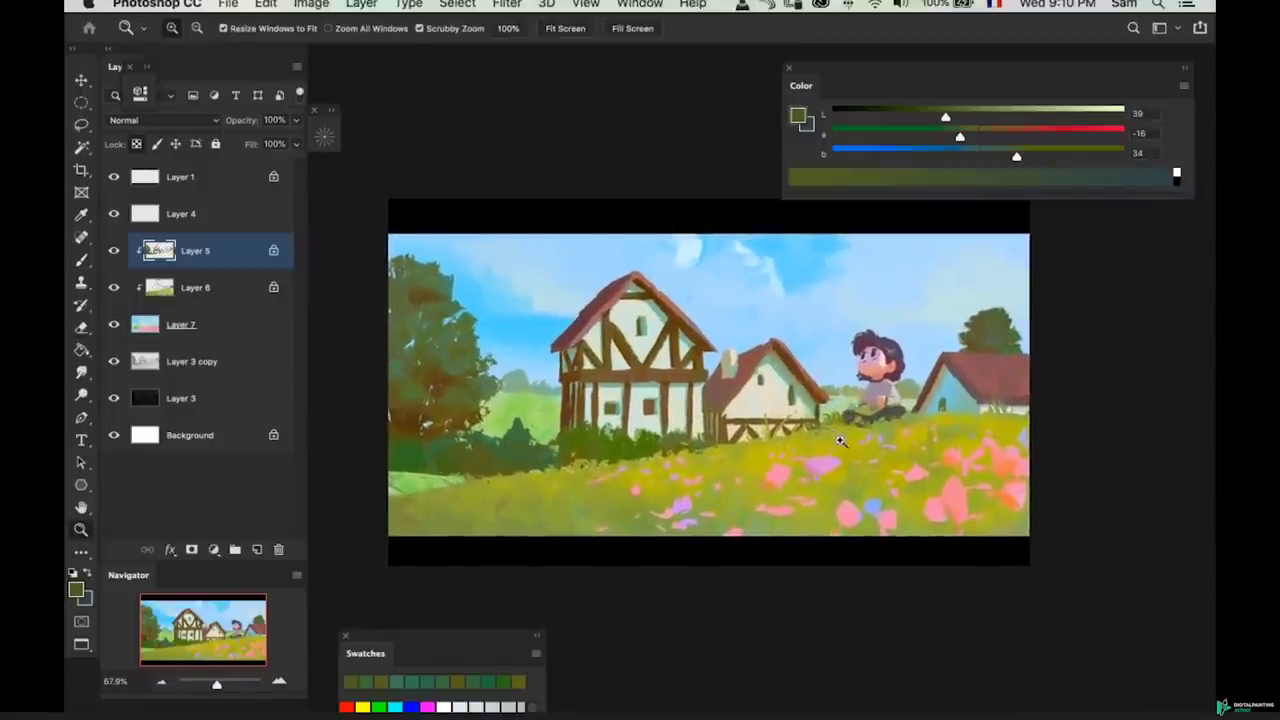
drag(840, 441, 826, 434)
key(b)
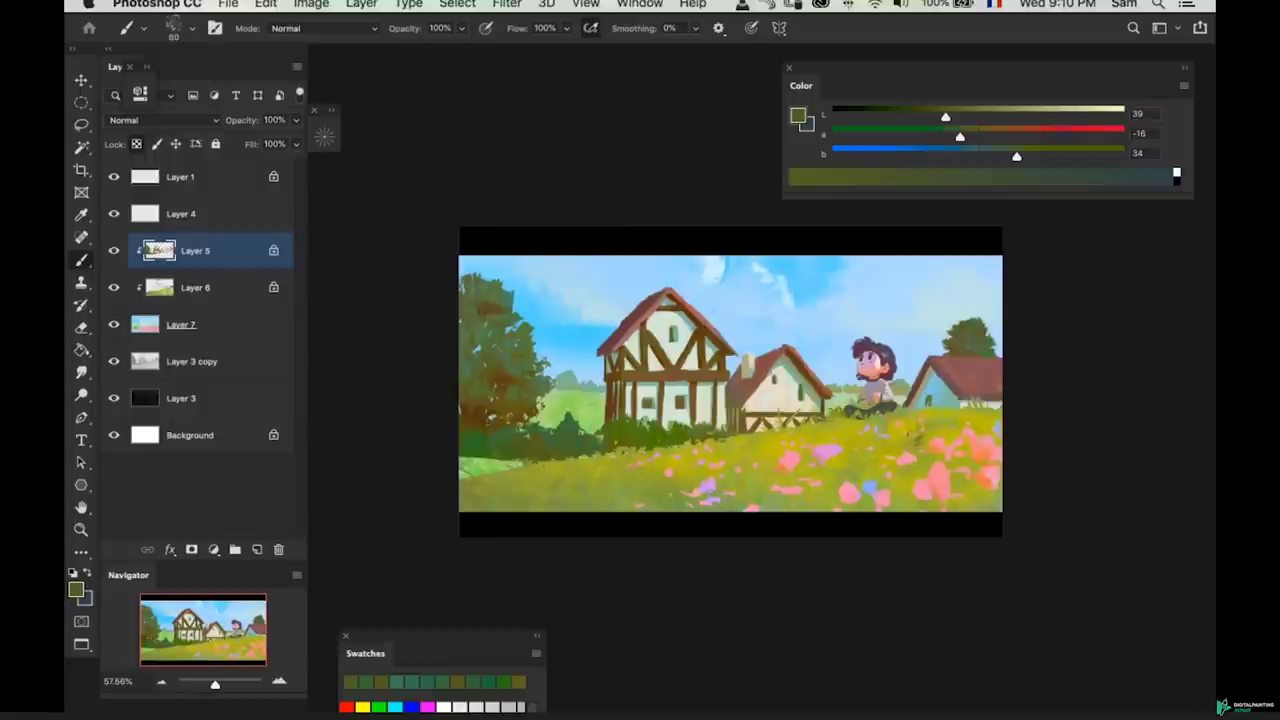
ctrl+click(882, 455)
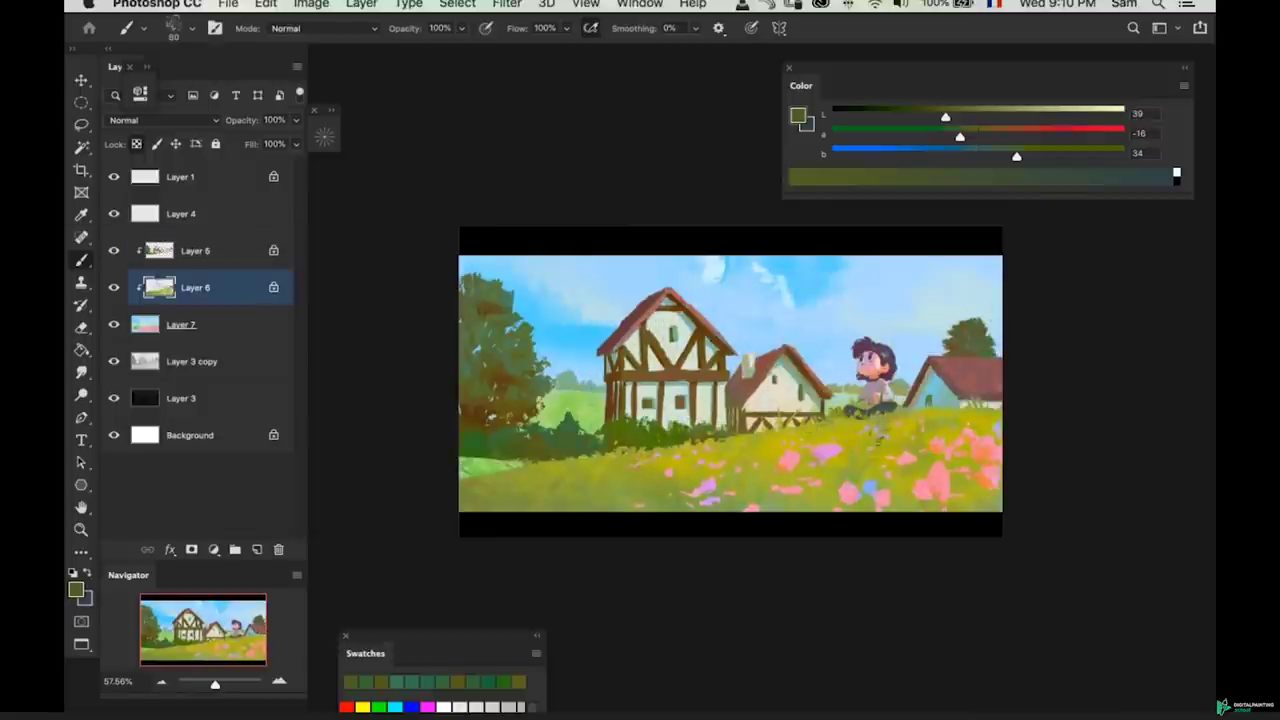
right_click(880, 440)
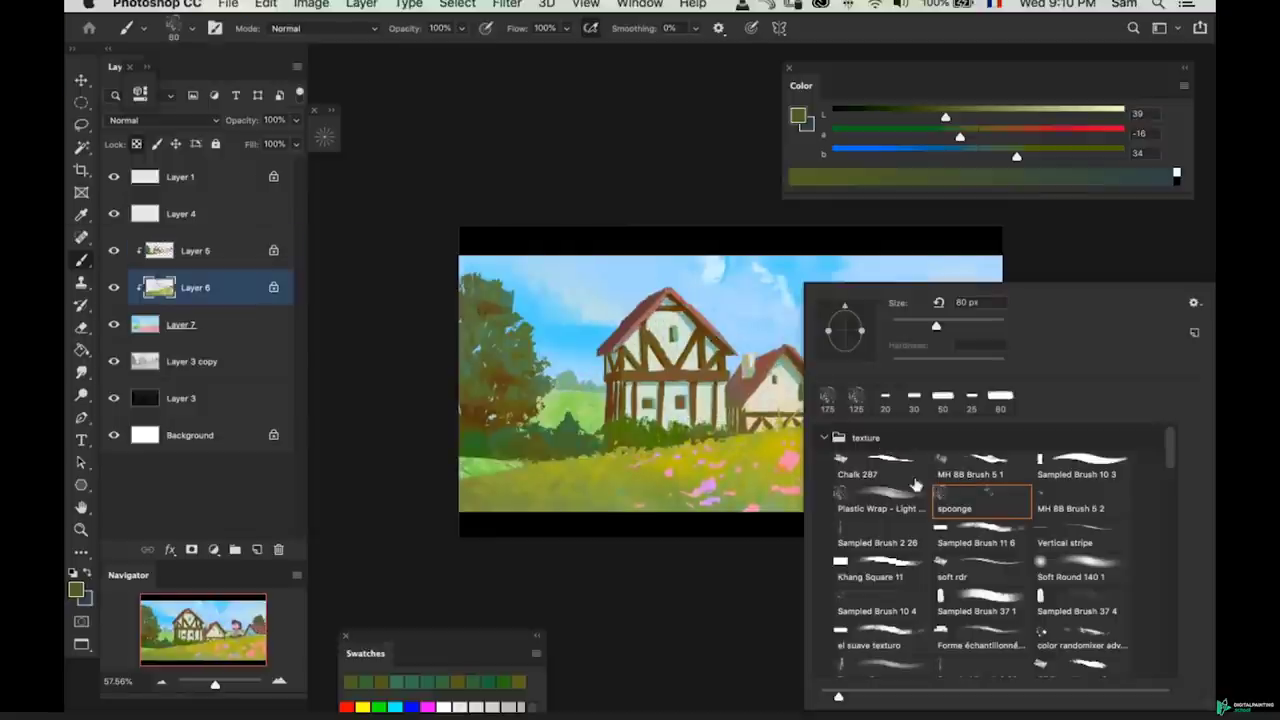
click(967, 541)
click(1060, 239)
drag(869, 437, 884, 438)
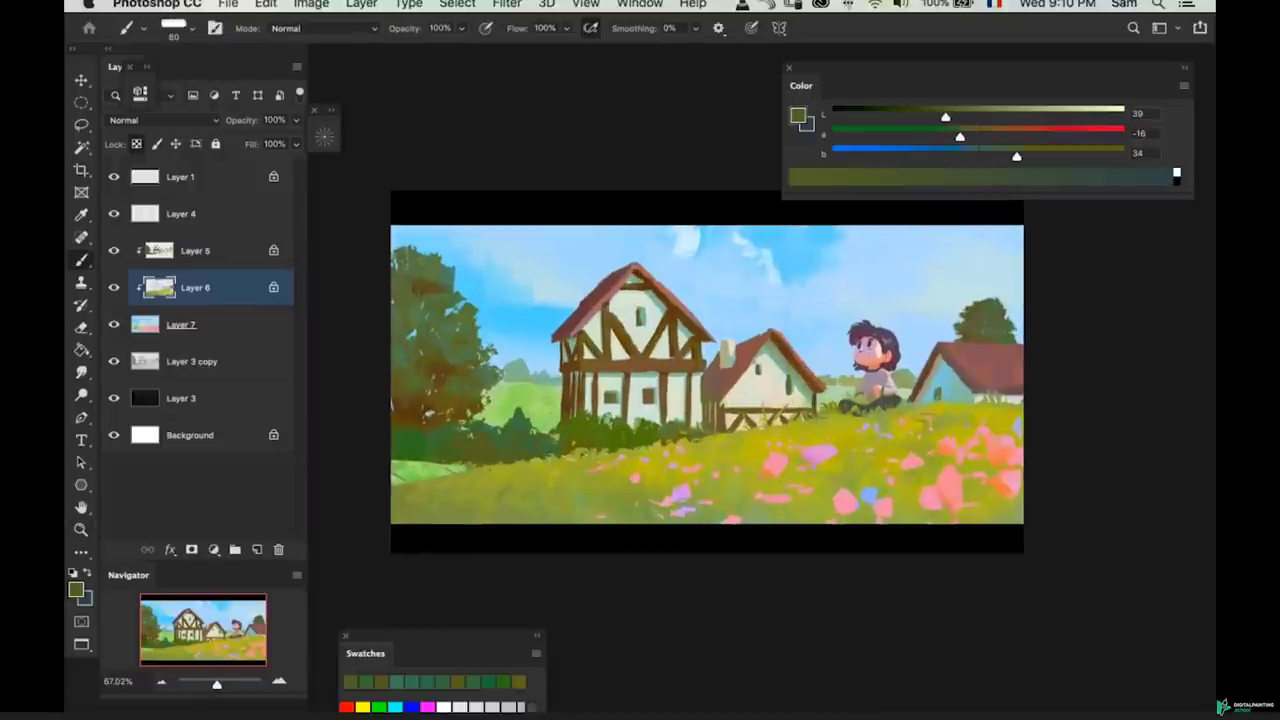
- Paint the meadow around the flowers with sampled yellow-greens L 73, a -16, b 71 and L 66, a -23, b 58, and save the painting
alt+click(924, 481)
drag(856, 485, 812, 483)
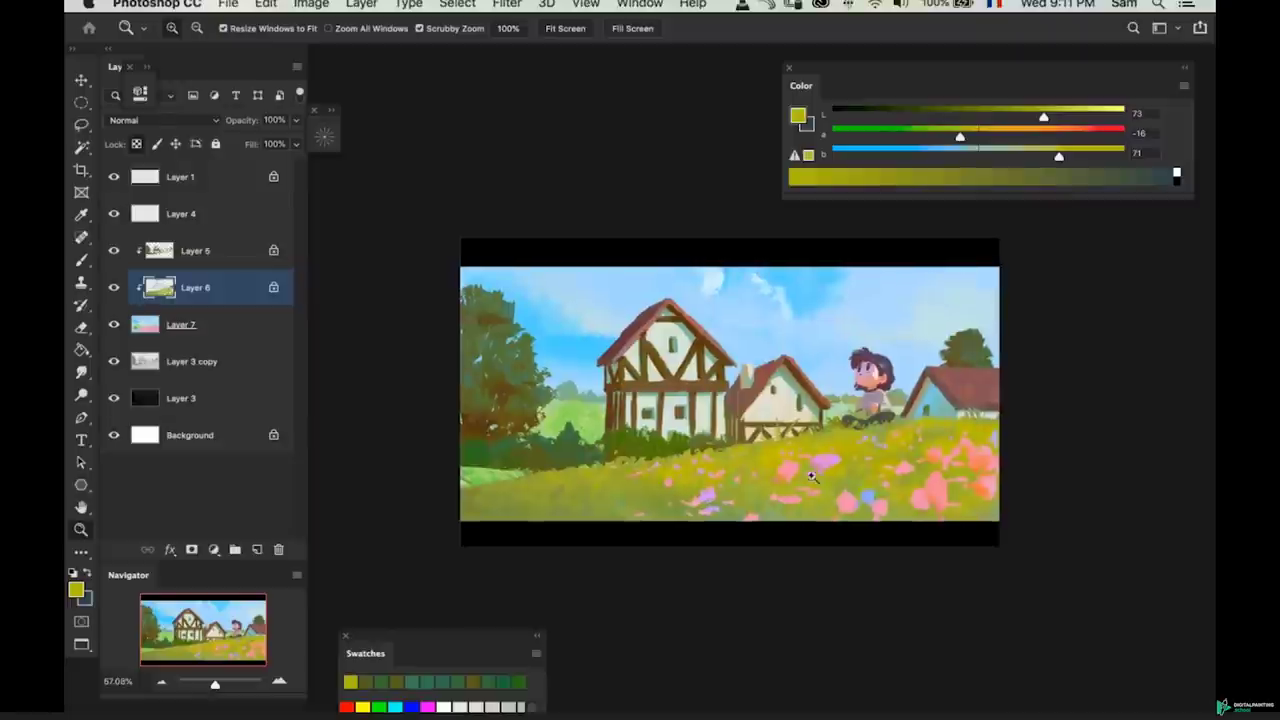
key(b)
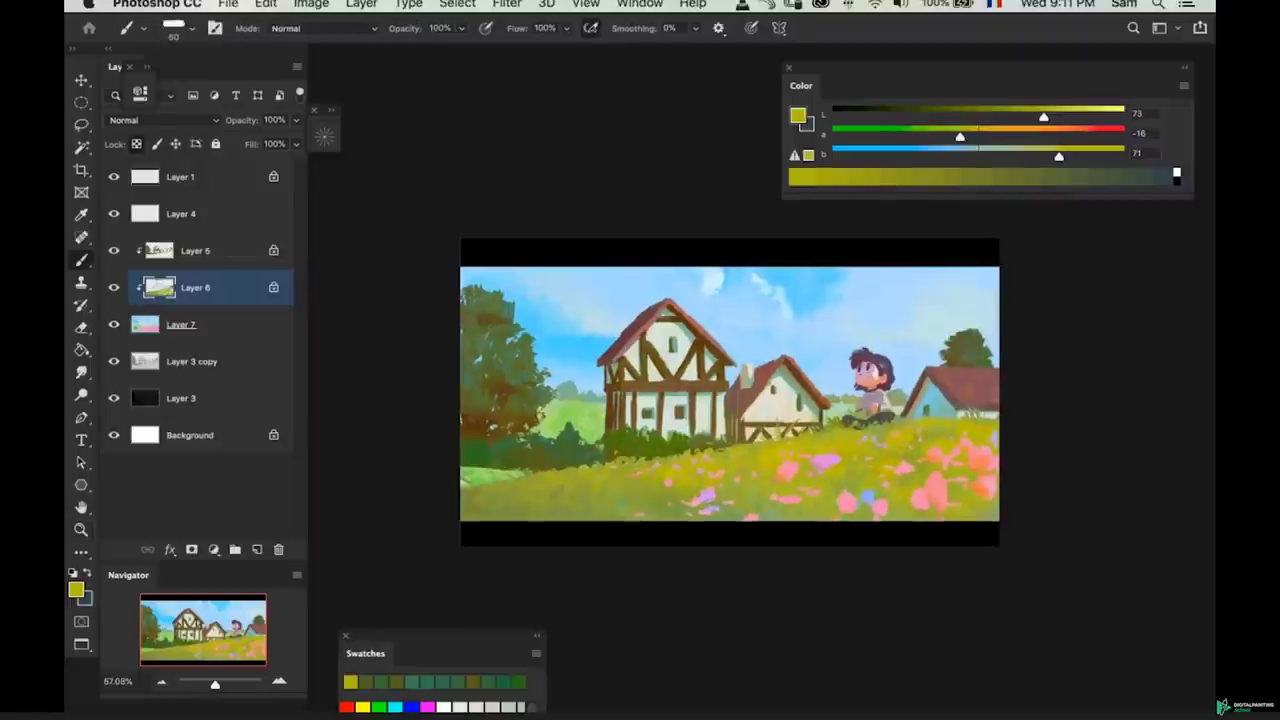
alt+click(927, 466)
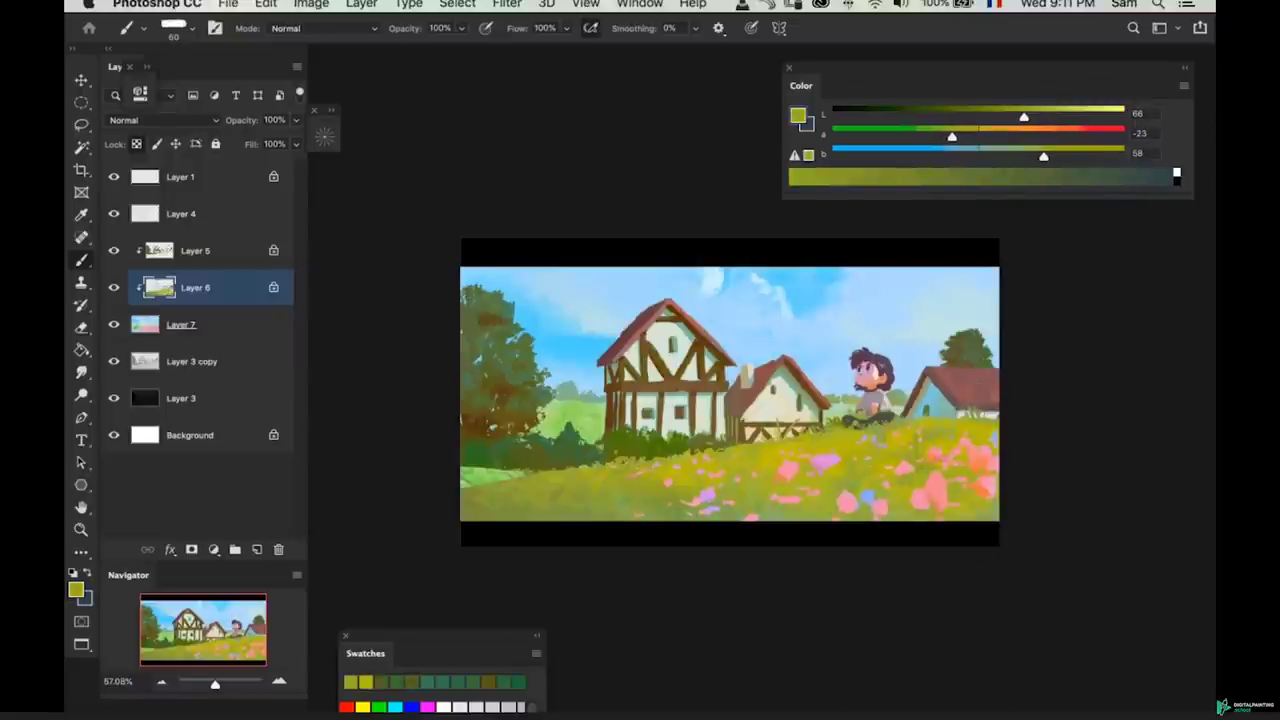
mouse_move(900, 494)
mouse_down()
mouse_move(930, 485)
mouse_move(881, 490)
mouse_move(904, 481)
mouse_up()
key(super+s)
- Paint darker grass between the pink flowers on Layer 6, shifting the sampled yellow-green to L 56, a -33, b 47 and reducing the brush to 45
key(alt+bracketleft)
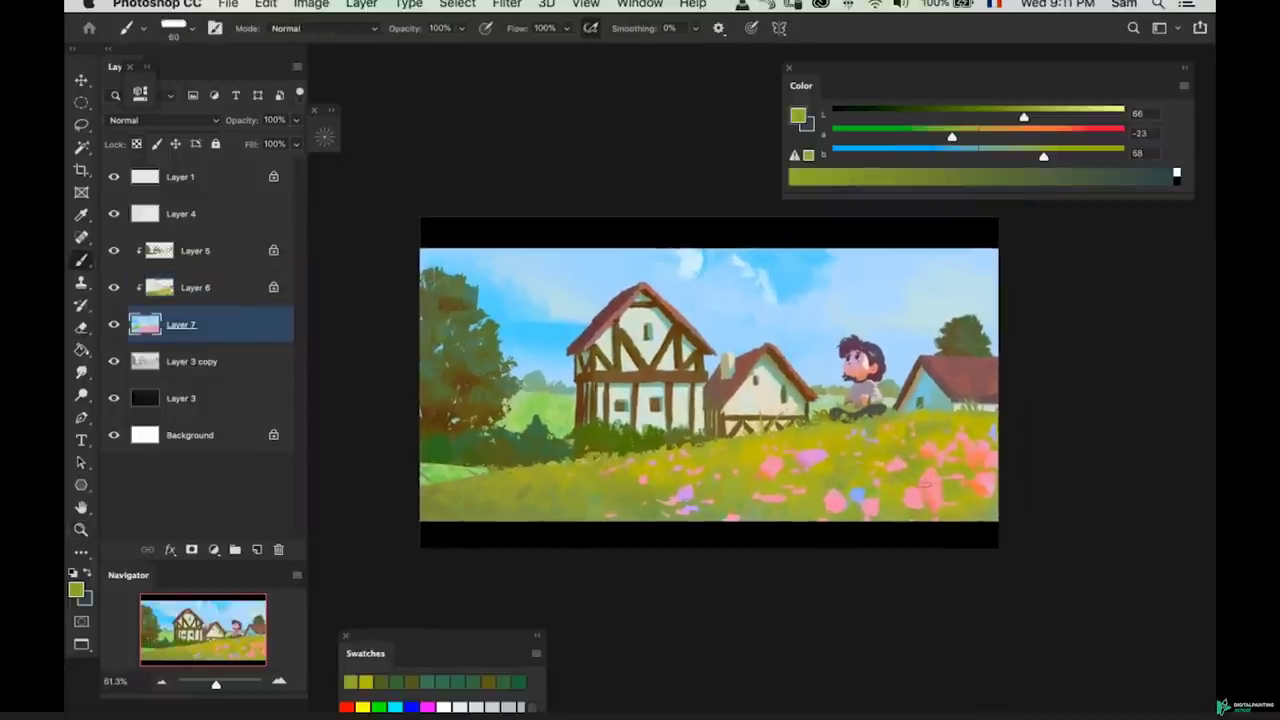
super+click(969, 507)
alt+click(969, 507)
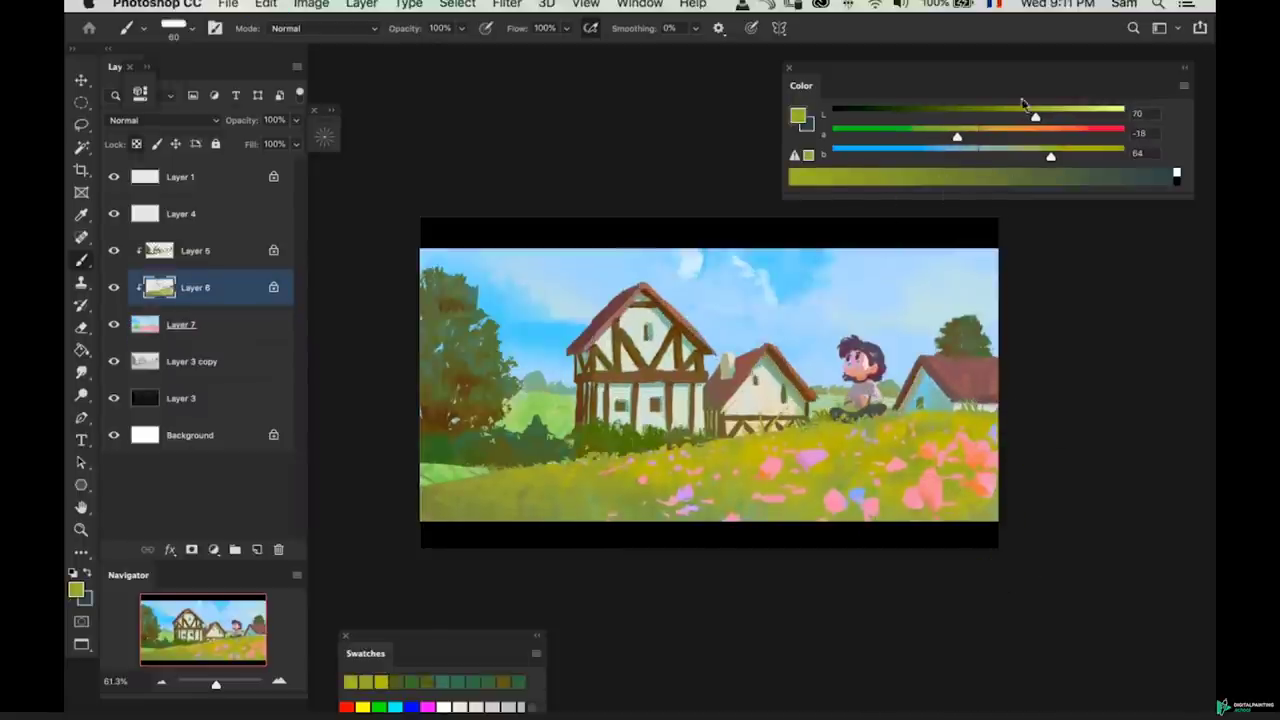
drag(1034, 118, 995, 119)
drag(957, 137, 940, 139)
drag(1050, 158, 1030, 159)
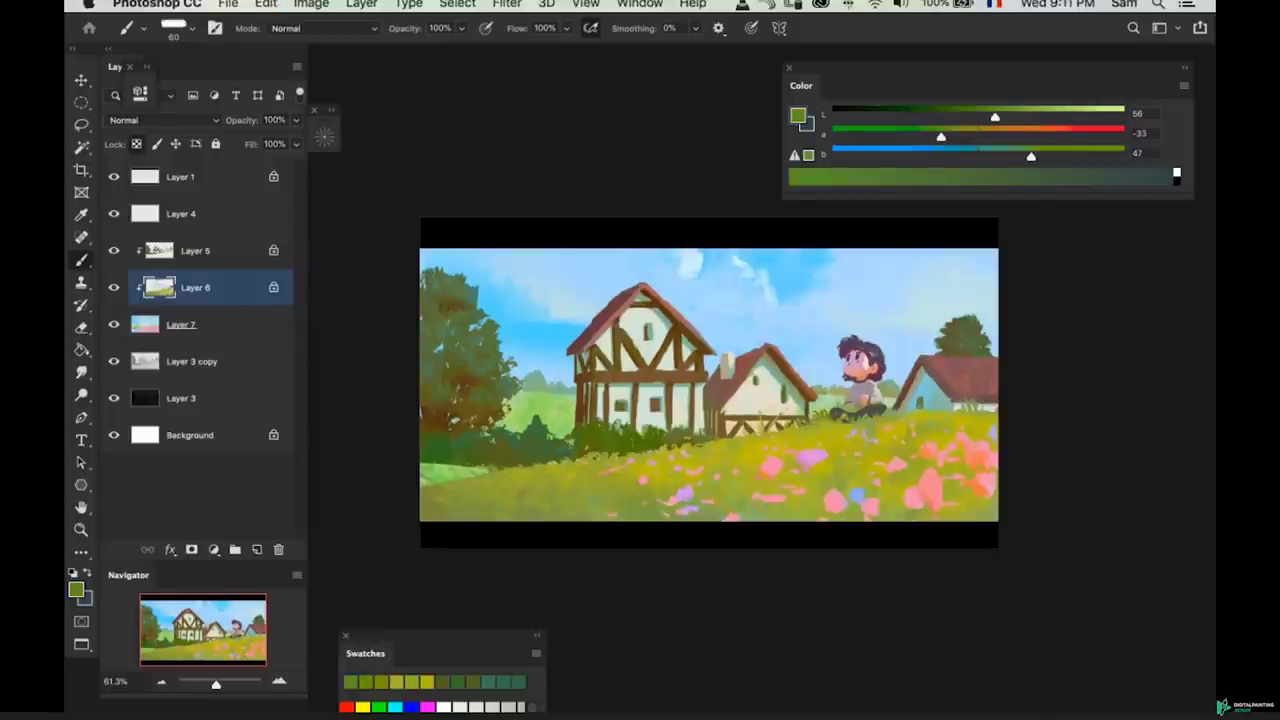
key(bracketleft)
drag(961, 492, 989, 495)
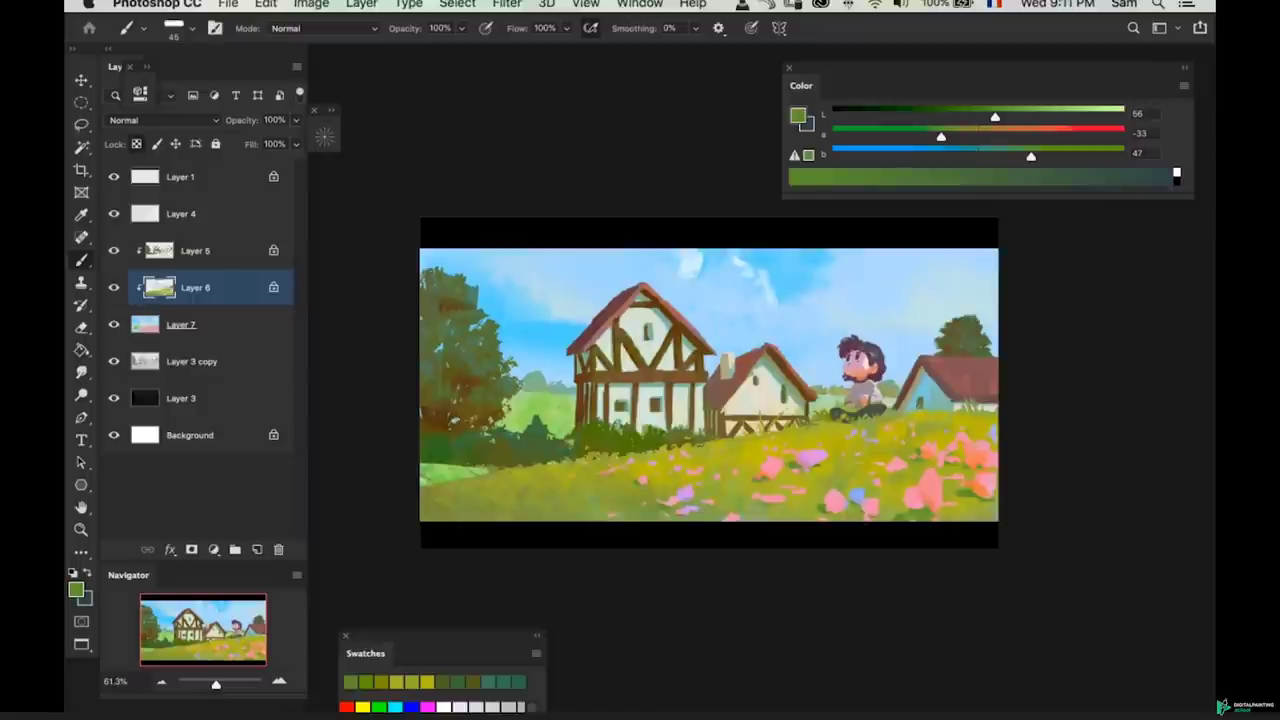
key(ctrl+0)
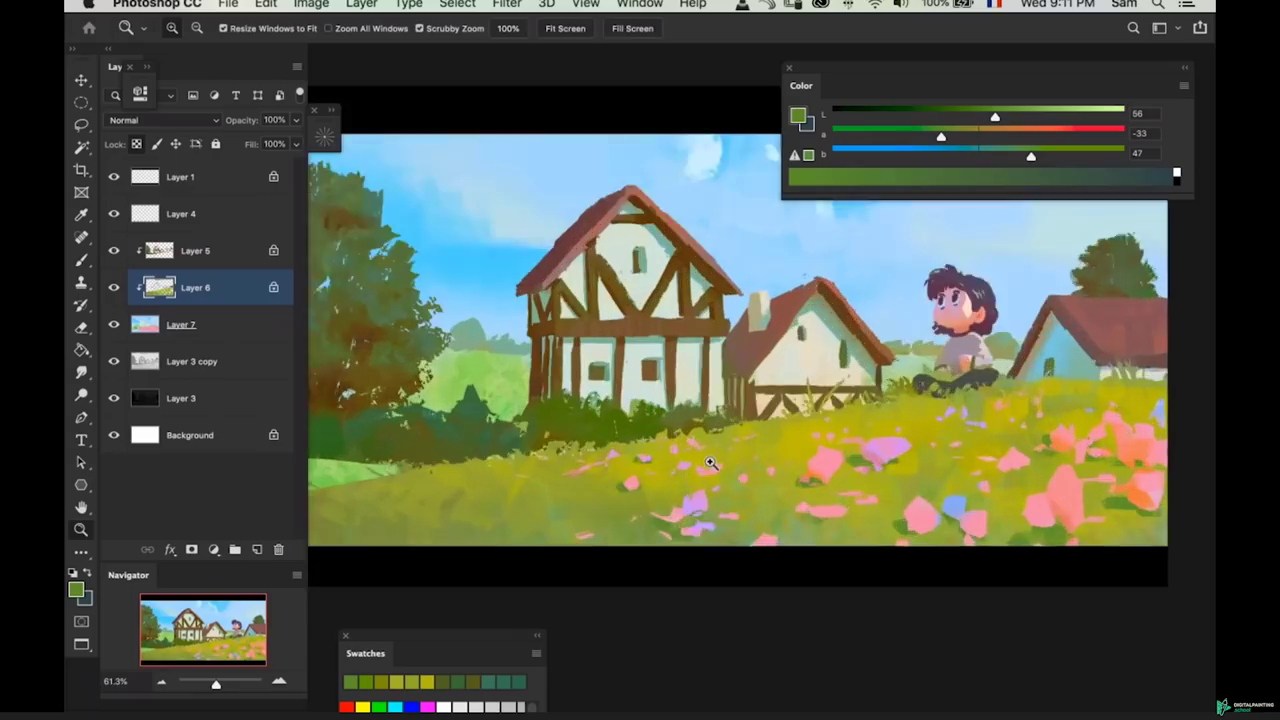